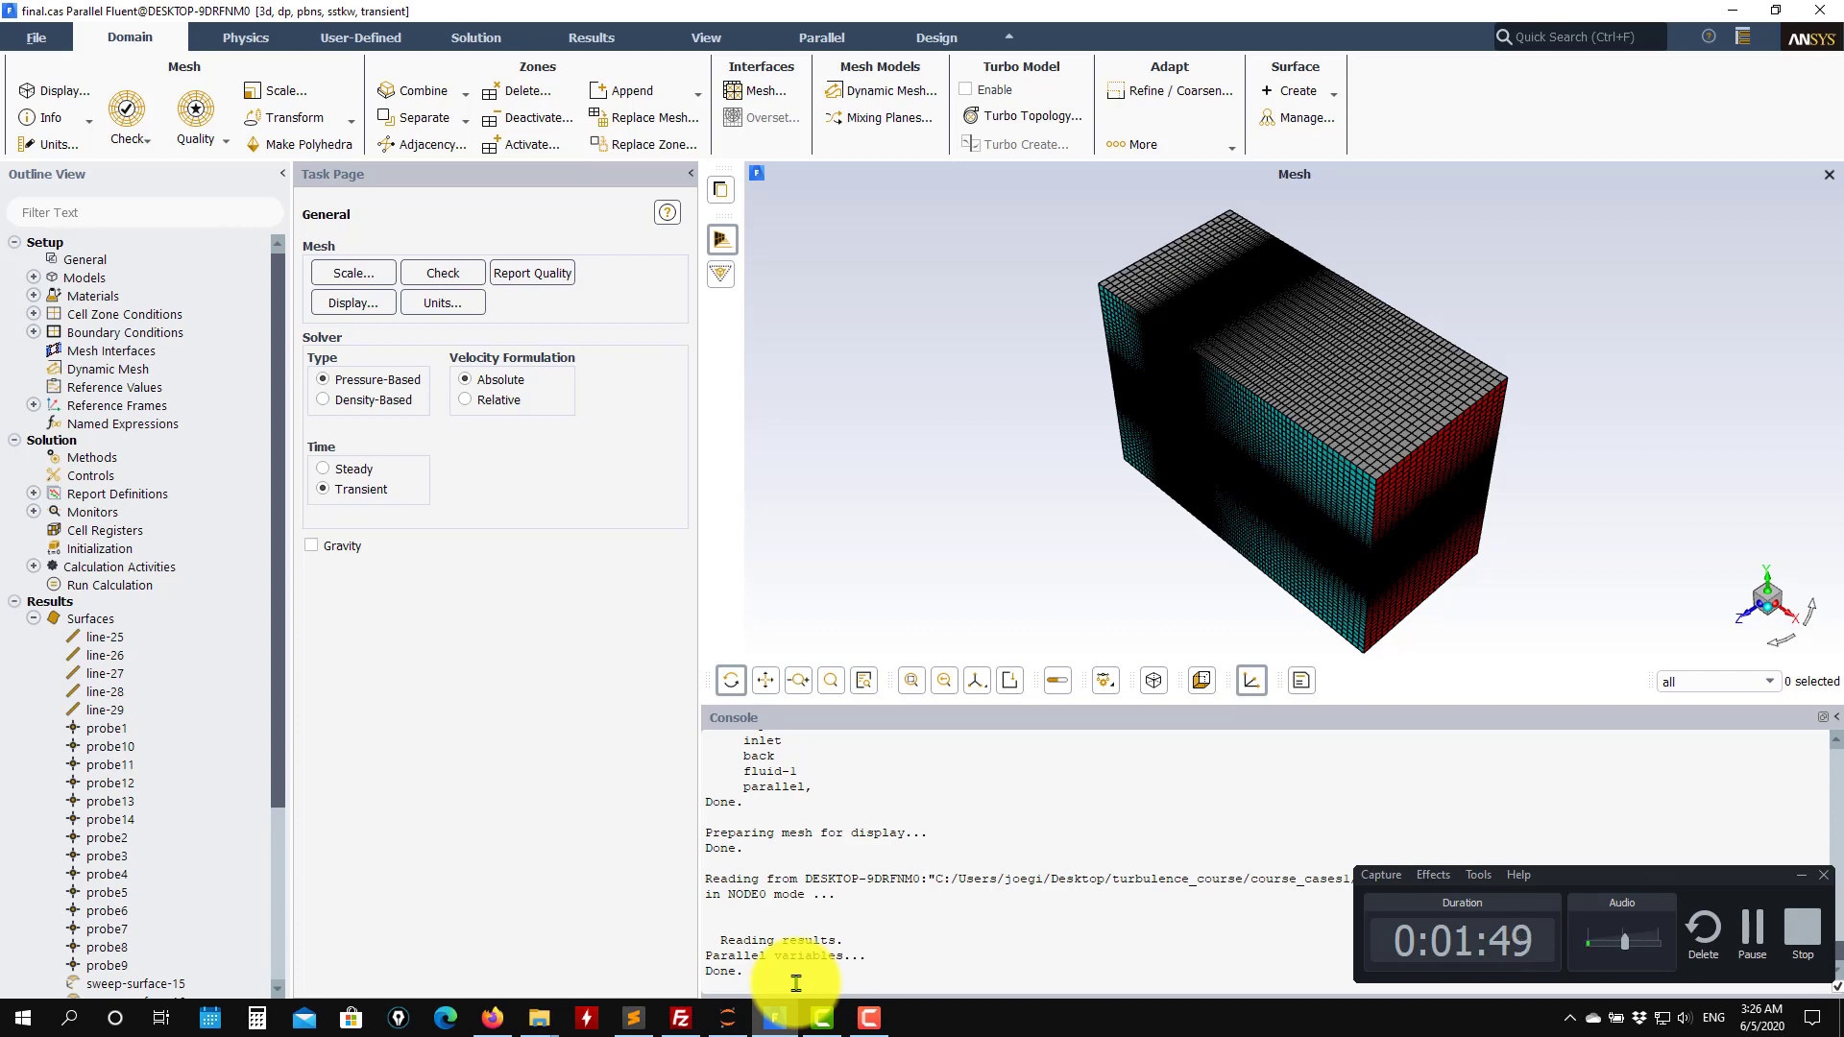
{"action": "left_click", "coordinate": [19, 603]}
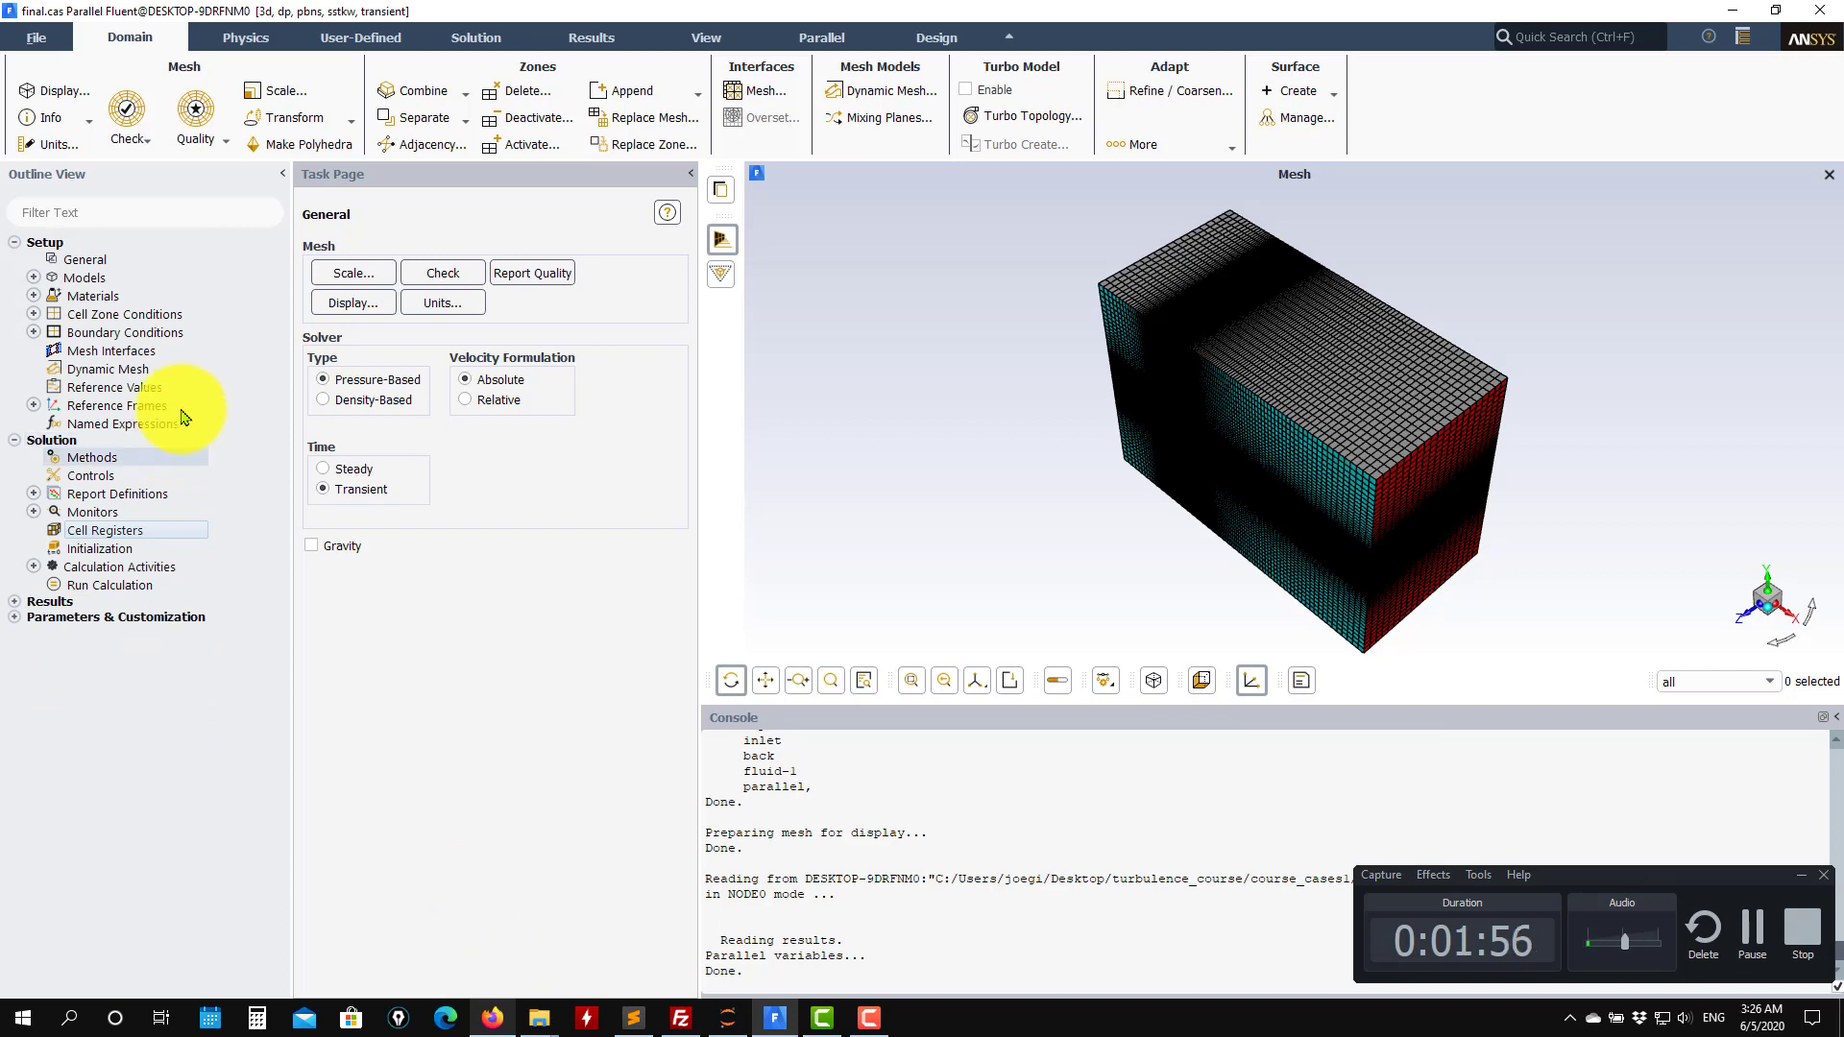
{"action": "left_click_drag", "start_coordinate": [1309, 329], "coordinate": [1468, 432]}
{"action": "scroll", "coordinate": [1242, 362], "scroll_direction": "up", "scroll_amount": 4}
{"action": "left_click_drag", "start_coordinate": [1321, 387], "coordinate": [1107, 378]}
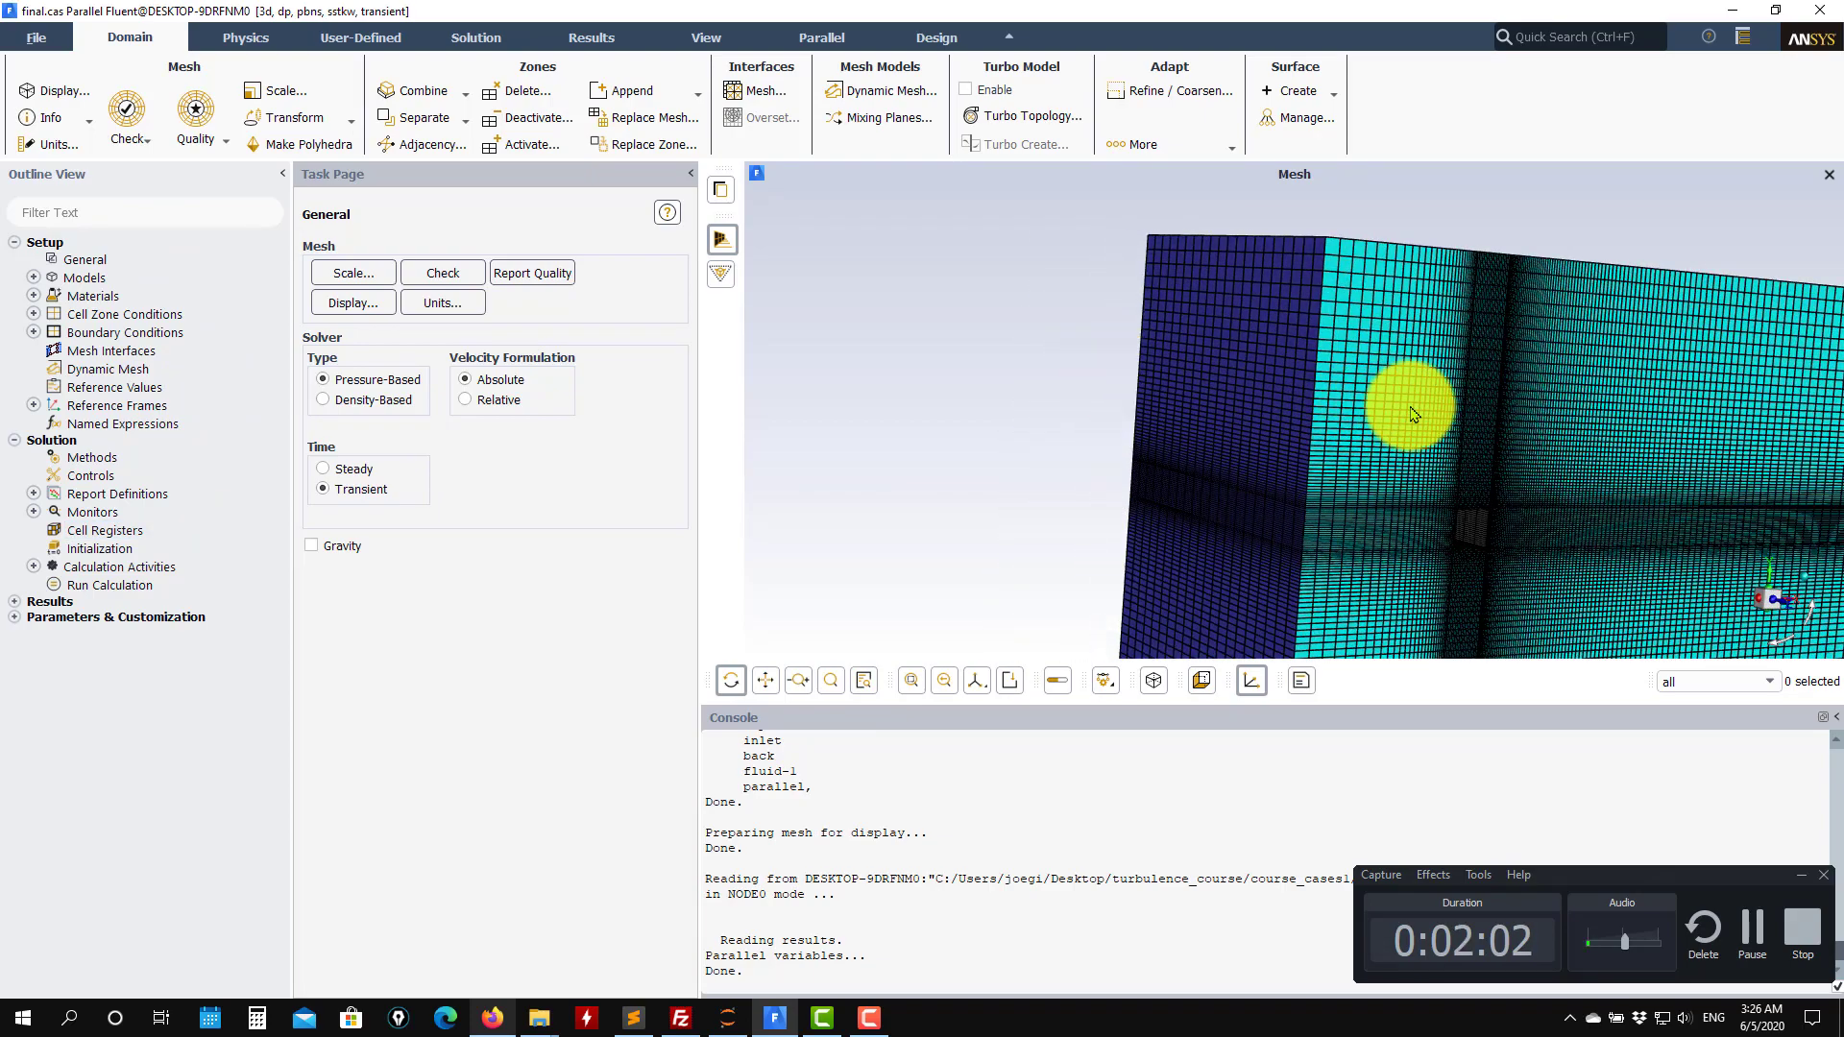
{"action": "scroll", "coordinate": [1411, 408], "scroll_direction": "down", "scroll_amount": 4}
{"action": "middle_click", "coordinate": [1488, 455]}
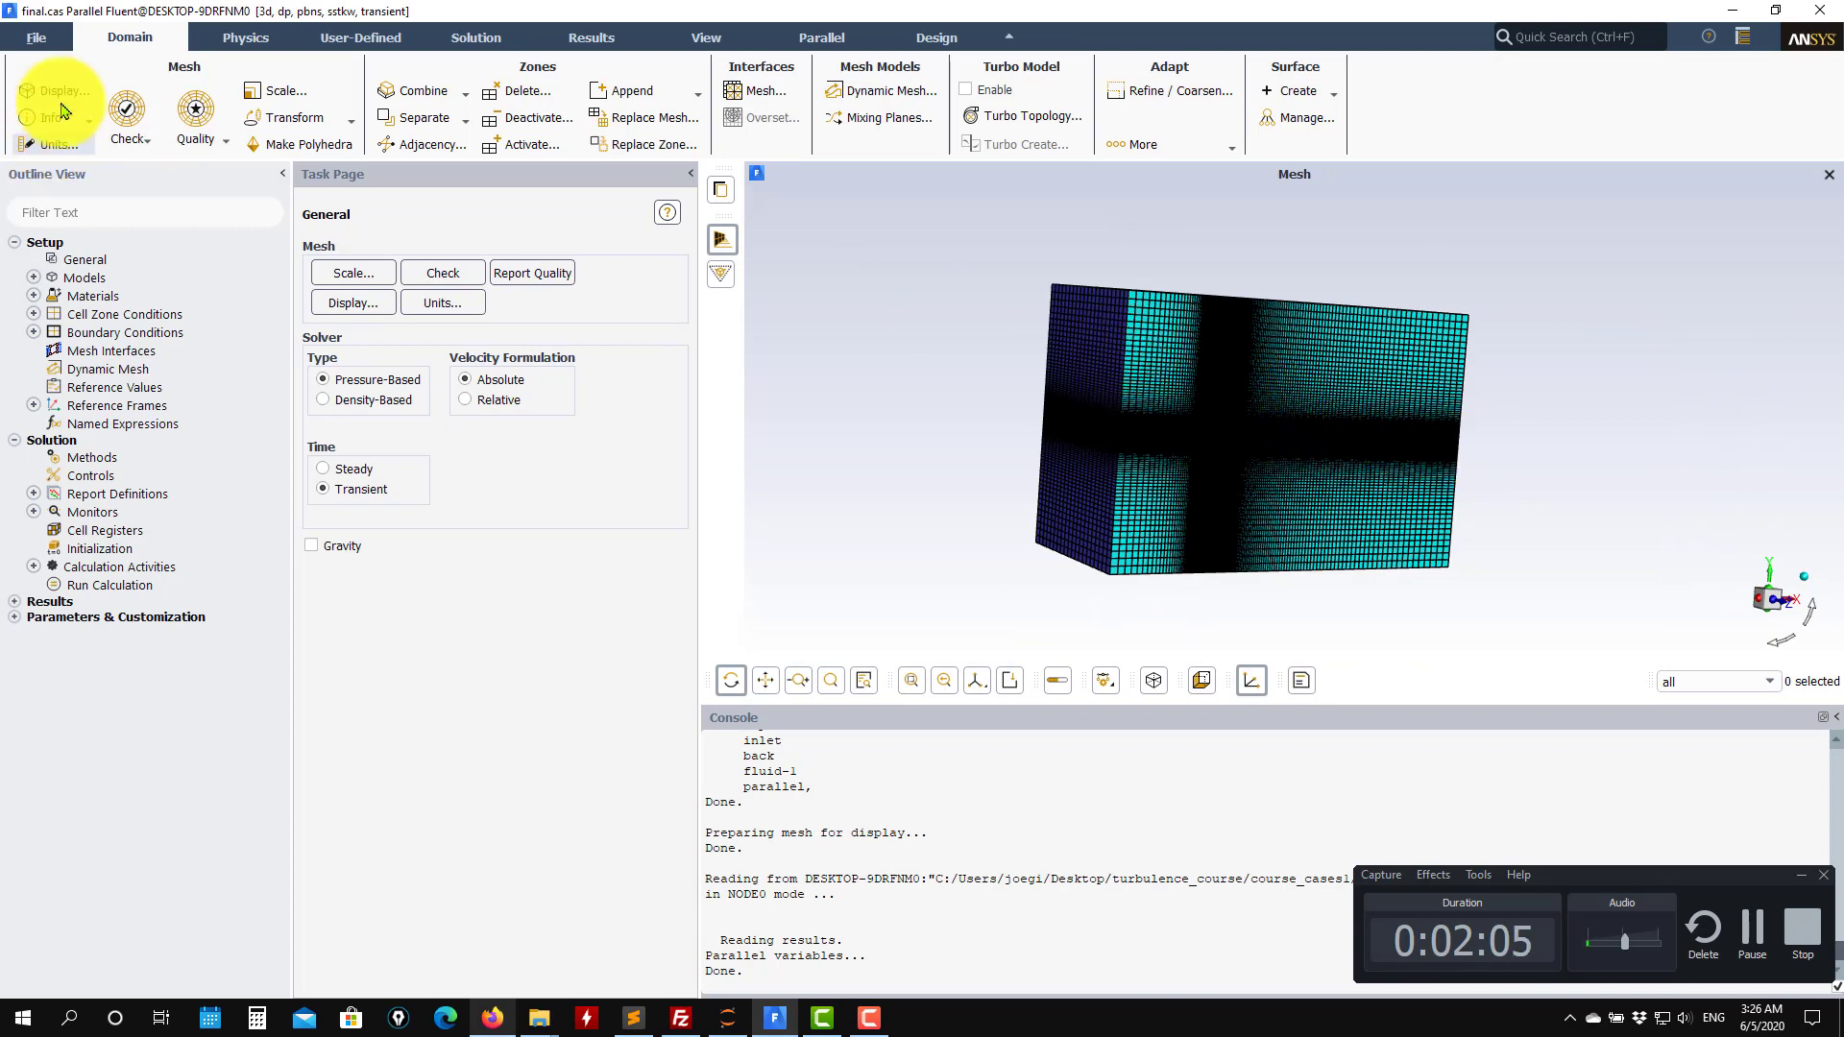
Set up a solution data export as EnSight Case Gold at nodes, adding l0 and rl to the quantities.
{"action": "left_click", "coordinate": [36, 38]}
{"action": "mouse_move", "coordinate": [39, 92]}
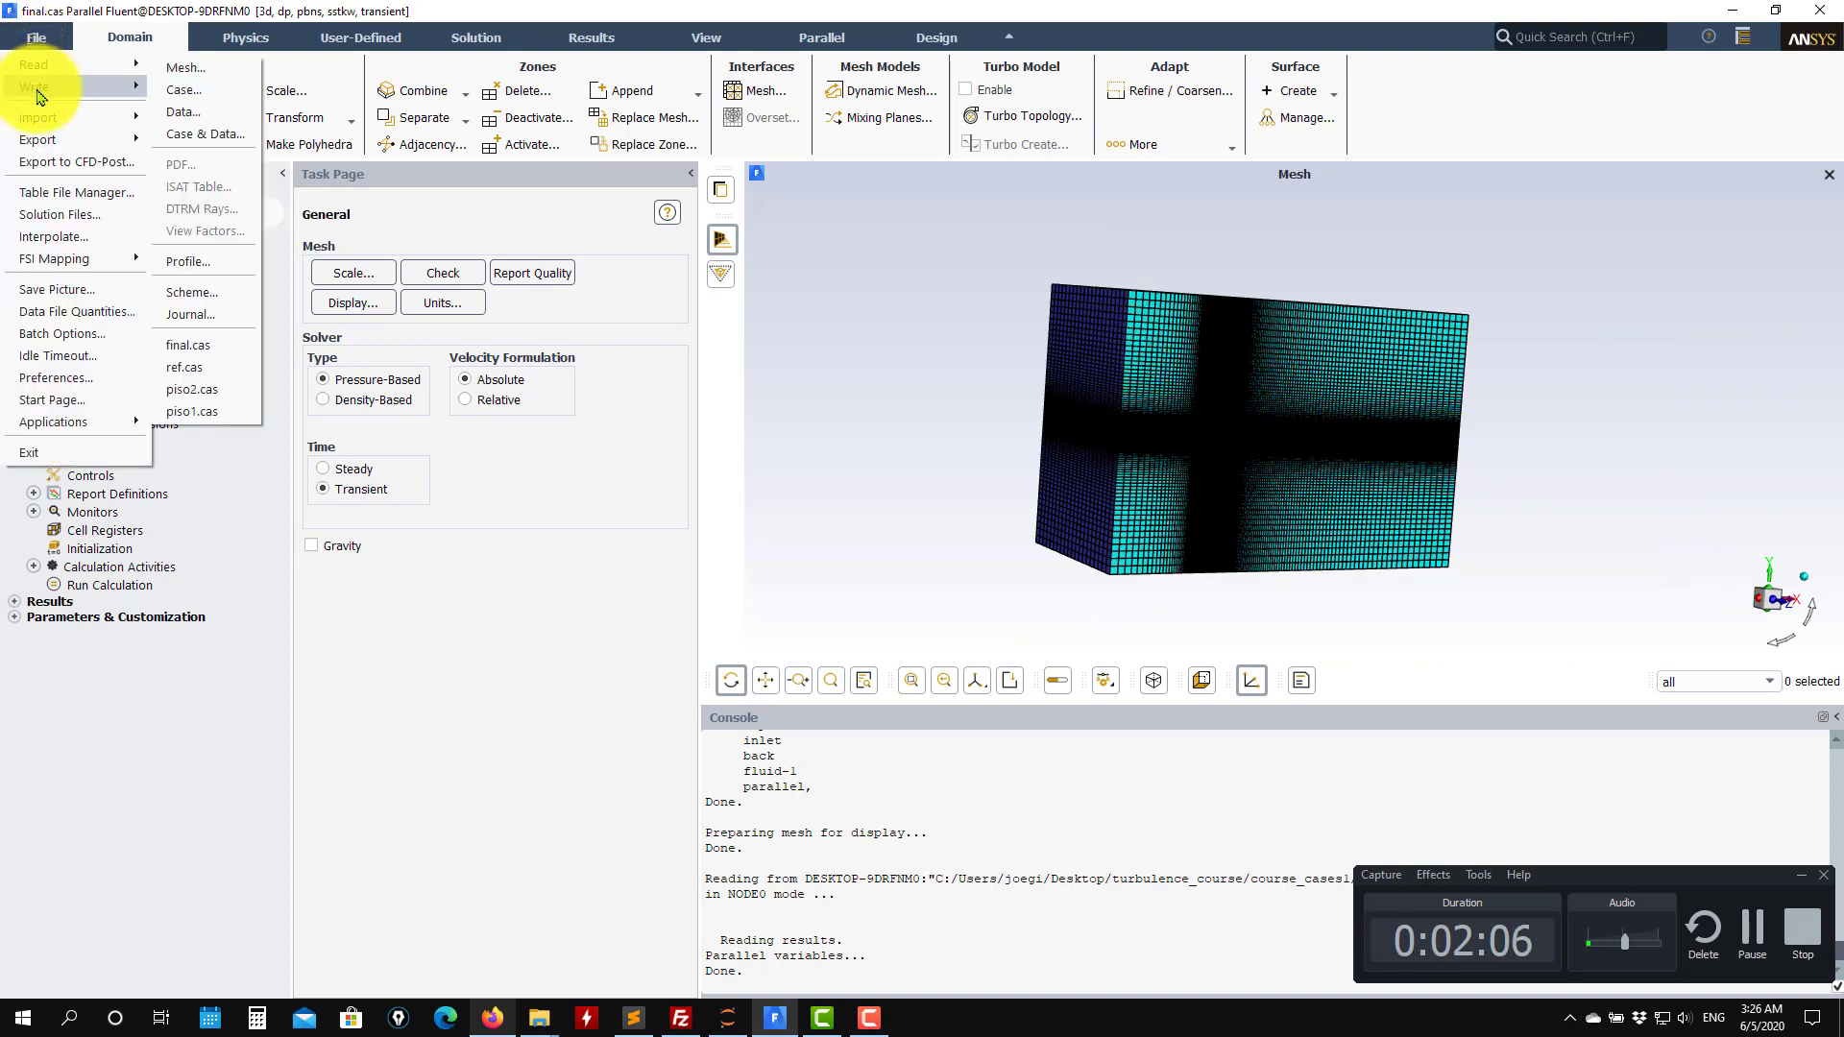
{"action": "mouse_move", "coordinate": [38, 125]}
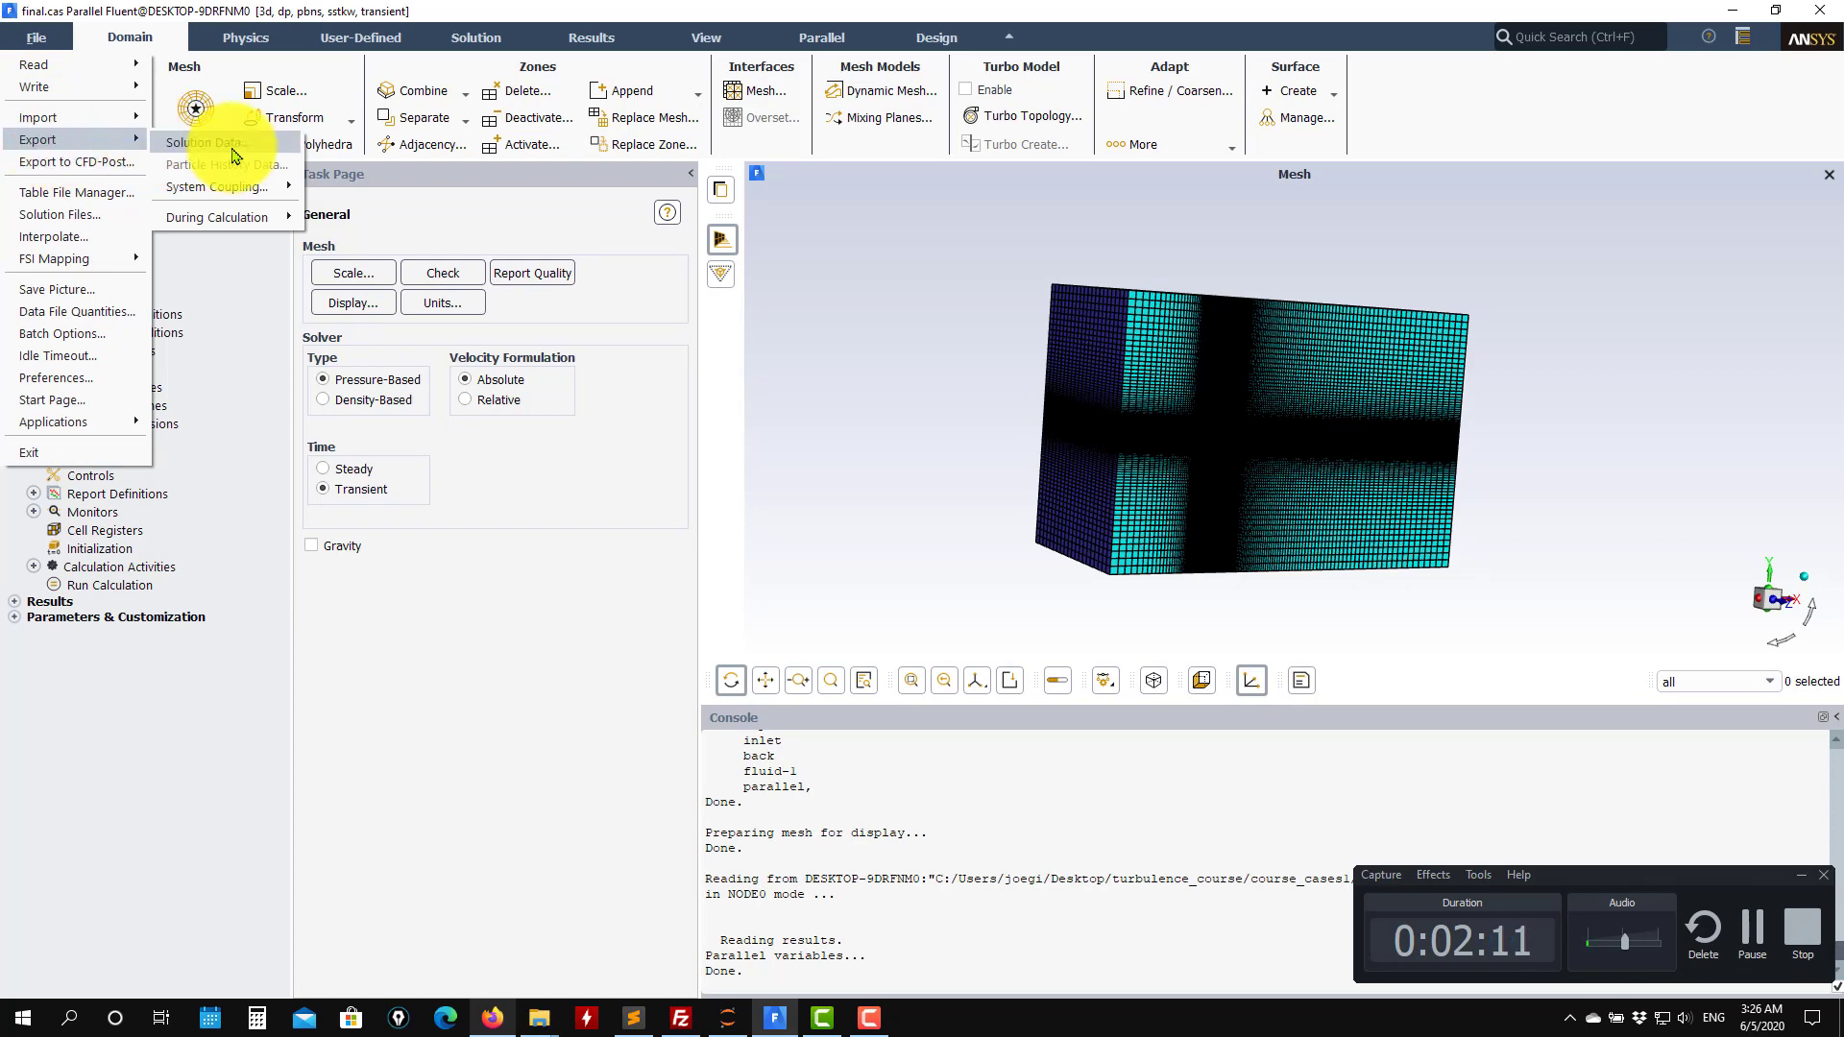
{"action": "left_click", "coordinate": [205, 142]}
{"action": "left_click_drag", "start_coordinate": [451, 472], "coordinate": [186, 134]}
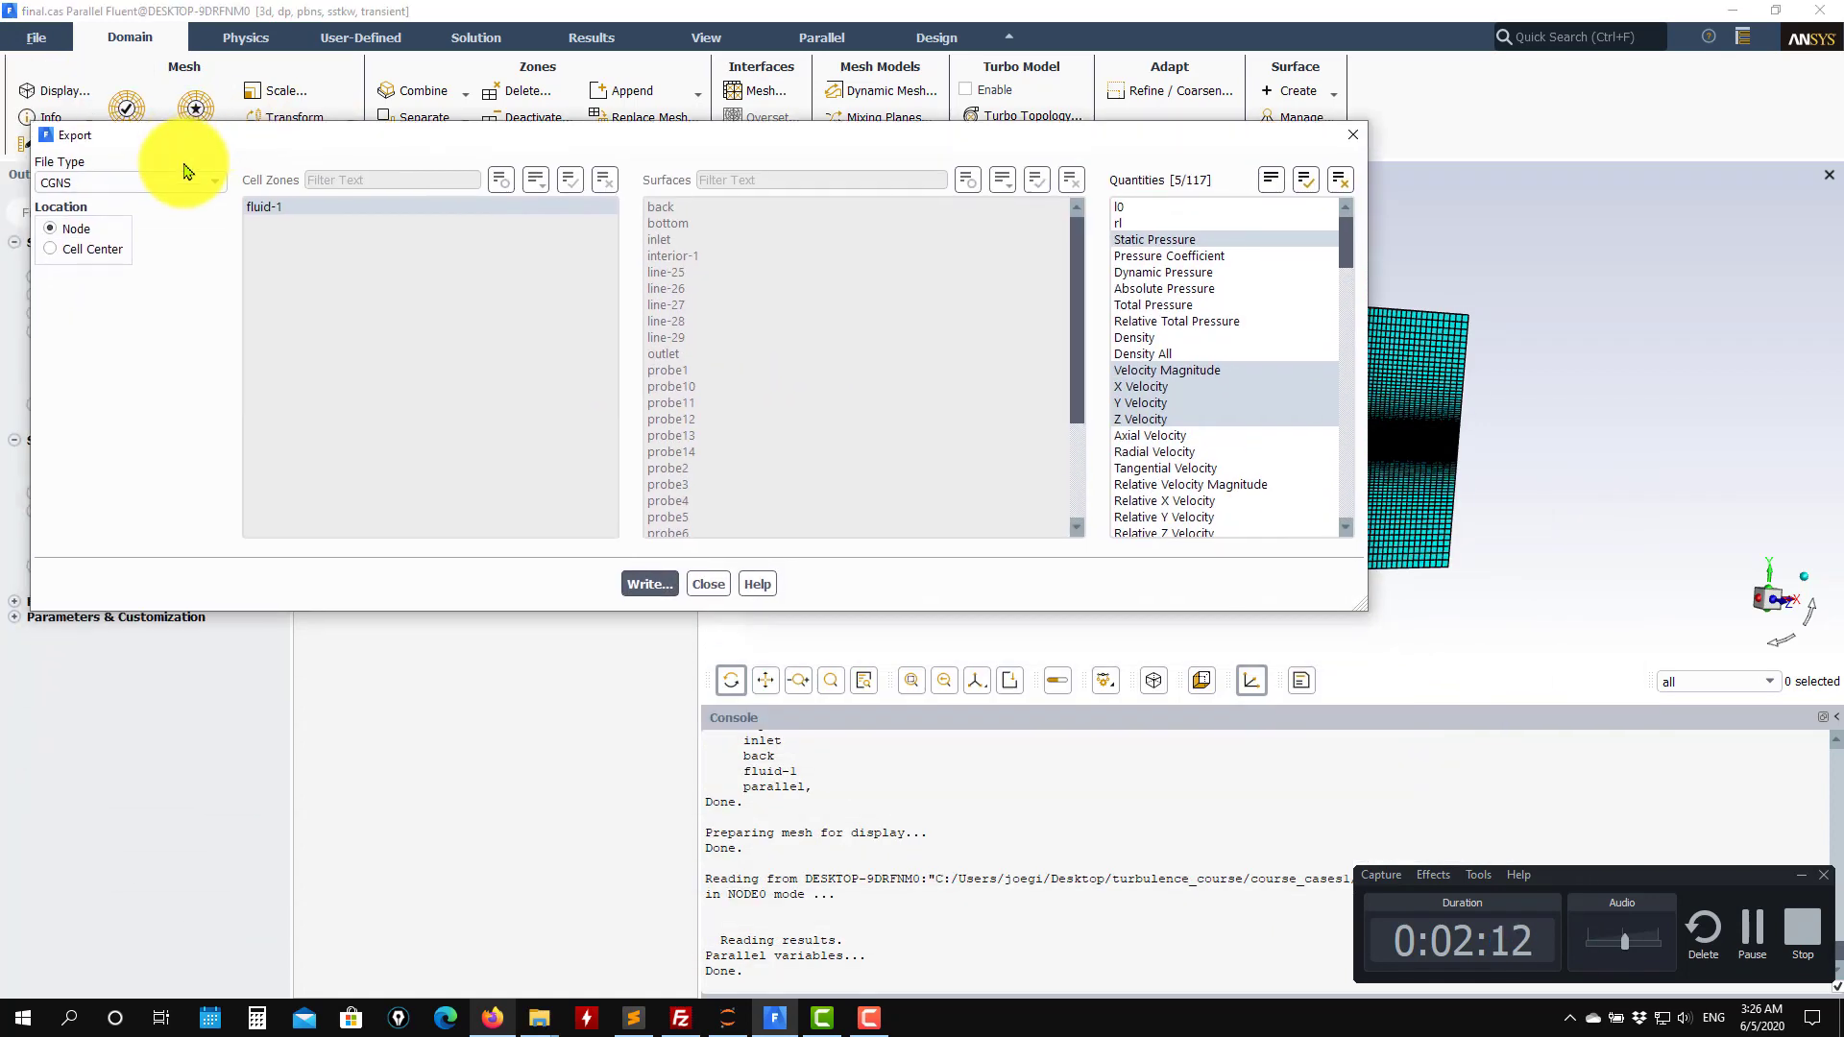
{"action": "left_click", "coordinate": [192, 182]}
{"action": "left_click", "coordinate": [144, 263]}
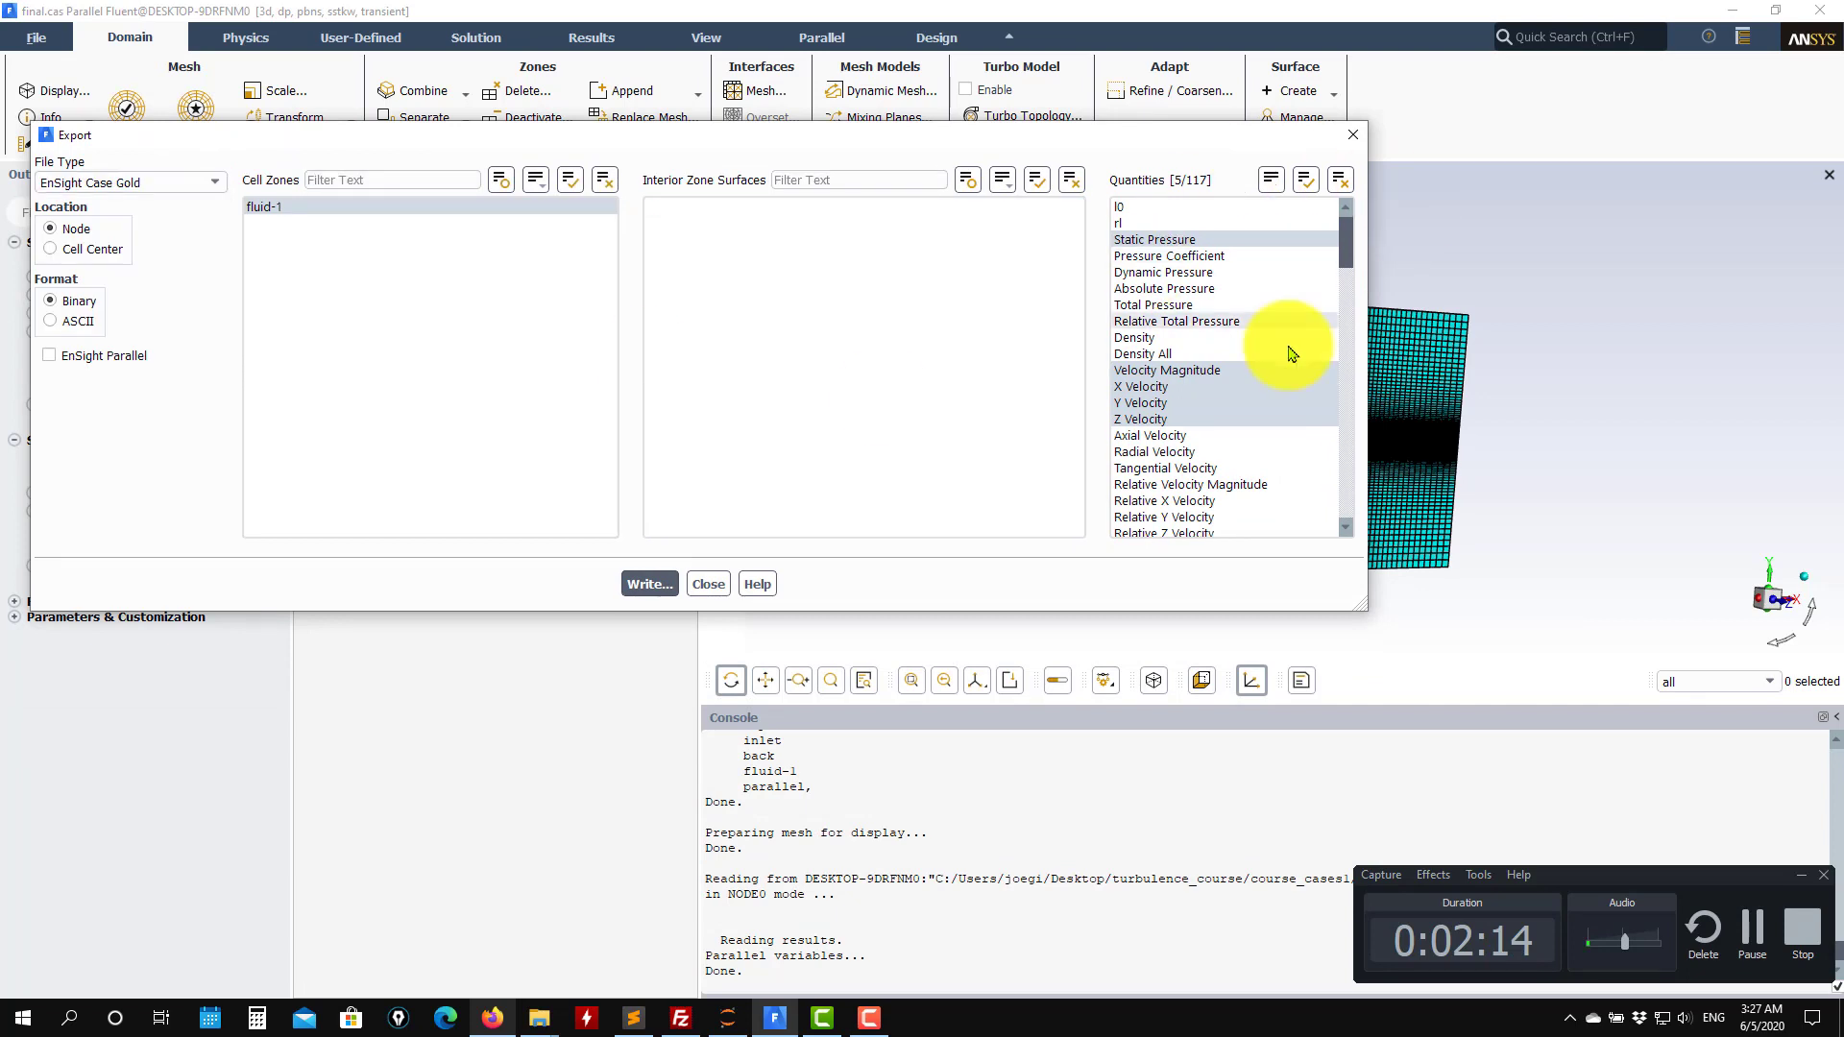
{"action": "left_click", "coordinate": [1137, 212]}
{"action": "left_click", "coordinate": [1123, 222]}
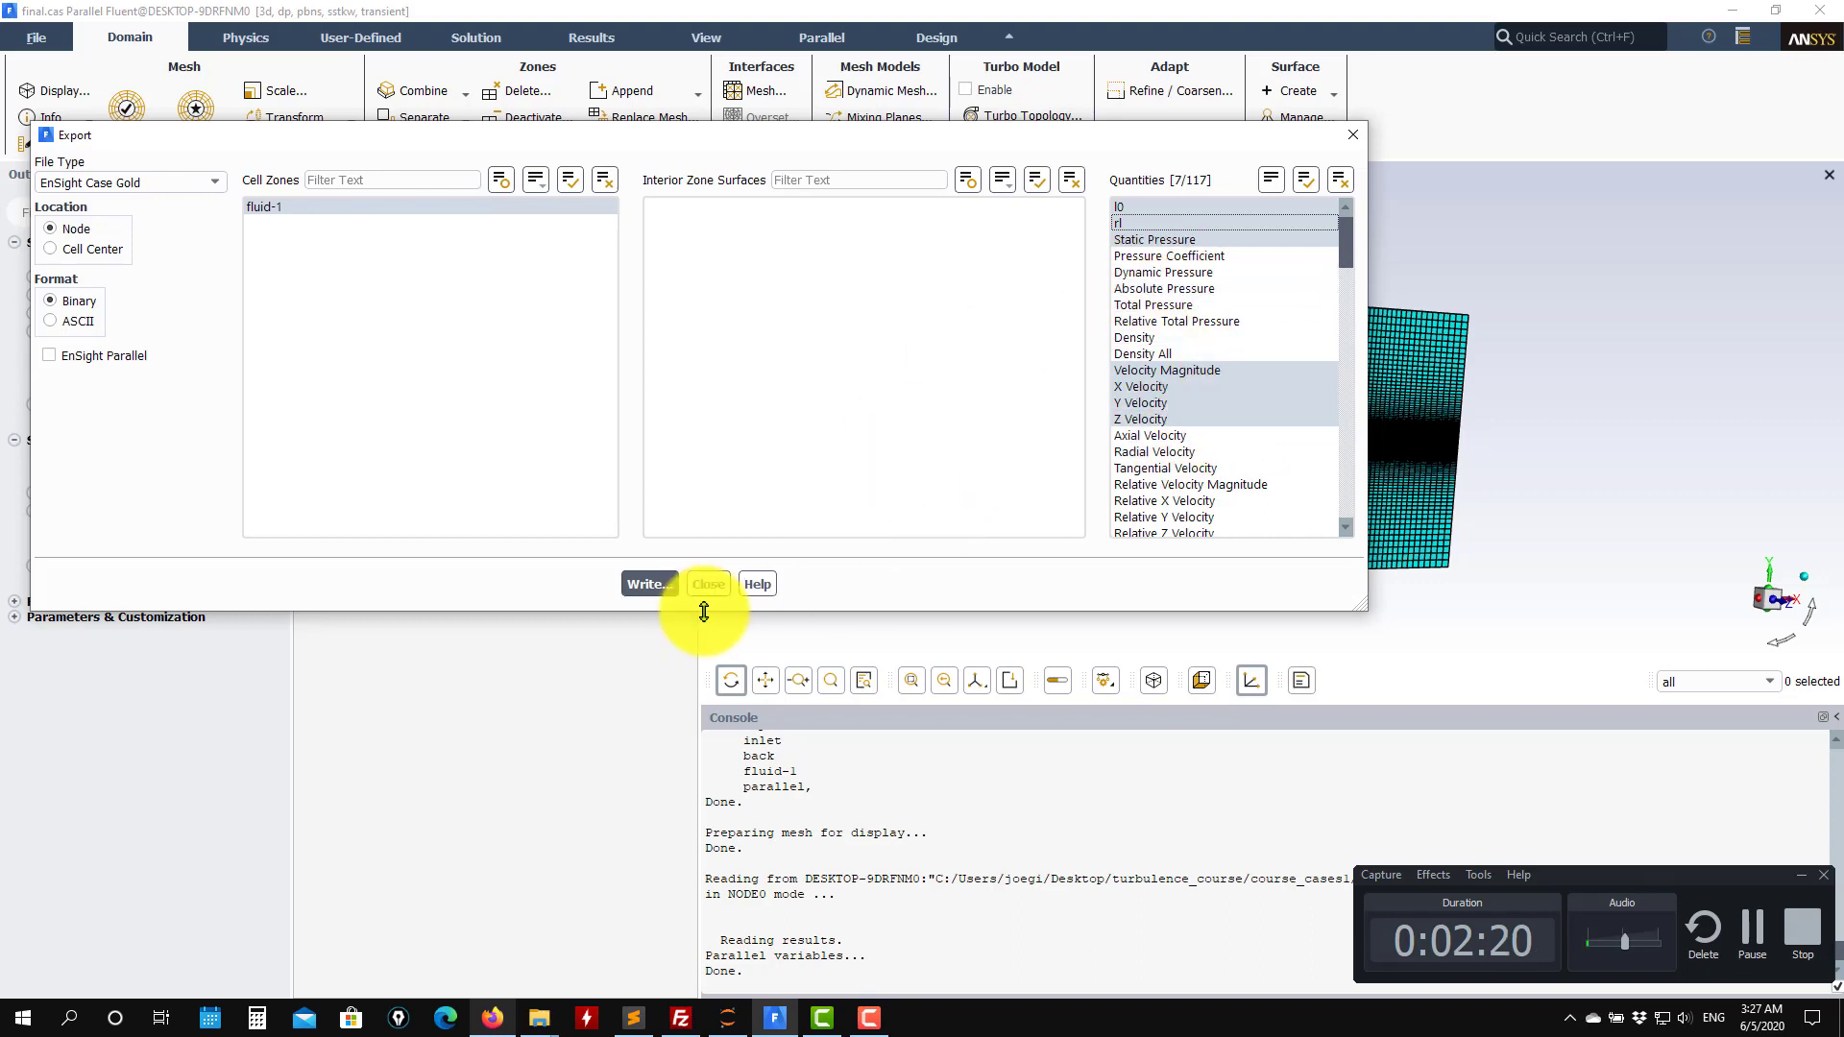
Write the EnSight export under the file name new and close the export dialog.
{"action": "left_click", "coordinate": [640, 585]}
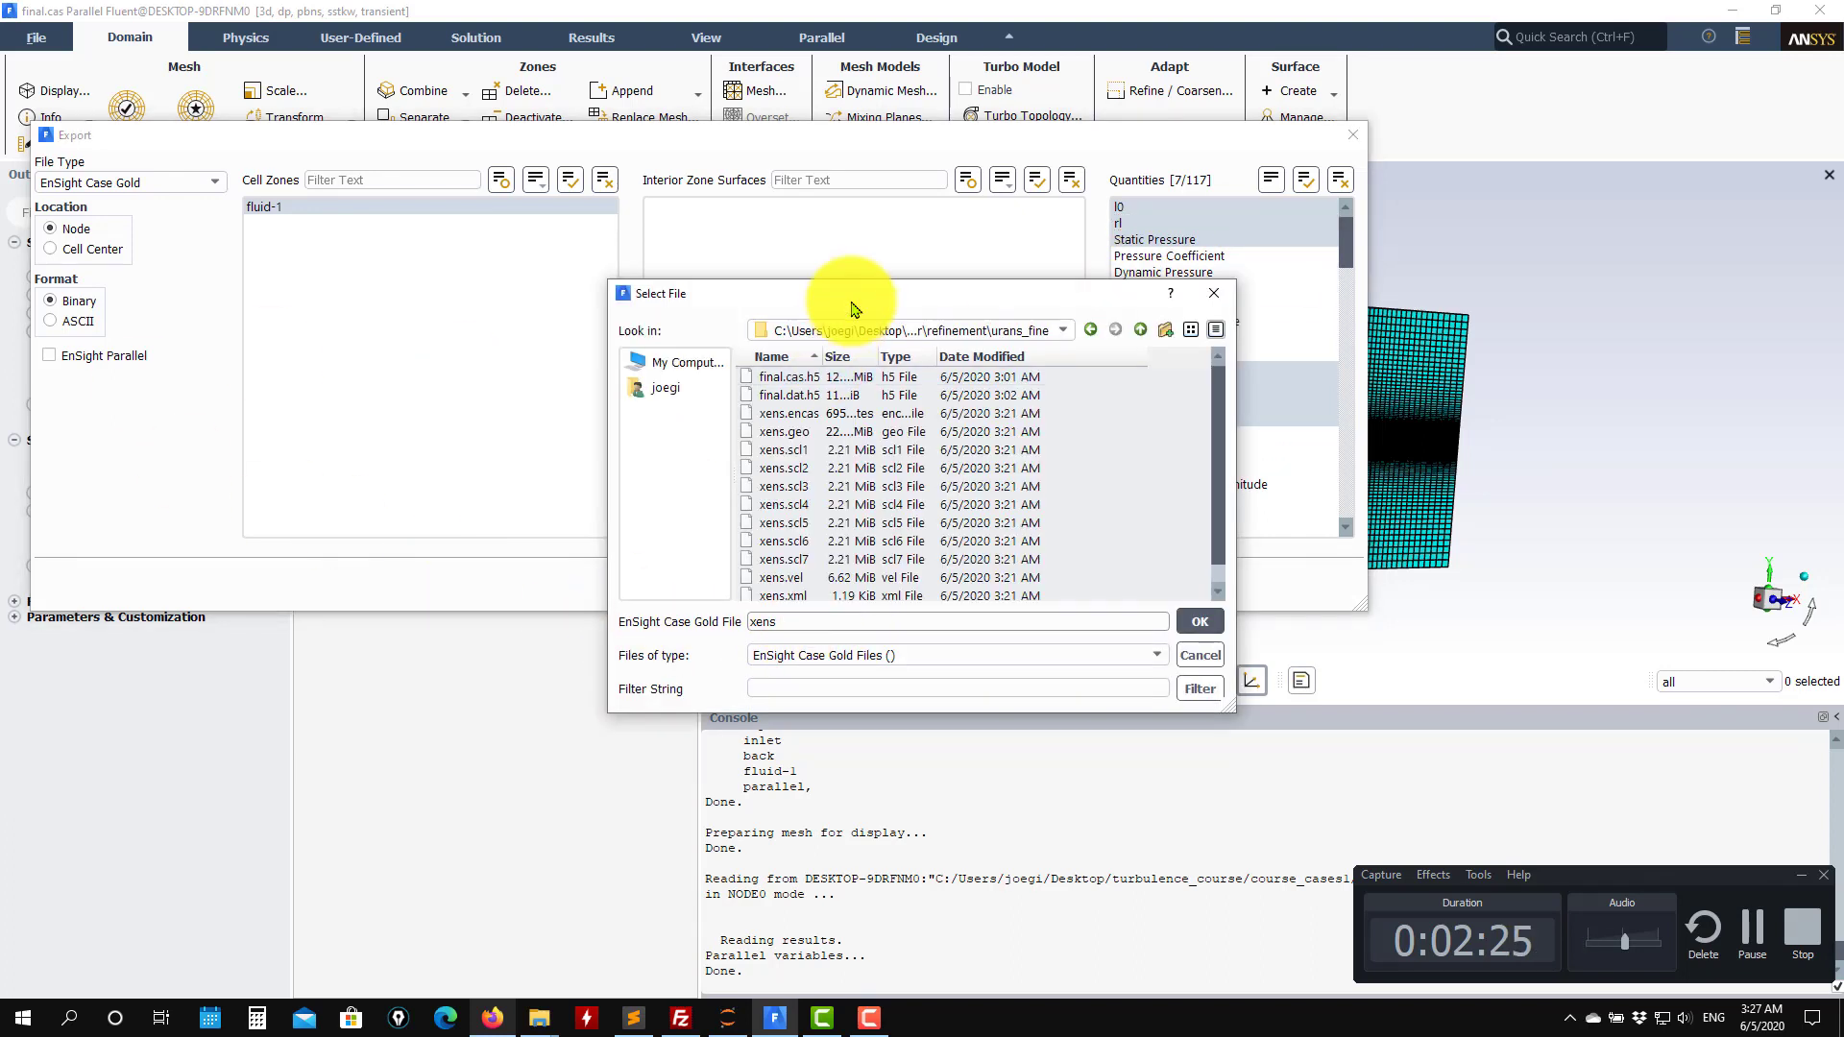
{"action": "left_click_drag", "start_coordinate": [797, 622], "coordinate": [671, 619]}
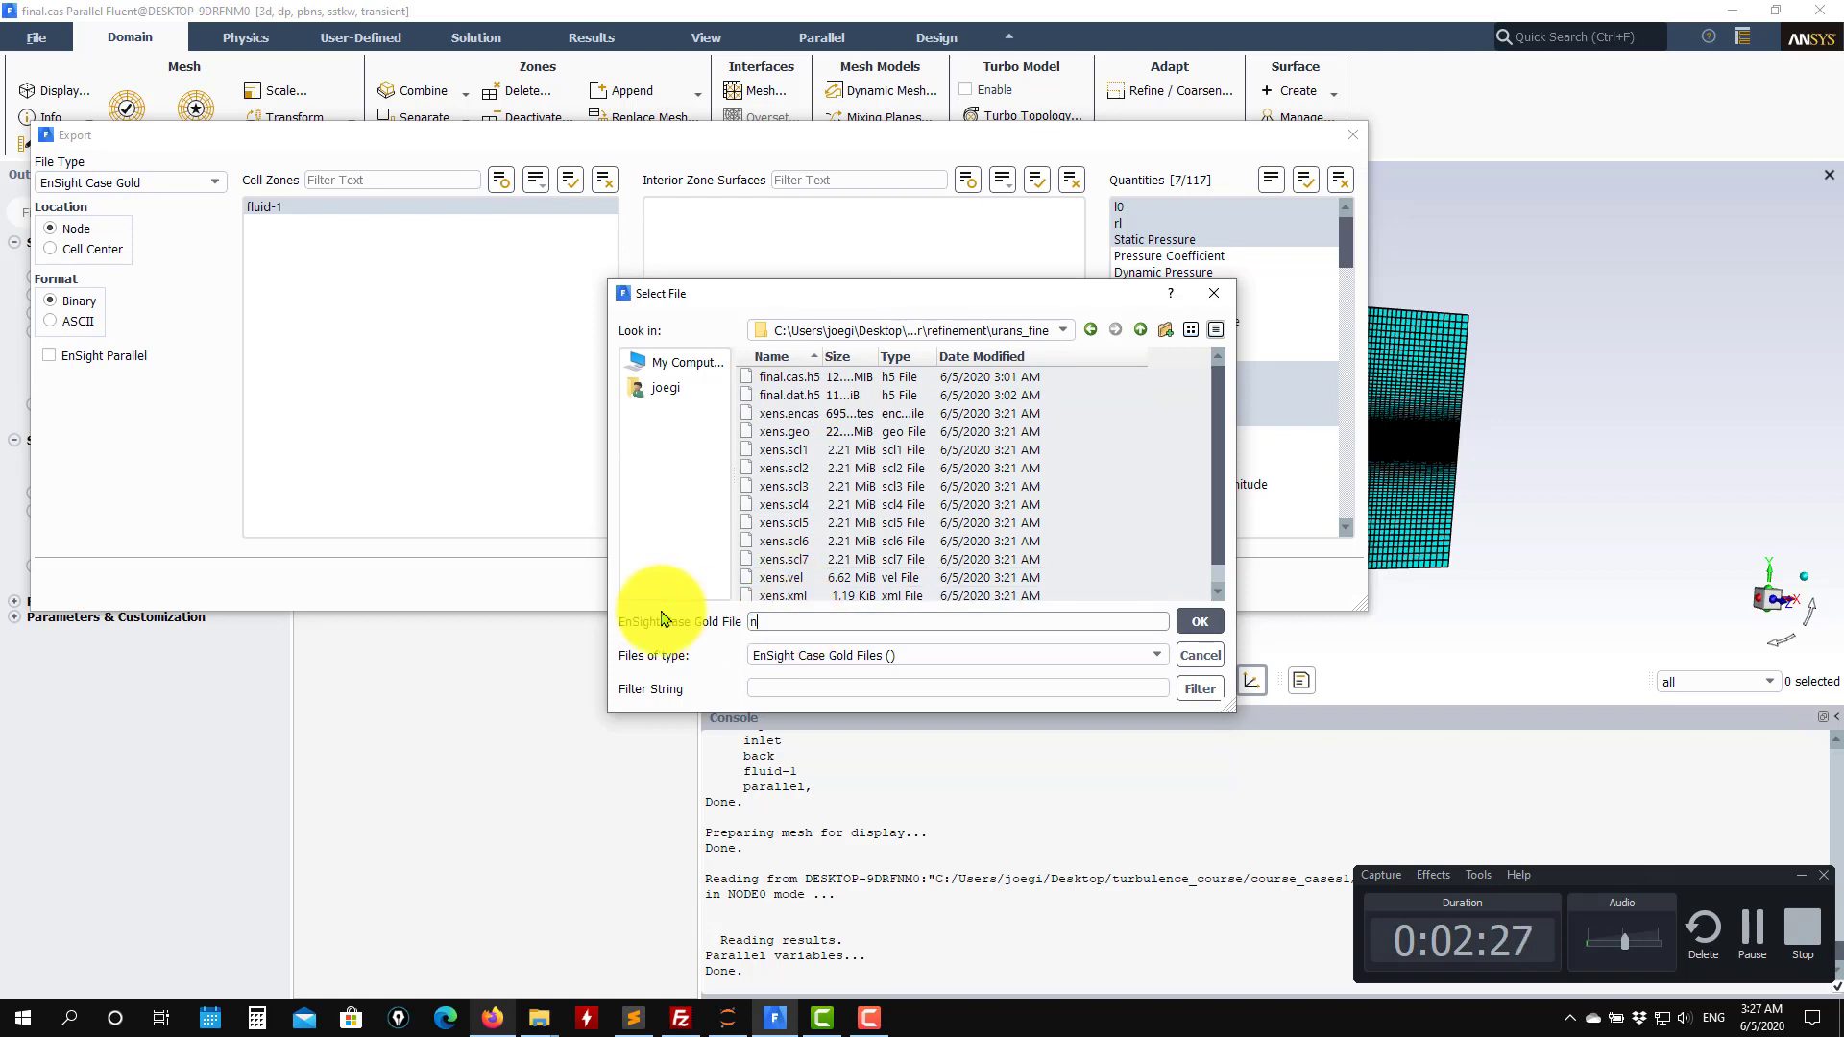
{"action": "key", "text": "Return"}
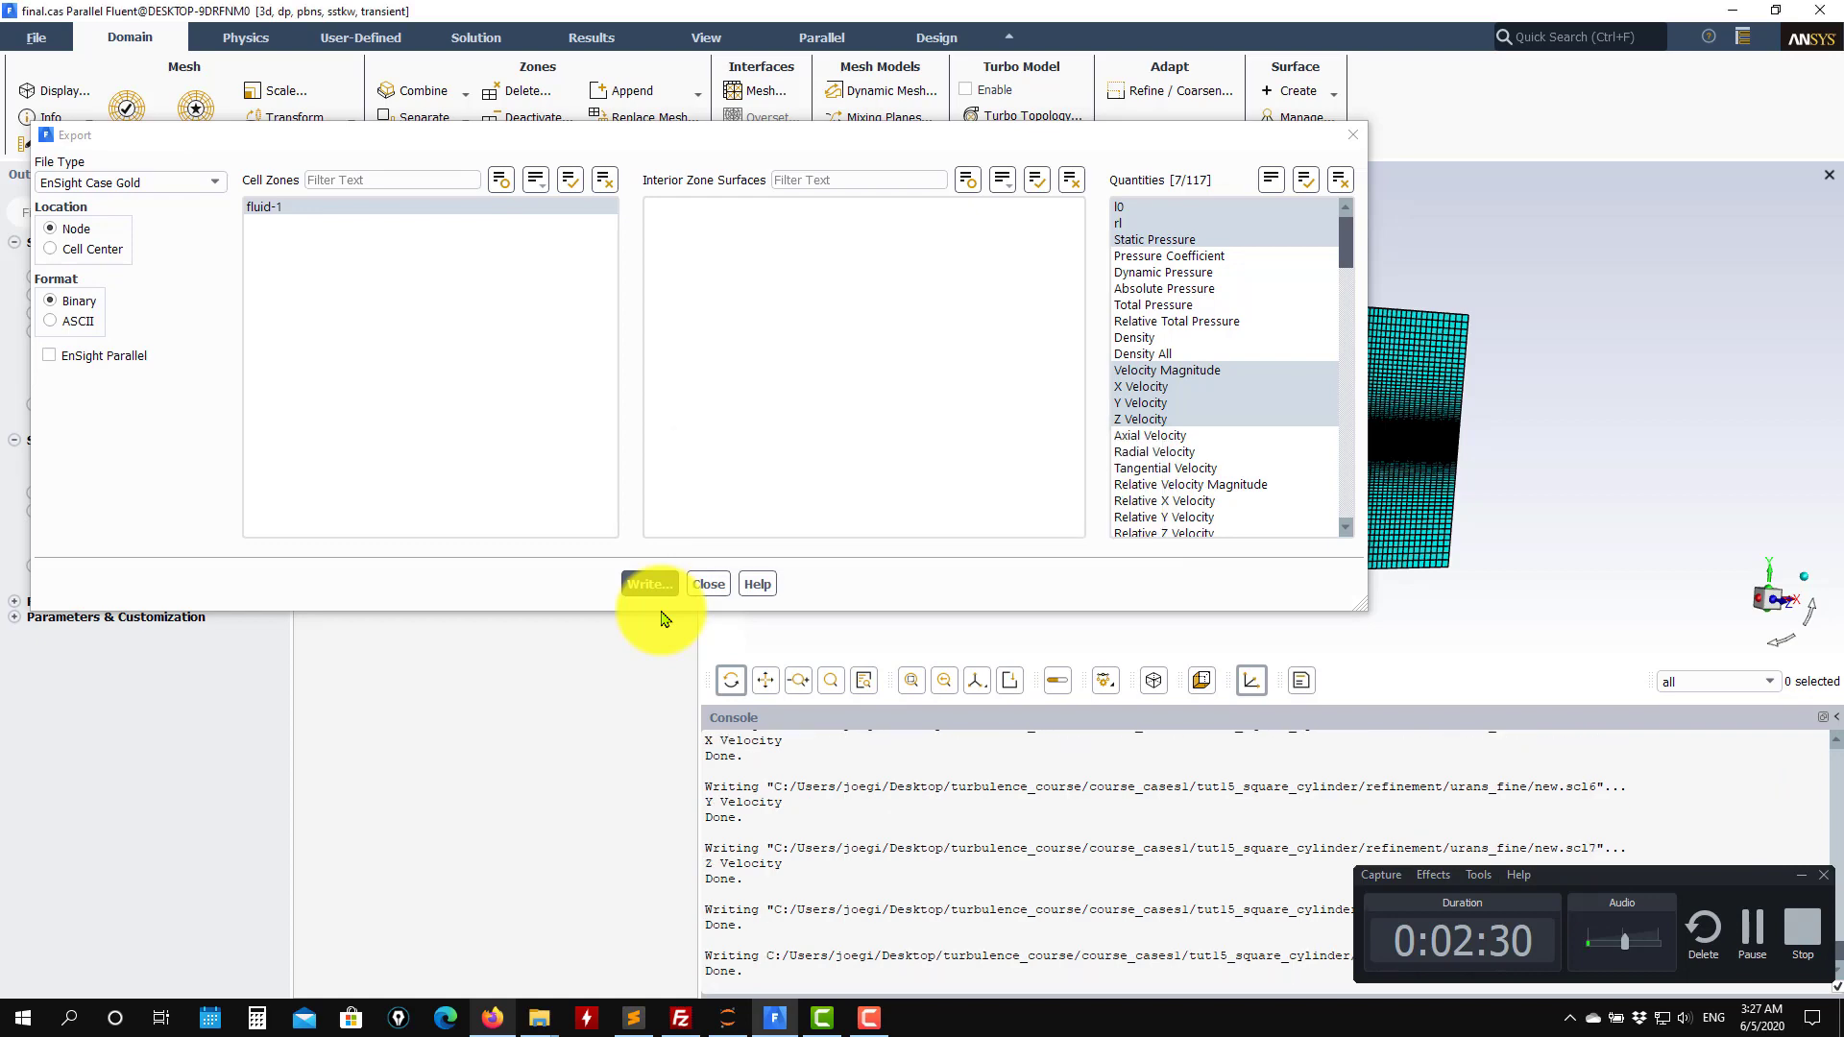
{"action": "left_click", "coordinate": [708, 584]}
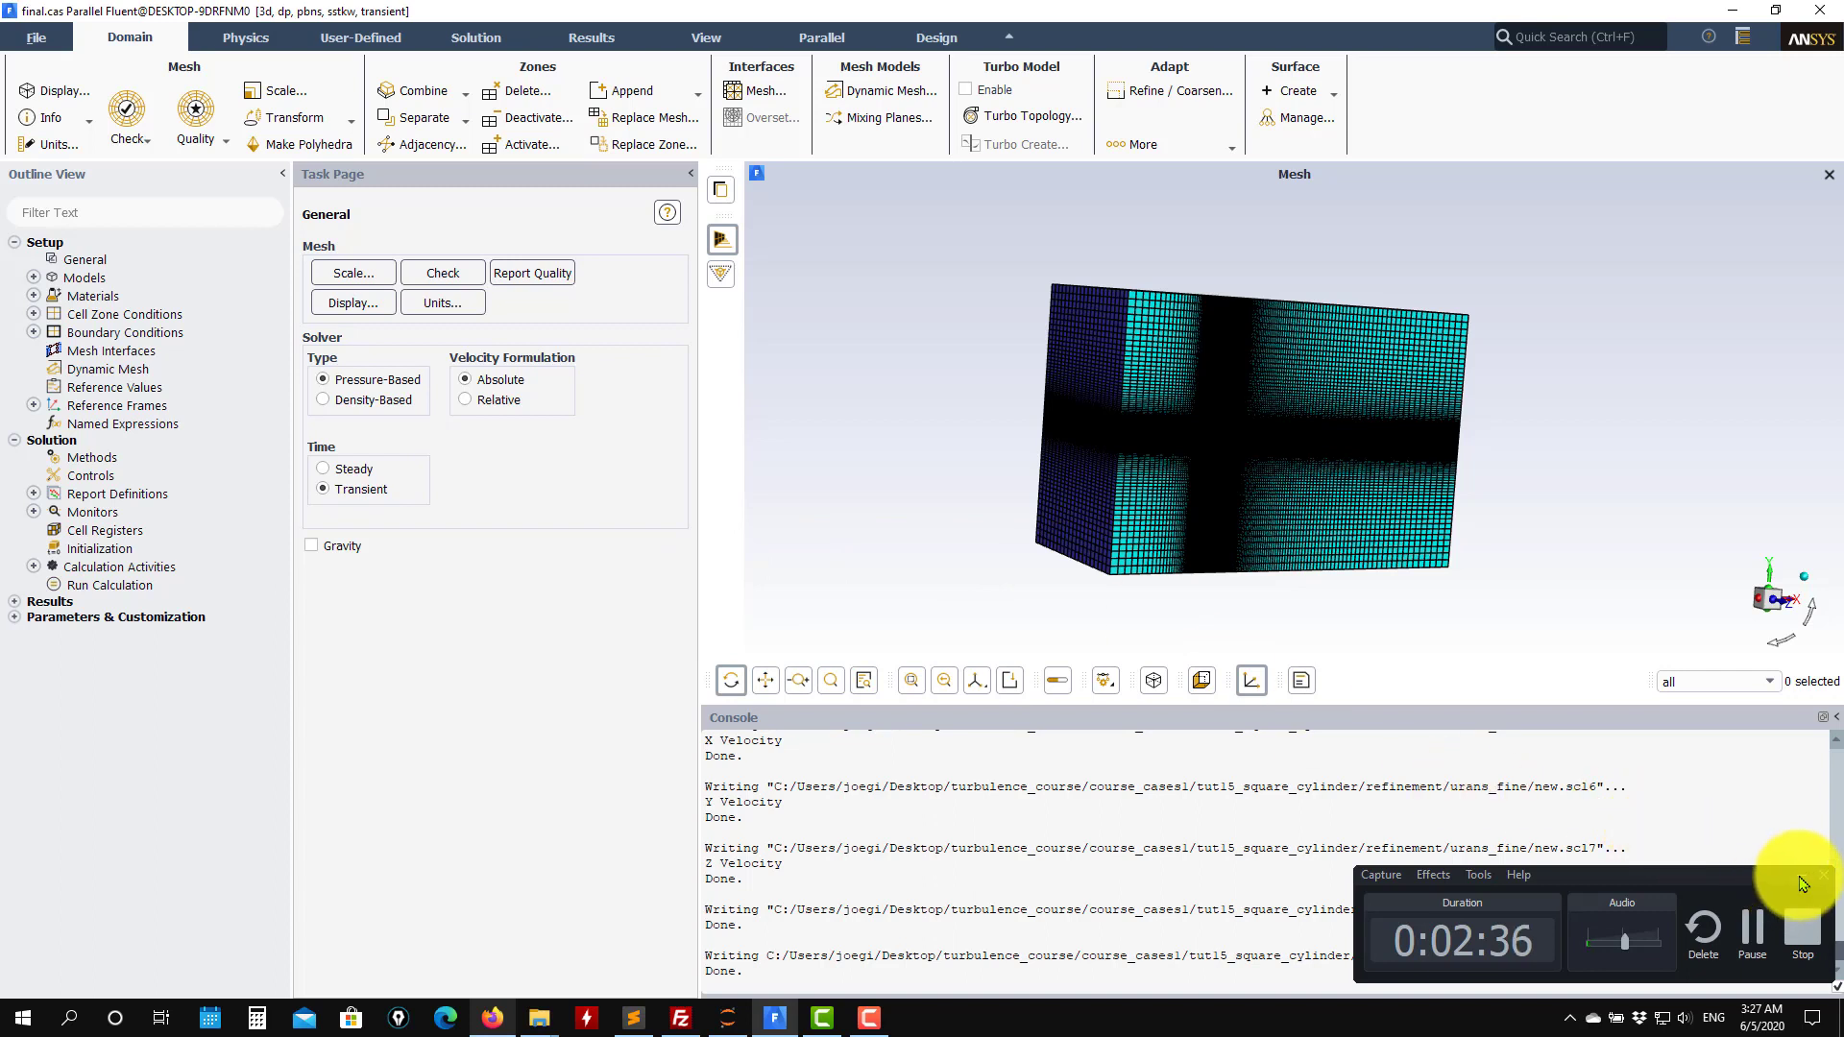
Open the contour-1 definition and display its velocity magnitude contours.
{"action": "left_click", "coordinate": [1802, 883]}
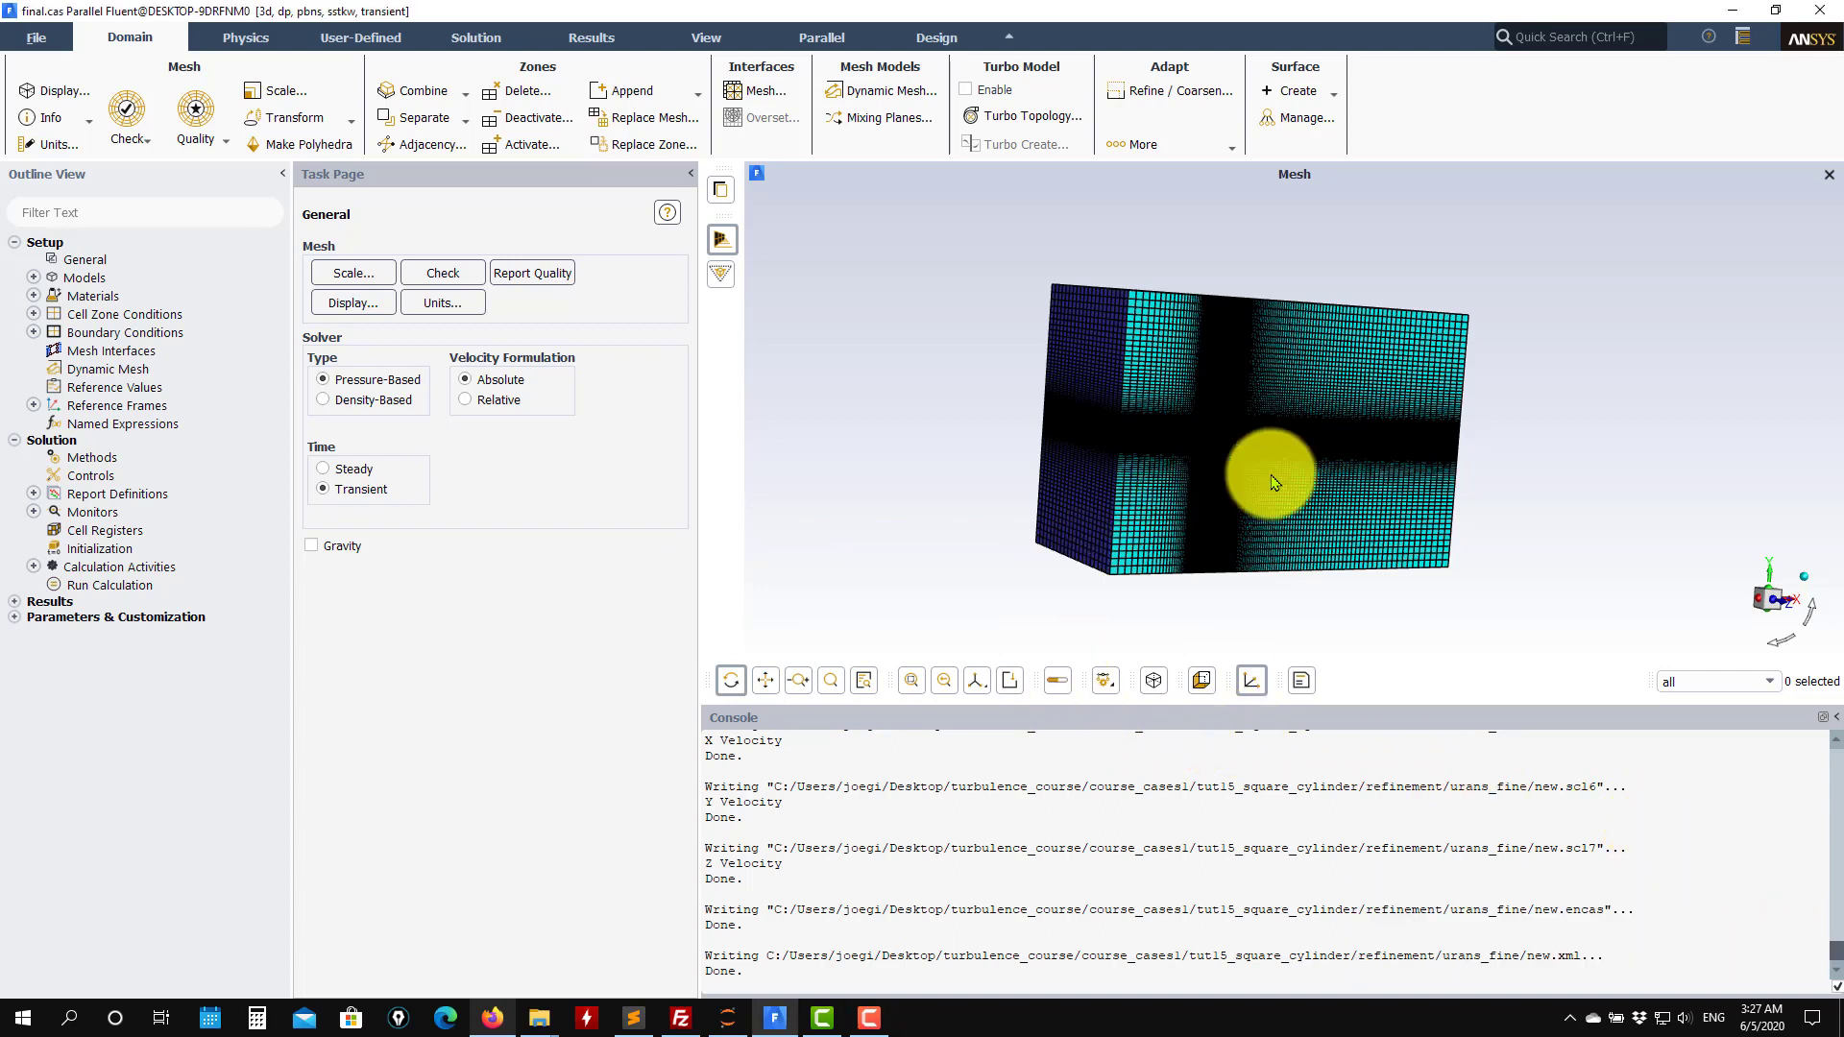
{"action": "left_click_drag", "start_coordinate": [1256, 474], "coordinate": [1069, 491]}
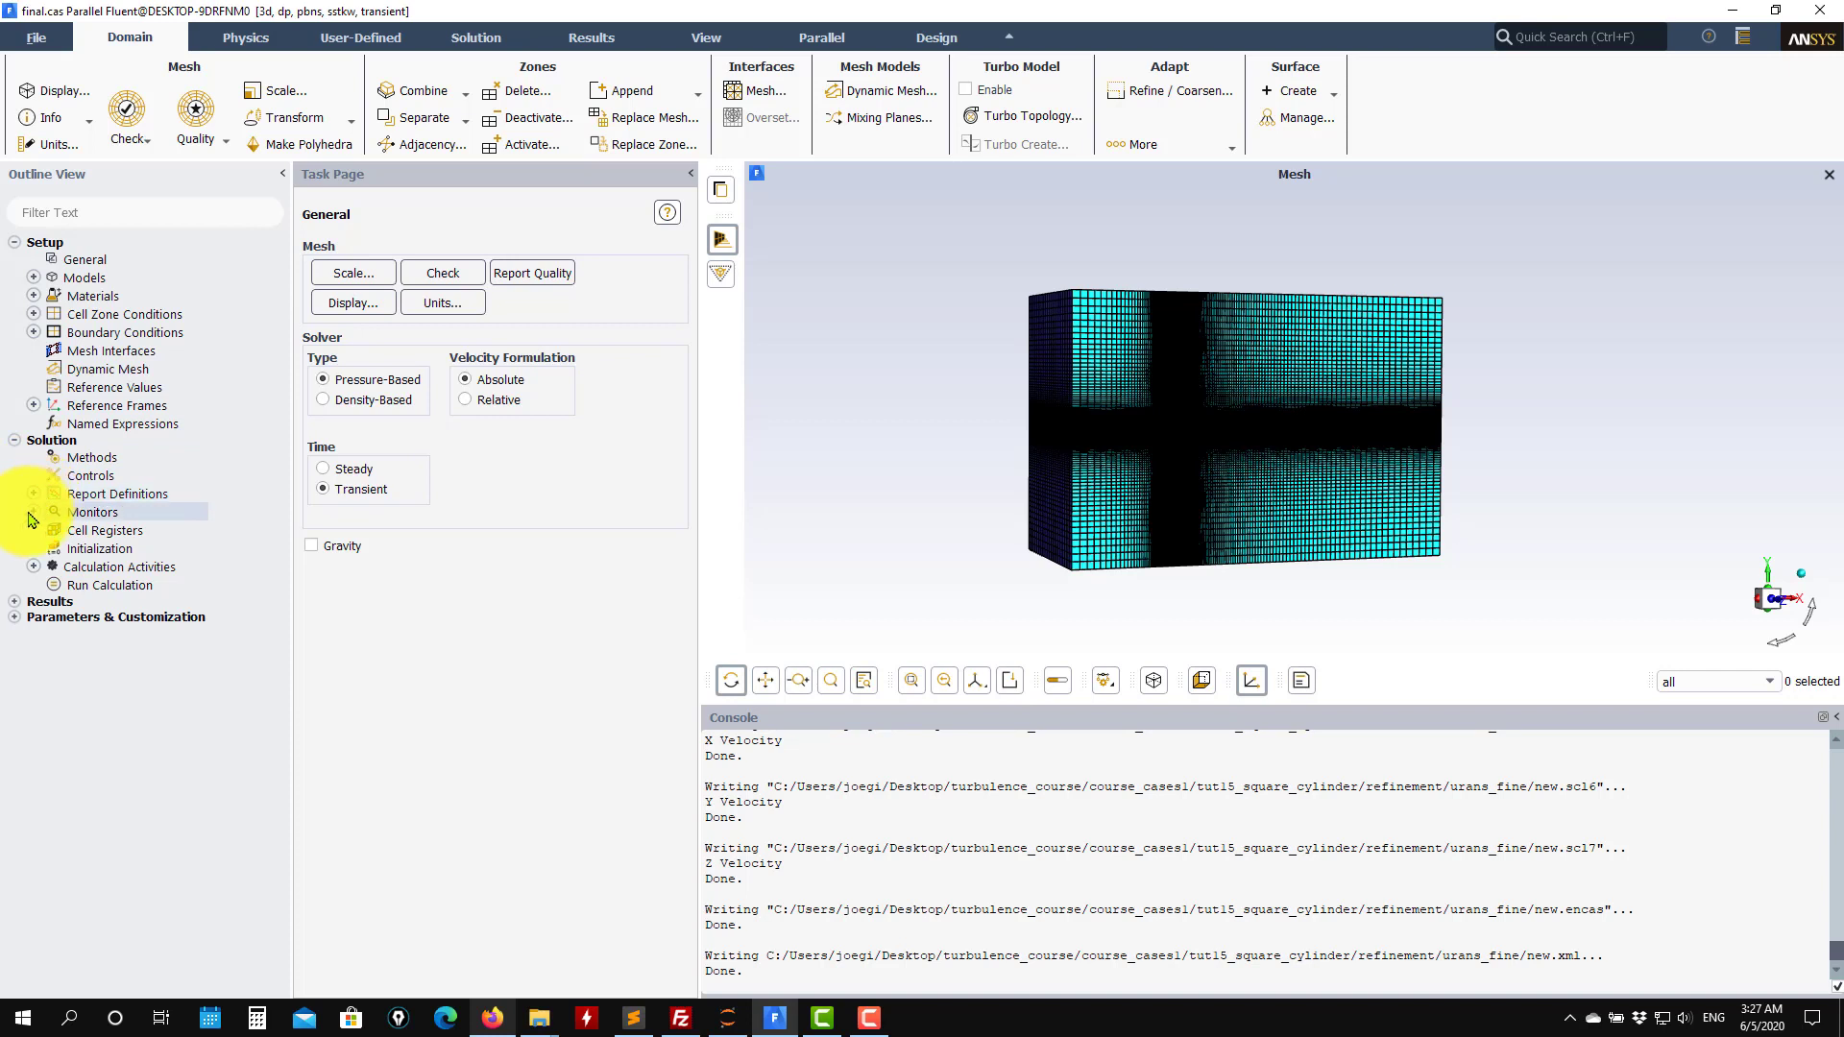
{"action": "left_click", "coordinate": [16, 602]}
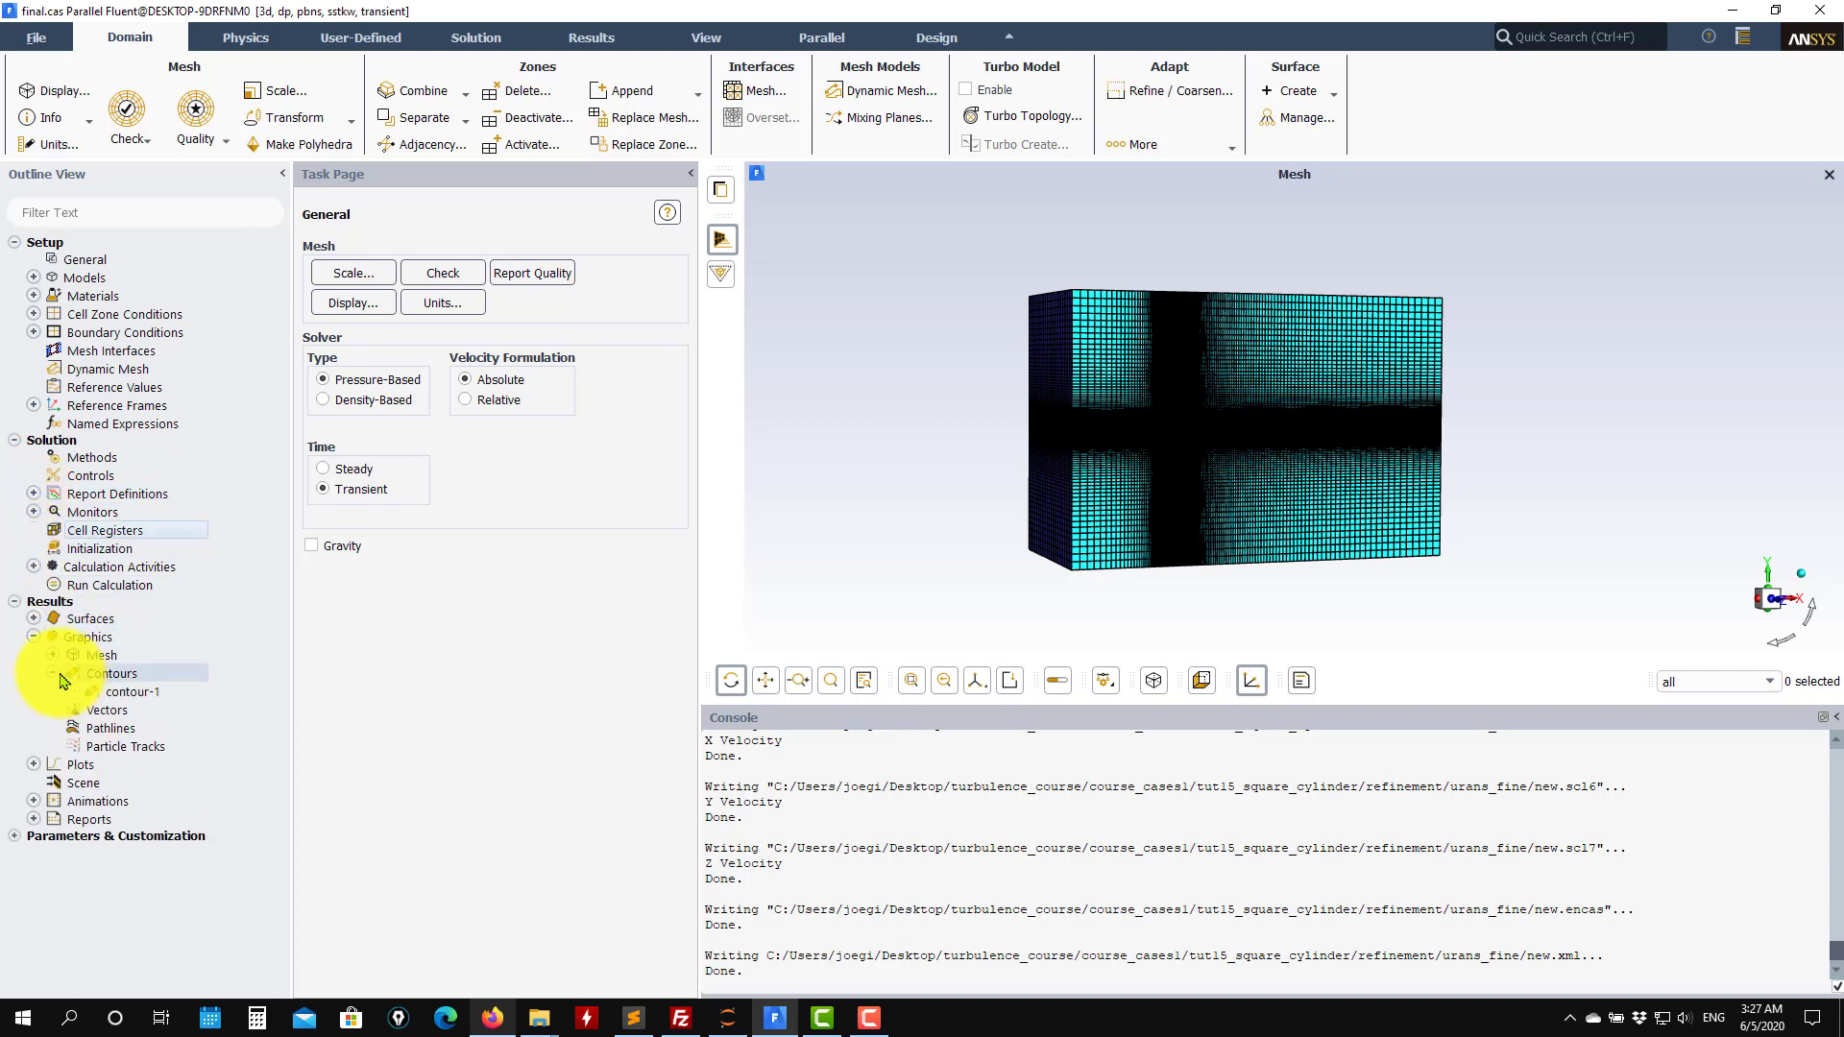
{"action": "double_click", "coordinate": [107, 673]}
{"action": "left_click", "coordinate": [462, 915]}
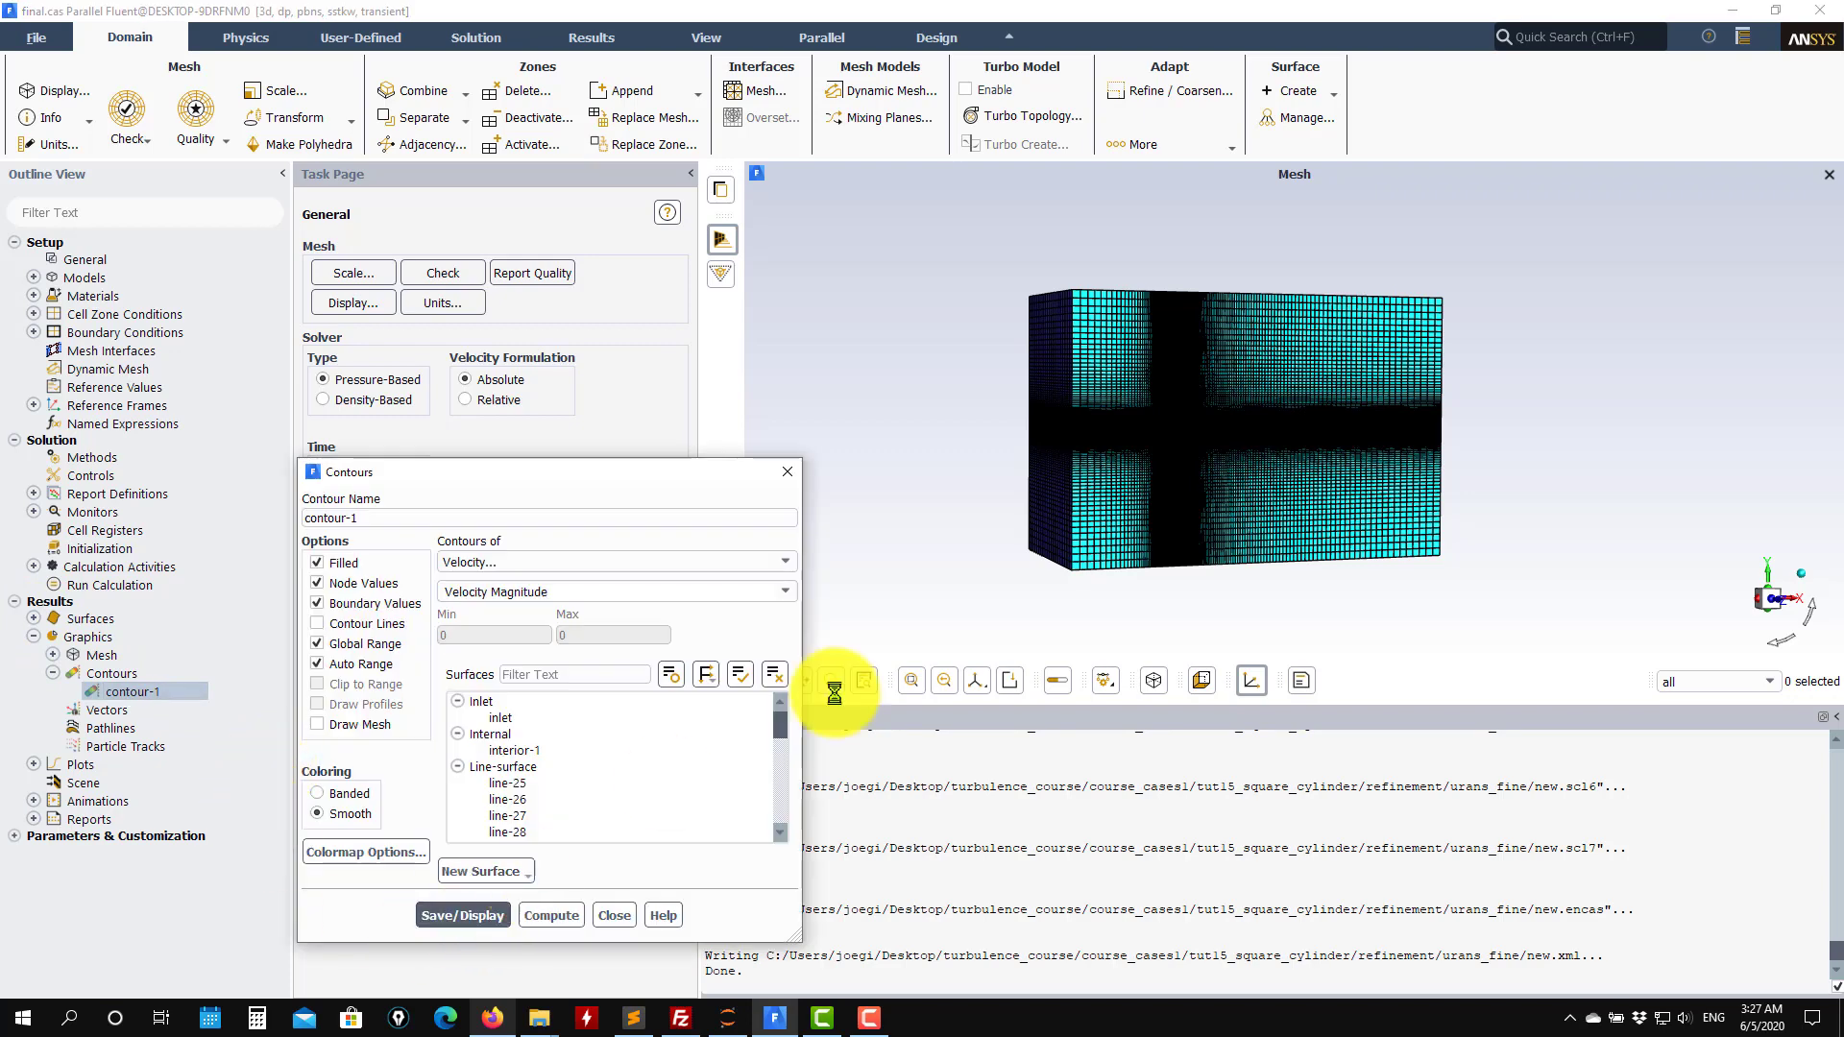
Display contour-1 as Unsteady Statistics, Mean Static Pressure.
{"action": "scroll", "coordinate": [1173, 447], "scroll_direction": "up", "scroll_amount": 3}
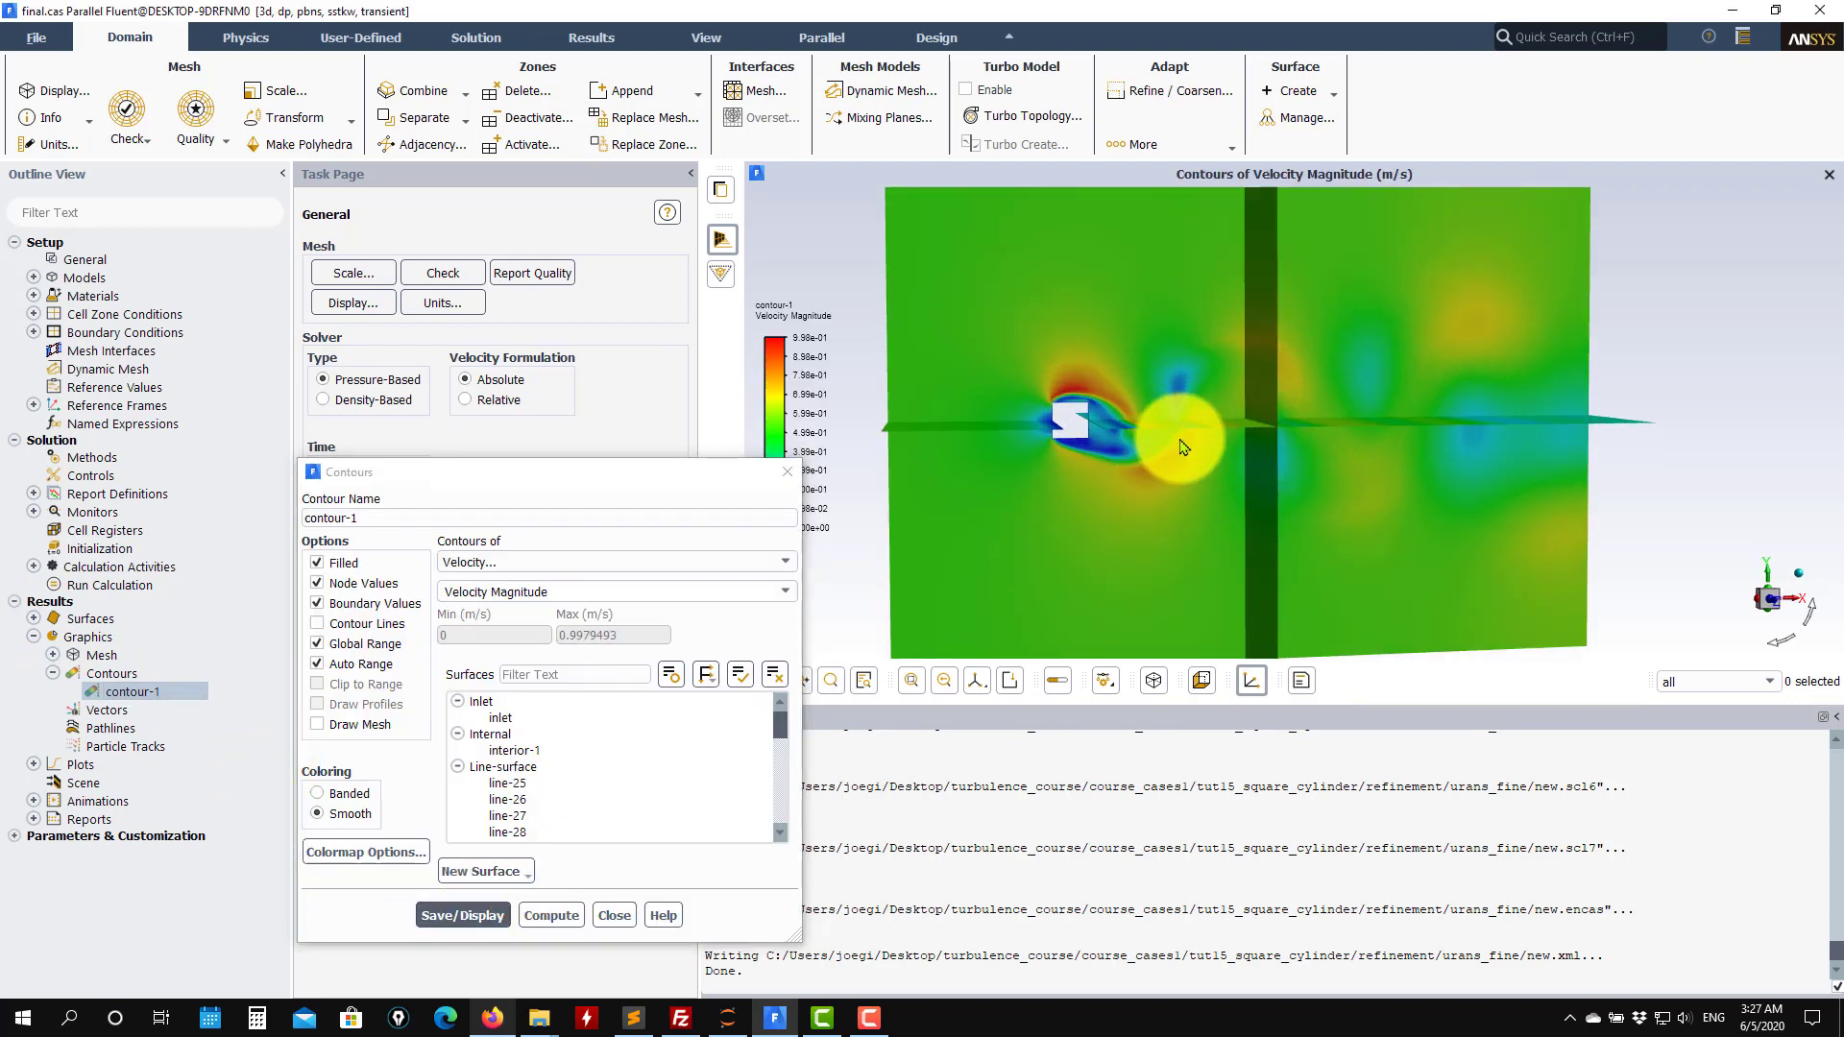
{"action": "left_click_drag", "start_coordinate": [1033, 424], "coordinate": [1140, 502]}
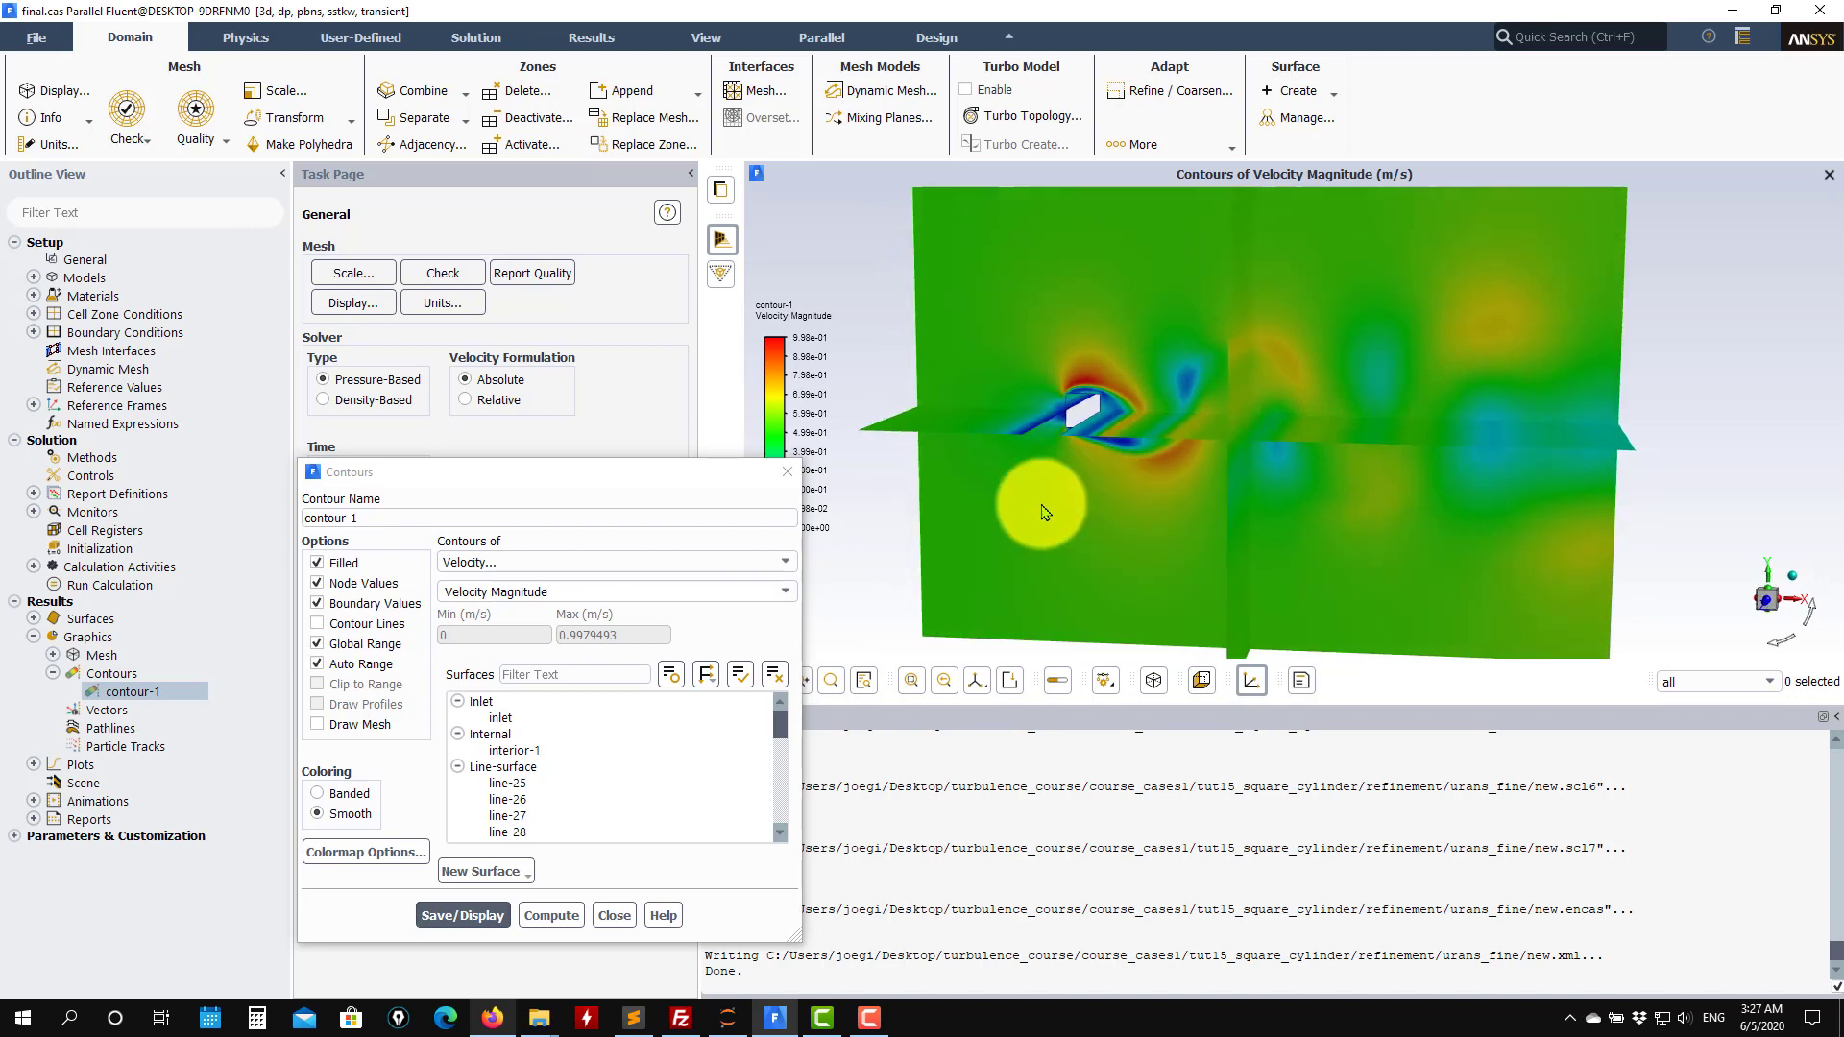
{"action": "left_click", "coordinate": [767, 567]}
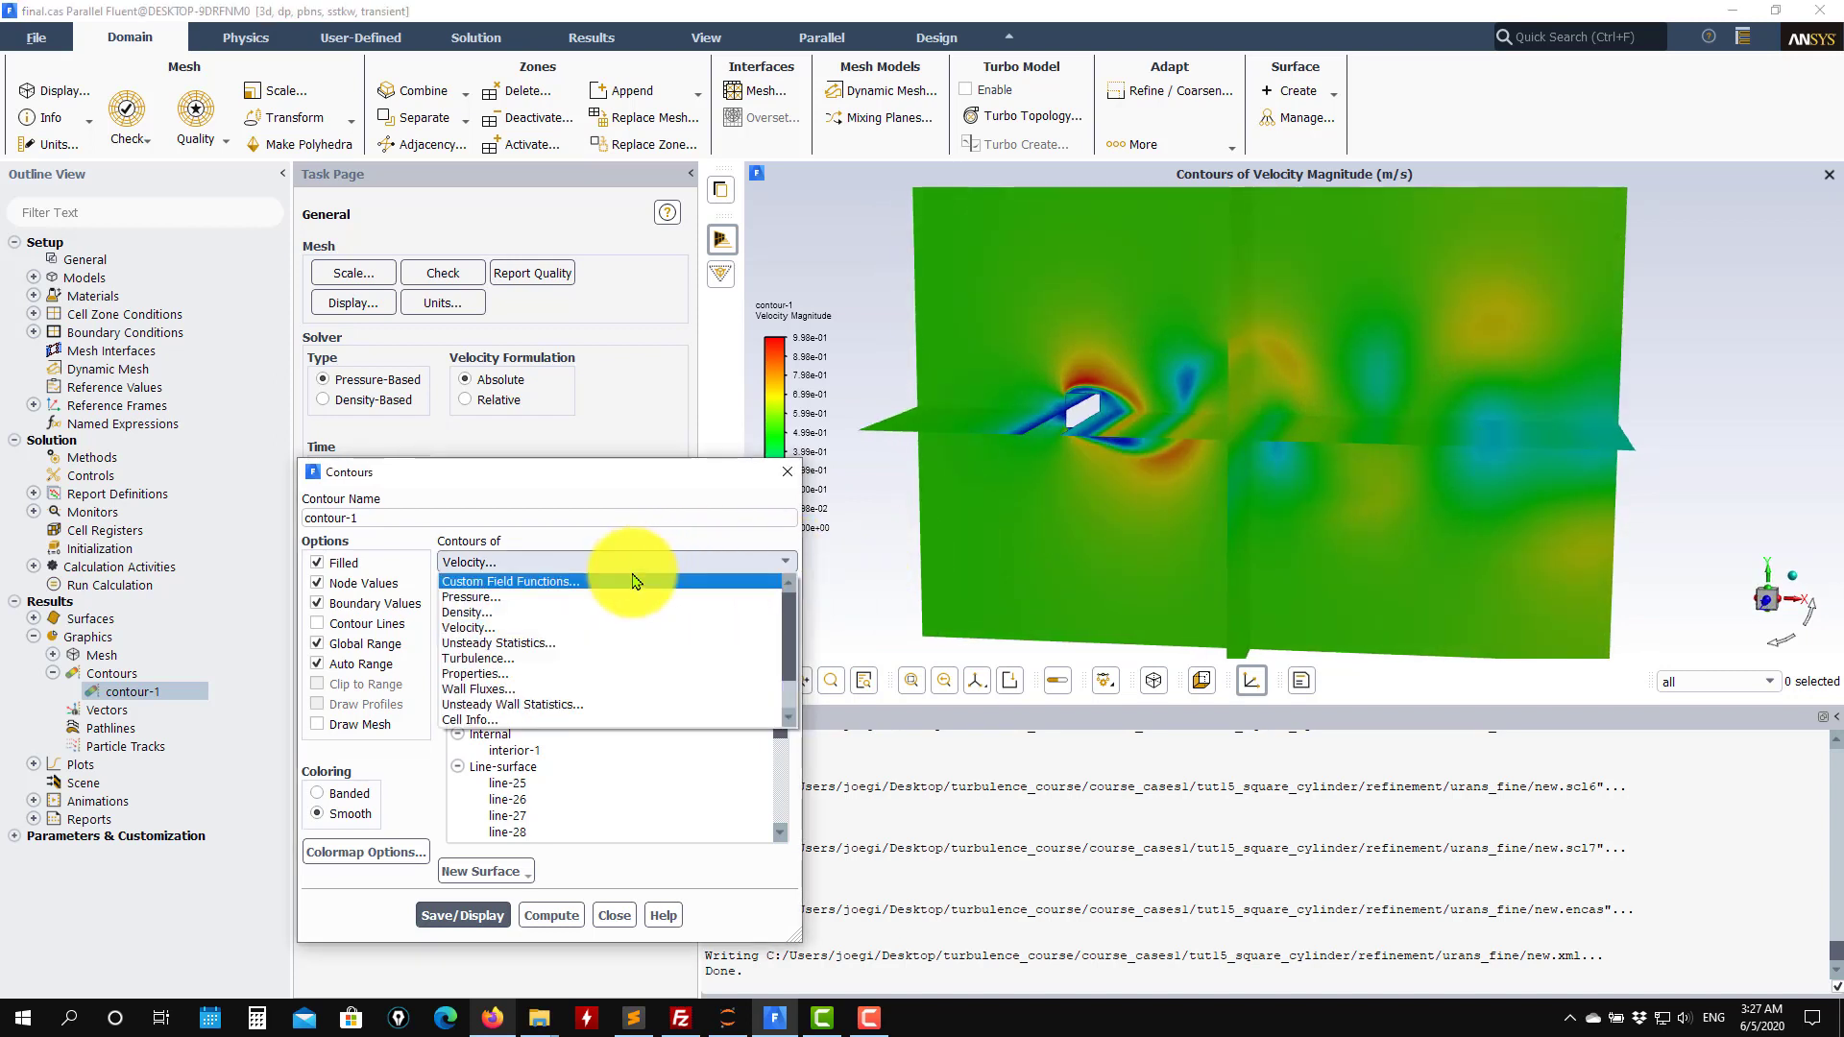
{"action": "left_click", "coordinate": [555, 642]}
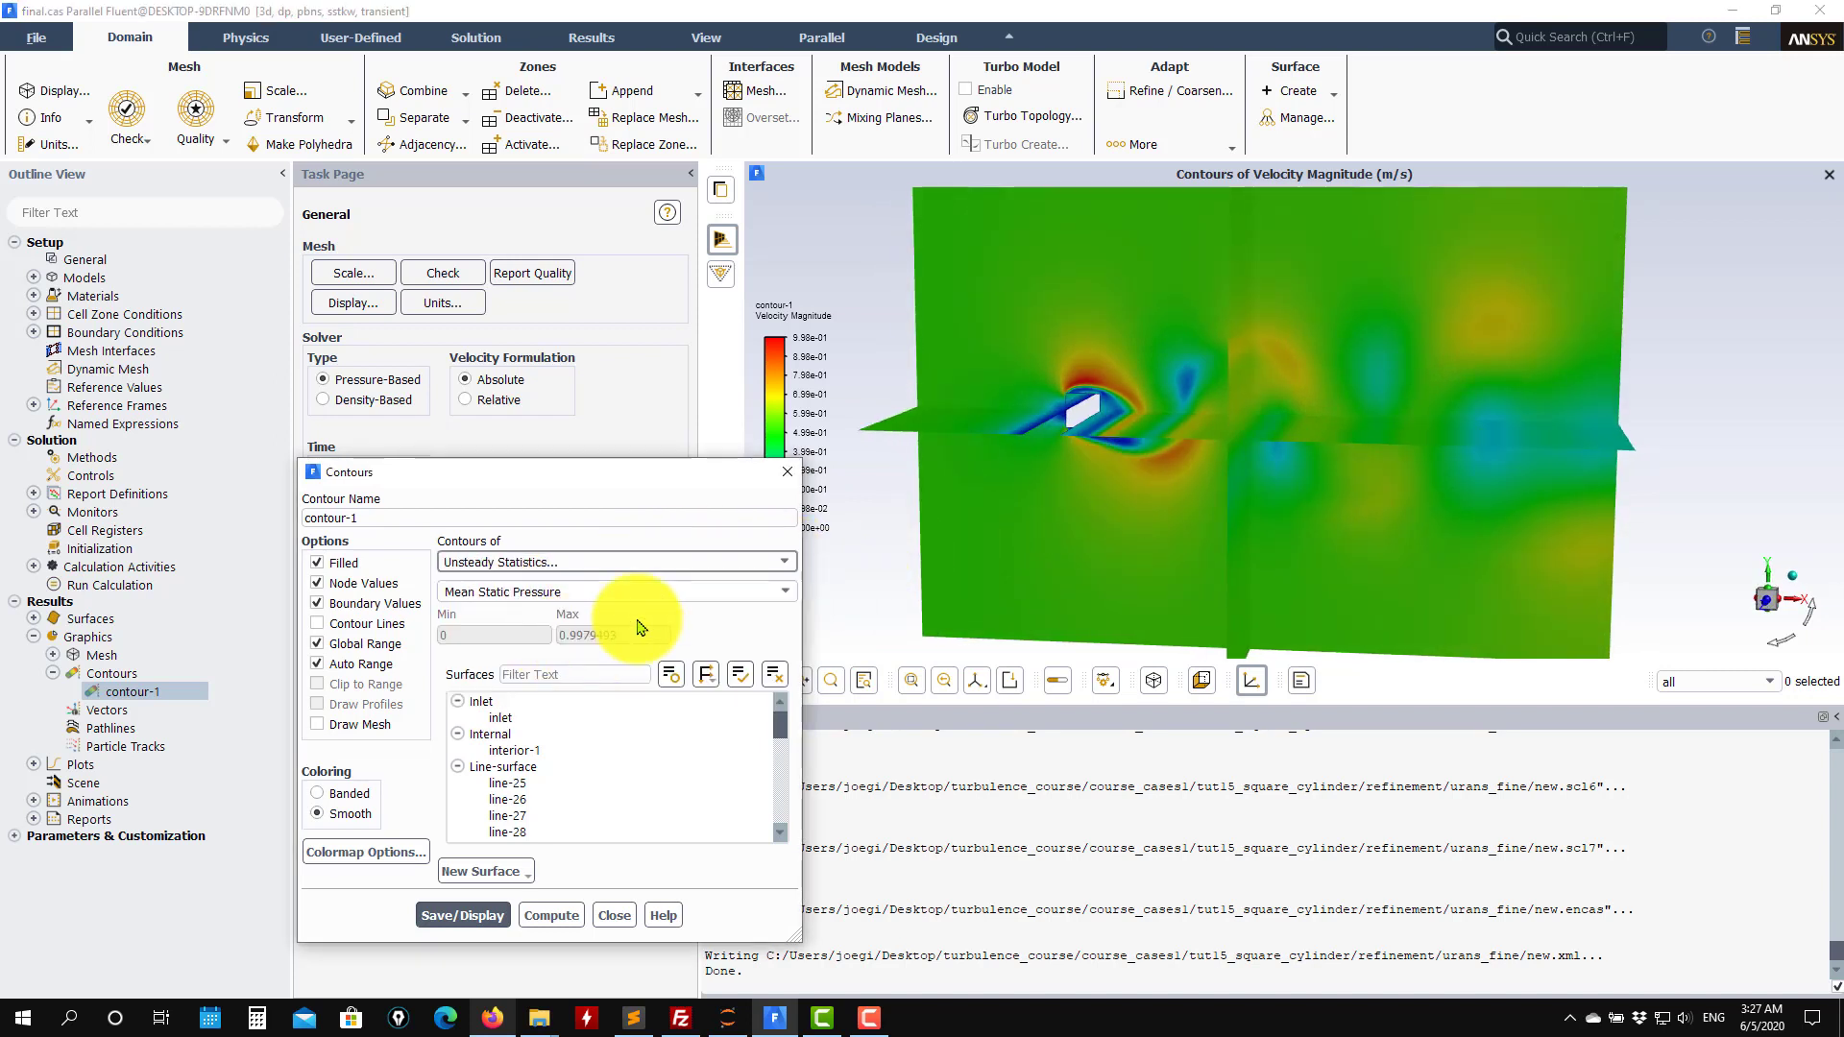
{"action": "left_click", "coordinate": [462, 915]}
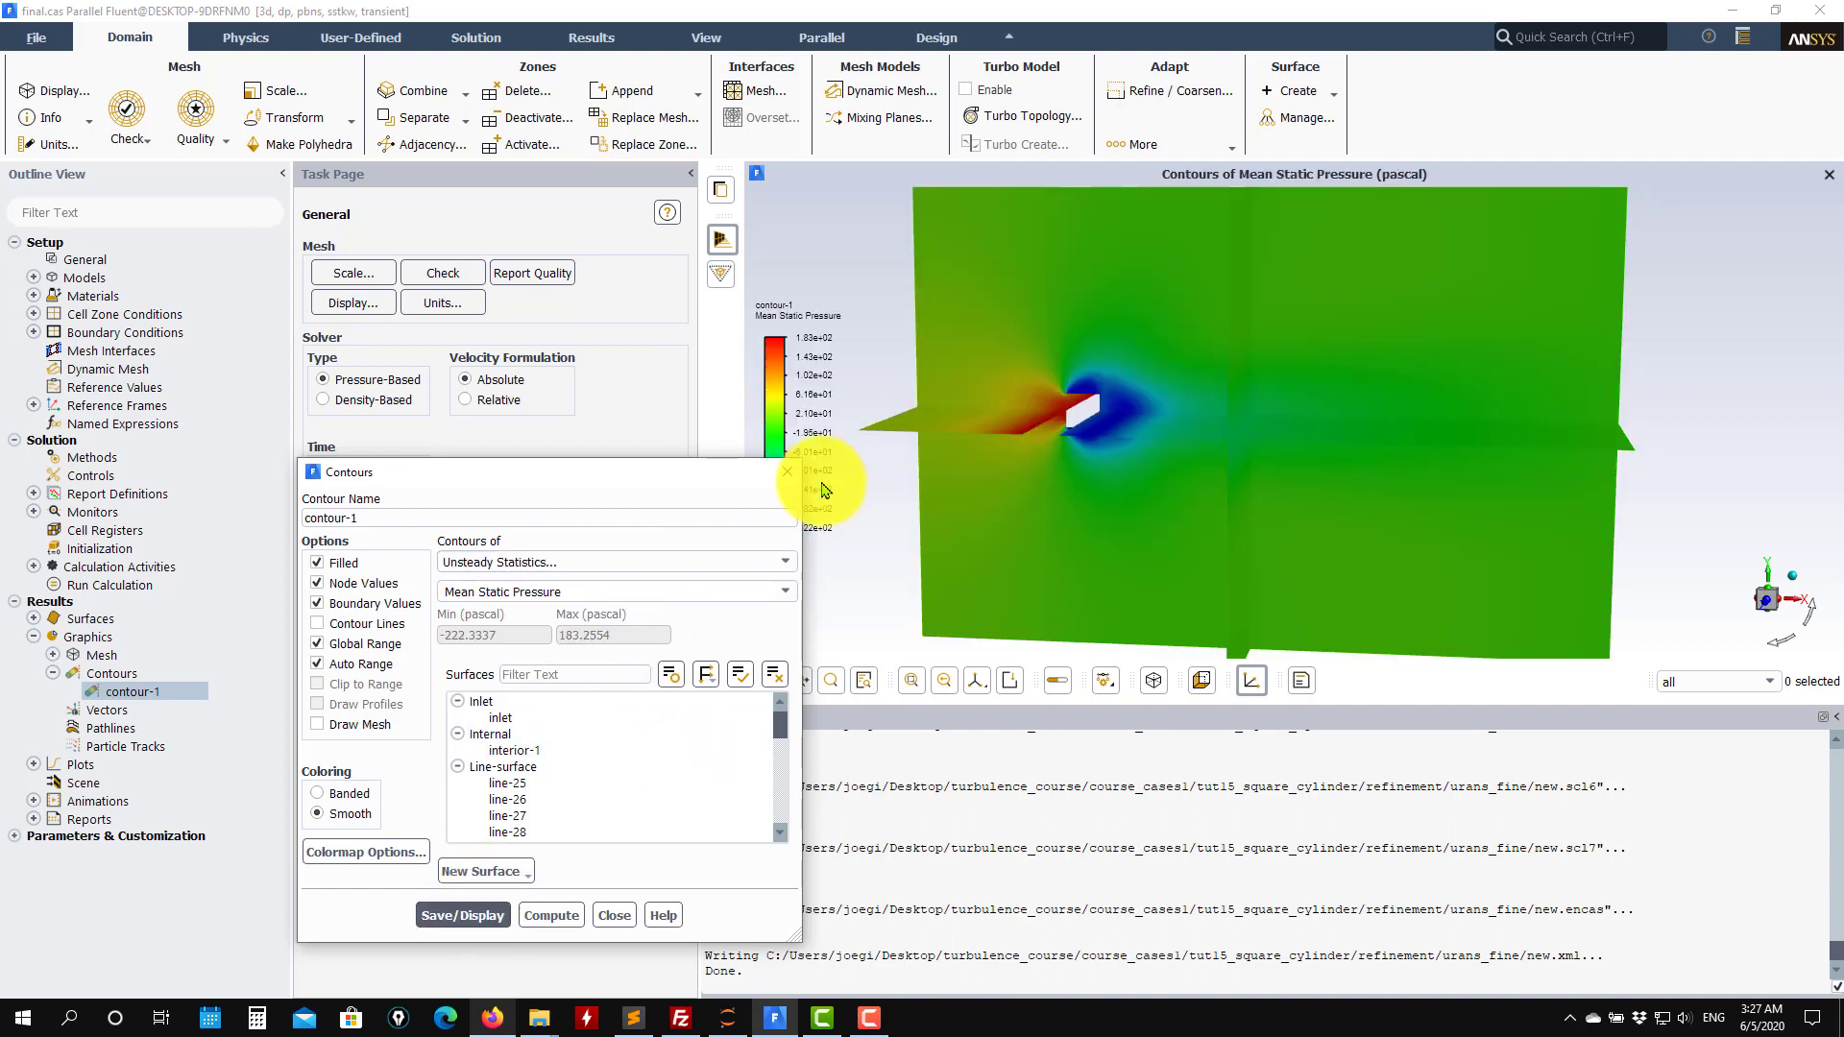
Switch contour-1 to RMSE Static Pressure and display it.
{"action": "left_click", "coordinate": [783, 595]}
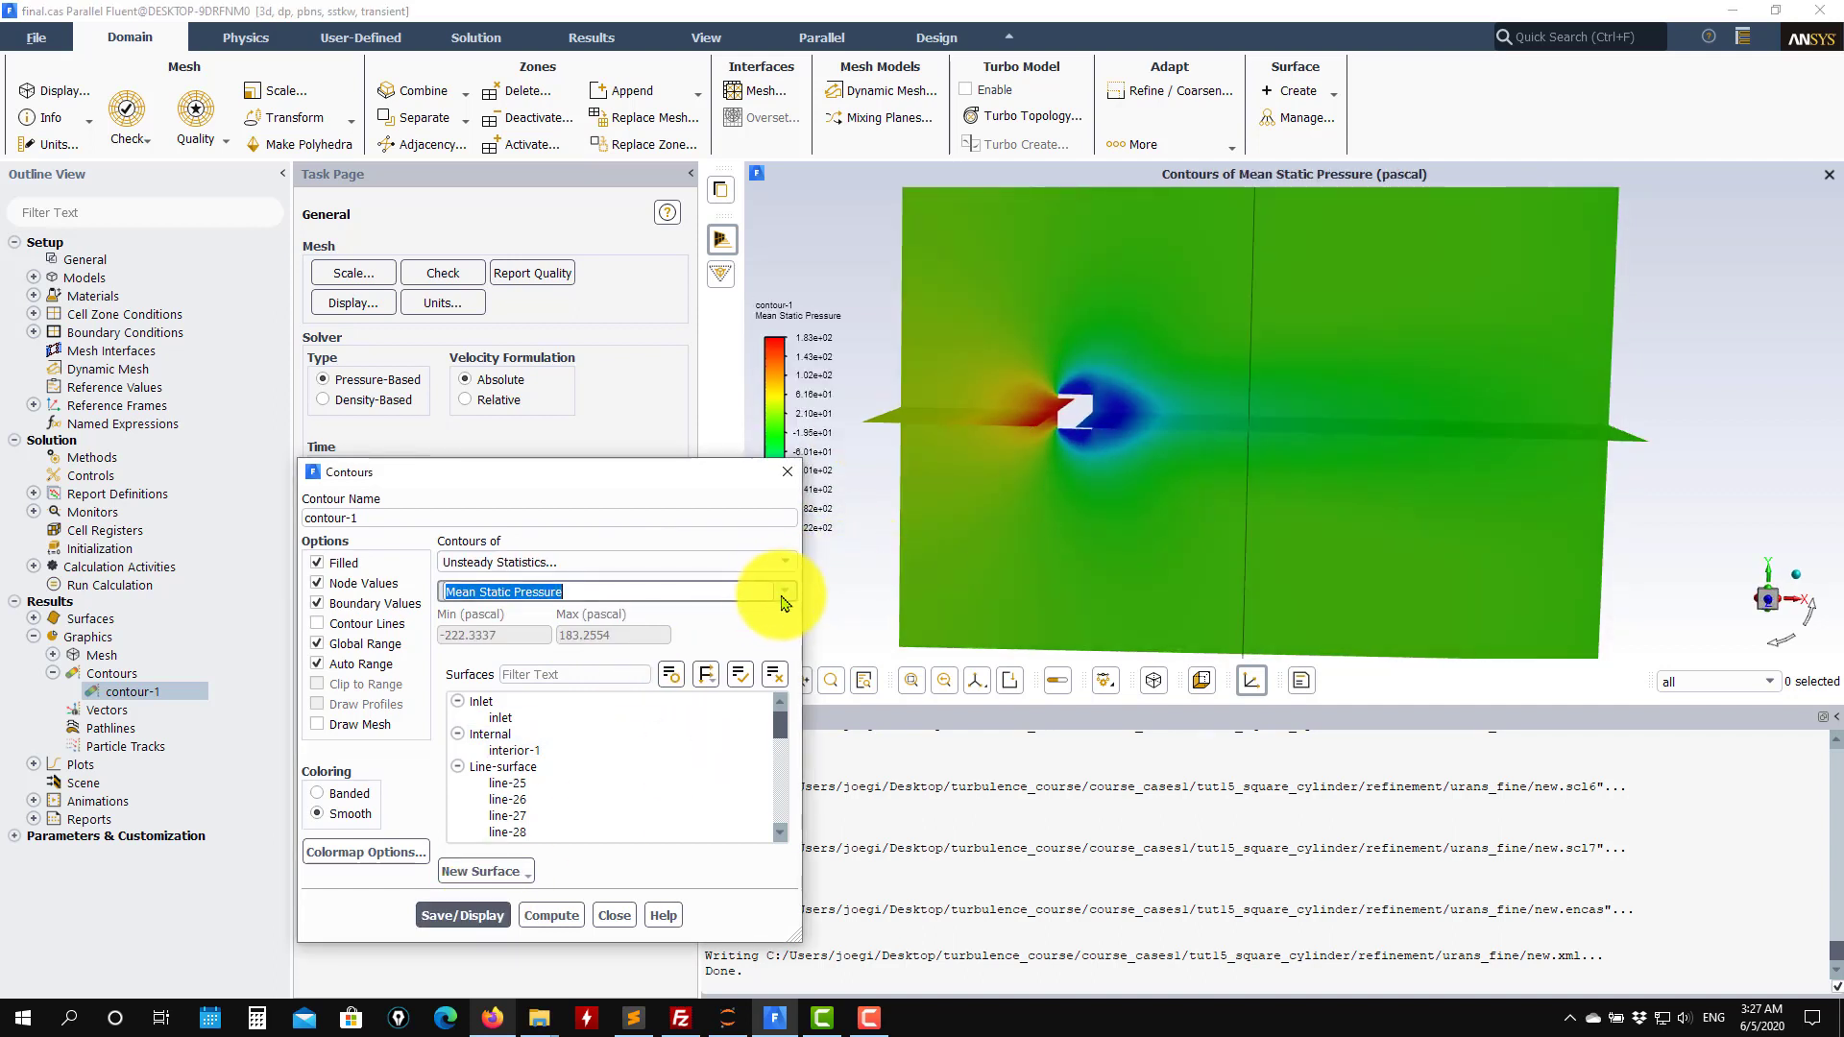
{"action": "left_click", "coordinate": [784, 594]}
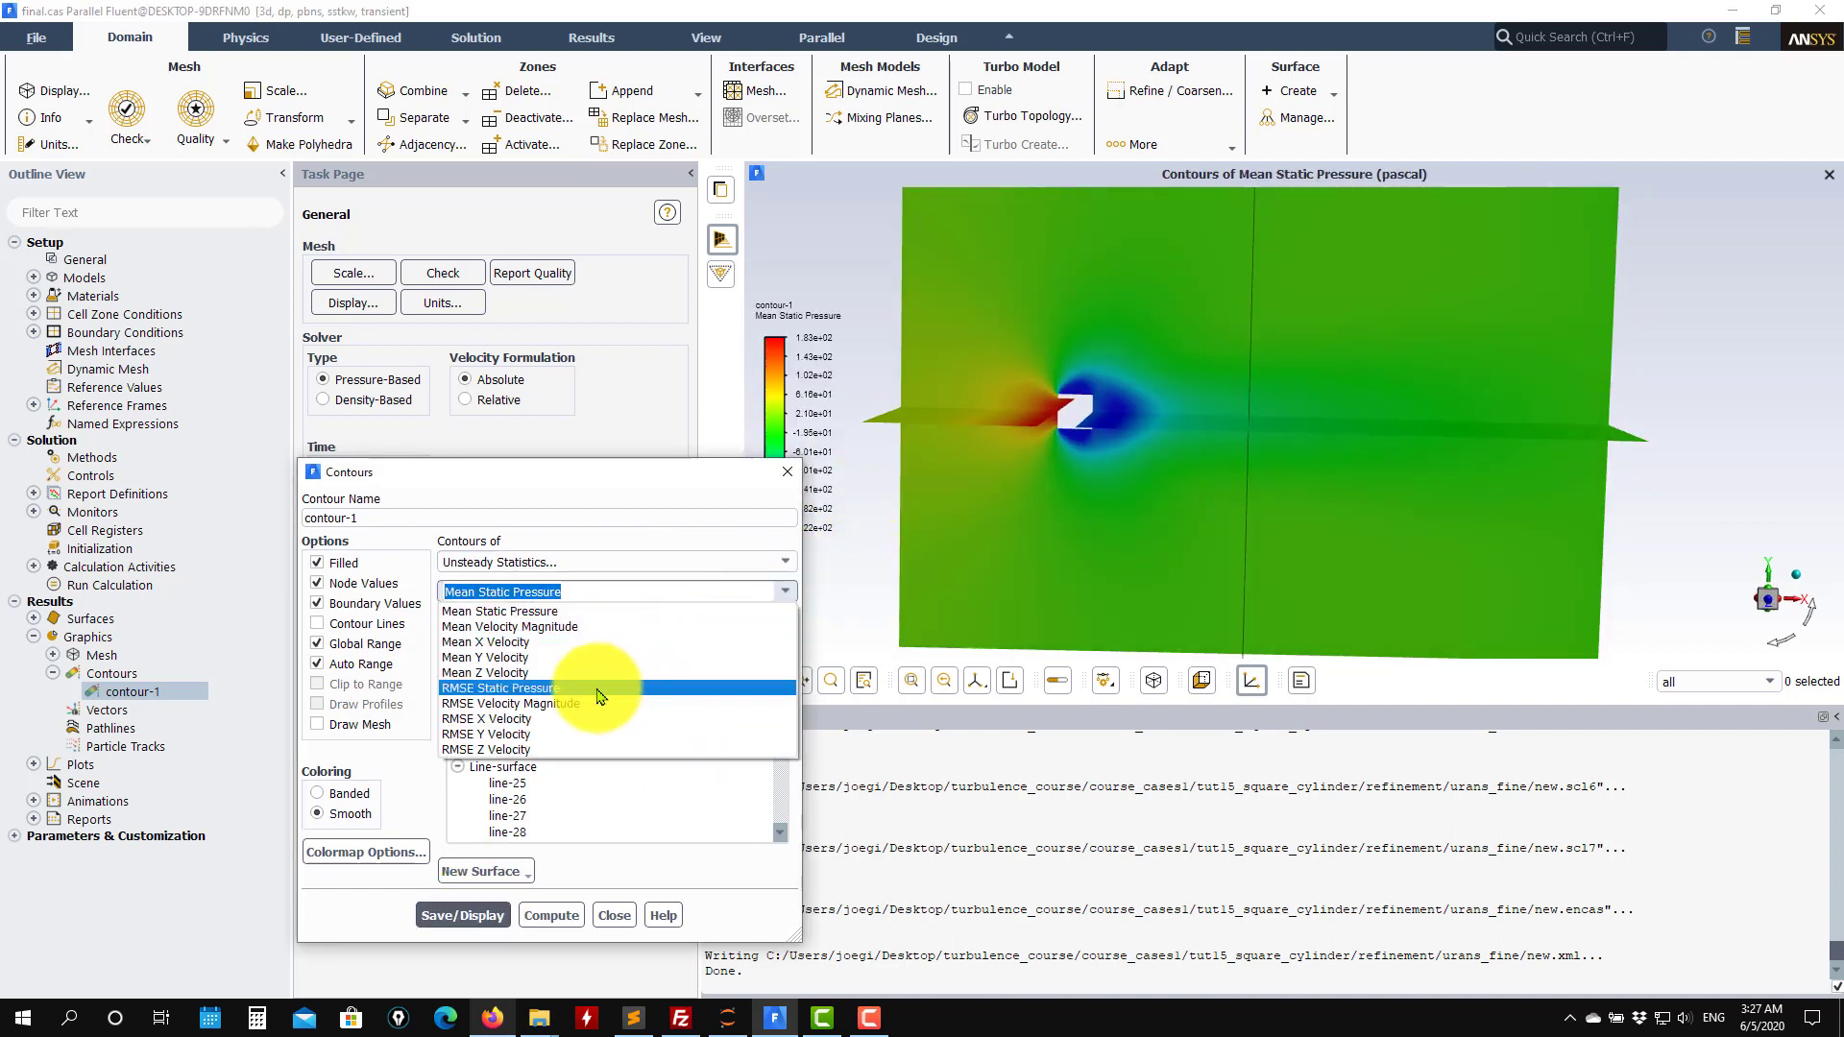
{"action": "left_click", "coordinate": [601, 689]}
{"action": "left_click", "coordinate": [461, 915]}
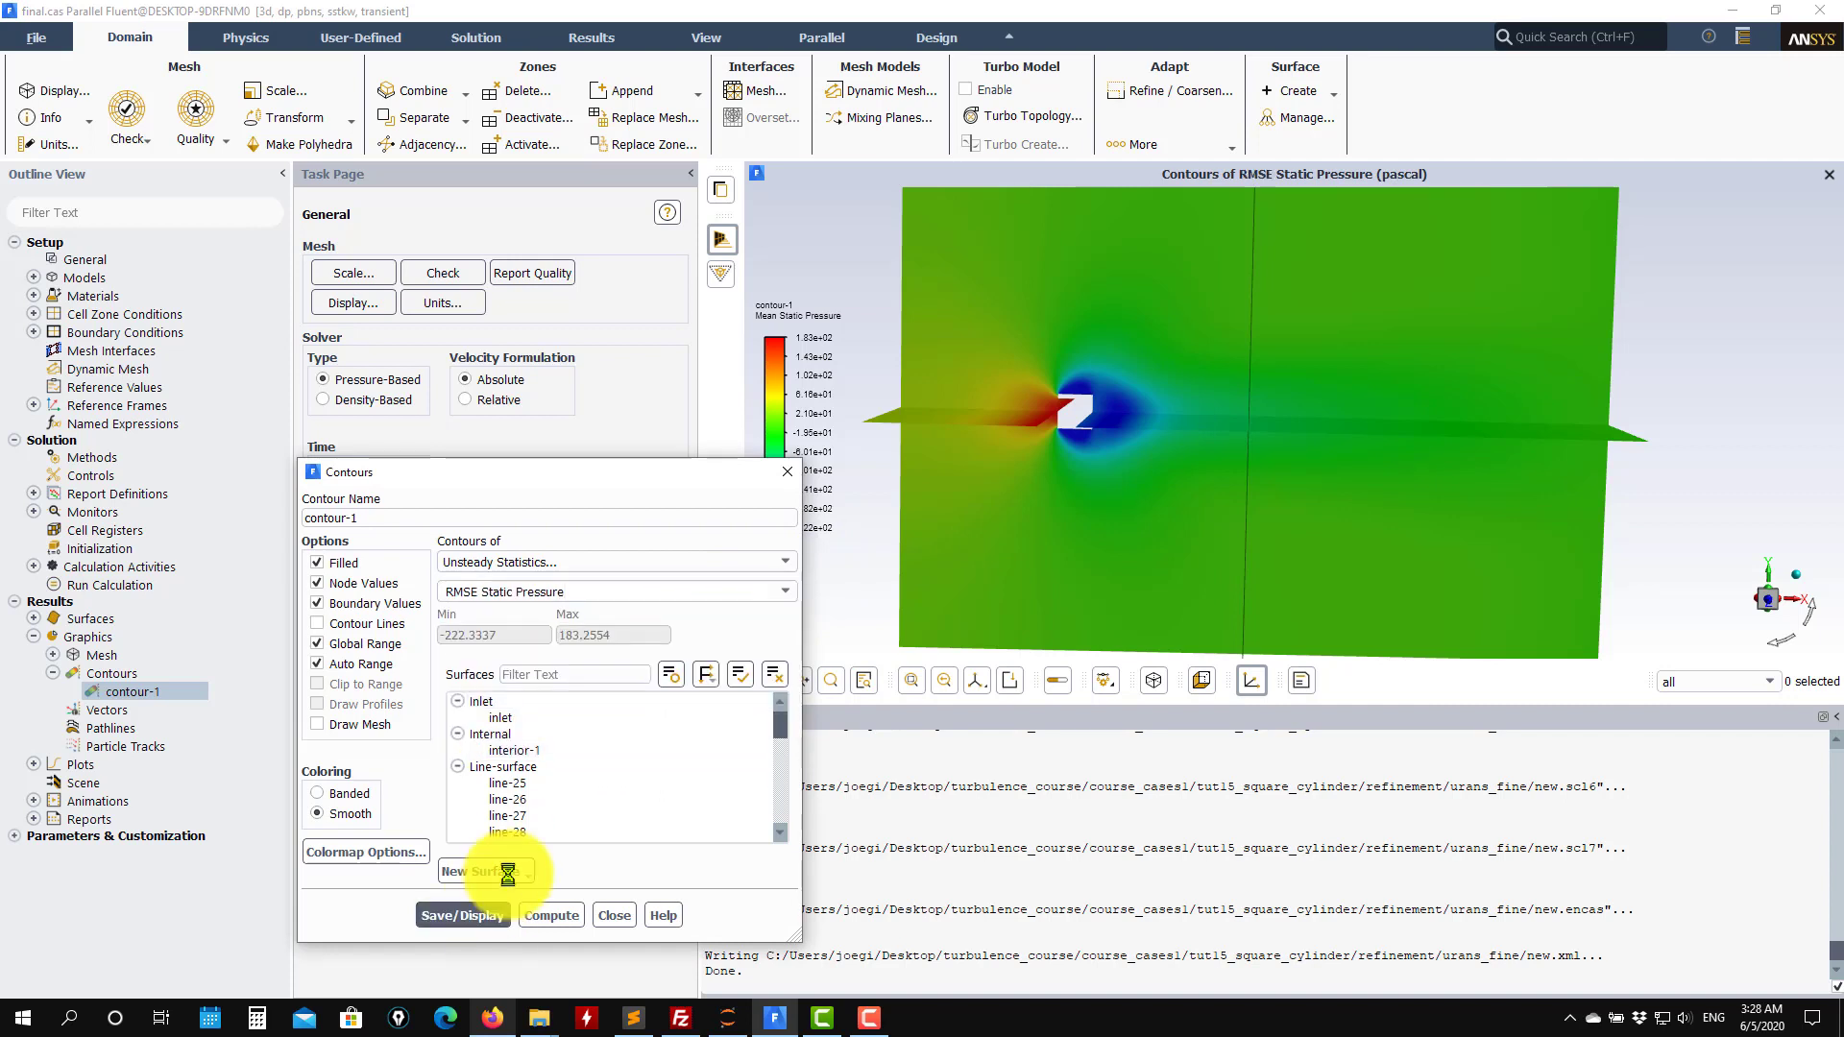
Switch contour-1 to RMSE Velocity Magnitude and display it.
{"action": "left_click_drag", "start_coordinate": [1073, 493], "coordinate": [1062, 493]}
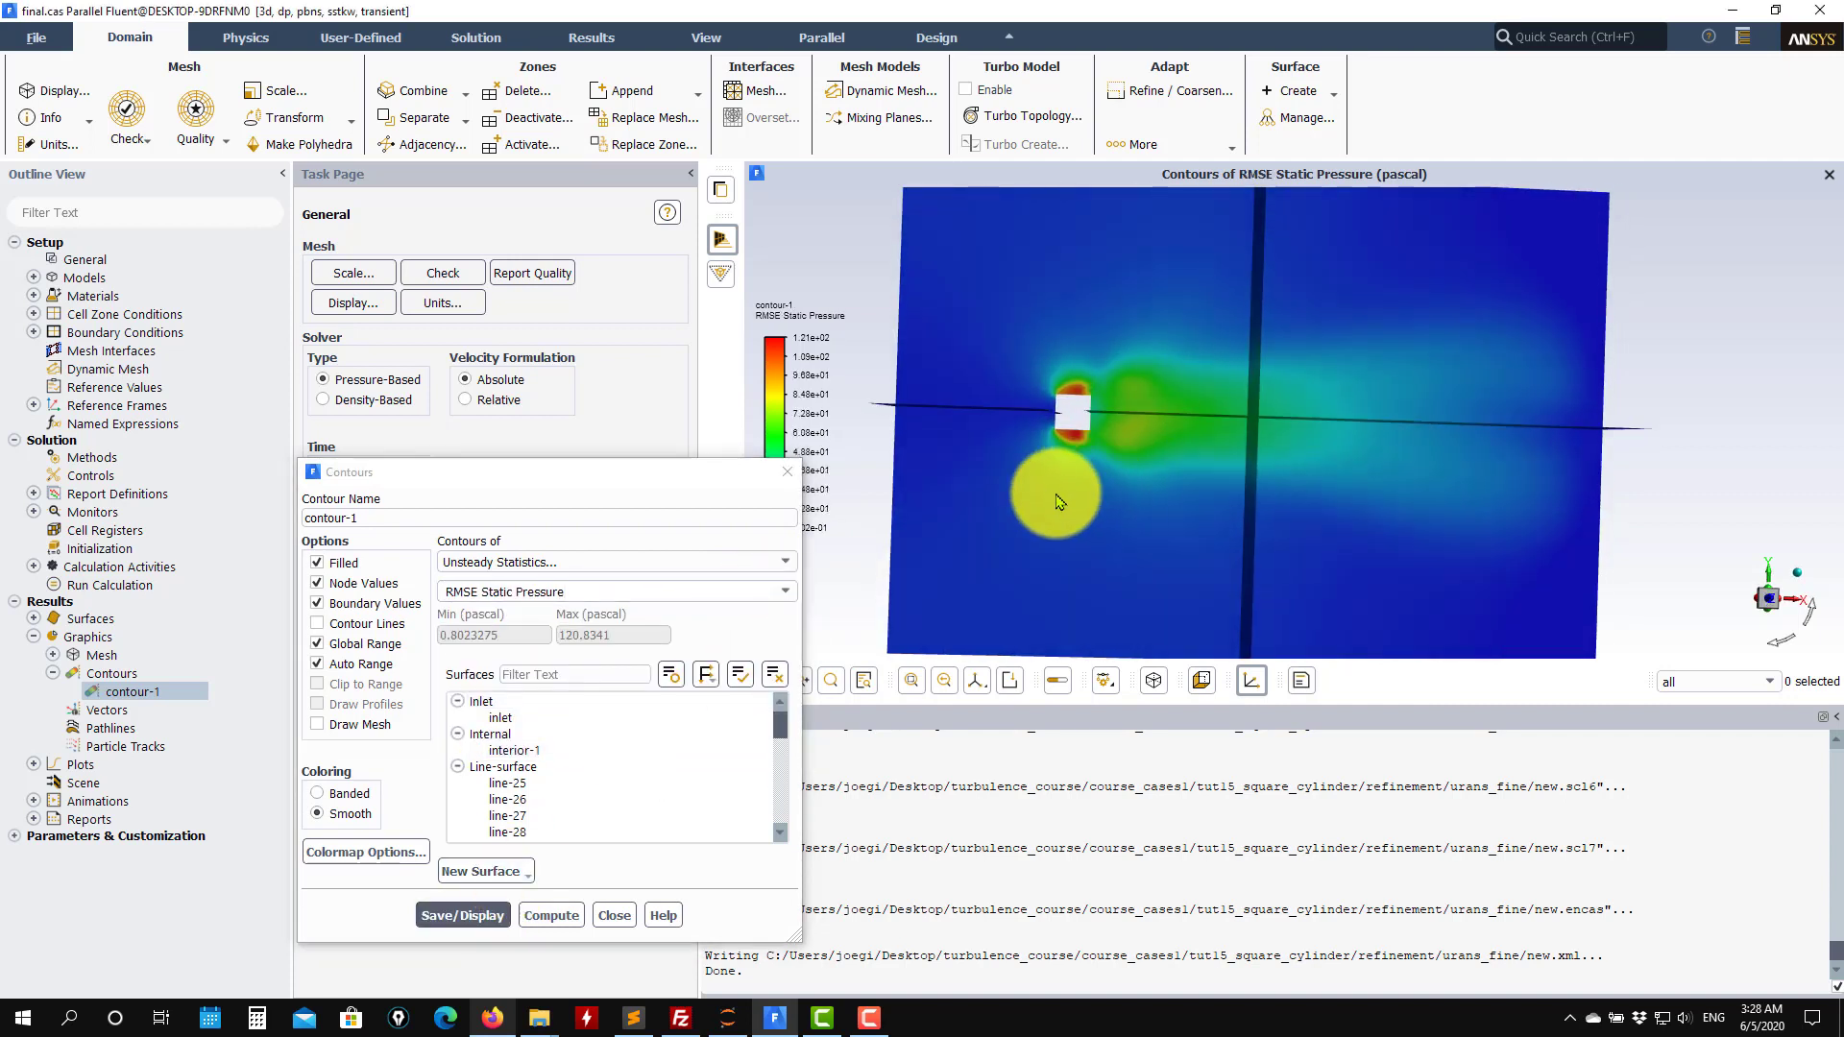
{"action": "left_click", "coordinate": [793, 597]}
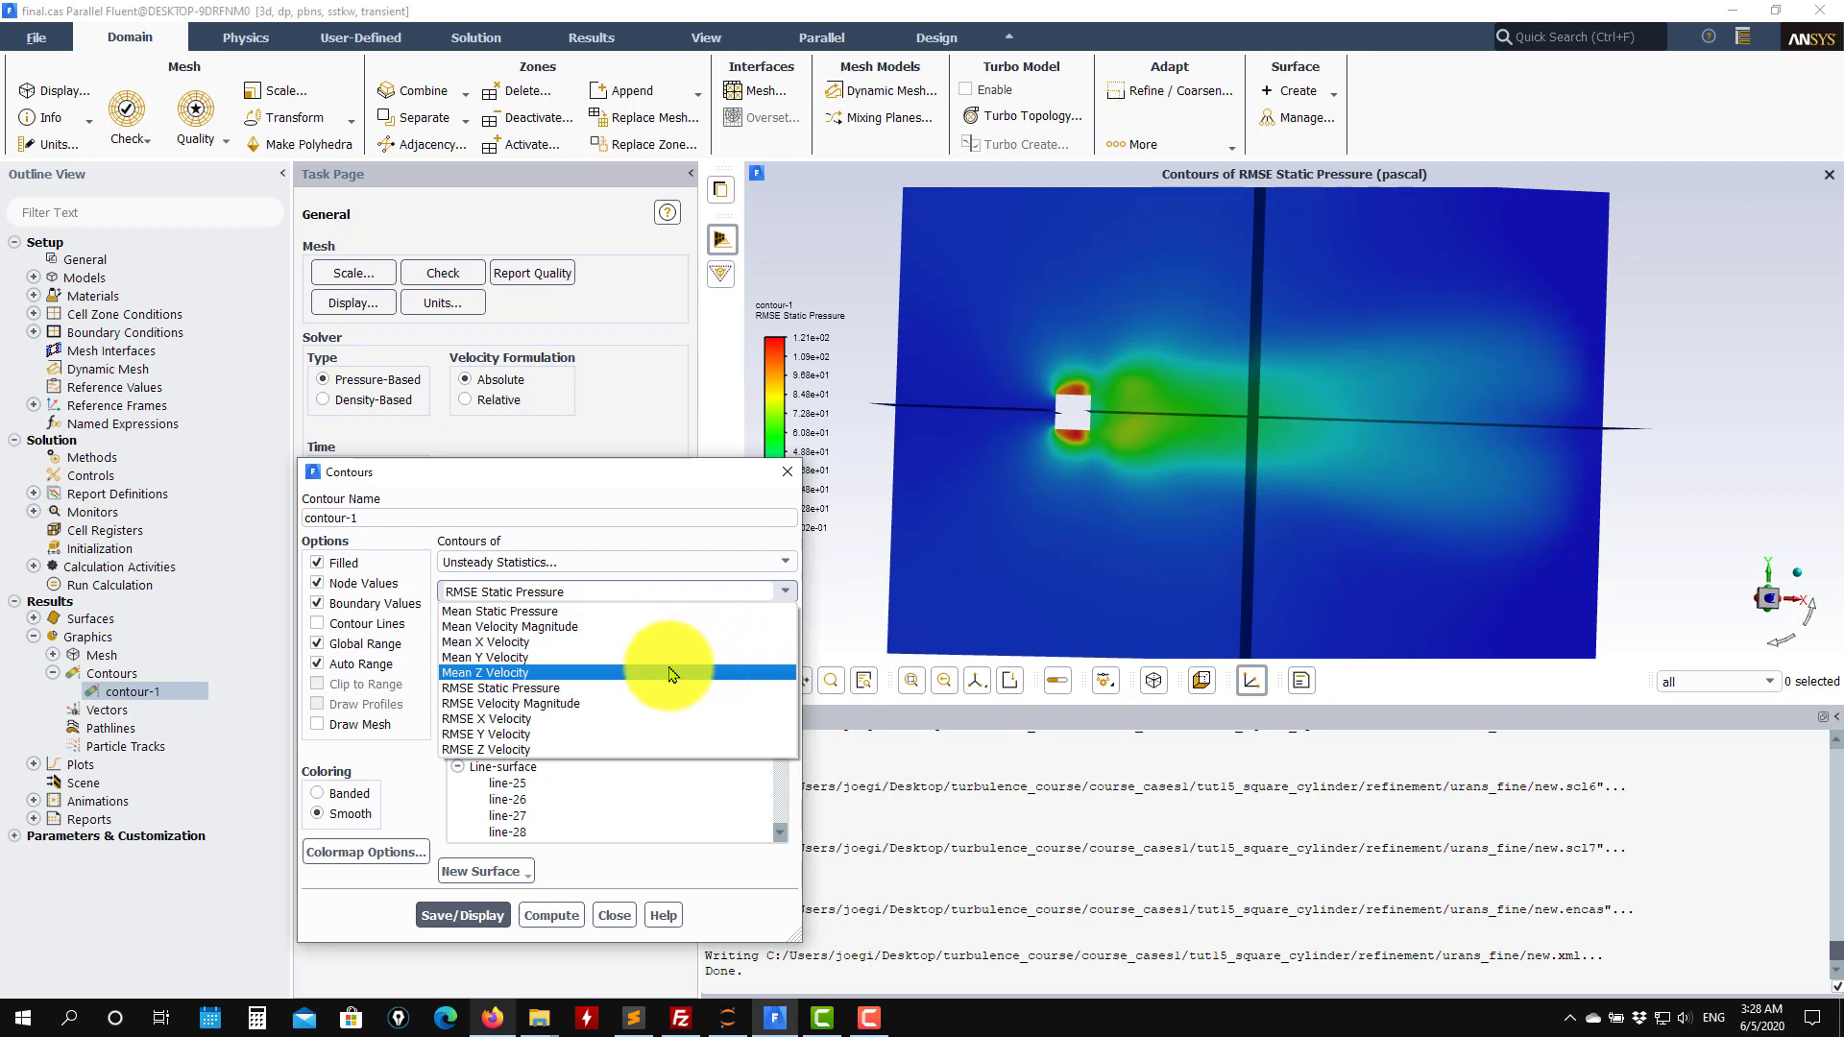
{"action": "left_click", "coordinate": [560, 712]}
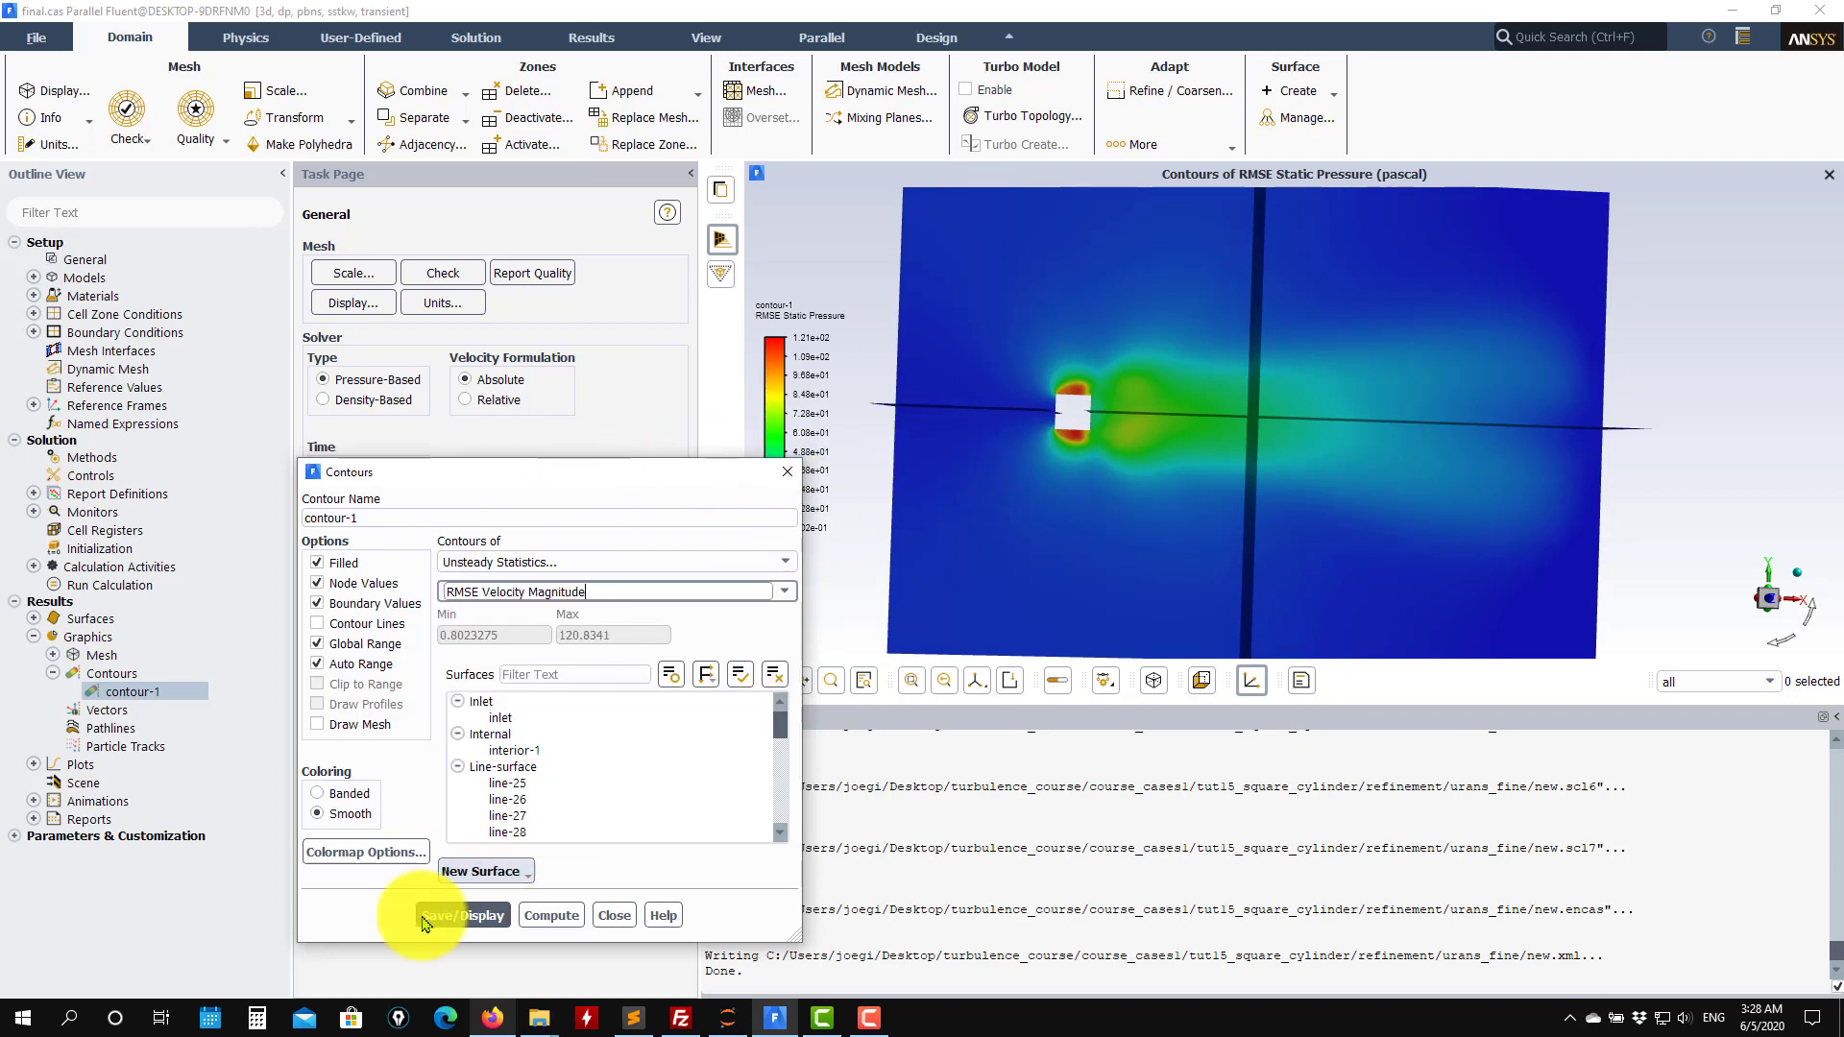
{"action": "left_click", "coordinate": [459, 910]}
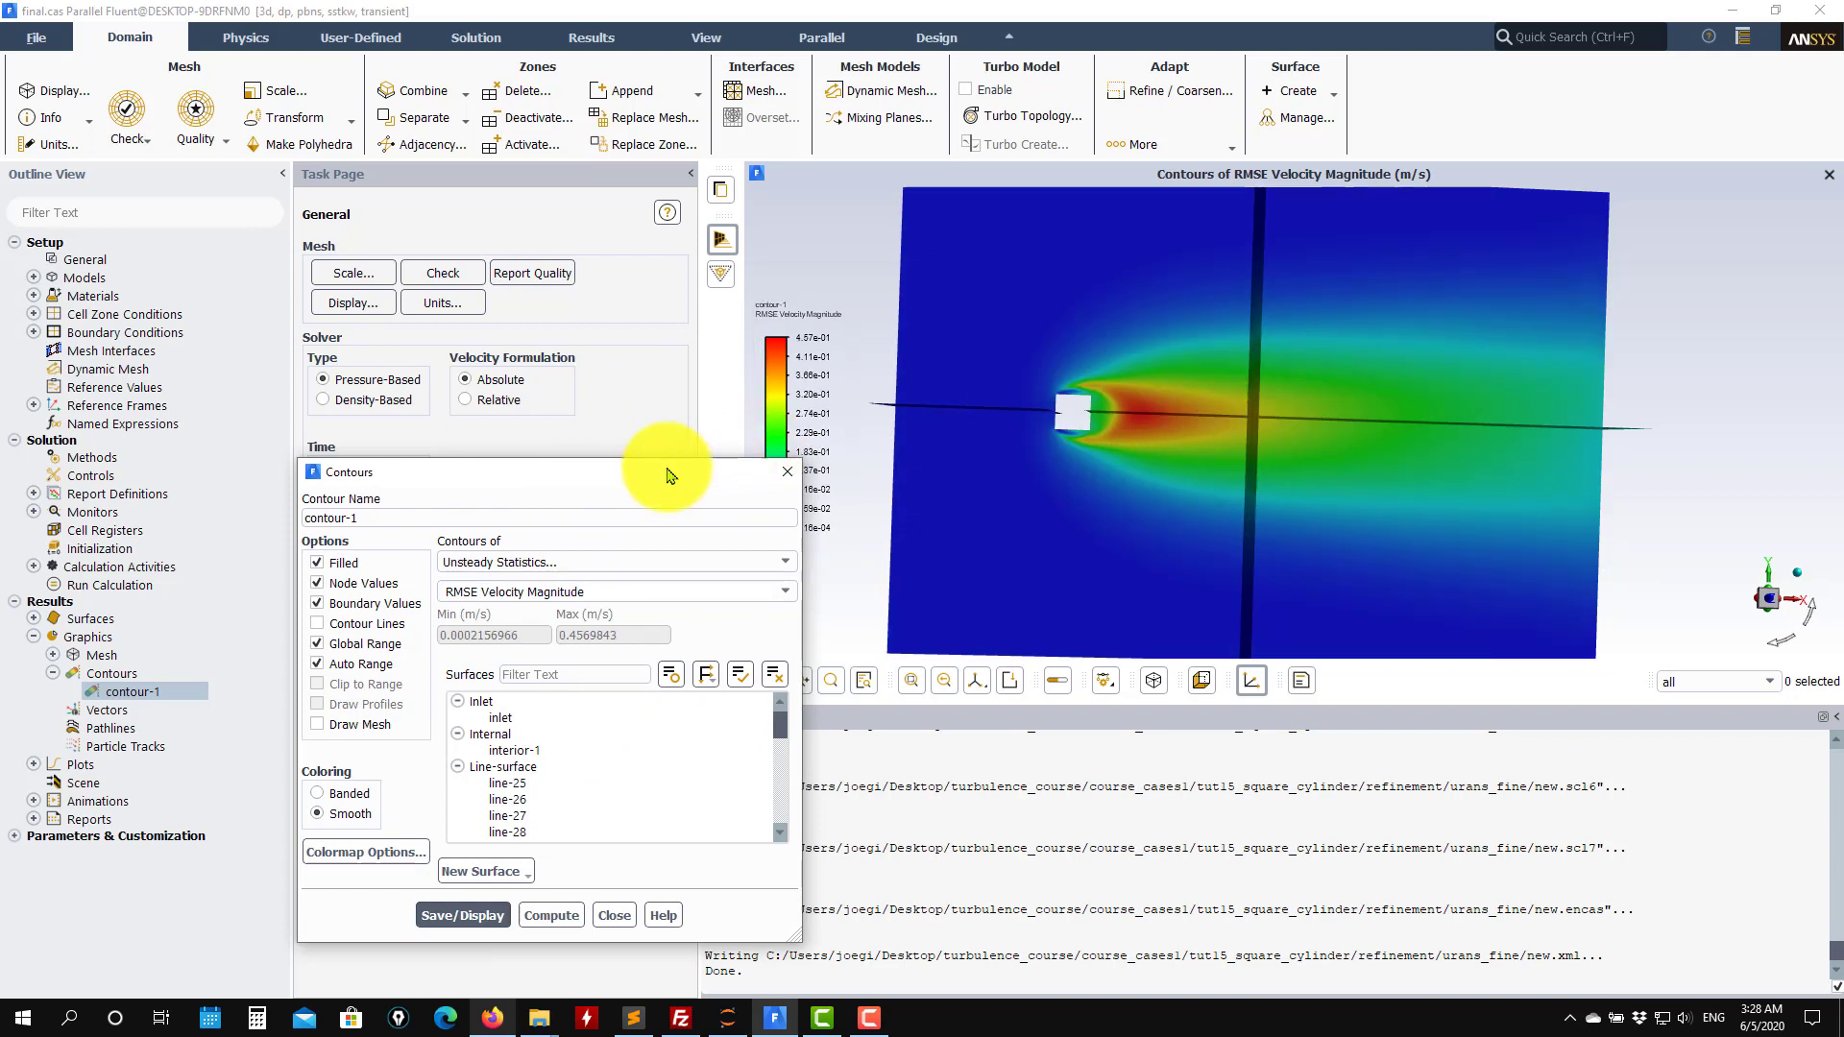
Switch contour-1 to RMSE Y Velocity and display it.
{"action": "left_click_drag", "start_coordinate": [659, 471], "coordinate": [467, 350]}
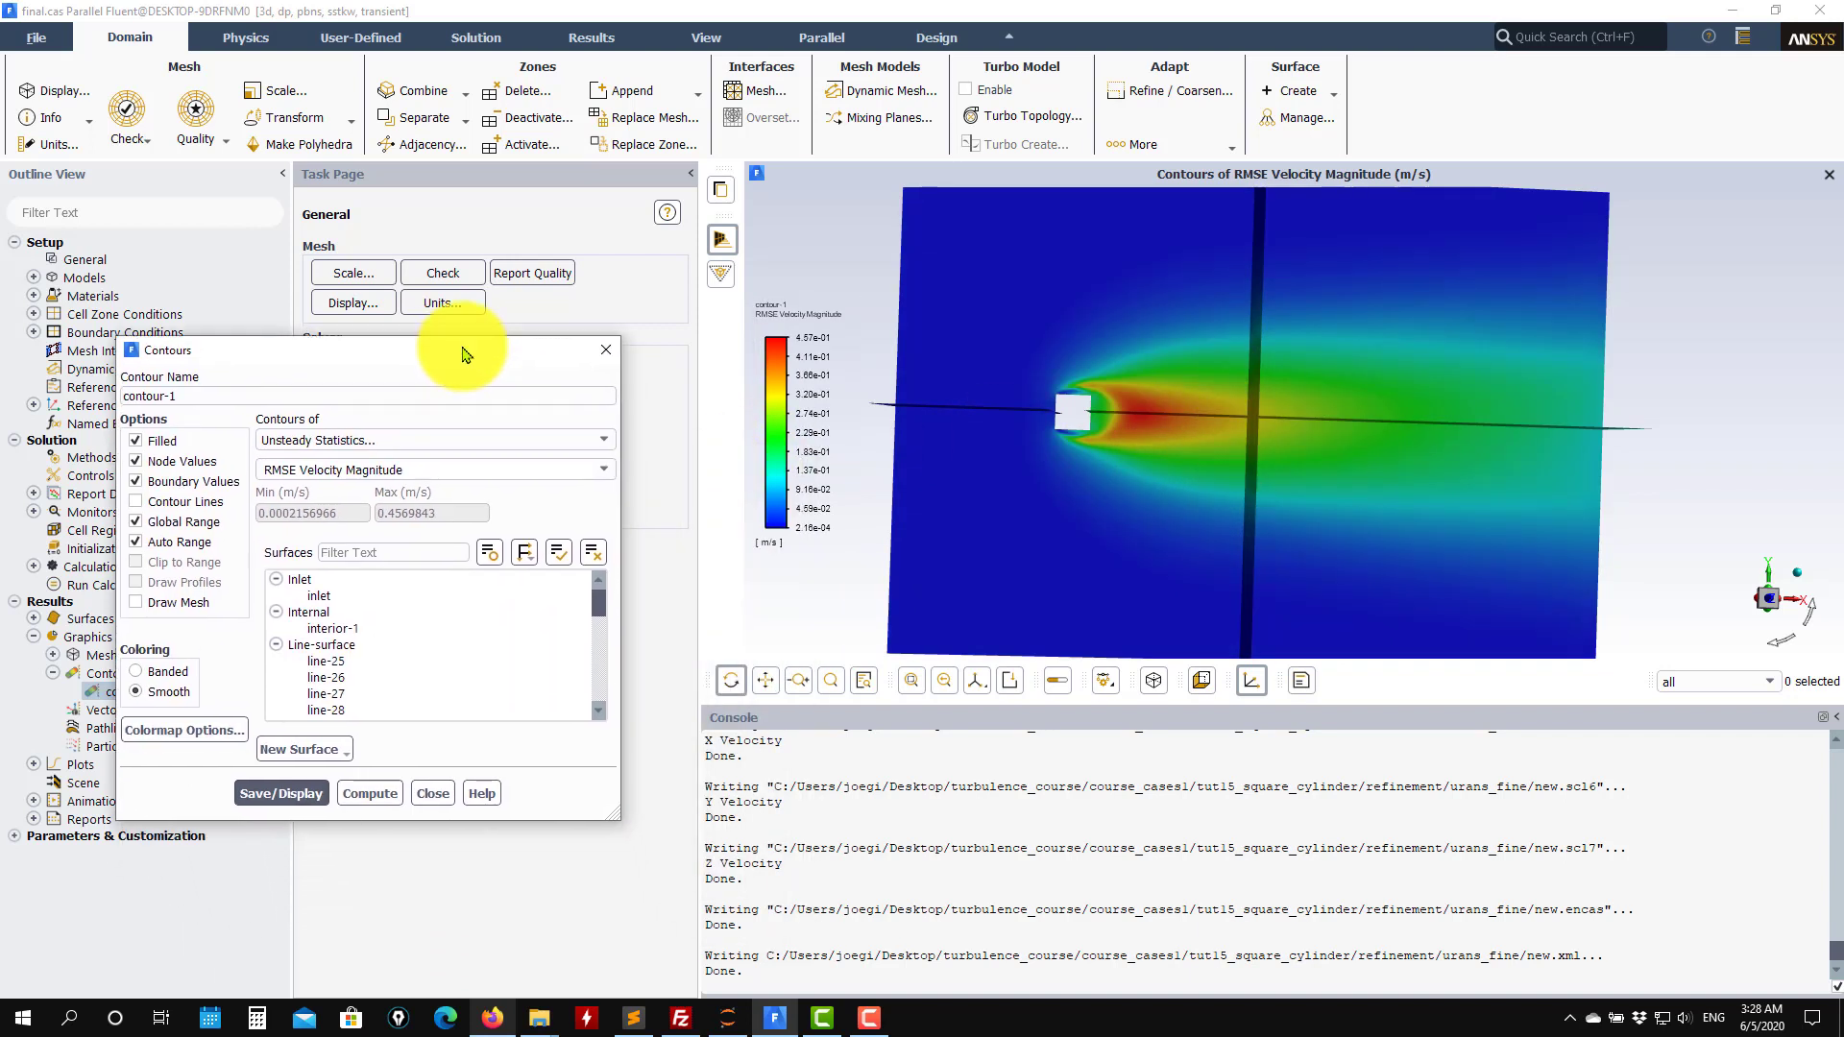
{"action": "left_click", "coordinate": [605, 470]}
{"action": "left_click", "coordinate": [374, 615]}
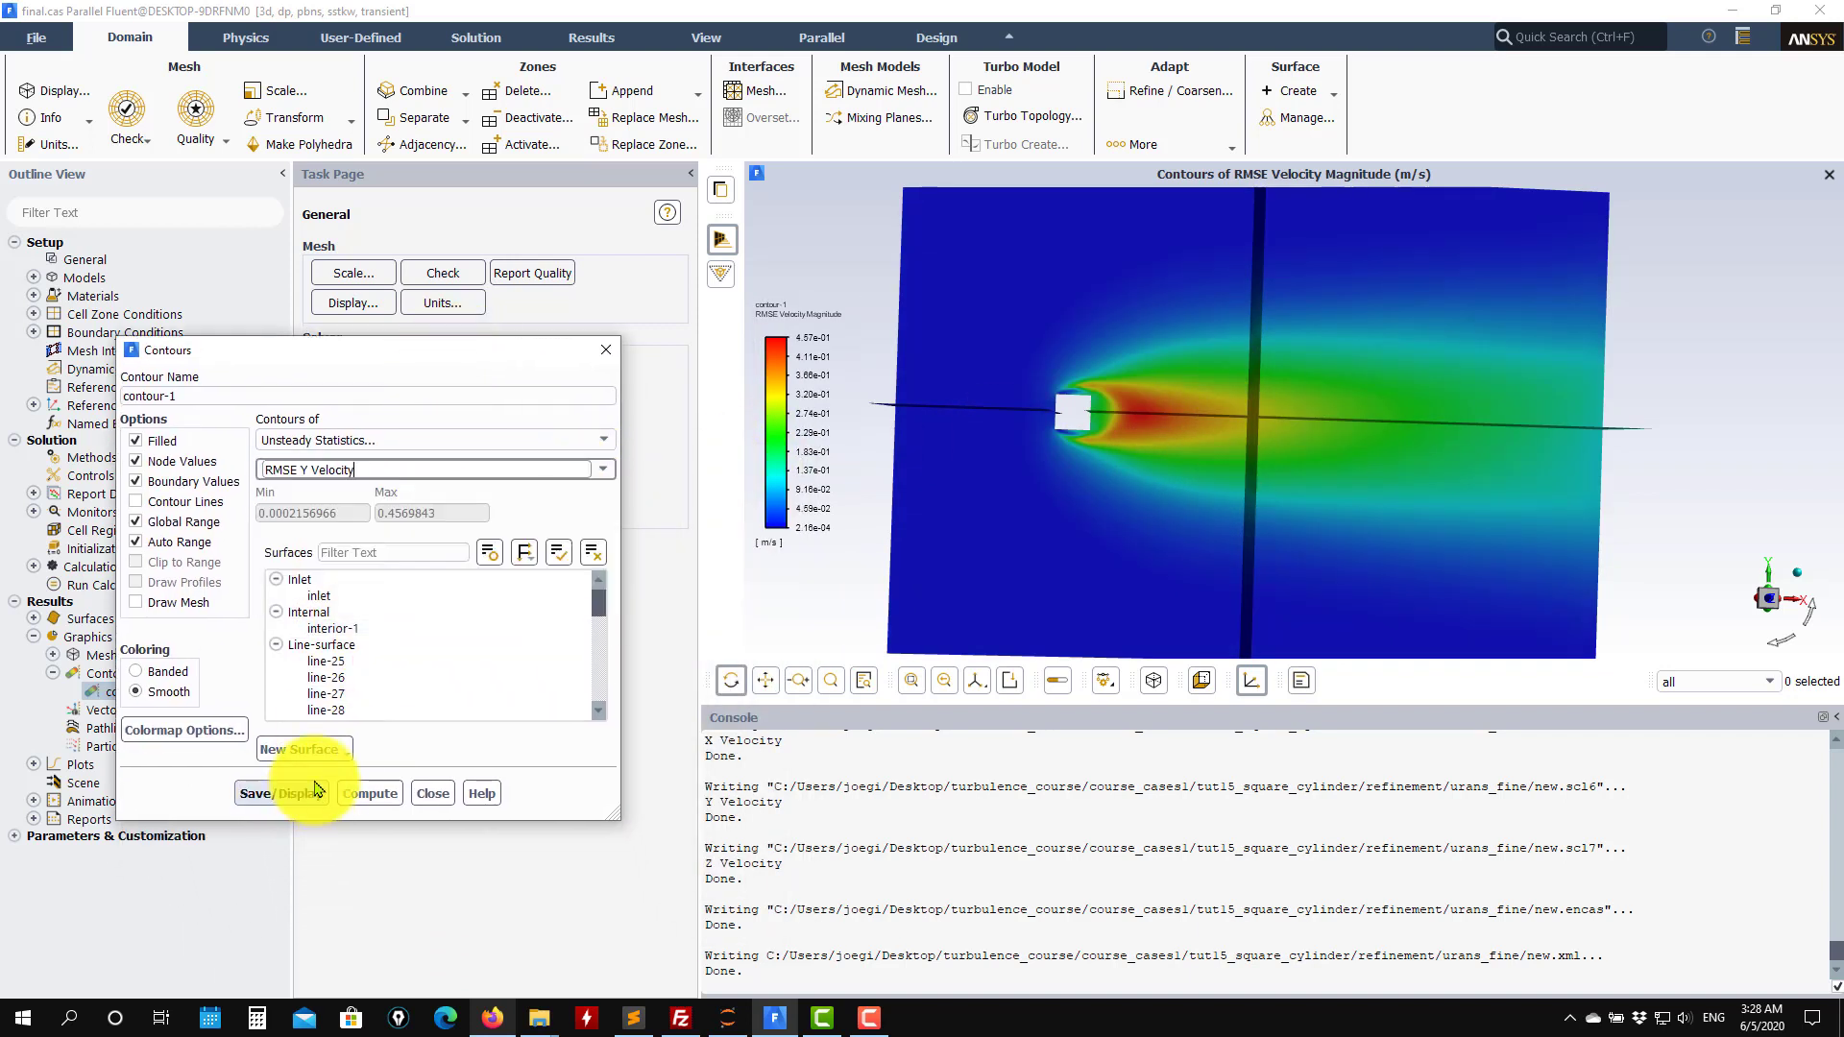
{"action": "left_click", "coordinate": [302, 791]}
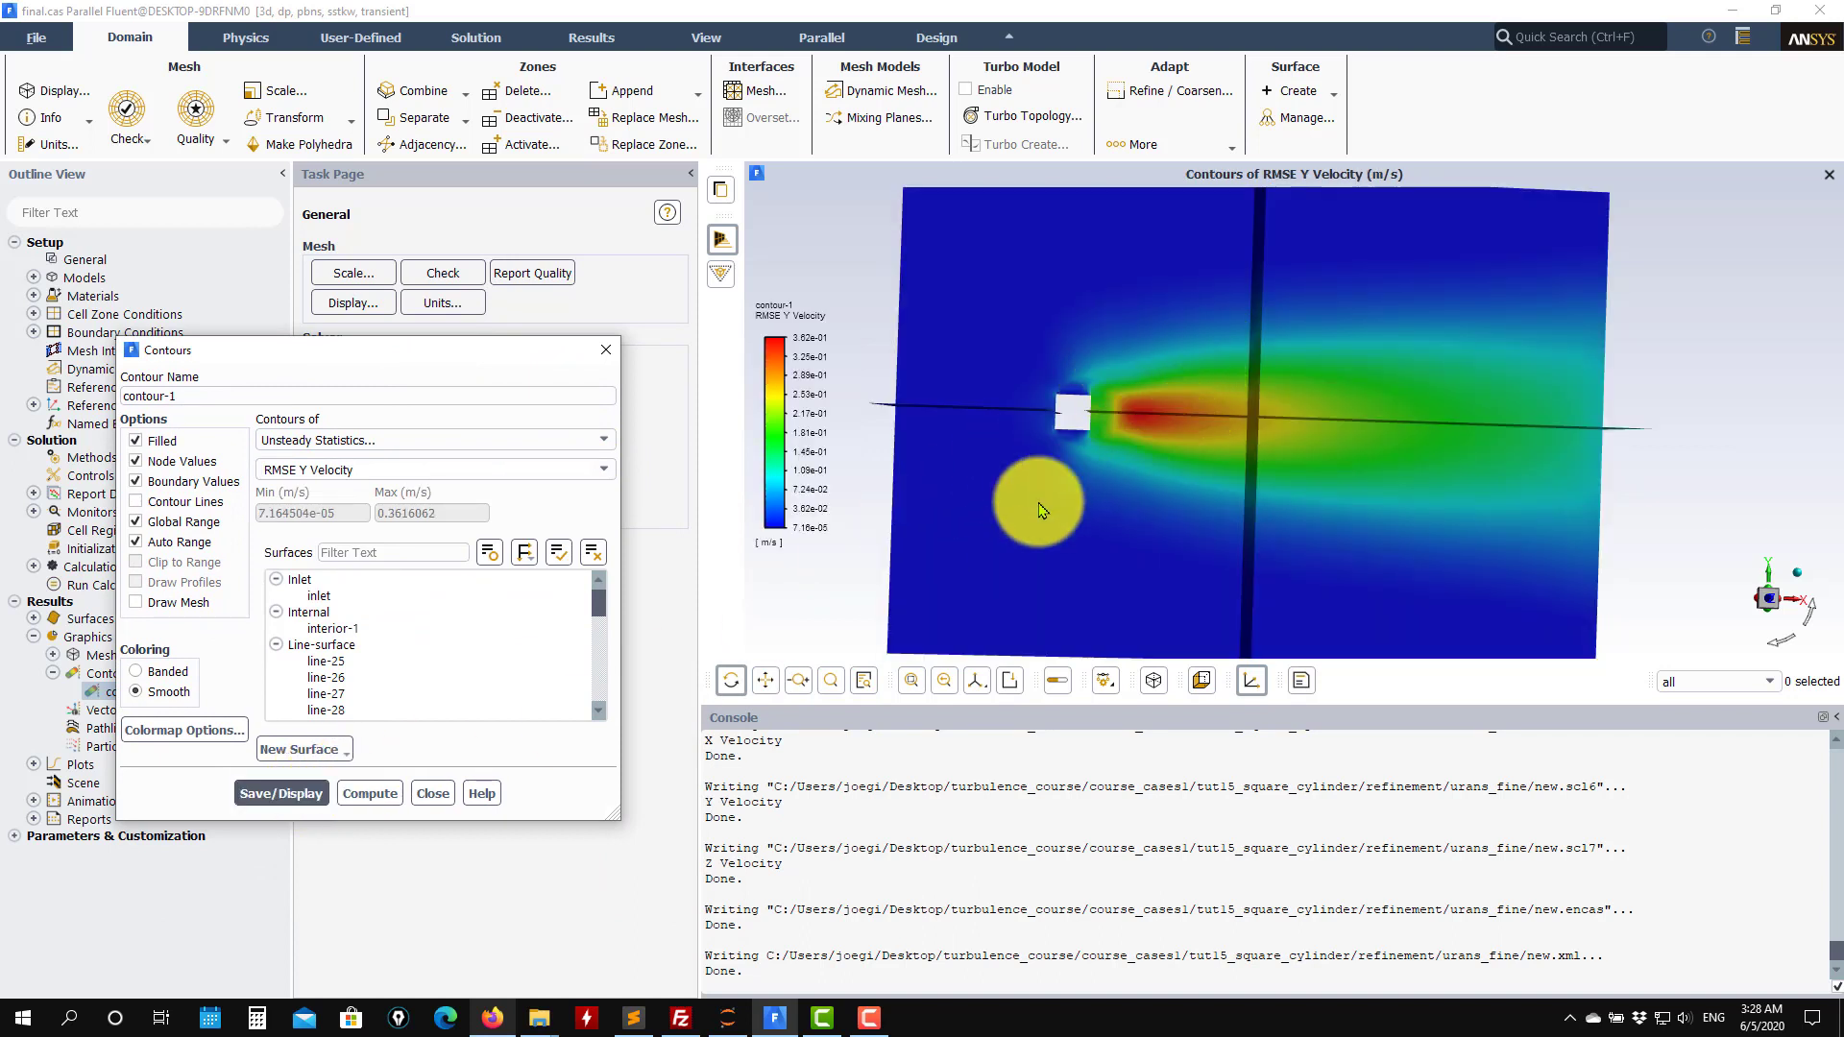
Switch contour-1 to RMSE Z Velocity and display it.
{"action": "left_click", "coordinate": [603, 472]}
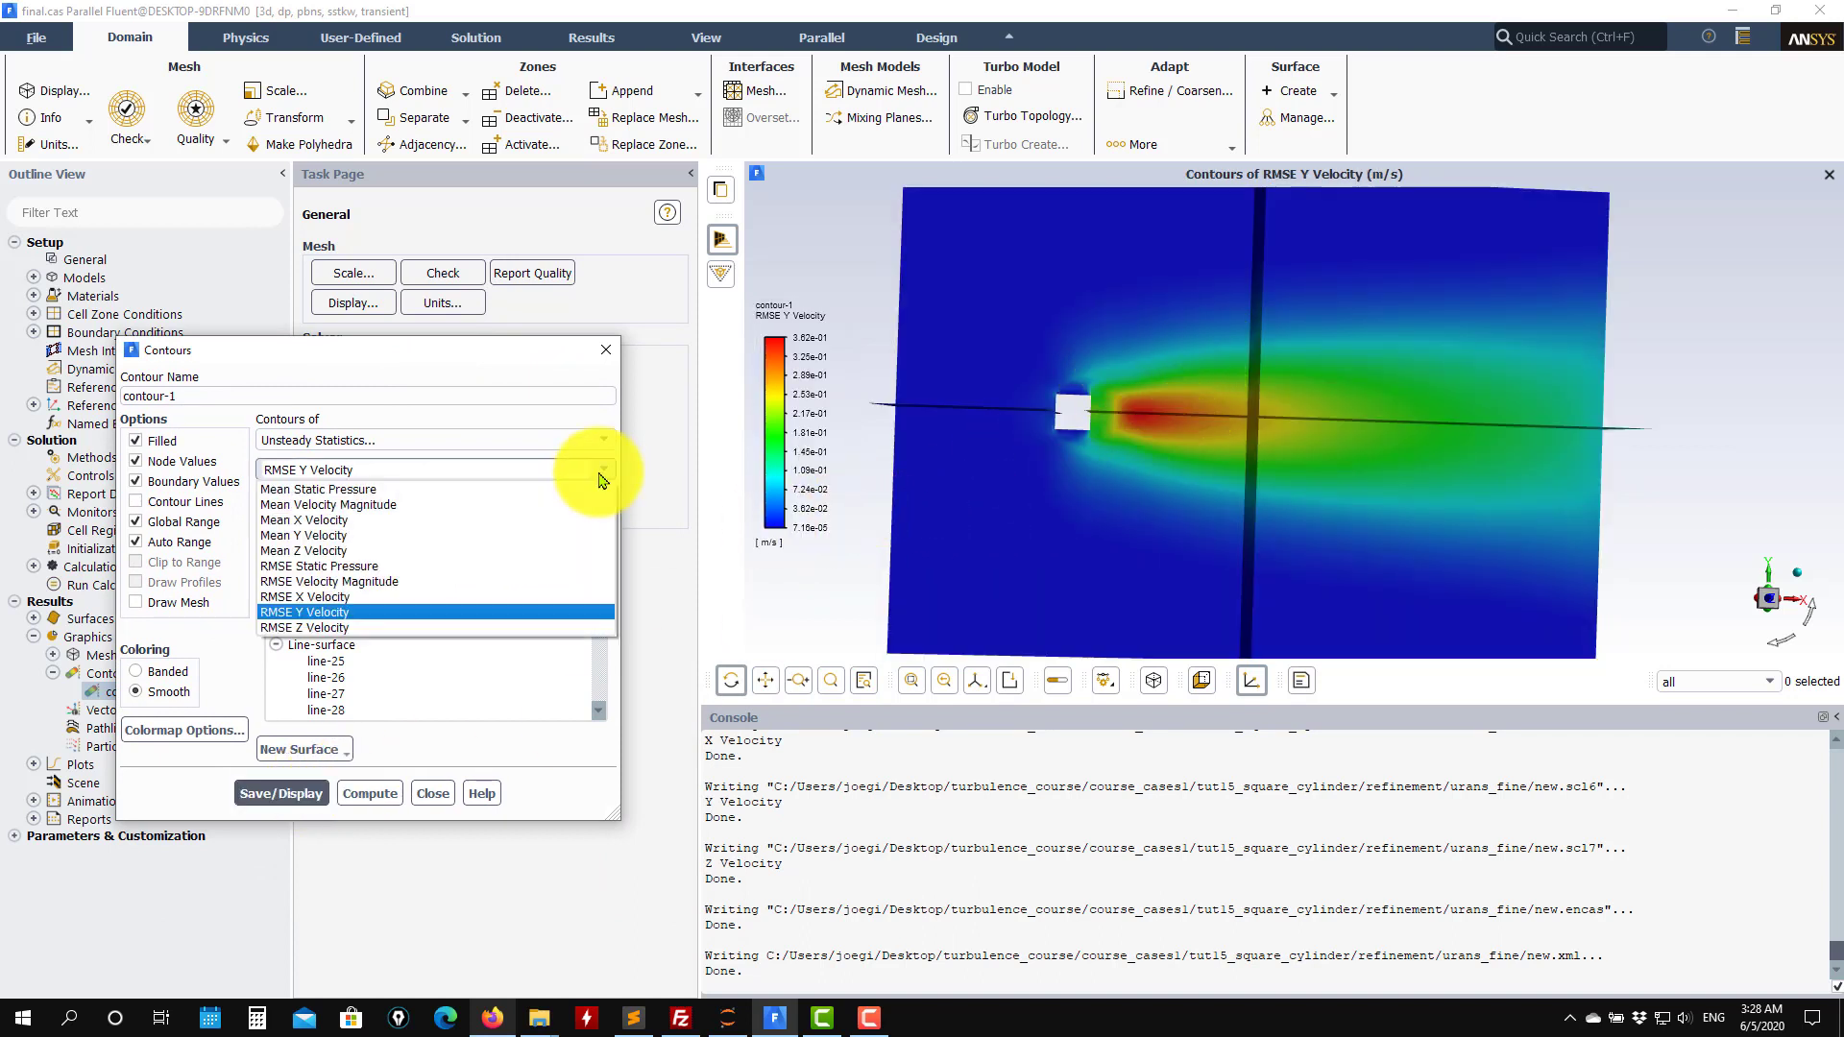
{"action": "left_click", "coordinate": [362, 627]}
{"action": "left_click", "coordinate": [280, 791]}
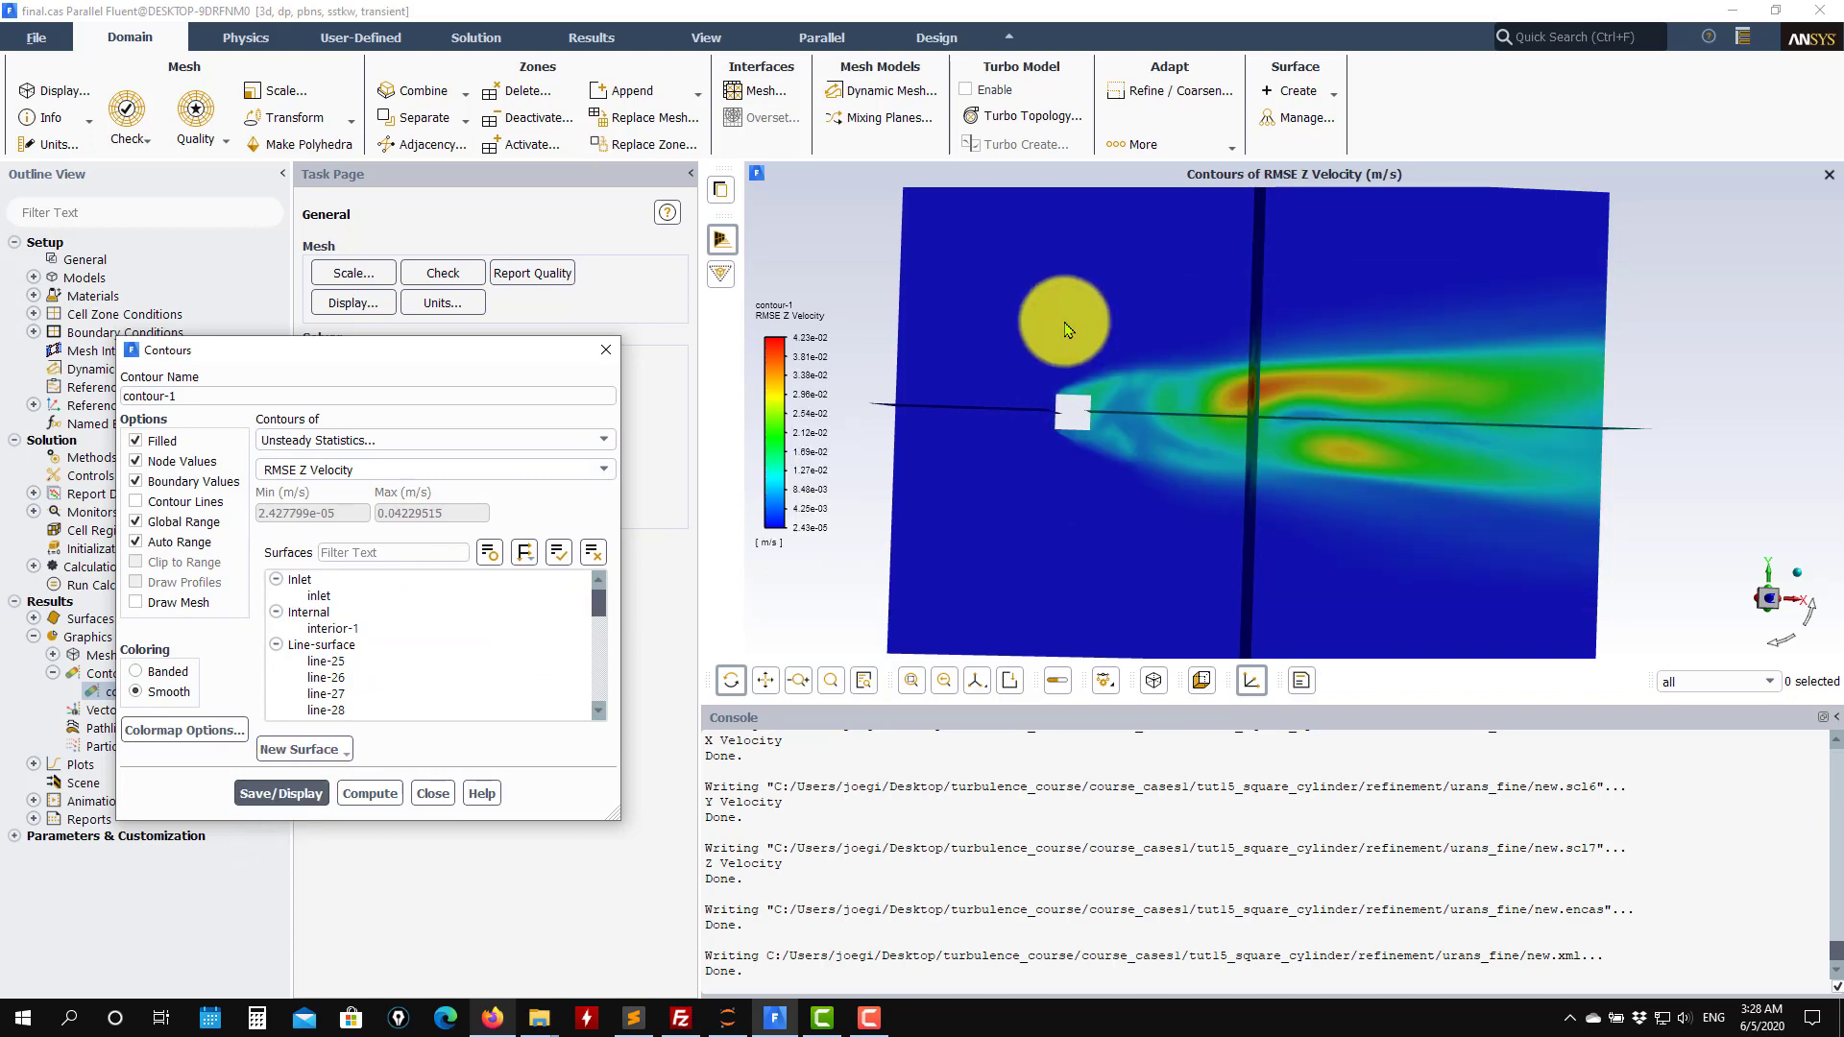
{"action": "left_click_drag", "start_coordinate": [1066, 330], "coordinate": [1042, 379]}
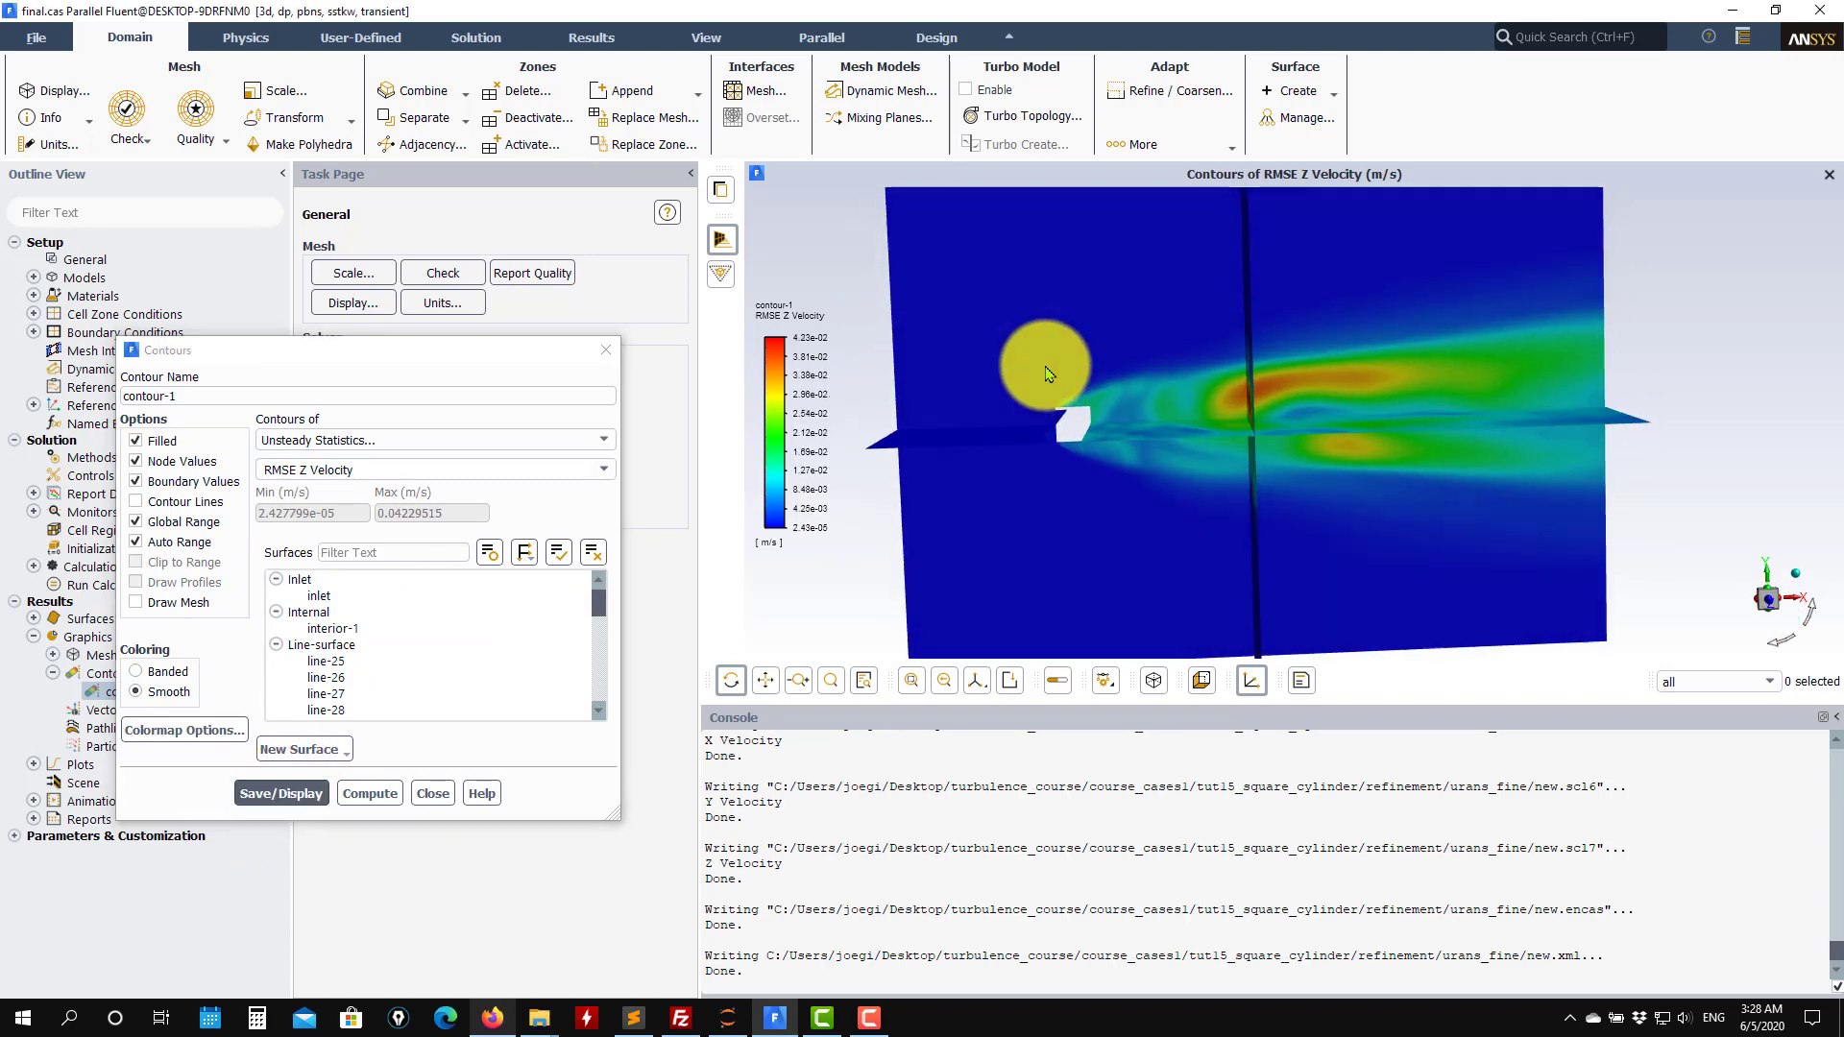
{"action": "left_click", "coordinate": [603, 473]}
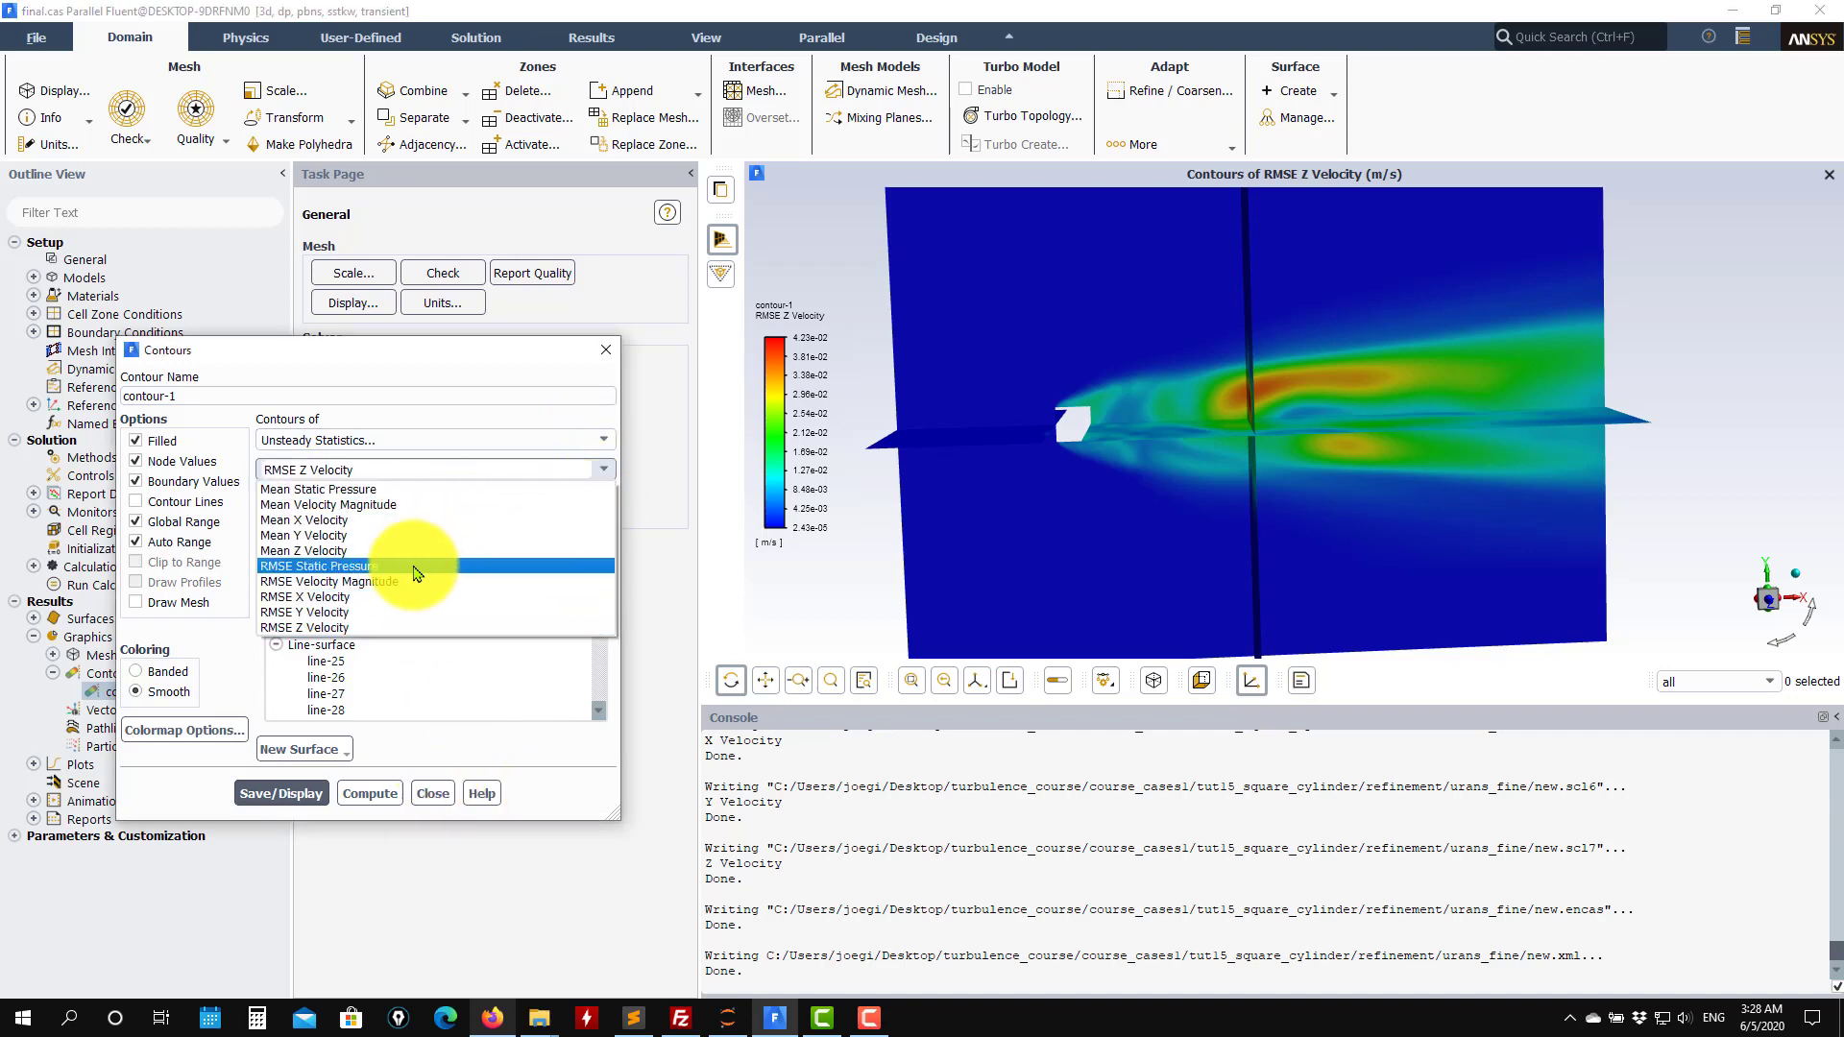
{"action": "left_click", "coordinate": [603, 442]}
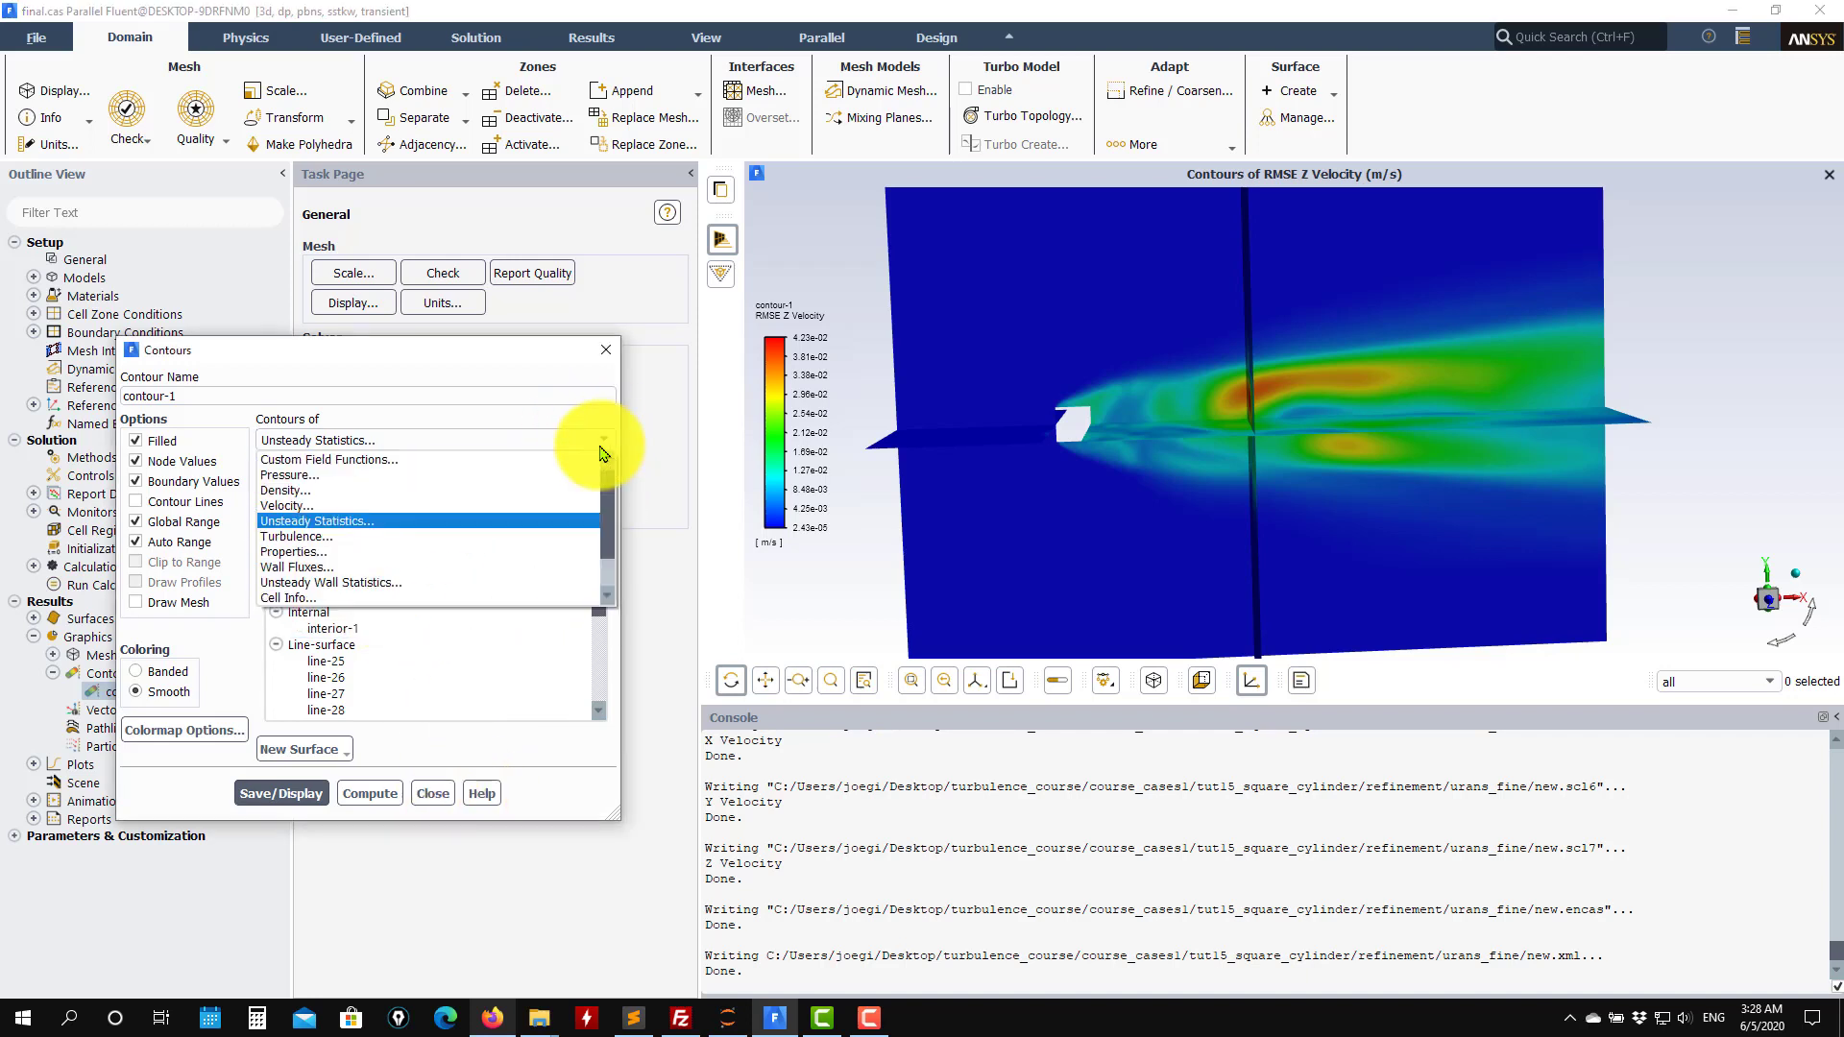
{"action": "left_click", "coordinate": [445, 535]}
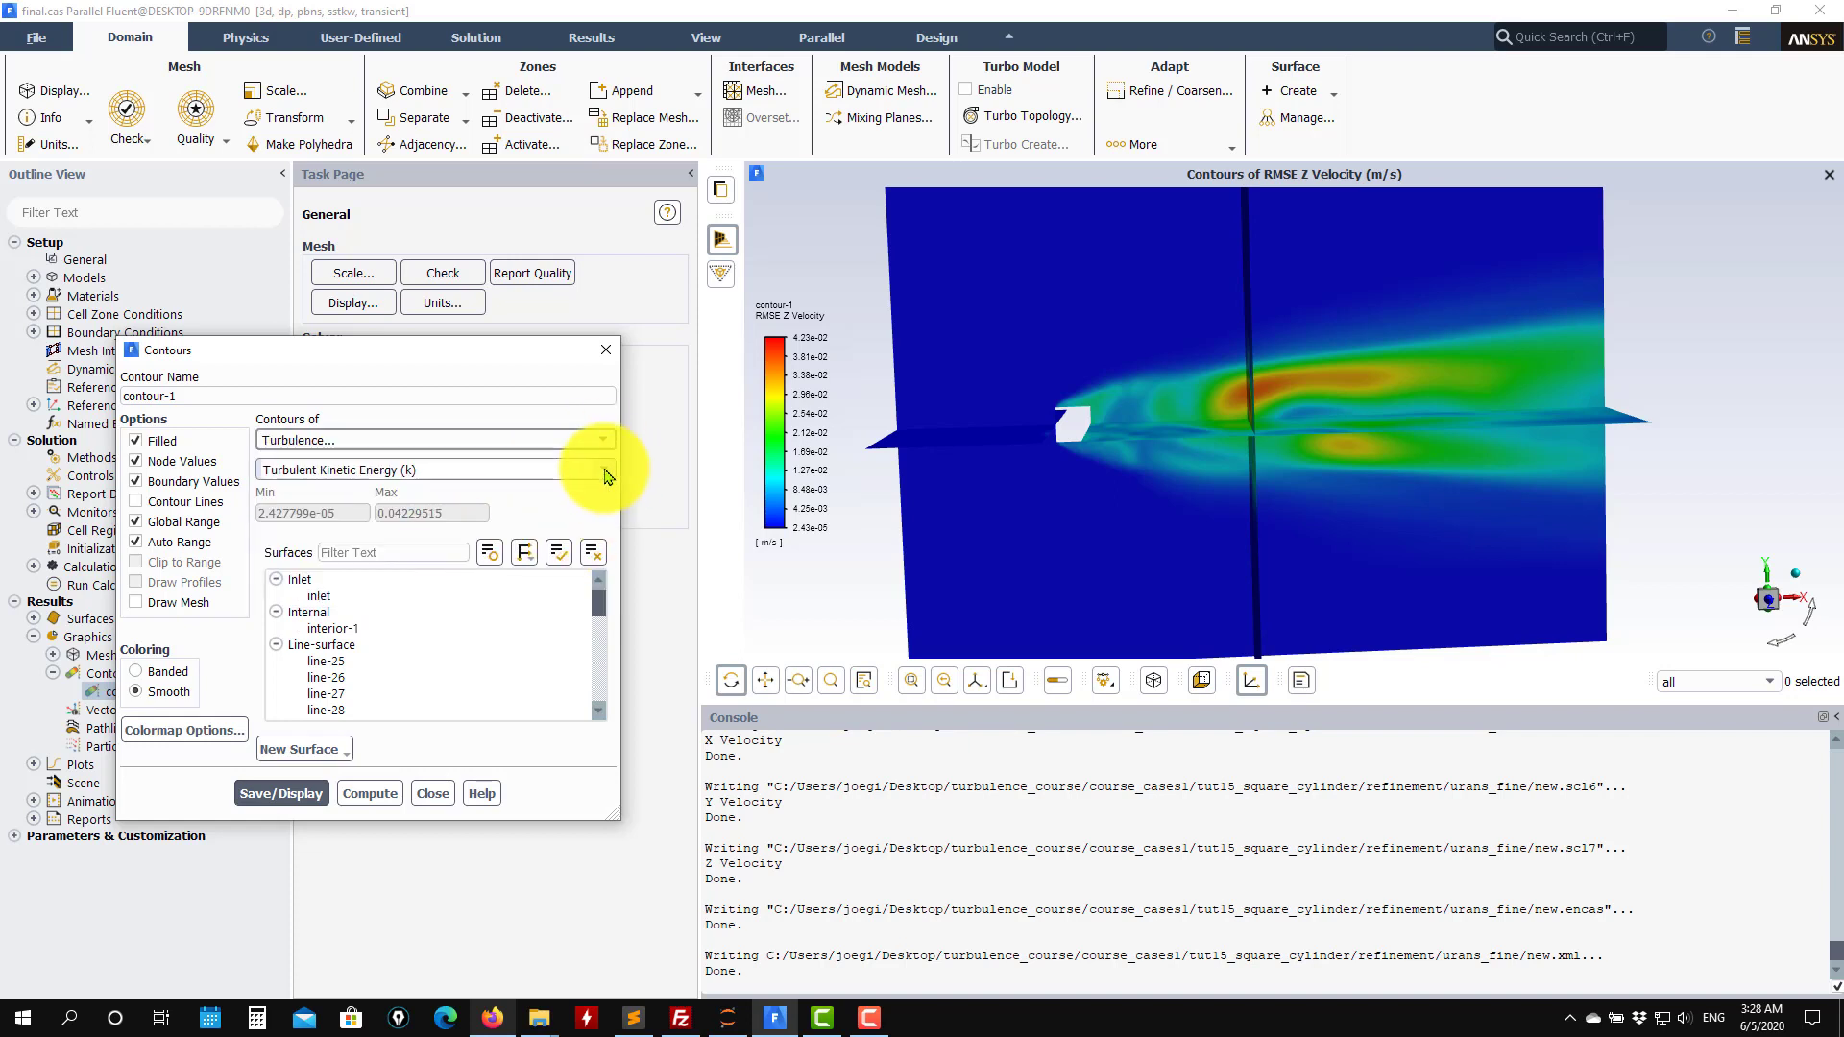
{"action": "left_click", "coordinate": [605, 473]}
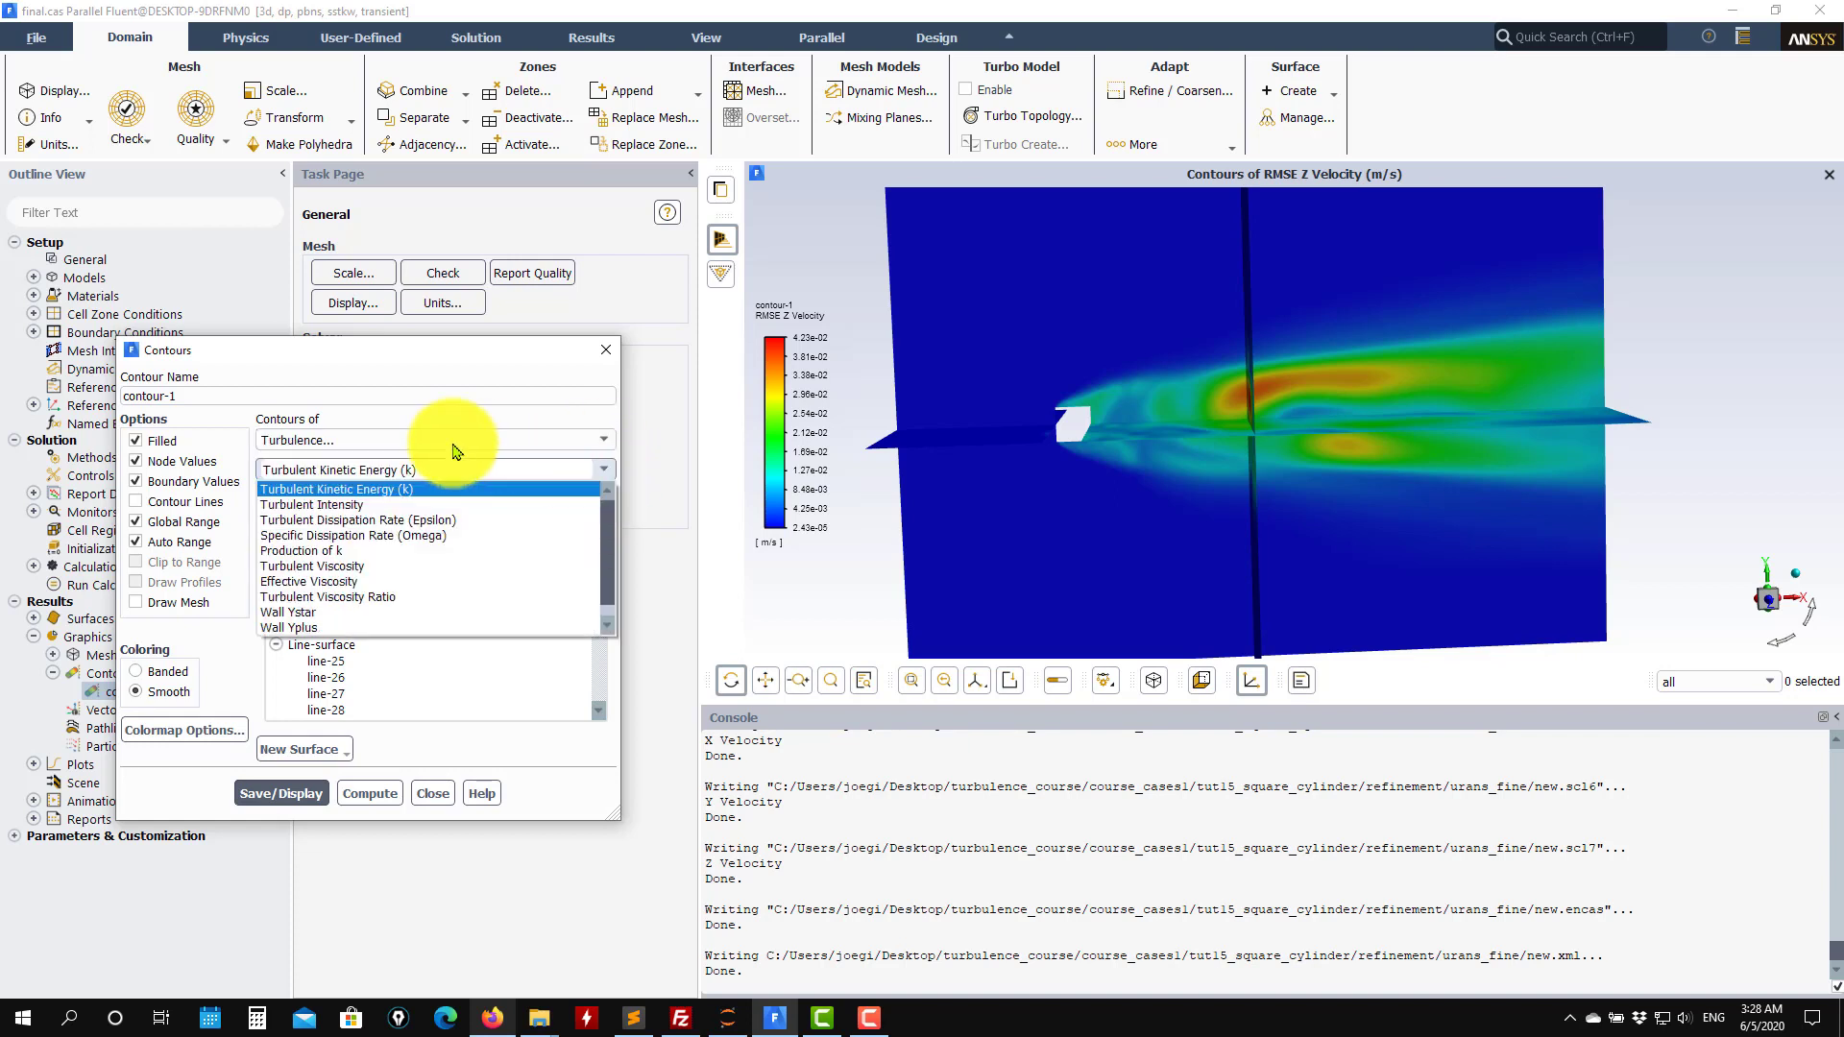
{"action": "left_click", "coordinate": [427, 793]}
{"action": "left_click_drag", "start_coordinate": [967, 412], "coordinate": [1104, 432]}
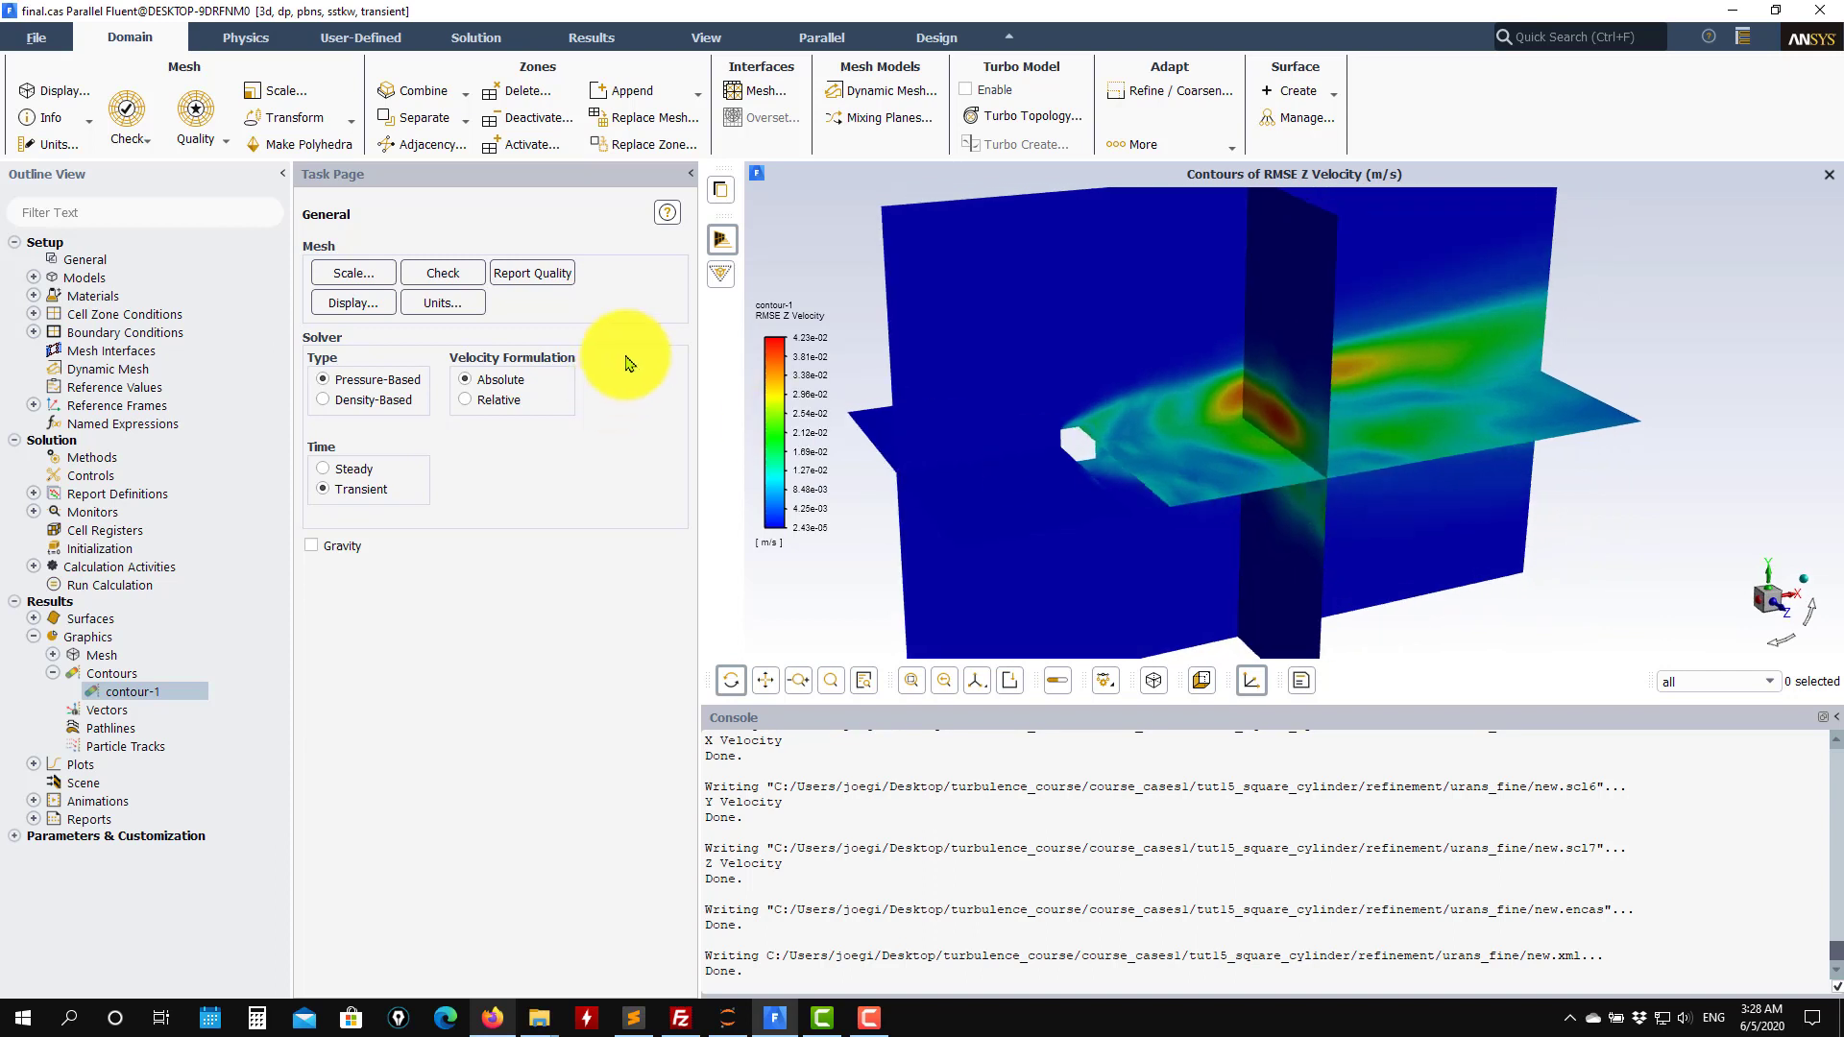
Reopen contour-1, switch it to the custom field function I0, and display it.
{"action": "double_click", "coordinate": [135, 692]}
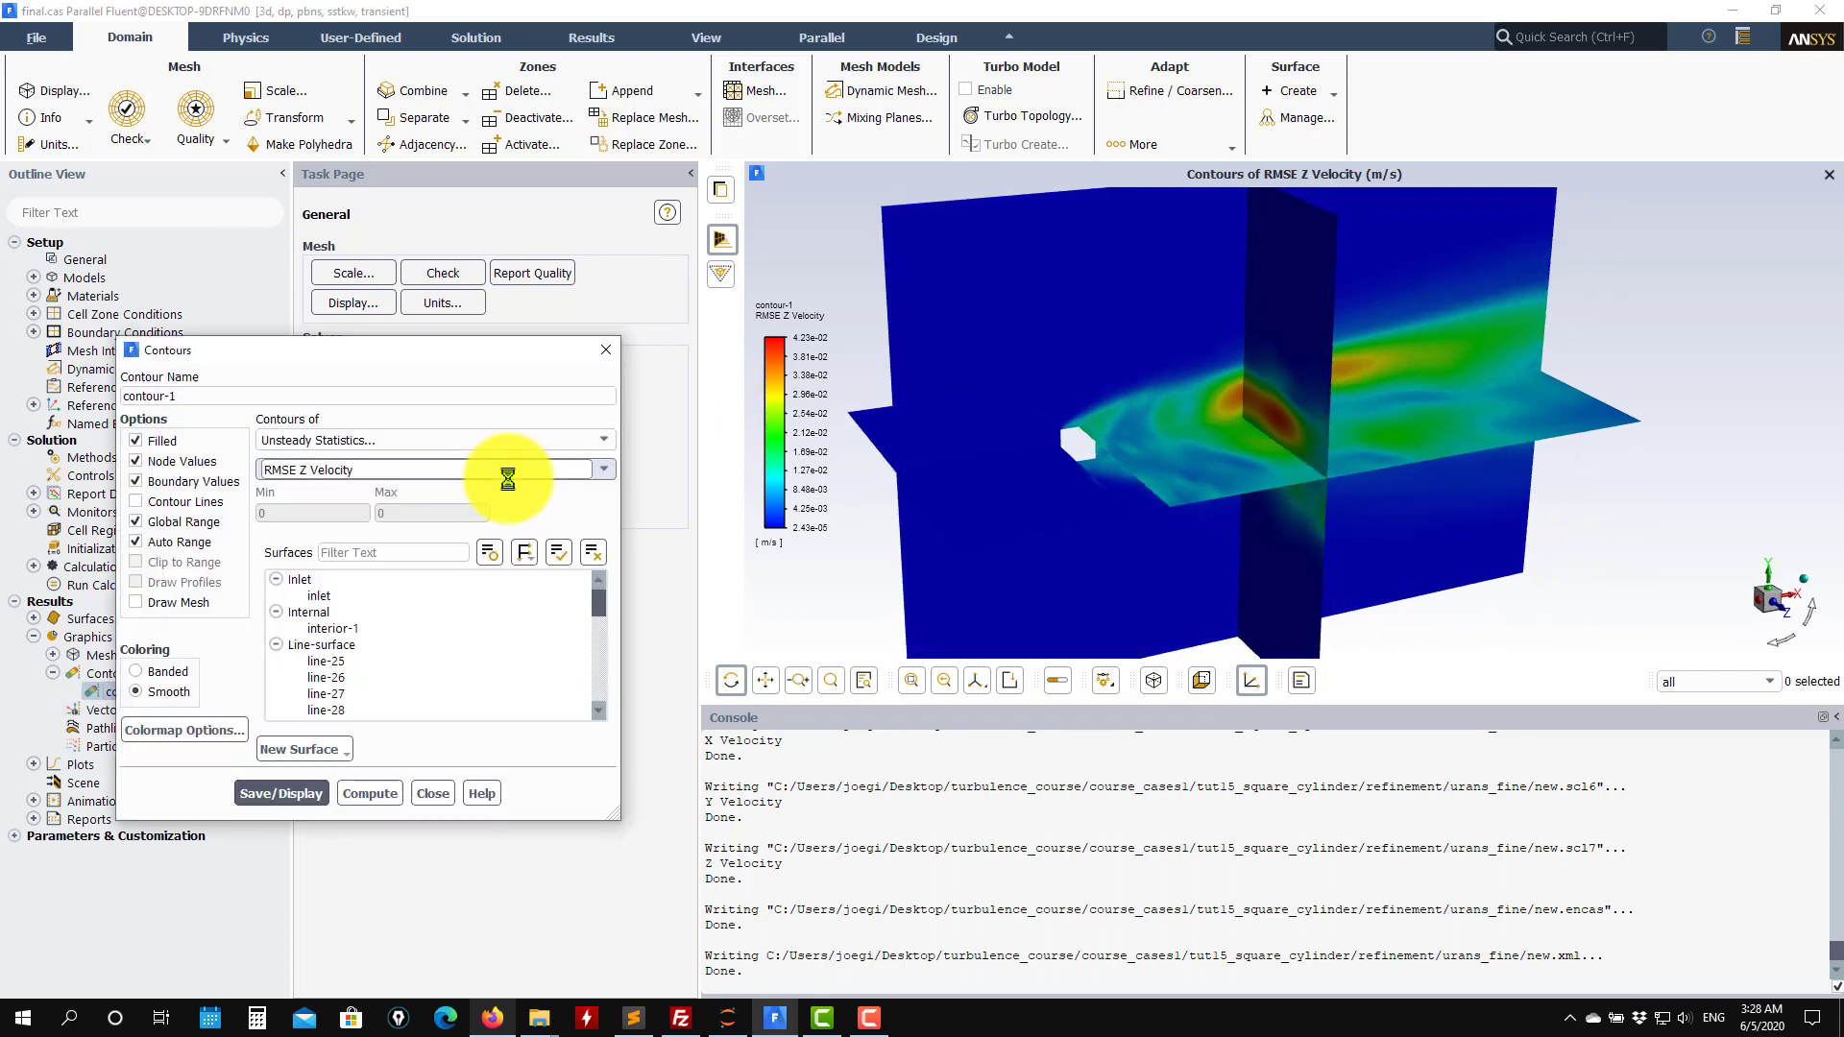
{"action": "left_click", "coordinate": [603, 439]}
{"action": "left_click", "coordinate": [461, 465]}
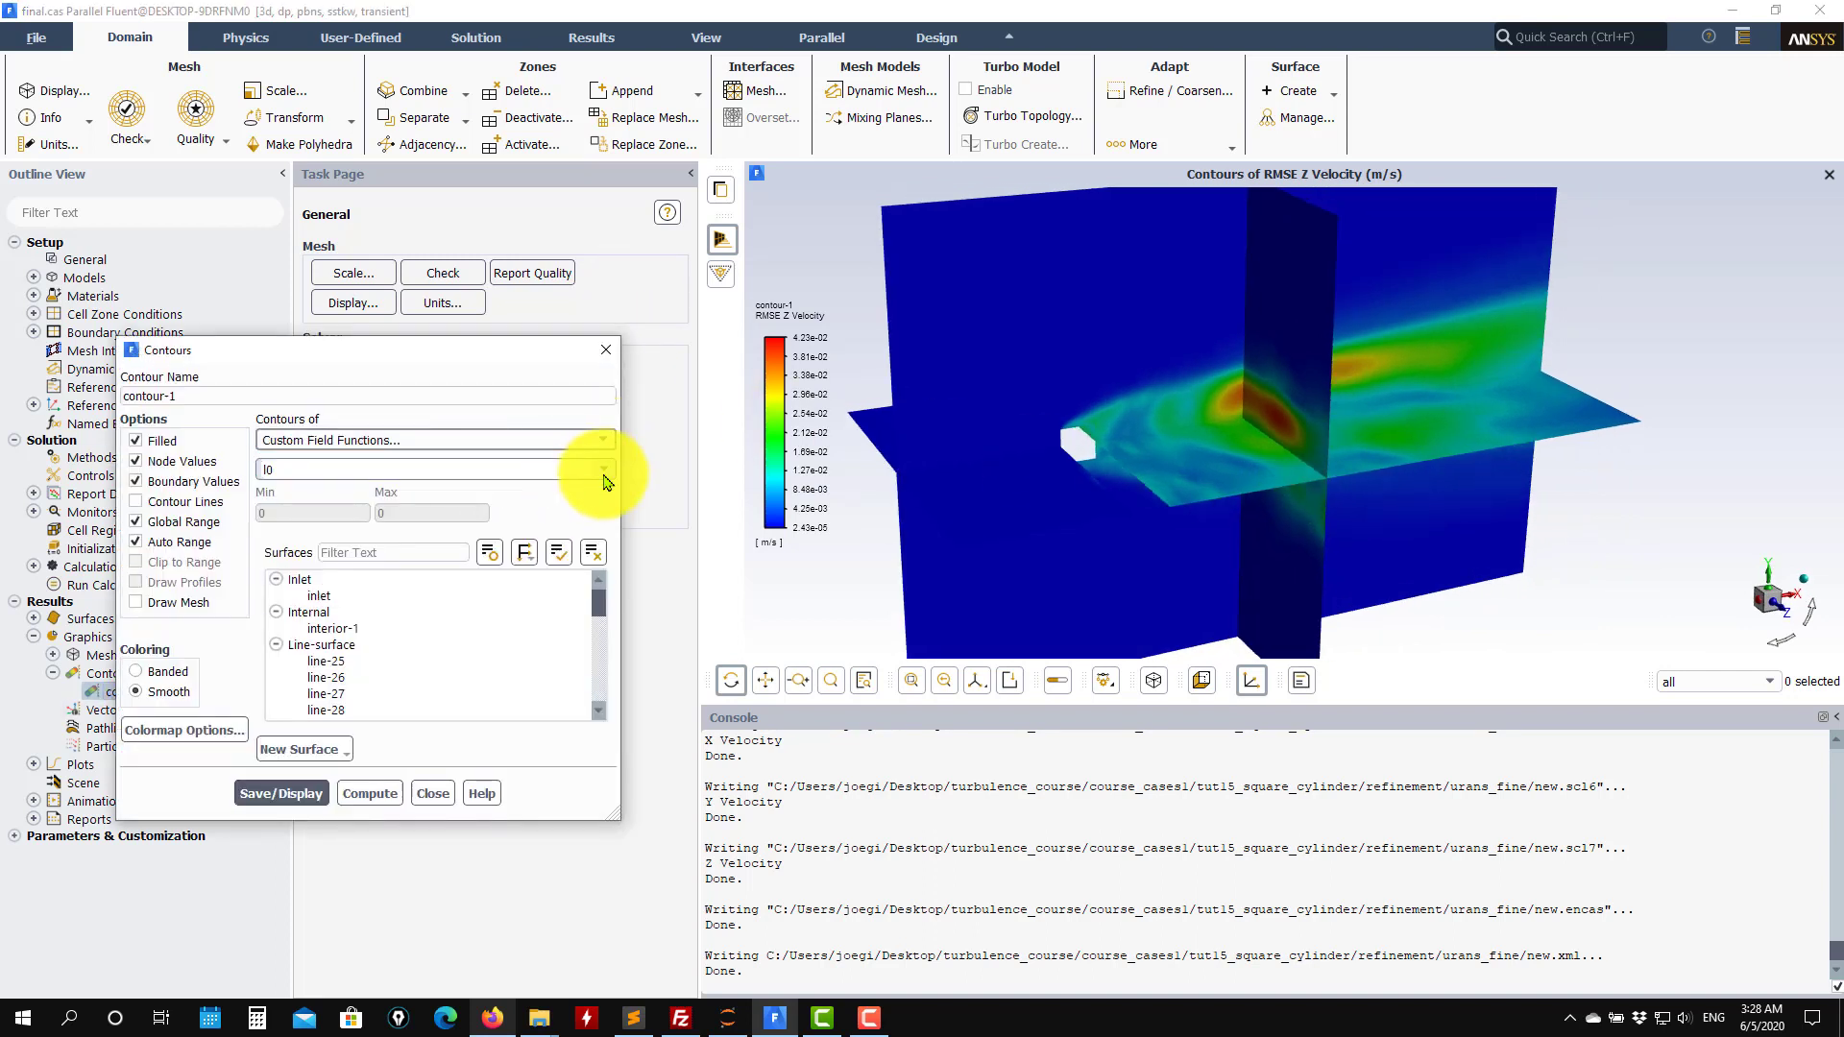
{"action": "left_click", "coordinate": [603, 470]}
{"action": "left_click", "coordinate": [432, 486]}
{"action": "left_click", "coordinate": [280, 793]}
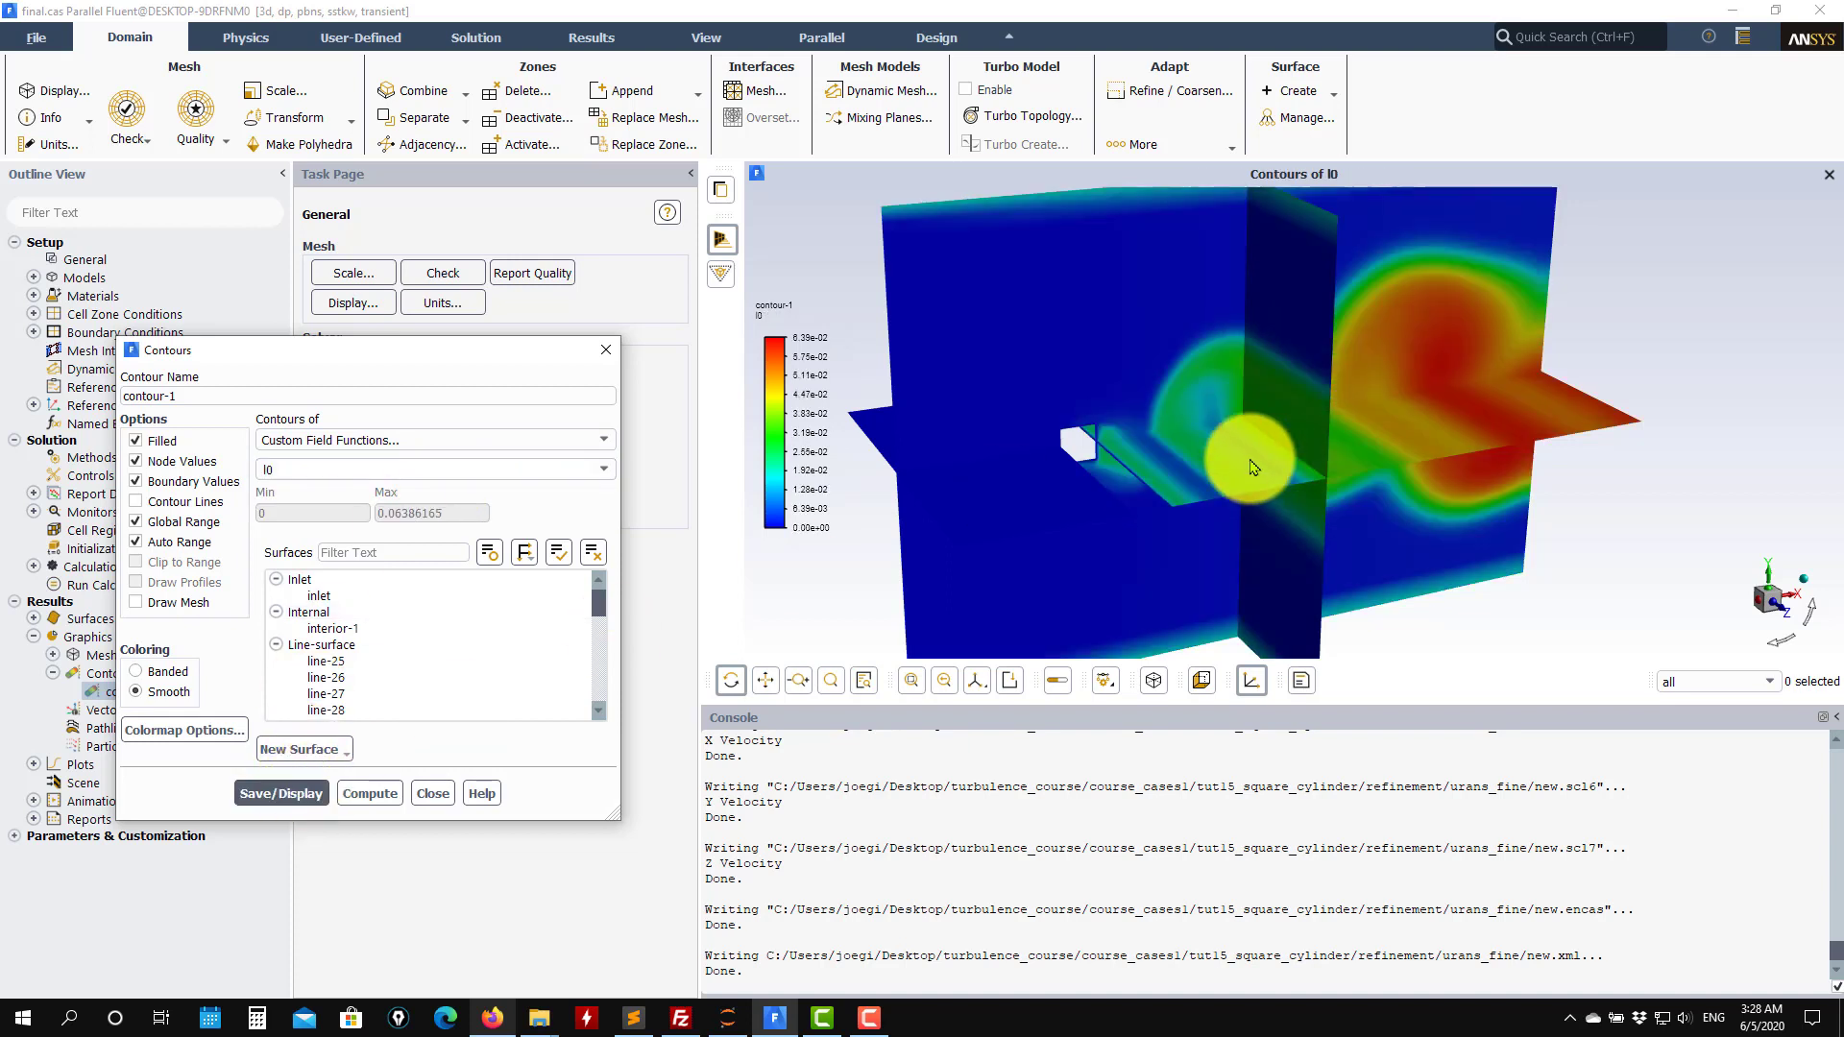
Switch contour-1 to the custom field function rl and display it.
{"action": "left_click_drag", "start_coordinate": [1253, 468], "coordinate": [862, 381]}
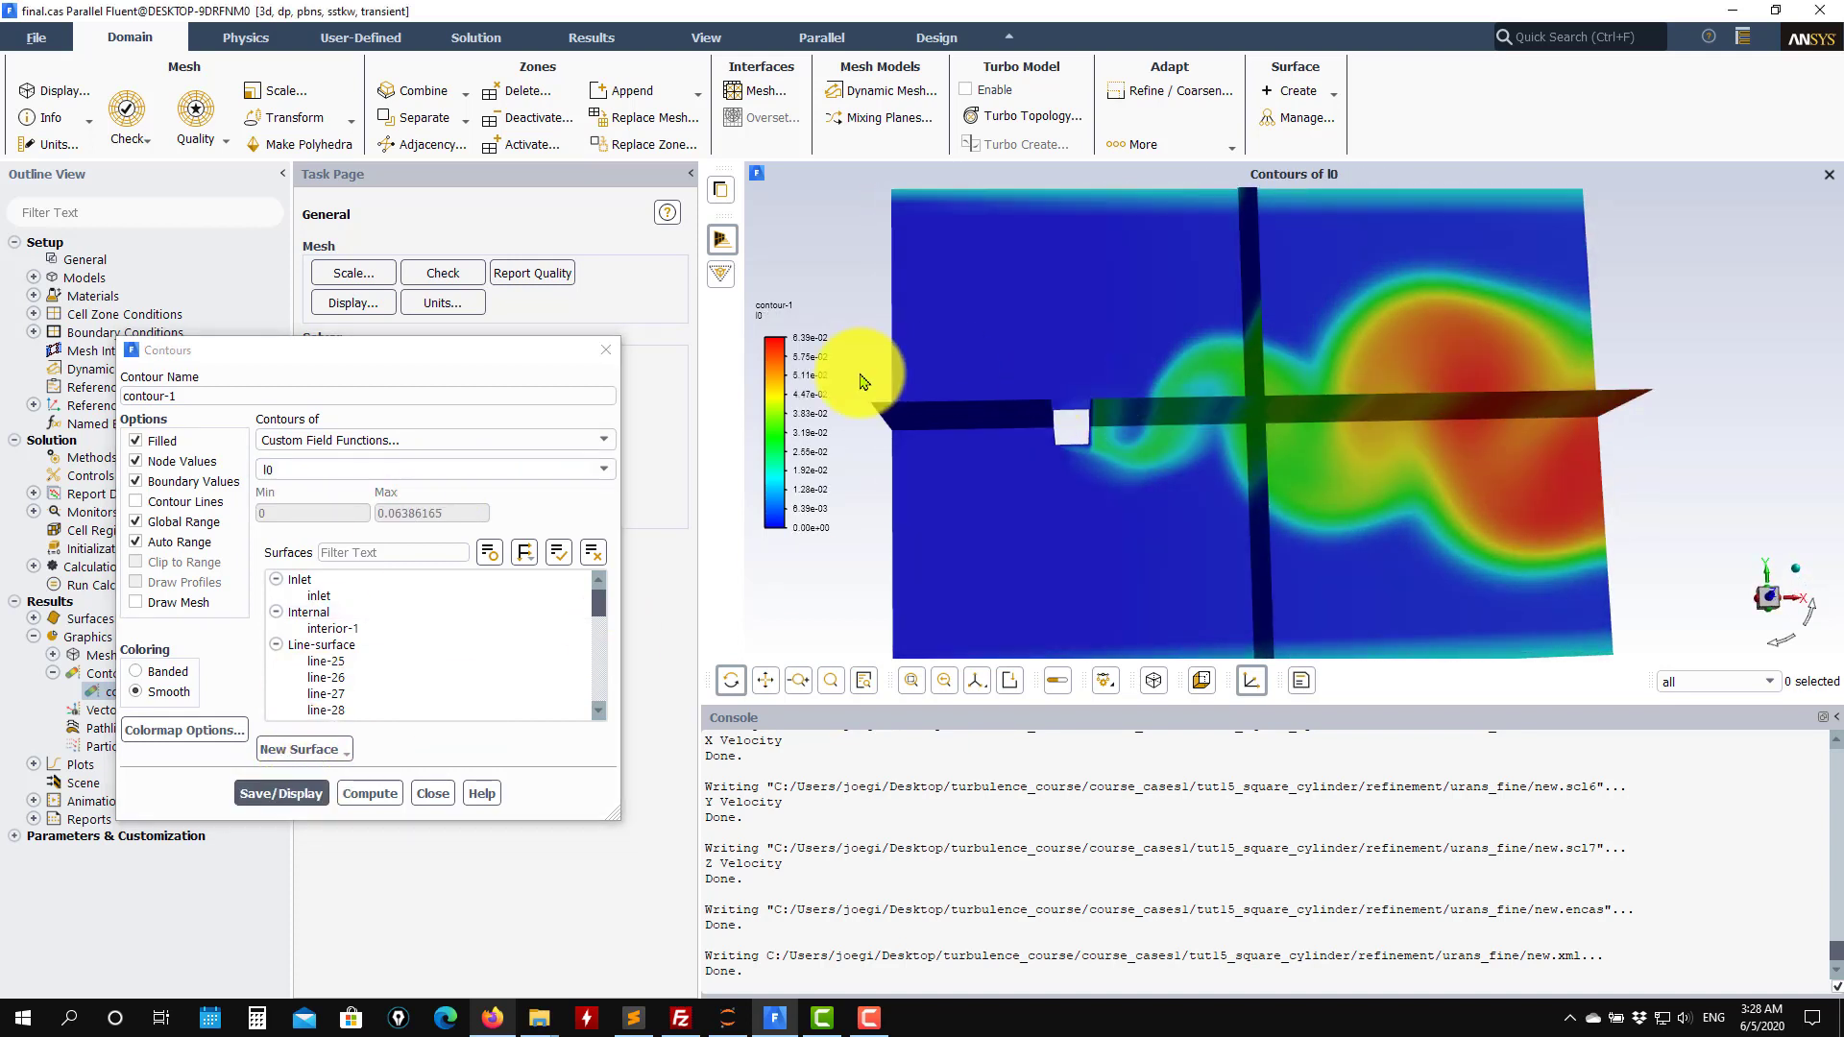
{"action": "left_click_drag", "start_coordinate": [862, 381], "coordinate": [1130, 442]}
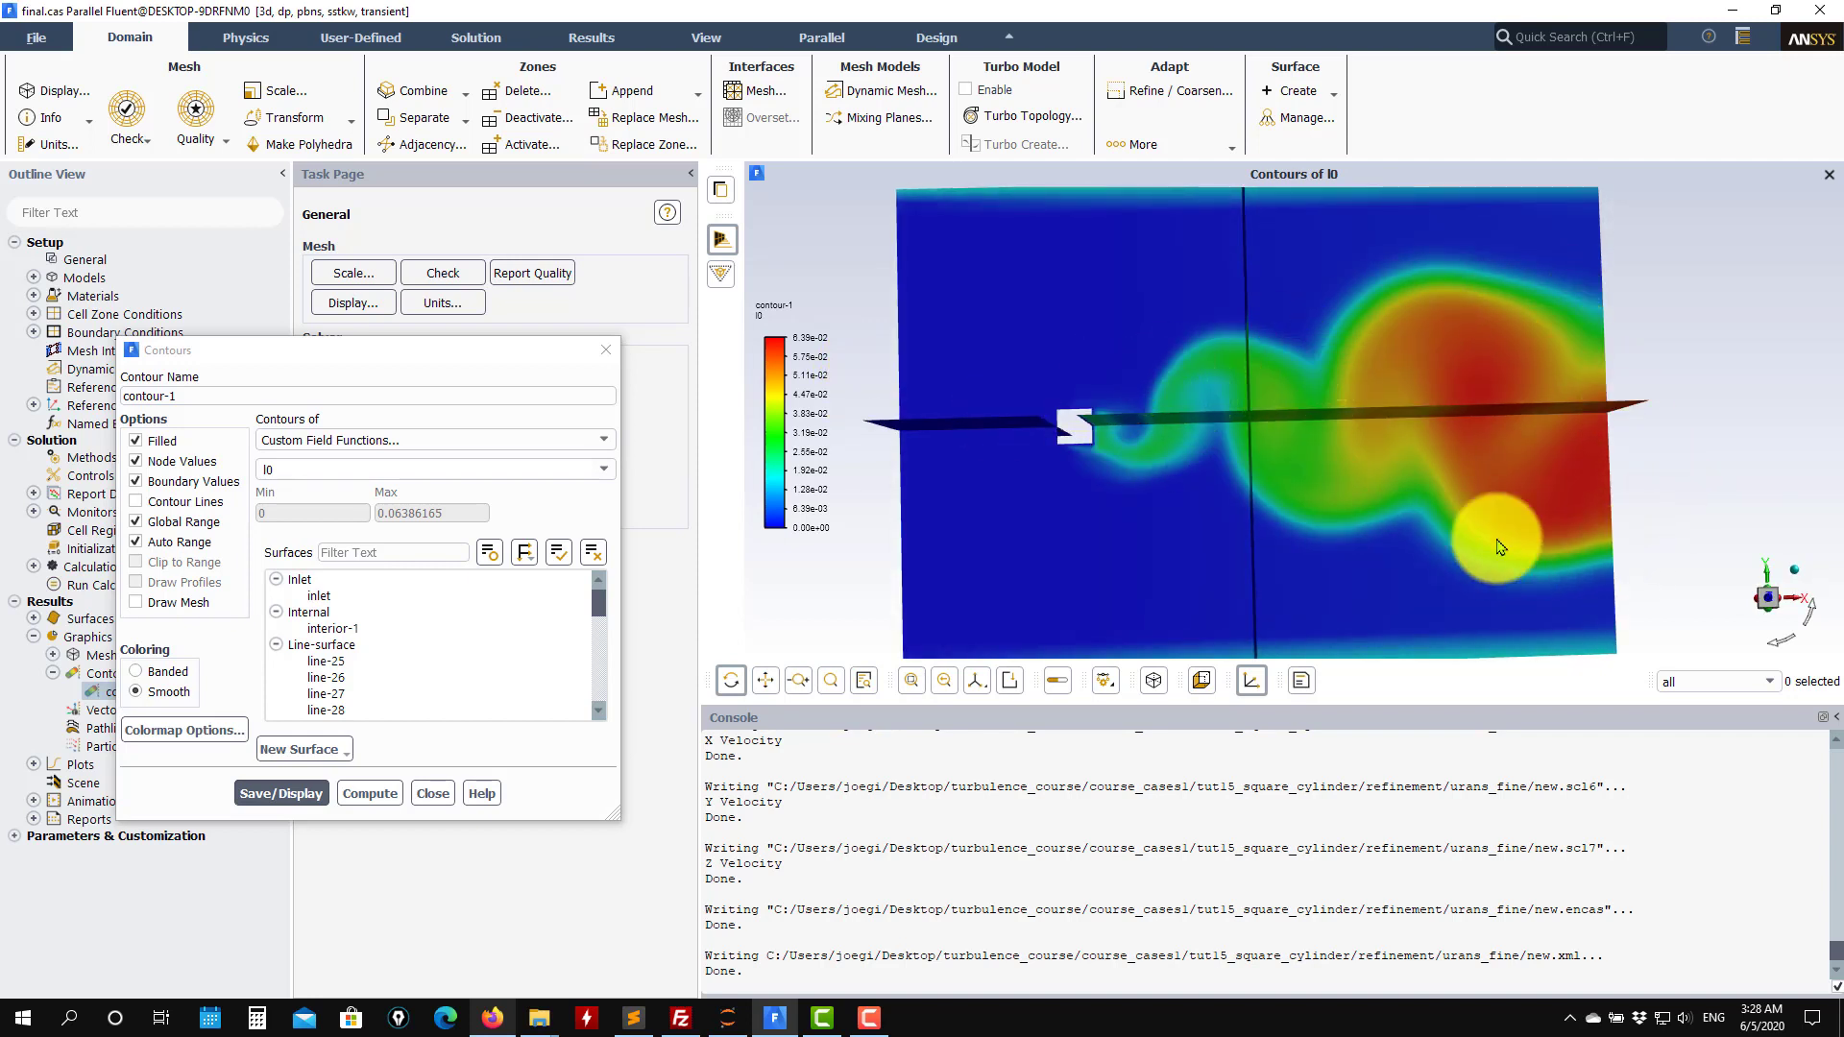
{"action": "left_click_drag", "start_coordinate": [1500, 547], "coordinate": [1167, 472]}
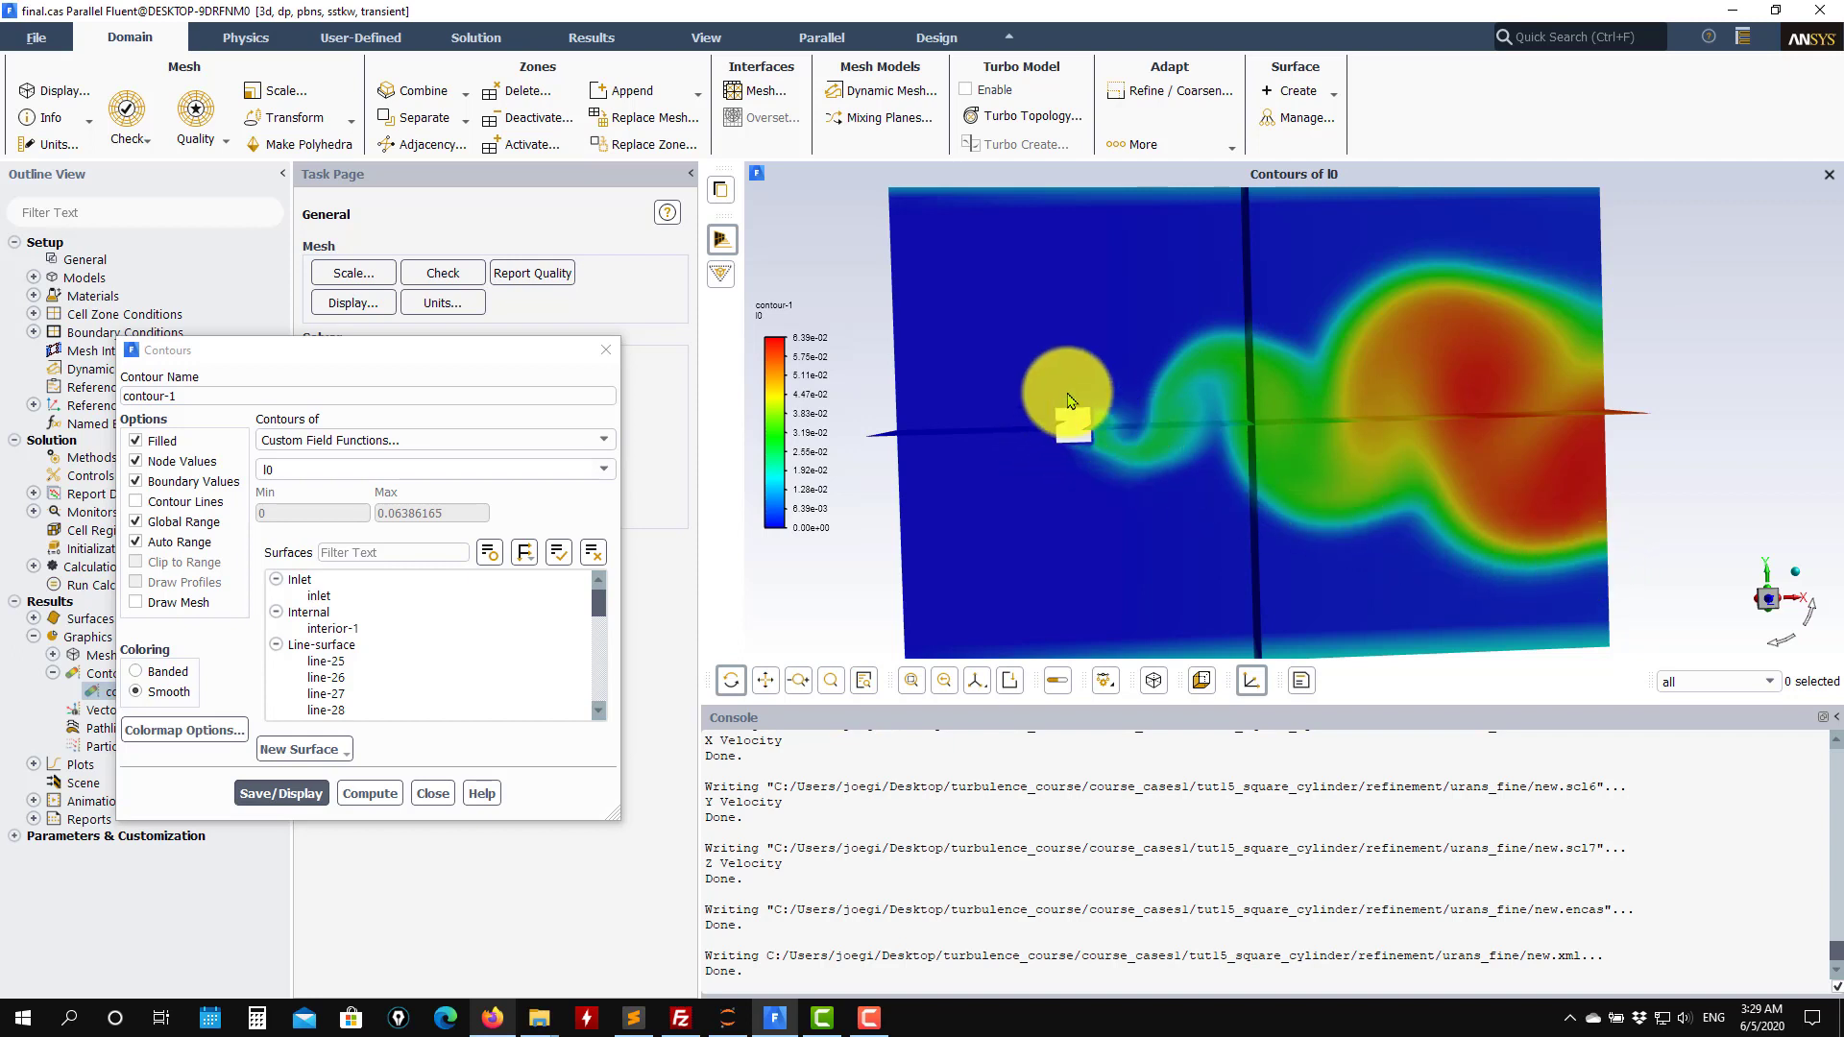
{"action": "left_click_drag", "start_coordinate": [1068, 400], "coordinate": [1255, 330]}
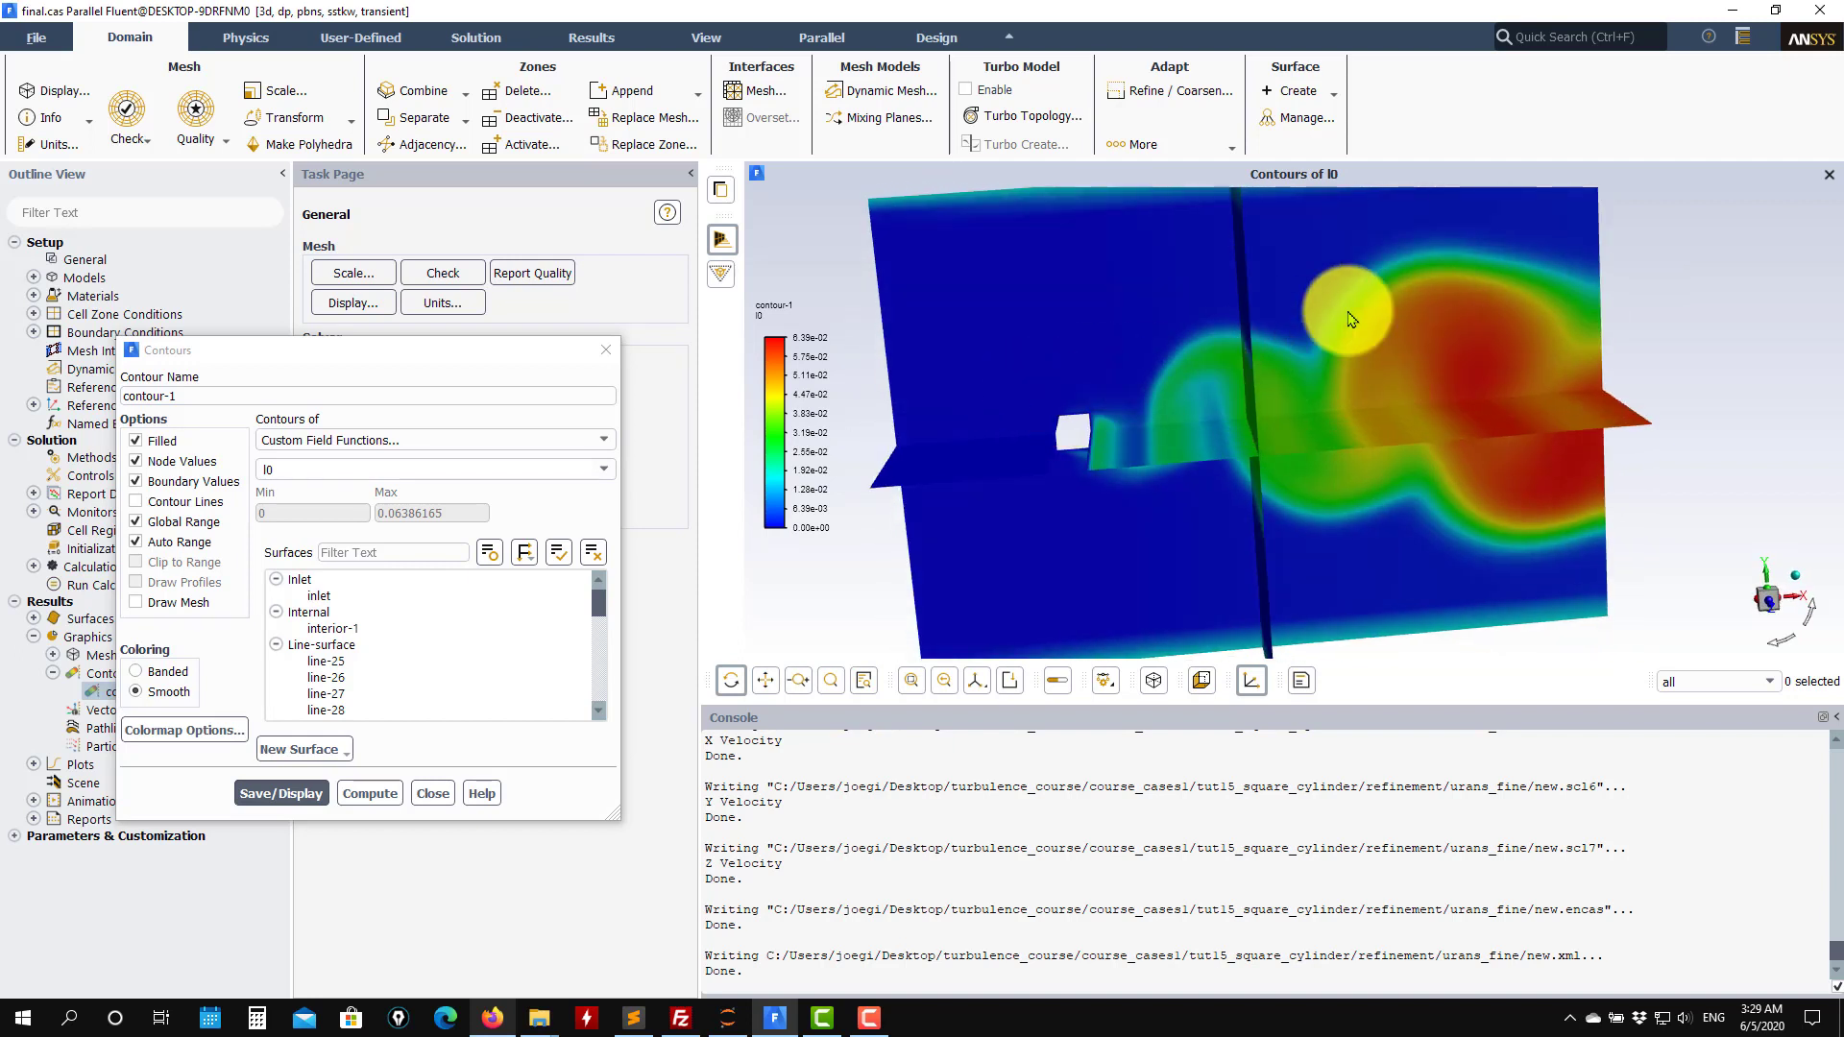
{"action": "left_click_drag", "start_coordinate": [1099, 456], "coordinate": [1083, 441]}
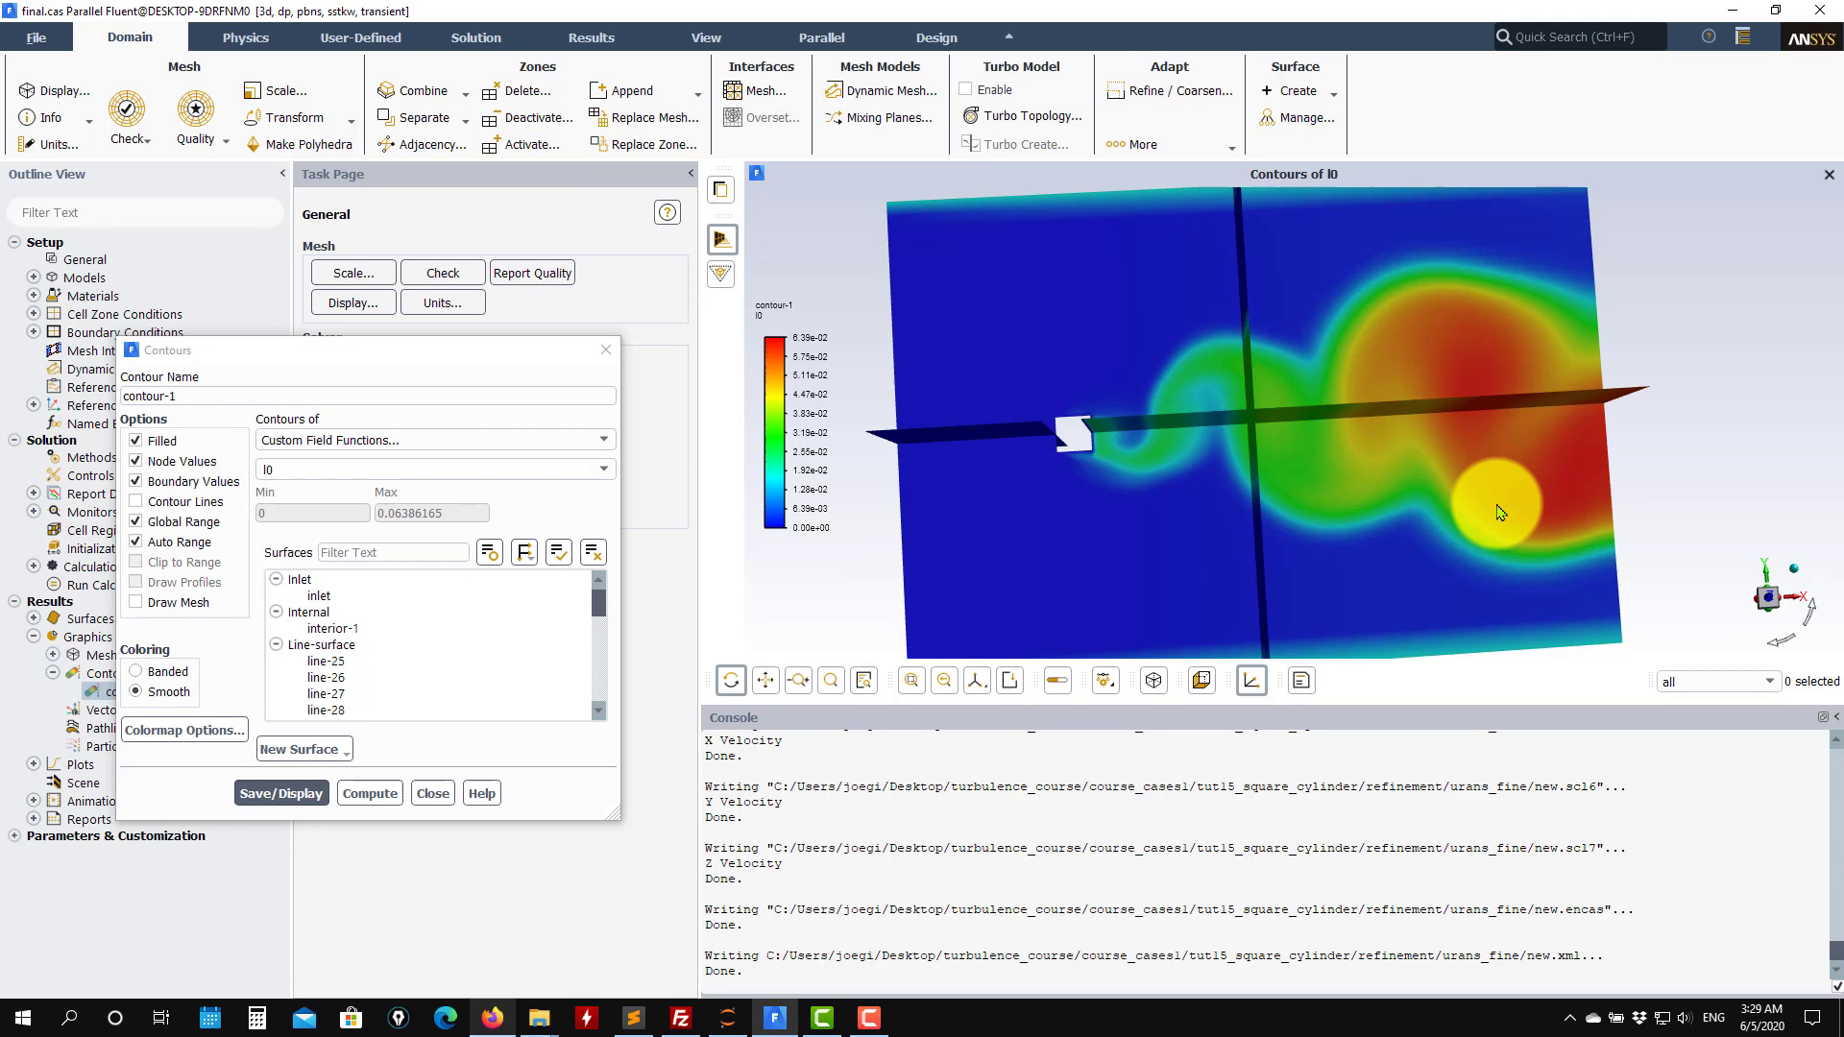
{"action": "left_click", "coordinate": [612, 470]}
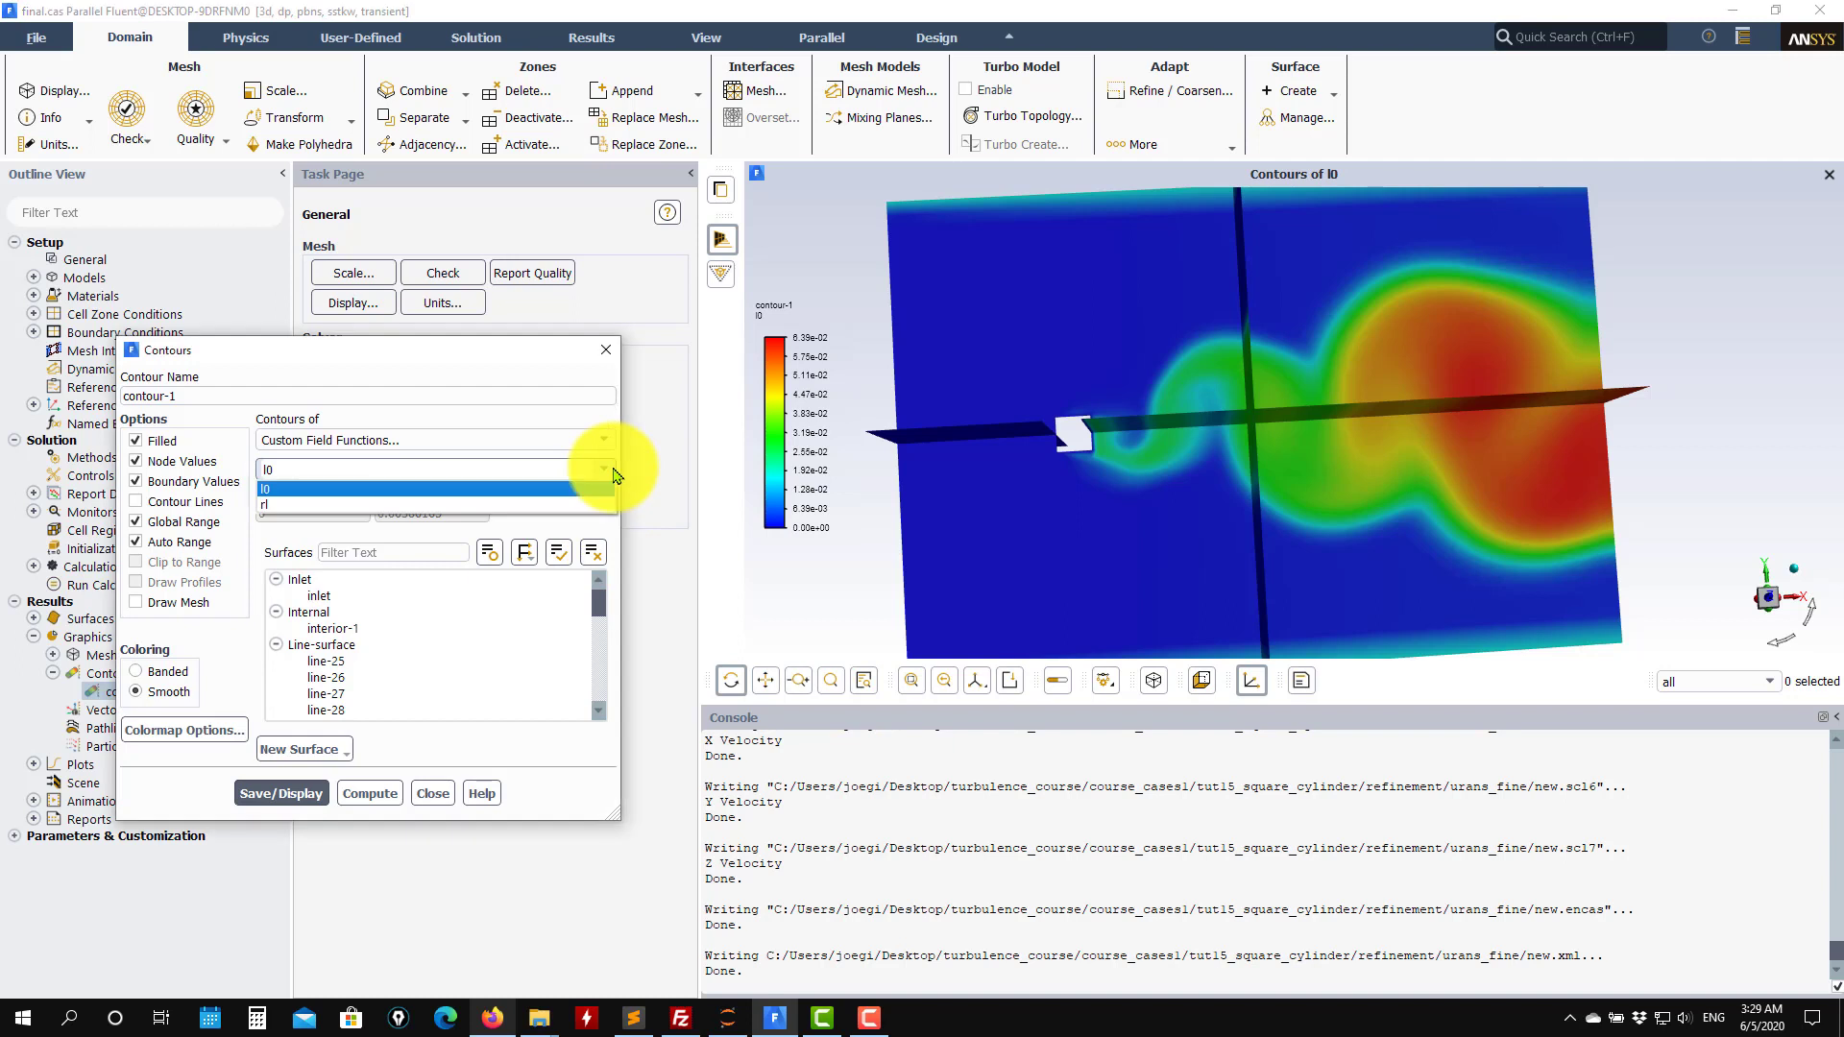
{"action": "left_click", "coordinate": [267, 505]}
{"action": "left_click", "coordinate": [284, 786]}
Turn off auto range, set the rl contour range maximum to 5, redisplay it, and close the Contours dialog.
{"action": "left_click_drag", "start_coordinate": [1364, 413], "coordinate": [841, 554]}
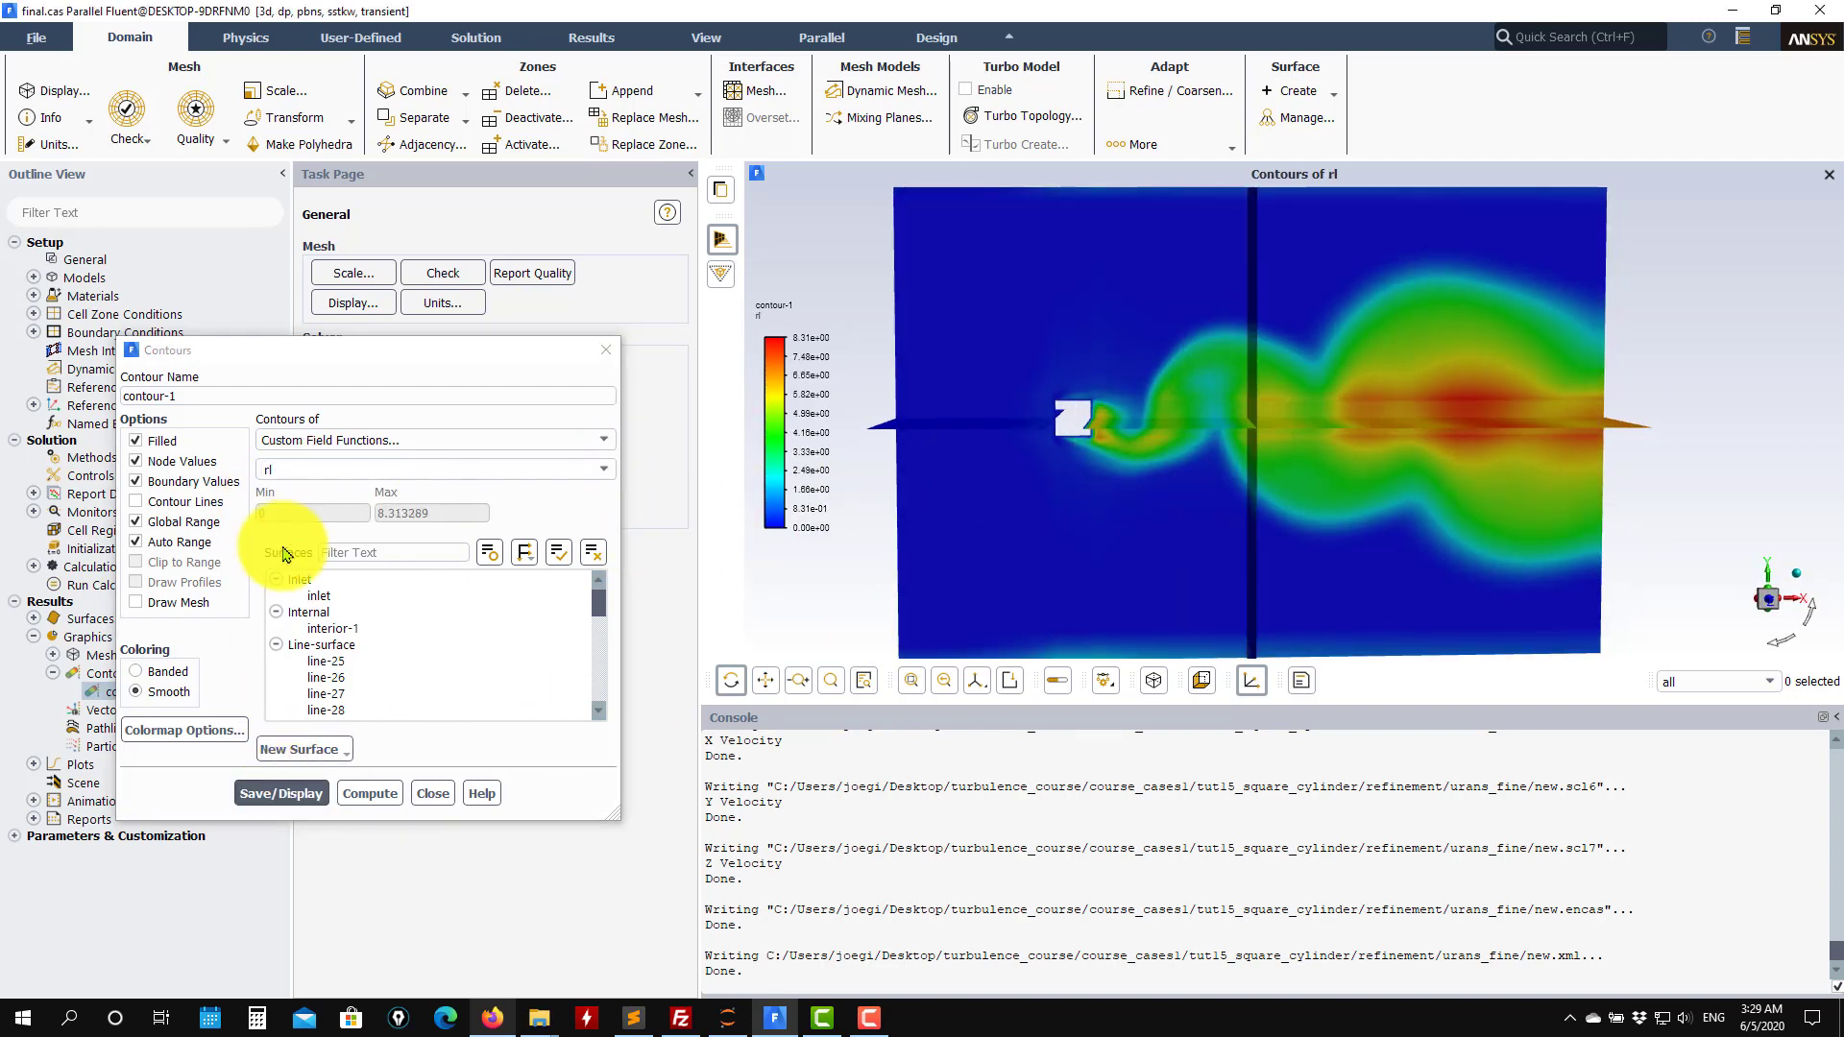
{"action": "left_click", "coordinate": [136, 542]}
{"action": "left_click_drag", "start_coordinate": [465, 517], "coordinate": [258, 512]}
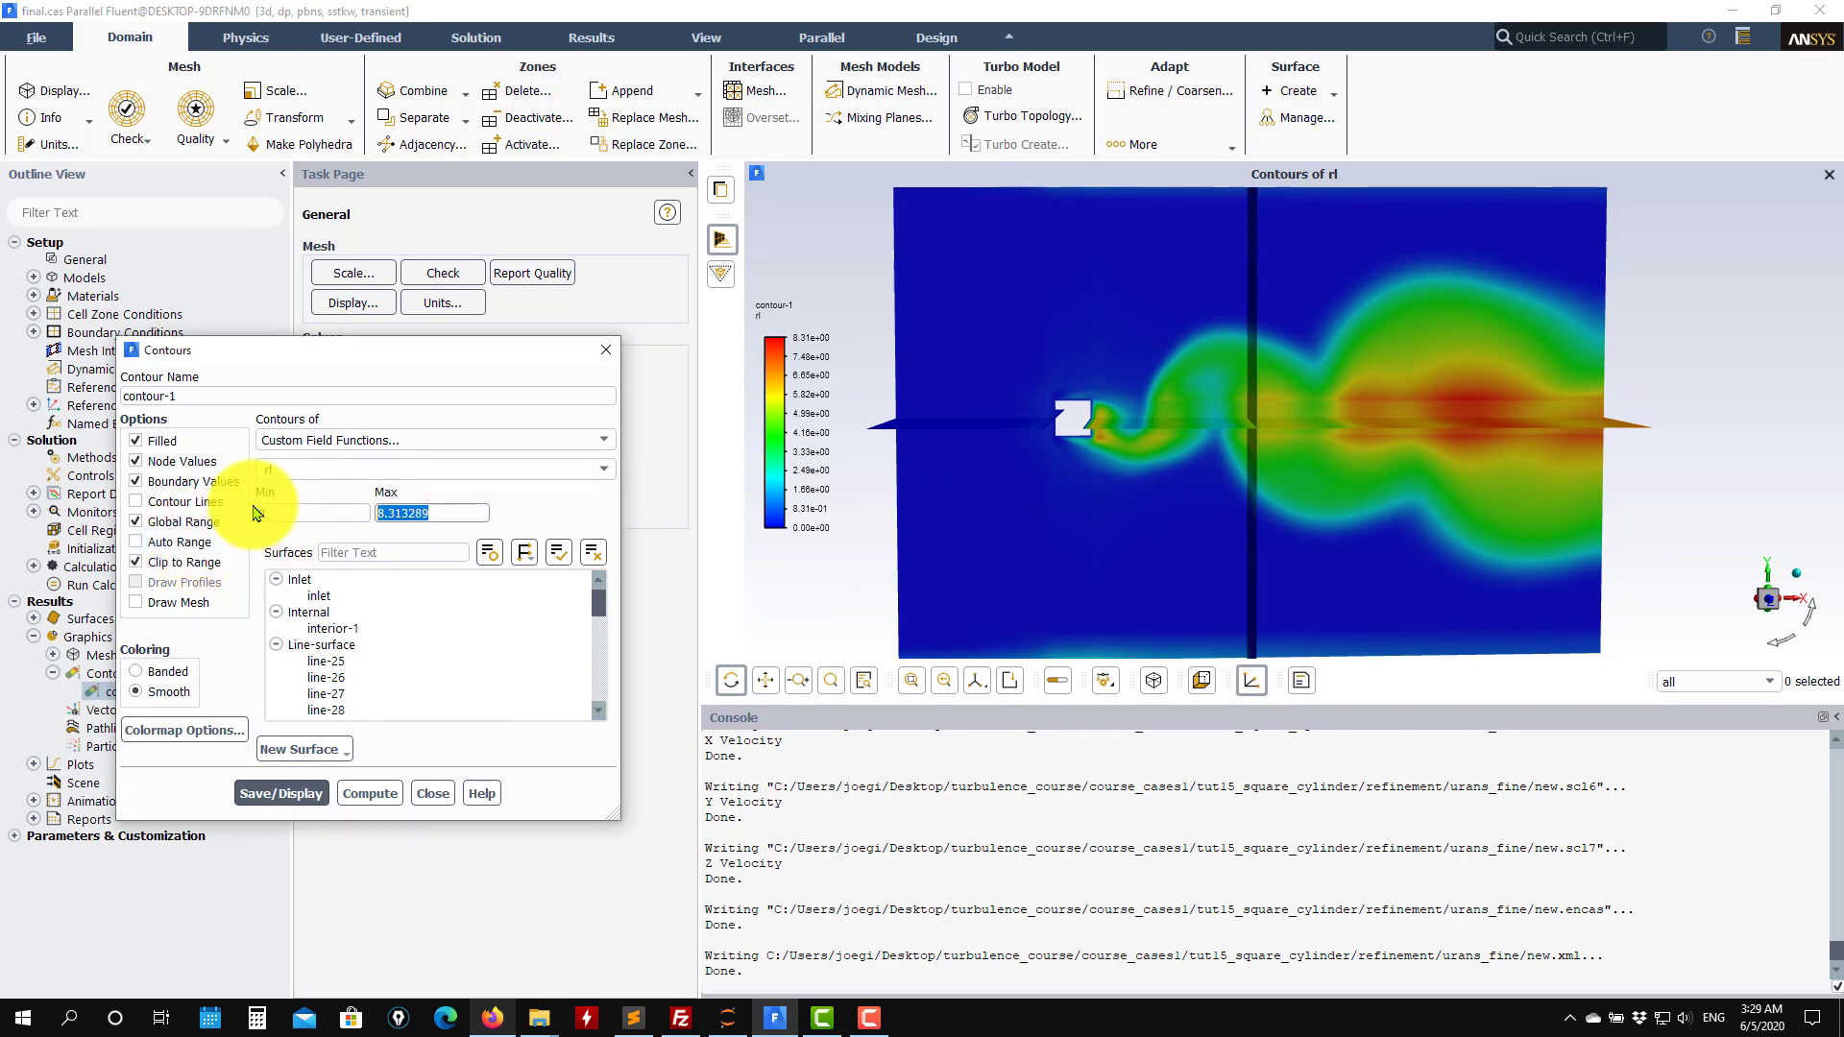
{"action": "type", "text": "5"}
{"action": "left_click", "coordinate": [288, 793]}
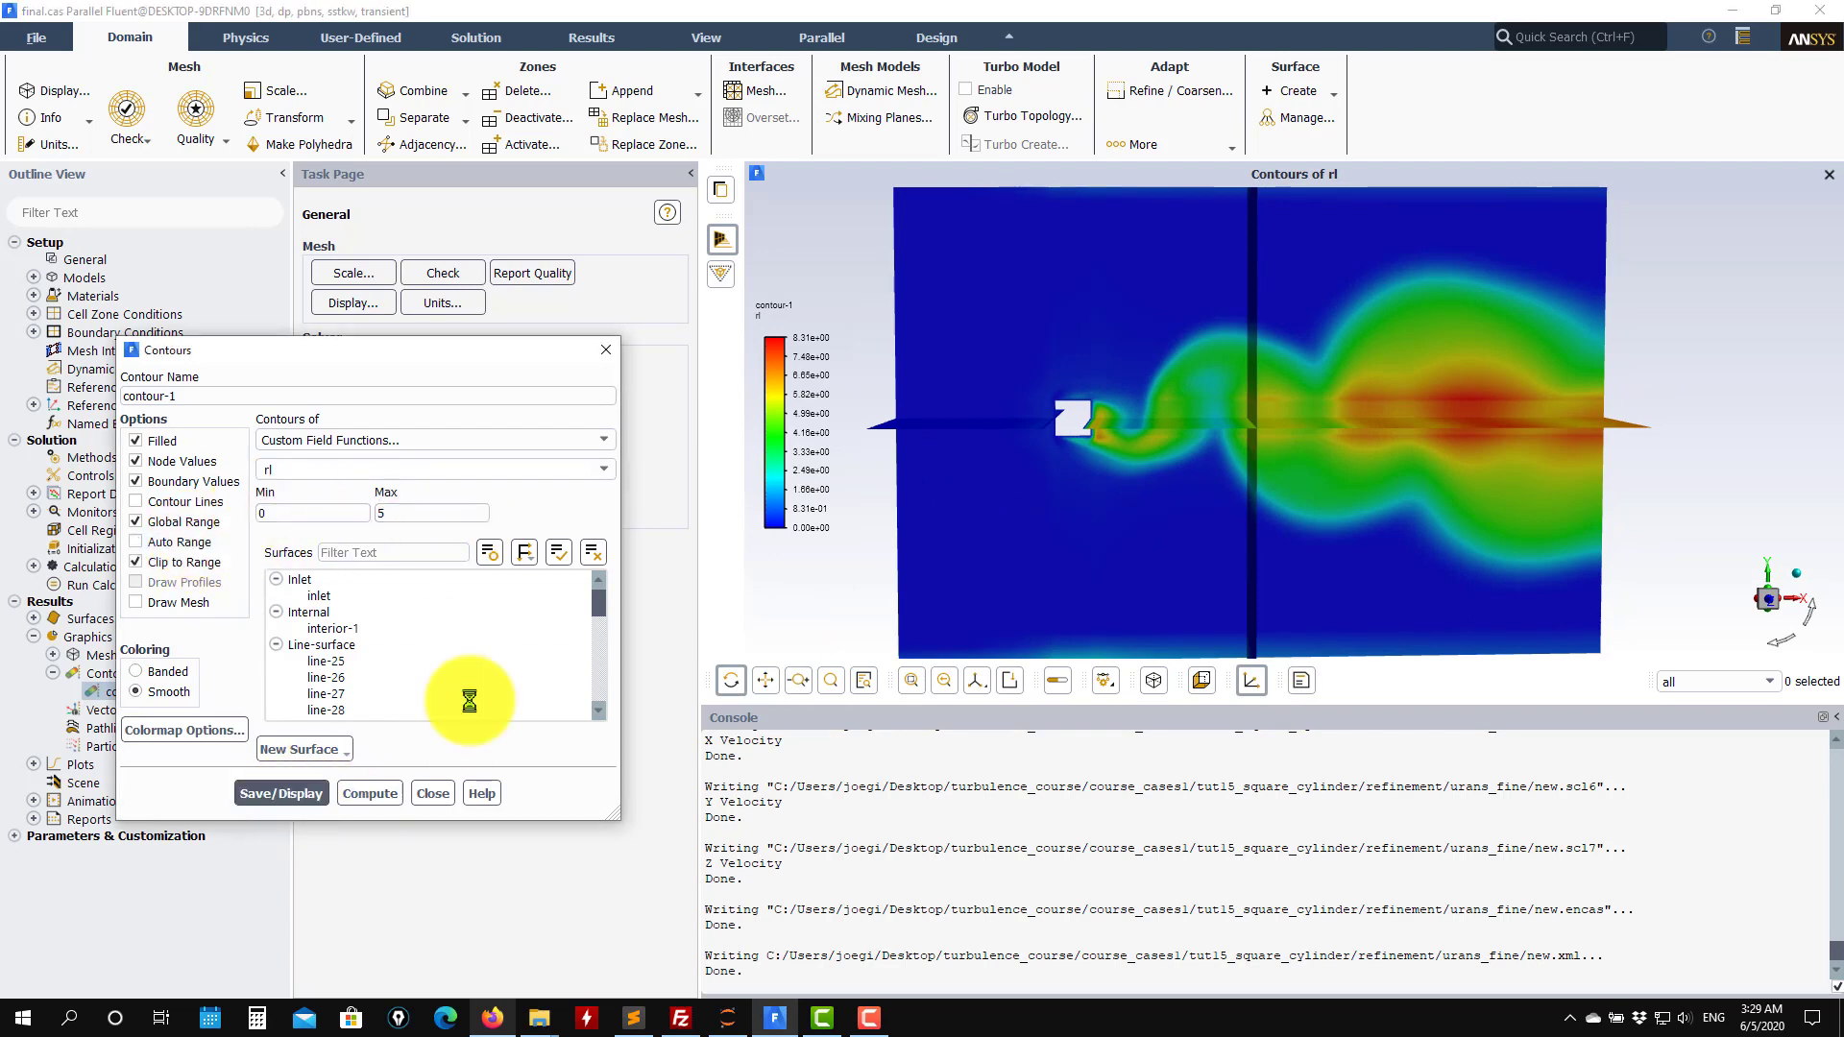
{"action": "left_click_drag", "start_coordinate": [1143, 453], "coordinate": [1186, 410]}
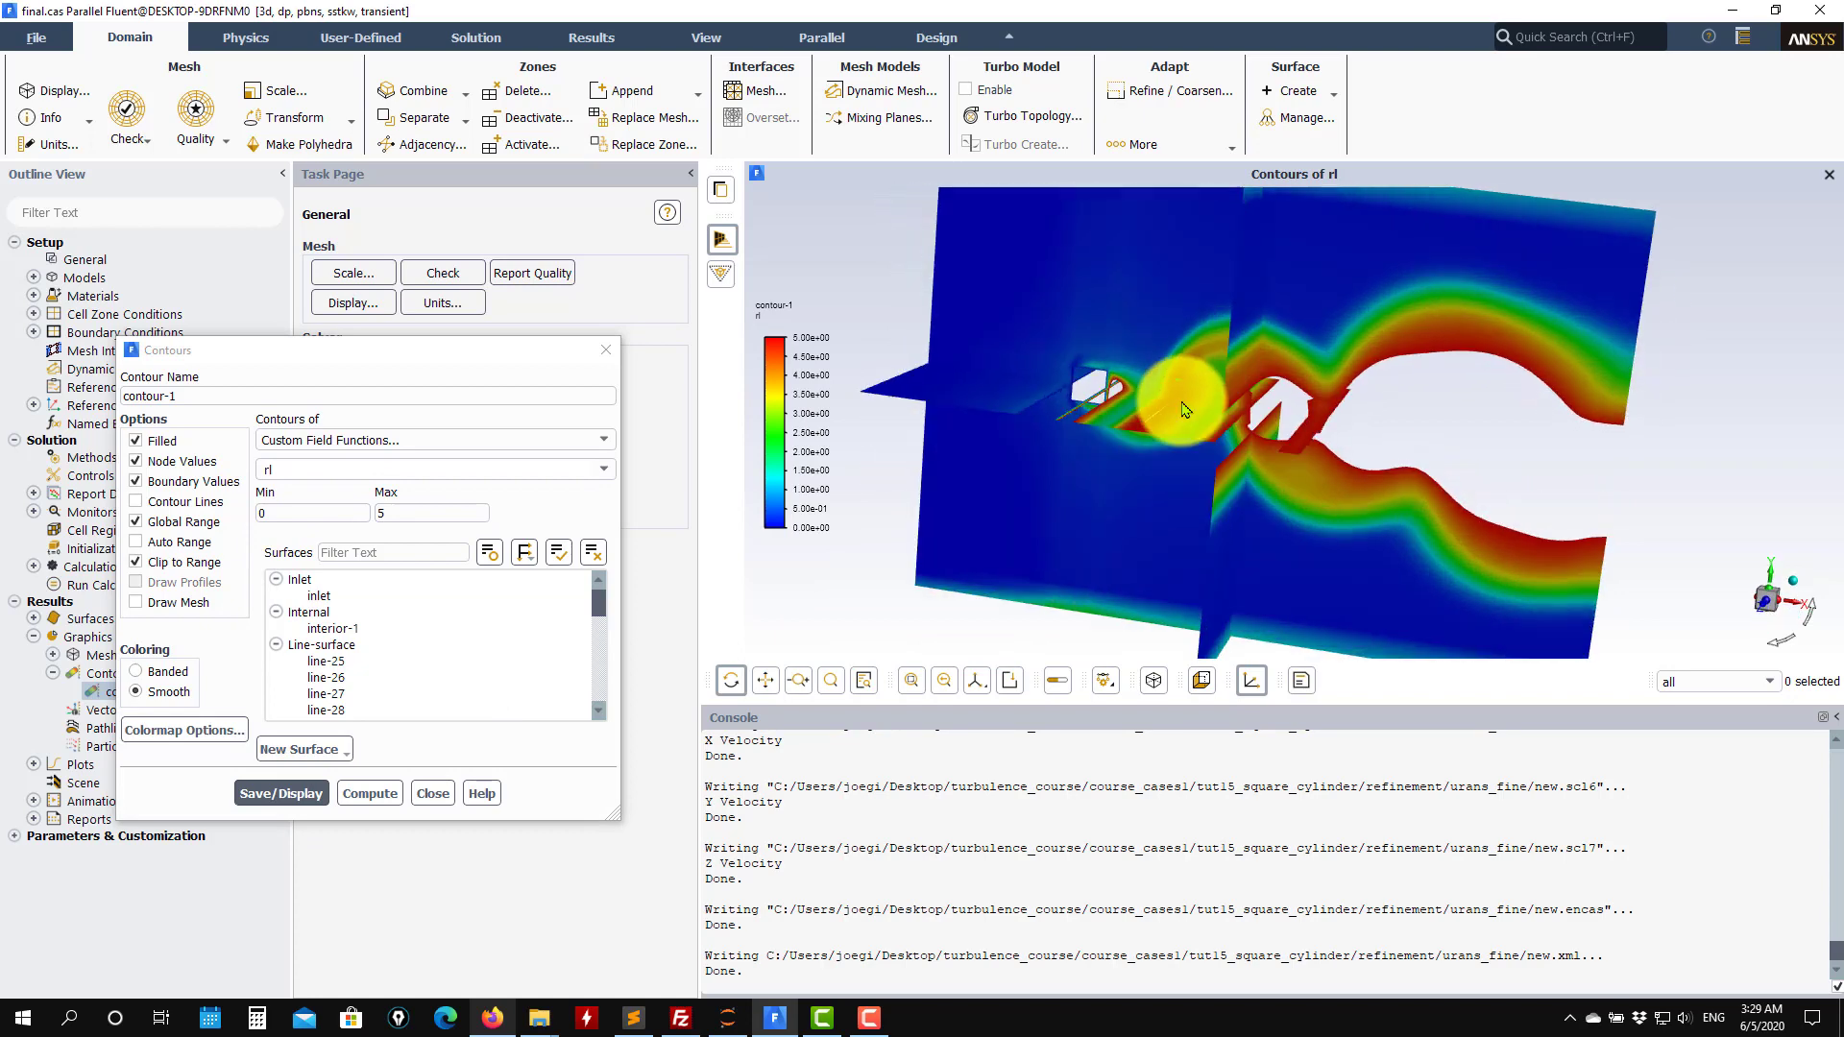
{"action": "left_click_drag", "start_coordinate": [1576, 398], "coordinate": [1136, 413]}
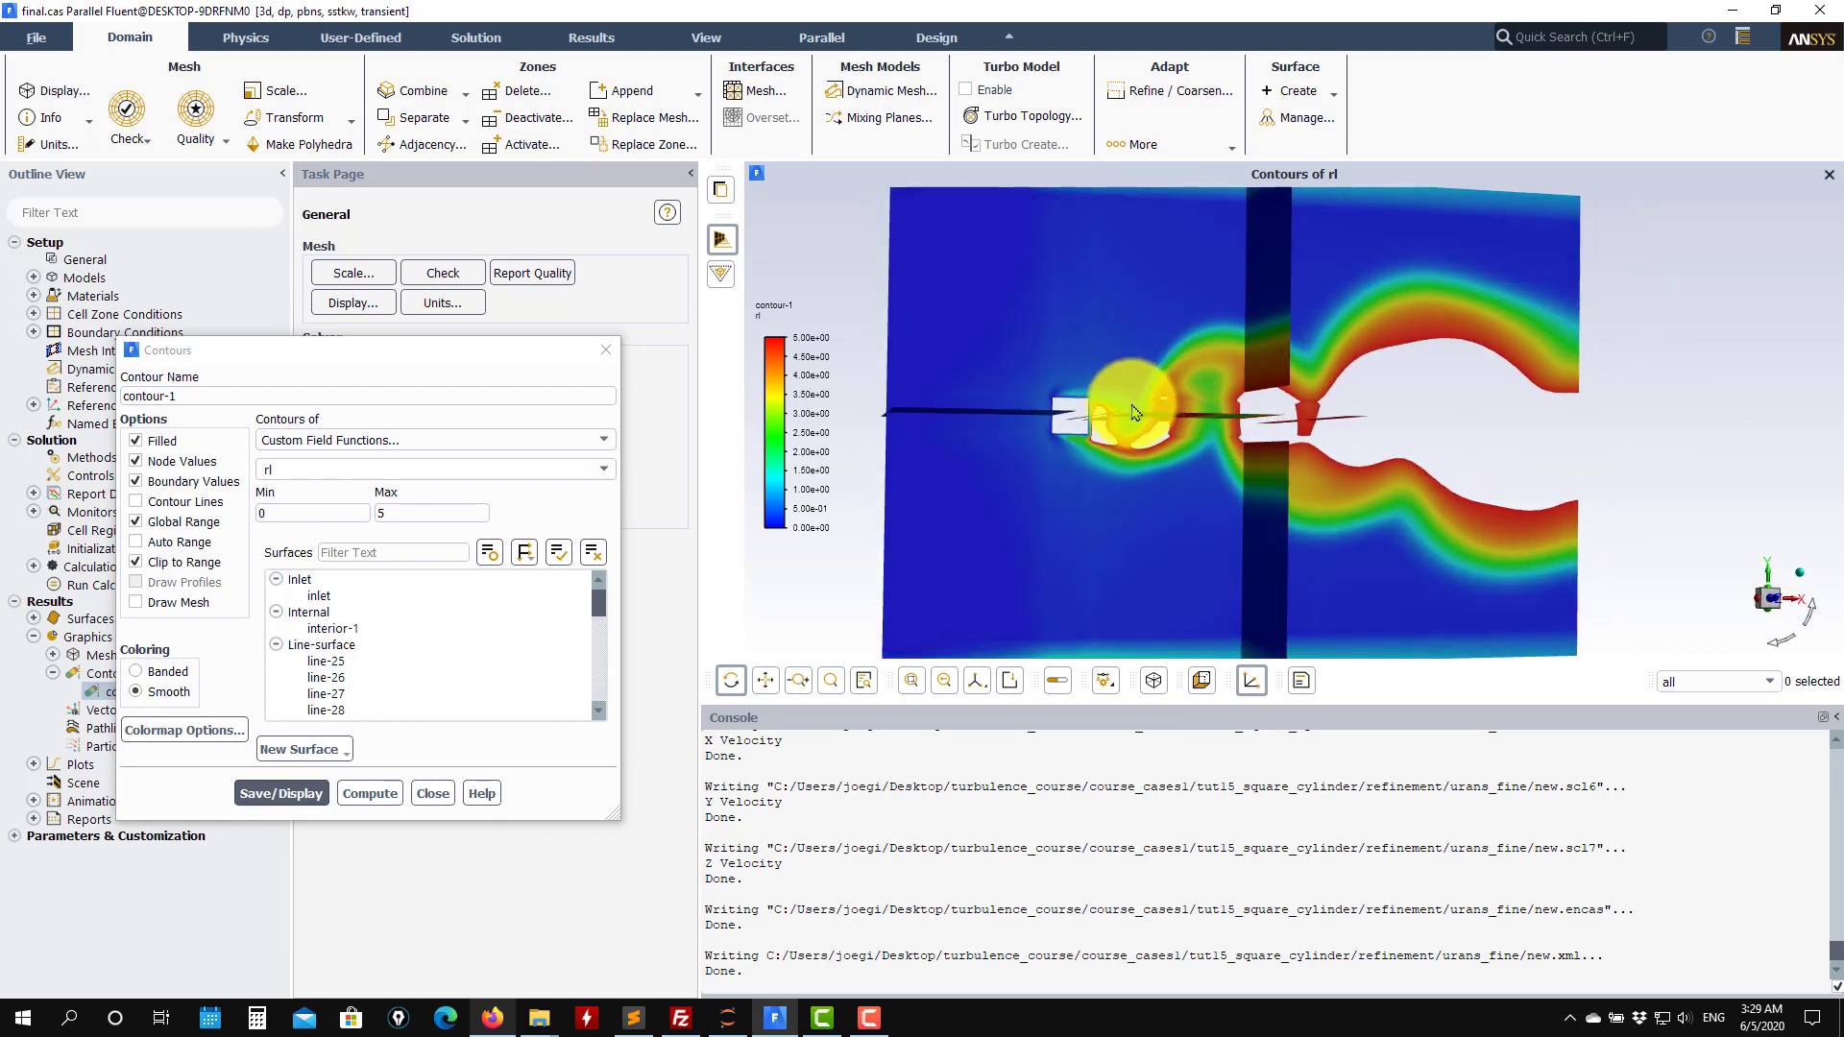
{"action": "scroll", "coordinate": [1015, 413], "scroll_direction": "up", "scroll_amount": 3}
{"action": "left_click", "coordinate": [433, 793]}
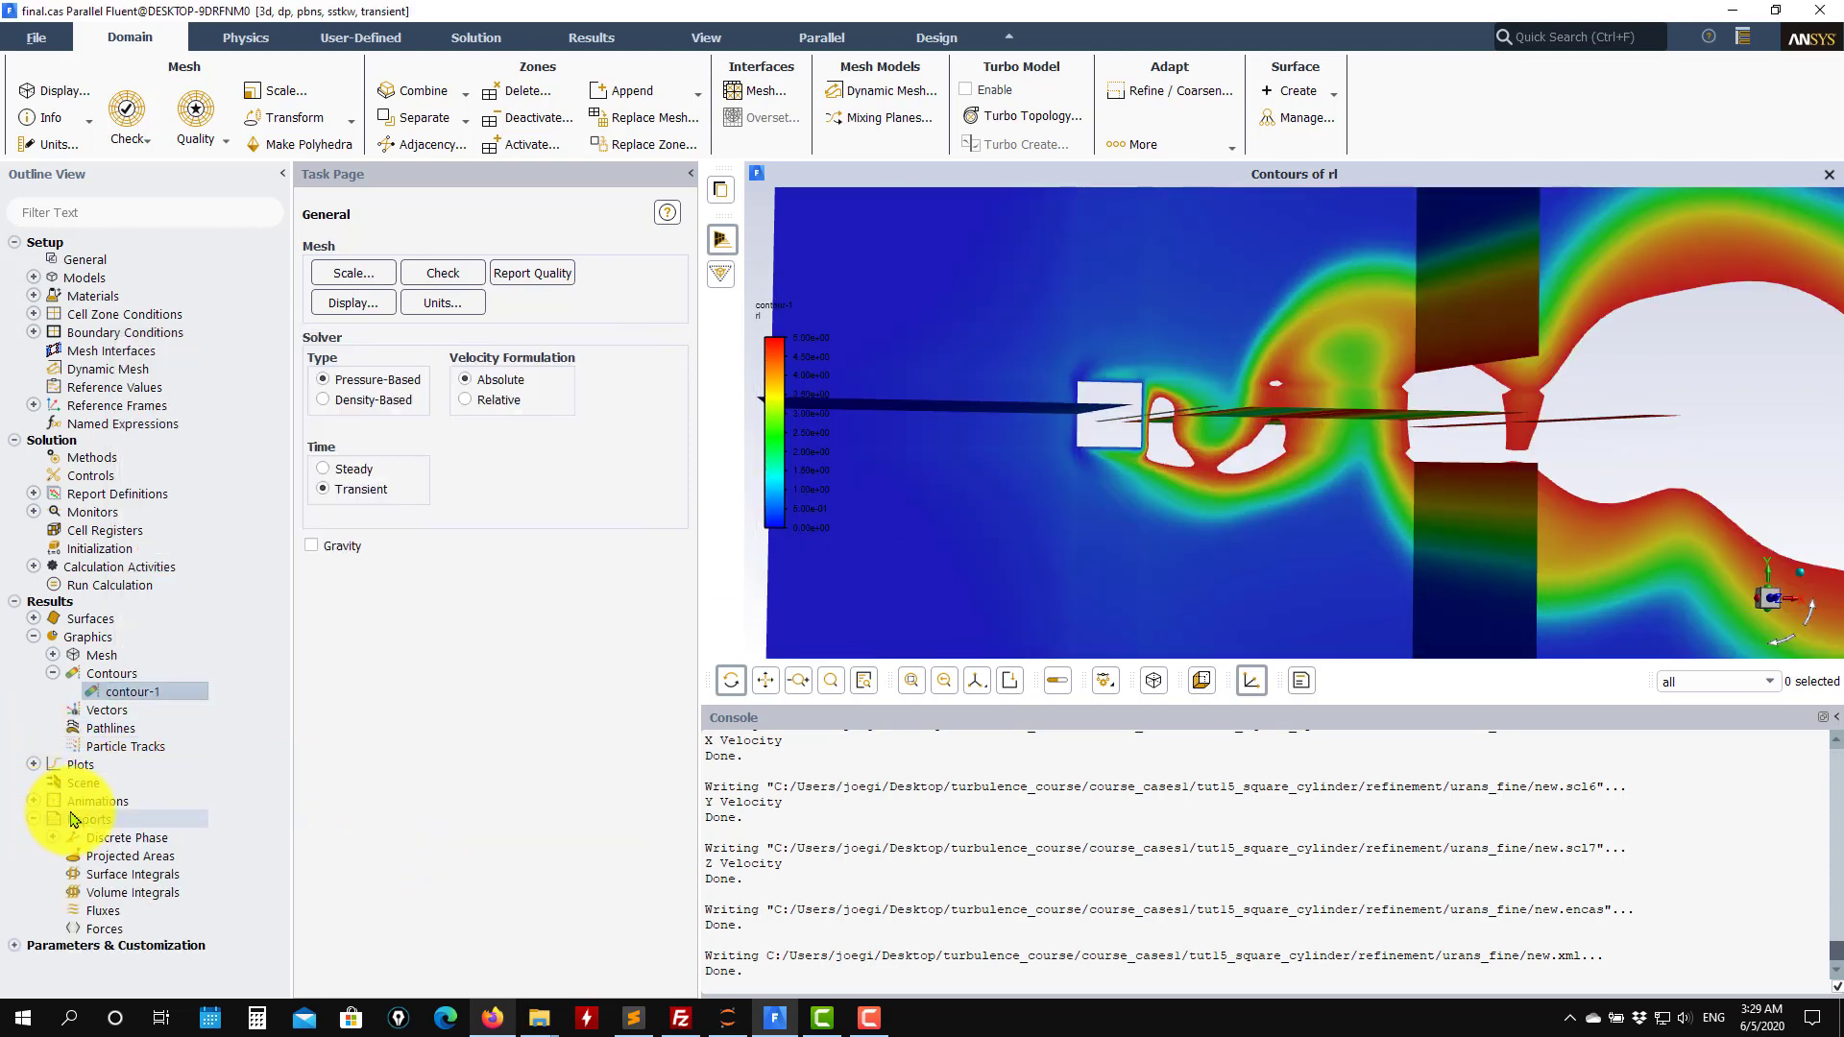
Compute the facet maximum of Wall Yplus on the square wall surface with a surface integral report.
{"action": "double_click", "coordinate": [150, 876]}
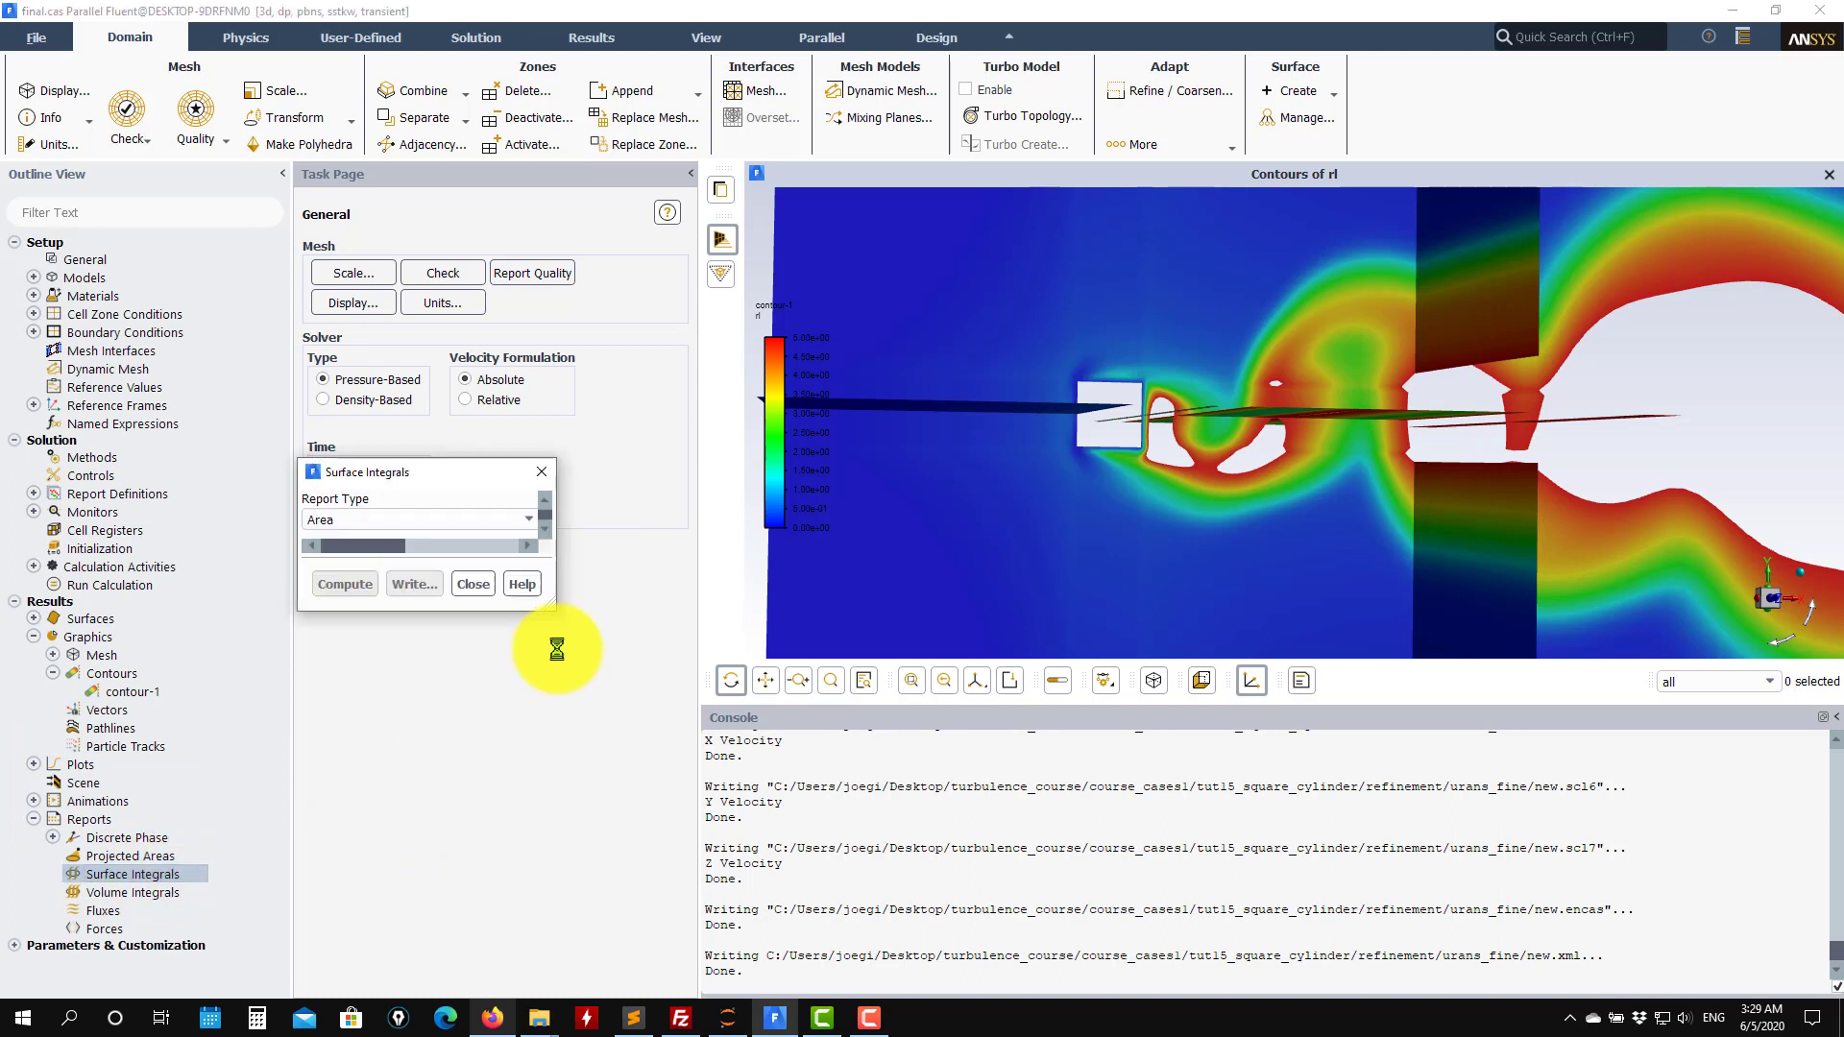
{"action": "left_click", "coordinate": [531, 520]}
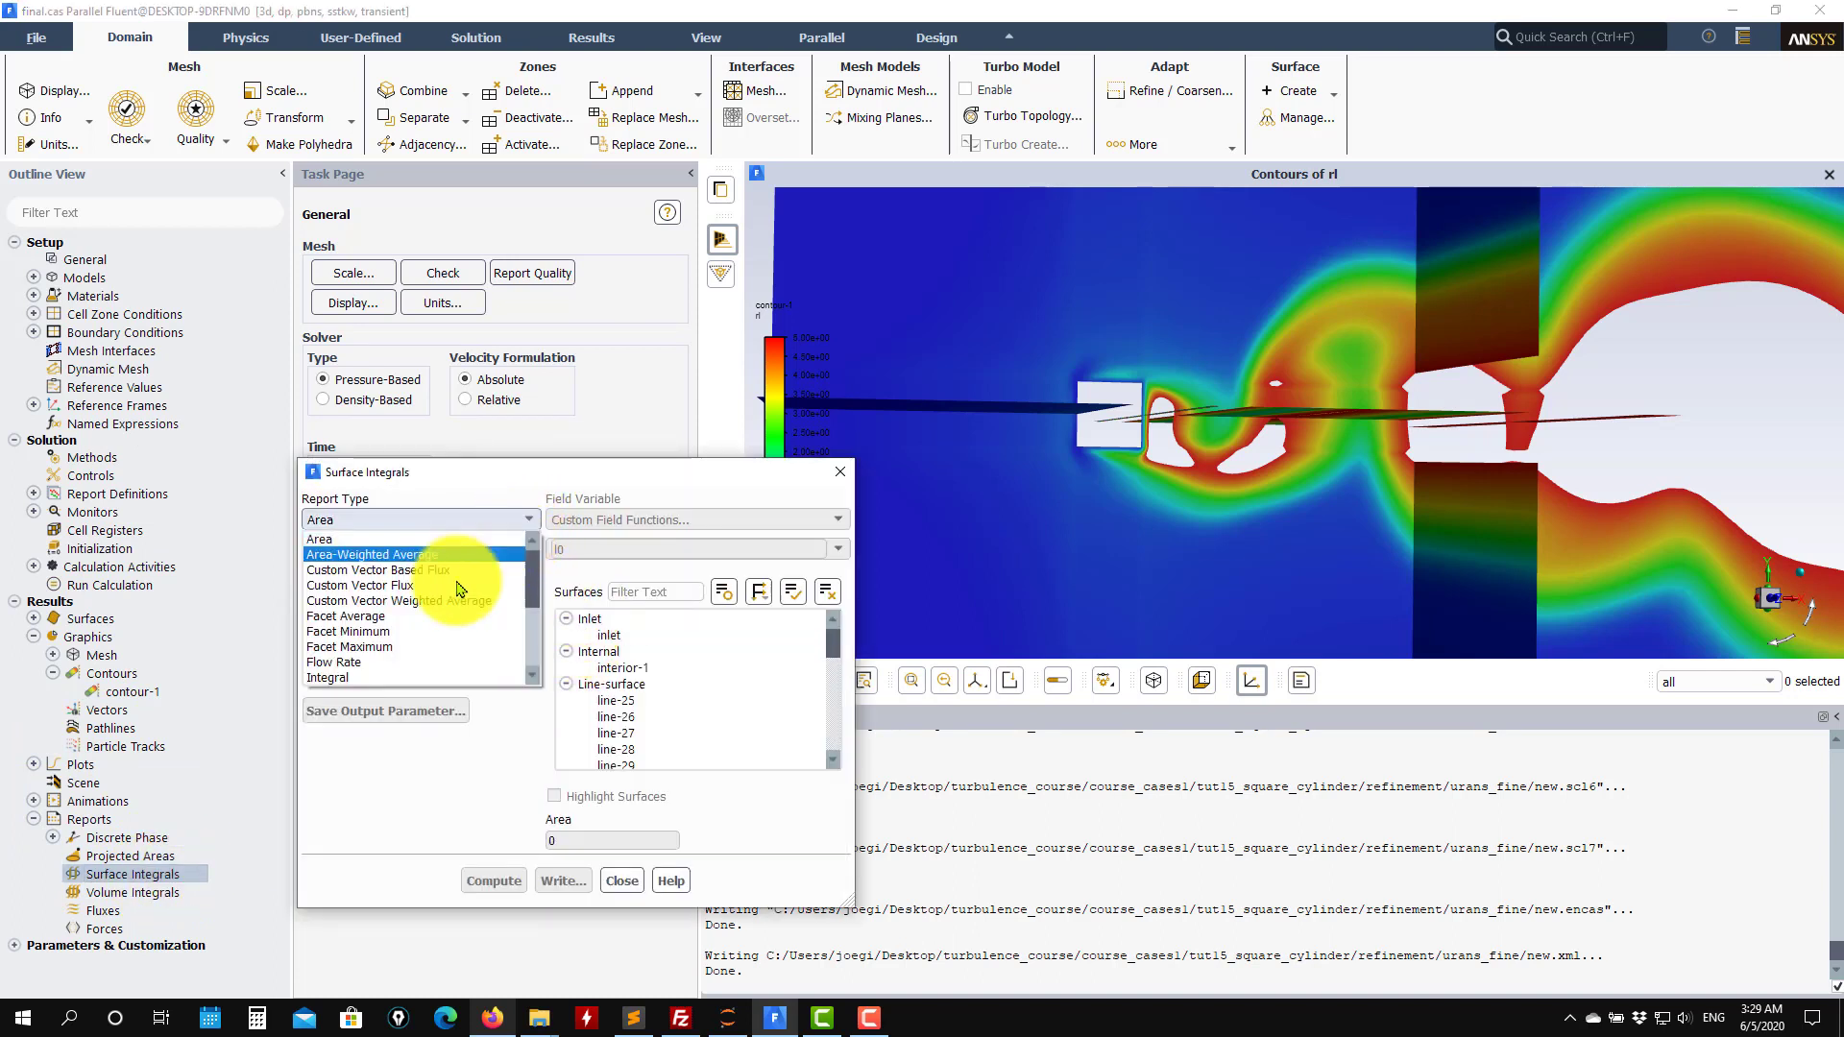
{"action": "left_click", "coordinate": [394, 646]}
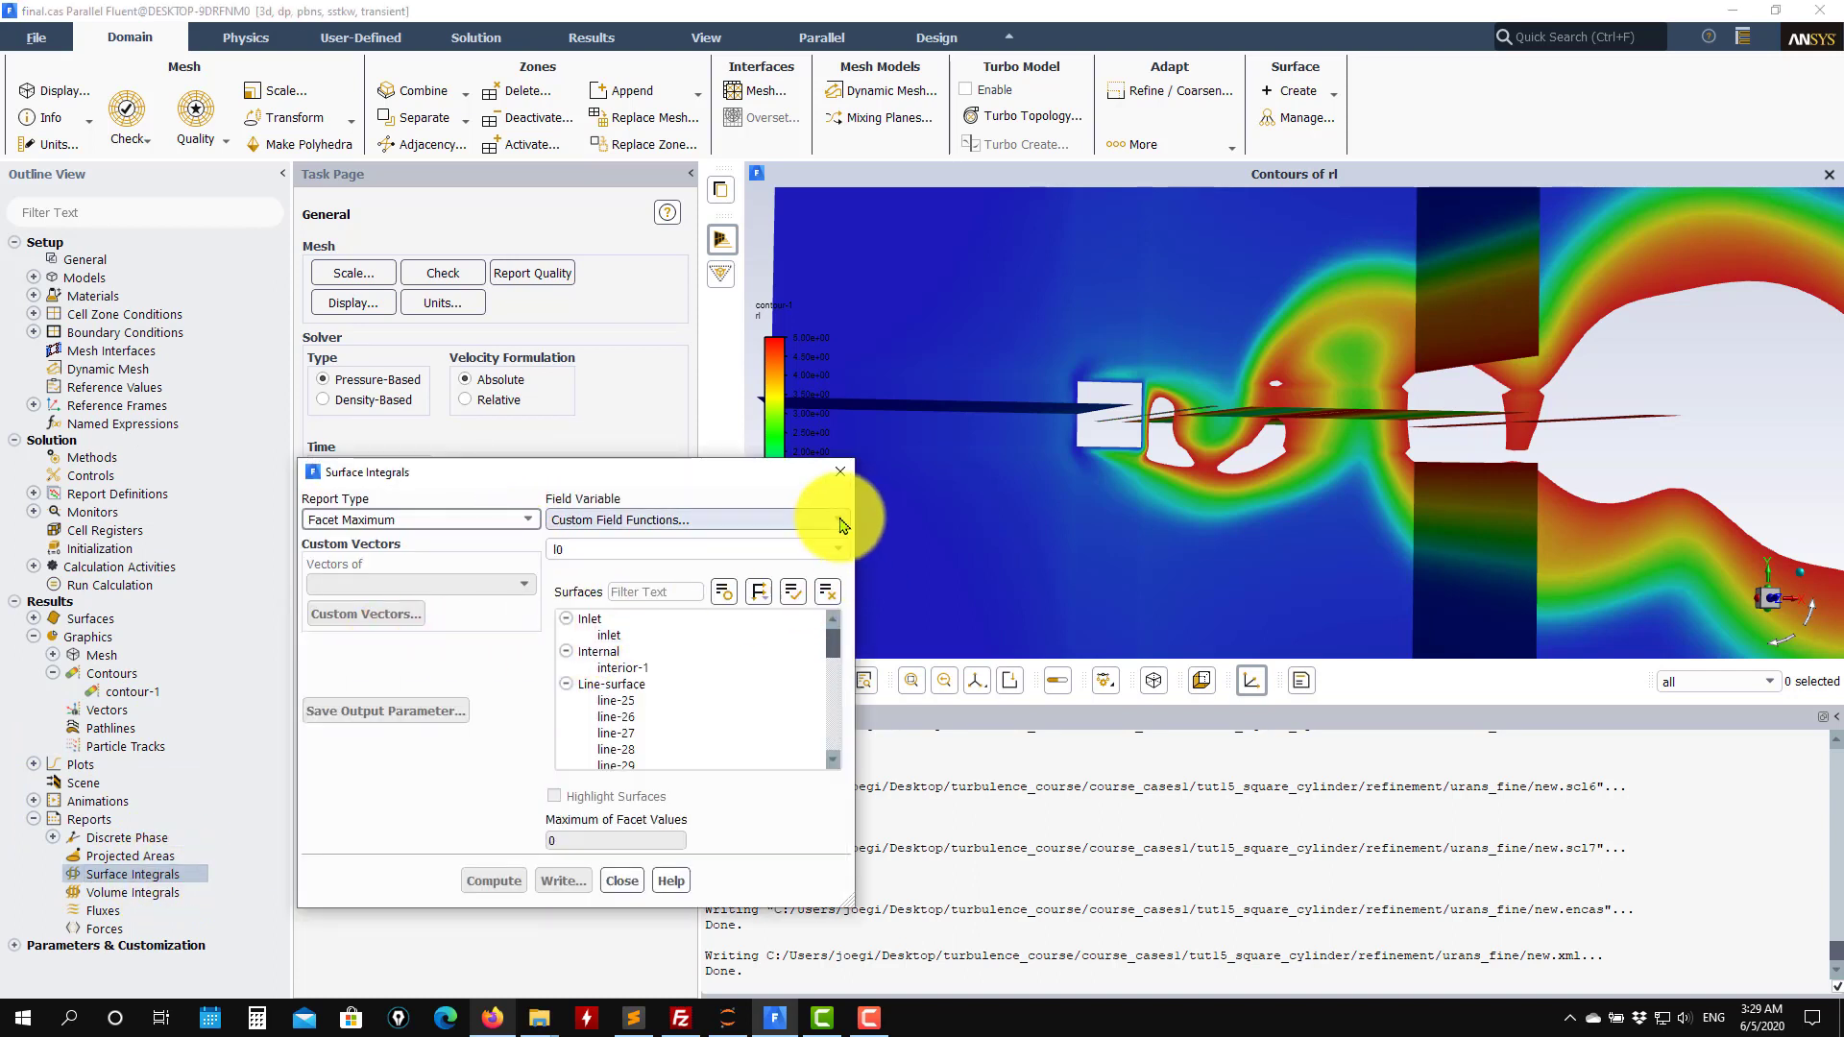
{"action": "left_click", "coordinate": [729, 520]}
{"action": "left_click", "coordinate": [724, 615]}
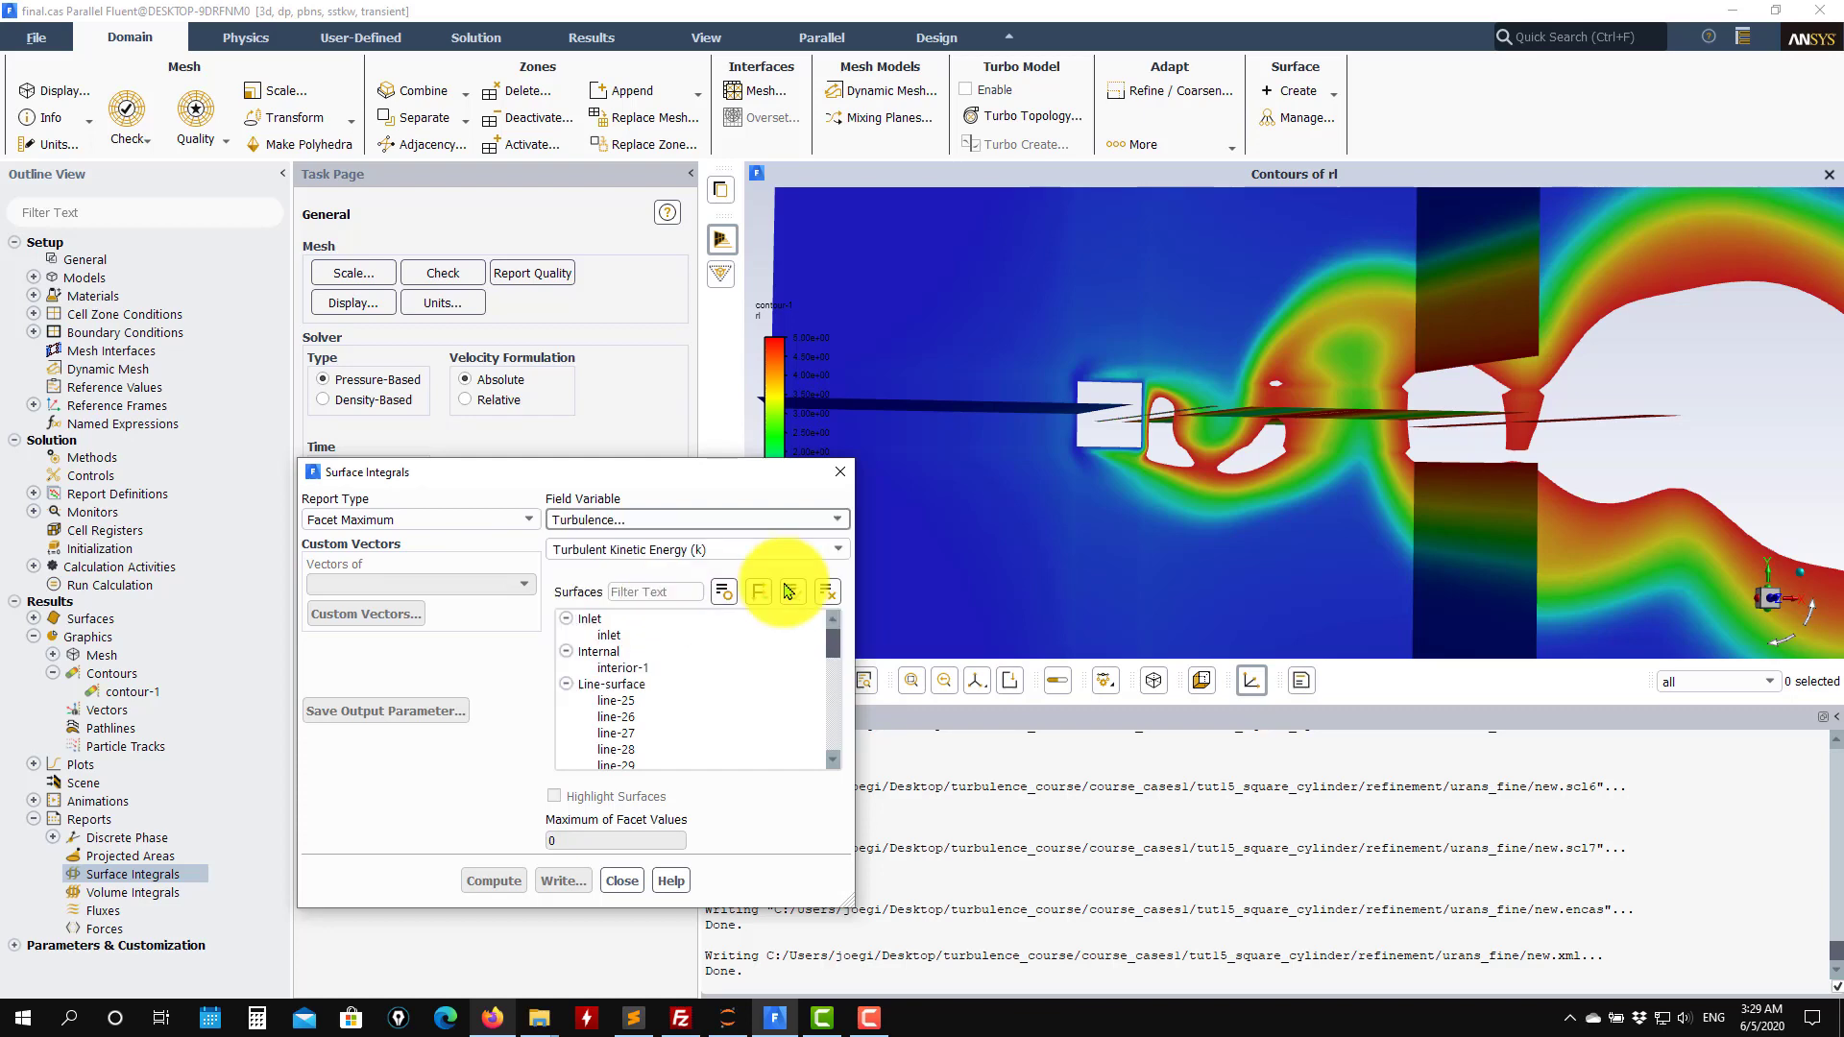
{"action": "left_click", "coordinate": [844, 553]}
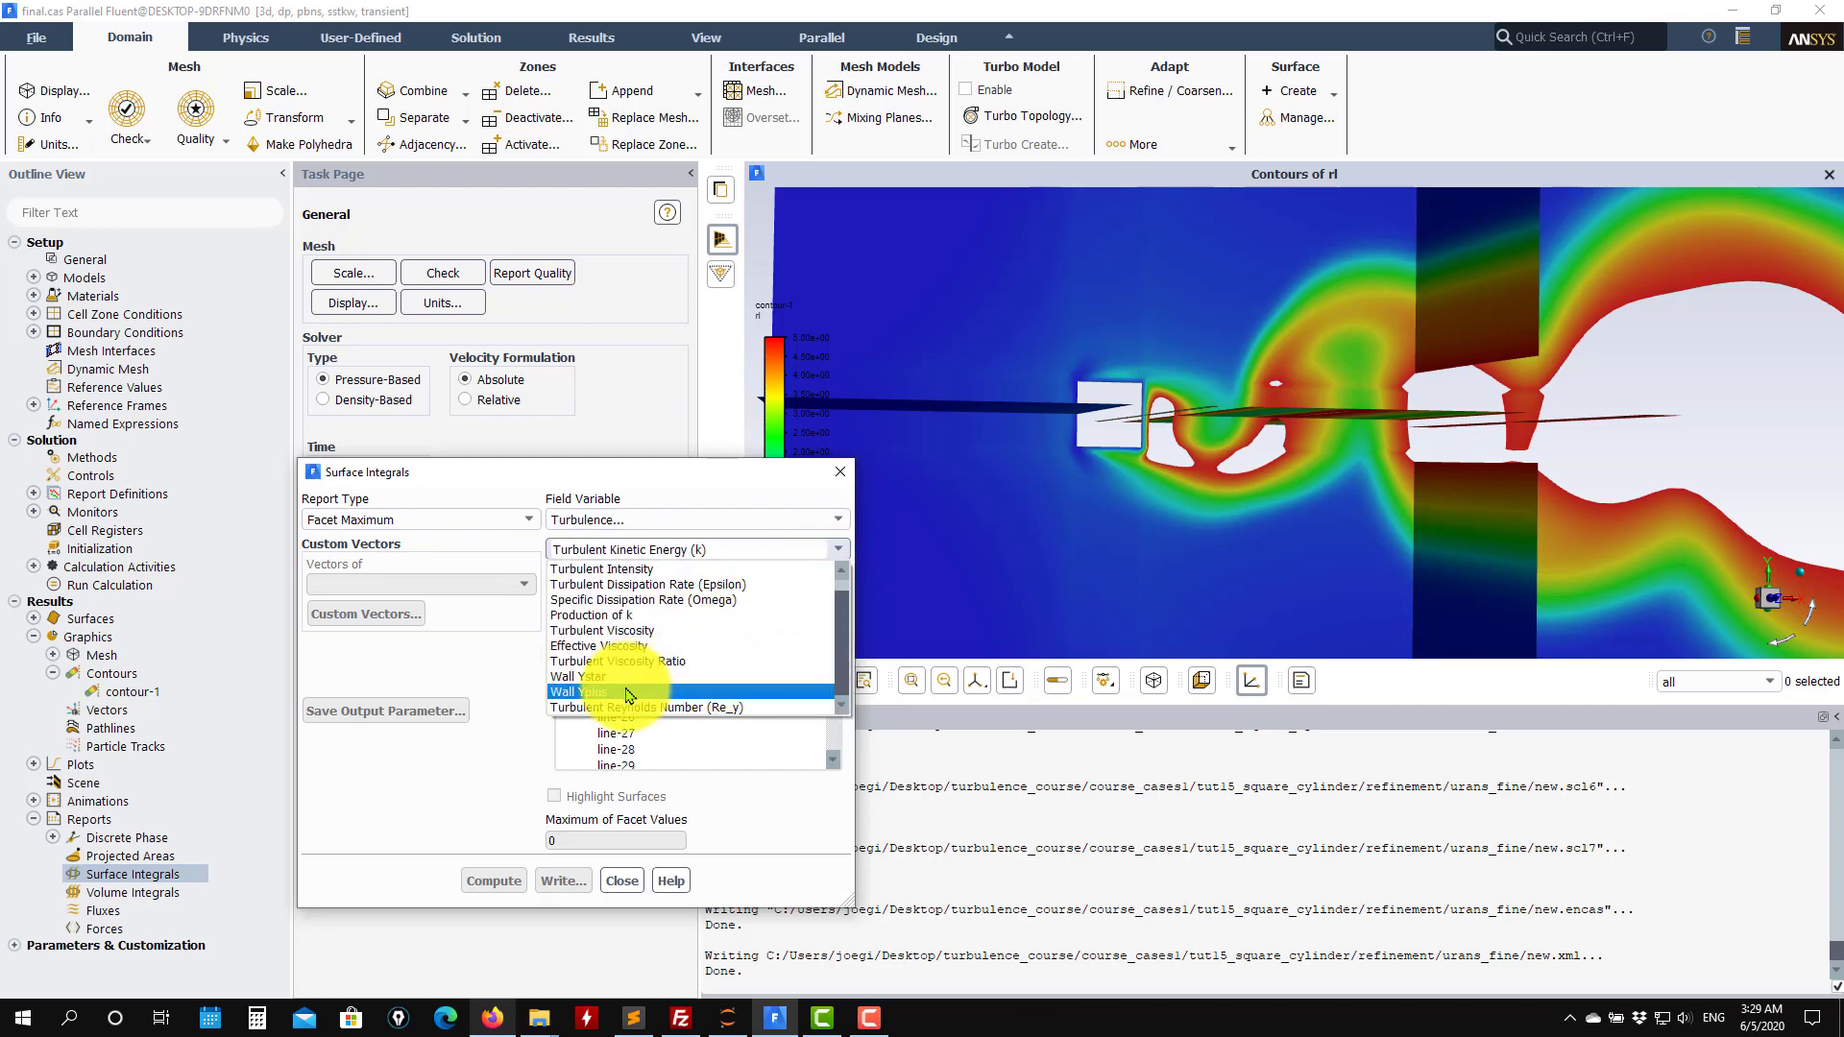
{"action": "left_click", "coordinate": [629, 693]}
{"action": "left_click", "coordinate": [659, 733]}
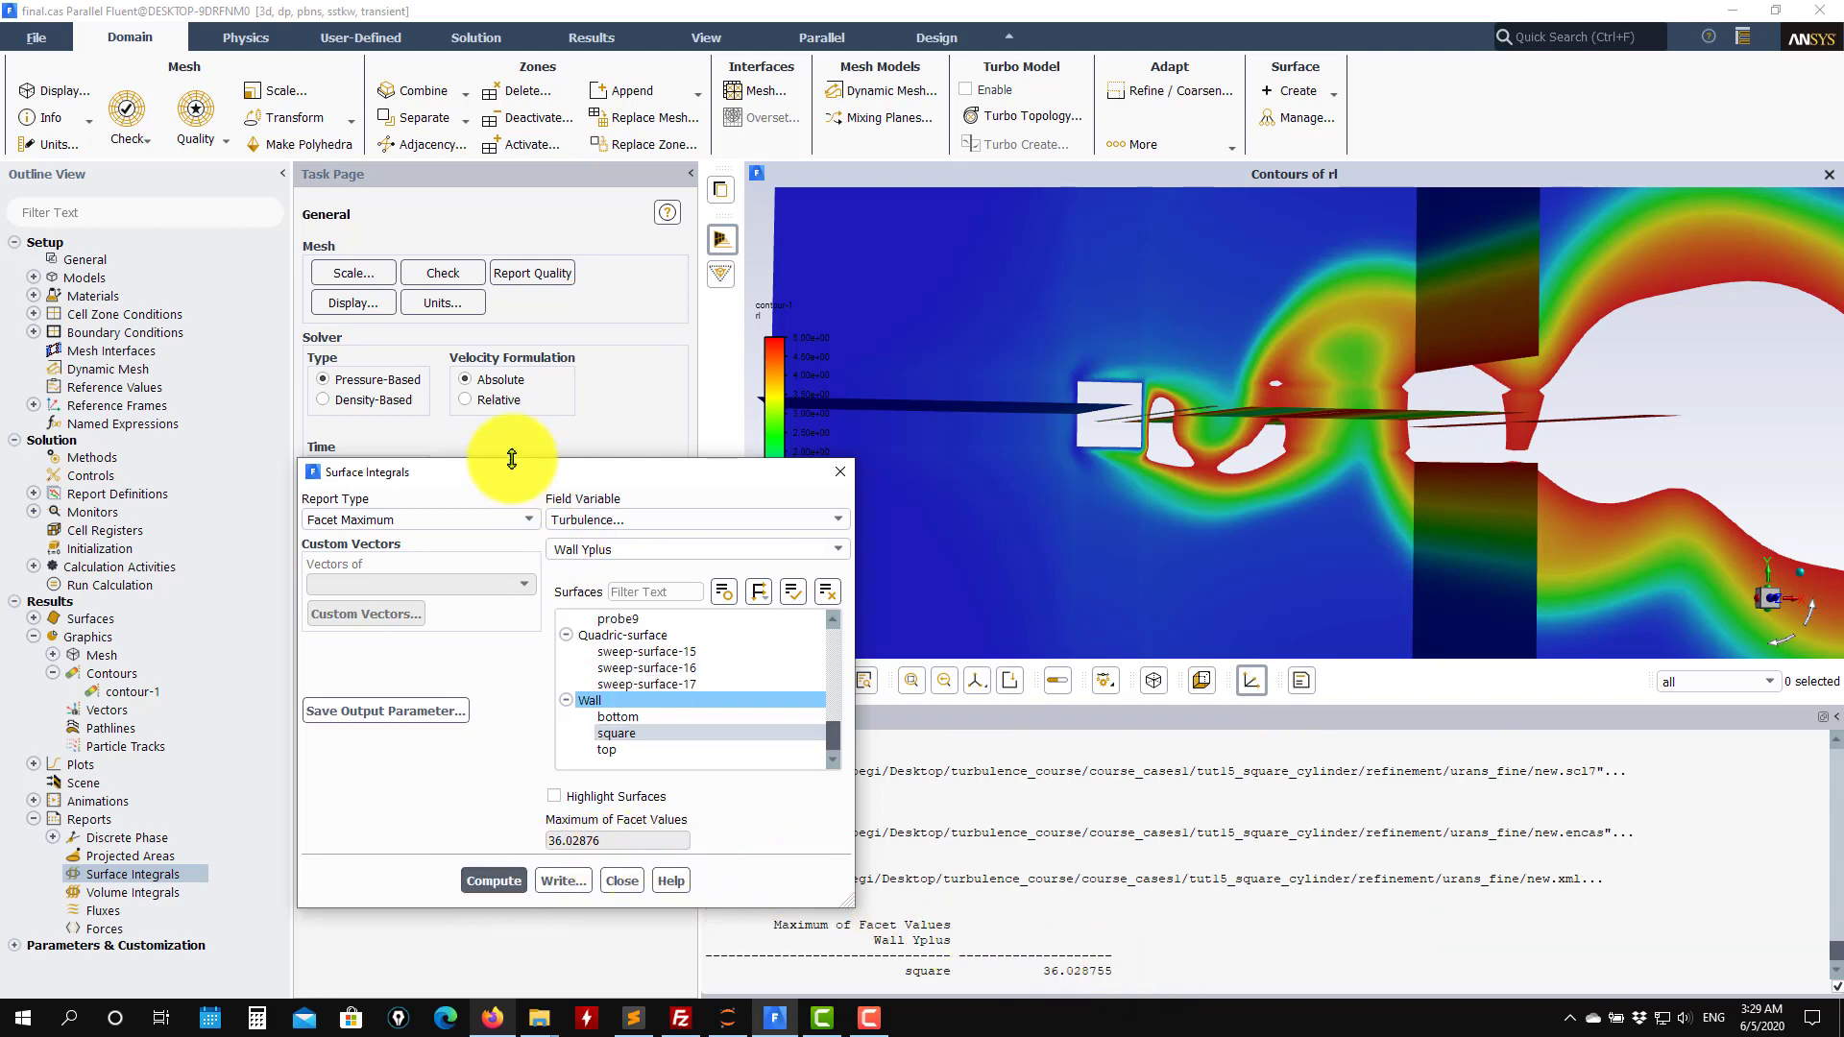
Compute the facet average of Wall Yplus on the square wall surface.
{"action": "left_click_drag", "start_coordinate": [483, 478], "coordinate": [343, 282]}
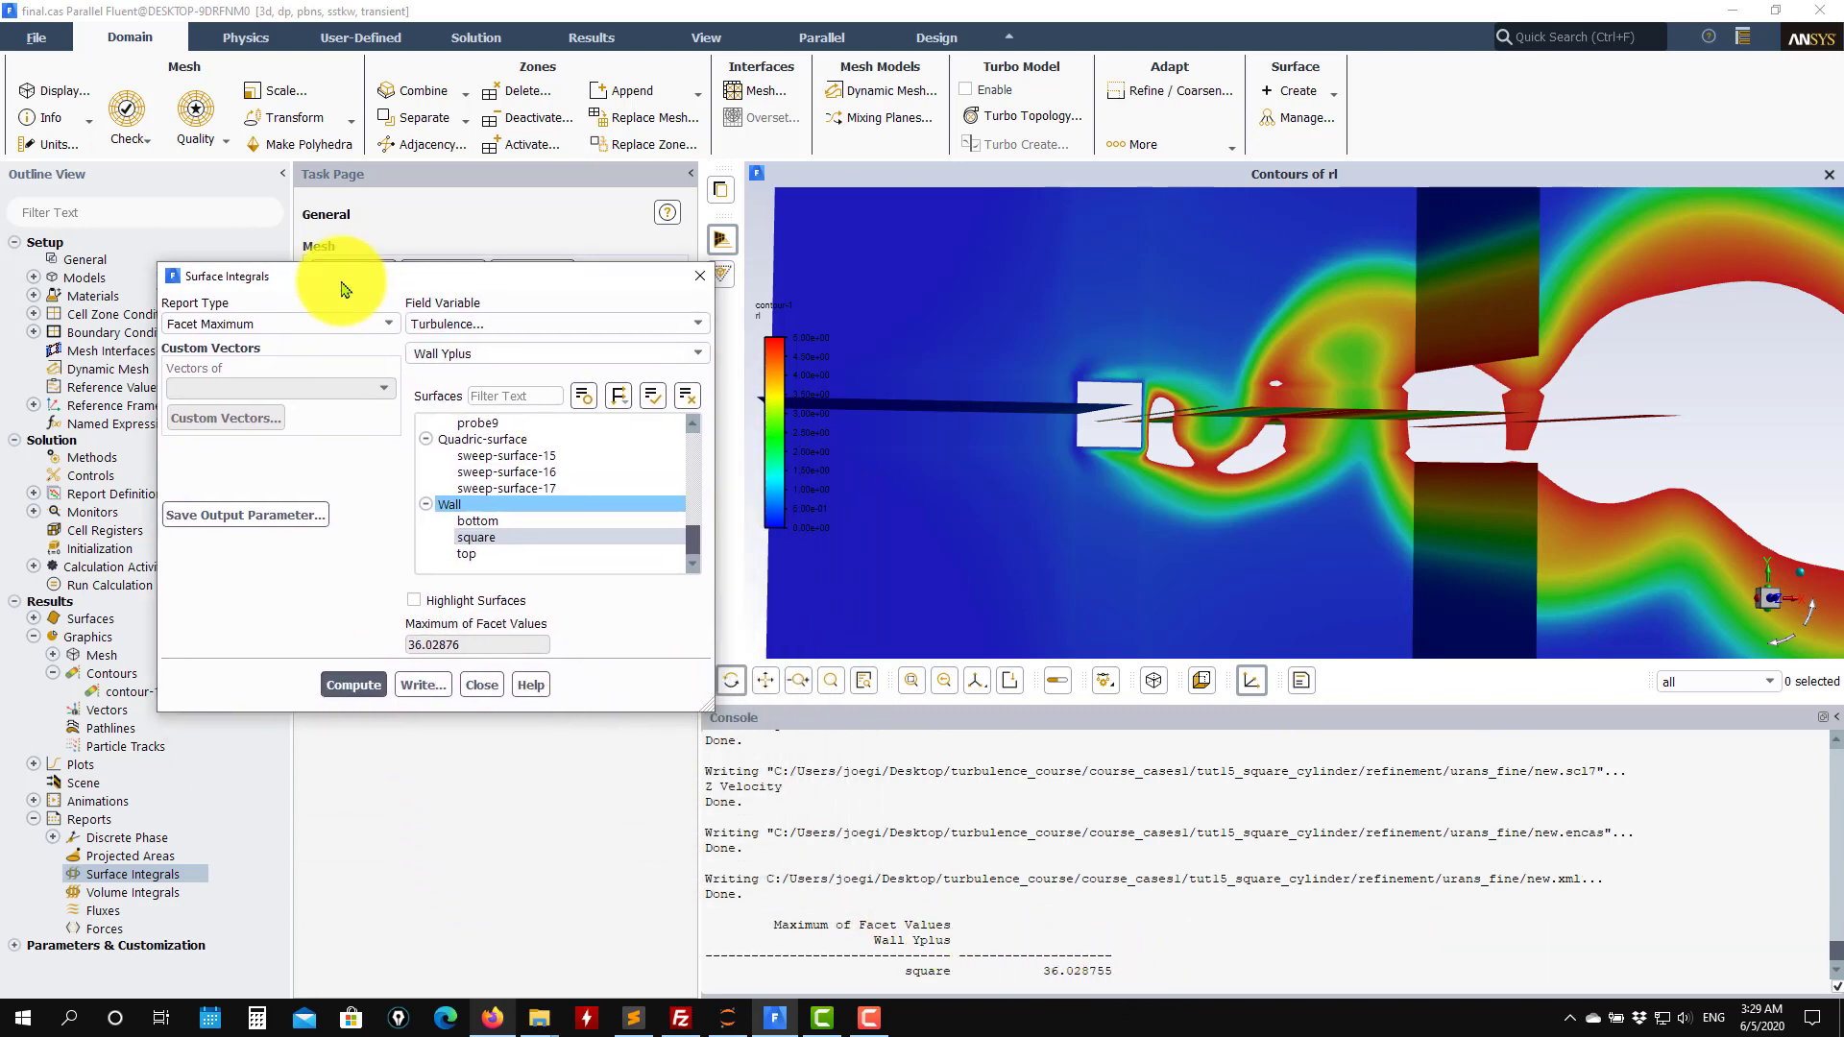
{"action": "left_click", "coordinate": [389, 322]}
{"action": "left_click", "coordinate": [302, 408]}
{"action": "left_click", "coordinate": [353, 685]}
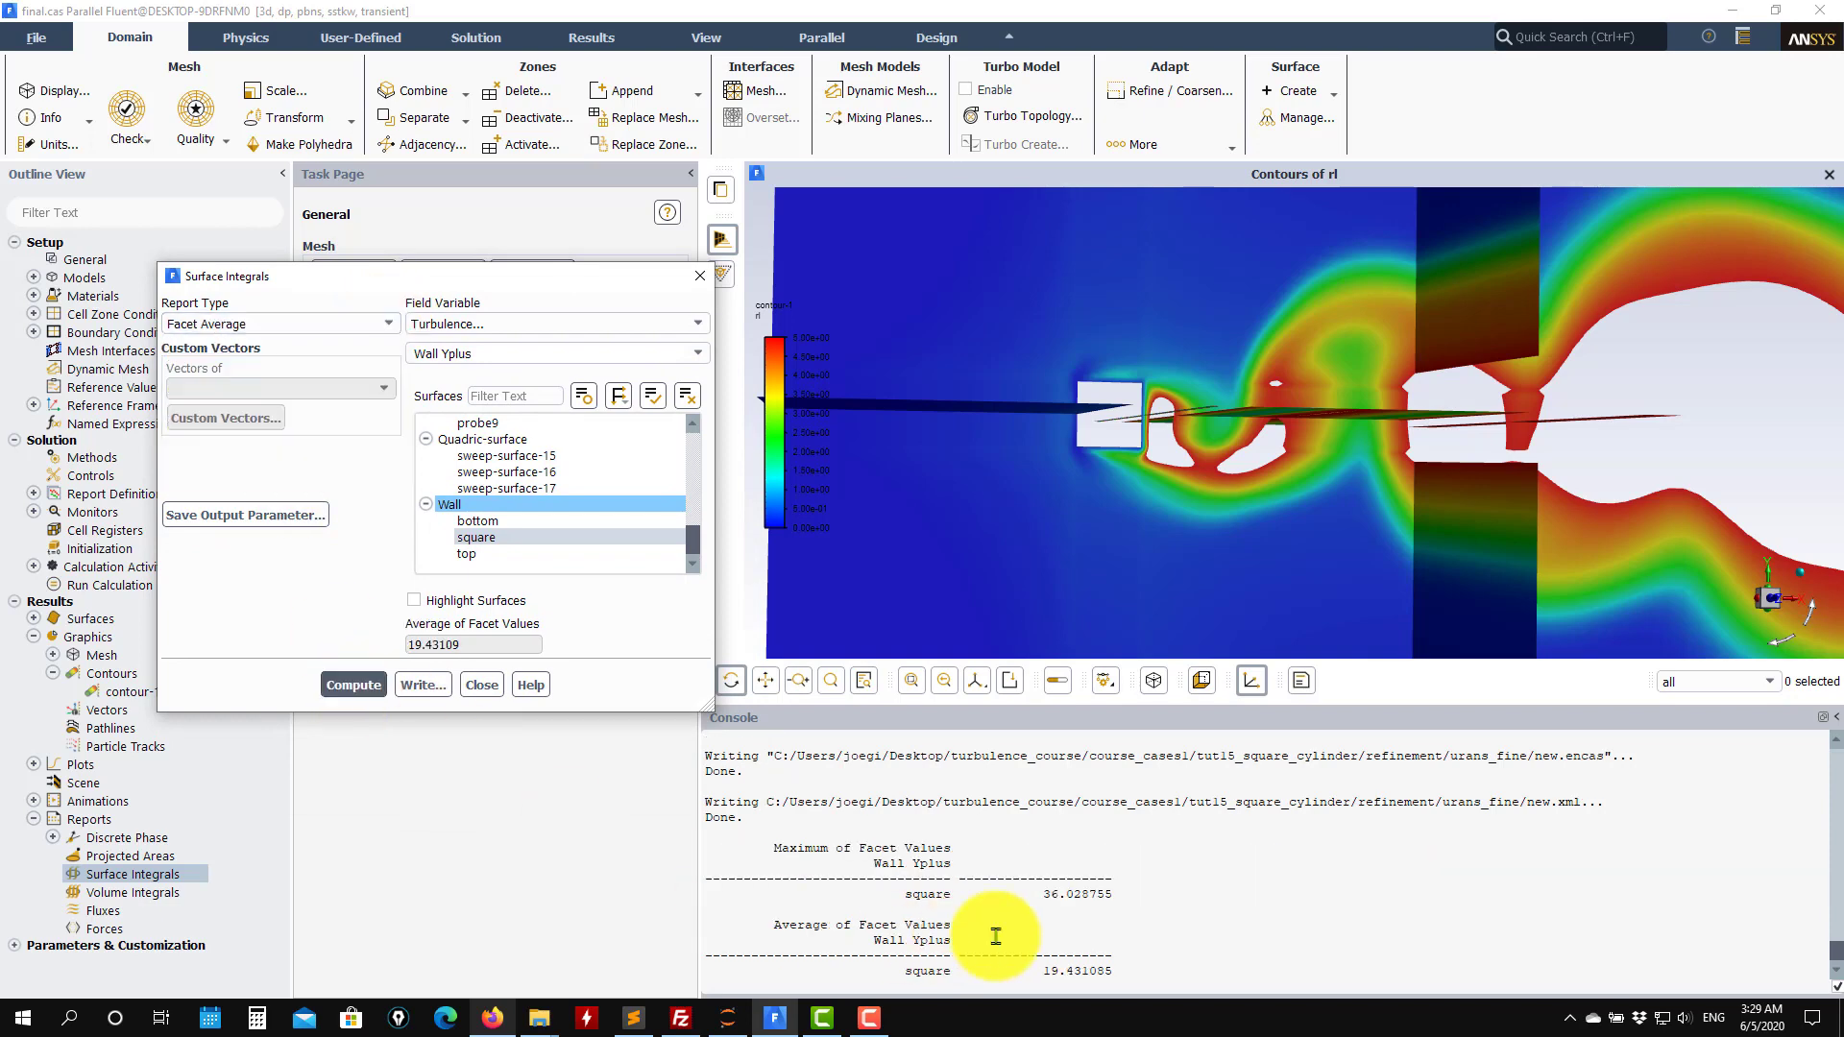
Highlight the average Wall Yplus result in the console and close the Surface Integrals dialog.
{"action": "left_click_drag", "start_coordinate": [1124, 971], "coordinate": [1033, 970]}
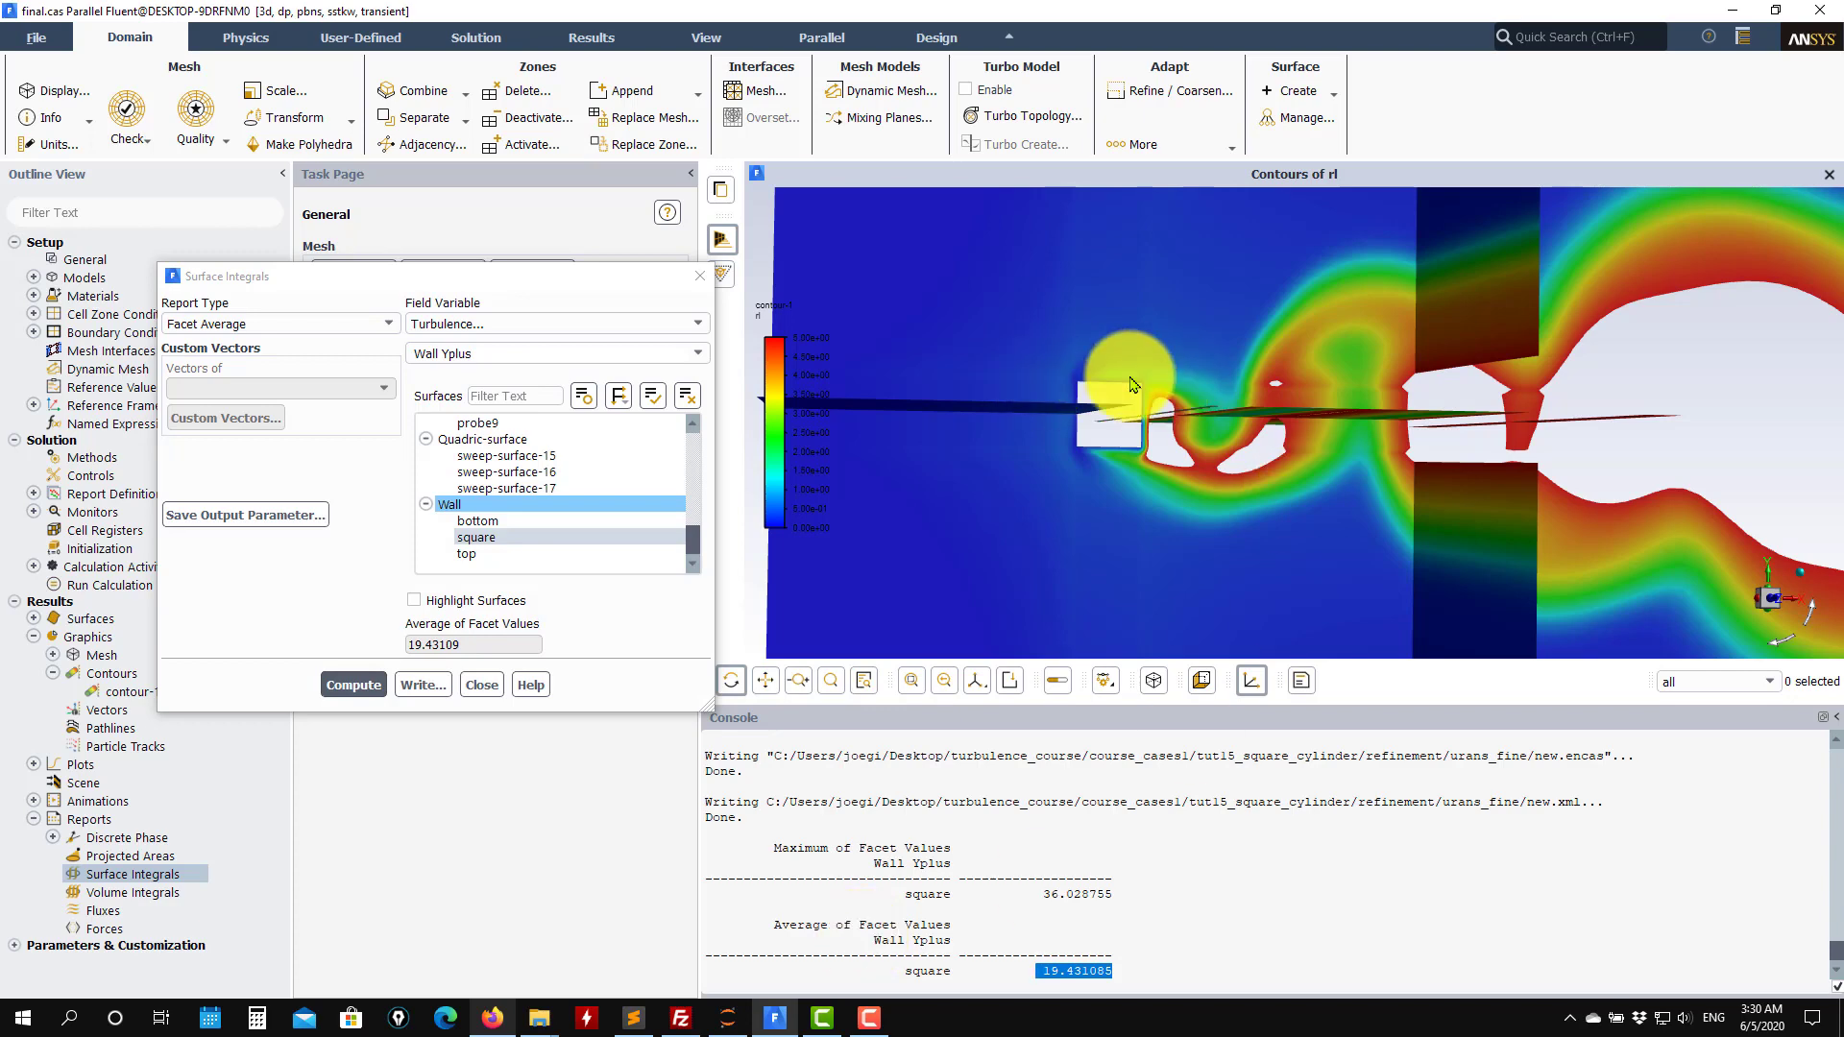
{"action": "left_click_drag", "start_coordinate": [1115, 392], "coordinate": [999, 428]}
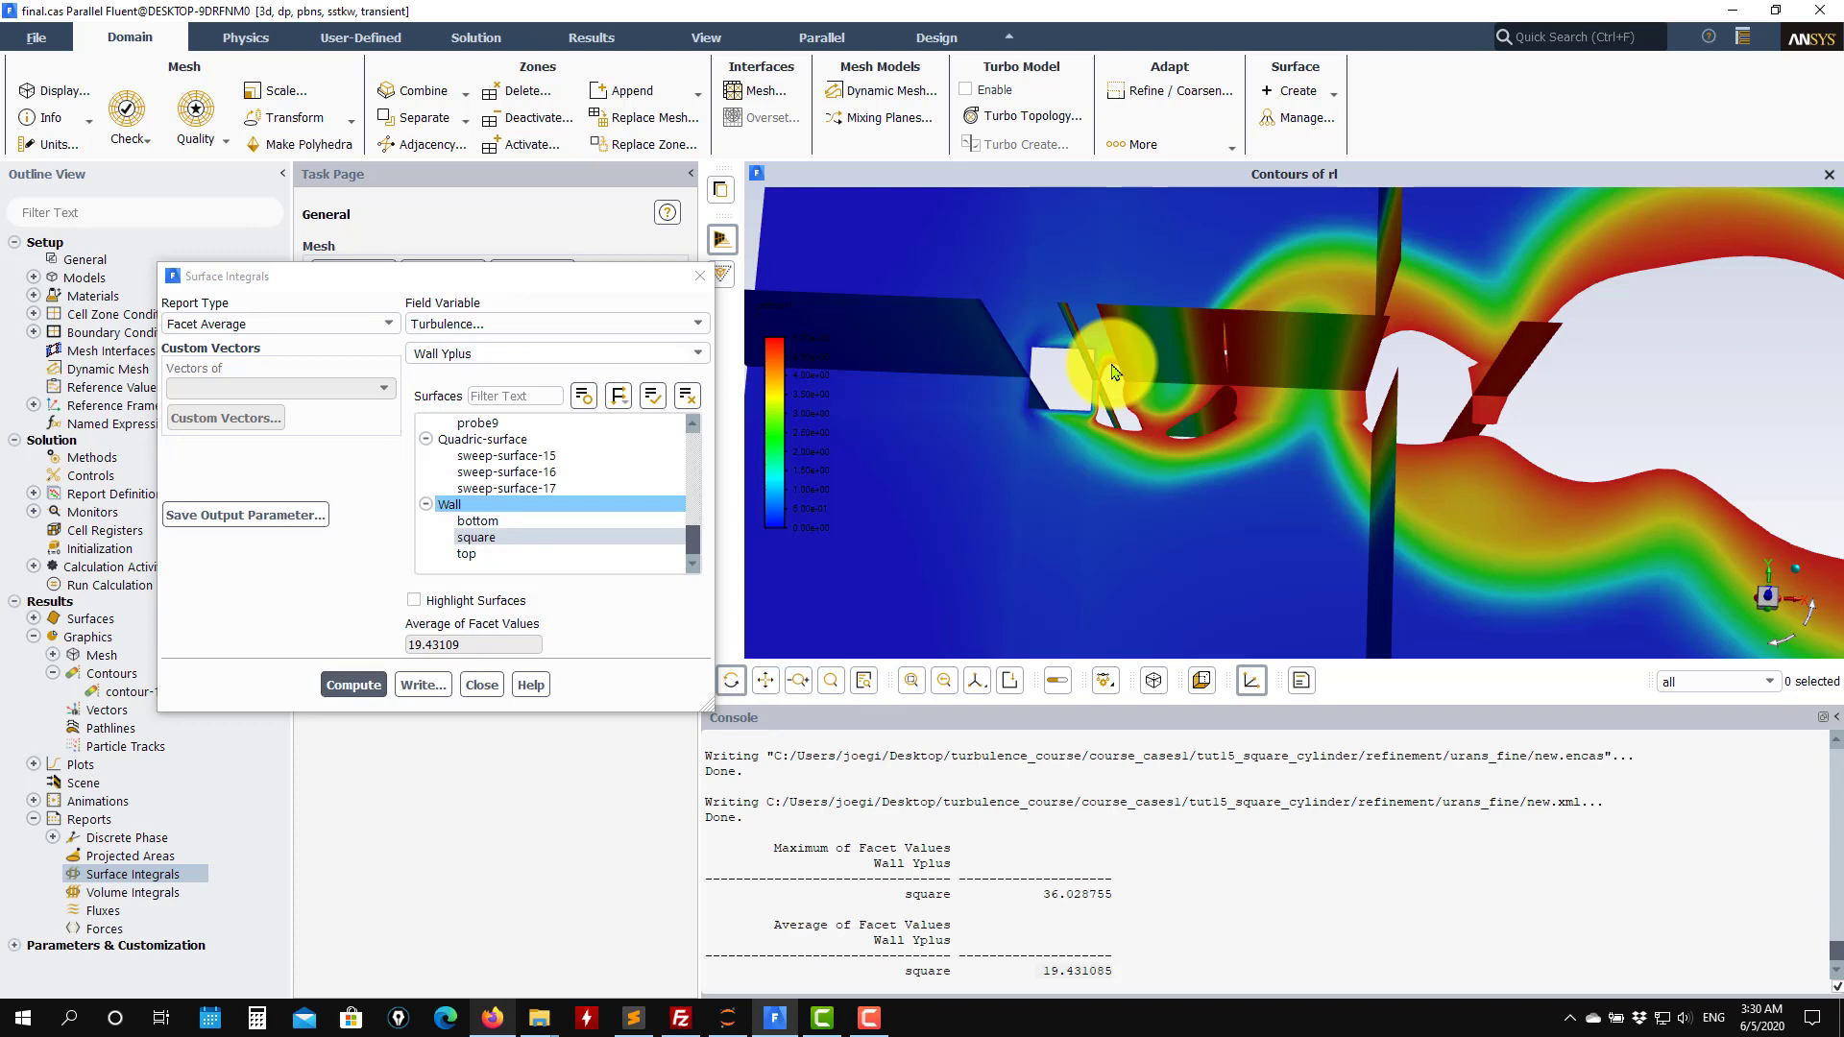
{"action": "left_click_drag", "start_coordinate": [1112, 372], "coordinate": [1104, 451]}
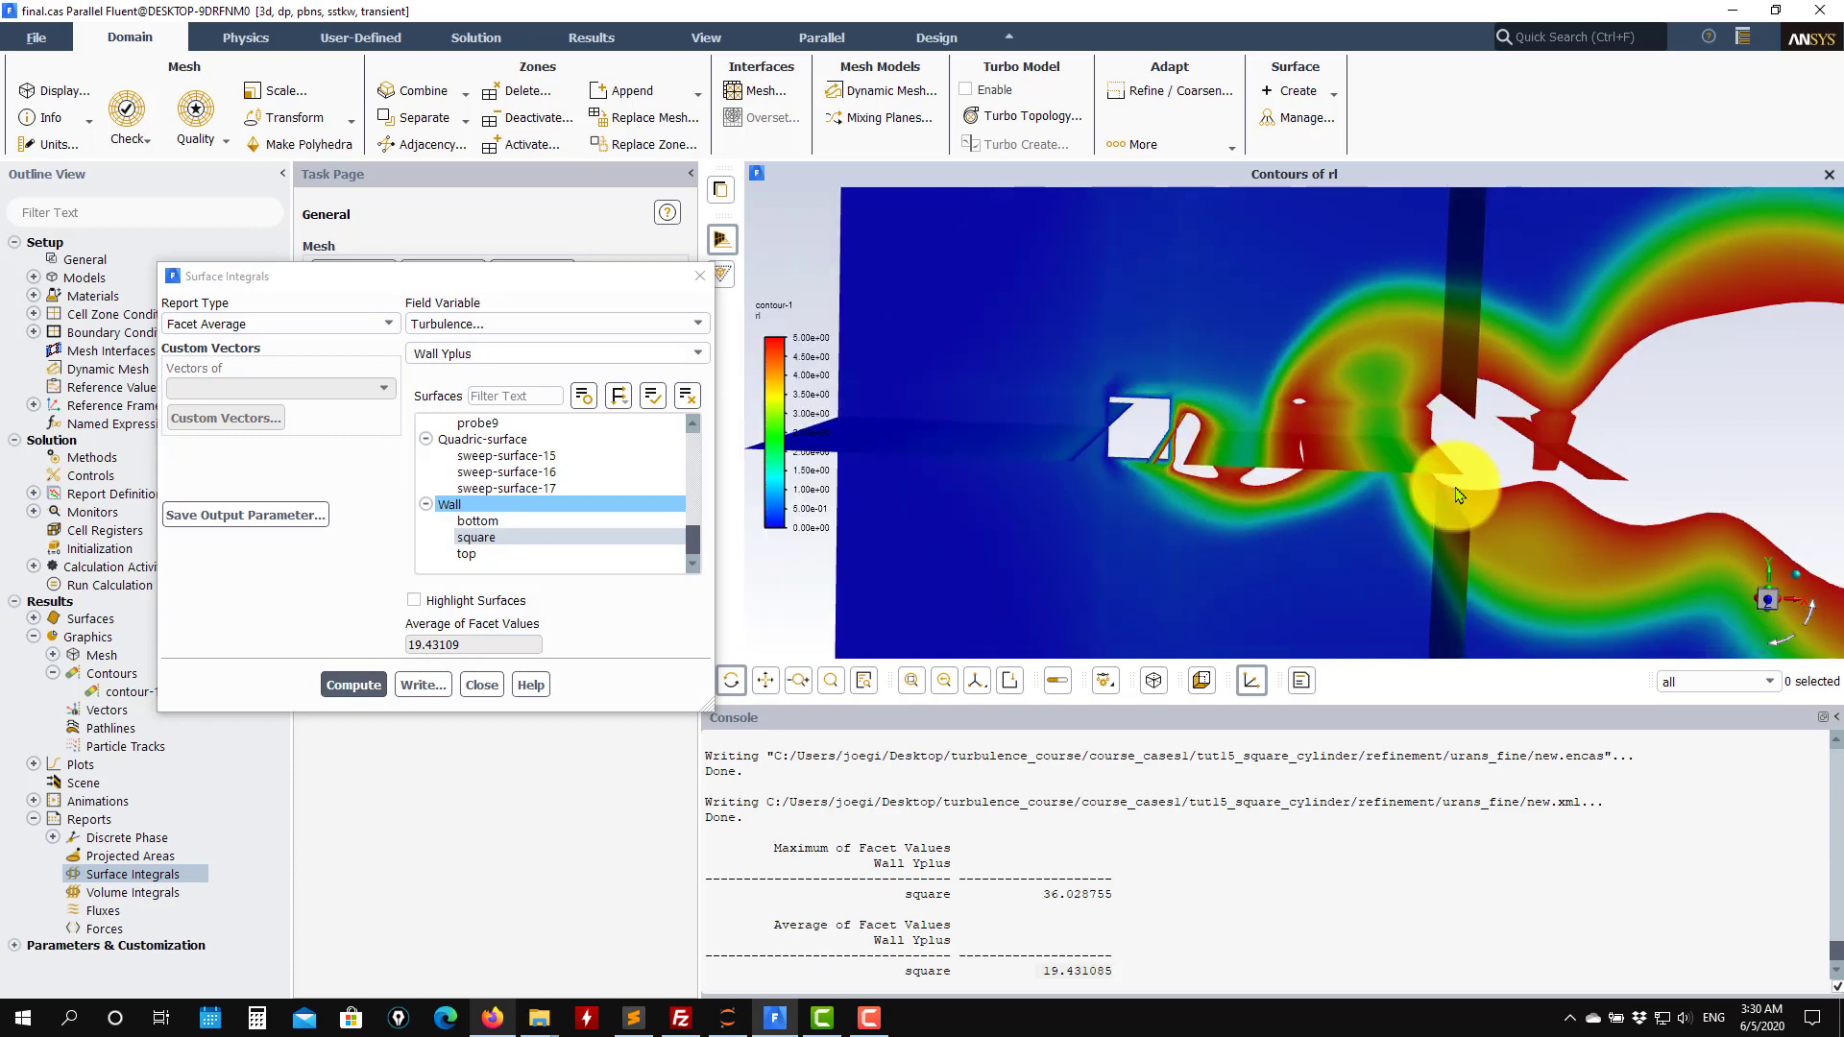
{"action": "left_click_drag", "start_coordinate": [1456, 496], "coordinate": [1529, 473]}
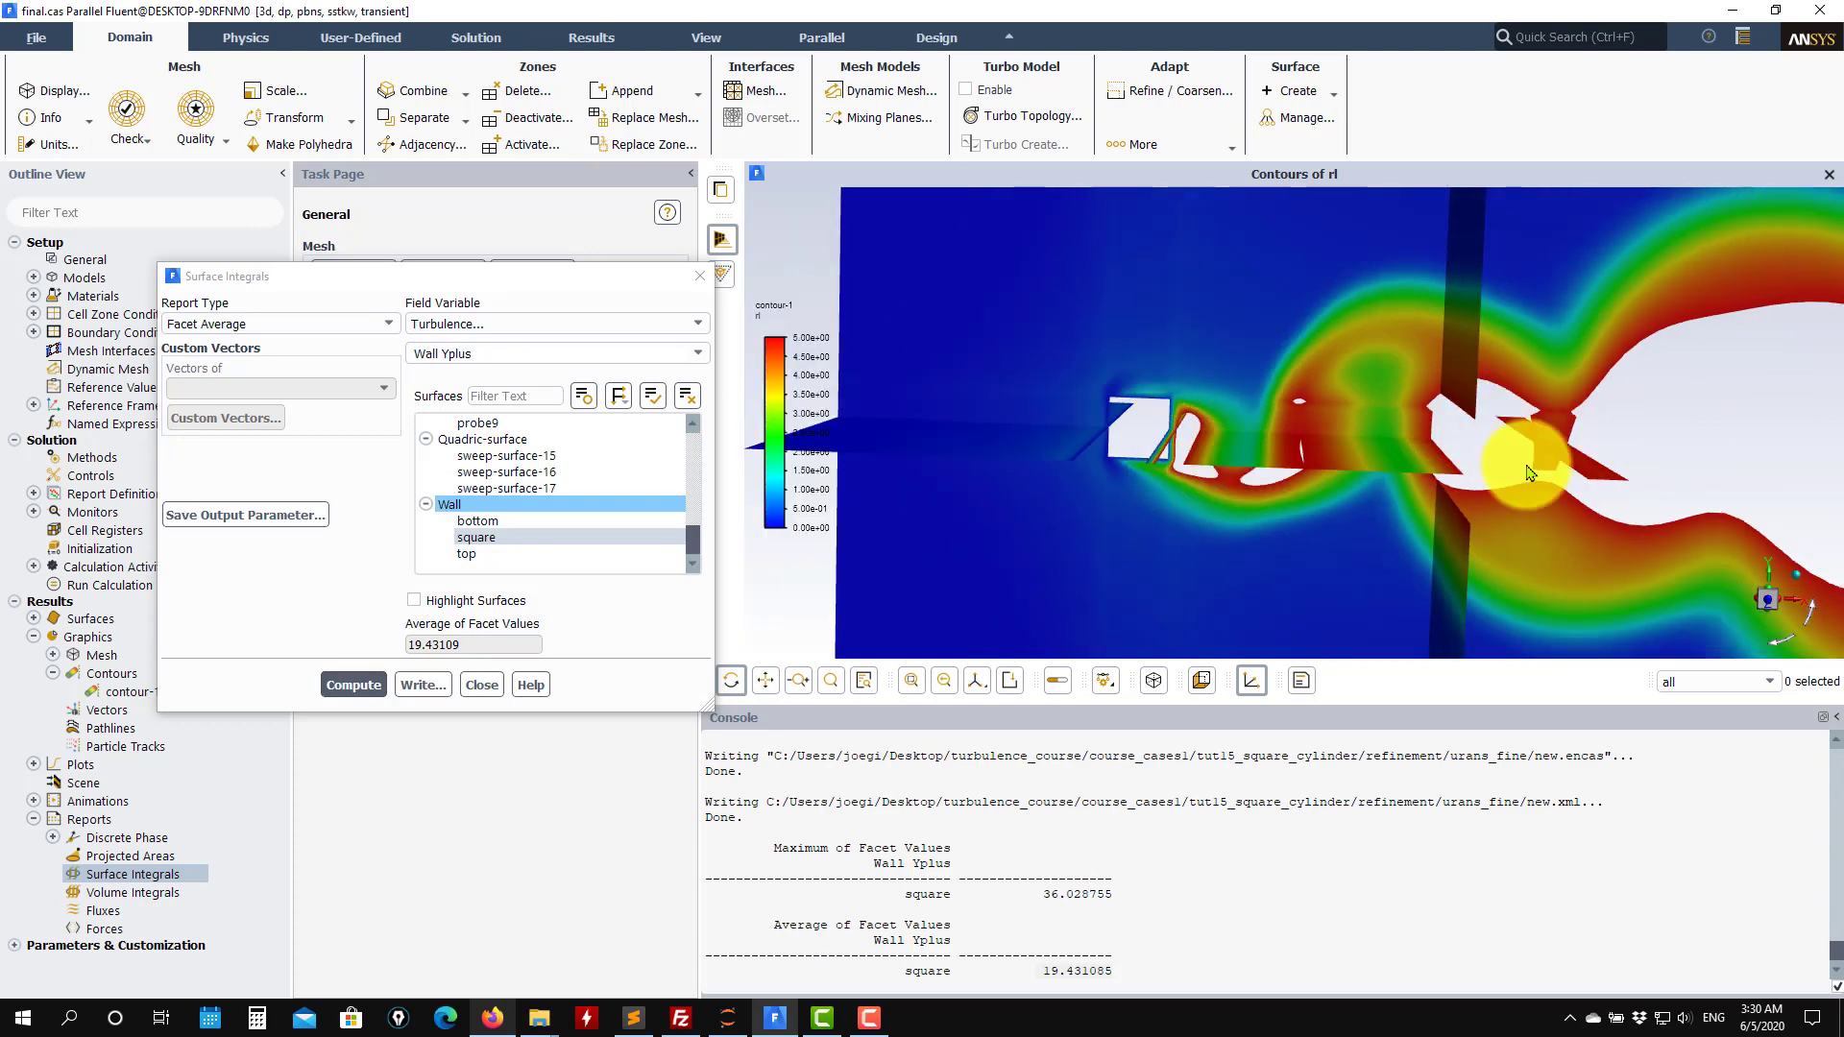
{"action": "left_click", "coordinate": [481, 683]}
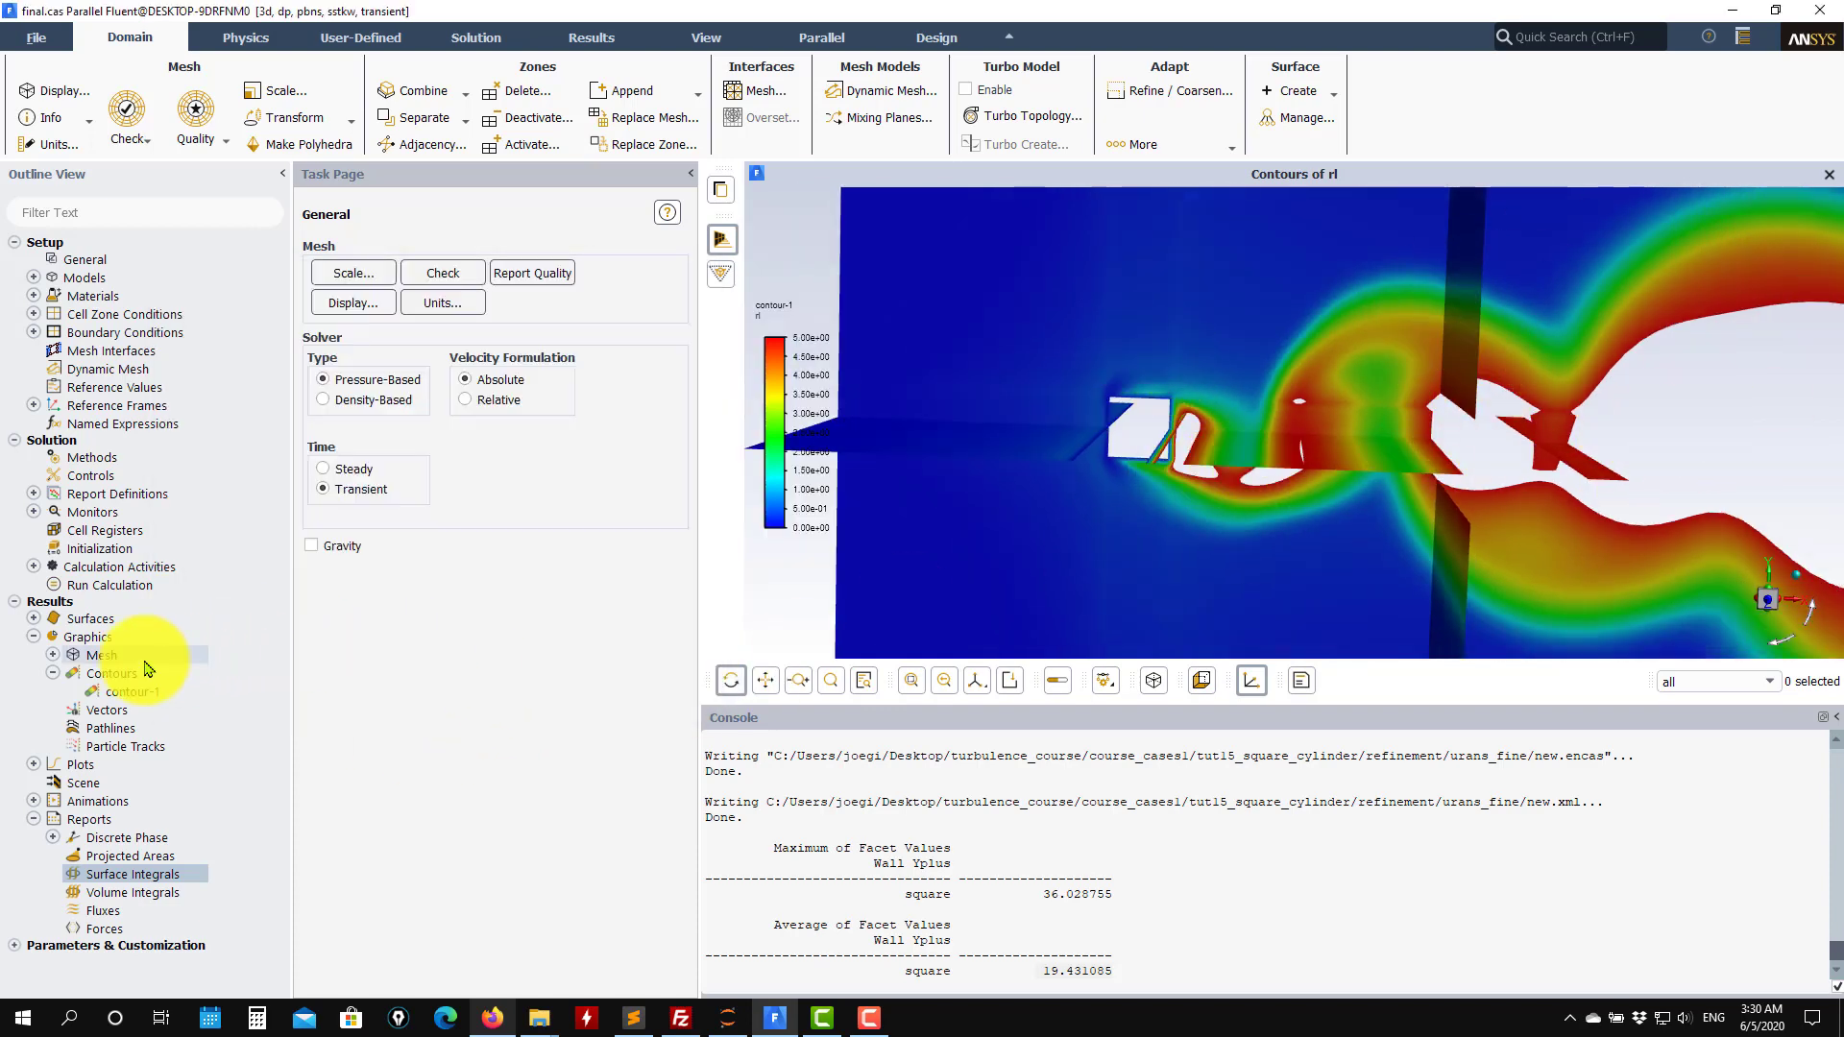
Create an iso-surface of the custom field function rl at iso-value 5 from the fluid zone, then close the Iso-Surface dialog.
{"action": "right_click", "coordinate": [93, 626]}
{"action": "mouse_move", "coordinate": [130, 653]}
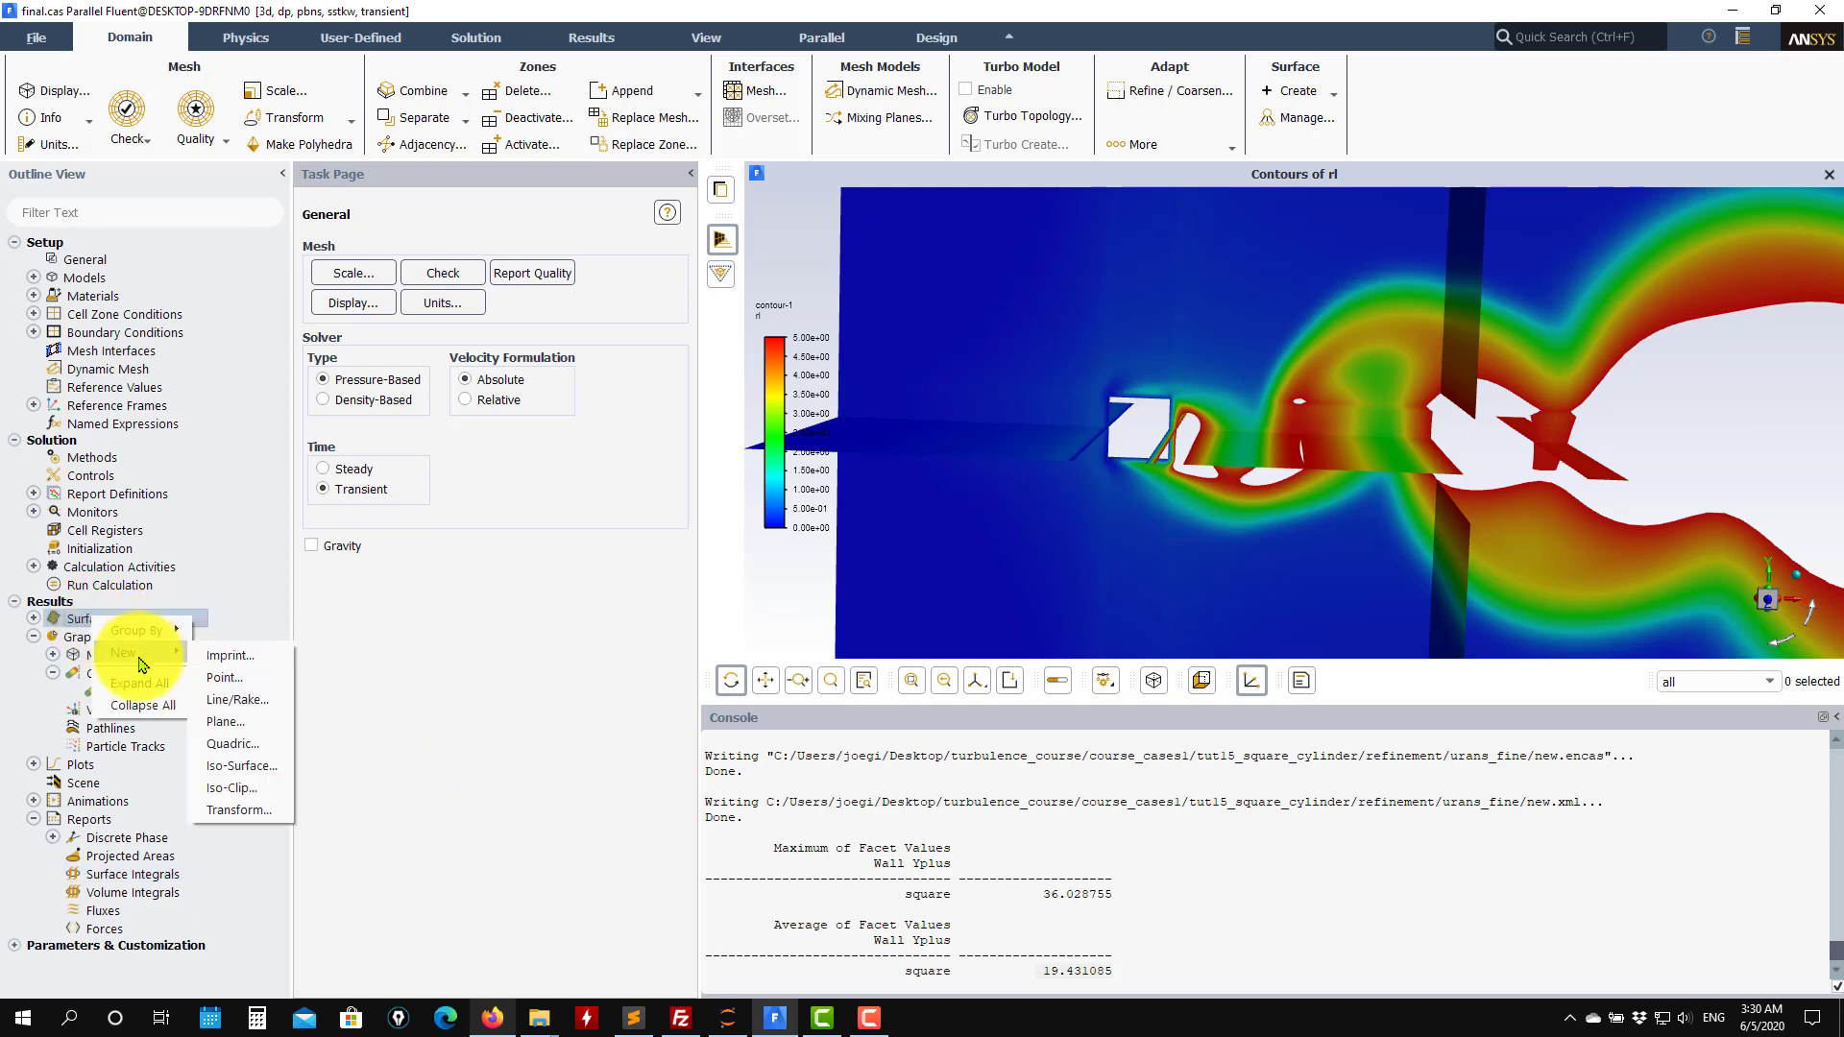
{"action": "left_click", "coordinate": [270, 774]}
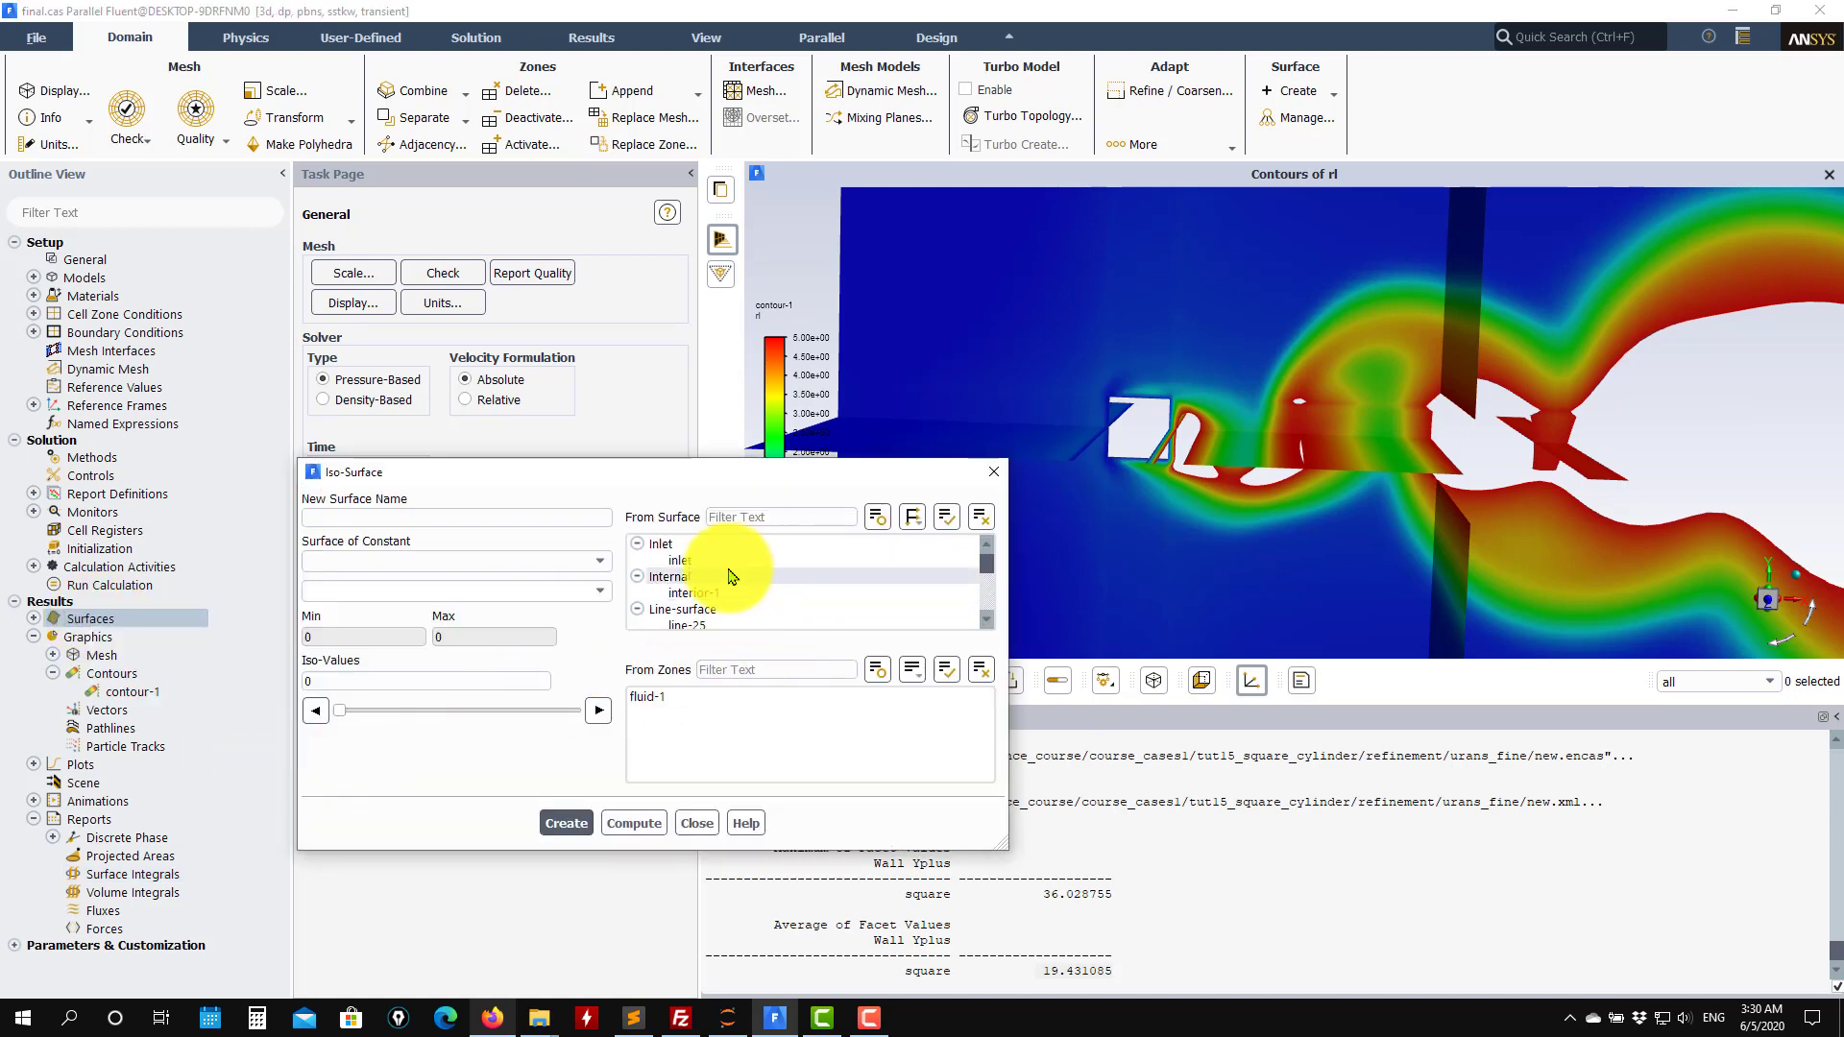
{"action": "left_click", "coordinate": [509, 561]}
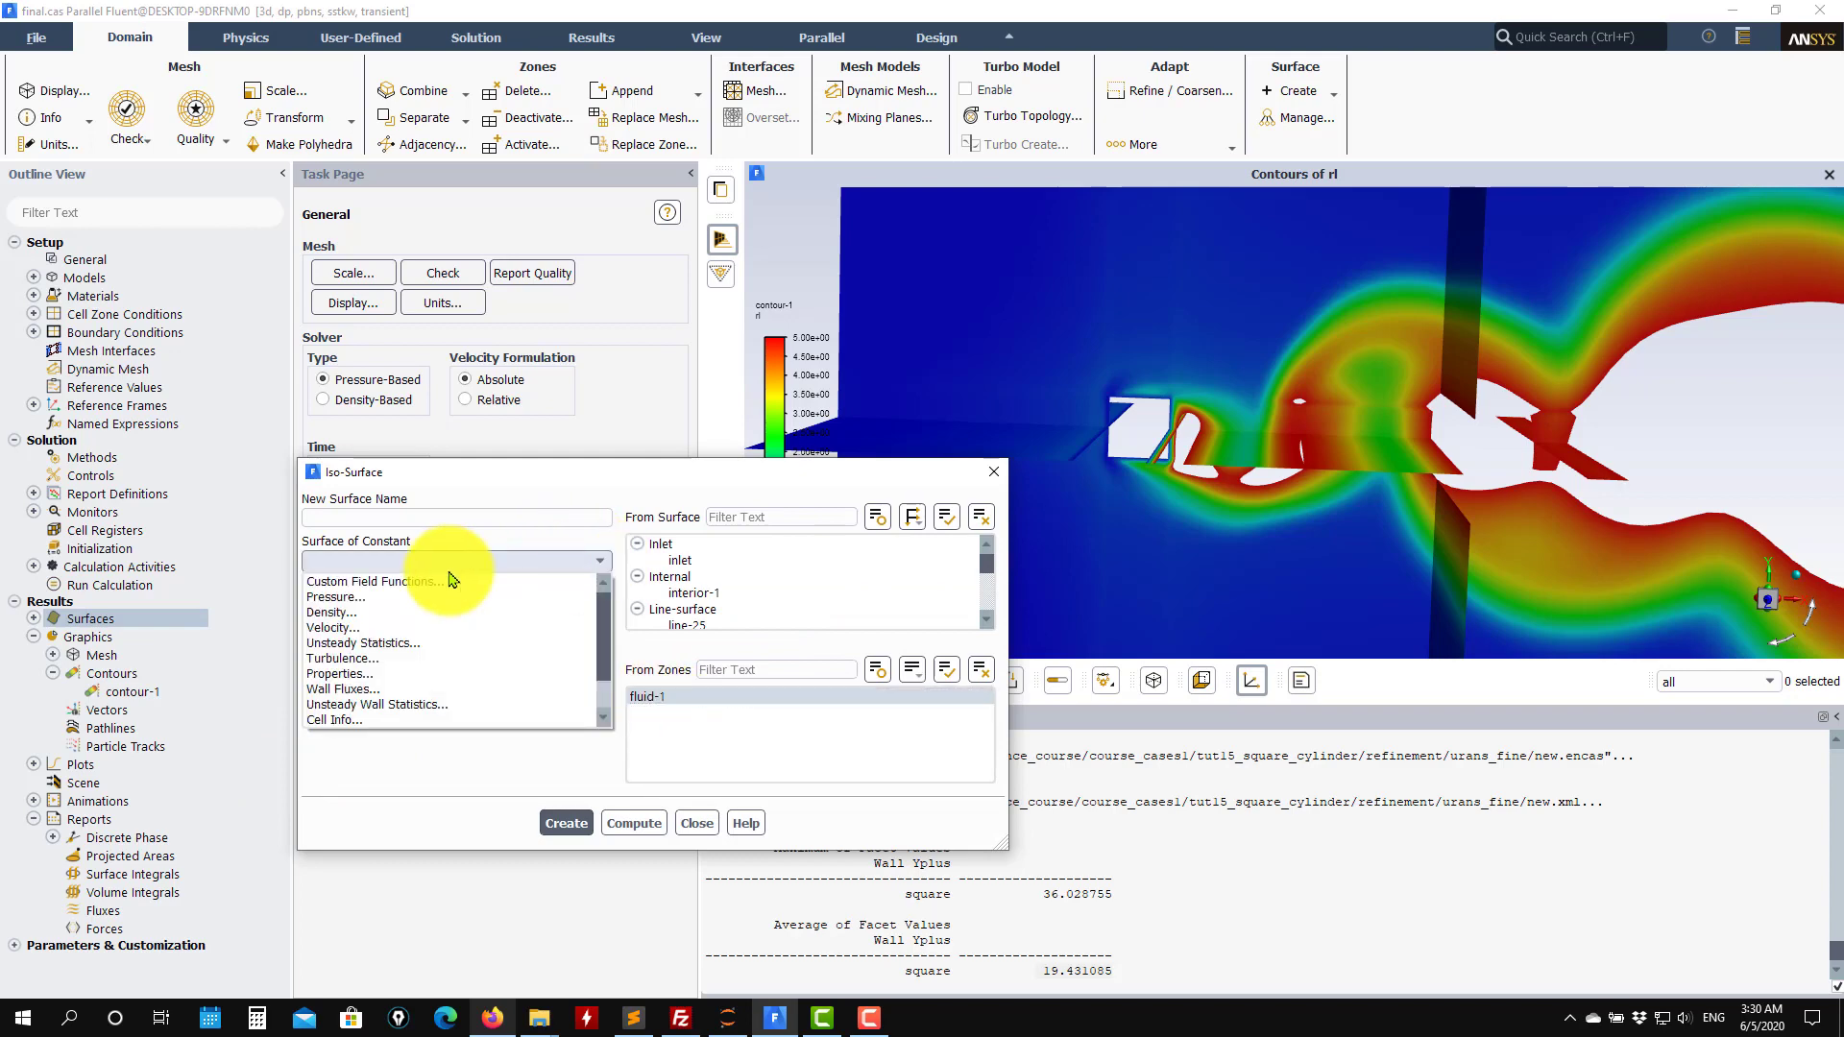
{"action": "left_click", "coordinate": [374, 581]}
{"action": "left_click", "coordinate": [588, 592]}
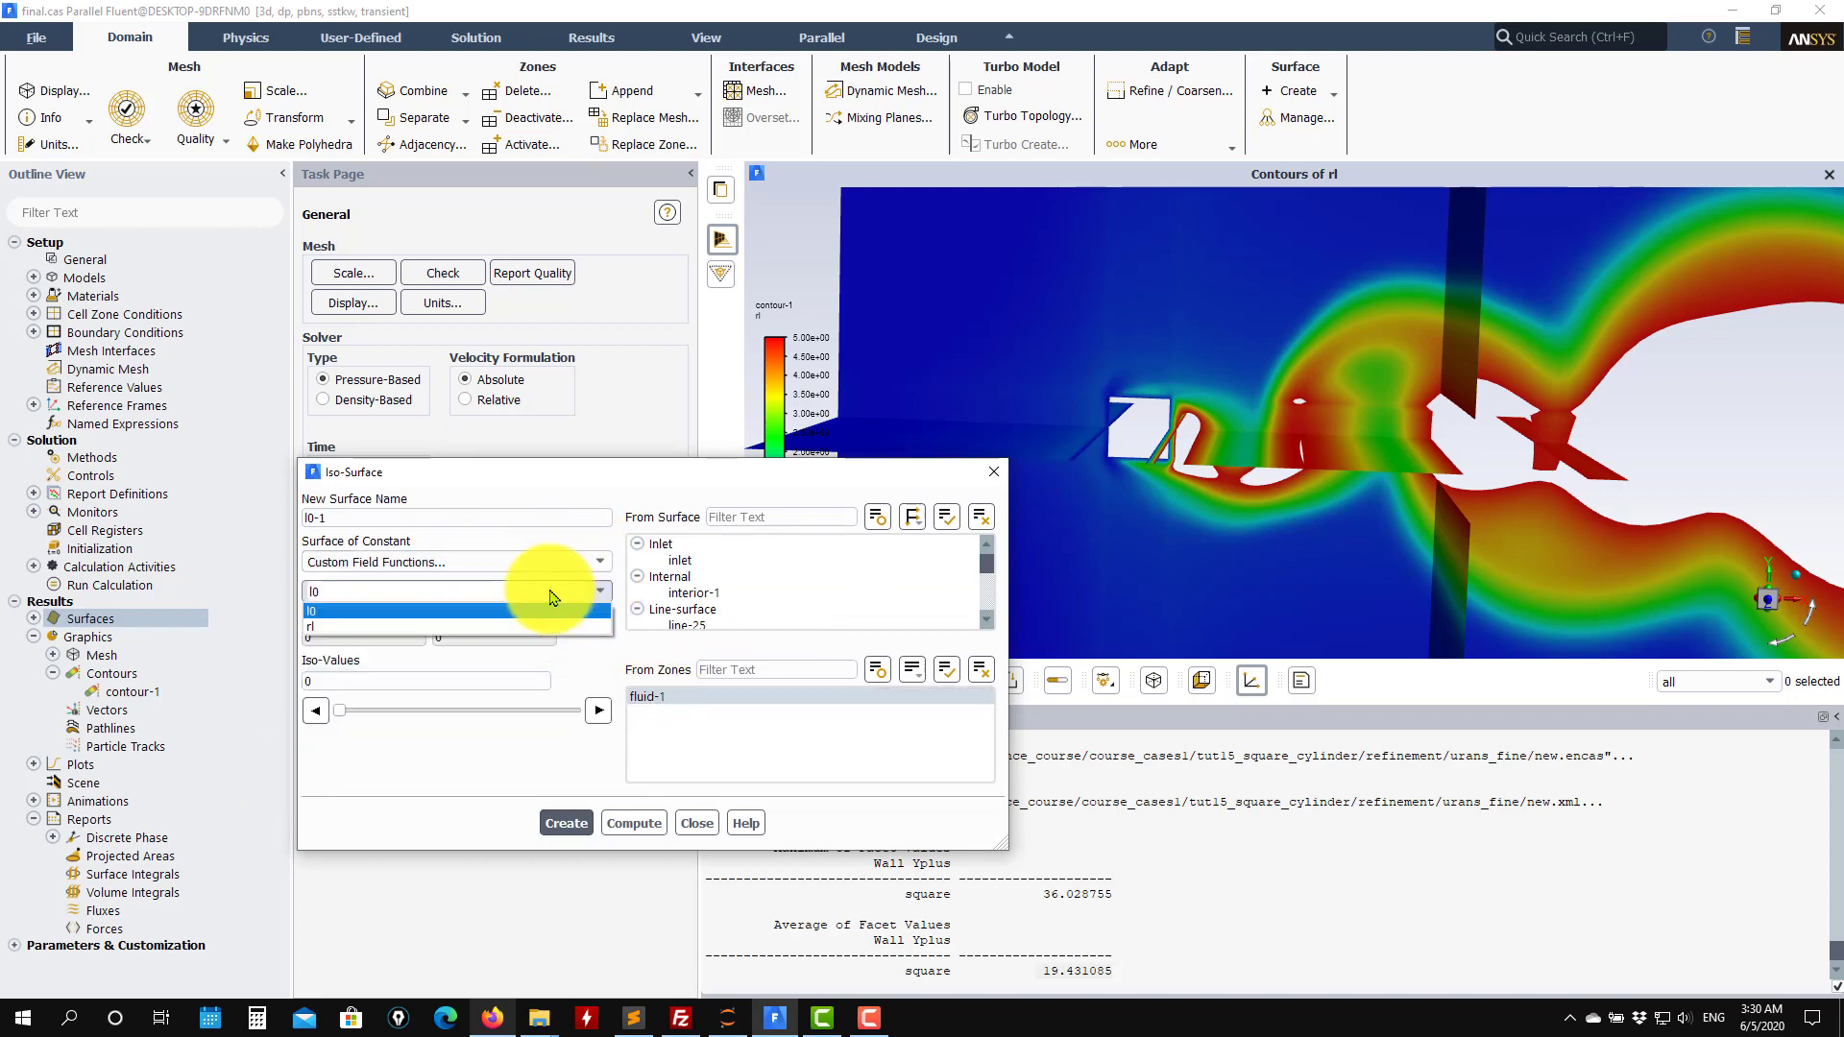
{"action": "left_click", "coordinate": [374, 626]}
{"action": "left_click", "coordinate": [633, 823]}
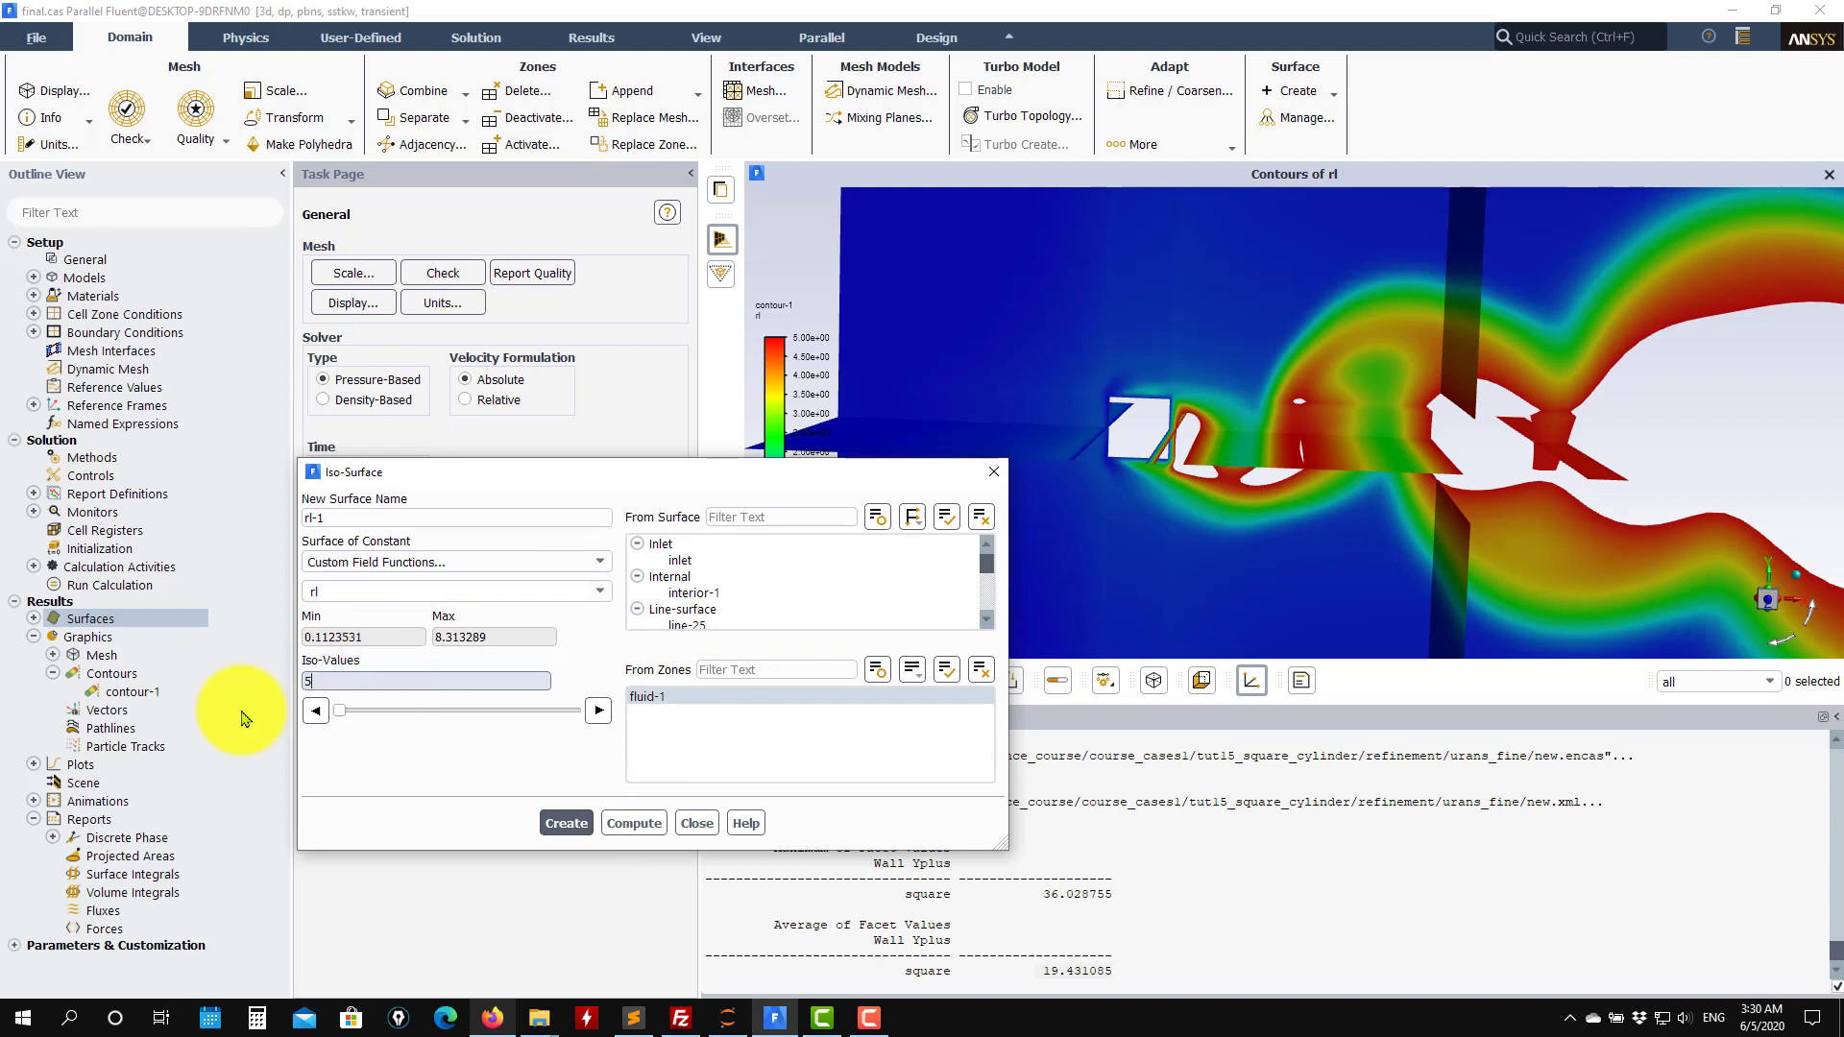
{"action": "left_click", "coordinate": [562, 824]}
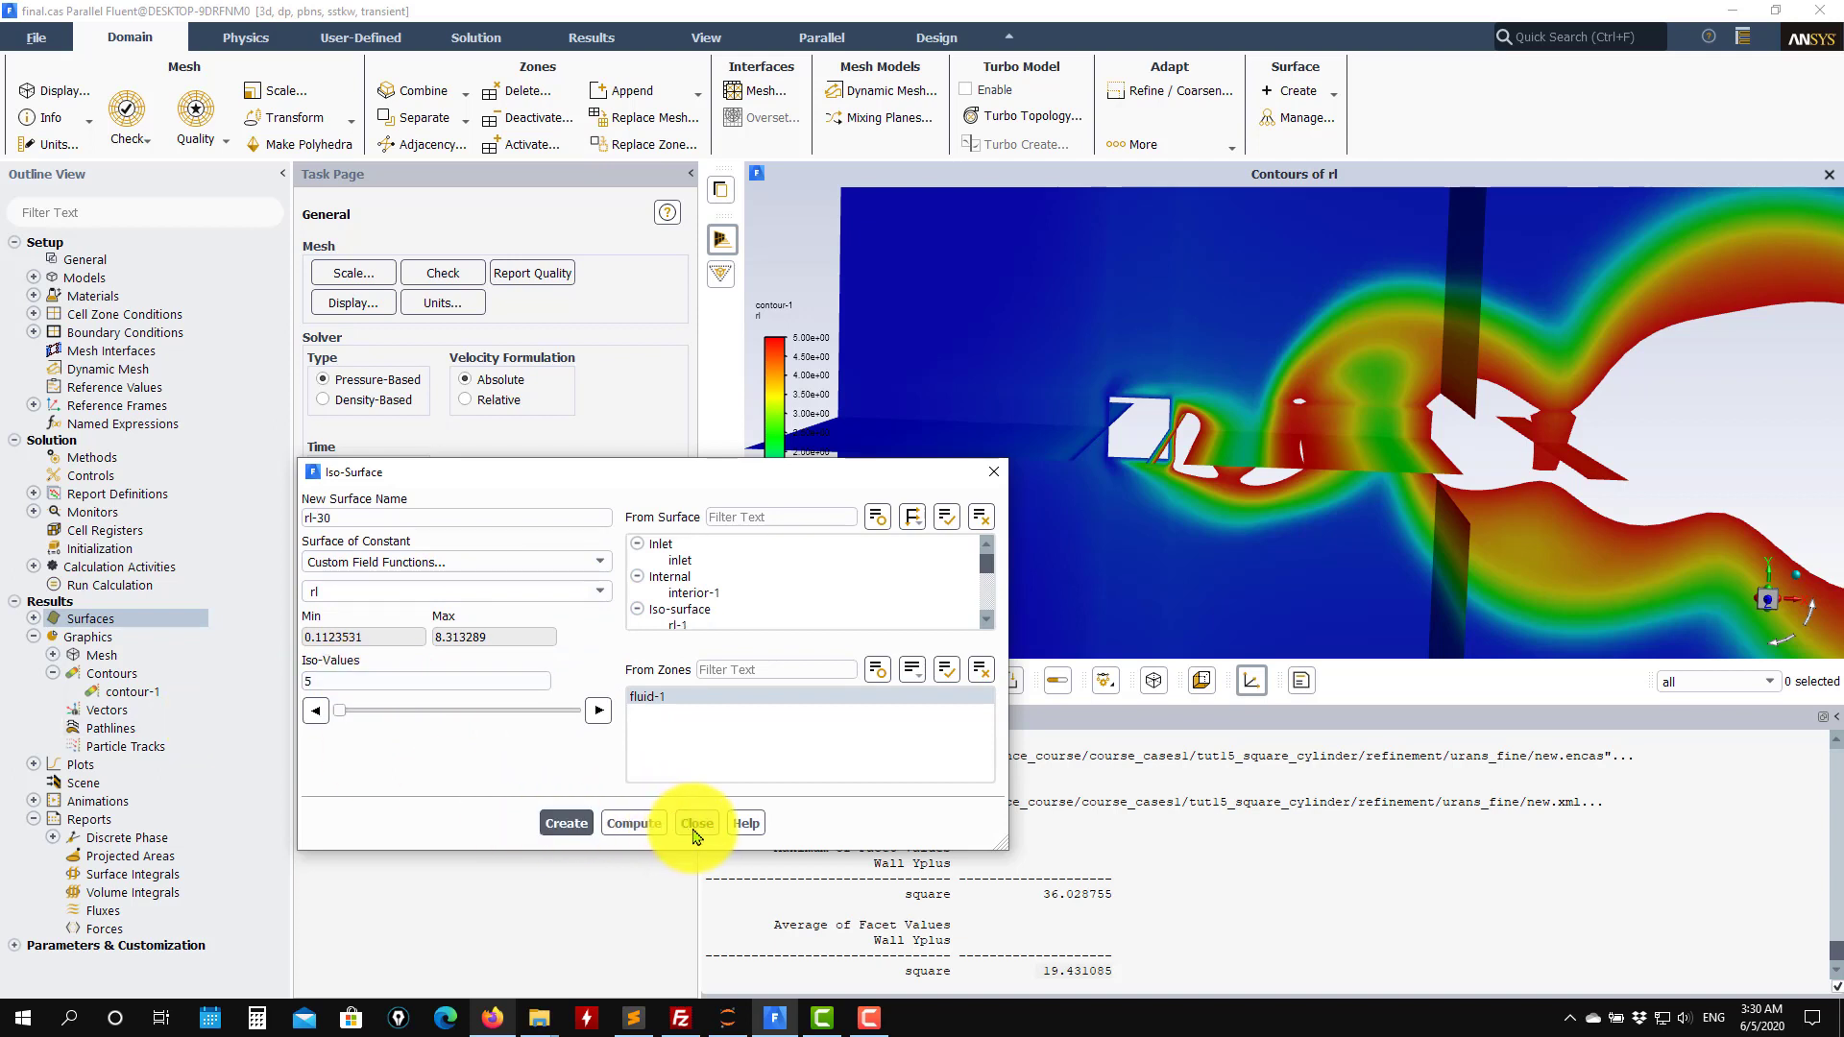
{"action": "left_click", "coordinate": [33, 619]}
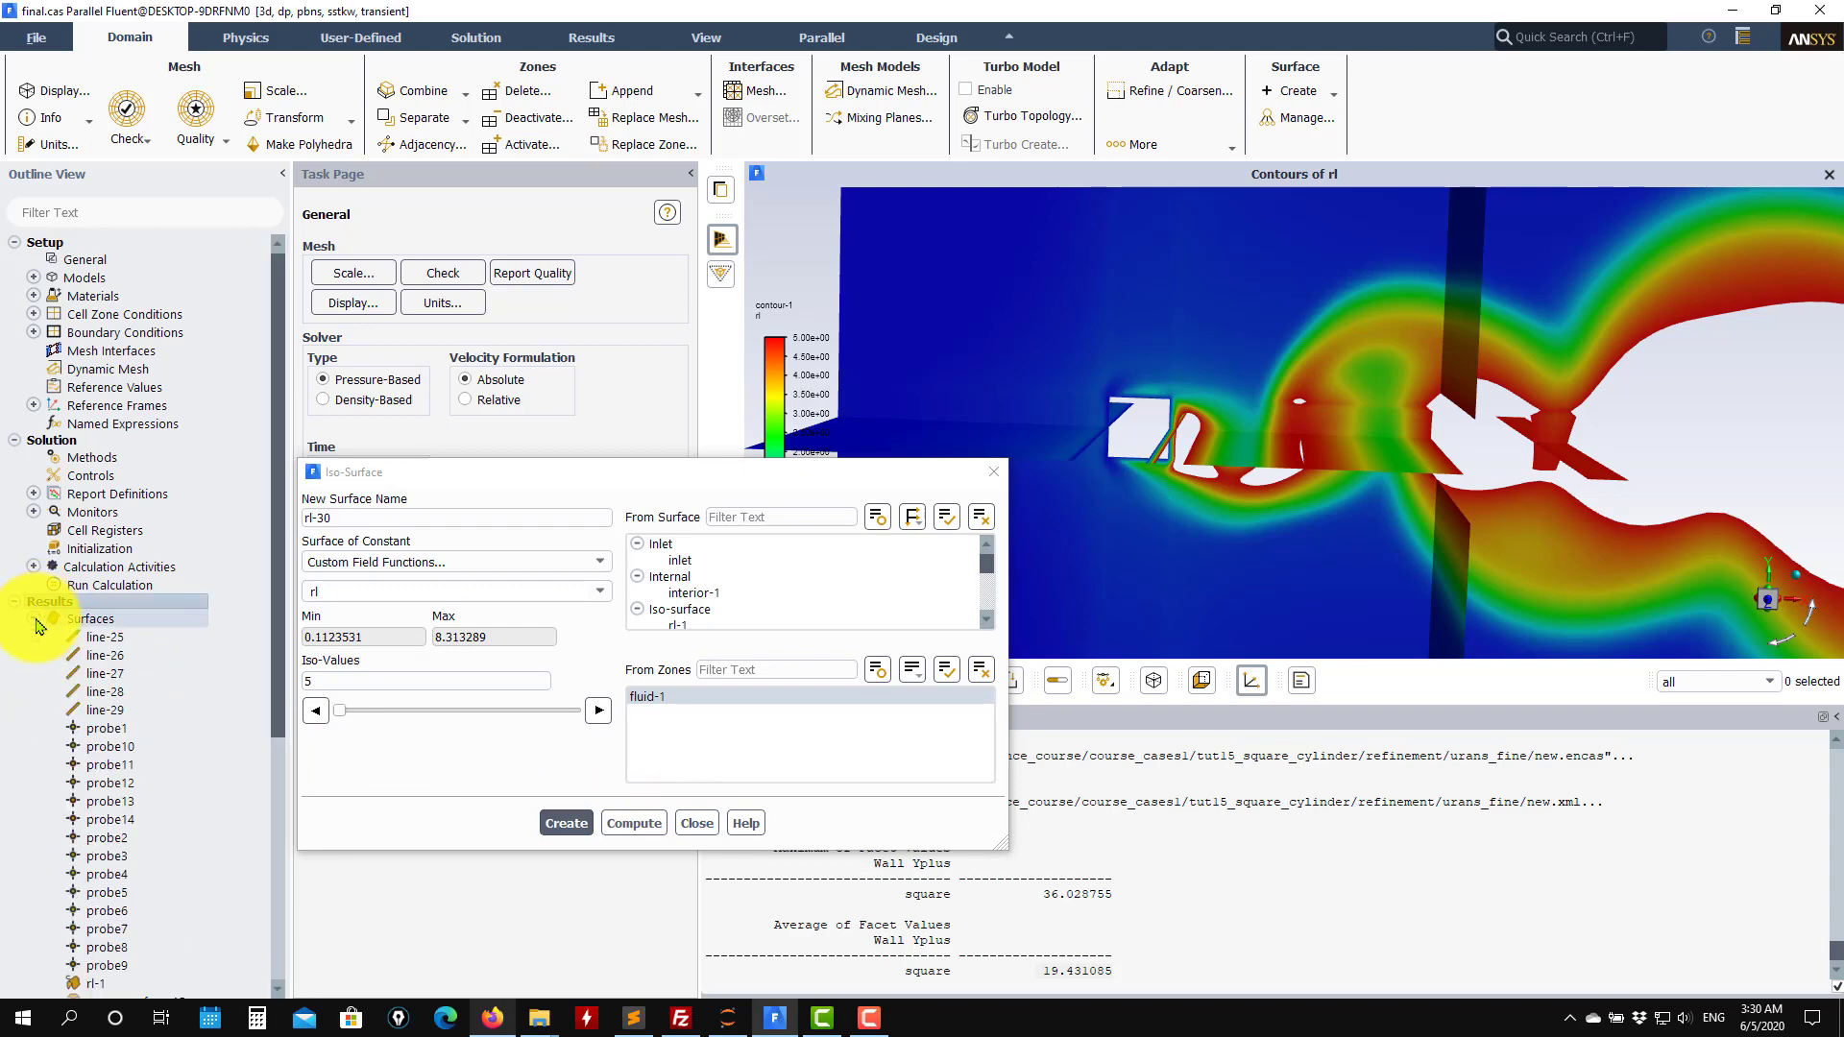
{"action": "scroll", "coordinate": [151, 761], "scroll_direction": "down", "scroll_amount": 3}
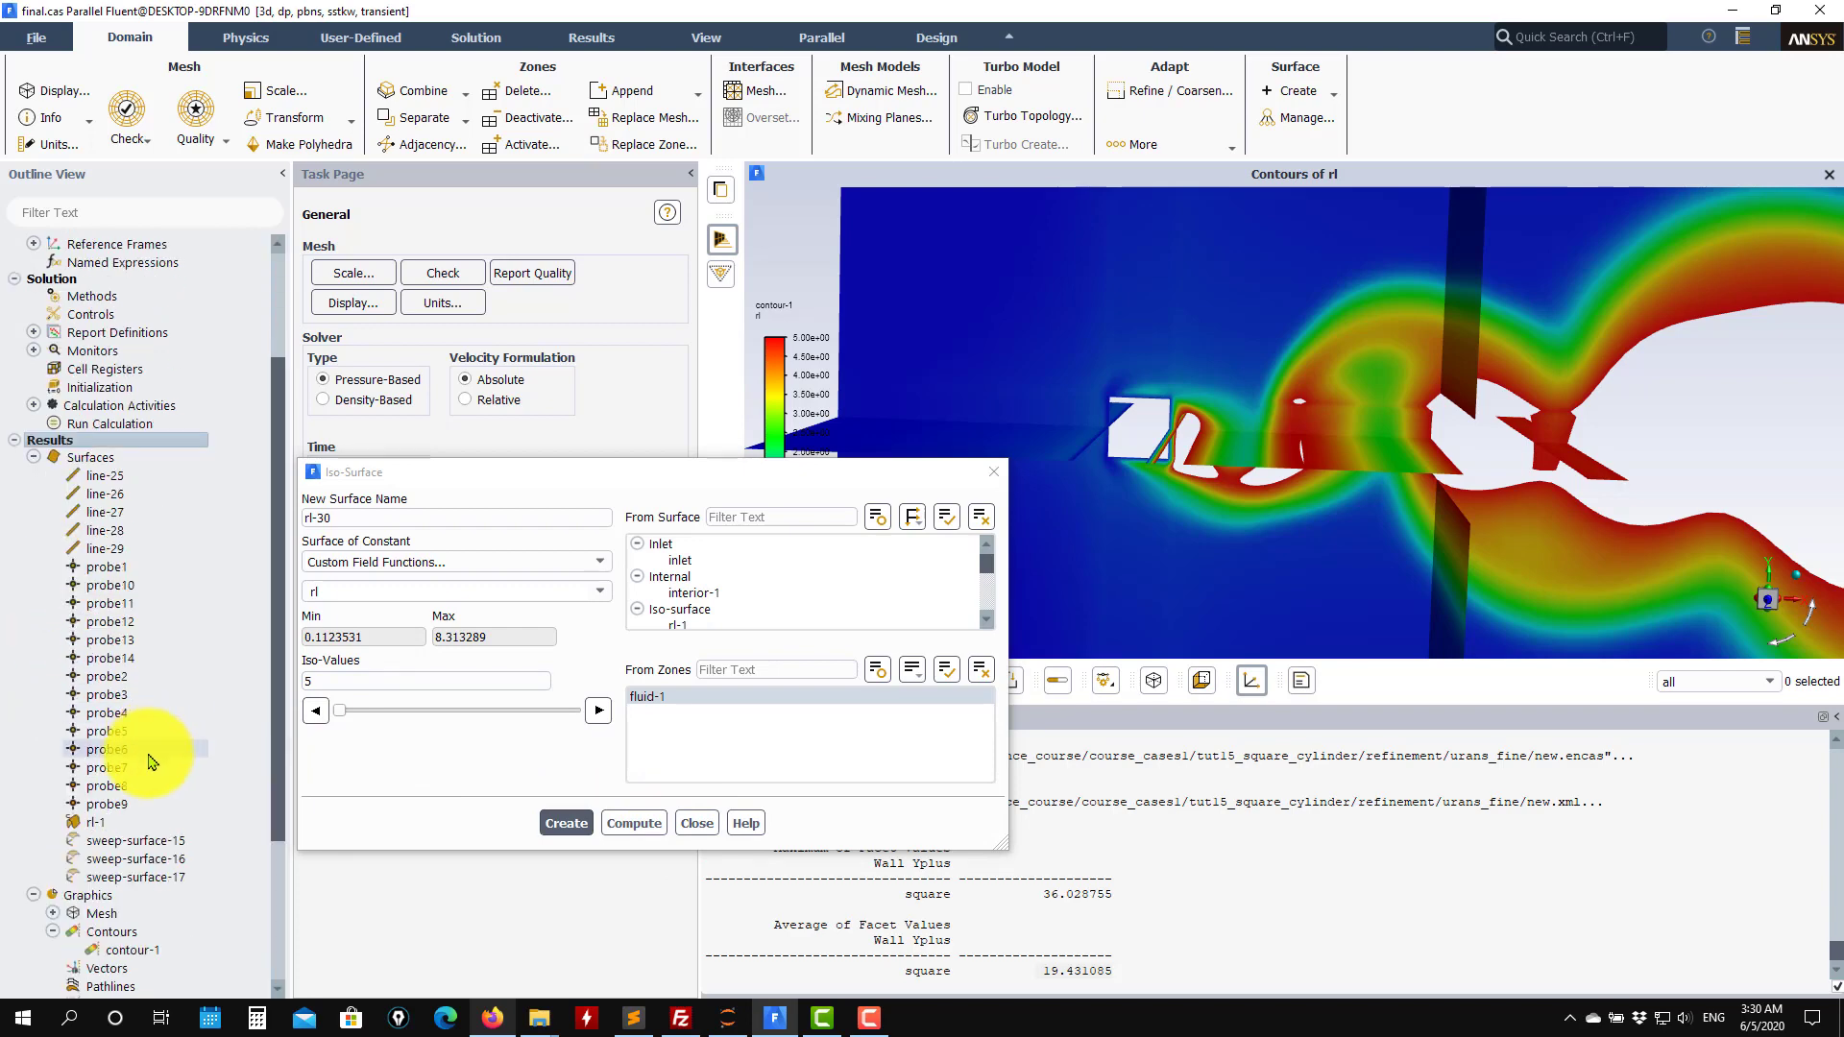
{"action": "left_click", "coordinate": [695, 824]}
Add the new rl iso-surface to contour-1's surfaces, display the contour, and close the Contours dialog.
{"action": "double_click", "coordinate": [115, 950]}
{"action": "scroll", "coordinate": [522, 700], "scroll_direction": "down", "scroll_amount": 10}
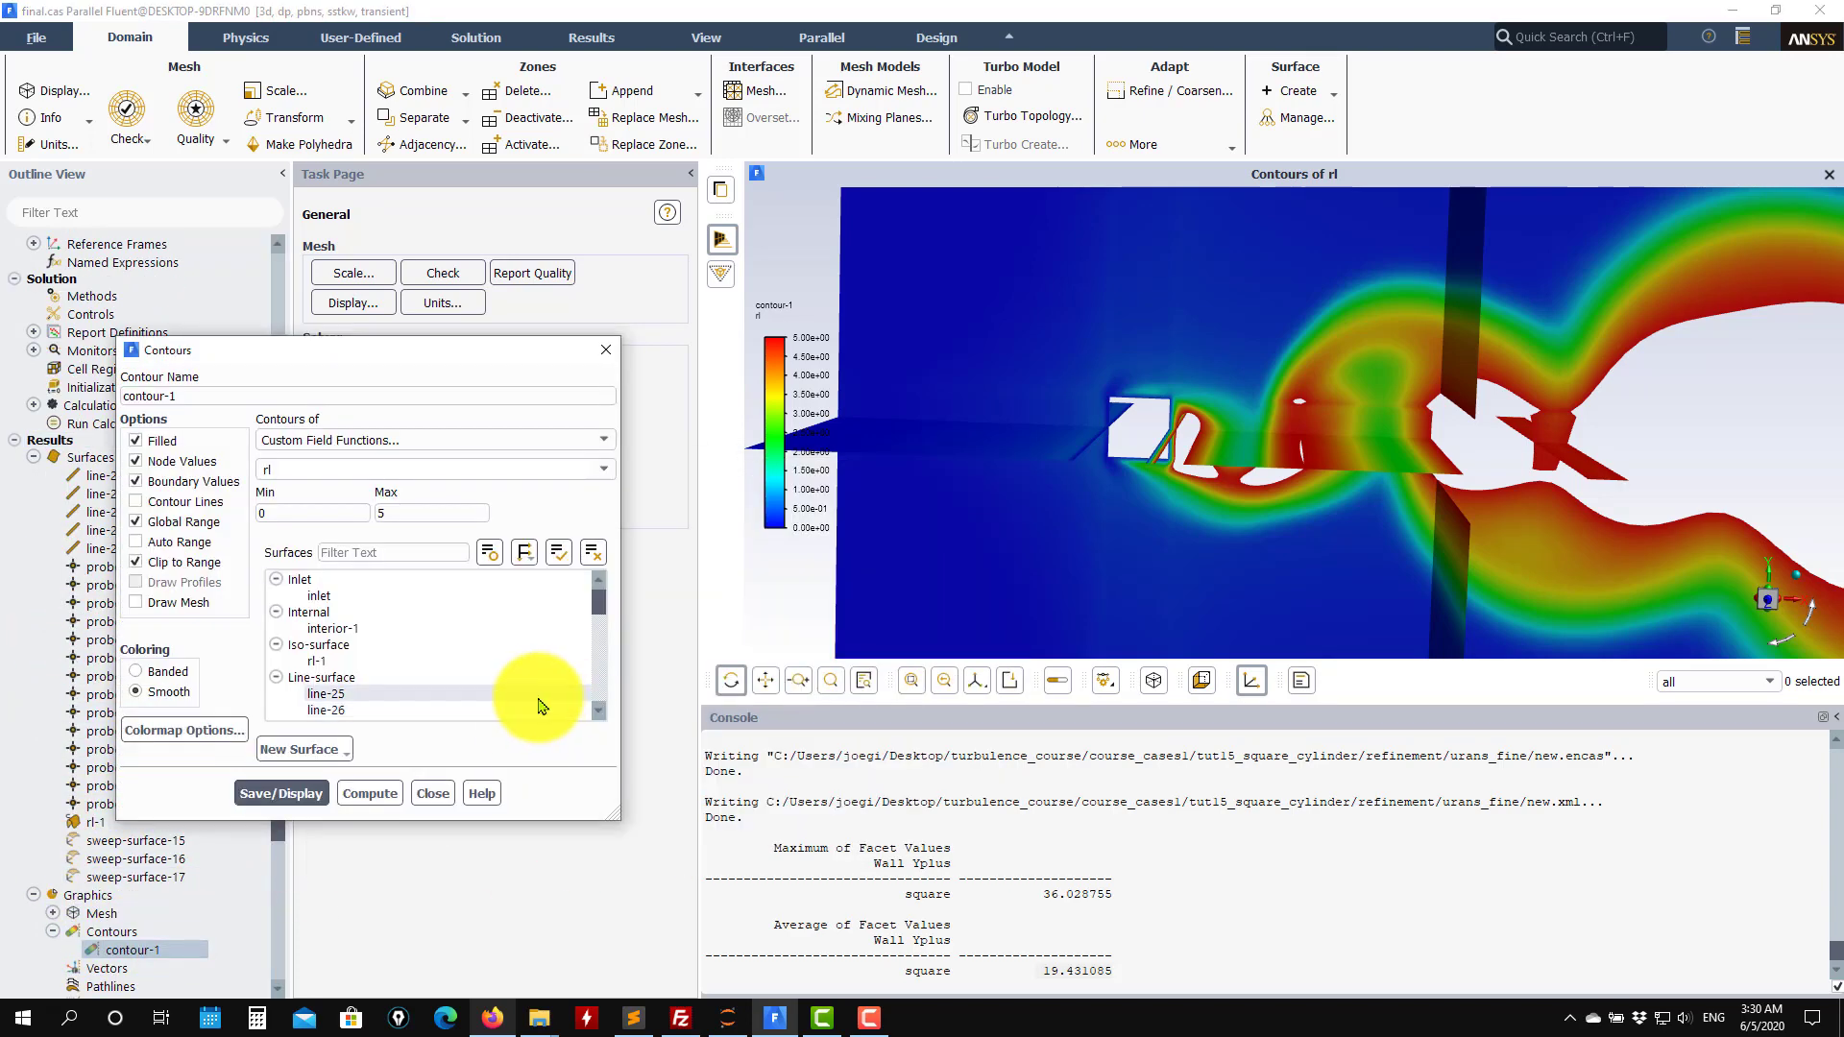
{"action": "scroll", "coordinate": [425, 692], "scroll_direction": "up", "scroll_amount": 5}
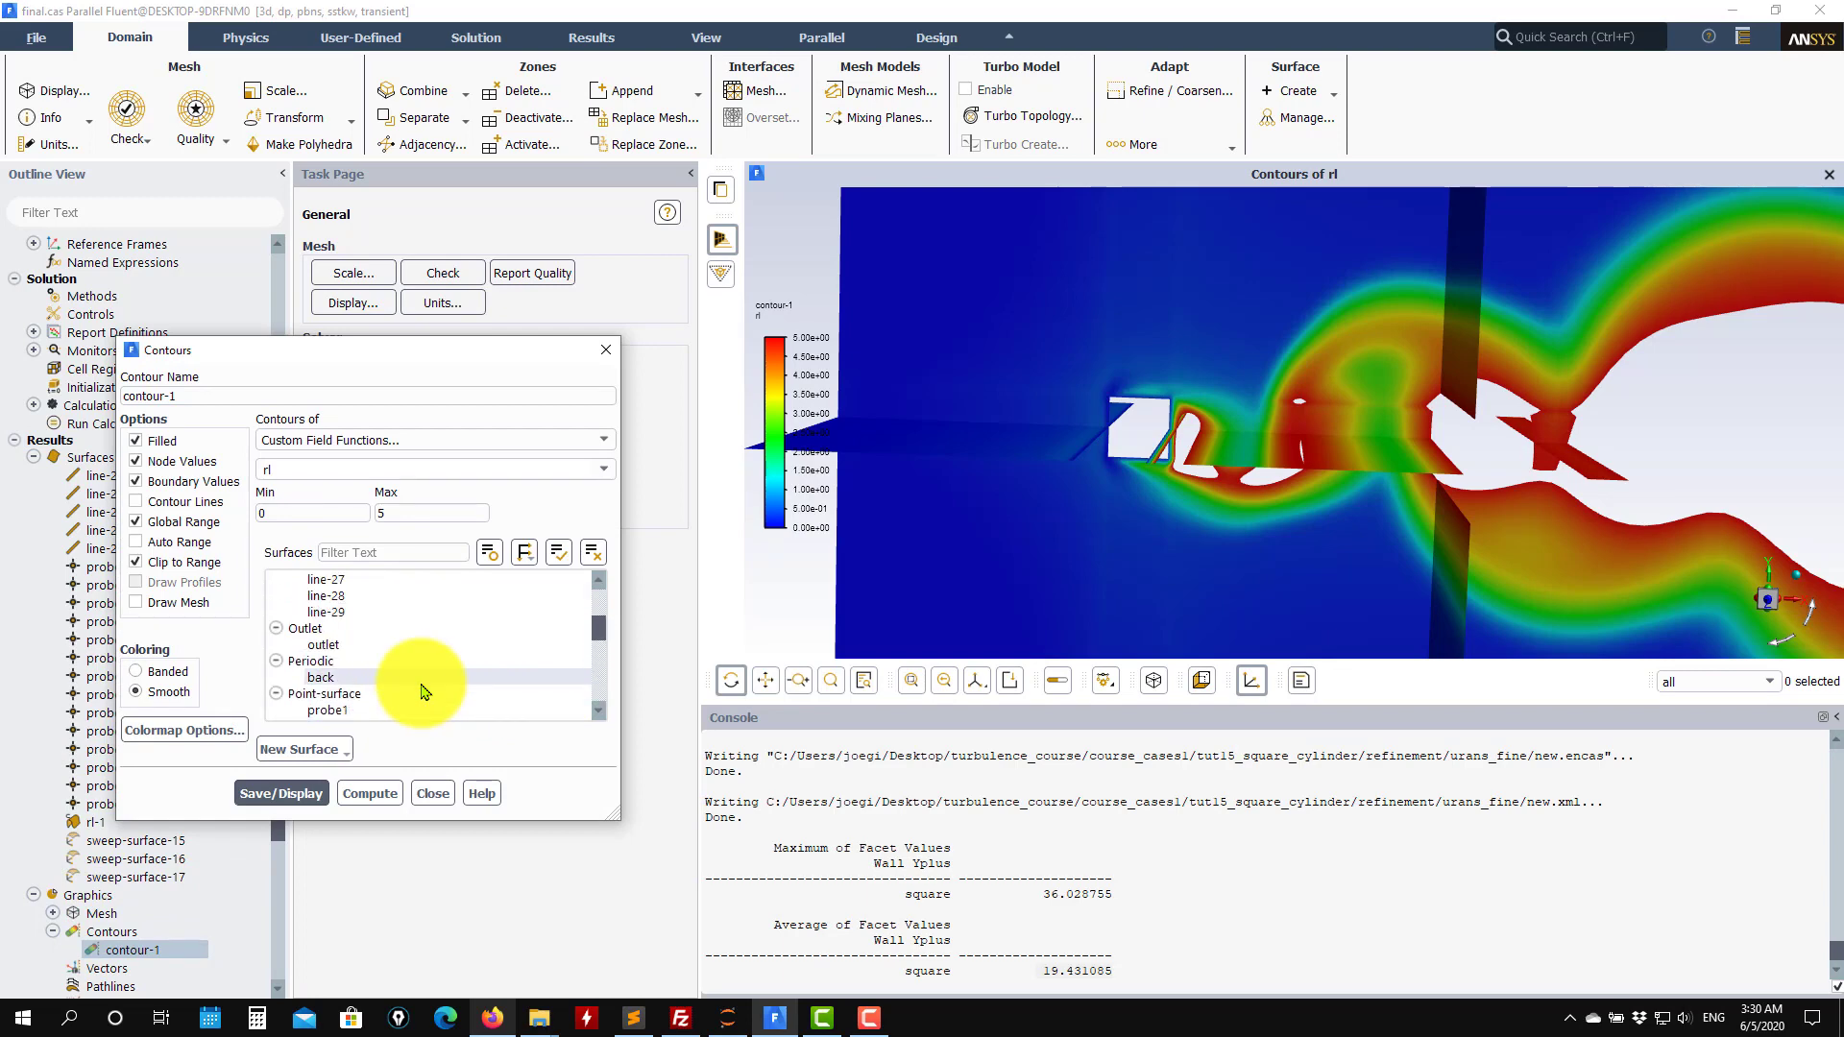
{"action": "left_click", "coordinate": [318, 645]}
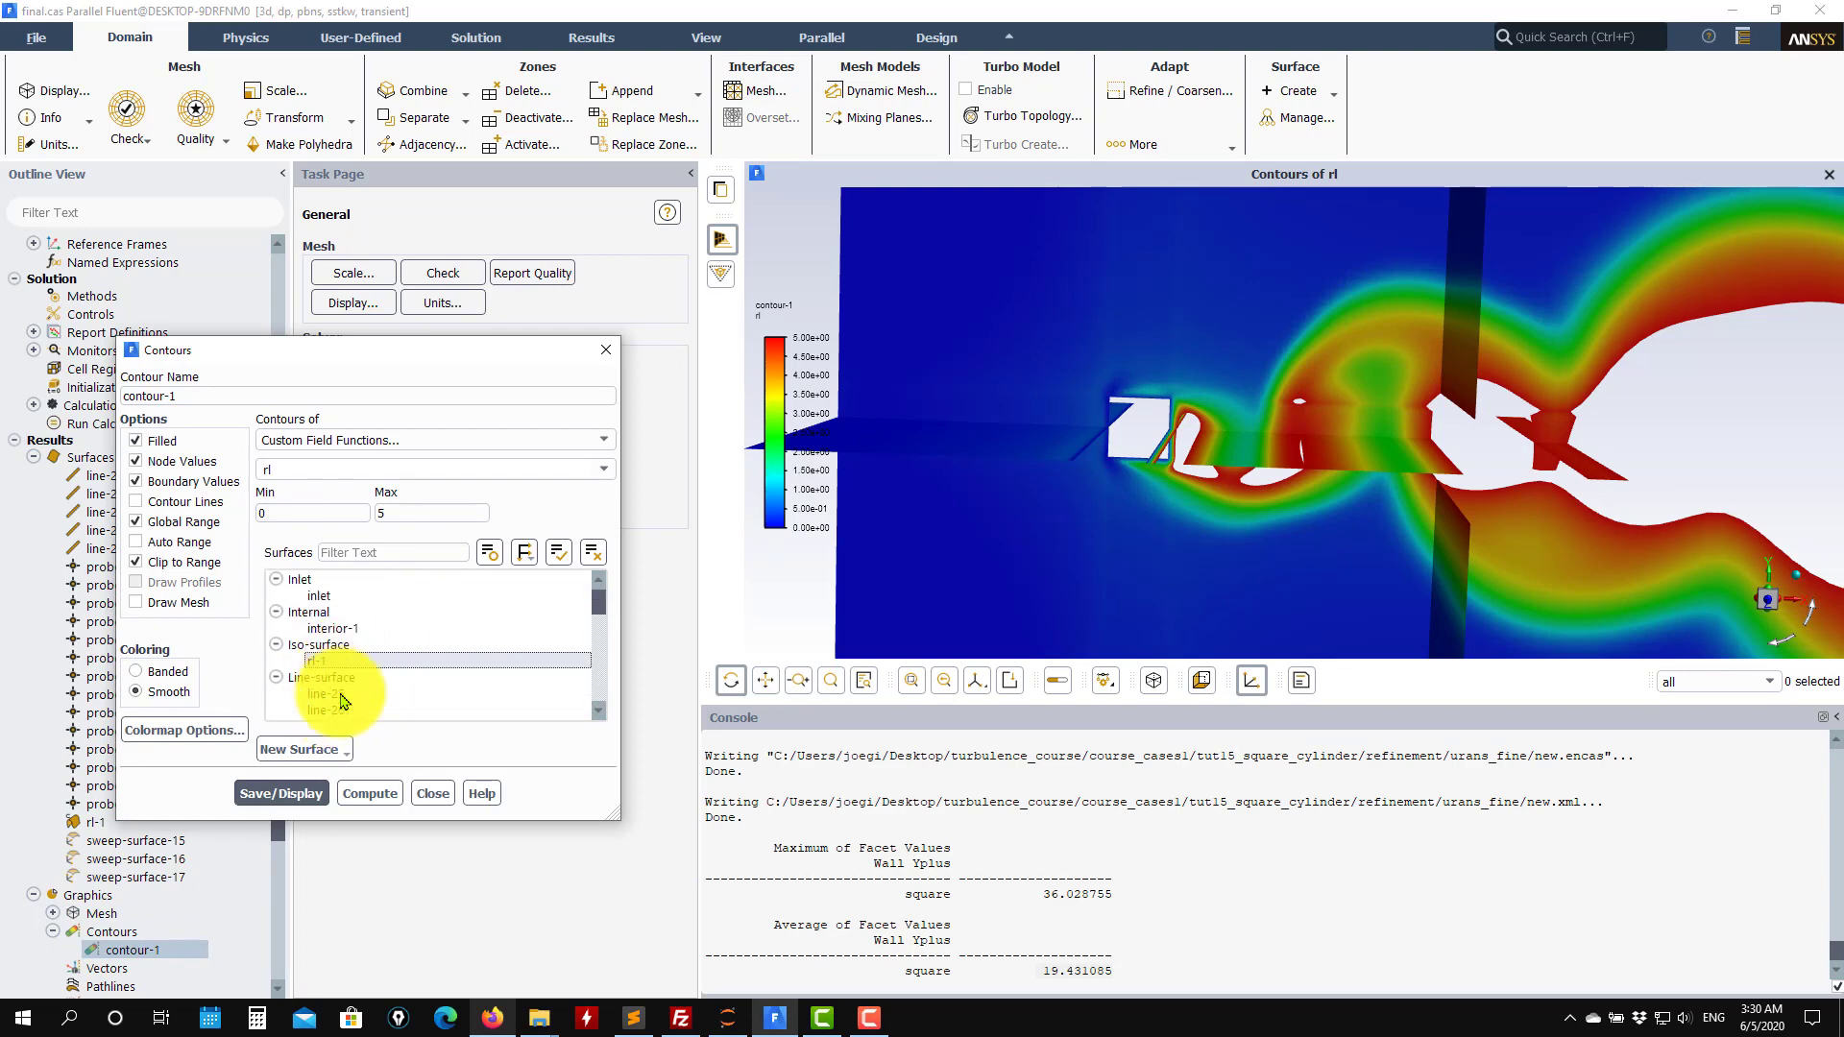
{"action": "left_click", "coordinate": [280, 793]}
{"action": "mouse_move", "coordinate": [1091, 555]}
{"action": "left_mouse_down"}
{"action": "mouse_move", "coordinate": [1586, 432]}
{"action": "mouse_move", "coordinate": [1646, 379]}
{"action": "mouse_move", "coordinate": [1617, 329]}
{"action": "mouse_move", "coordinate": [1630, 437]}
{"action": "mouse_move", "coordinate": [1614, 423]}
{"action": "mouse_move", "coordinate": [1597, 527]}
{"action": "mouse_move", "coordinate": [1554, 571]}
{"action": "left_mouse_up"}
{"action": "left_click_drag", "start_coordinate": [1628, 334], "coordinate": [1617, 329]}
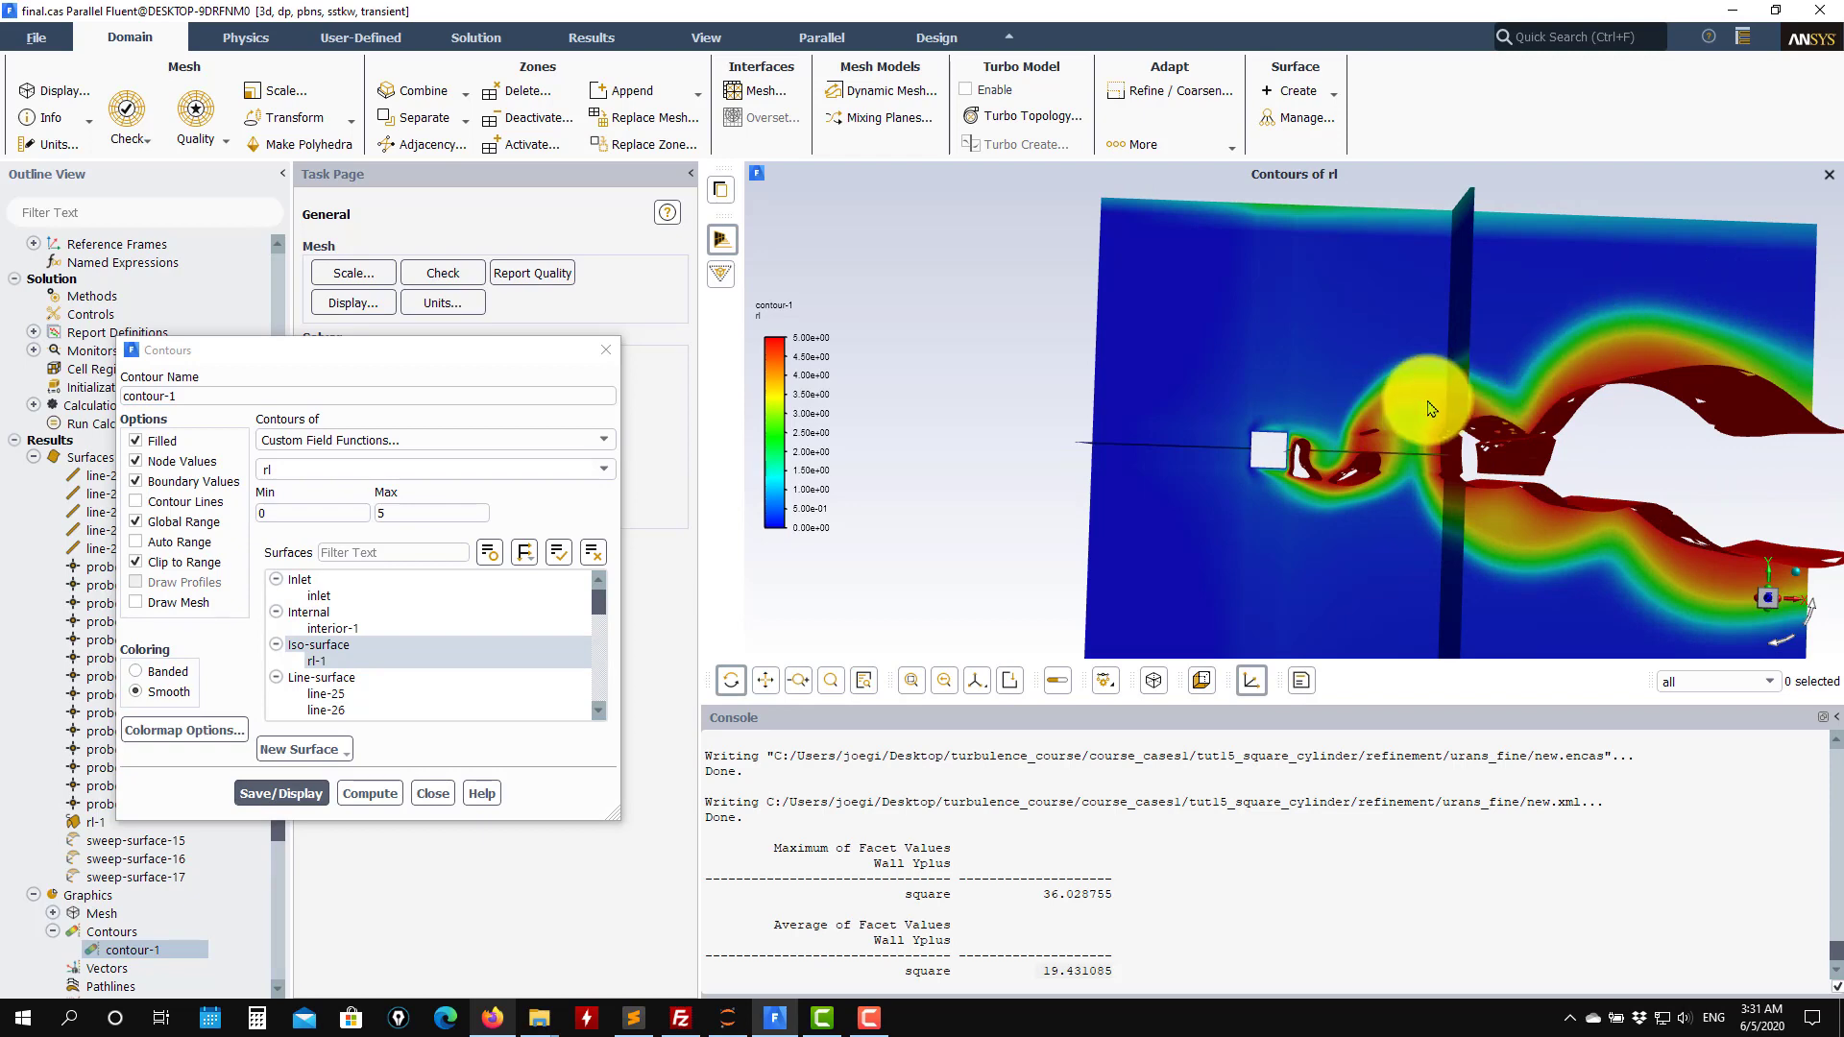
{"action": "left_click_drag", "start_coordinate": [1471, 399], "coordinate": [1325, 452]}
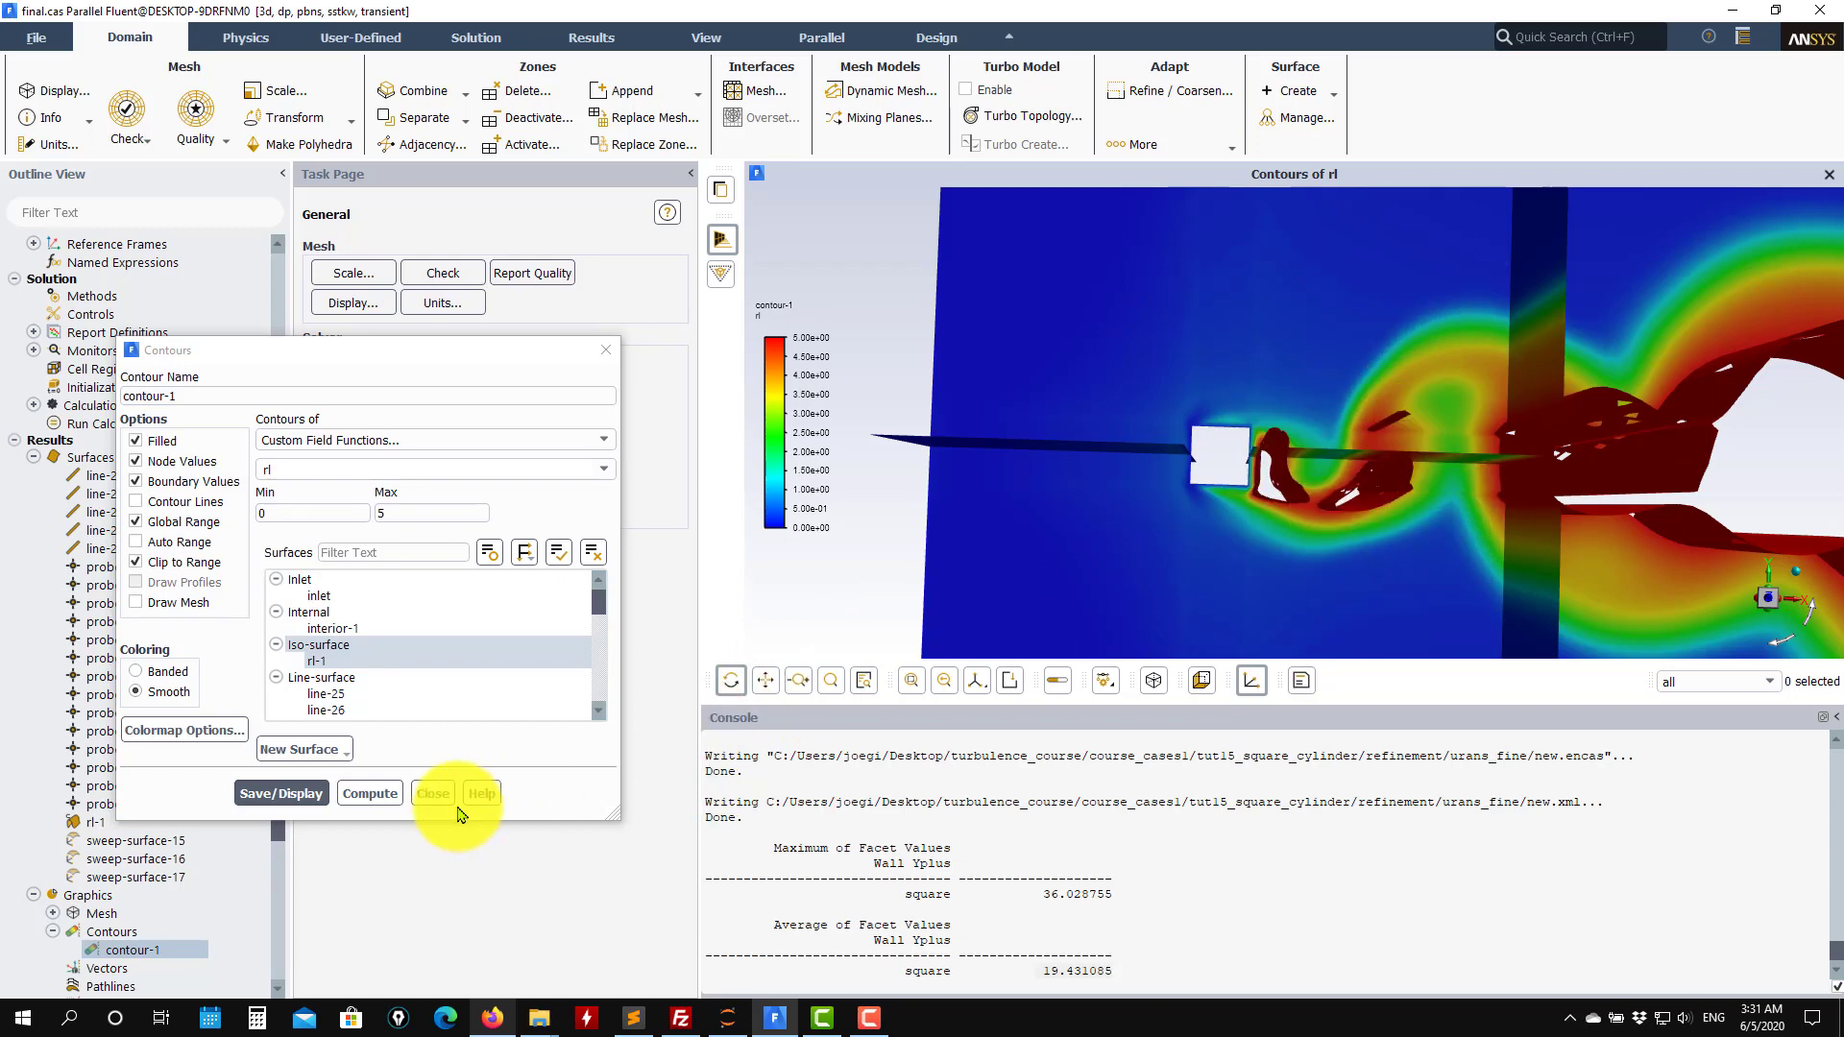
{"action": "left_click", "coordinate": [433, 793]}
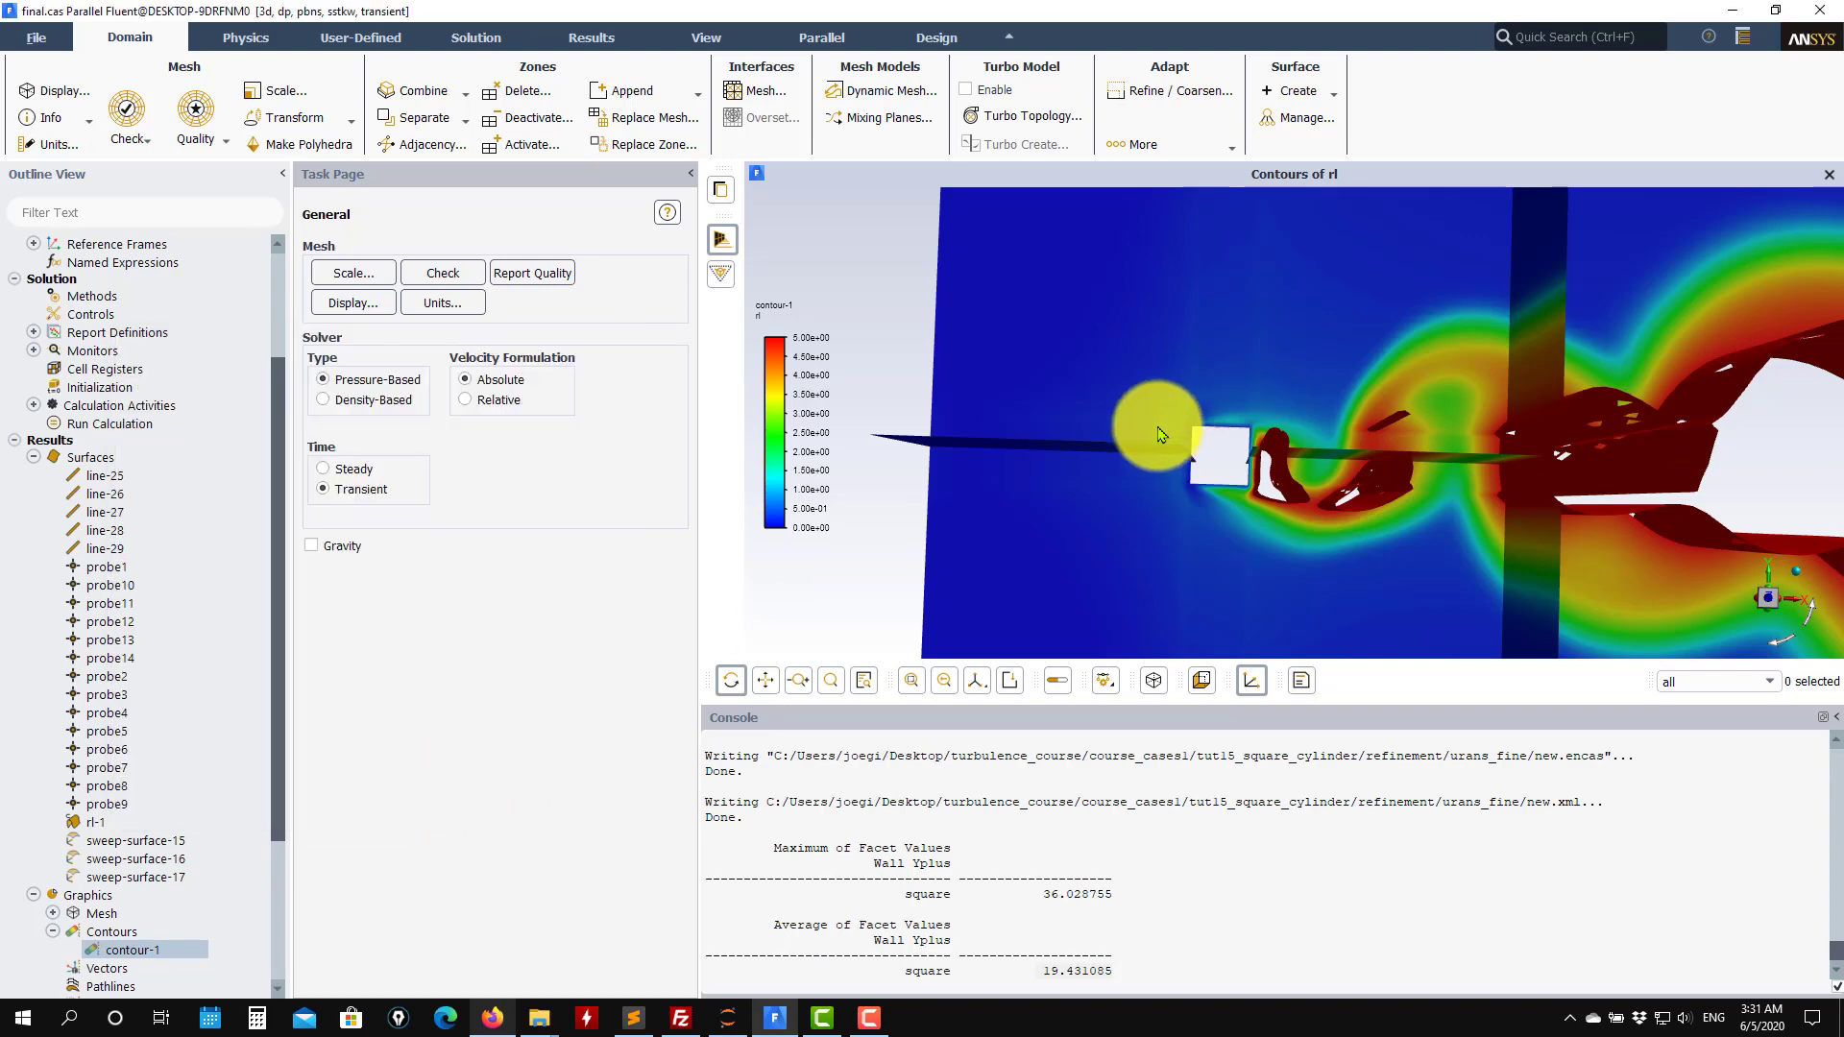
{"action": "scroll", "coordinate": [190, 629], "scroll_direction": "up", "scroll_amount": 3}
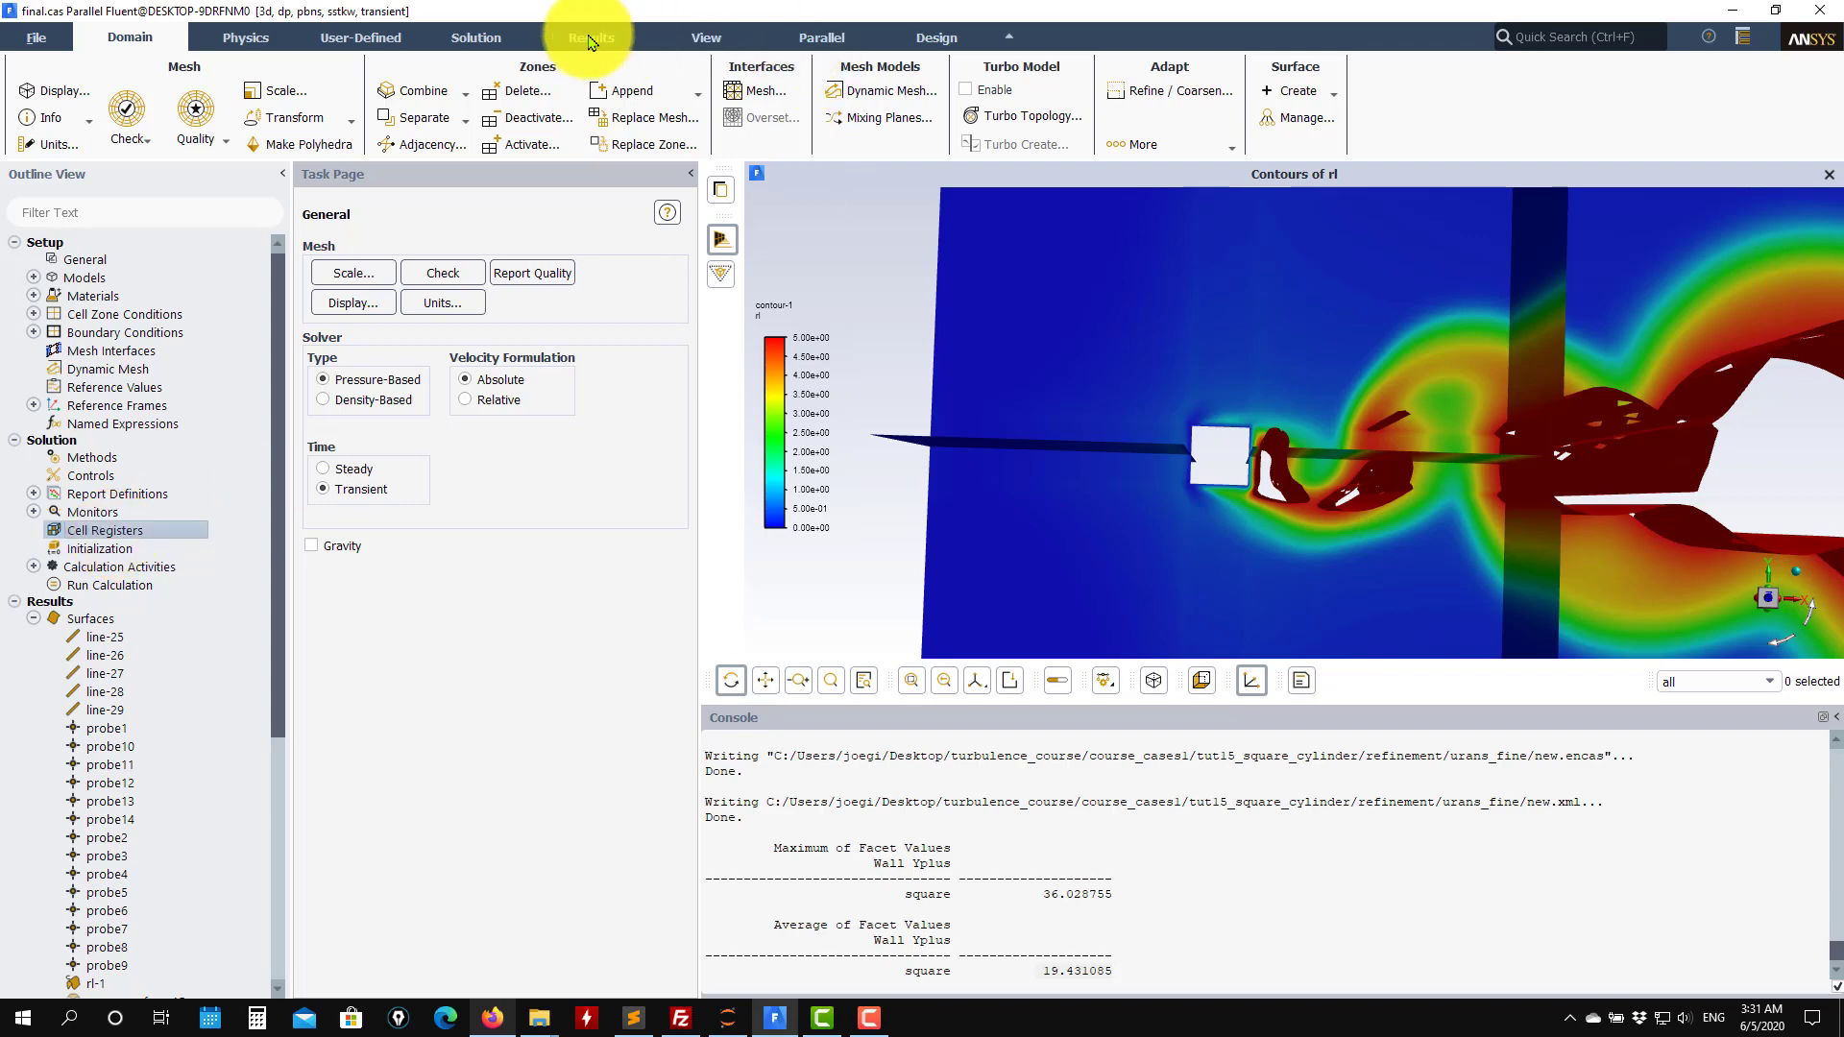
{"action": "left_click", "coordinate": [467, 43]}
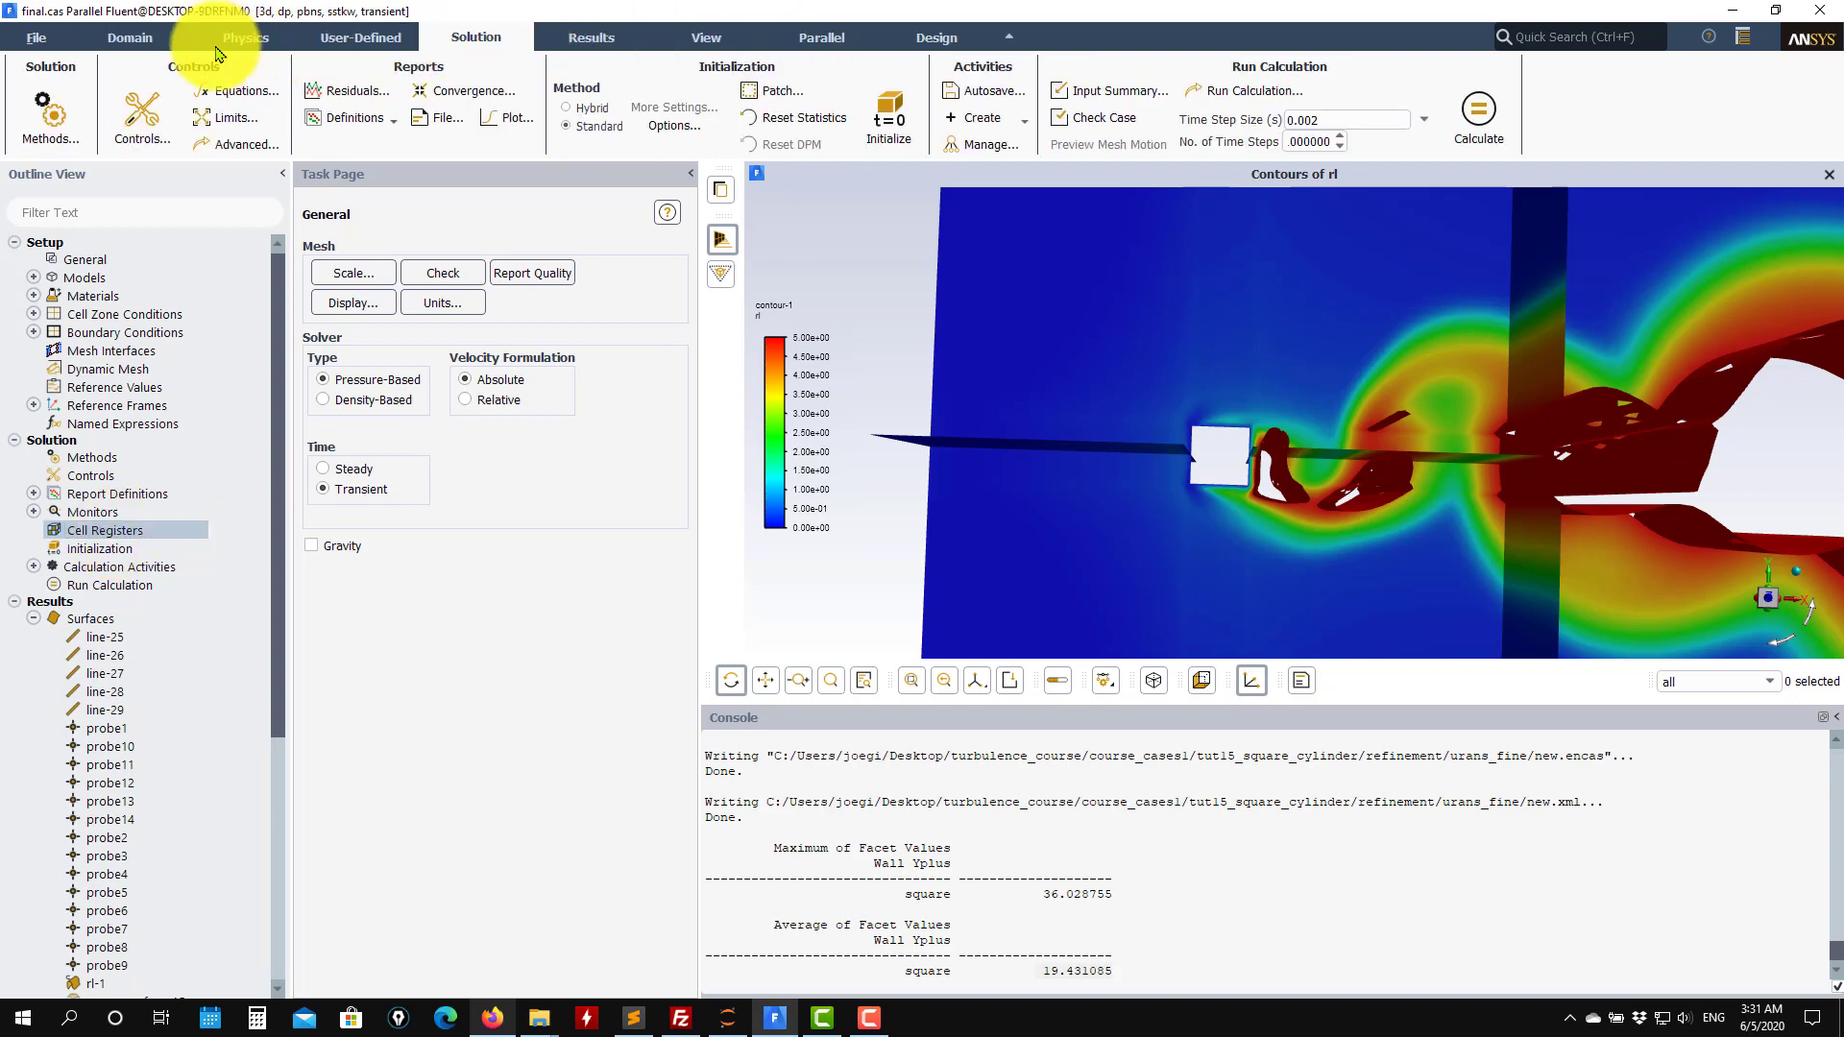
{"action": "left_click", "coordinate": [592, 37]}
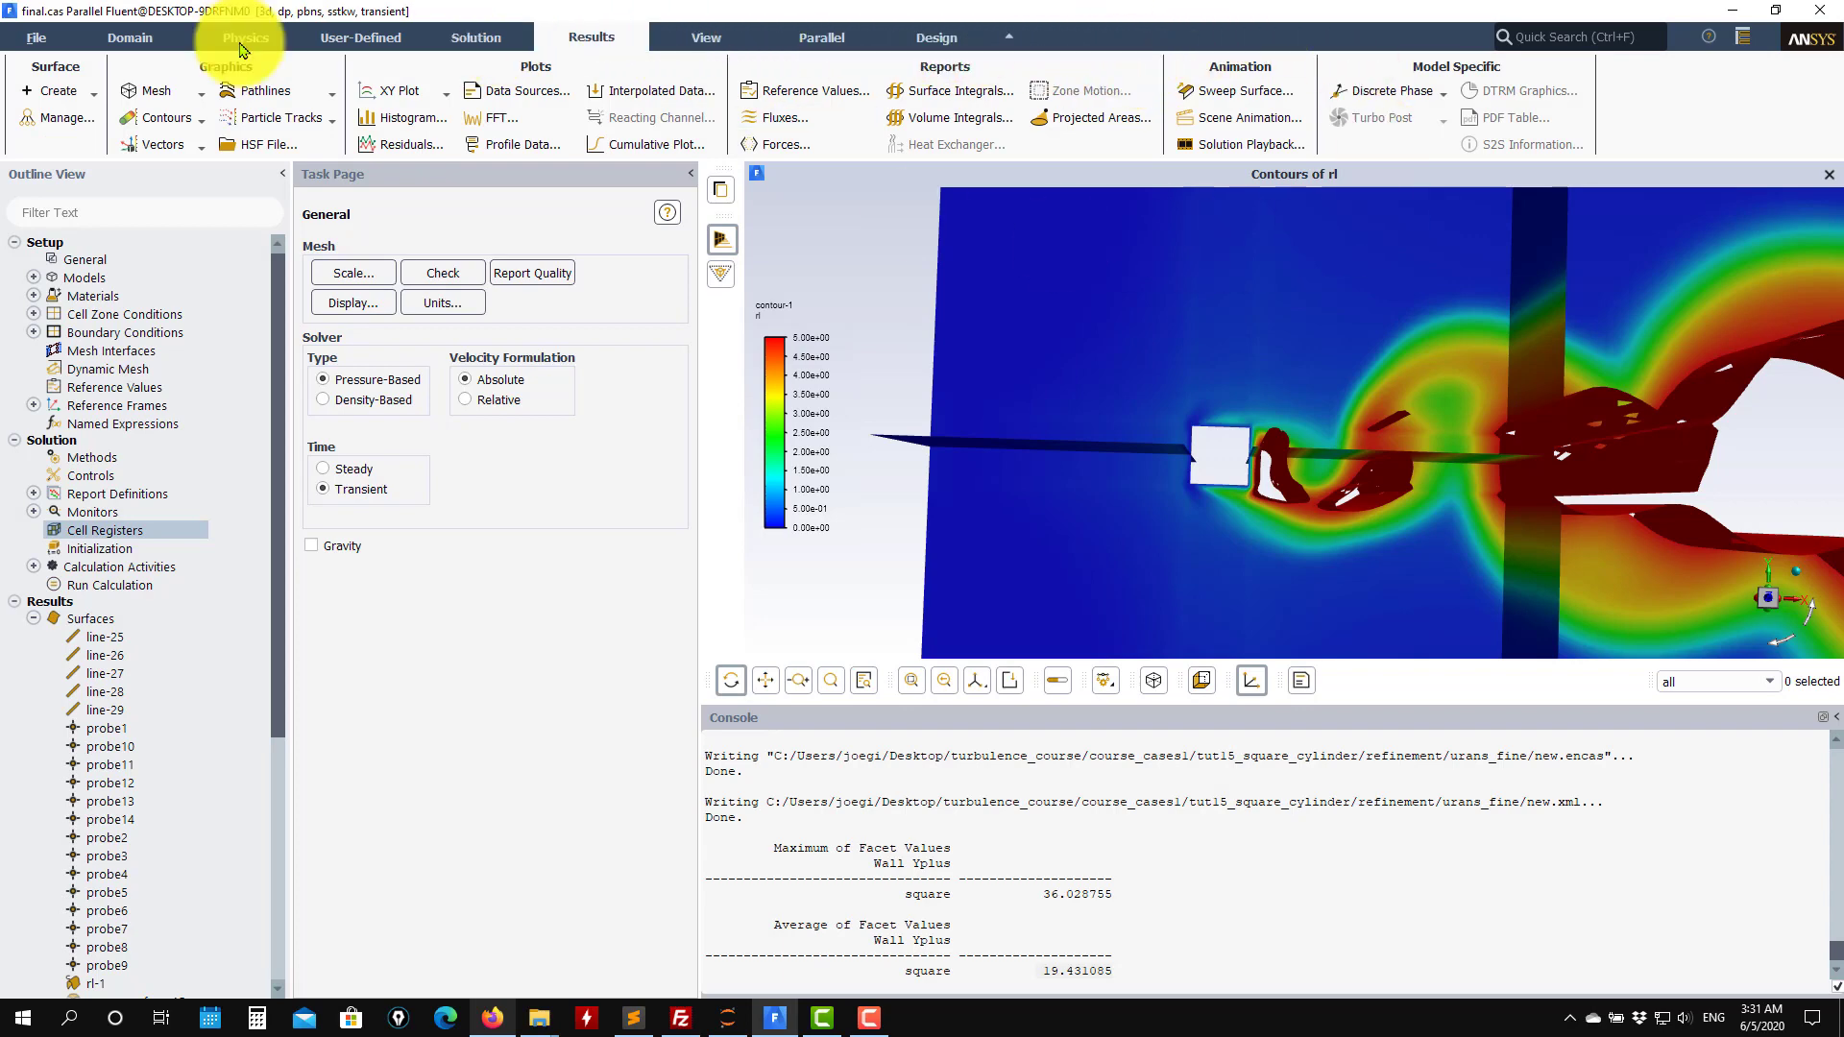
{"action": "left_click", "coordinate": [109, 42]}
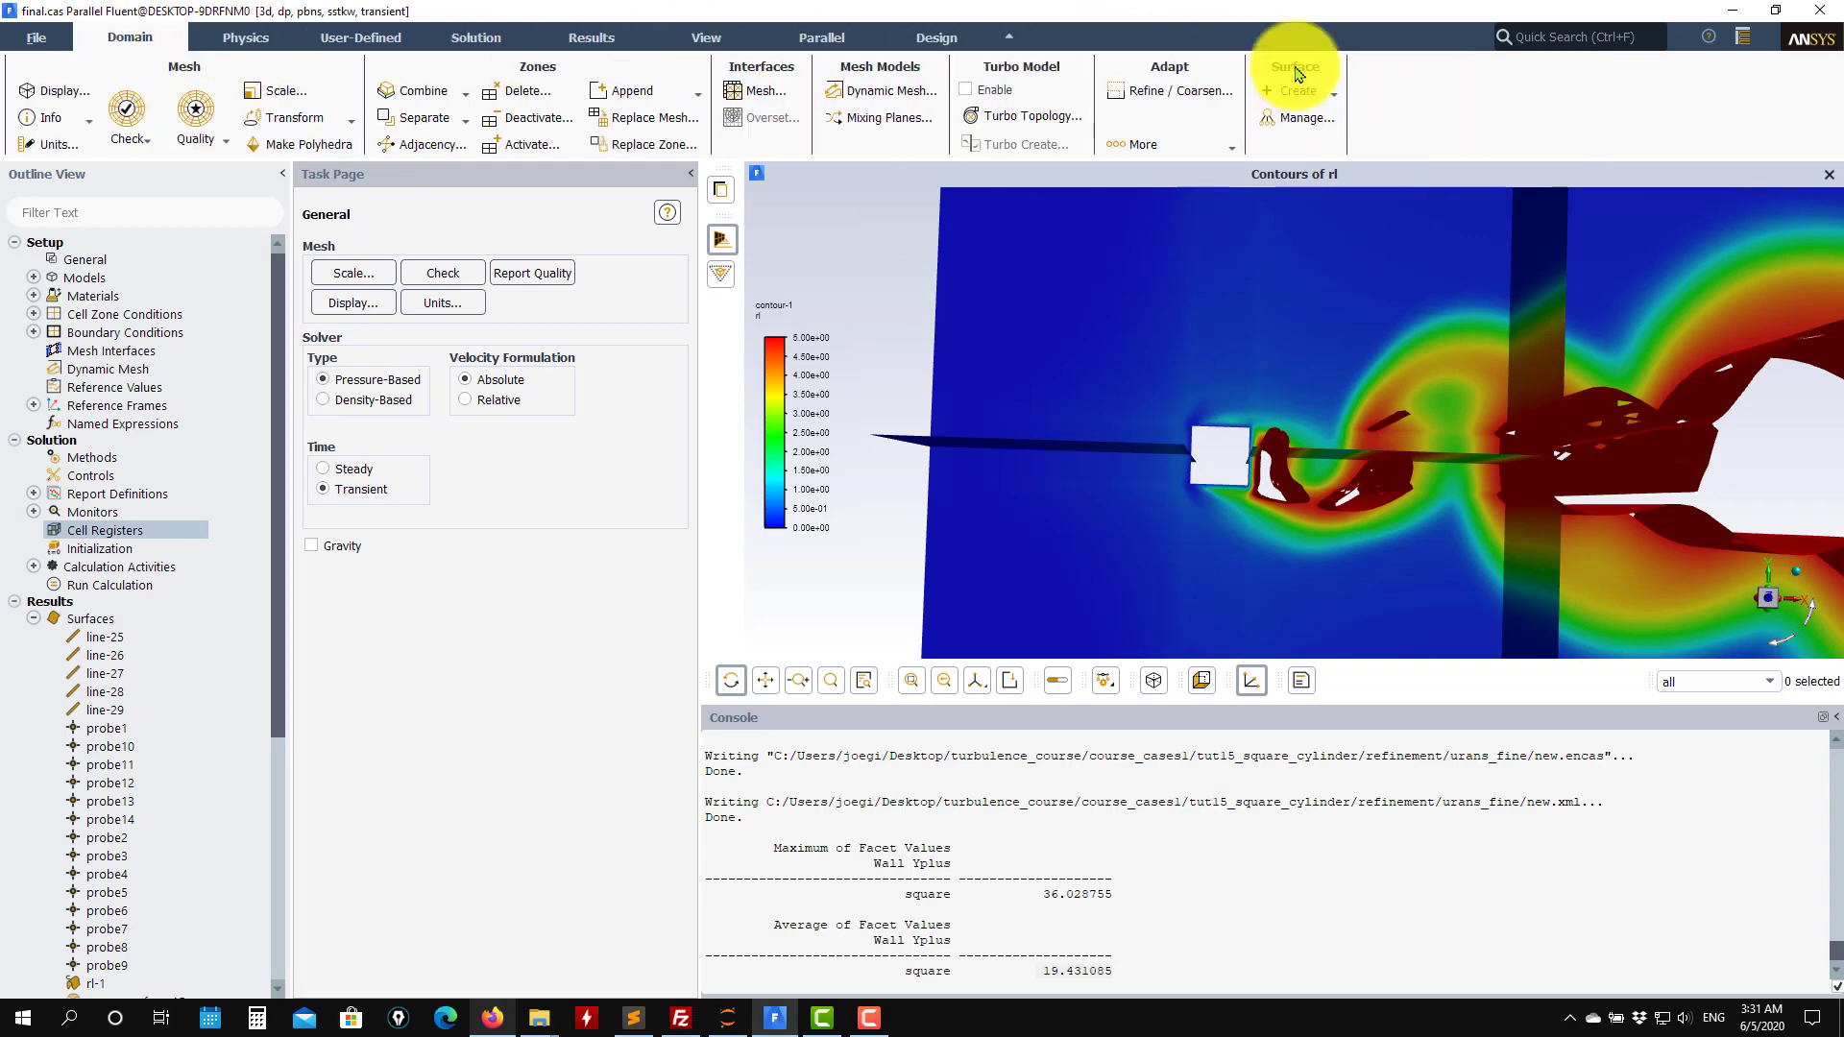
{"action": "left_click", "coordinate": [1180, 149]}
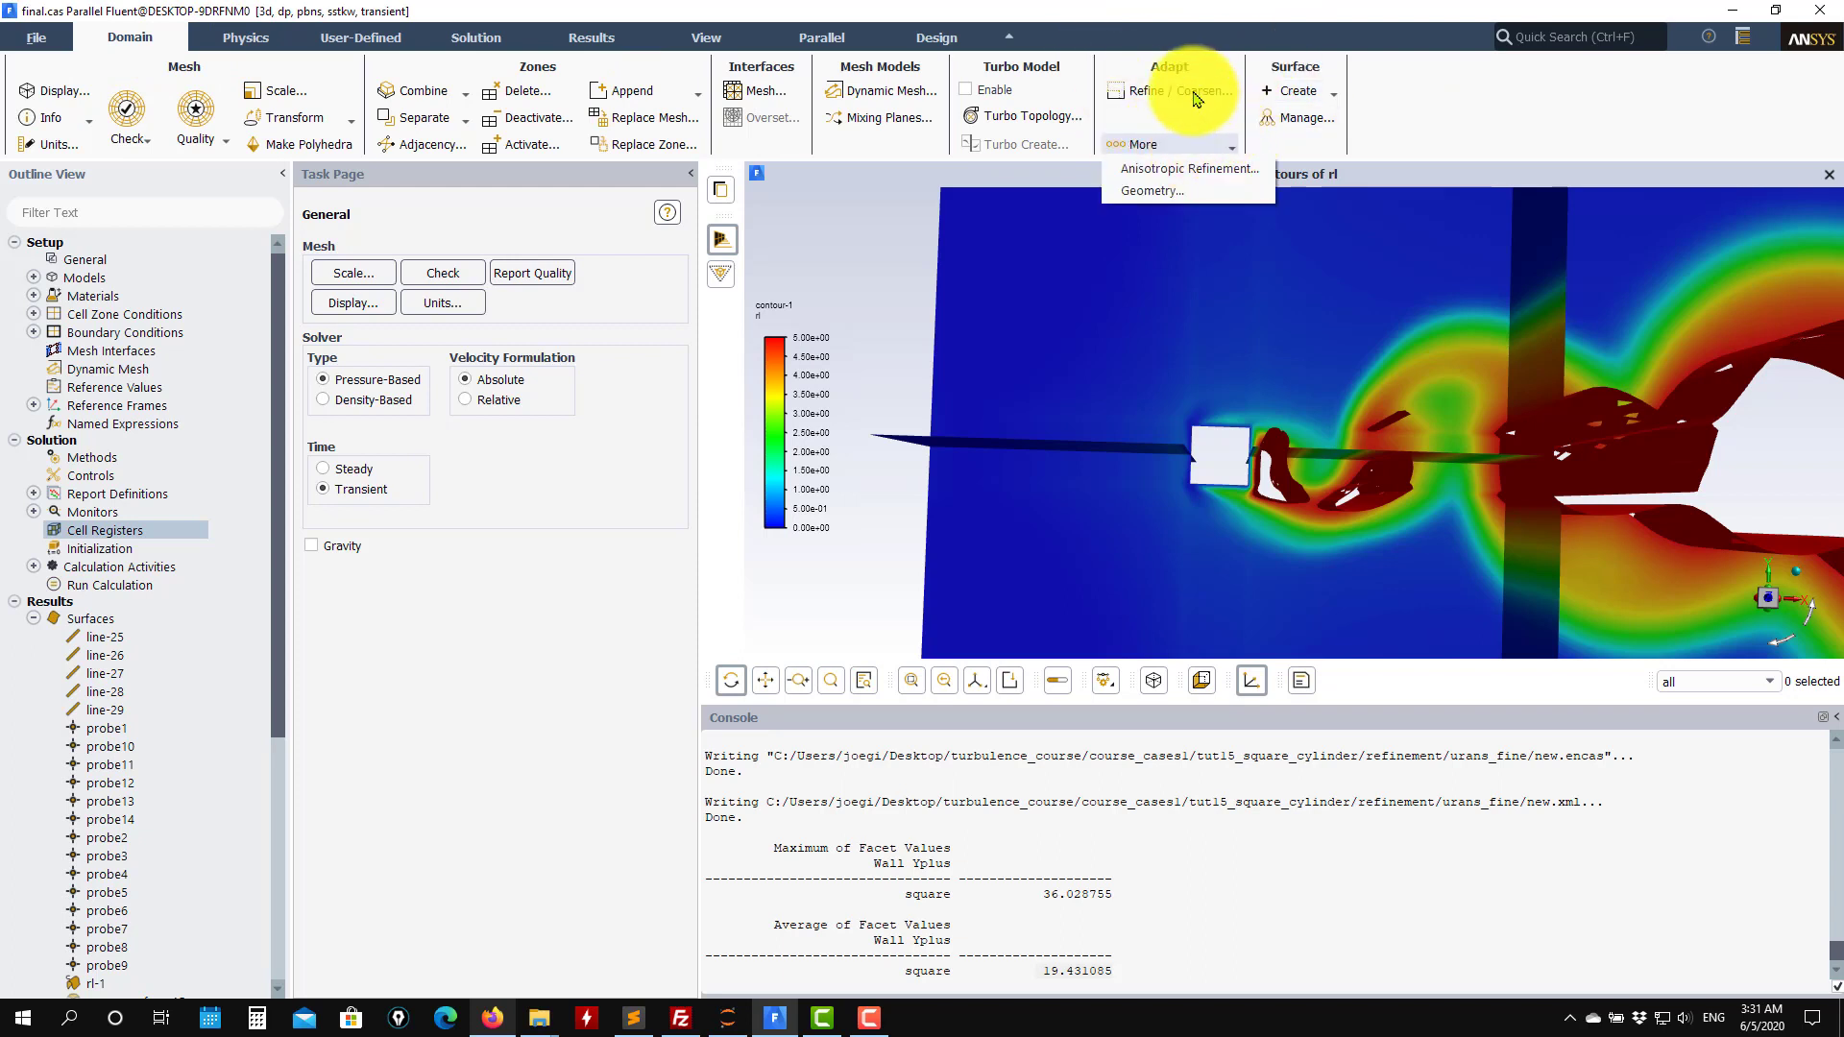
{"action": "left_click", "coordinate": [1196, 93]}
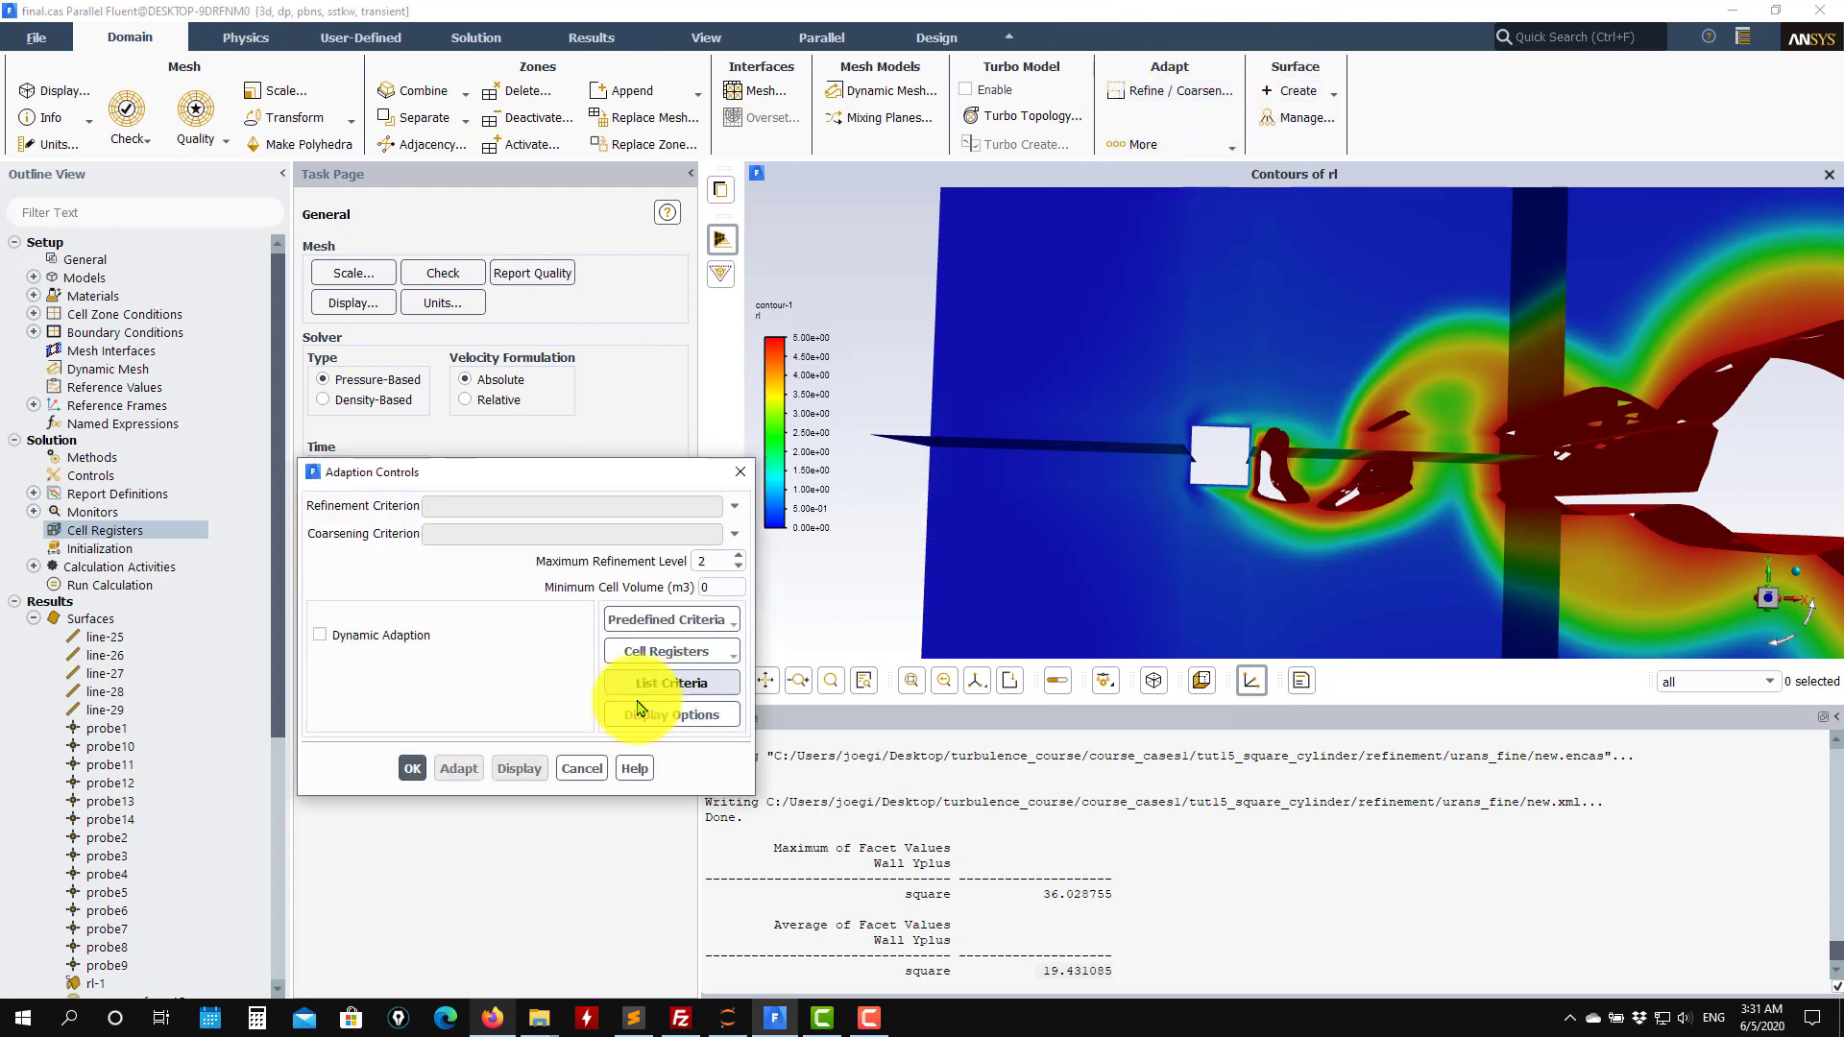
{"action": "left_click", "coordinate": [582, 769]}
Create a new Yplus cell register on the square wall zone and compute its y+ range.
{"action": "right_click", "coordinate": [87, 544]}
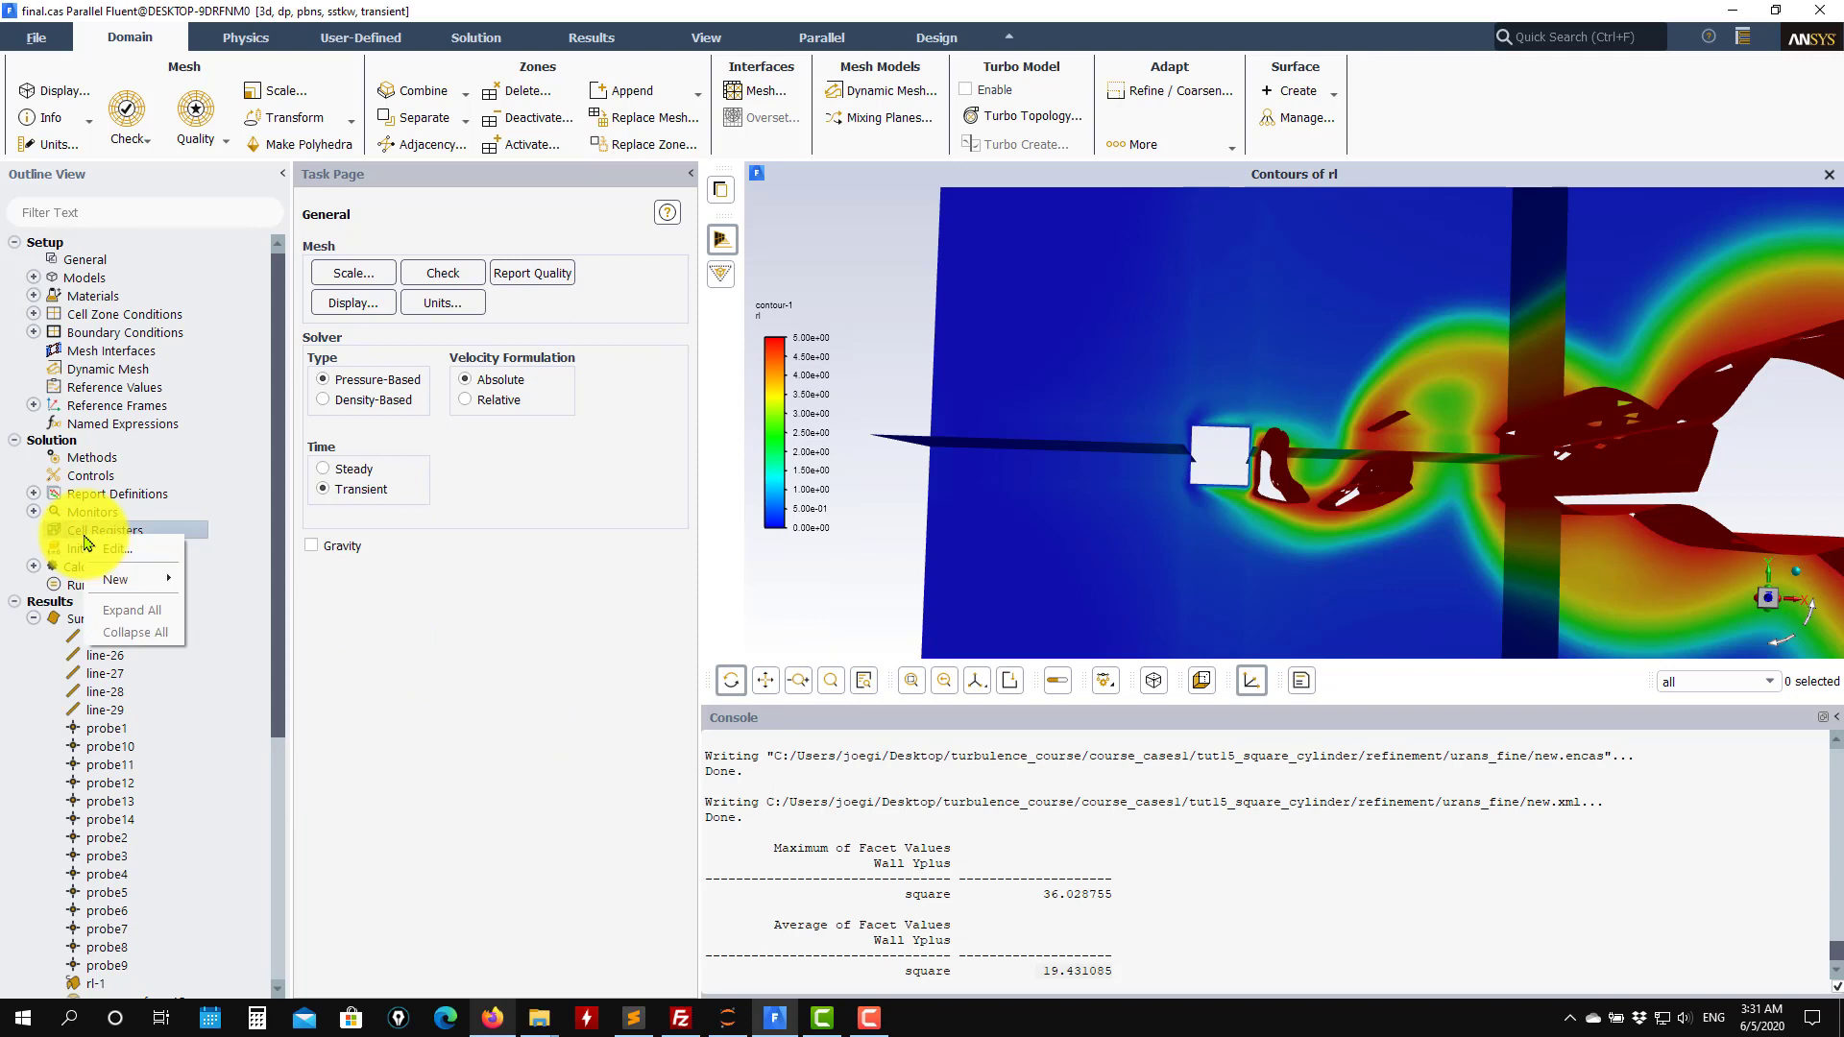
{"action": "mouse_move", "coordinate": [132, 584]}
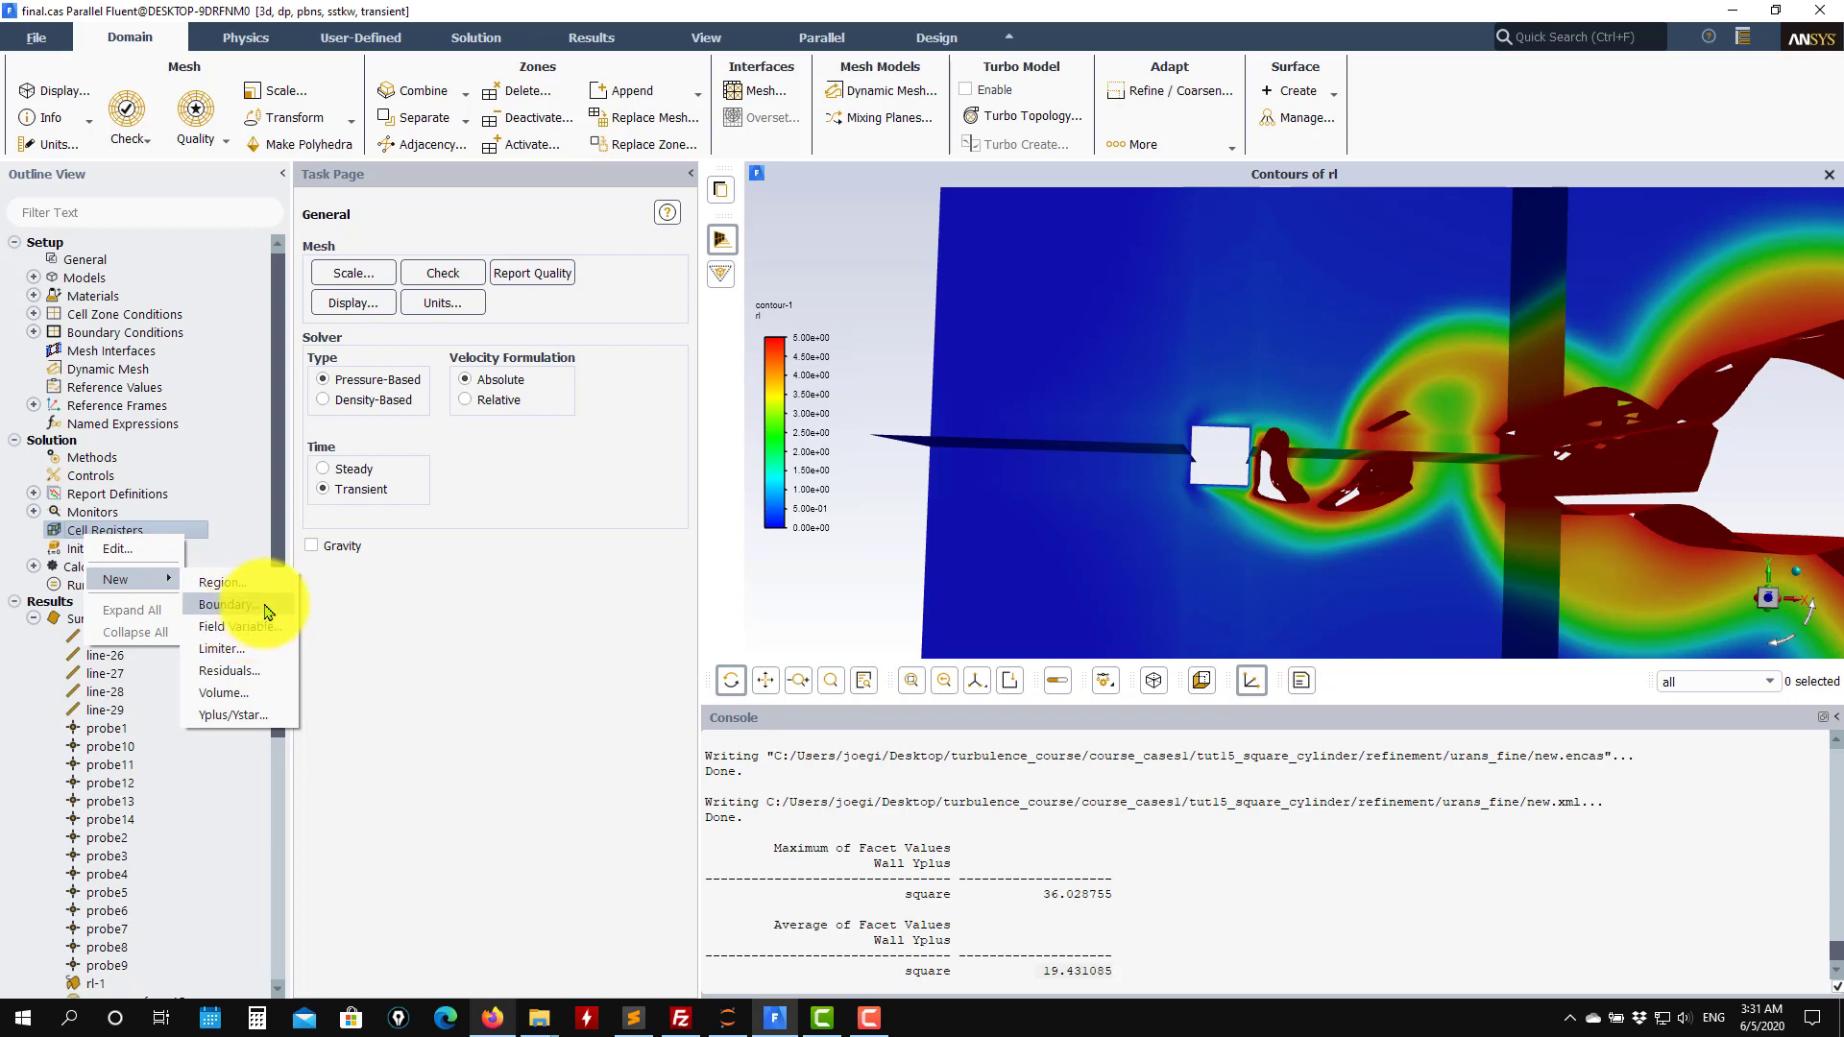
{"action": "left_click", "coordinate": [225, 715]}
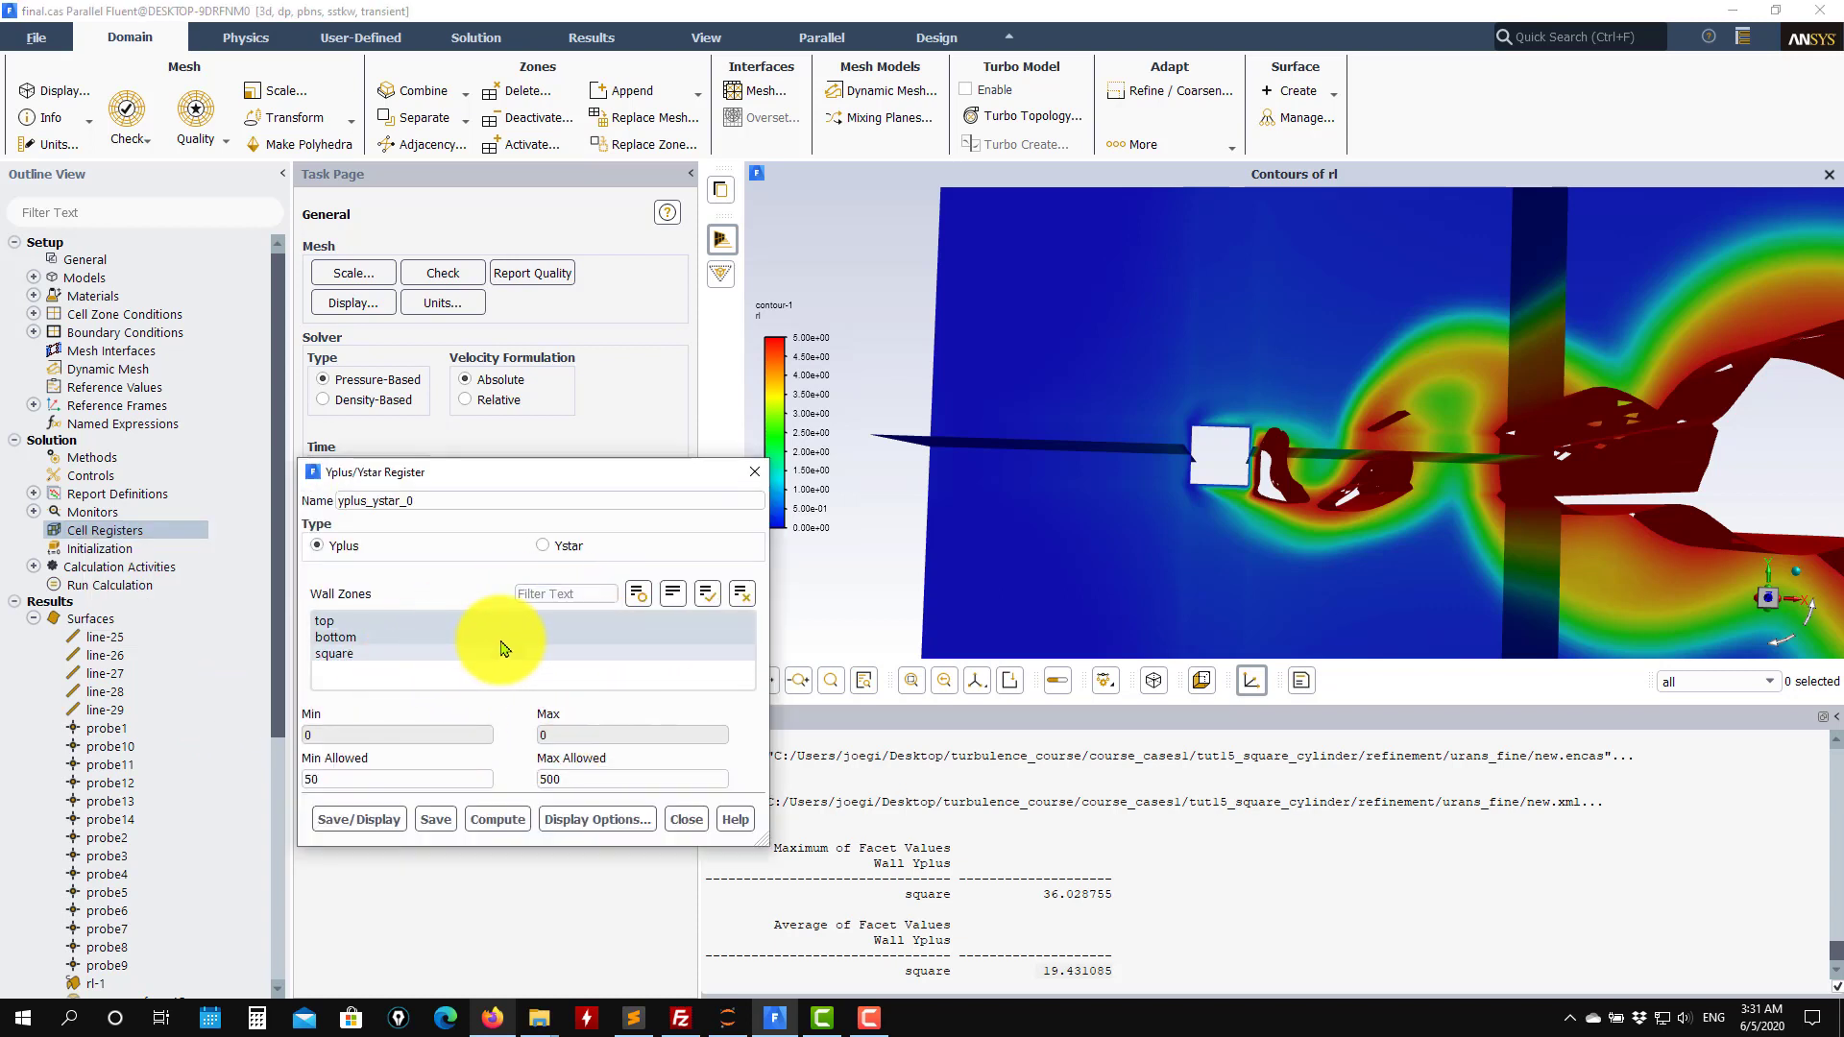
{"action": "left_click", "coordinate": [744, 591]}
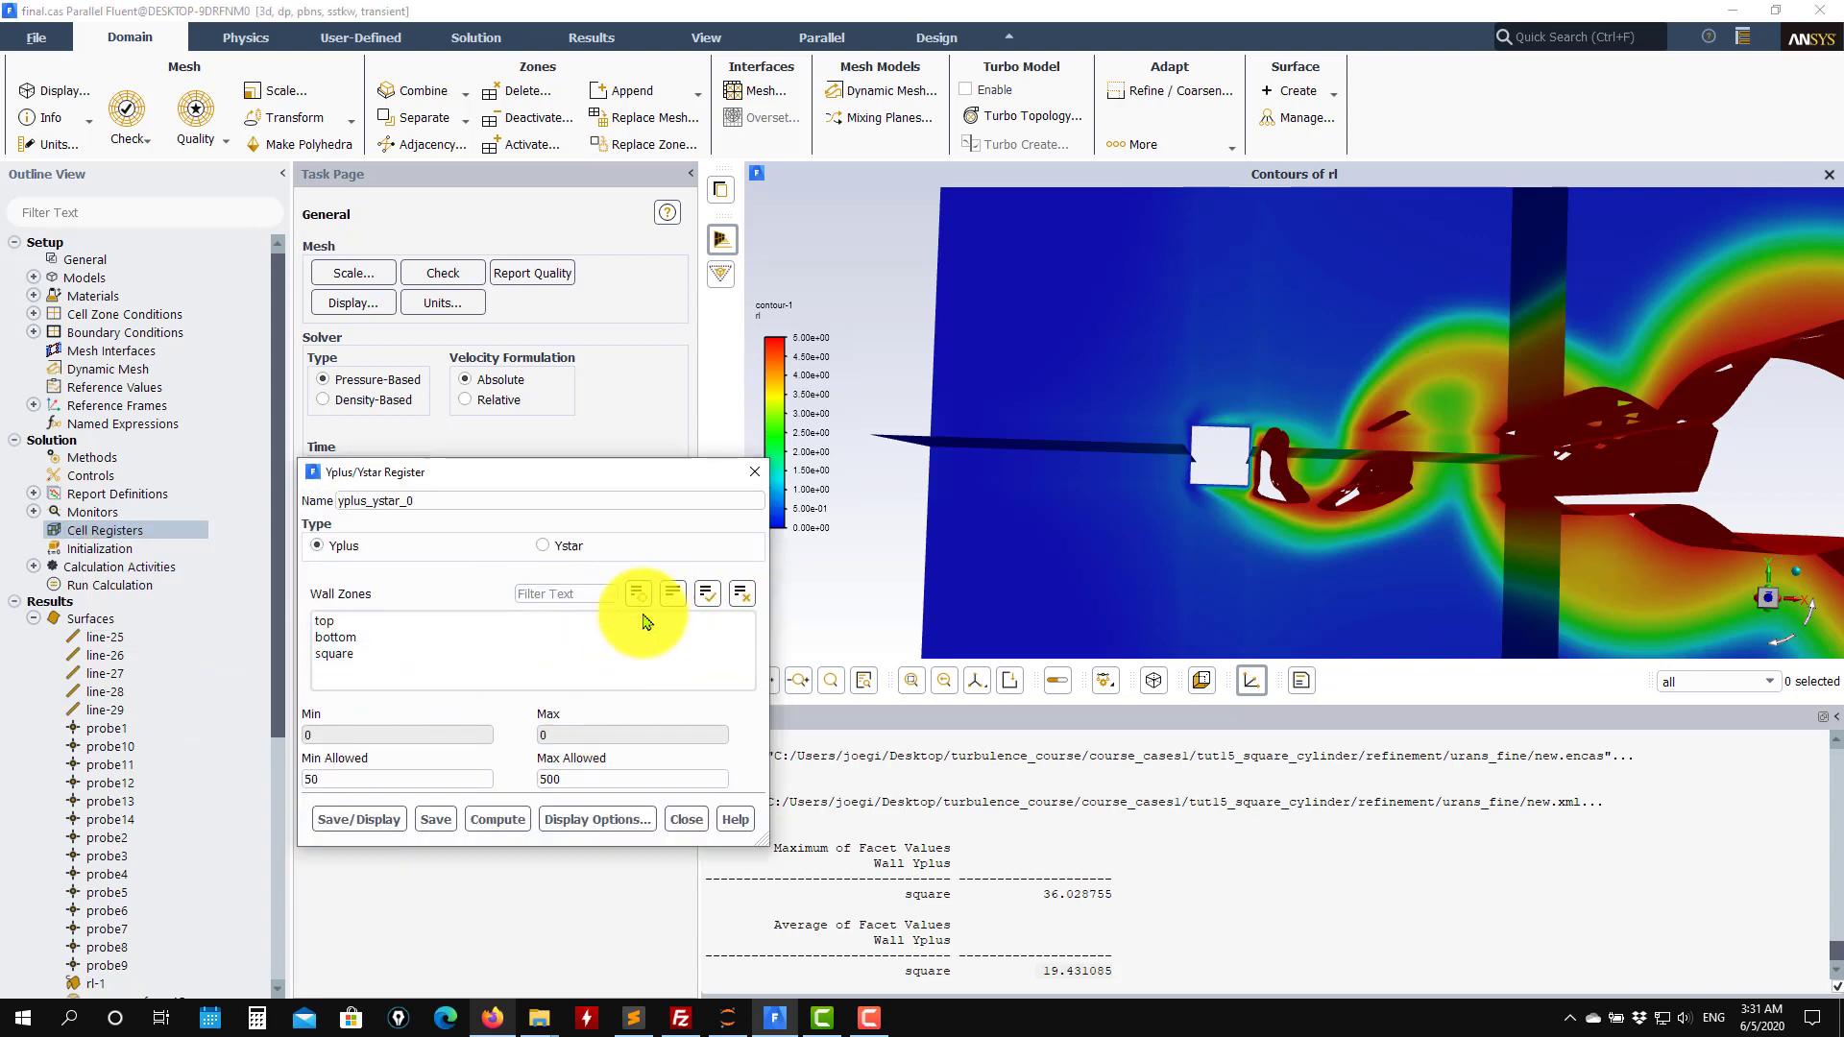
{"action": "left_click", "coordinate": [349, 656]}
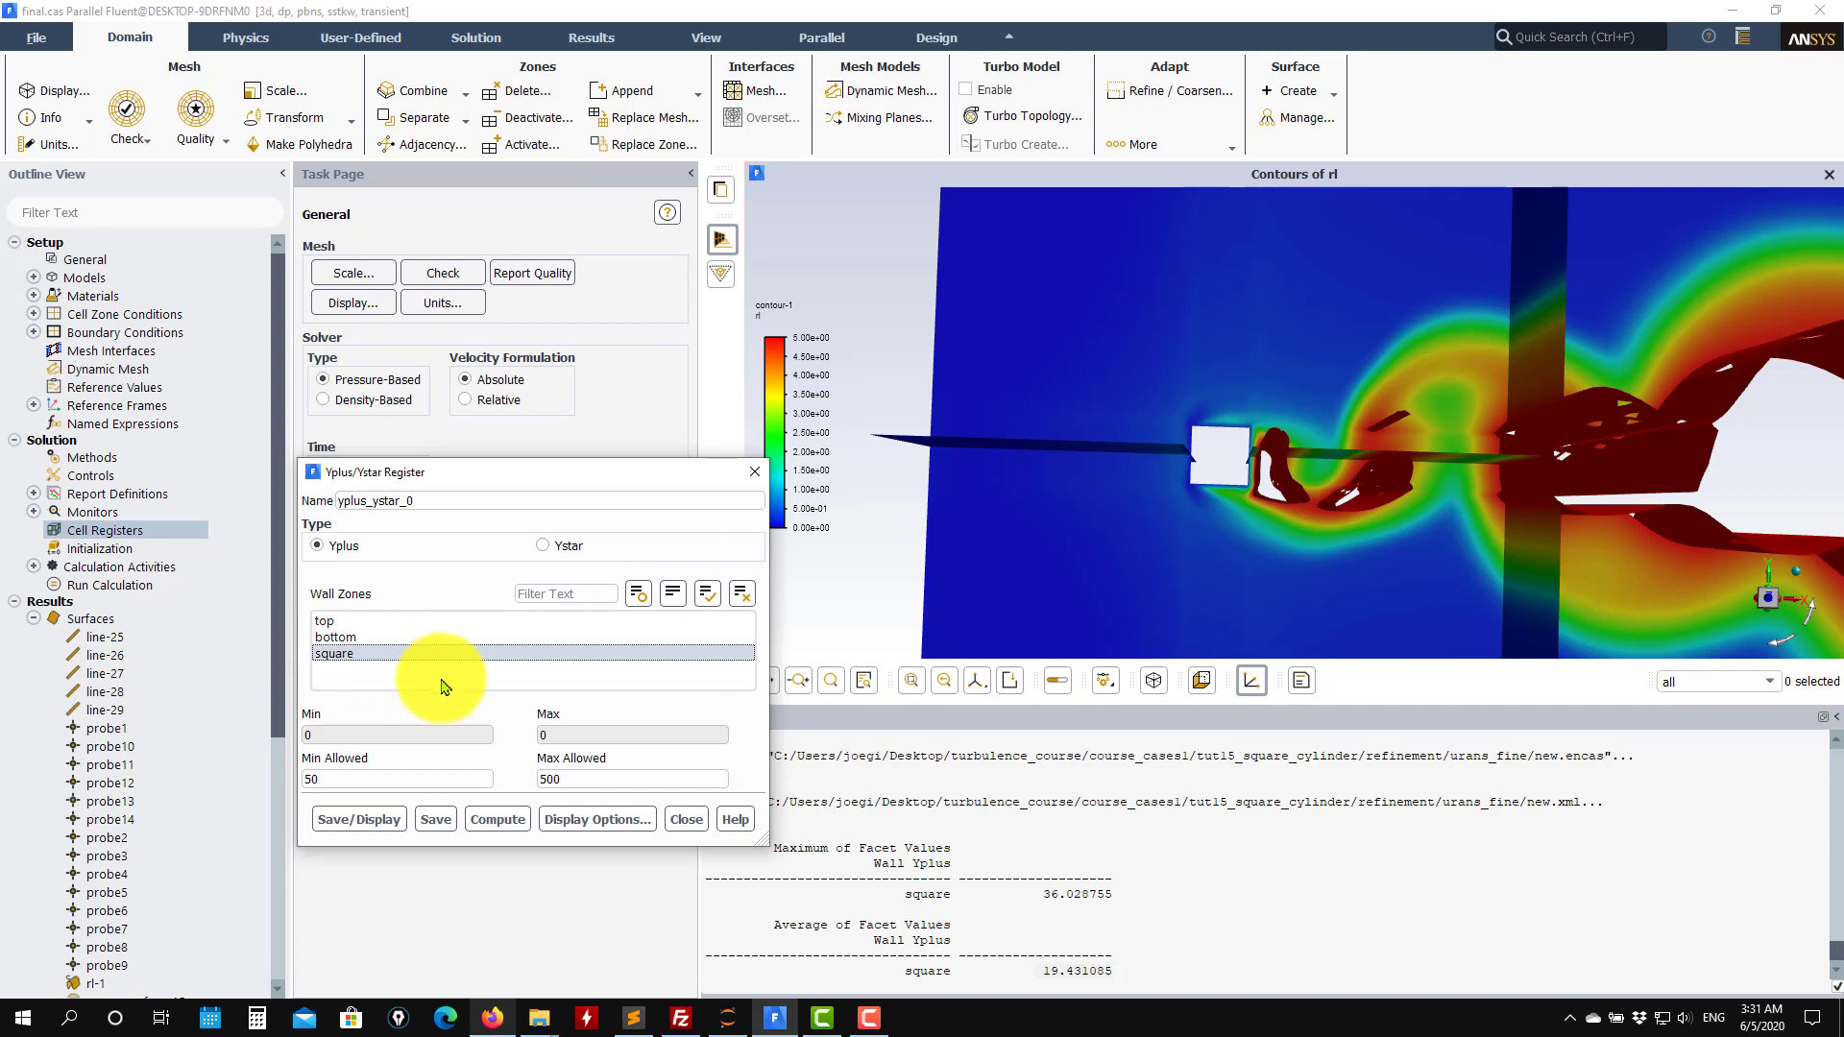
{"action": "left_click", "coordinate": [491, 816]}
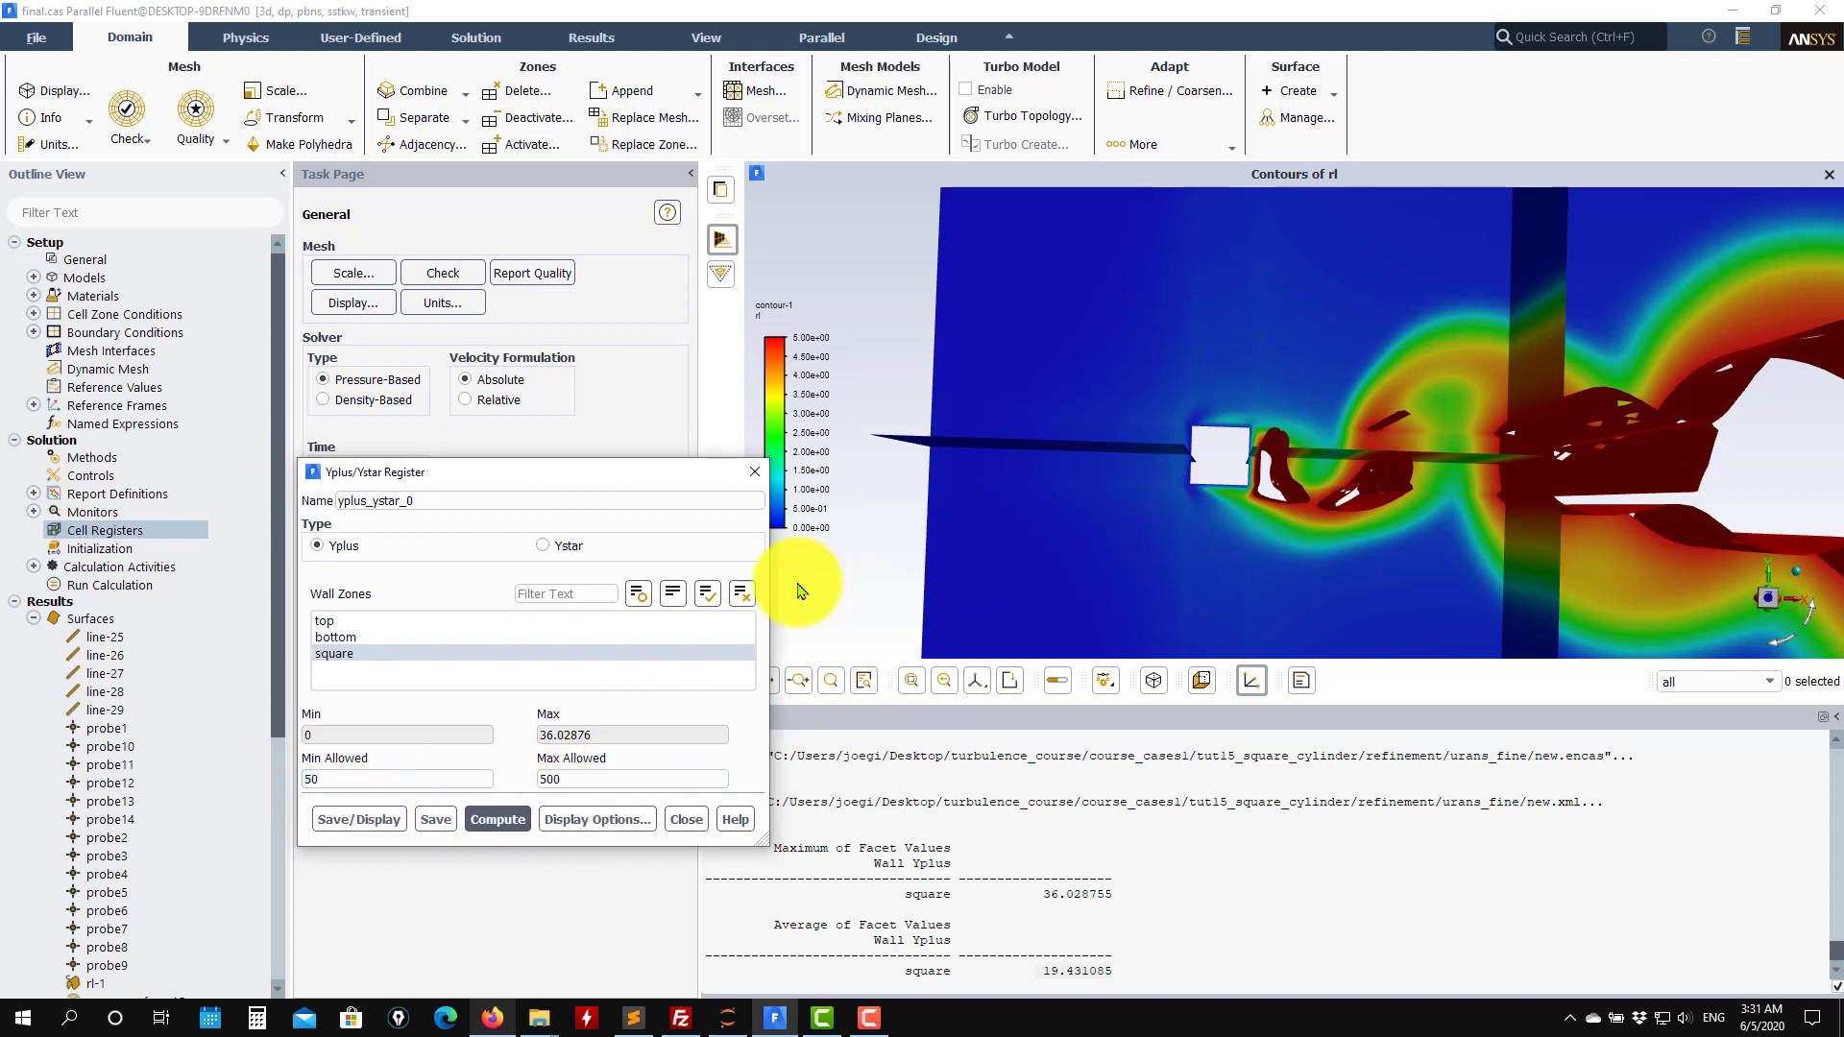
Save and display the Yplus cell register to view the marked cells around the cylinder.
{"action": "left_click", "coordinate": [361, 828]}
{"action": "left_click", "coordinate": [1235, 478]}
{"action": "scroll", "coordinate": [1176, 413], "scroll_direction": "up", "scroll_amount": 5}
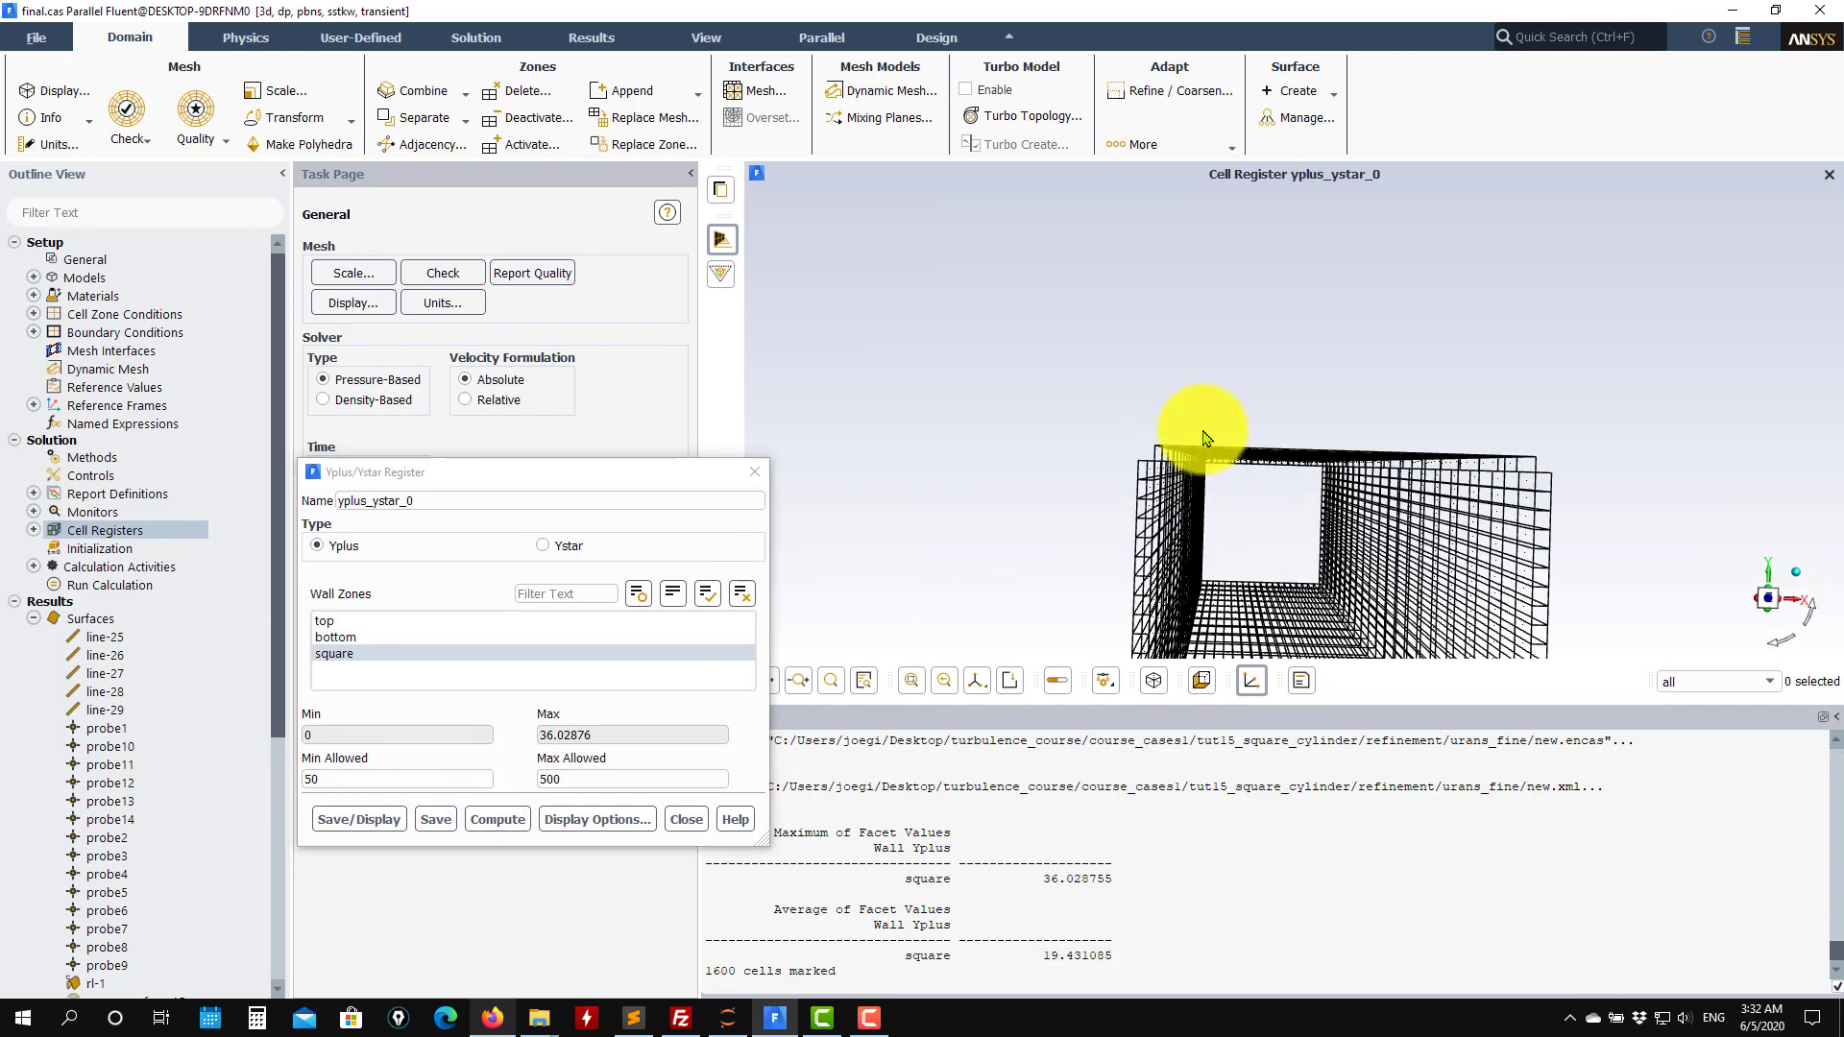
{"action": "scroll", "coordinate": [1206, 438], "scroll_direction": "up", "scroll_amount": 10}
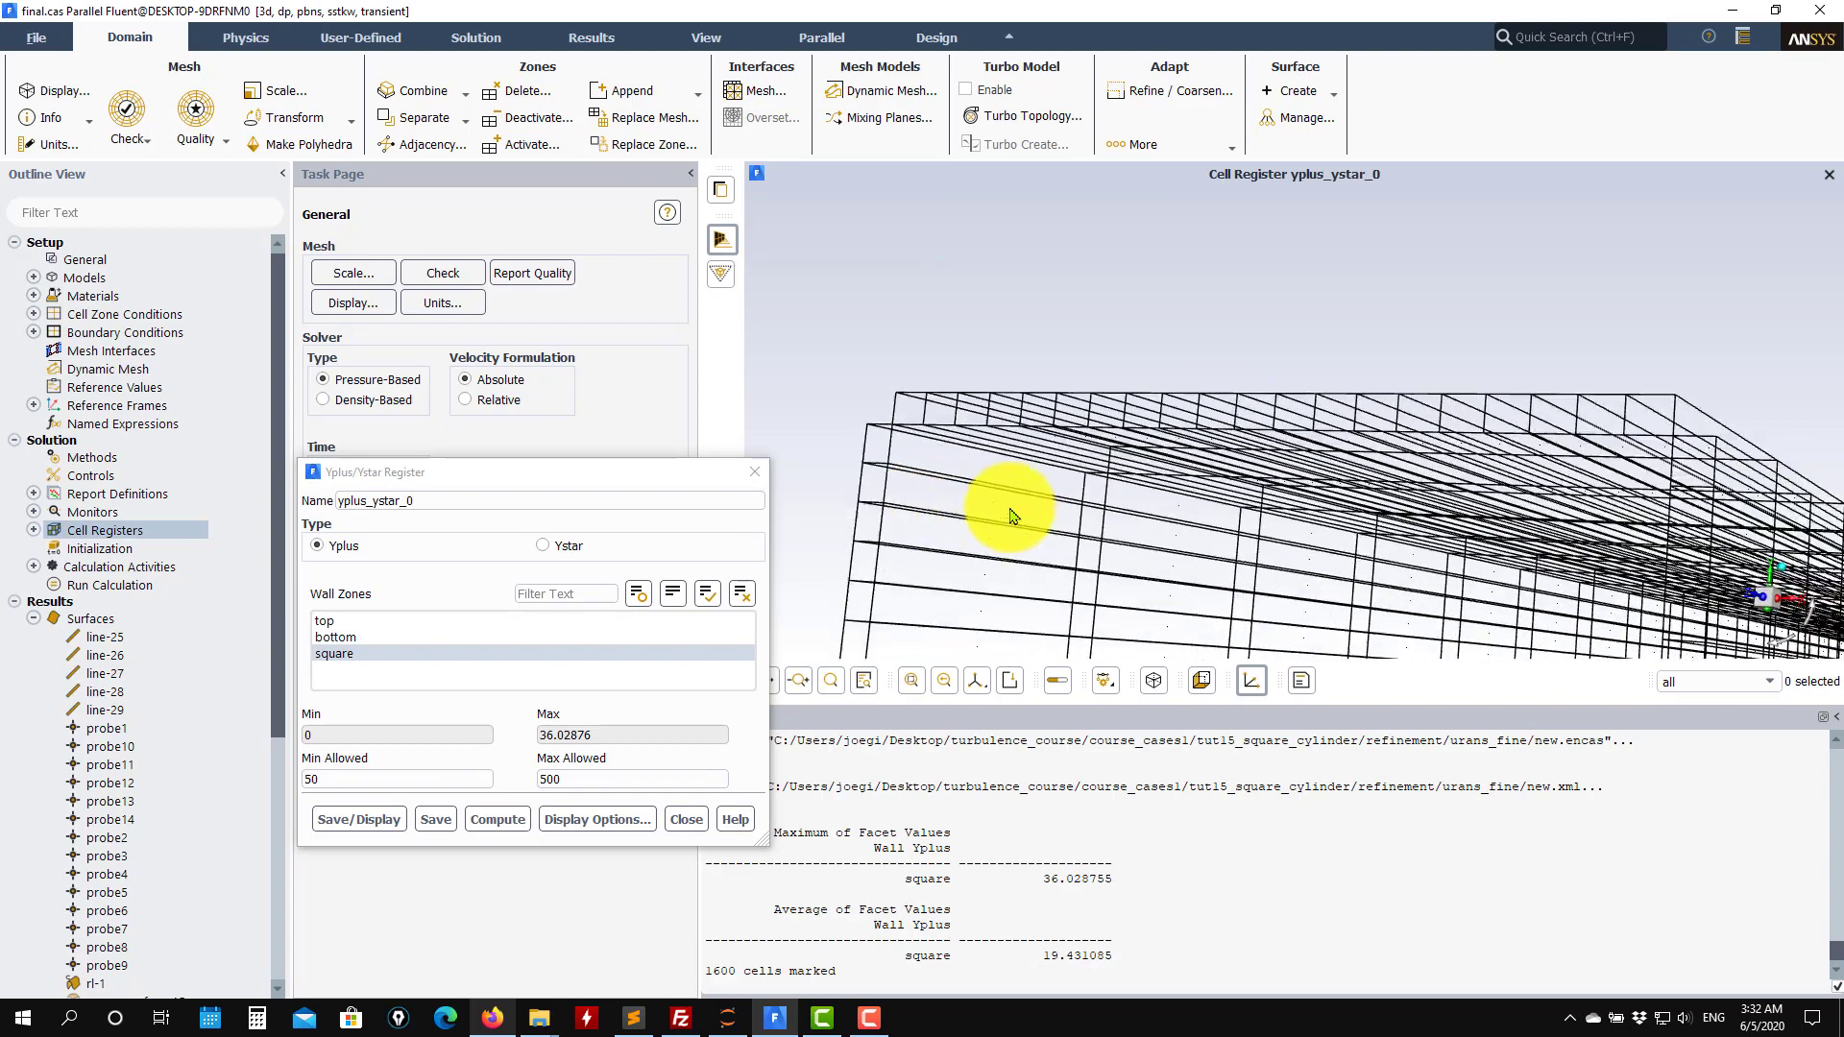
{"action": "scroll", "coordinate": [1234, 502], "scroll_direction": "down", "scroll_amount": 10}
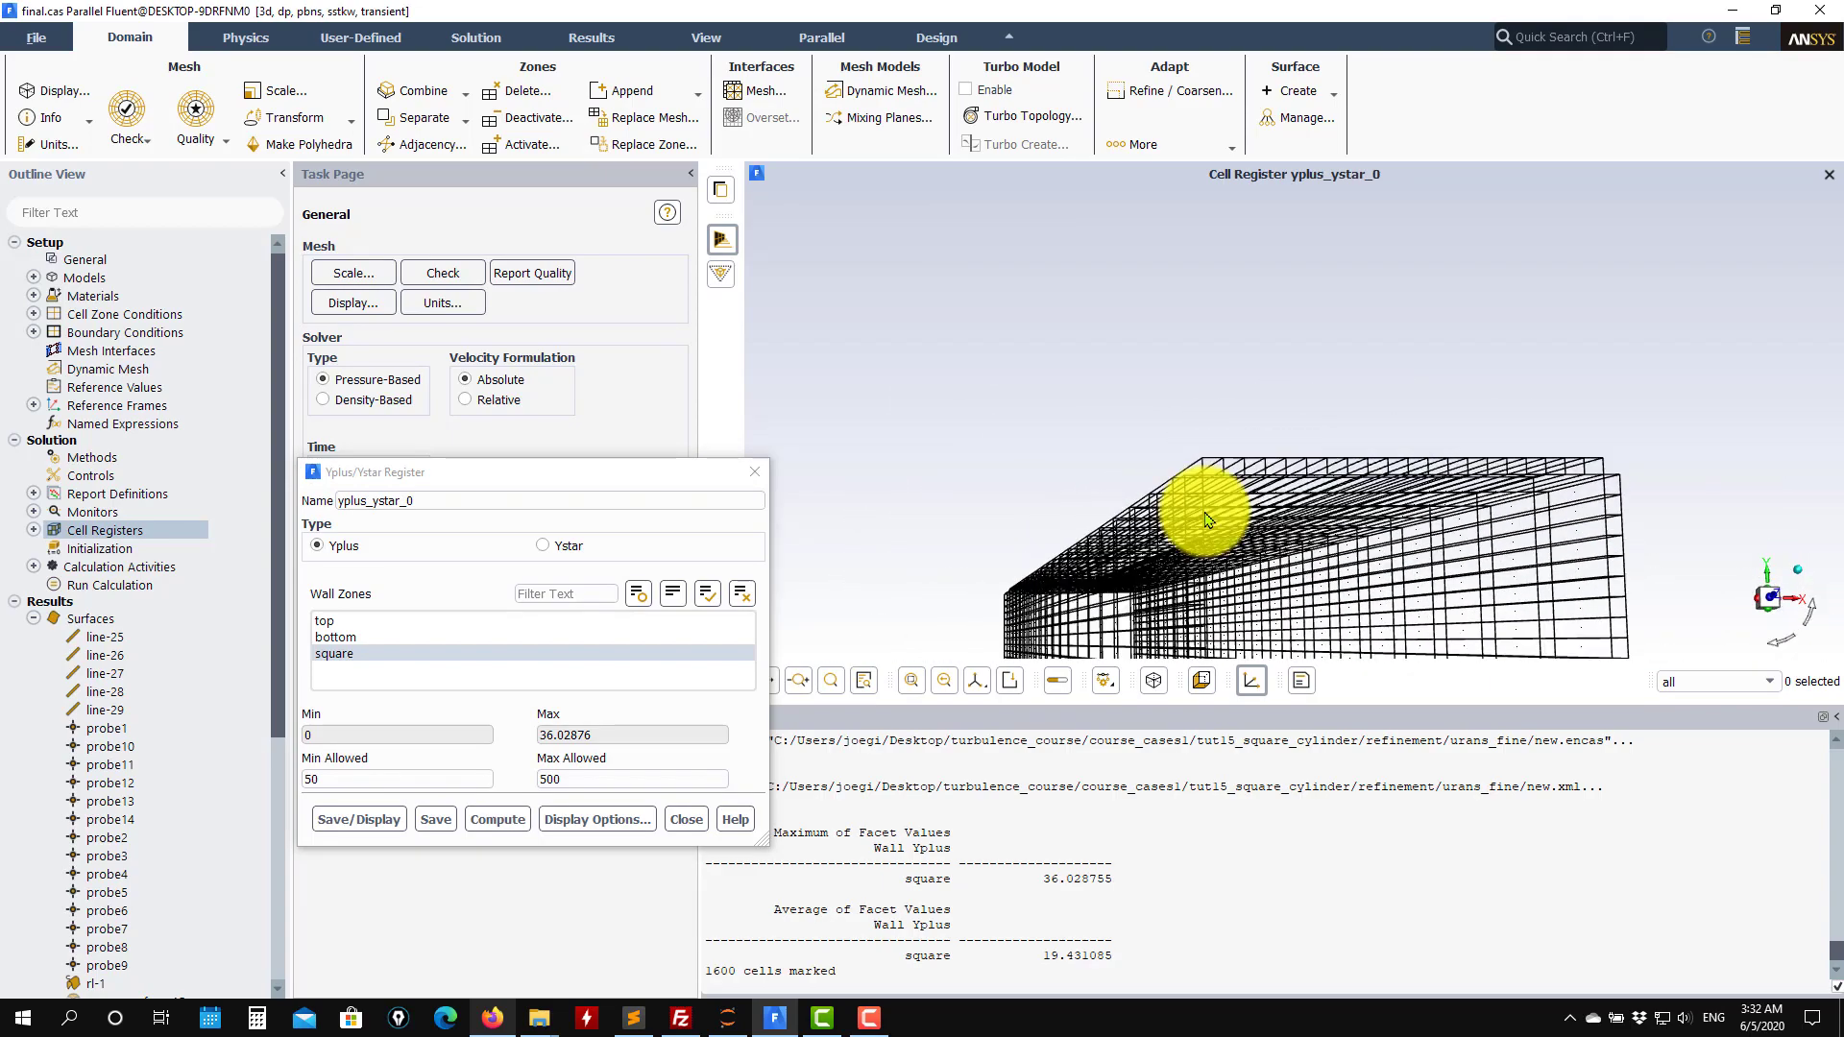
{"action": "scroll", "coordinate": [1210, 511], "scroll_direction": "down", "scroll_amount": 3}
{"action": "scroll", "coordinate": [1219, 519], "scroll_direction": "up", "scroll_amount": 10}
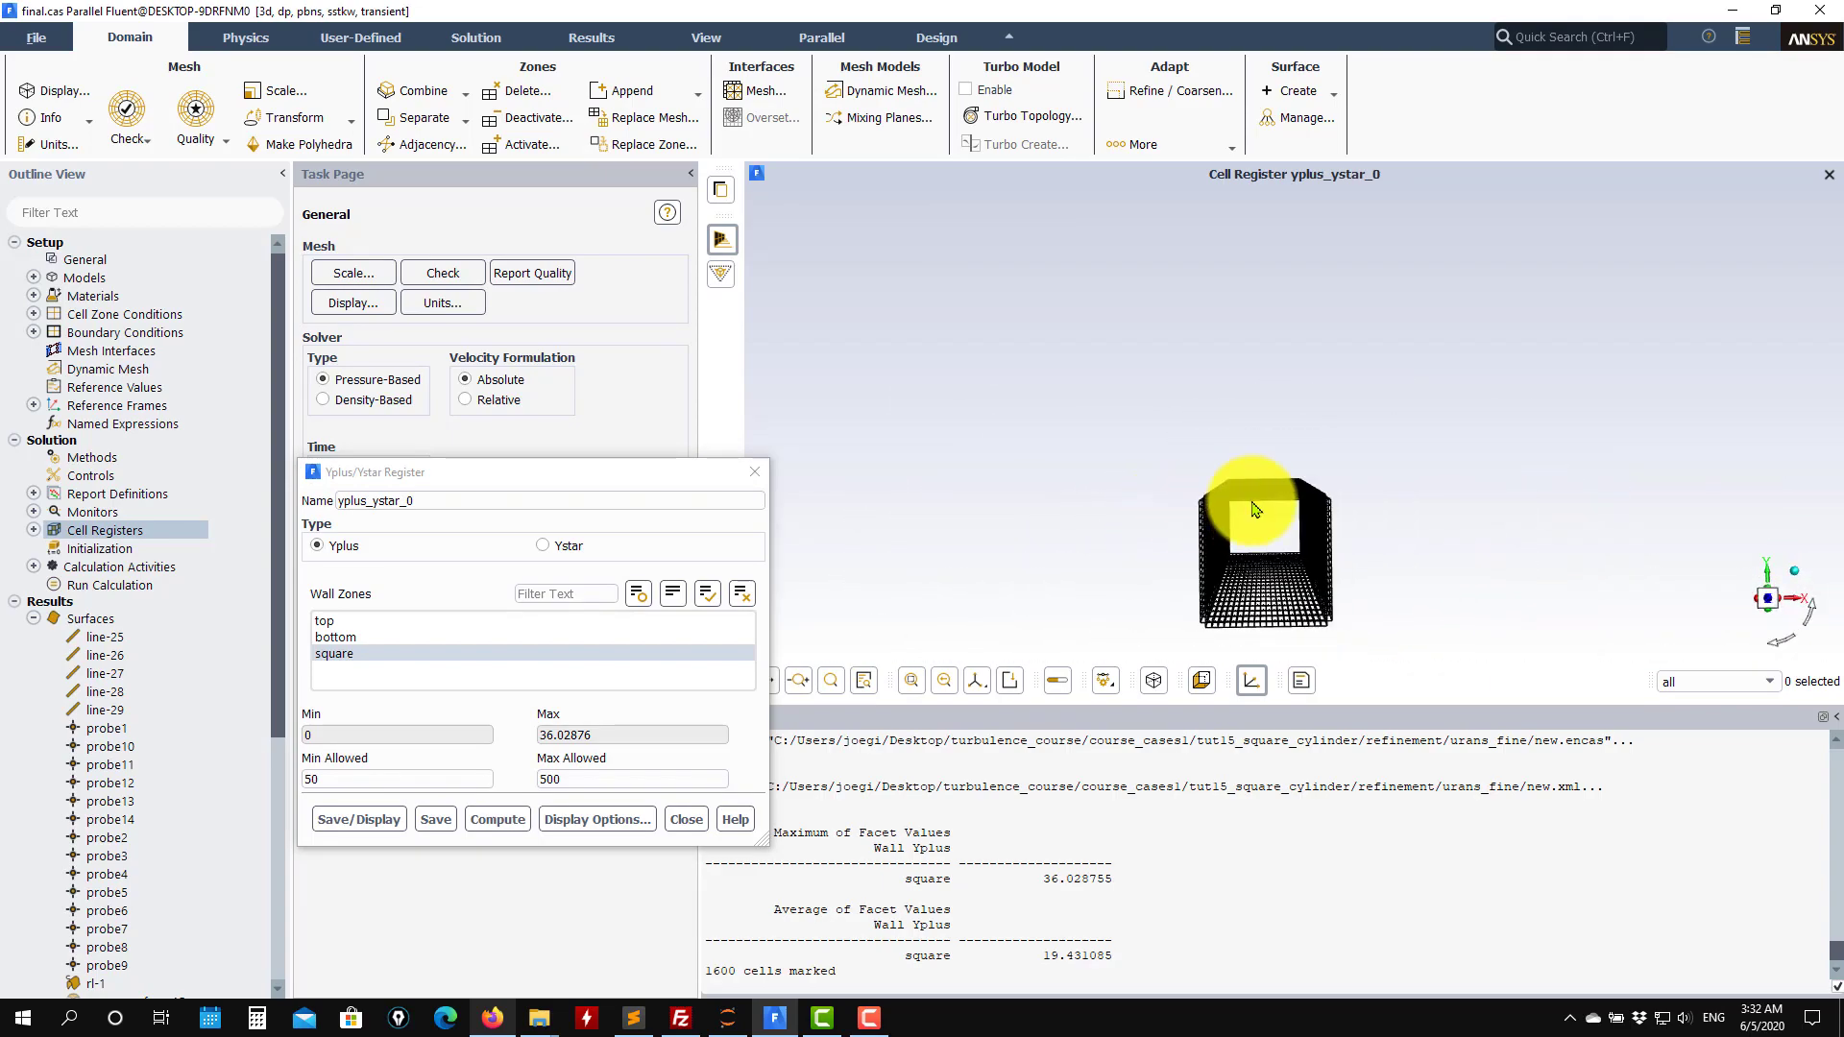
{"action": "scroll", "coordinate": [1076, 557], "scroll_direction": "down", "scroll_amount": 8}
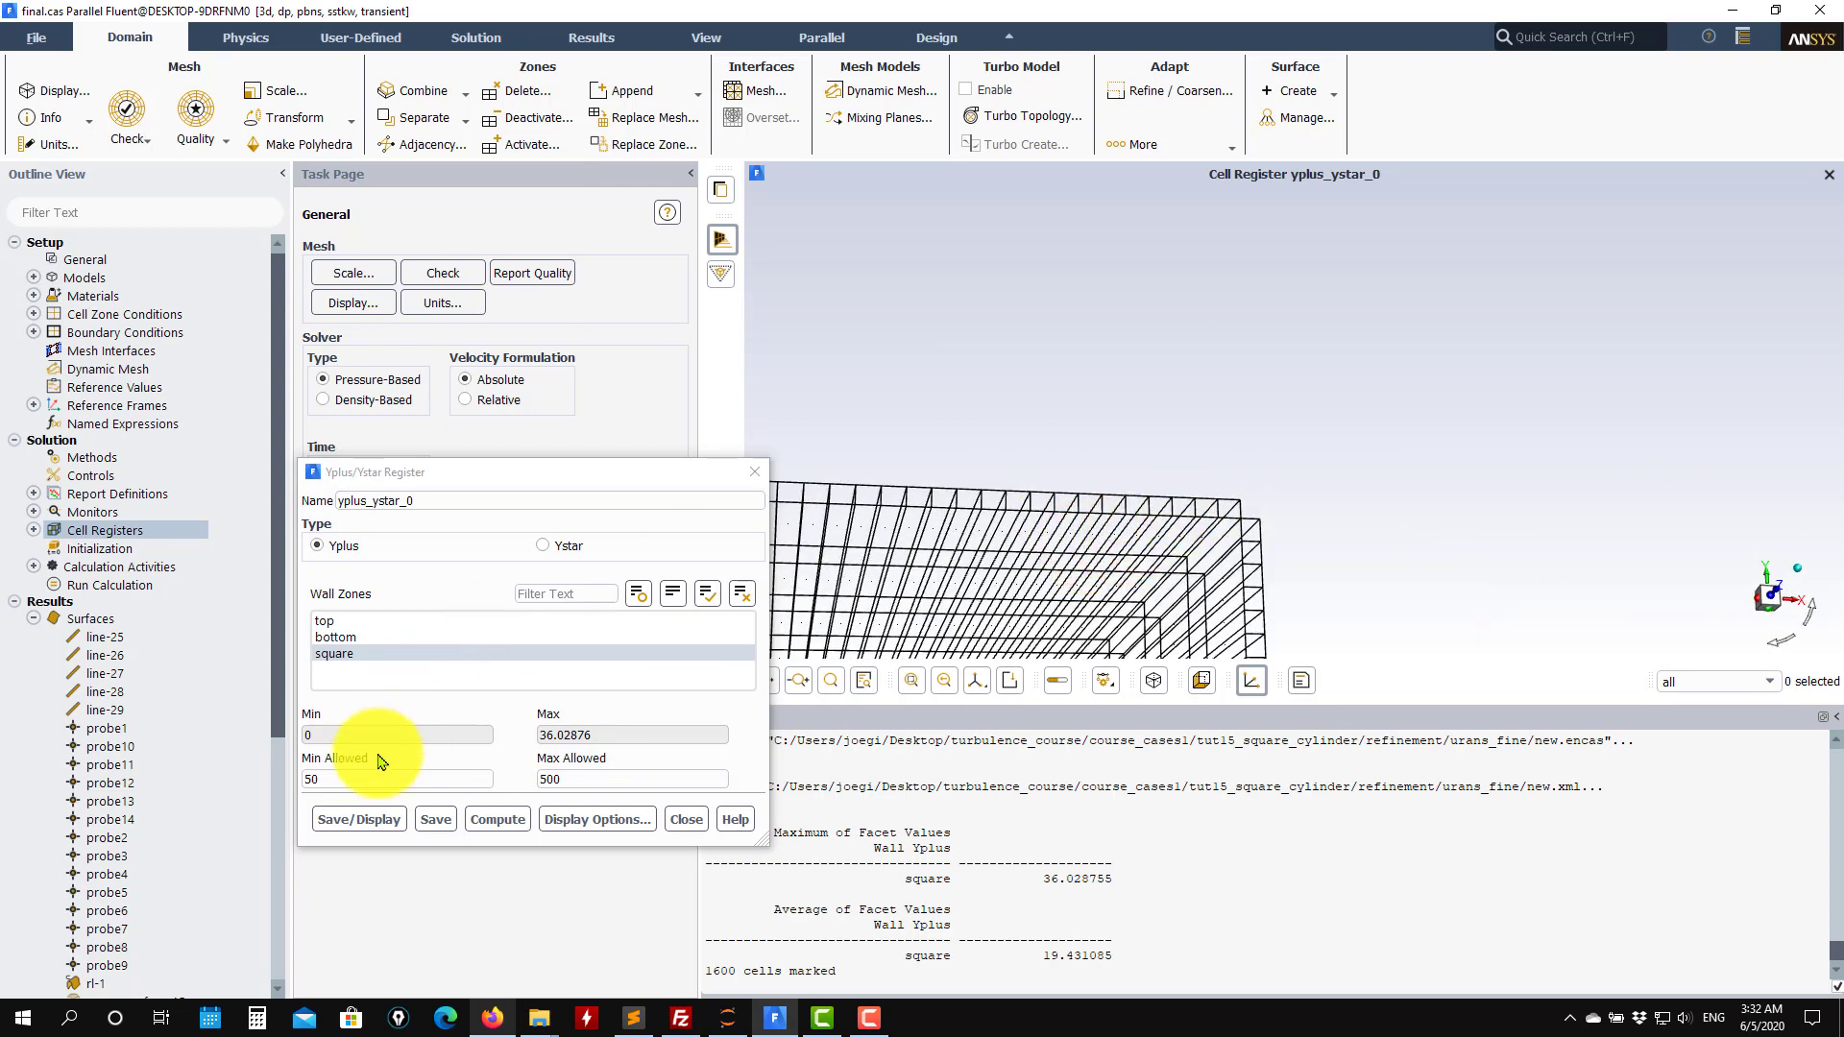
Set the register's minimum allowed y+ to 1 and save and display it.
{"action": "left_click_drag", "start_coordinate": [370, 779], "coordinate": [247, 775]}
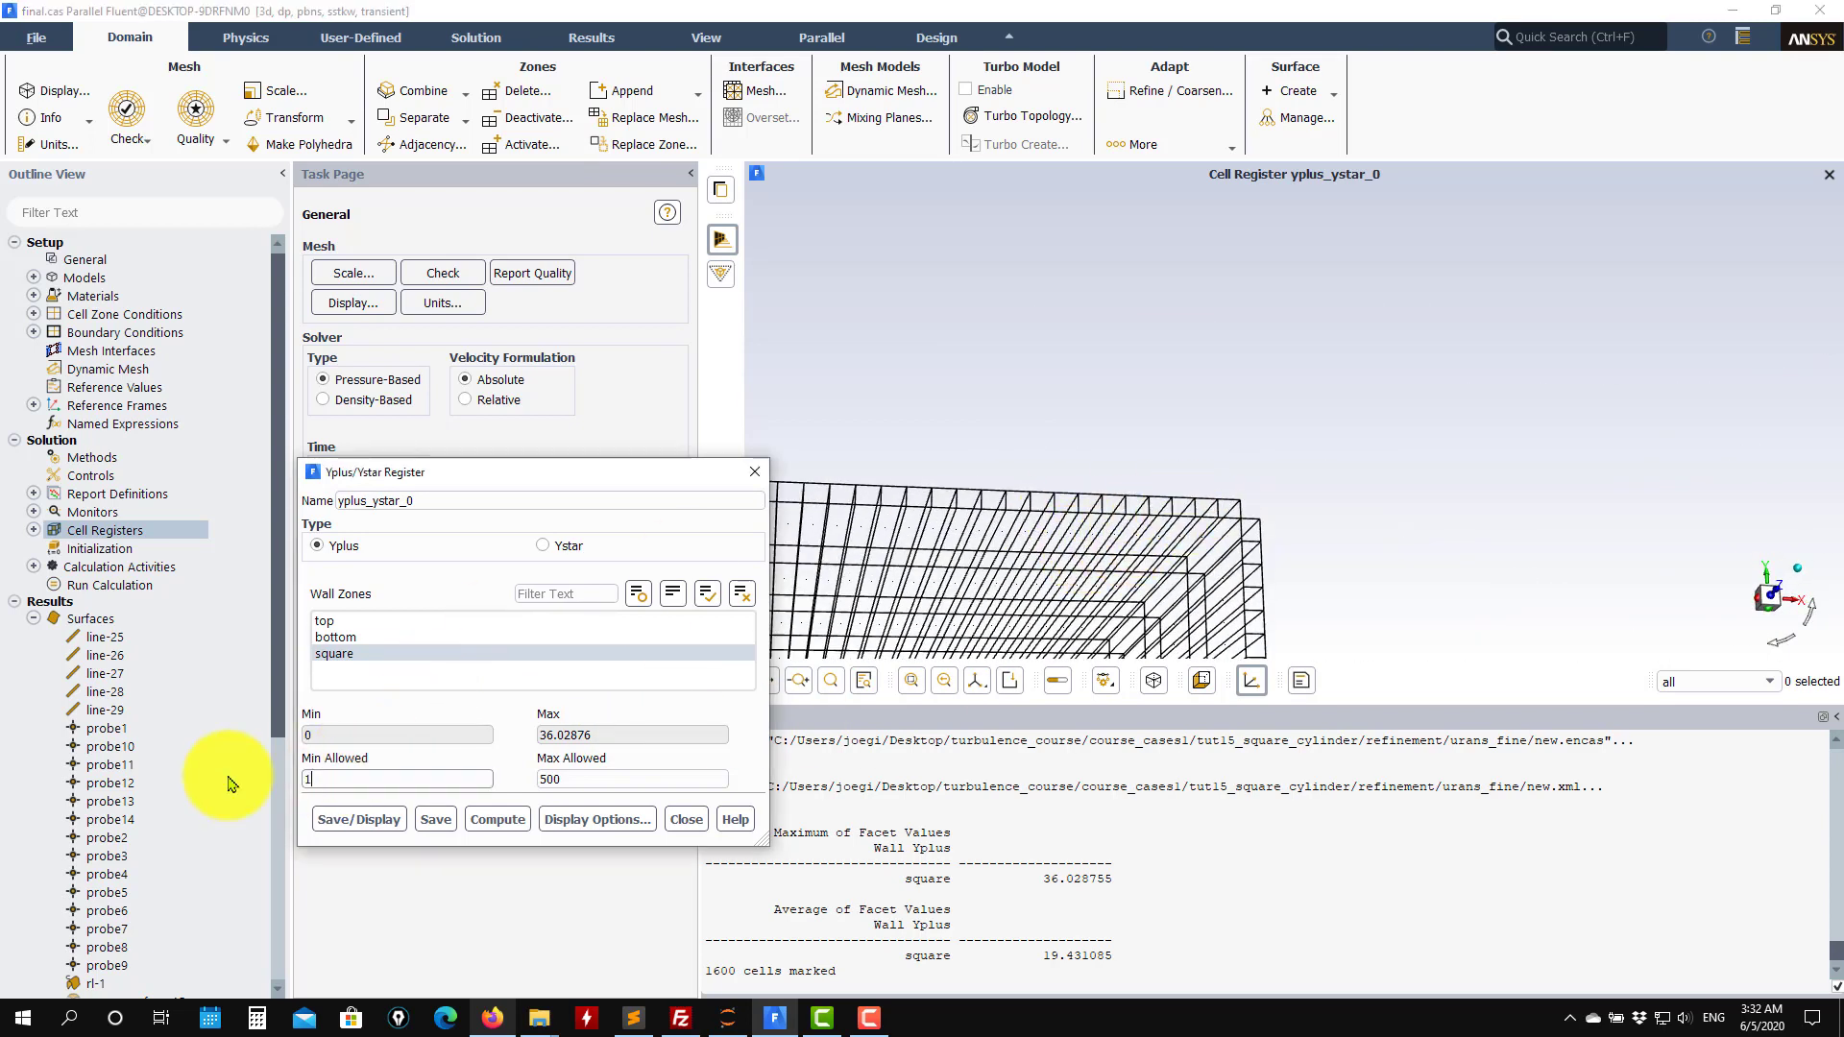
{"action": "left_click", "coordinate": [358, 819]}
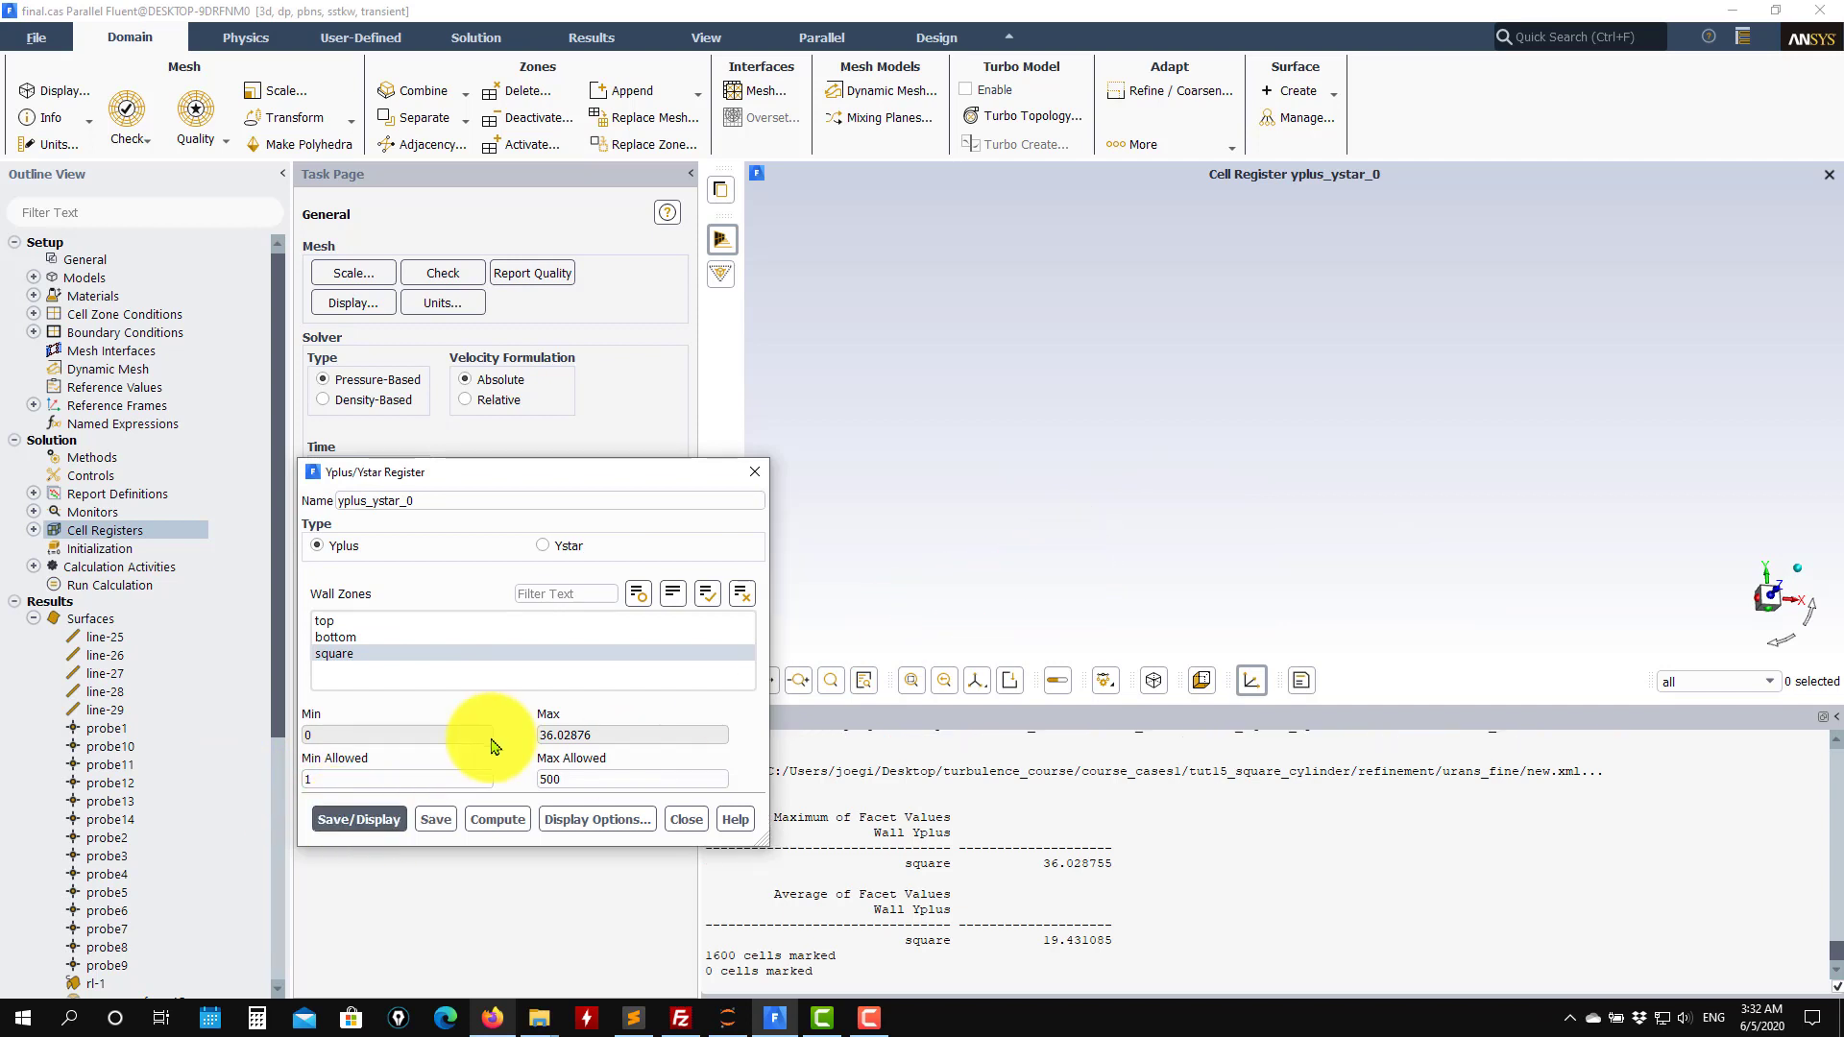
Set the register's minimum allowed y+ to 5 and save and display it.
{"action": "left_click_drag", "start_coordinate": [379, 779], "coordinate": [210, 765]}
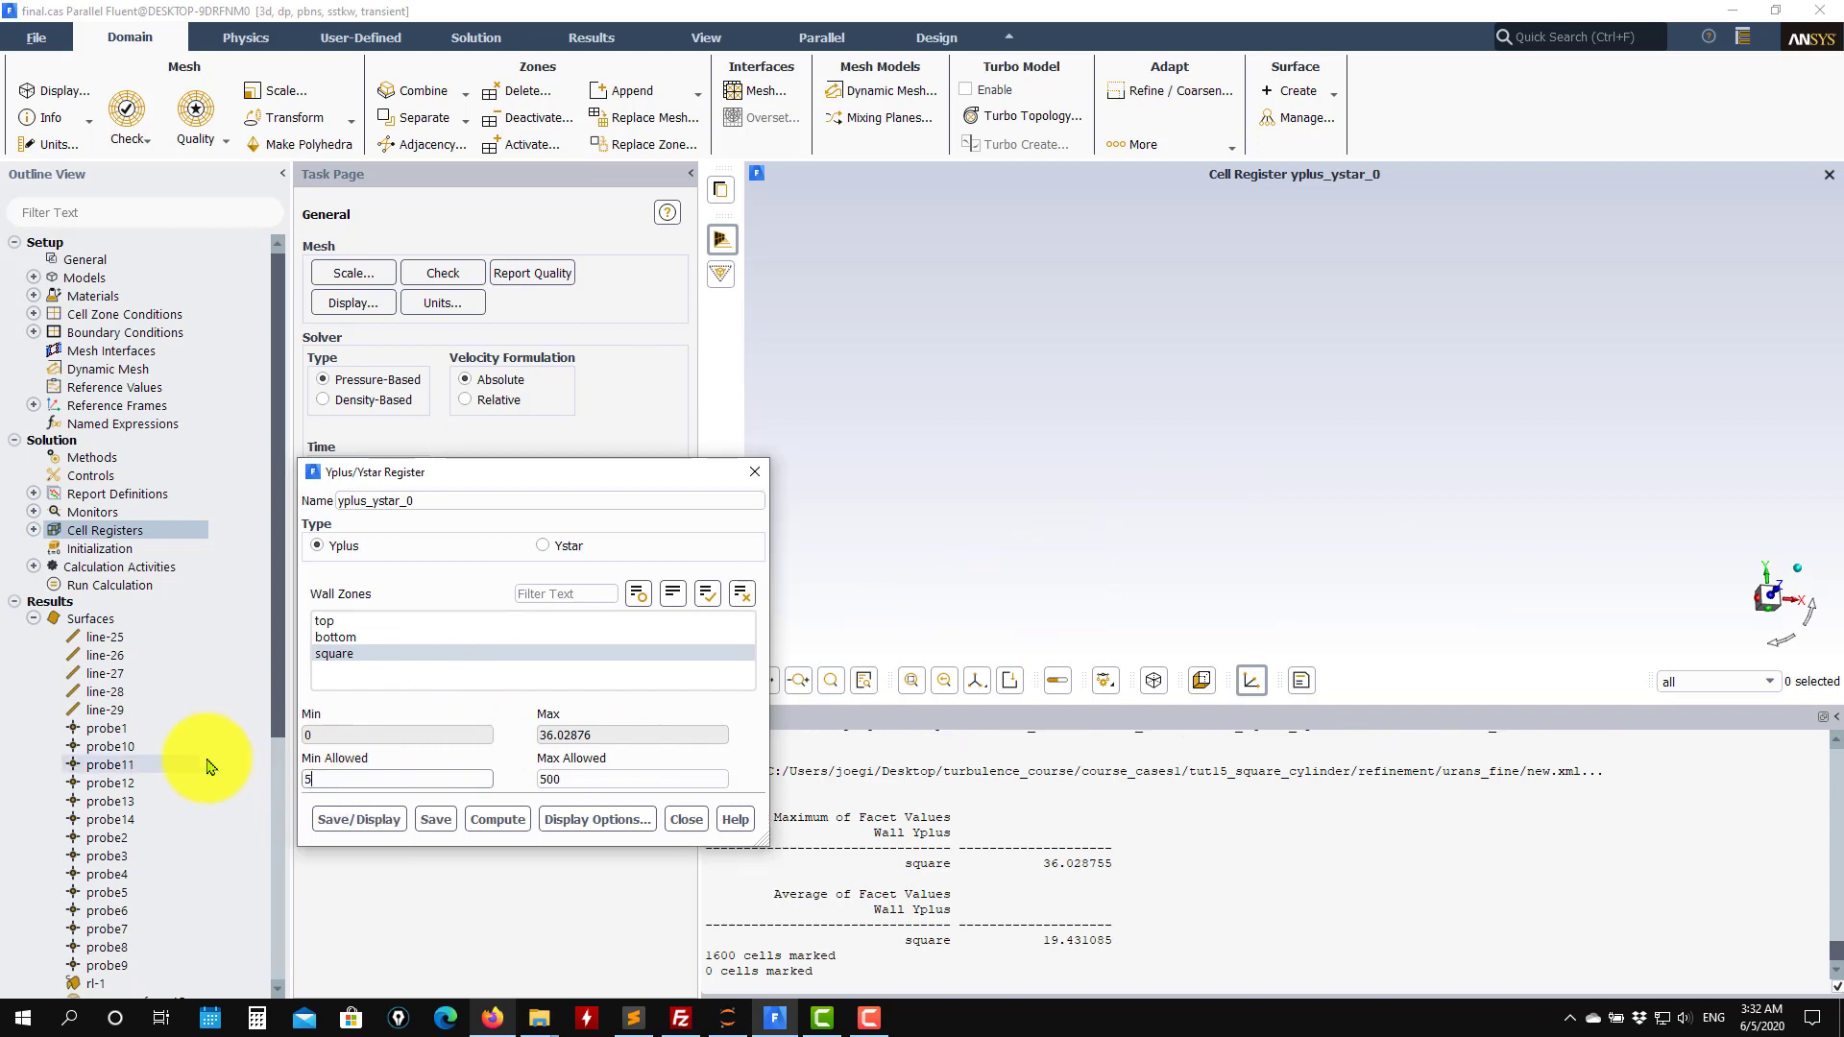
{"action": "type", "text": "5"}
{"action": "left_click", "coordinate": [342, 822]}
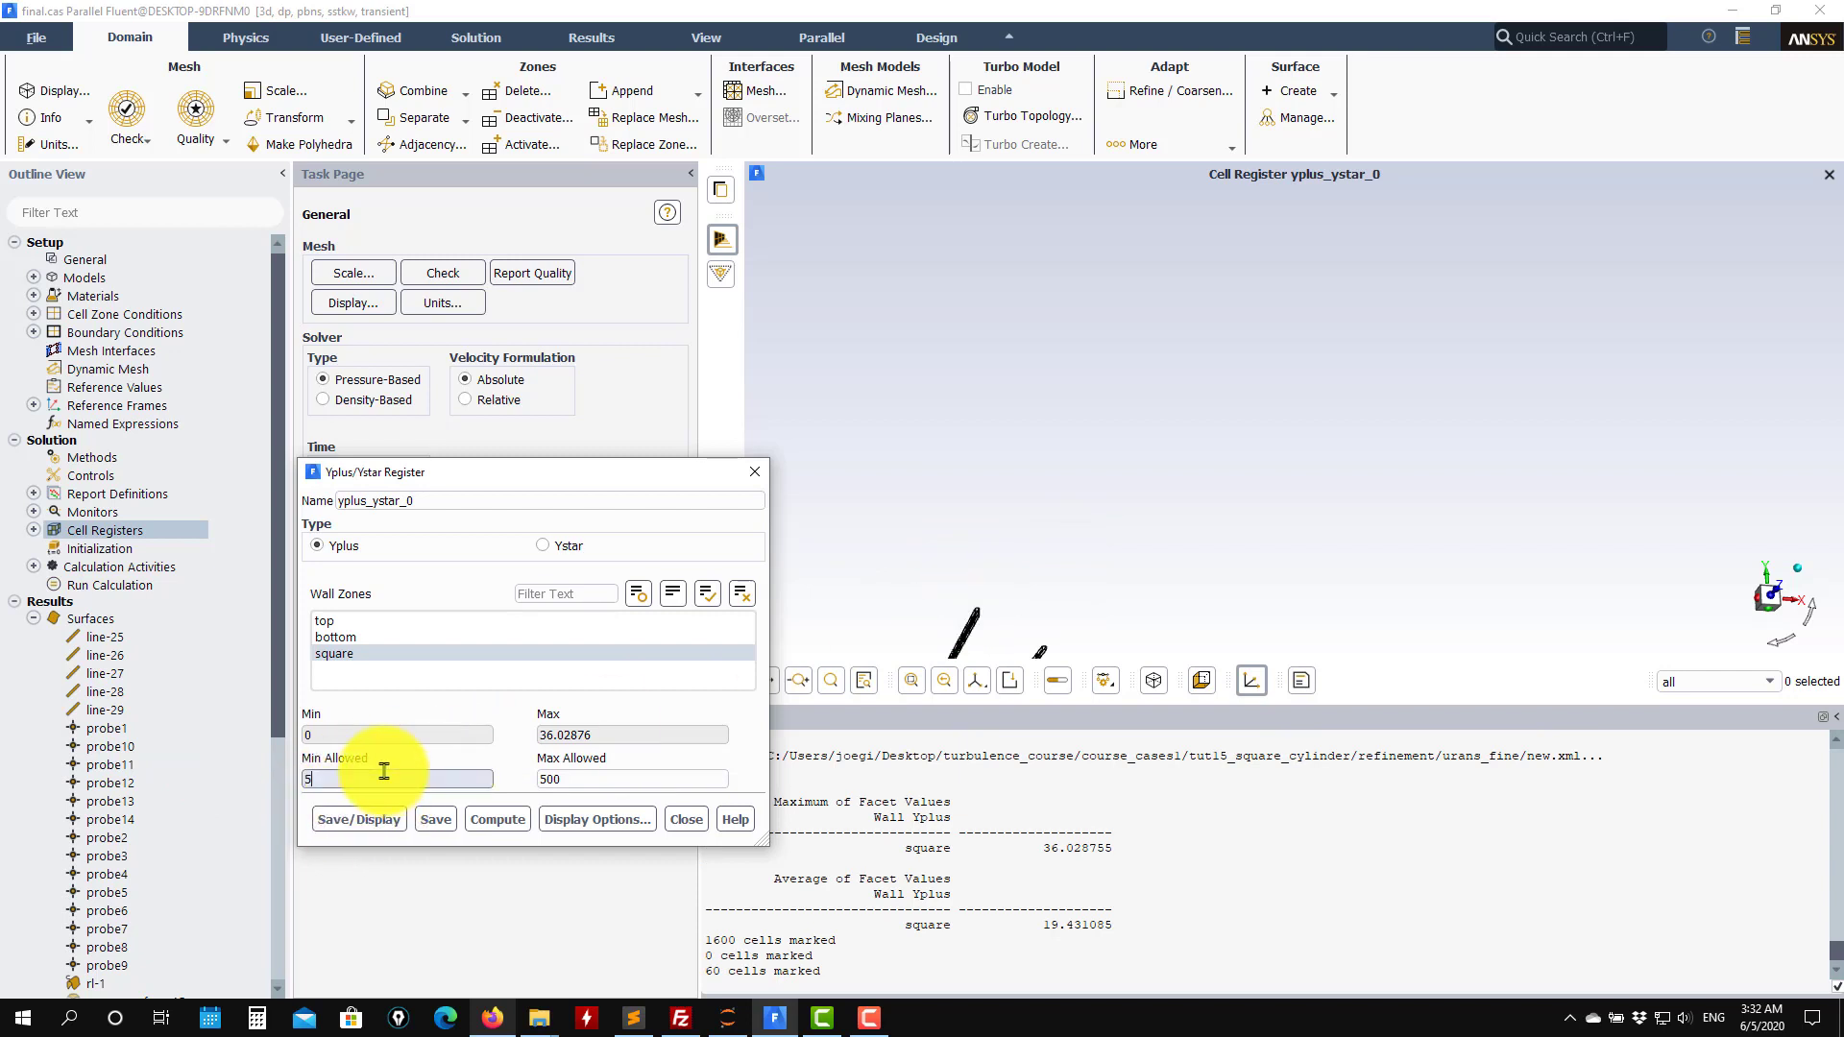
Save and display the Yplus register with a minimum allowed y+ of 50 and inspect the marked cells around the cylinder.
{"action": "left_click", "coordinate": [360, 819]}
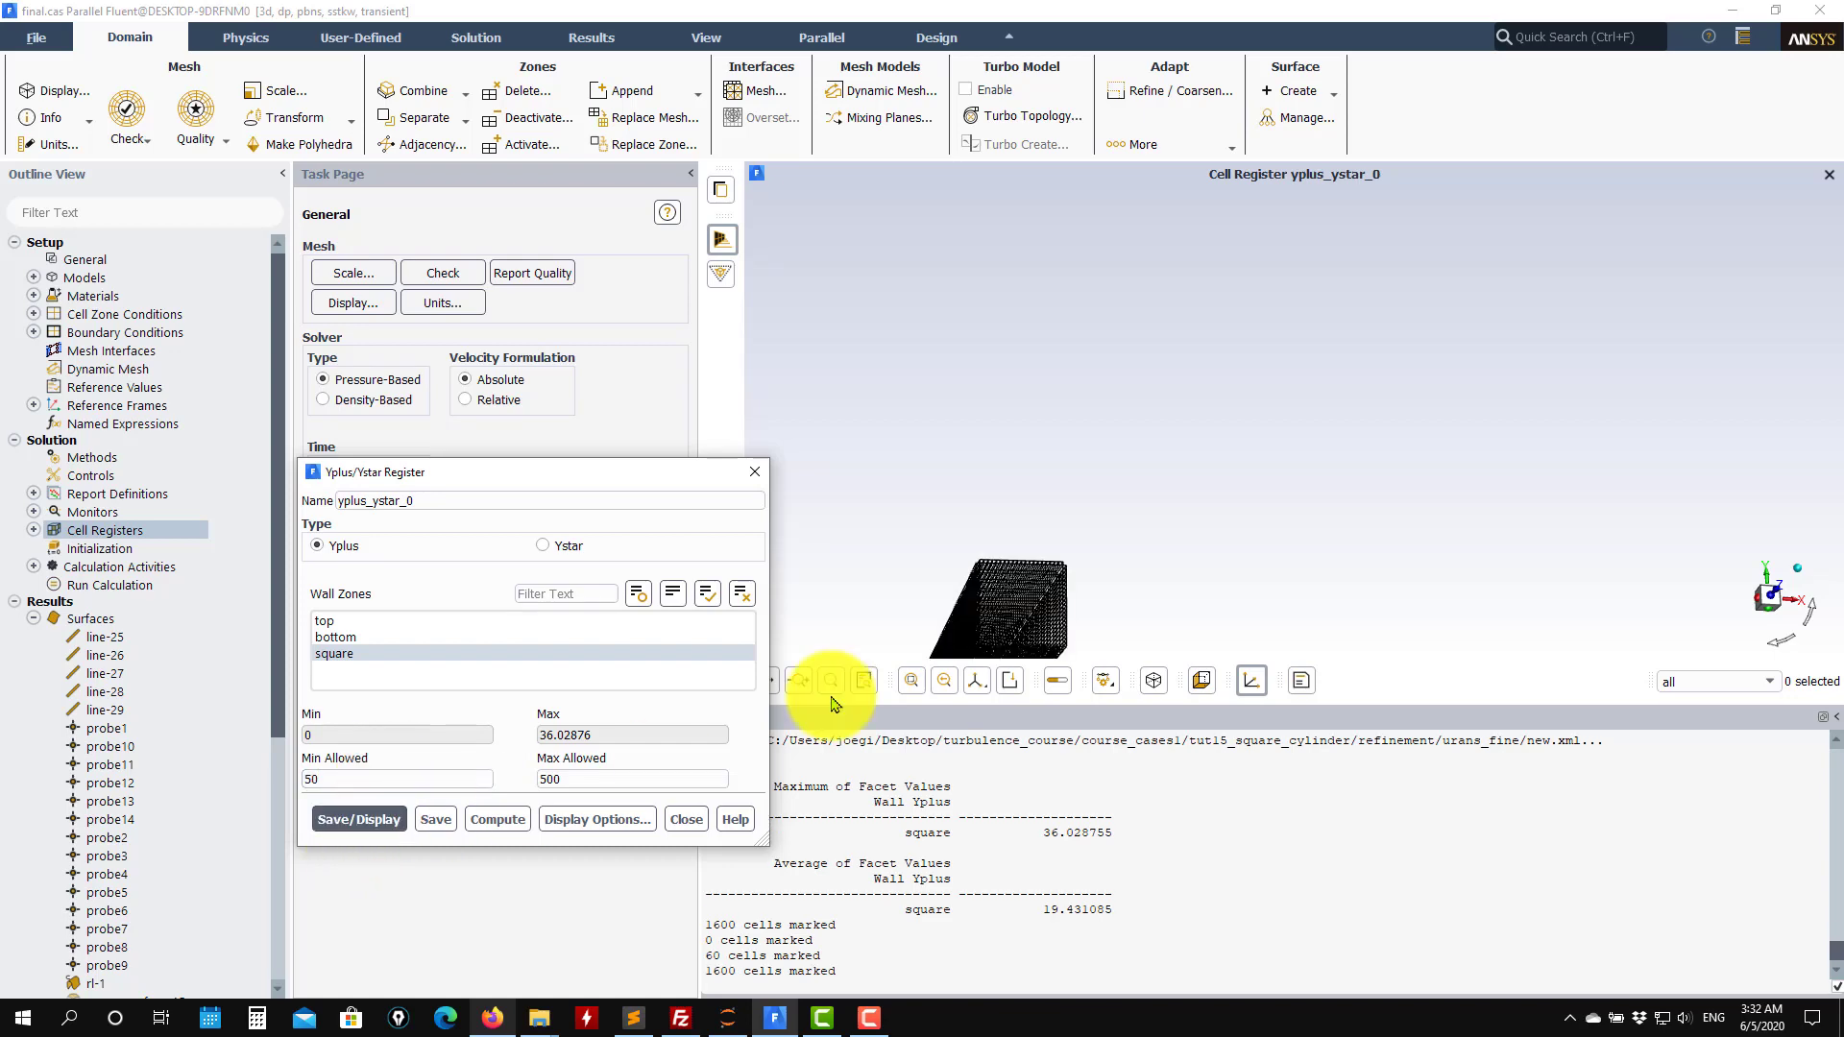
{"action": "left_click", "coordinate": [912, 680]}
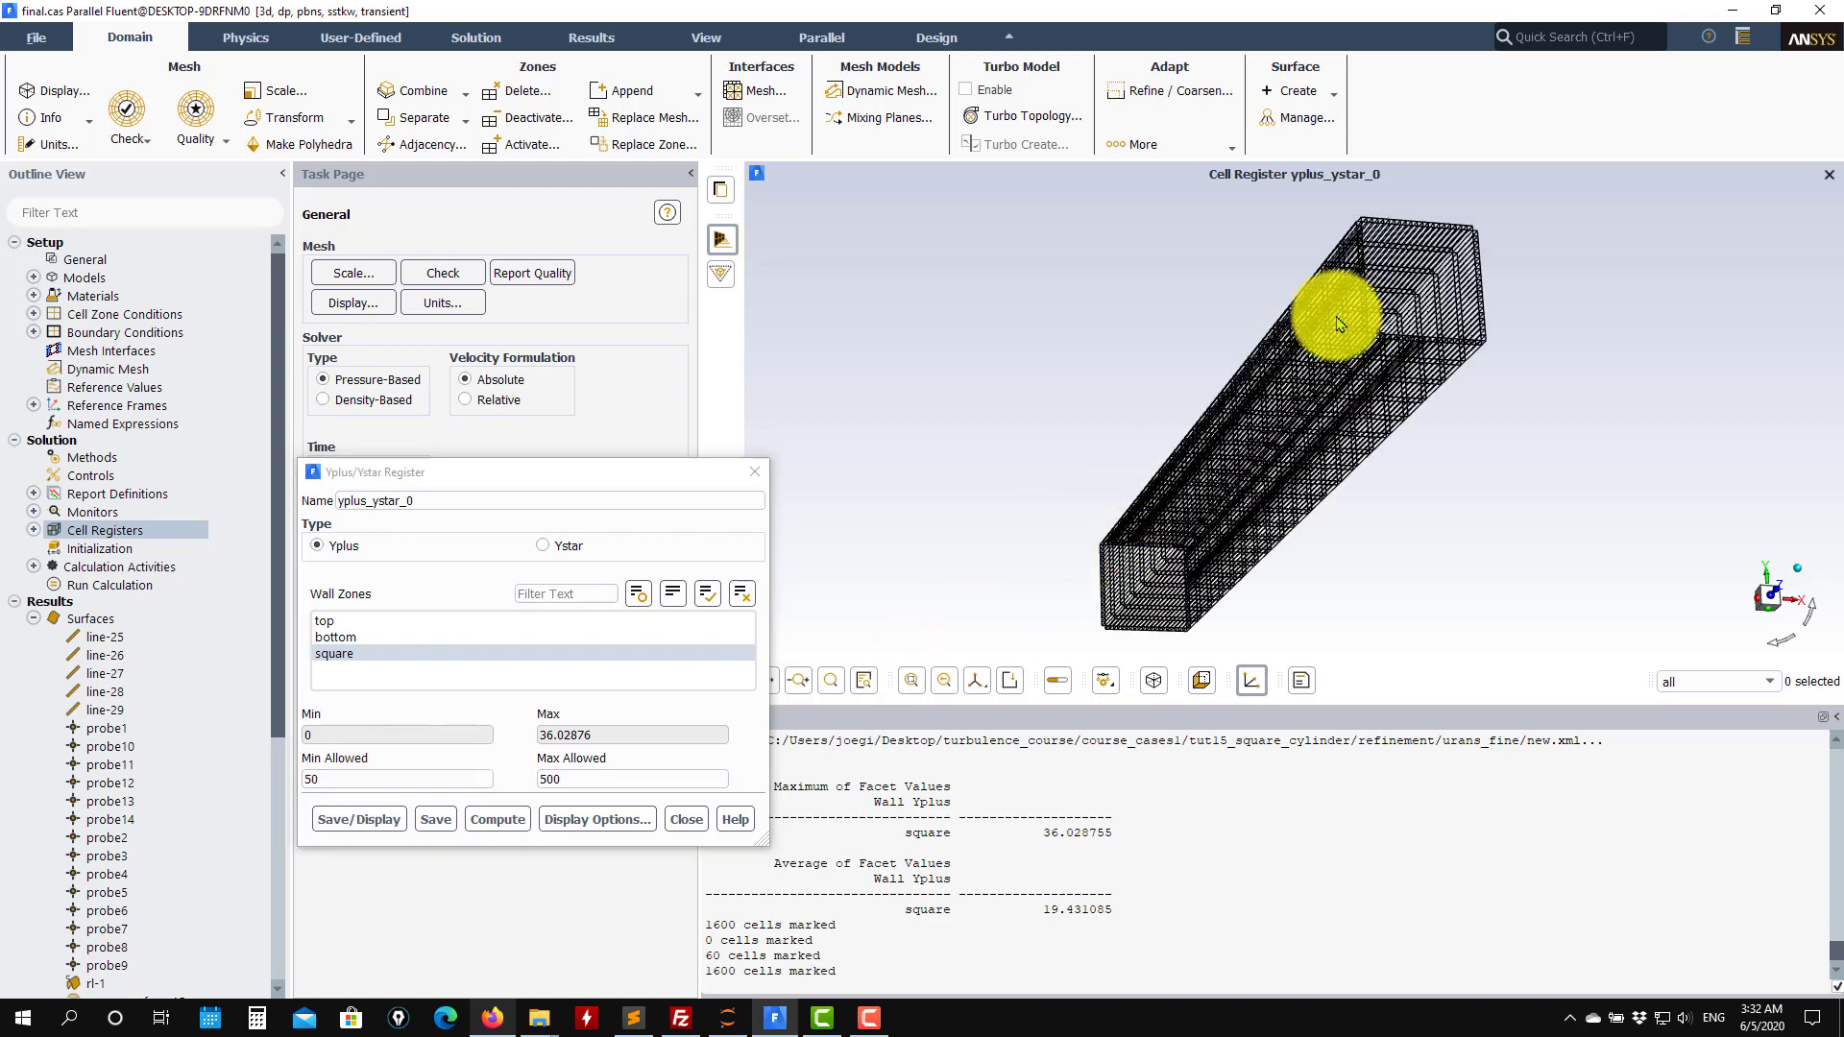
{"action": "scroll", "coordinate": [998, 367], "scroll_direction": "up", "scroll_amount": 5}
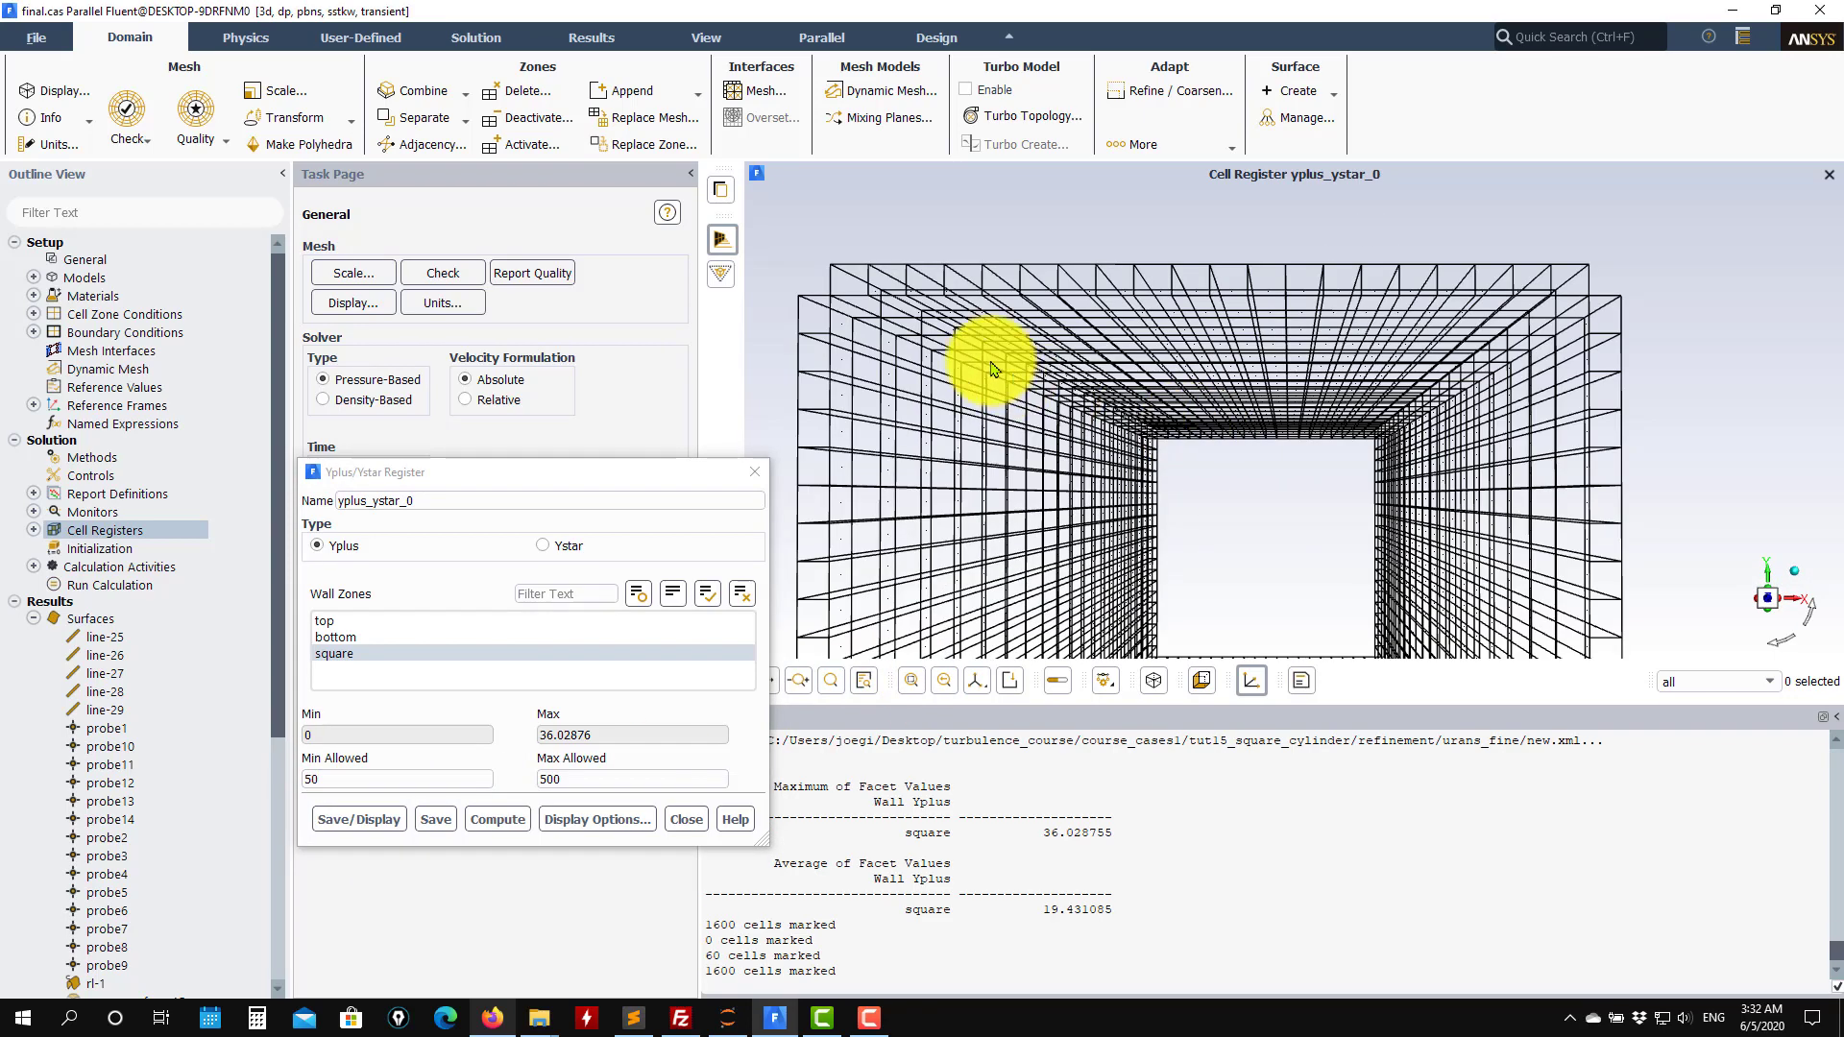
{"action": "scroll", "coordinate": [999, 365], "scroll_direction": "down", "scroll_amount": 3}
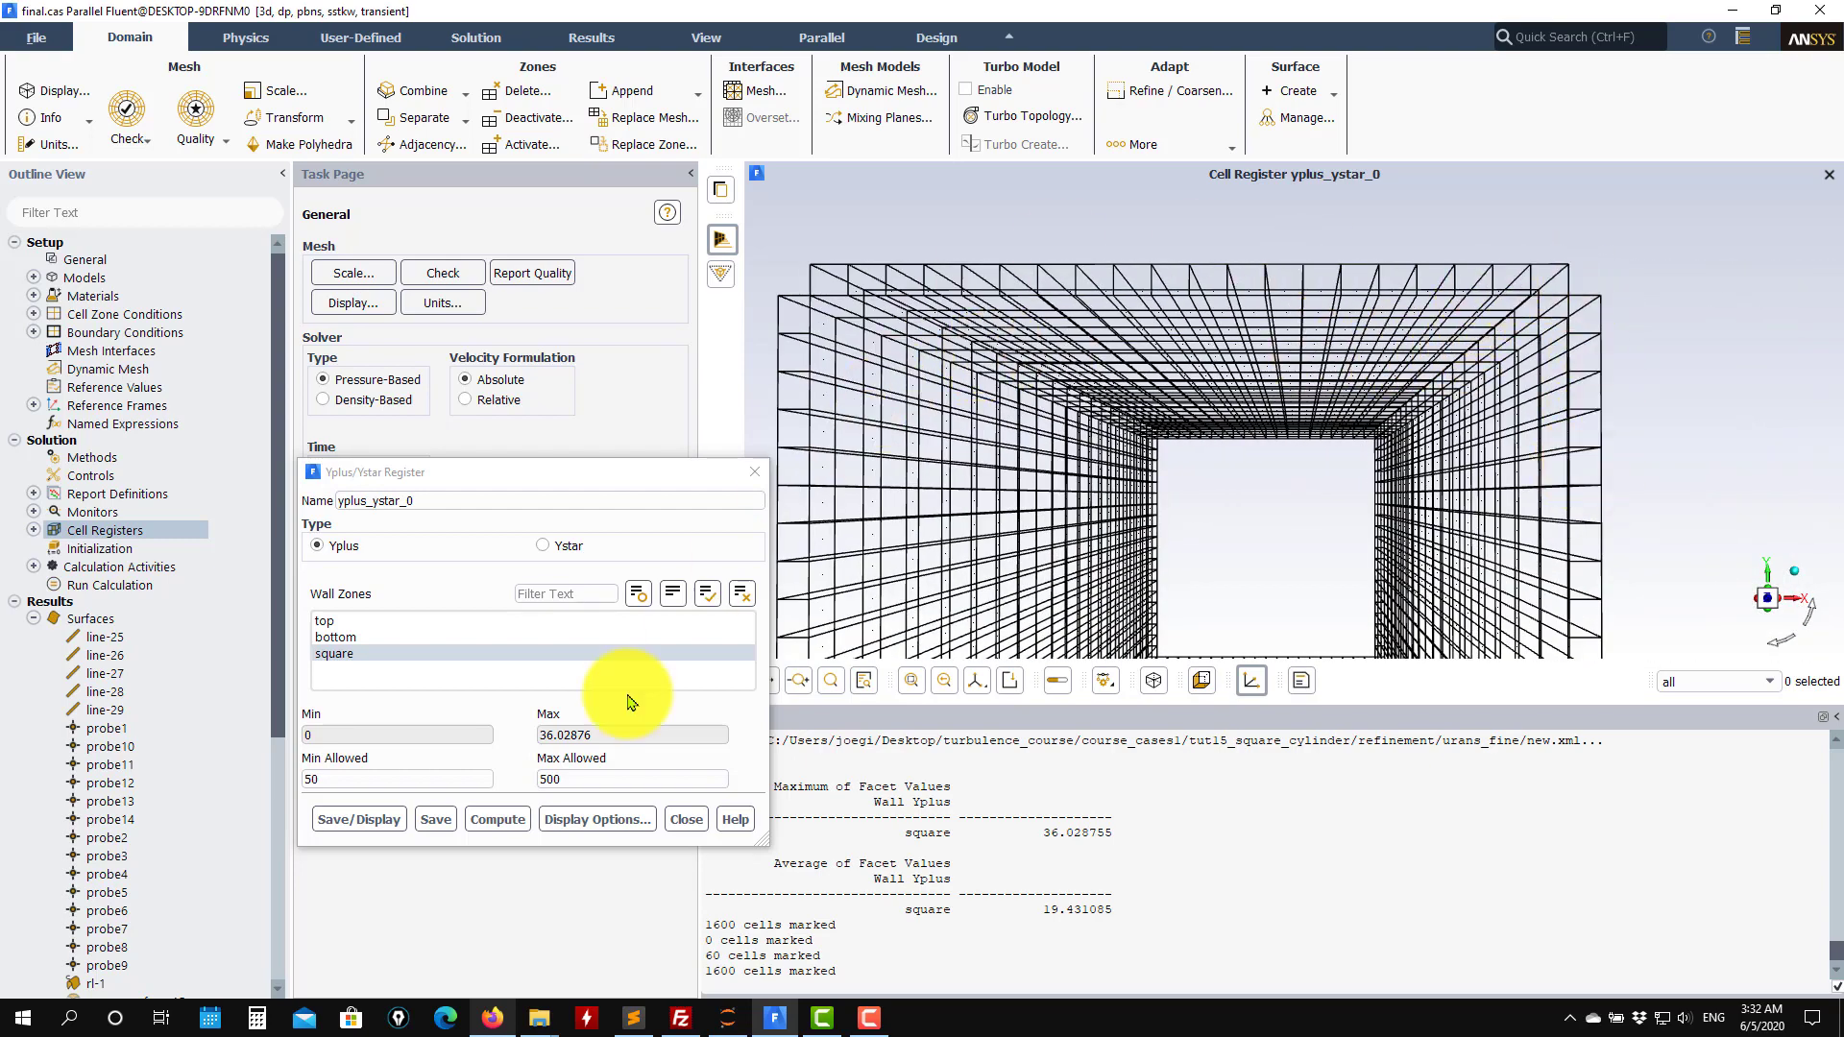
{"action": "left_click", "coordinate": [371, 822]}
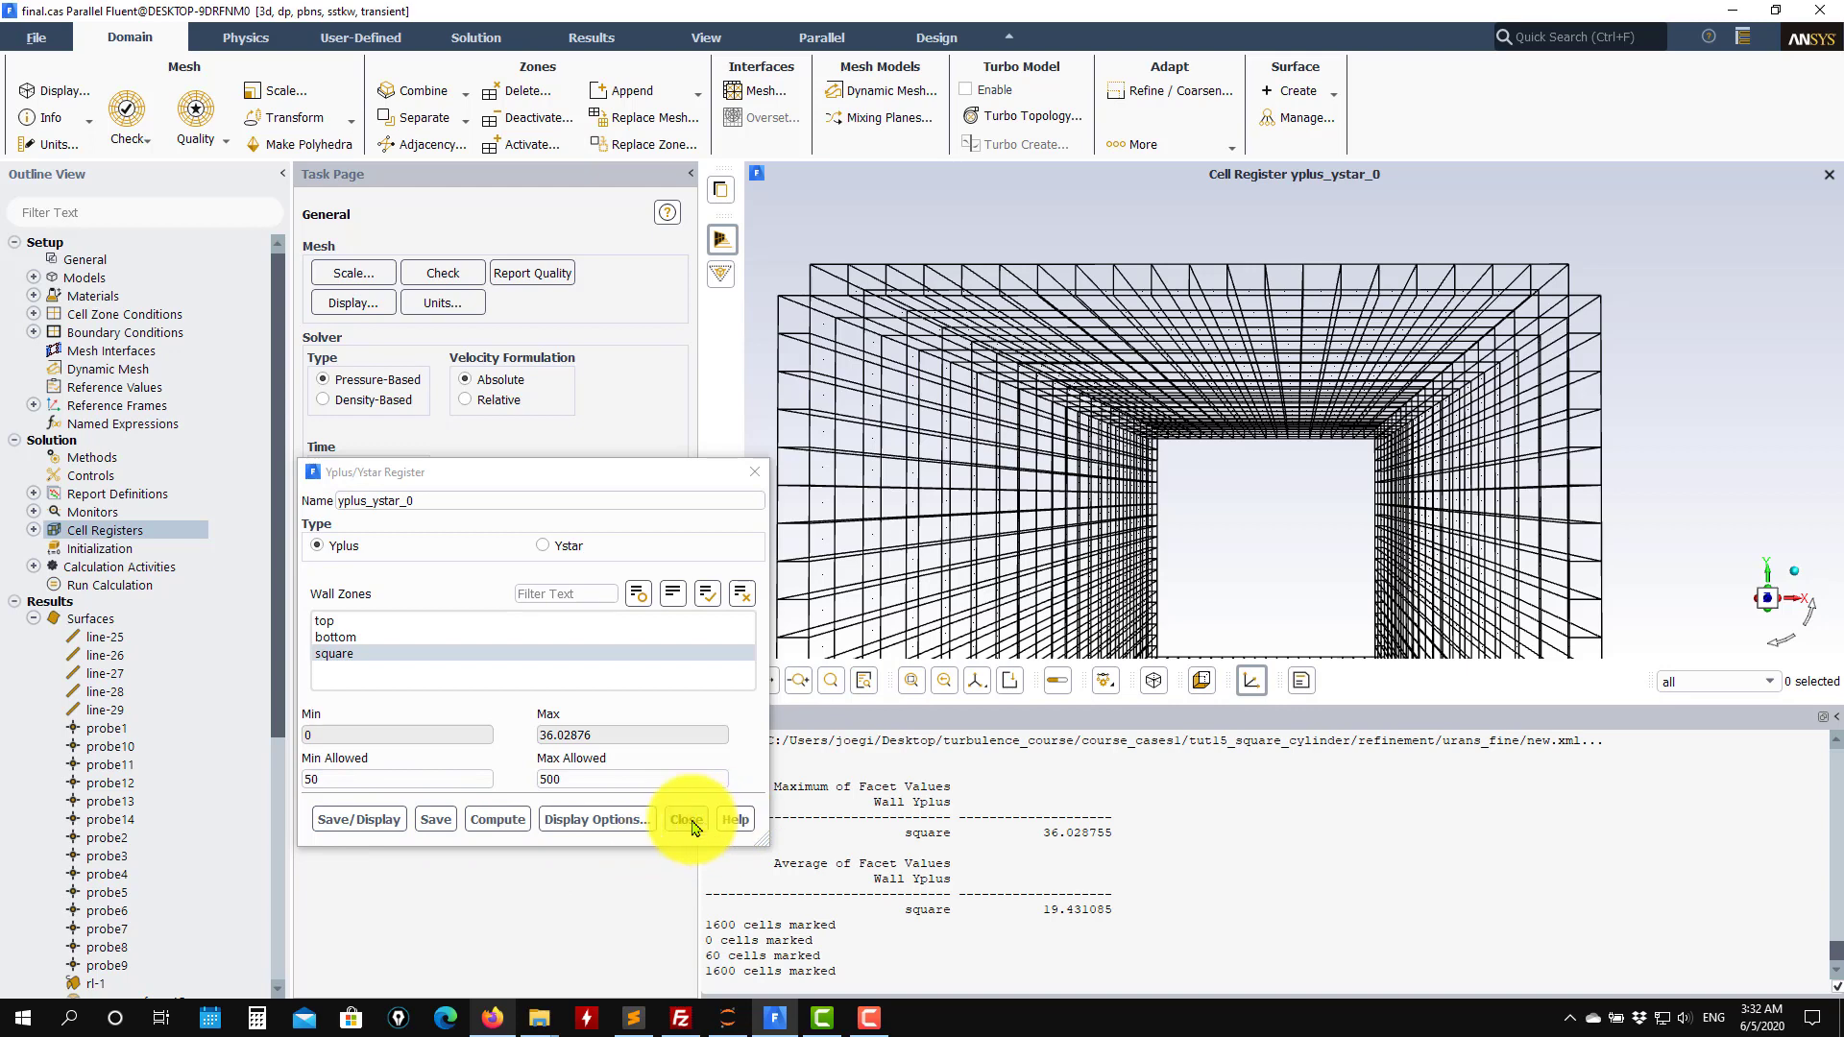
Close the register dialog and refine the mesh using the yplus_ystar_0 cell register.
{"action": "left_click", "coordinate": [35, 530]}
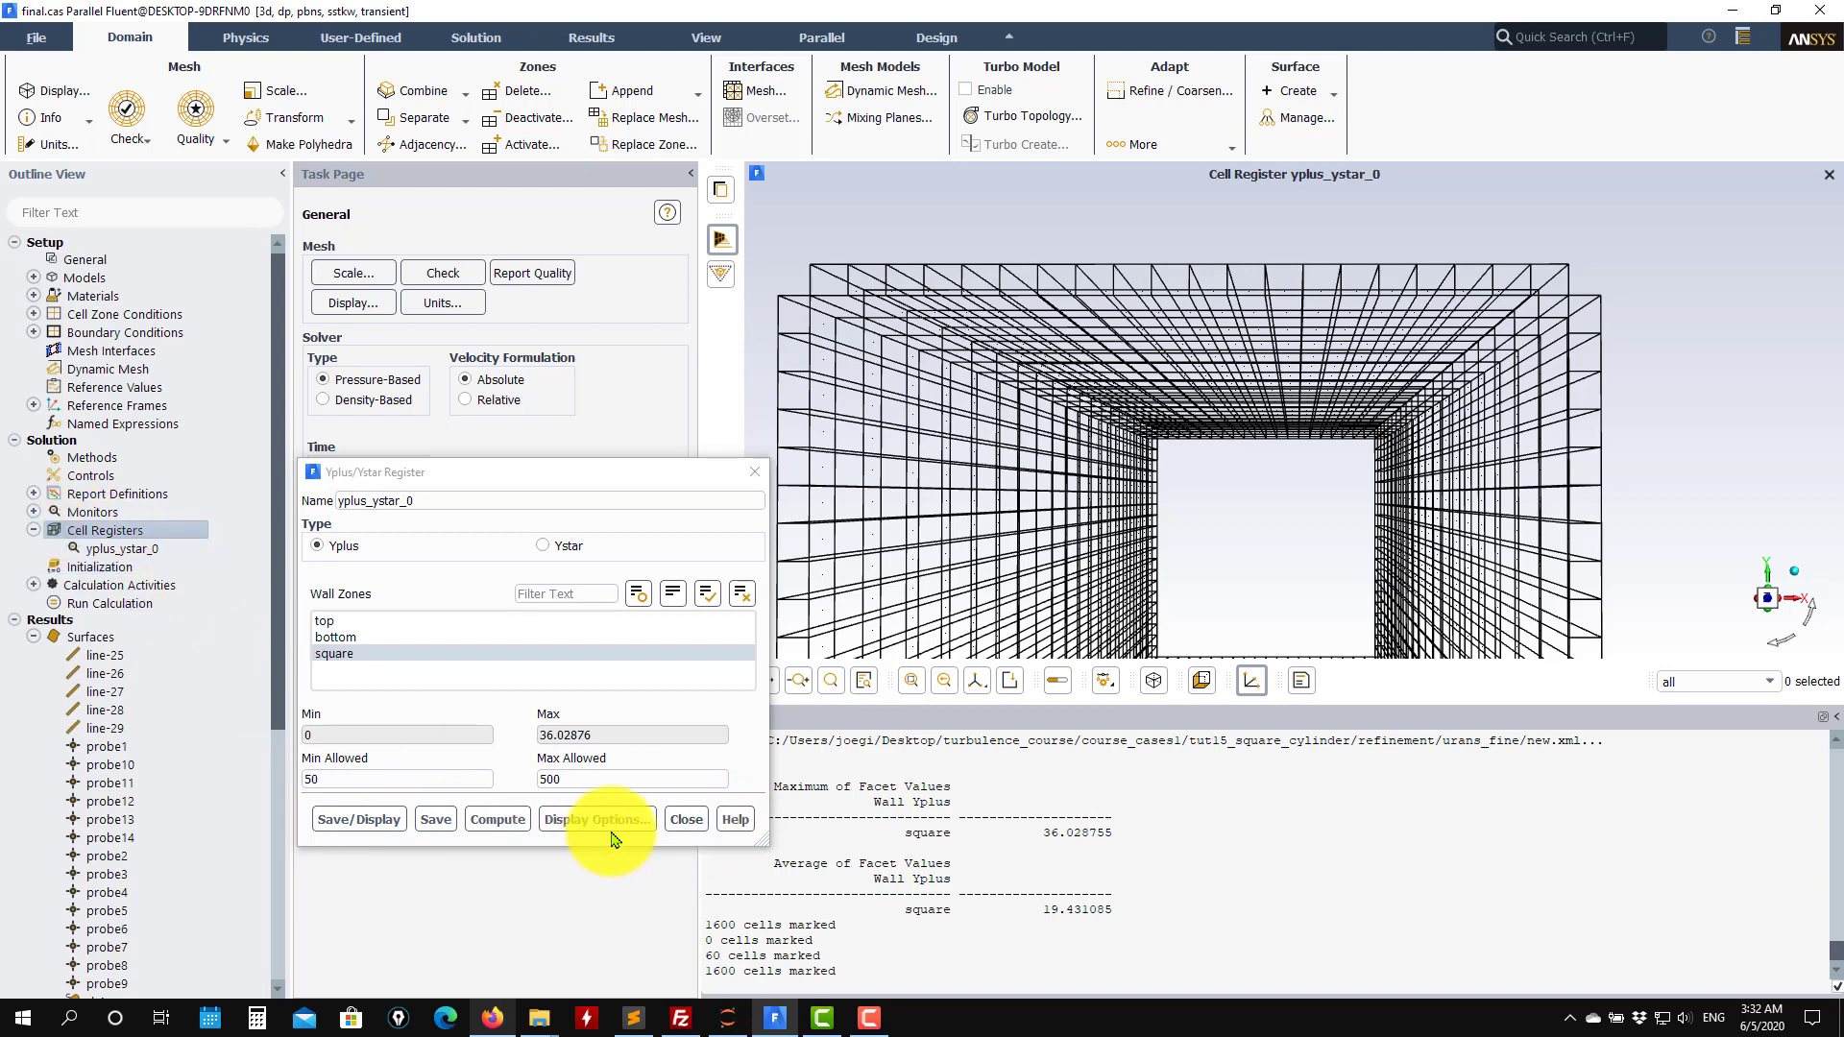
{"action": "left_click", "coordinate": [694, 819]}
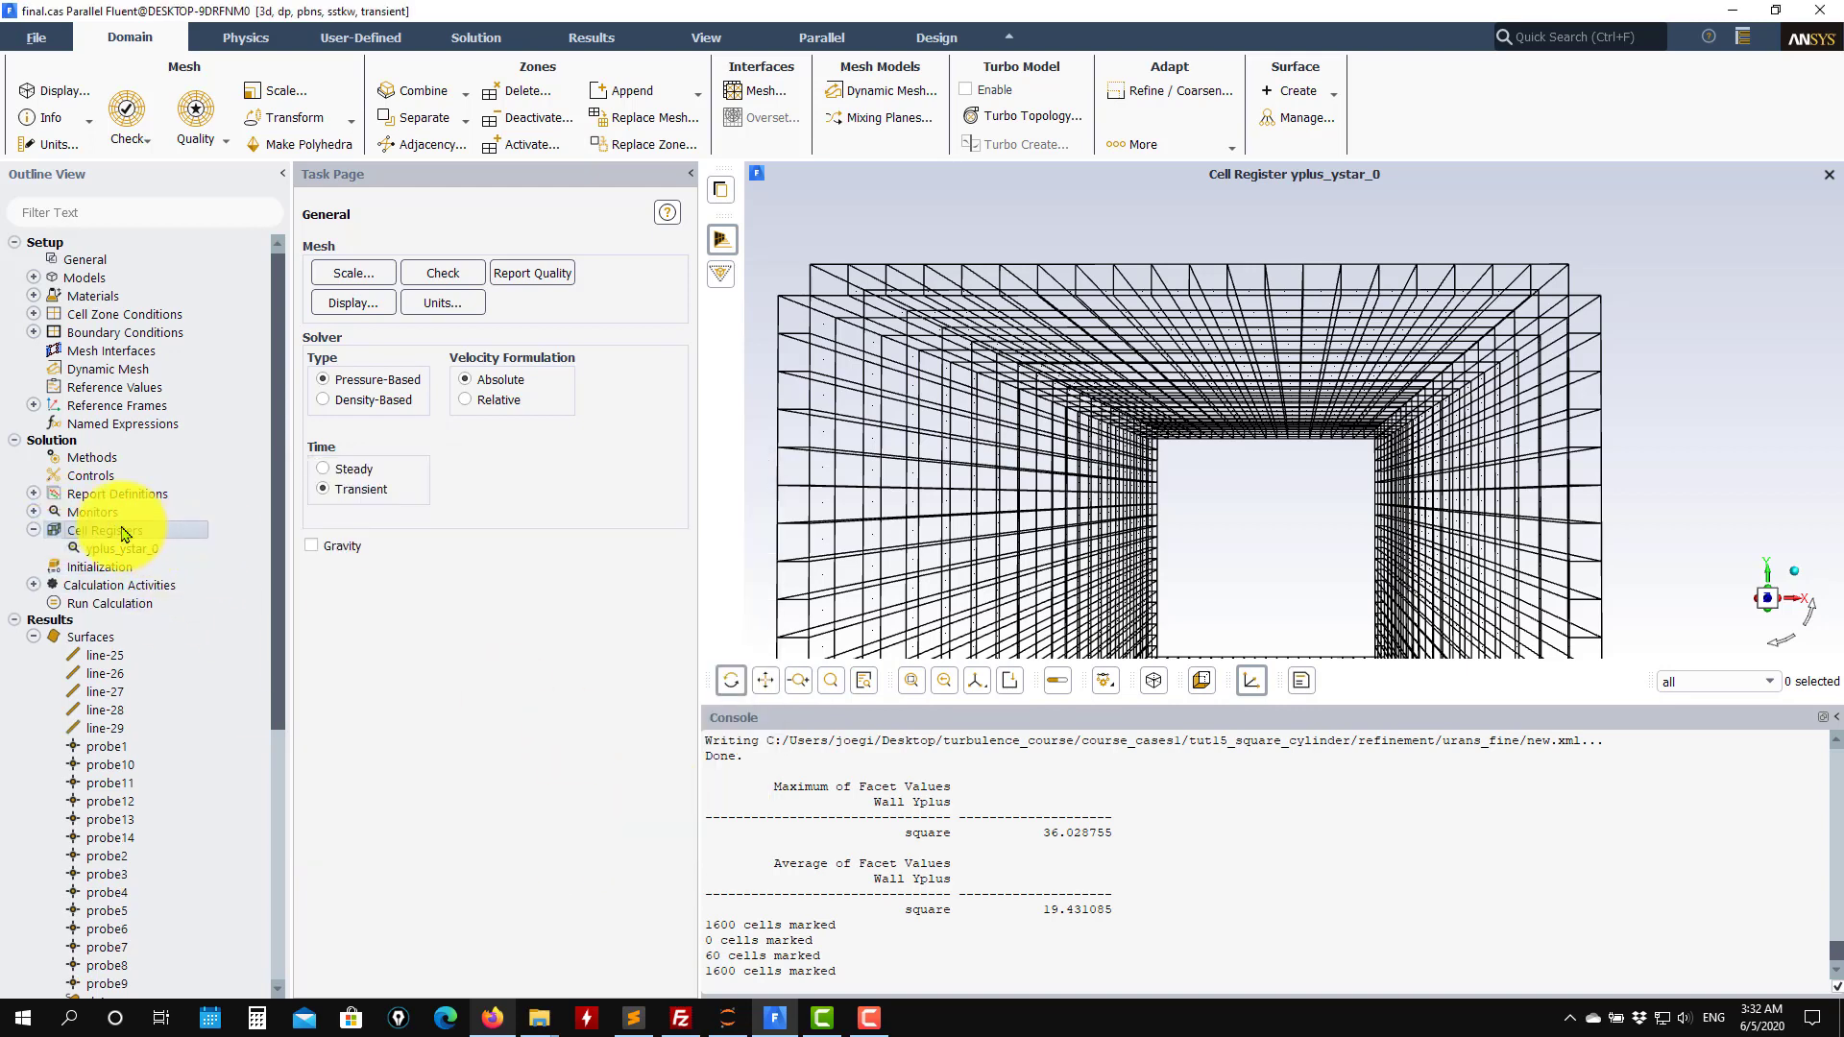
{"action": "right_click", "coordinate": [124, 534]}
{"action": "left_click", "coordinate": [99, 551]}
{"action": "right_click", "coordinate": [99, 551]}
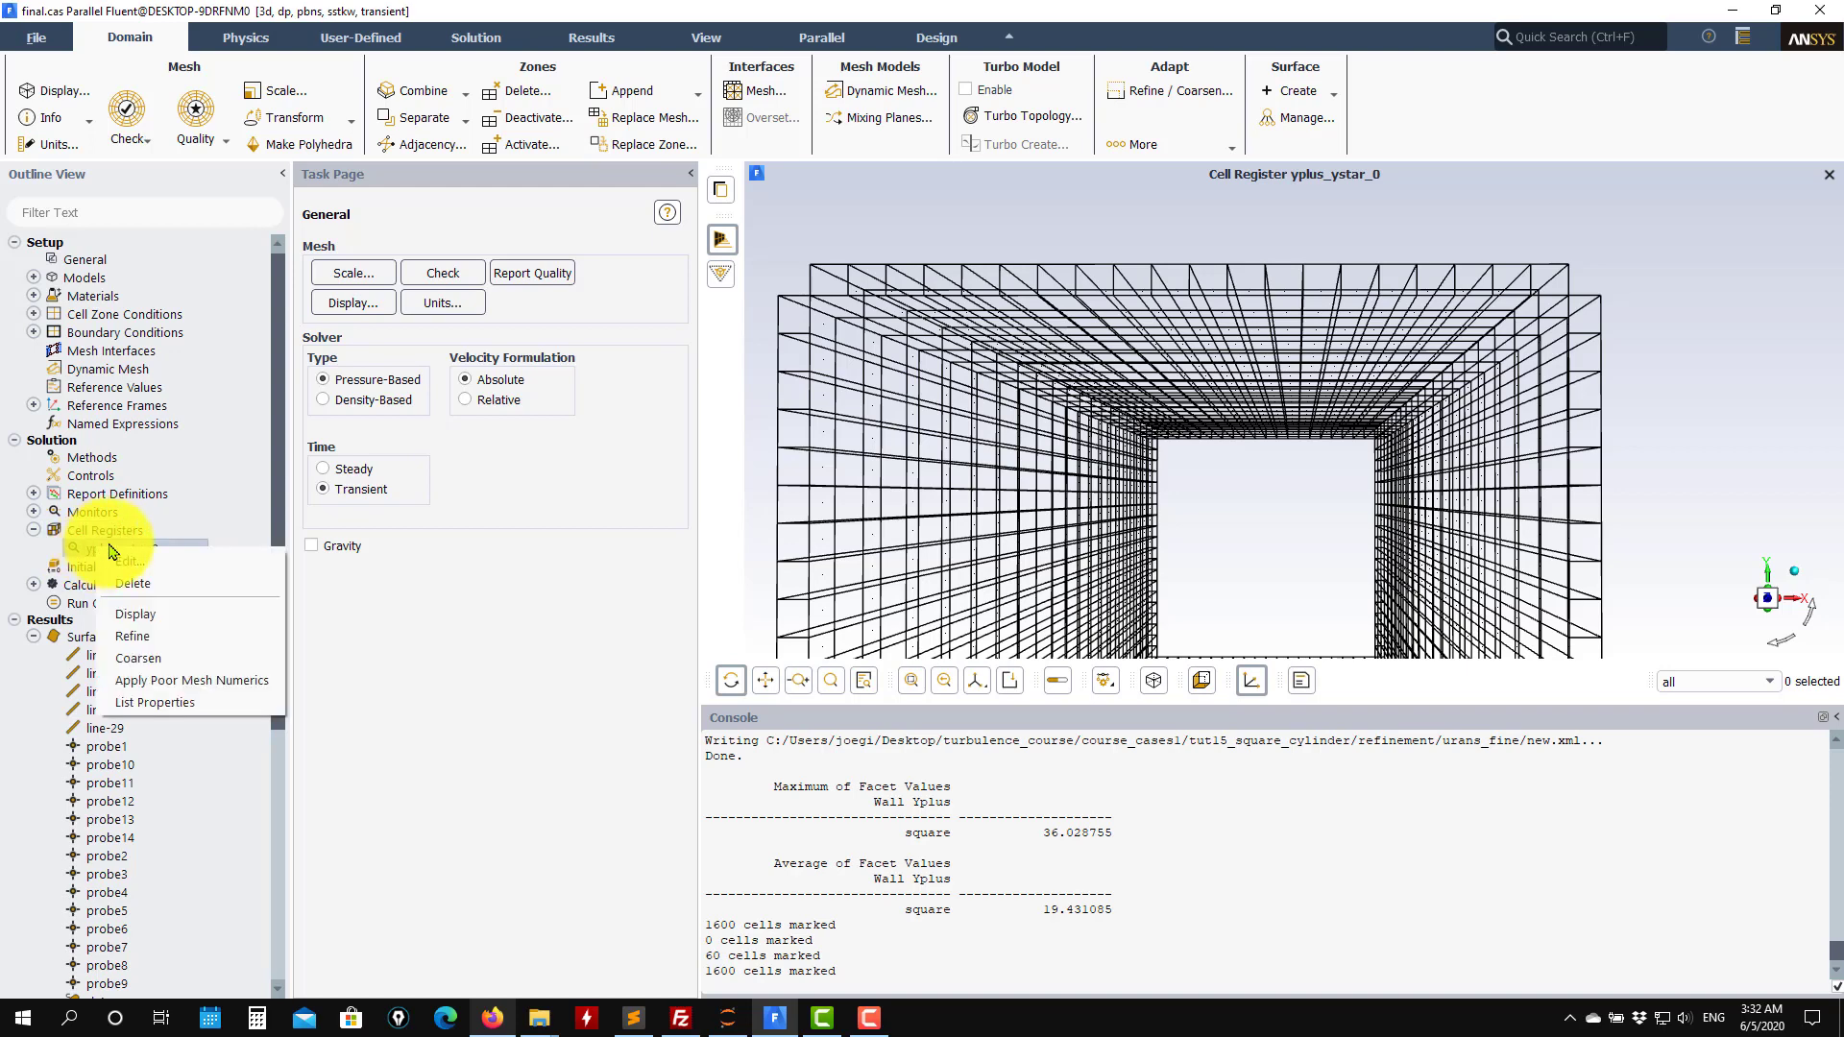
{"action": "left_click", "coordinate": [133, 636]}
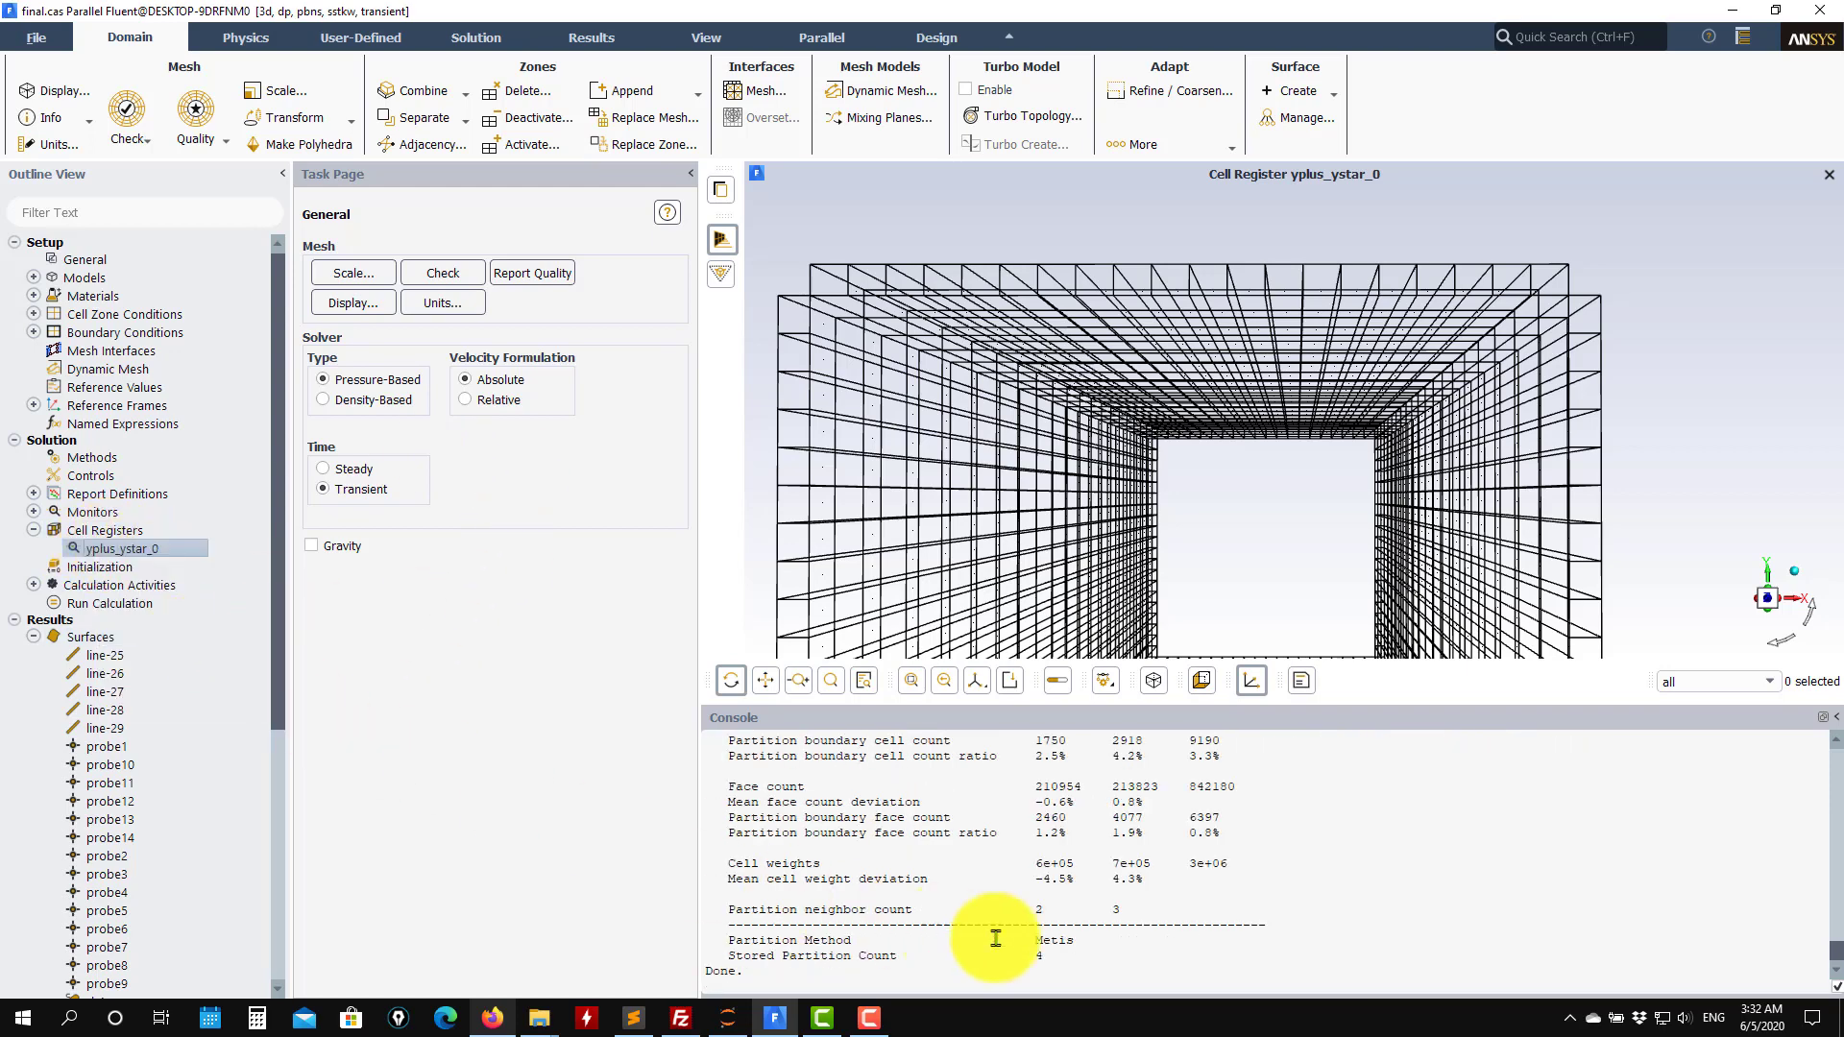
Examine the console's grid size report of original and adapted cell counts.
{"action": "scroll", "coordinate": [952, 910], "scroll_direction": "up", "scroll_amount": 1}
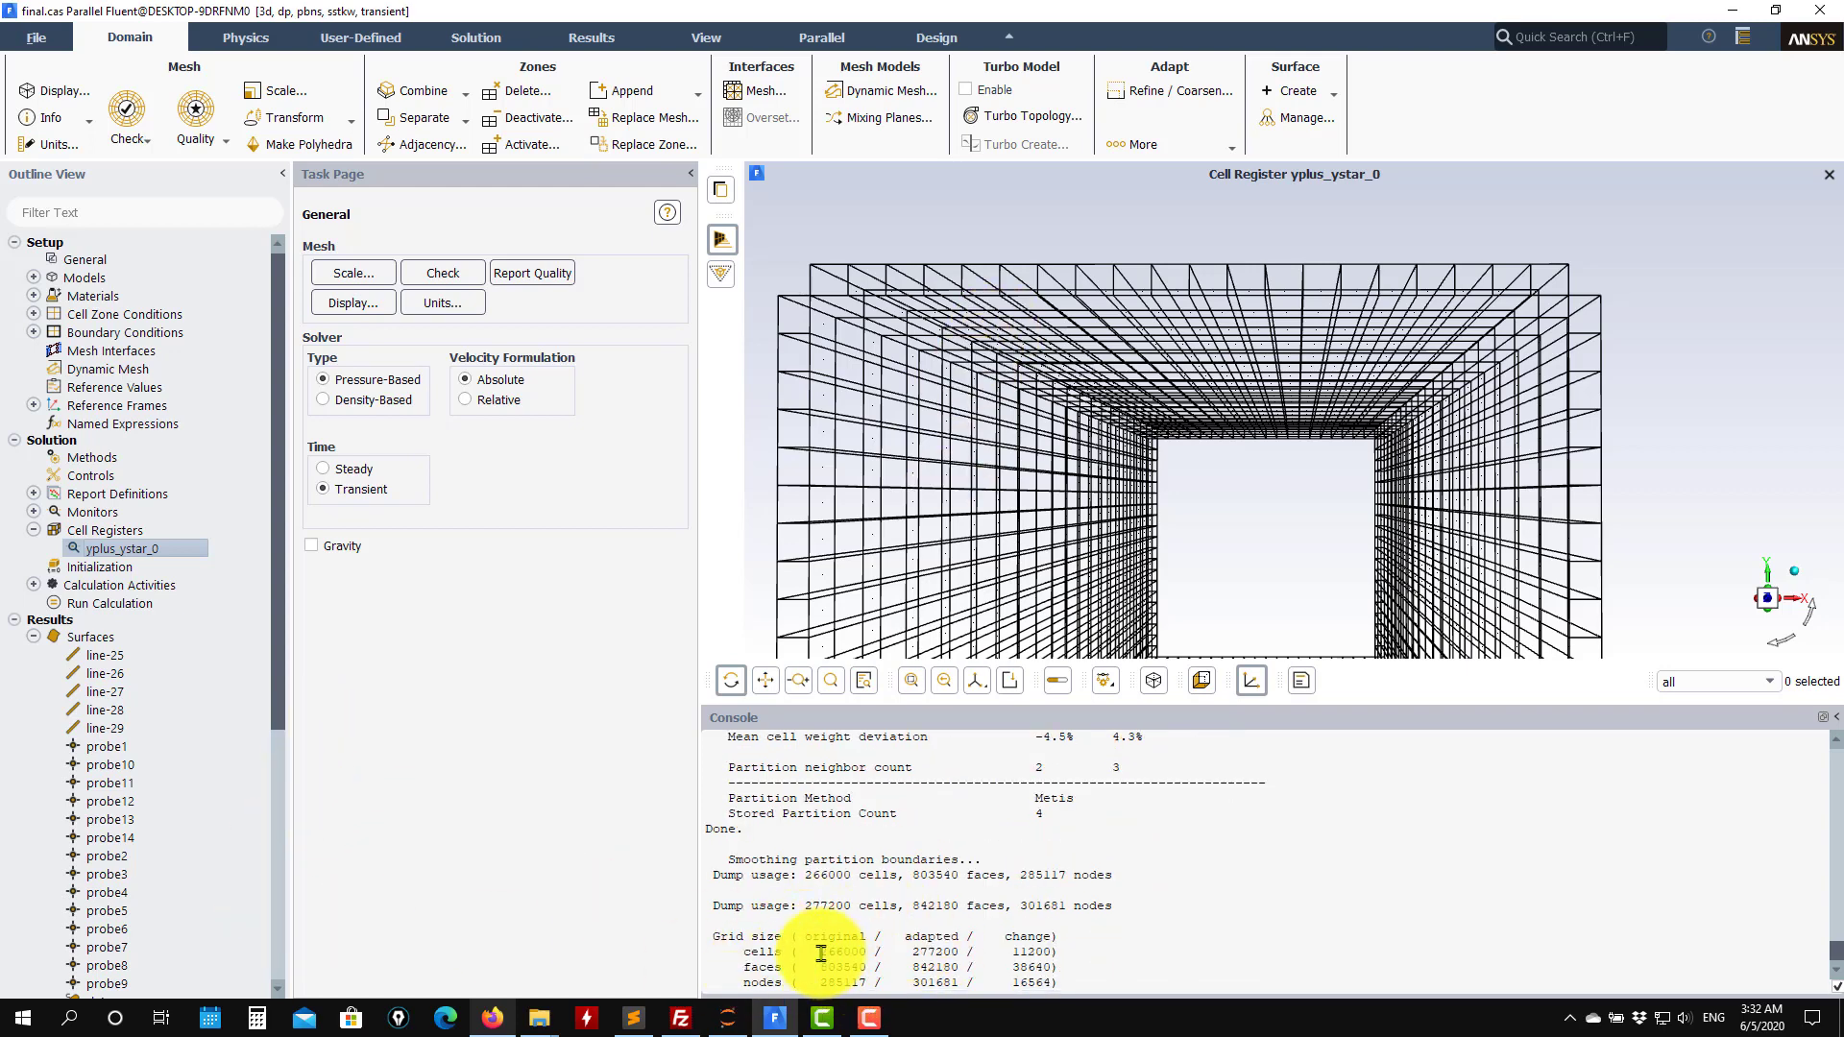
{"action": "left_click_drag", "start_coordinate": [819, 954], "coordinate": [890, 953]}
{"action": "scroll", "coordinate": [185, 647], "scroll_direction": "down", "scroll_amount": 7}
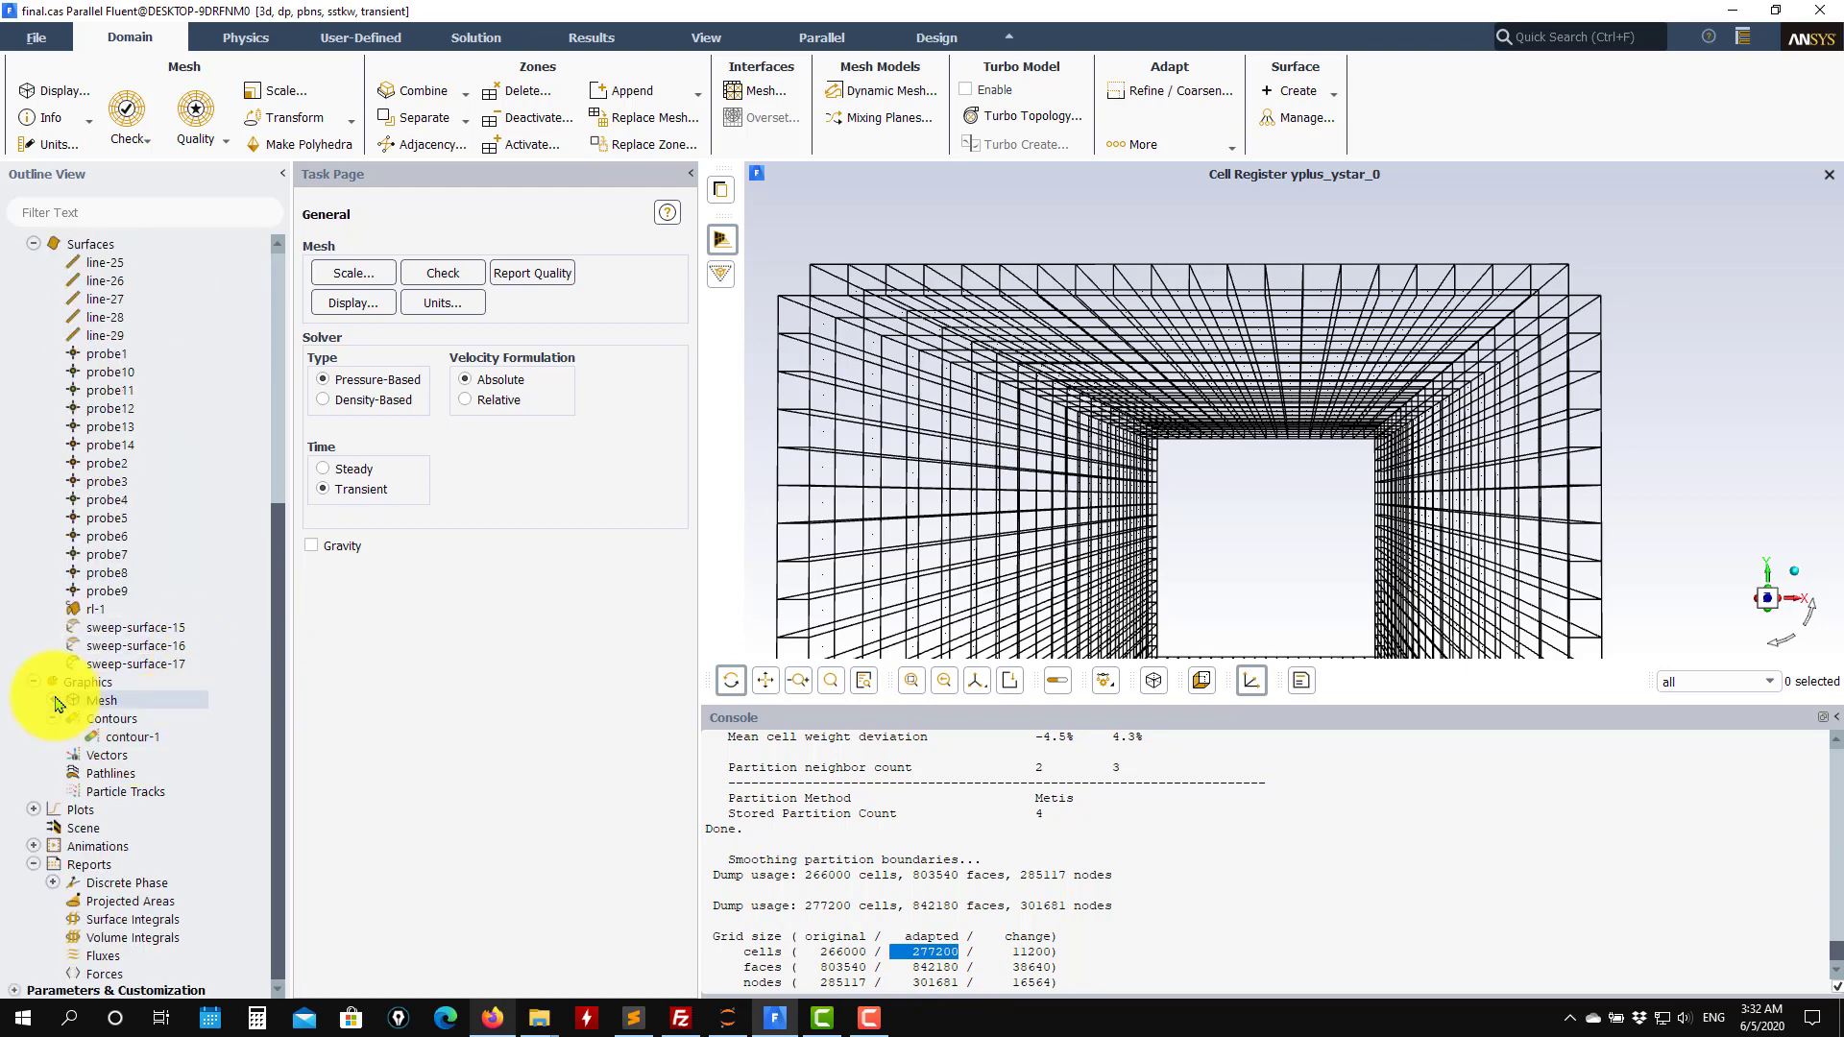
Open mesh-1 and display it including the three sweep surfaces of the quadric-surface group.
{"action": "left_click", "coordinate": [55, 701]}
{"action": "double_click", "coordinate": [144, 720]}
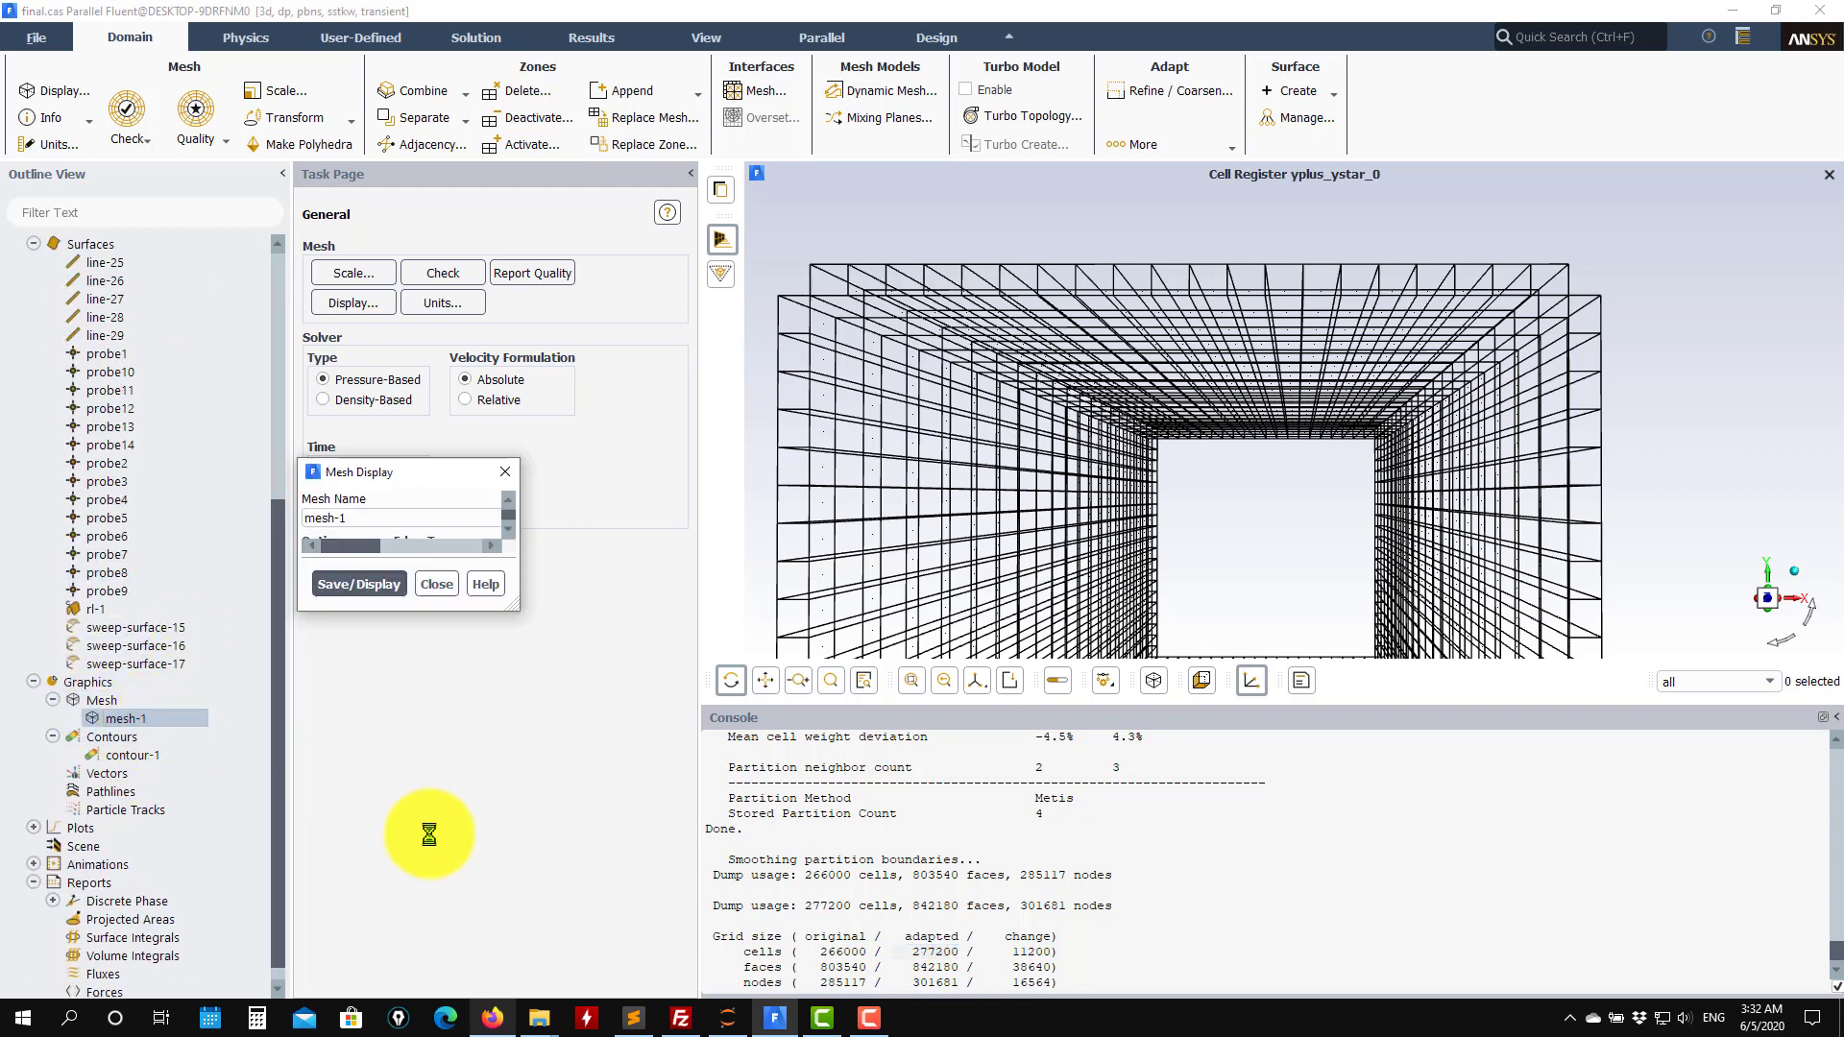
{"action": "left_click", "coordinate": [522, 961]}
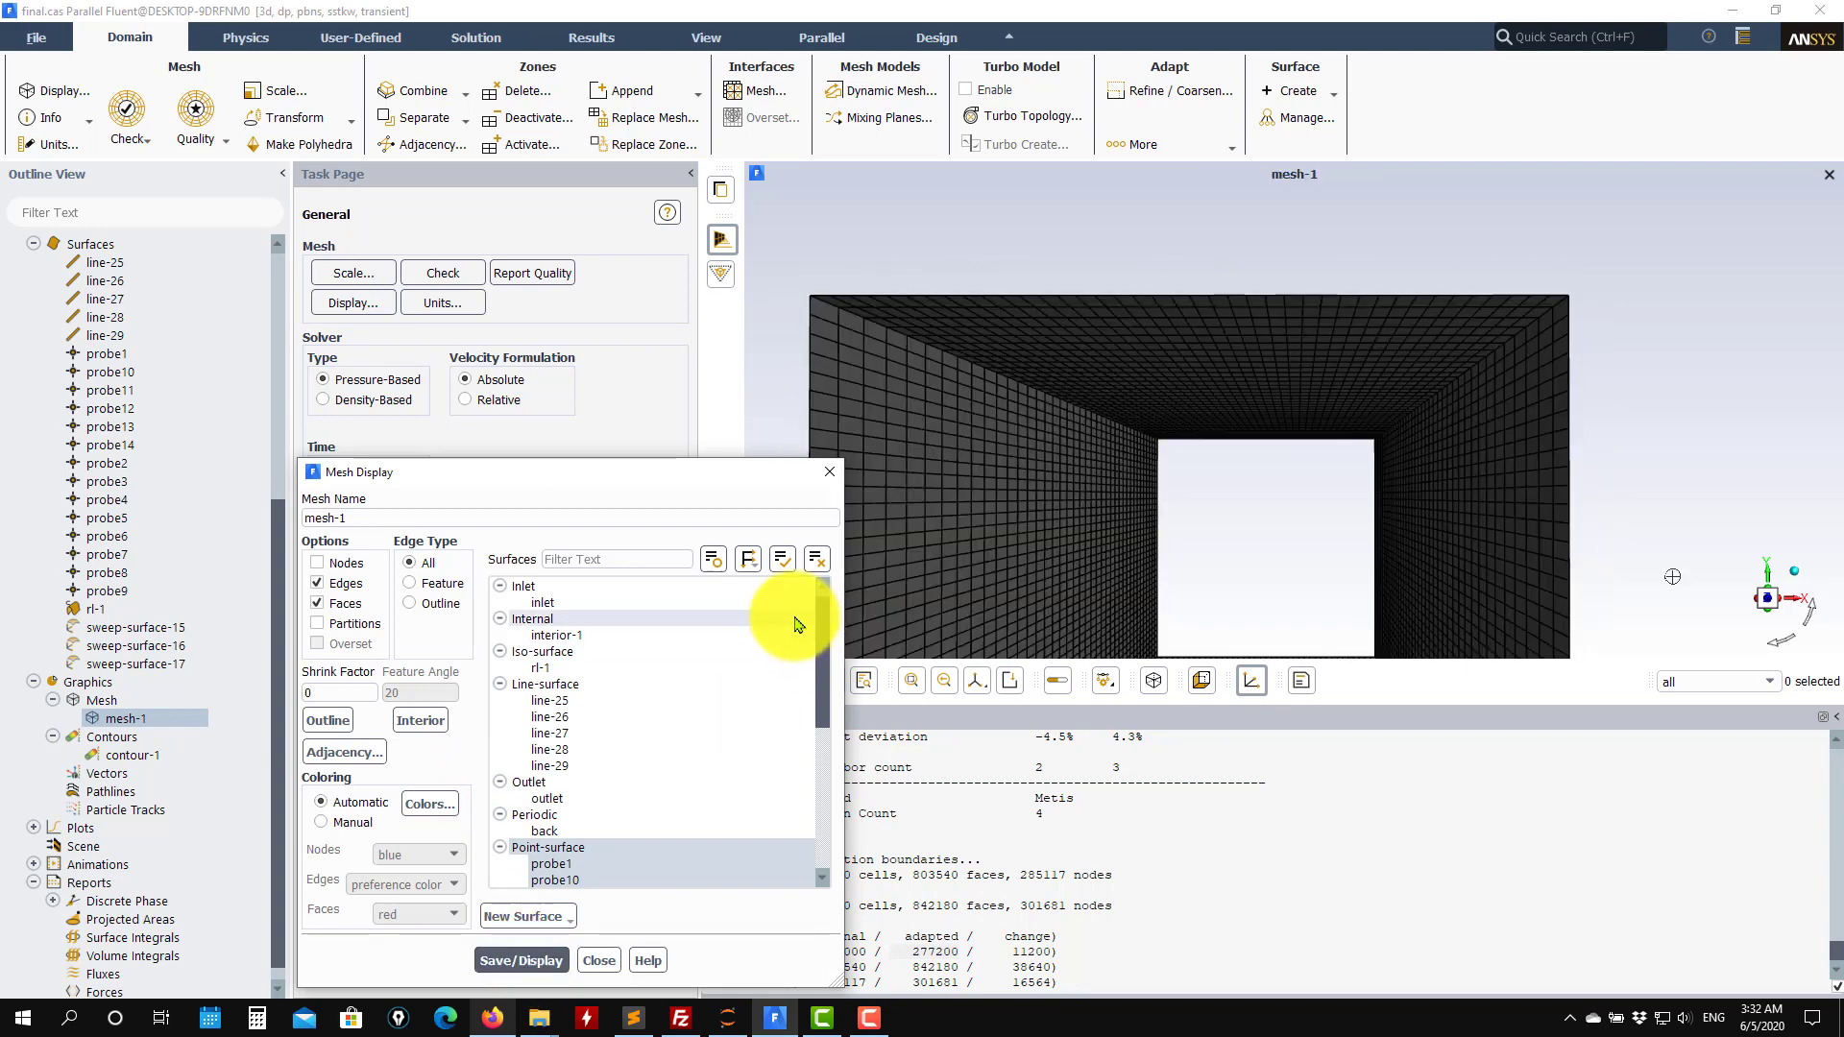
{"action": "scroll", "coordinate": [782, 712], "scroll_direction": "down", "scroll_amount": 6}
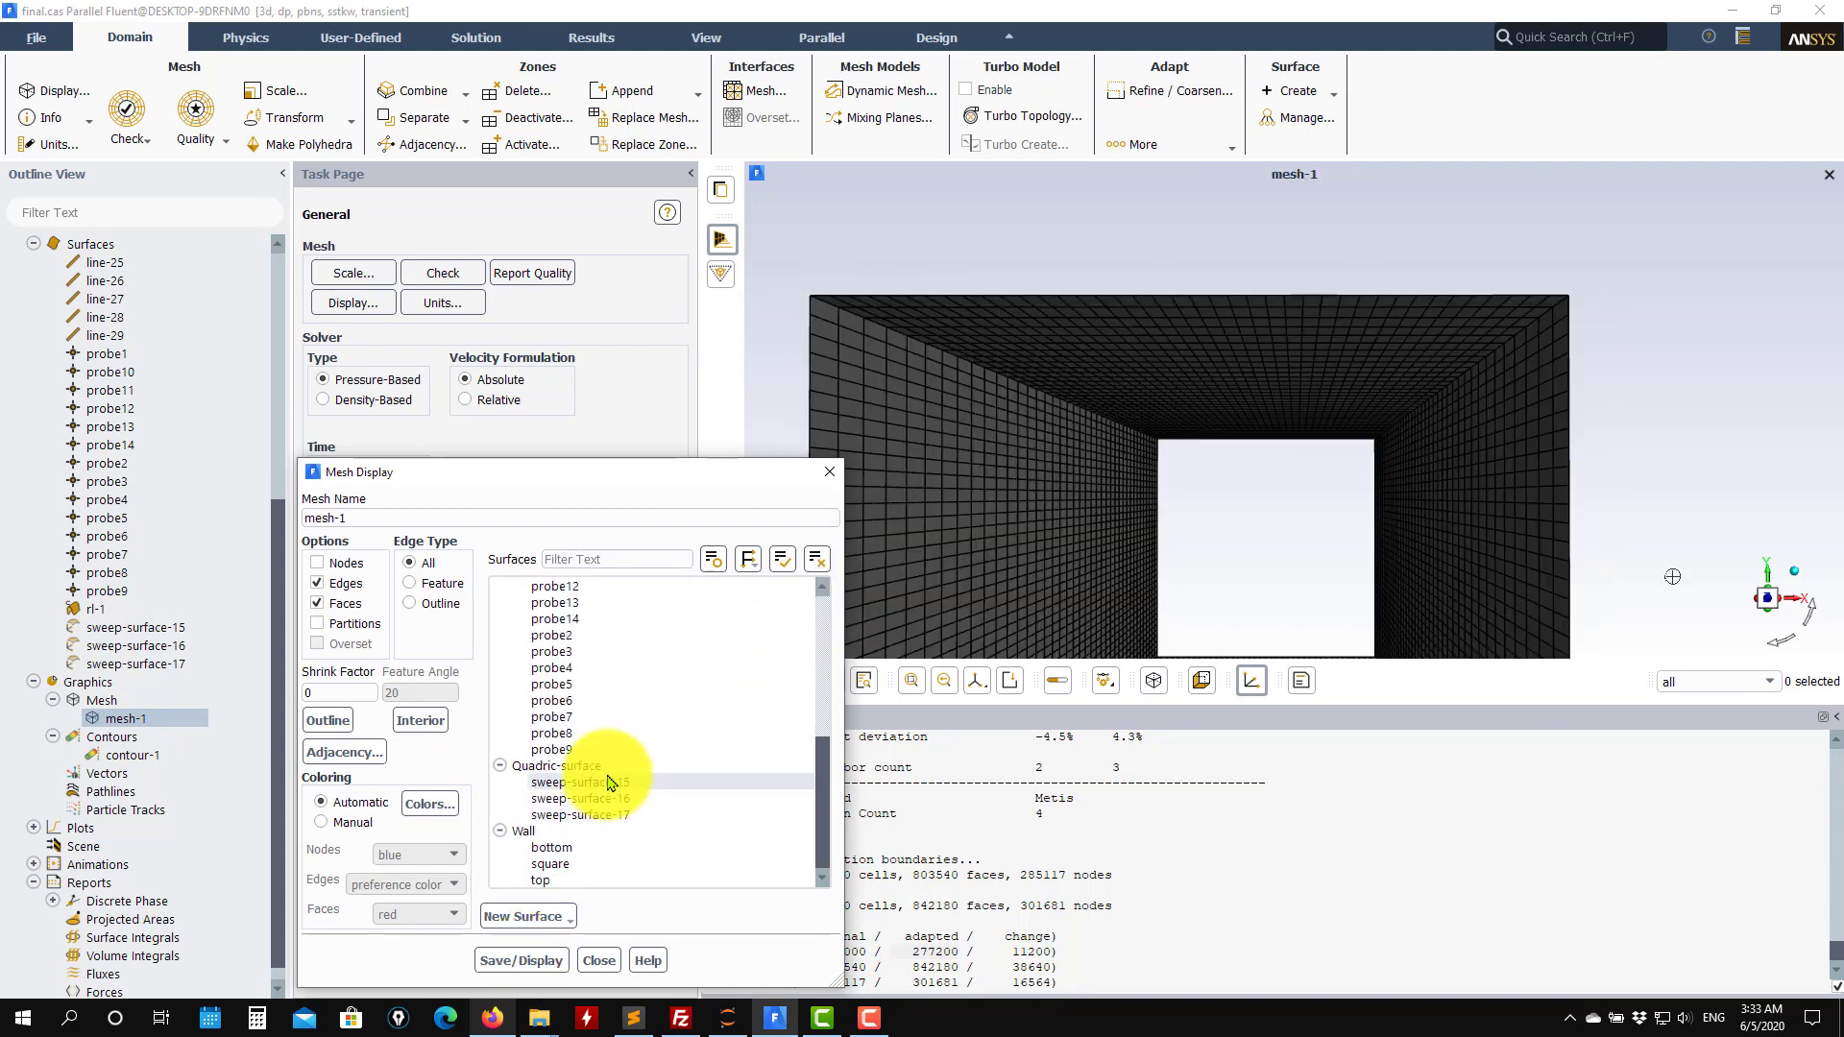
{"action": "left_click", "coordinate": [557, 765]}
{"action": "left_click", "coordinate": [521, 961]}
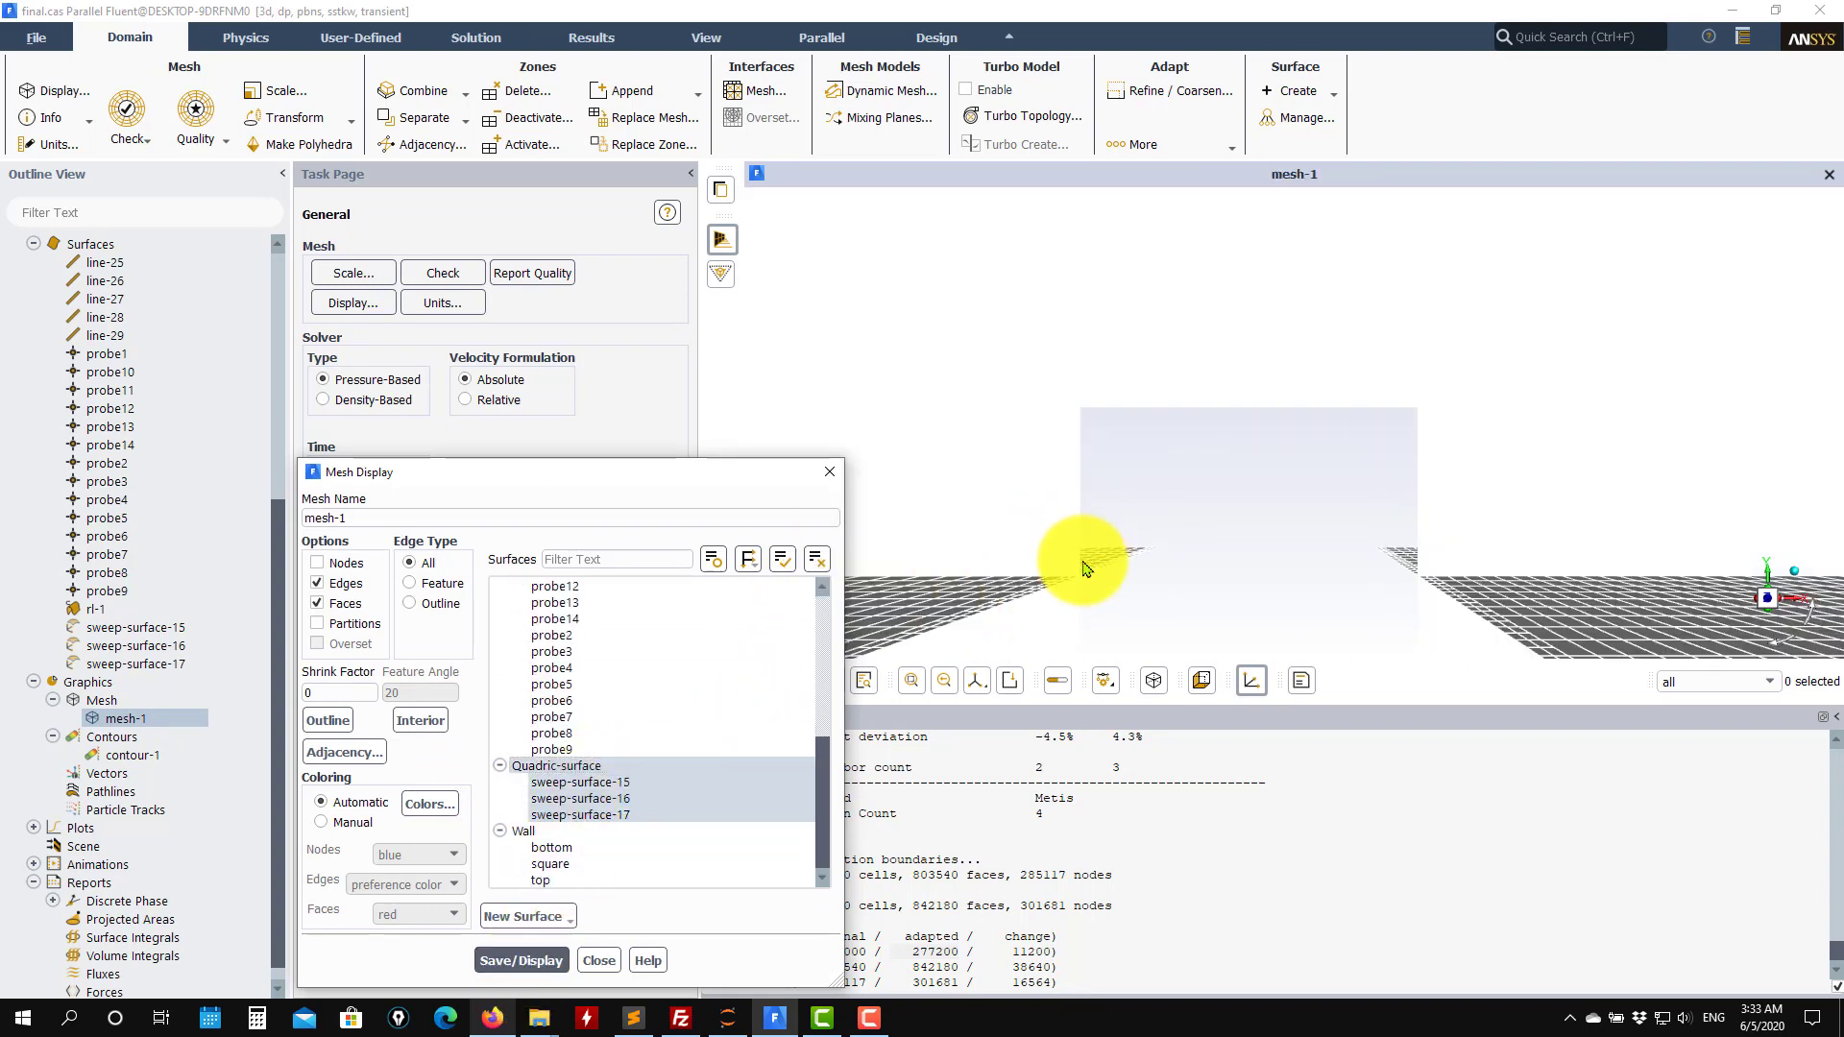
Zoom and pan around the cylinder to examine the refined mesh, then close the mesh dialog.
{"action": "scroll", "coordinate": [1084, 566], "scroll_direction": "down", "scroll_amount": 5}
{"action": "left_click_drag", "start_coordinate": [1135, 591], "coordinate": [1185, 573]}
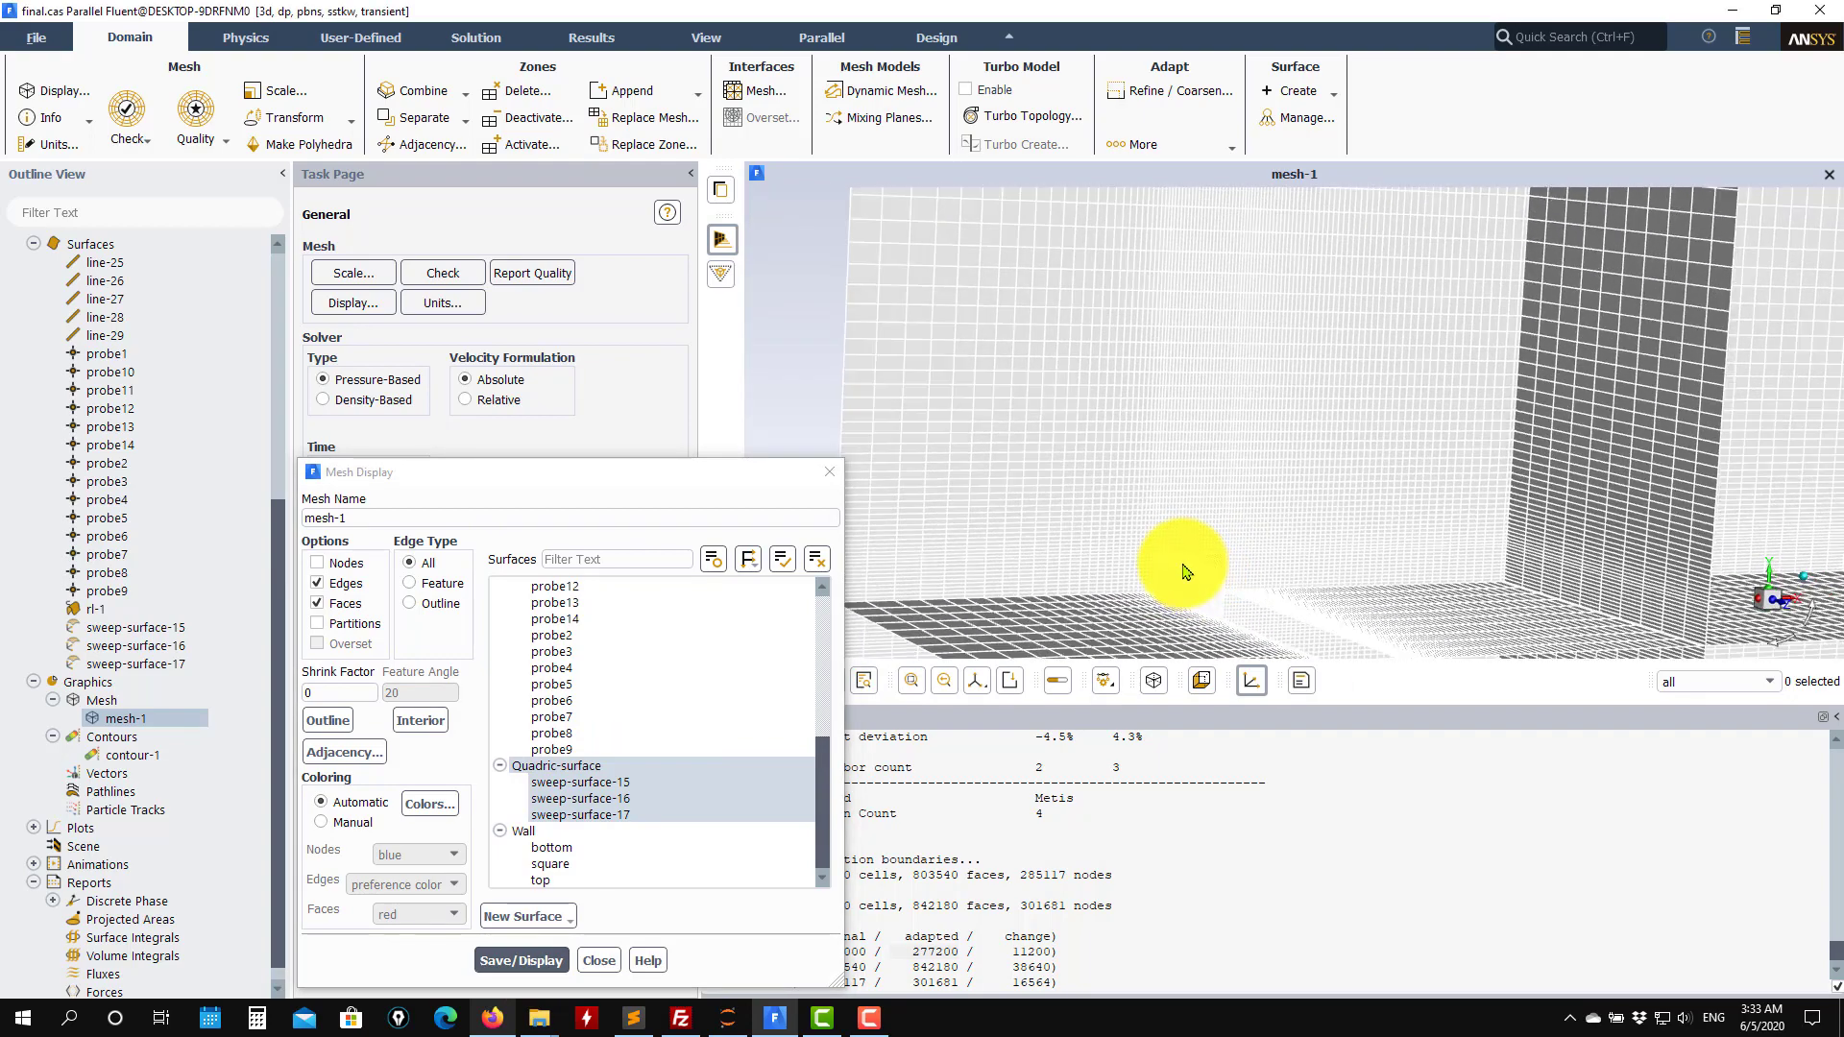
{"action": "scroll", "coordinate": [1153, 568], "scroll_direction": "up", "scroll_amount": 8}
{"action": "mouse_move", "coordinate": [1201, 499]}
{"action": "left_mouse_down"}
{"action": "mouse_move", "coordinate": [1173, 510]}
{"action": "mouse_move", "coordinate": [1204, 426]}
{"action": "left_mouse_up"}
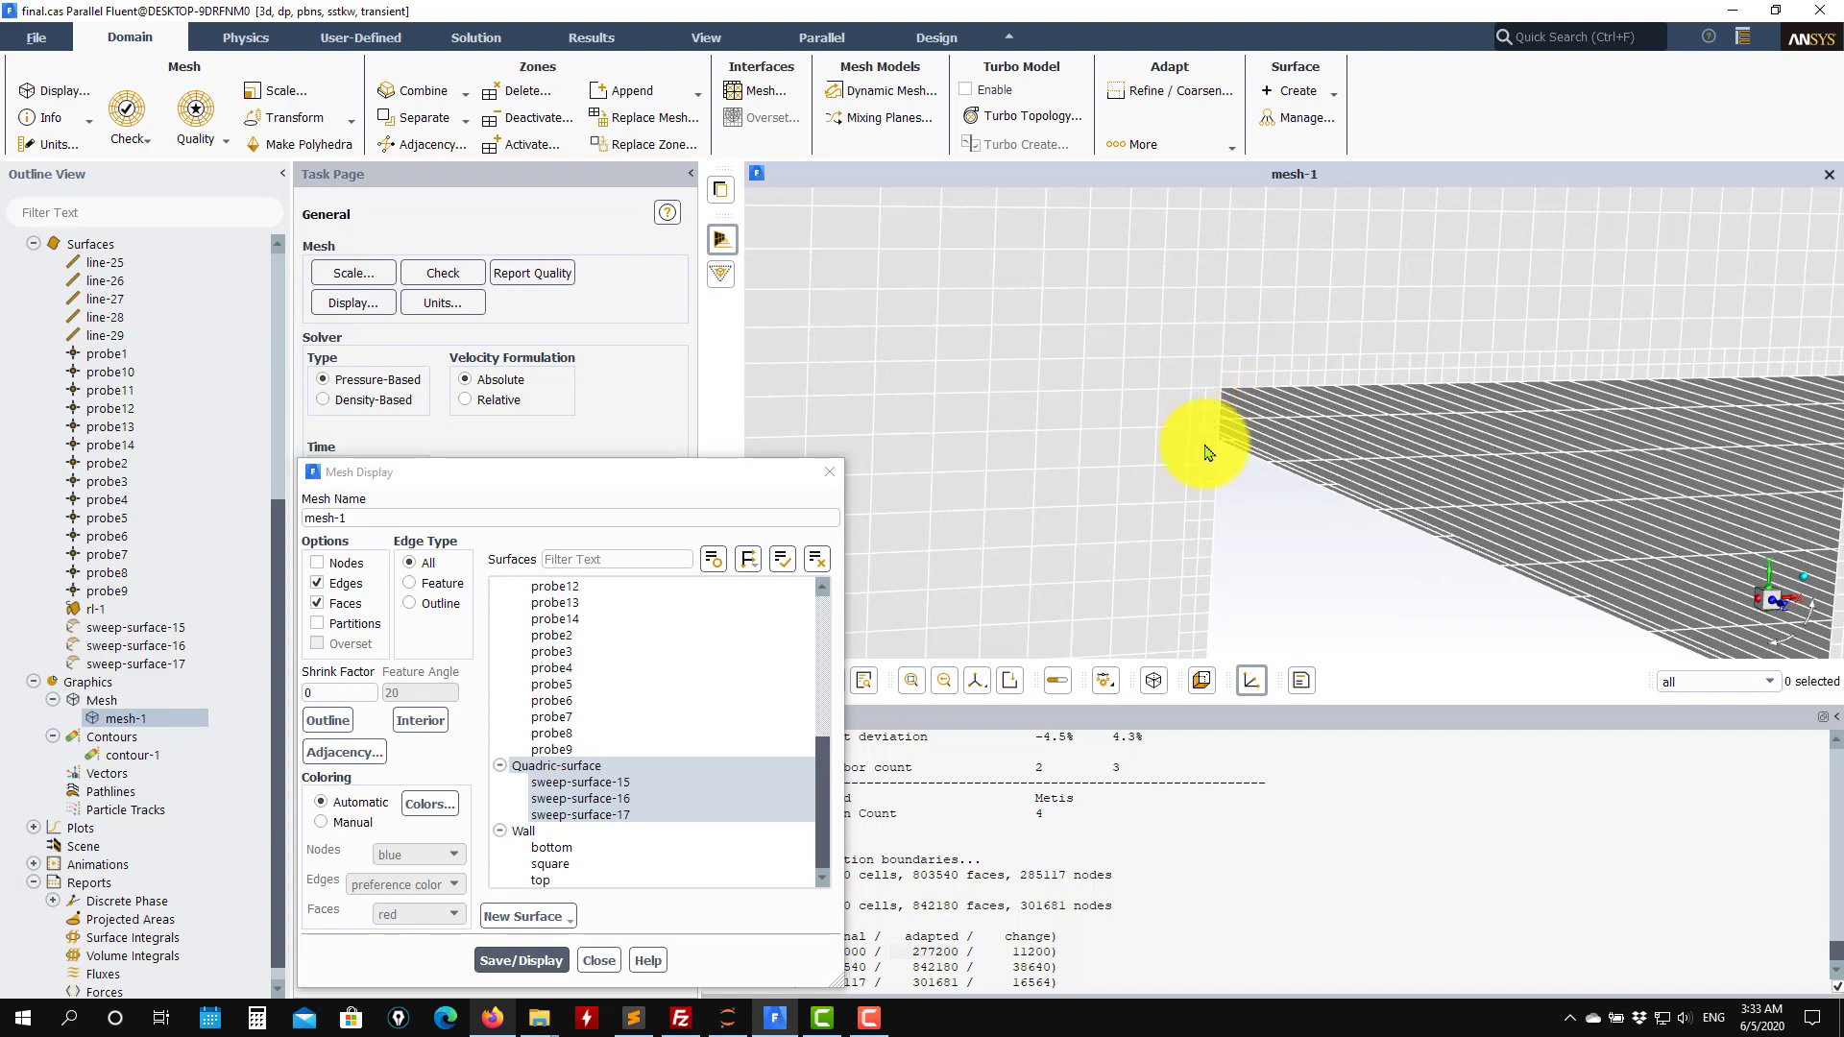
{"action": "mouse_move", "coordinate": [1206, 530]}
{"action": "left_mouse_down"}
{"action": "mouse_move", "coordinate": [1190, 547]}
{"action": "mouse_move", "coordinate": [1111, 494]}
{"action": "mouse_move", "coordinate": [1050, 494]}
{"action": "left_mouse_up"}
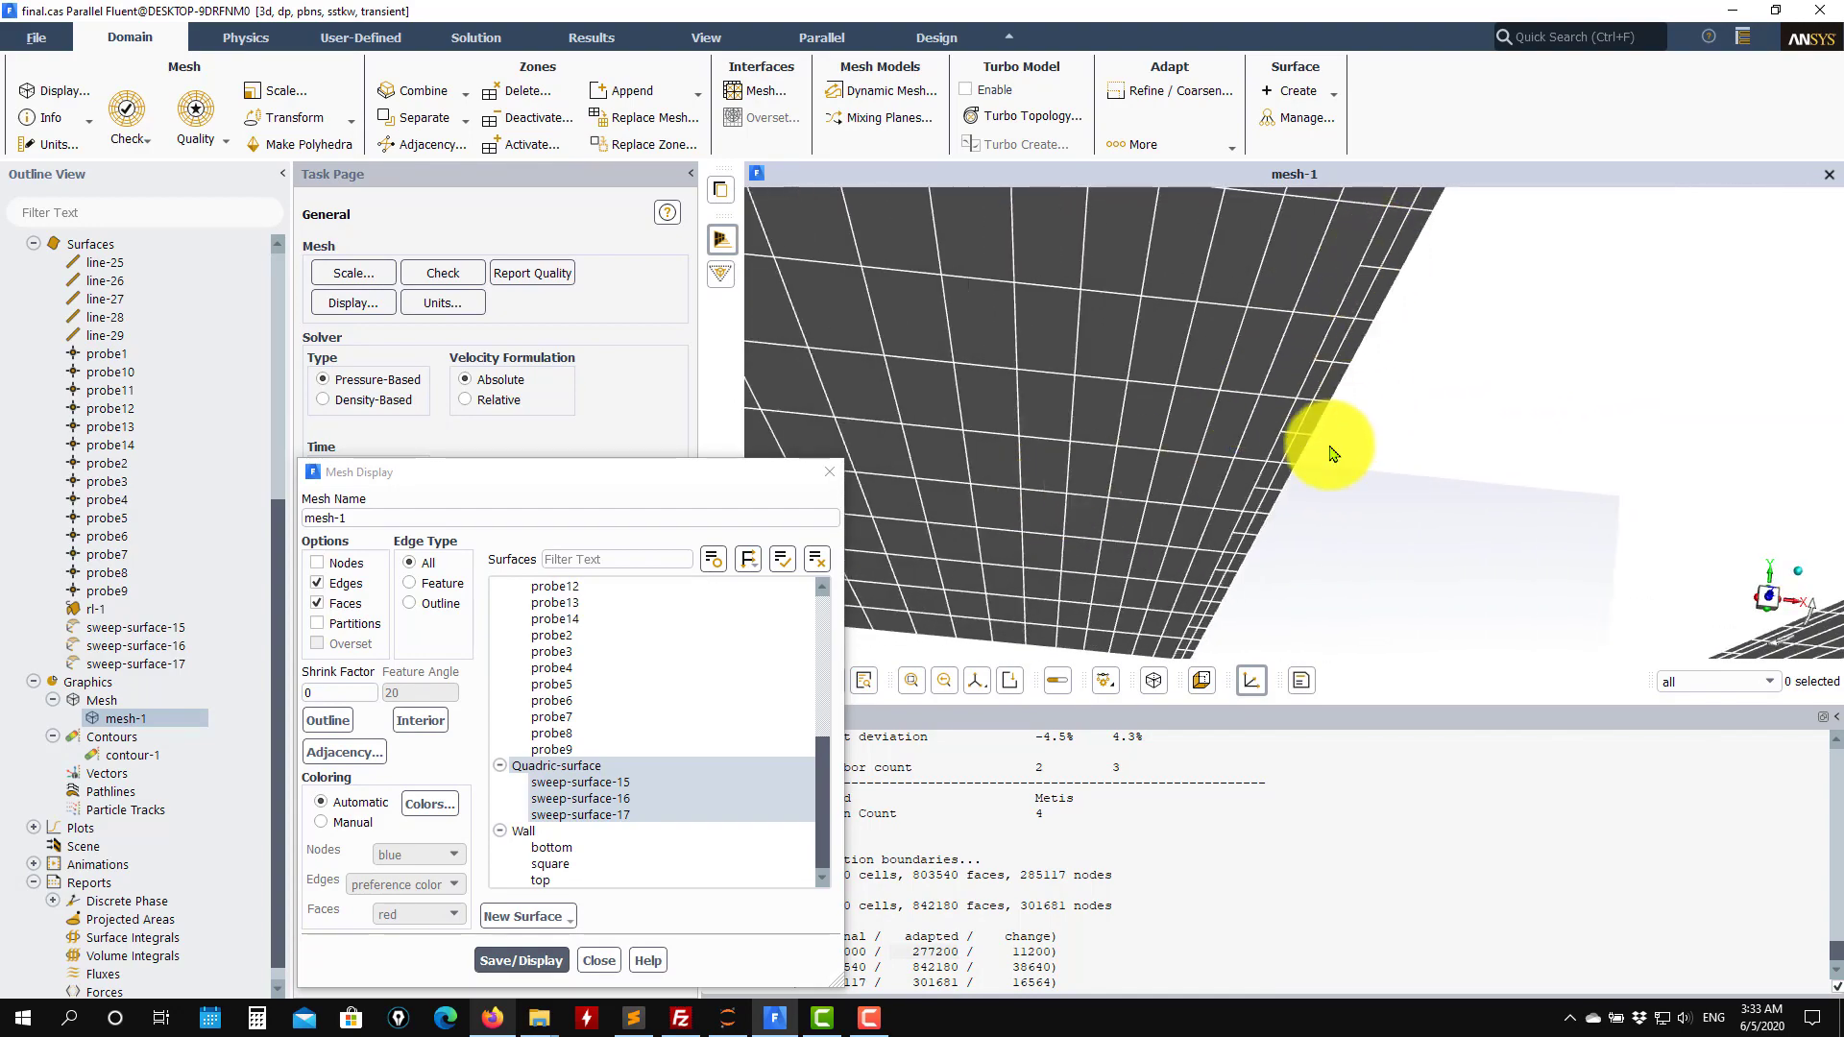
{"action": "left_click_drag", "start_coordinate": [1309, 444], "coordinate": [1211, 569]}
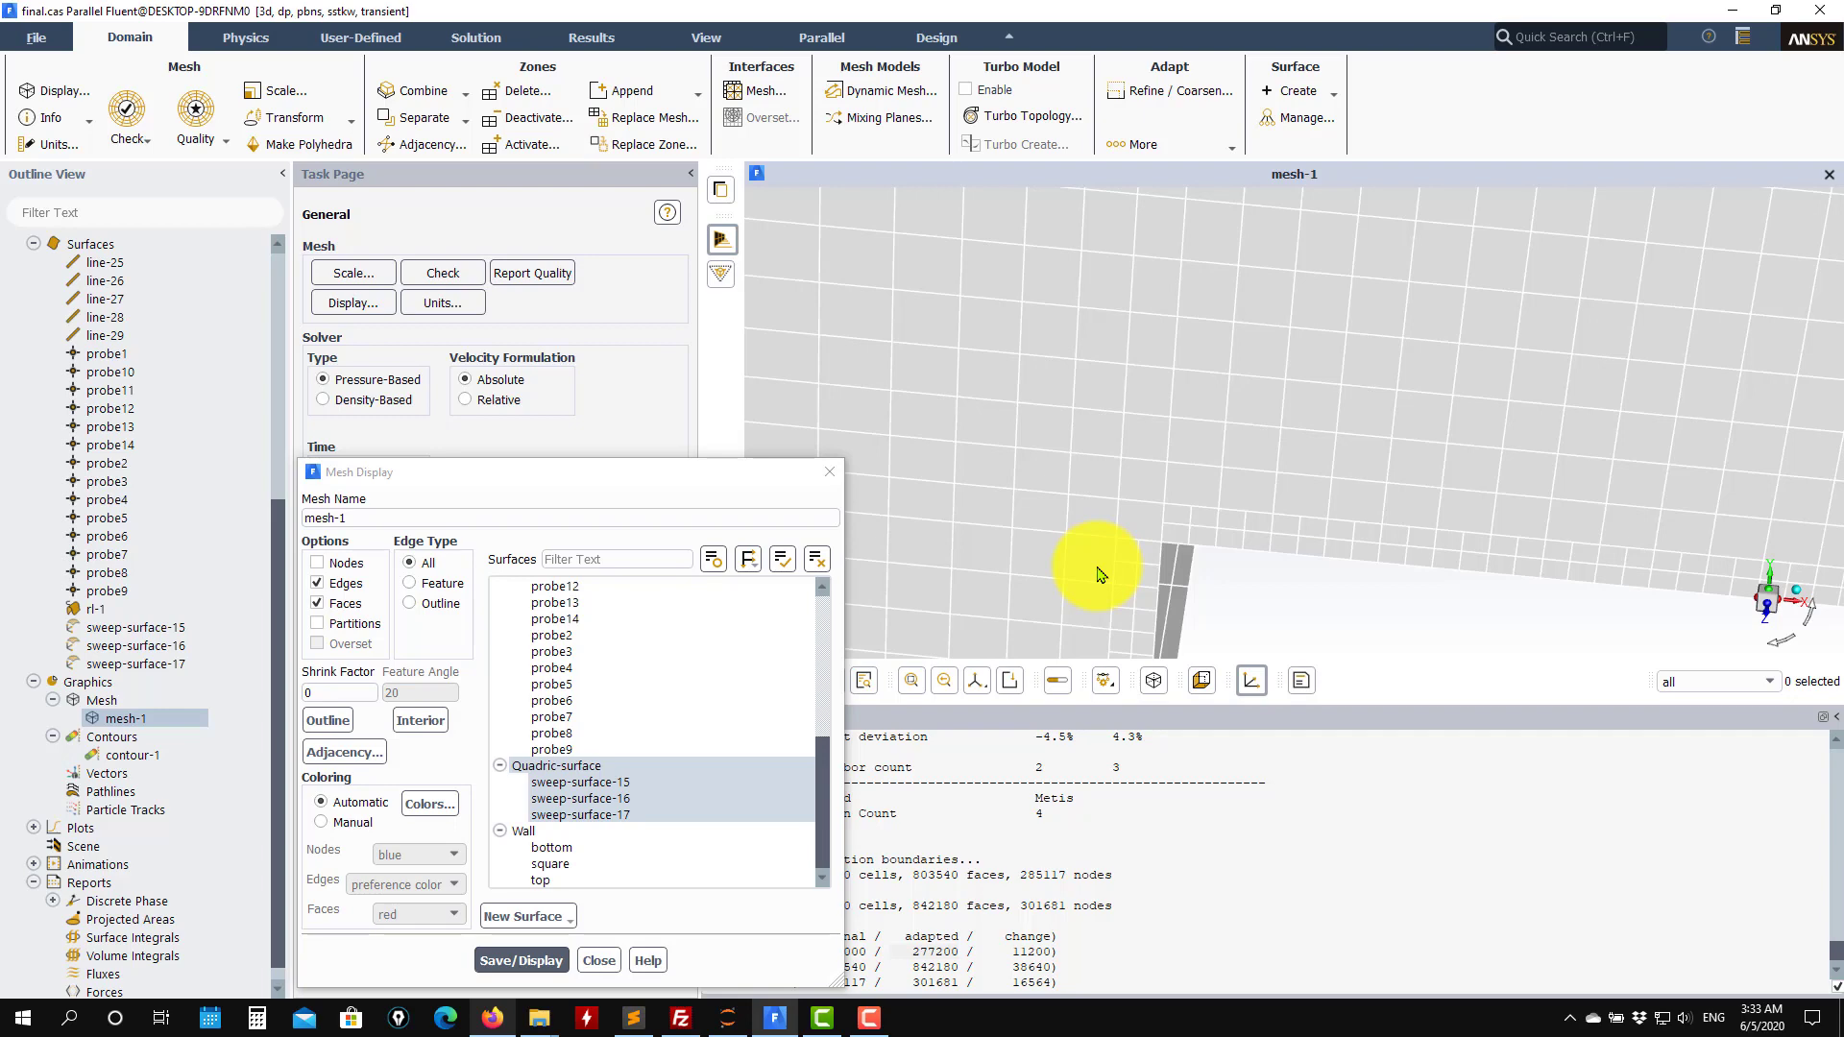
{"action": "left_click_drag", "start_coordinate": [1031, 592], "coordinate": [1346, 543]}
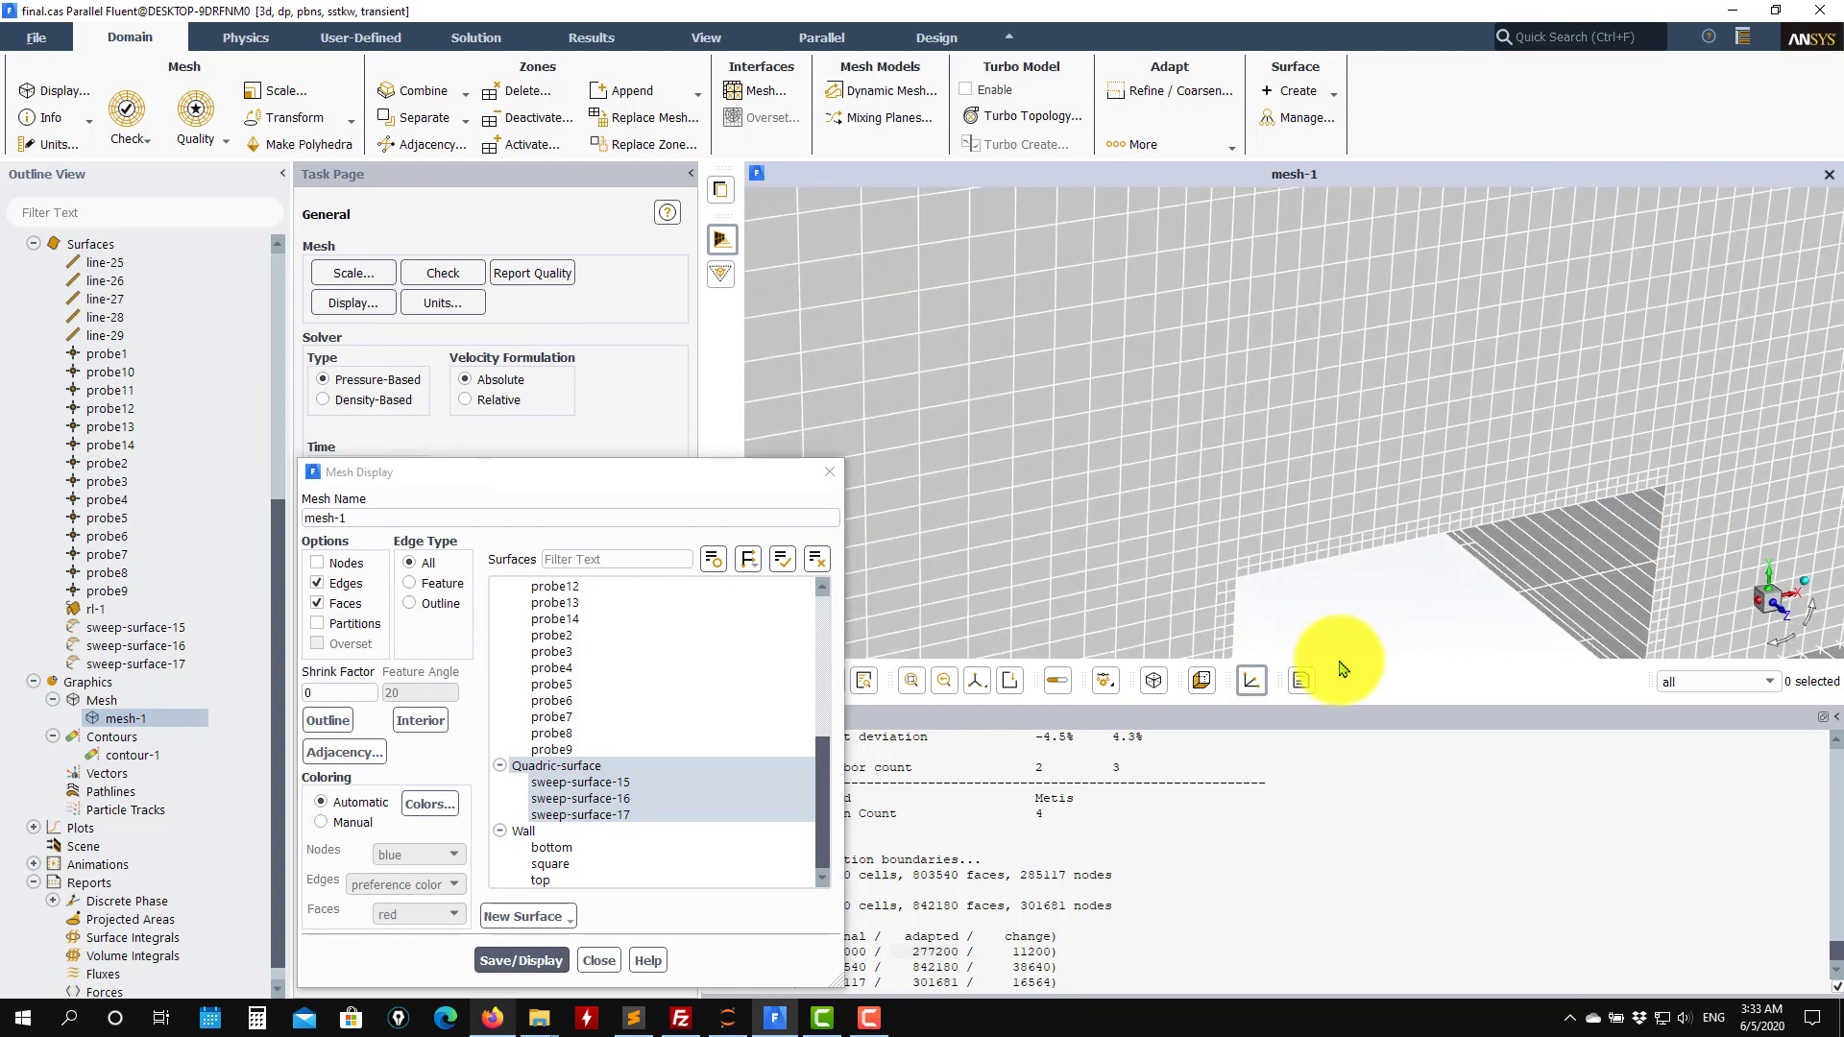
{"action": "left_click", "coordinate": [603, 965]}
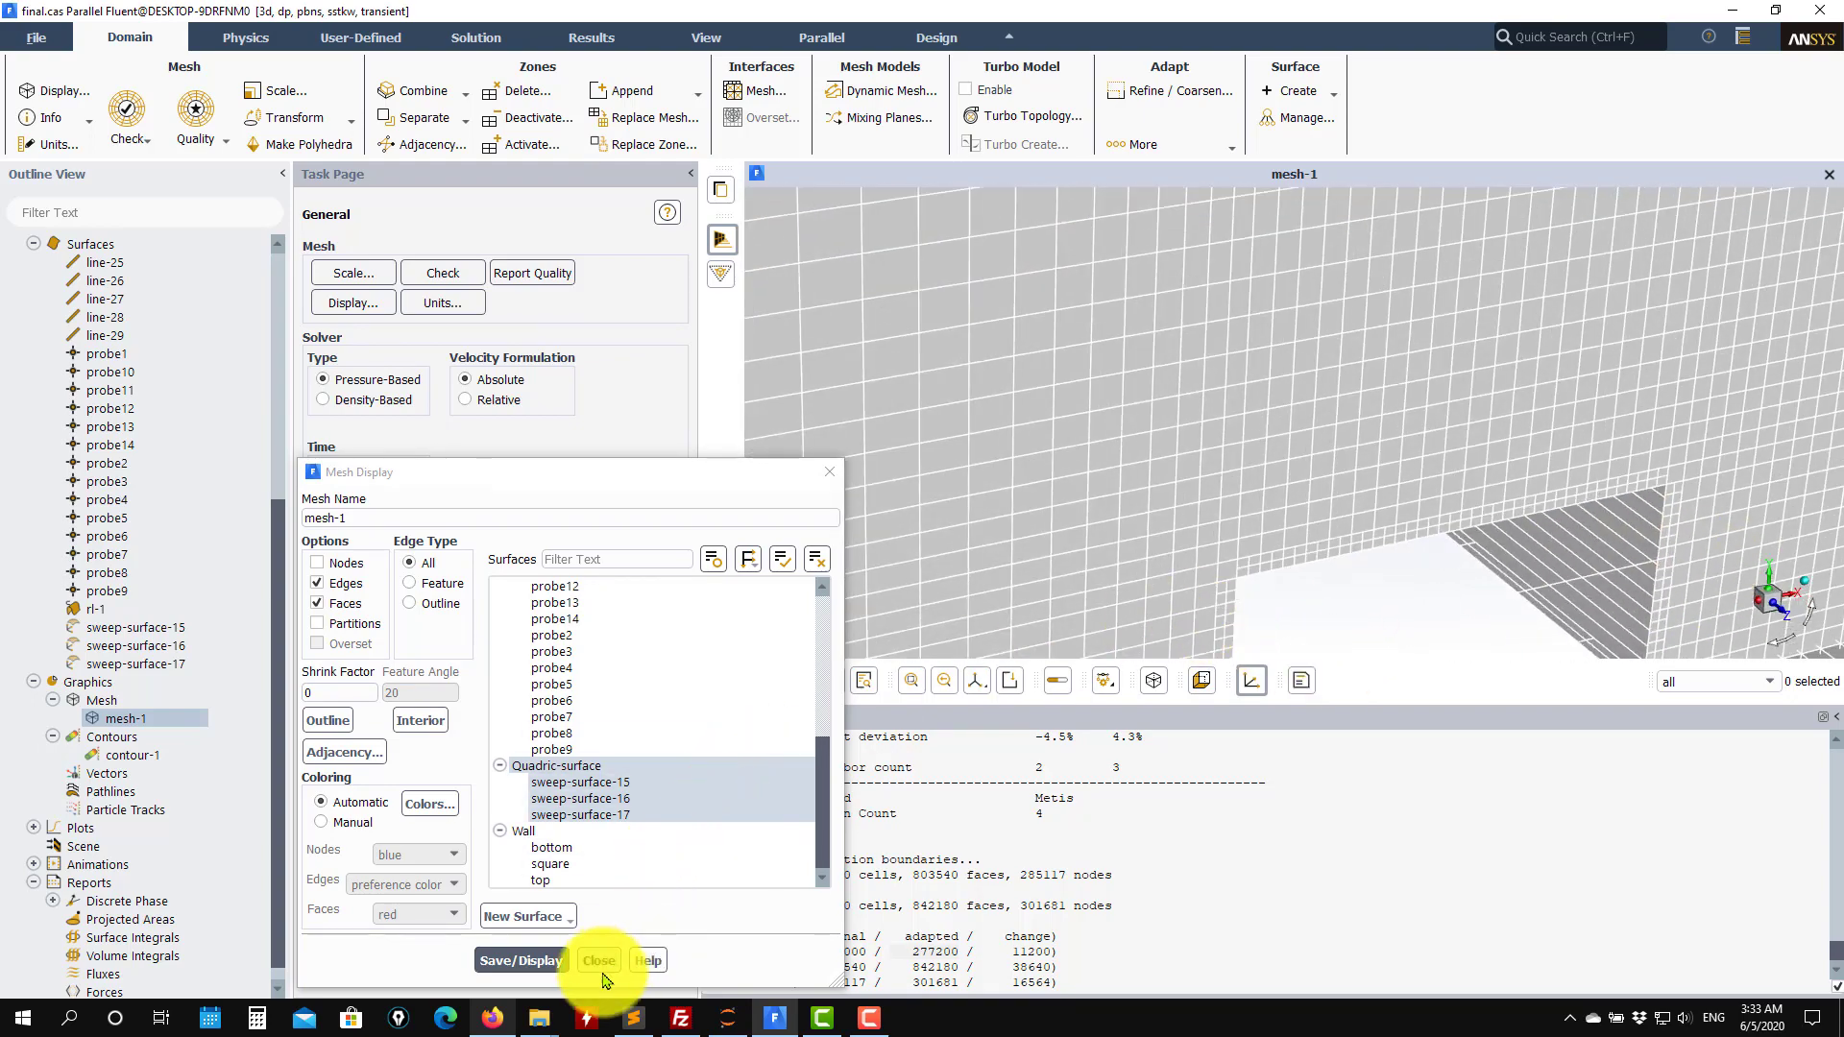
Create a new boundary cell register on the square zone with 2 cells by cell distance, and save and display it.
{"action": "scroll", "coordinate": [152, 614], "scroll_direction": "up", "scroll_amount": 7}
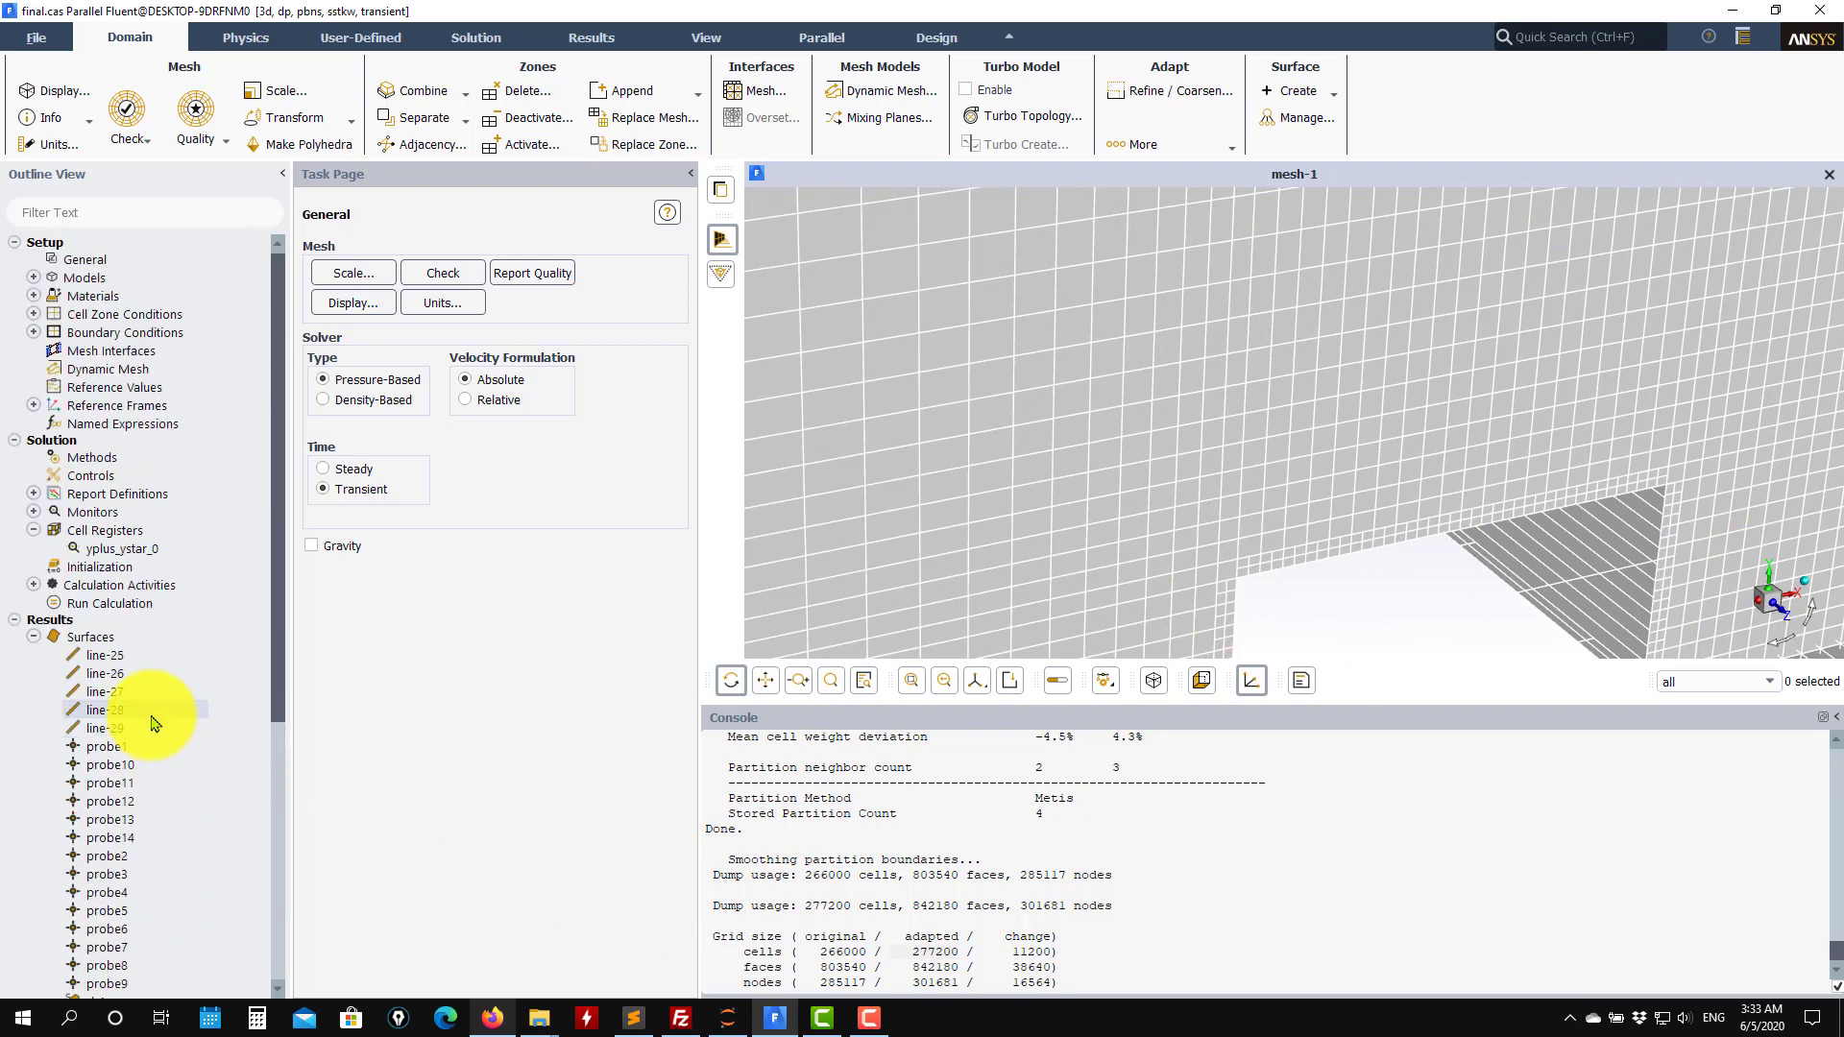
{"action": "right_click", "coordinate": [99, 533]}
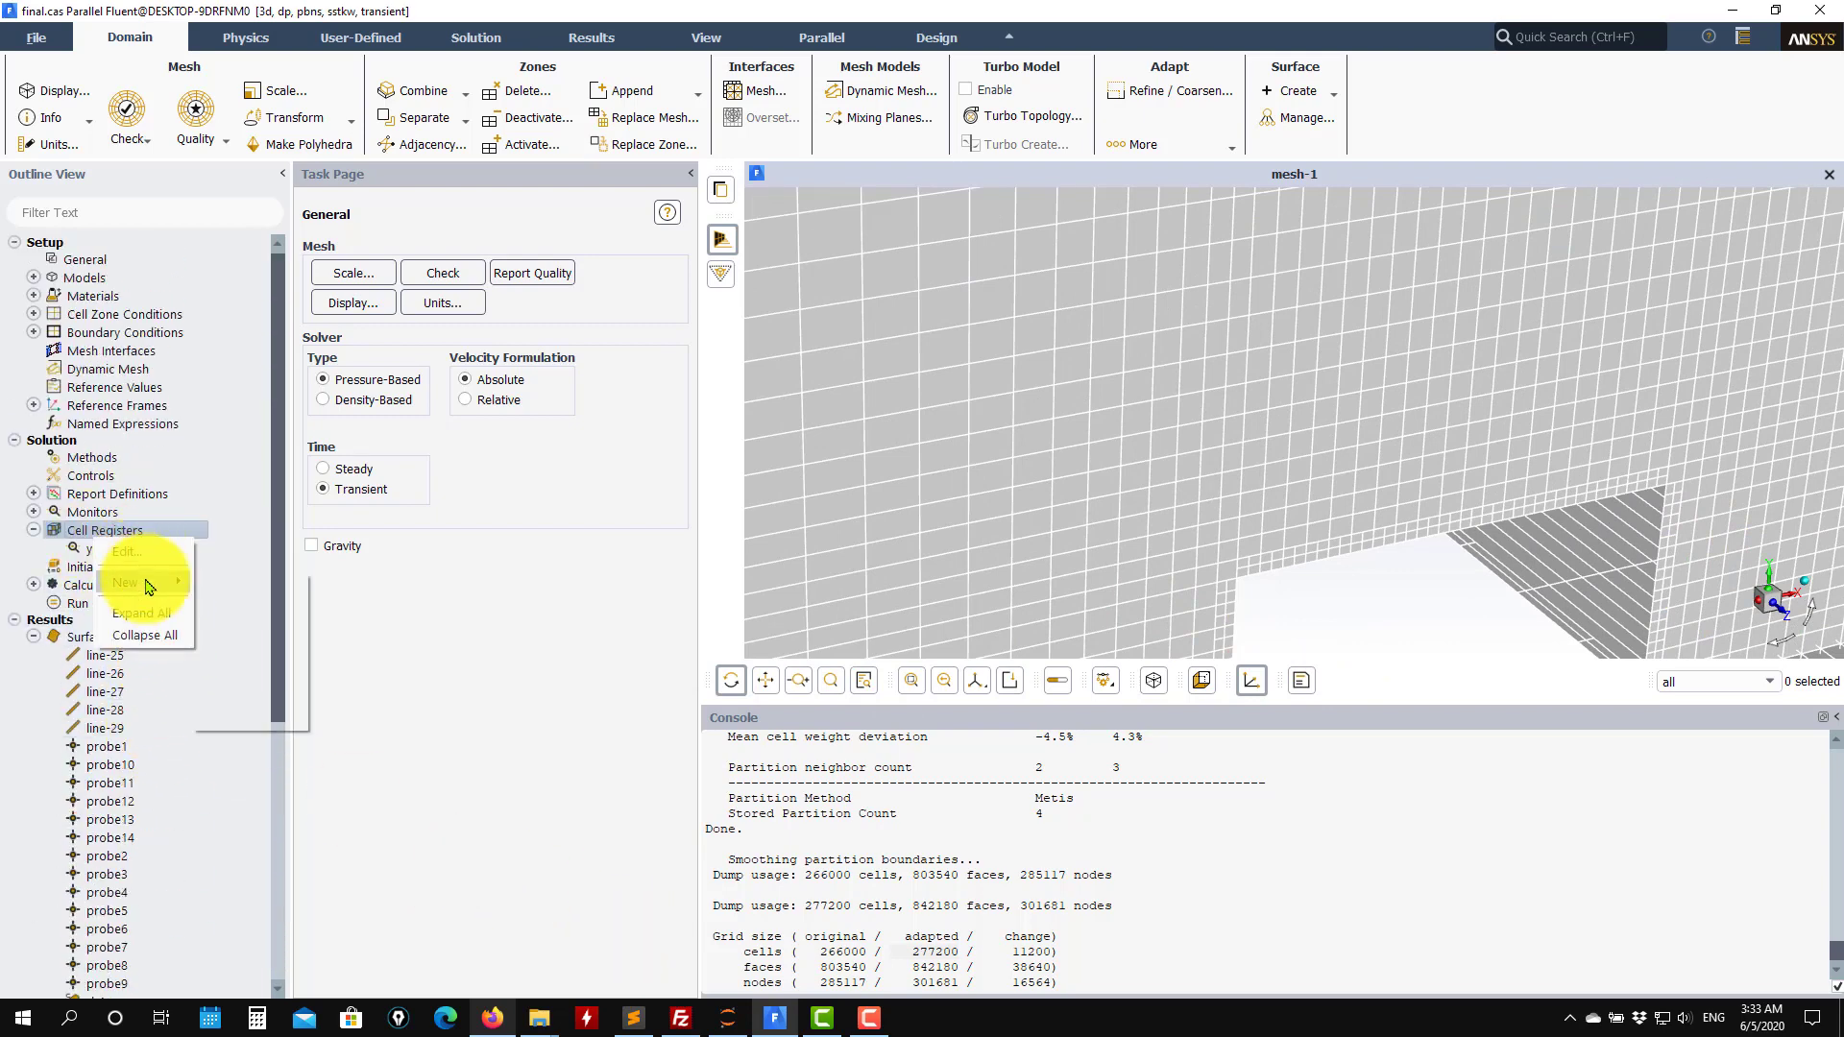
{"action": "mouse_move", "coordinate": [149, 583]}
{"action": "left_click", "coordinate": [260, 616]}
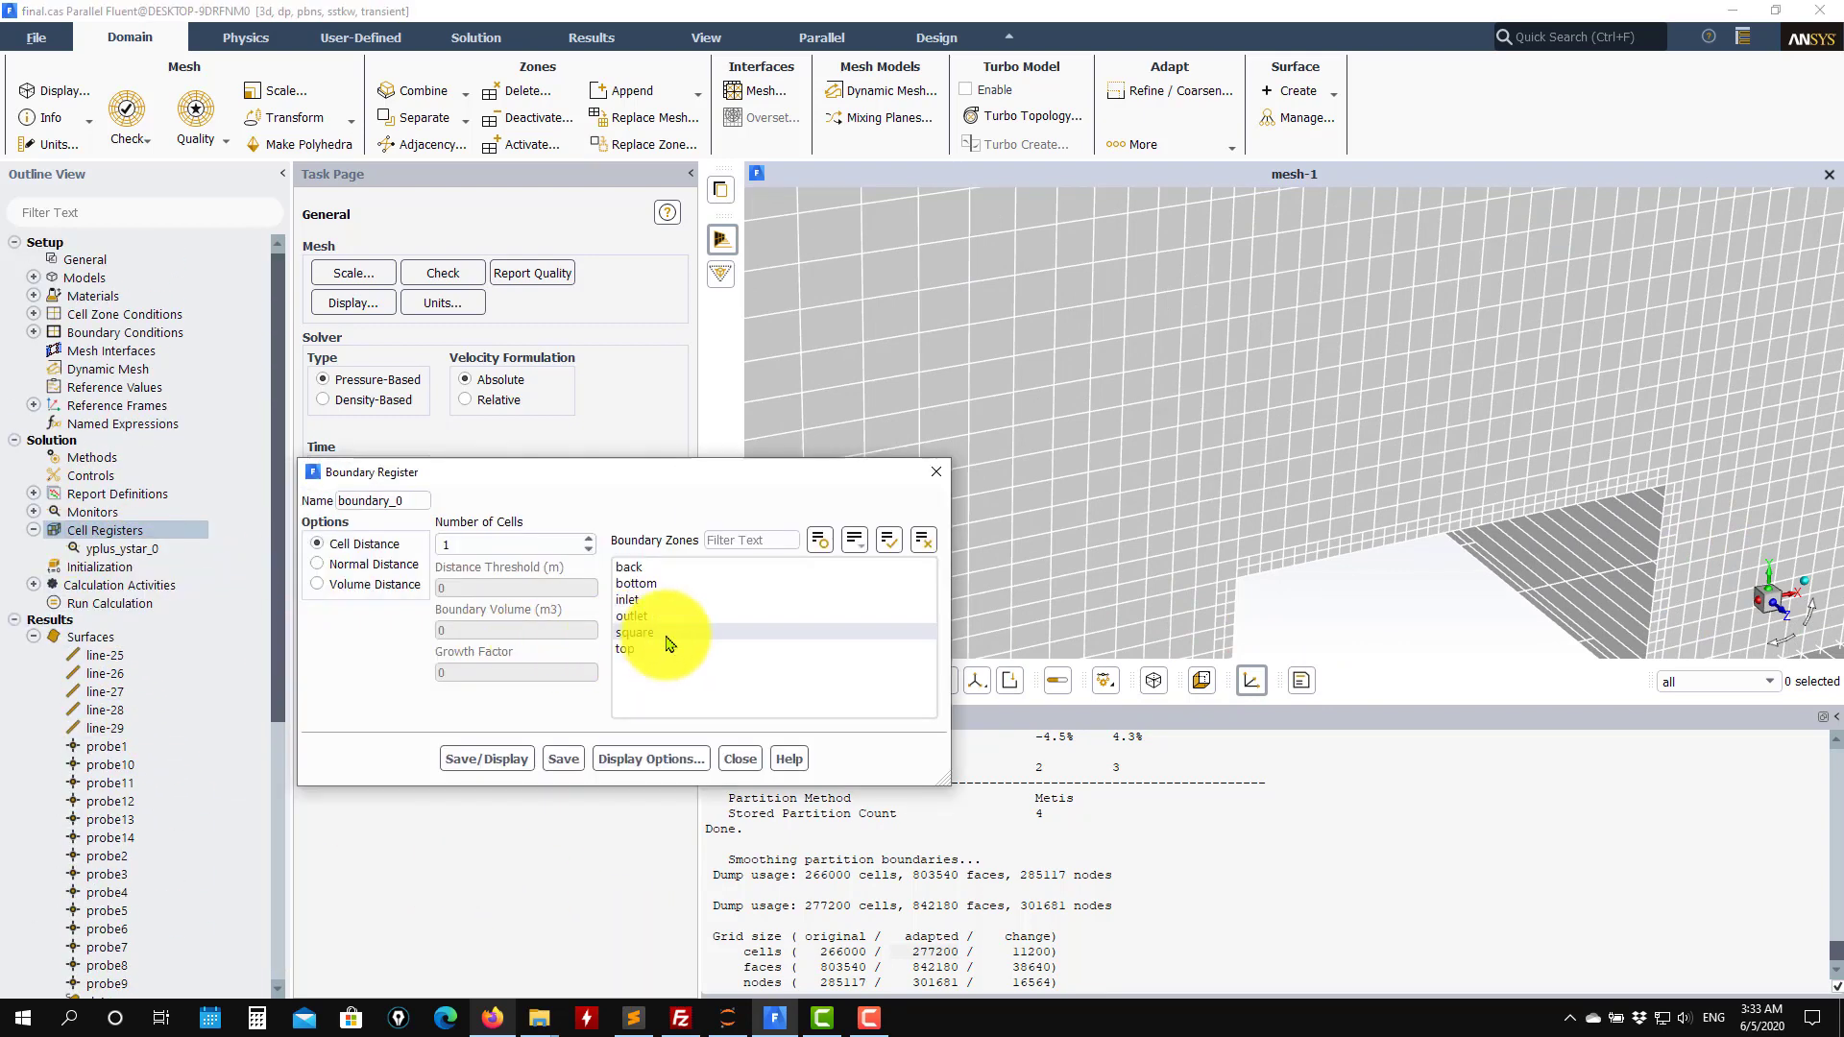
{"action": "left_click", "coordinate": [636, 631]}
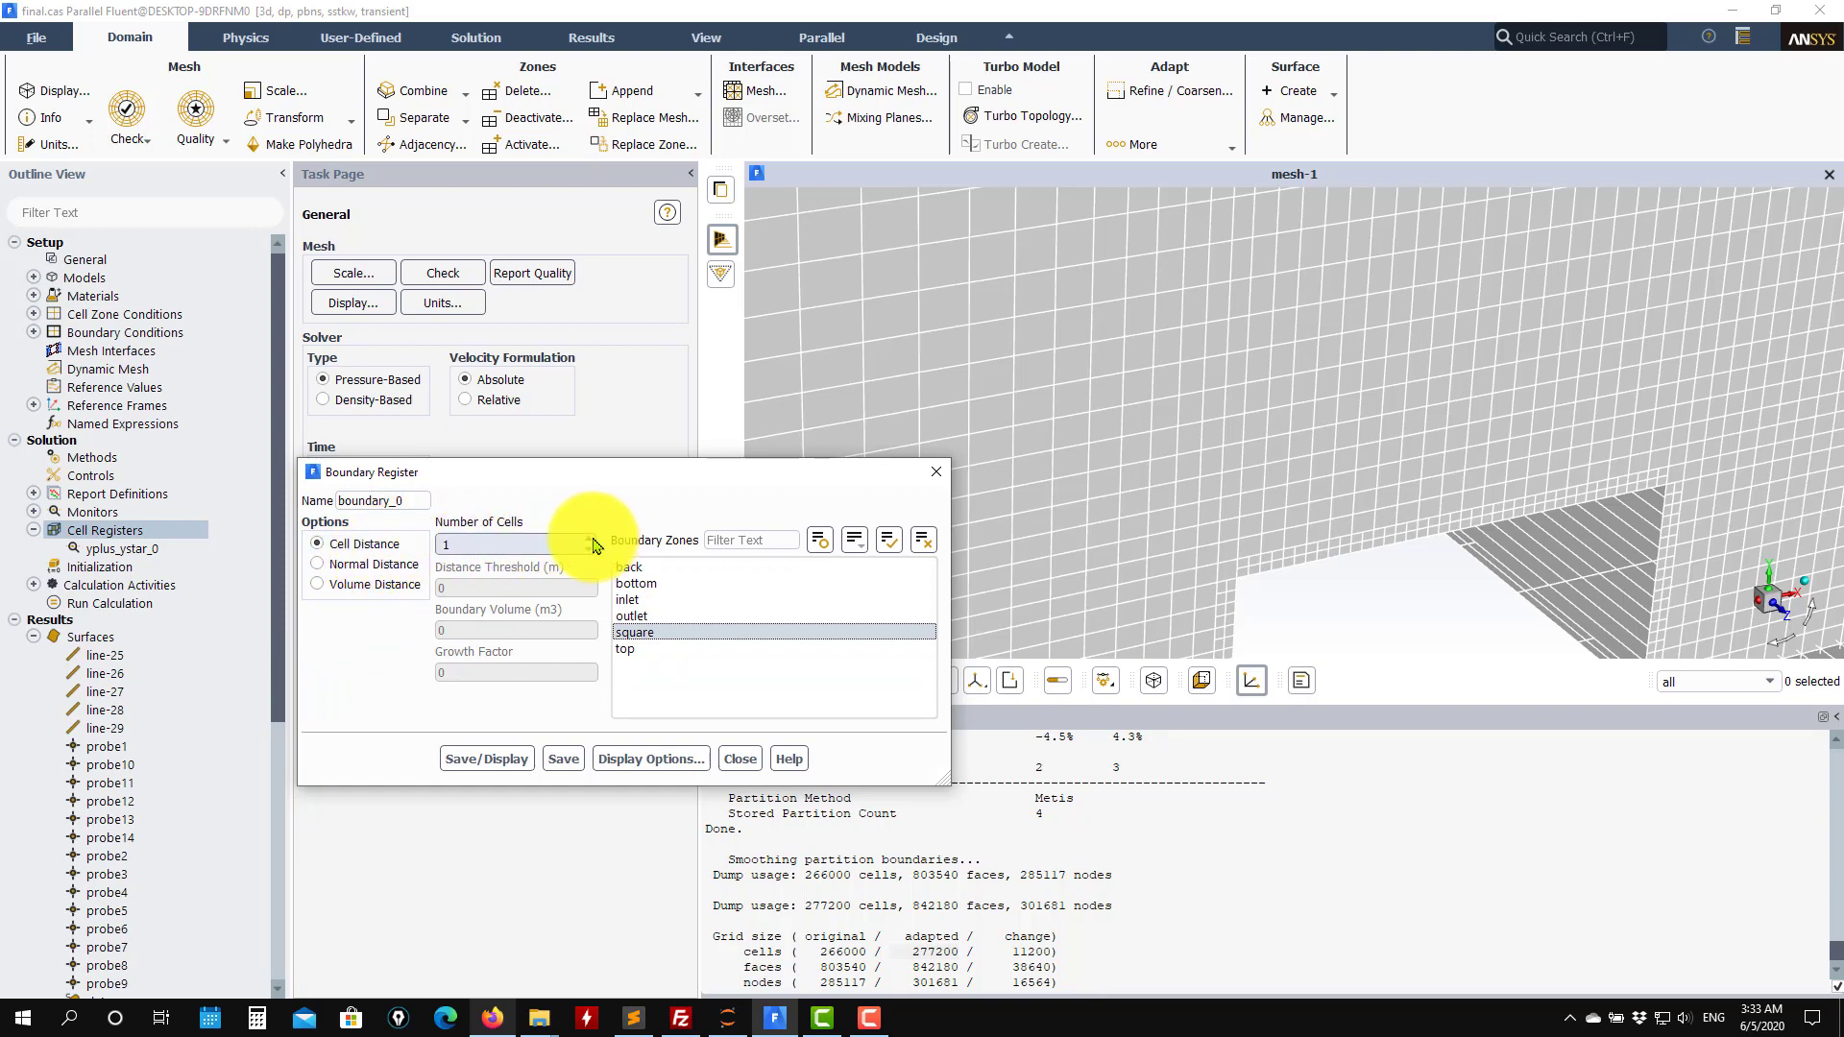
{"action": "left_click", "coordinate": [499, 755]}
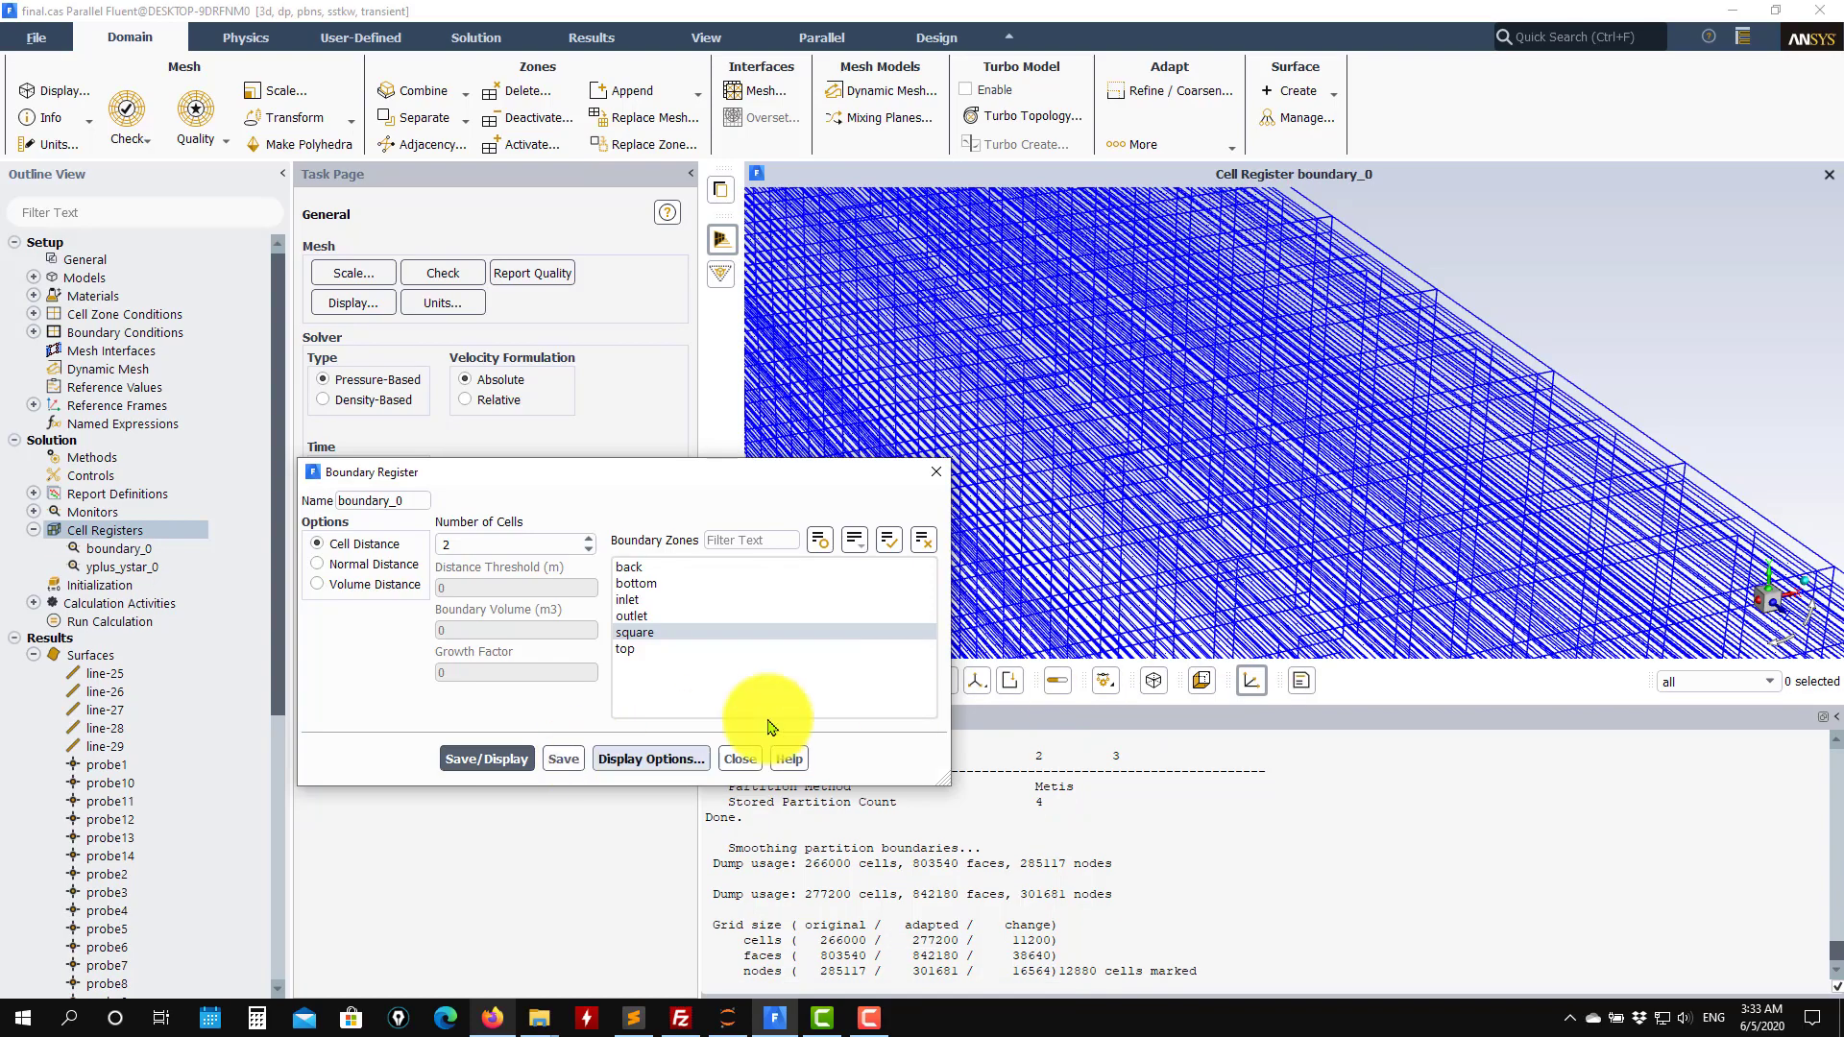
Set the boundary register's number of cells to 3 and save and display it.
{"action": "left_click_drag", "start_coordinate": [1152, 590], "coordinate": [1288, 439]}
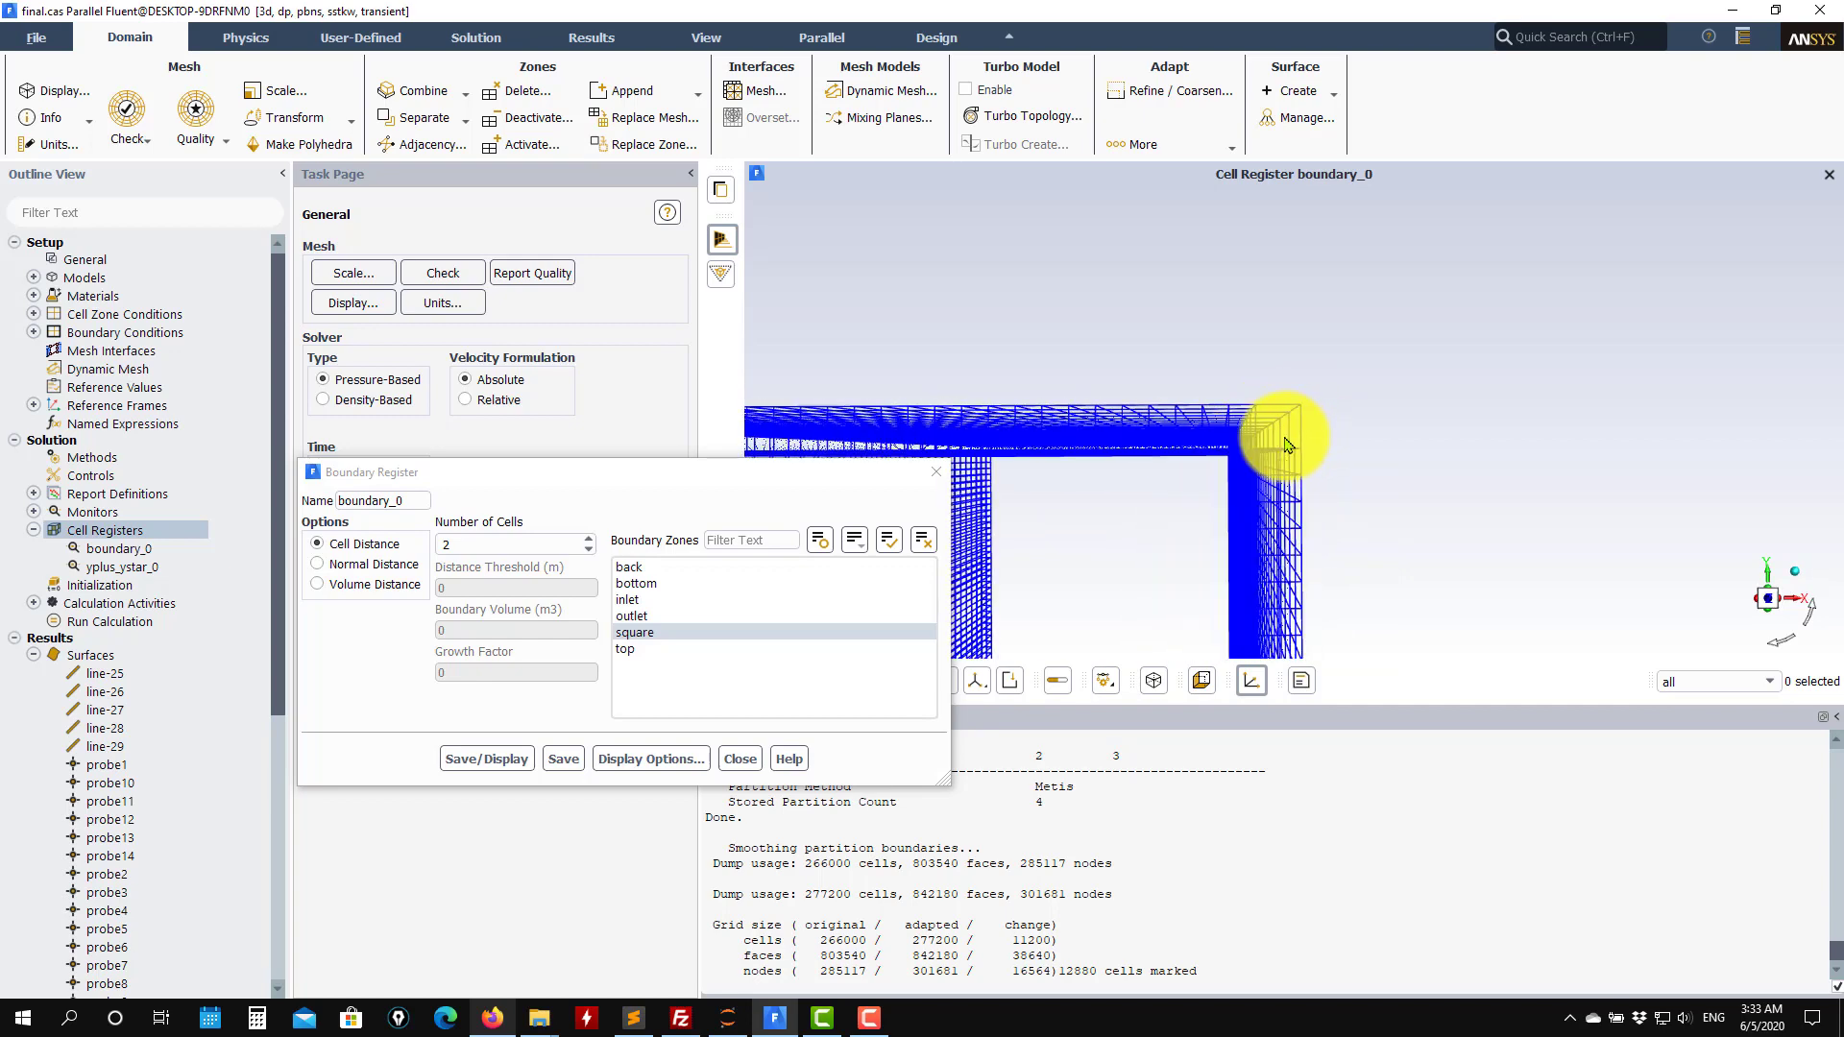
{"action": "left_click", "coordinate": [588, 540]}
{"action": "left_click", "coordinate": [477, 764]}
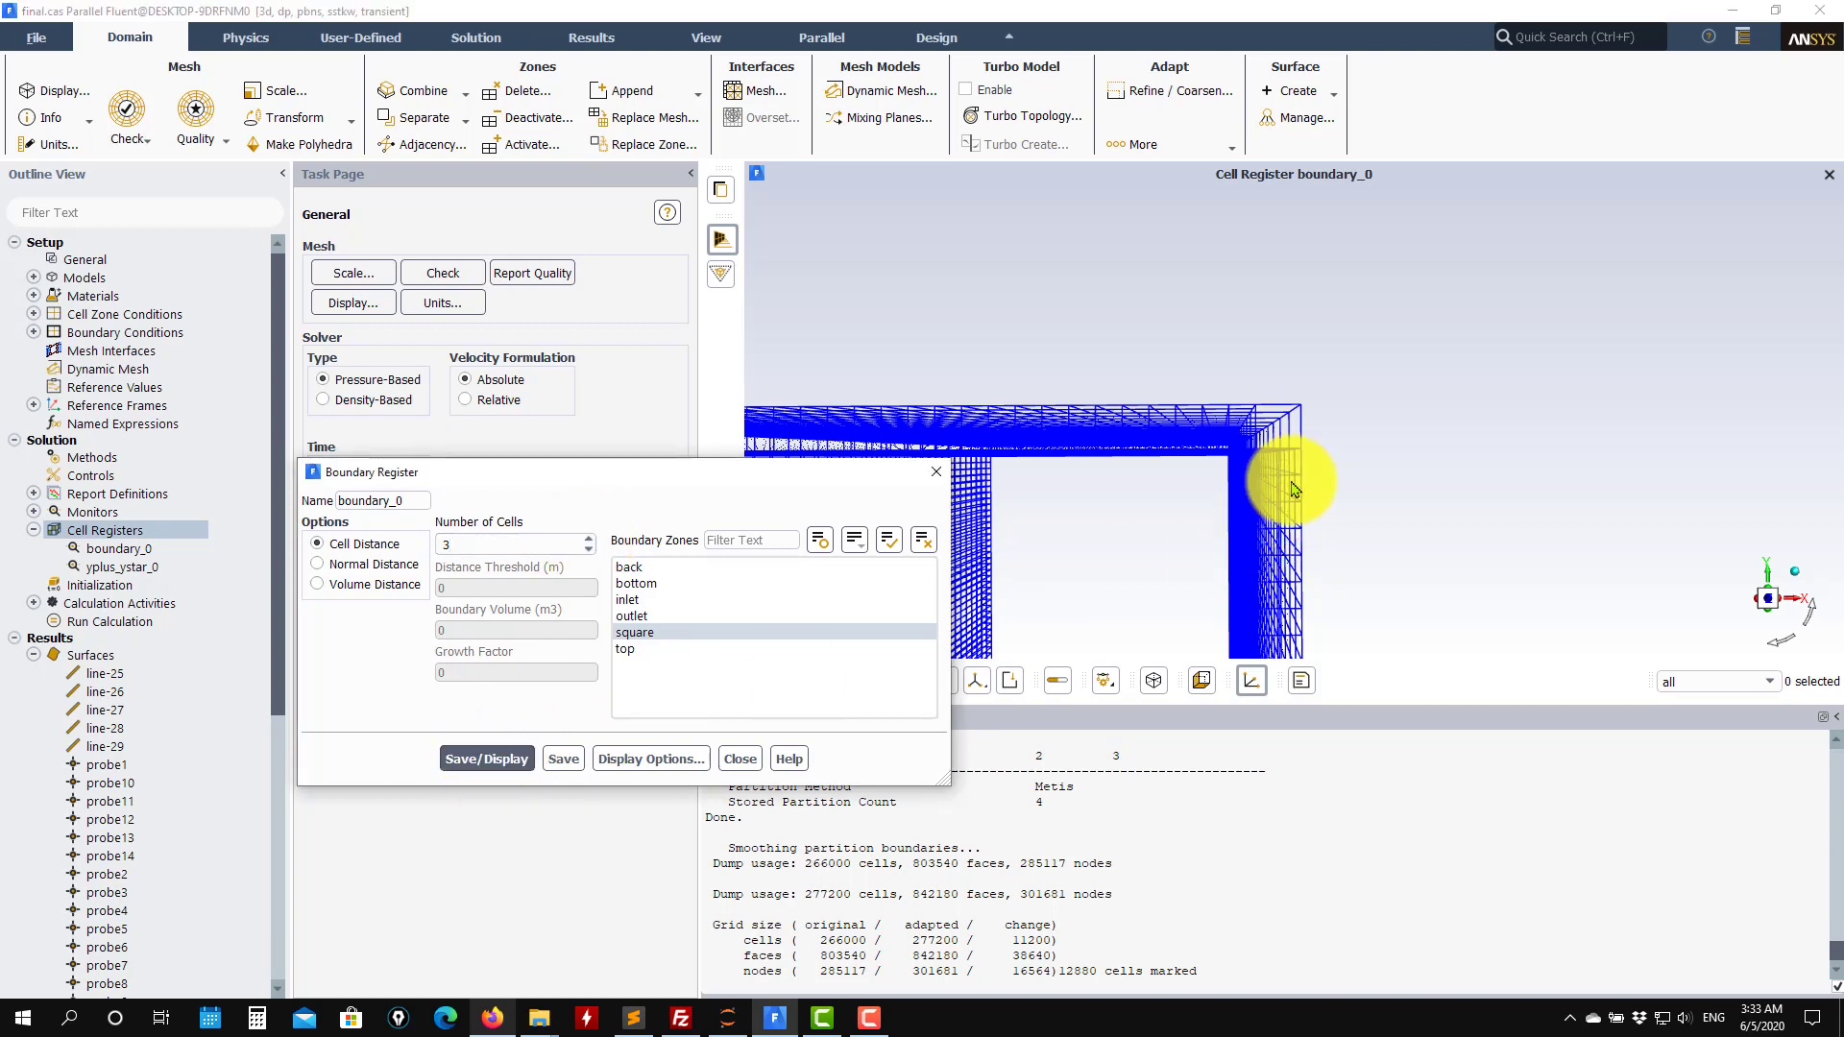
{"action": "left_click_drag", "start_coordinate": [1297, 480], "coordinate": [1294, 444]}
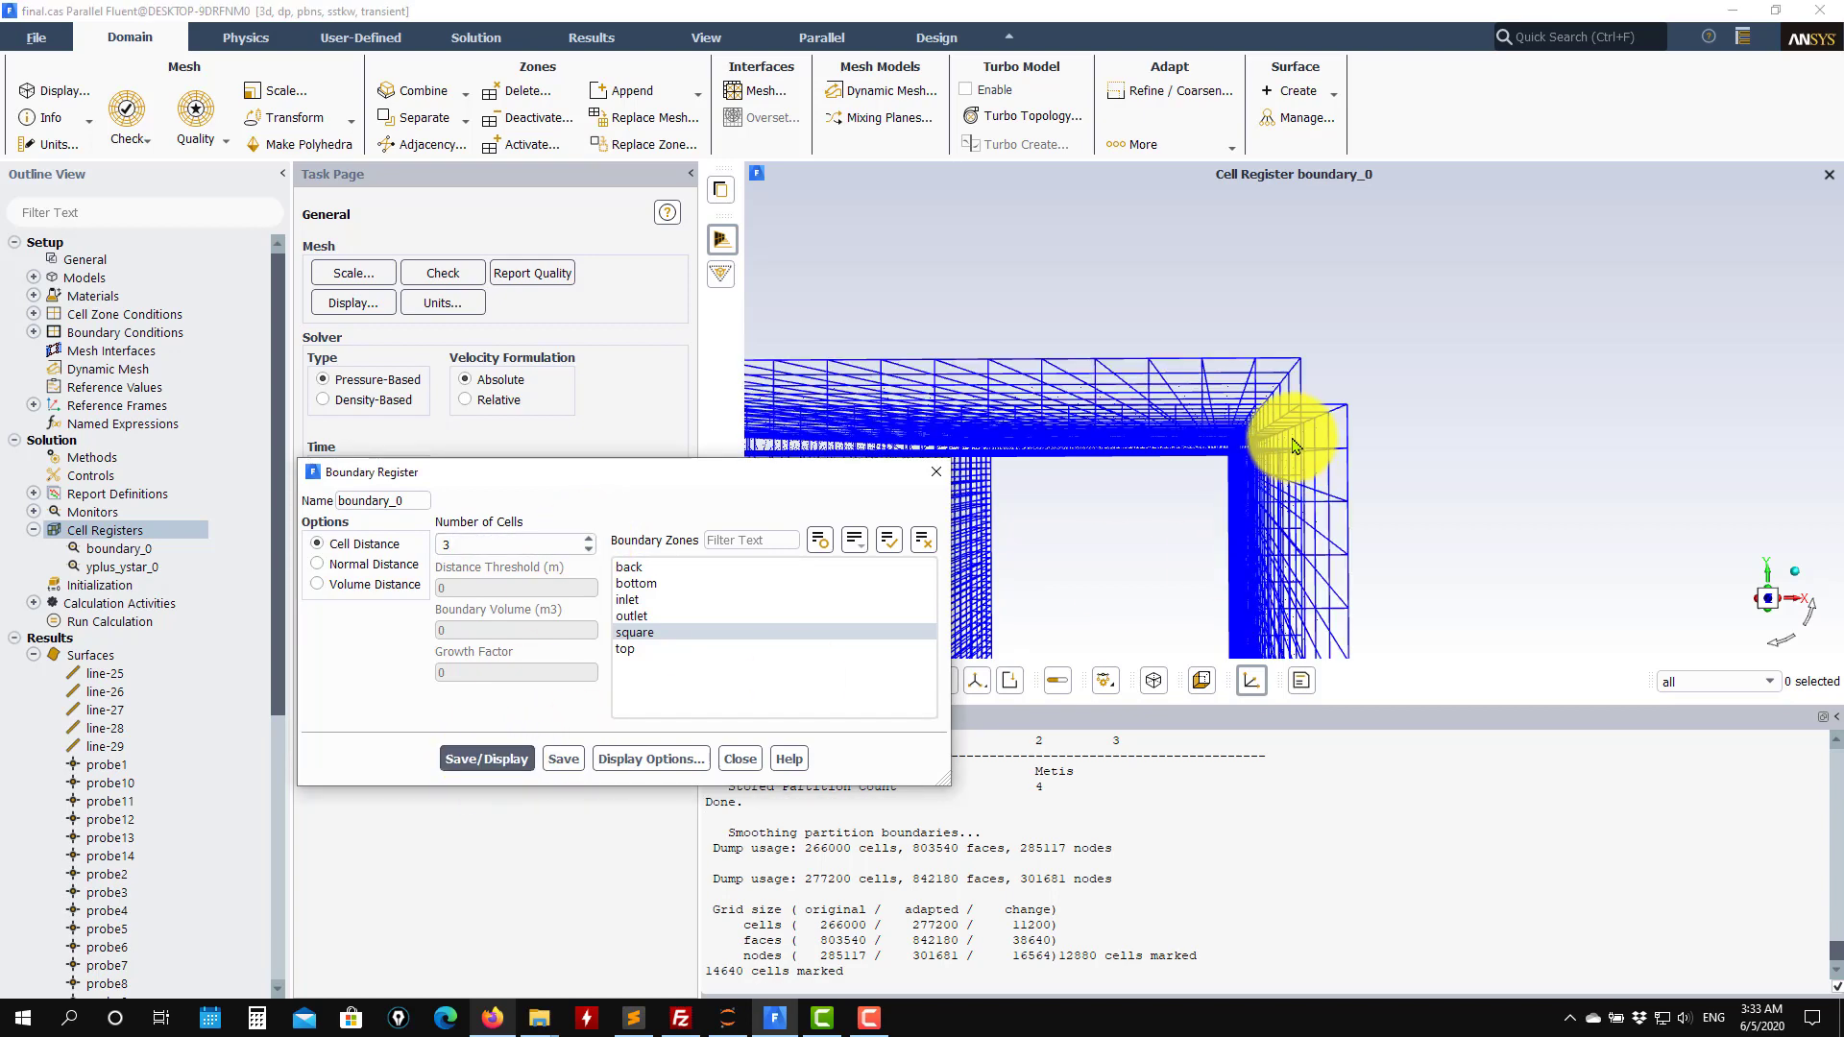
Set the boundary register's number of cells back to 2, save and display it, and close the dialog.
{"action": "left_click", "coordinate": [590, 550]}
{"action": "left_click", "coordinate": [481, 757]}
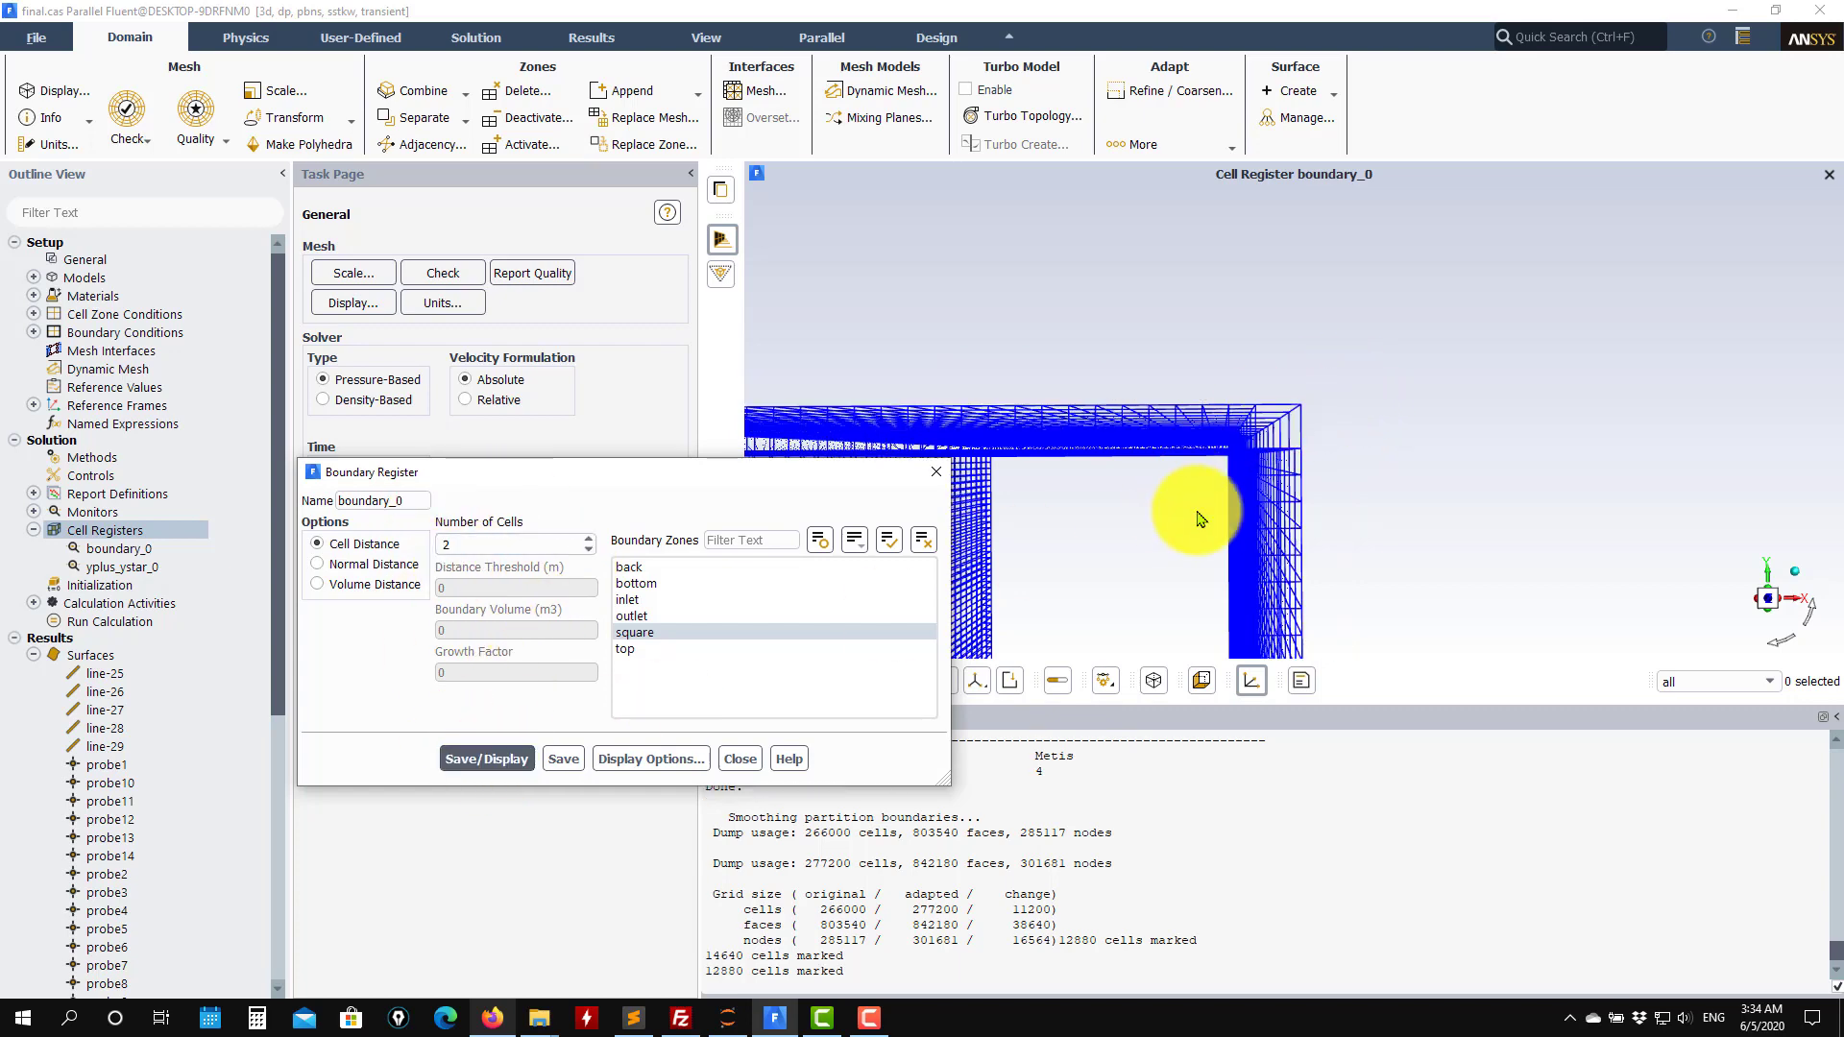
{"action": "left_click", "coordinate": [737, 759]}
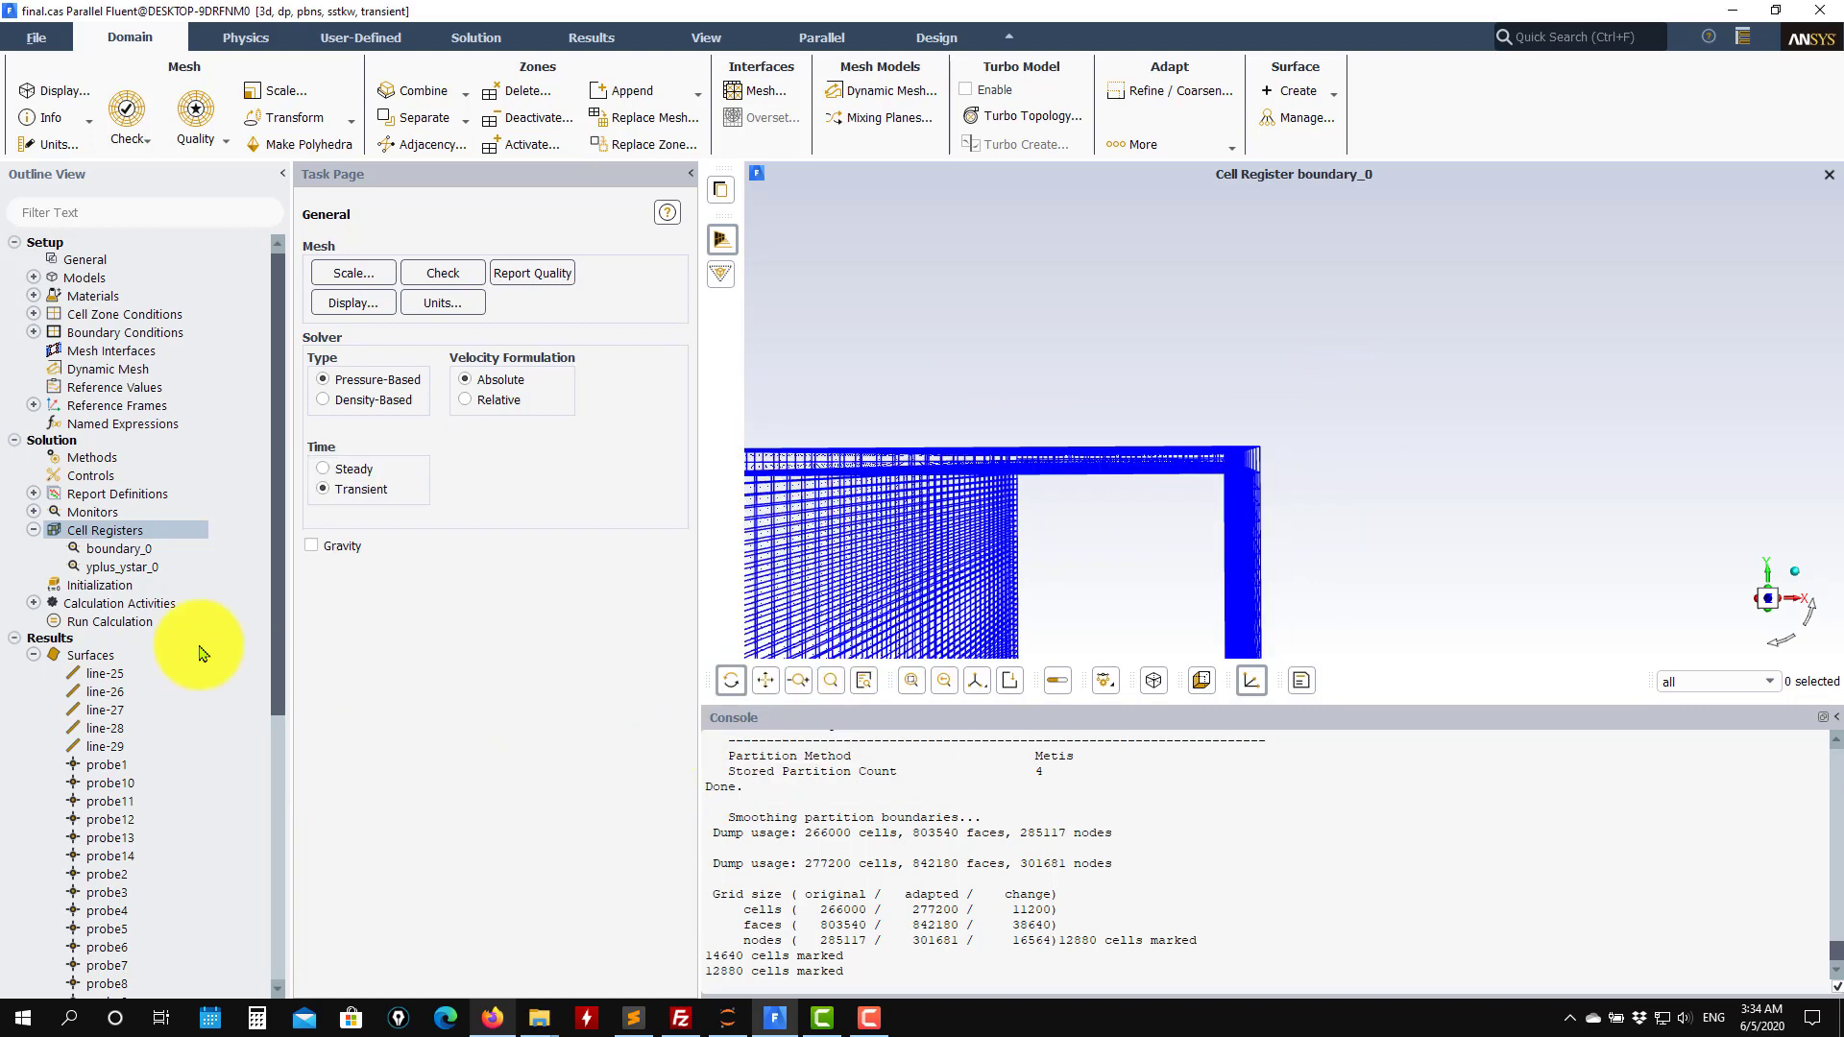
Refine the mesh using the boundary_0 cell register.
{"action": "right_click", "coordinate": [139, 557]}
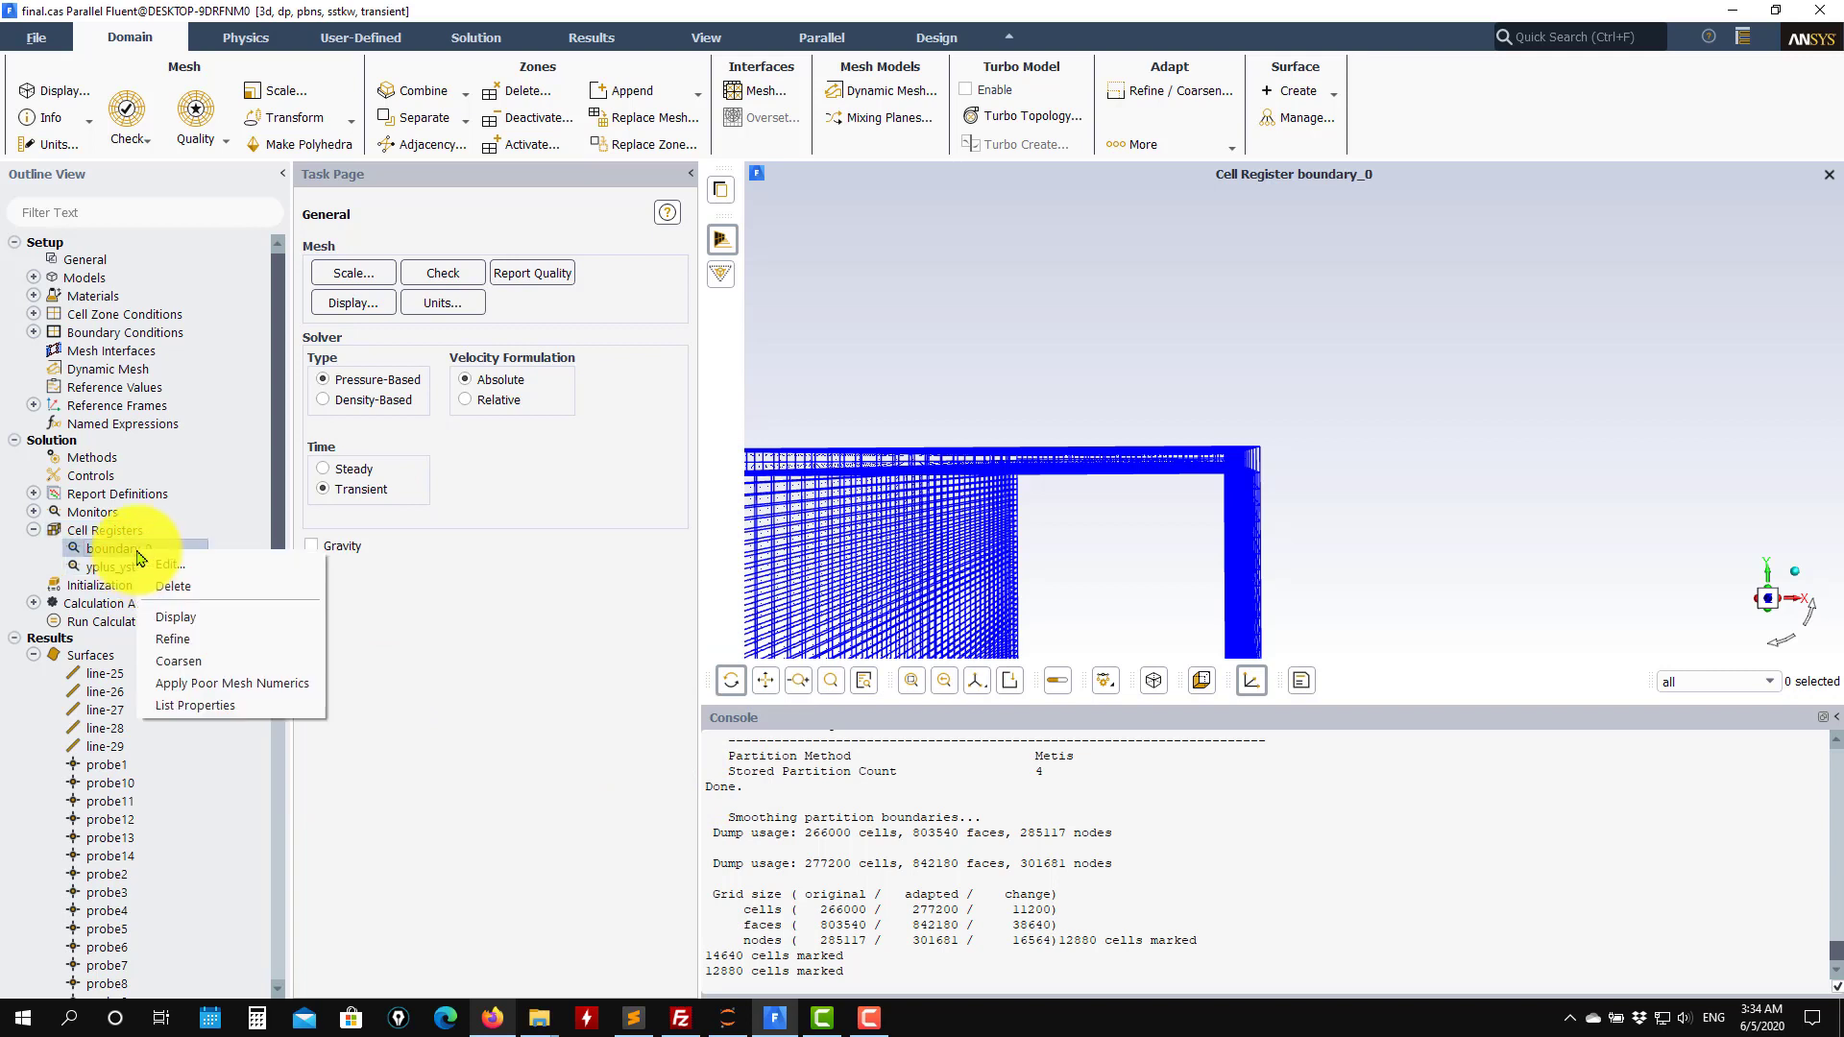
{"action": "left_click", "coordinate": [282, 653]}
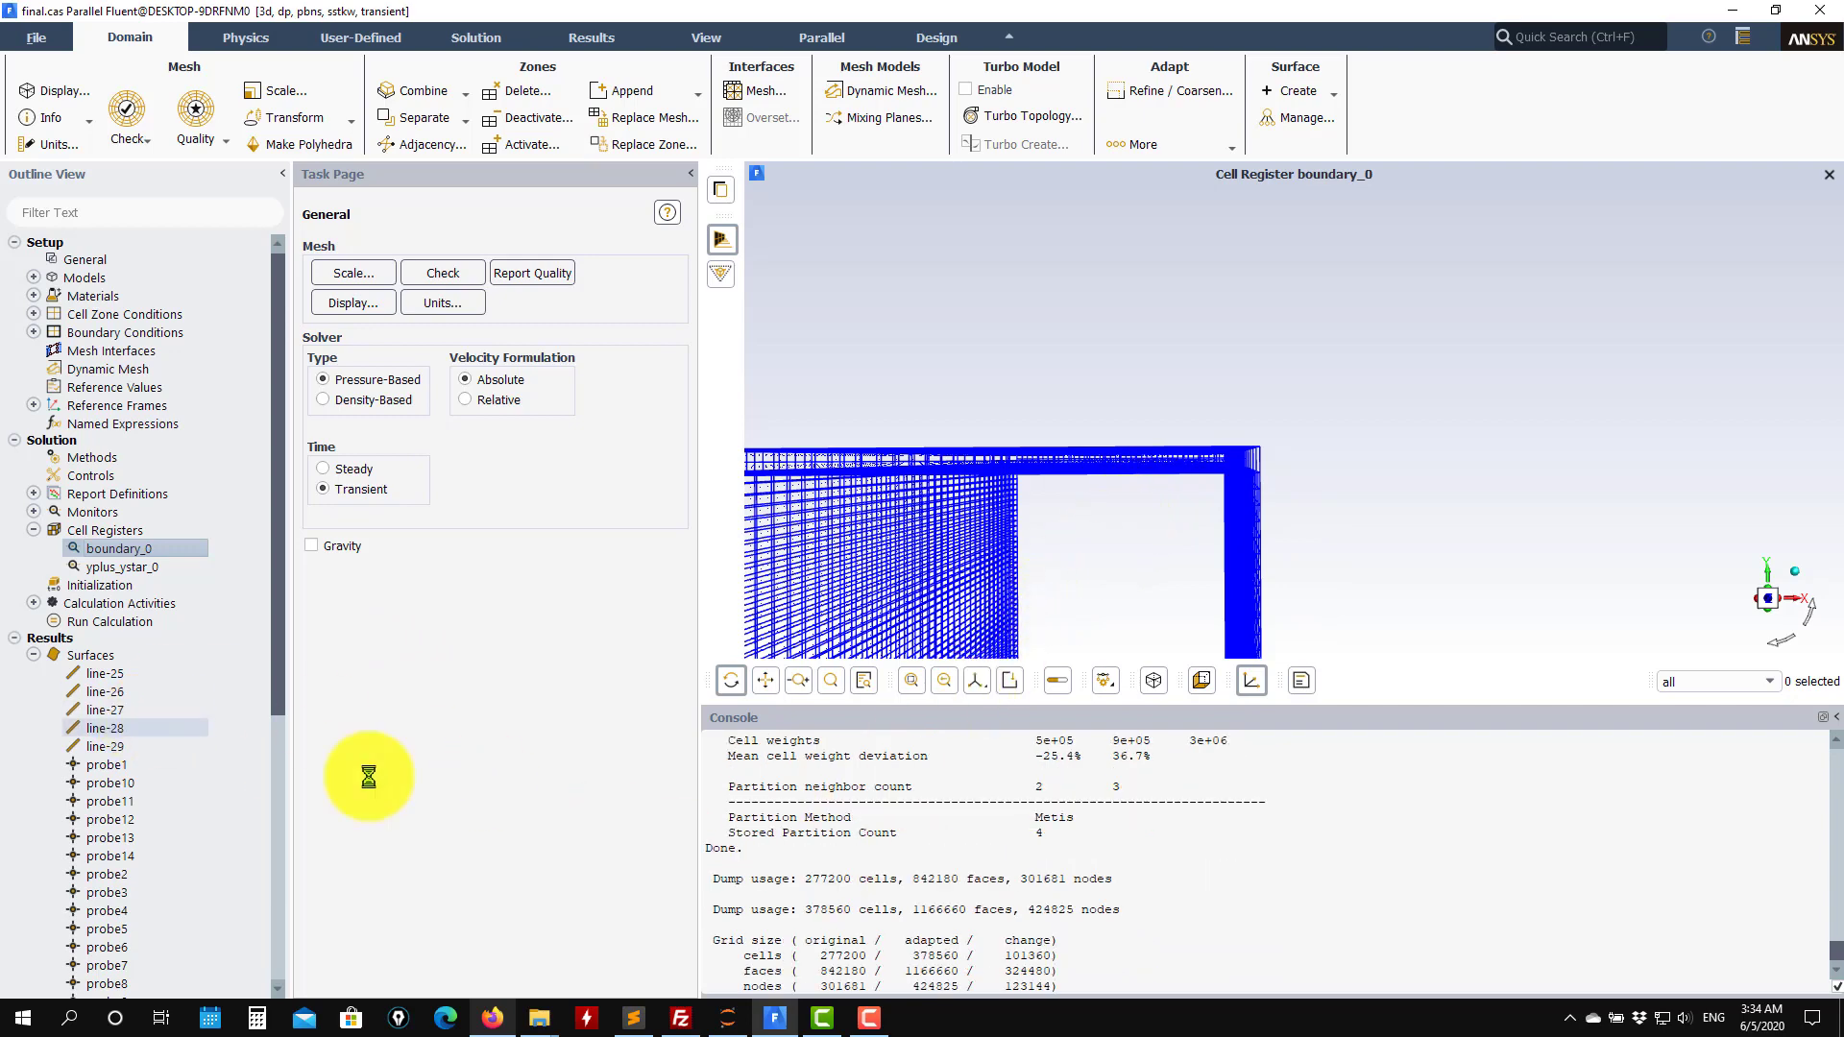
Turn on mesh drawing for the rl contour, showing the mesh on the three sweep surfaces, and redisplay the contour.
{"action": "scroll", "coordinate": [173, 989], "scroll_direction": "down", "scroll_amount": 8}
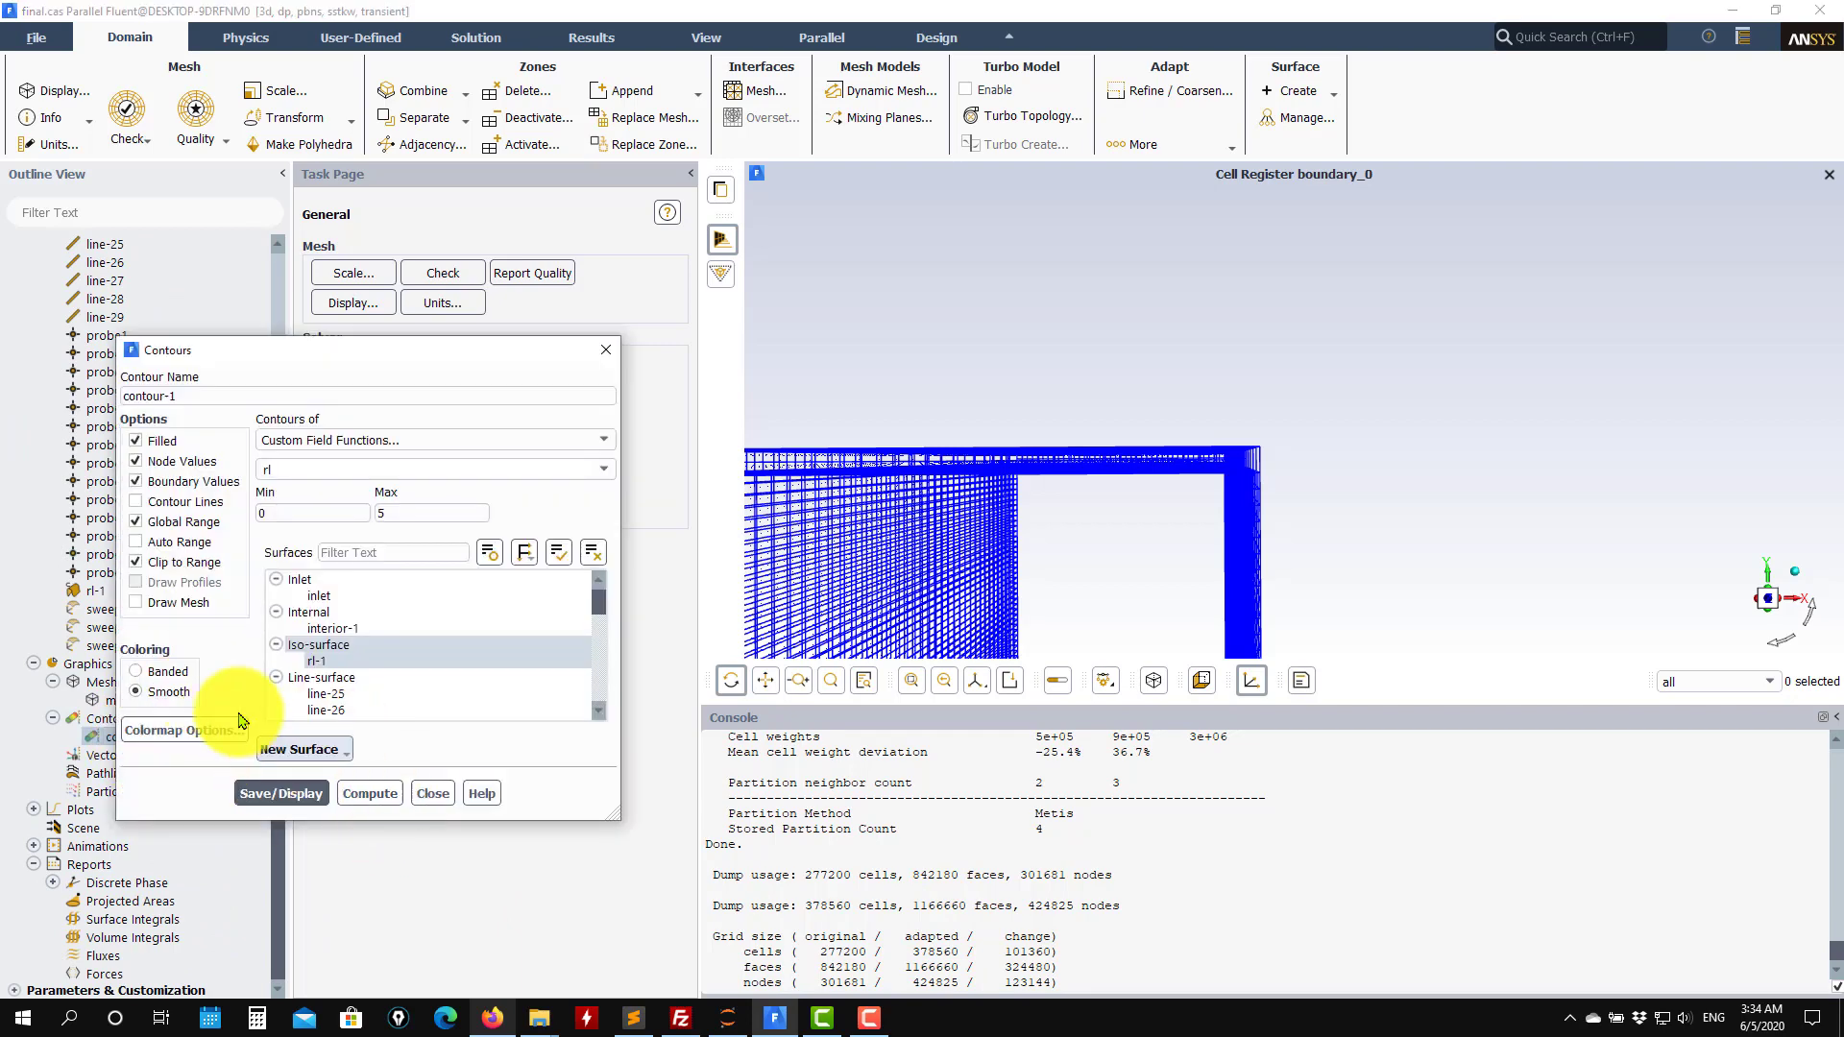
{"action": "left_click", "coordinate": [136, 602]}
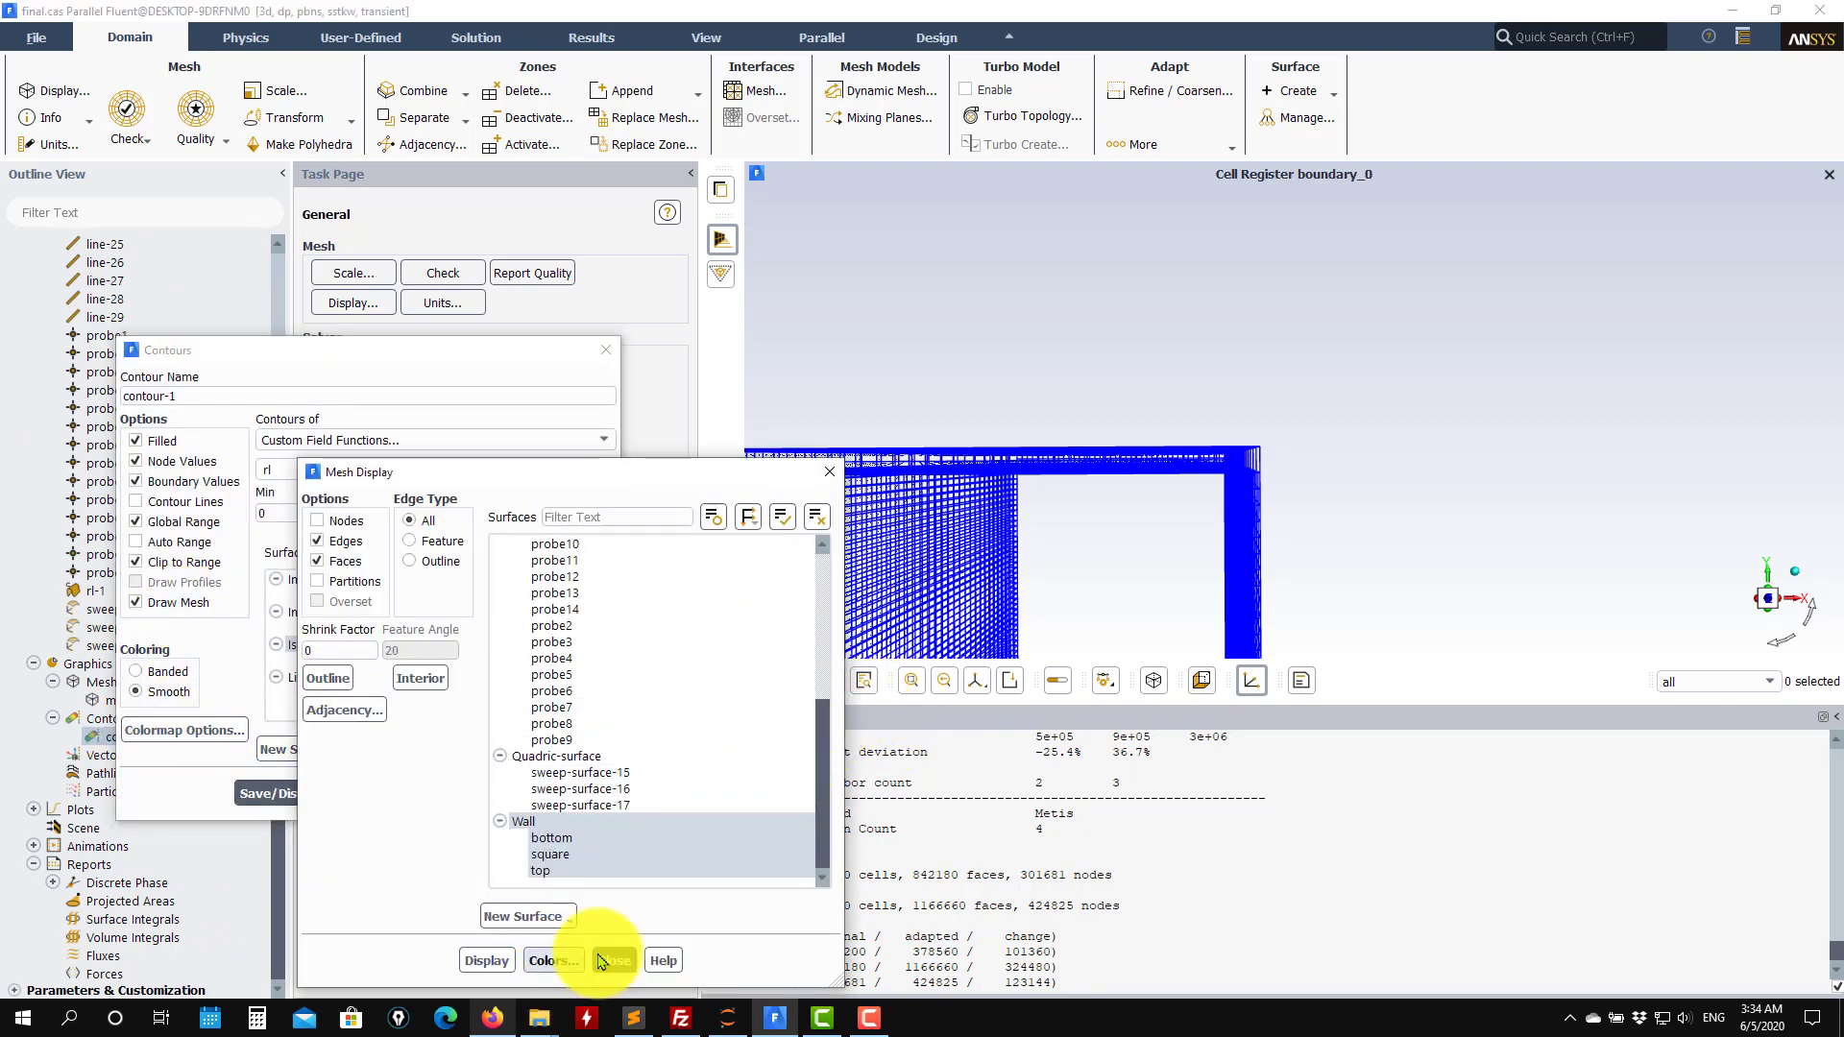
{"action": "left_click", "coordinate": [816, 517]}
{"action": "left_click", "coordinate": [589, 756]}
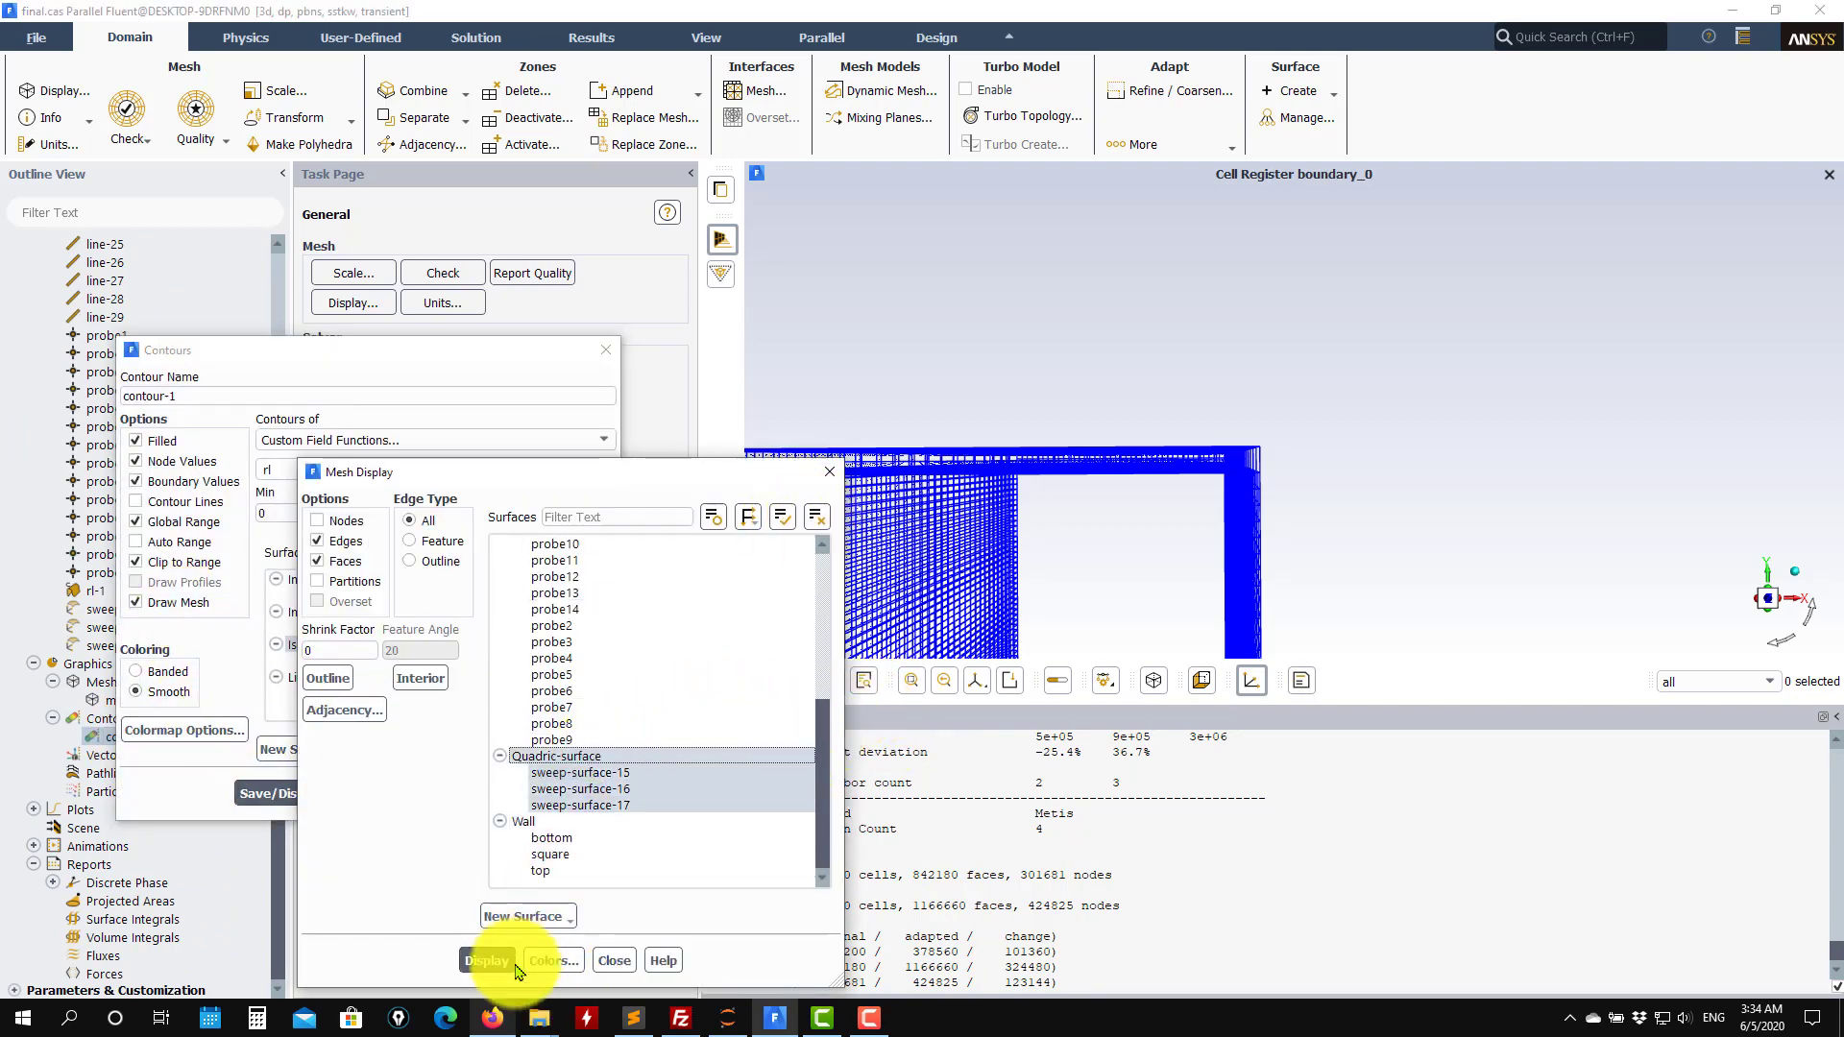
{"action": "left_click", "coordinate": [486, 961]}
{"action": "left_click", "coordinate": [615, 961]}
{"action": "left_click", "coordinate": [289, 794]}
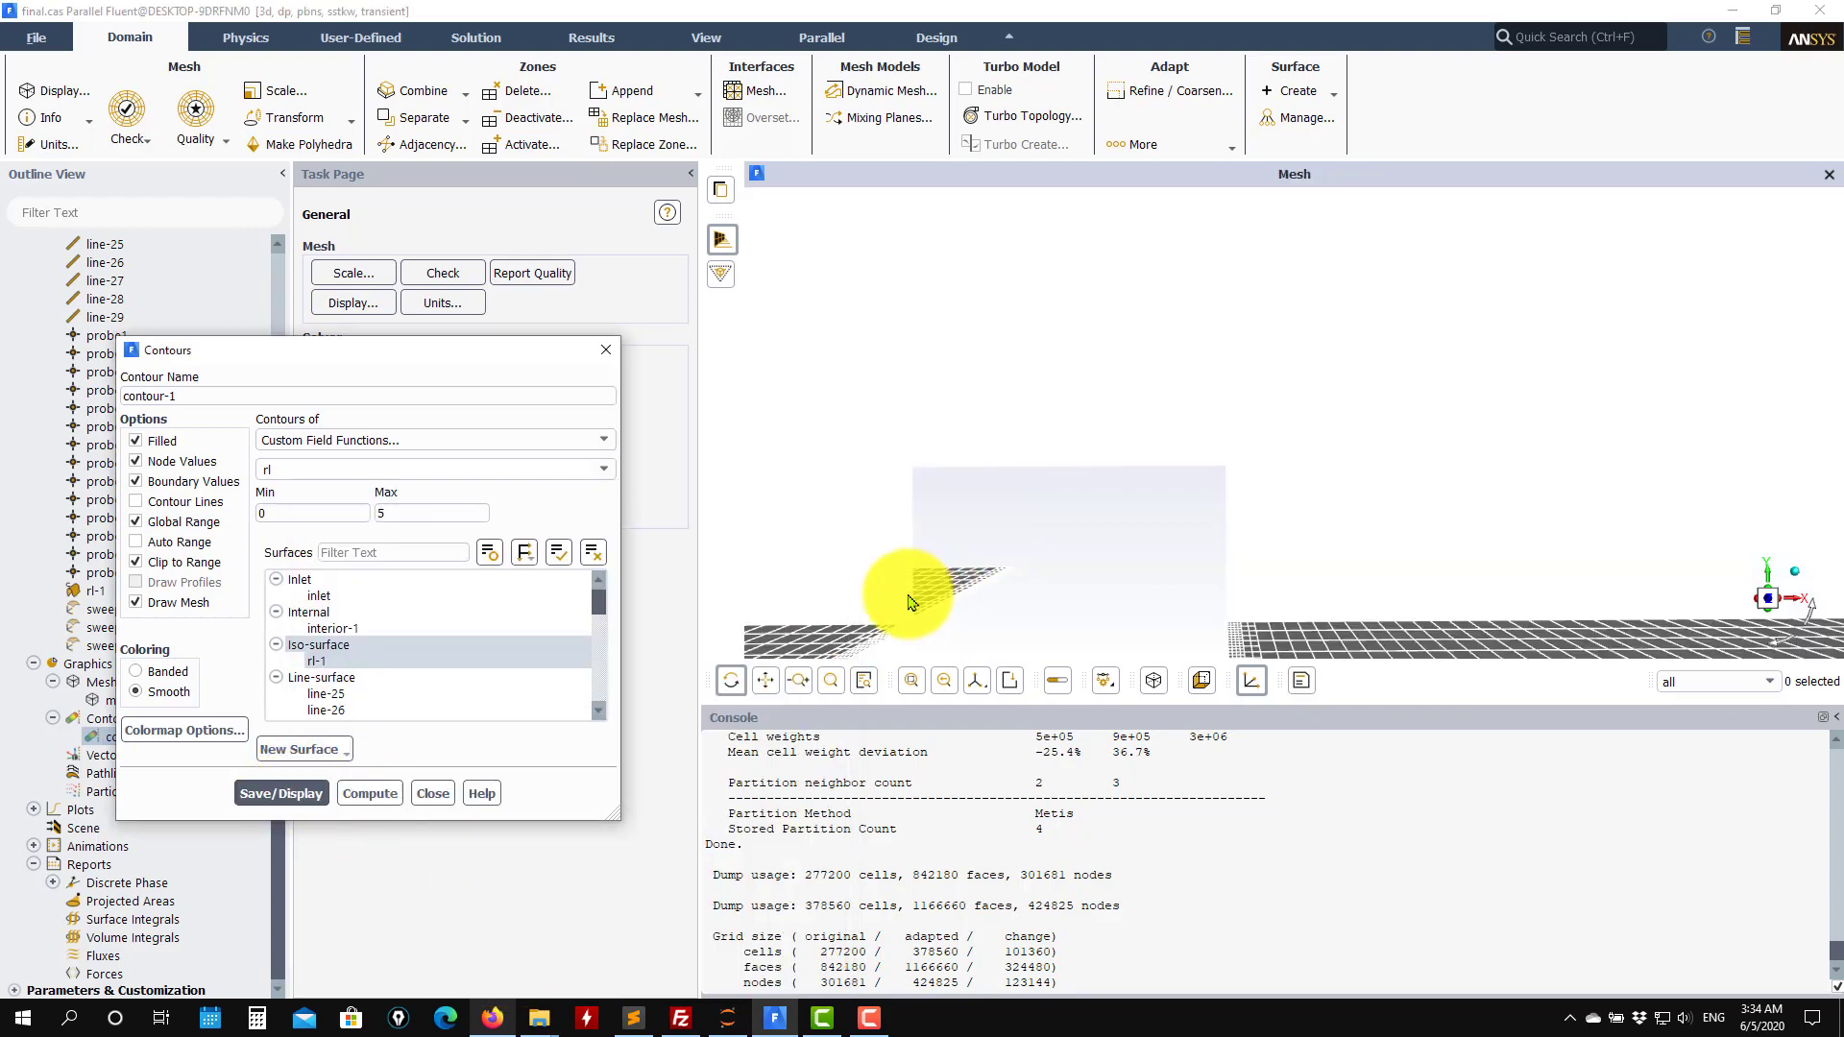
Remove the rl-1 iso-surface from the contour's surfaces and redisplay the rl contour.
{"action": "left_click_drag", "start_coordinate": [929, 591], "coordinate": [1239, 572]}
{"action": "scroll", "coordinate": [515, 616], "scroll_direction": "down", "scroll_amount": 2}
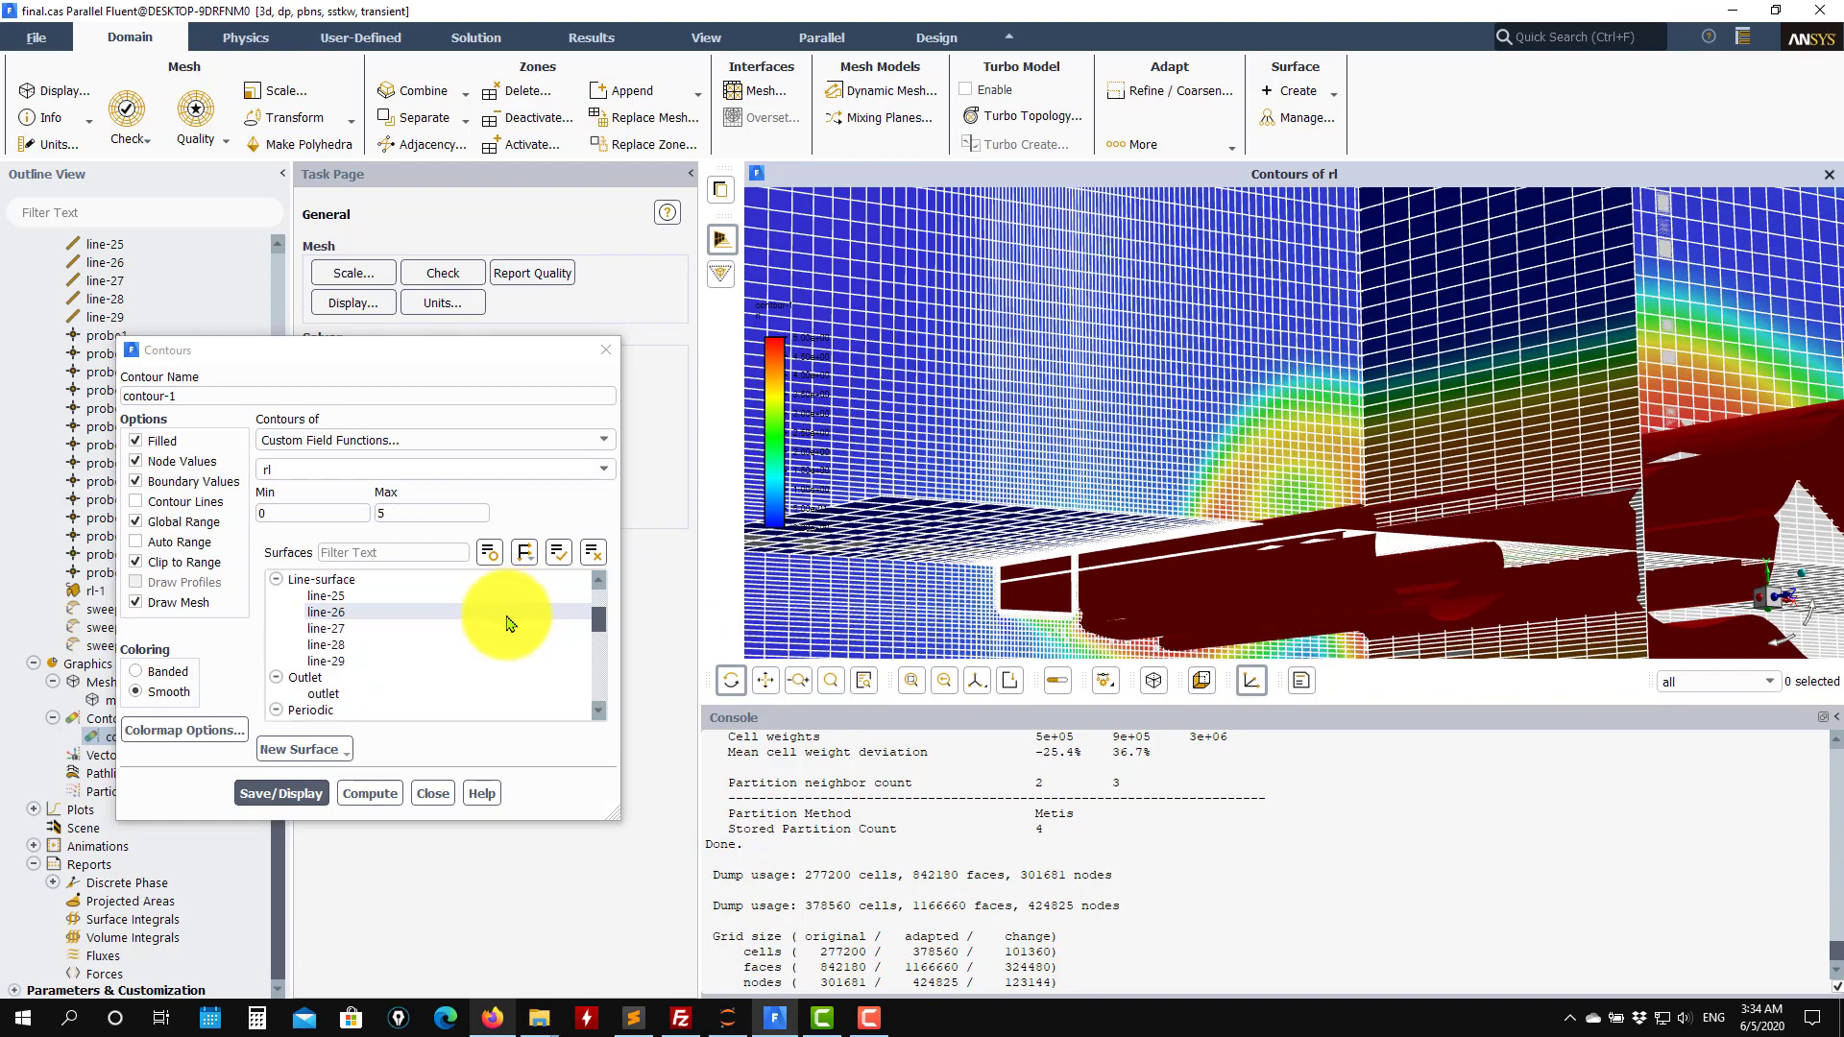
{"action": "scroll", "coordinate": [339, 627], "scroll_direction": "up", "scroll_amount": 1}
{"action": "left_click", "coordinate": [342, 615]}
{"action": "left_click", "coordinate": [258, 791]}
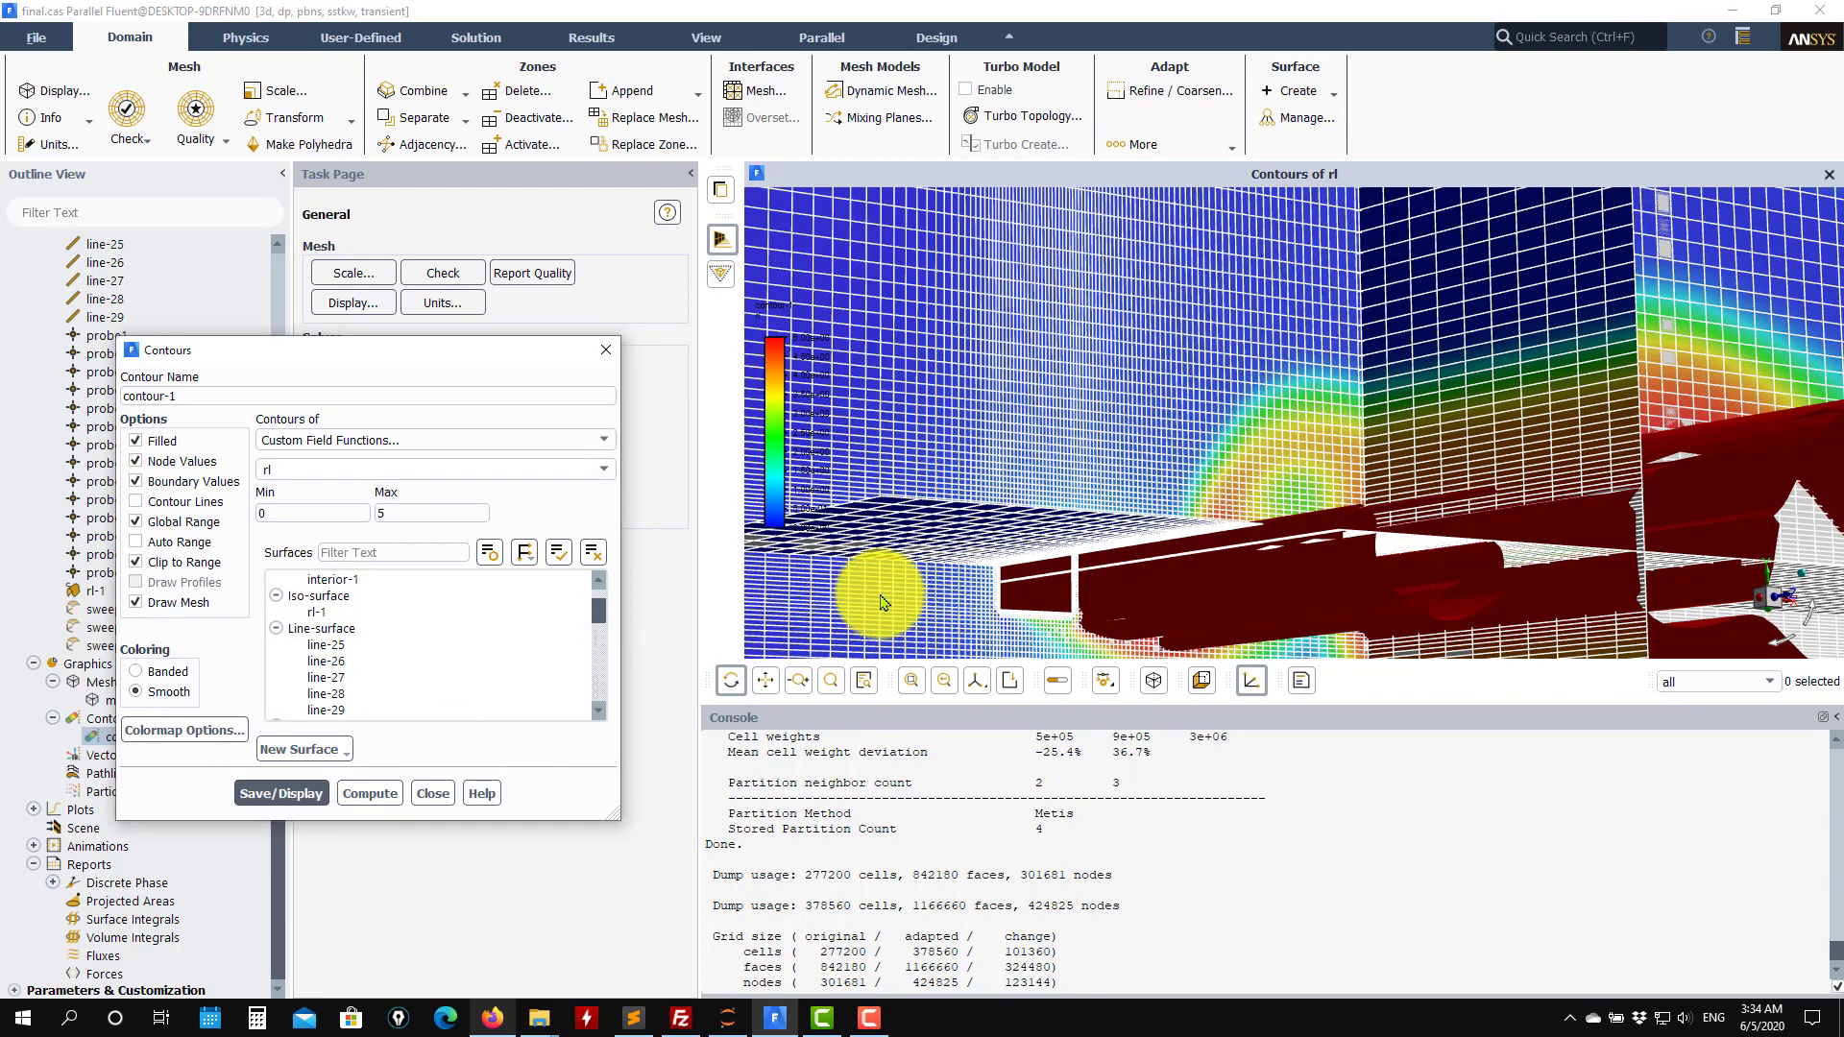
Examine the rl contour and mesh on the sweep surfaces around the square cylinder.
{"action": "scroll", "coordinate": [1056, 581], "scroll_direction": "down", "scroll_amount": 3}
{"action": "left_click_drag", "start_coordinate": [1021, 605], "coordinate": [1107, 585]}
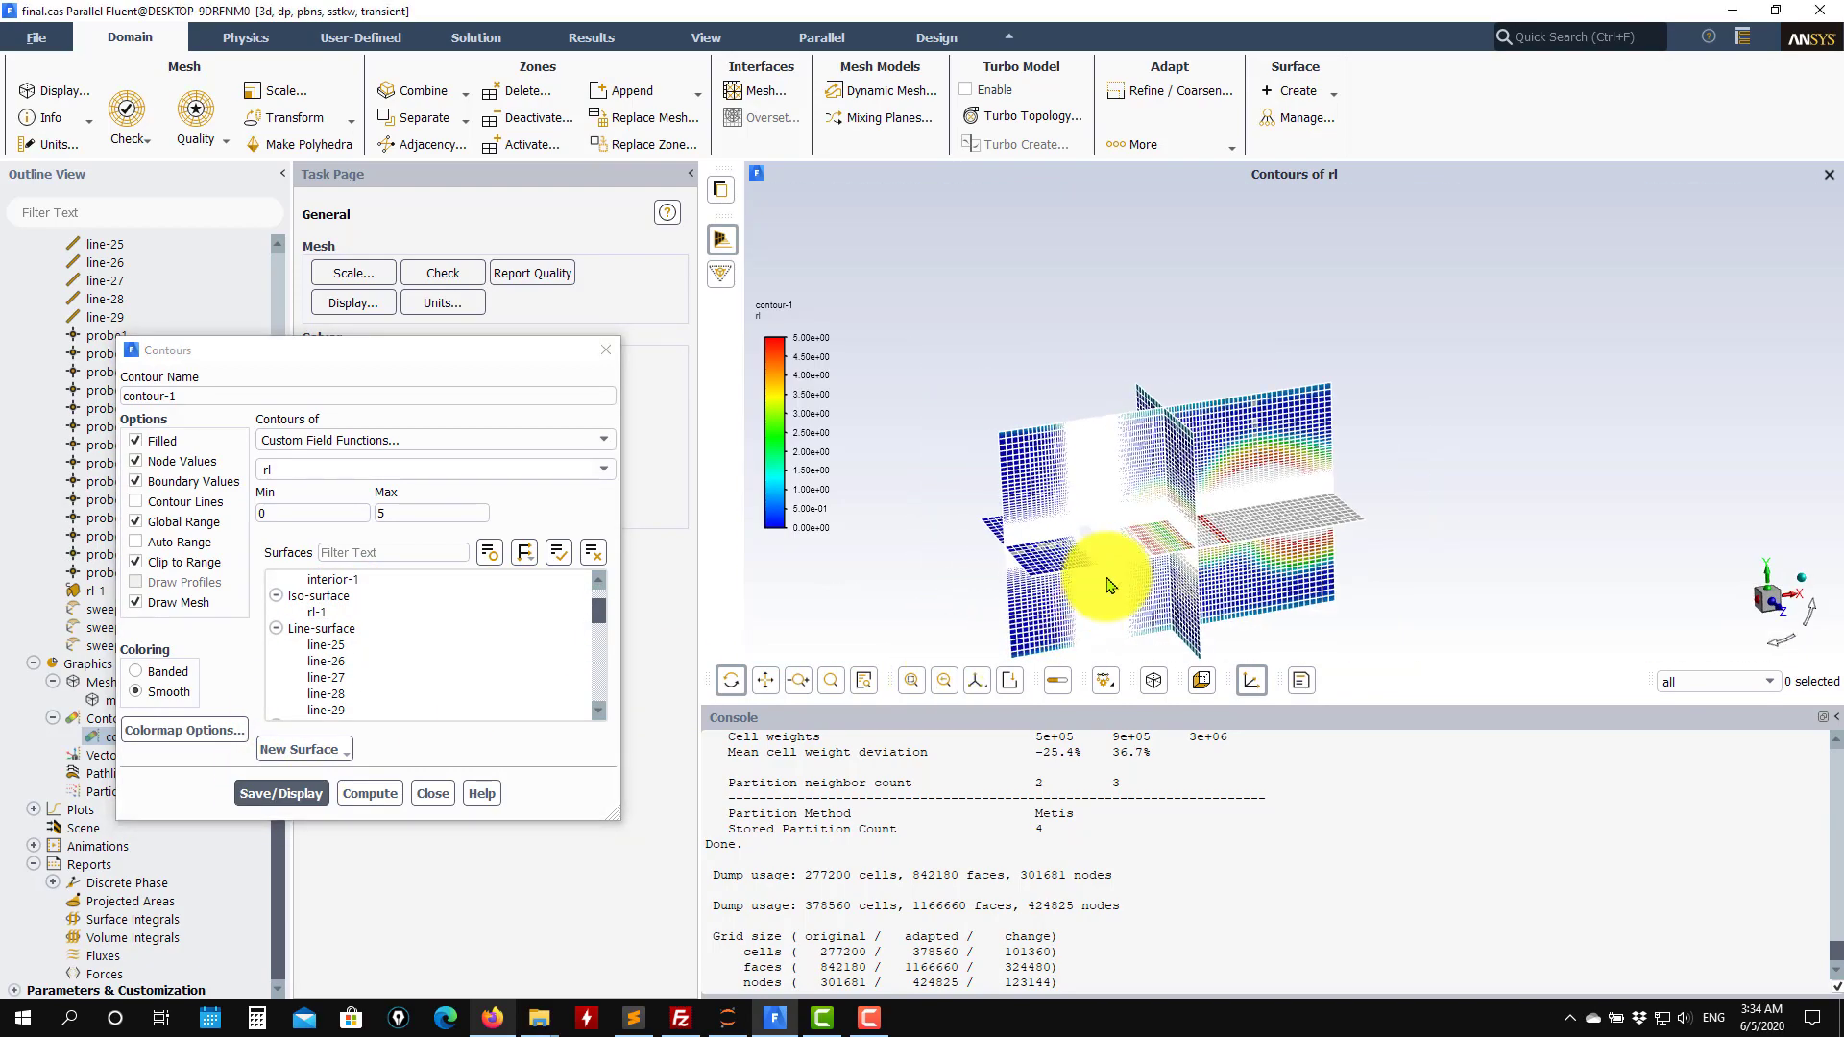
{"action": "scroll", "coordinate": [1011, 491], "scroll_direction": "up", "scroll_amount": 8}
{"action": "scroll", "coordinate": [1163, 449], "scroll_direction": "up", "scroll_amount": 6}
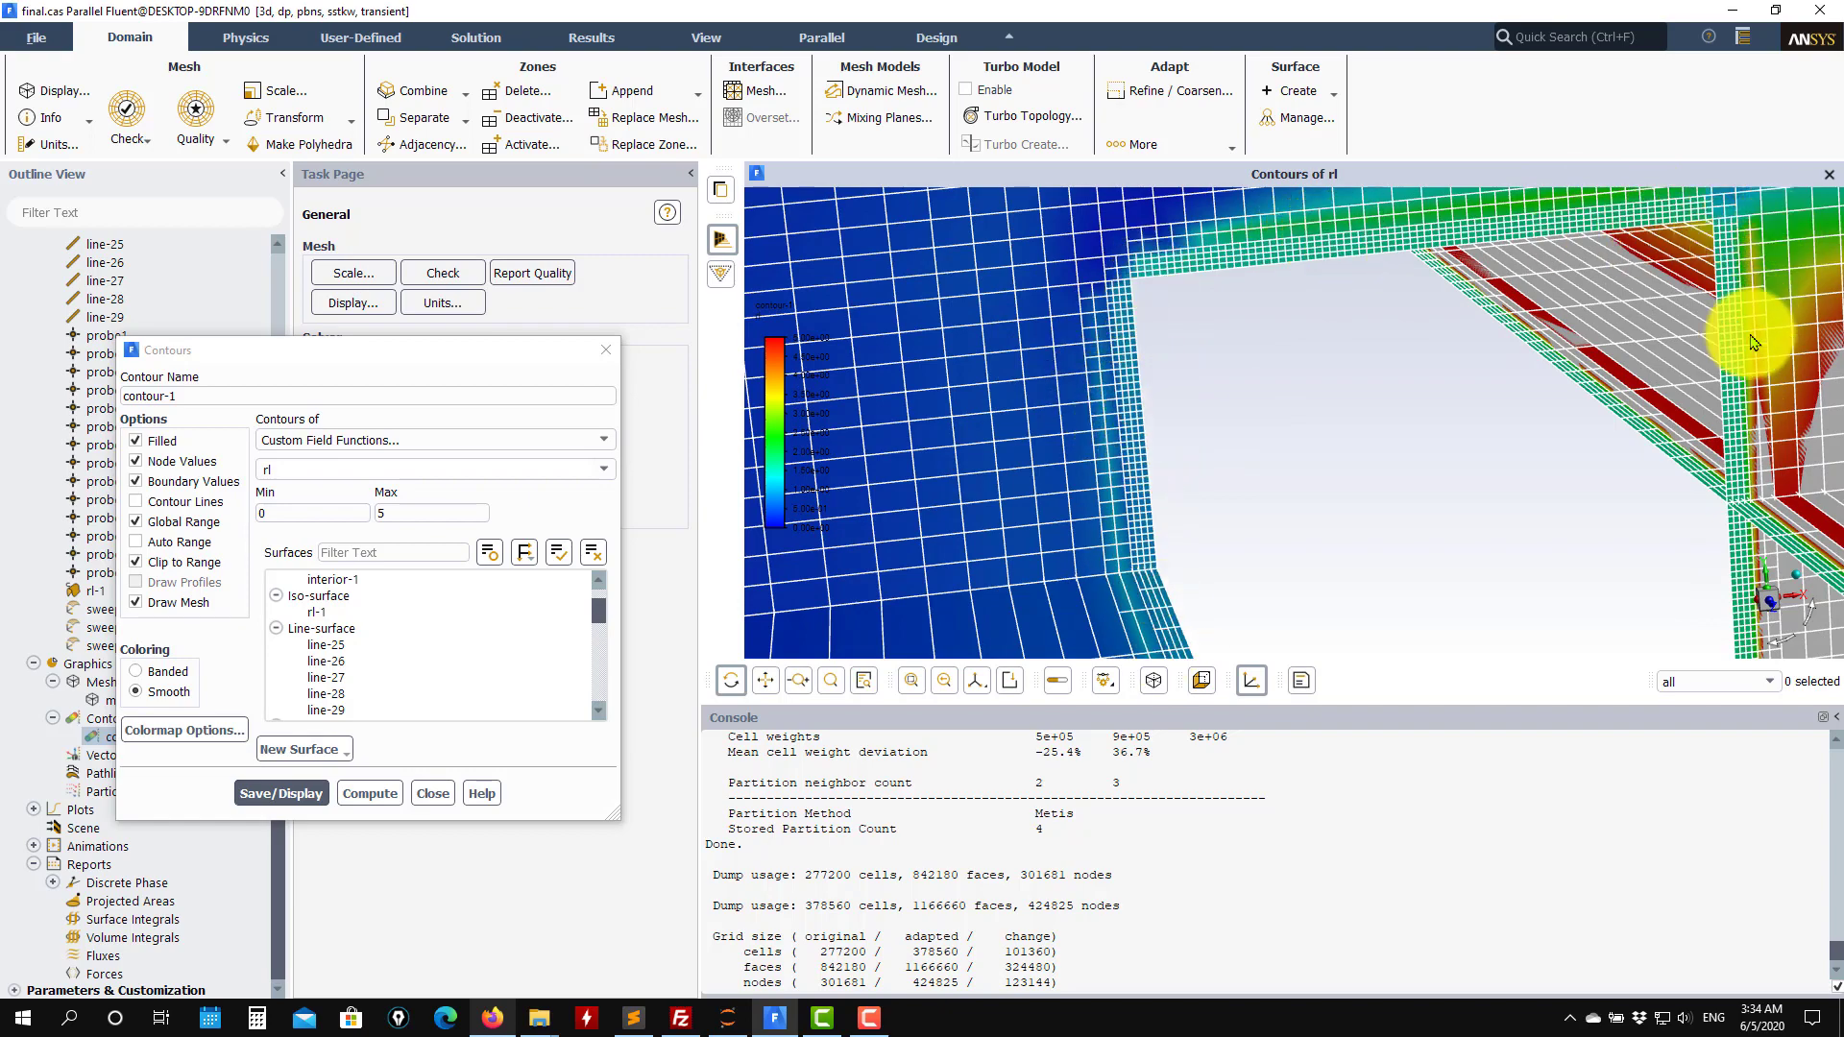
{"action": "scroll", "coordinate": [1687, 413], "scroll_direction": "down", "scroll_amount": 2}
{"action": "left_click_drag", "start_coordinate": [1687, 413], "coordinate": [1487, 411]}
{"action": "scroll", "coordinate": [1484, 411], "scroll_direction": "up", "scroll_amount": 5}
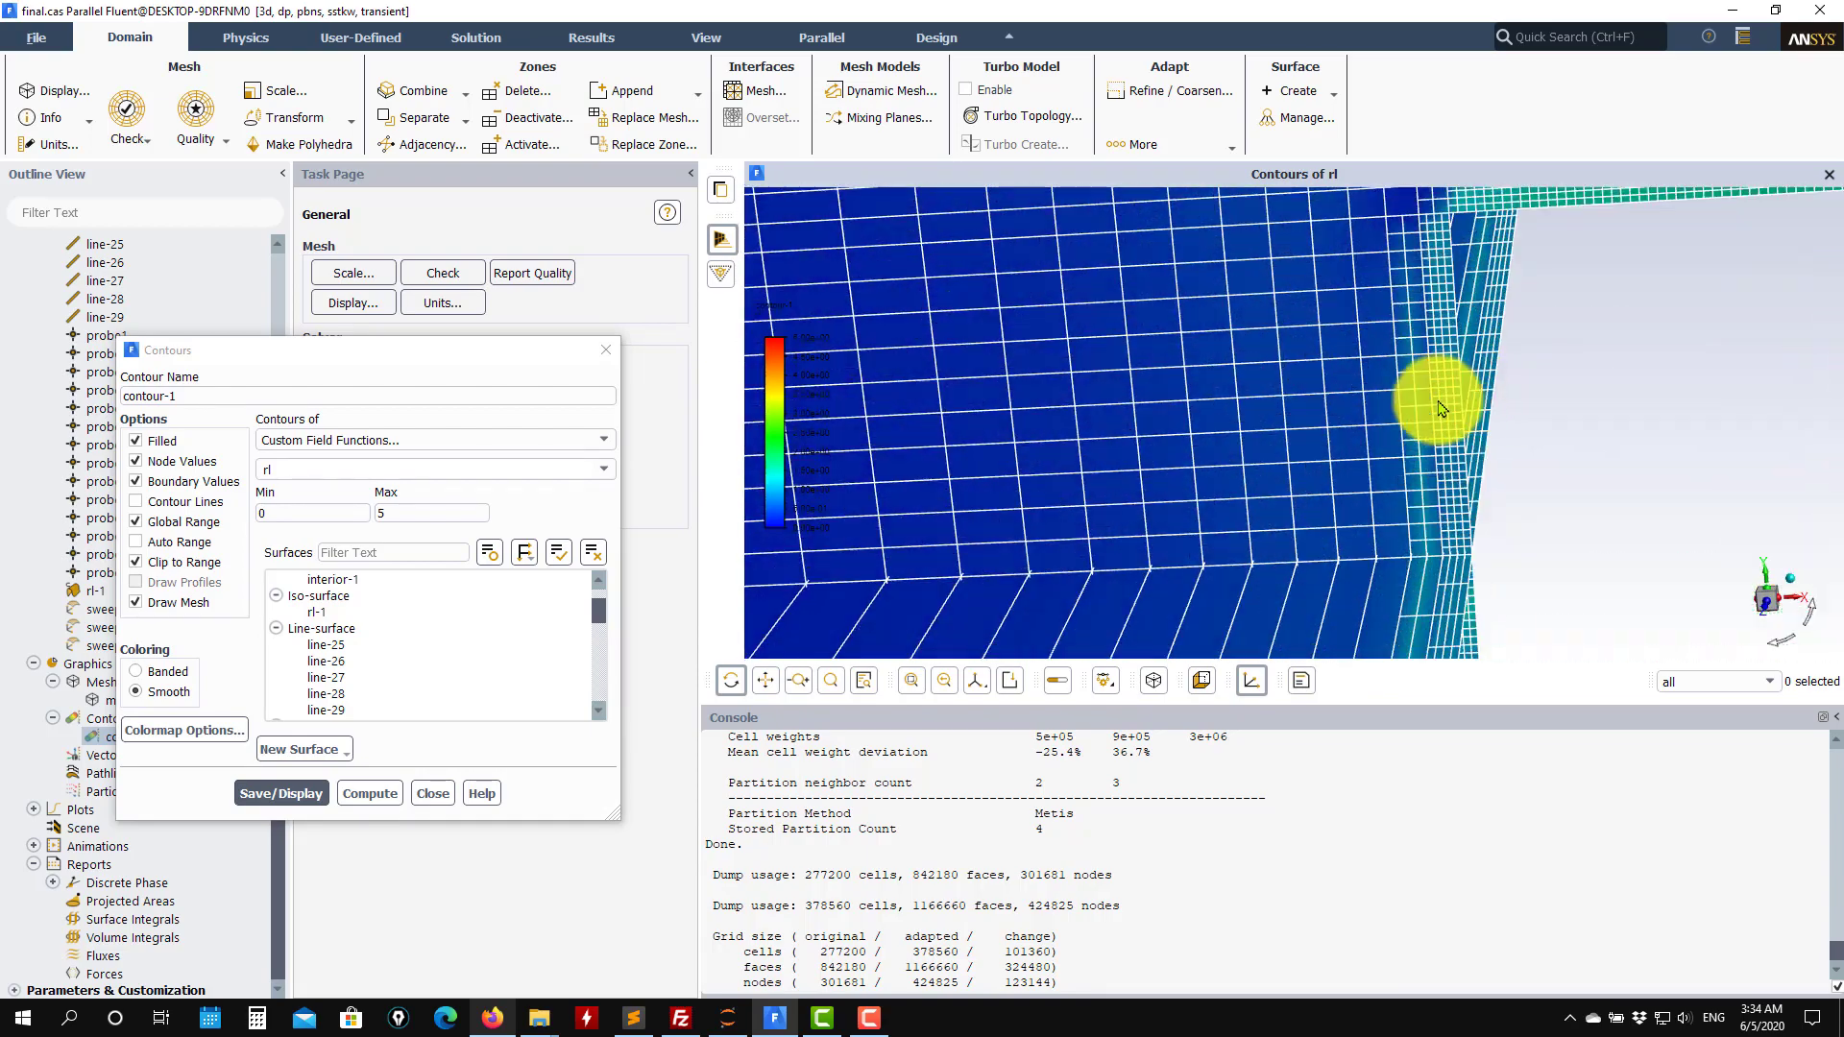
{"action": "scroll", "coordinate": [1433, 441], "scroll_direction": "down", "scroll_amount": 2}
{"action": "left_click_drag", "start_coordinate": [1489, 464], "coordinate": [1628, 454]}
{"action": "scroll", "coordinate": [1503, 437], "scroll_direction": "down", "scroll_amount": 4}
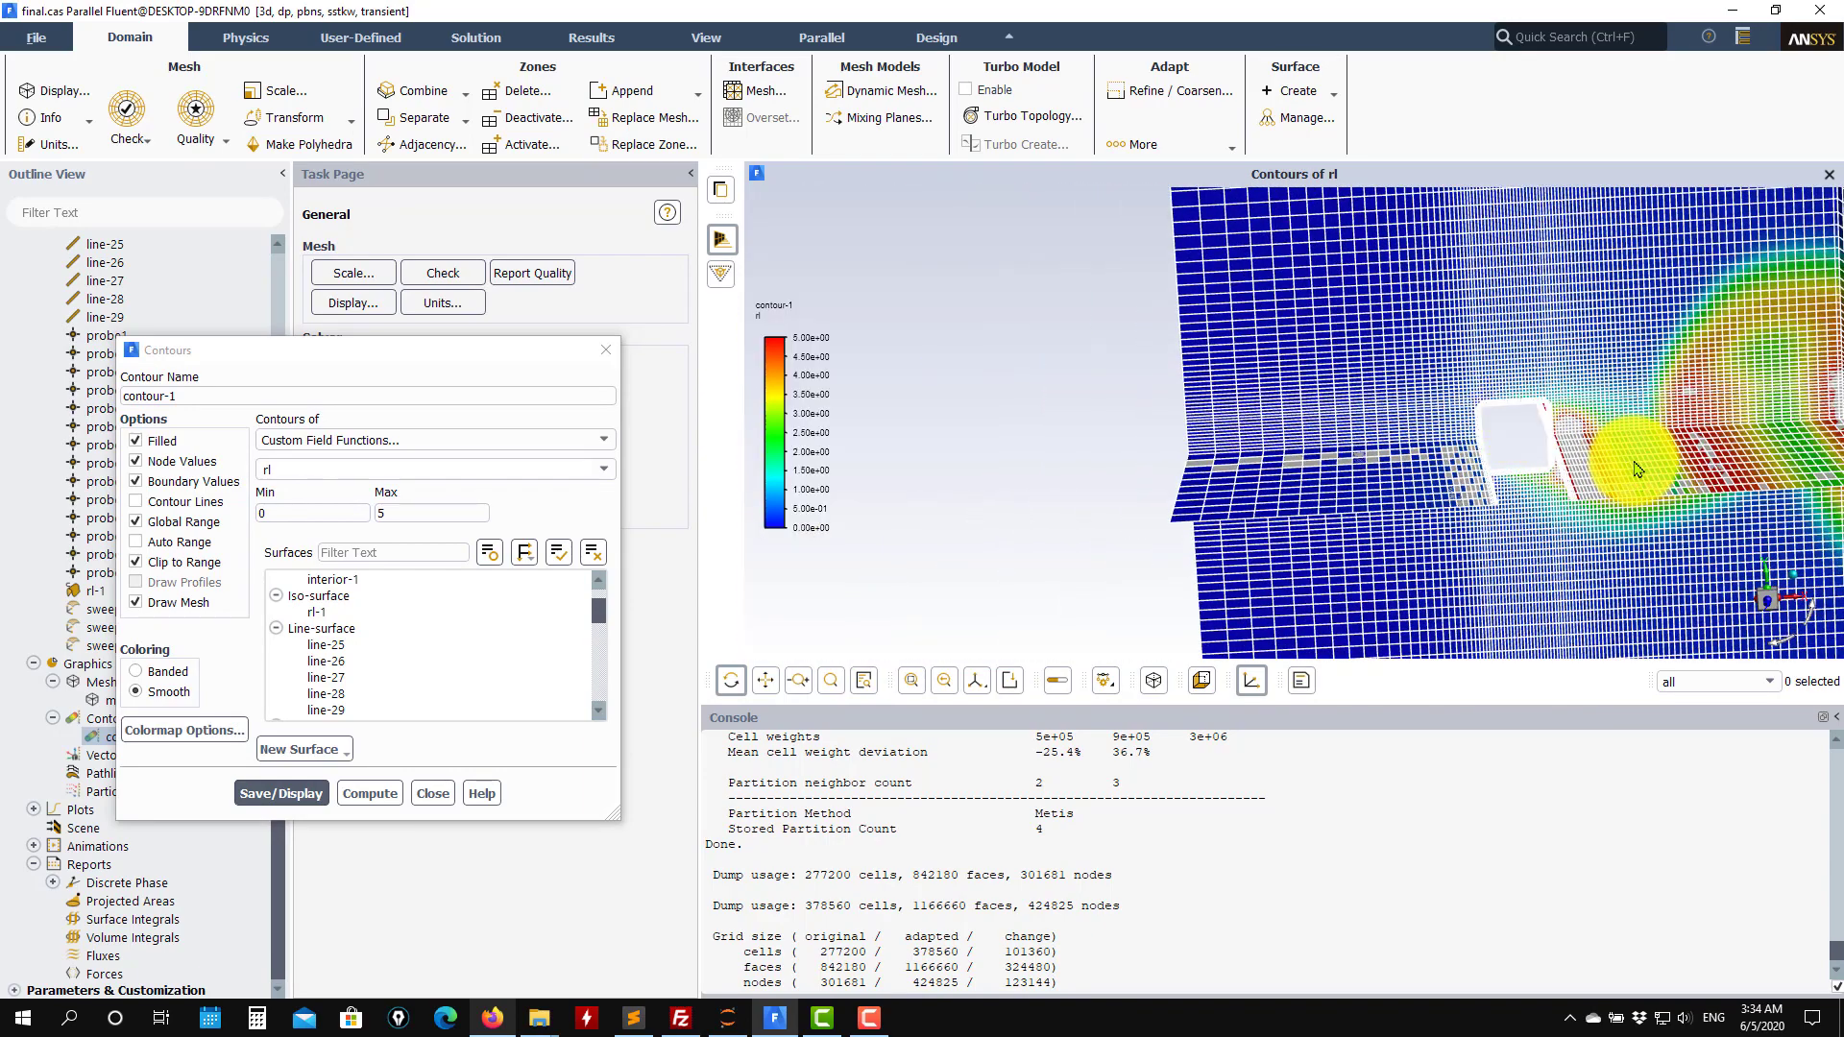
{"action": "middle_click", "coordinate": [1634, 462]}
{"action": "middle_click", "coordinate": [1635, 390]}
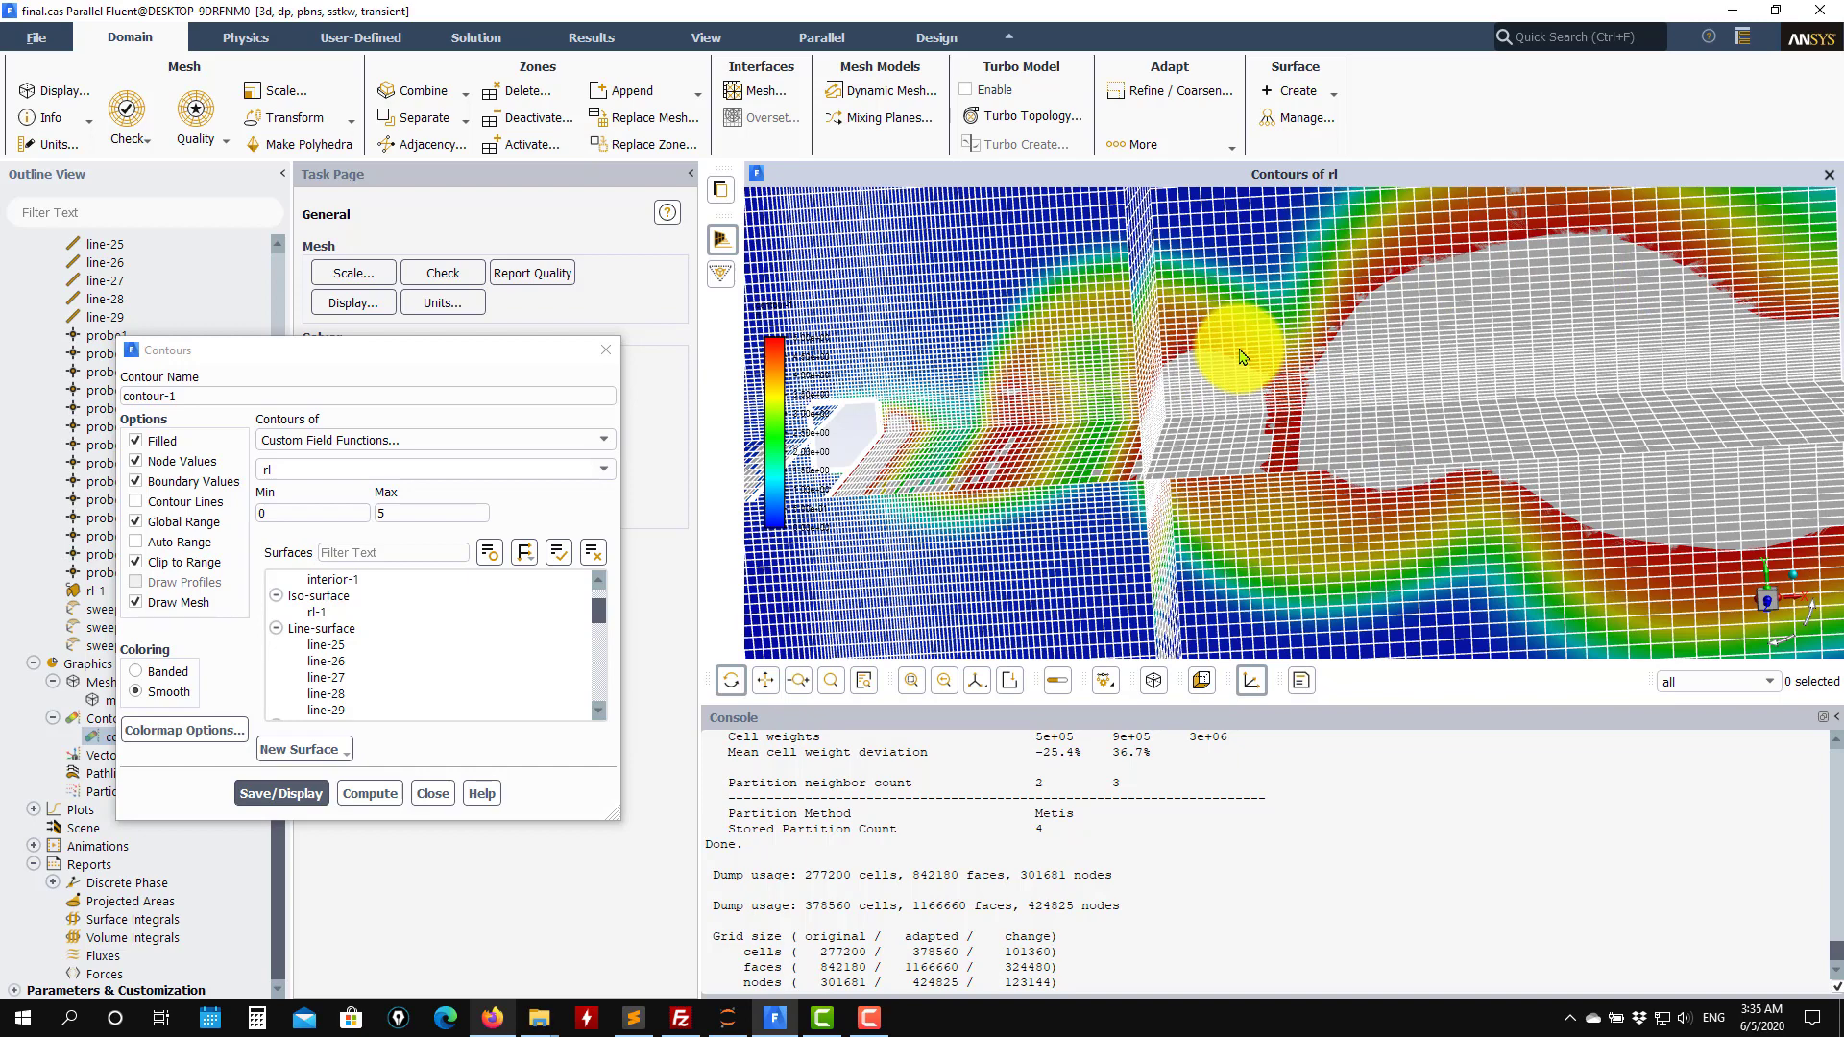
Turn off mesh drawing, redisplay the rl contour, and close the Contours dialog.
{"action": "left_click", "coordinate": [192, 602]}
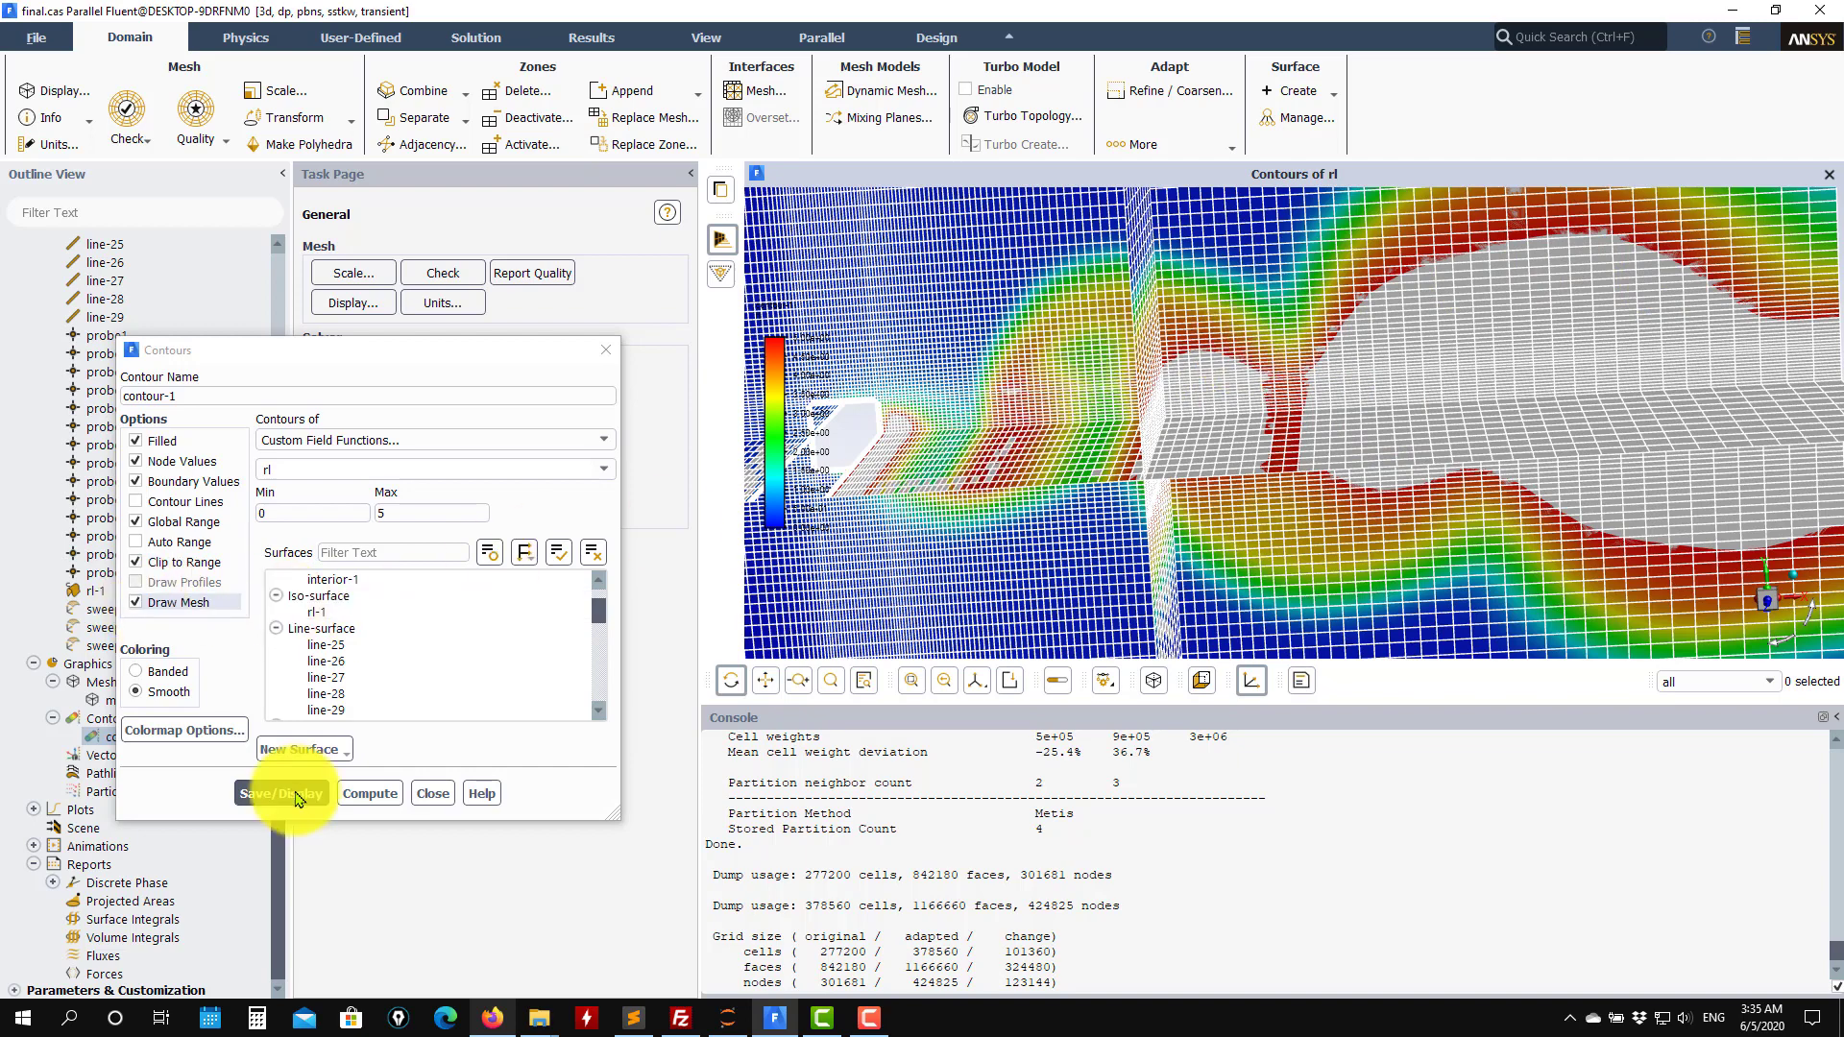
{"action": "left_click", "coordinate": [369, 794]}
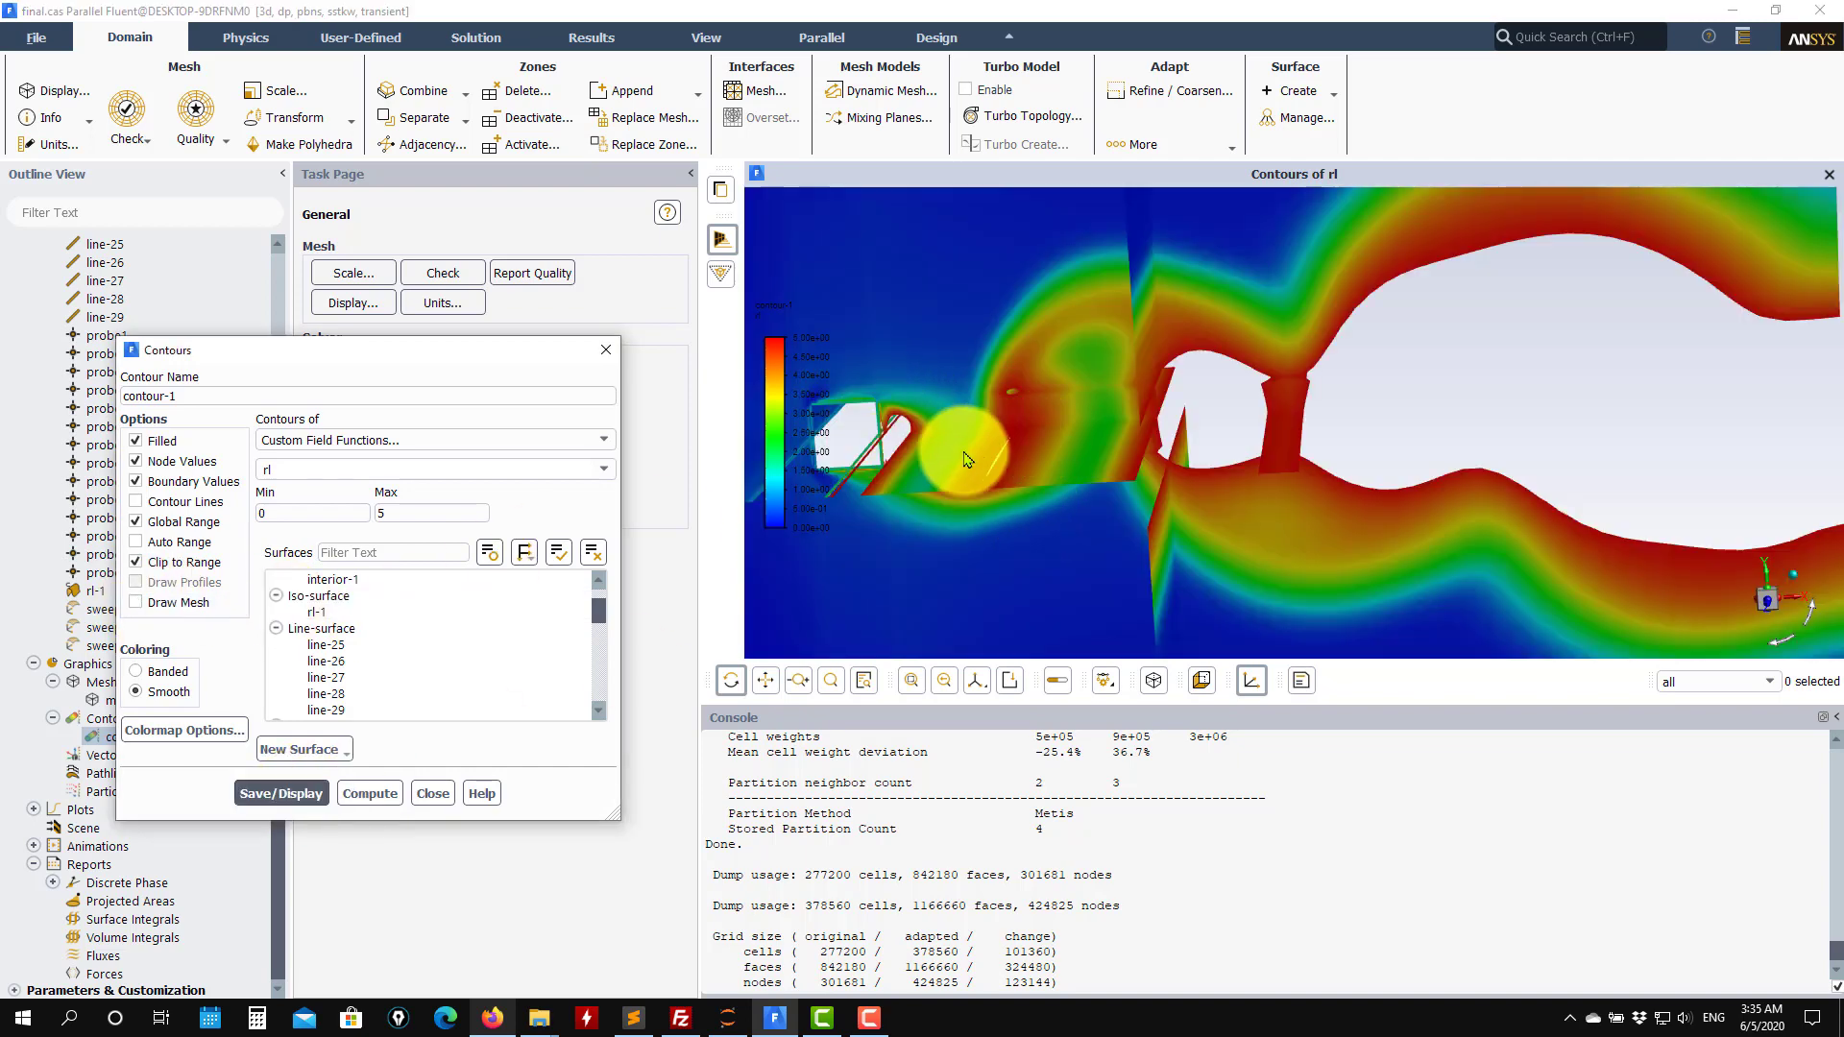
{"action": "left_click_drag", "start_coordinate": [787, 419], "coordinate": [1611, 384]}
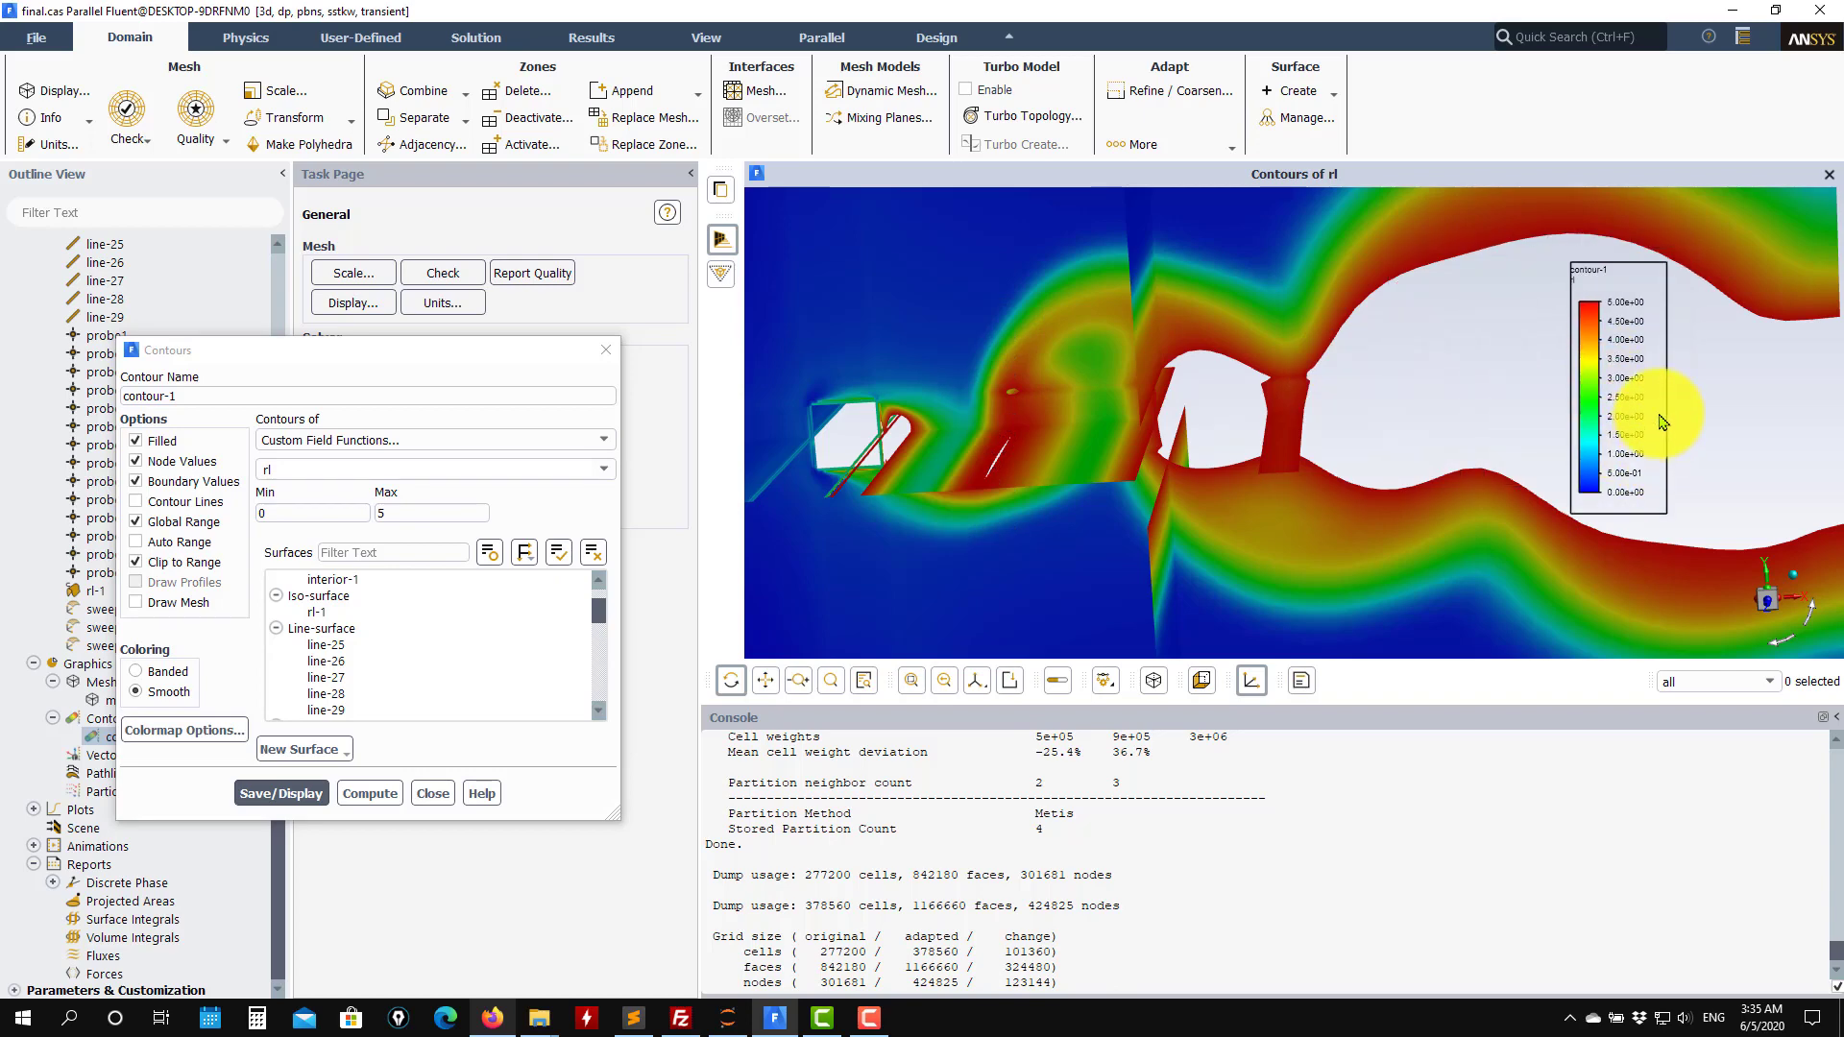
{"action": "left_click", "coordinate": [1476, 366]}
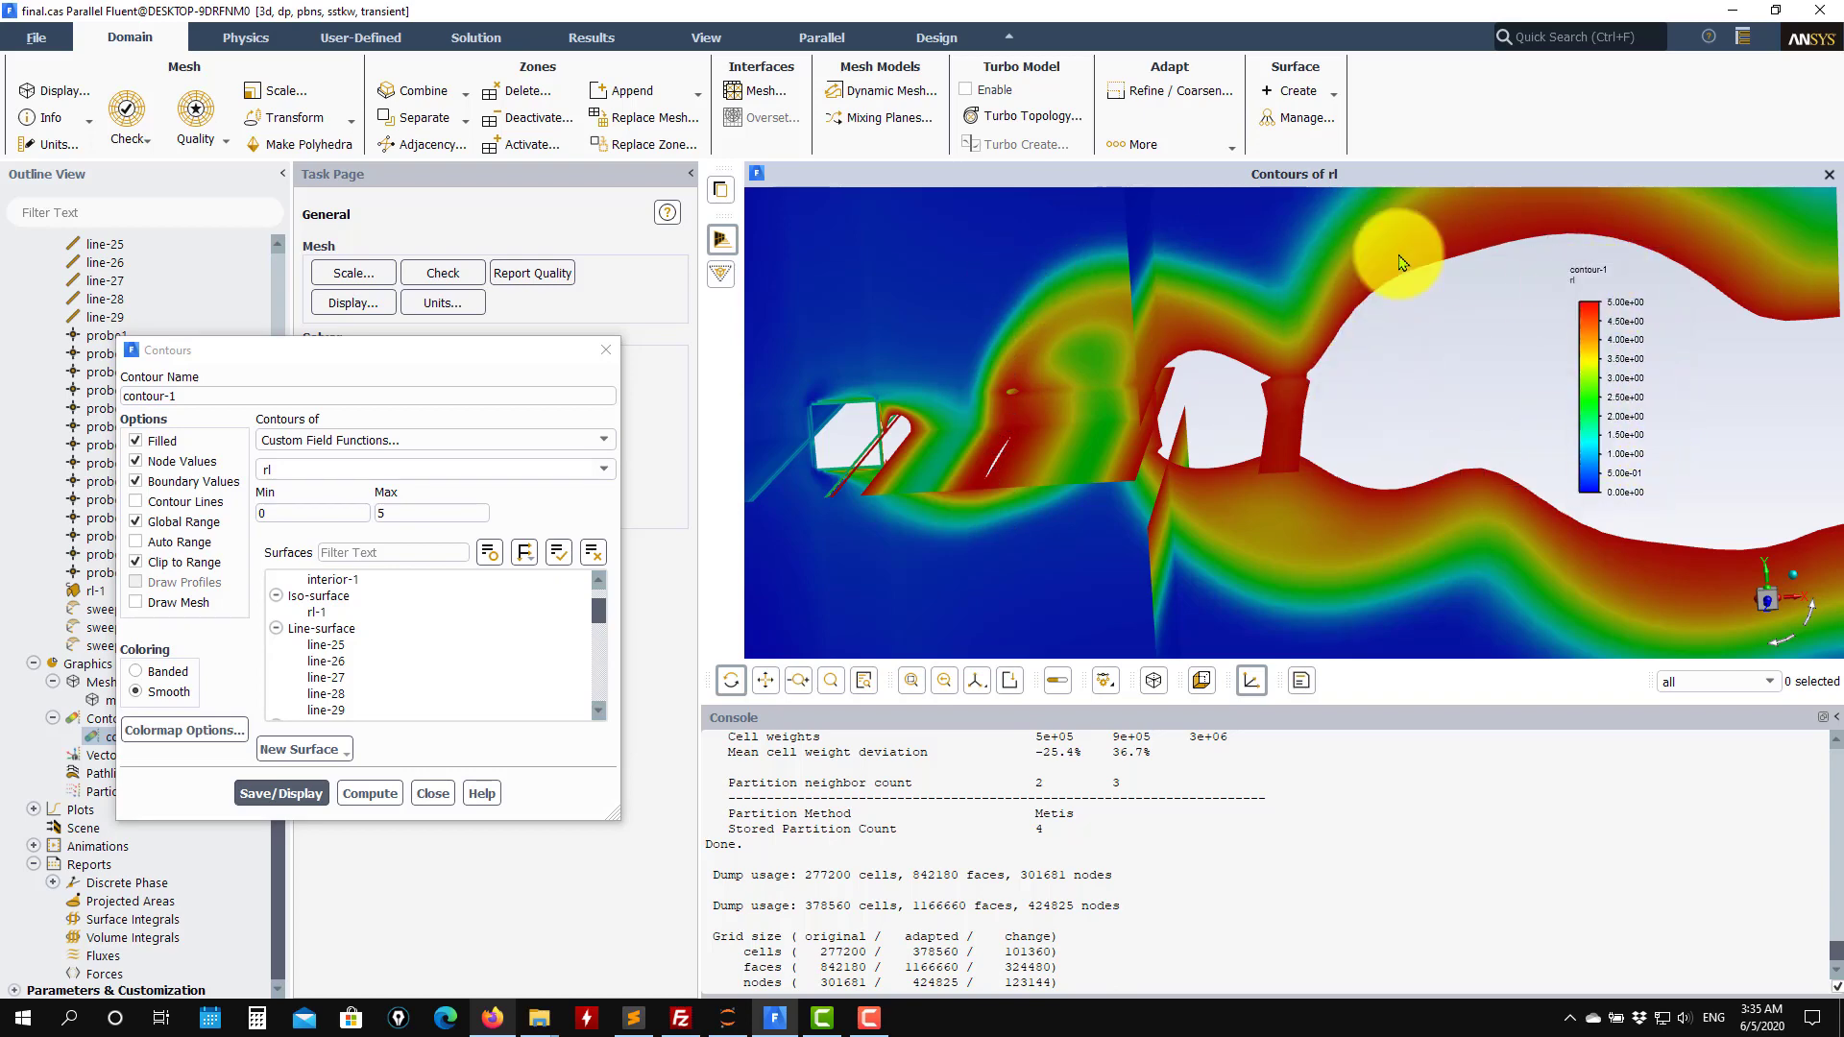
{"action": "left_click_drag", "start_coordinate": [1597, 387], "coordinate": [790, 400]}
{"action": "left_click", "coordinate": [432, 794]}
Create a new field variable cell register of type Cells in Range.
{"action": "scroll", "coordinate": [157, 766], "scroll_direction": "up", "scroll_amount": 8}
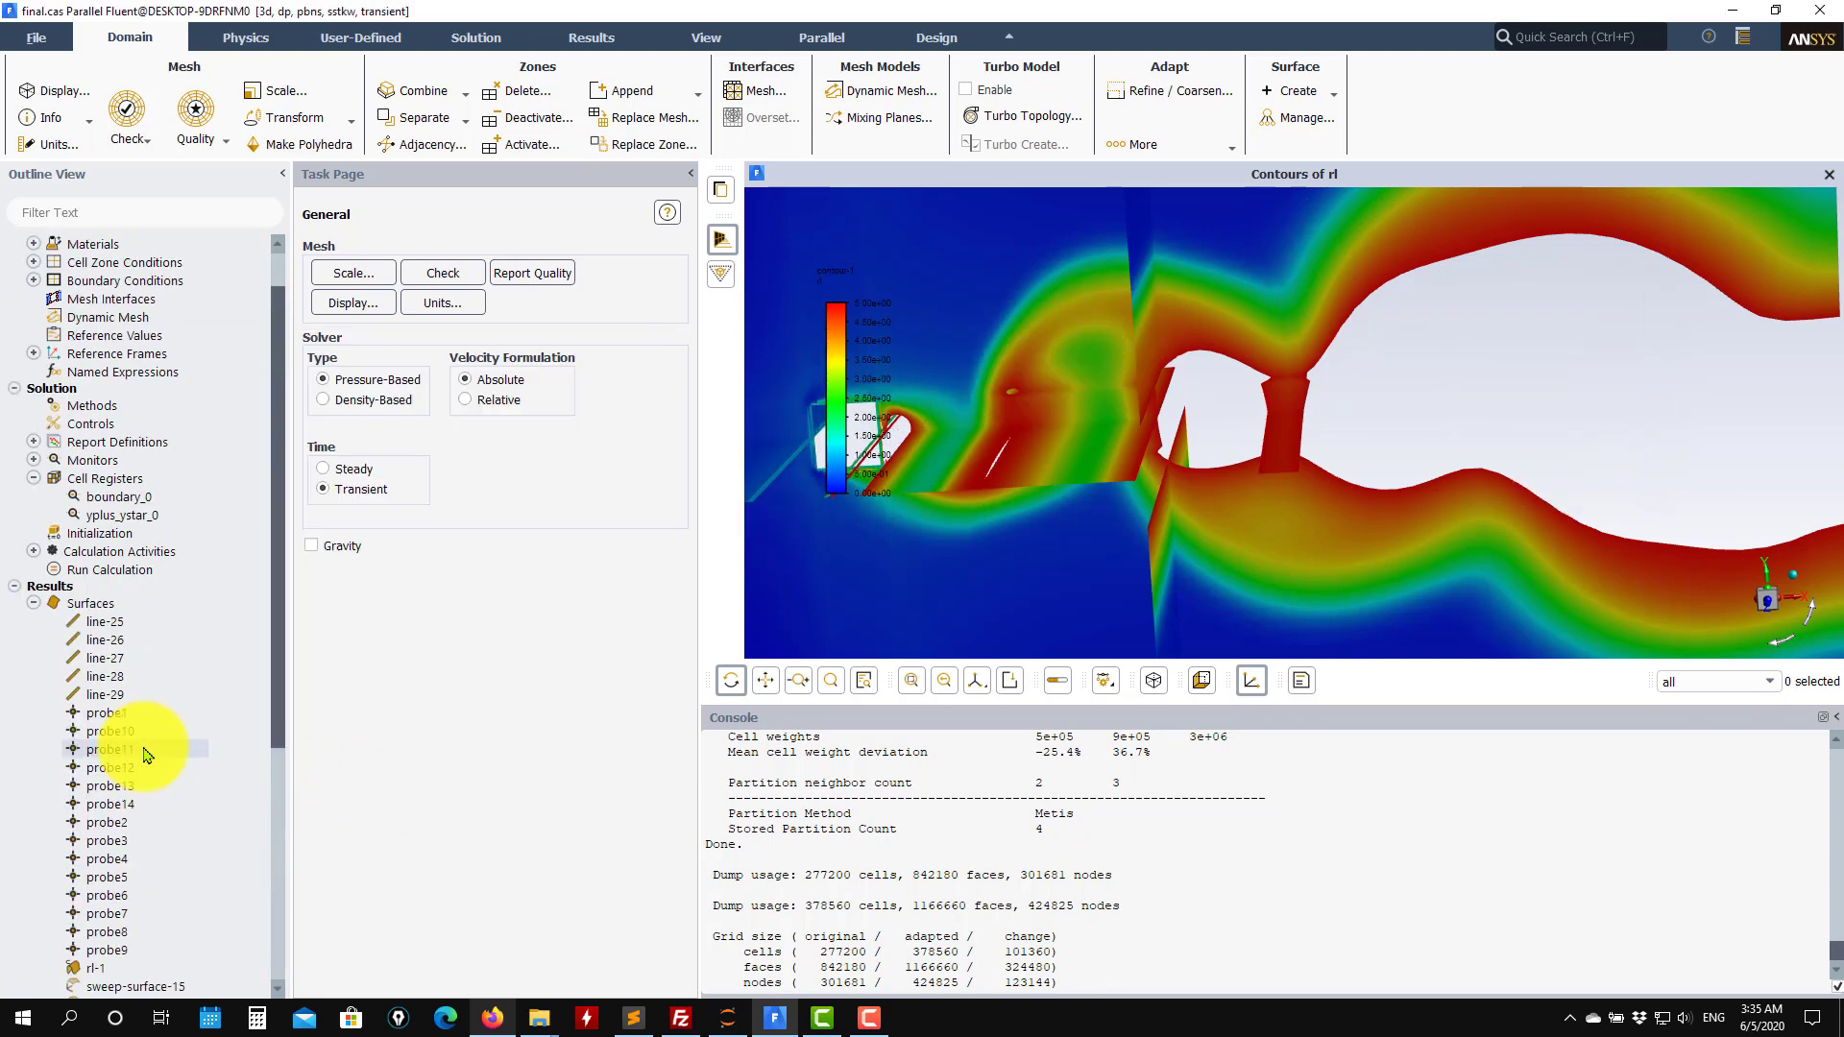
{"action": "right_click", "coordinate": [112, 538]}
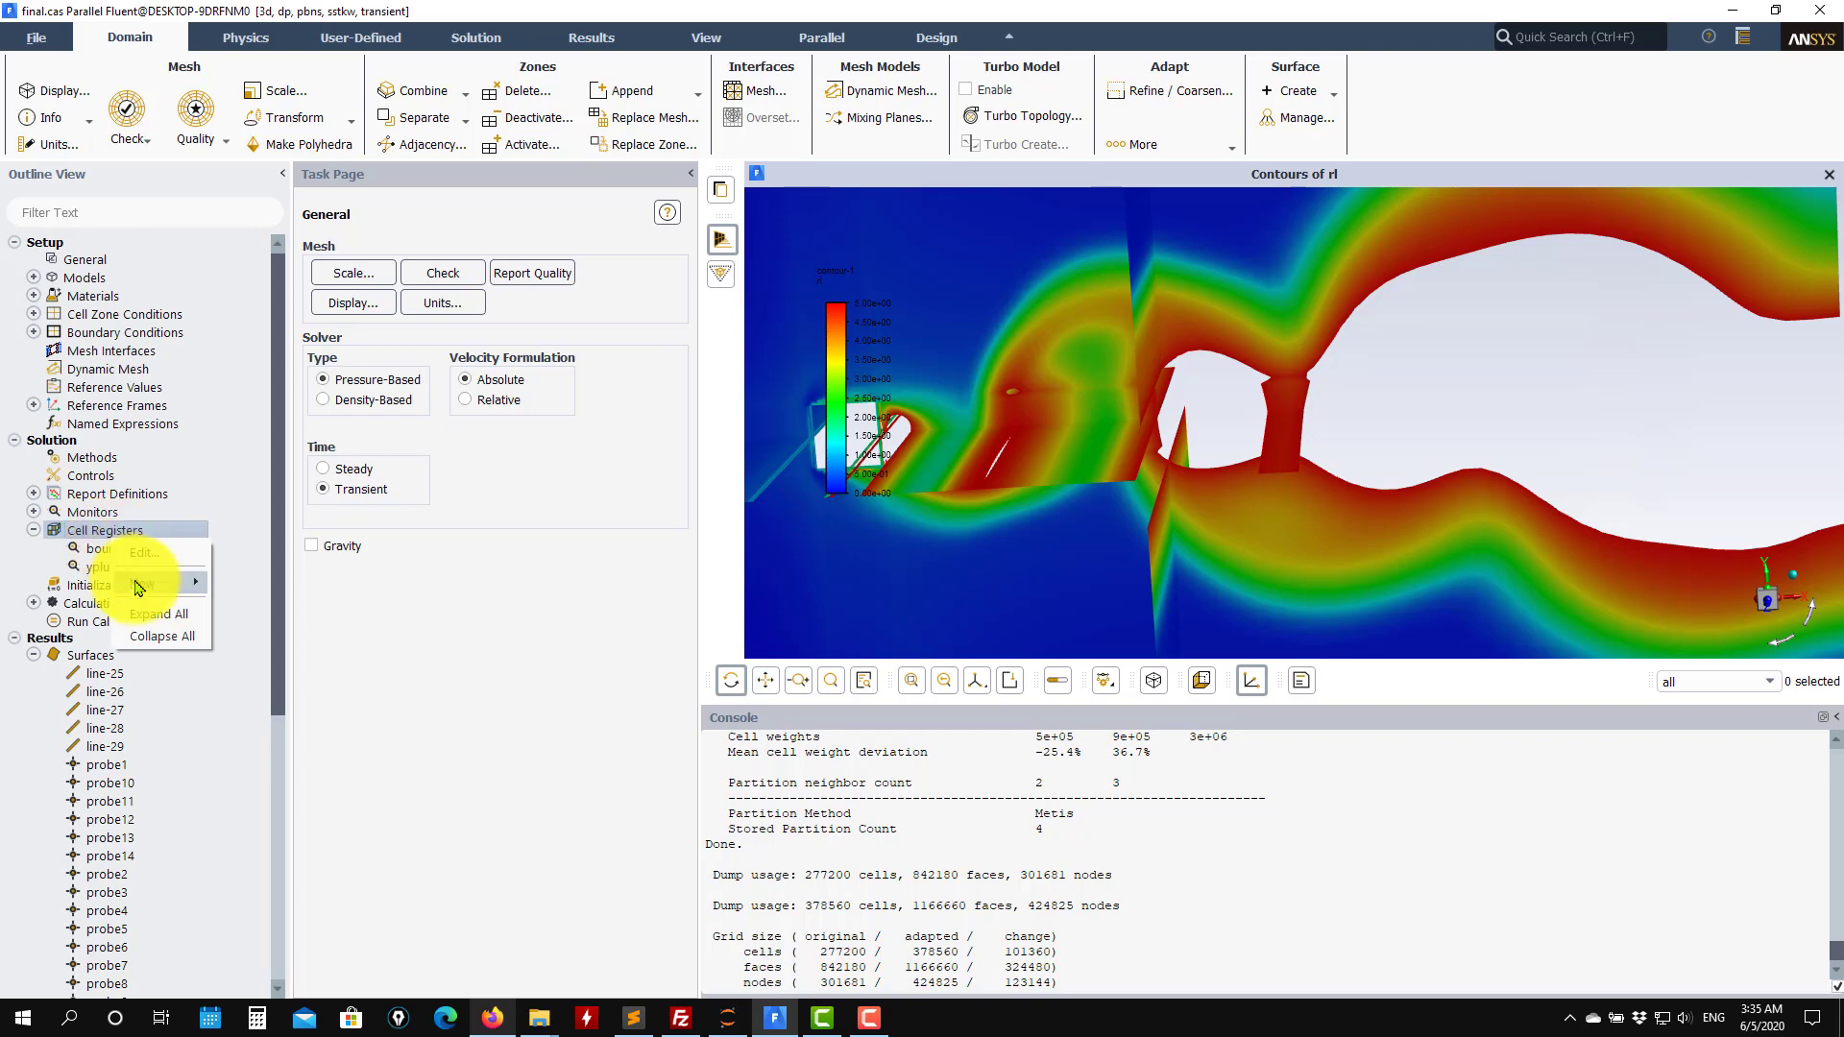
{"action": "mouse_move", "coordinate": [159, 583]}
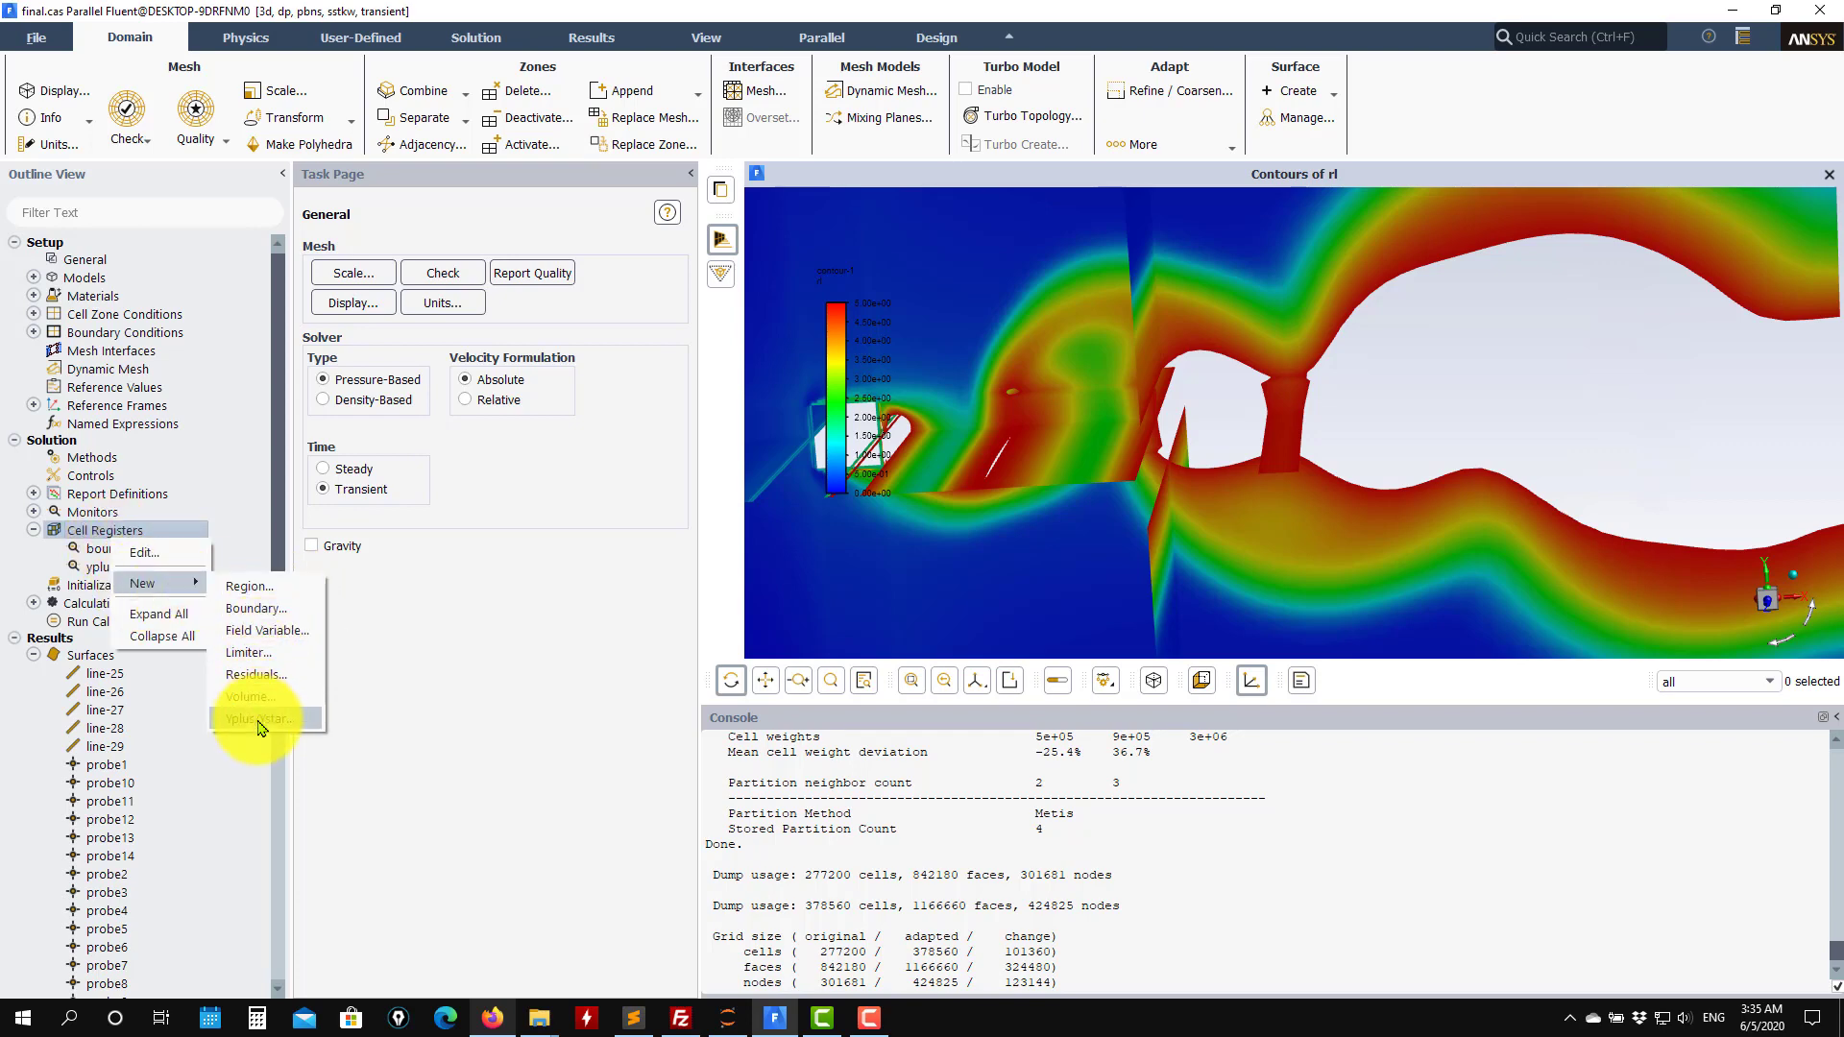
{"action": "left_click", "coordinate": [284, 636]}
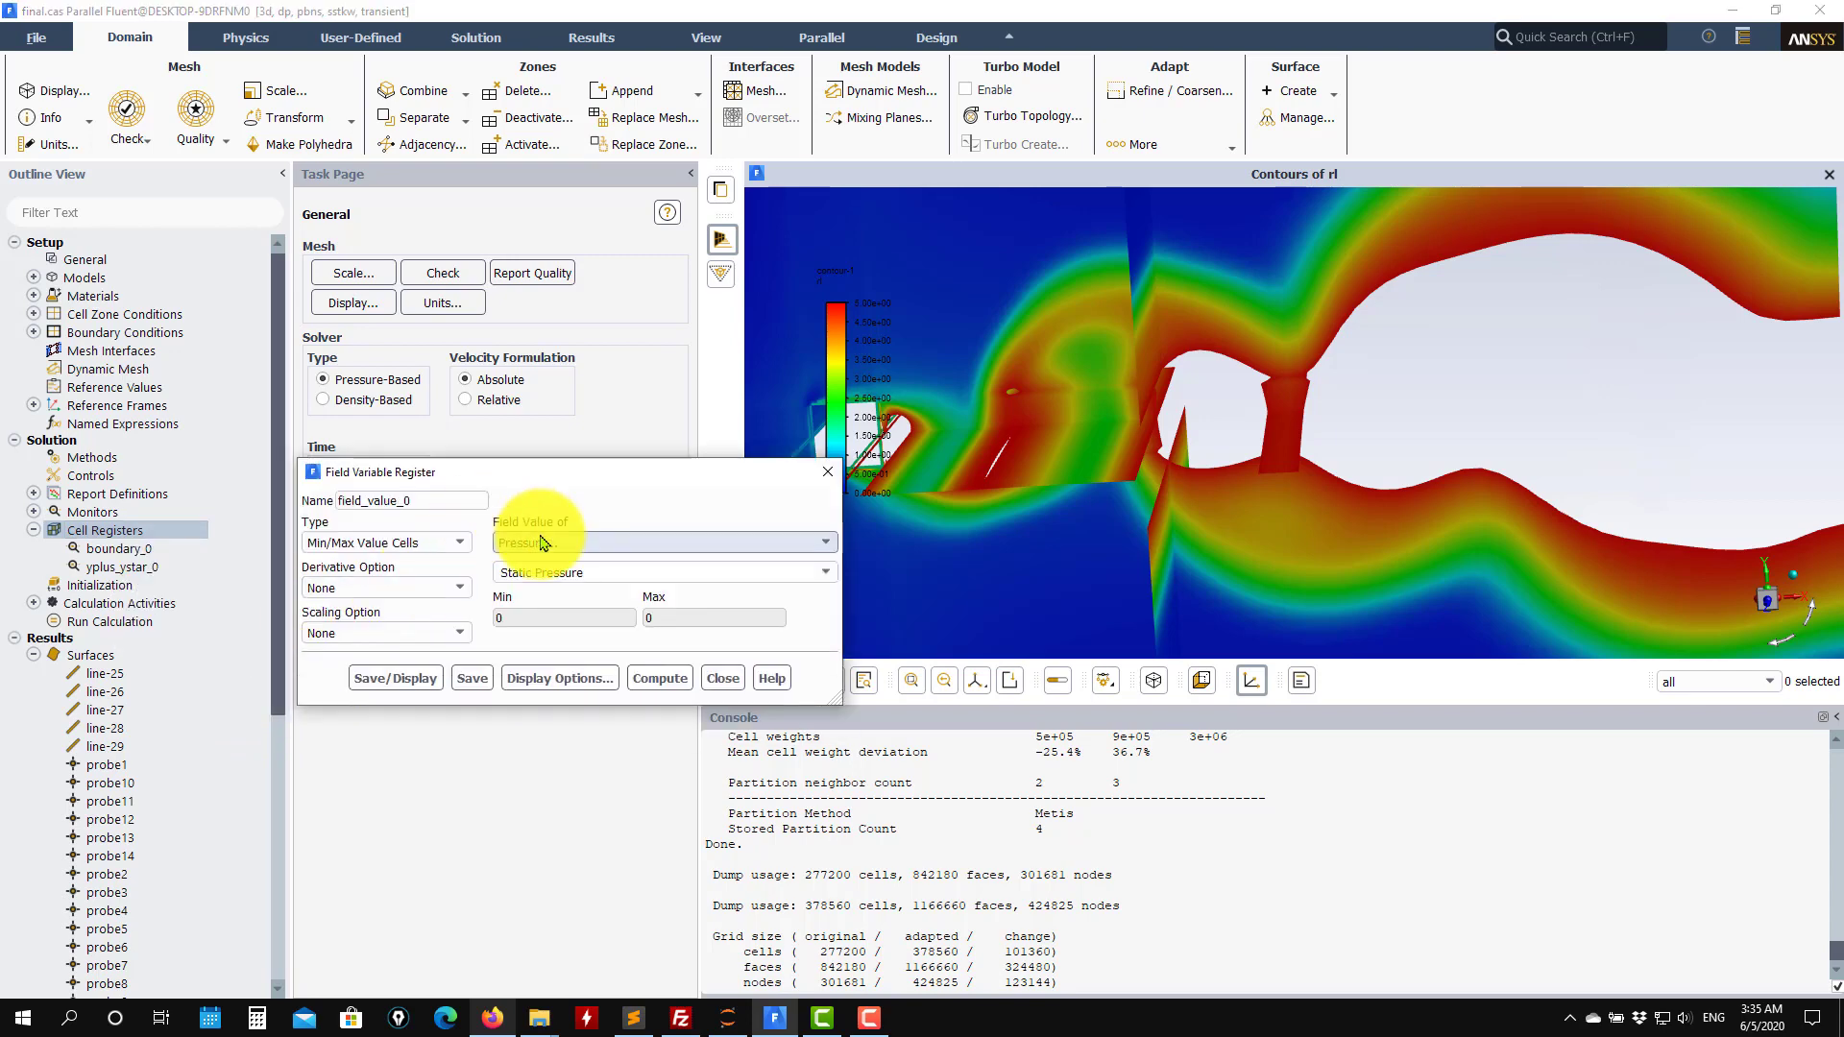
{"action": "left_click", "coordinate": [462, 543]}
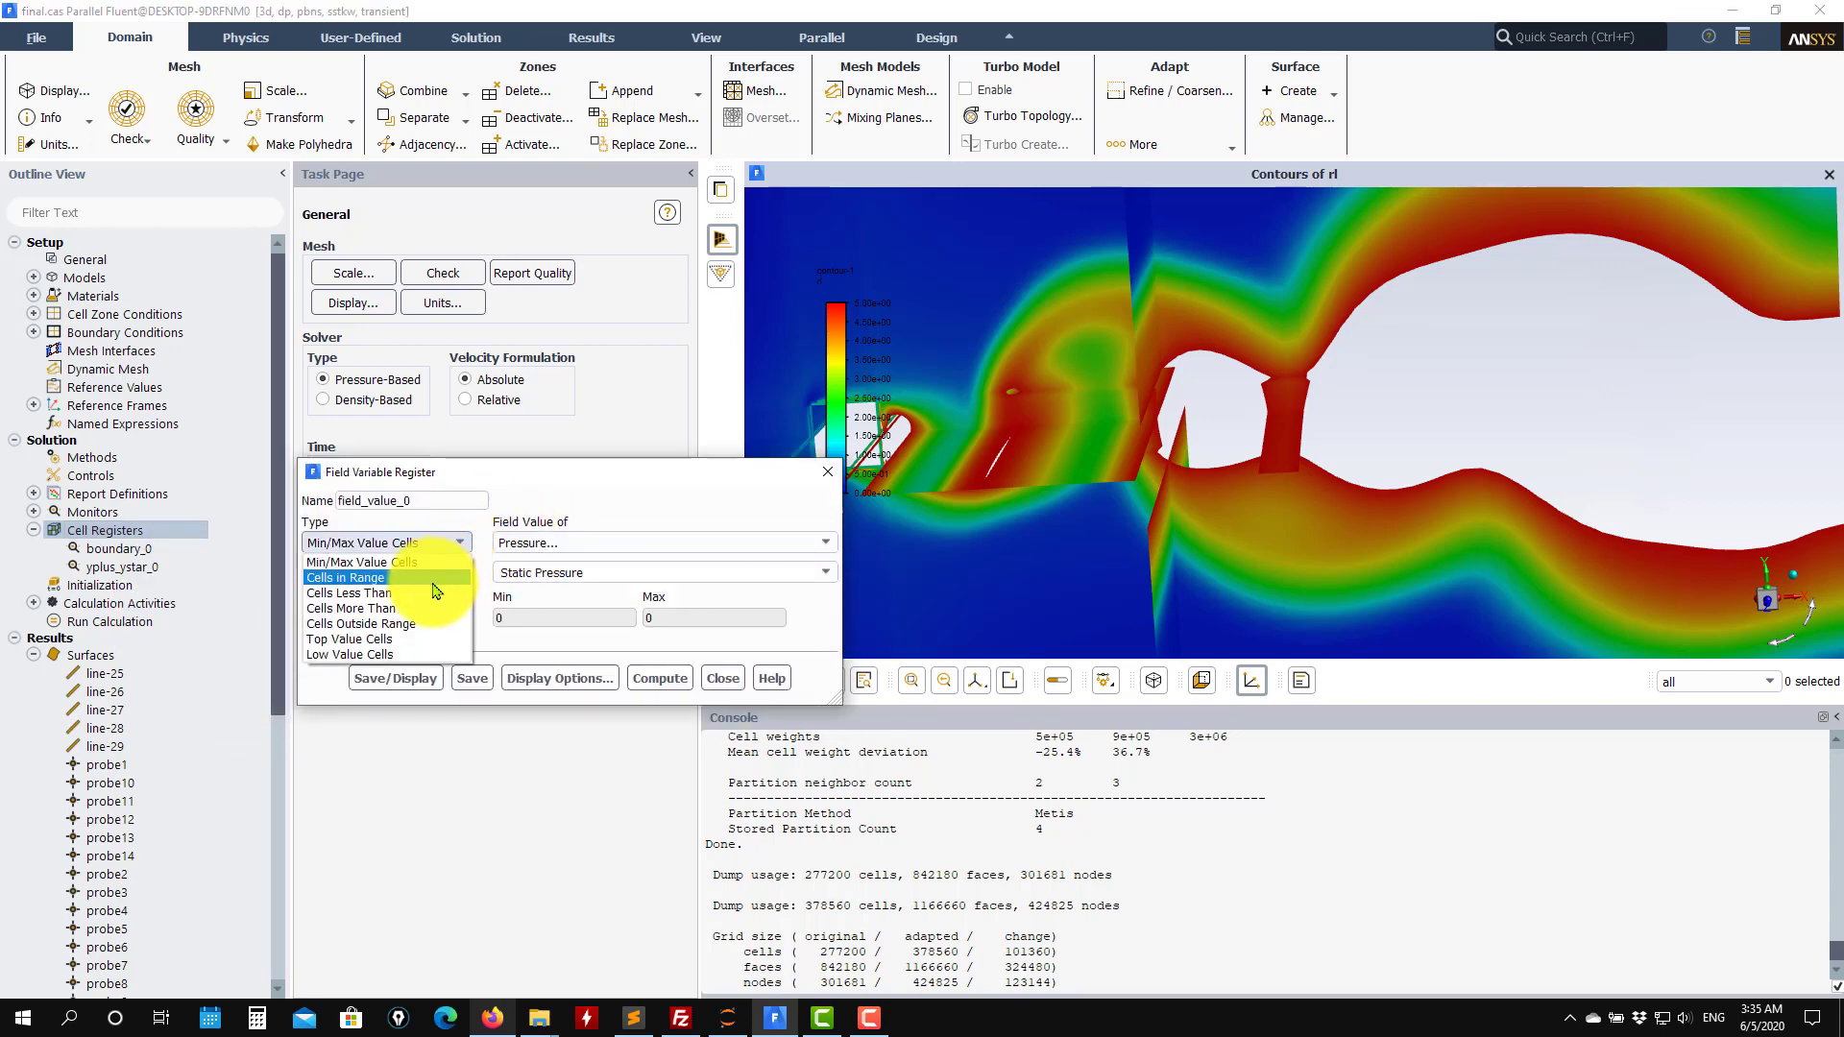
{"action": "left_click", "coordinate": [437, 579]}
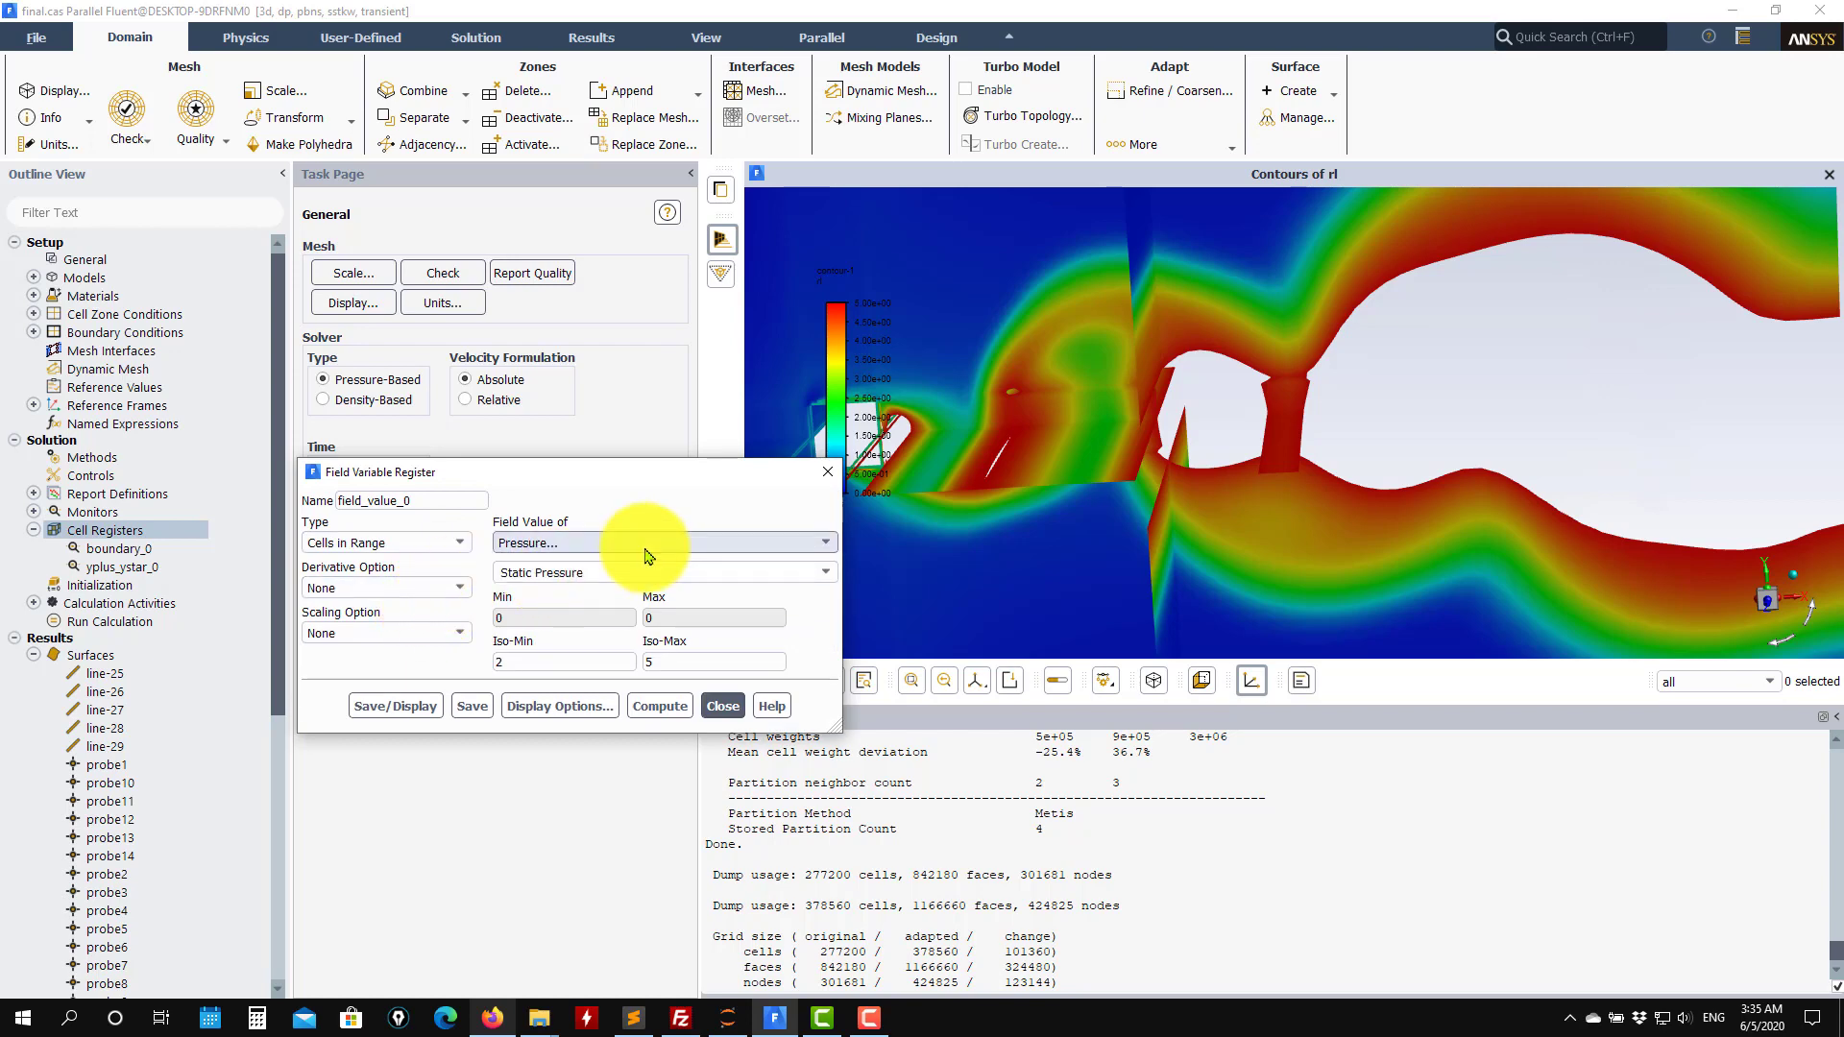
Base the register on the rl custom field function with no derivative, save and display it, and close the dialog.
{"action": "left_click", "coordinate": [824, 542]}
{"action": "left_click", "coordinate": [768, 565]}
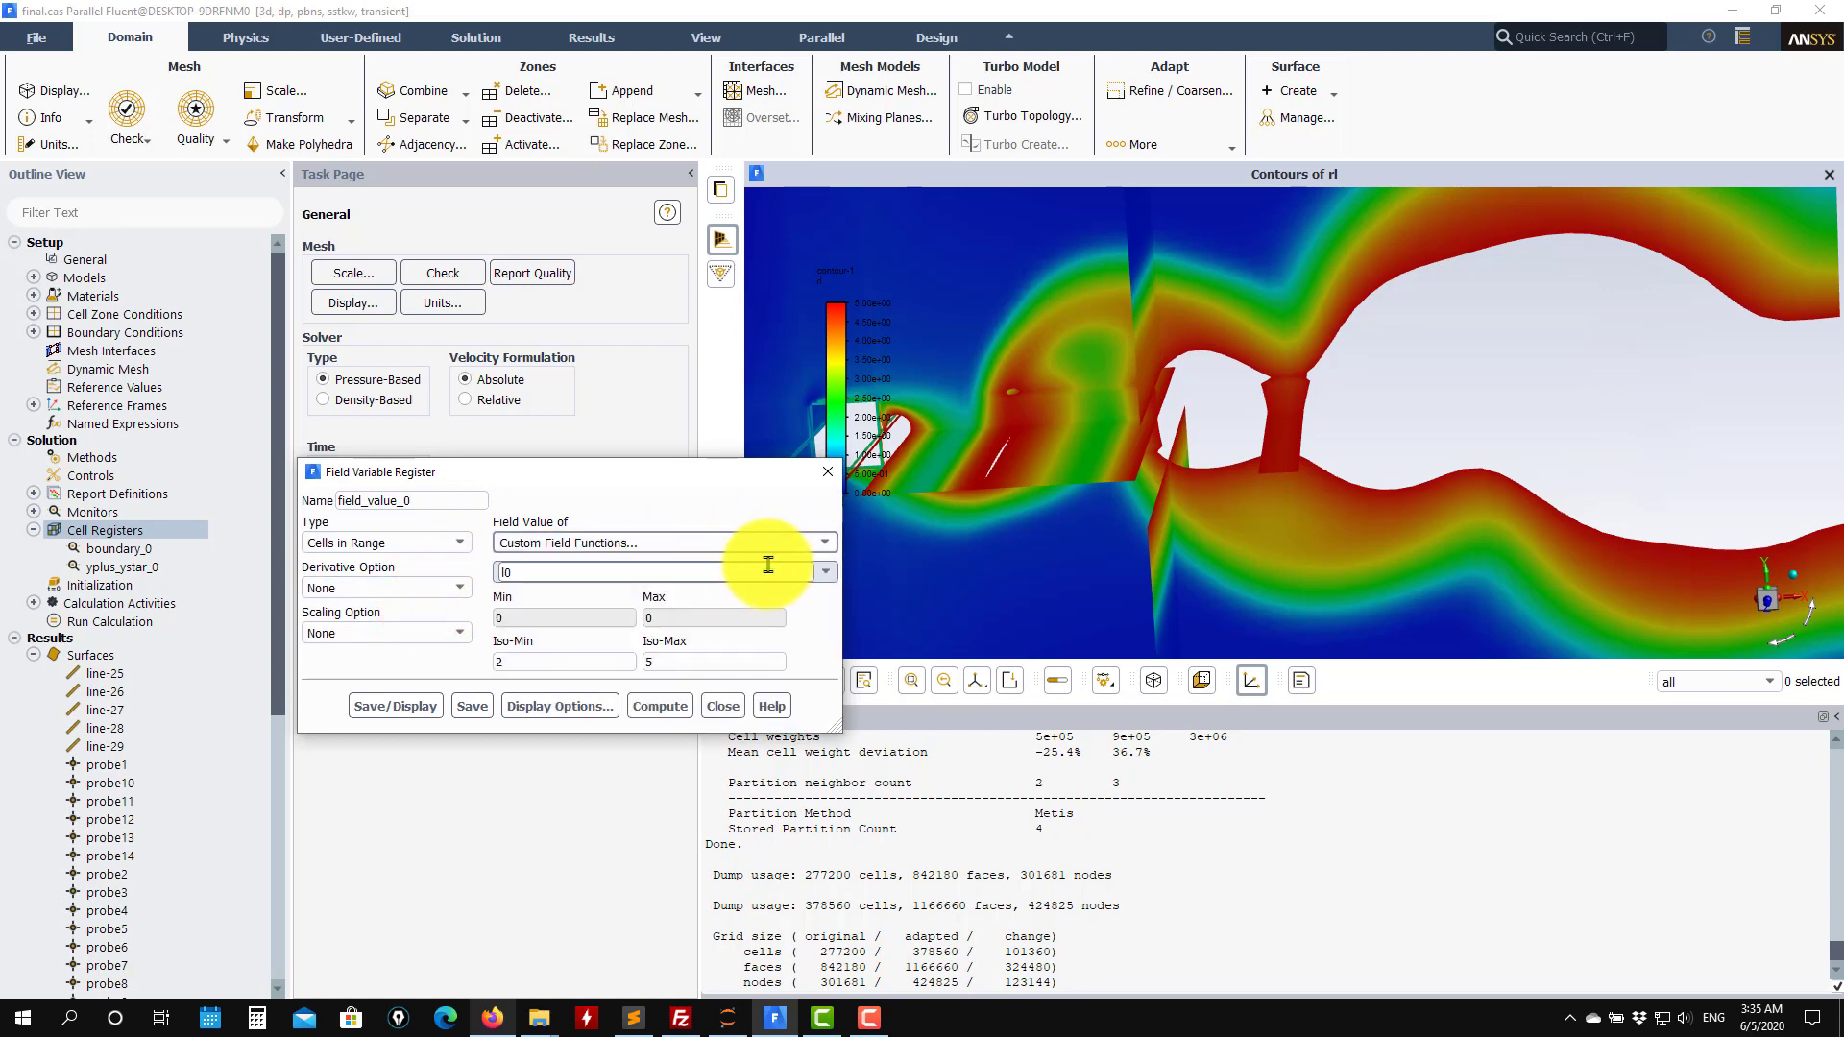
{"action": "left_click", "coordinate": [825, 572]}
{"action": "left_click", "coordinate": [557, 601]}
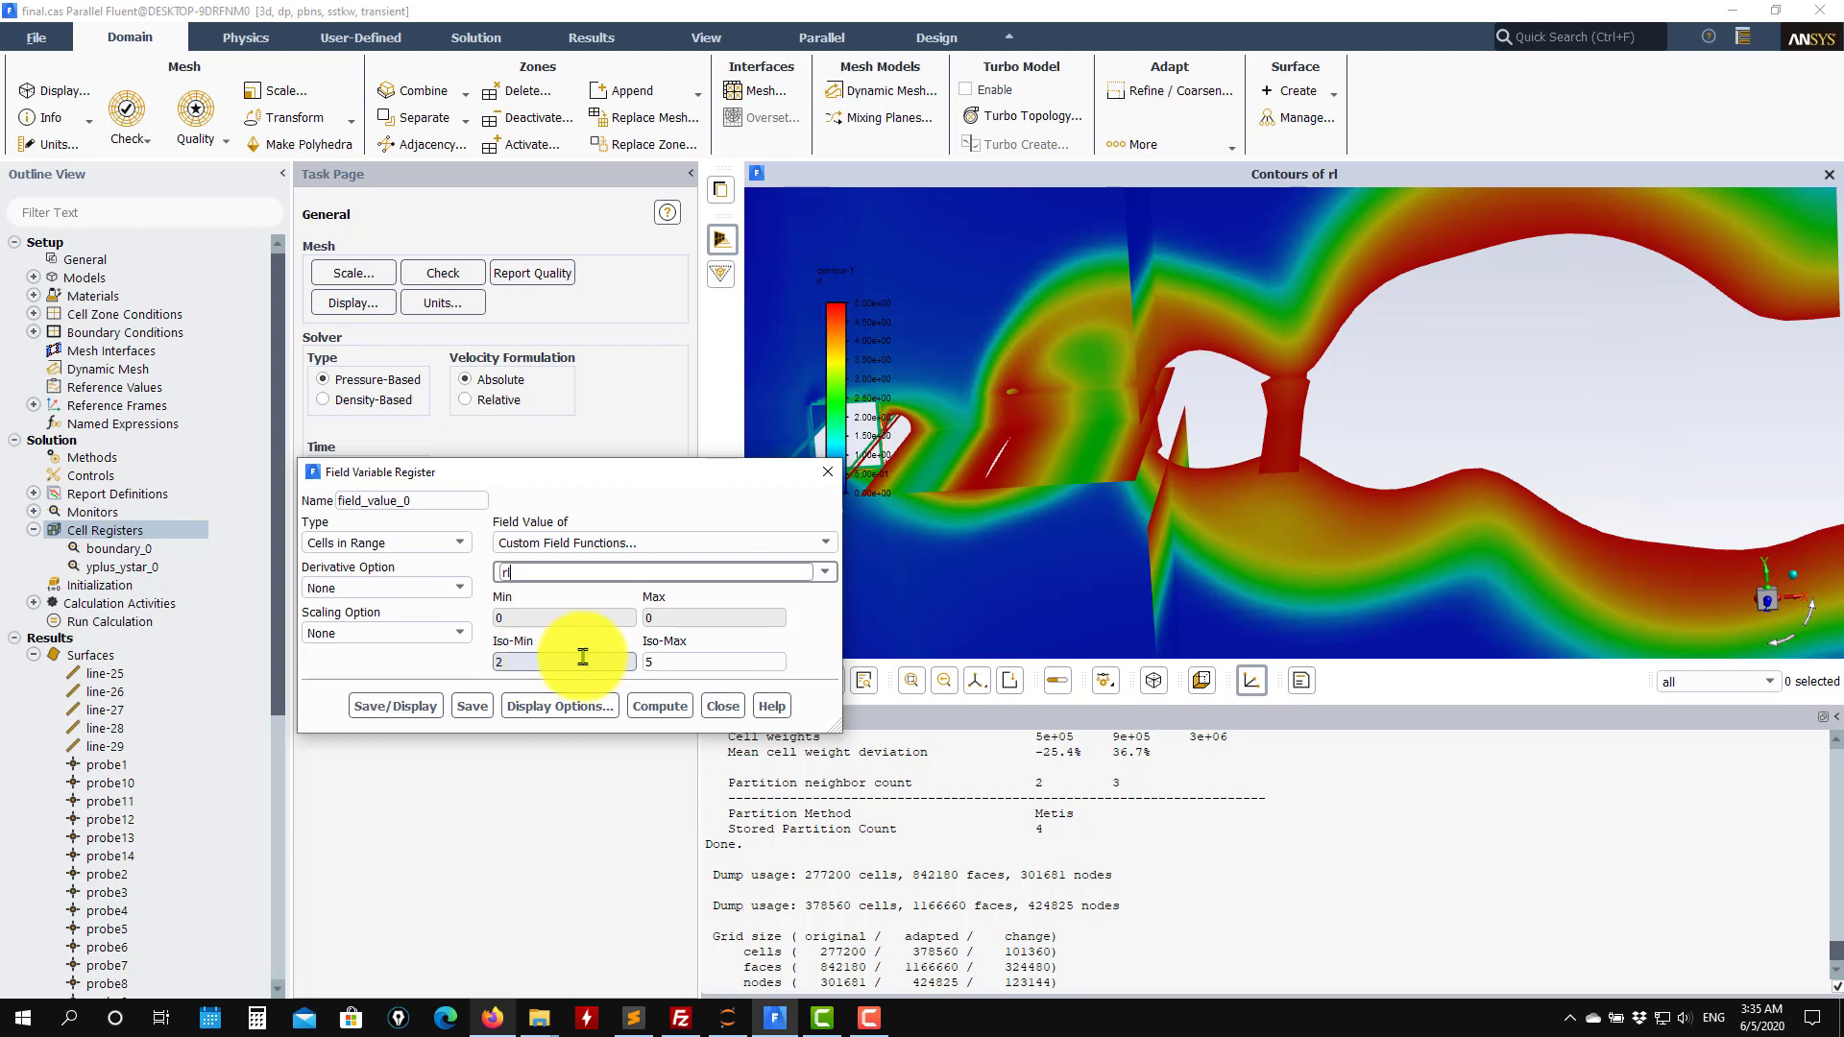
{"action": "left_click", "coordinate": [461, 587]}
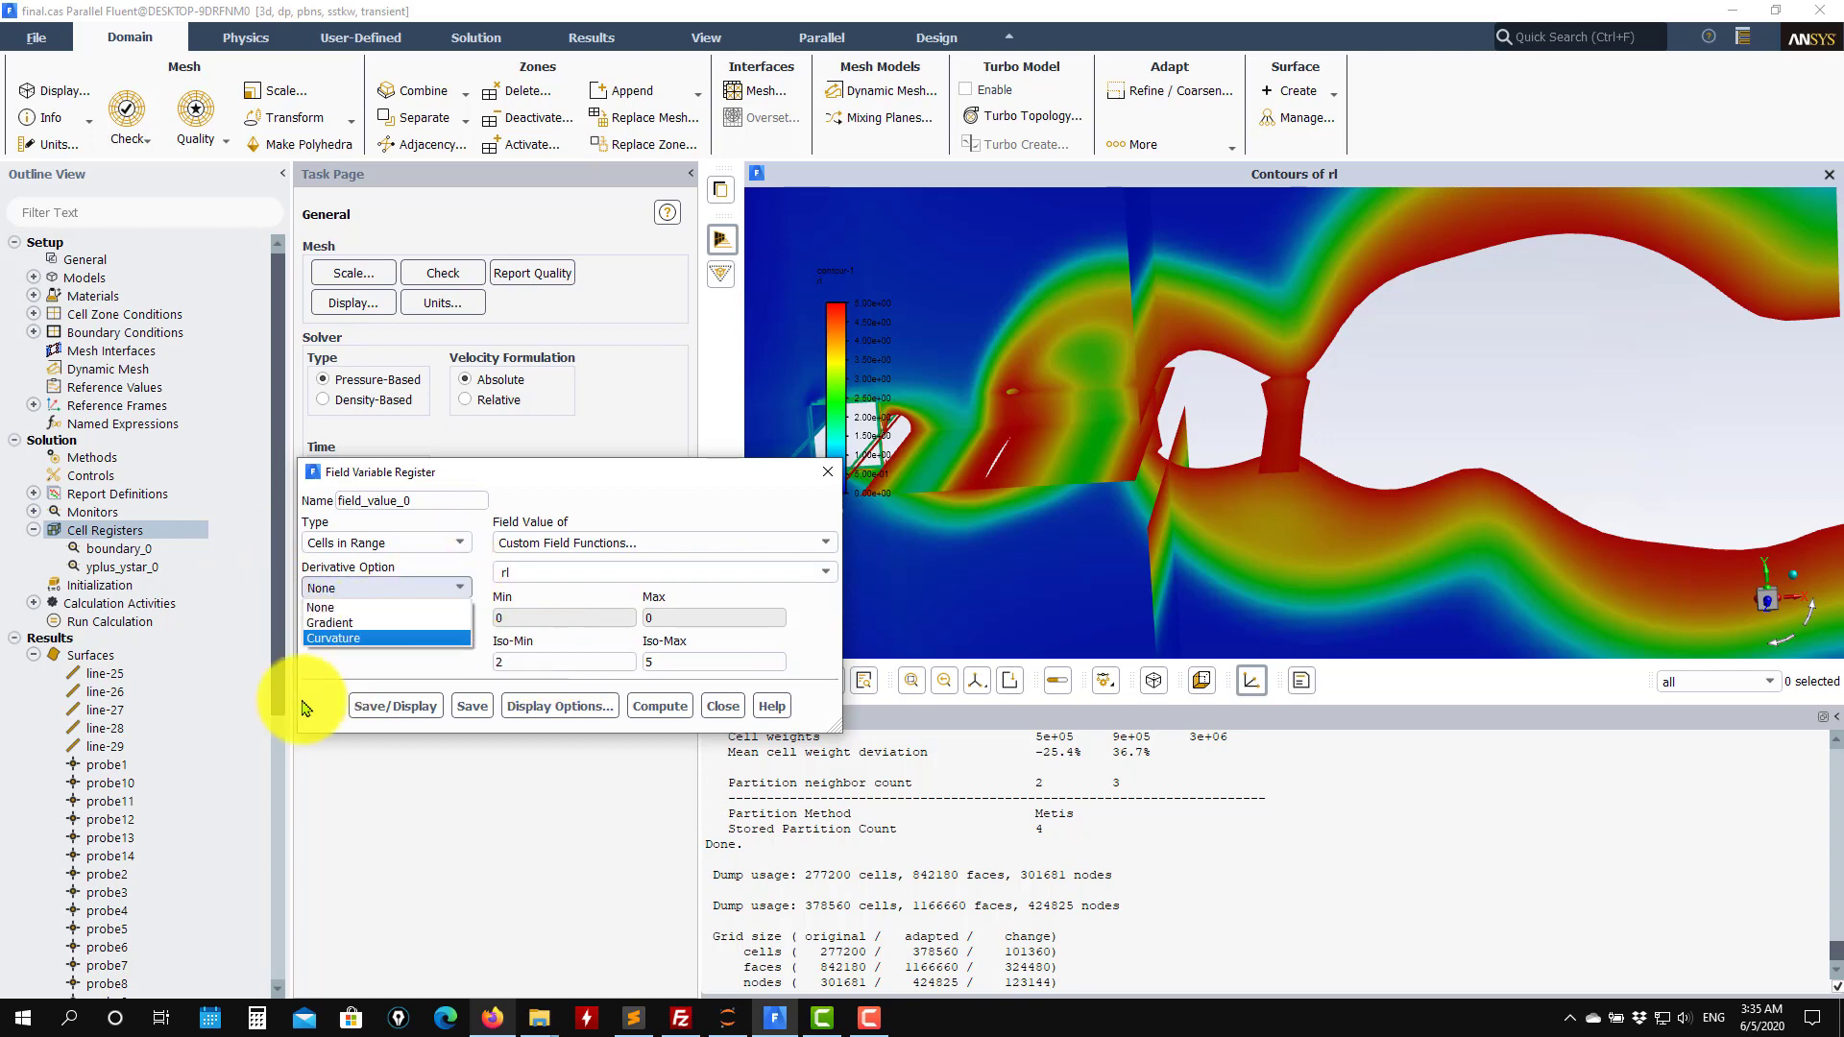
{"action": "left_click", "coordinate": [353, 606]}
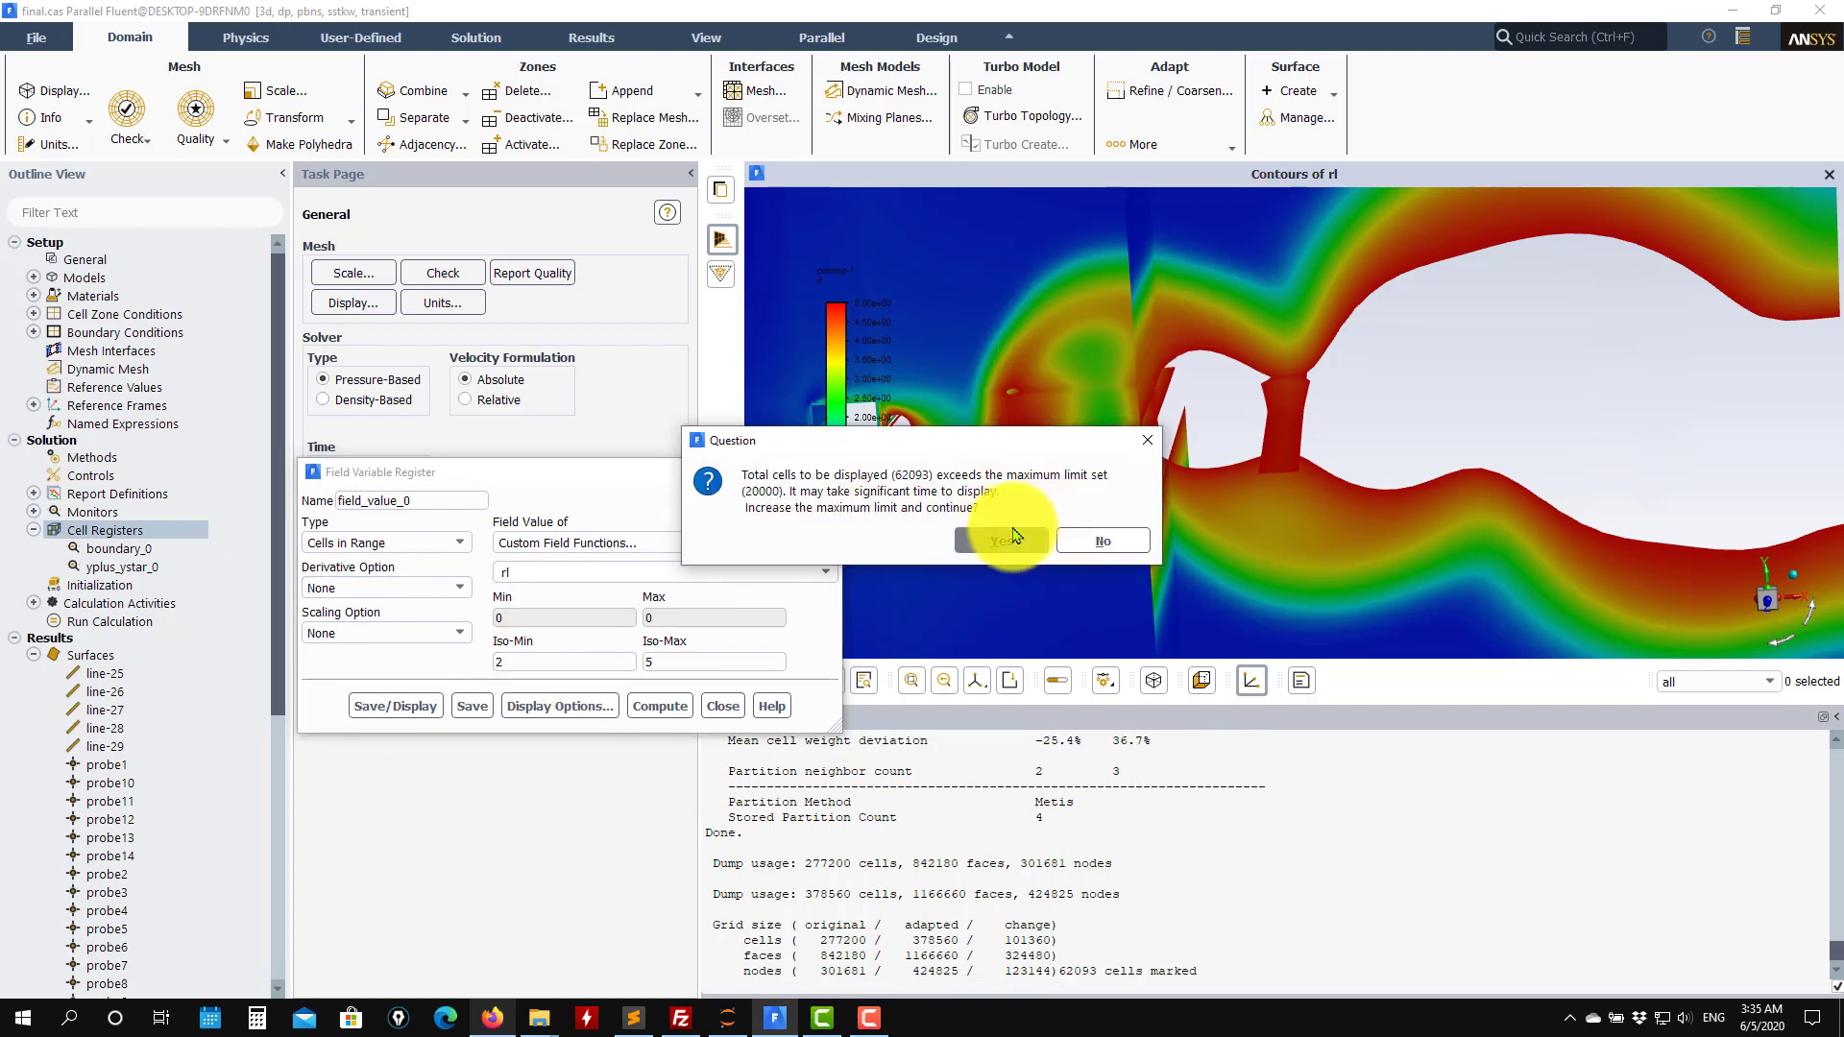
{"action": "left_click", "coordinate": [1014, 535]}
{"action": "mouse_move", "coordinate": [1082, 493]}
{"action": "left_mouse_down"}
{"action": "mouse_move", "coordinate": [1255, 528]}
{"action": "mouse_move", "coordinate": [1410, 288]}
{"action": "mouse_move", "coordinate": [1316, 226]}
{"action": "mouse_move", "coordinate": [1165, 498]}
{"action": "mouse_move", "coordinate": [1062, 446]}
{"action": "mouse_move", "coordinate": [1116, 386]}
{"action": "mouse_move", "coordinate": [1309, 372]}
{"action": "mouse_move", "coordinate": [1288, 249]}
{"action": "mouse_move", "coordinate": [1167, 468]}
{"action": "mouse_move", "coordinate": [1247, 486]}
{"action": "mouse_move", "coordinate": [1104, 519]}
{"action": "mouse_move", "coordinate": [1217, 510]}
{"action": "left_mouse_up"}
{"action": "left_click_drag", "start_coordinate": [1428, 490], "coordinate": [1123, 485]}
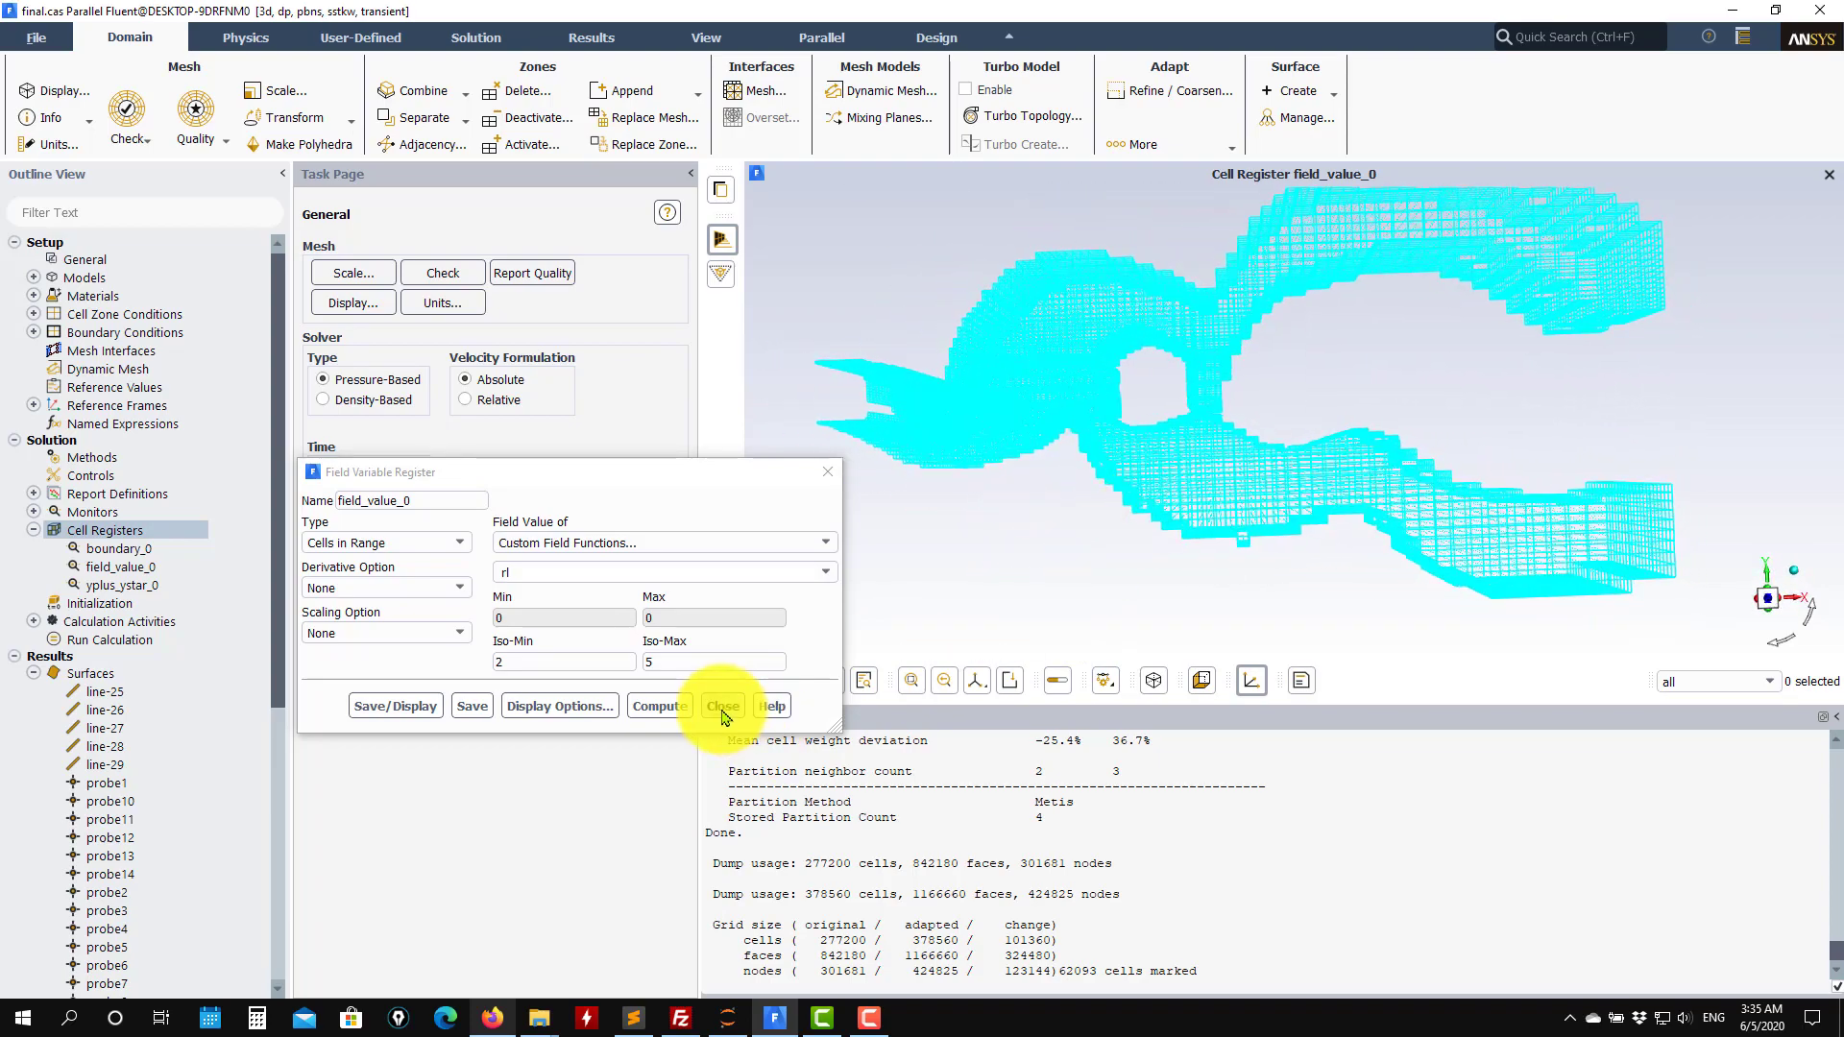
{"action": "left_click", "coordinate": [722, 706]}
Inspect the field_value_0 cell register in the graphics view.
{"action": "left_click", "coordinate": [149, 554]}
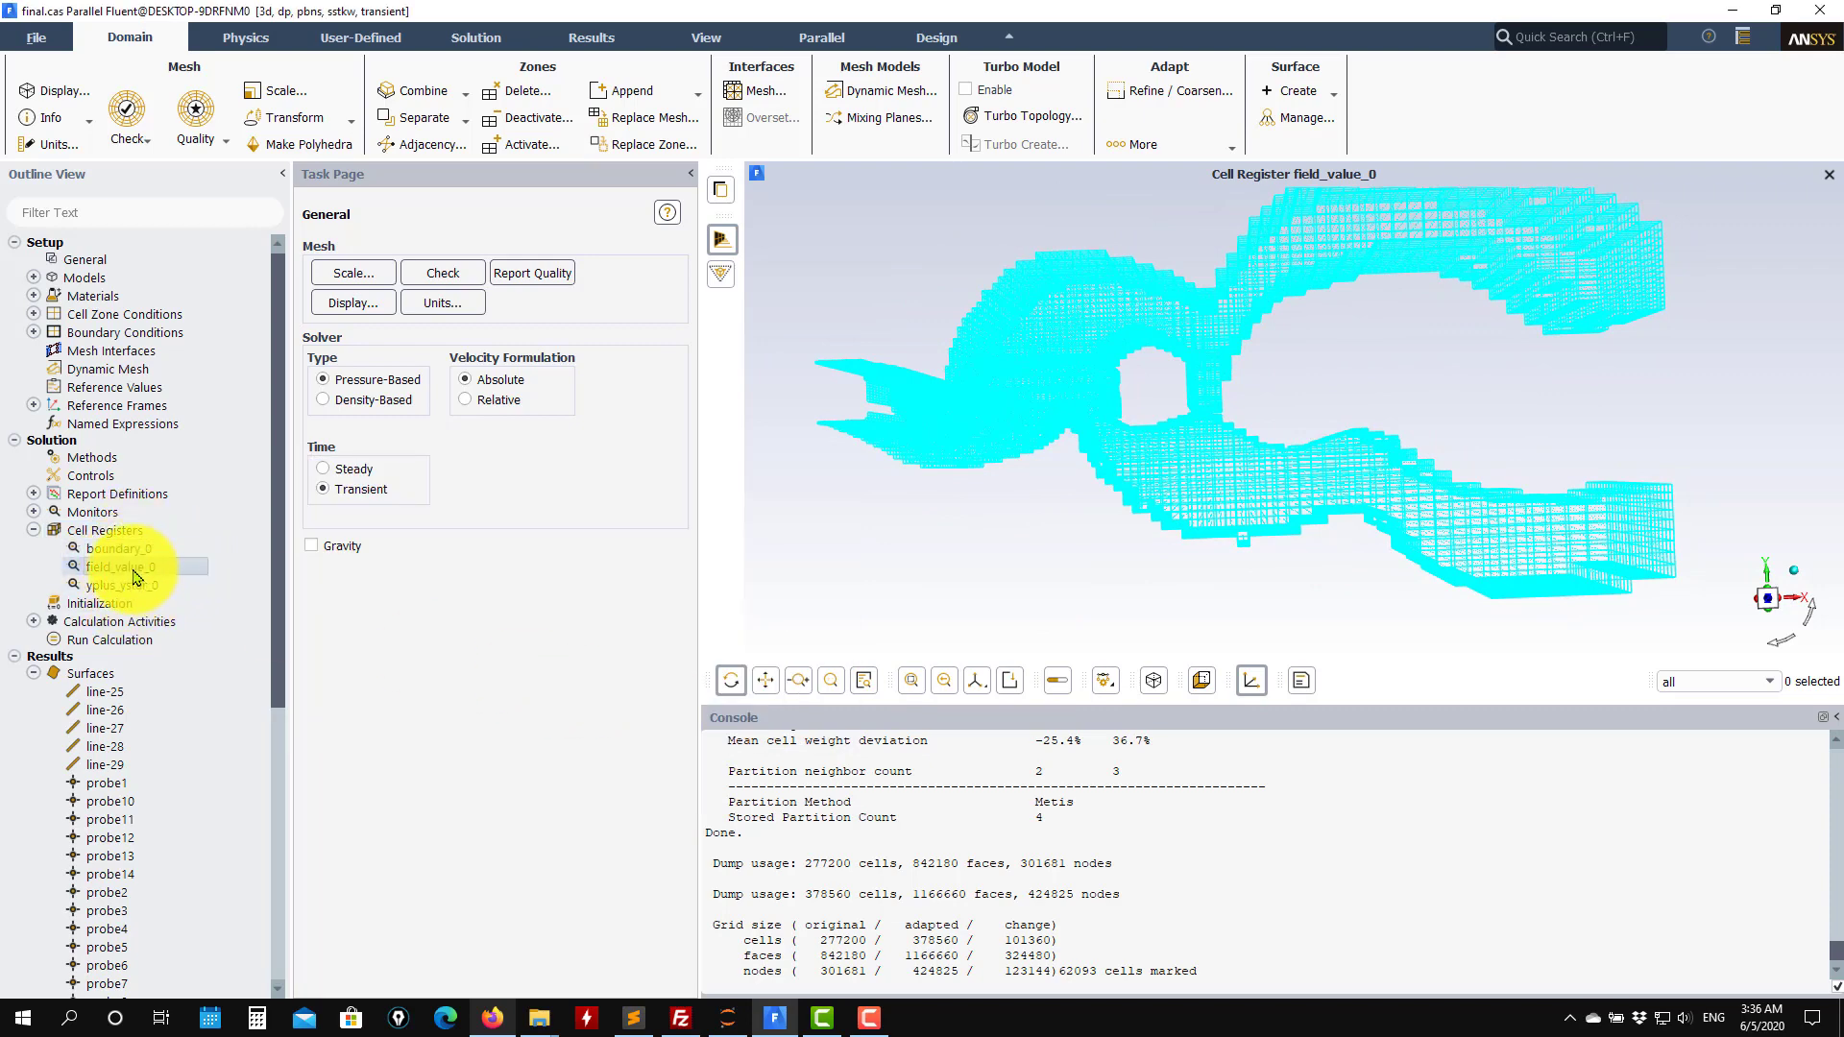
{"action": "right_click", "coordinate": [135, 571]}
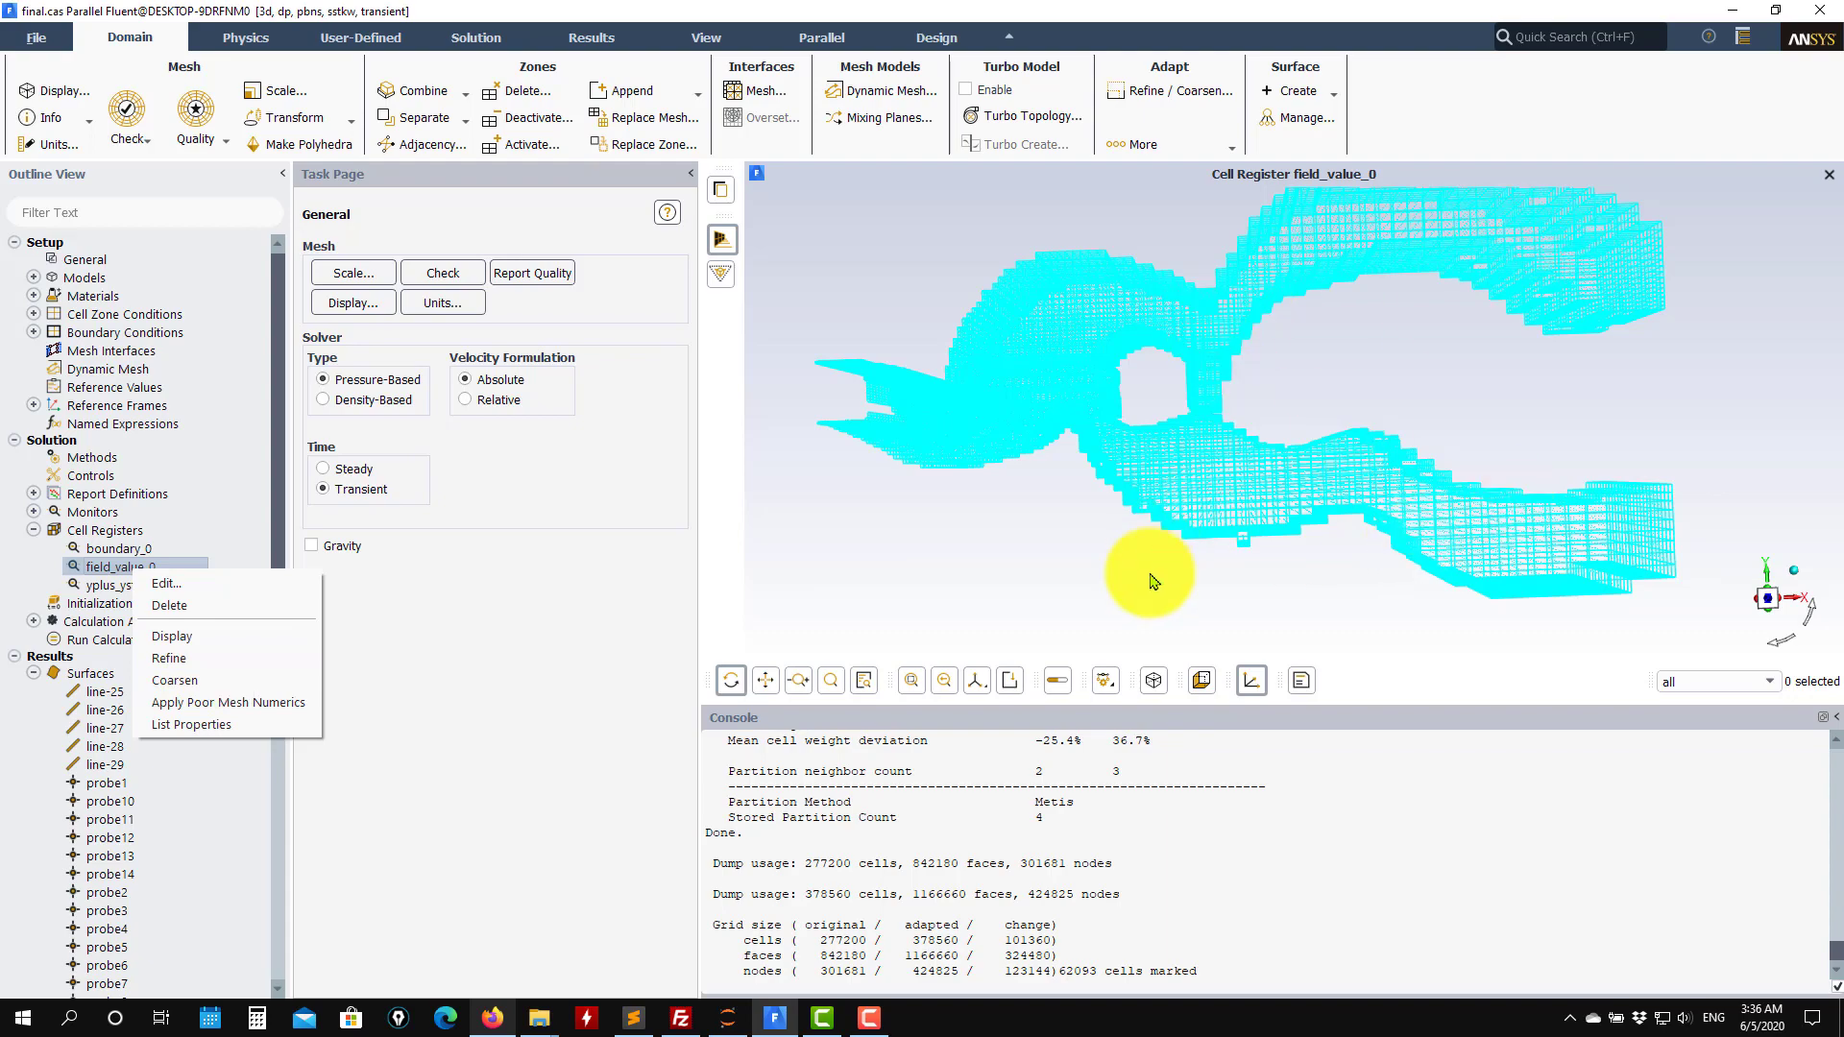
{"action": "left_click", "coordinate": [478, 722]}
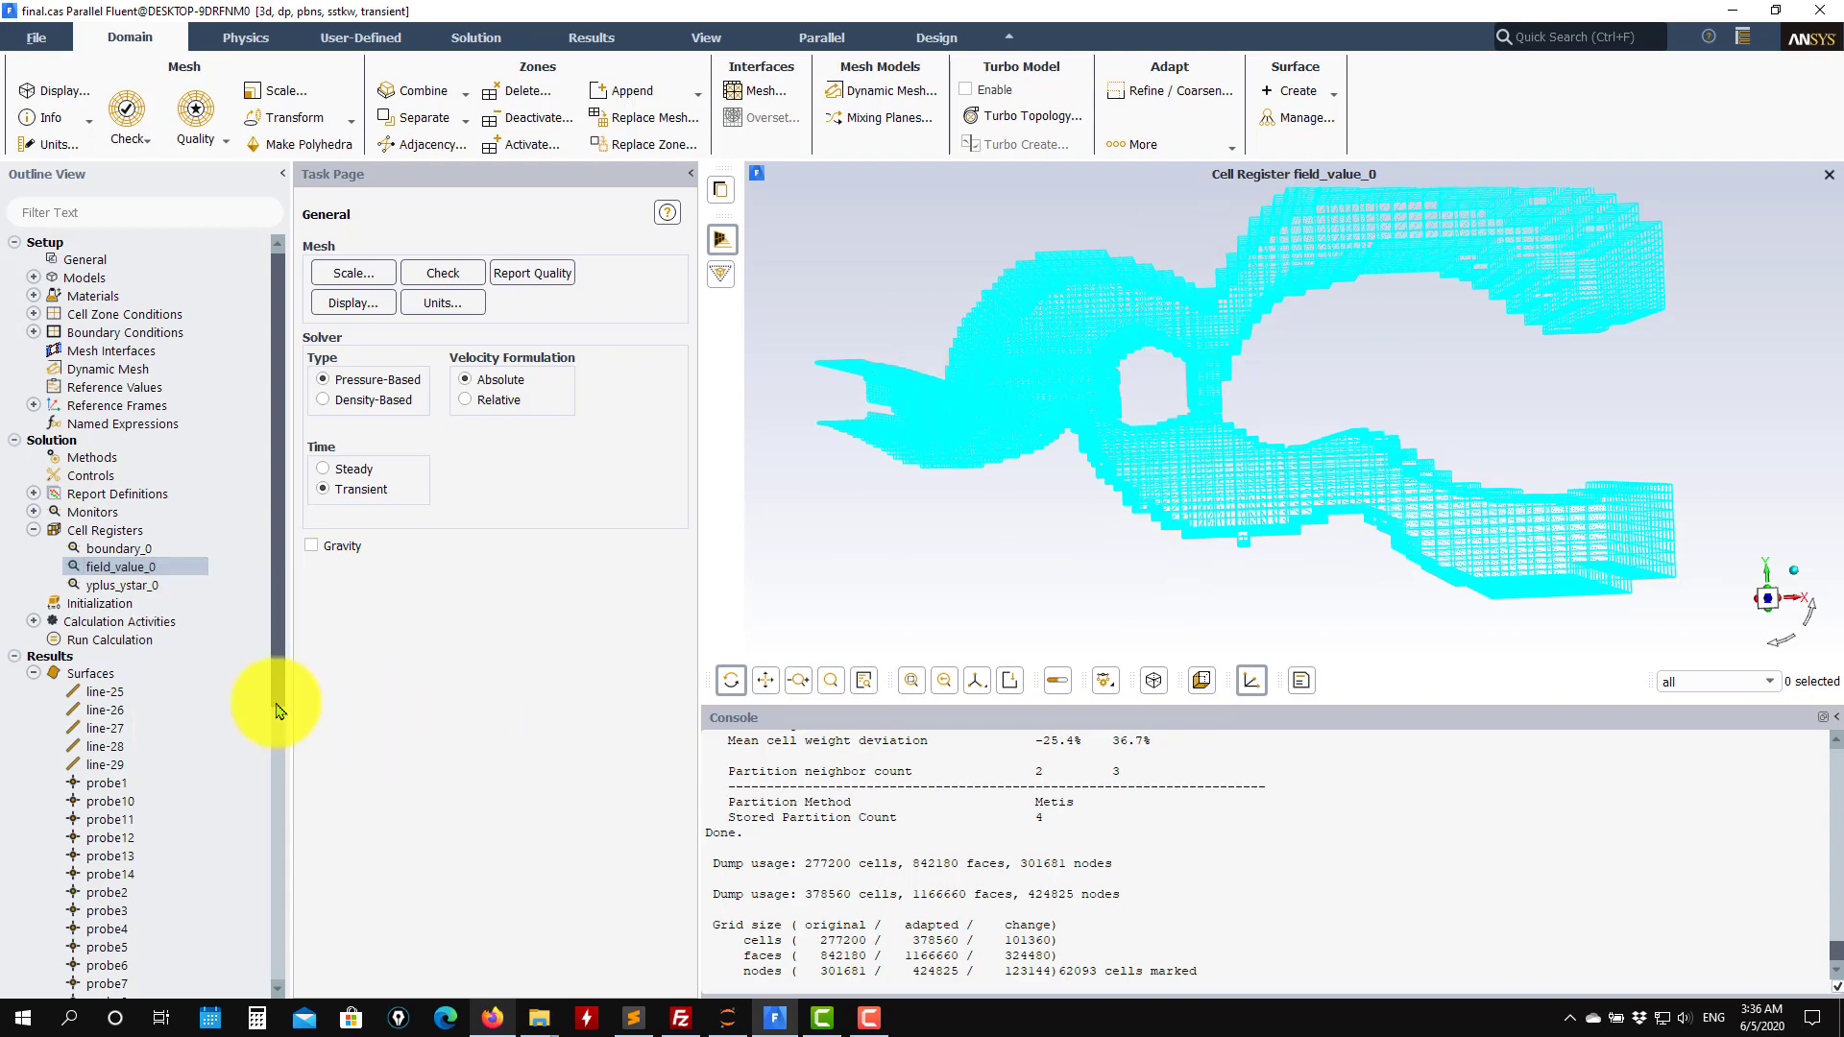
{"action": "left_click_drag", "start_coordinate": [934, 424], "coordinate": [1201, 576]}
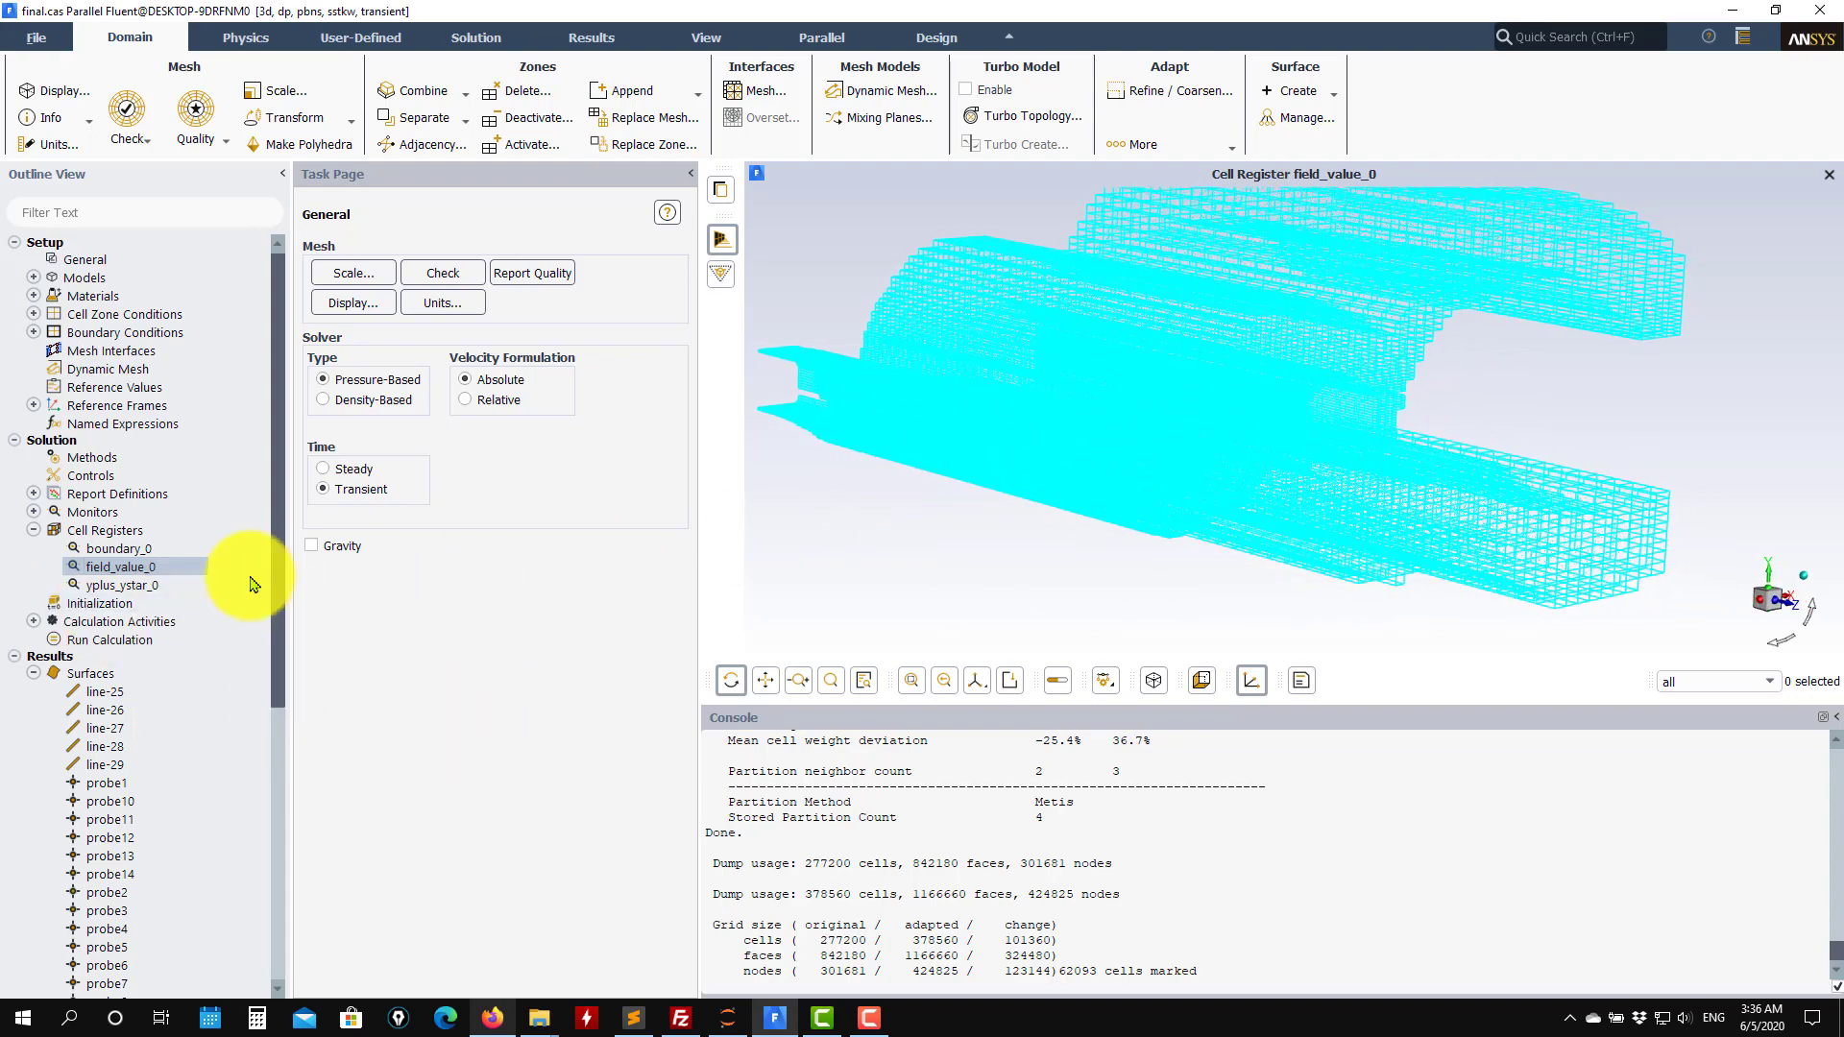
{"action": "scroll", "coordinate": [132, 658], "scroll_direction": "down", "scroll_amount": 8}
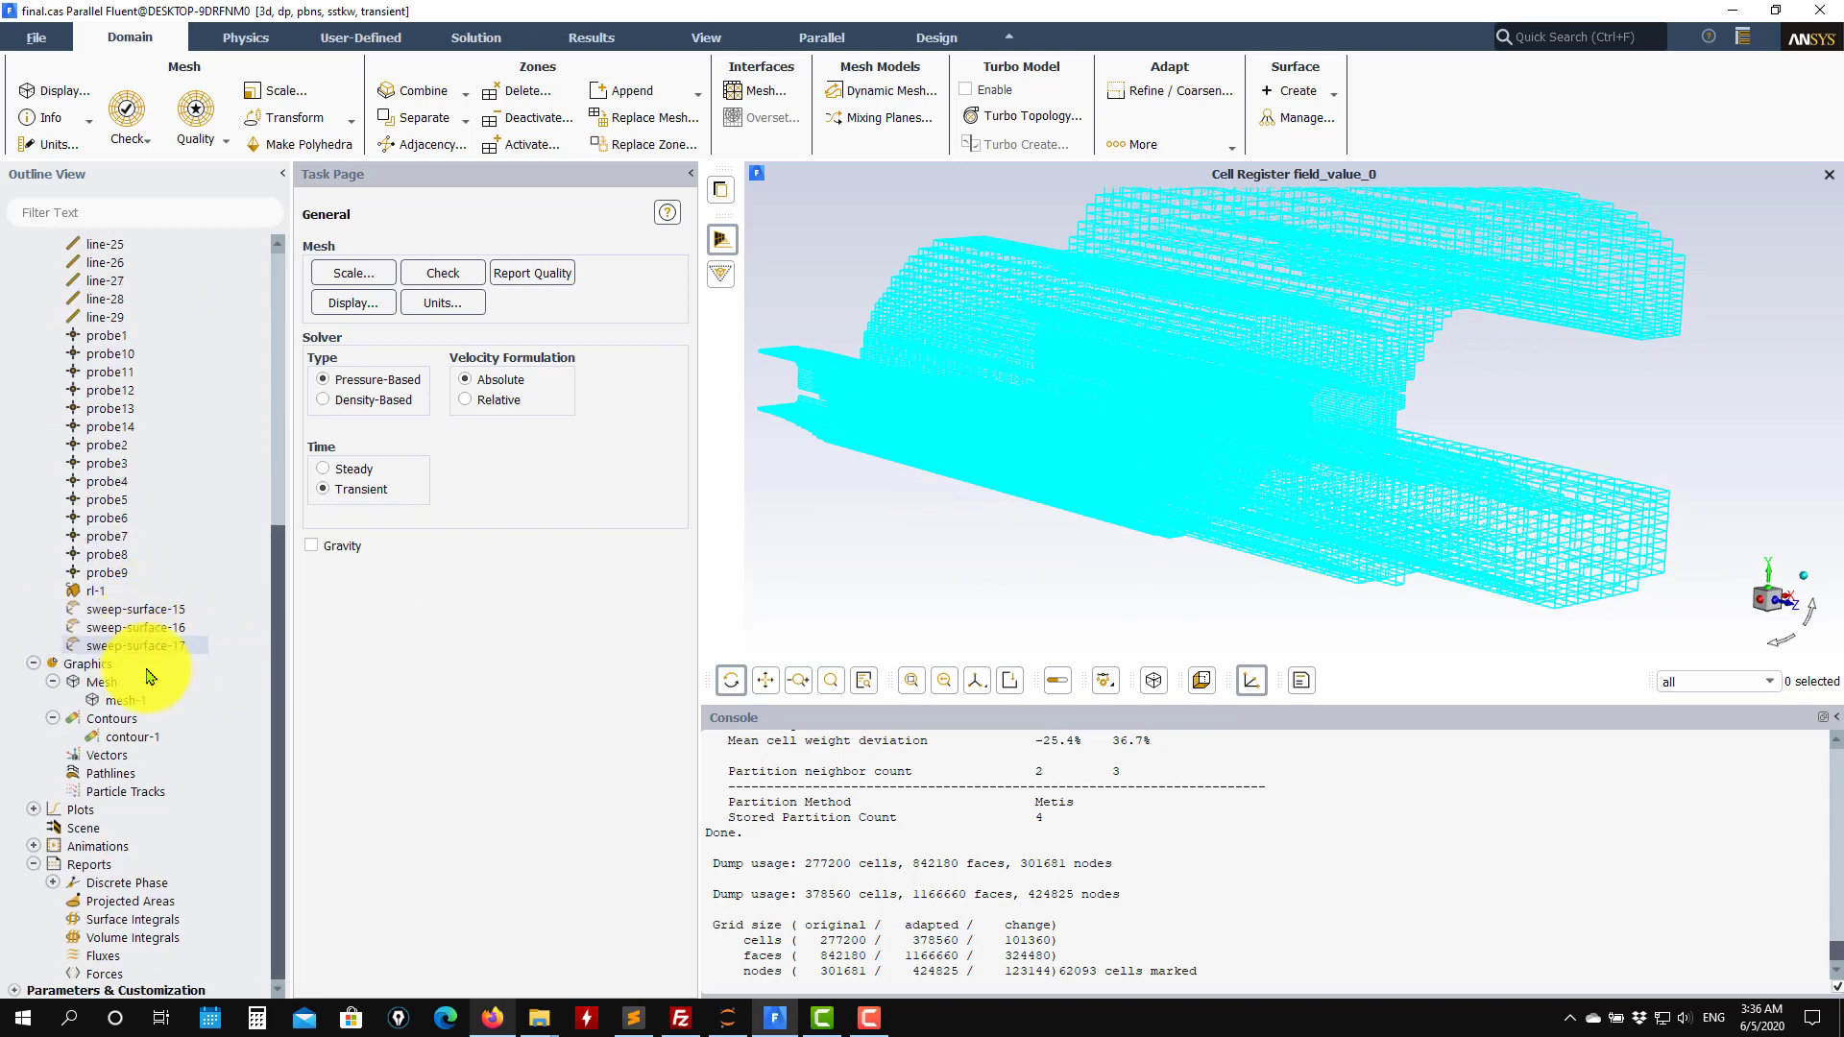
{"action": "scroll", "coordinate": [146, 739], "scroll_direction": "up", "scroll_amount": 8}
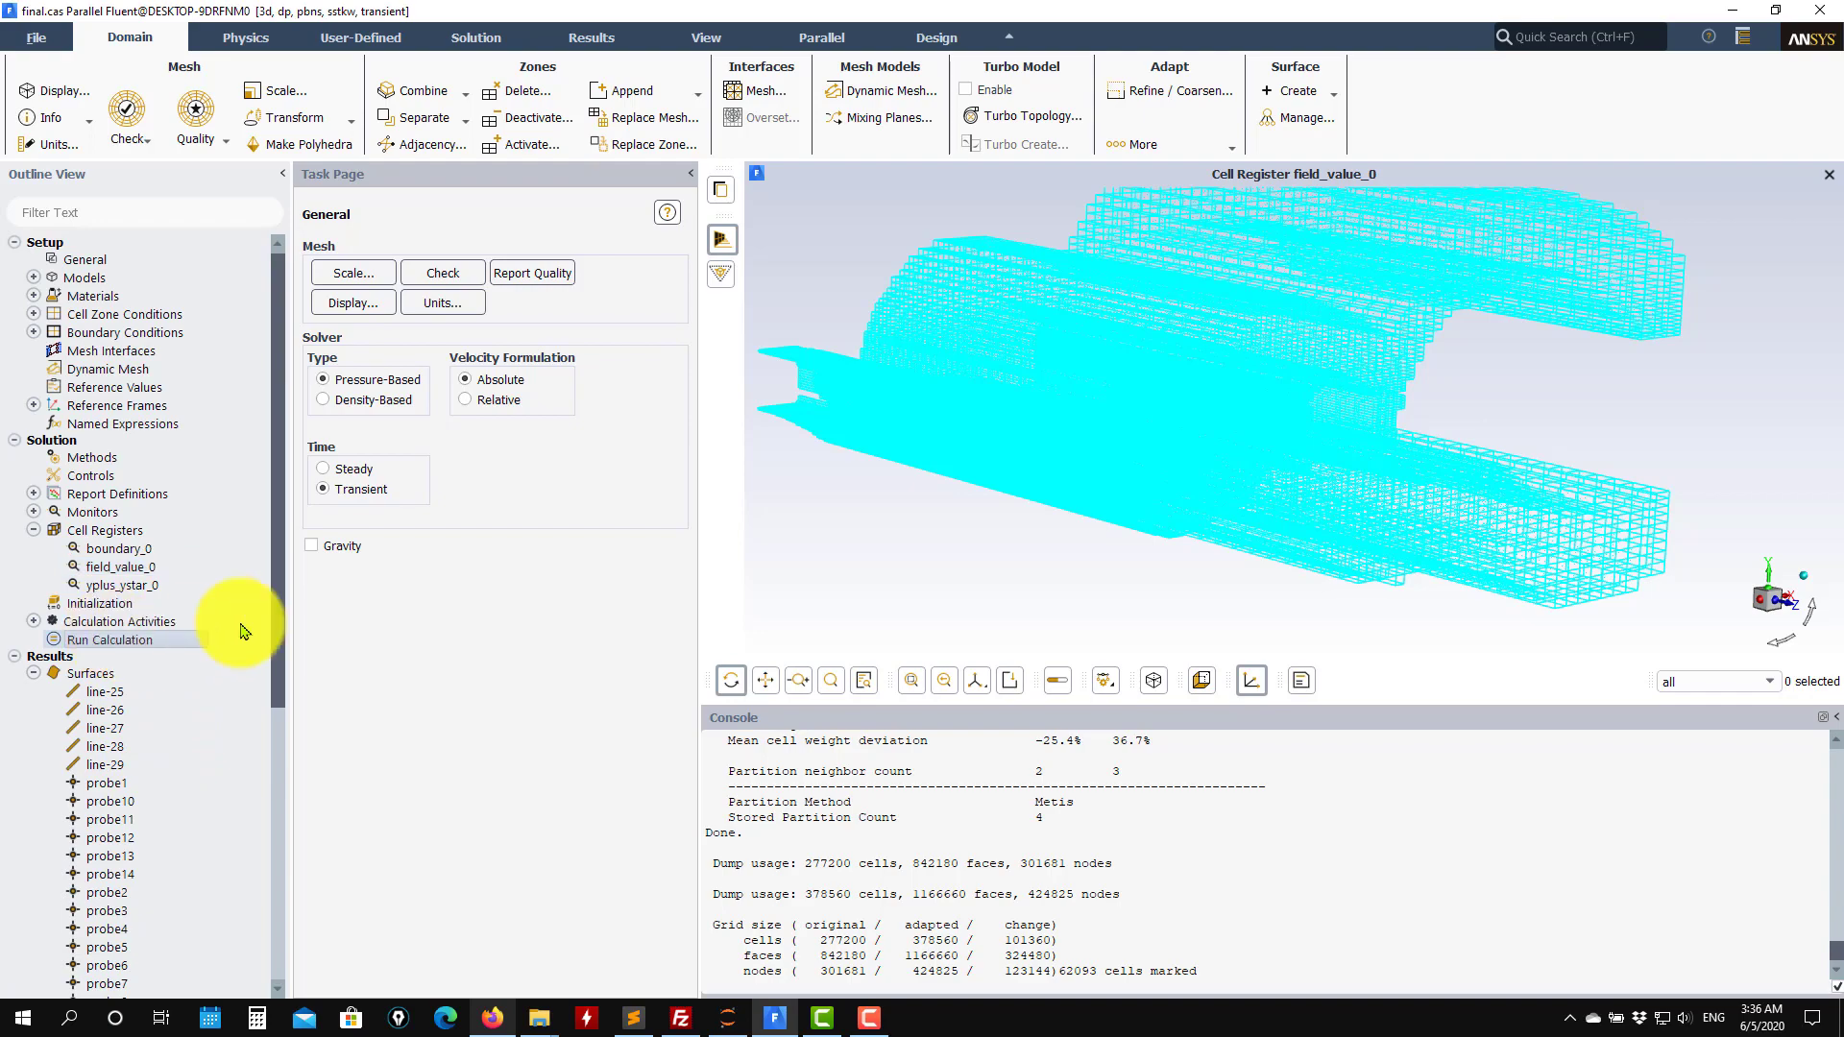
Open the Run Calculation settings and the yplusmax surface report definition.
{"action": "left_click", "coordinate": [110, 640]}
{"action": "left_click_drag", "start_coordinate": [1096, 502], "coordinate": [935, 489]}
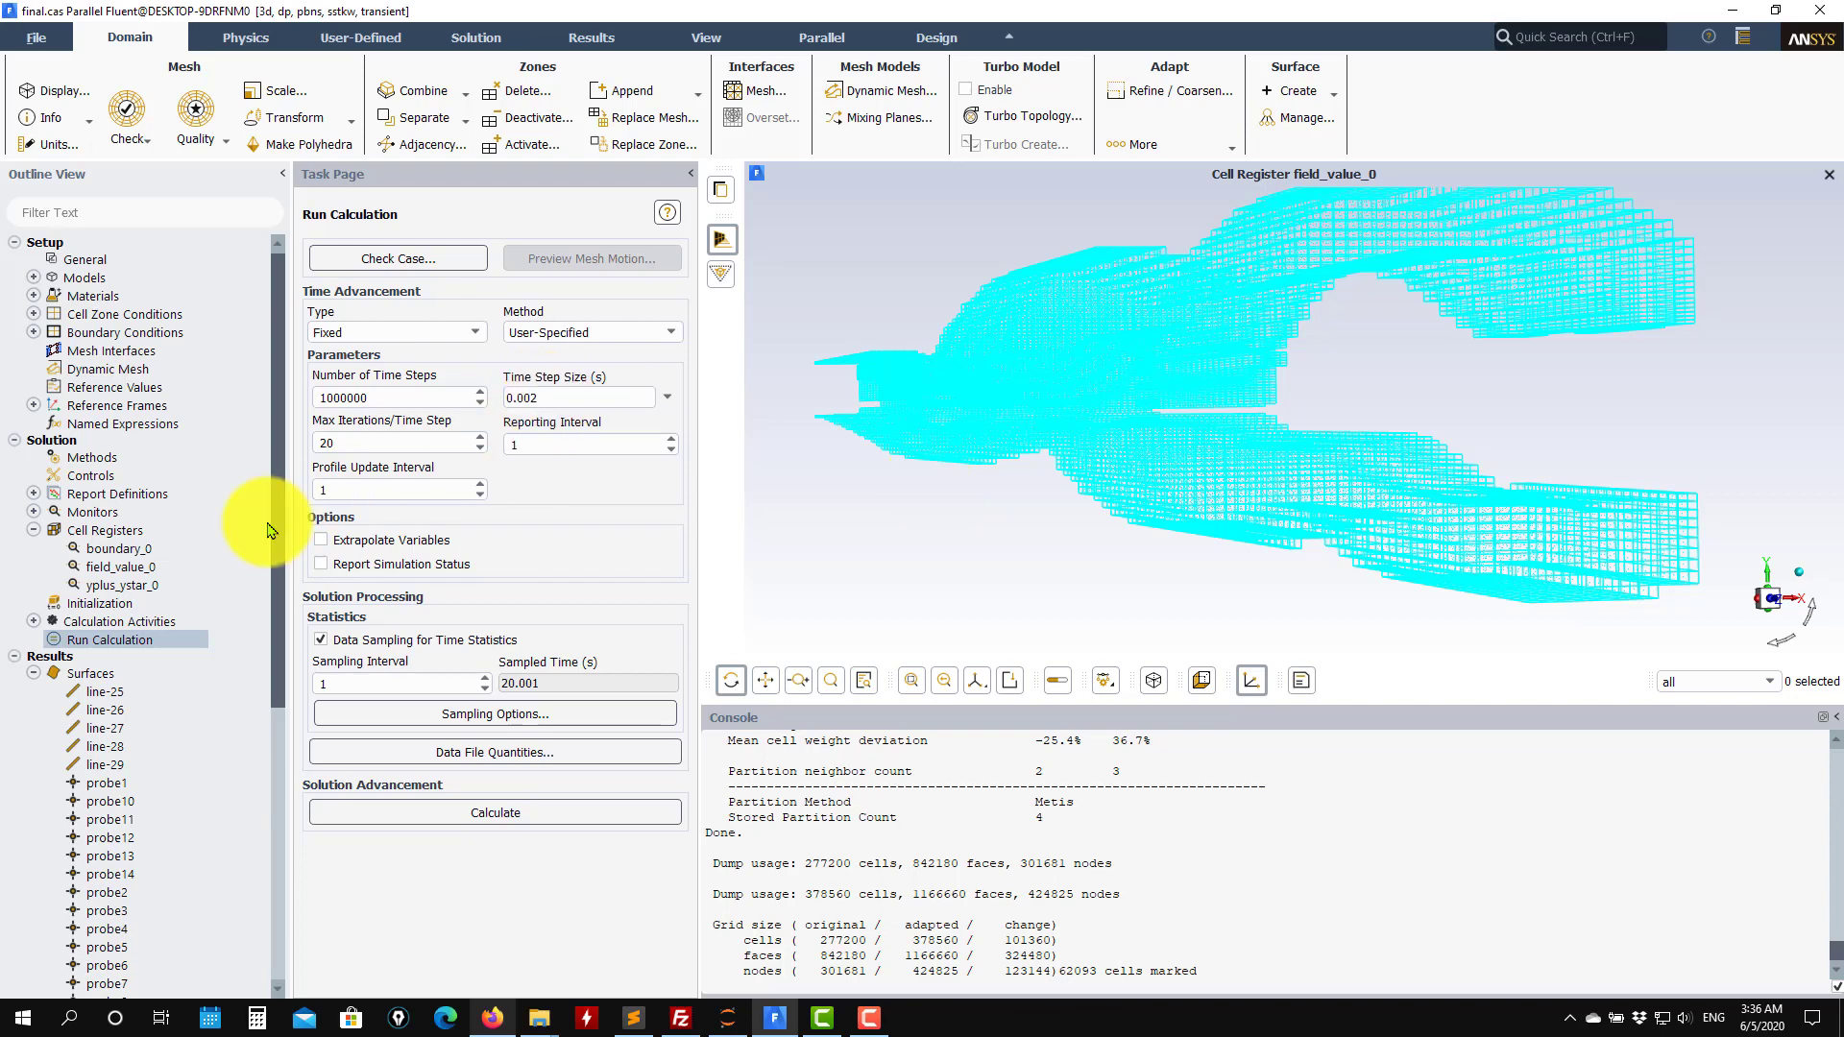
{"action": "left_click", "coordinate": [33, 494]}
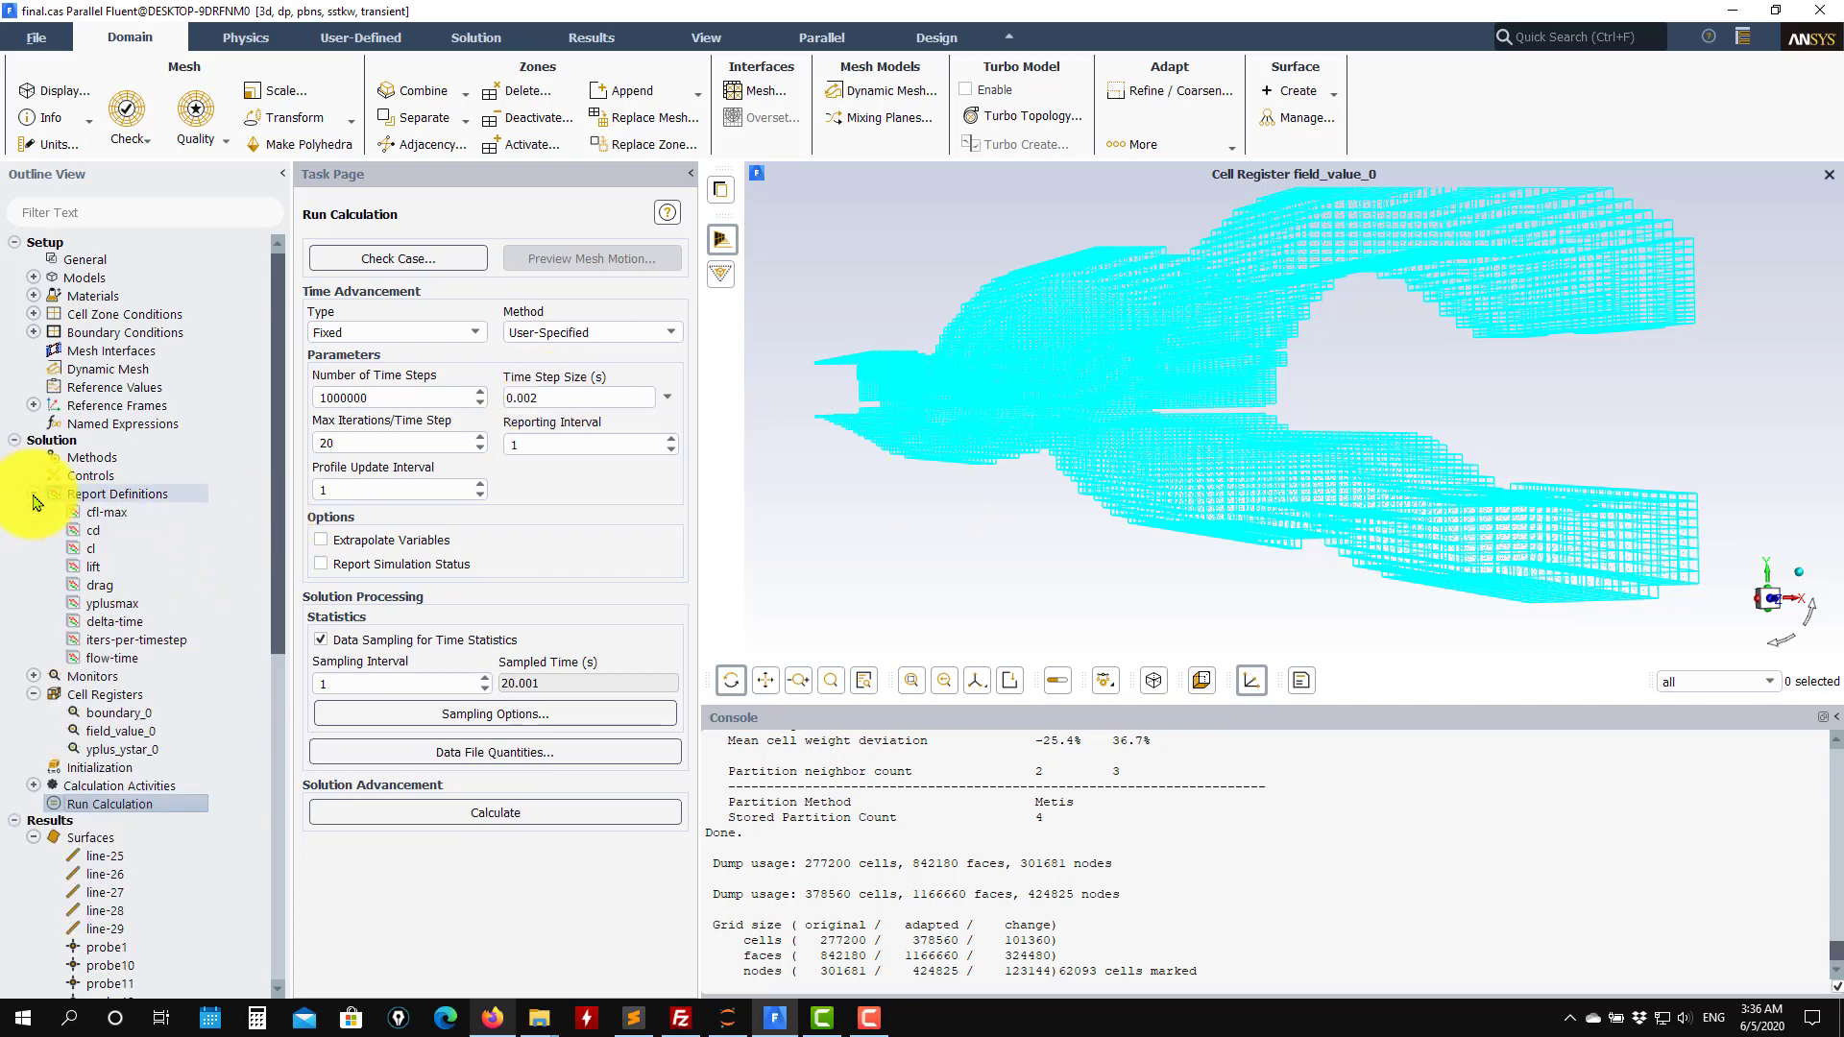
{"action": "double_click", "coordinate": [142, 605]}
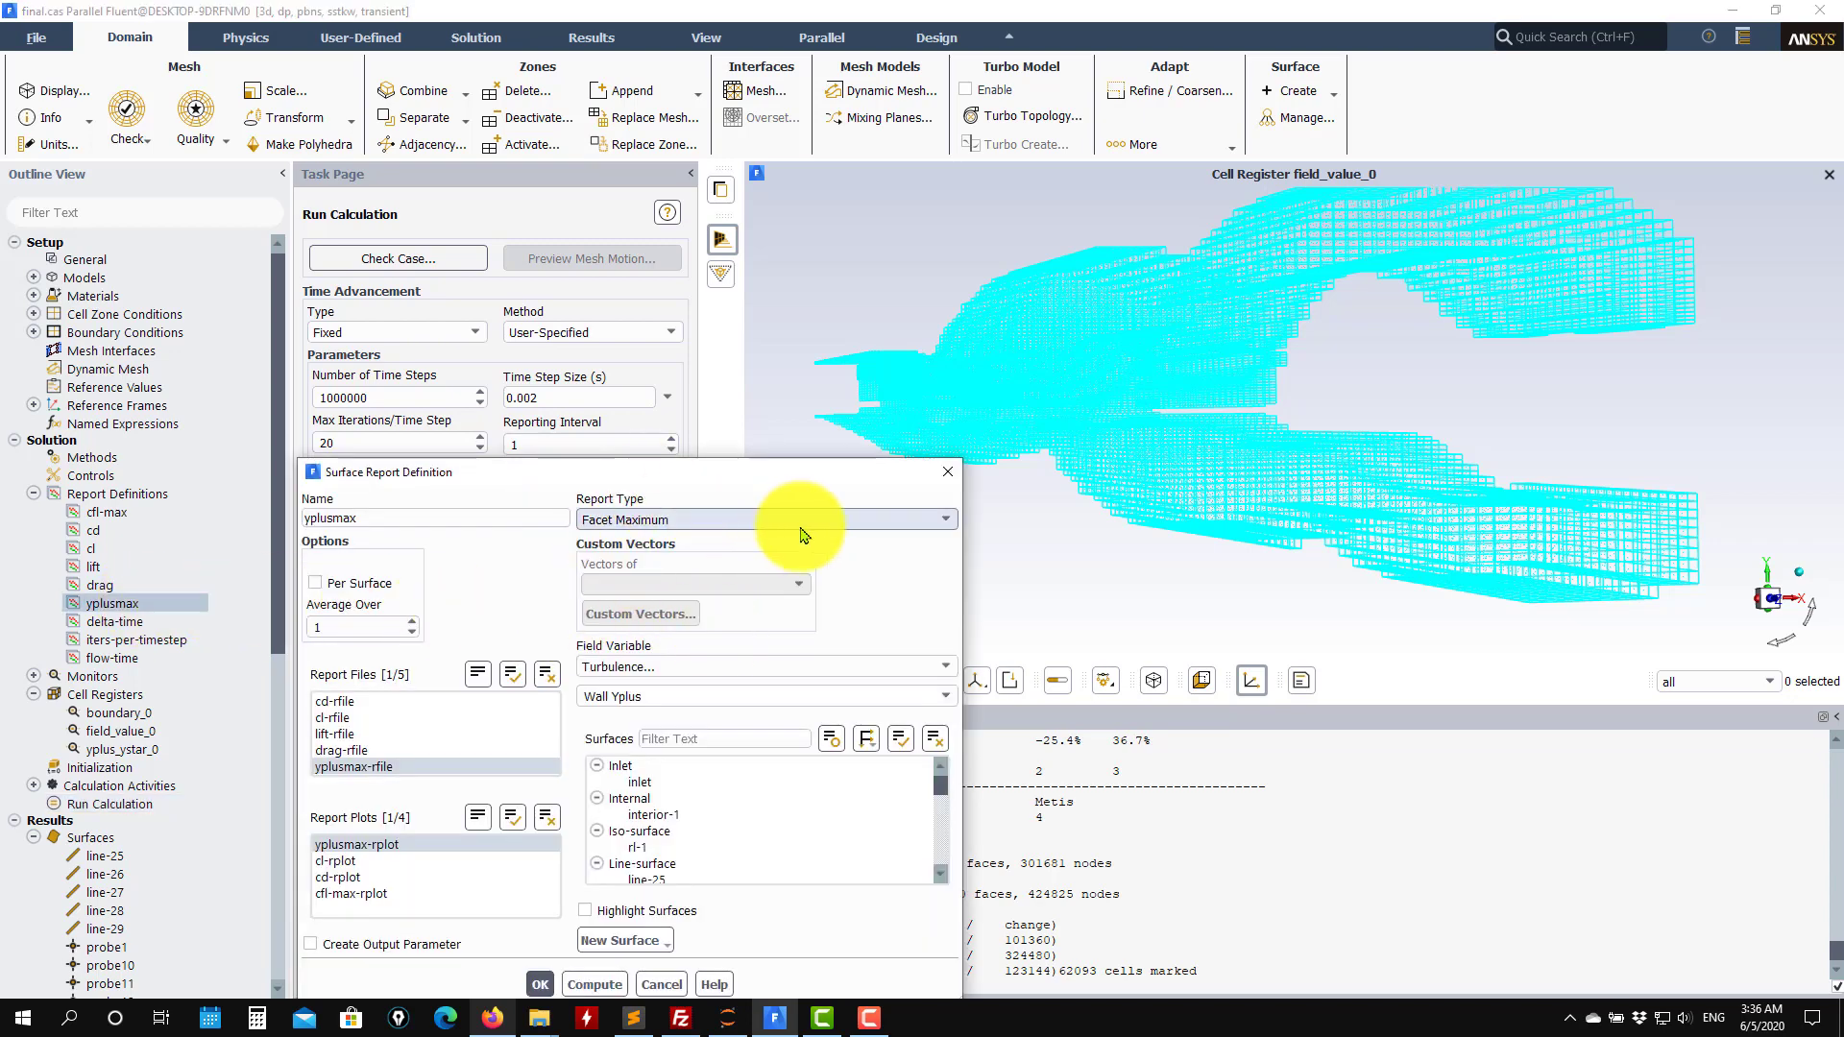
{"action": "left_click", "coordinate": [911, 520]}
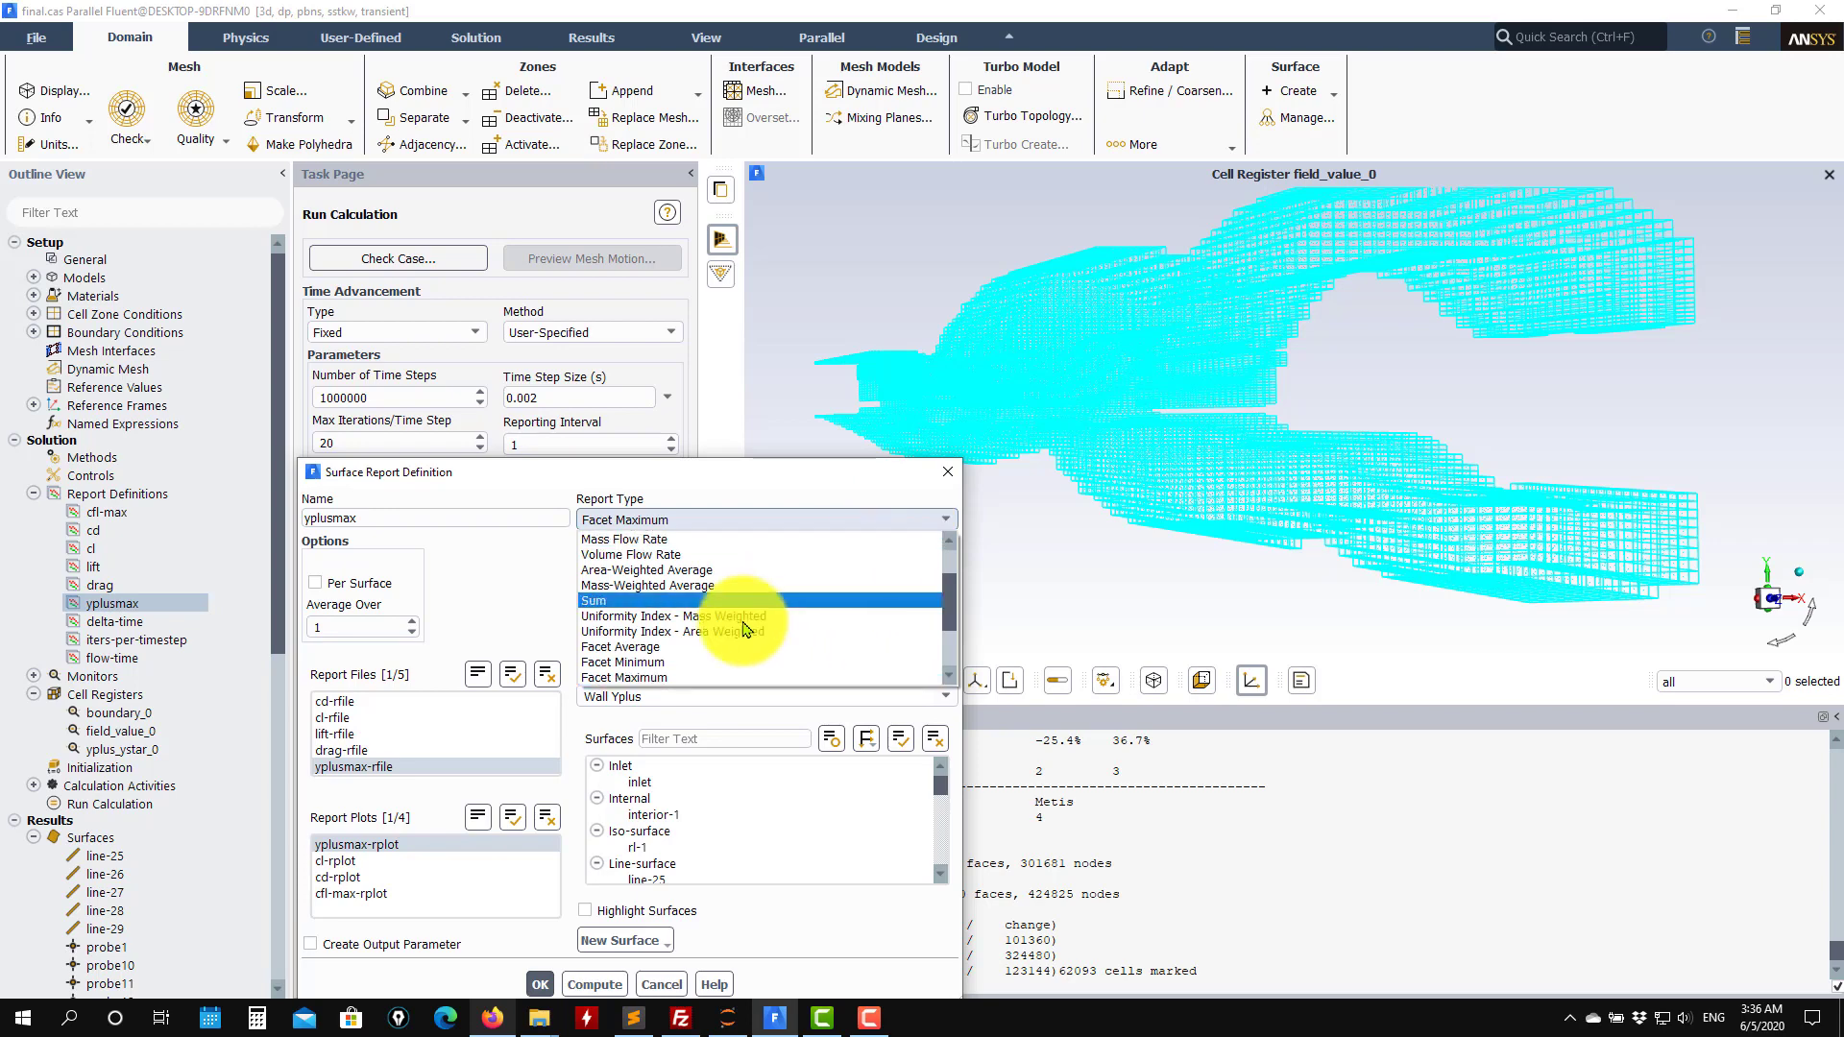
{"action": "left_click", "coordinate": [691, 622]}
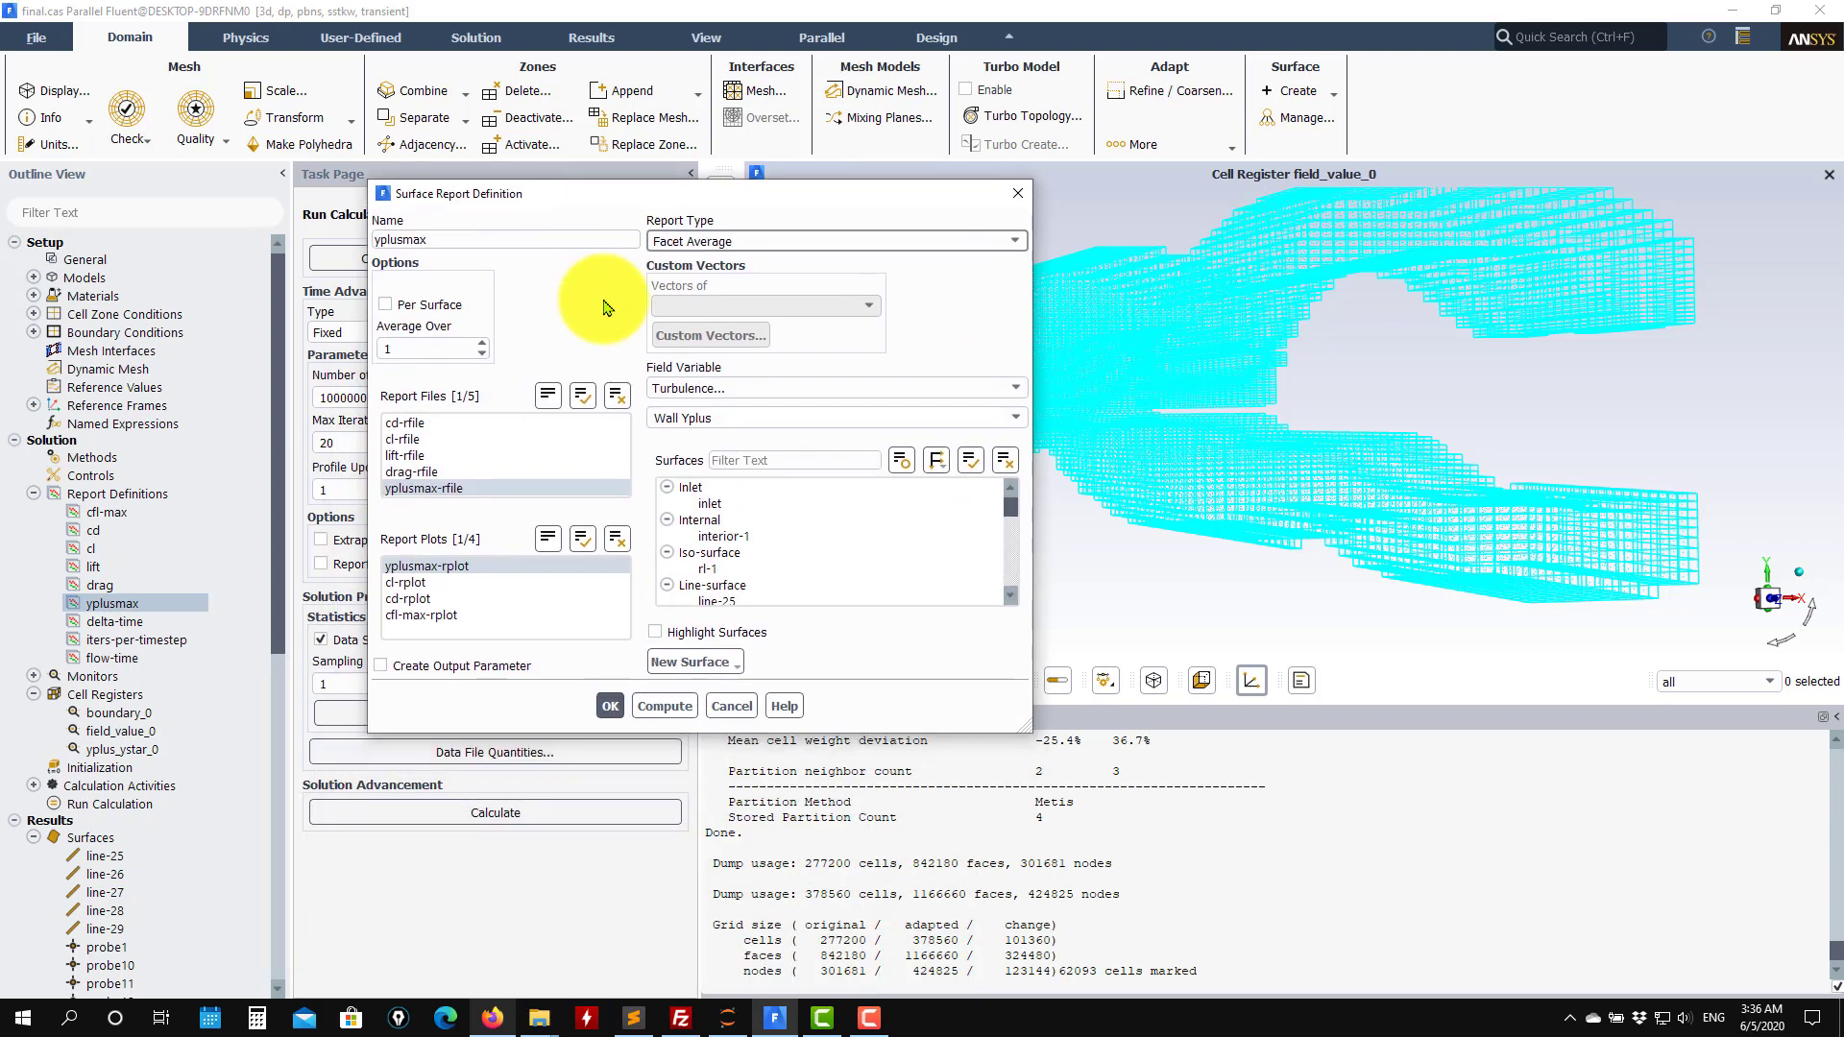
{"action": "left_click", "coordinate": [542, 819]}
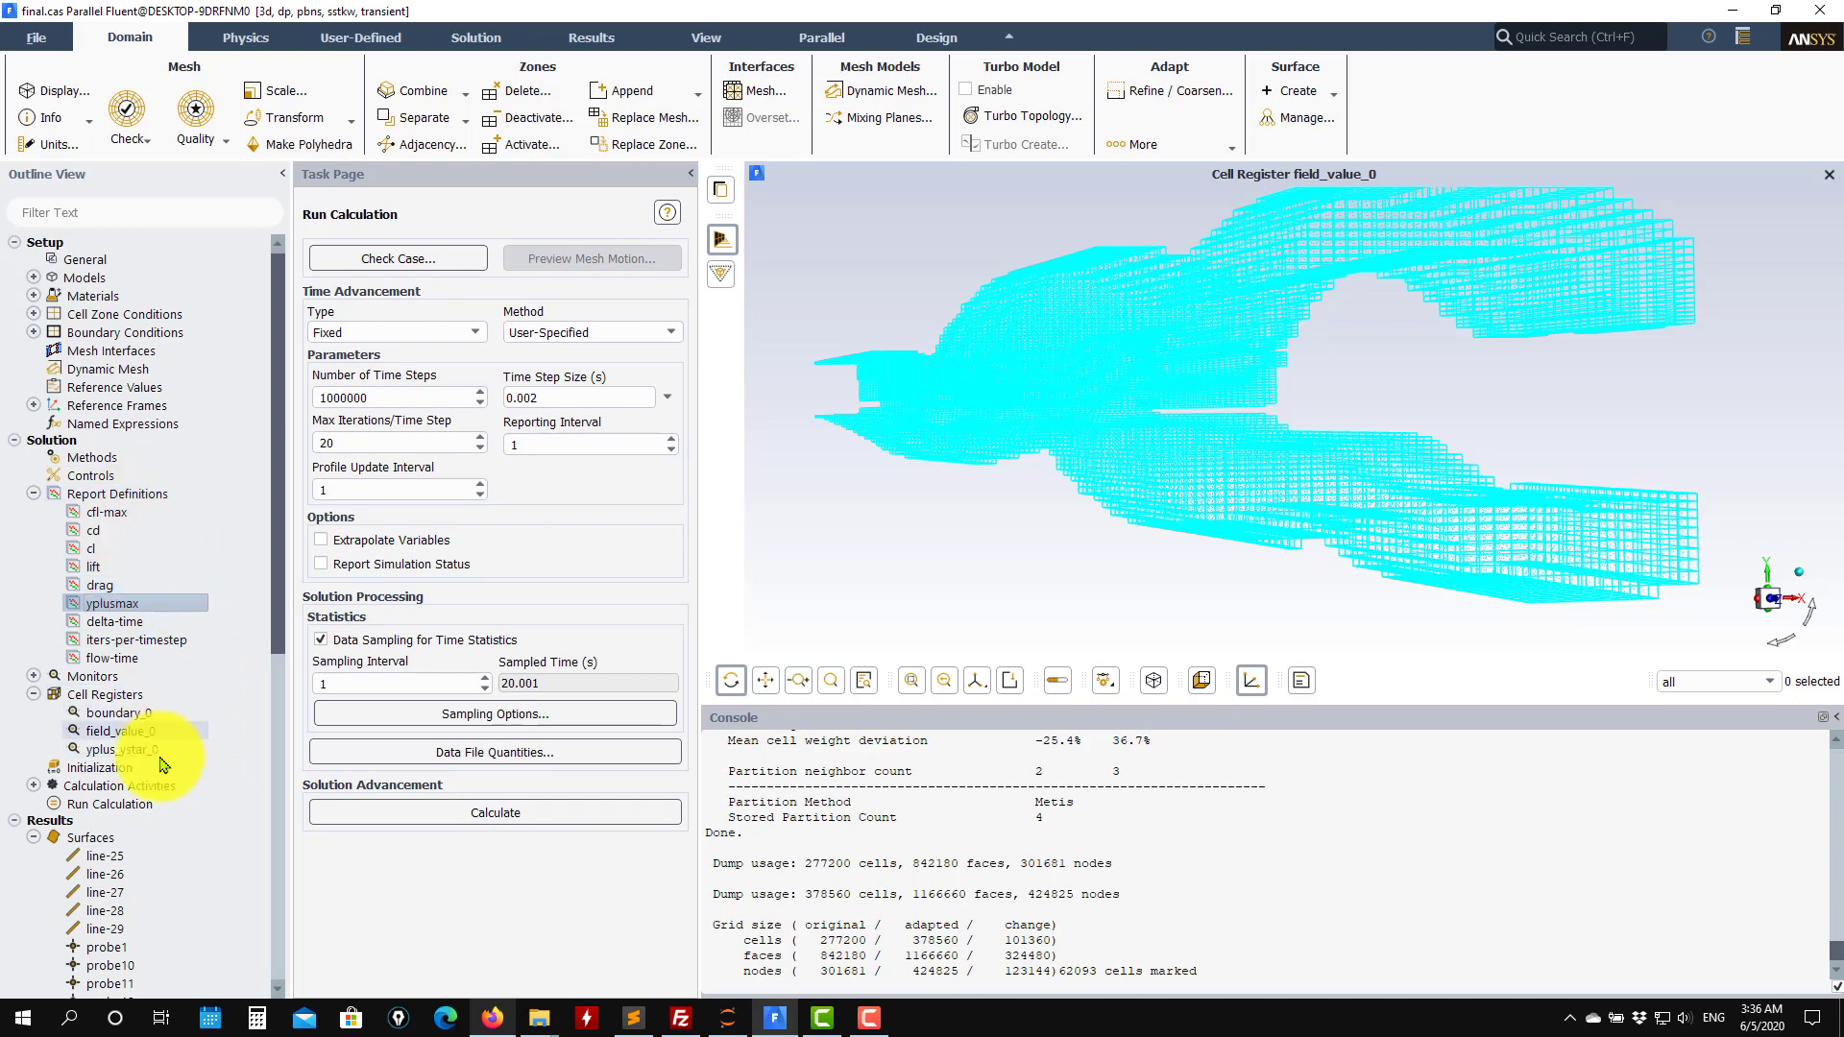
Start the calculation from the Run Calculation settings and dismiss the completion notice.
{"action": "left_click", "coordinate": [110, 804]}
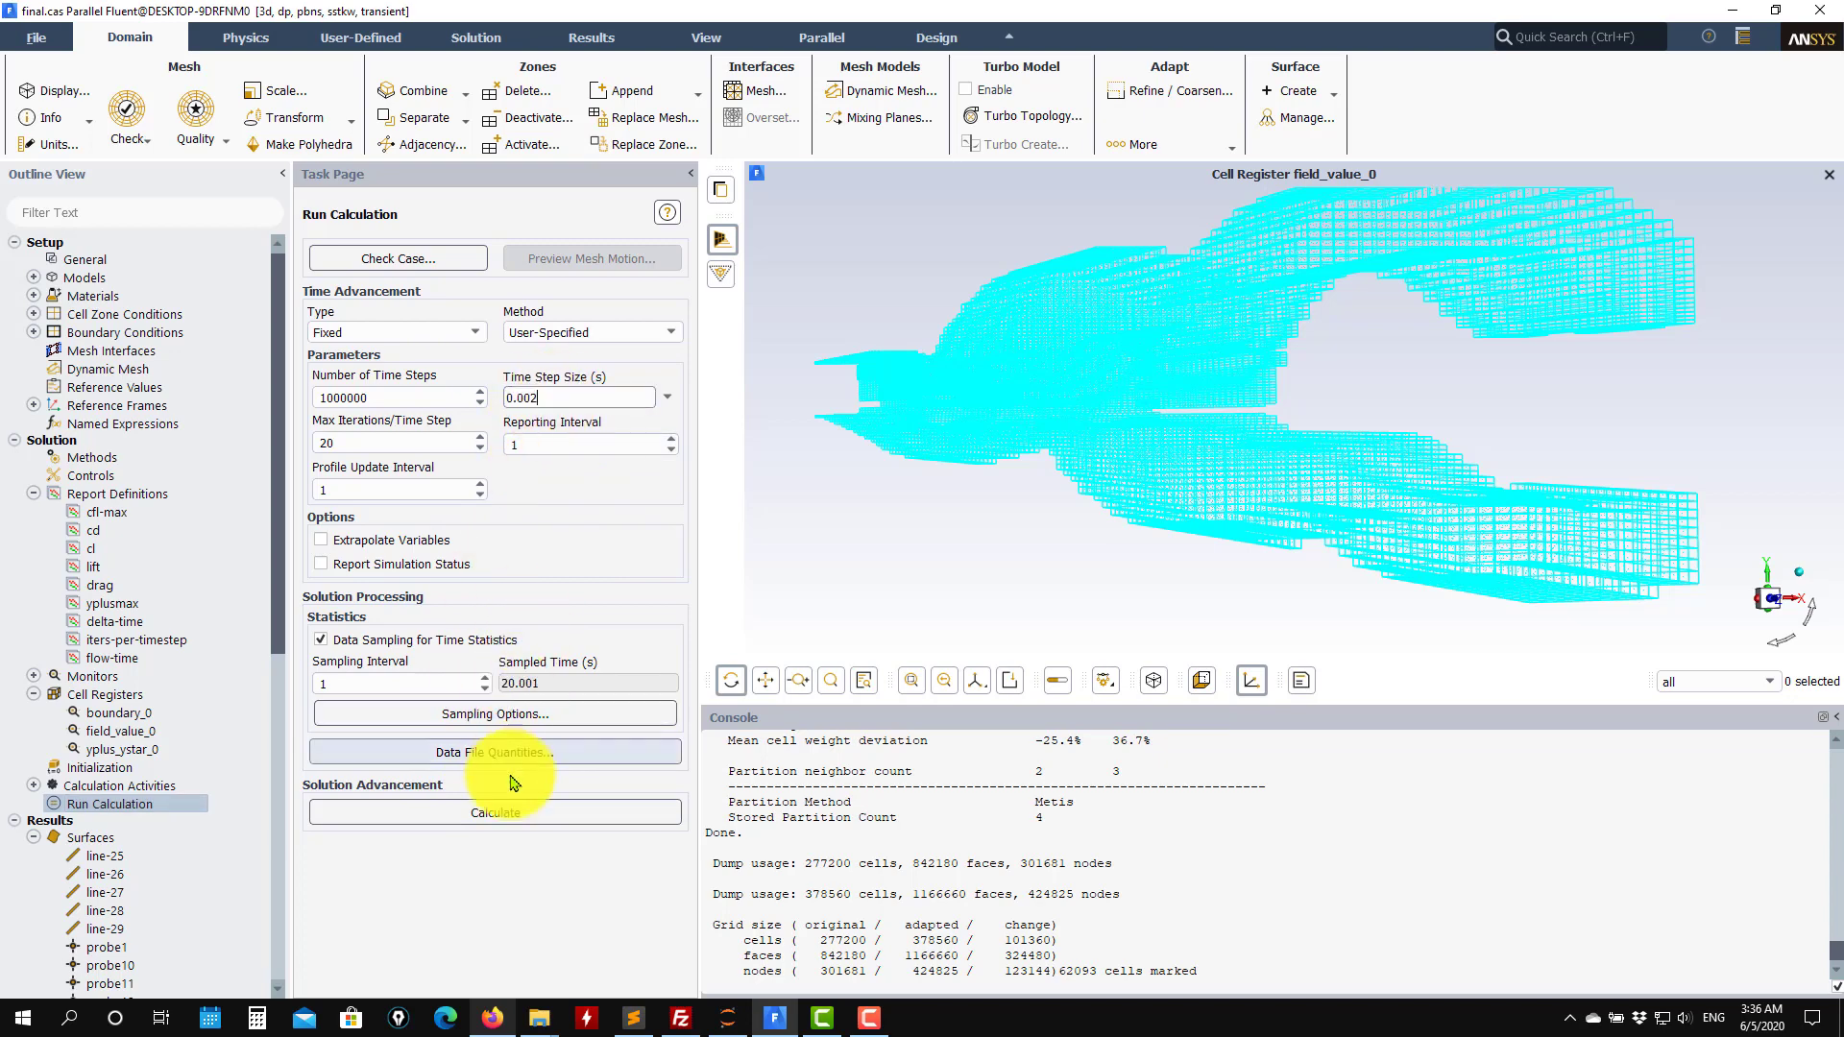
{"action": "left_click", "coordinate": [515, 813]}
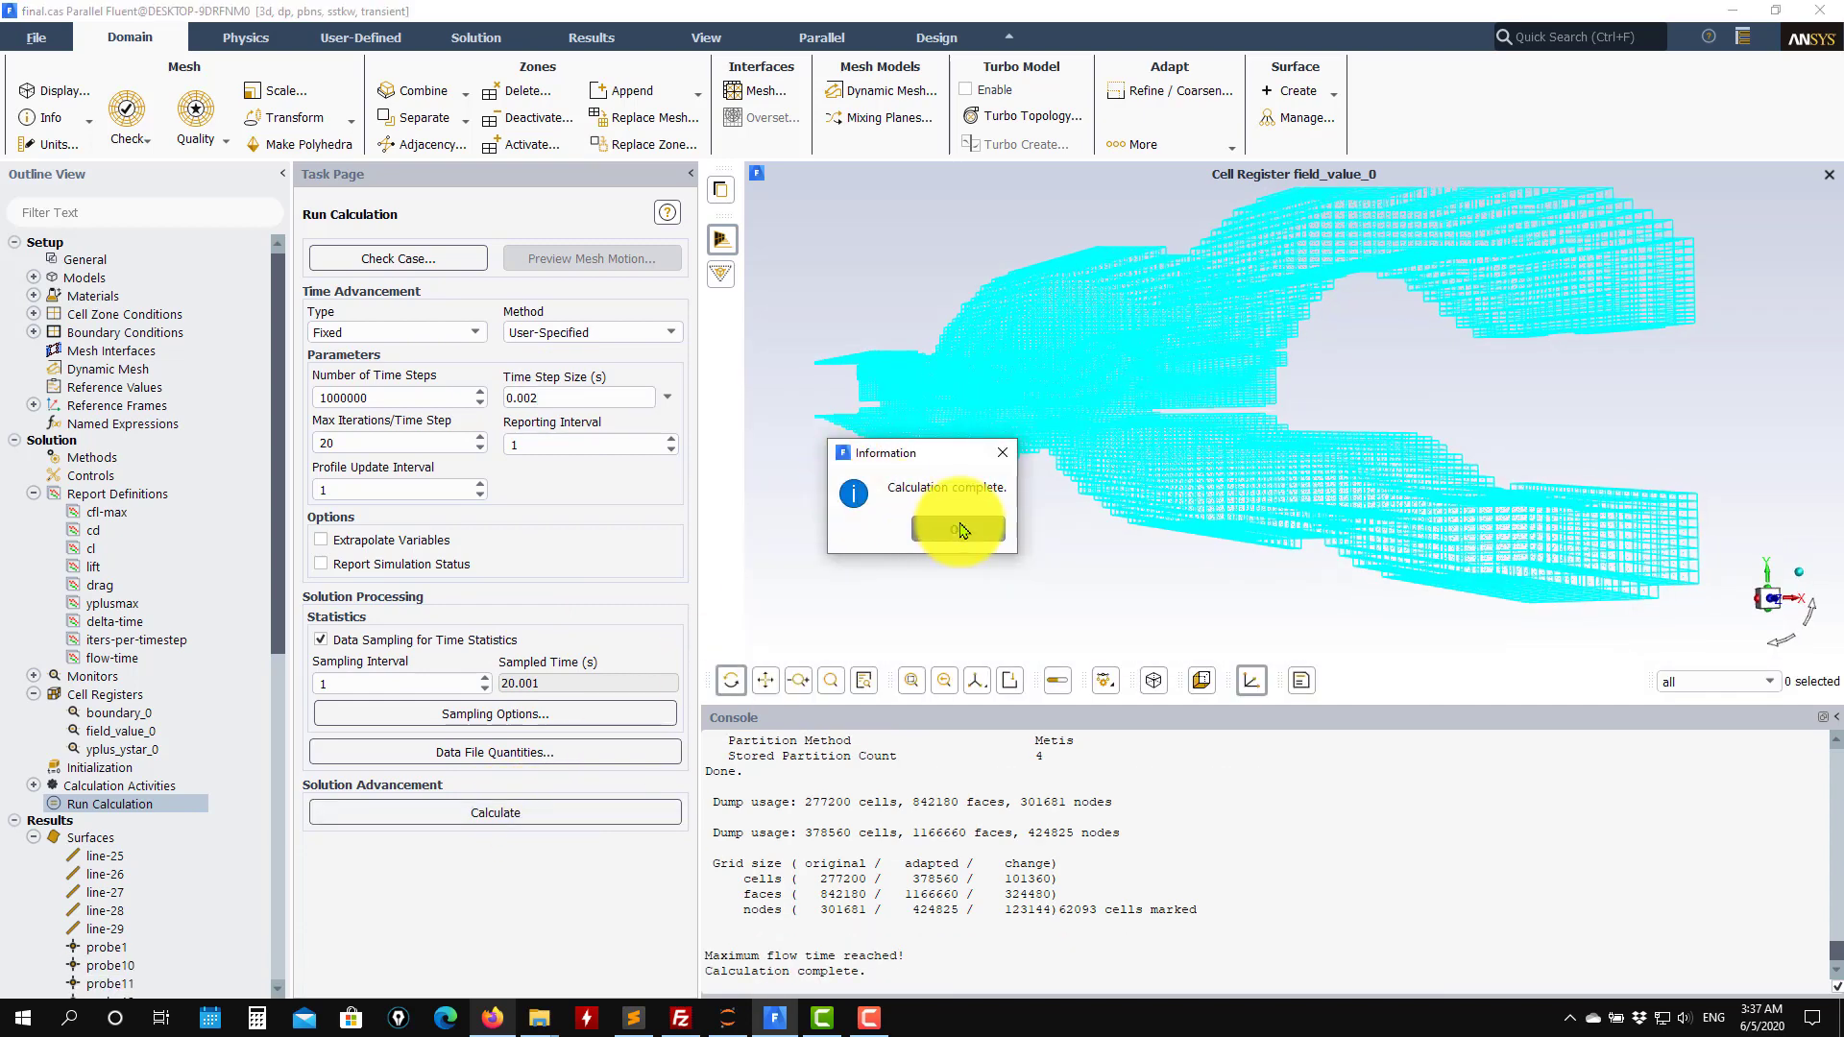
{"action": "left_click", "coordinate": [961, 529]}
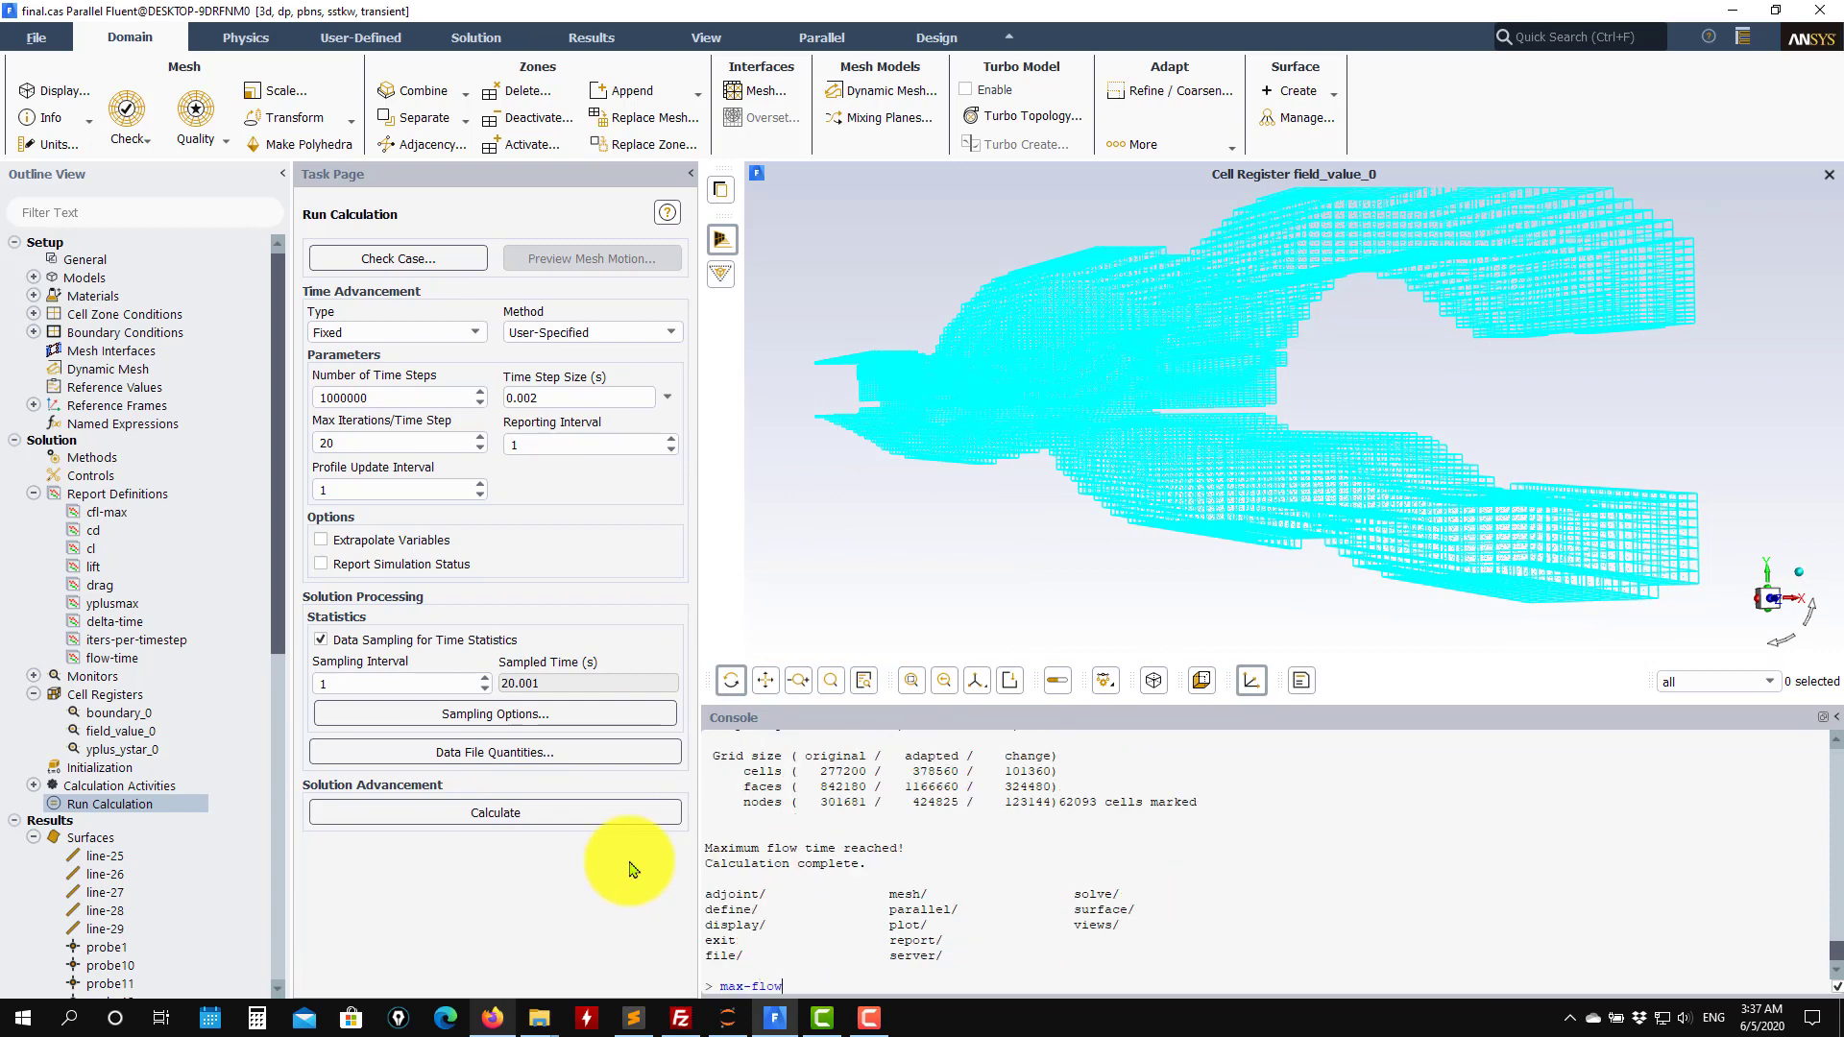
Set the maximum flow time to 30 s with the max-flow-time console command.
{"action": "key", "text": "Return"}
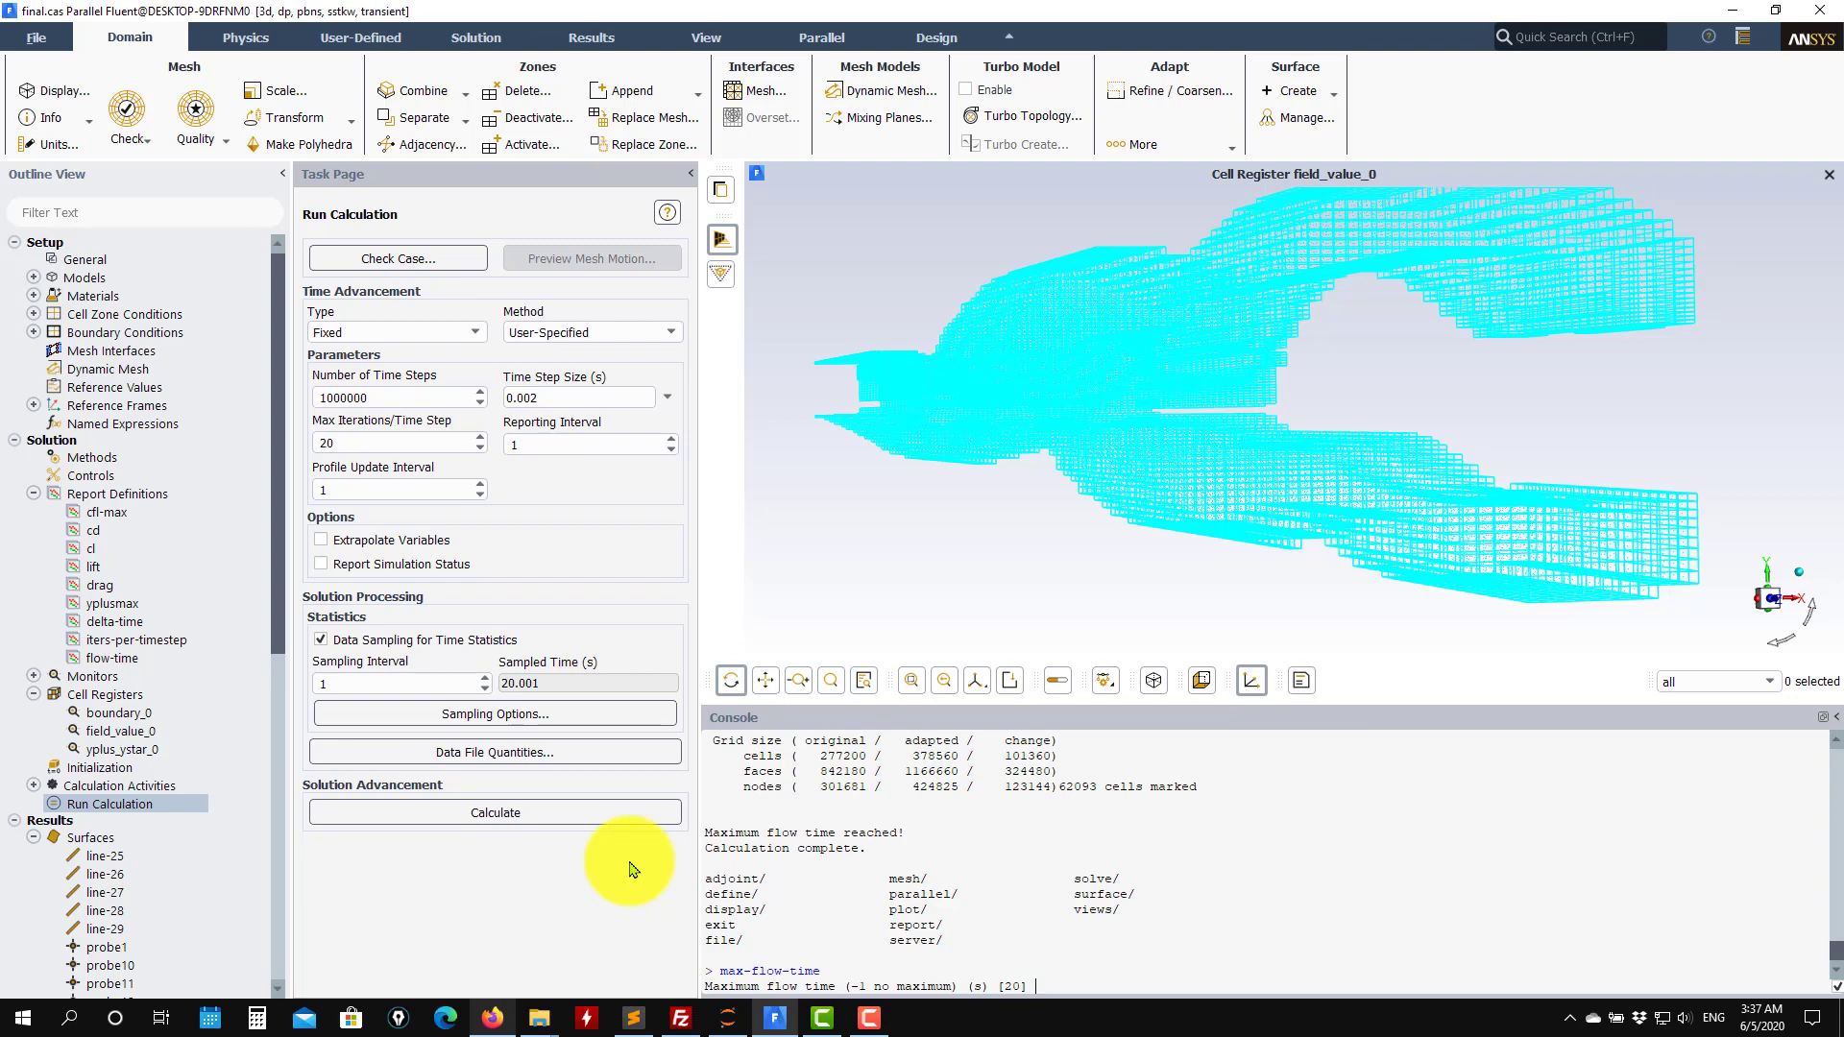
{"action": "type", "text": "30"}
{"action": "key", "text": "Return"}
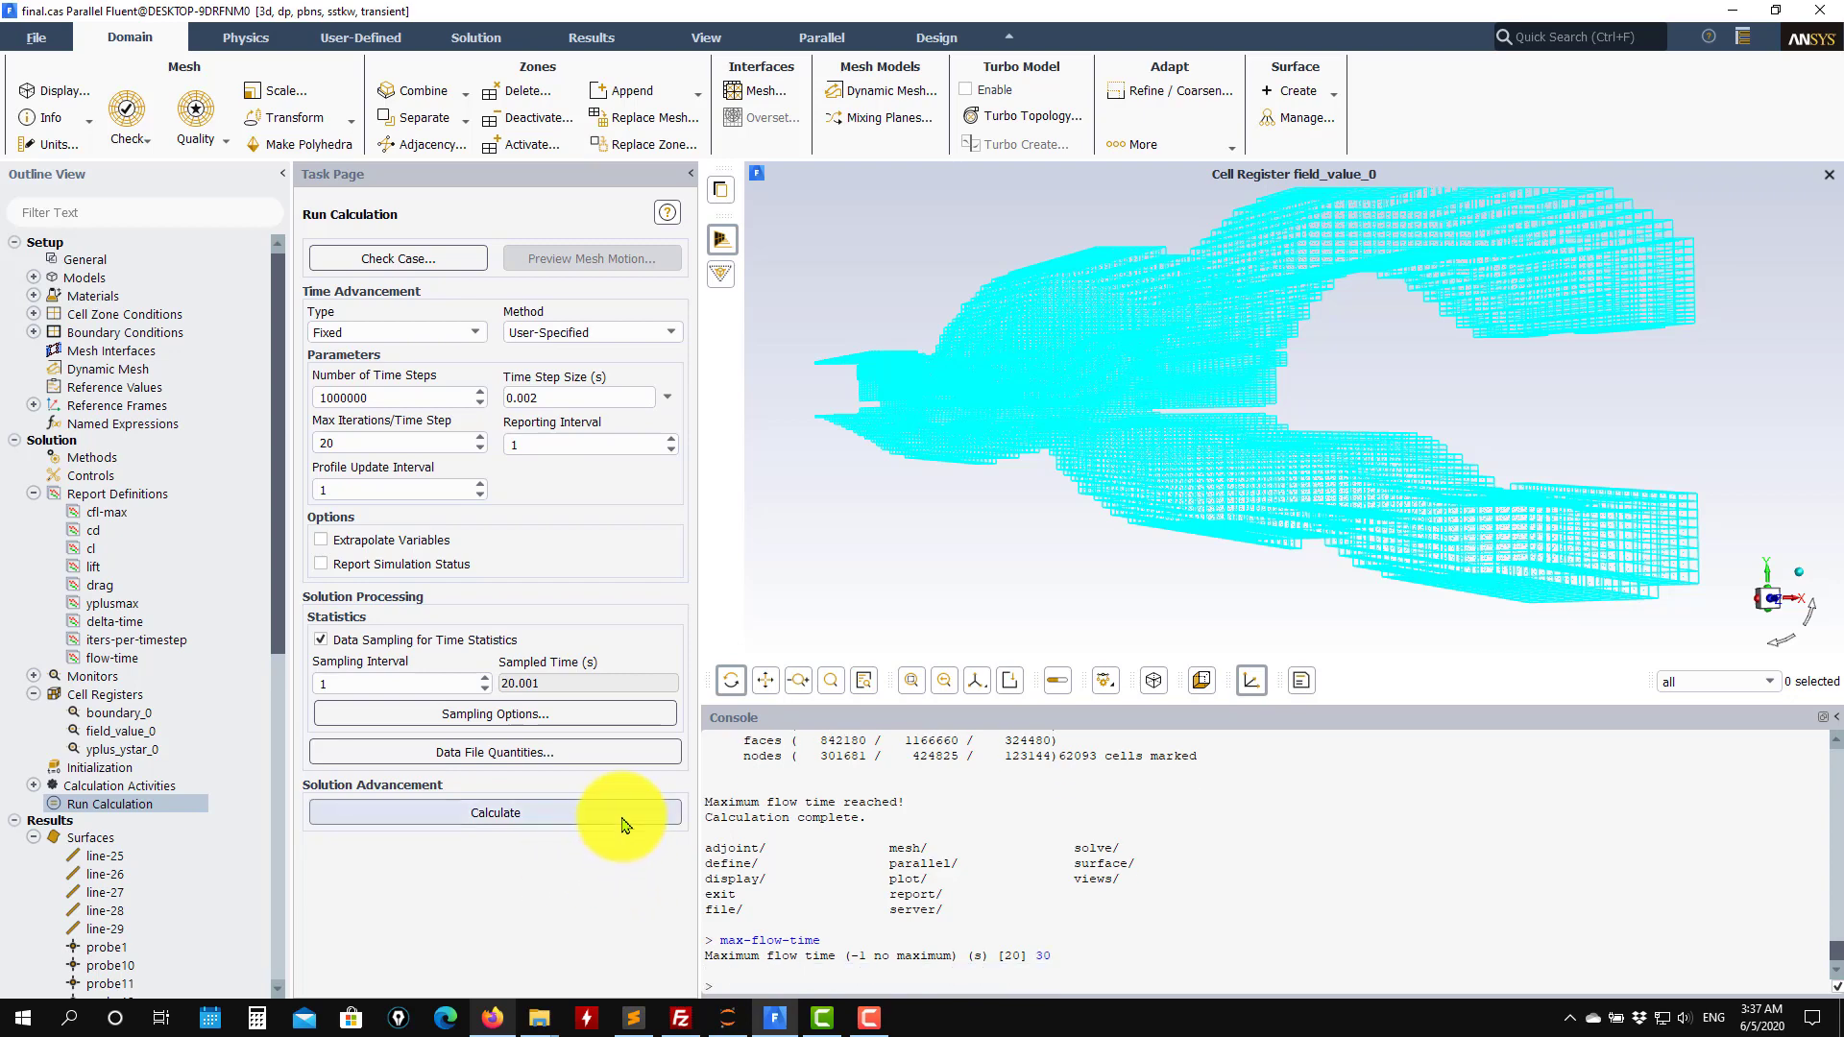
Run the calculation and switch to the cfl-max monitor plot.
{"action": "left_click", "coordinate": [622, 817]}
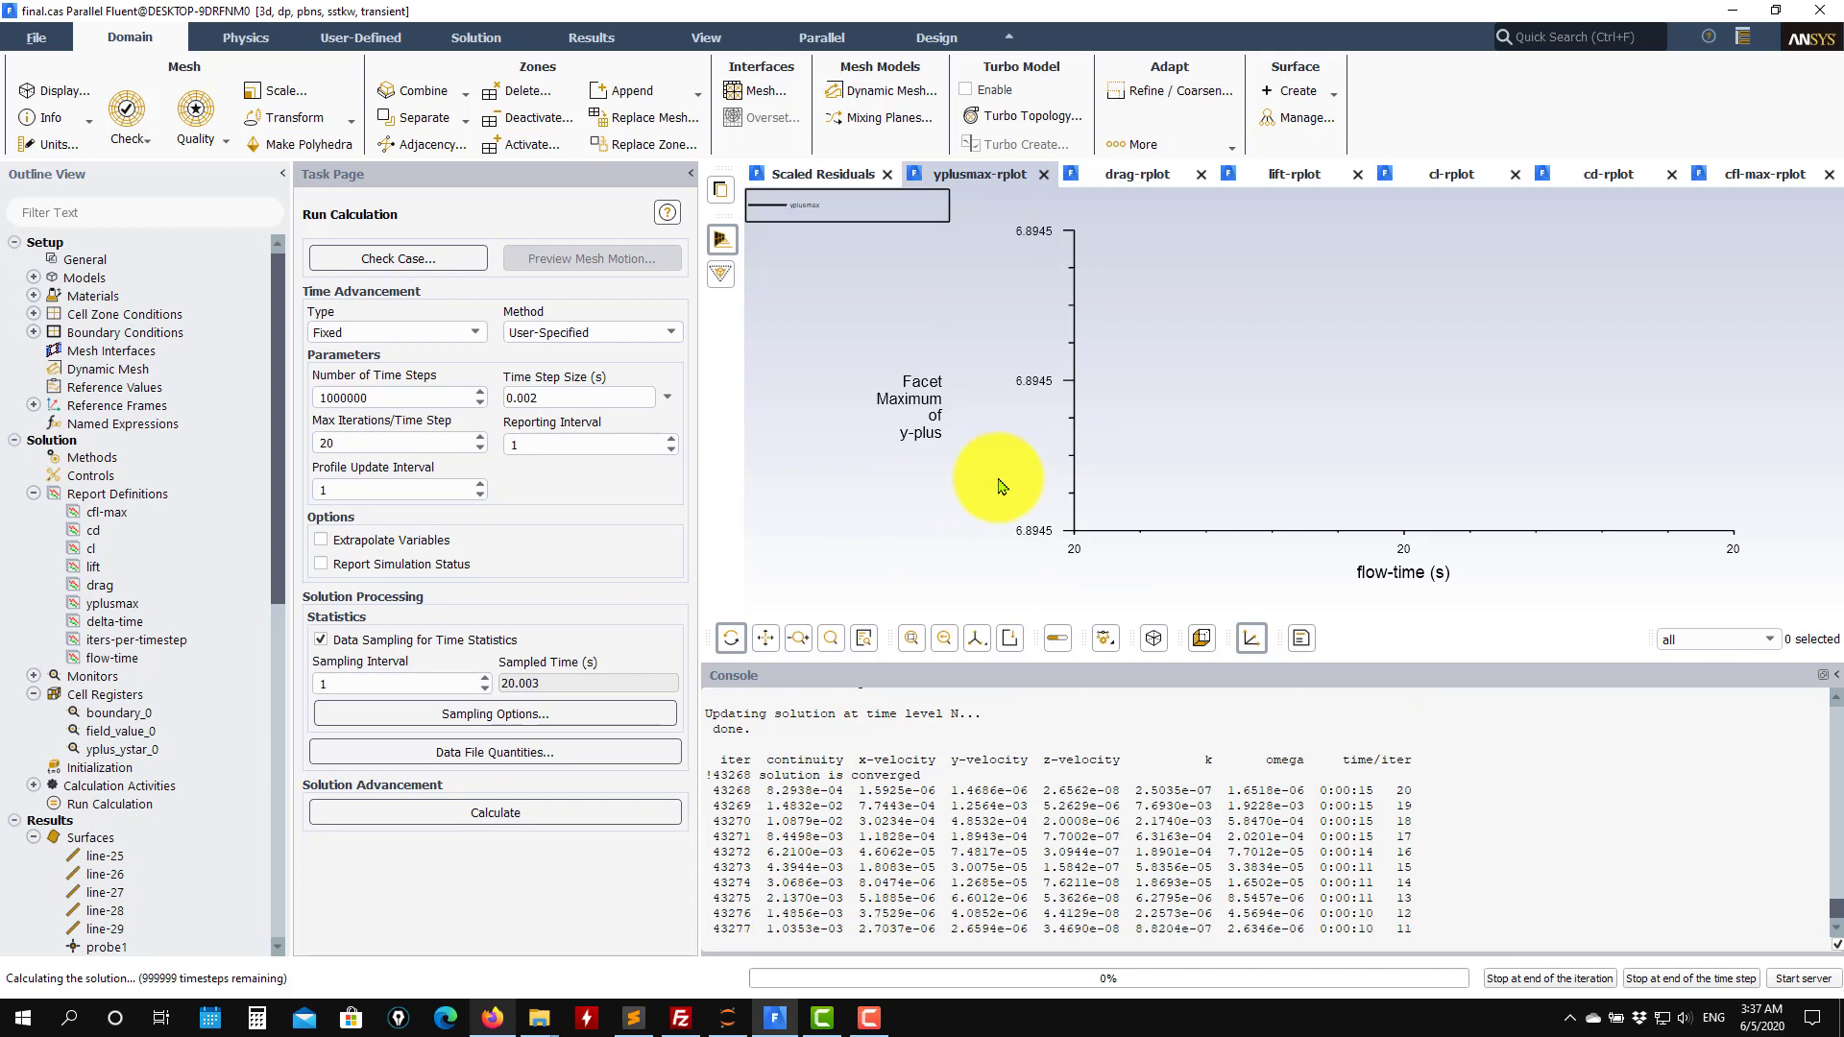
{"action": "left_click", "coordinate": [1753, 174]}
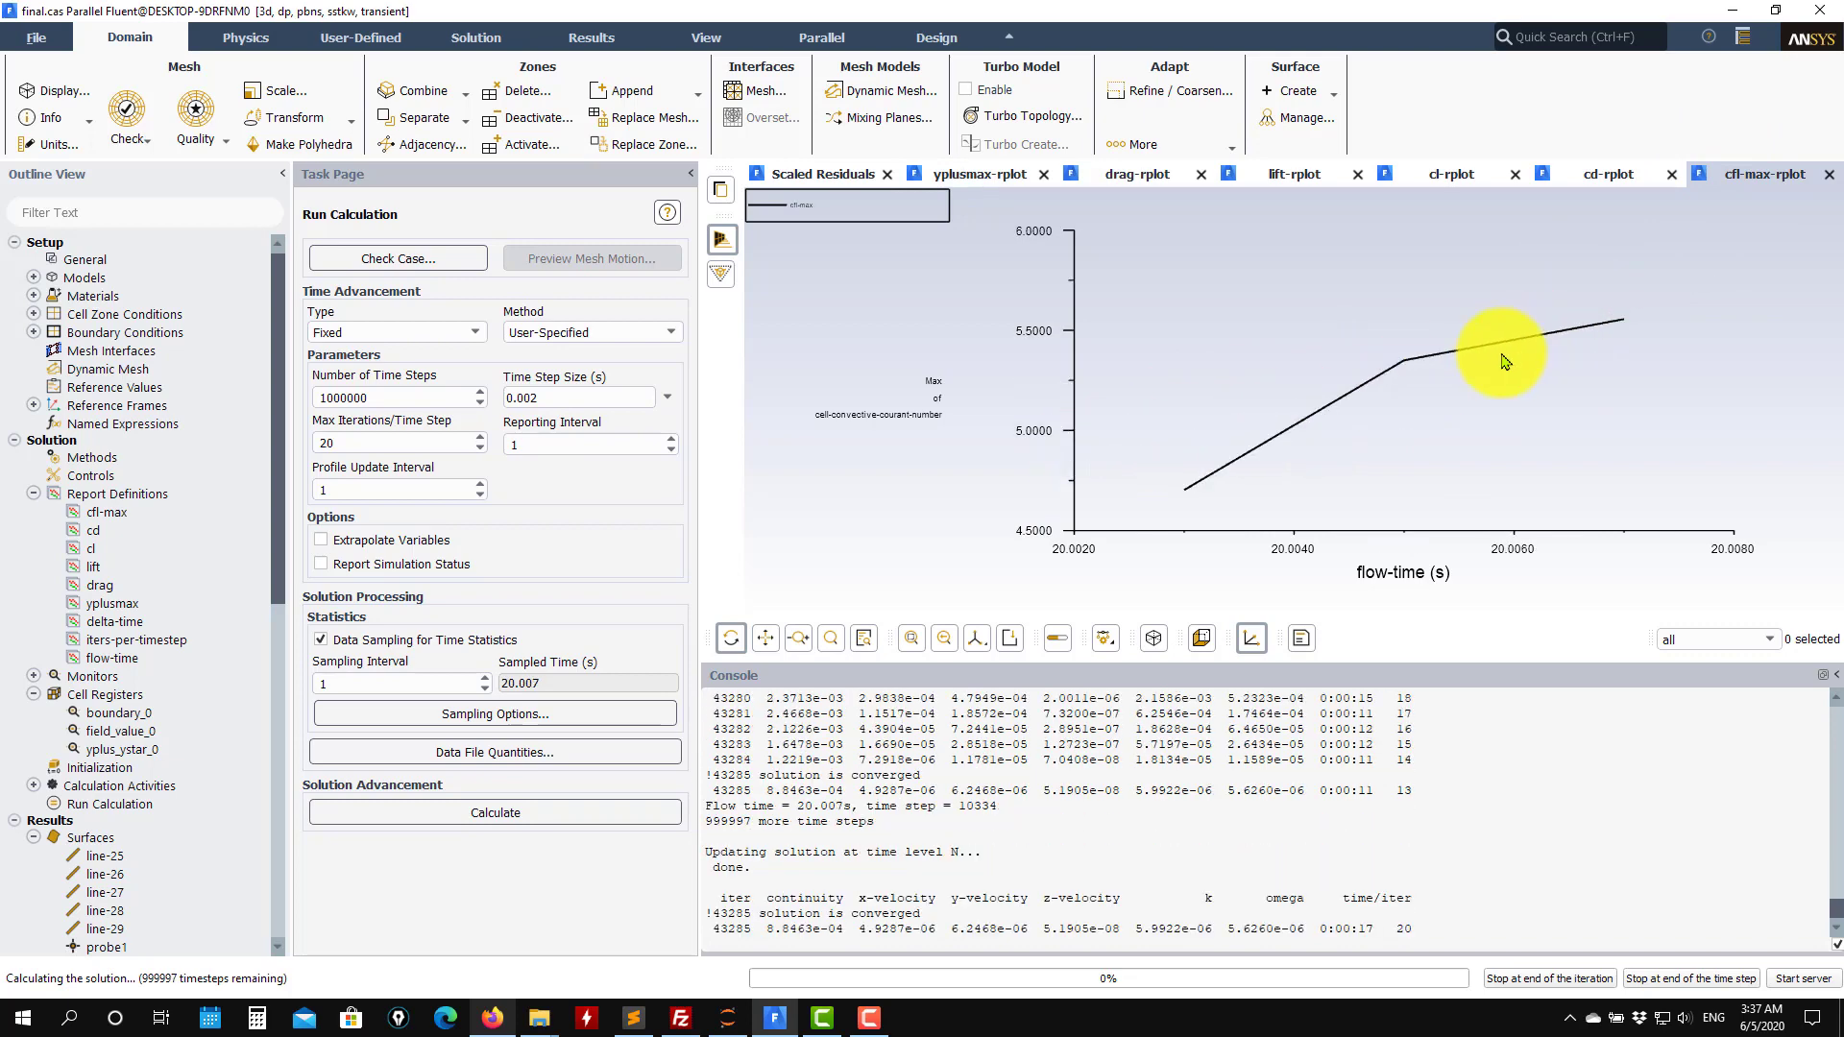
Interrupt the run at the end of the time step, set the time step size to 0.0005 s, and resume calculating.
{"action": "left_click", "coordinate": [549, 397]}
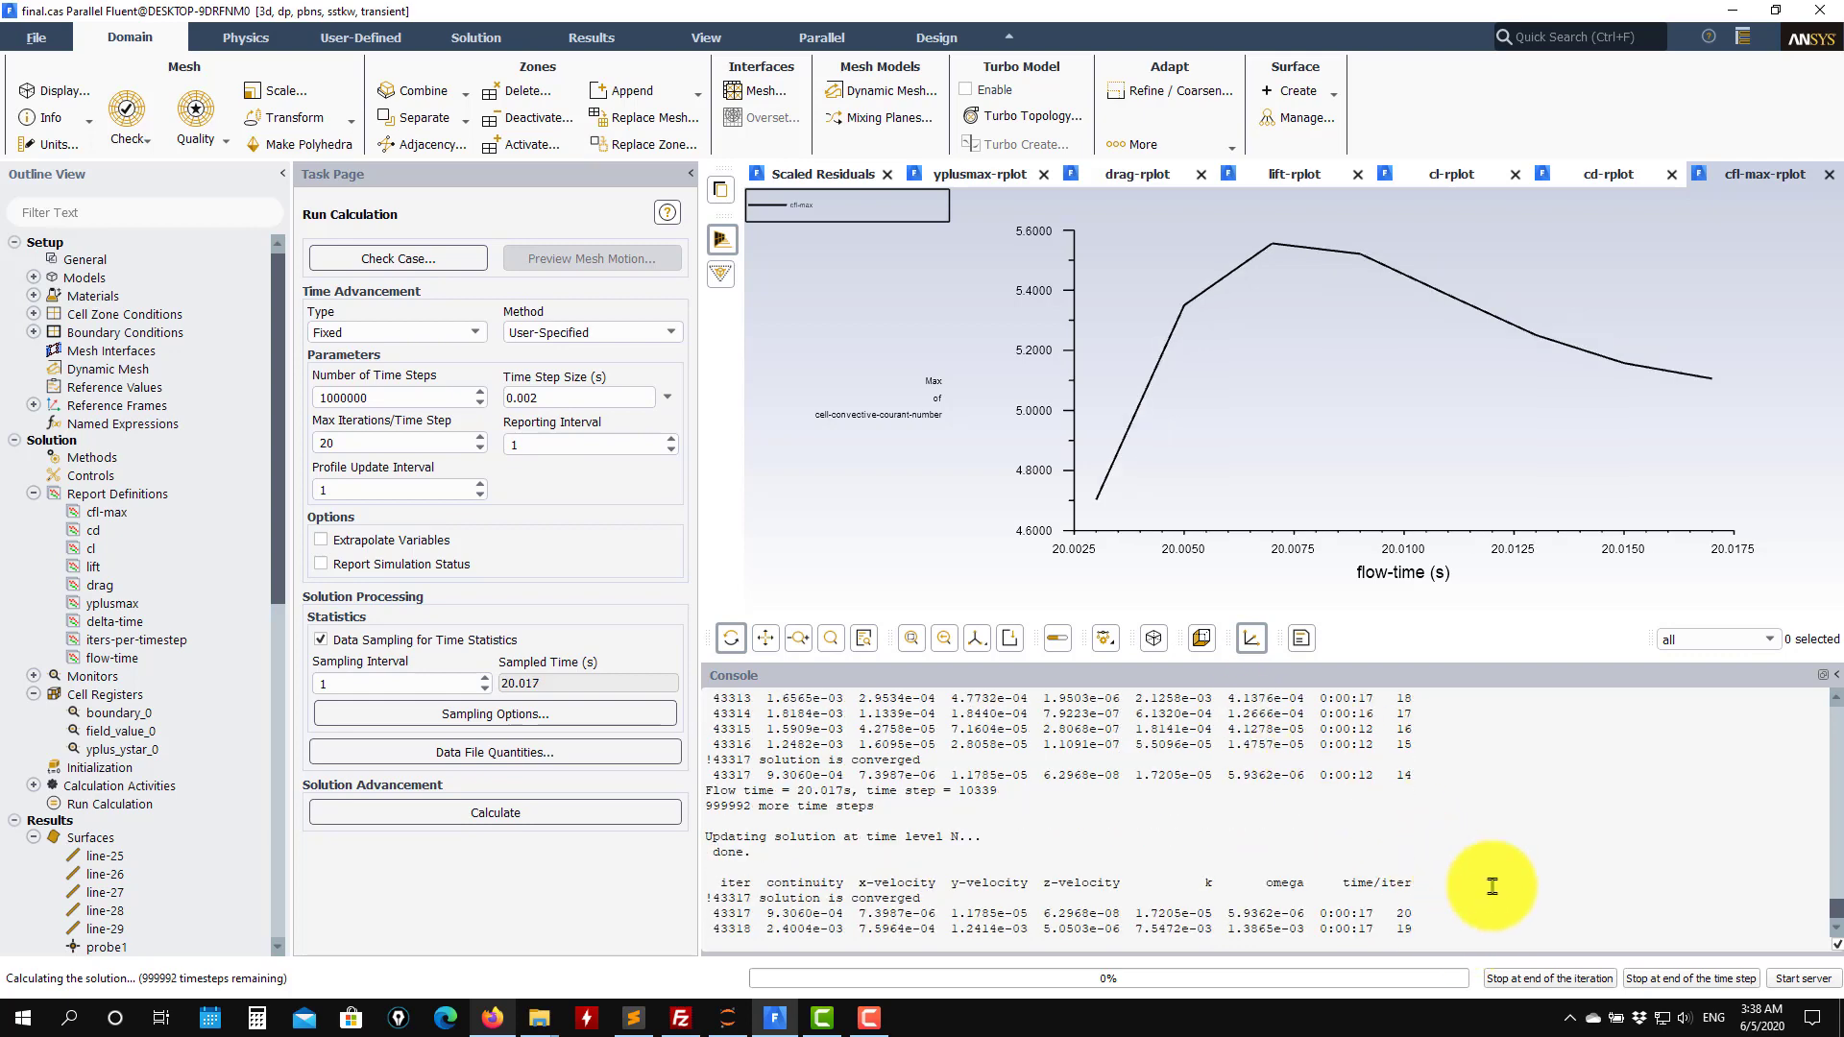
{"action": "left_click", "coordinate": [1674, 982]}
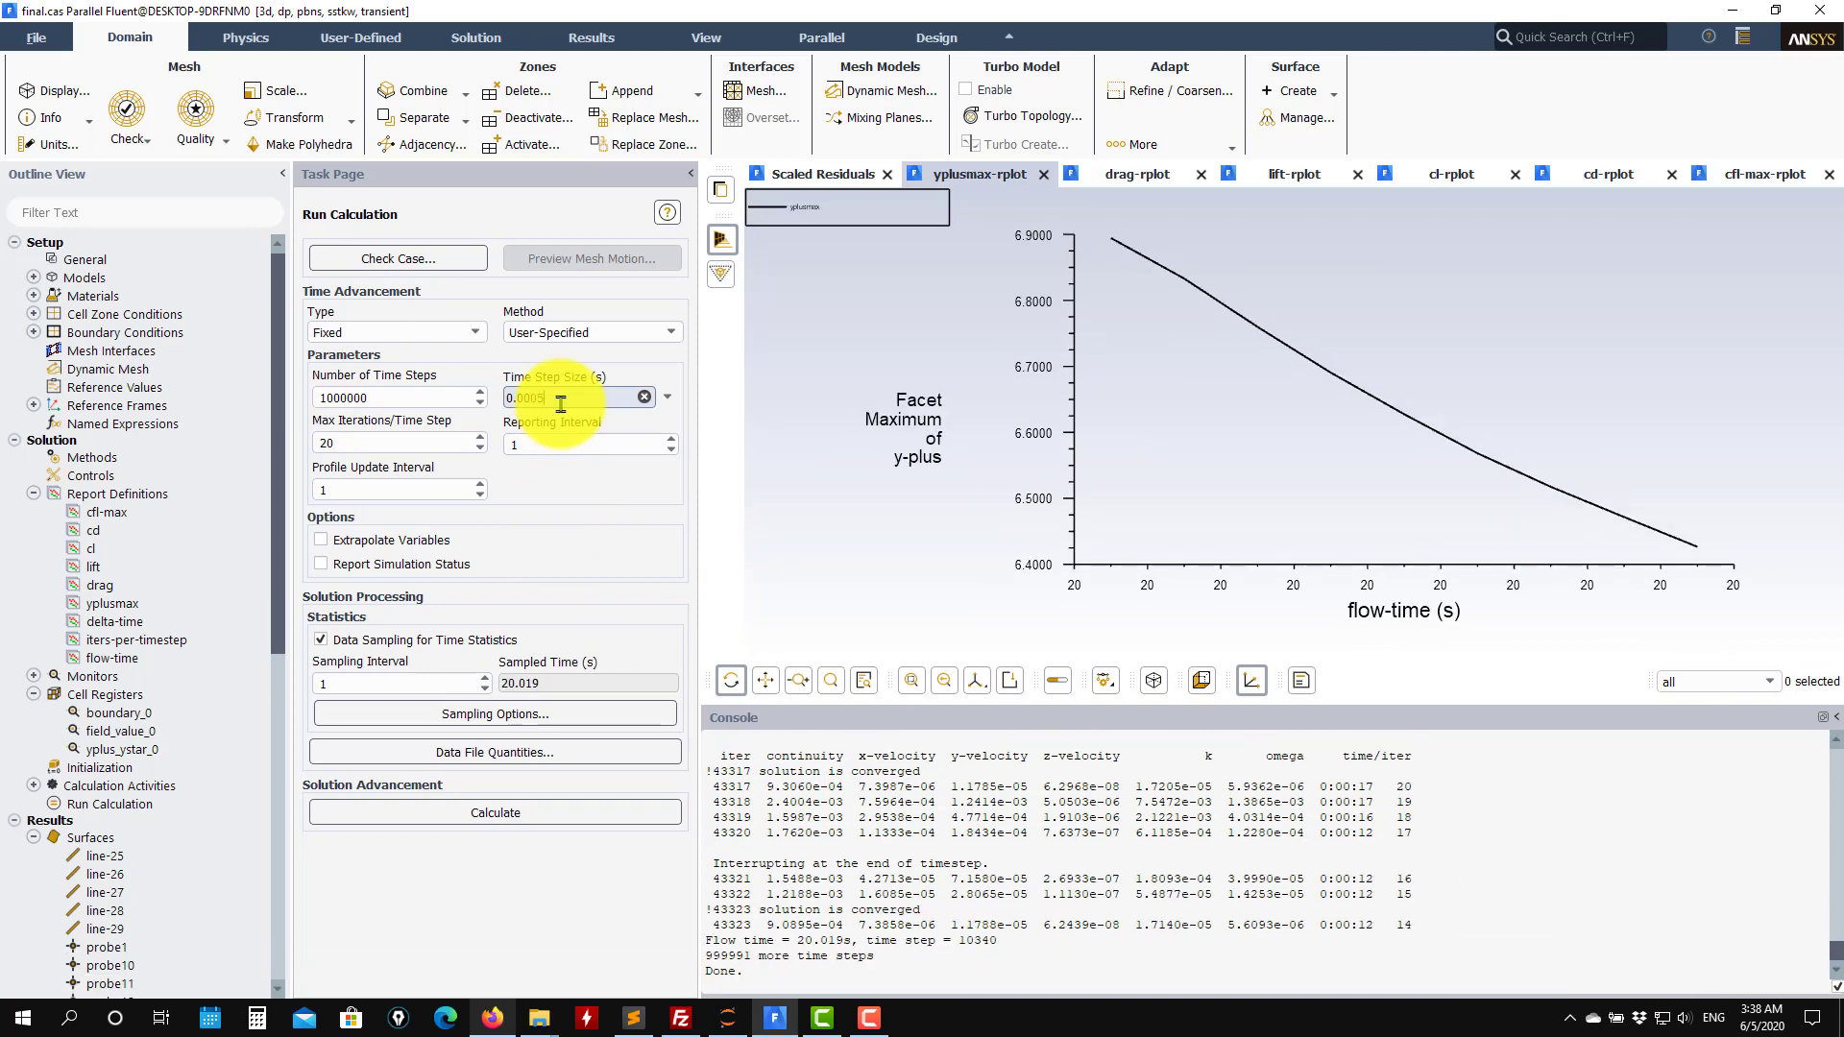
{"action": "left_click", "coordinate": [488, 811]}
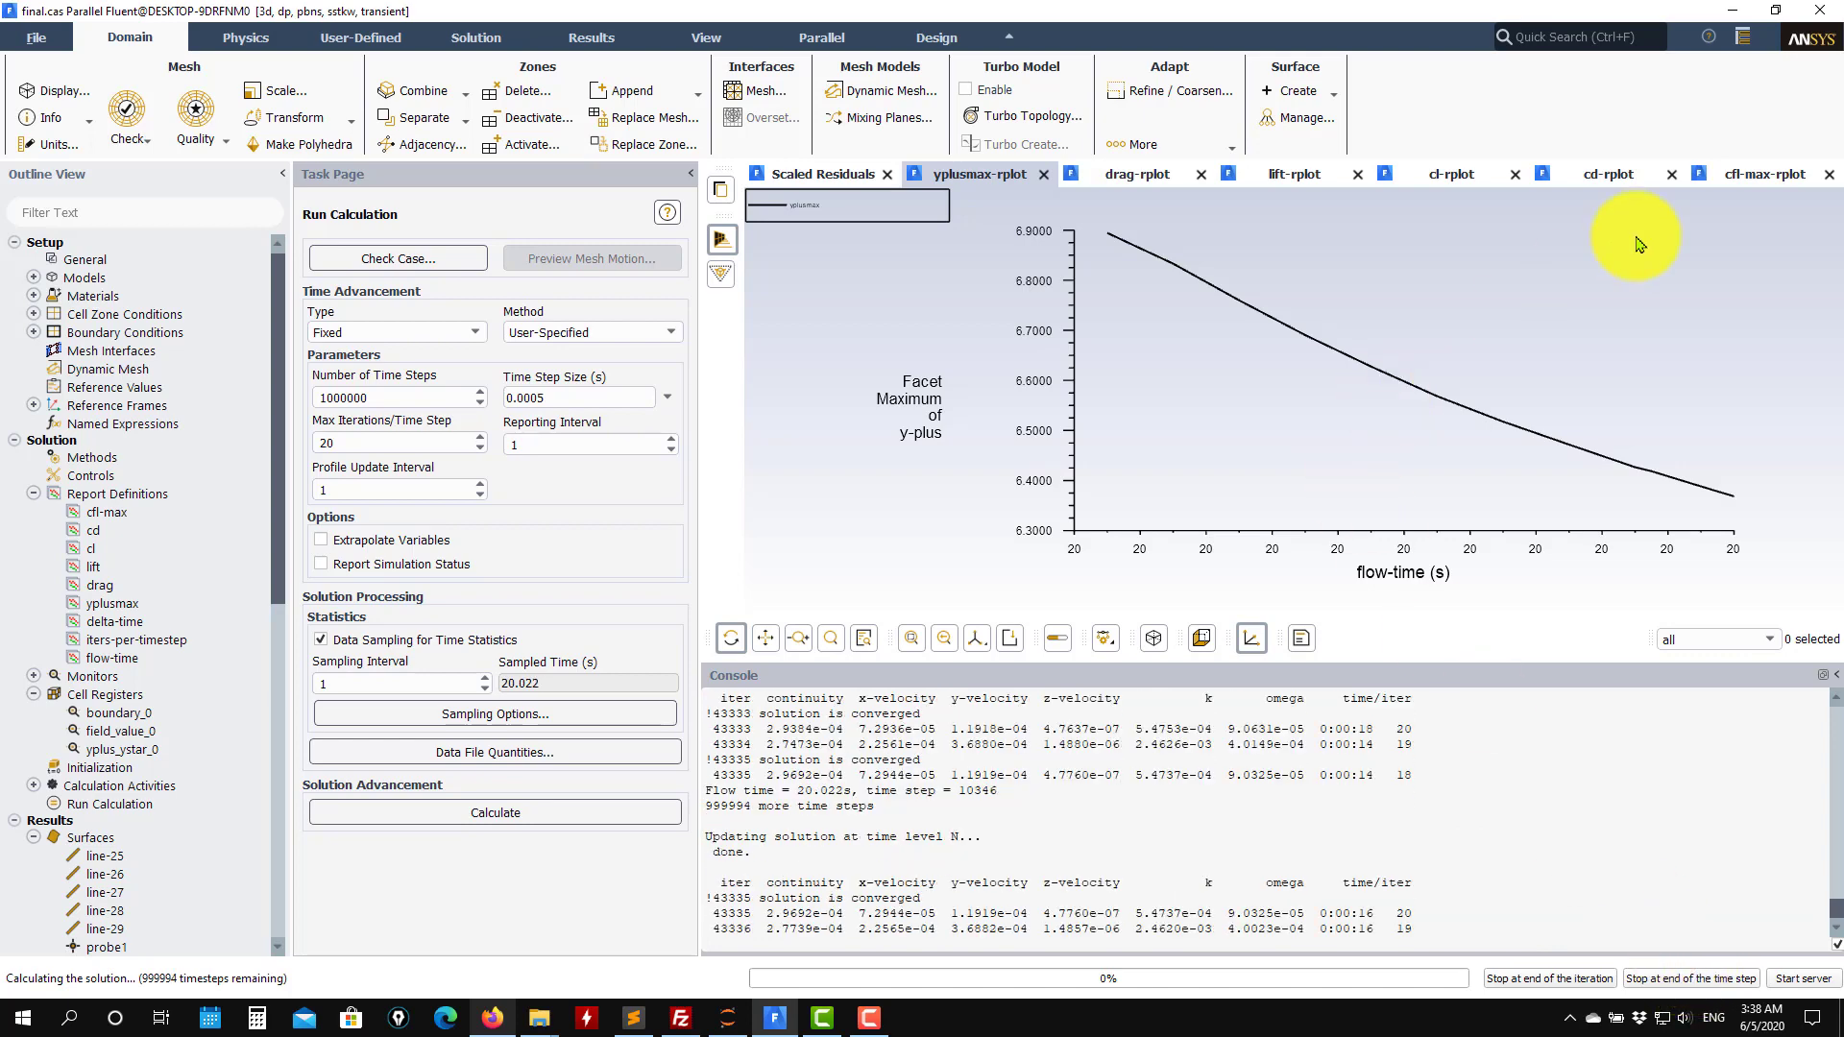
Check the cfl-max, y-plus, residual and cd monitor plots during the run, then stop at the end of the time step.
{"action": "left_click", "coordinate": [1738, 174]}
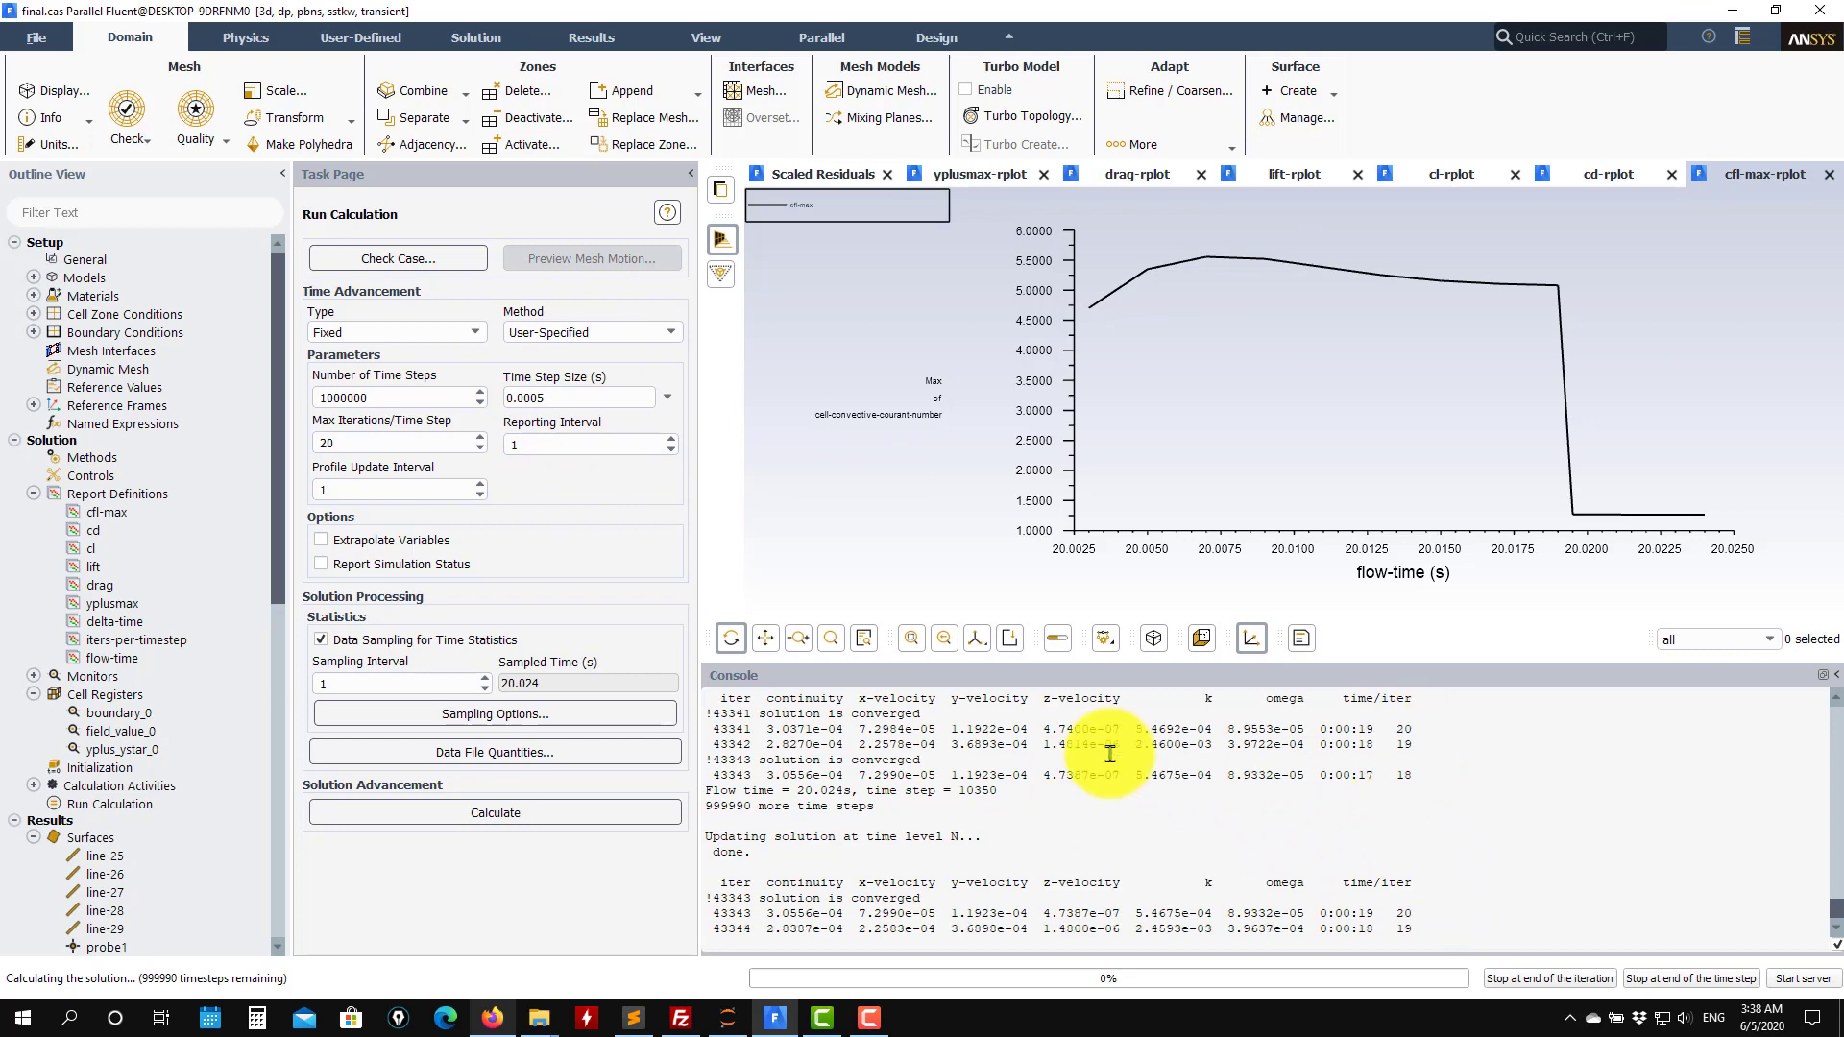
{"action": "left_click", "coordinate": [979, 173]}
{"action": "left_click", "coordinate": [805, 173]}
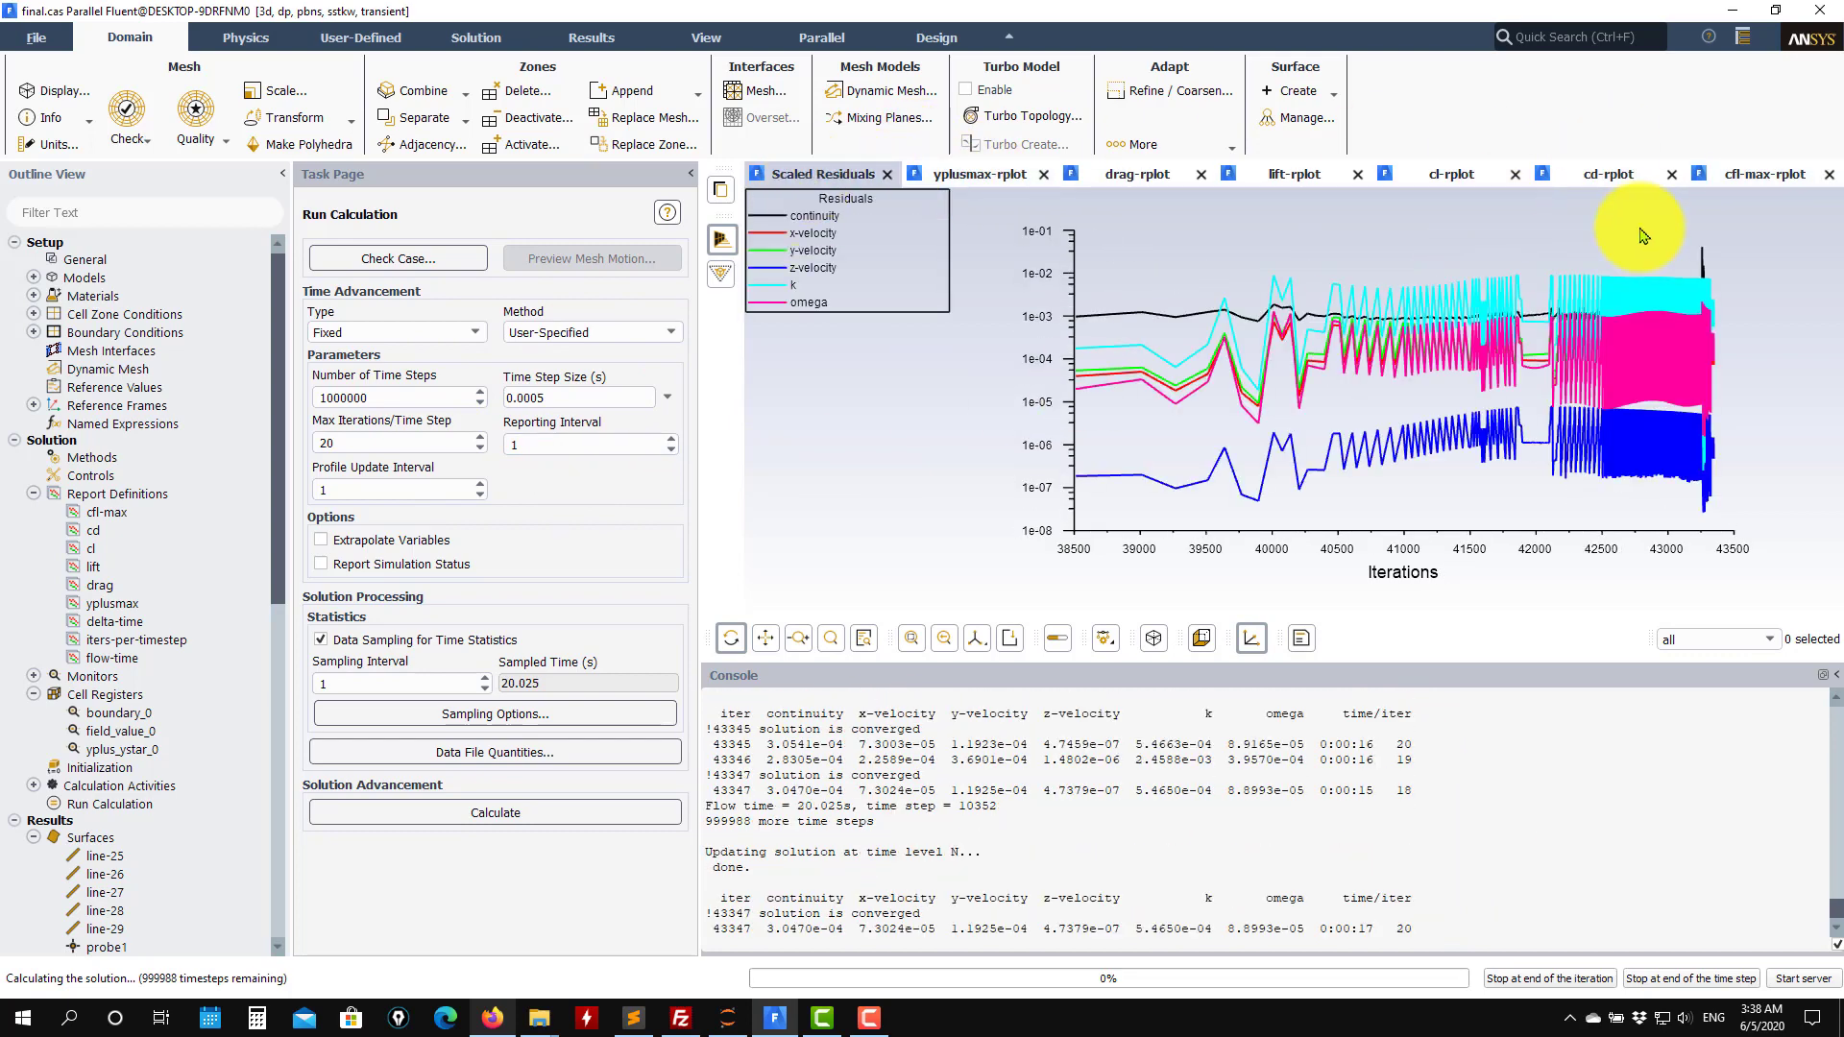
{"action": "left_click", "coordinate": [1763, 173]}
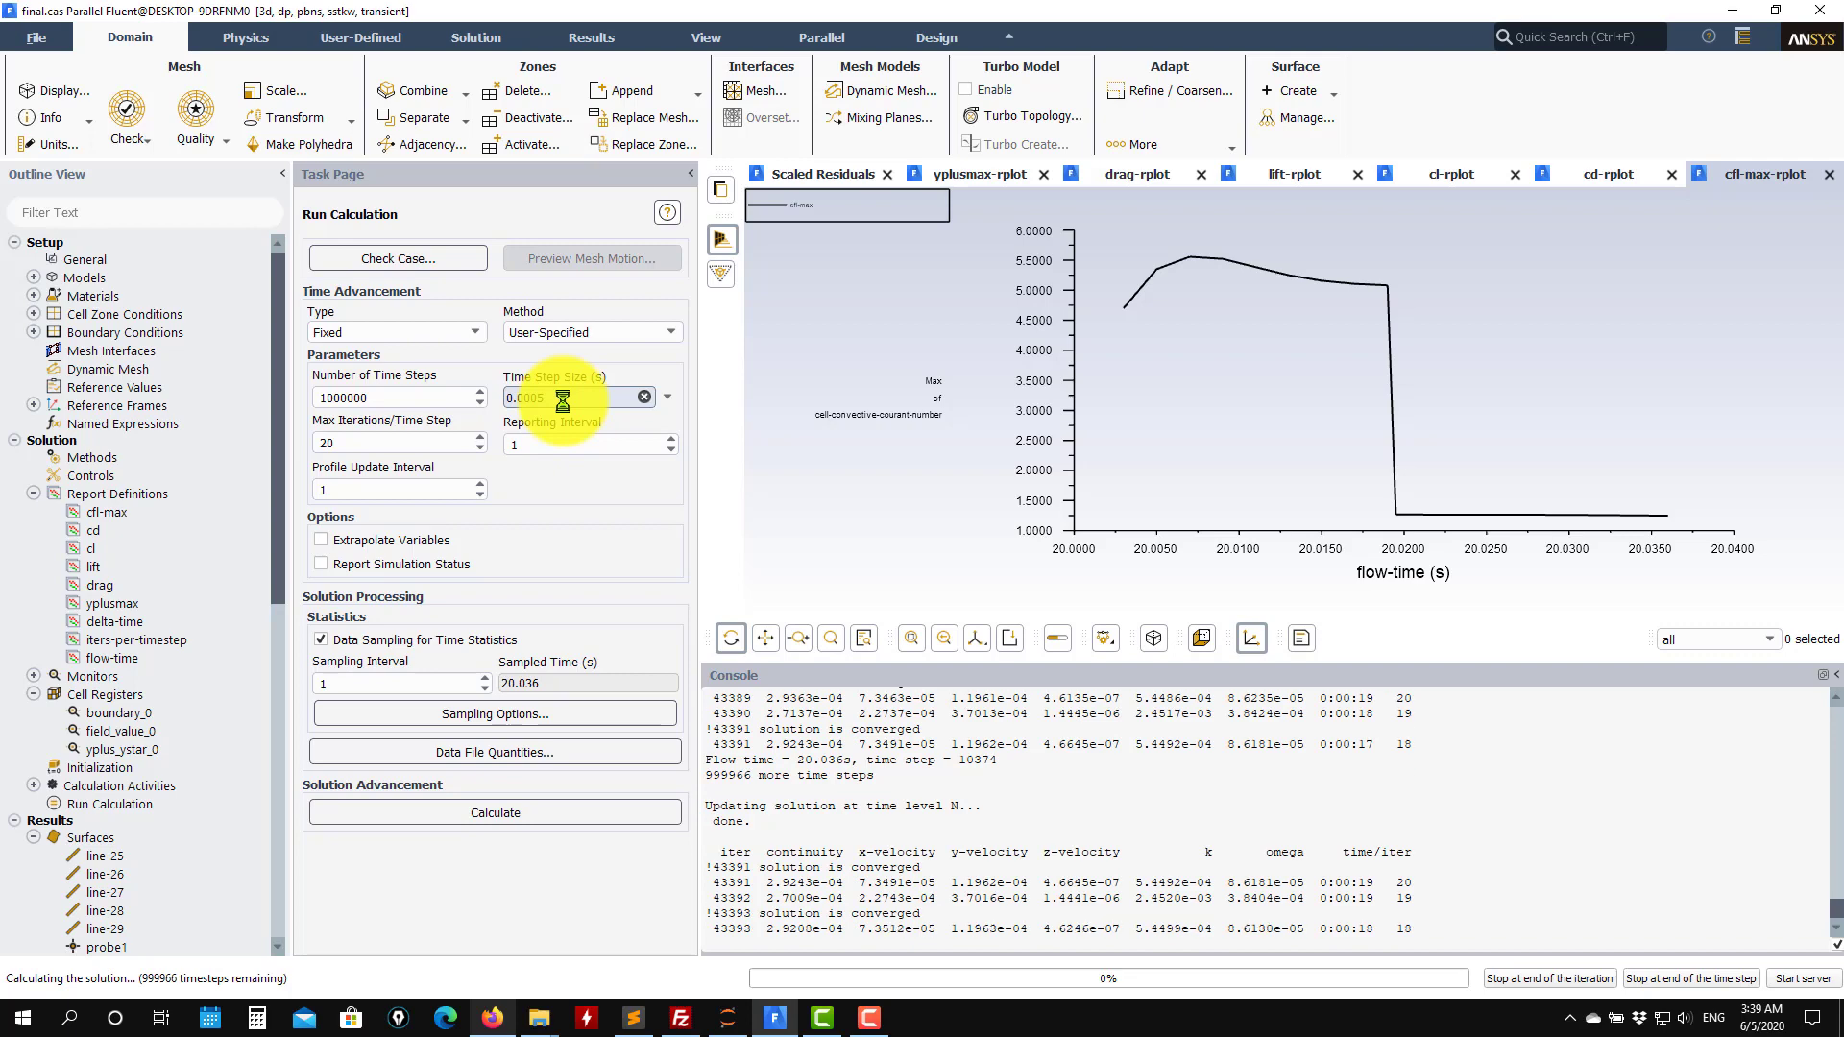
{"action": "left_click", "coordinate": [975, 179]}
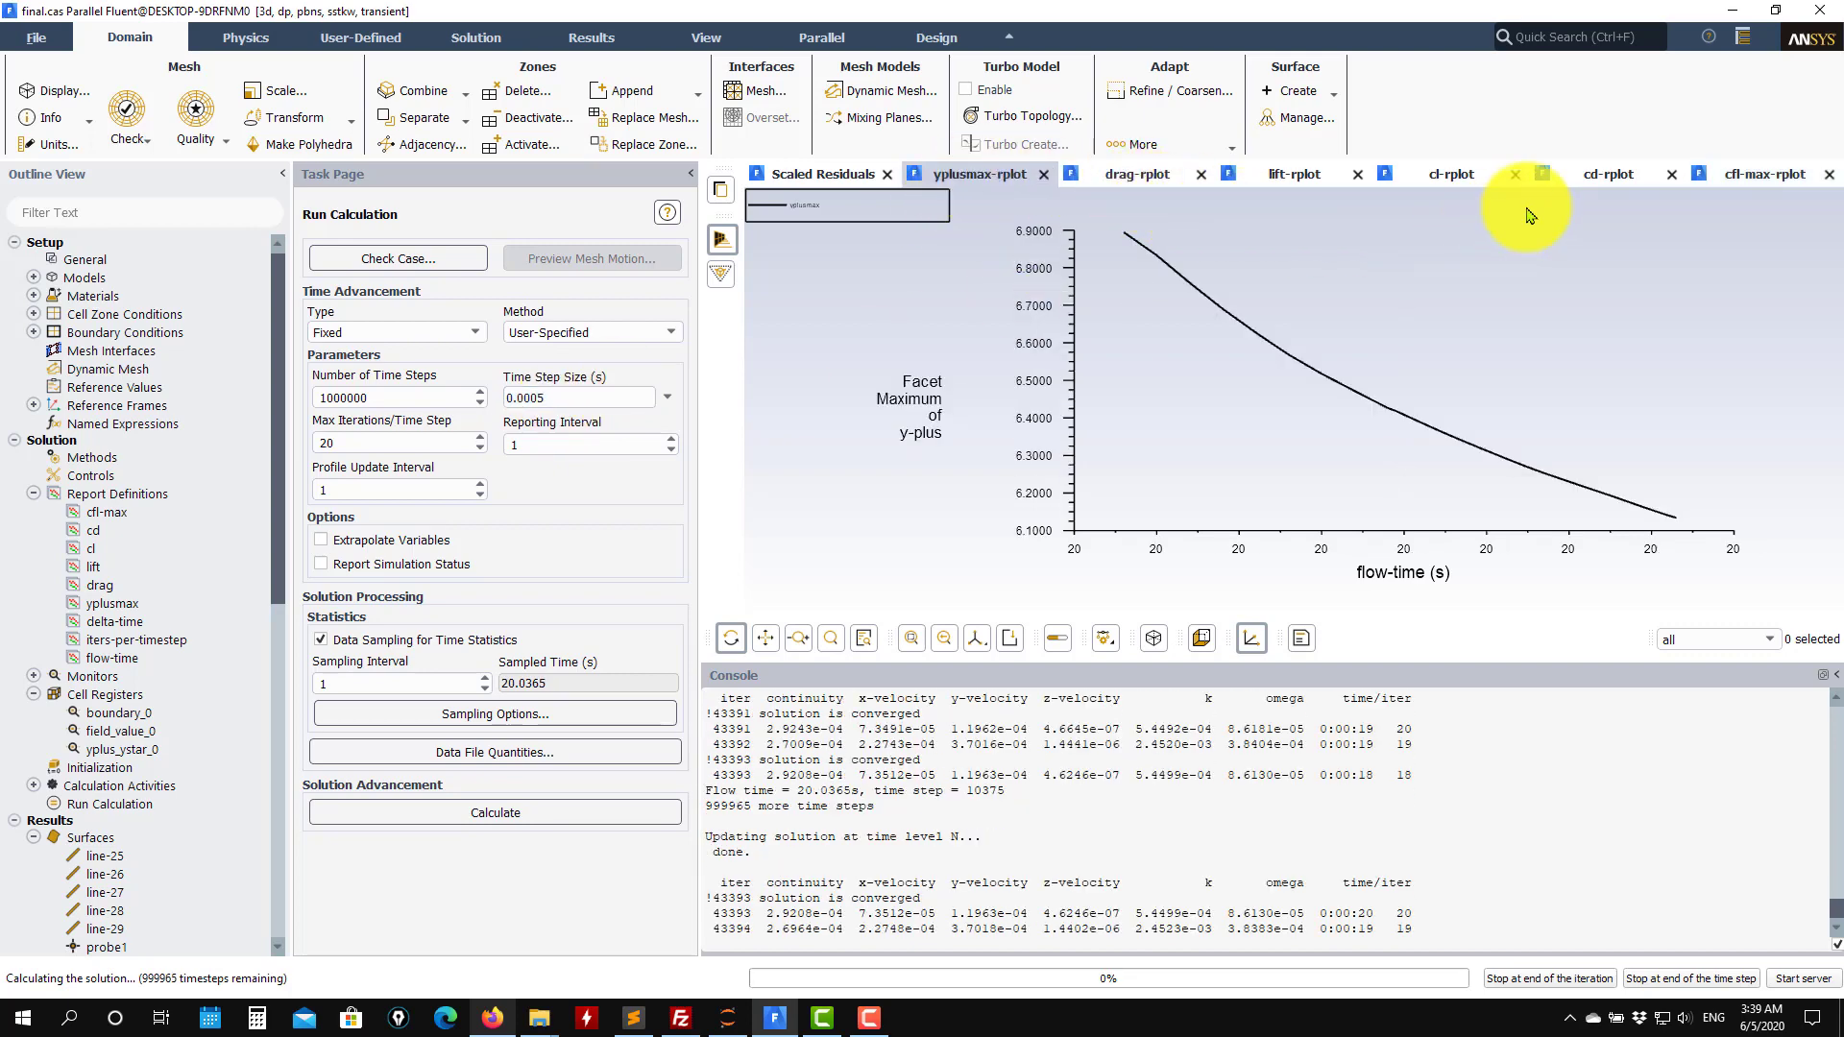
{"action": "left_click", "coordinate": [1606, 175]}
{"action": "left_click", "coordinate": [1751, 178]}
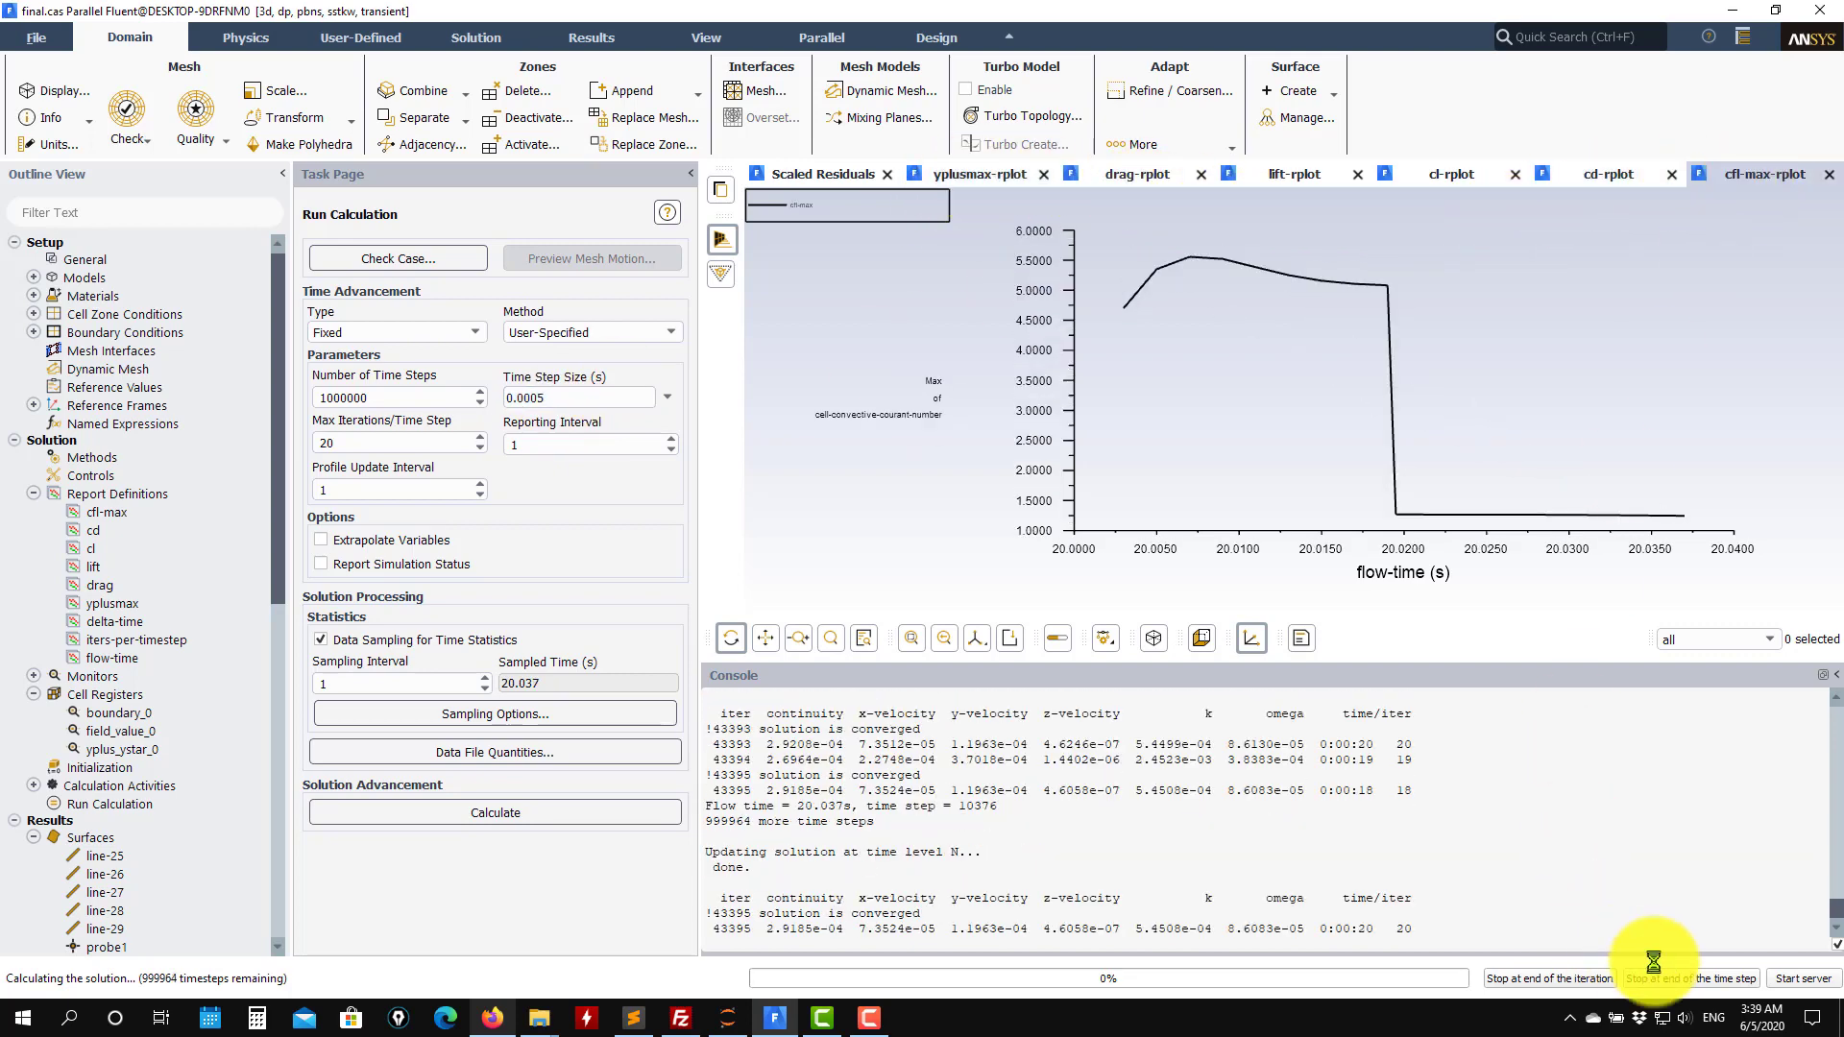
{"action": "left_click", "coordinate": [1719, 977]}
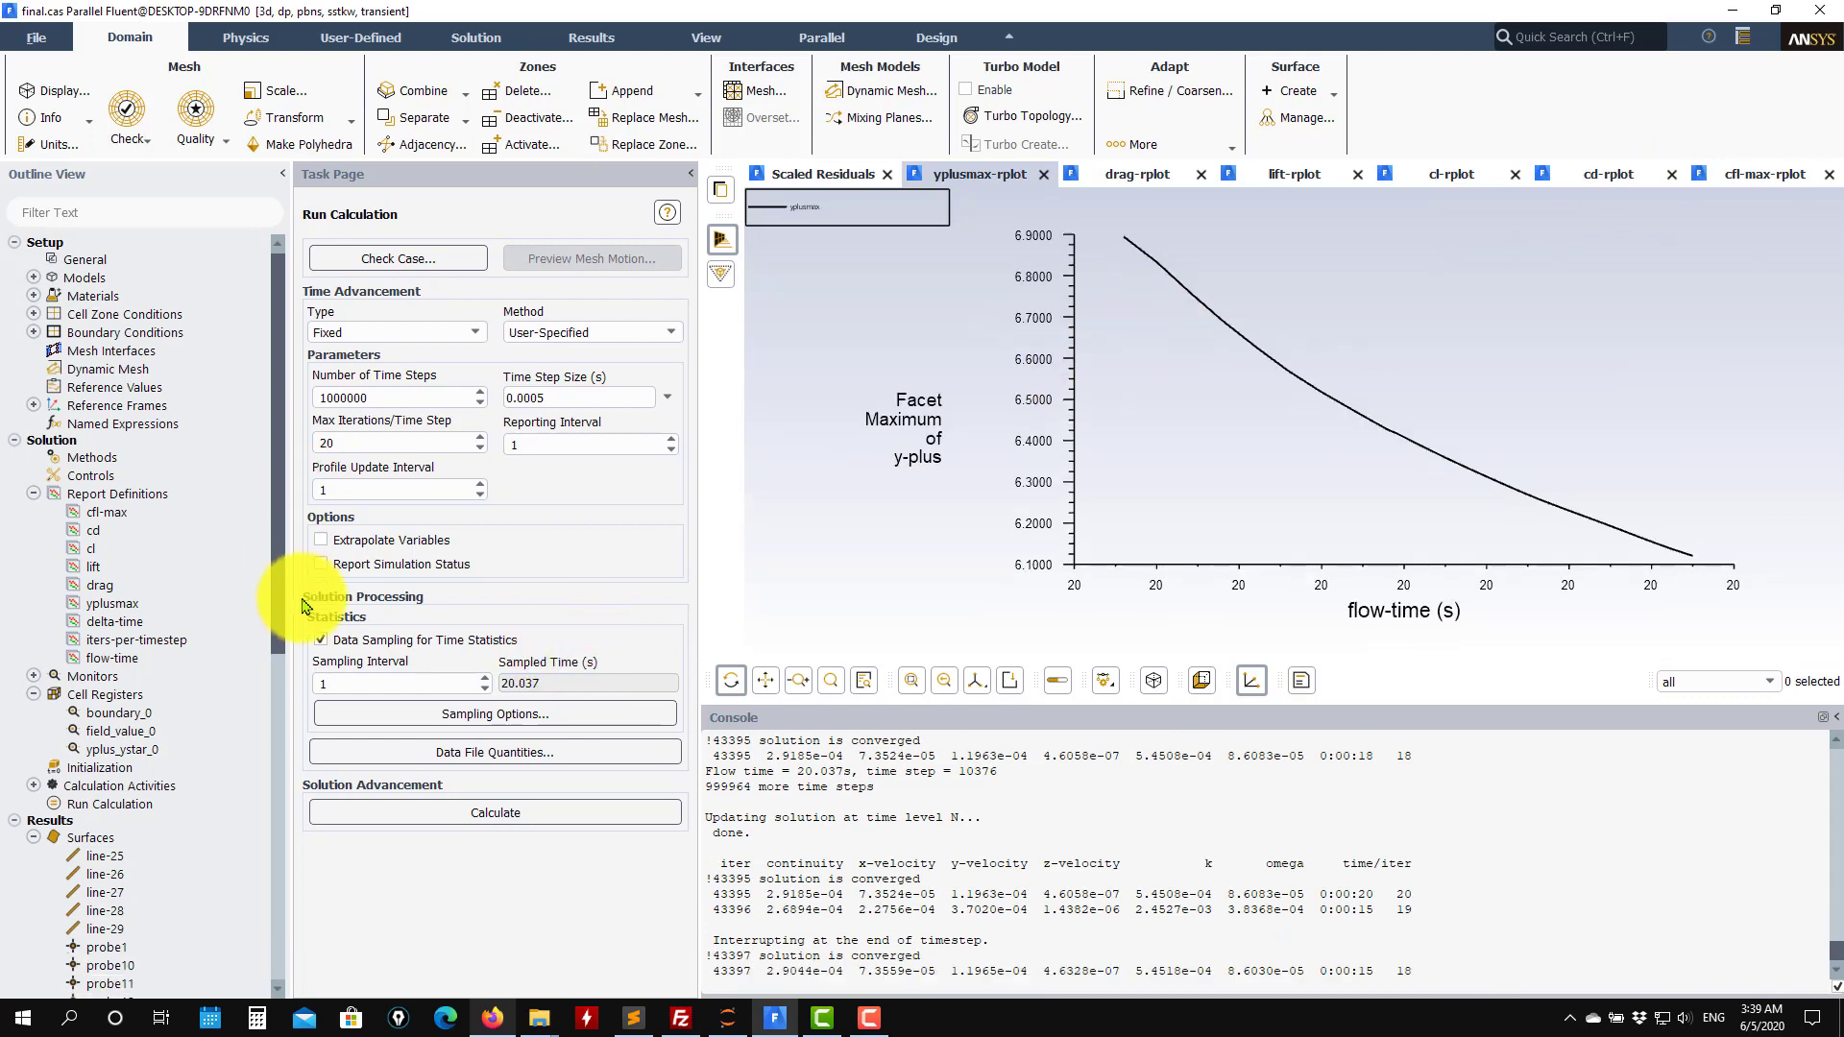
Display the contour-1 plot of rl, fit it in the view, and close the contours dialog.
{"action": "scroll", "coordinate": [187, 554], "scroll_direction": "down", "scroll_amount": 5}
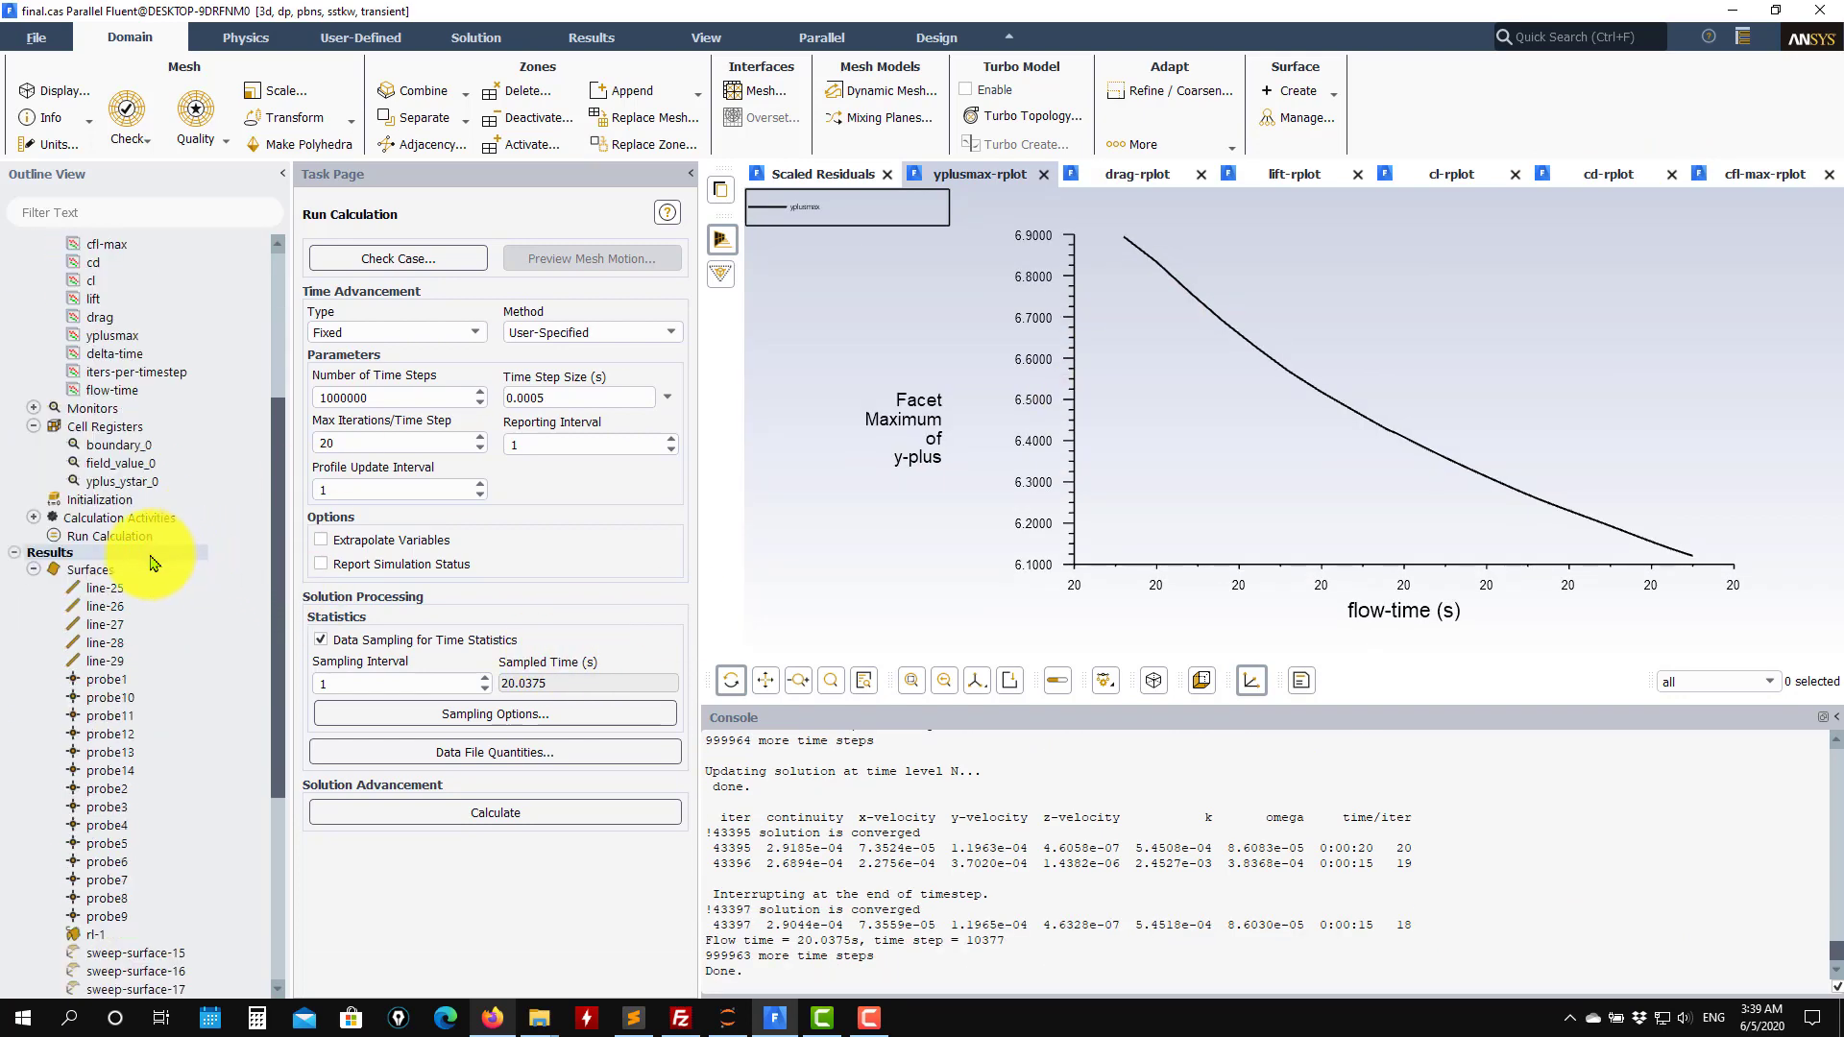
{"action": "scroll", "coordinate": [150, 562], "scroll_direction": "down", "scroll_amount": 6}
{"action": "double_click", "coordinate": [135, 739]}
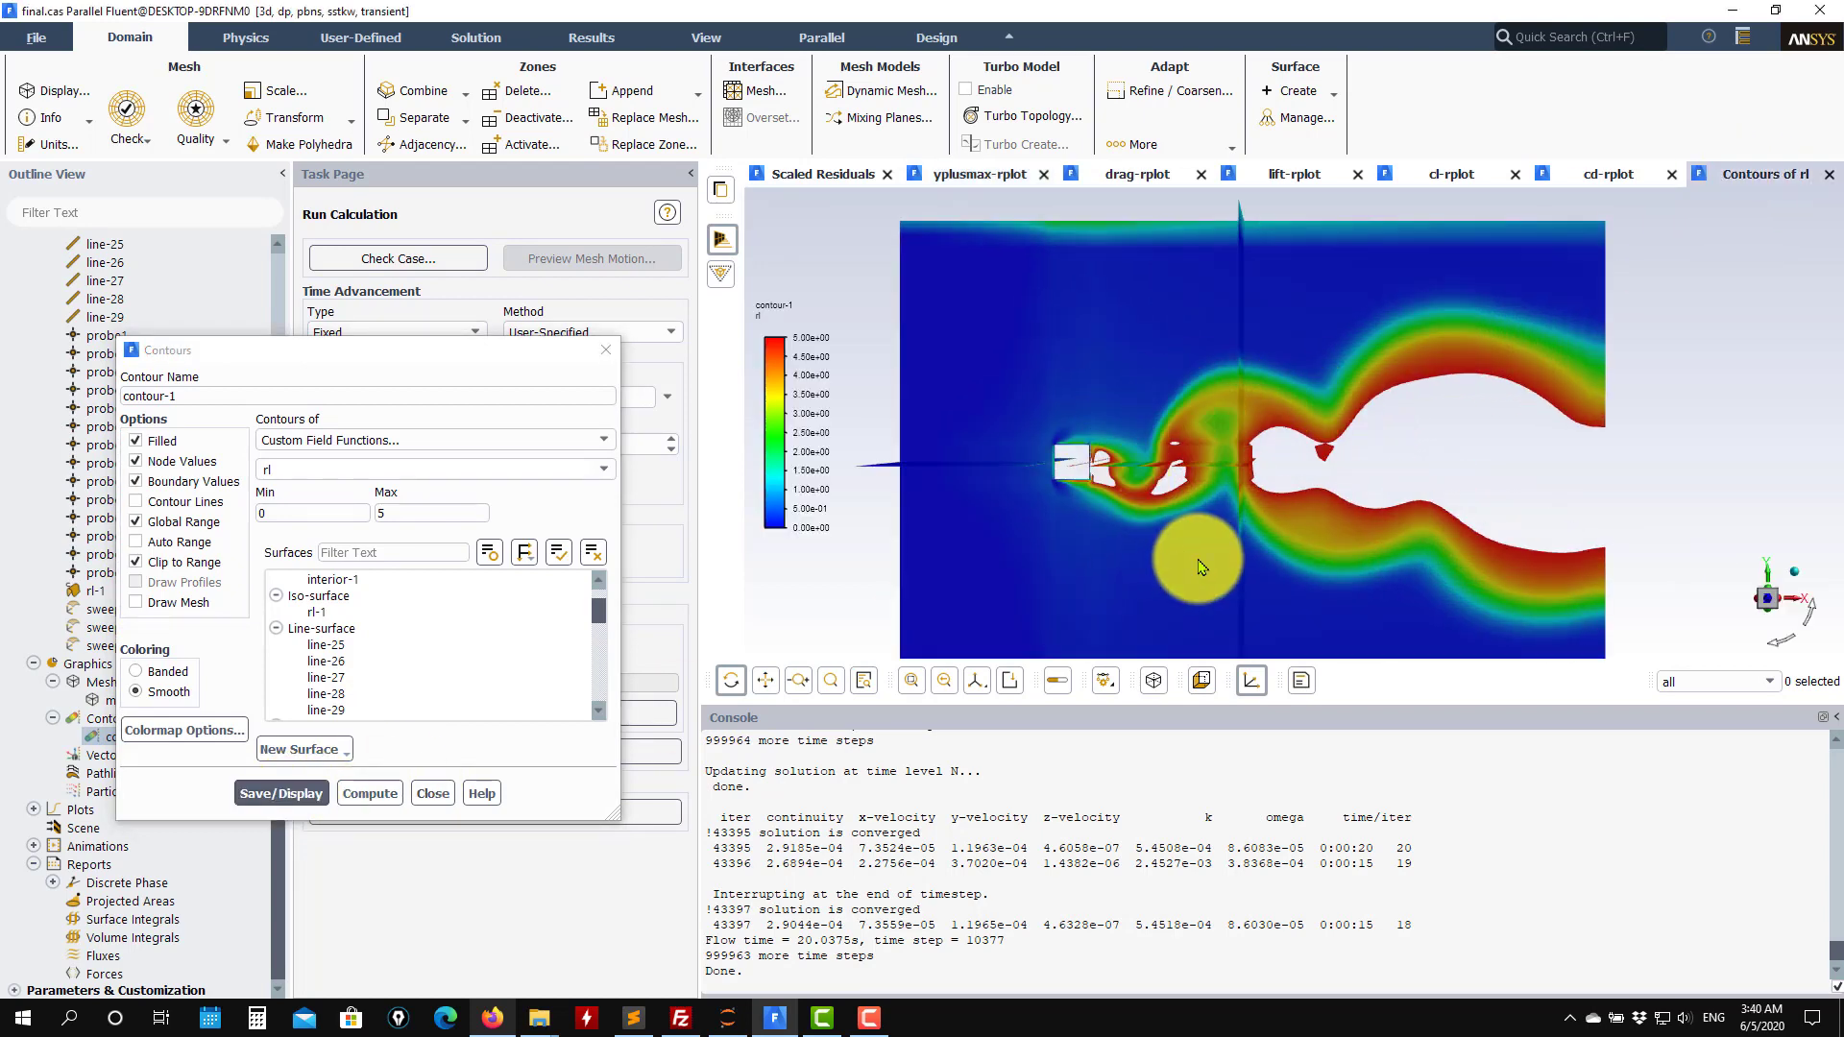
{"action": "scroll", "coordinate": [1197, 557], "scroll_direction": "up", "scroll_amount": 2}
{"action": "scroll", "coordinate": [1397, 449], "scroll_direction": "down", "scroll_amount": 2}
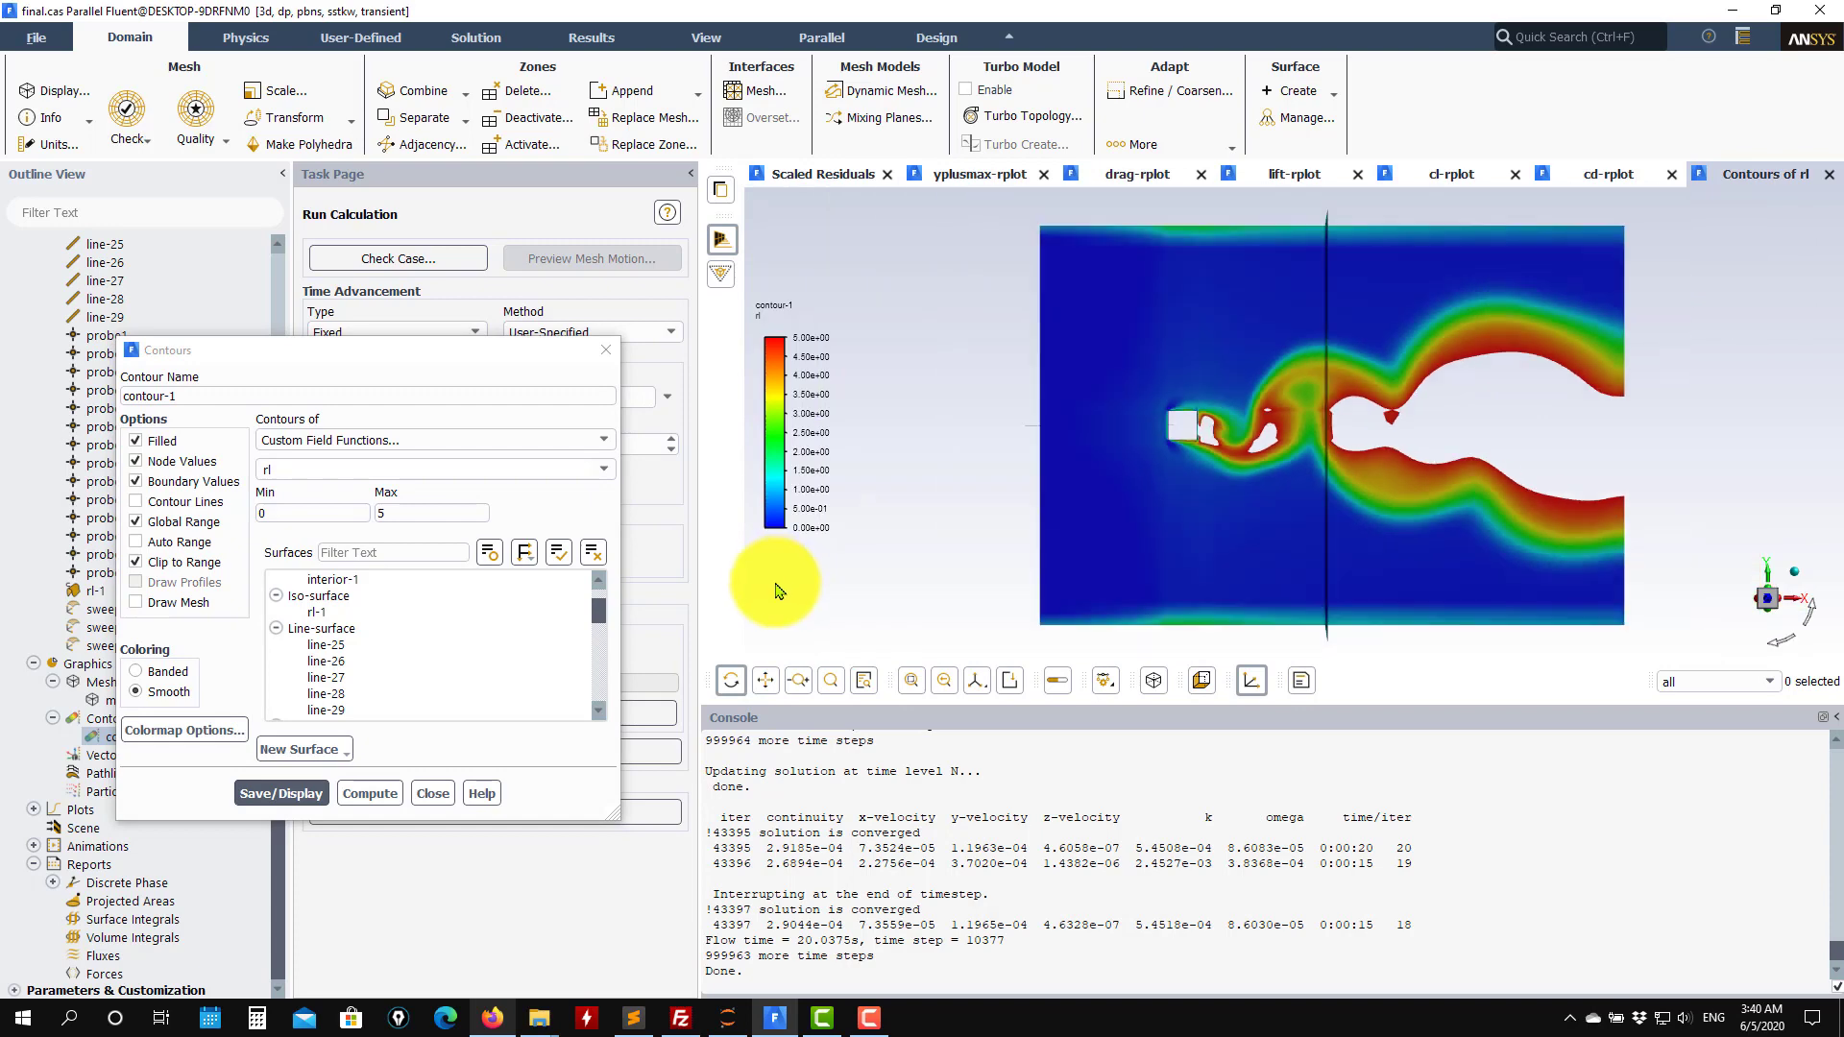
{"action": "left_click", "coordinate": [432, 793]}
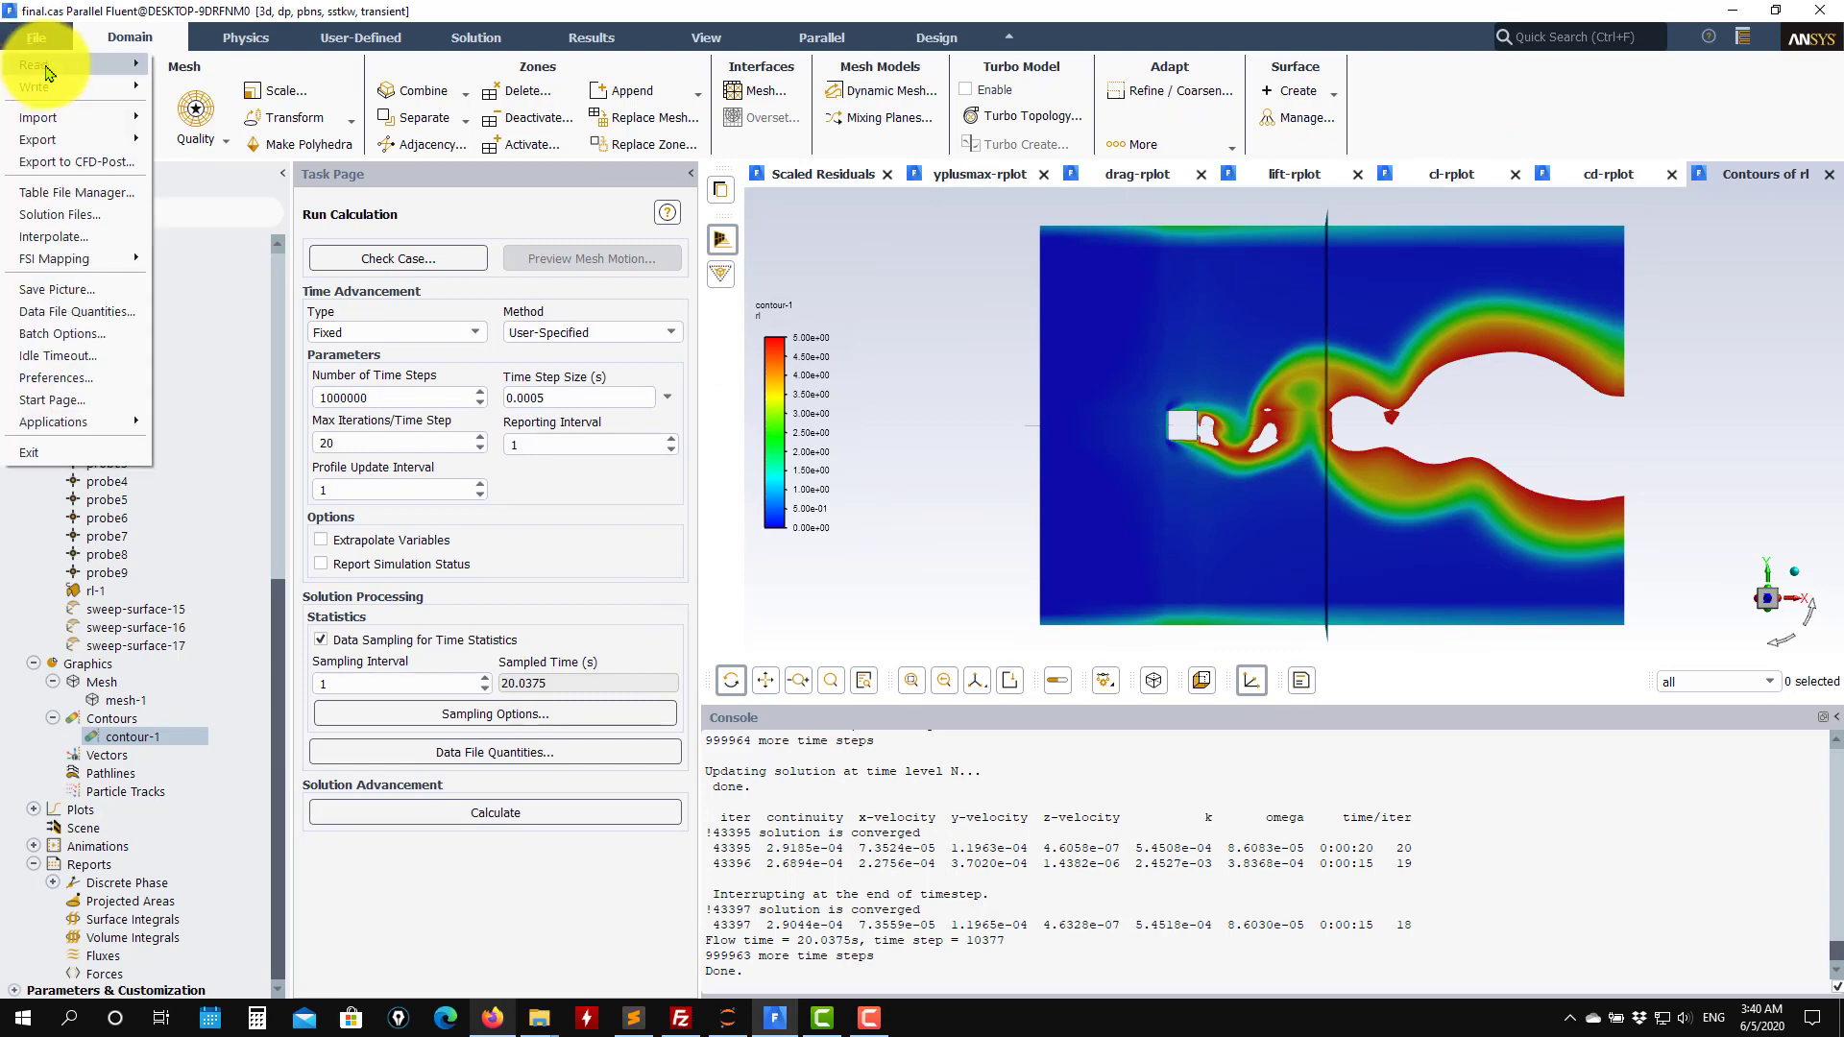
Read the final.cas.h5 case from the urans_fine refinement folder, discarding the unsaved case and data.
{"action": "mouse_move", "coordinate": [41, 71]}
{"action": "left_click", "coordinate": [215, 139]}
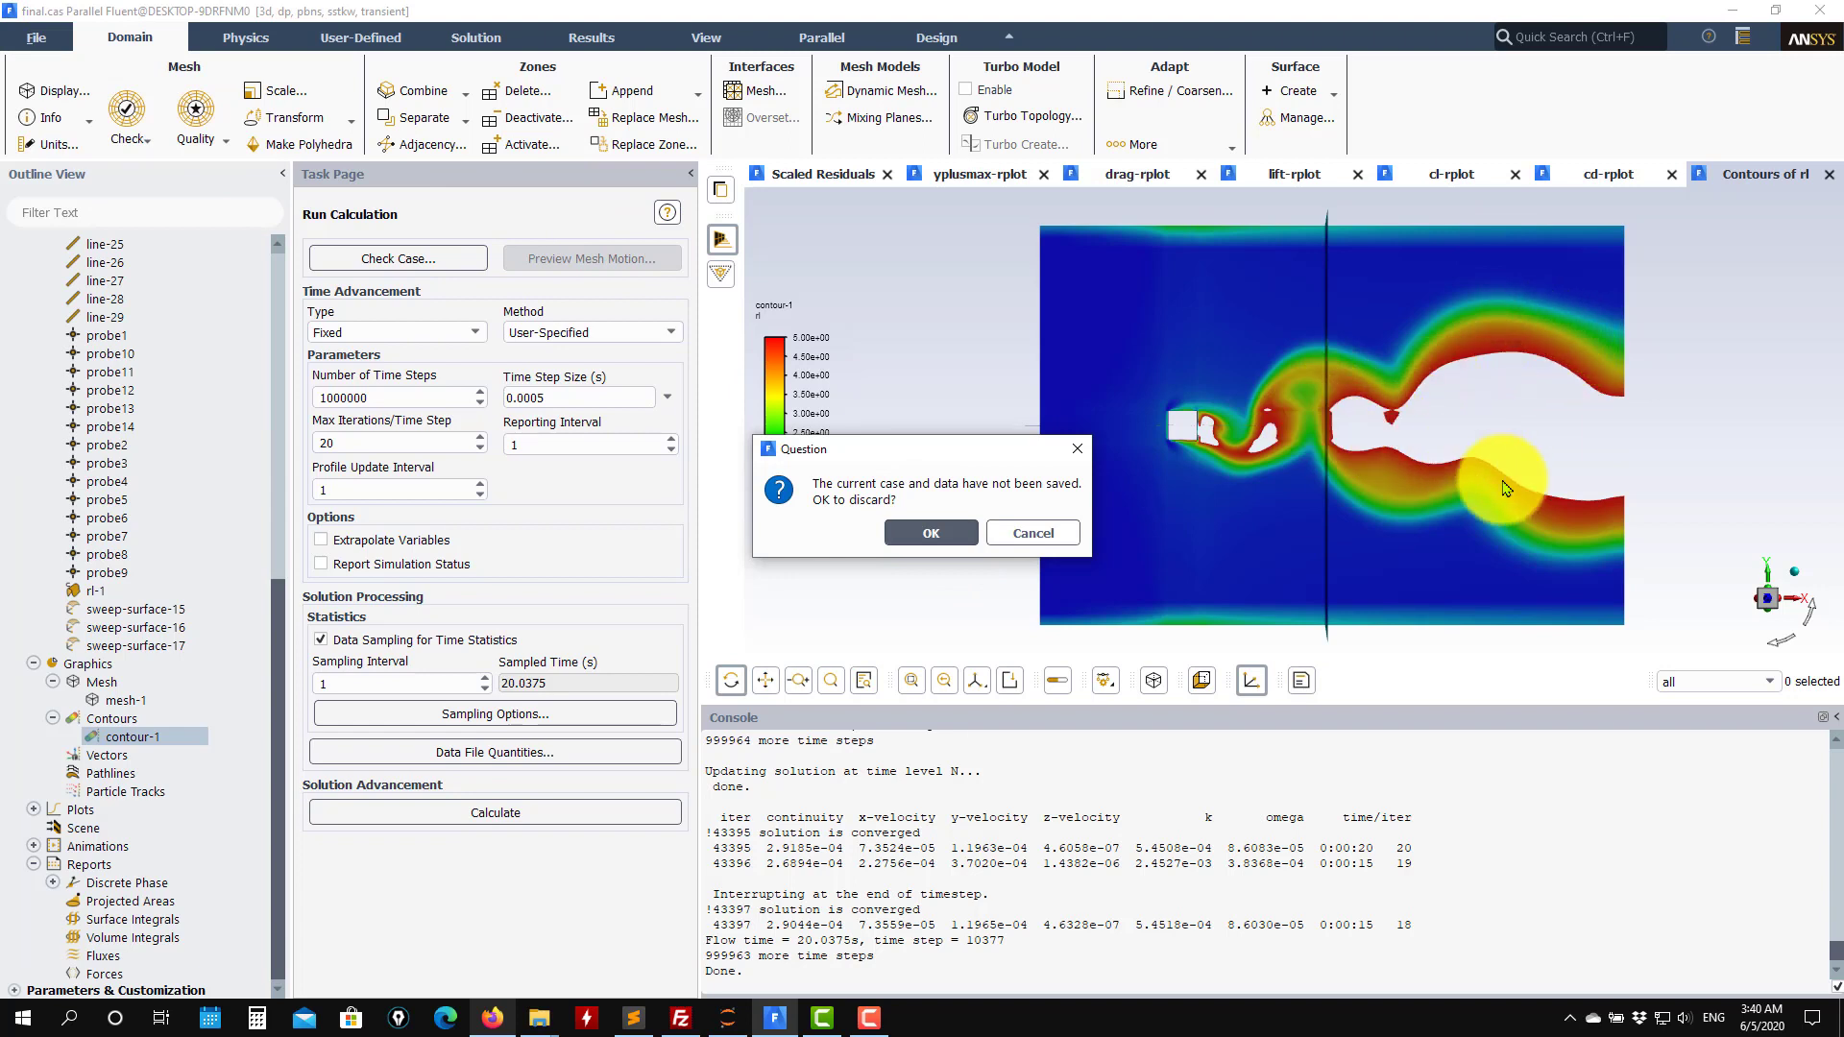
{"action": "left_click", "coordinate": [931, 534]}
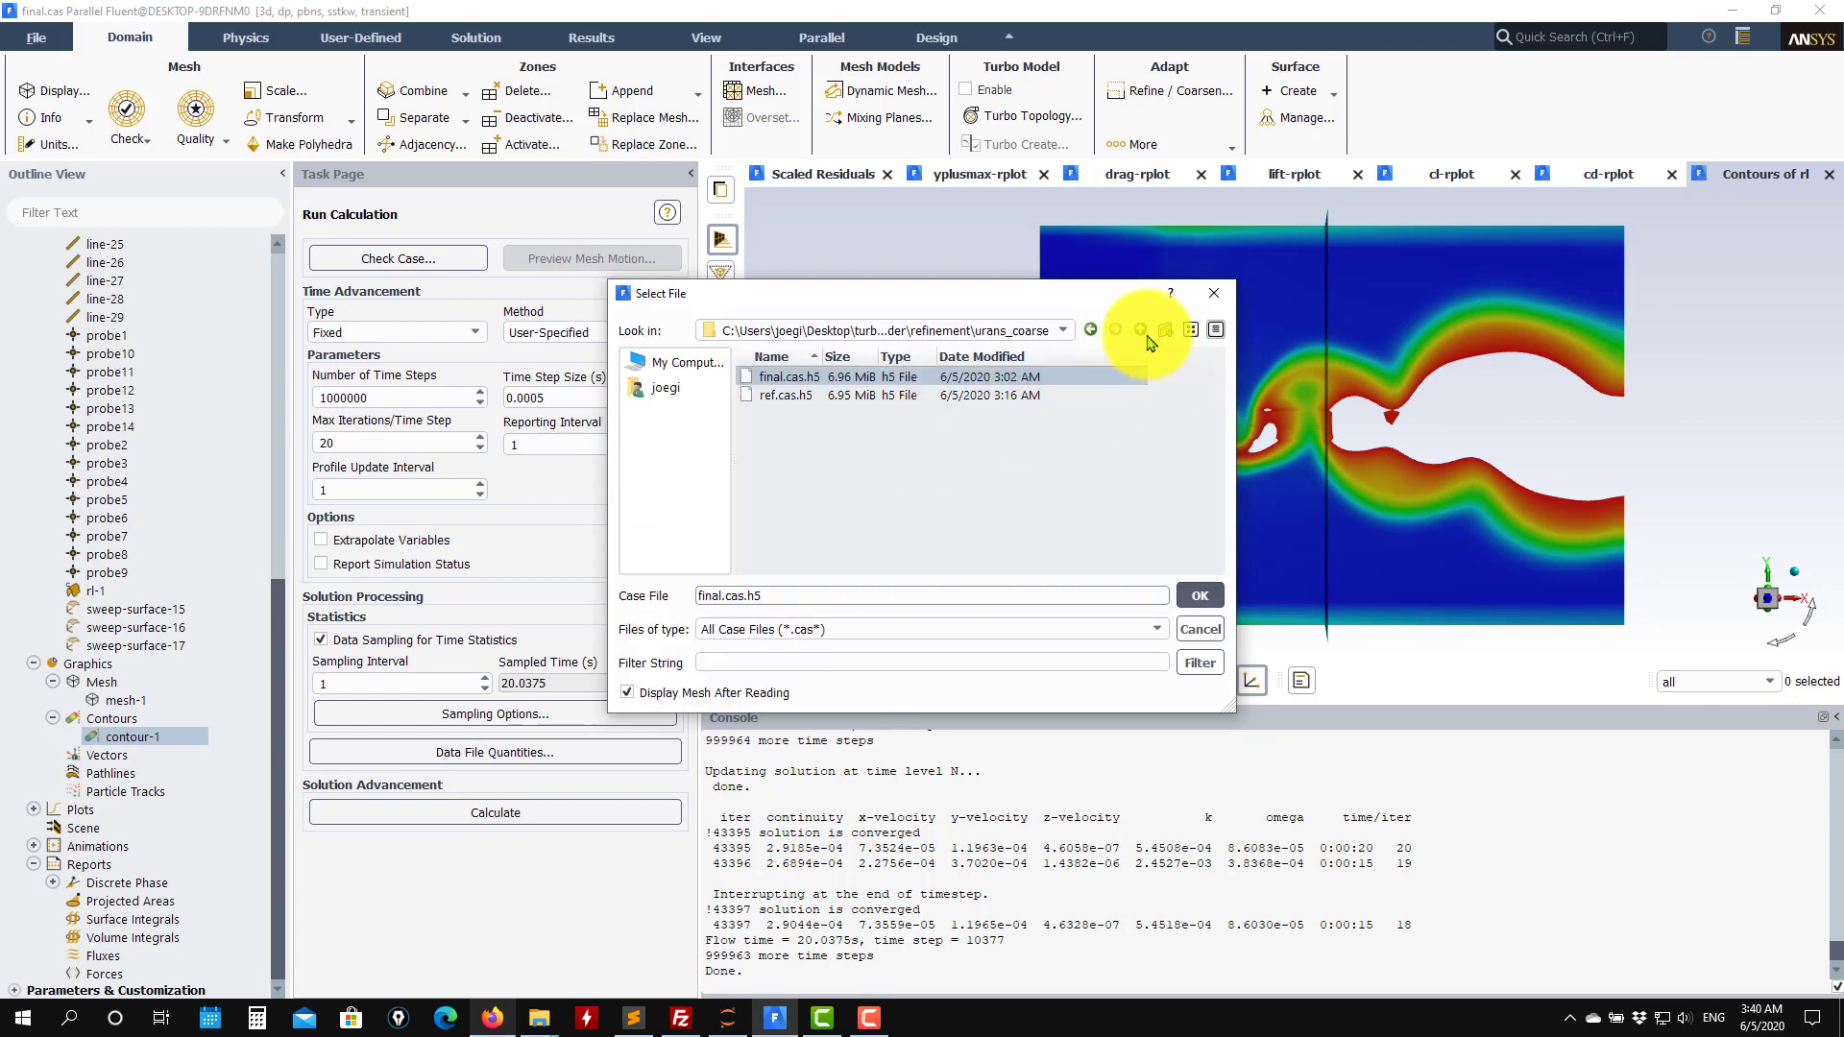
{"action": "left_click", "coordinate": [1140, 329]}
{"action": "double_click", "coordinate": [814, 396]}
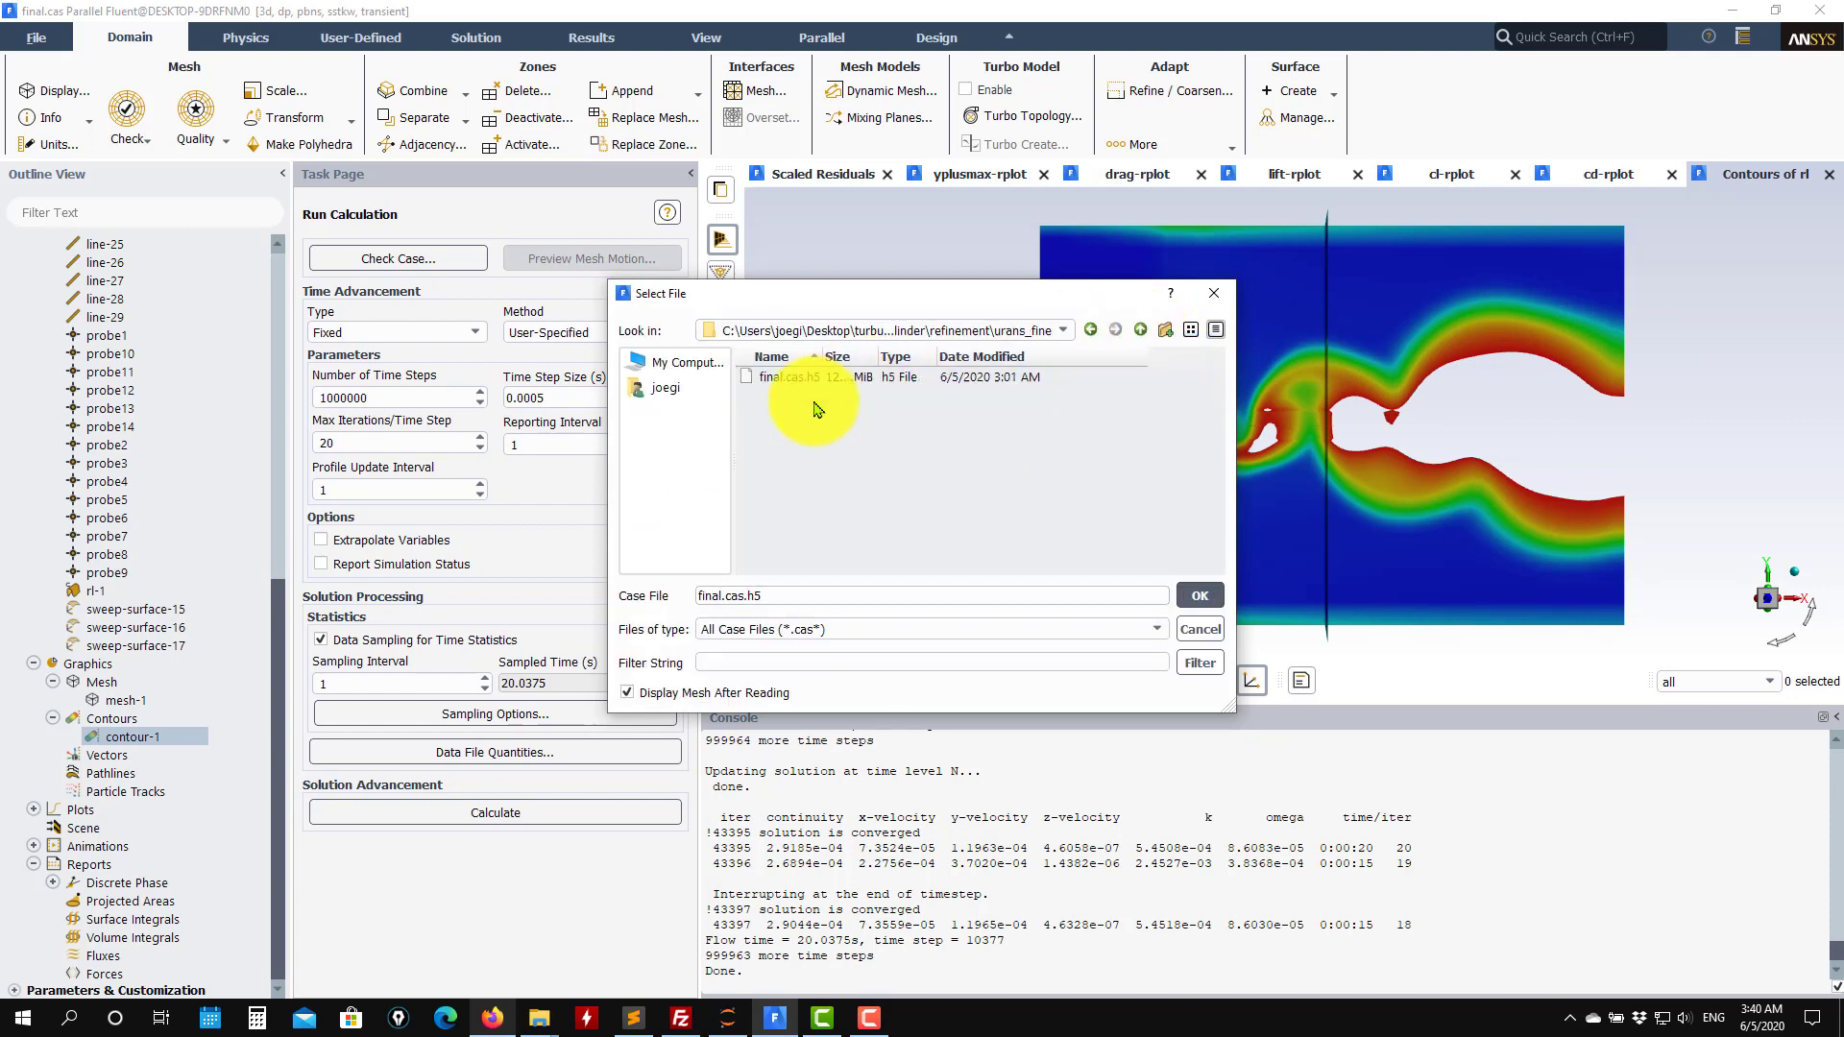
{"action": "left_click", "coordinate": [1199, 595]}
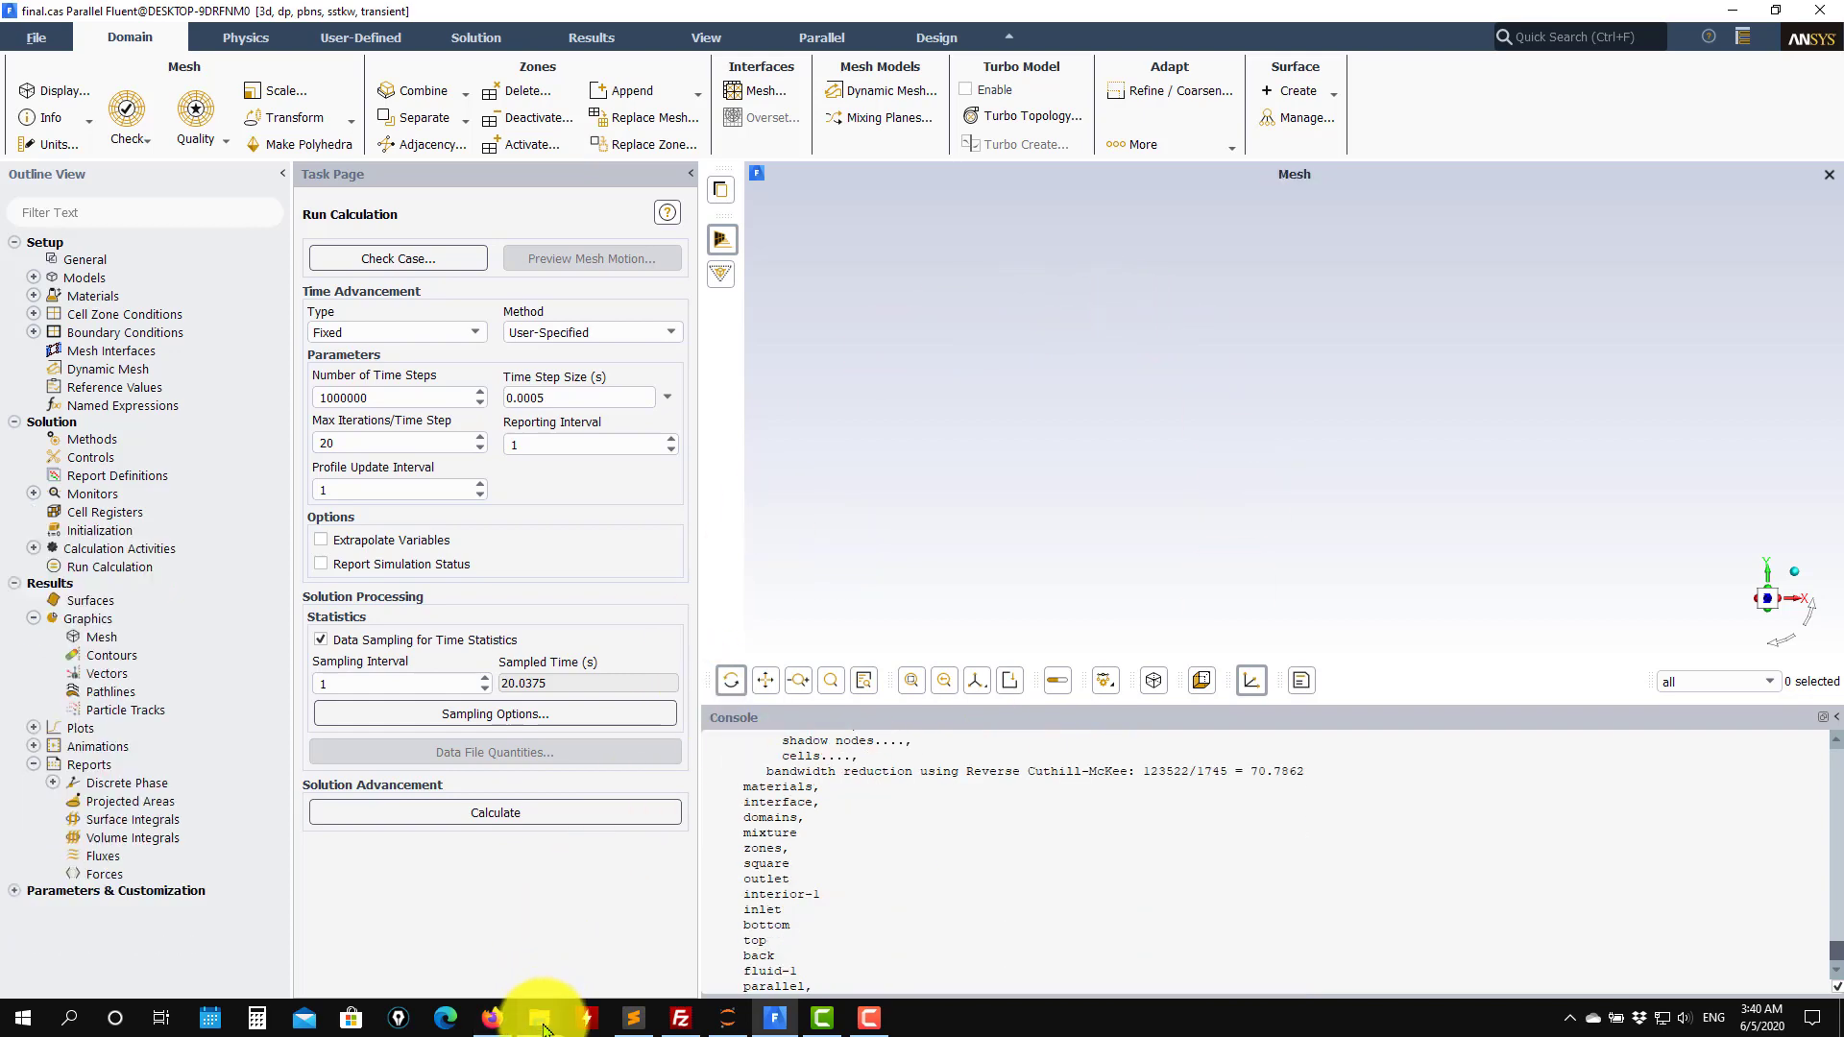
Switch to File Explorer and open the coarse URANS interpolation_files folder.
{"action": "mouse_move", "coordinate": [542, 1030]}
{"action": "left_click", "coordinate": [617, 917]}
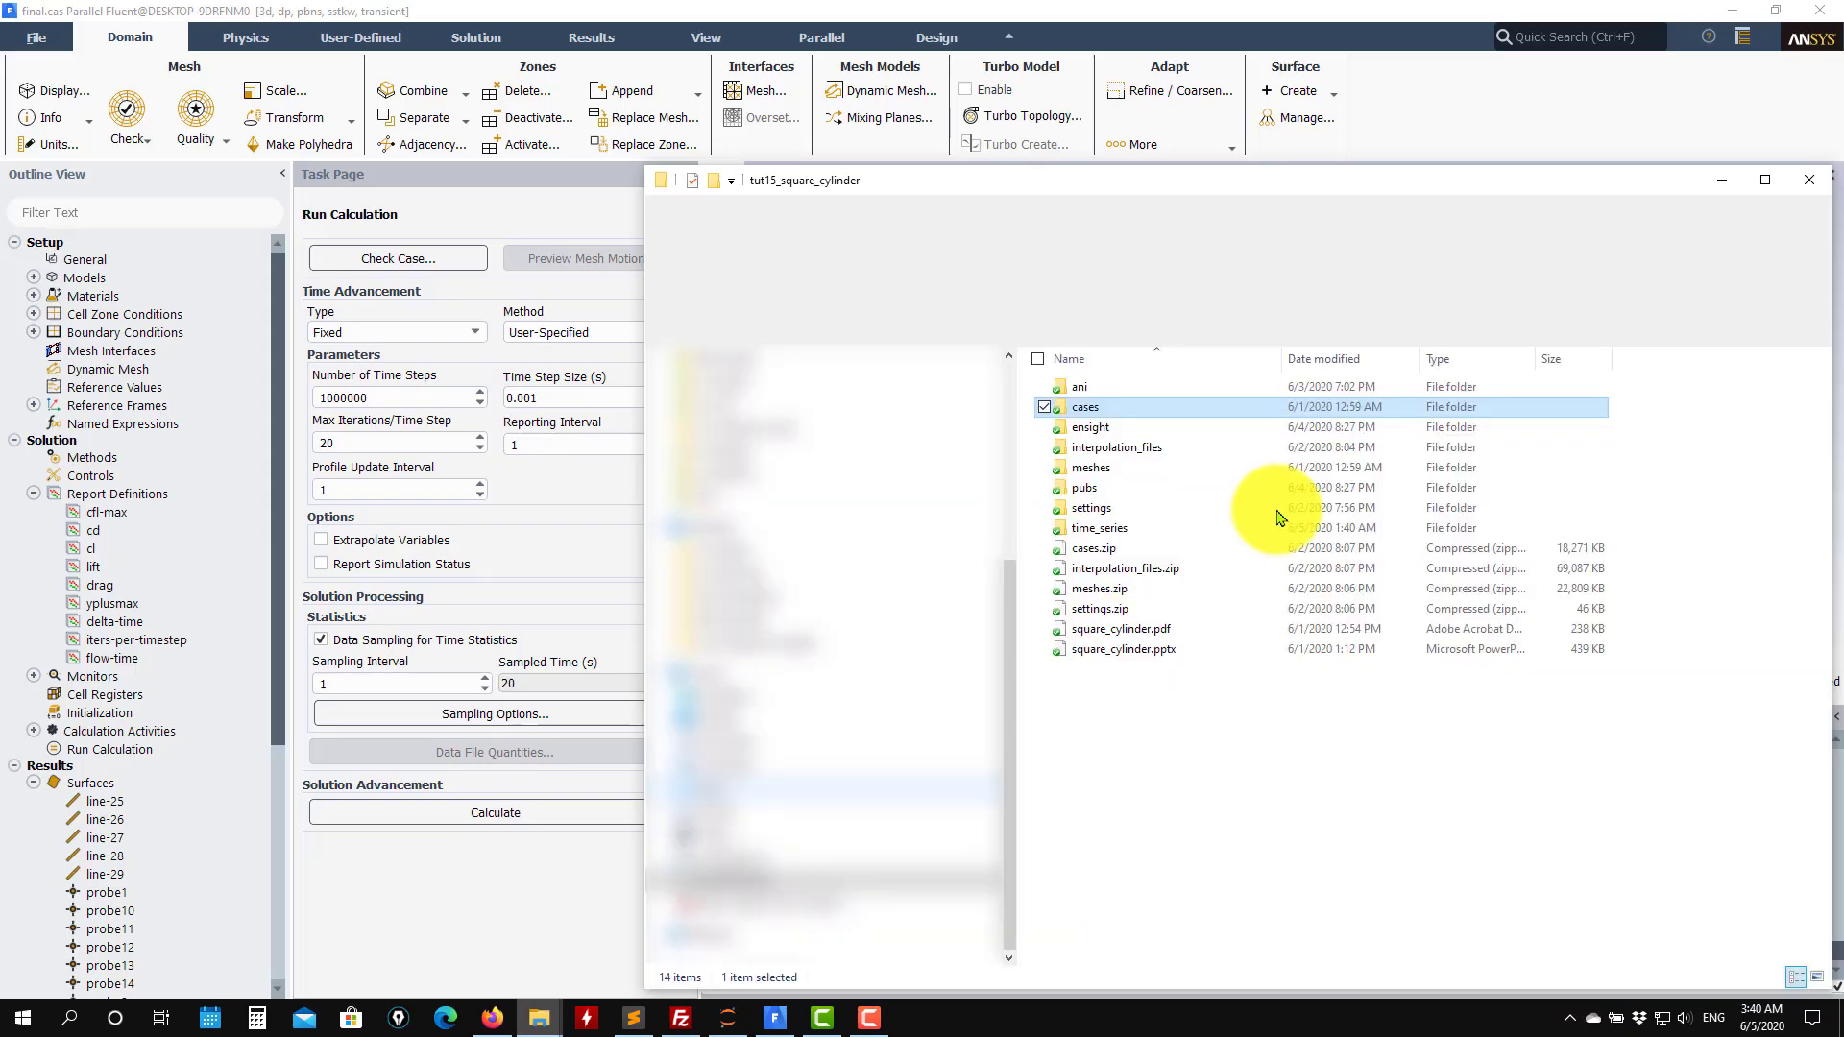
{"action": "double_click", "coordinate": [1150, 455]}
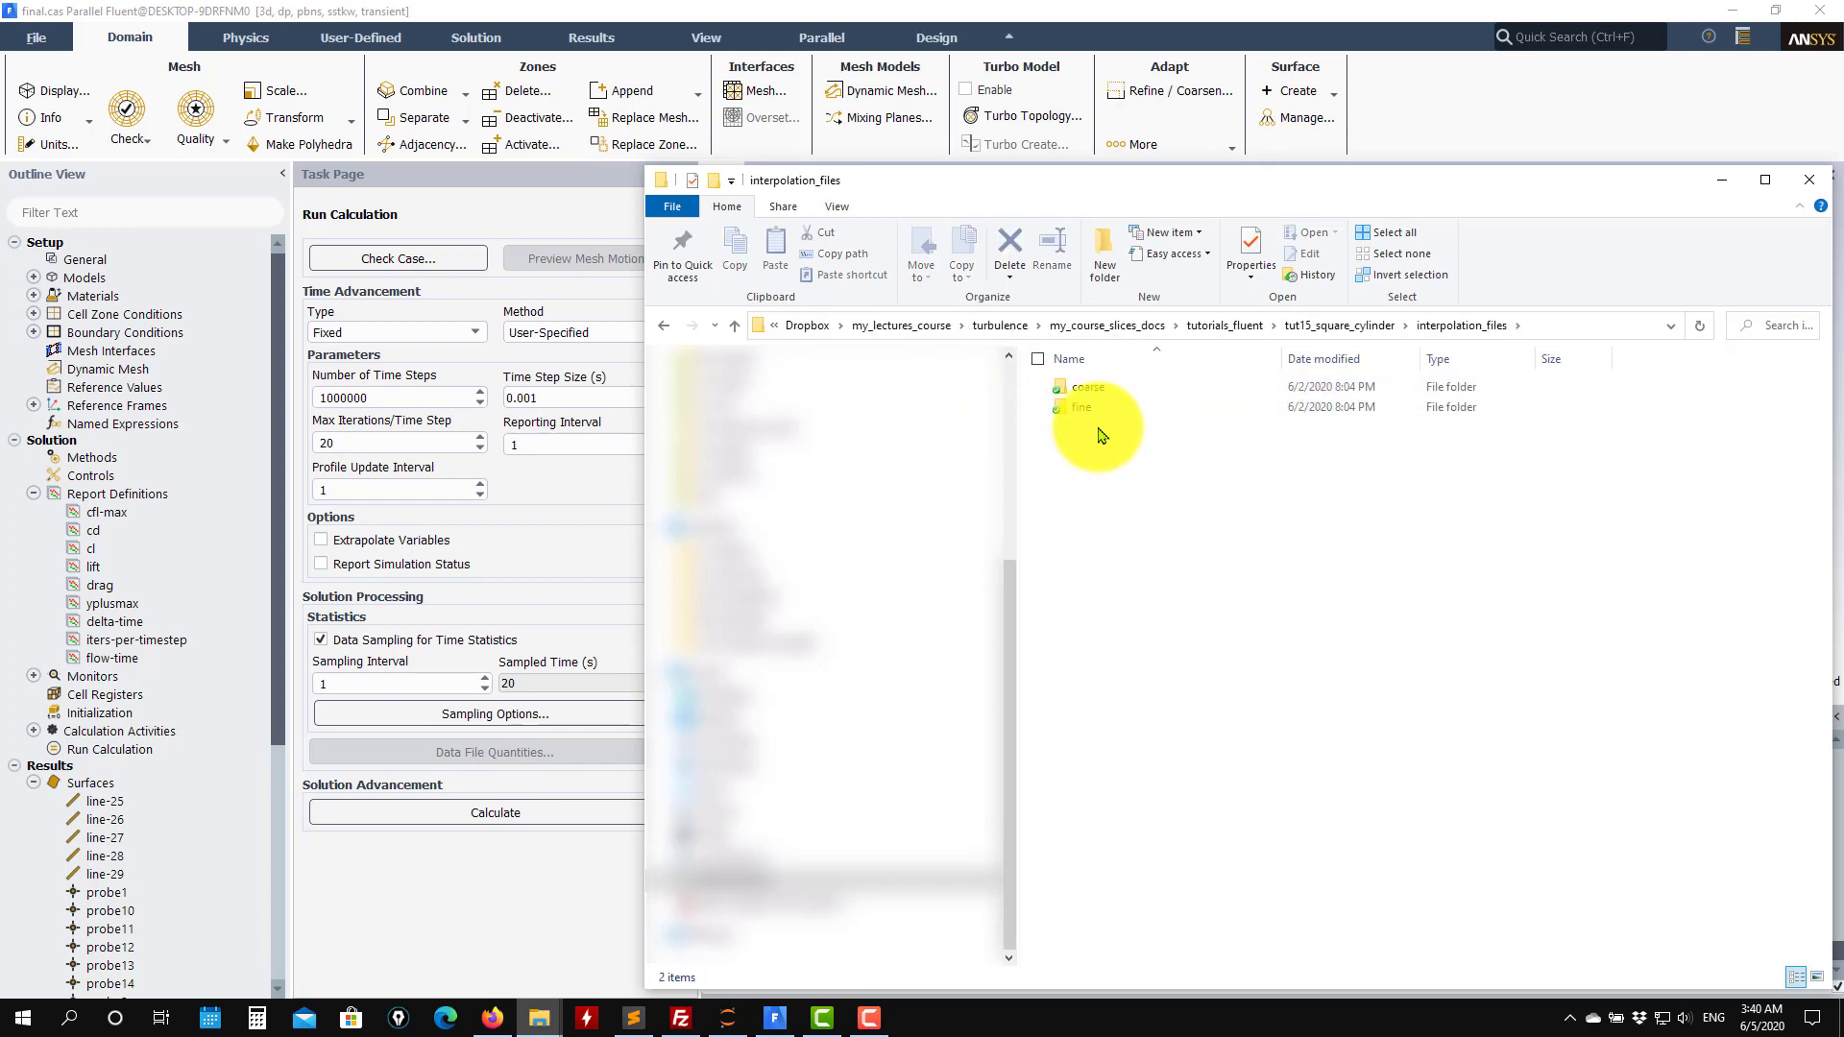
{"action": "double_click", "coordinate": [1096, 392]}
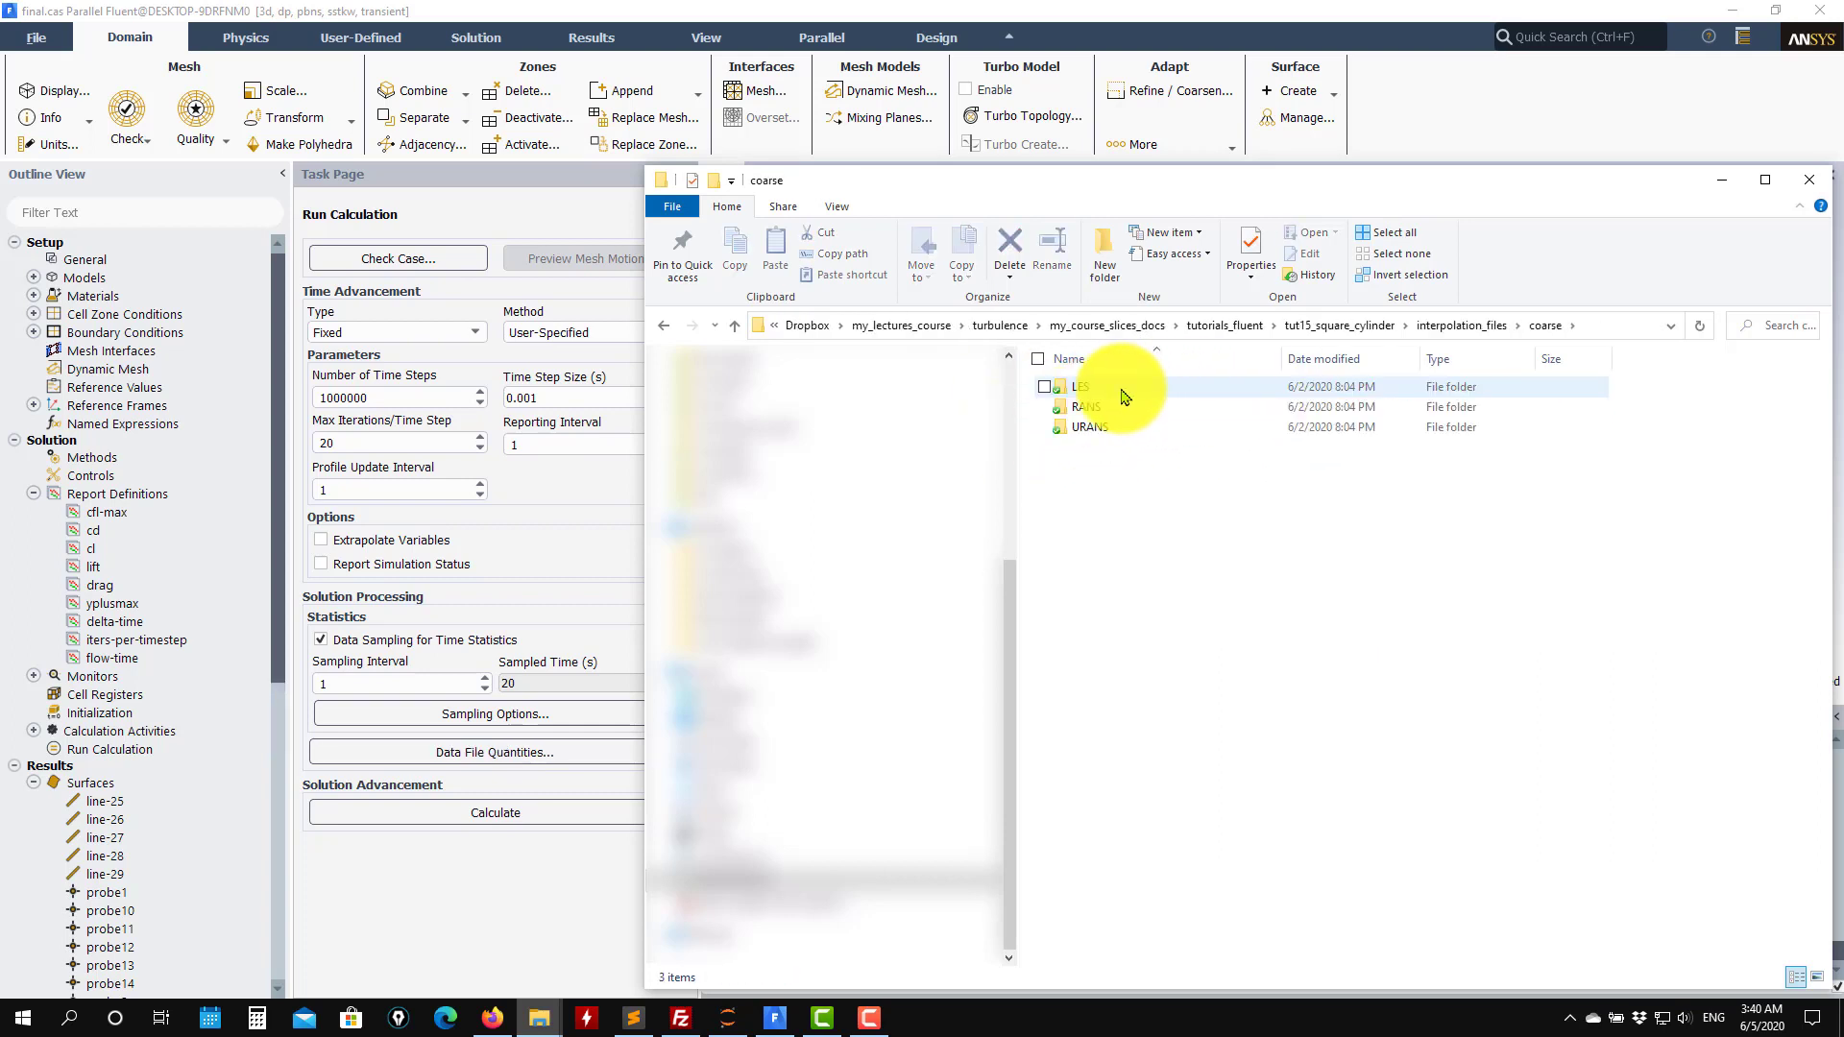
{"action": "left_click", "coordinate": [1107, 427]}
{"action": "double_click", "coordinate": [1107, 427]}
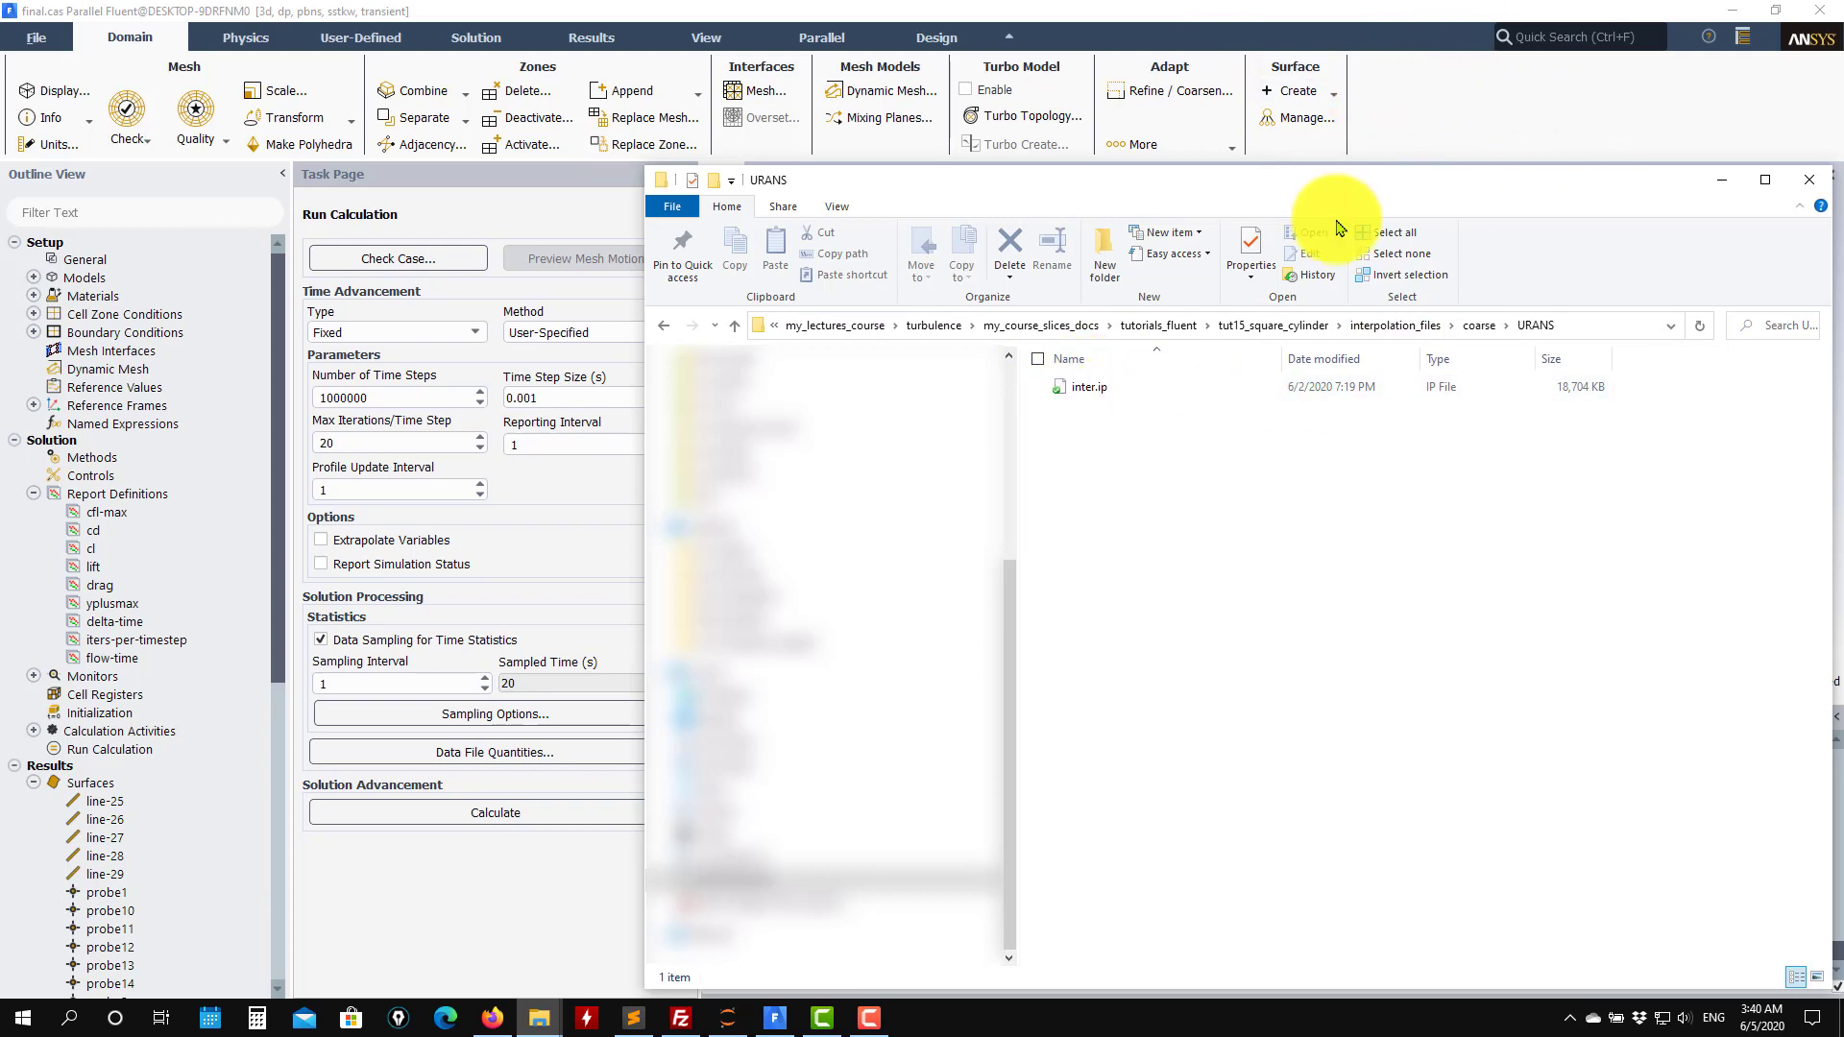
Browse the fine LES and RANS interpolation_files folders for their inter.ip files.
{"action": "left_click", "coordinate": [736, 328]}
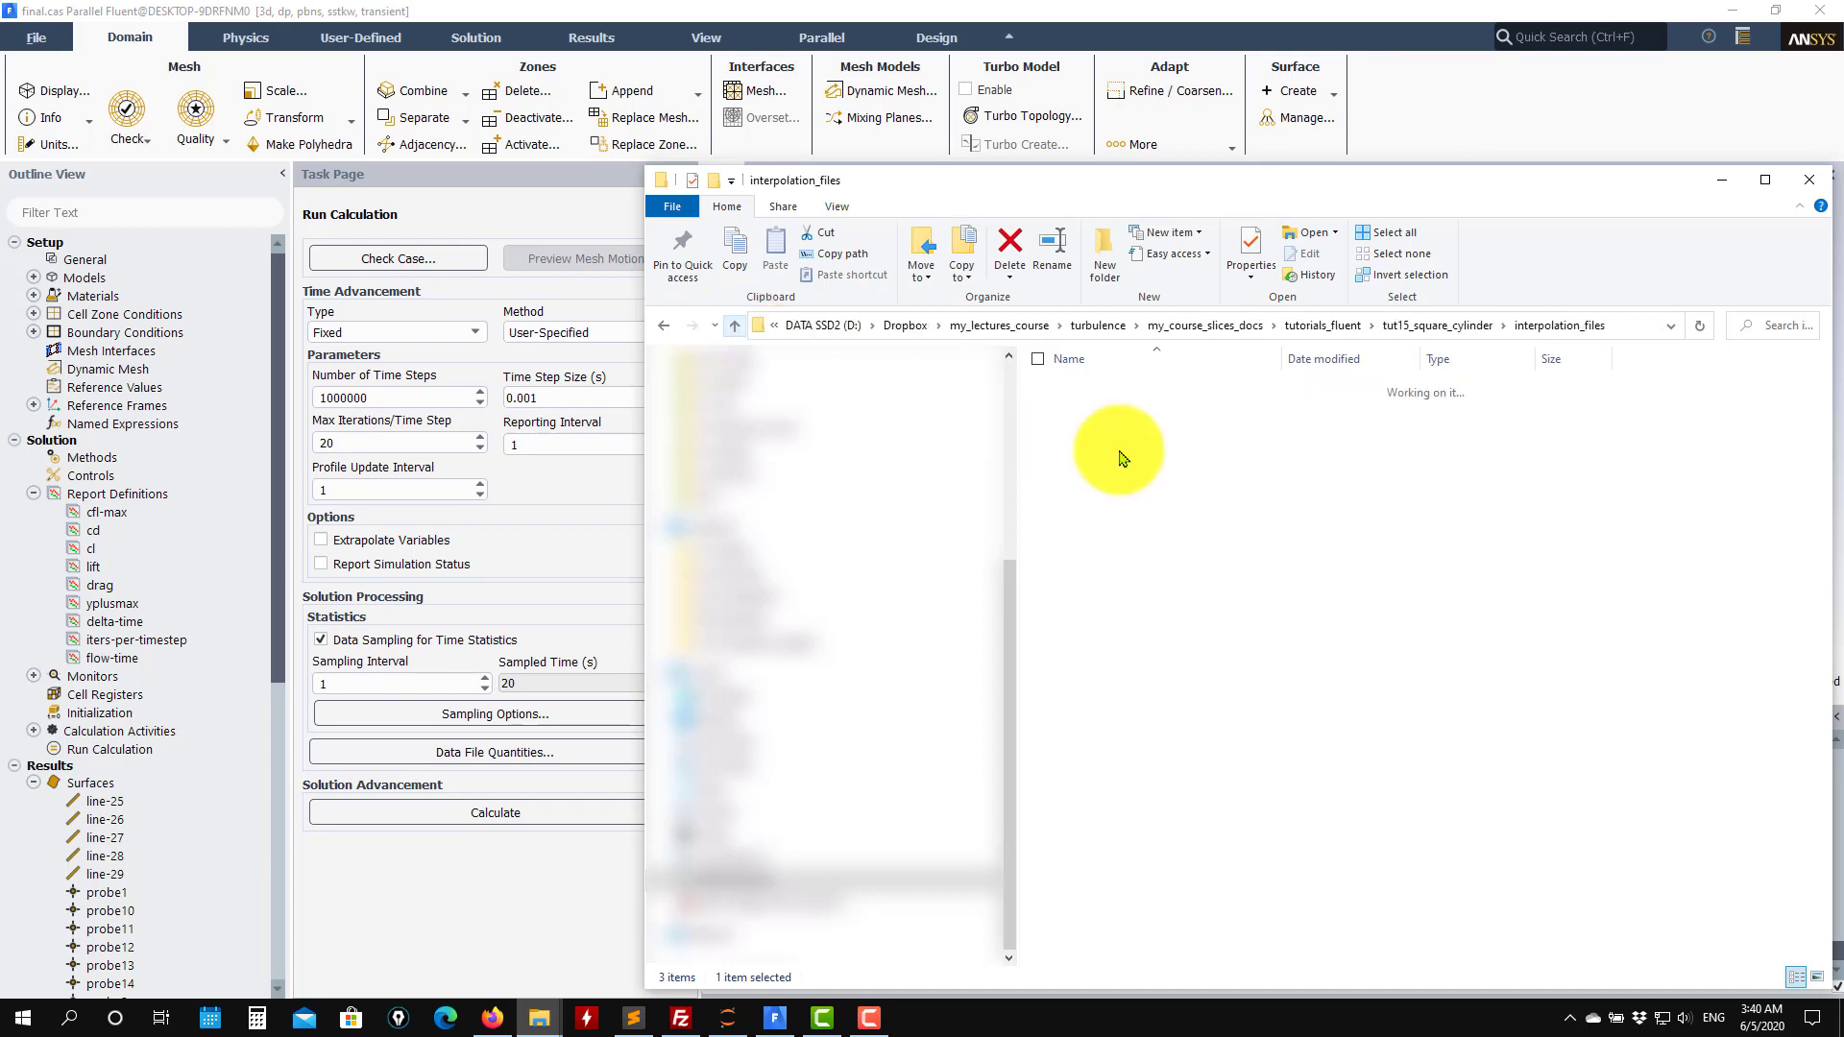
{"action": "double_click", "coordinate": [1091, 413]}
{"action": "double_click", "coordinate": [1079, 388]}
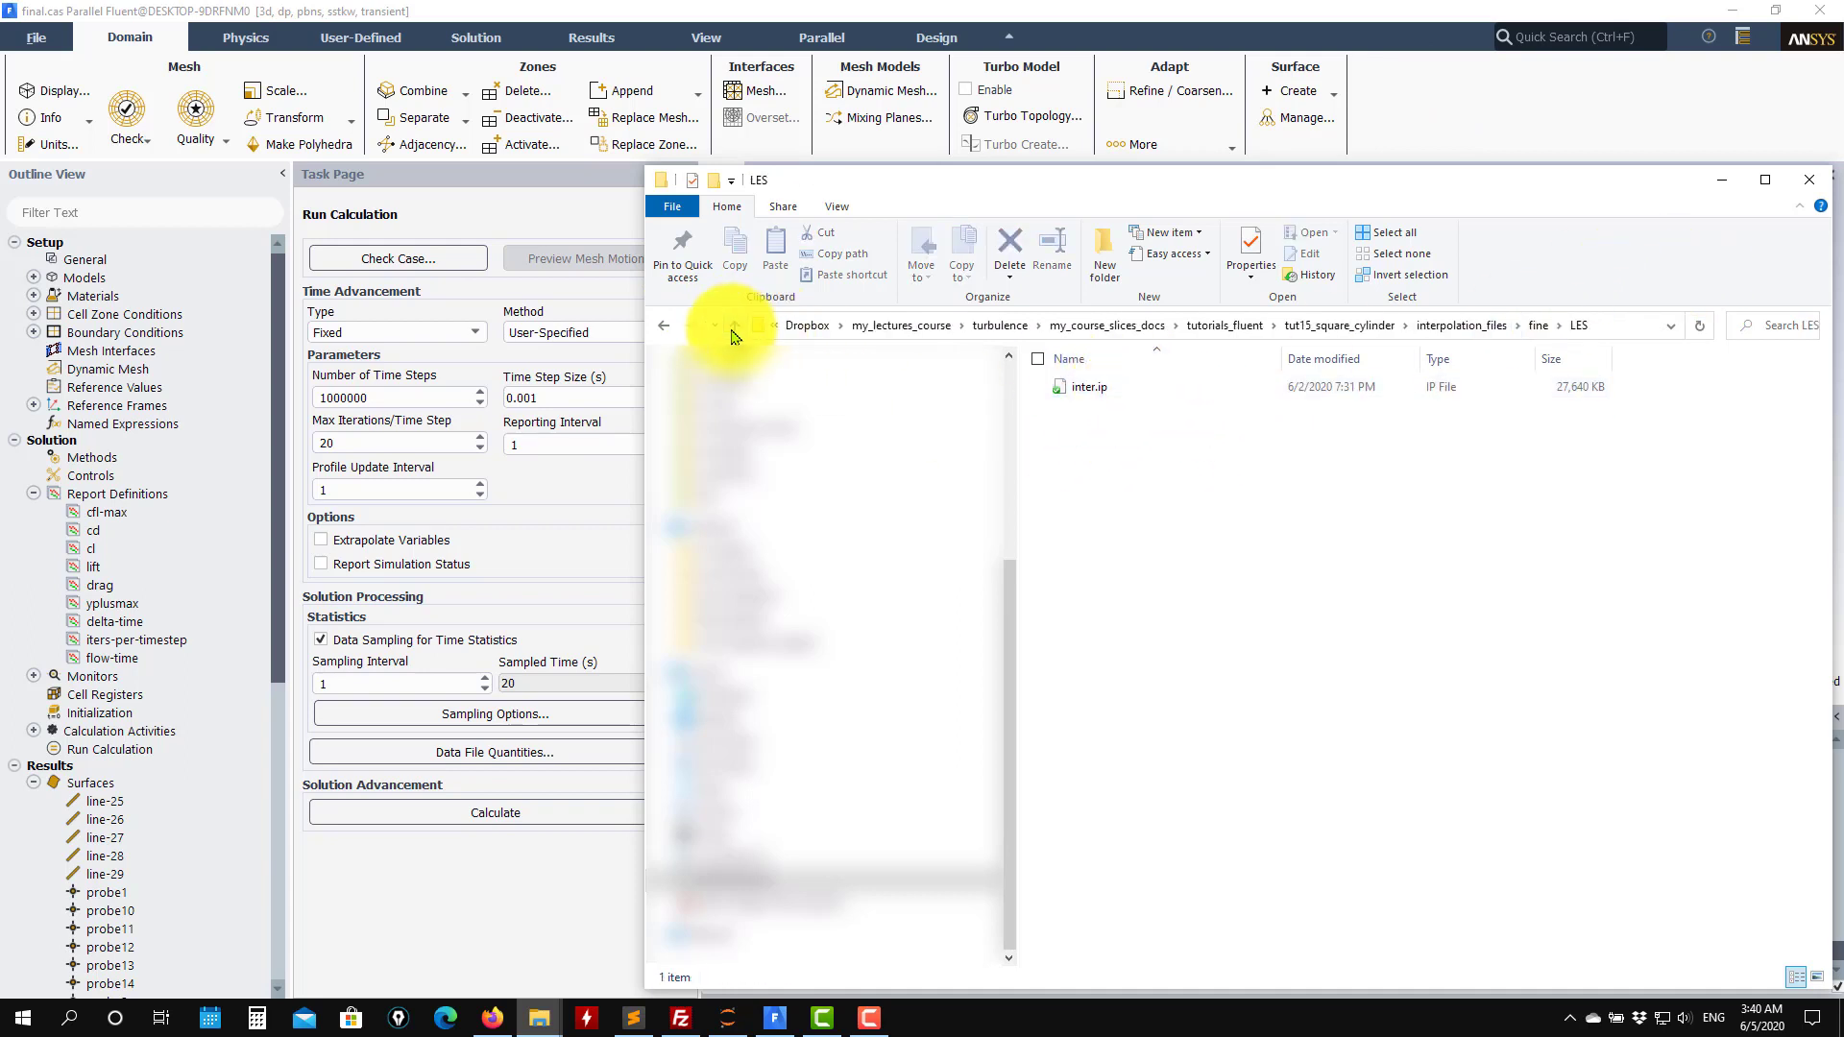
{"action": "left_click", "coordinate": [733, 328]}
{"action": "left_click", "coordinate": [1094, 411]}
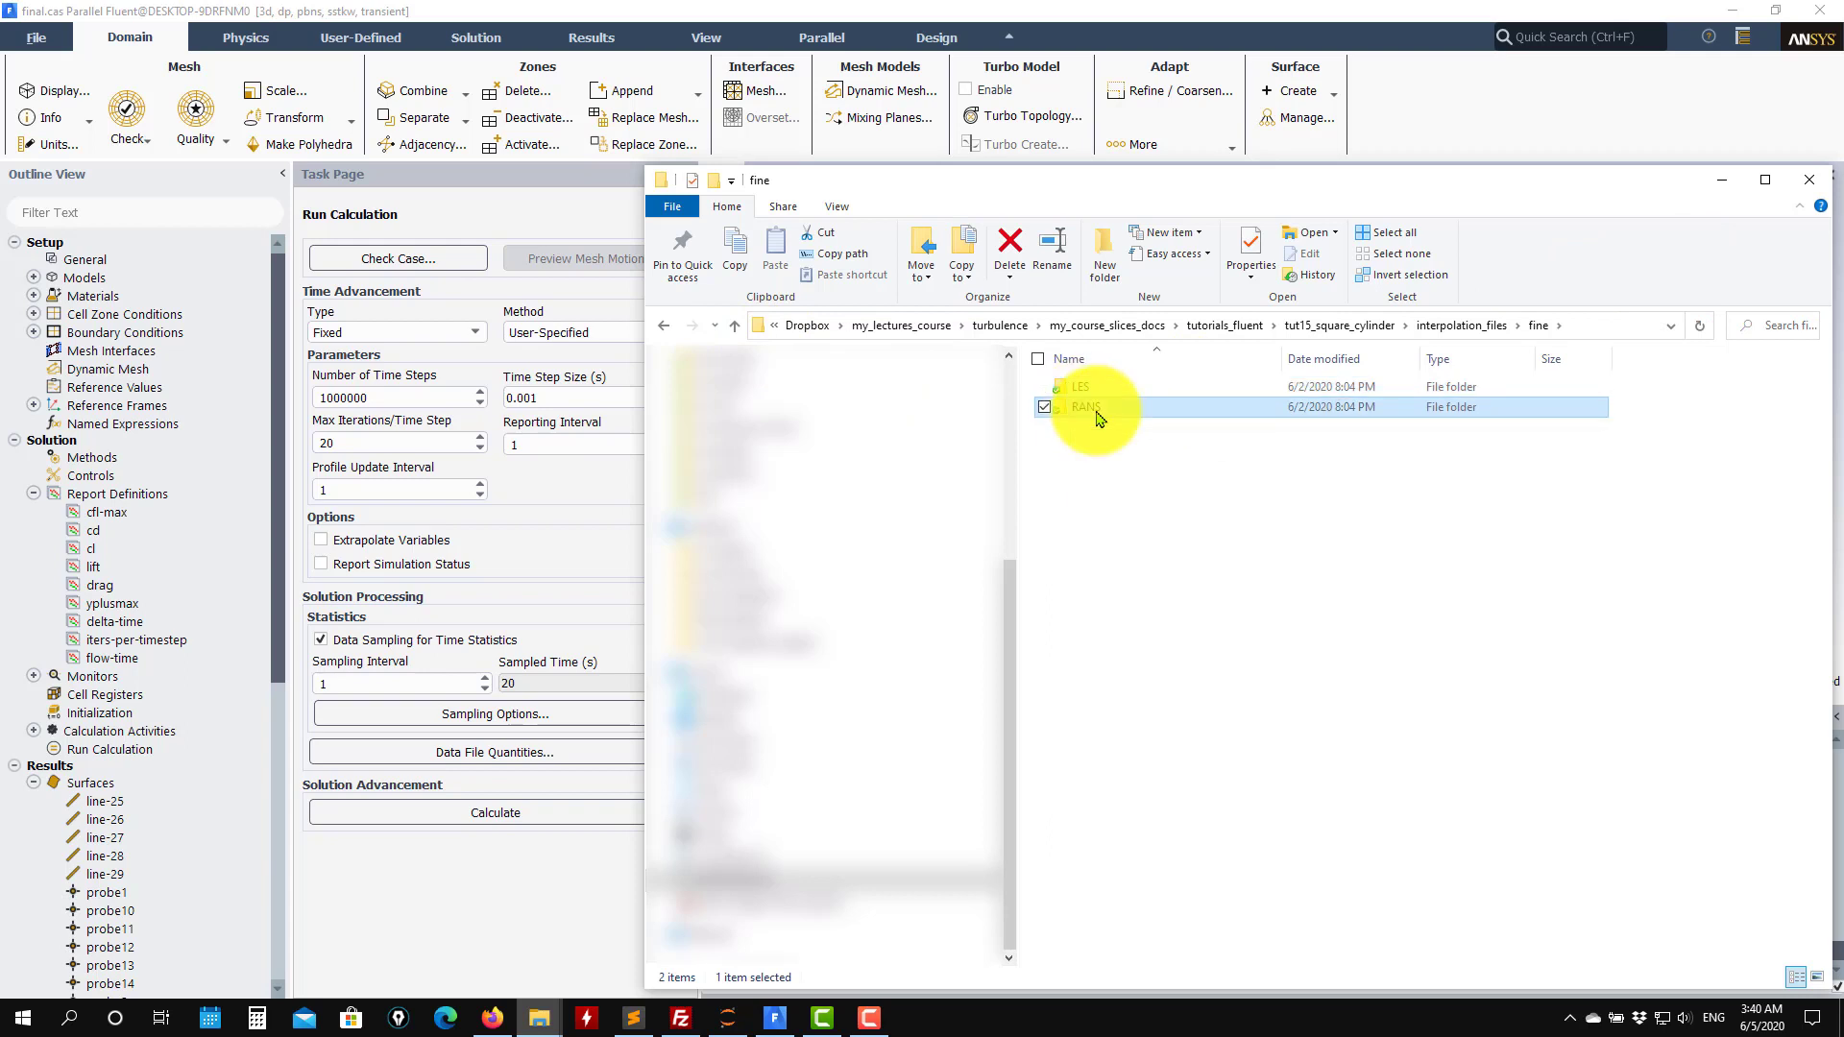
{"action": "double_click", "coordinate": [1162, 411]}
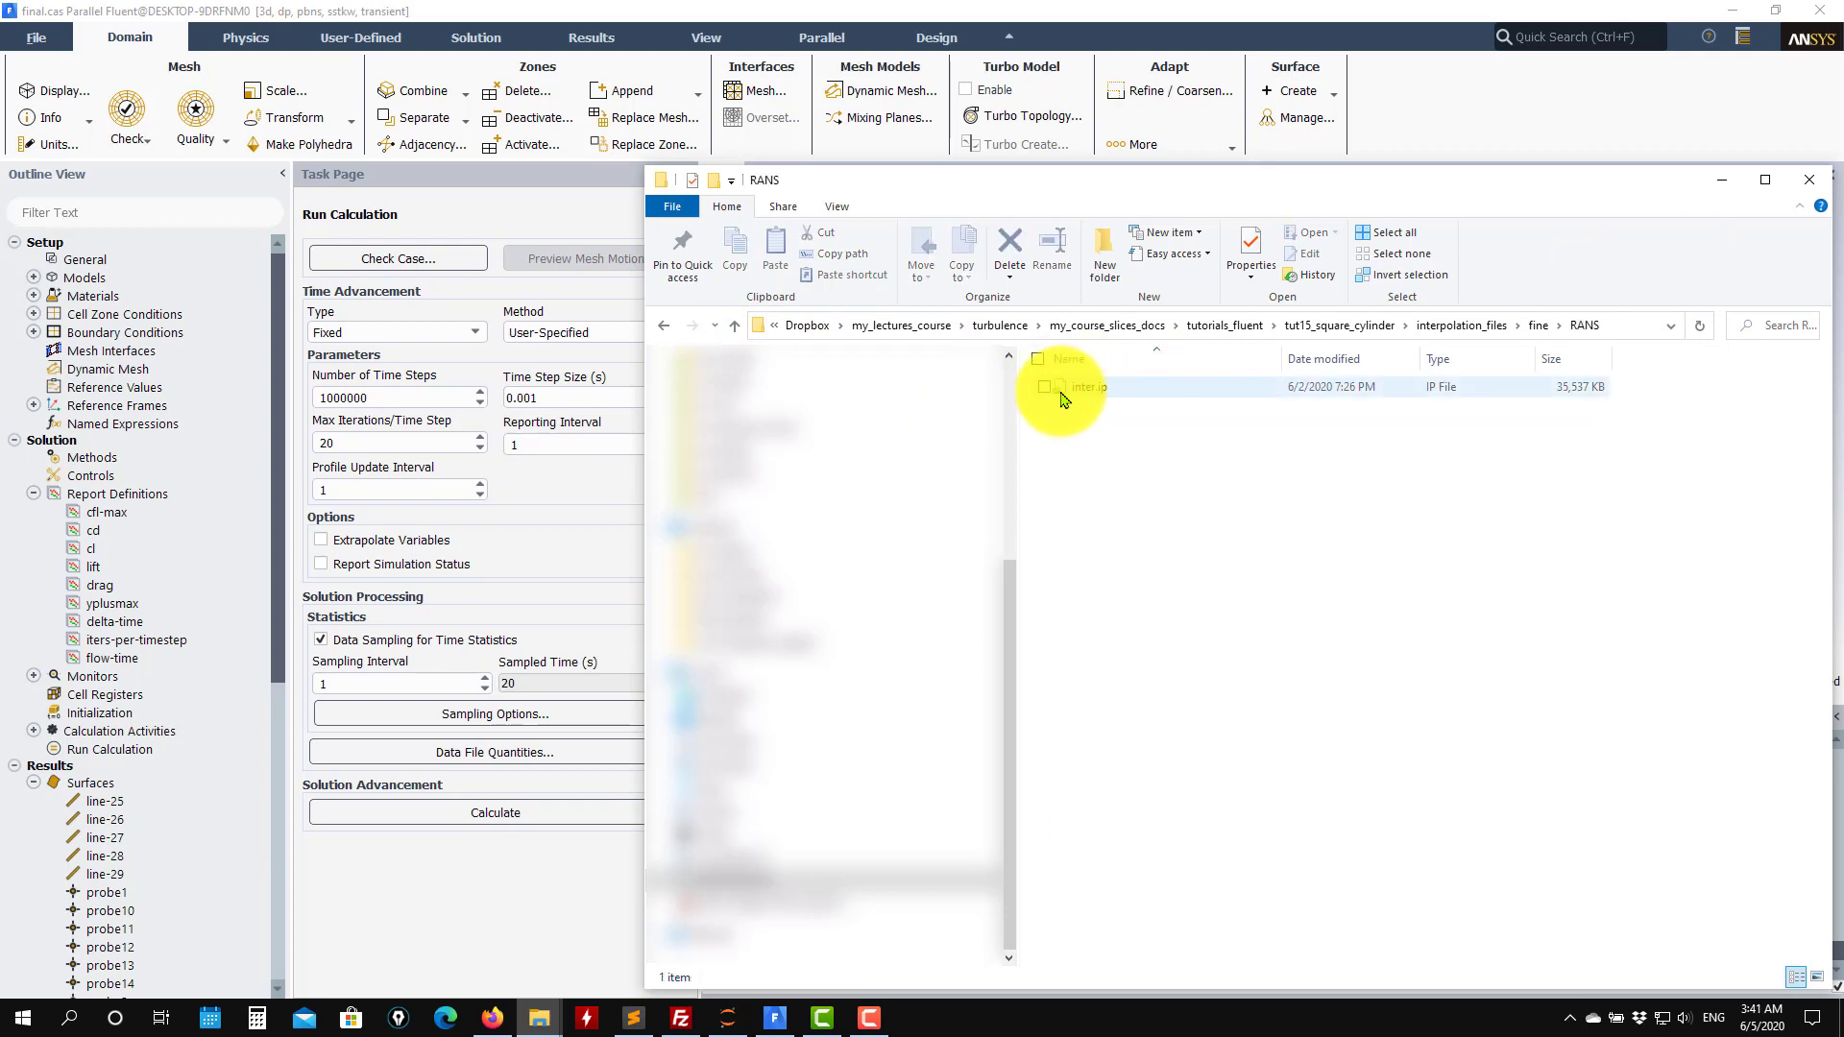
Browse the coarse and fine interpolation_files folders and their LES, RANS and URANS subfolders.
{"action": "left_click", "coordinate": [735, 326]}
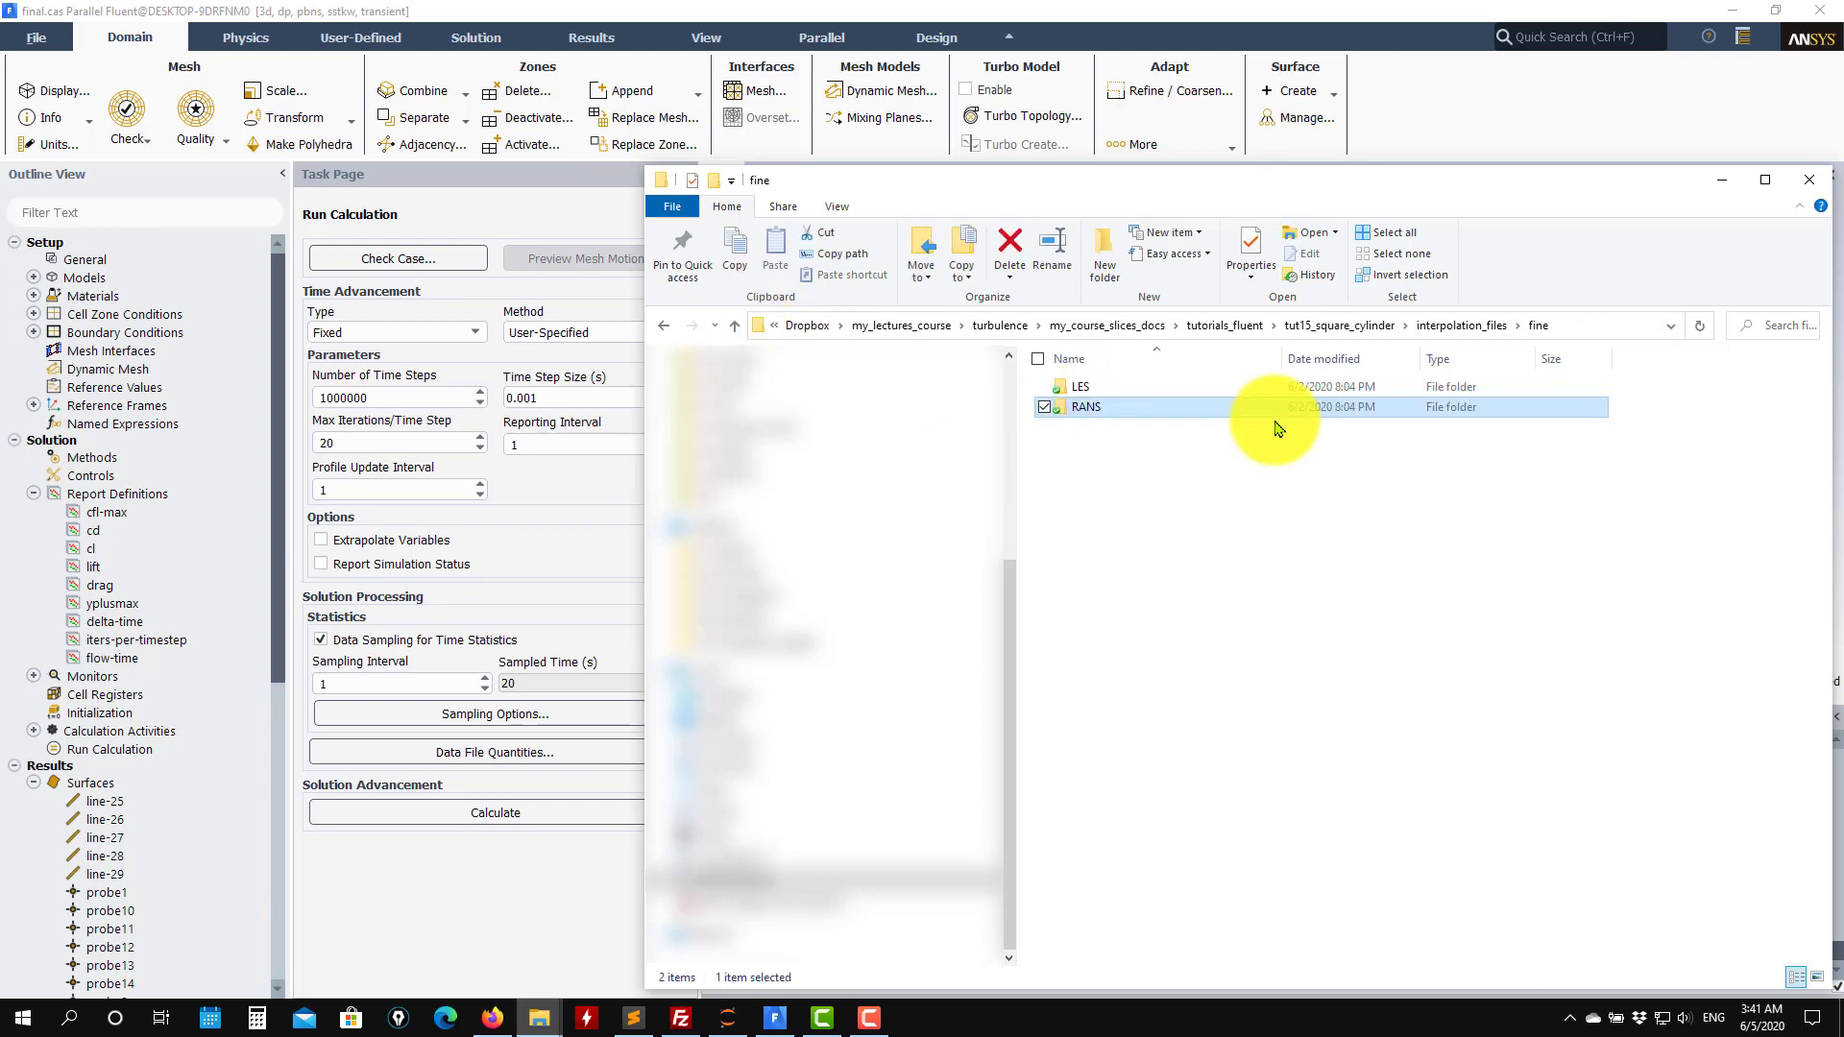
{"action": "left_click", "coordinate": [1096, 388]}
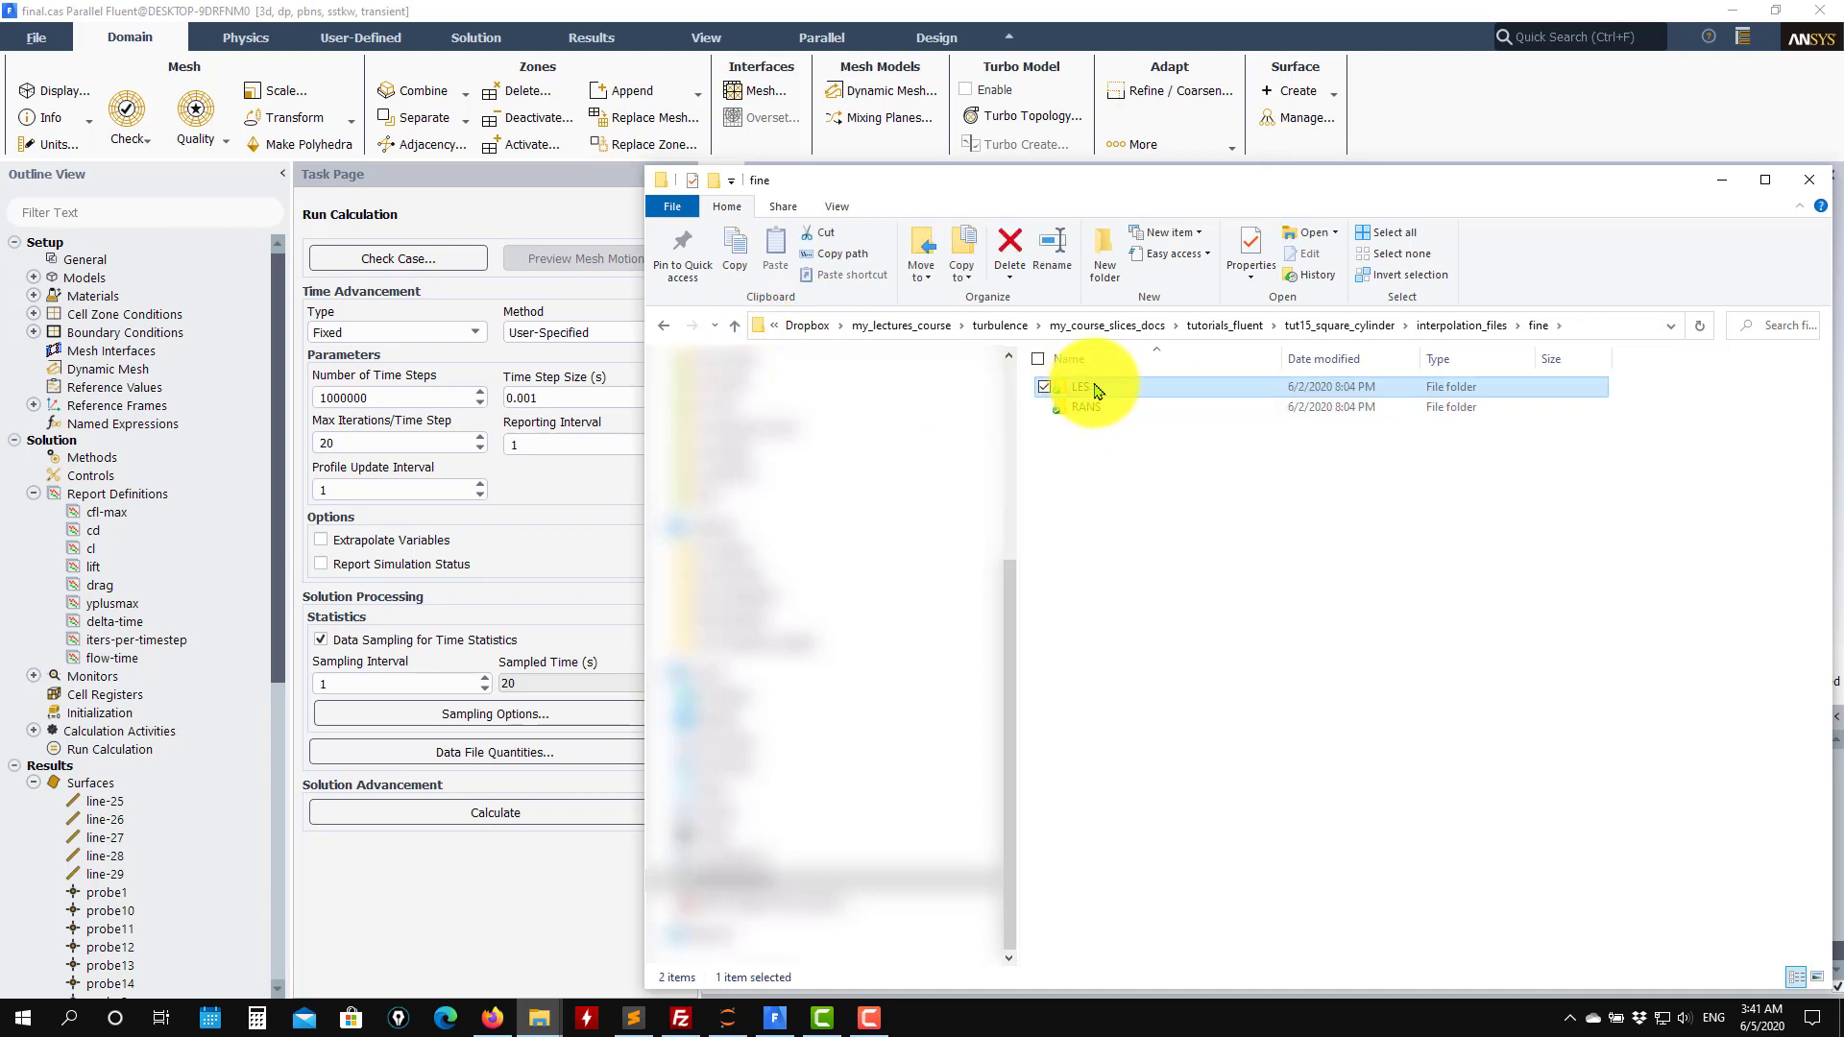
{"action": "left_click", "coordinate": [736, 328]}
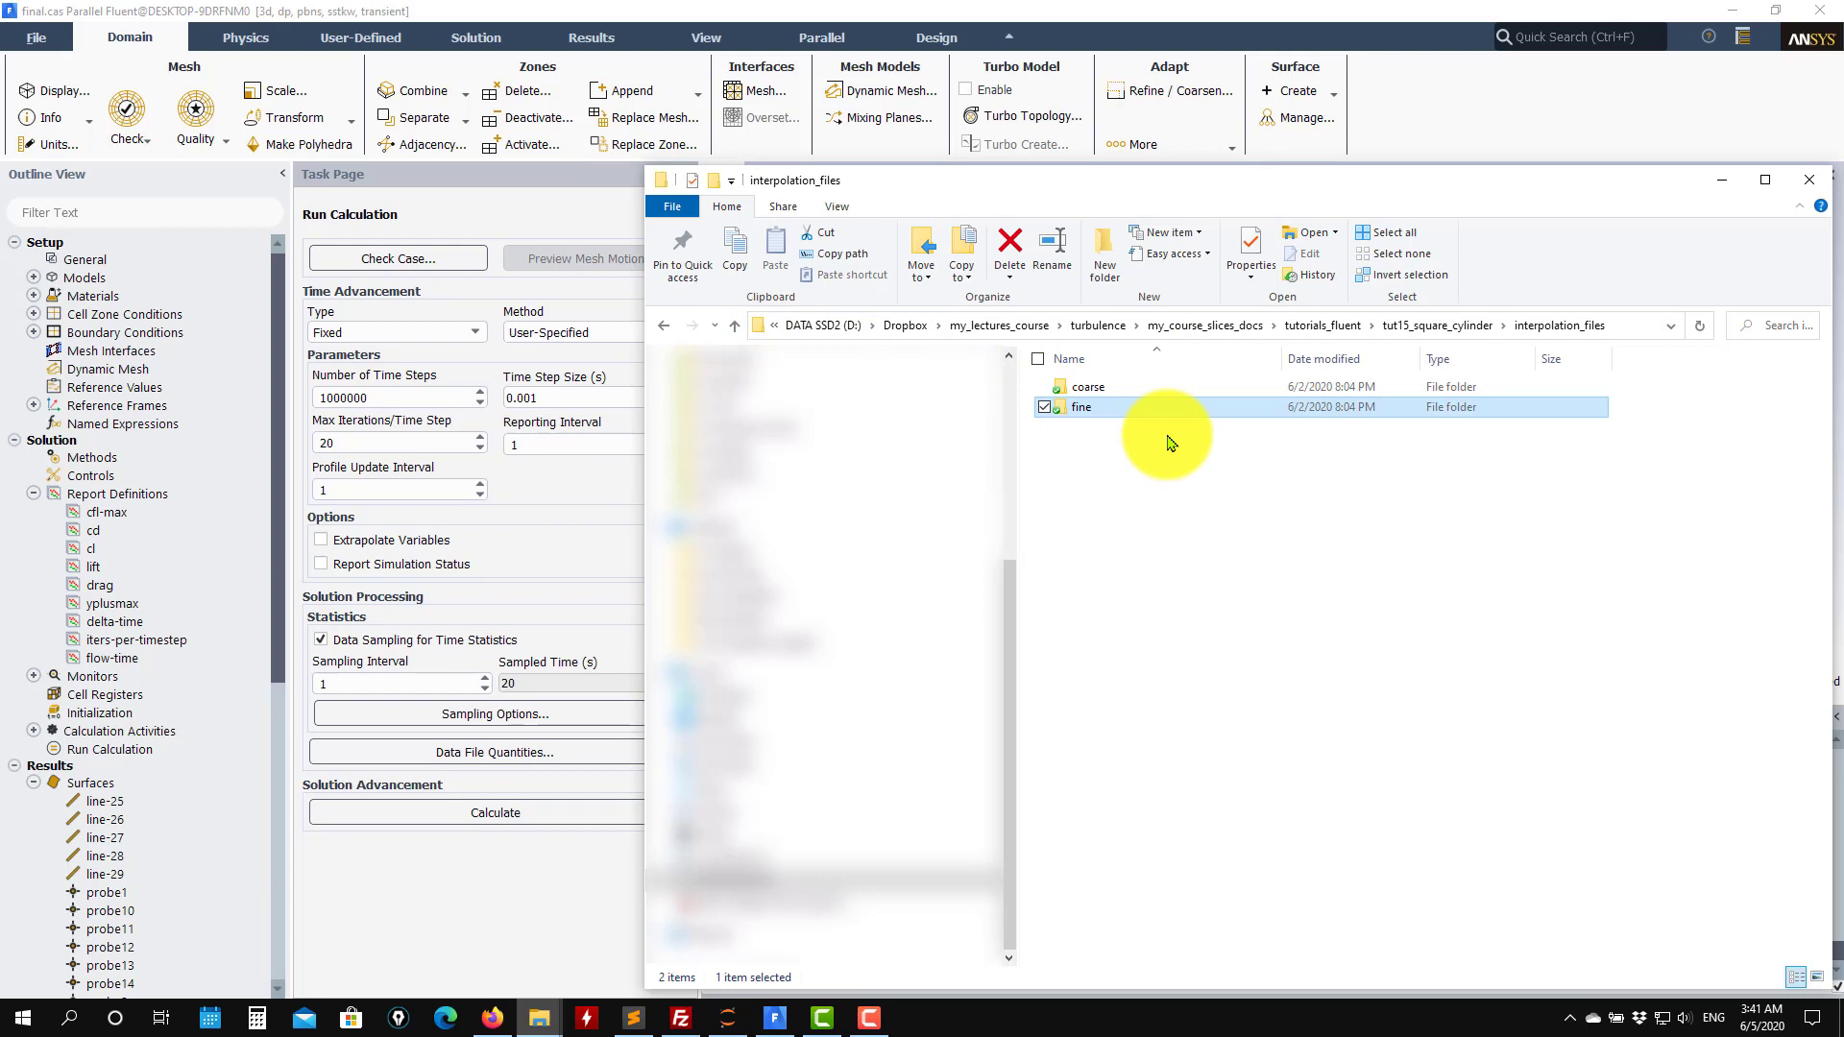
{"action": "double_click", "coordinate": [1088, 387]}
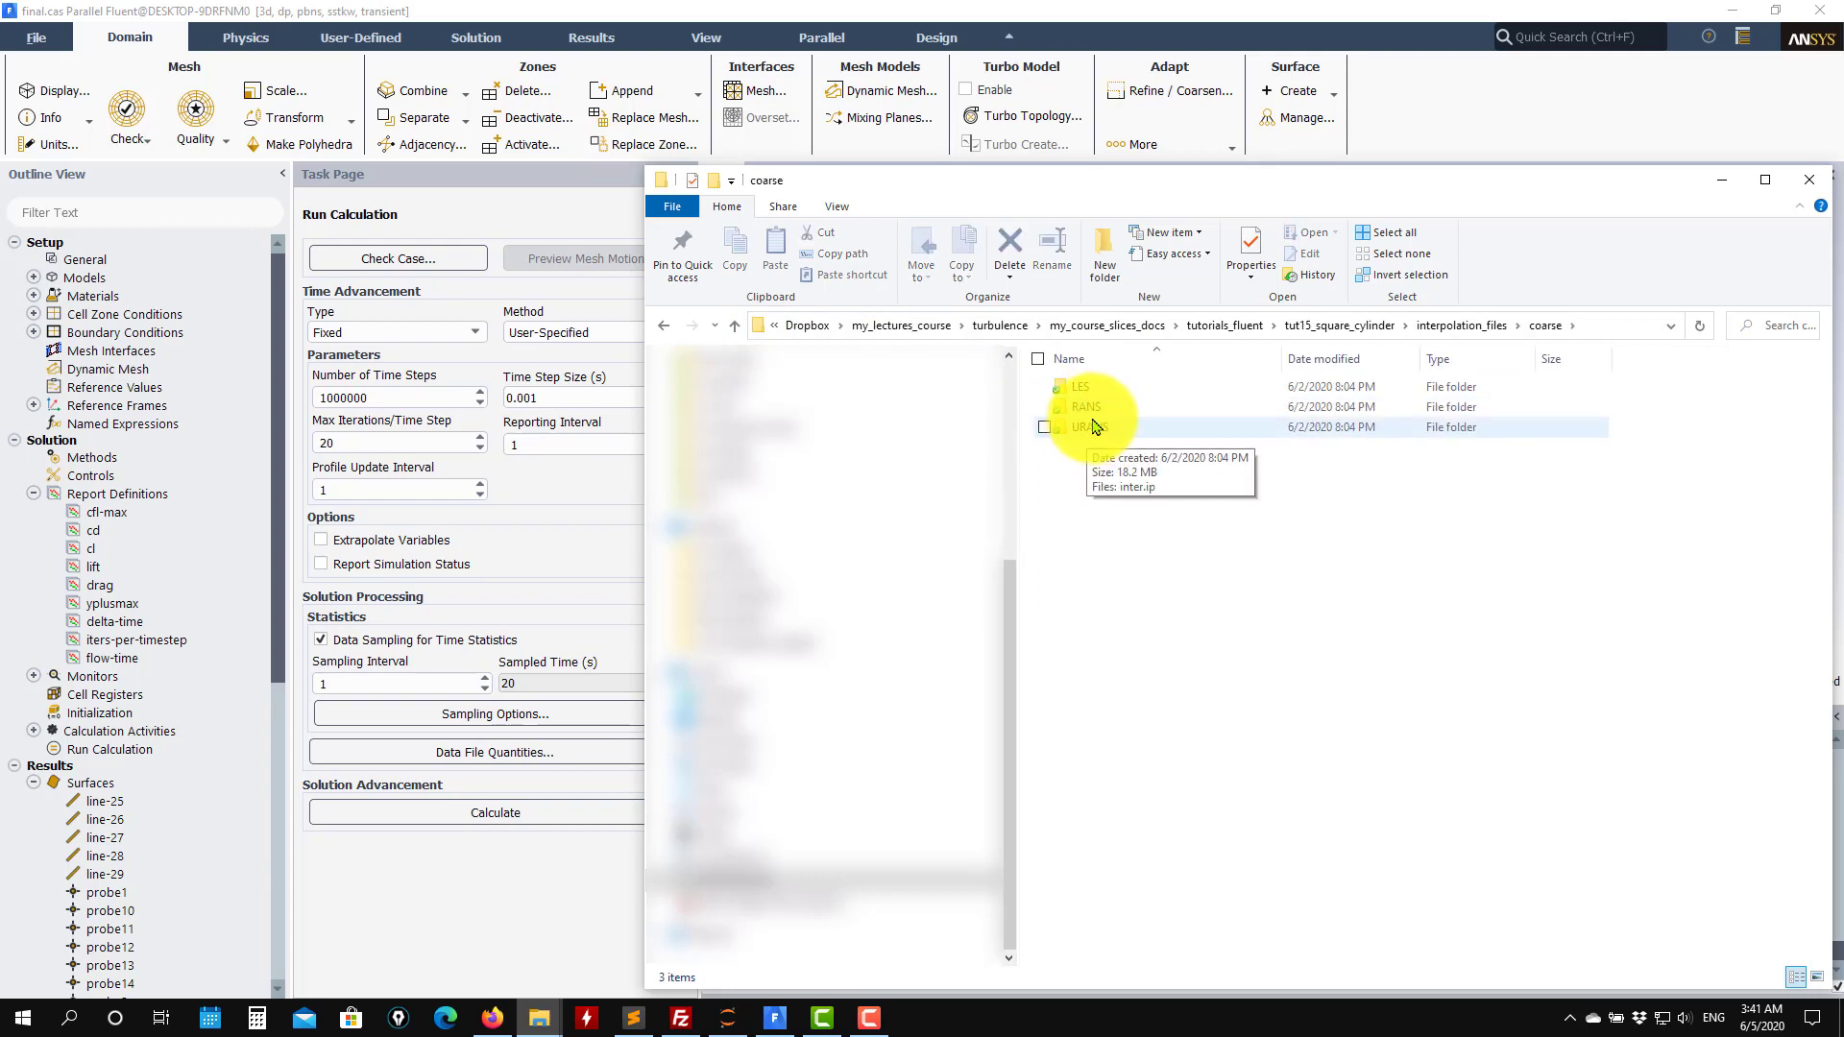
{"action": "left_click", "coordinate": [736, 327]}
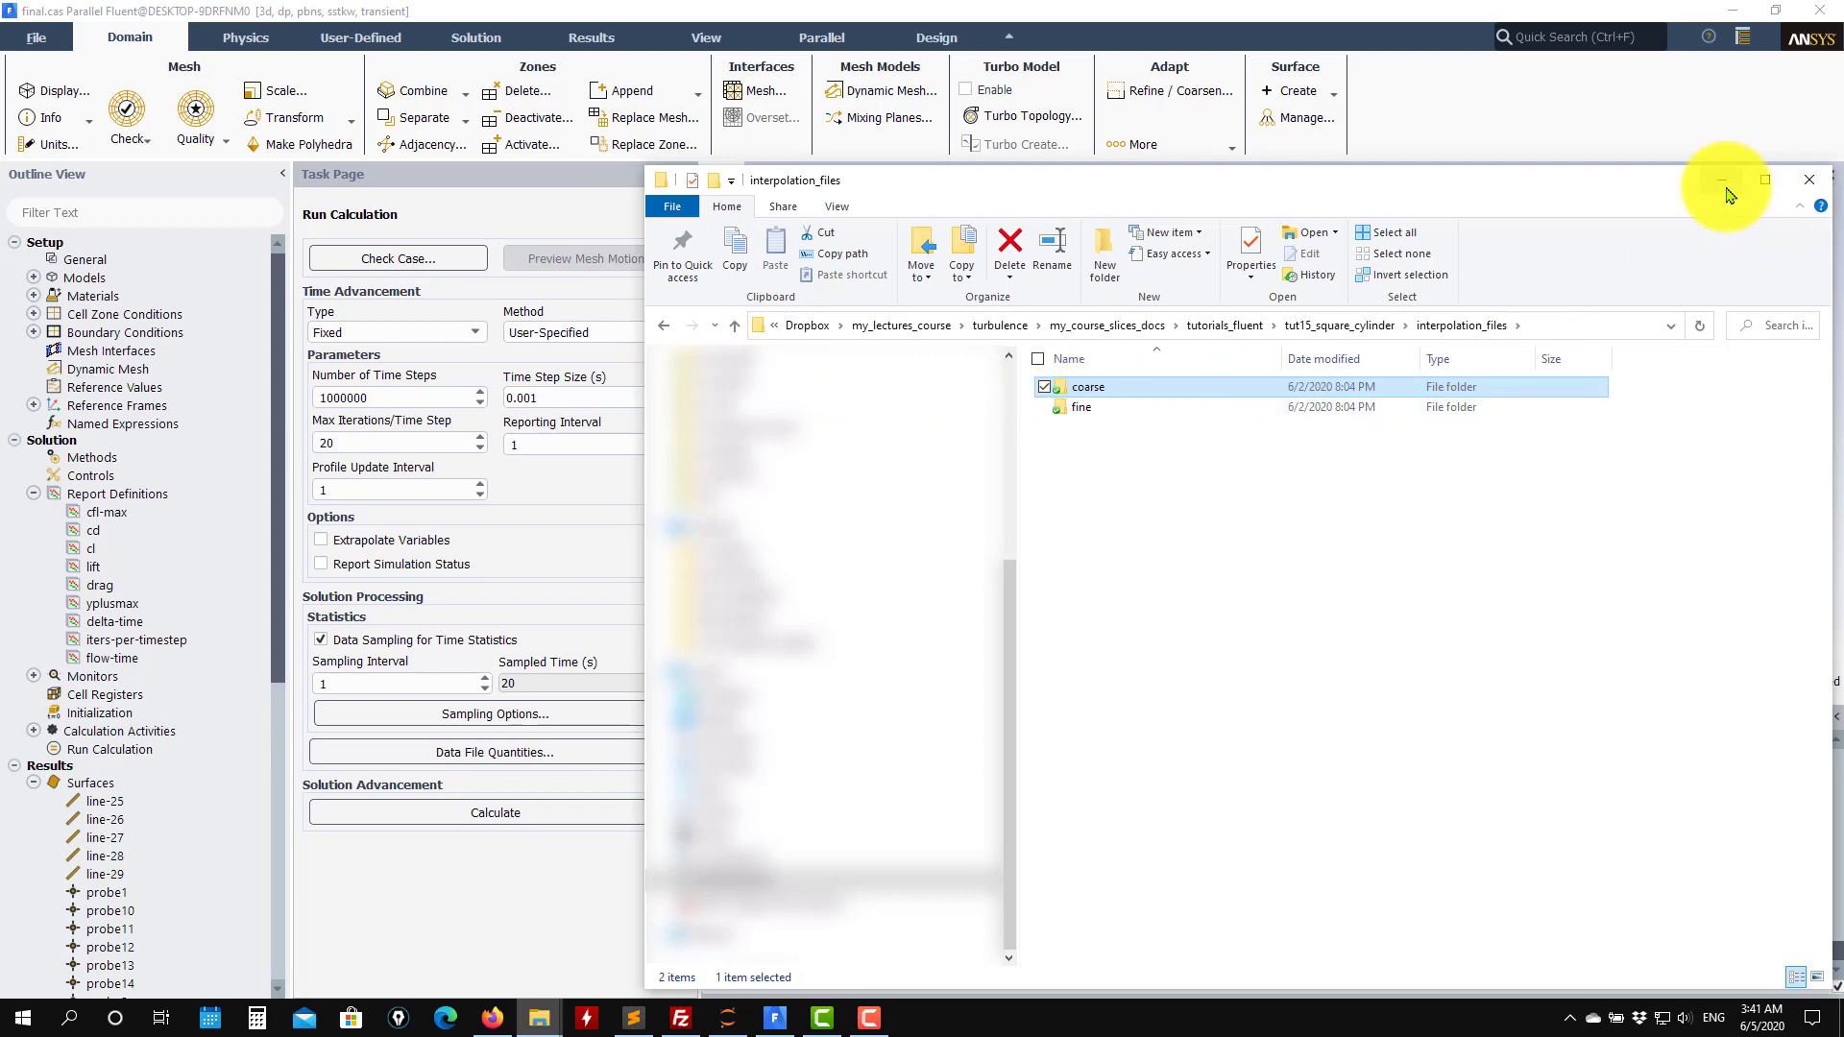
Return to the solver and display contour-1 of the custom field function l0 on the fine-mesh case.
{"action": "left_click", "coordinate": [1724, 185]}
{"action": "left_click_drag", "start_coordinate": [1314, 593], "coordinate": [1461, 399]}
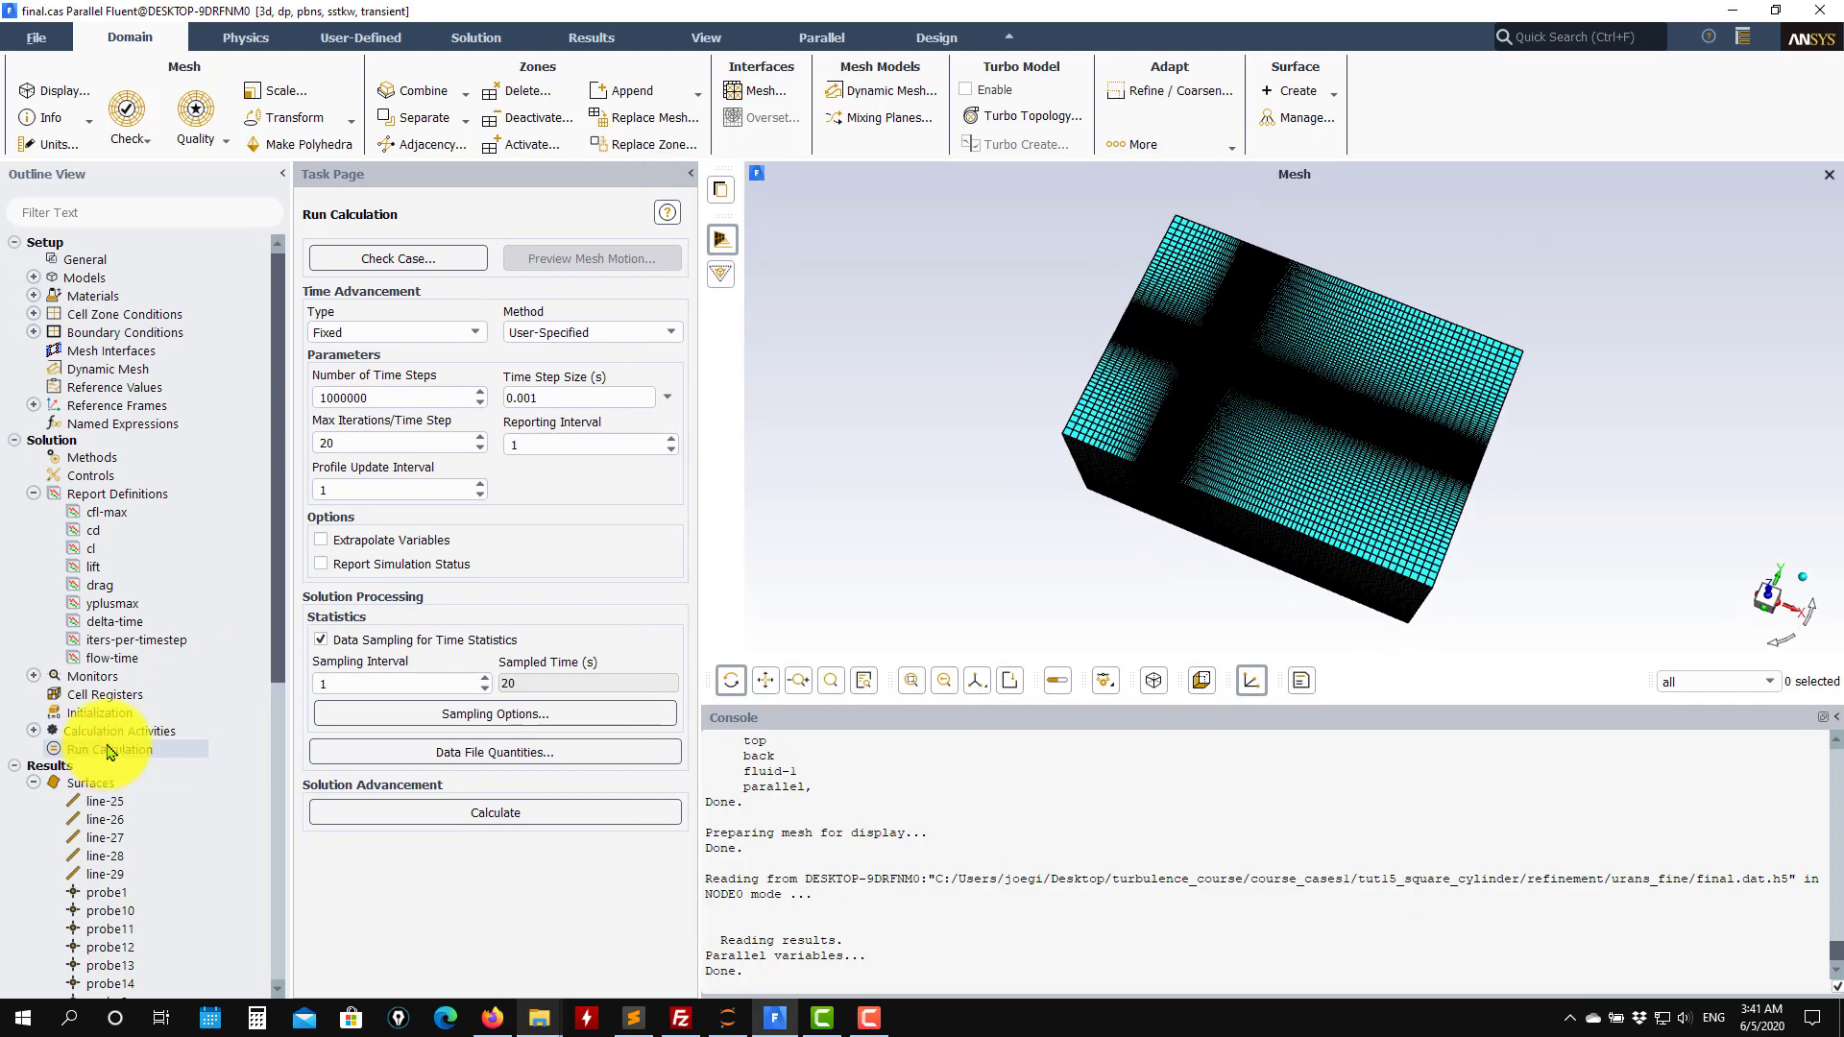
{"action": "scroll", "coordinate": [108, 750], "scroll_direction": "down", "scroll_amount": 10}
{"action": "left_click", "coordinate": [54, 734]}
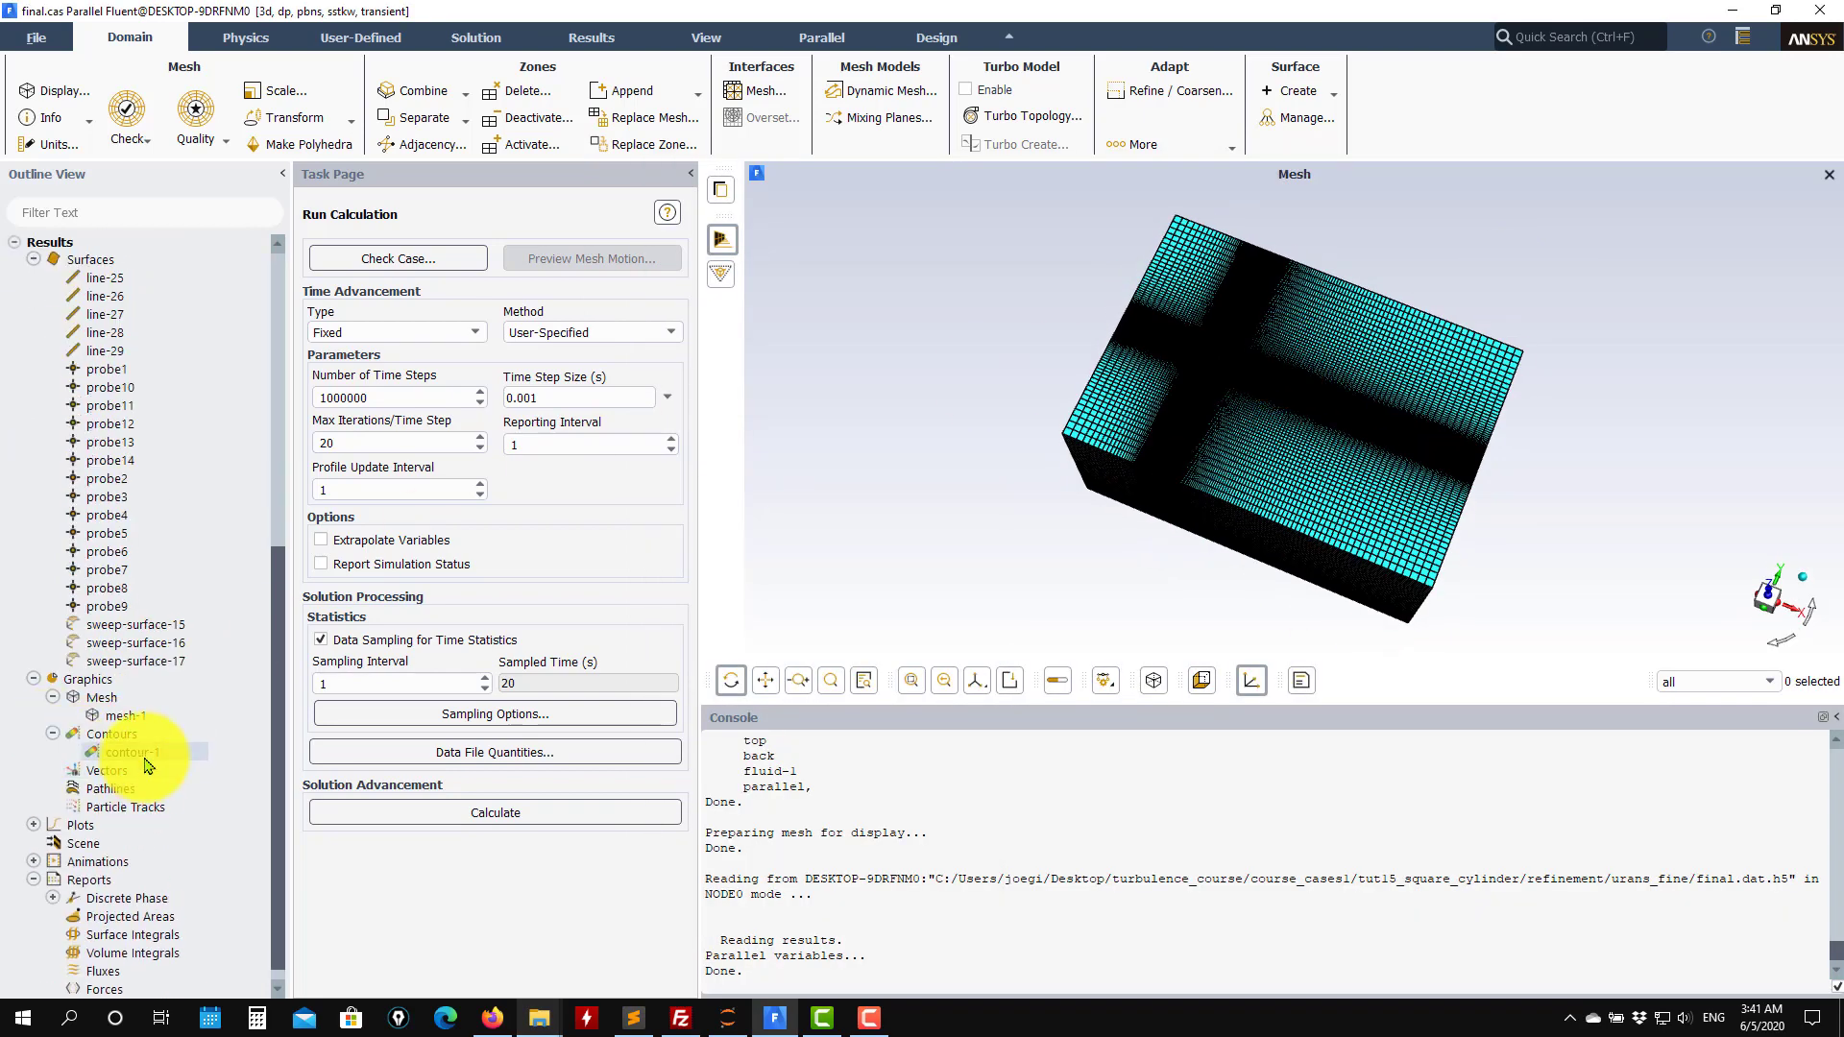
{"action": "double_click", "coordinate": [144, 755]}
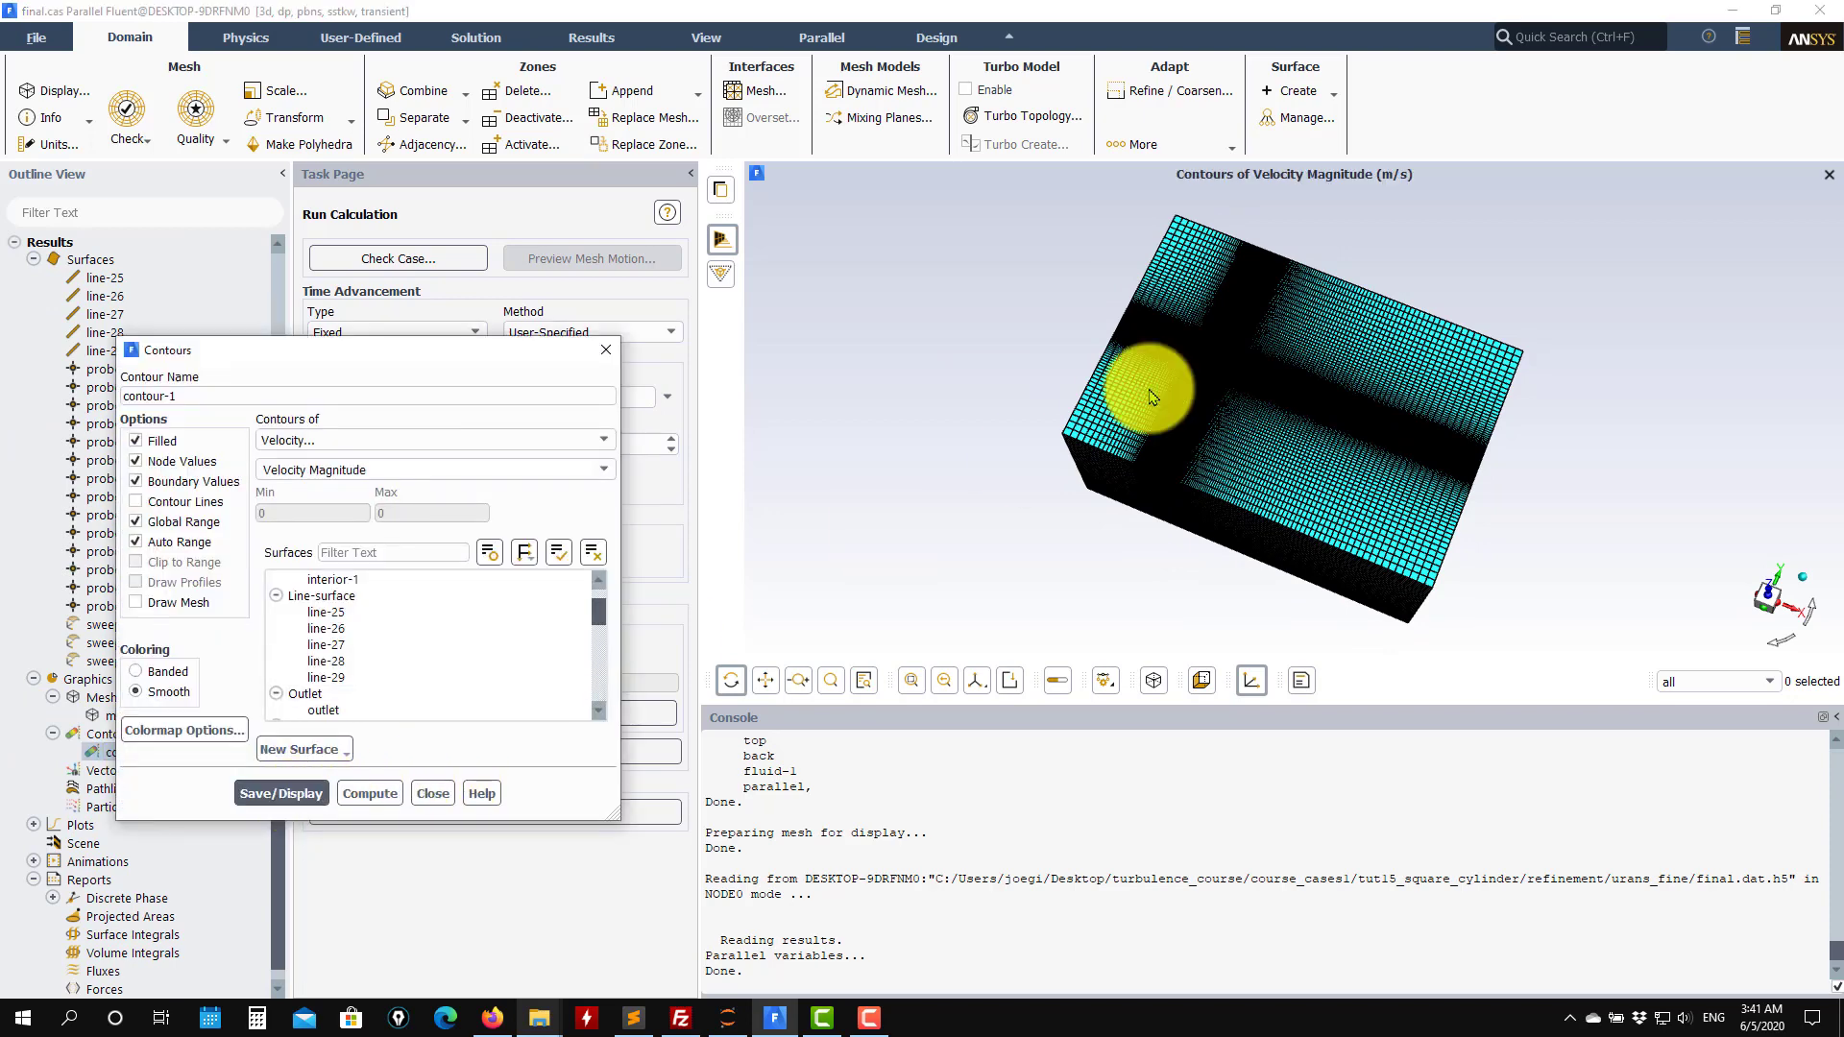
{"action": "mouse_move", "coordinate": [1253, 444]}
{"action": "left_mouse_down"}
{"action": "mouse_move", "coordinate": [1246, 384]}
{"action": "mouse_move", "coordinate": [1232, 460]}
{"action": "mouse_move", "coordinate": [1059, 361]}
{"action": "mouse_move", "coordinate": [1330, 424]}
{"action": "mouse_move", "coordinate": [1239, 296]}
{"action": "mouse_move", "coordinate": [1211, 498]}
{"action": "mouse_move", "coordinate": [1114, 518]}
{"action": "mouse_move", "coordinate": [1320, 524]}
{"action": "mouse_move", "coordinate": [590, 492]}
{"action": "left_mouse_up"}
{"action": "scroll", "coordinate": [1218, 416], "scroll_direction": "up", "scroll_amount": 8}
{"action": "left_click", "coordinate": [581, 440]}
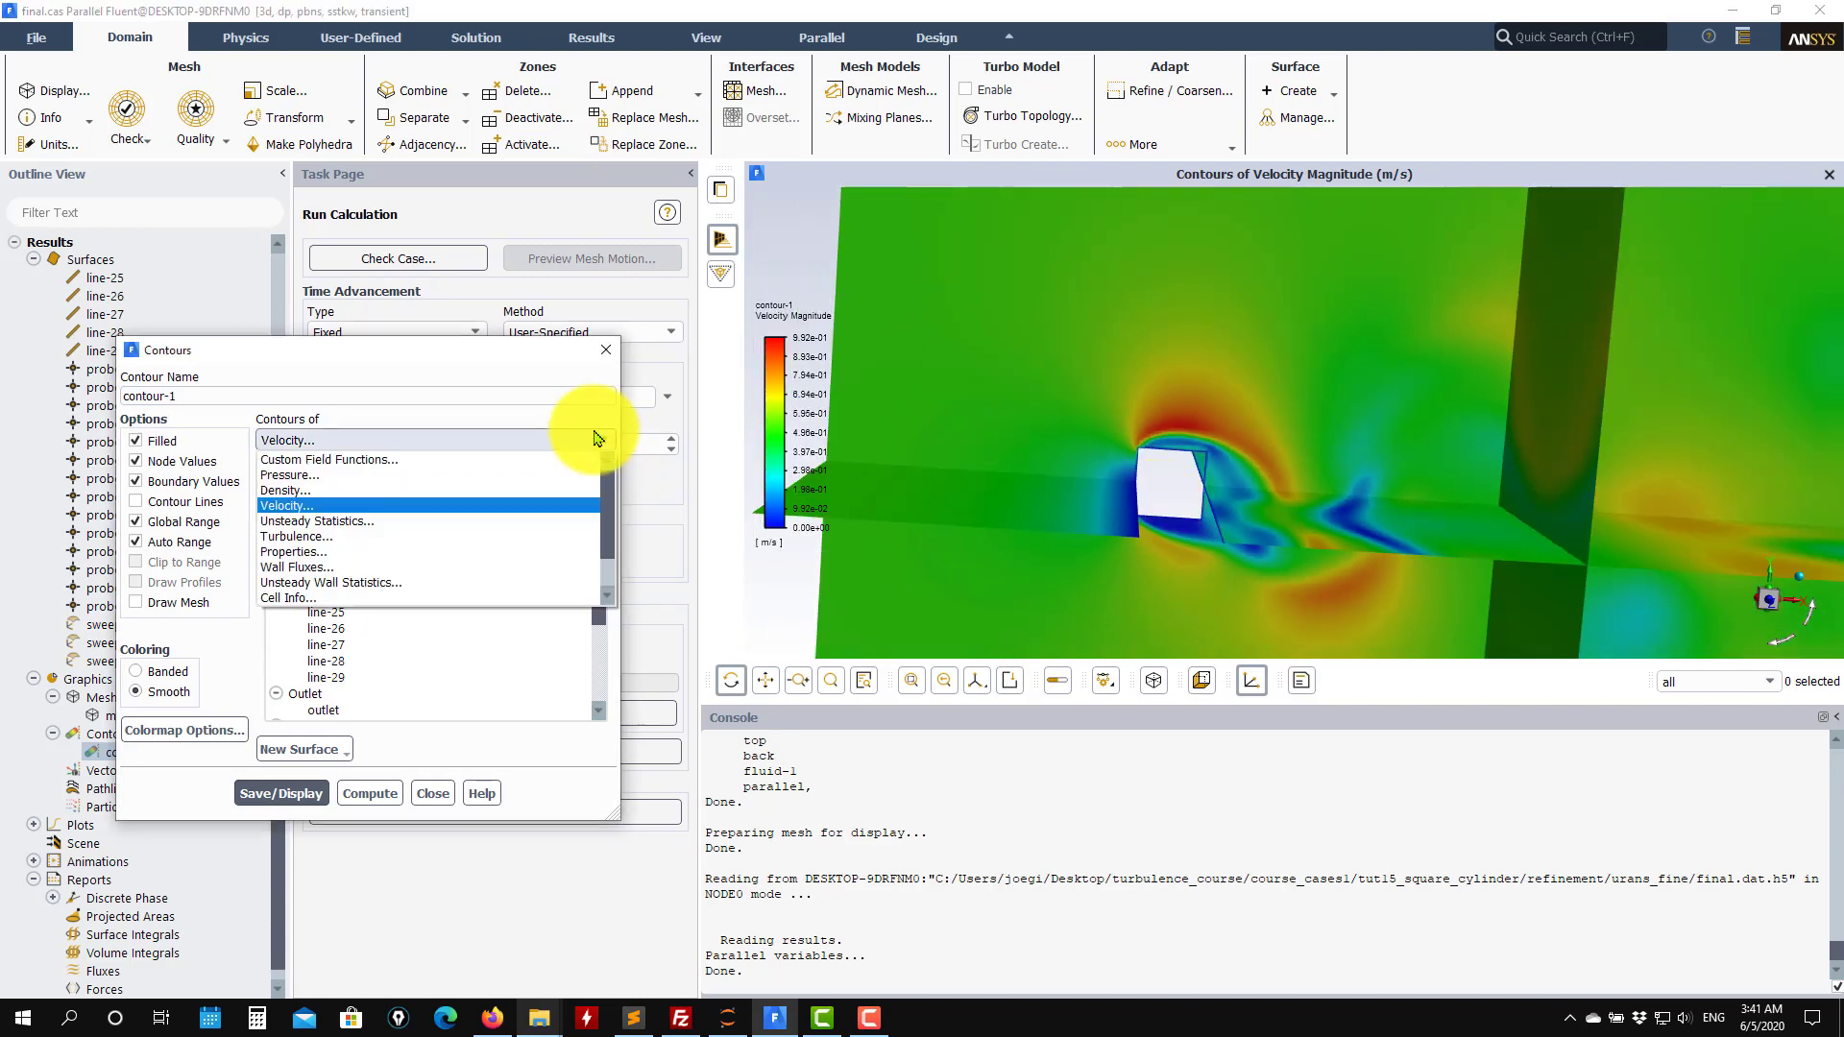
{"action": "left_click", "coordinate": [362, 458]}
{"action": "left_click", "coordinate": [310, 789]}
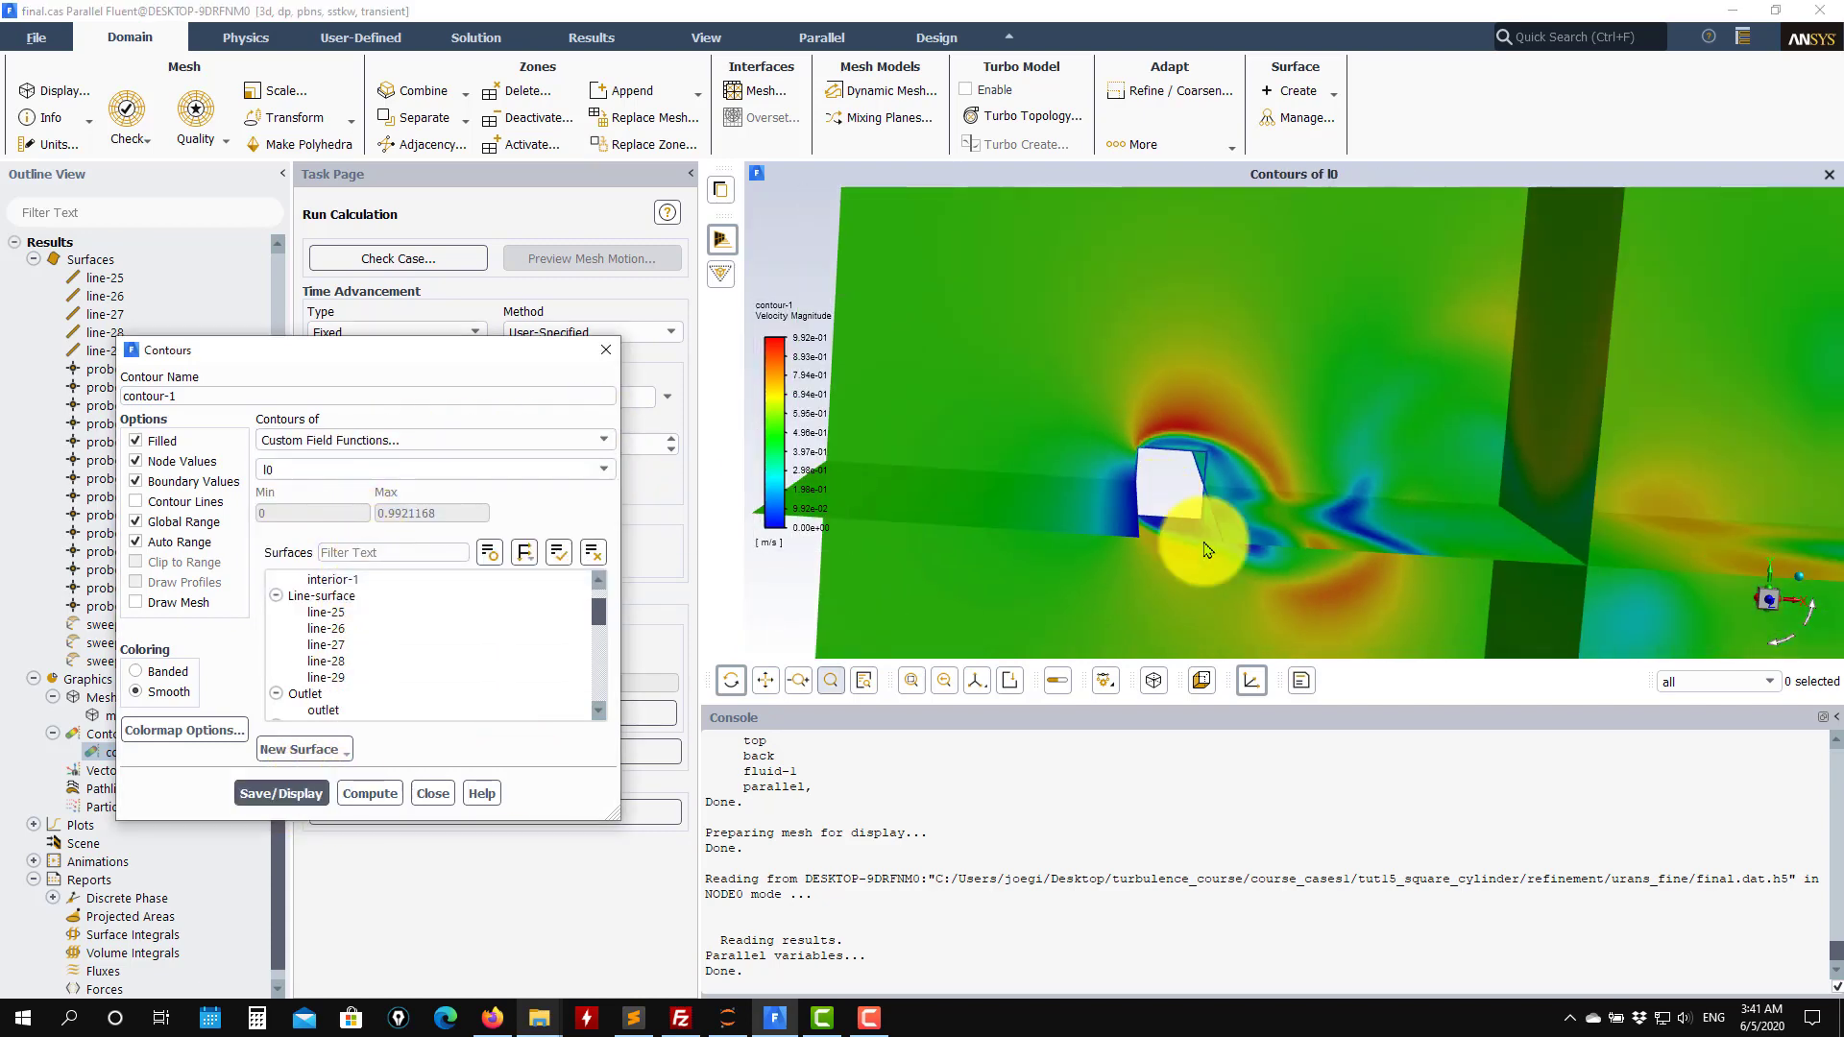
Switch the contour to the custom field function rl and display it.
{"action": "mouse_move", "coordinate": [1239, 527]}
{"action": "left_mouse_down"}
{"action": "mouse_move", "coordinate": [1330, 504]}
{"action": "mouse_move", "coordinate": [1239, 506]}
{"action": "left_mouse_up"}
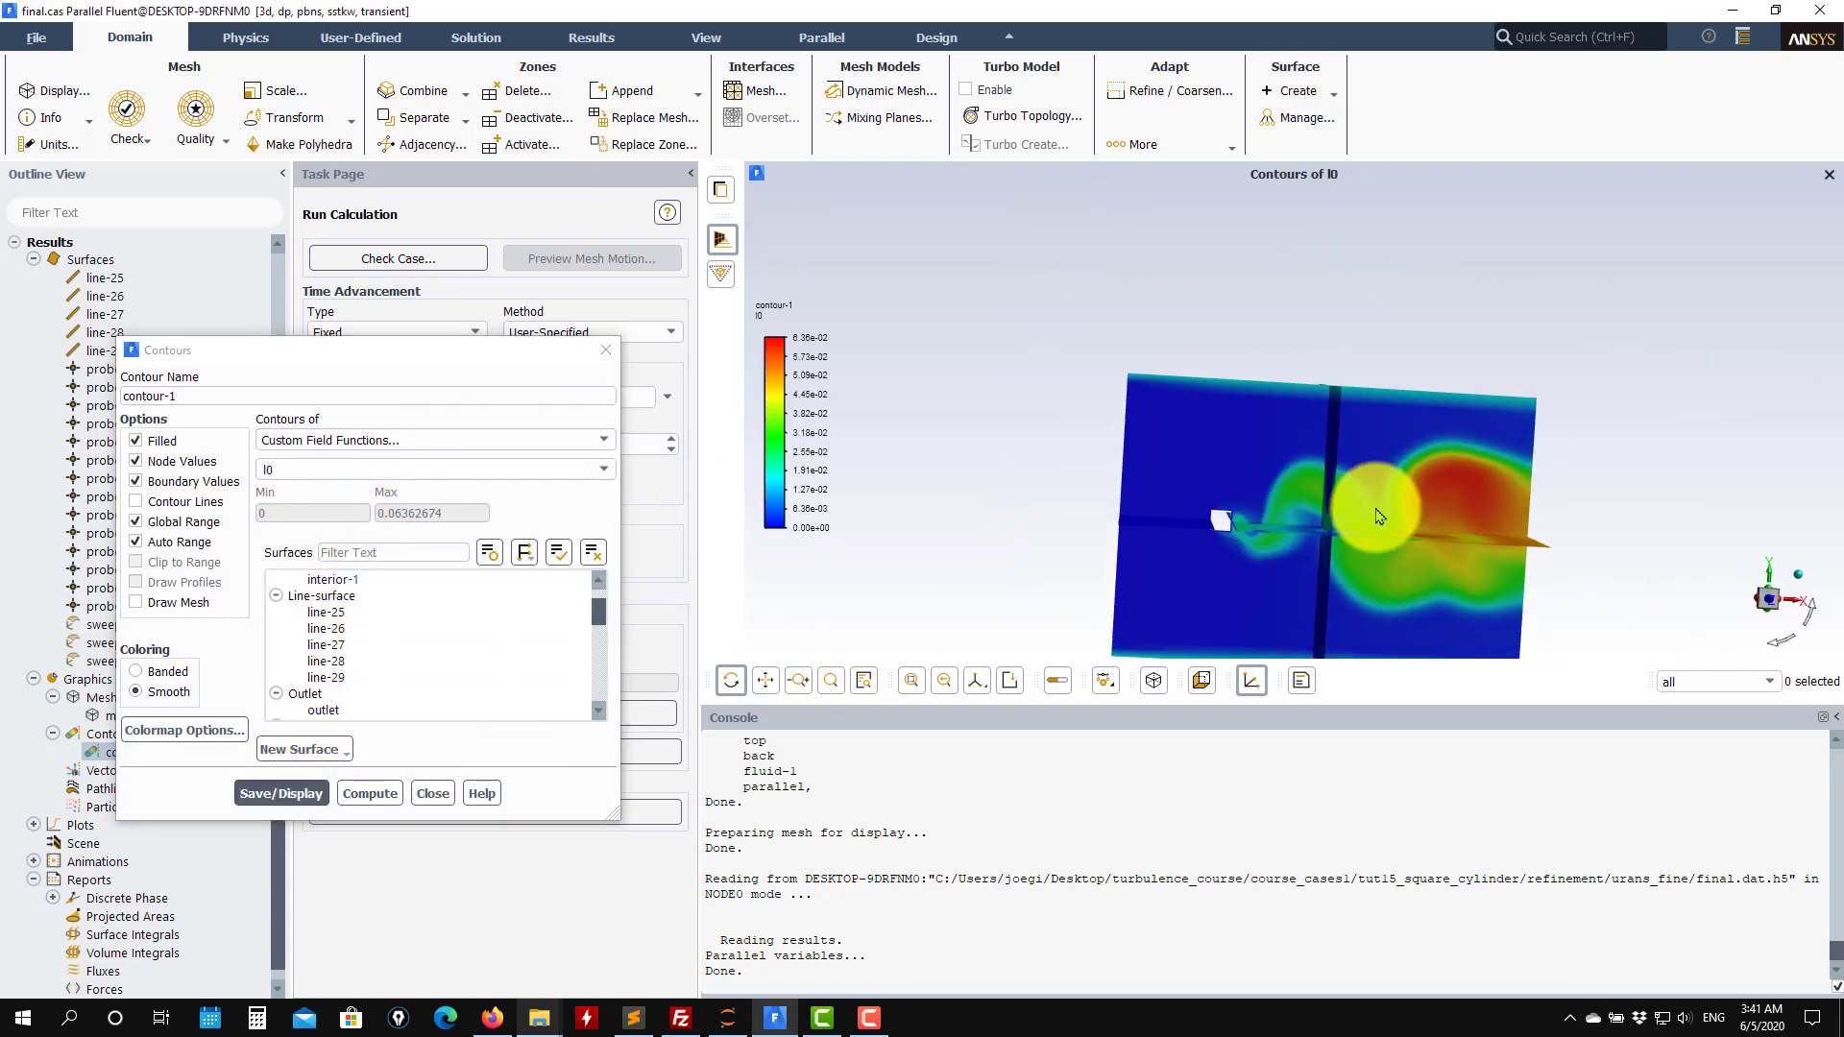
{"action": "left_click", "coordinate": [603, 468]}
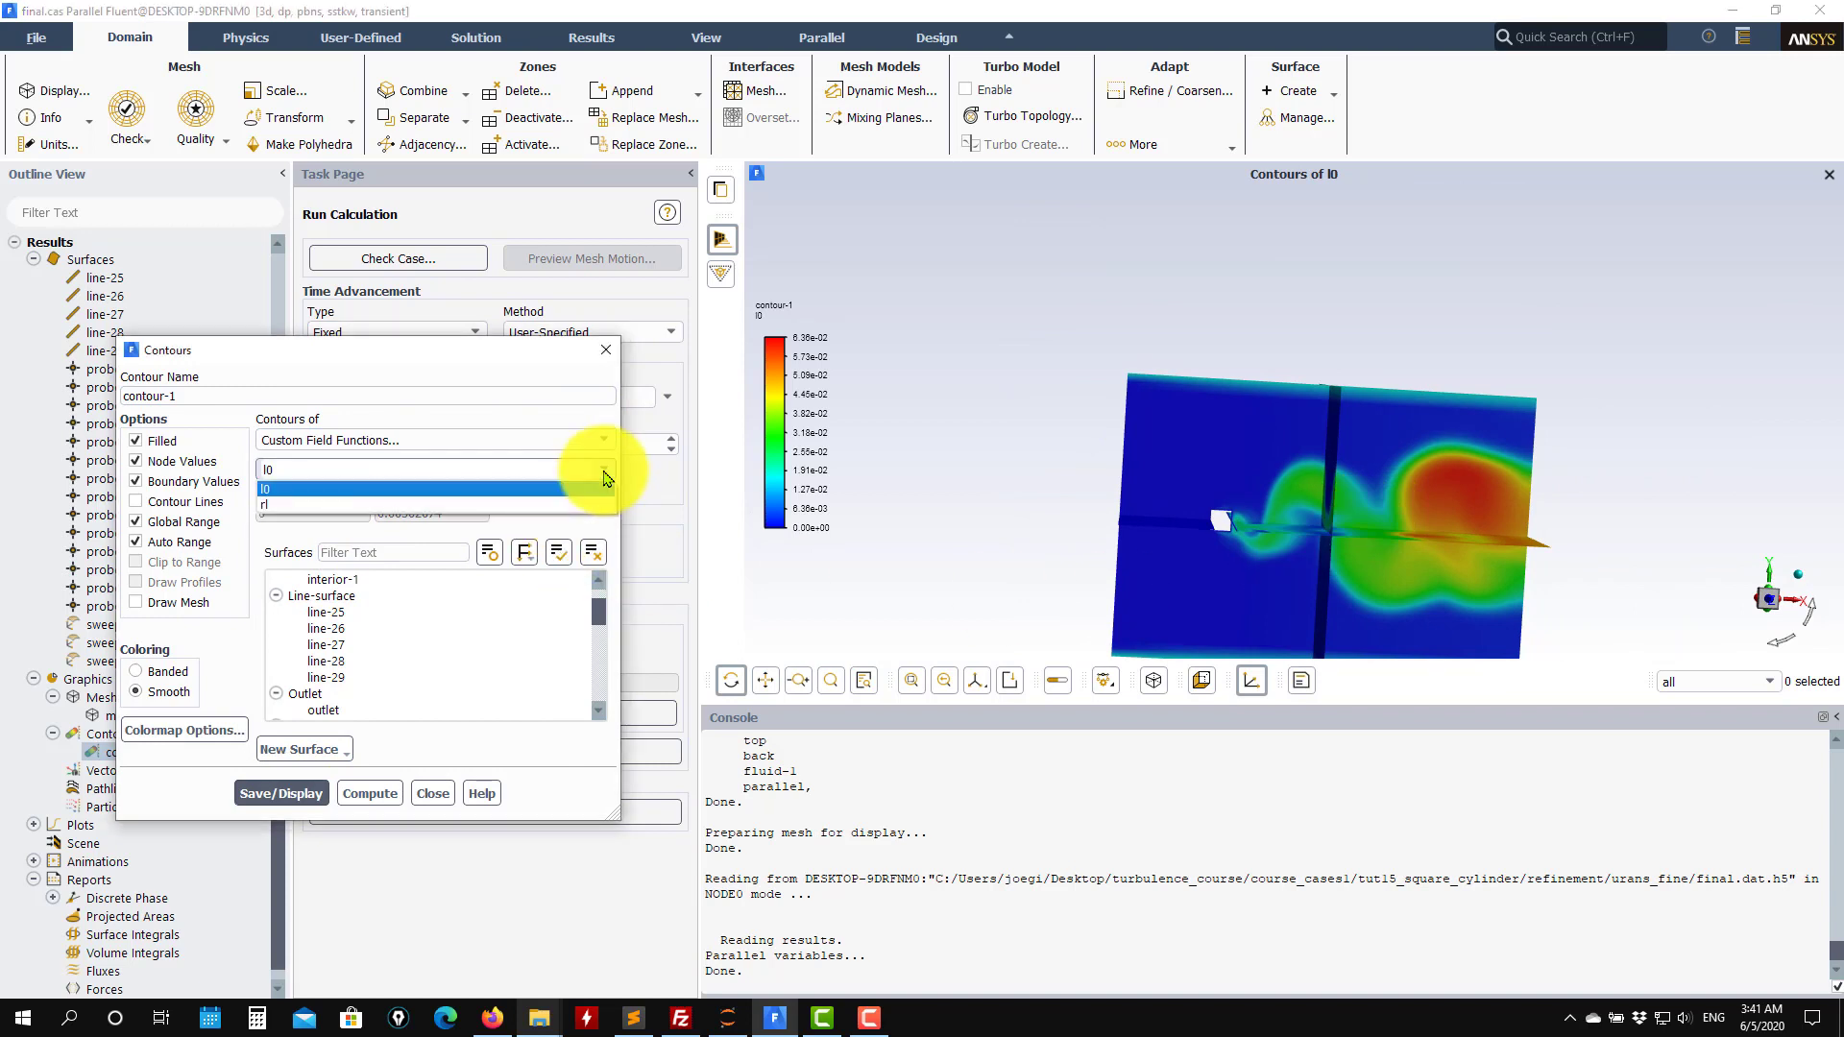
{"action": "left_click", "coordinate": [327, 504]}
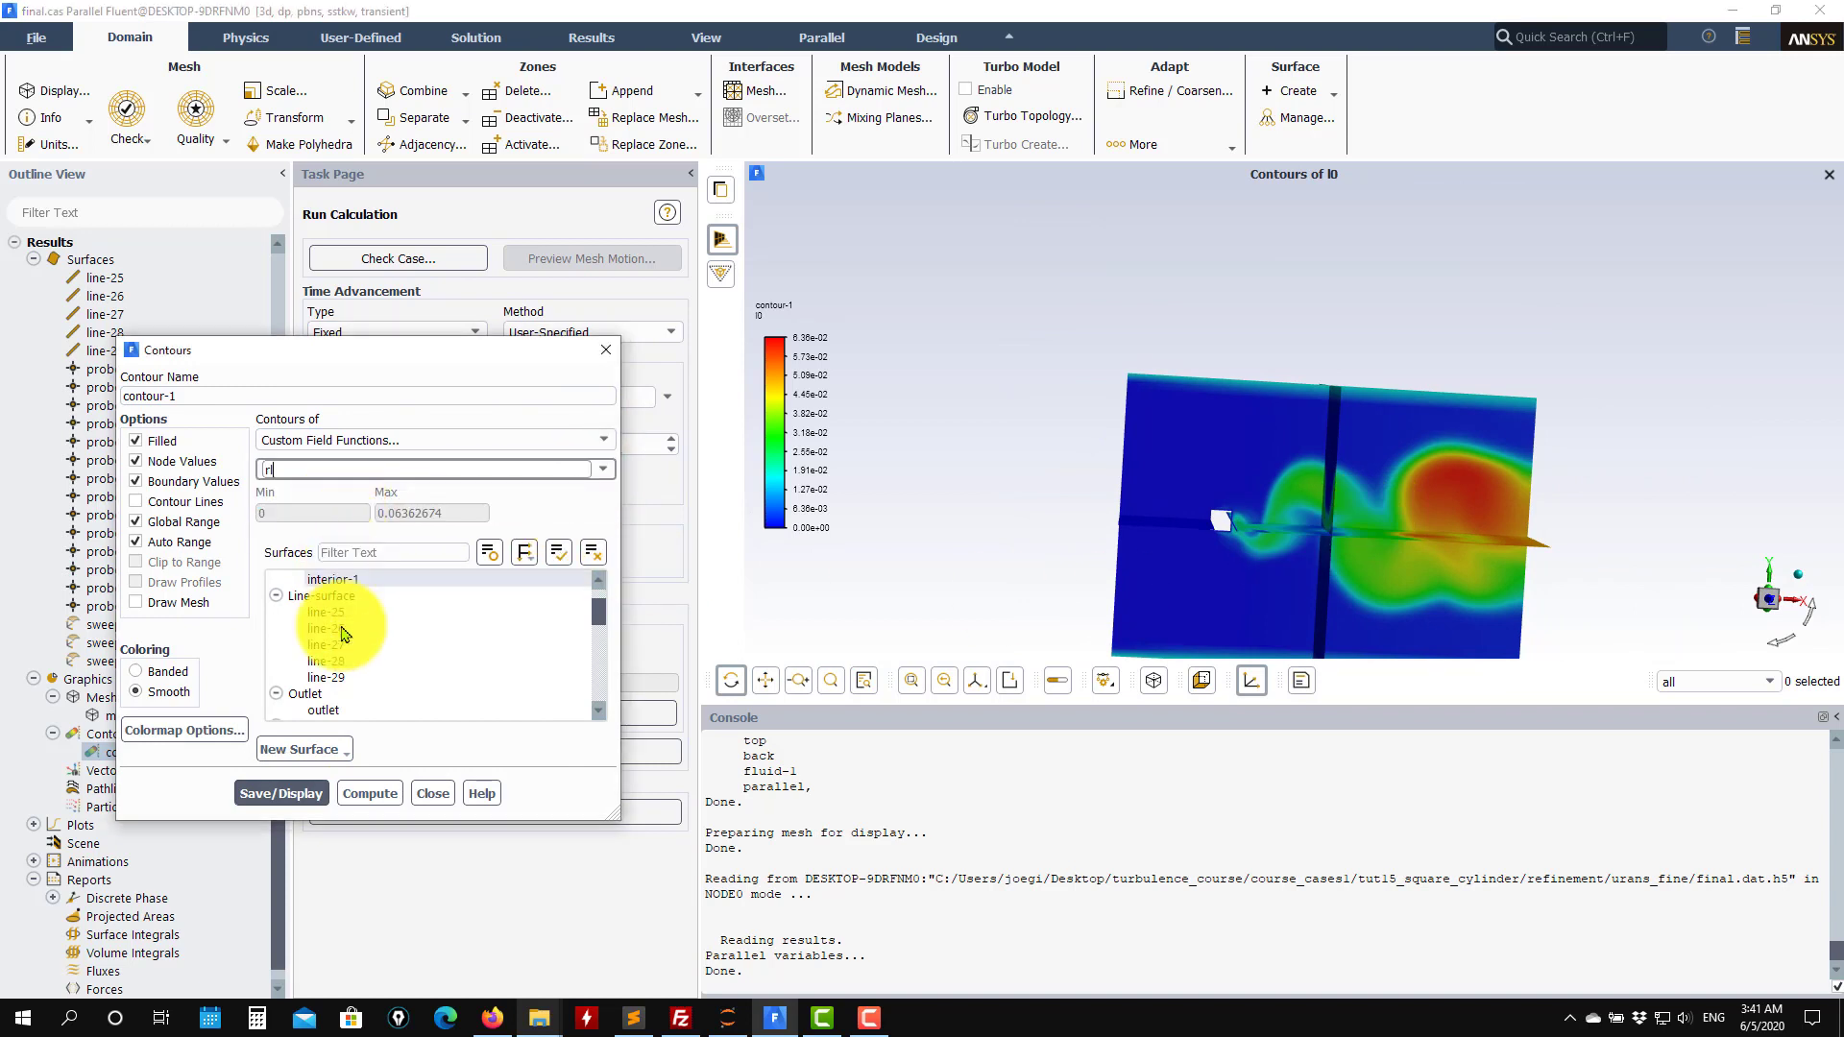
{"action": "left_click", "coordinate": [309, 794]}
Turn off auto range, set the rl contour maximum to 5, and redisplay.
{"action": "left_click_drag", "start_coordinate": [1301, 412], "coordinate": [1201, 396]}
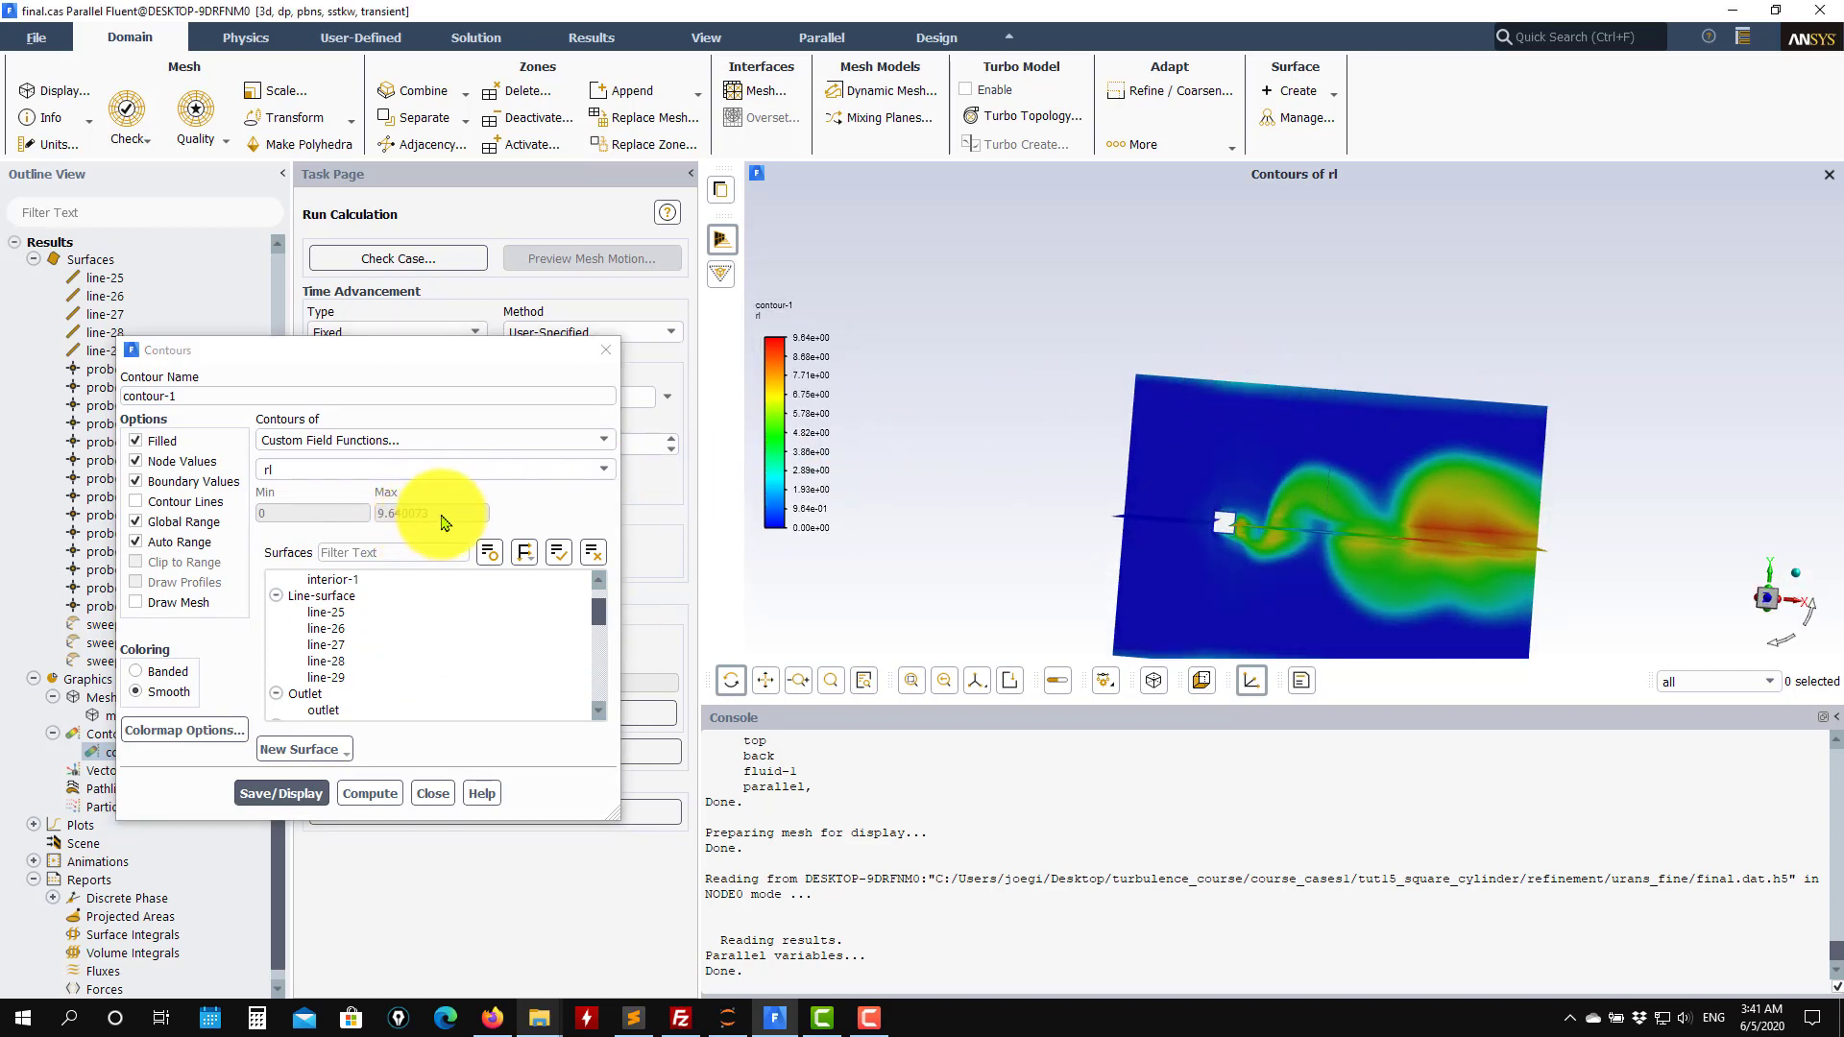
{"action": "left_click", "coordinate": [158, 541]}
{"action": "double_click", "coordinate": [437, 514]}
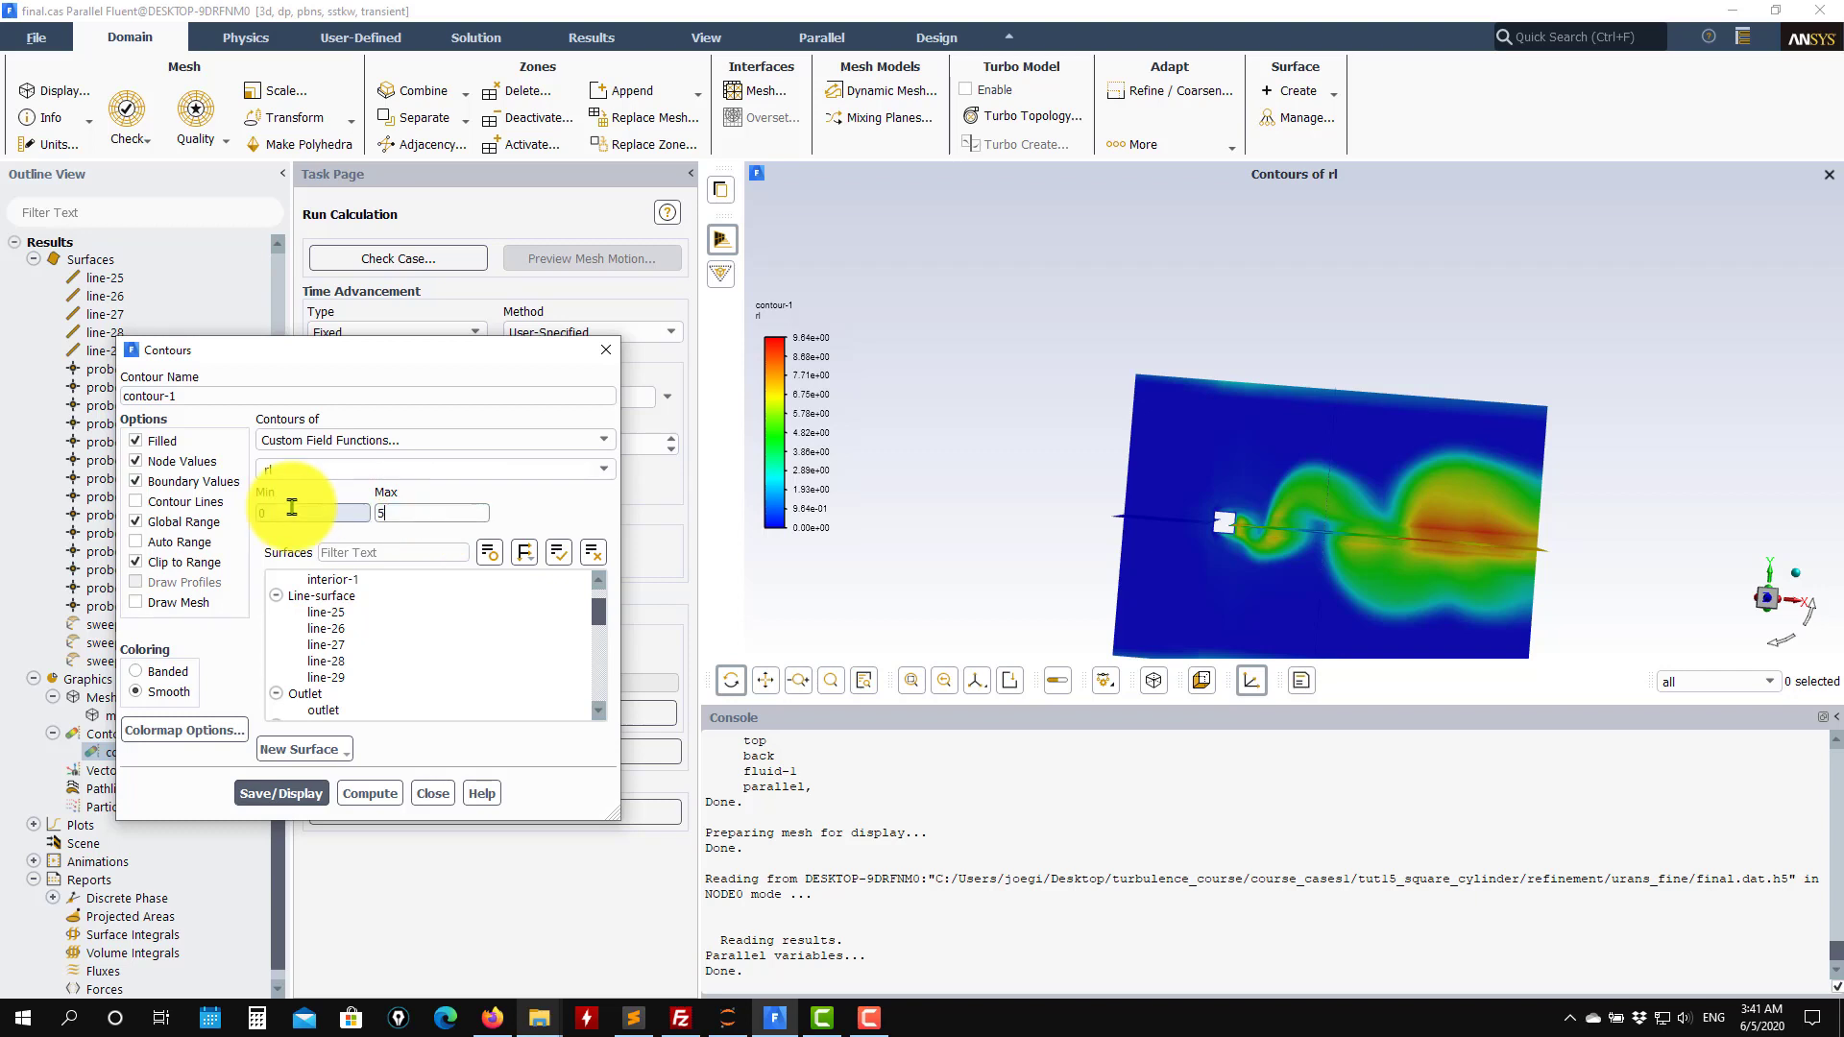
{"action": "type", "text": "5"}
{"action": "left_click", "coordinate": [280, 794]}
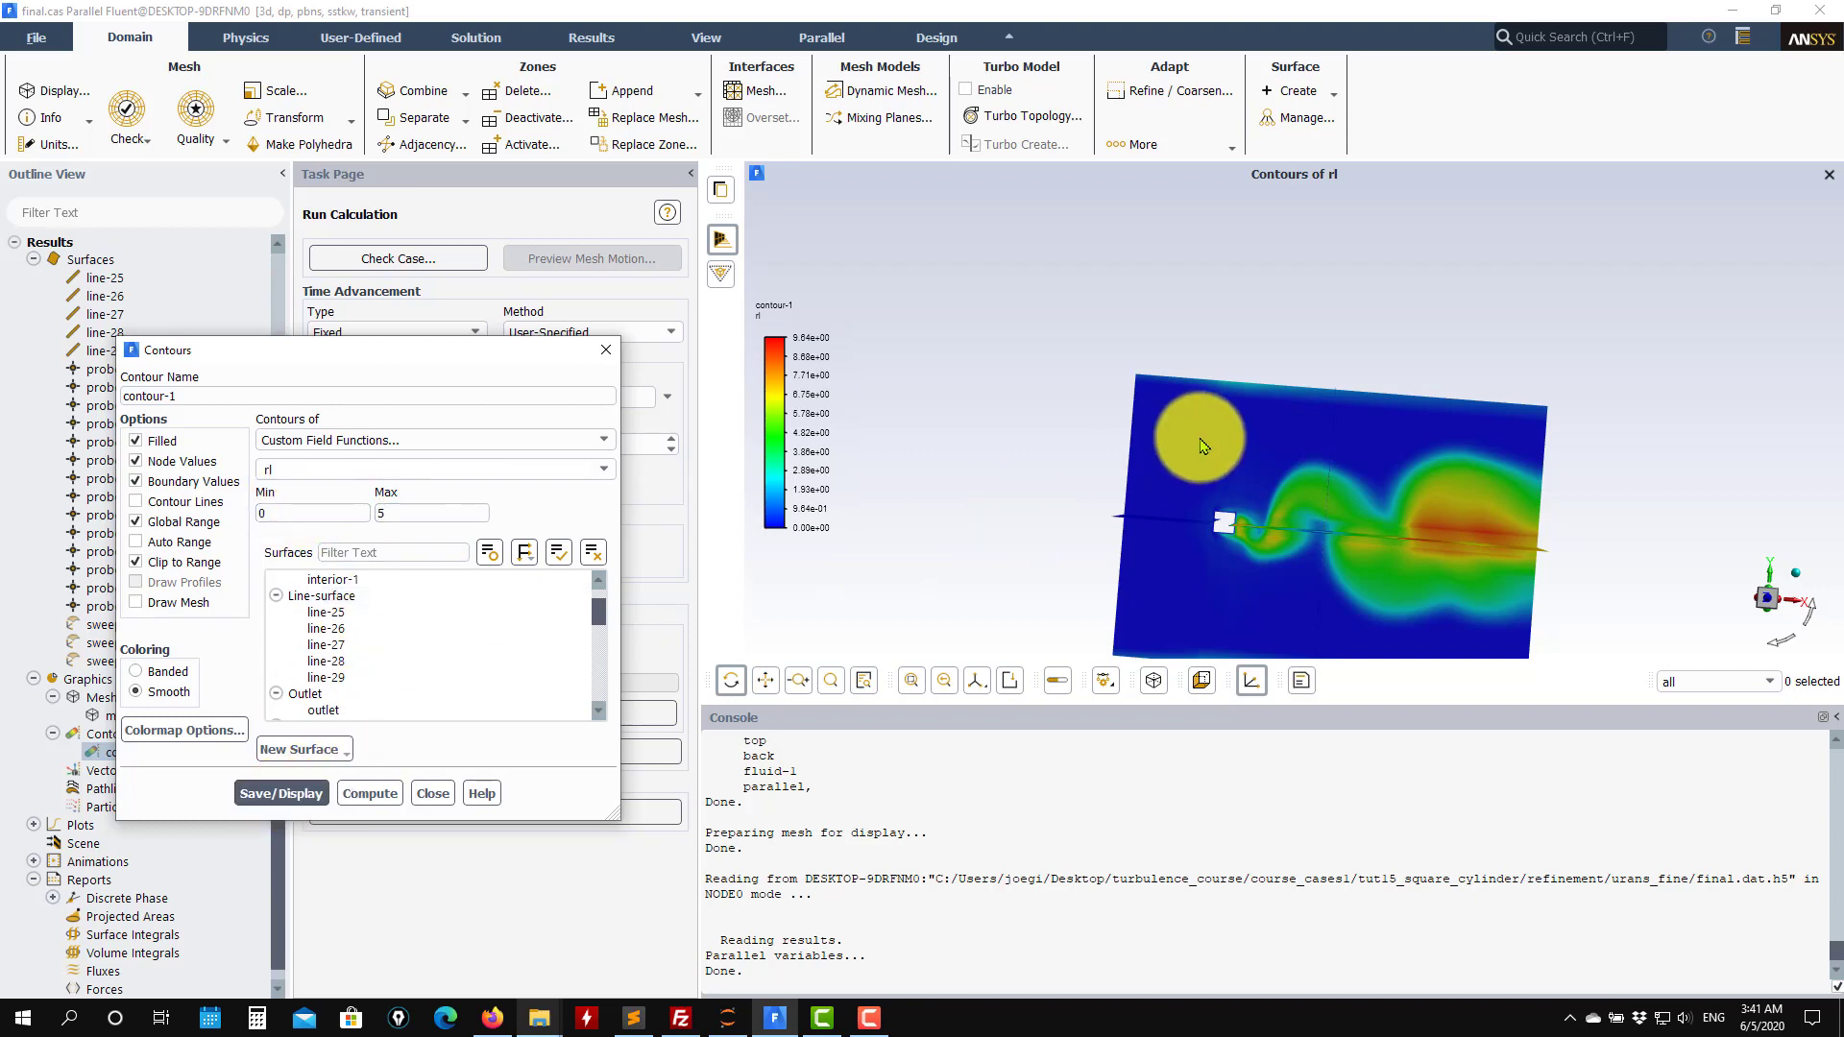
Inspect the clipped rl contour from different angles and close the contours dialog.
{"action": "left_click_drag", "start_coordinate": [1264, 457], "coordinate": [1391, 595]}
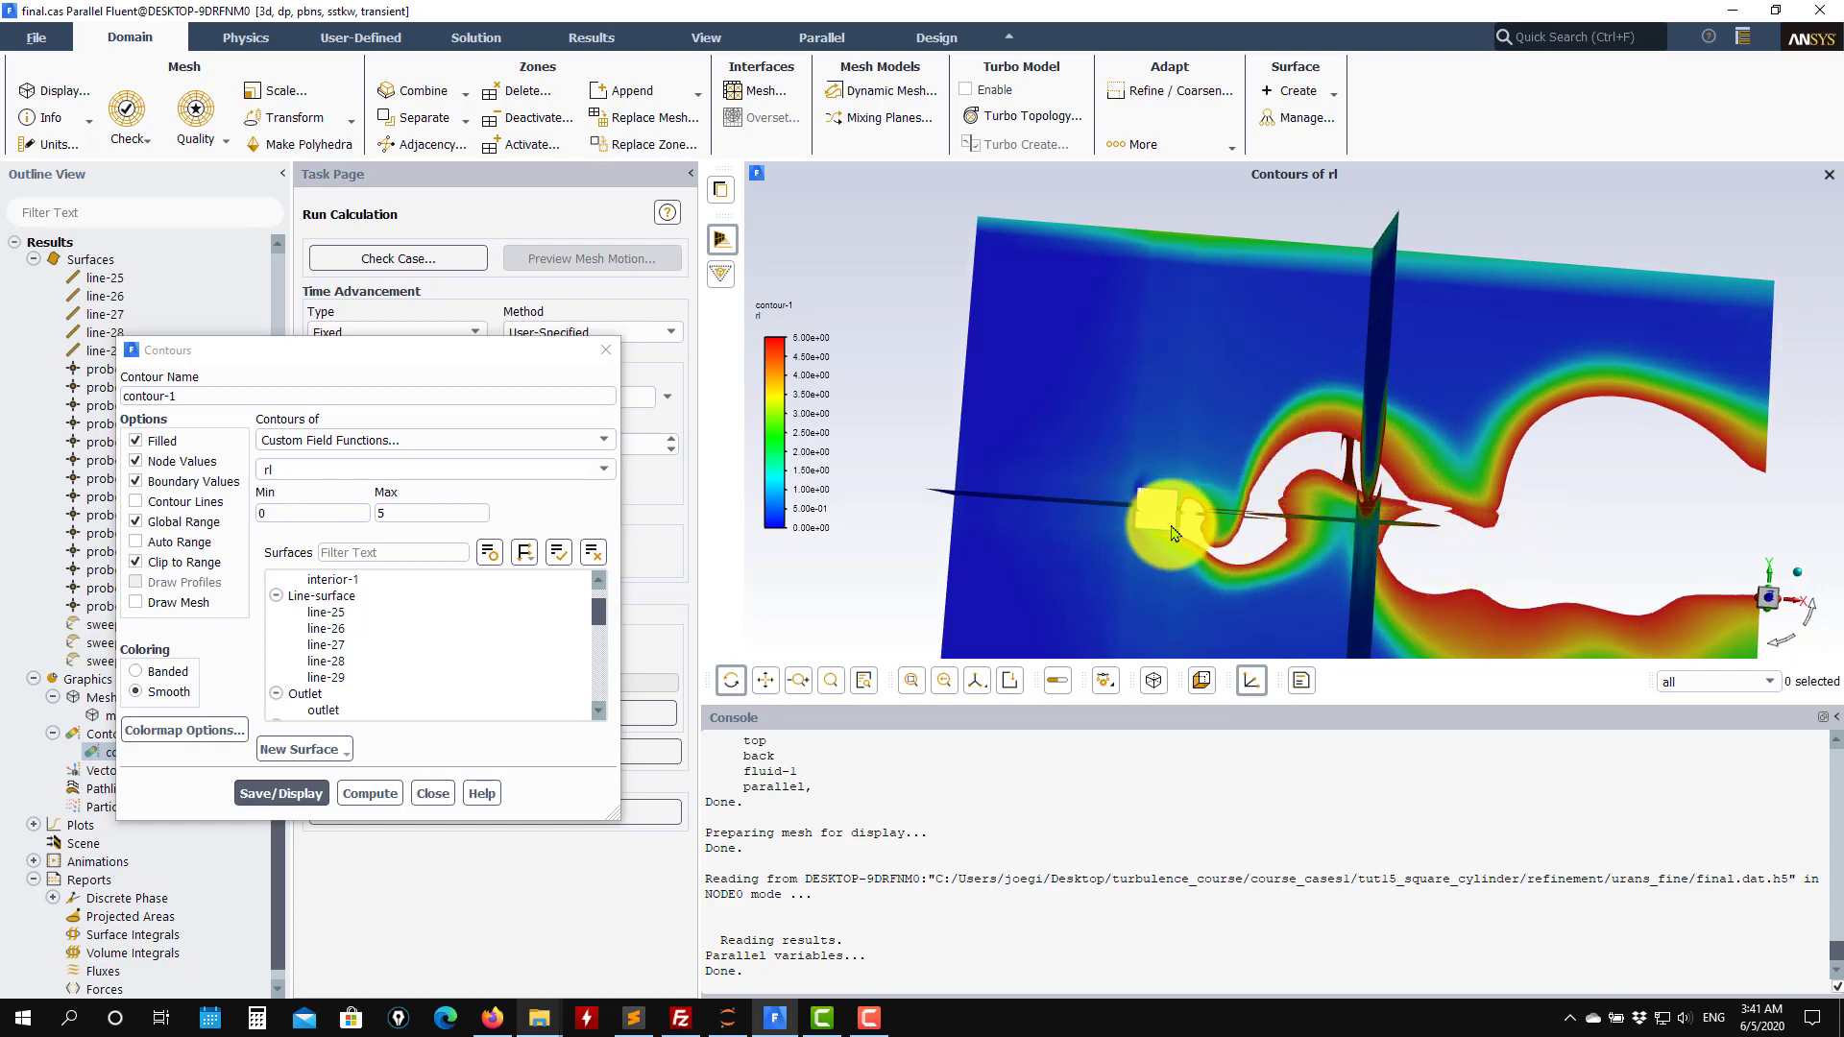
{"action": "left_click_drag", "start_coordinate": [1339, 466], "coordinate": [1455, 506]}
{"action": "left_click_drag", "start_coordinate": [1104, 510], "coordinate": [1337, 471]}
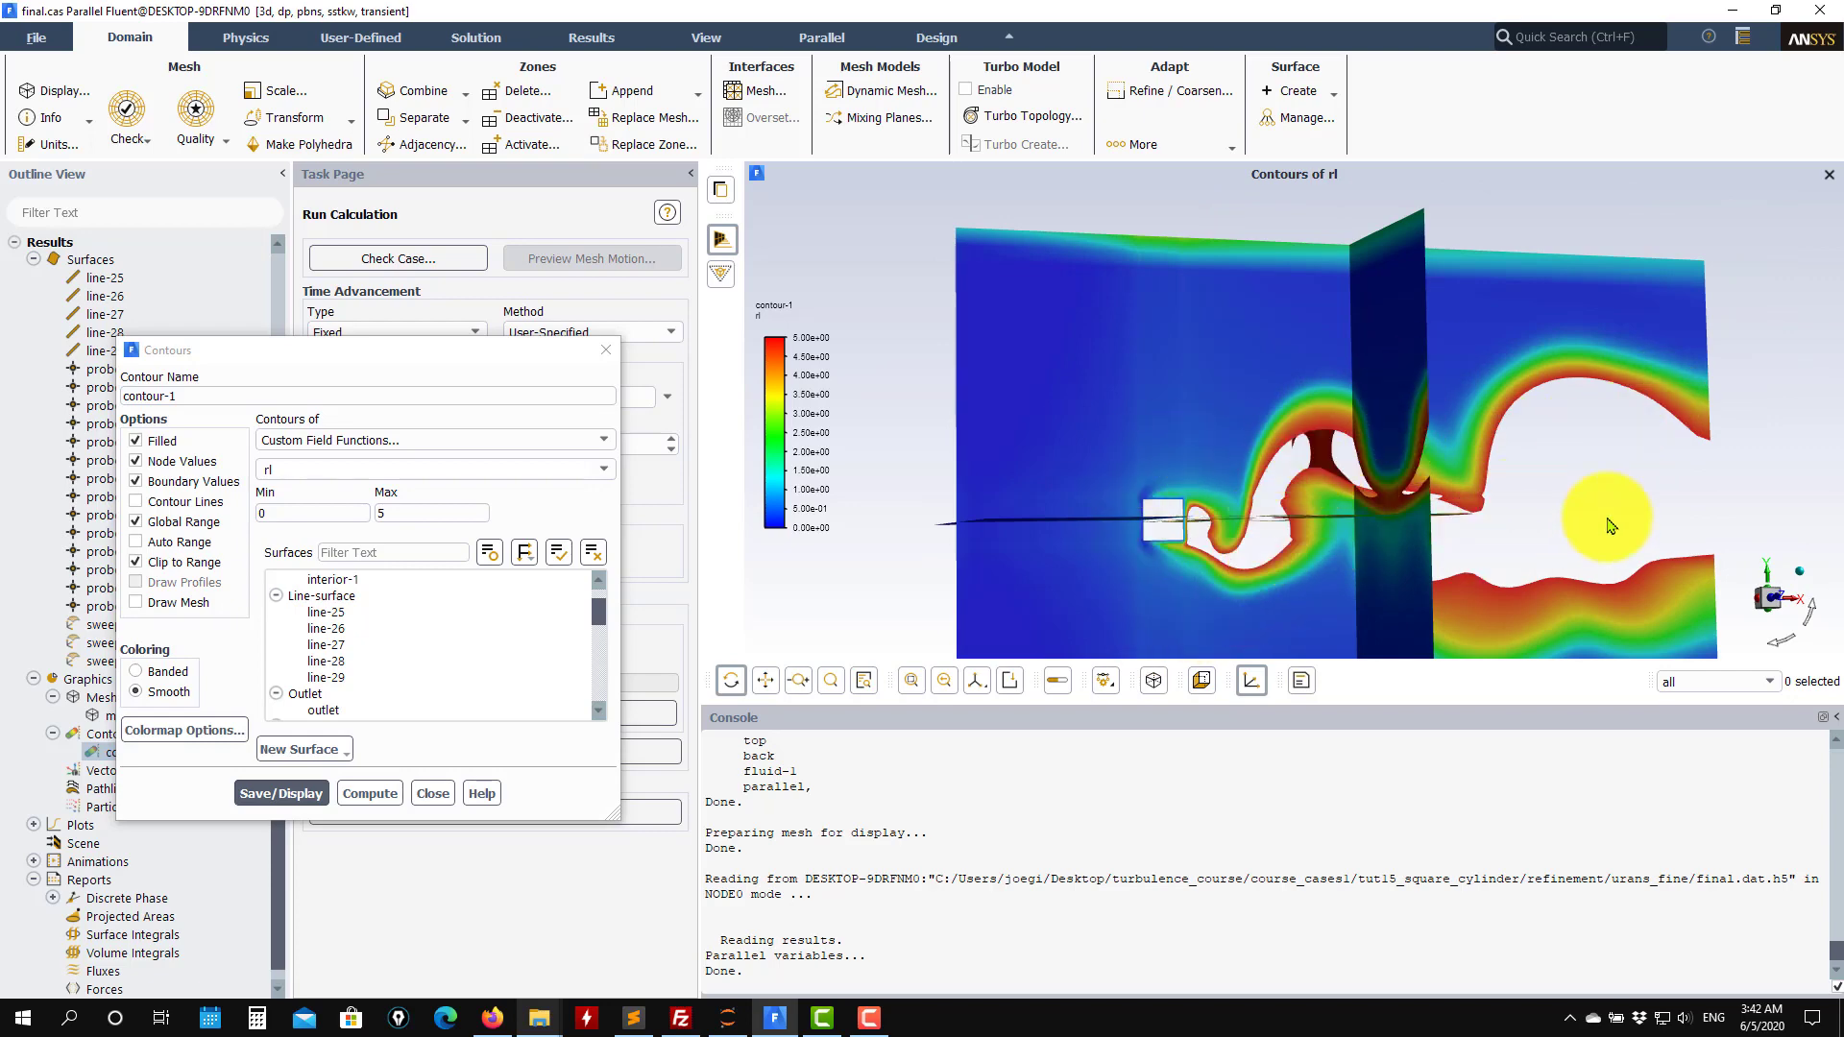
{"action": "left_click", "coordinate": [432, 794]}
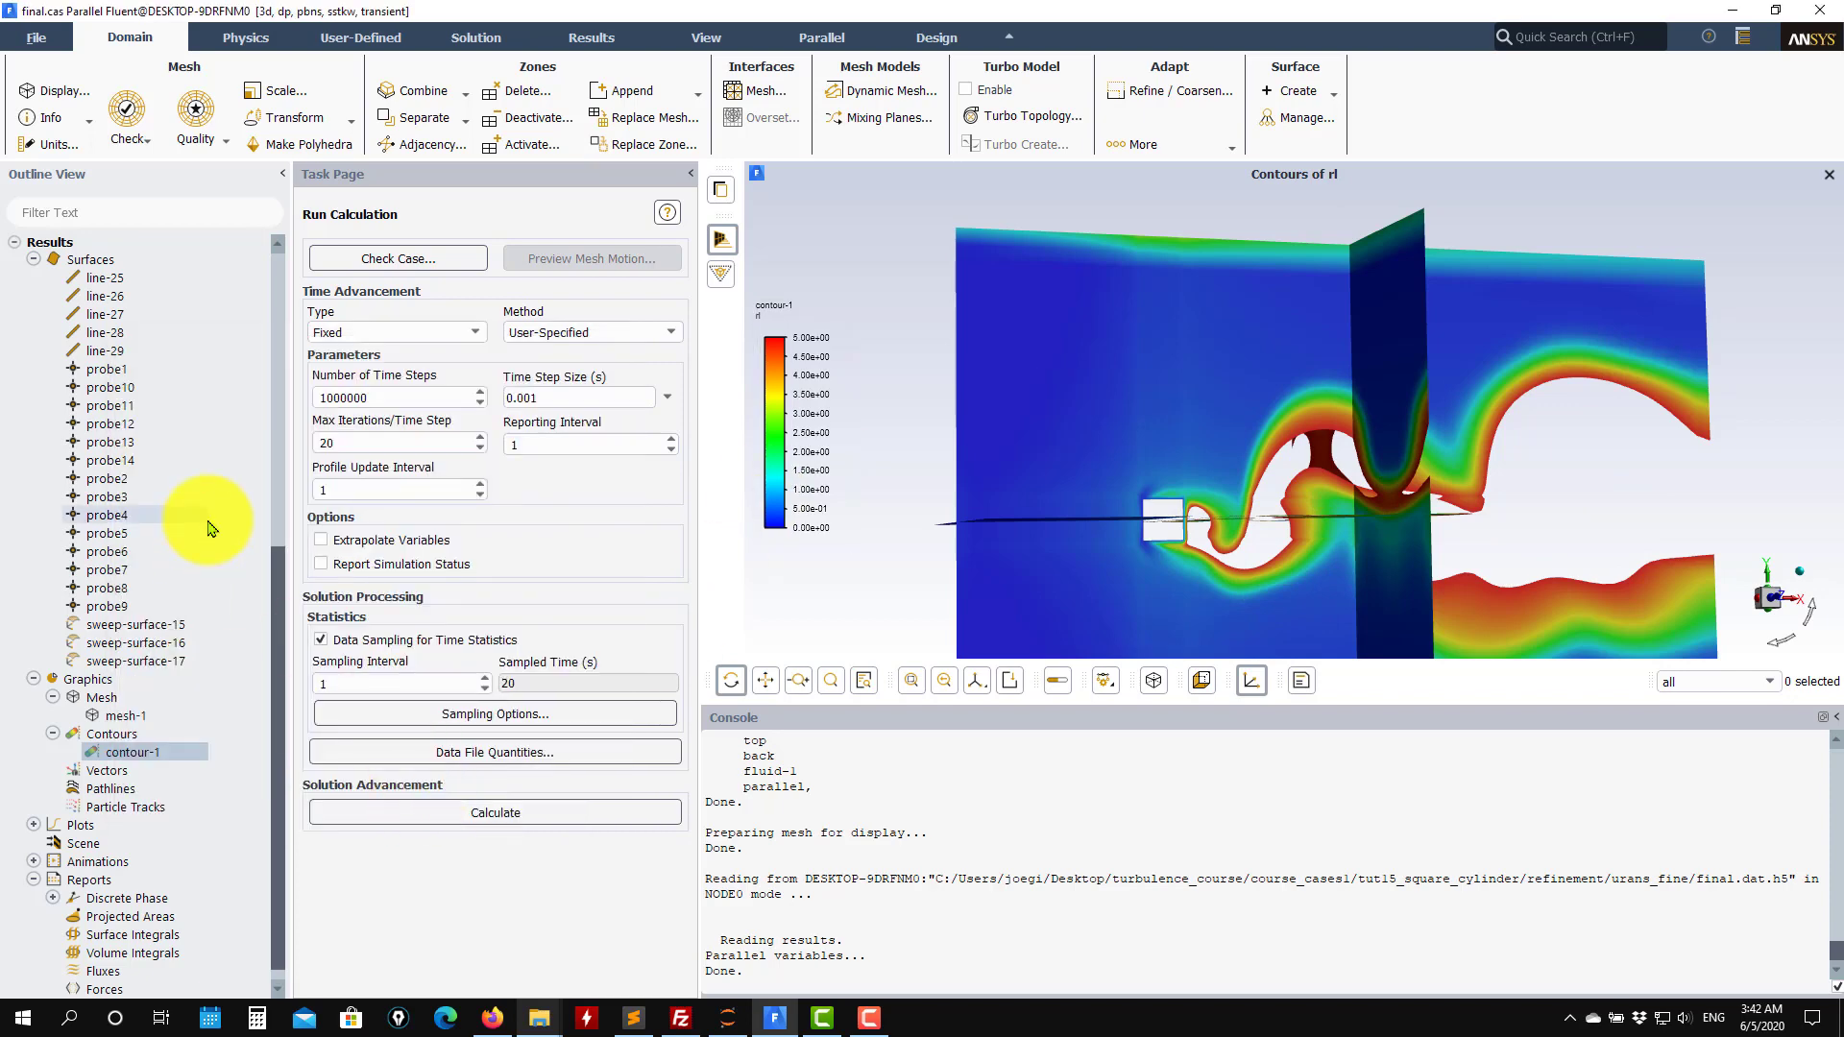
Create a new field-variable cell register of type Cells in Range.
{"action": "scroll", "coordinate": [212, 528], "scroll_direction": "up", "scroll_amount": 8}
{"action": "scroll", "coordinate": [205, 516], "scroll_direction": "up", "scroll_amount": 2}
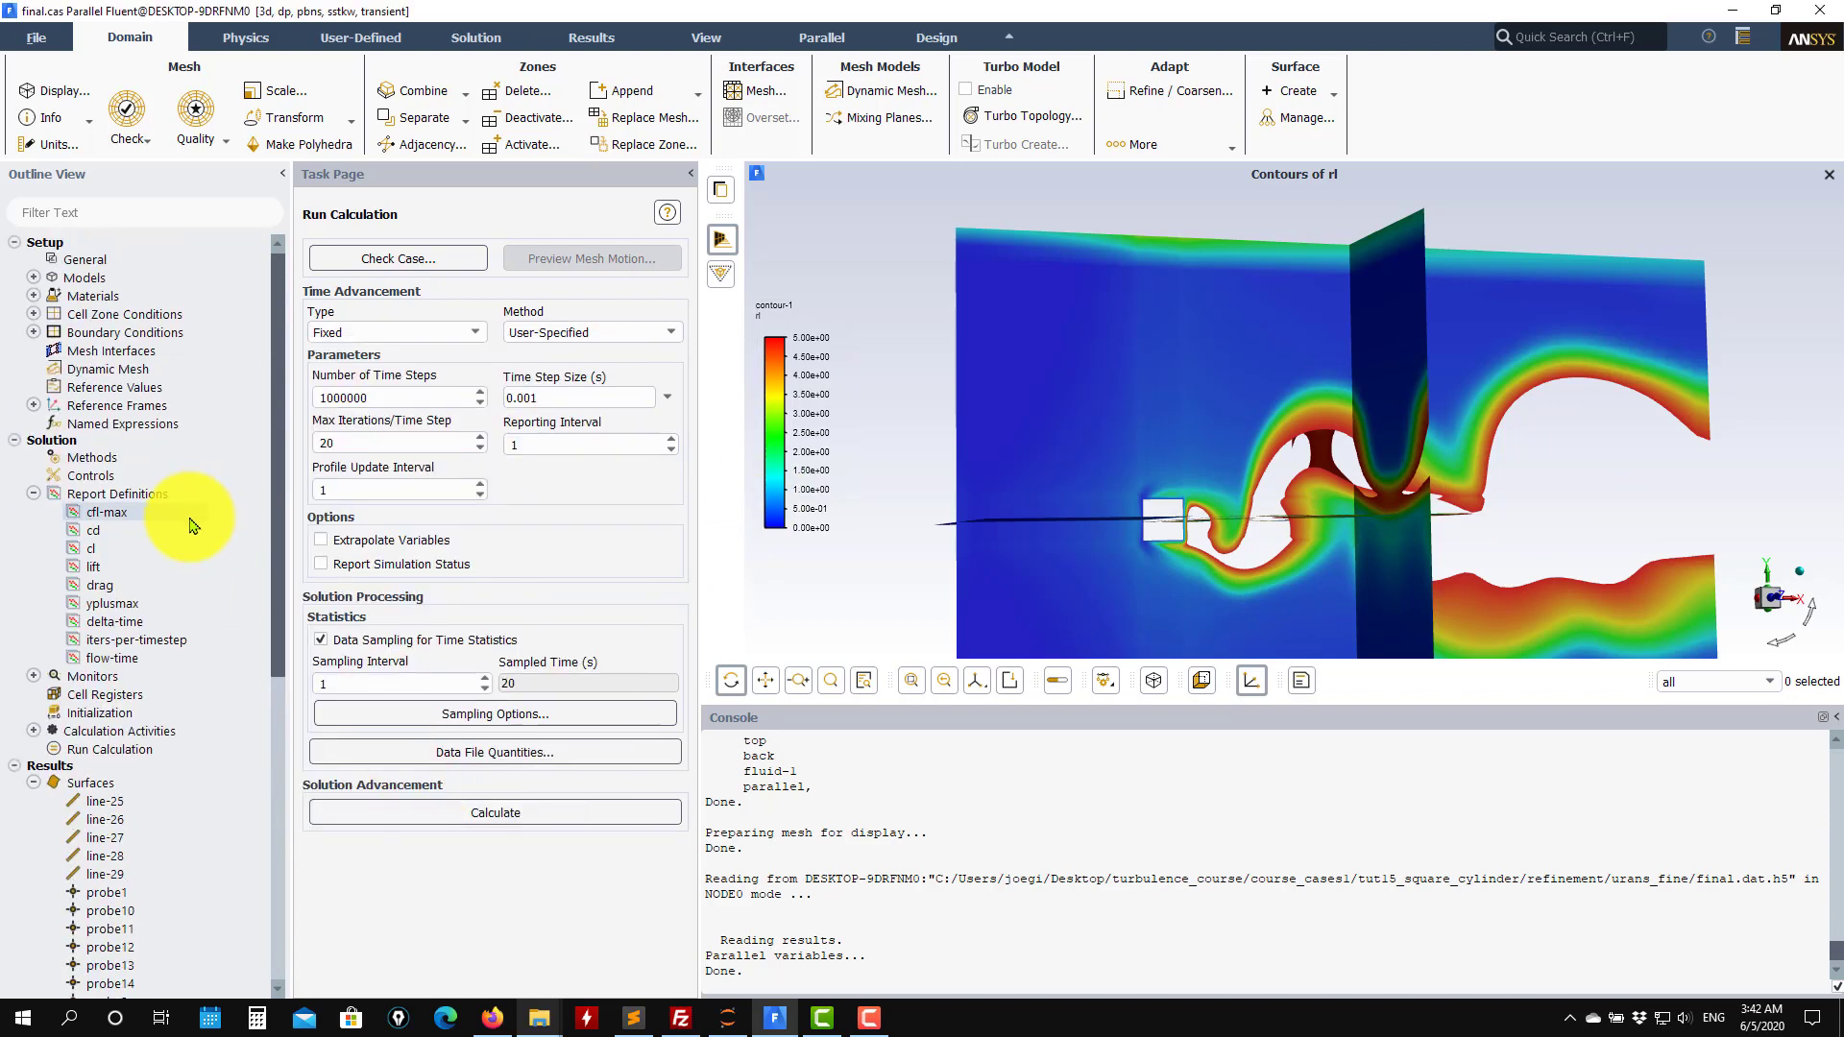
{"action": "mouse_move", "coordinate": [144, 740]}
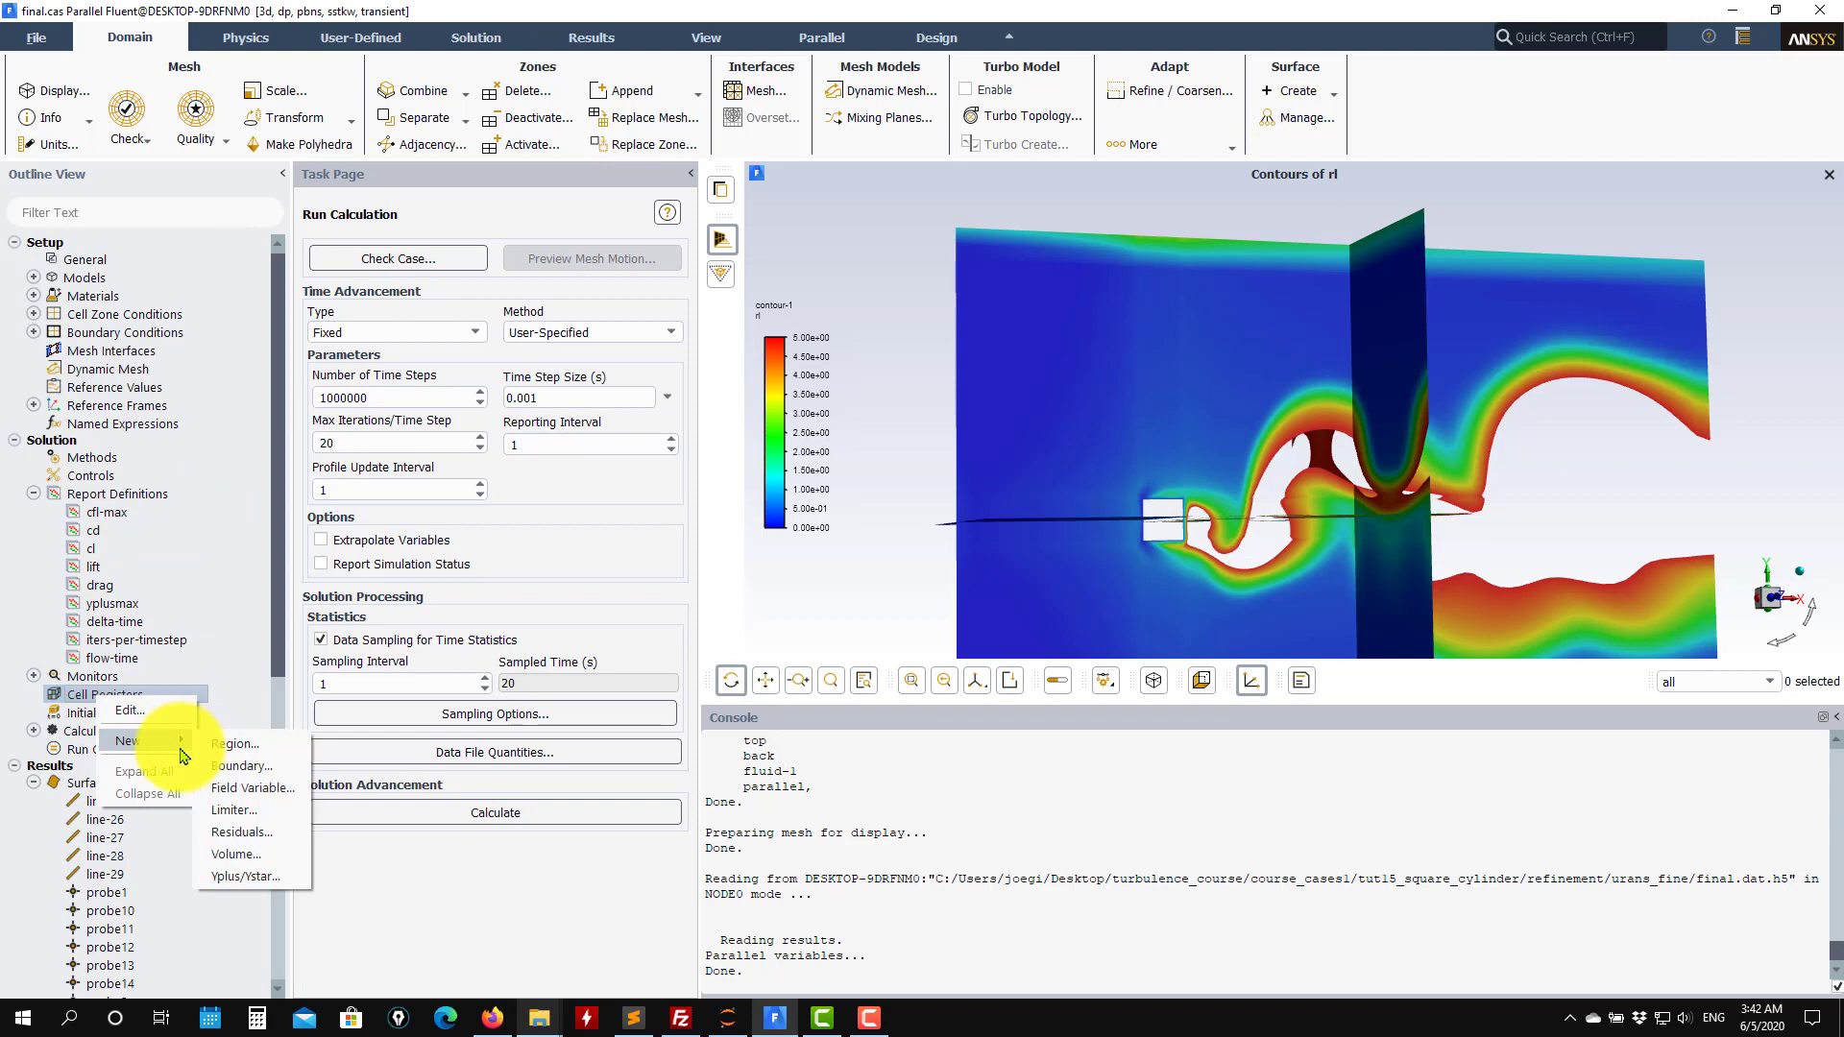
{"action": "left_click", "coordinate": [252, 787]}
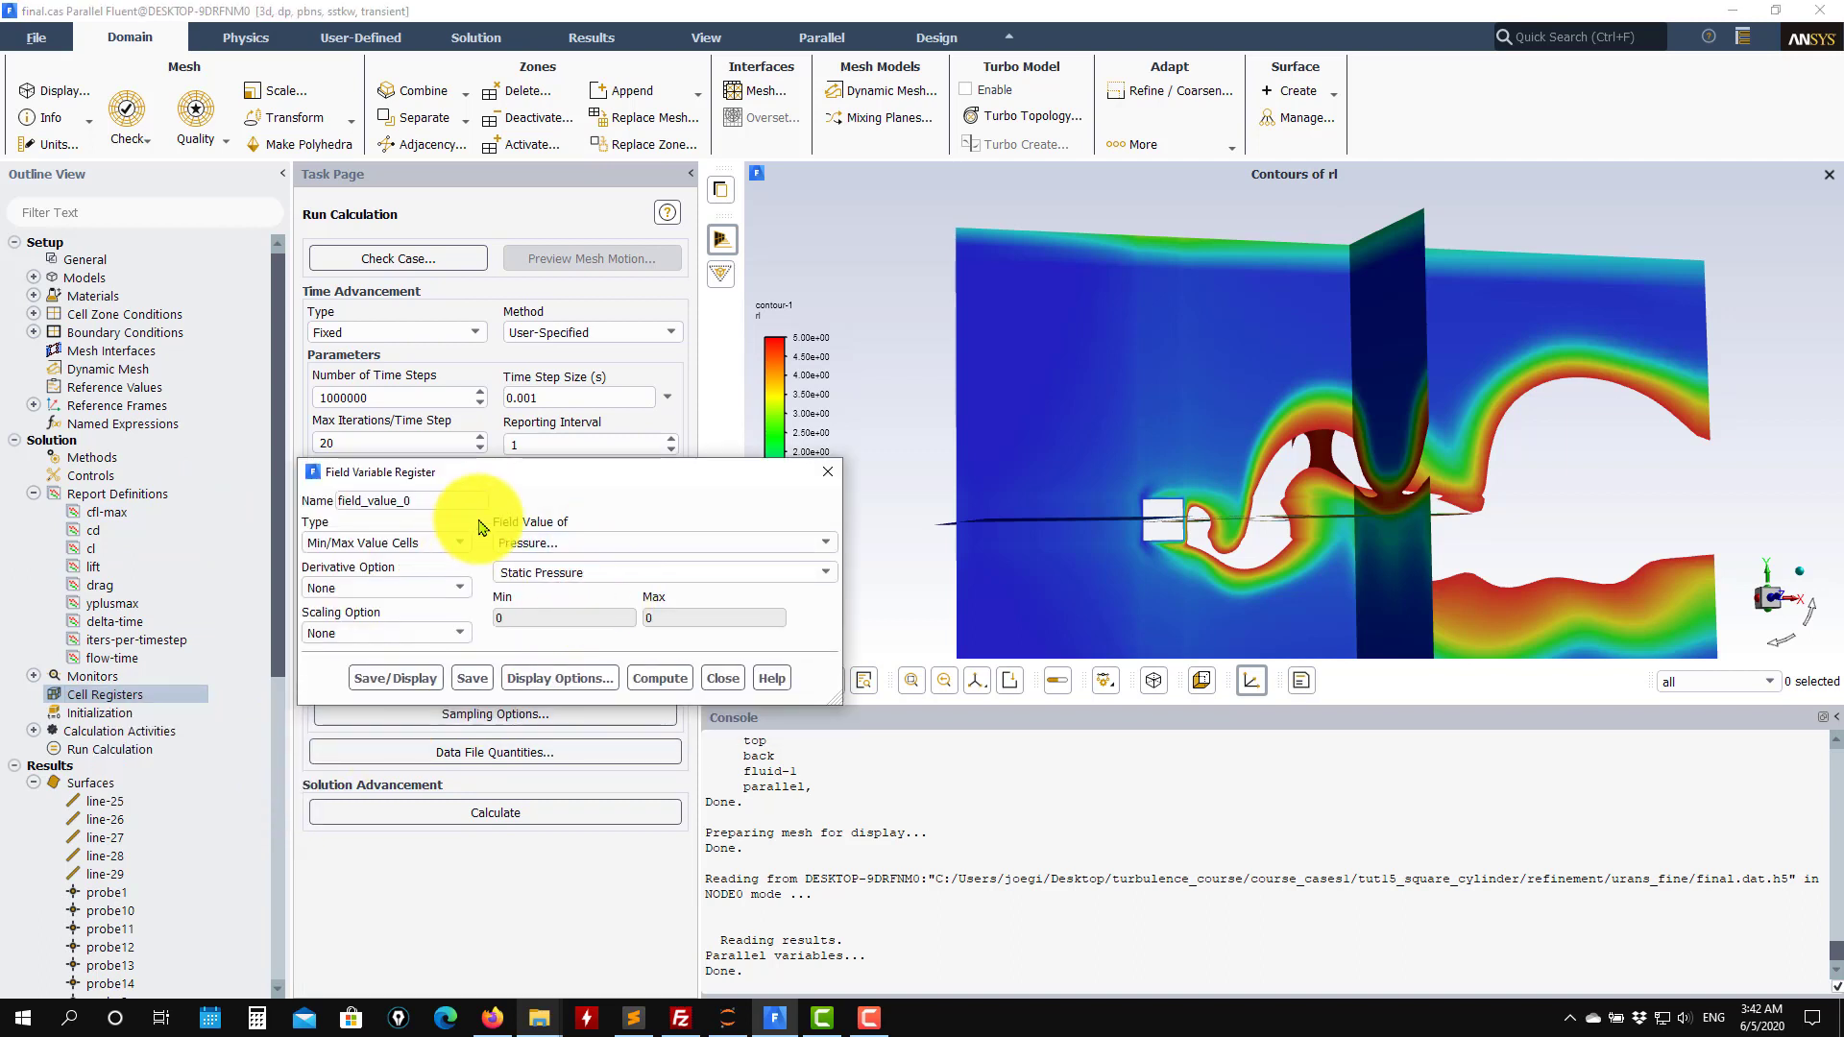
{"action": "left_click", "coordinate": [449, 544]}
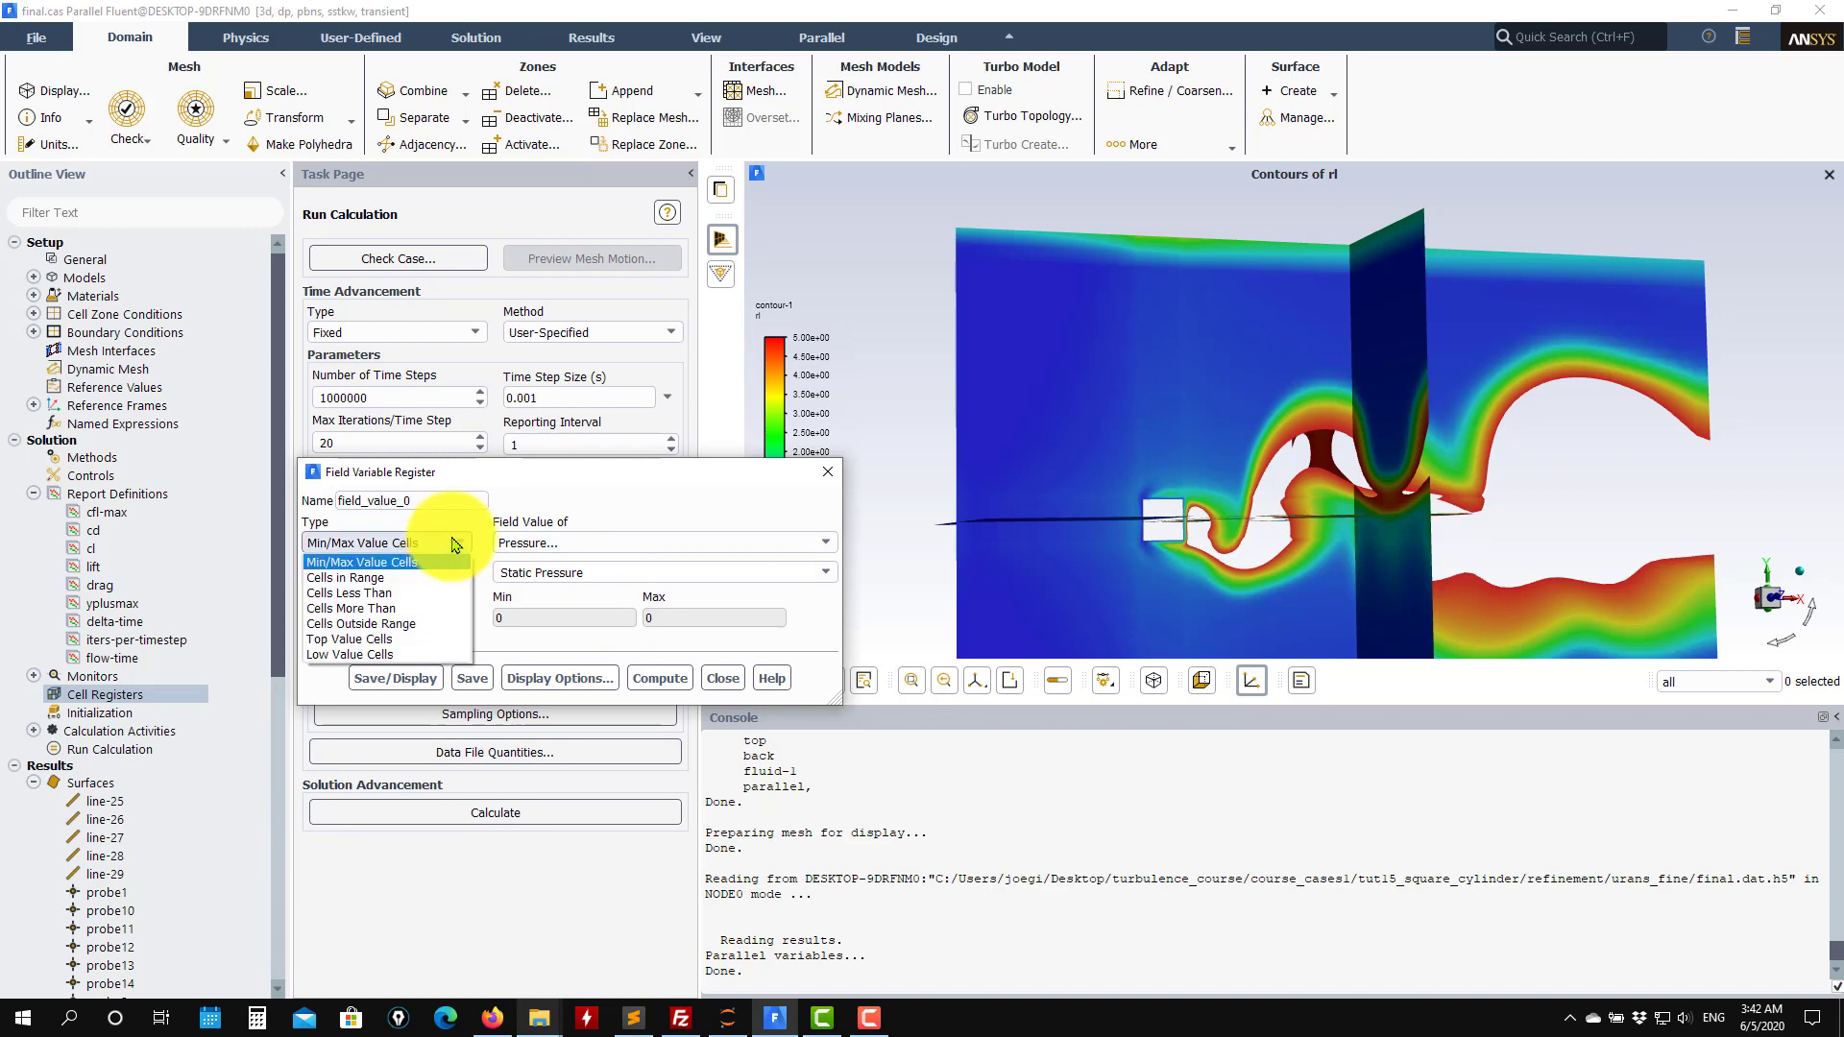
{"action": "left_click", "coordinate": [428, 578]}
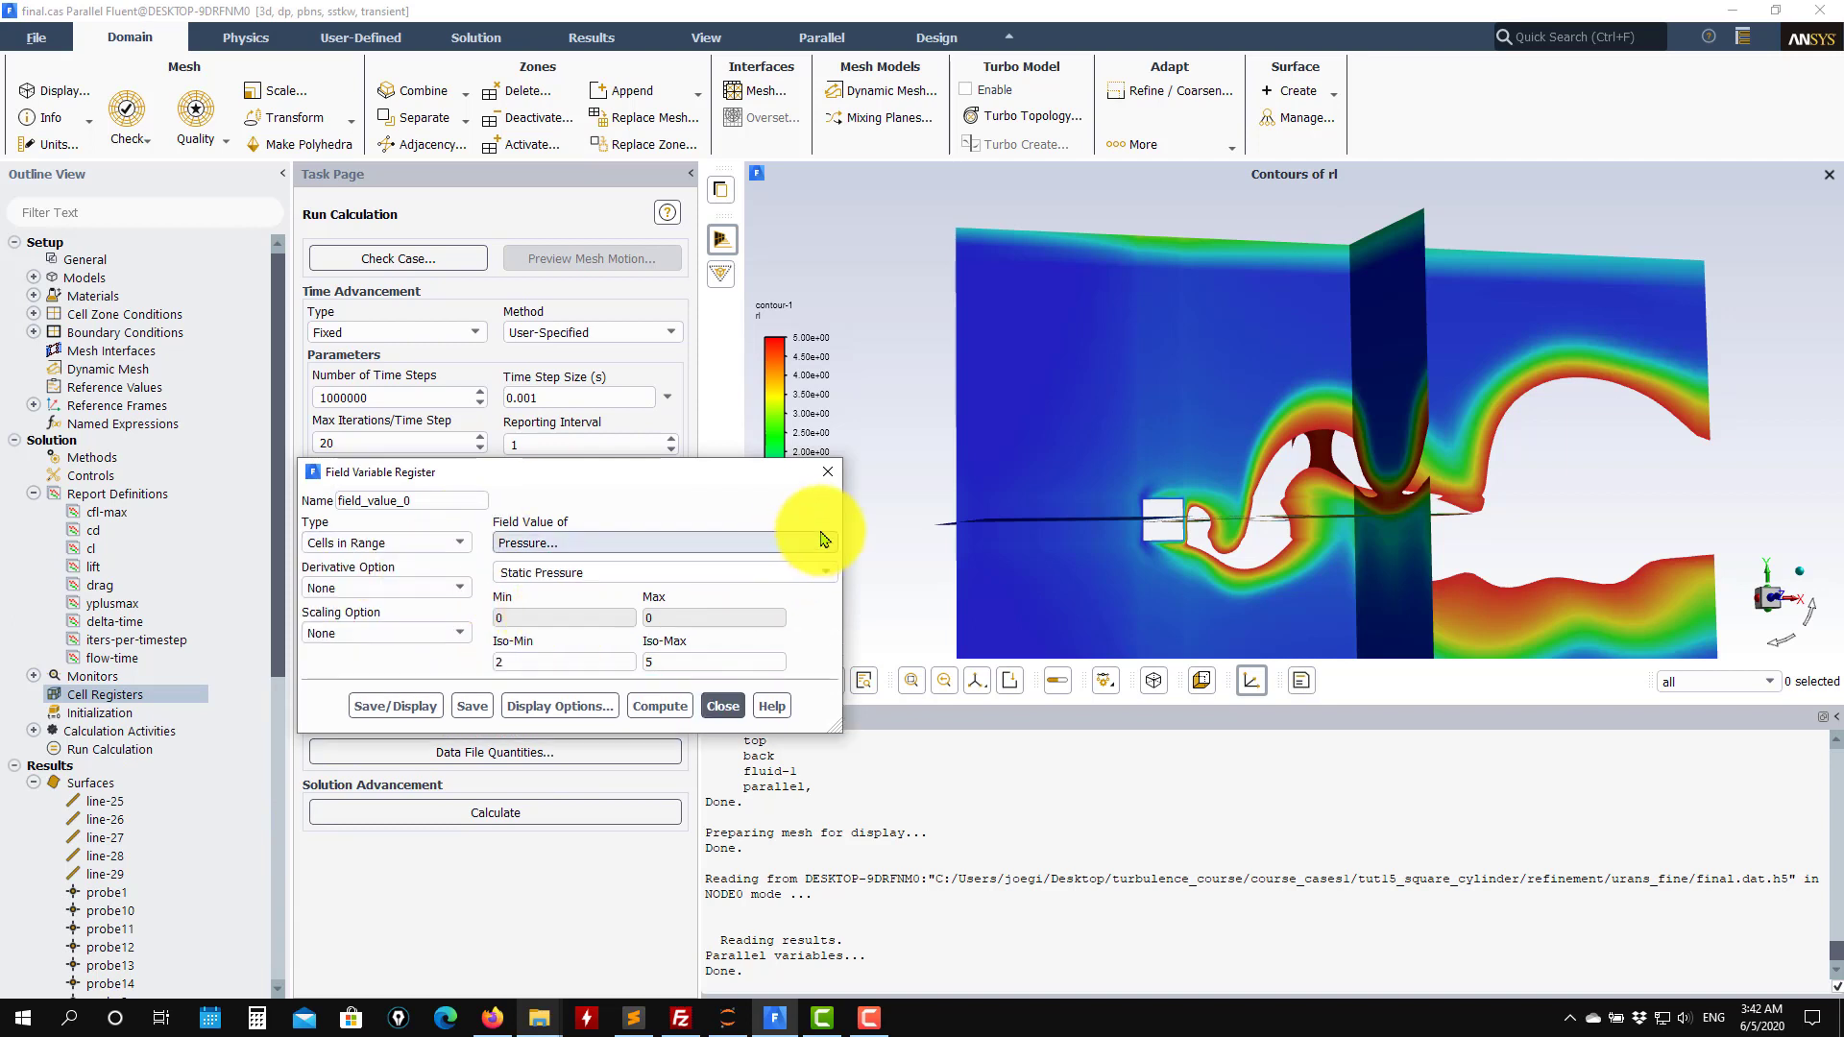
Base the cell register on custom field function rl between 2 and 5 and save and display it.
{"action": "left_click", "coordinate": [696, 543]}
{"action": "left_click", "coordinate": [688, 563]}
{"action": "left_click", "coordinate": [825, 572]}
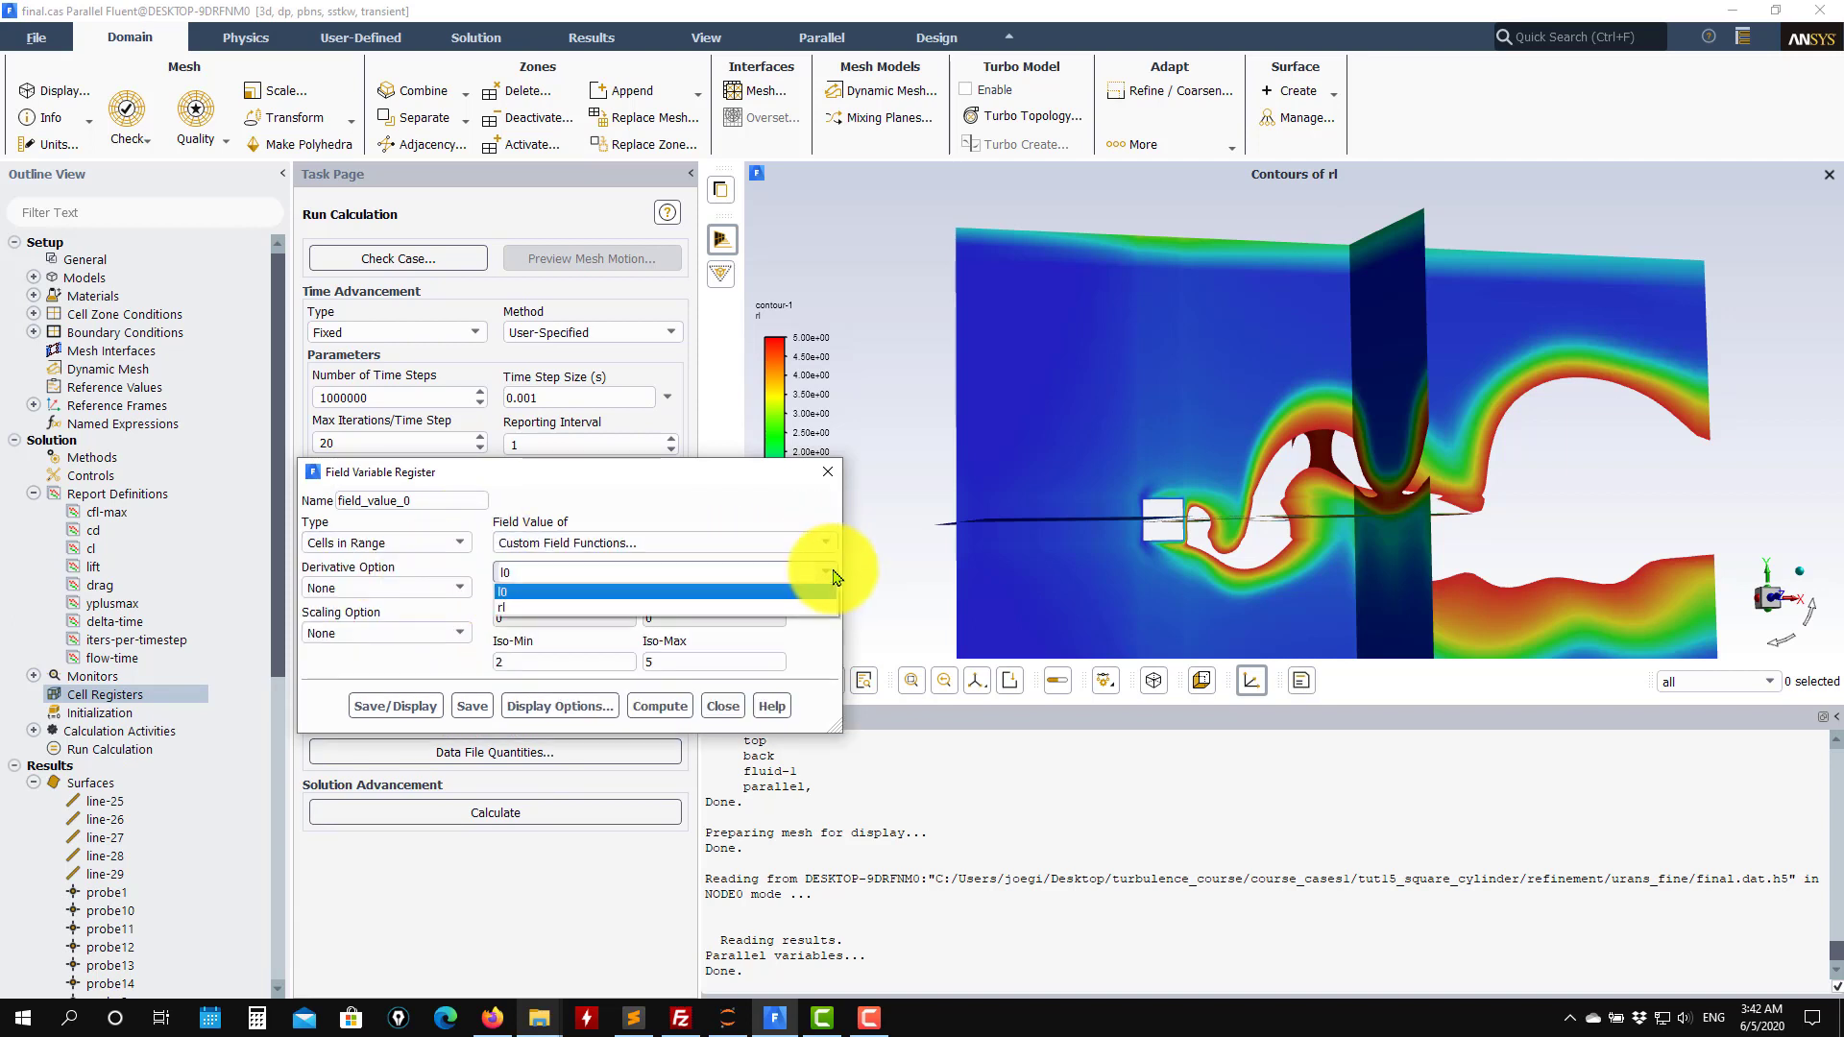
{"action": "left_click", "coordinate": [562, 588]}
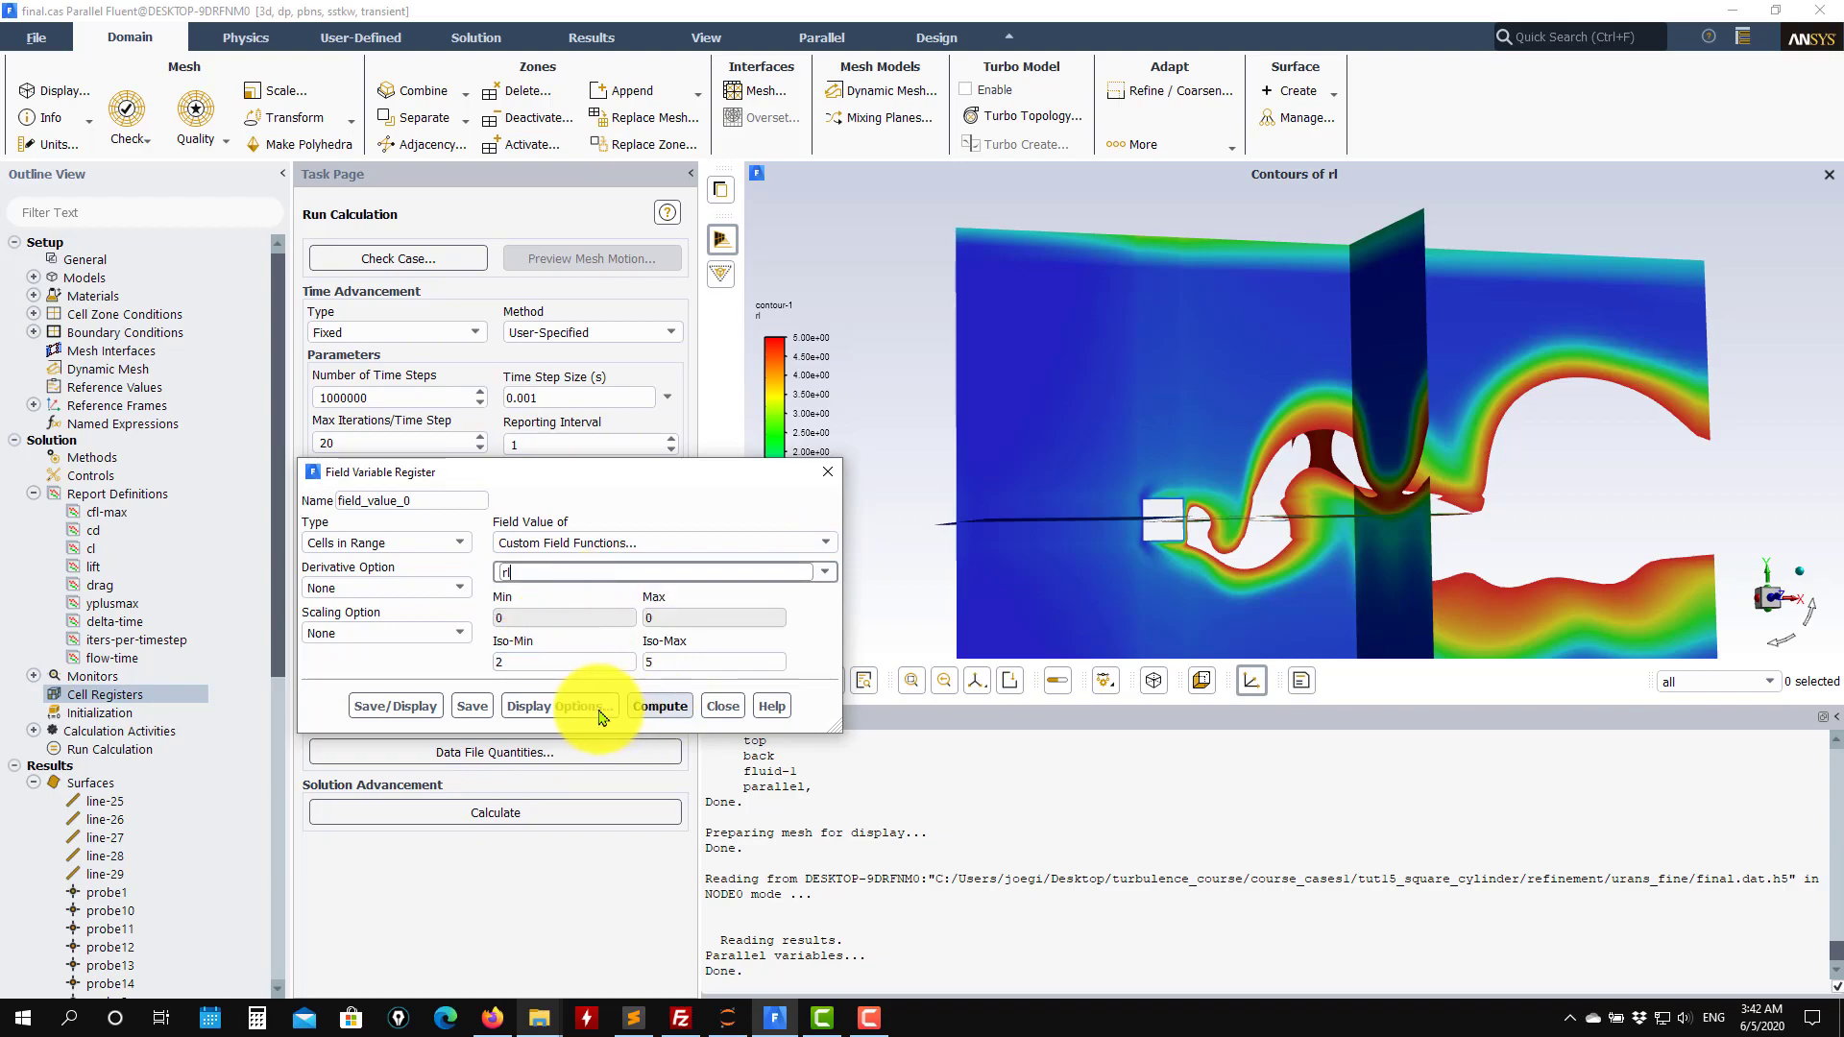
{"action": "left_click", "coordinate": [384, 706]}
Set the register's Iso-Min to 3, redisplay the marked cells, and close the register dialog.
{"action": "left_click", "coordinate": [995, 543]}
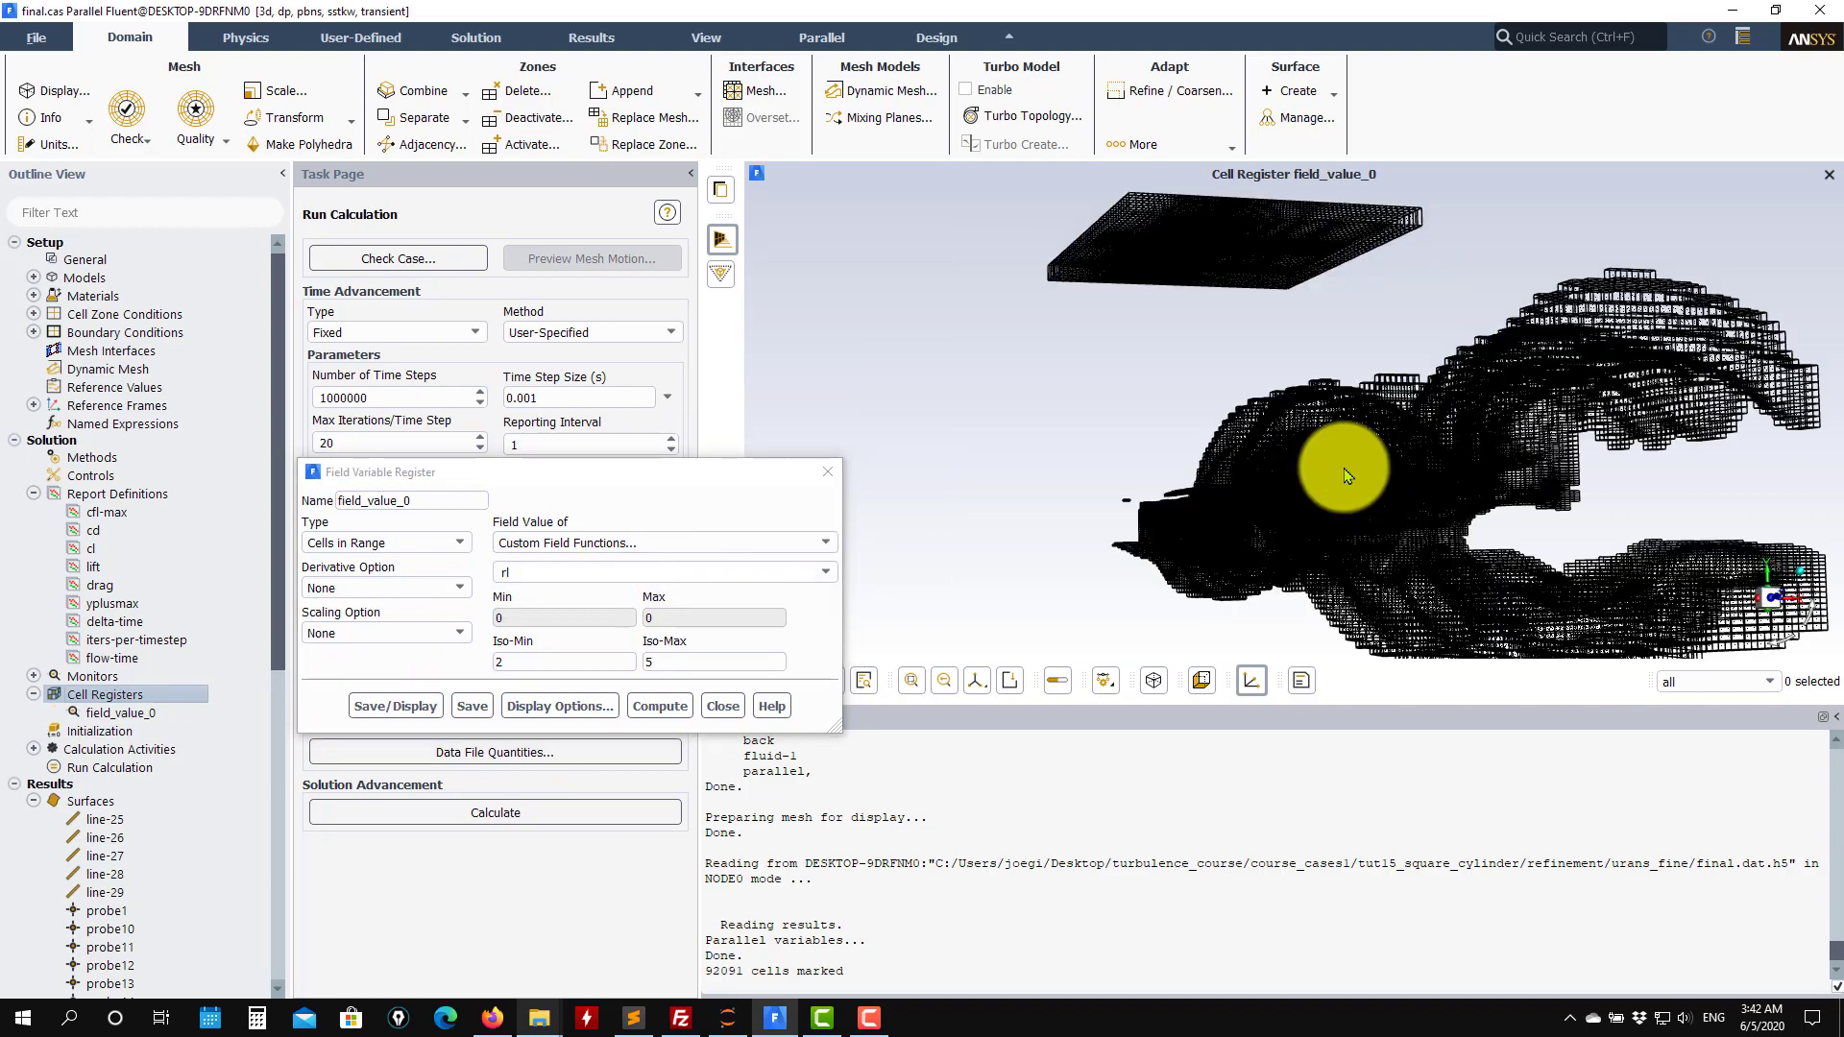
{"action": "left_click_drag", "start_coordinate": [1222, 461], "coordinate": [1152, 451]}
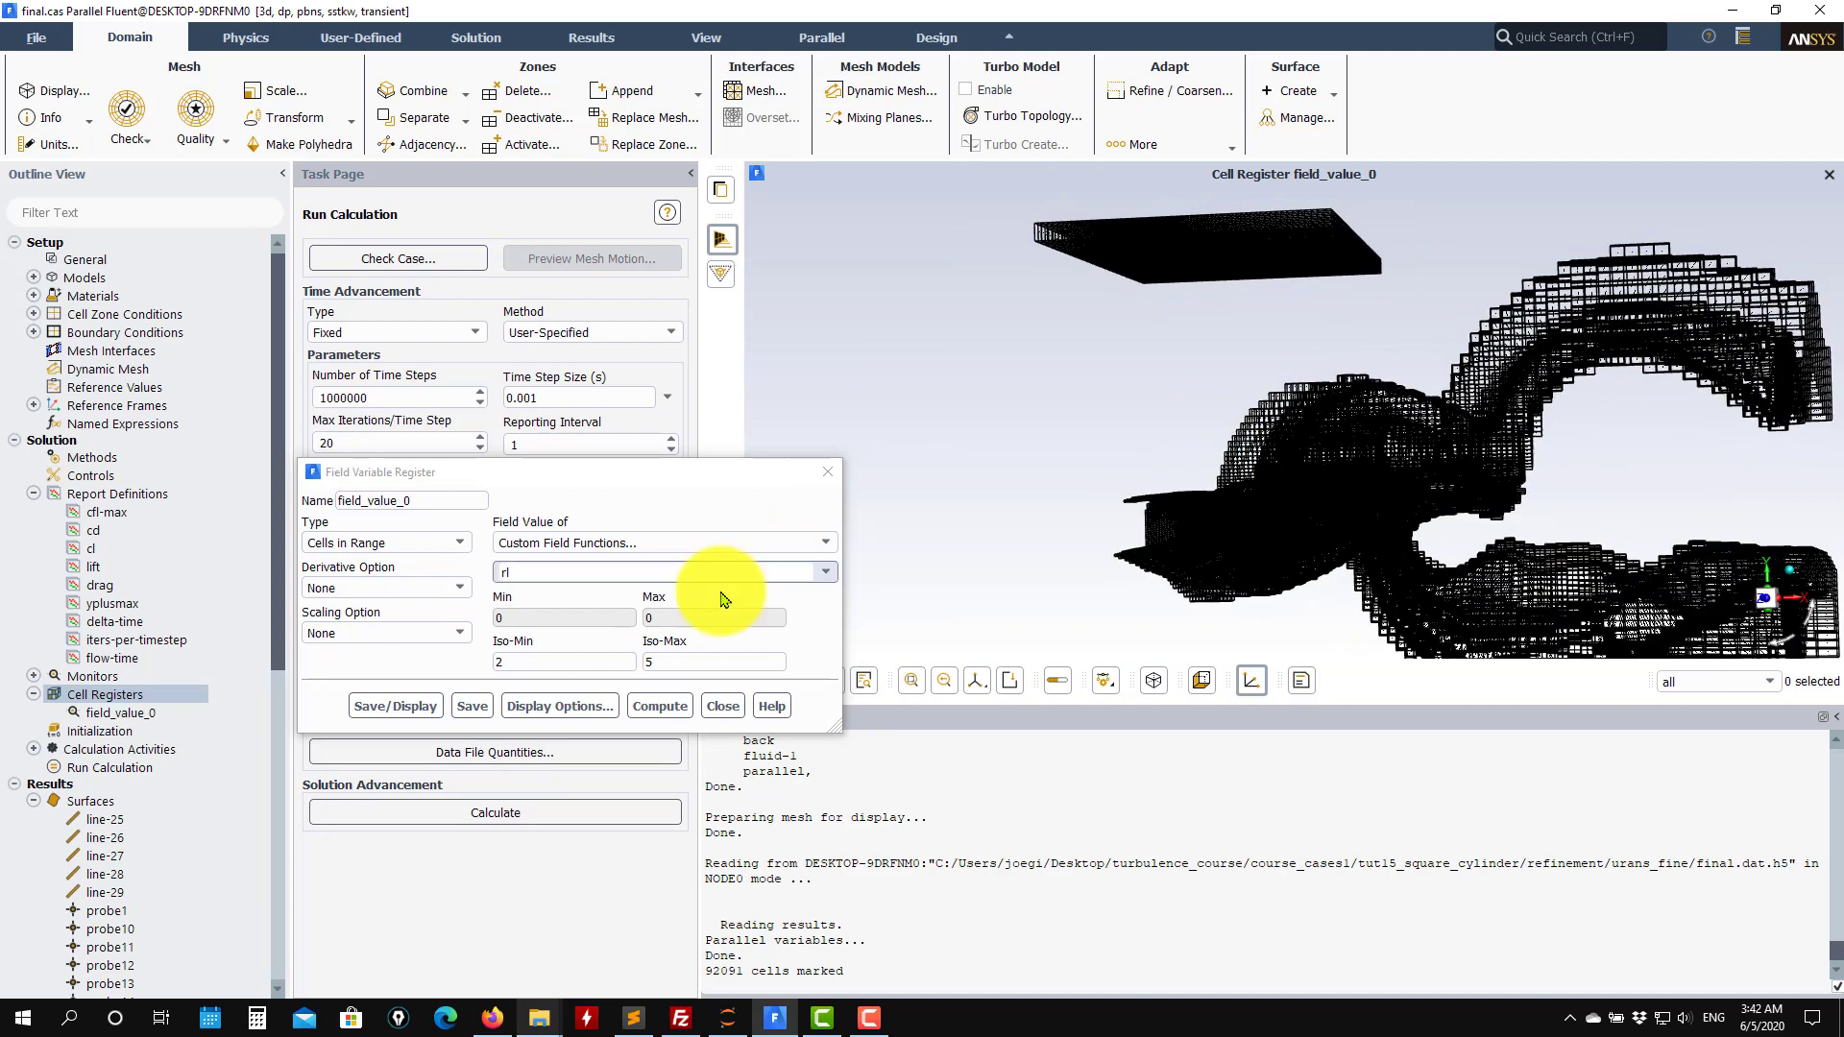
{"action": "double_click", "coordinate": [506, 660]}
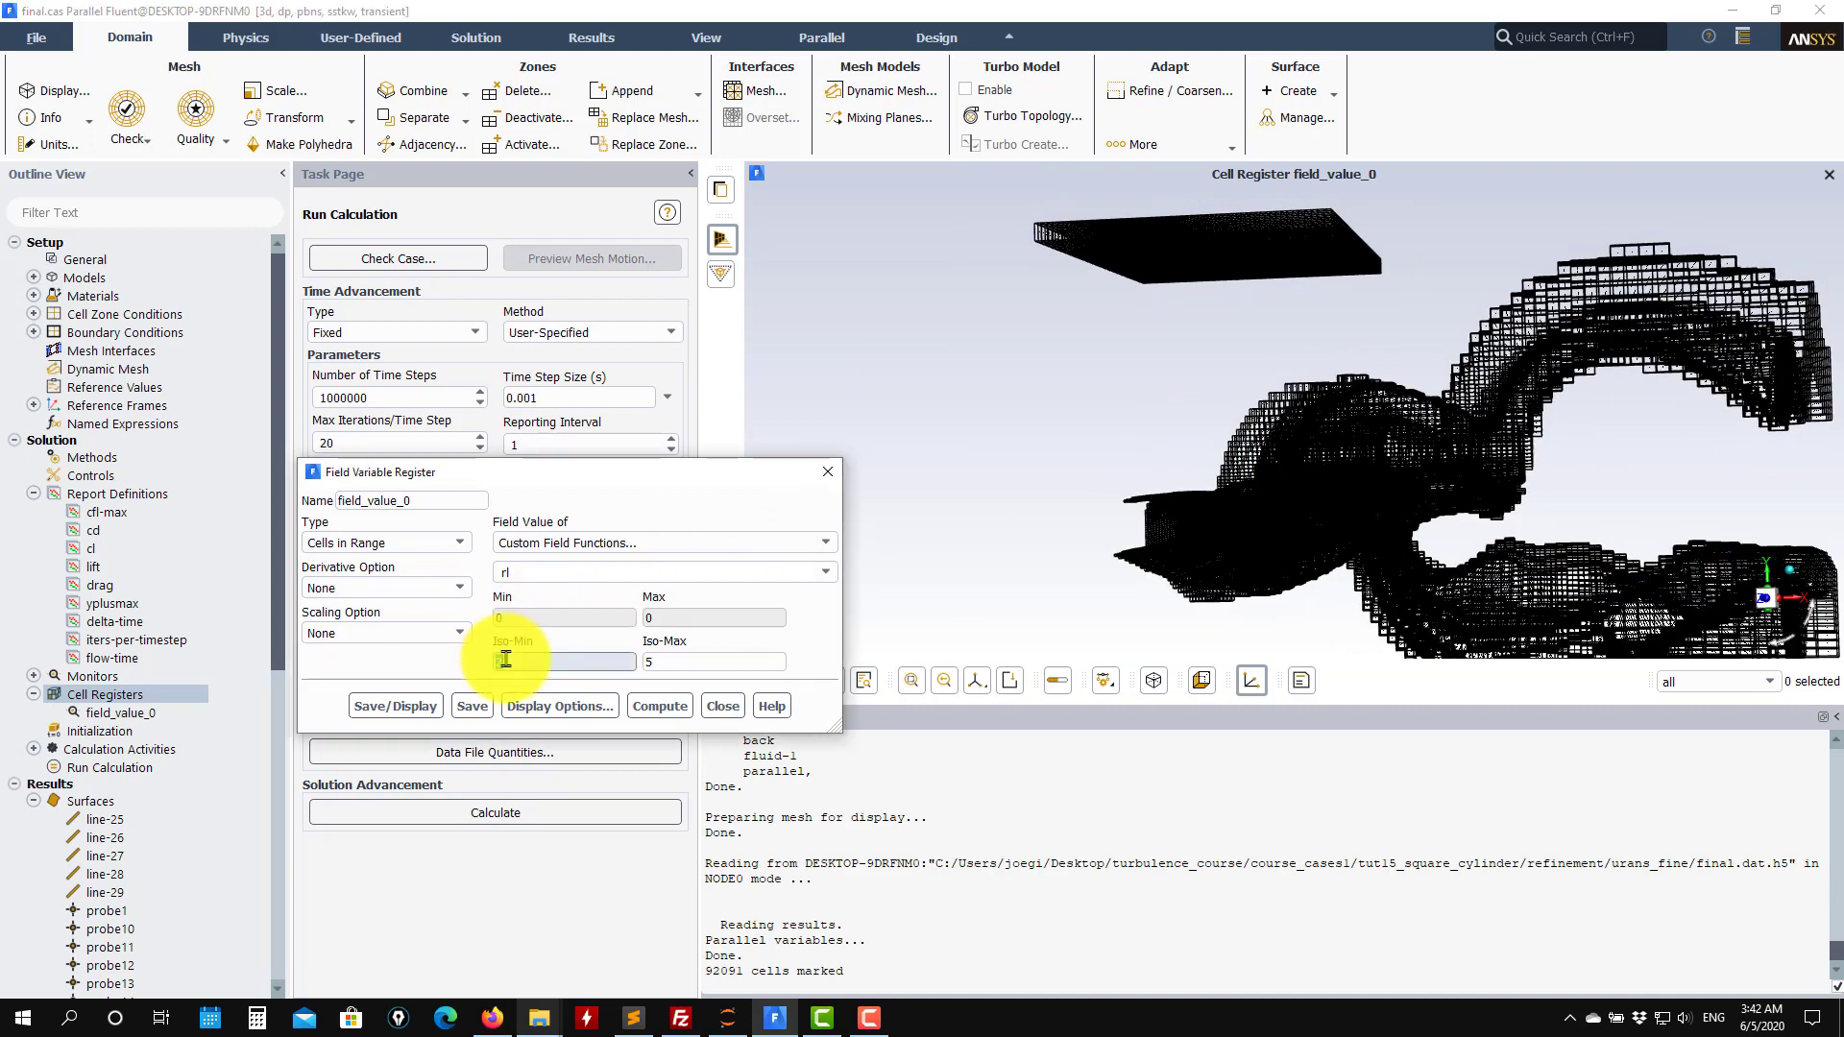
{"action": "type", "text": "3"}
{"action": "left_click", "coordinate": [436, 708]}
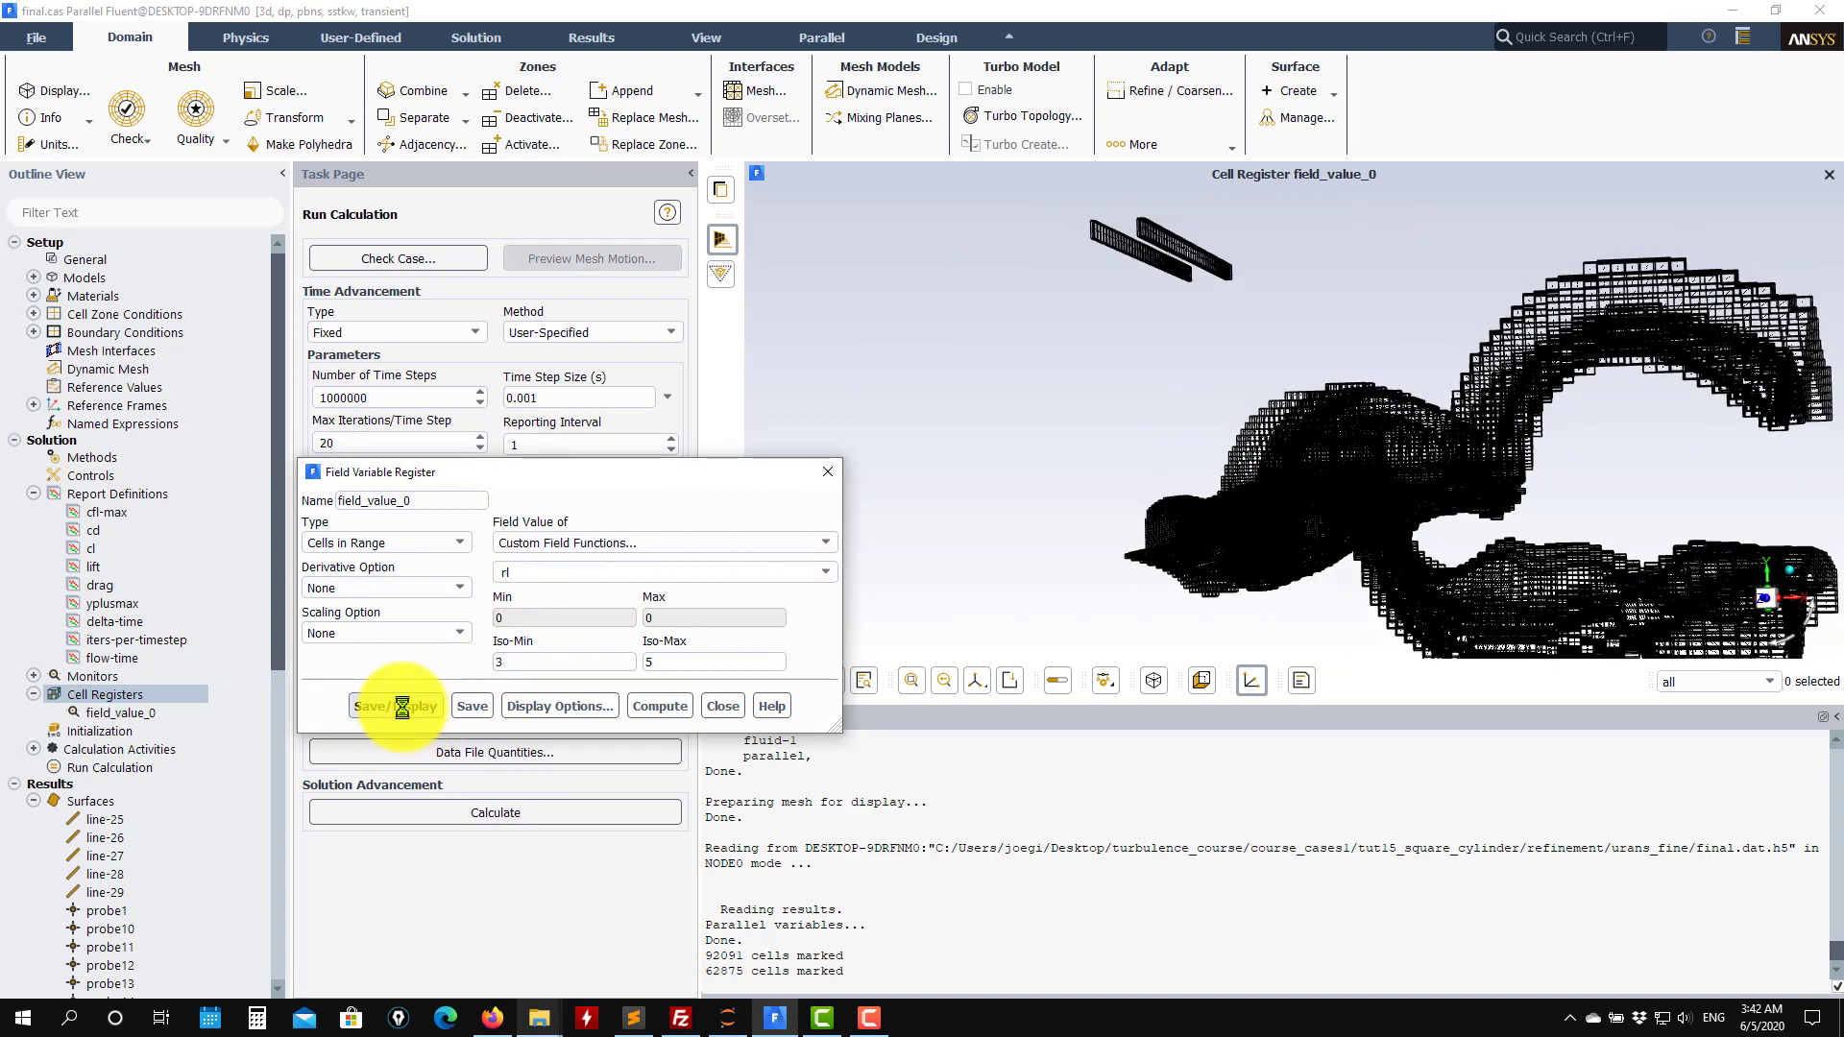
{"action": "left_click_drag", "start_coordinate": [1150, 480], "coordinate": [1210, 473]}
{"action": "left_click", "coordinate": [722, 707]}
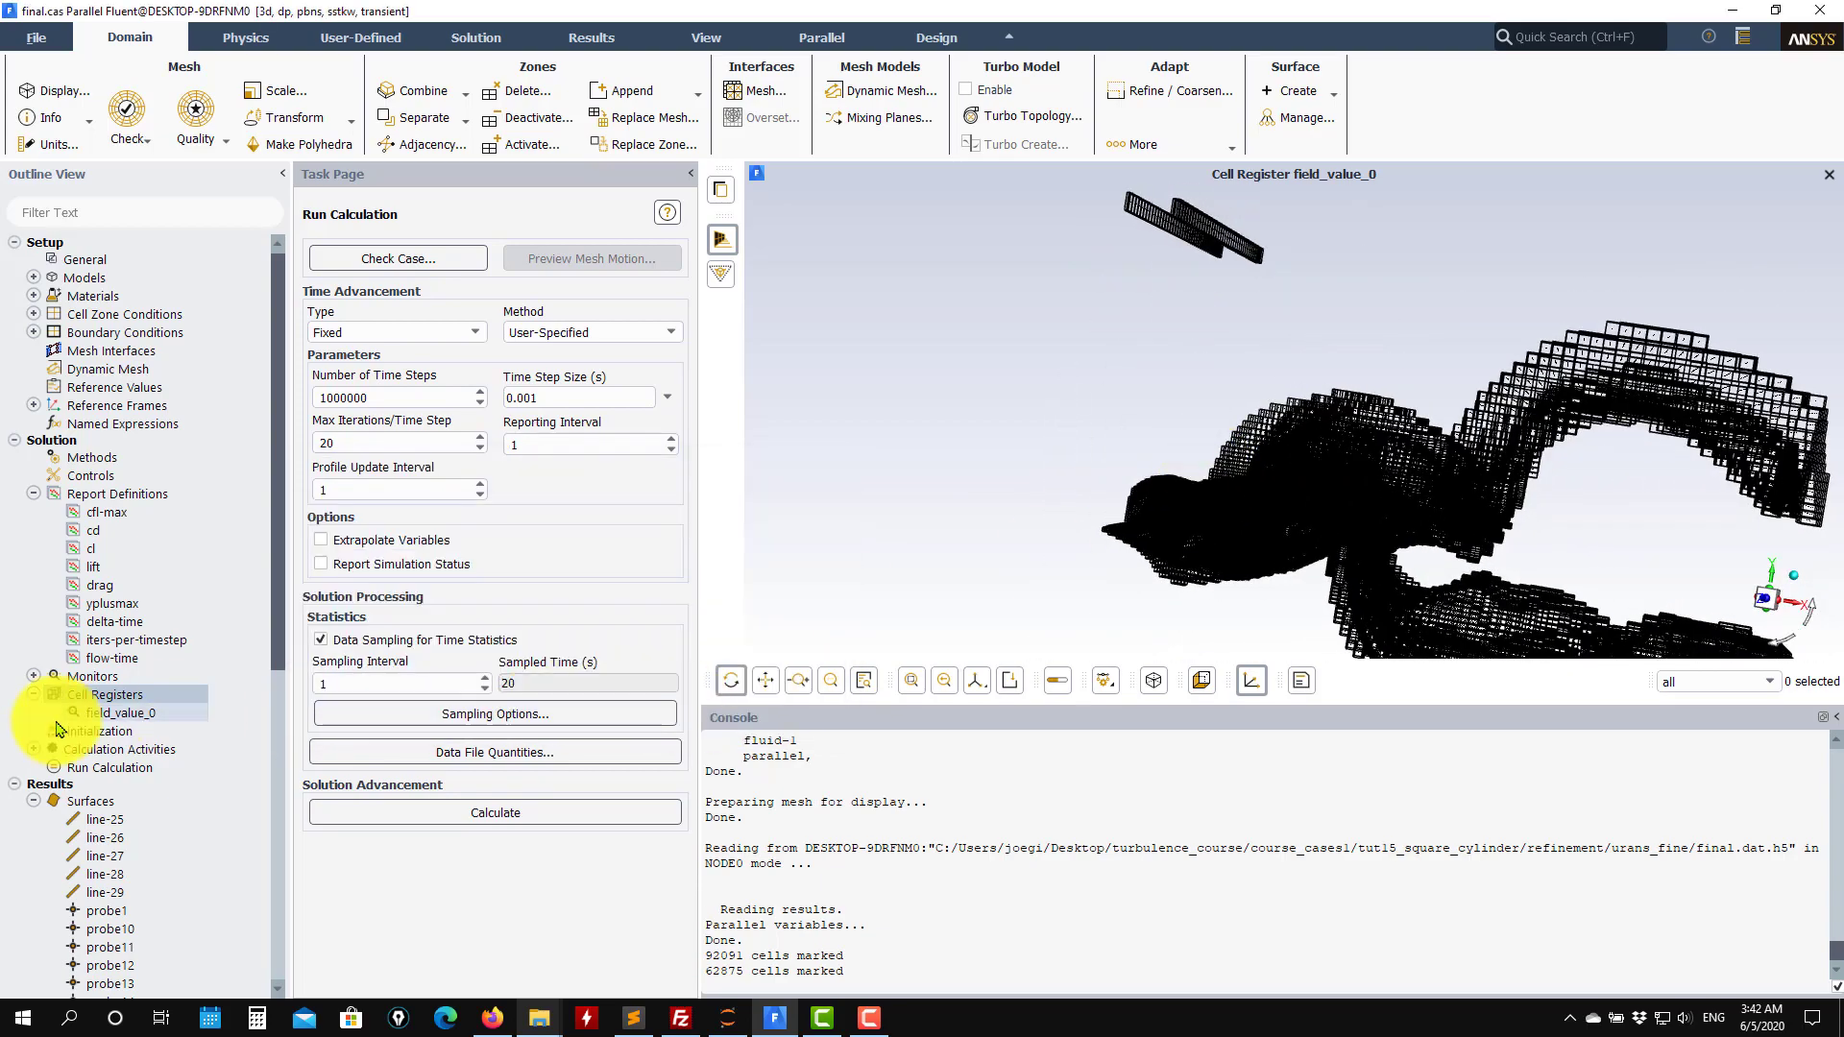
Refine the mesh in the cells marked by the field_value_0 register.
{"action": "right_click", "coordinate": [121, 718]}
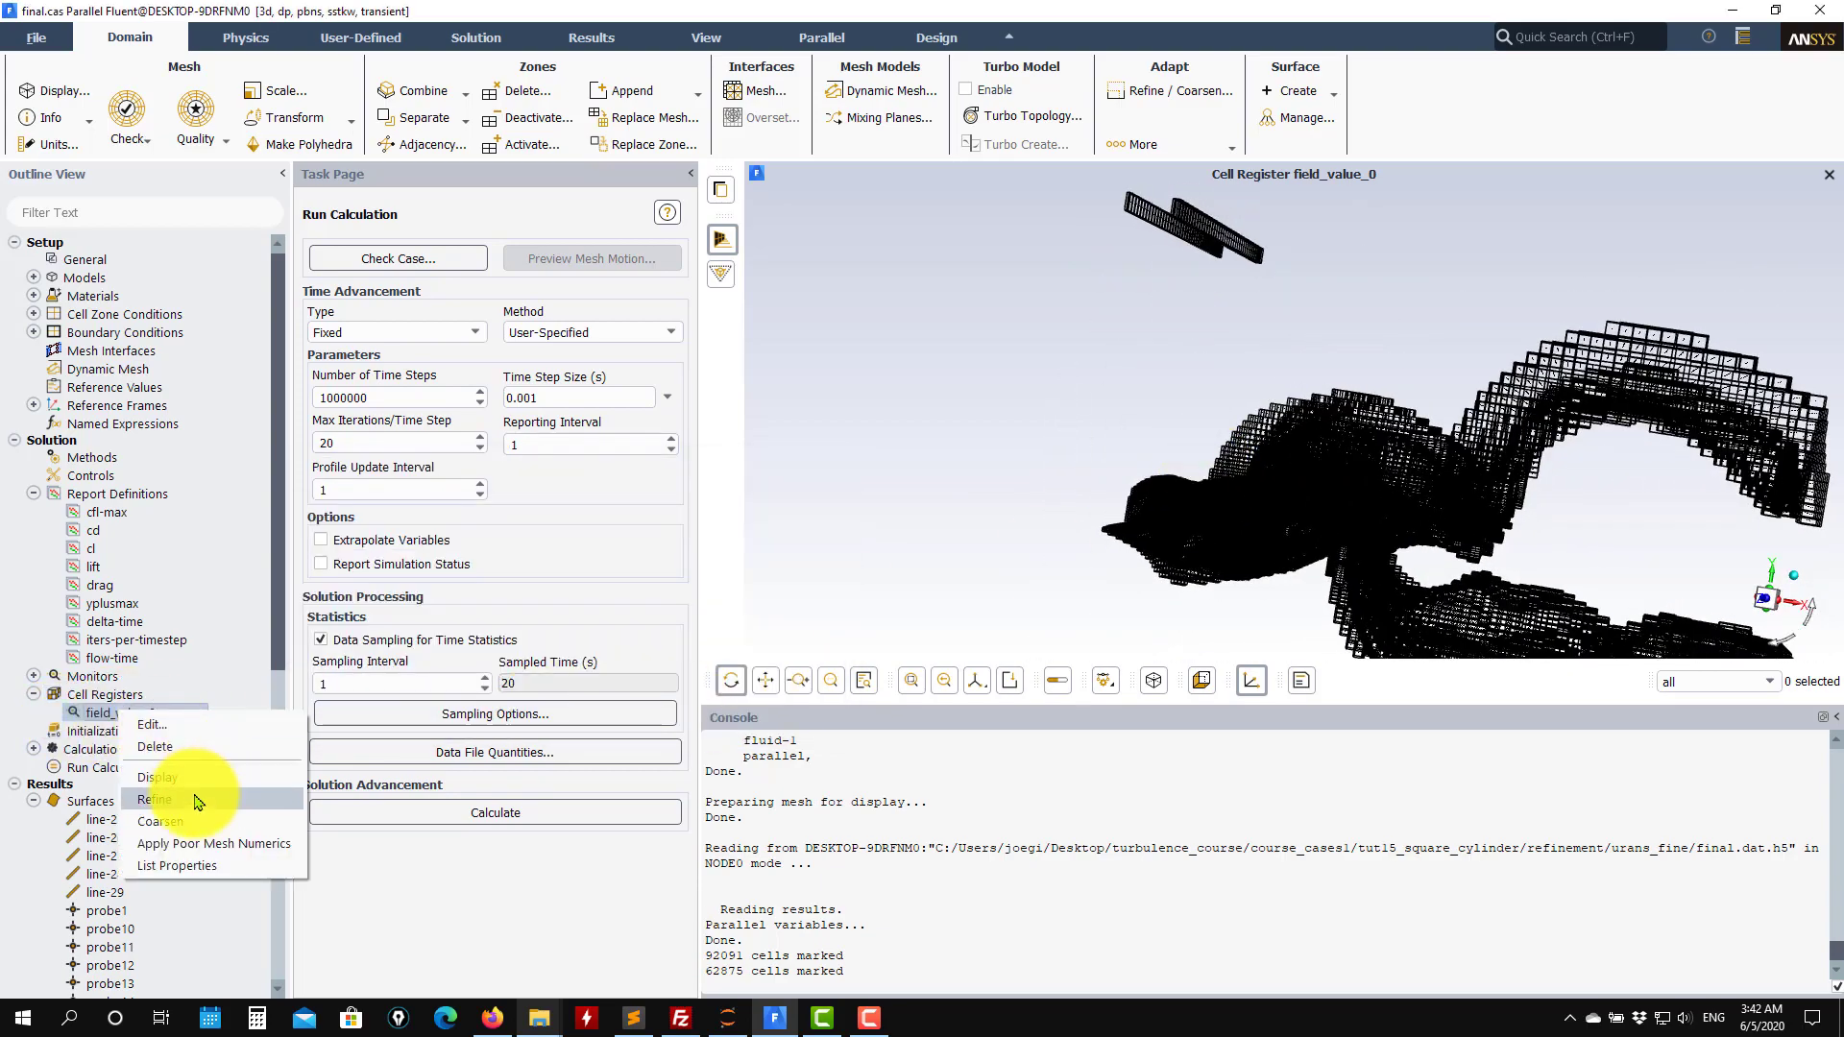
{"action": "left_click", "coordinate": [279, 784]}
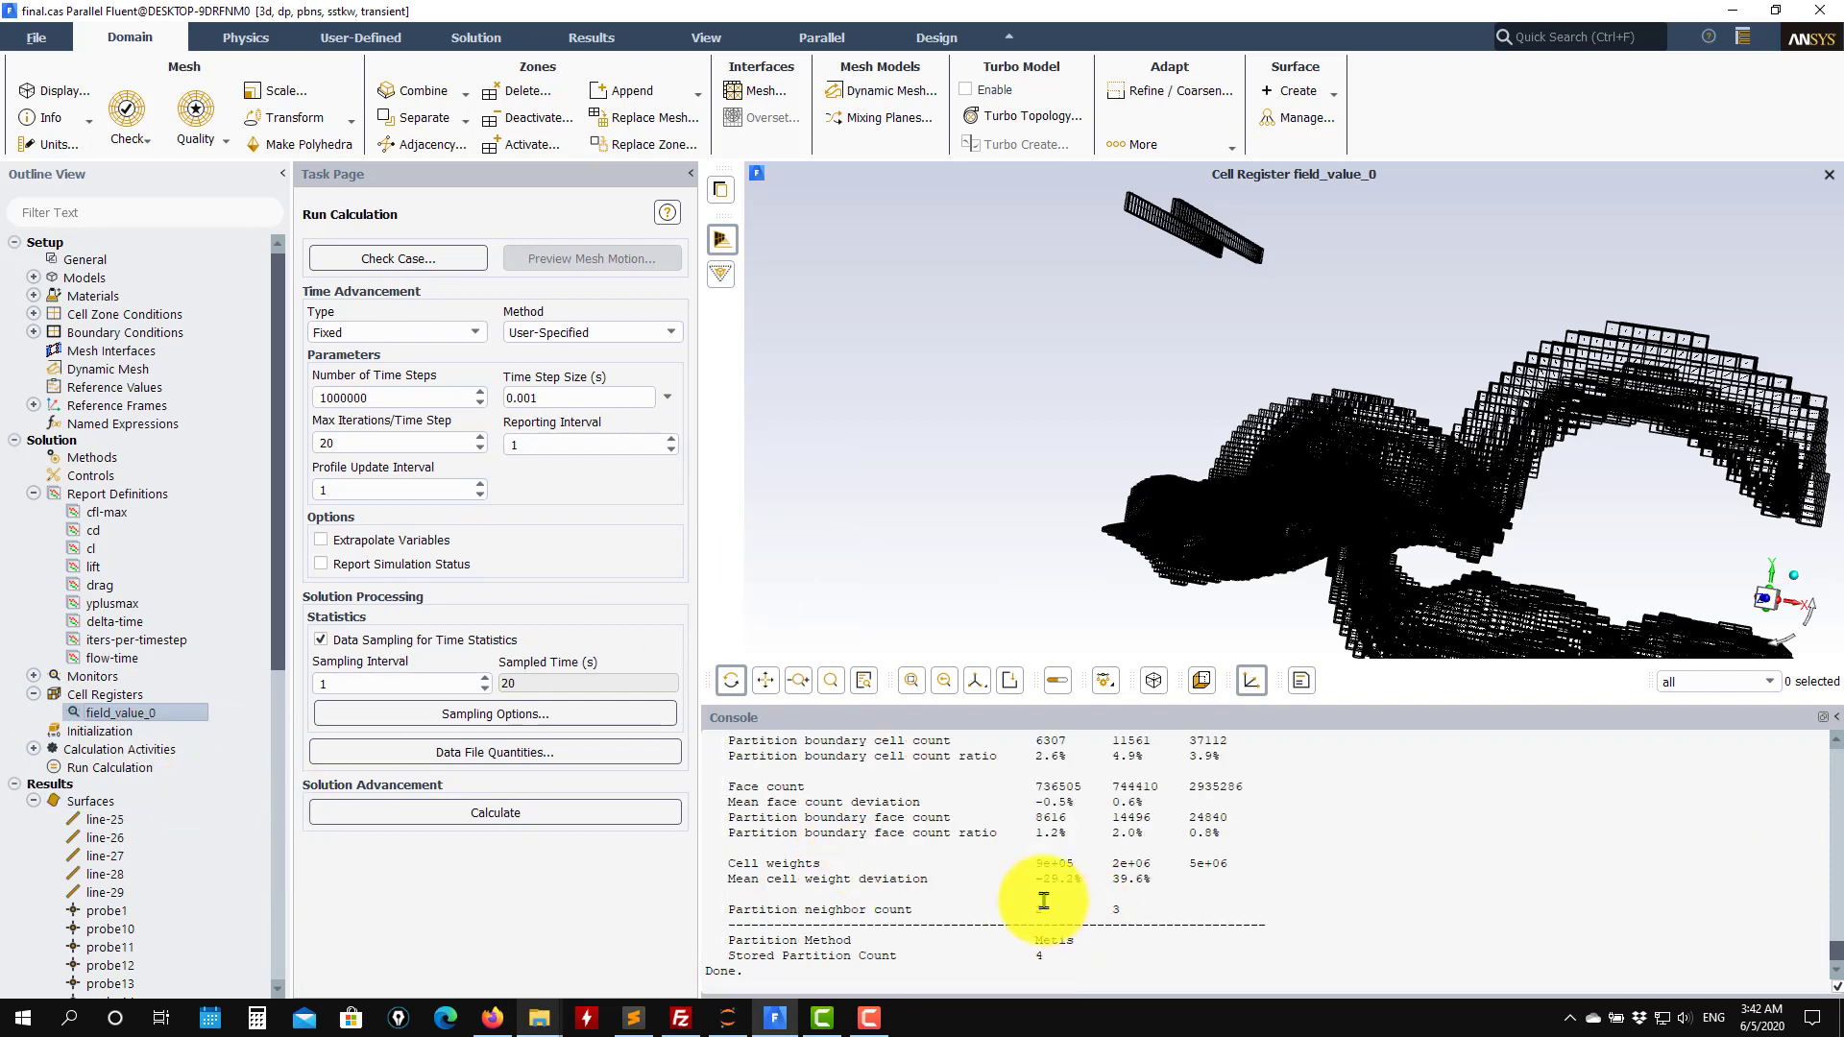
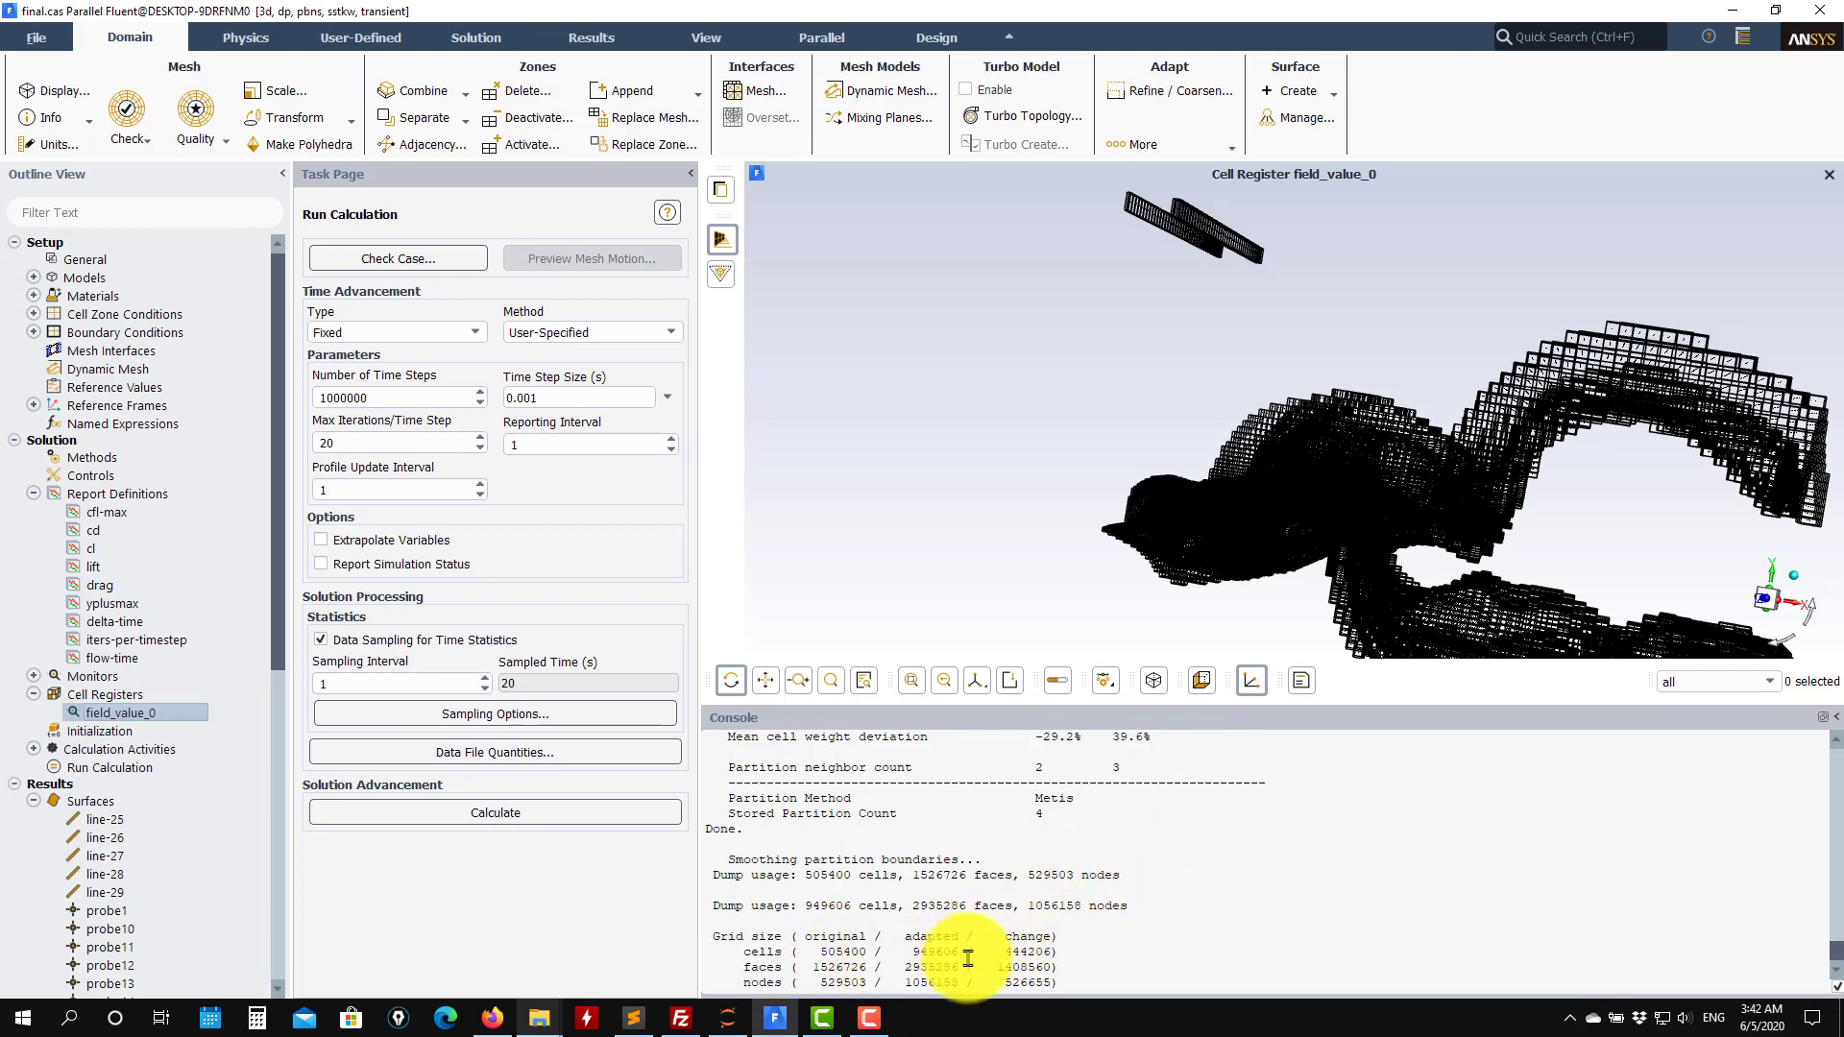
Display mesh-1 with different selections of probe and wall surfaces.
{"action": "left_click_drag", "start_coordinate": [1251, 531], "coordinate": [1552, 486]}
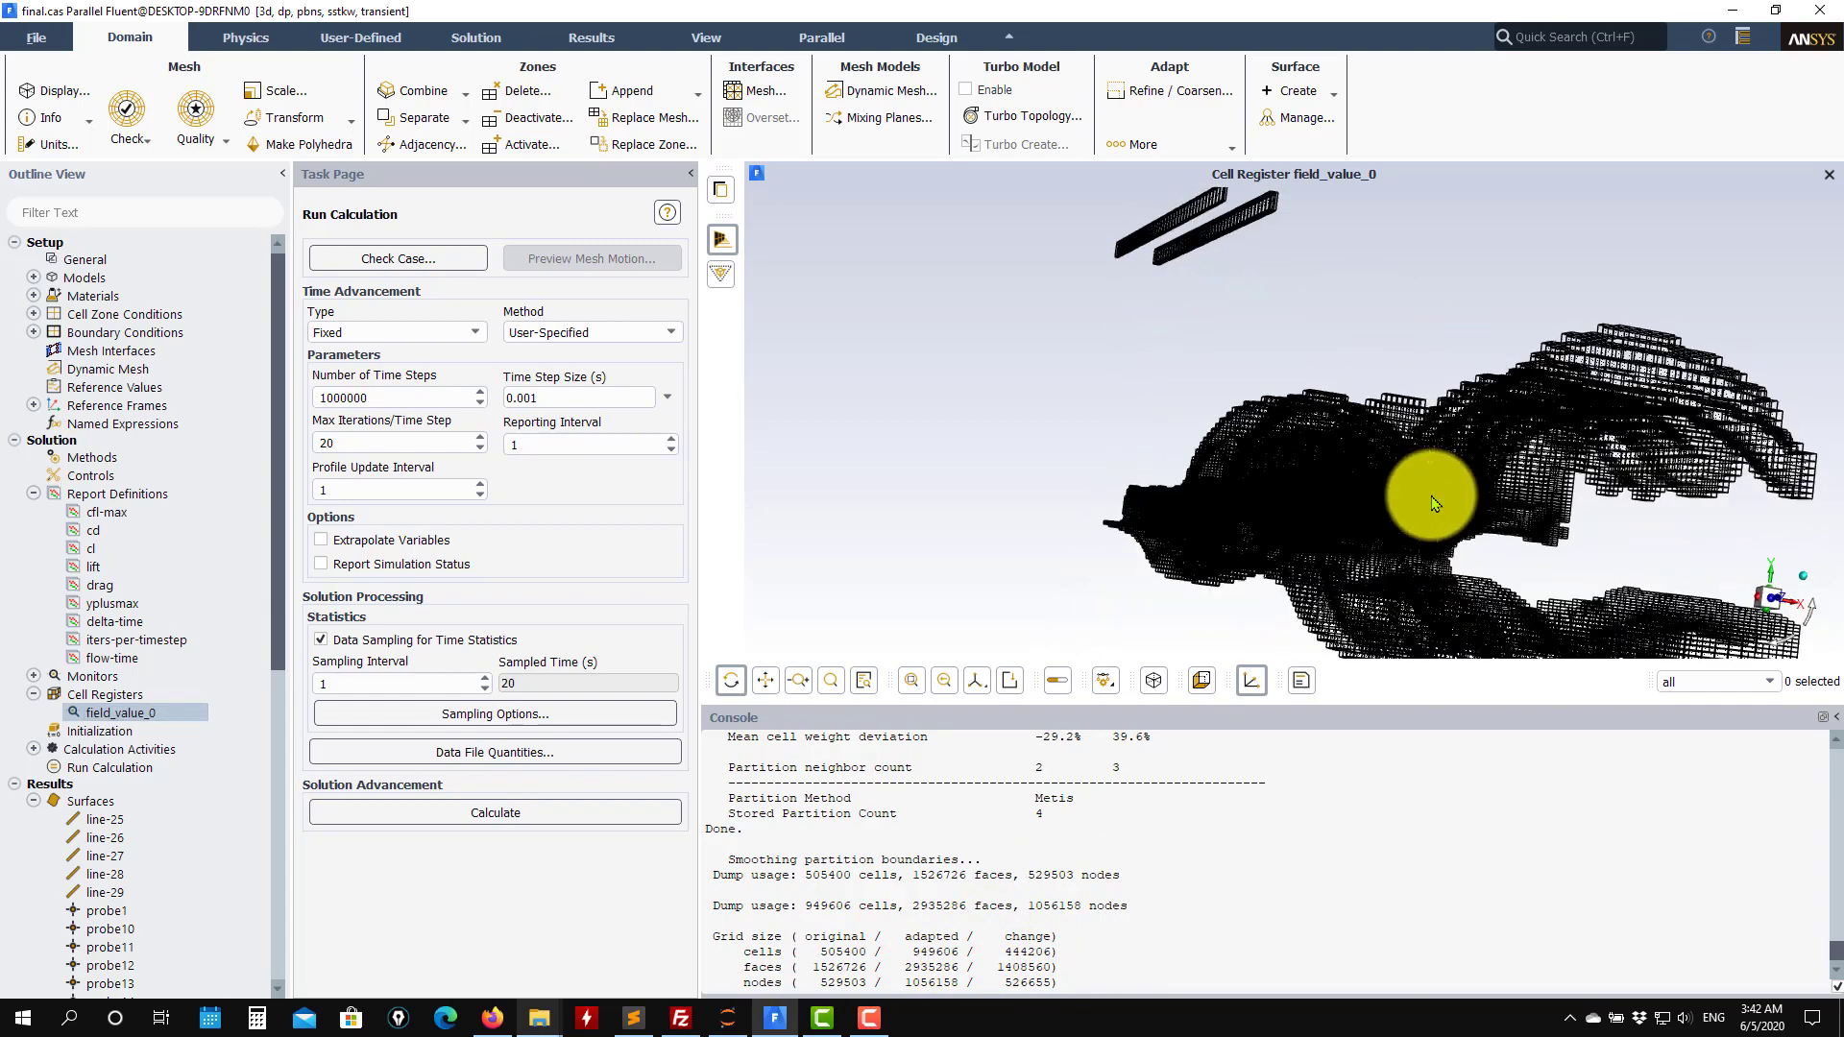
{"action": "scroll", "coordinate": [106, 710], "scroll_direction": "down", "scroll_amount": 10}
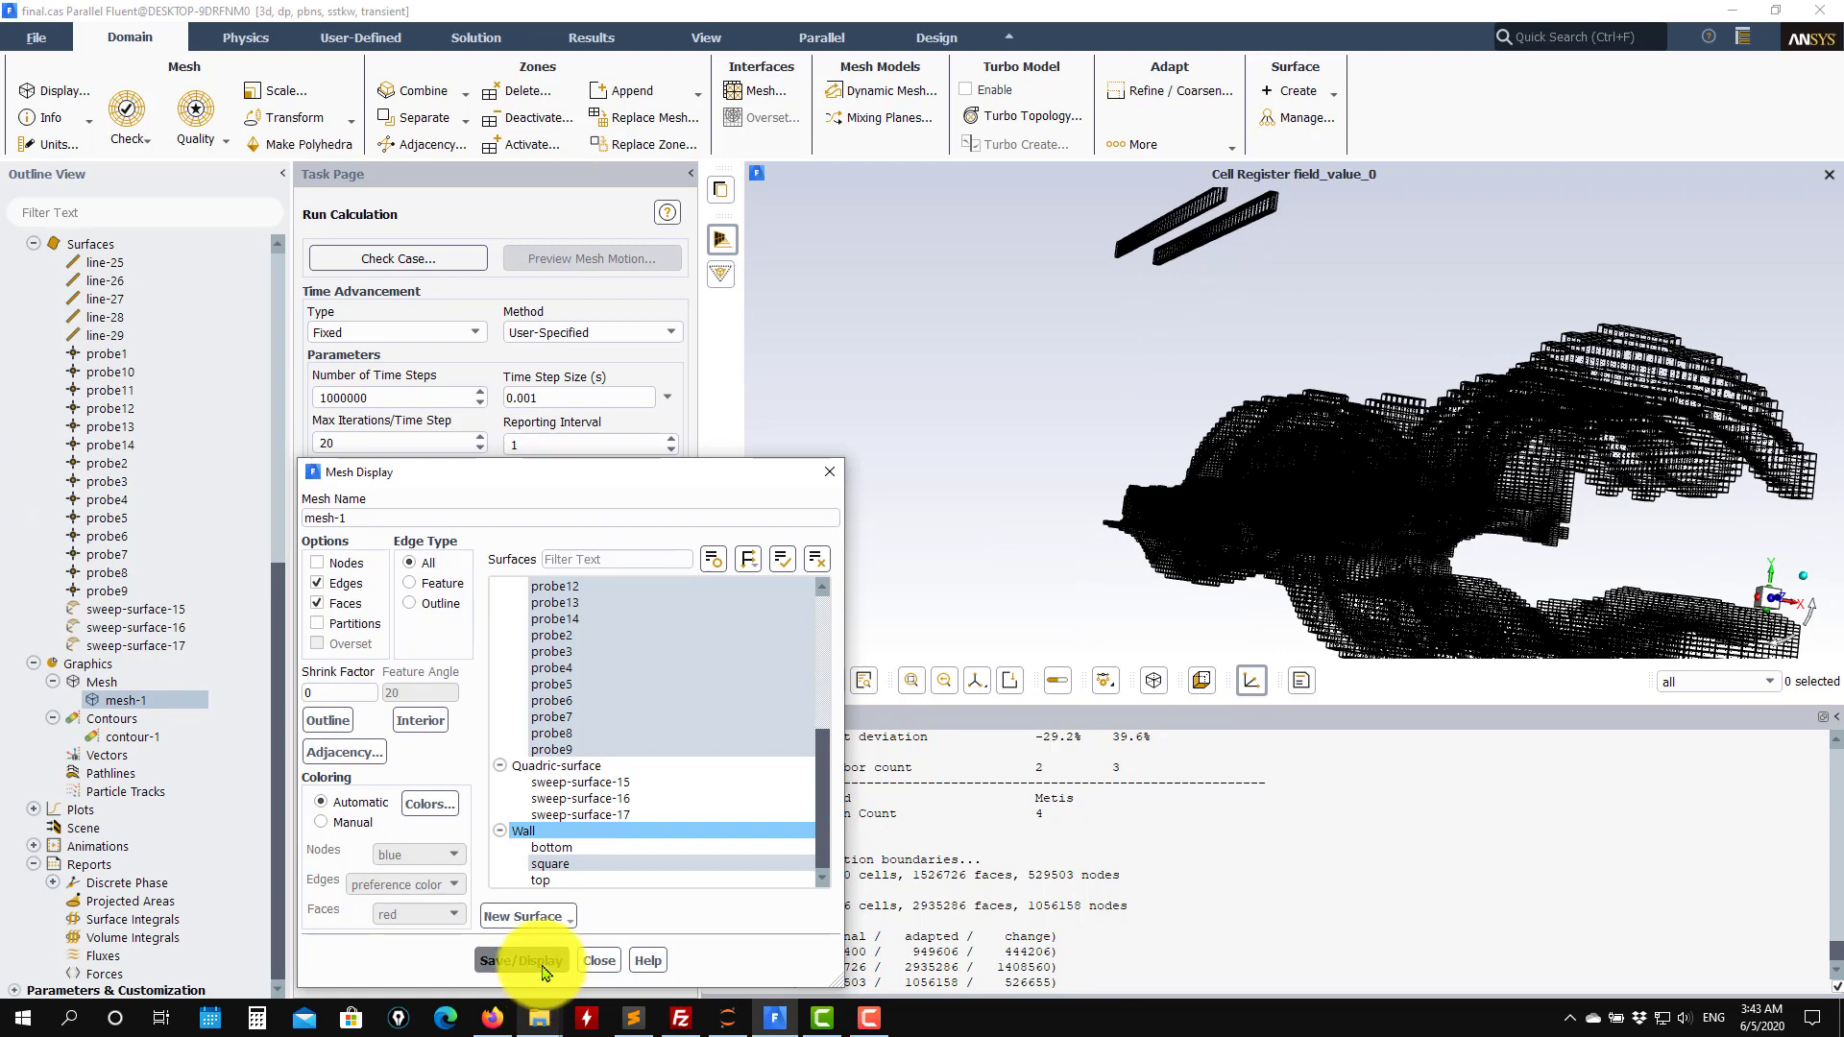
{"action": "left_click", "coordinate": [522, 961]}
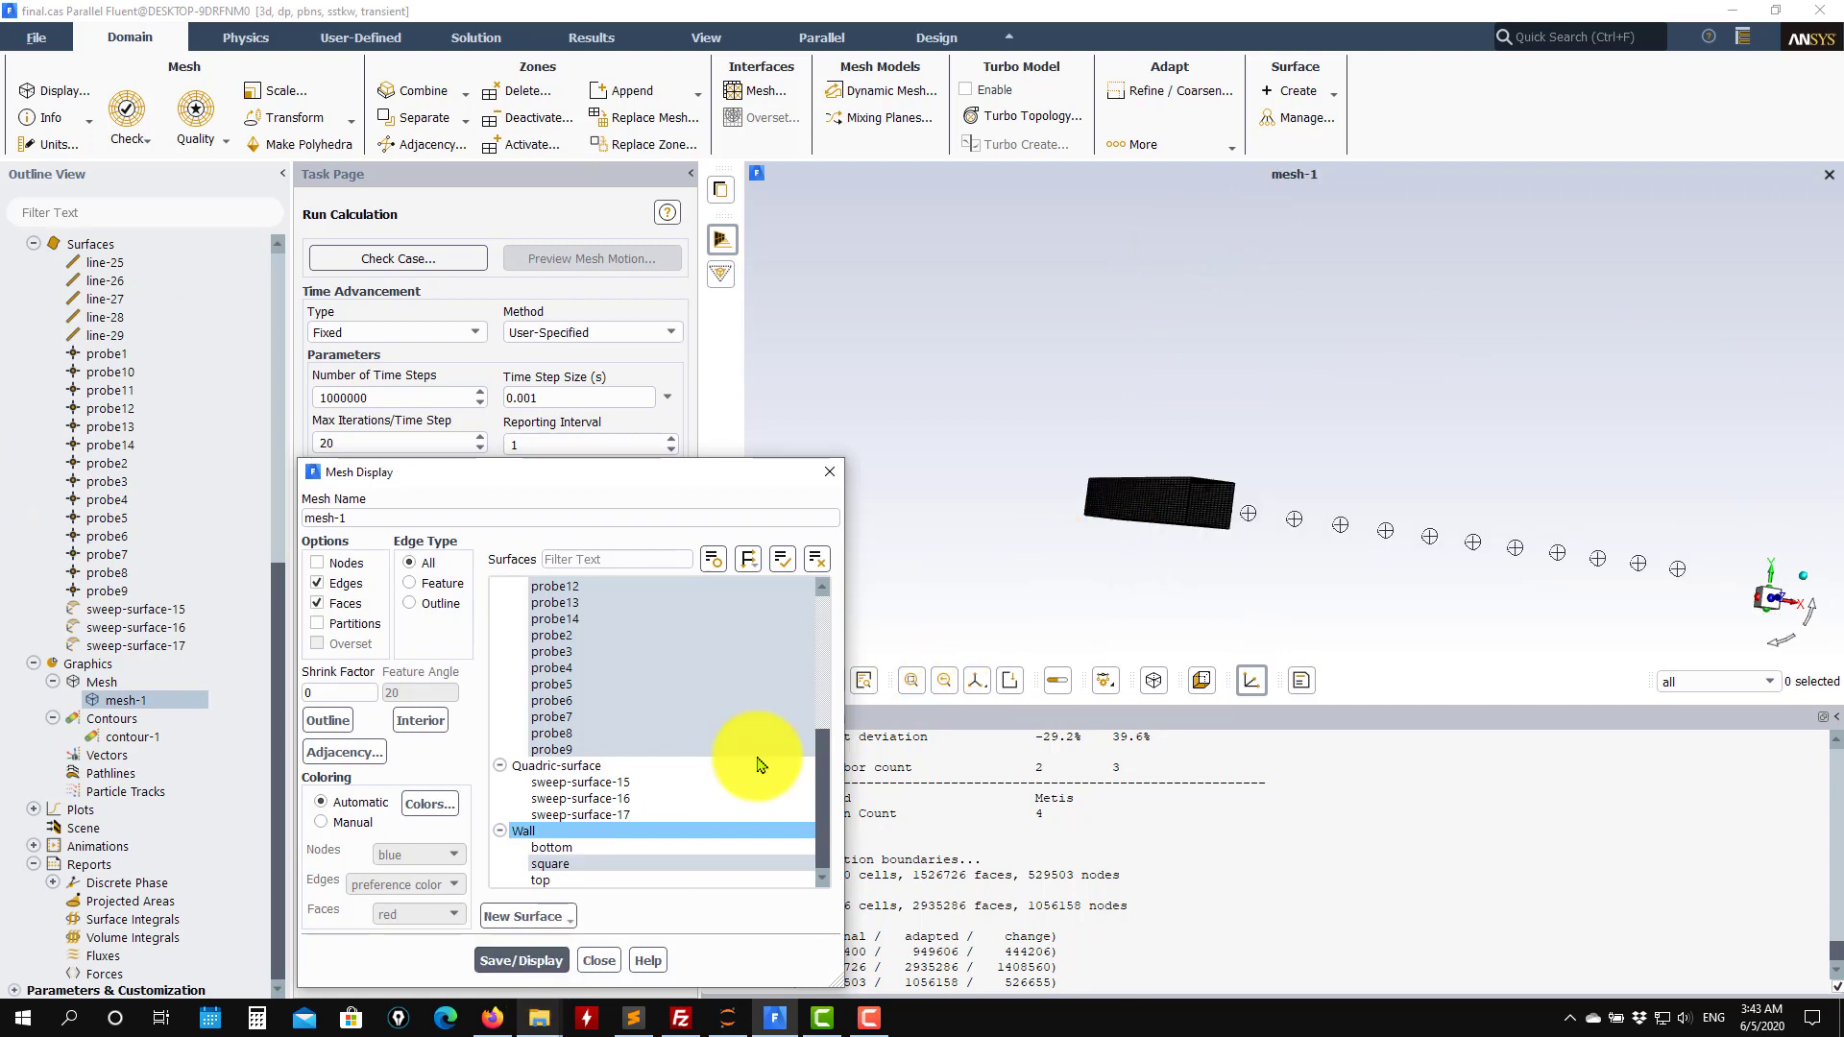
{"action": "left_click", "coordinate": [626, 803]}
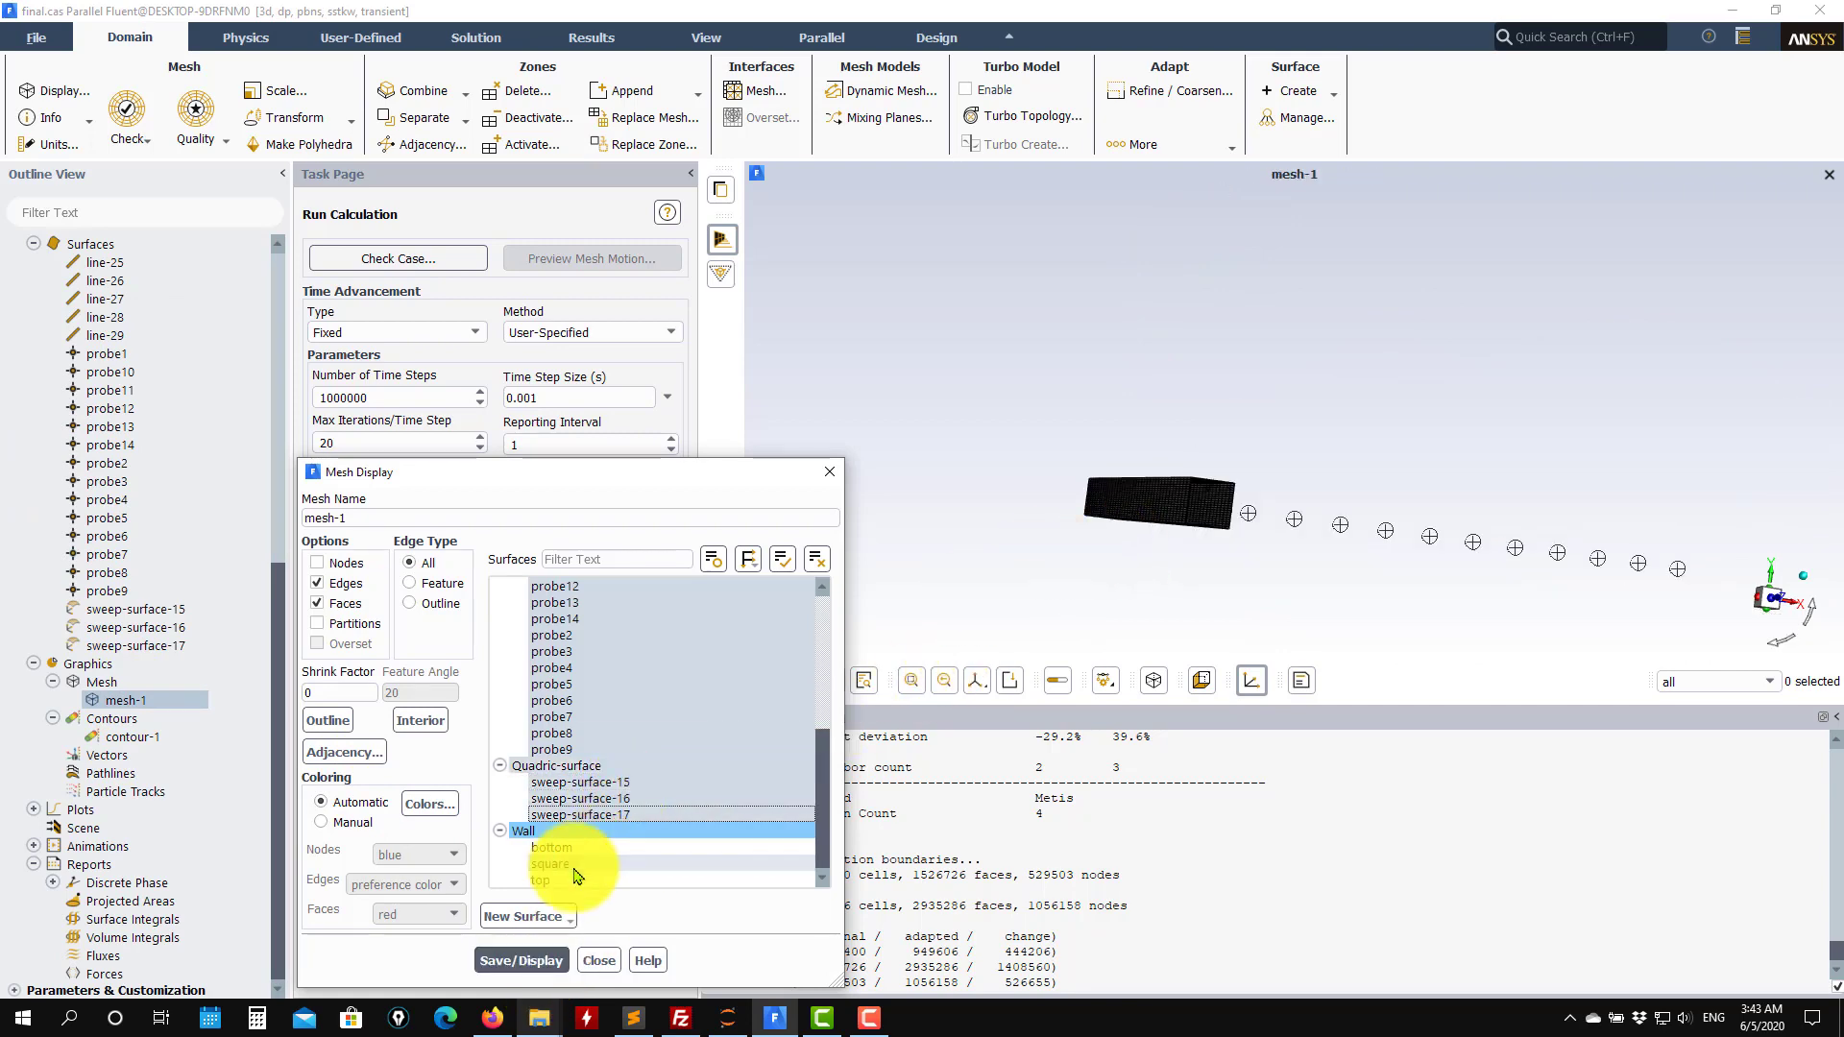
{"action": "left_click", "coordinate": [509, 959]}
{"action": "scroll", "coordinate": [591, 649], "scroll_direction": "up", "scroll_amount": 2}
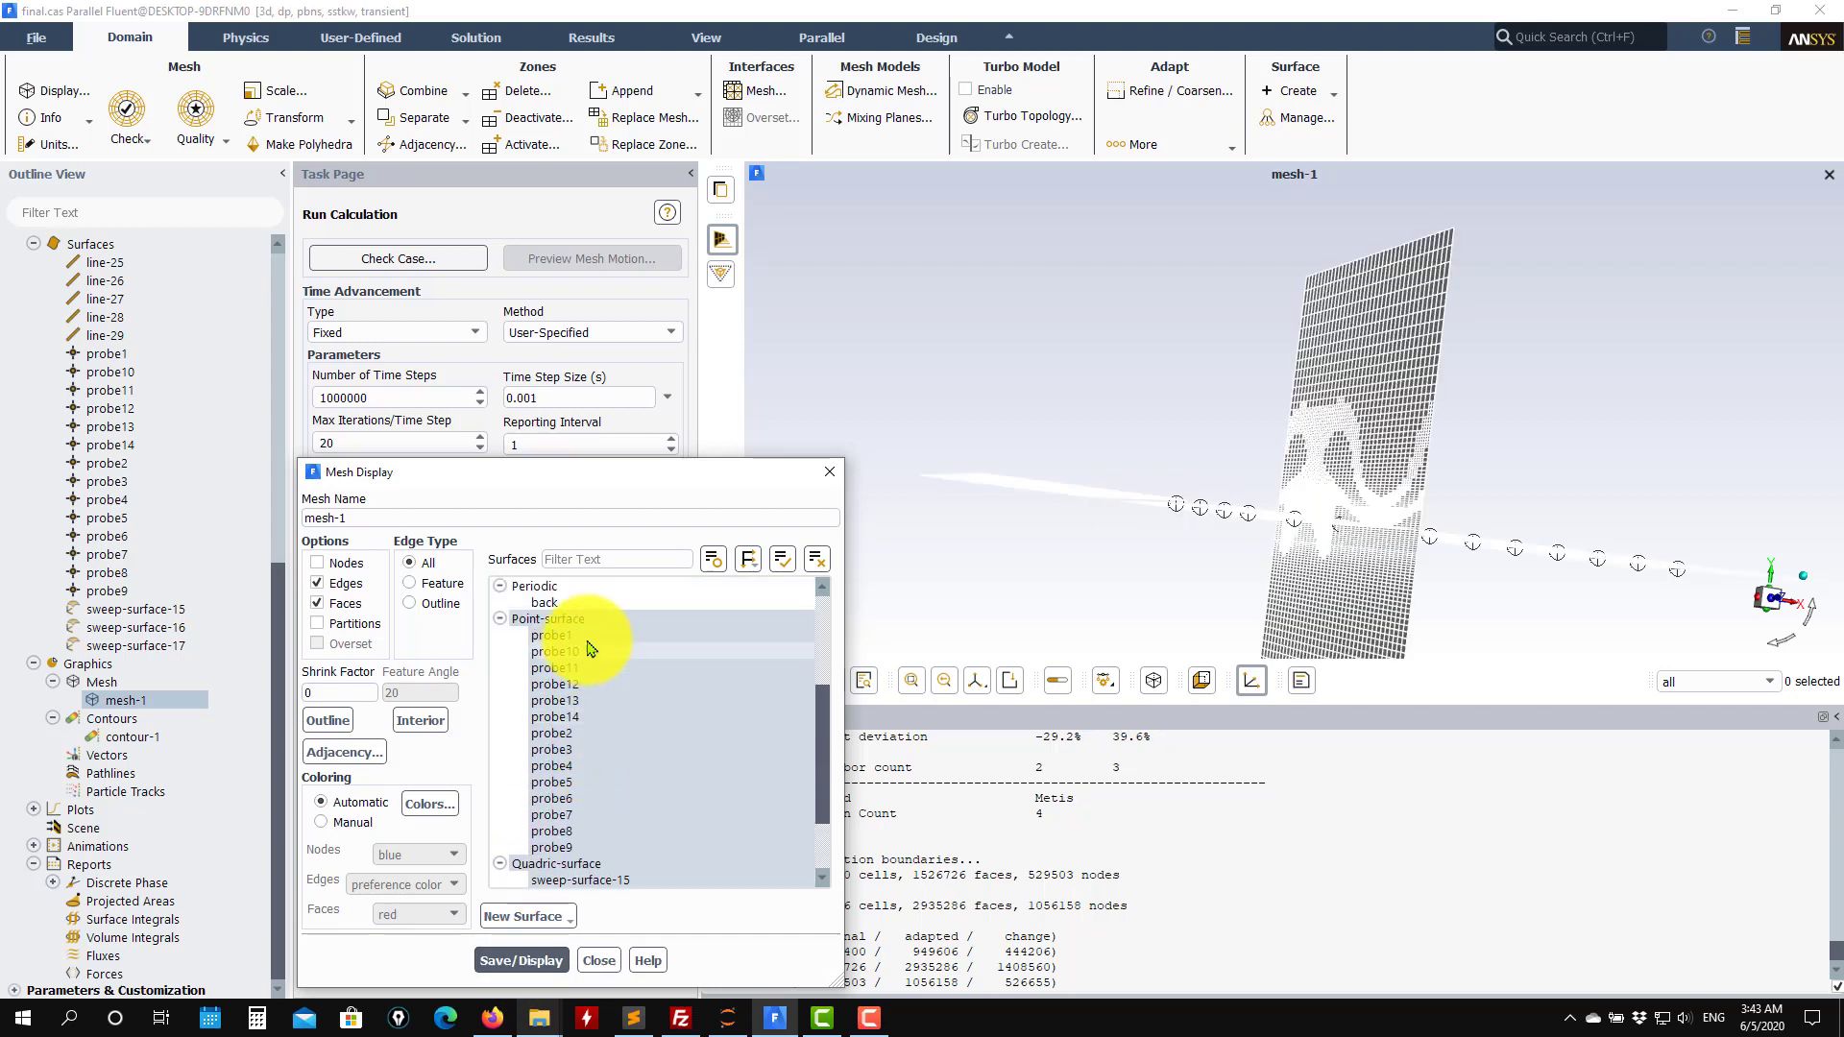
{"action": "left_click", "coordinate": [577, 626]}
{"action": "left_click", "coordinate": [493, 962]}
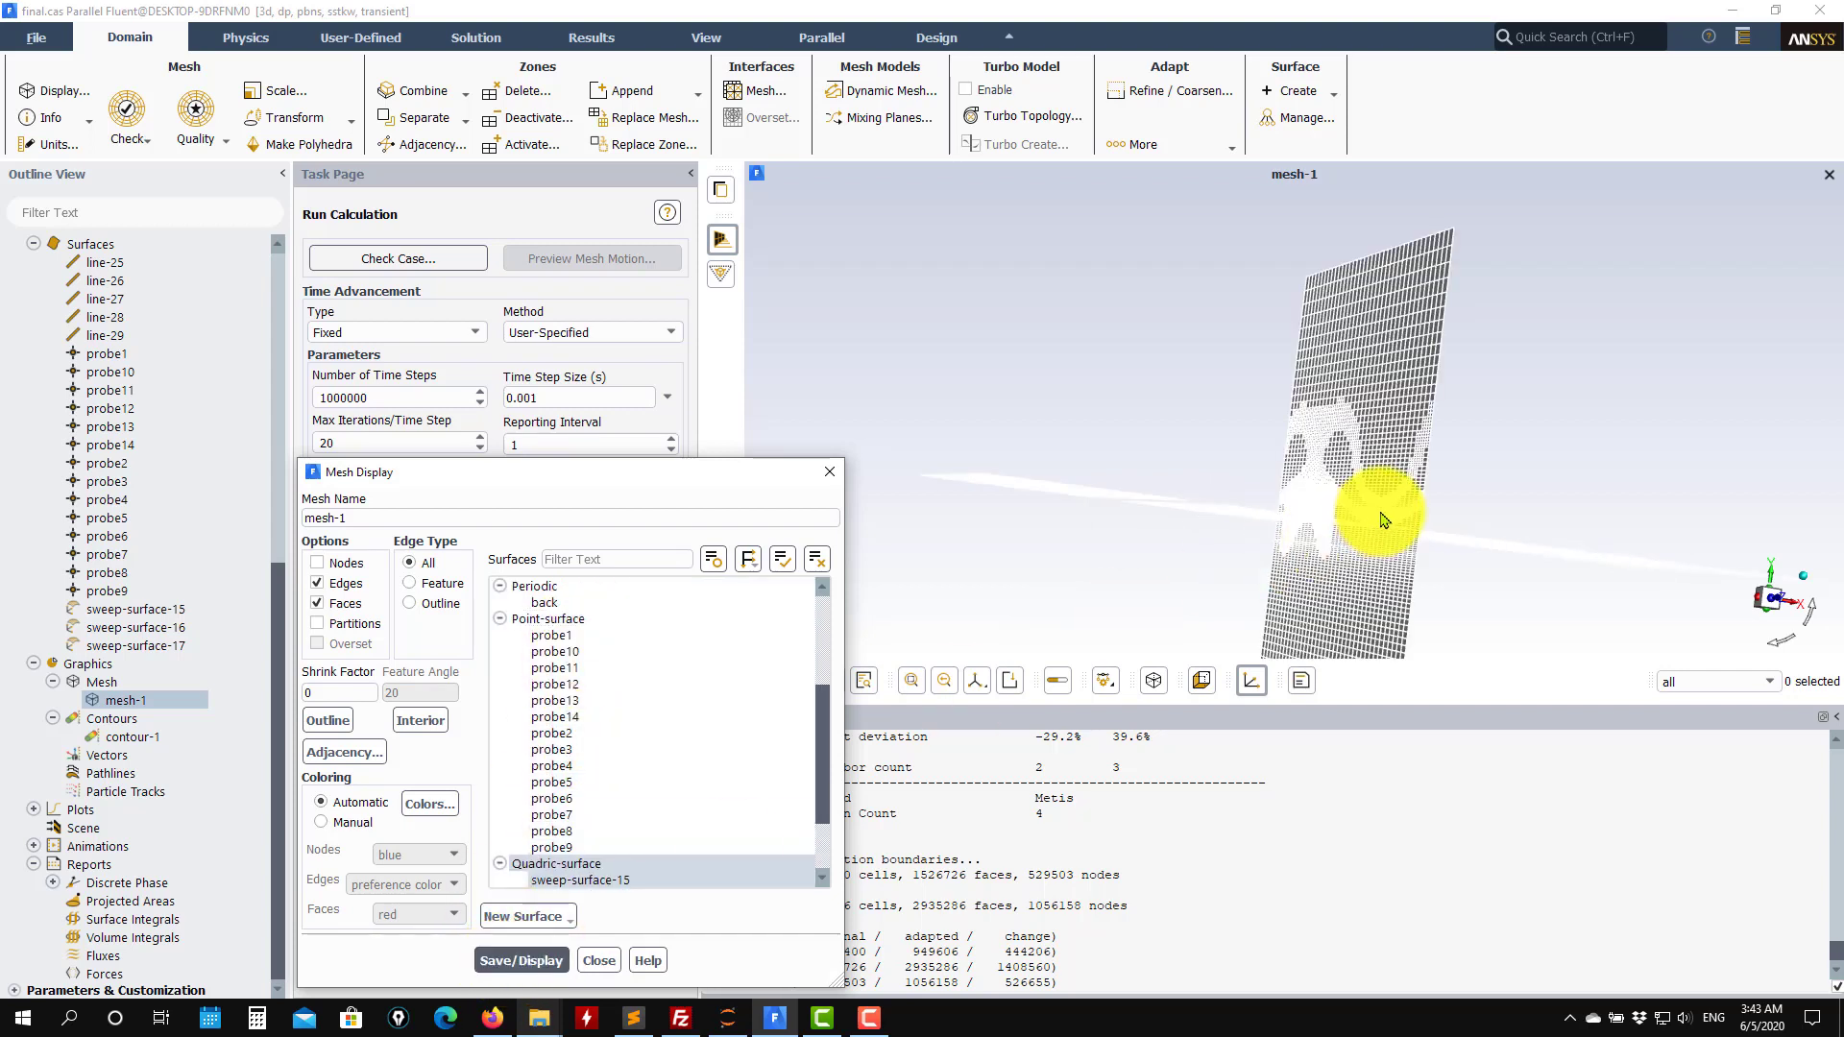
Display mesh-1 on the three Quadric-surface sweep surfaces only and close the mesh dialog.
{"action": "scroll", "coordinate": [659, 781], "scroll_direction": "down", "scroll_amount": 2}
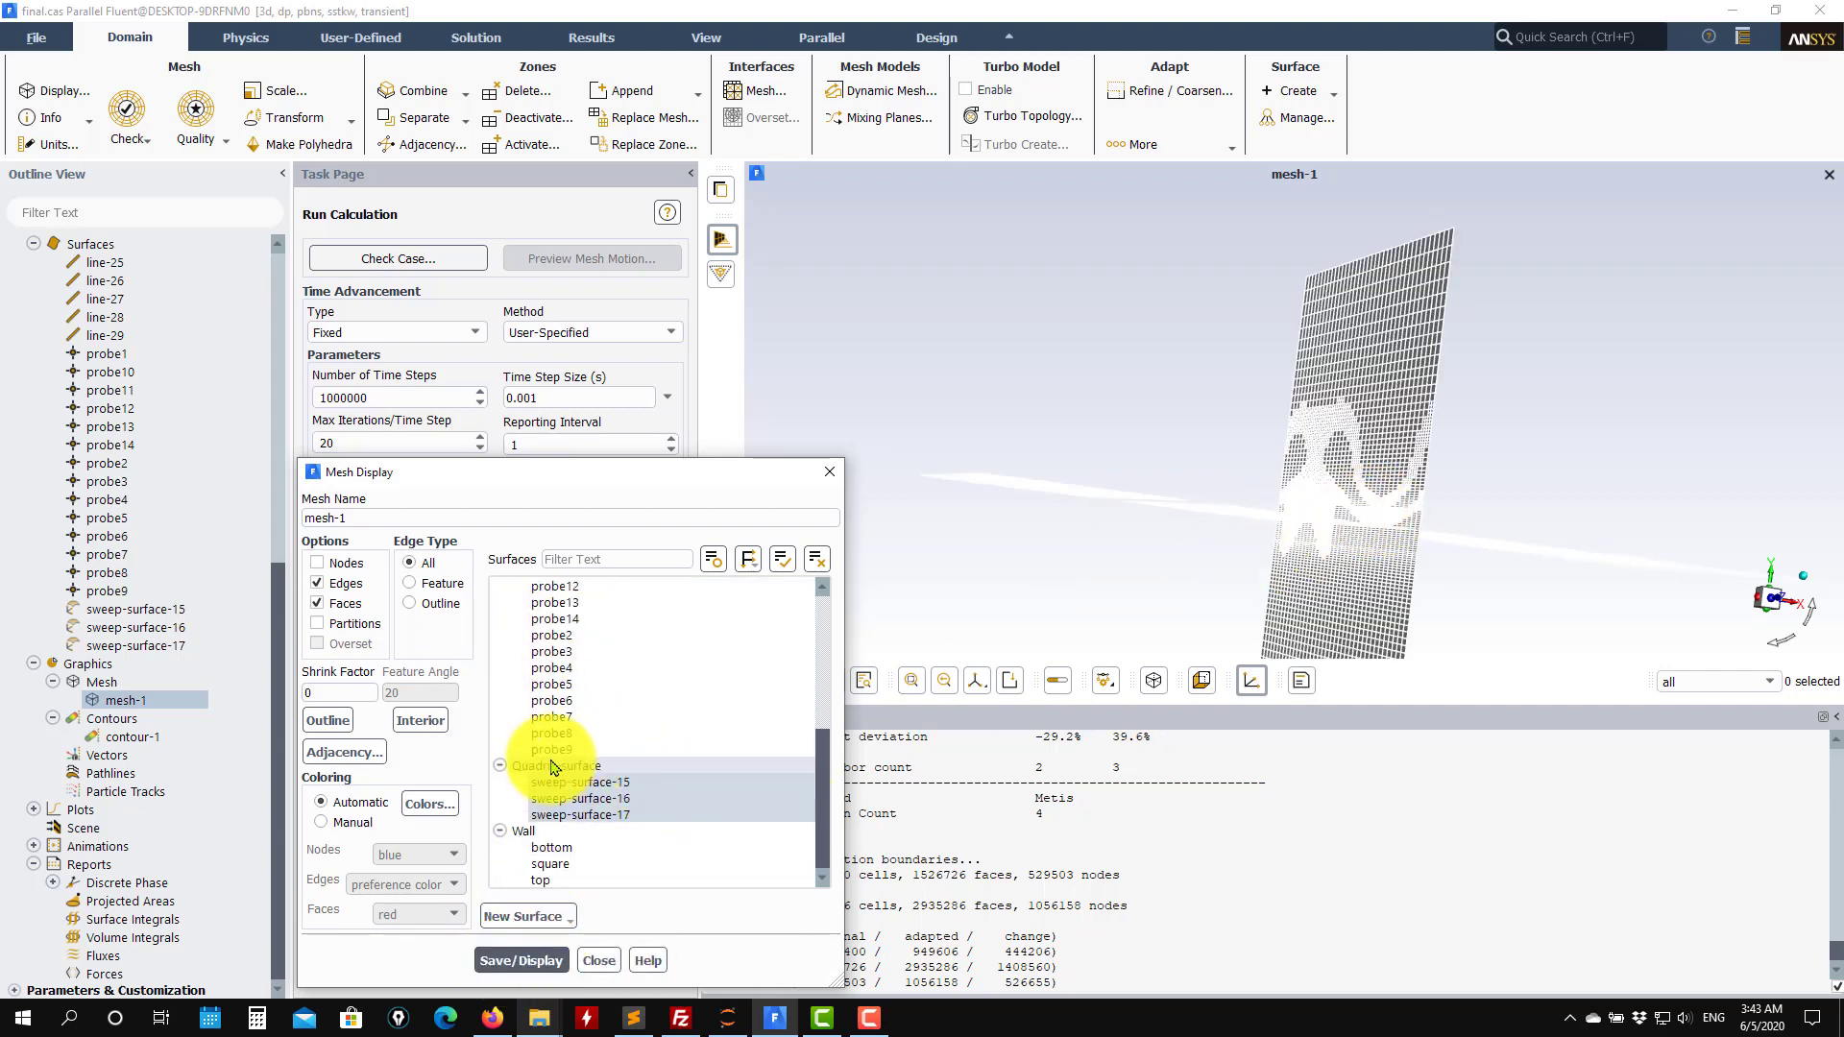
{"action": "left_click_drag", "start_coordinate": [1171, 619], "coordinate": [1223, 510]}
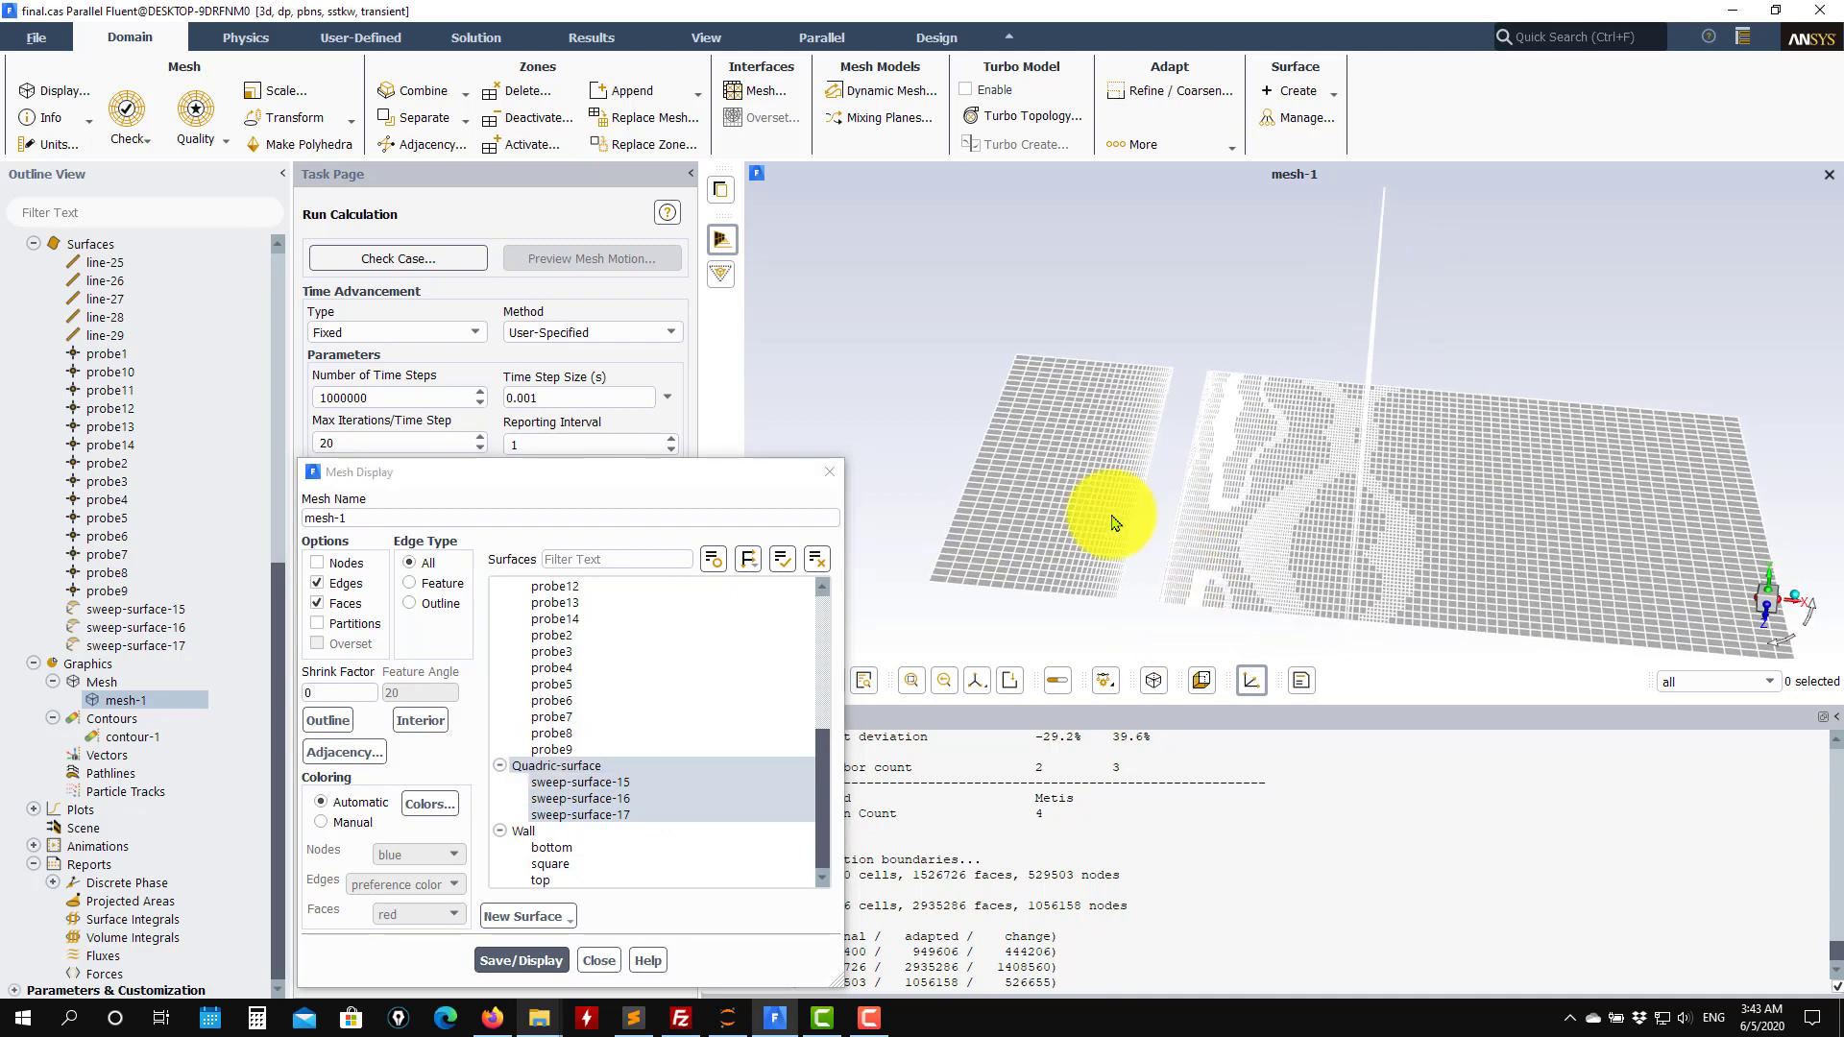
{"action": "double_click", "coordinate": [577, 768]}
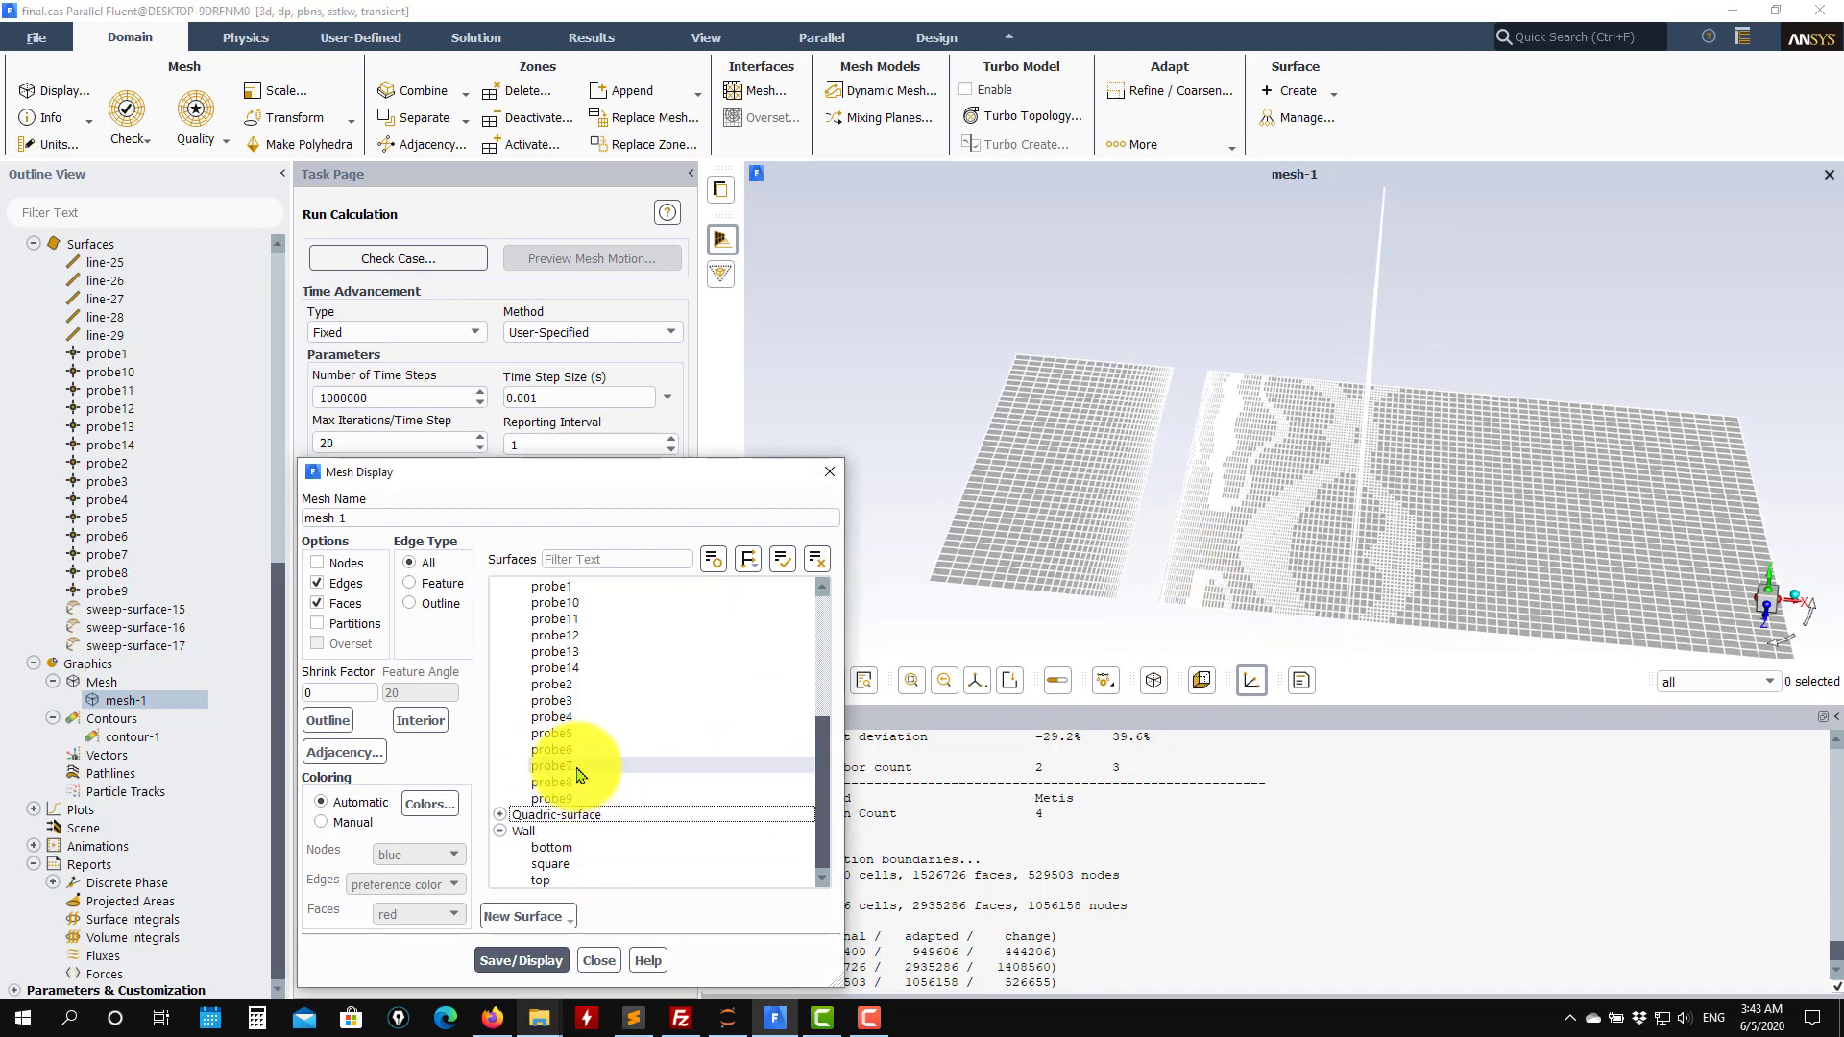
{"action": "left_click", "coordinate": [503, 815]}
{"action": "left_click", "coordinate": [516, 958]}
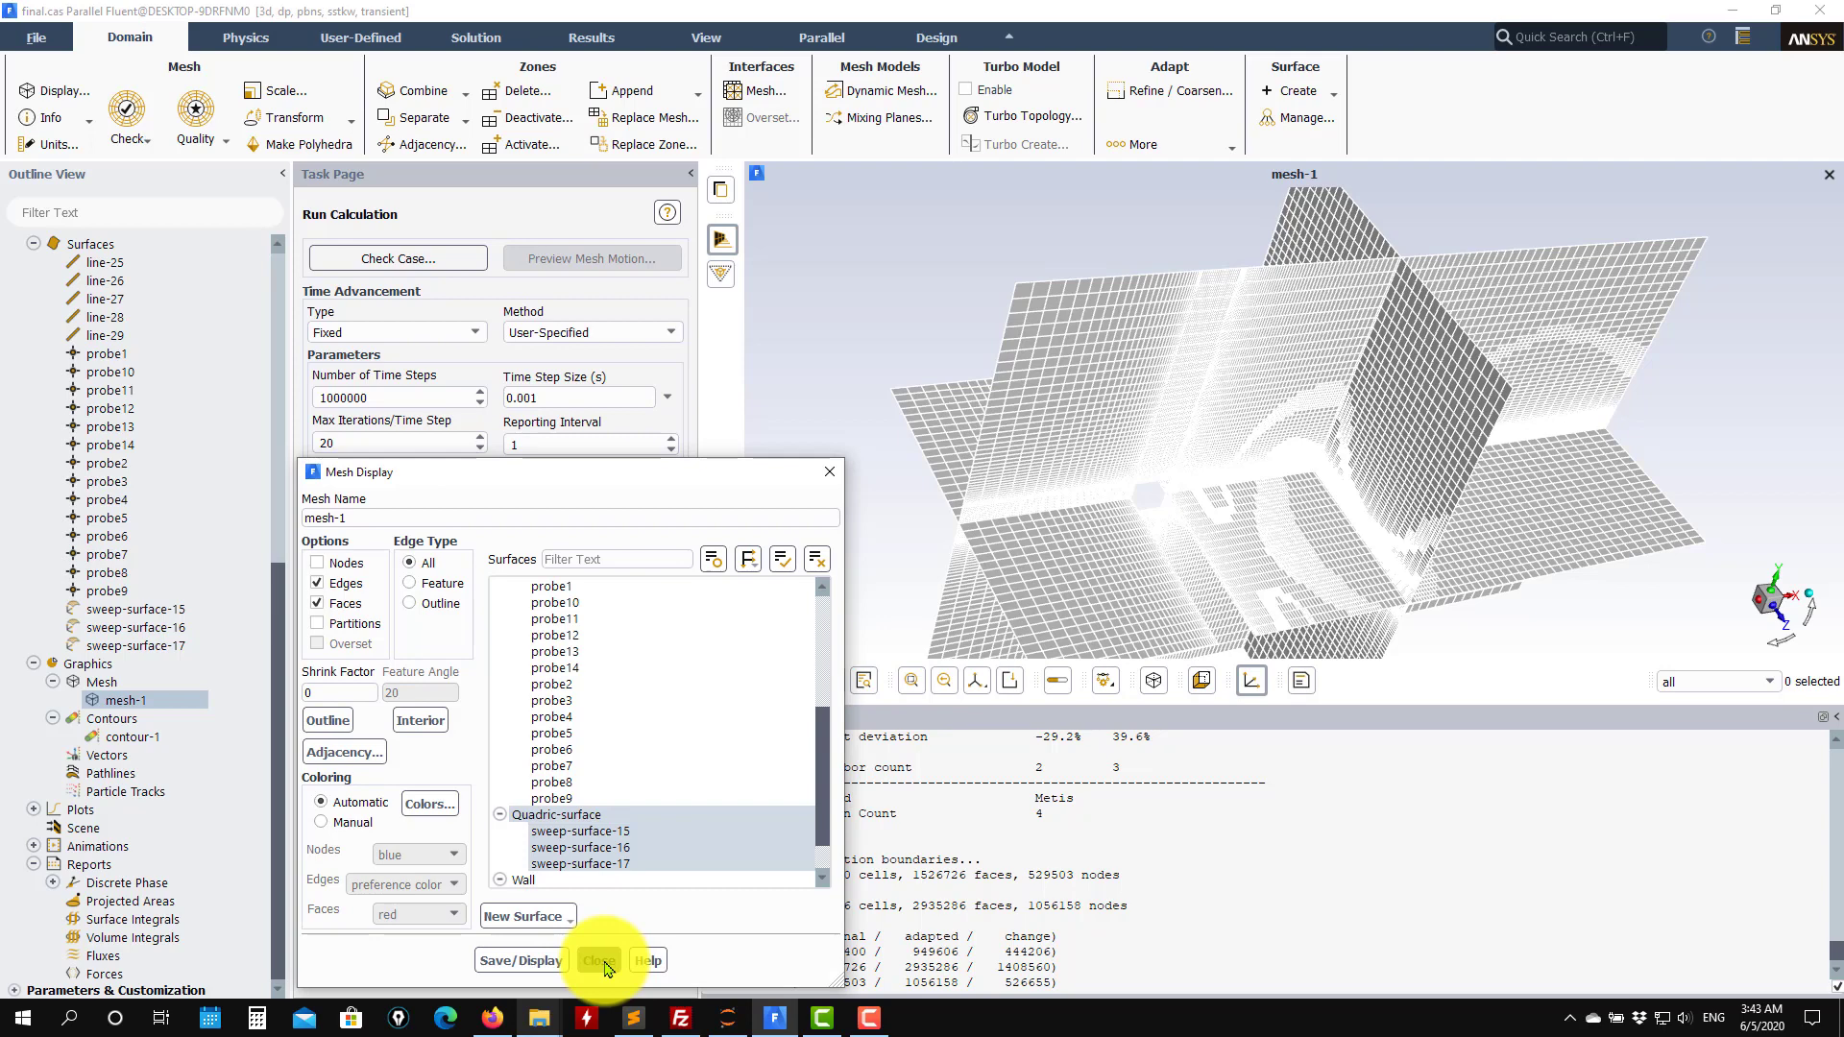
{"action": "left_click", "coordinate": [598, 961]}
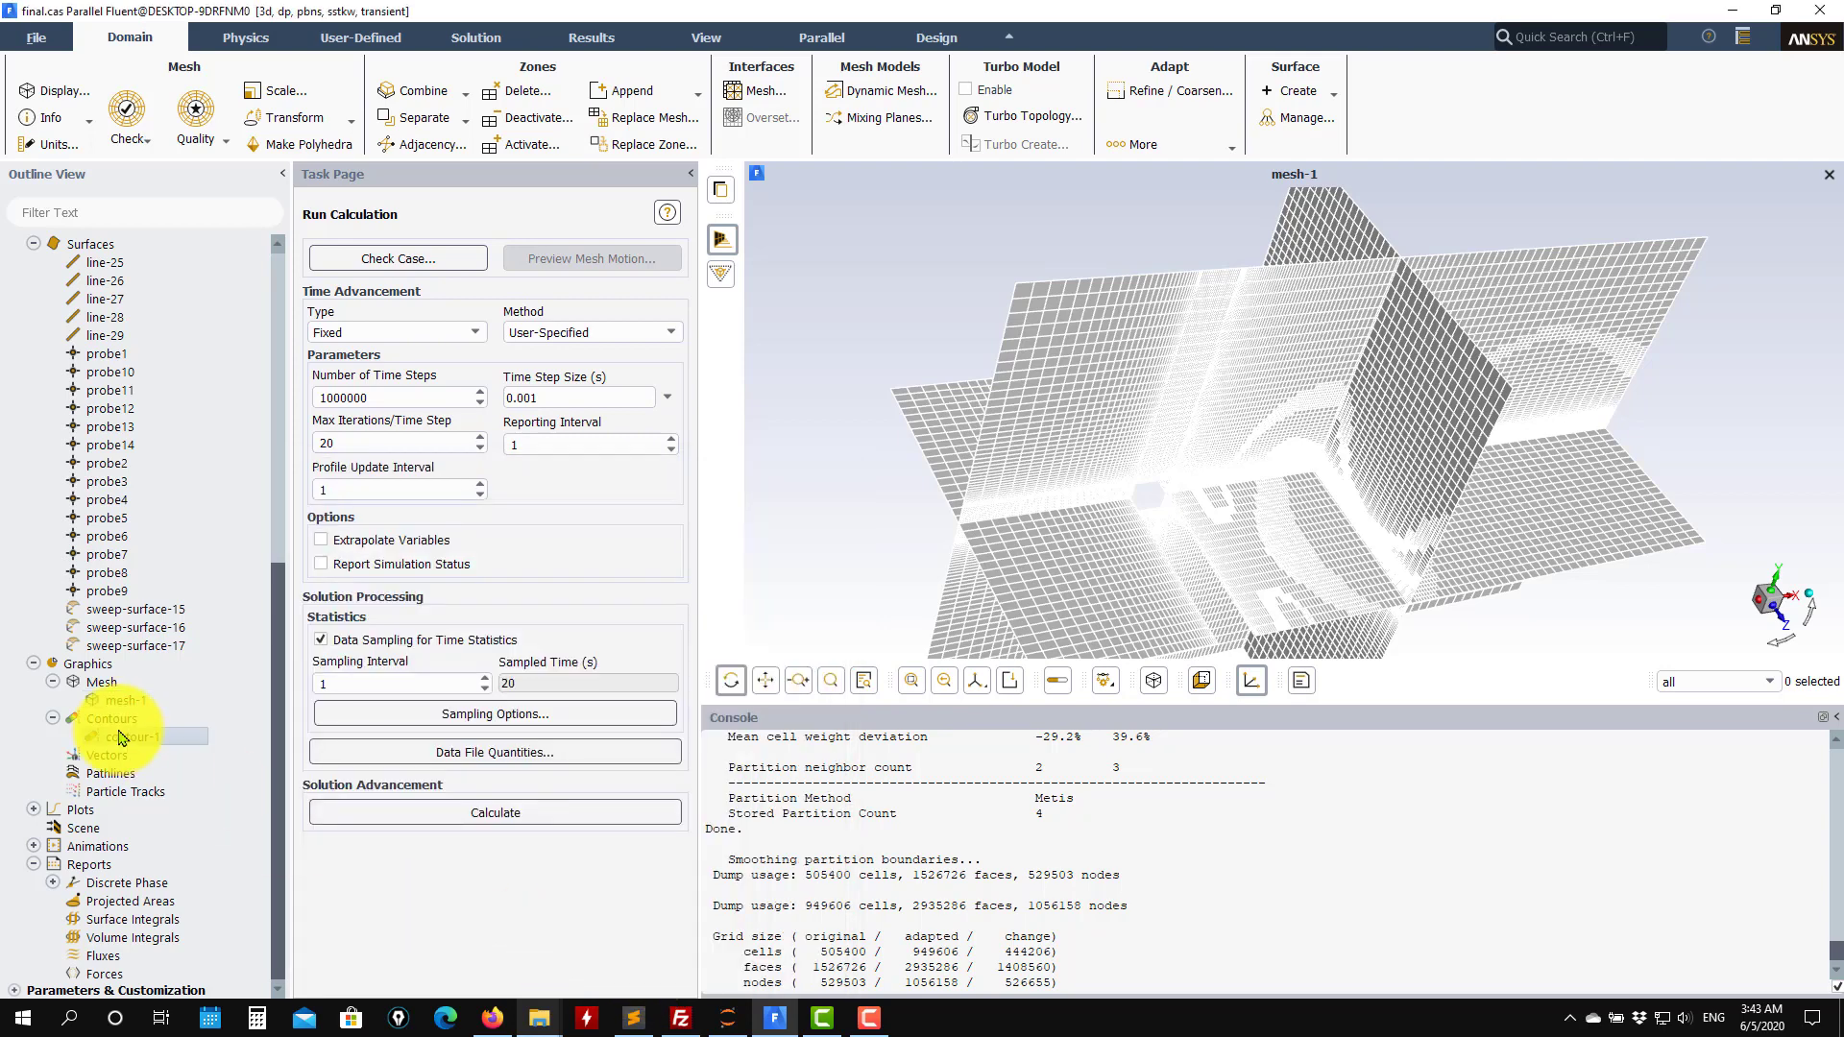
Open contour-1 for editing, enable Draw Mesh and turn off Clip to Range.
{"action": "double_click", "coordinate": [122, 737]}
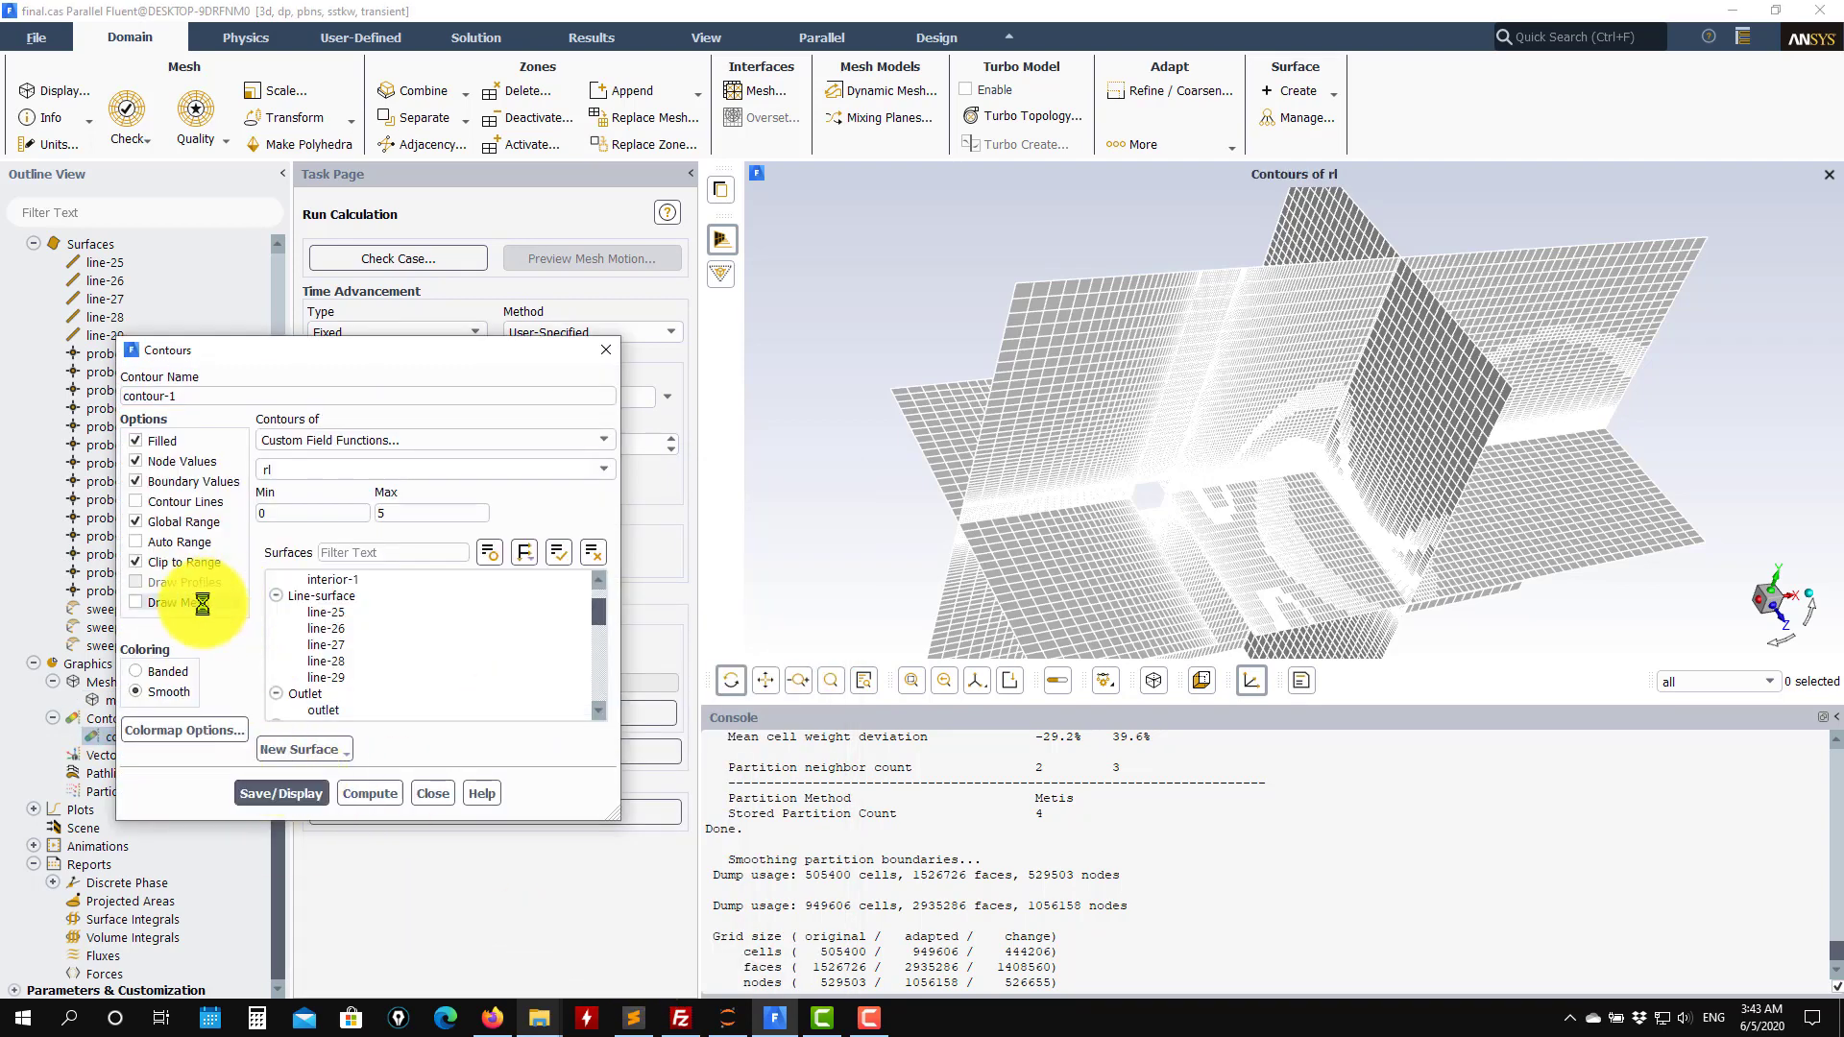
{"action": "left_click", "coordinate": [151, 602]}
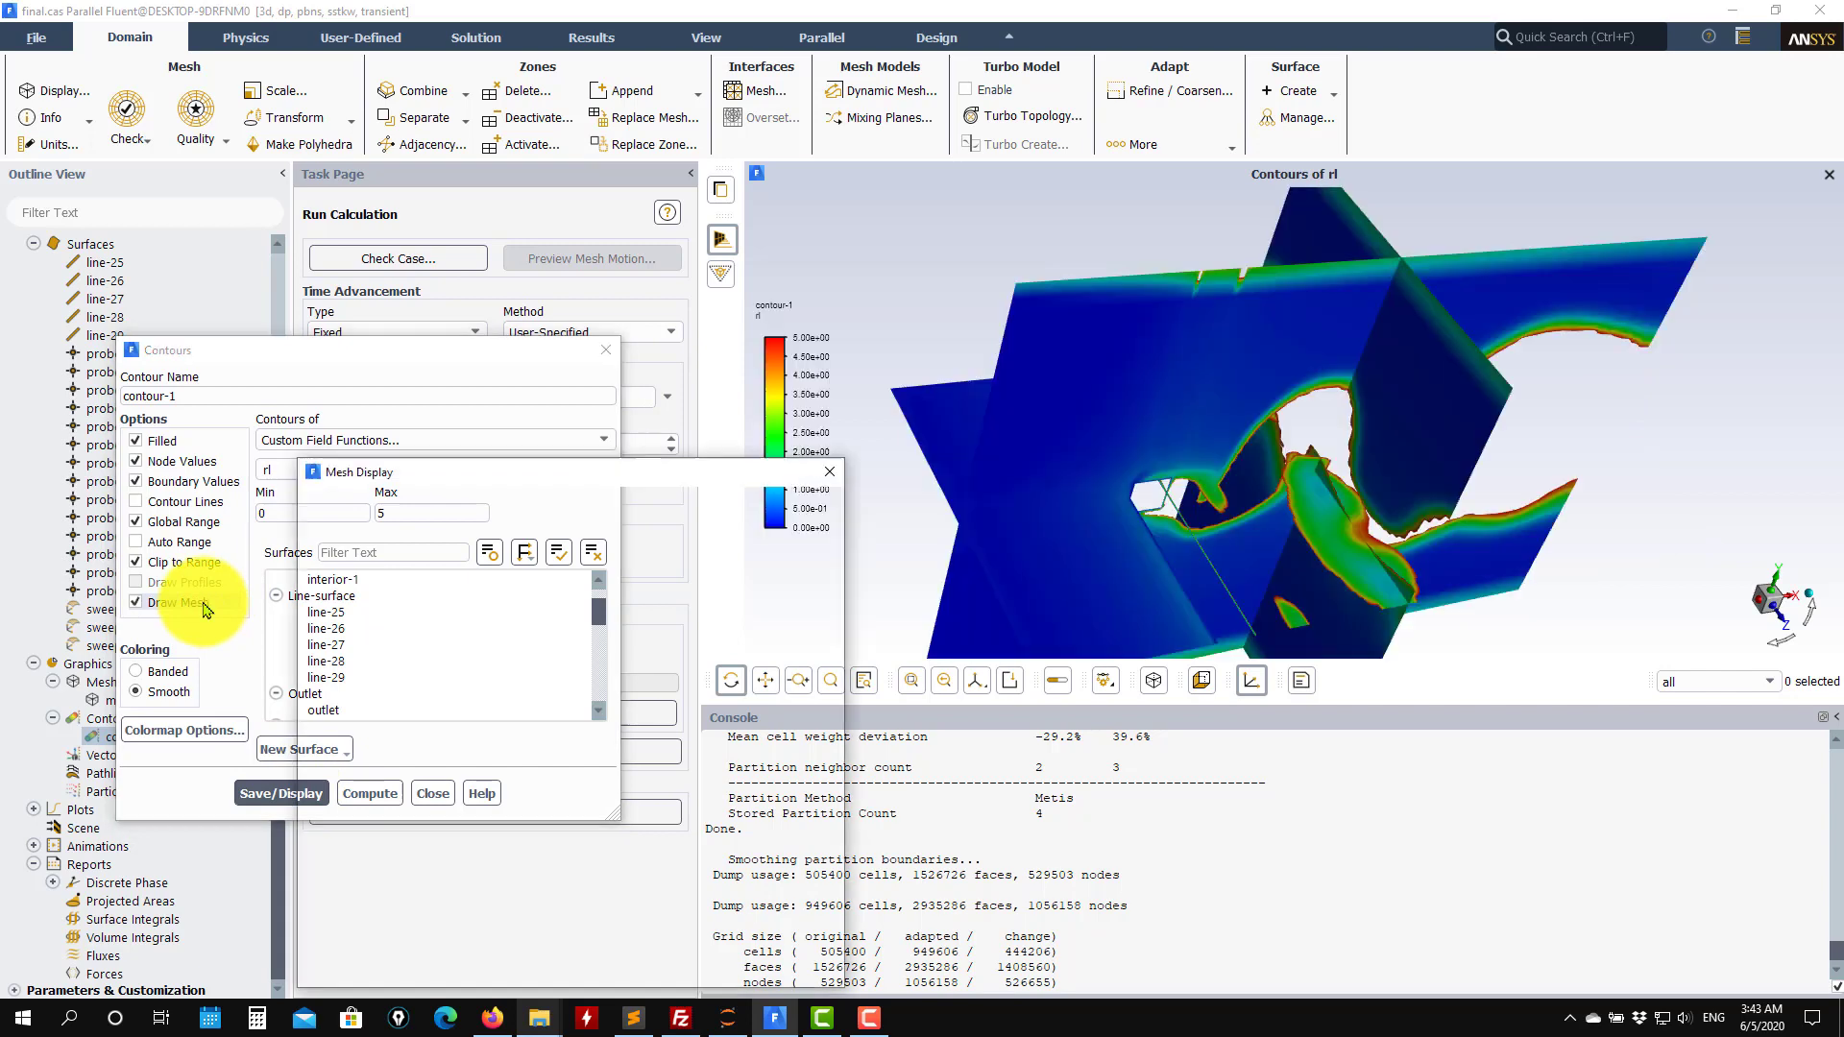
{"action": "left_click", "coordinate": [615, 960]}
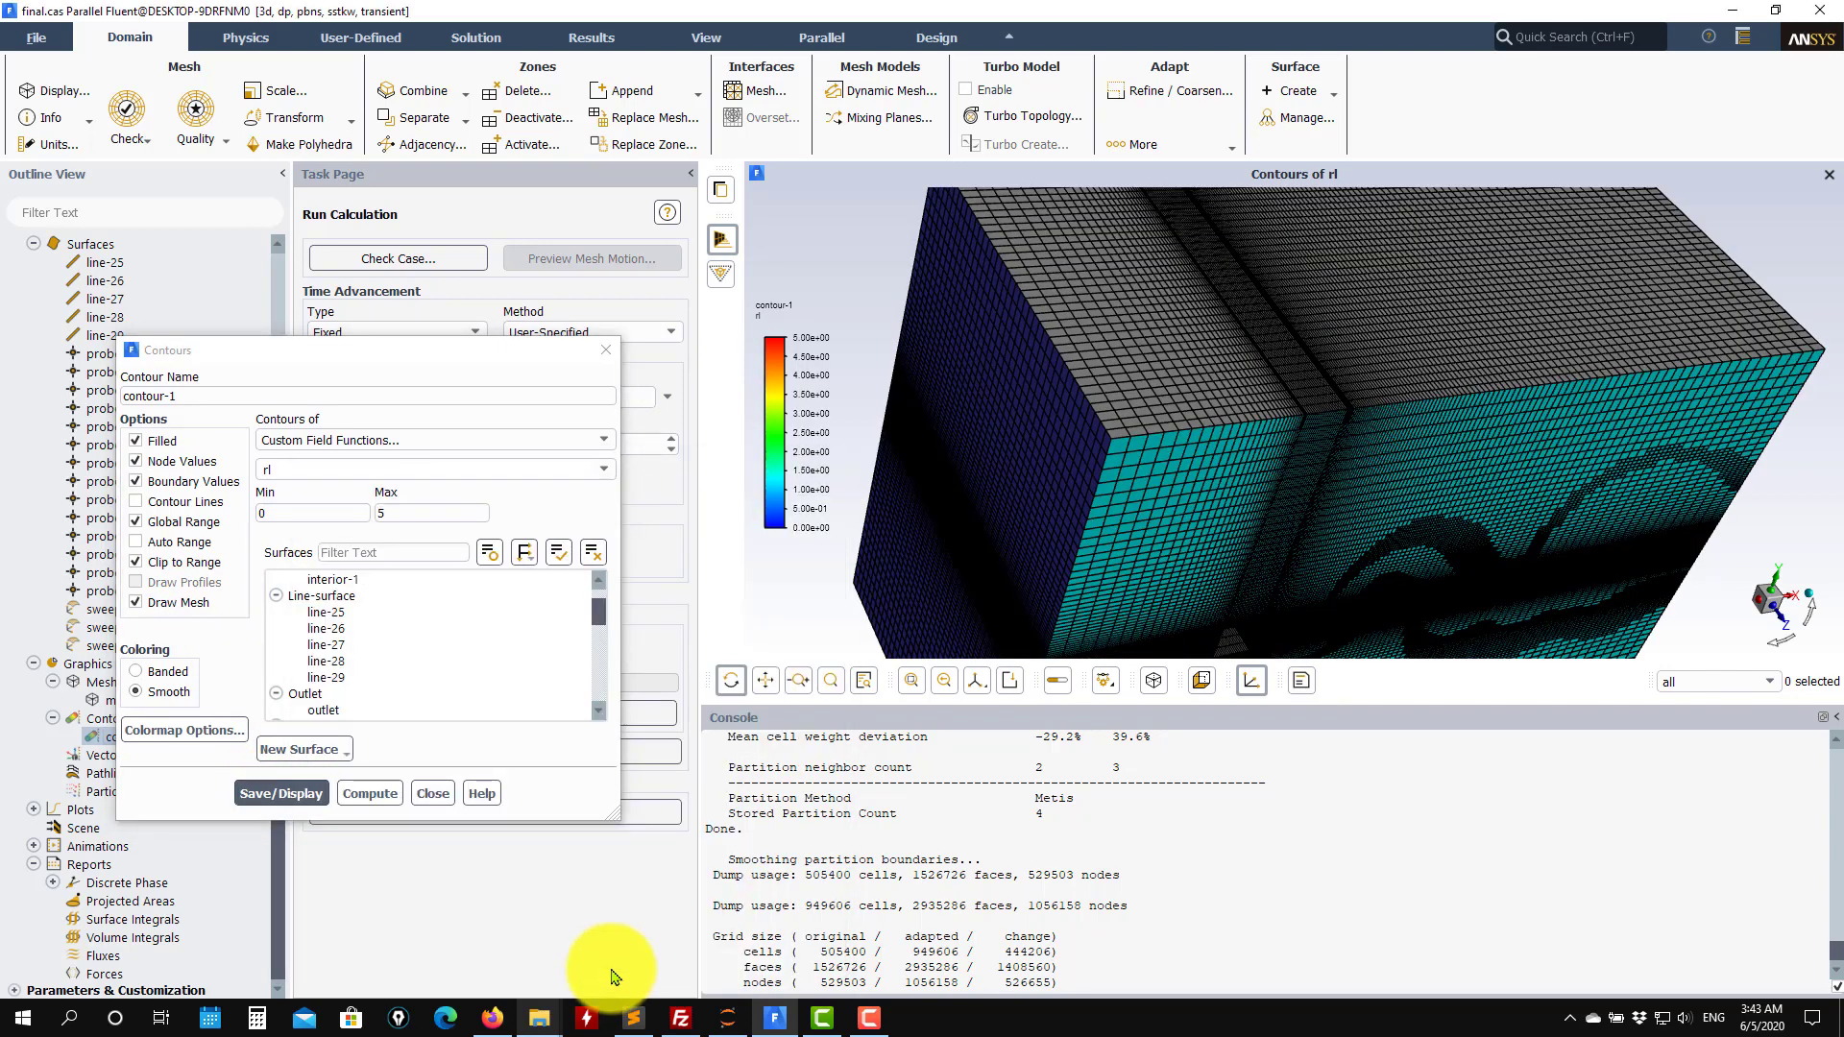
{"action": "left_click", "coordinate": [157, 603]}
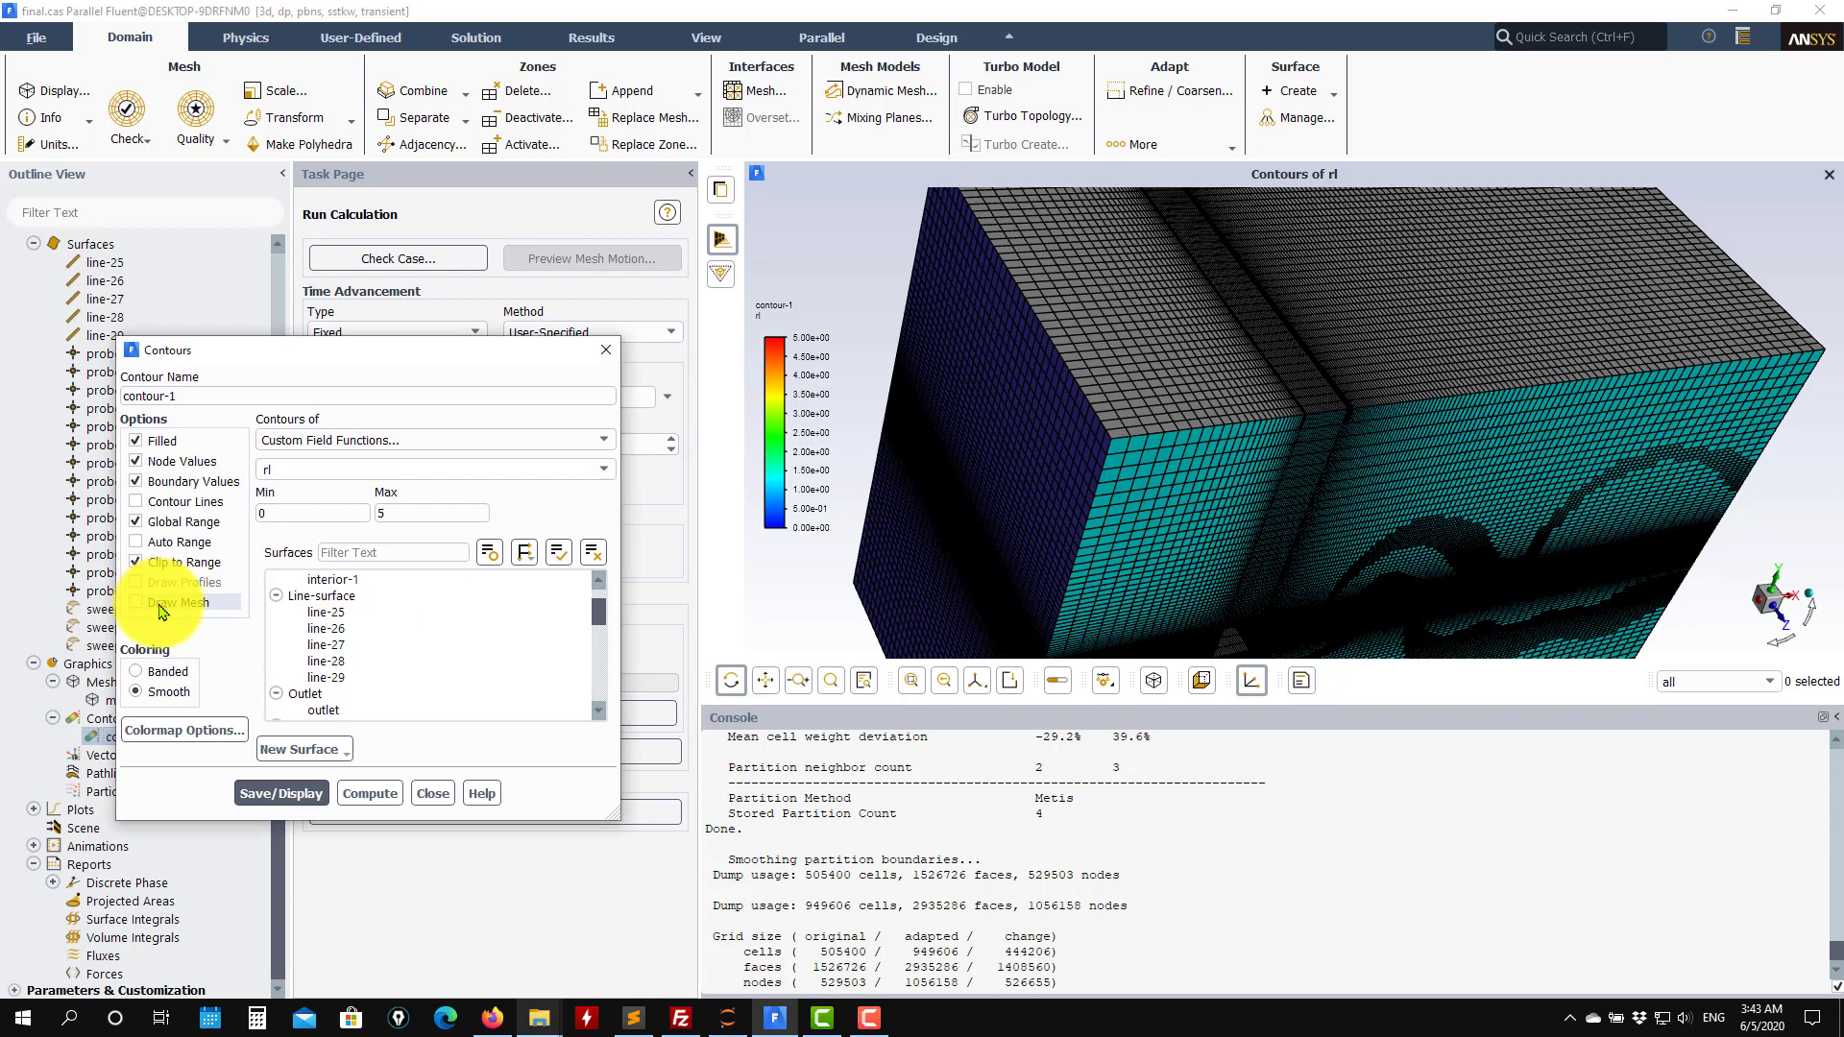
{"action": "left_click", "coordinate": [157, 603]}
{"action": "left_click", "coordinate": [191, 561]}
Overlay the mesh on the three sweep surfaces and save and display the rl contour.
{"action": "left_click", "coordinate": [817, 518]}
{"action": "scroll", "coordinate": [735, 701], "scroll_direction": "down", "scroll_amount": 2}
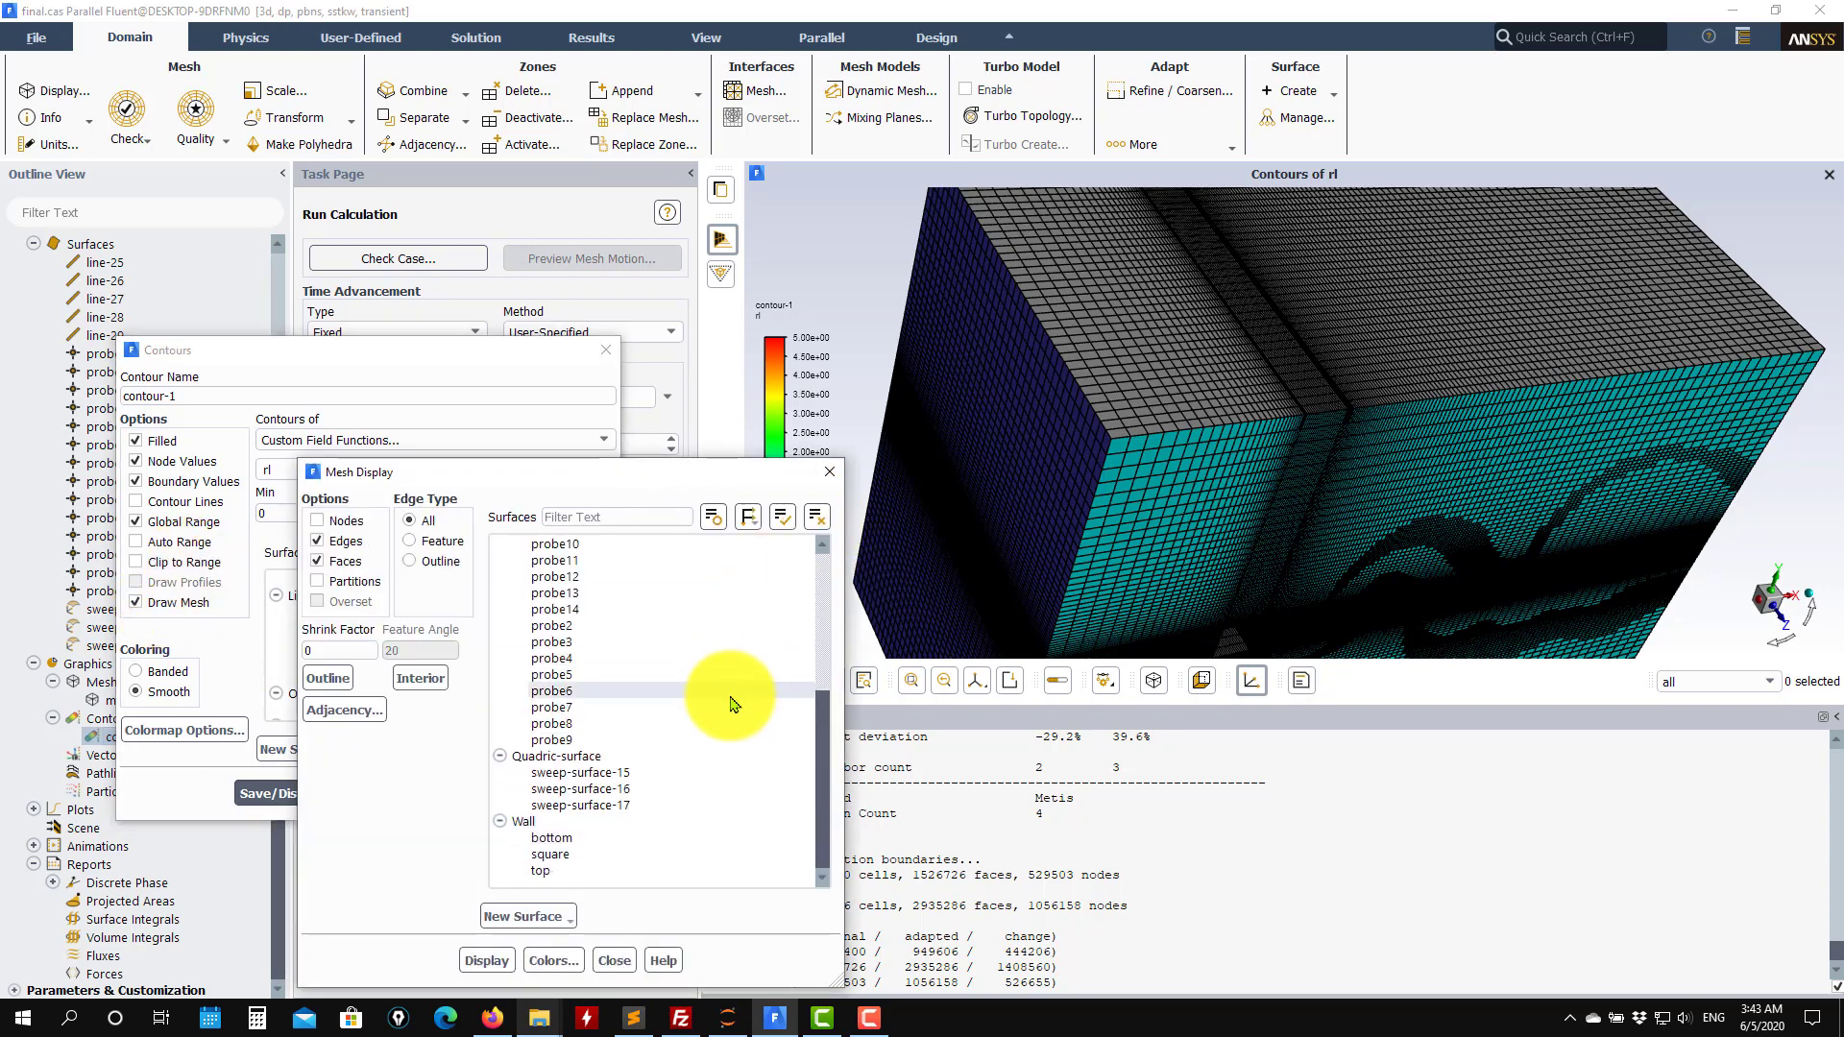
{"action": "left_click", "coordinate": [573, 758]}
{"action": "left_click", "coordinate": [476, 956]}
{"action": "left_click", "coordinate": [614, 960]}
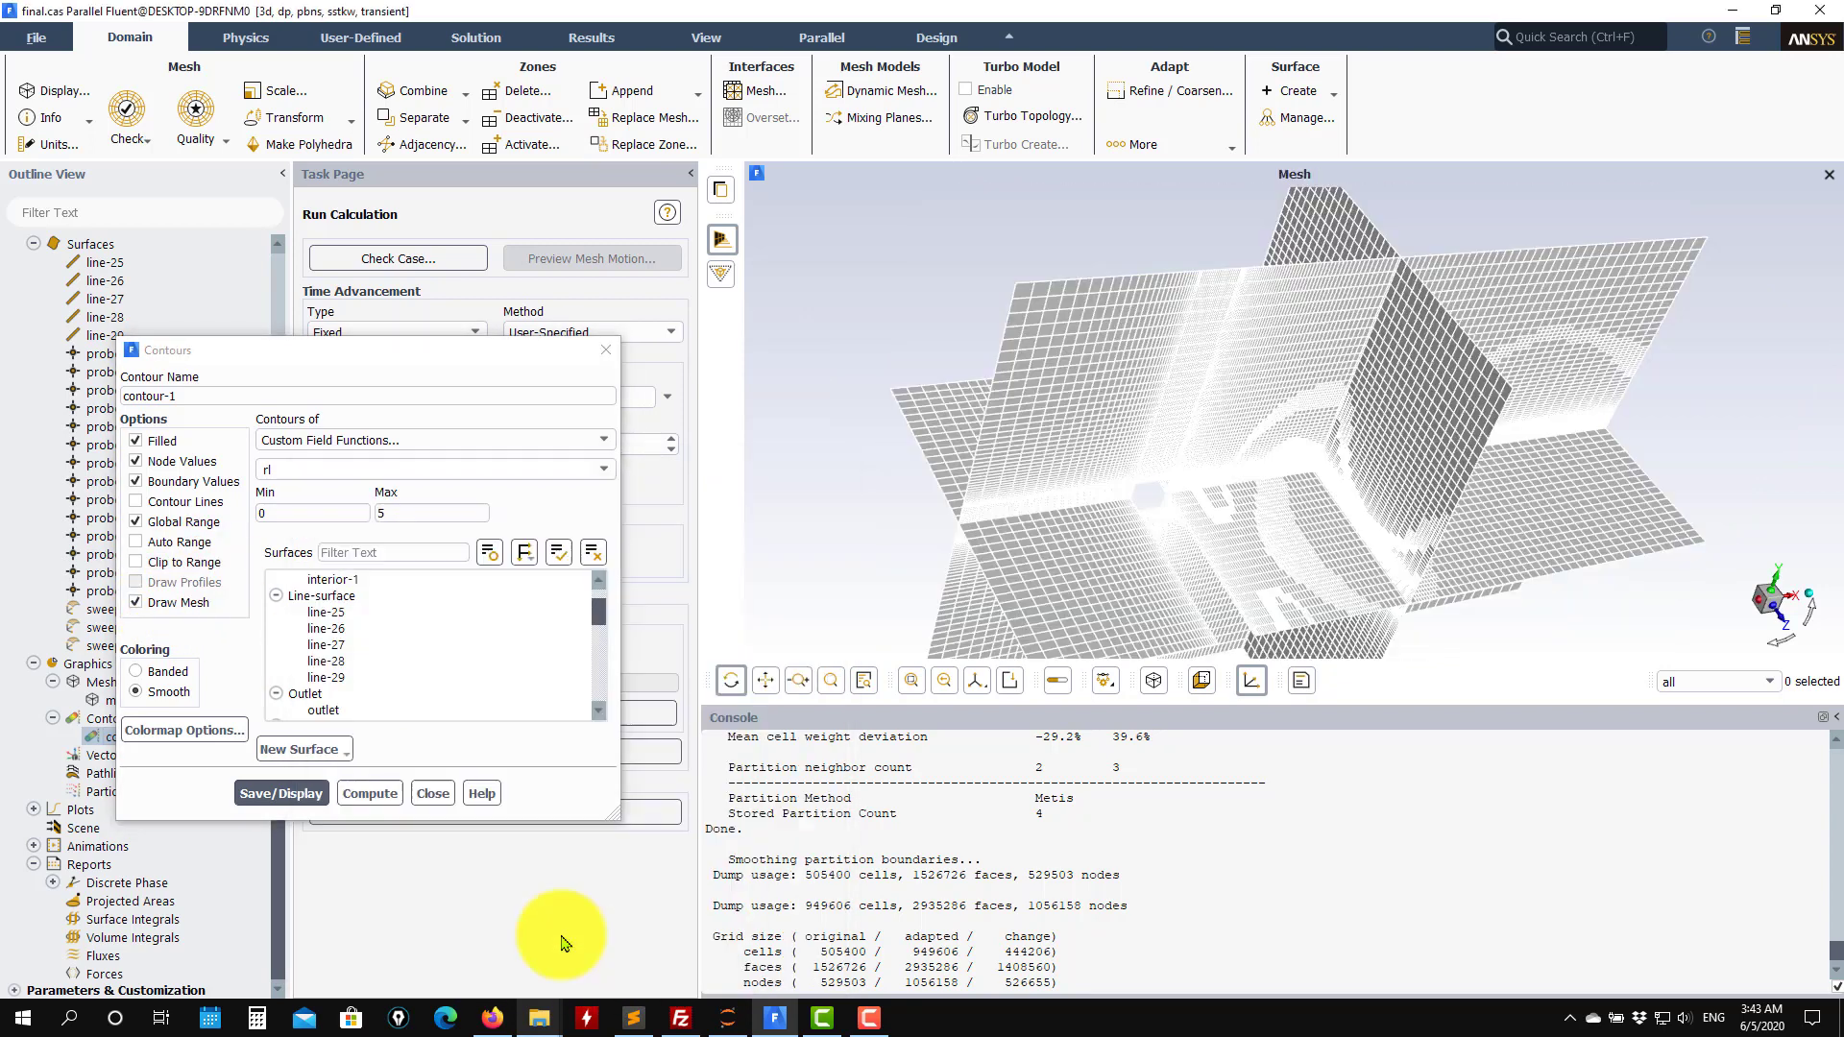
{"action": "left_click", "coordinate": [281, 793]}
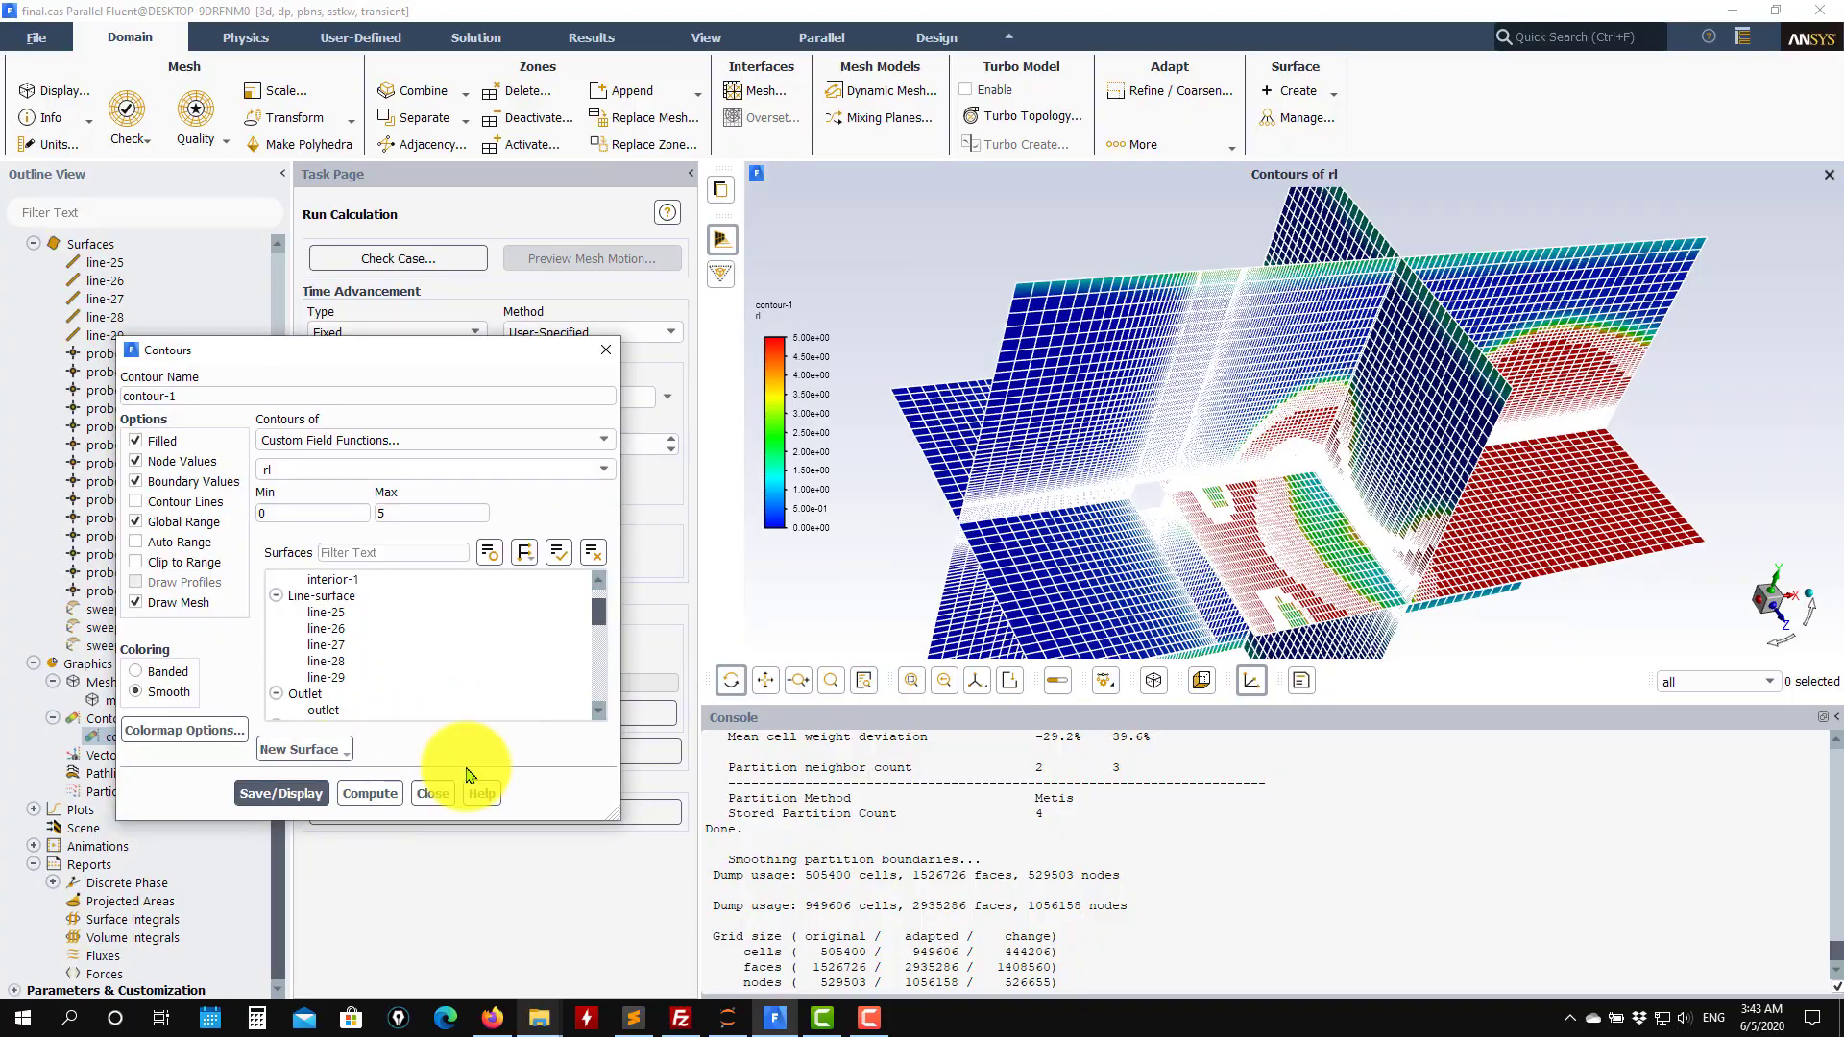
Examine the rl contour and mesh around the square cylinder from several angles, then close the contour dialog.
{"action": "left_click_drag", "start_coordinate": [1225, 532], "coordinate": [1078, 368]}
{"action": "scroll", "coordinate": [1306, 421], "scroll_direction": "up", "scroll_amount": 3}
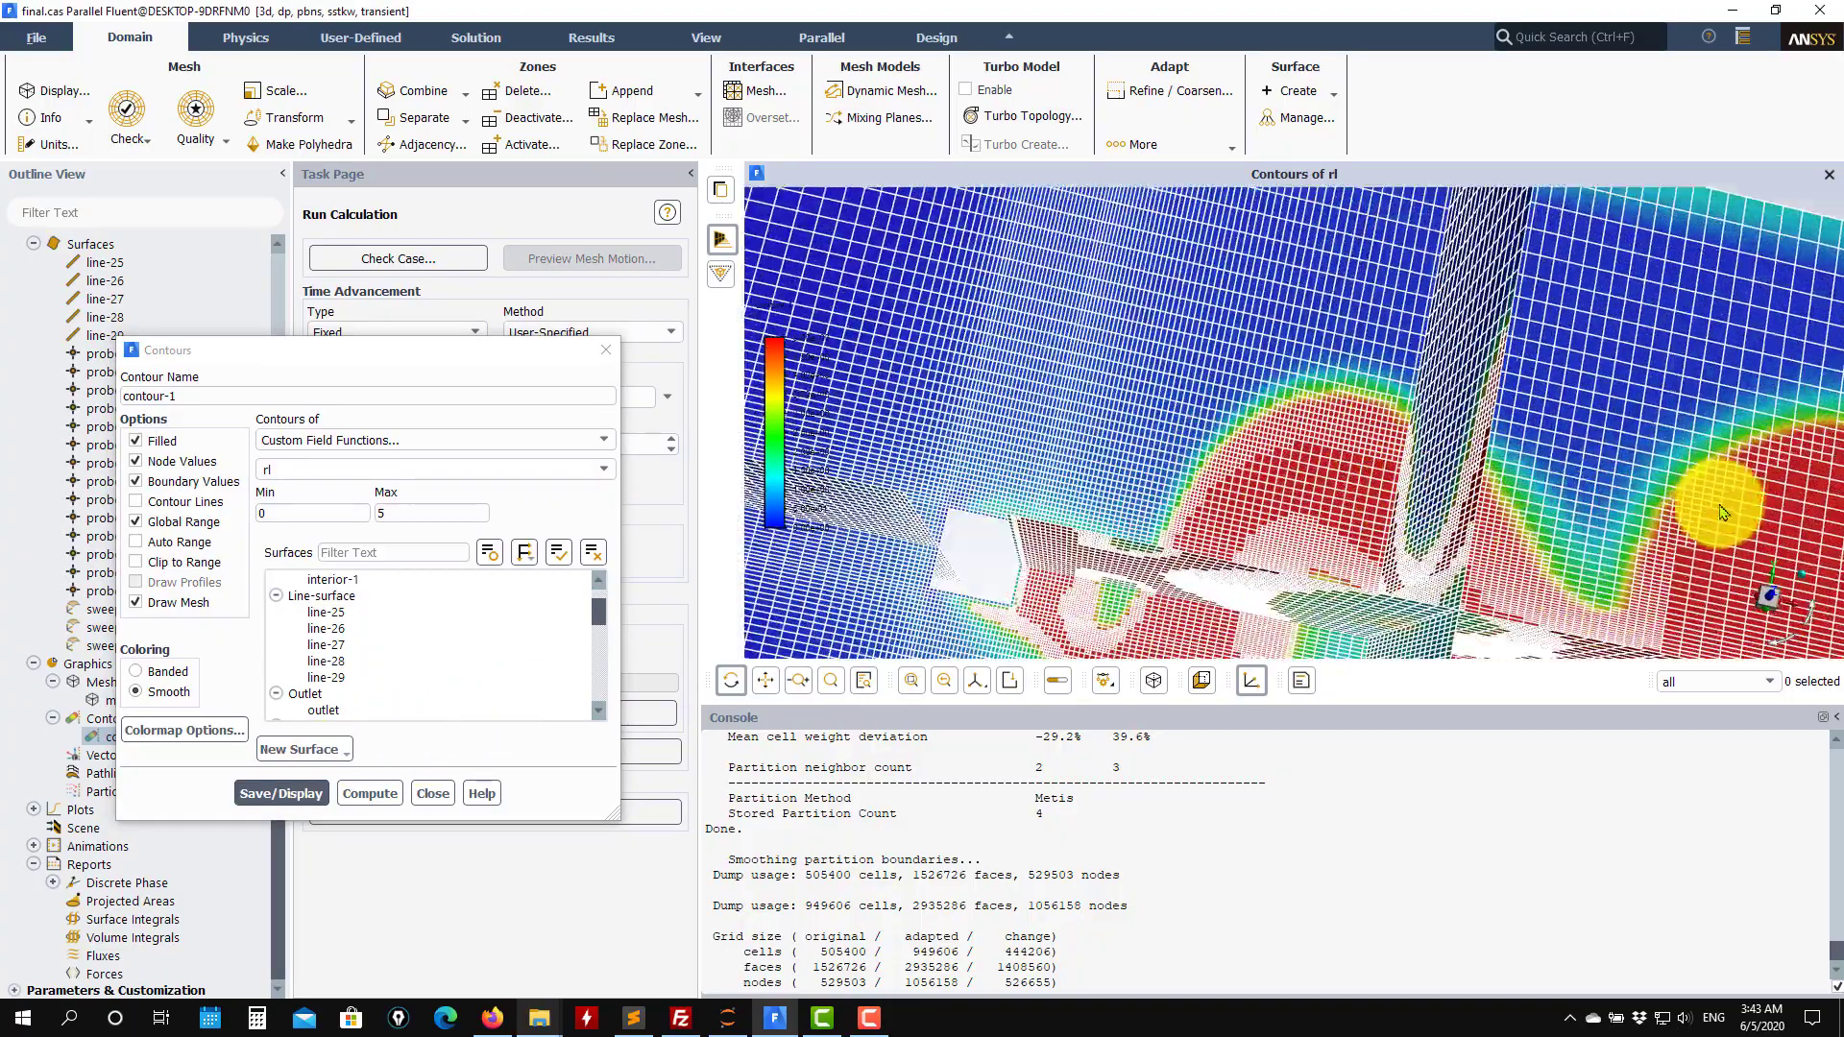
{"action": "left_click_drag", "start_coordinate": [1712, 493], "coordinate": [1268, 470]}
{"action": "scroll", "coordinate": [1268, 567], "scroll_direction": "down", "scroll_amount": 5}
{"action": "scroll", "coordinate": [1326, 573], "scroll_direction": "up", "scroll_amount": 4}
{"action": "left_click_drag", "start_coordinate": [1326, 573], "coordinate": [1213, 544]}
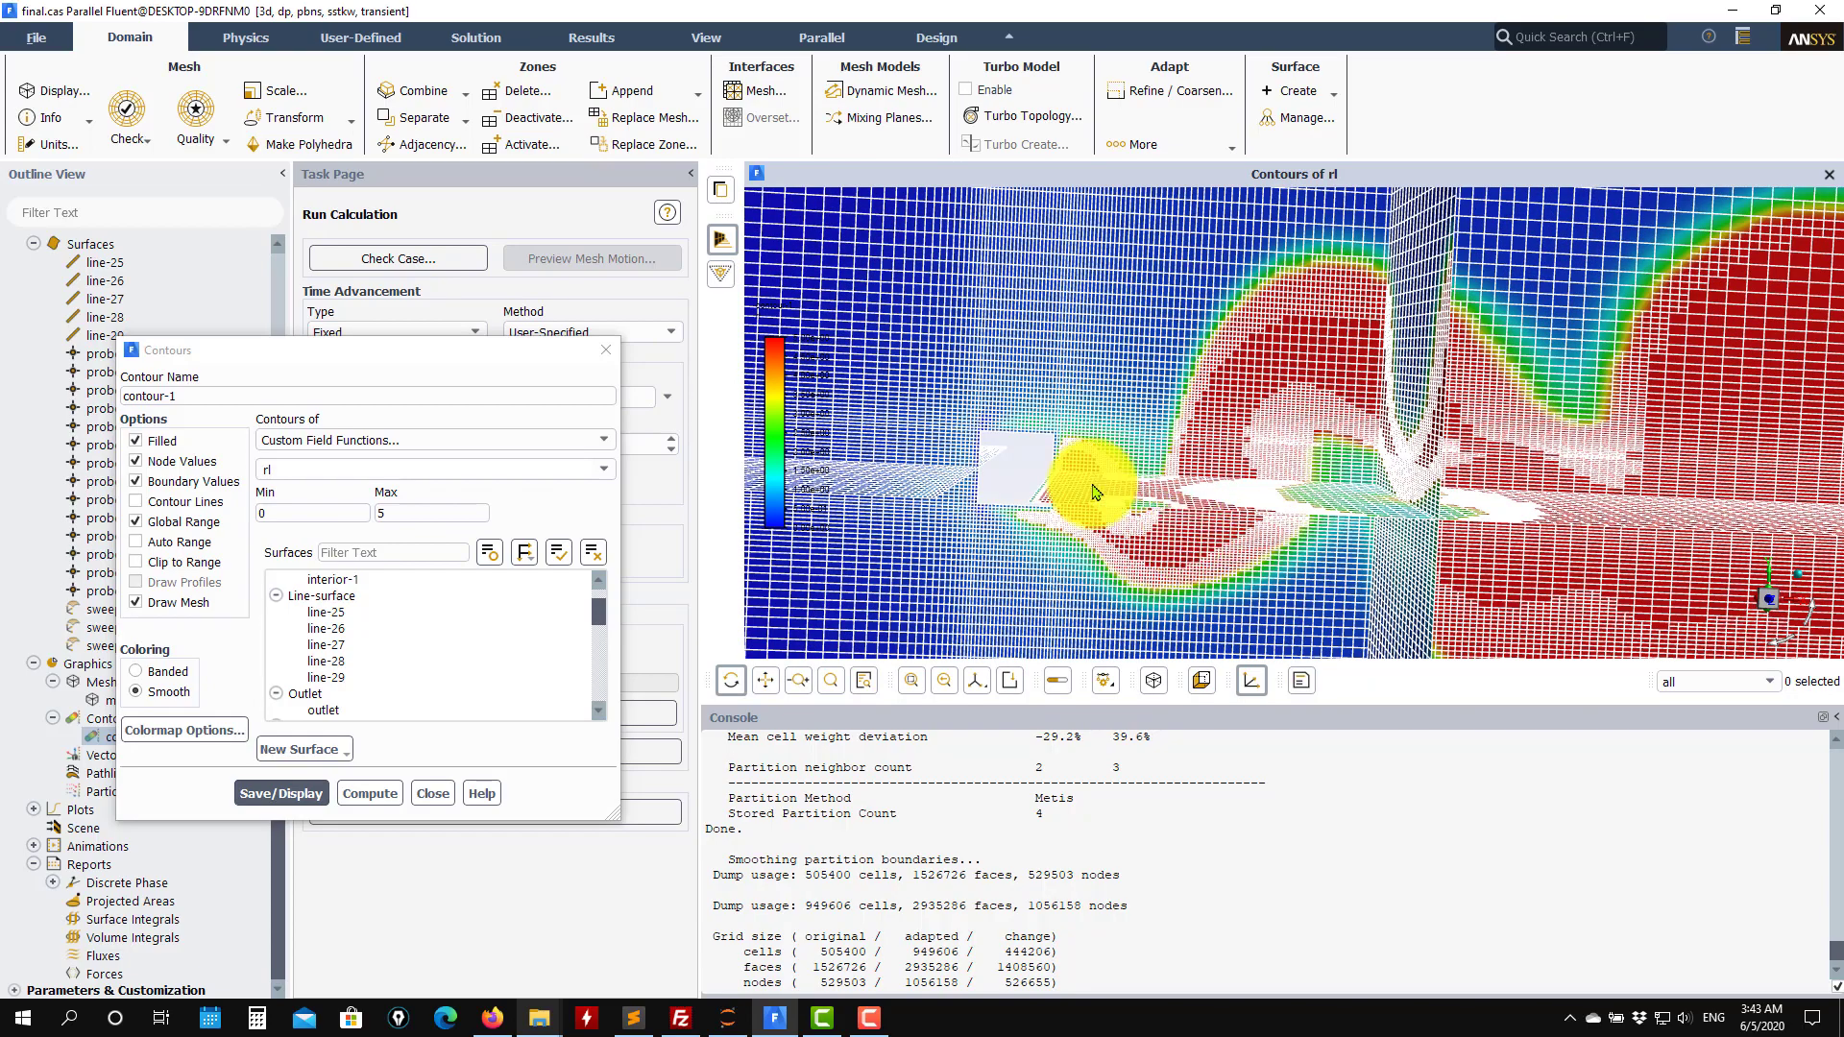
{"action": "left_click", "coordinate": [1339, 345]}
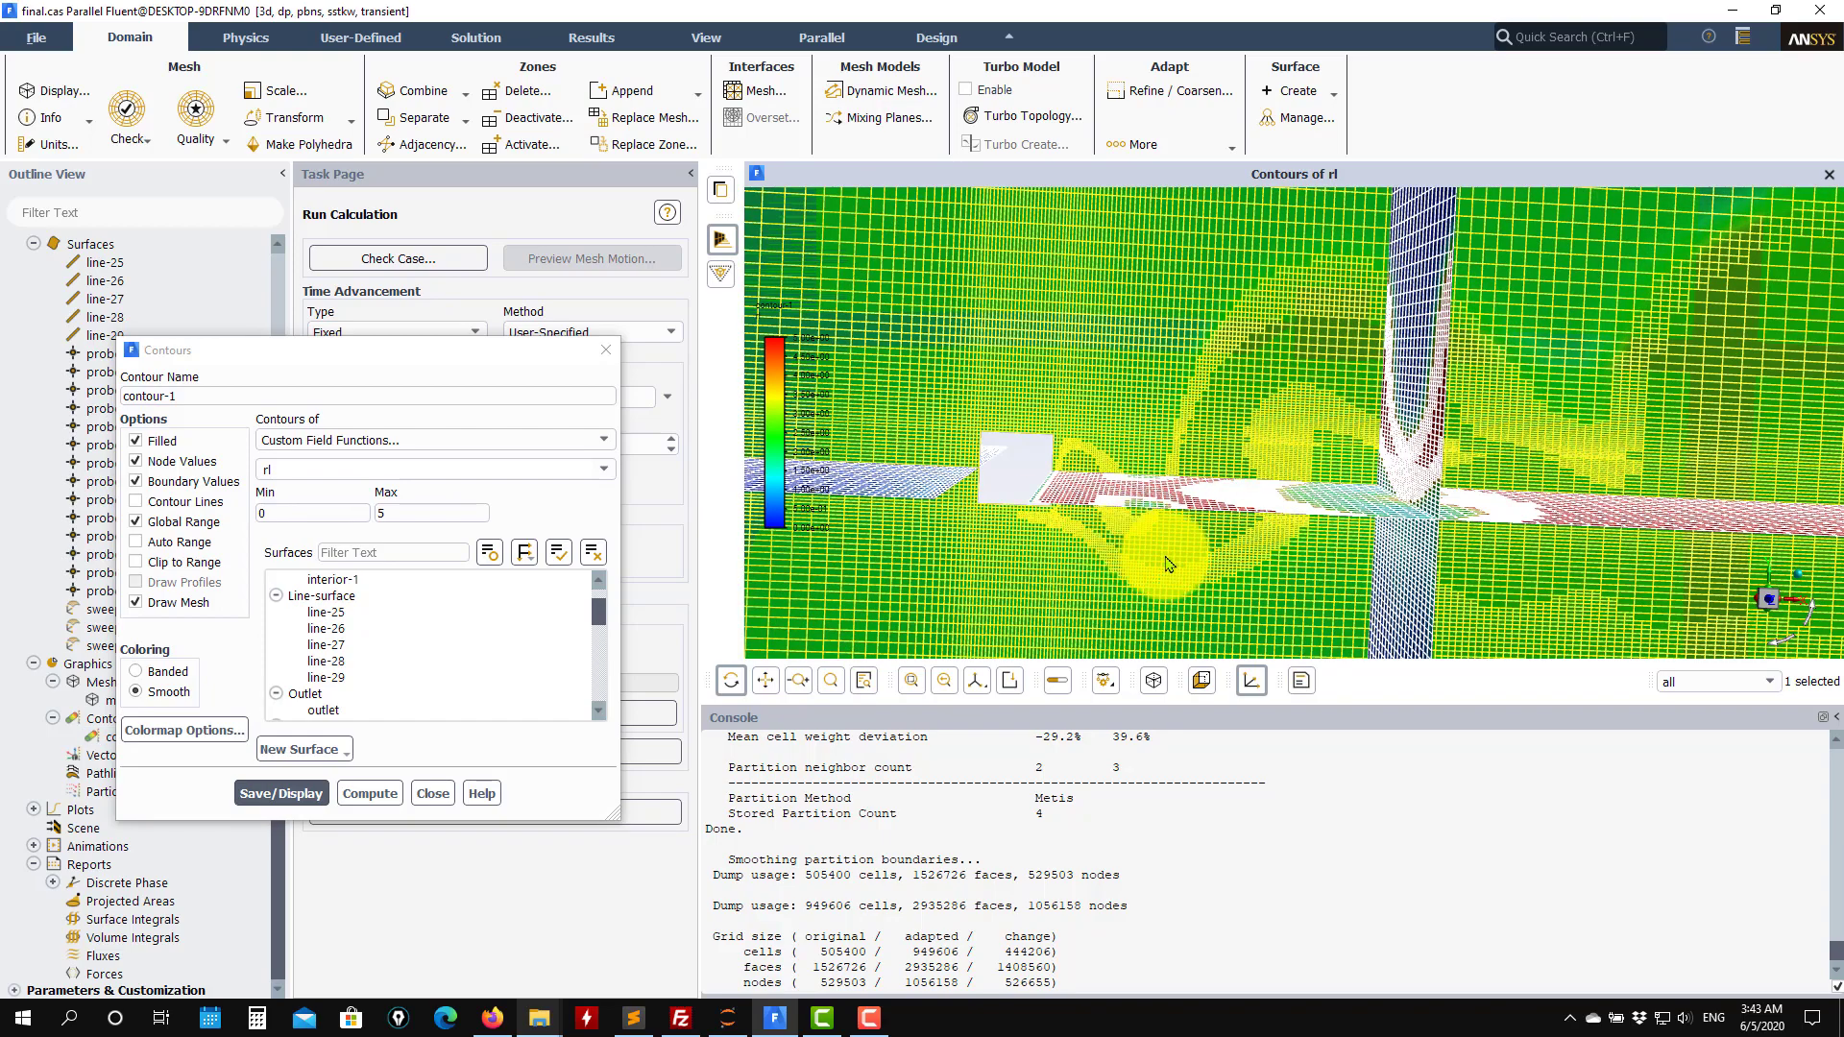
{"action": "left_click_drag", "start_coordinate": [1157, 538], "coordinate": [956, 187]}
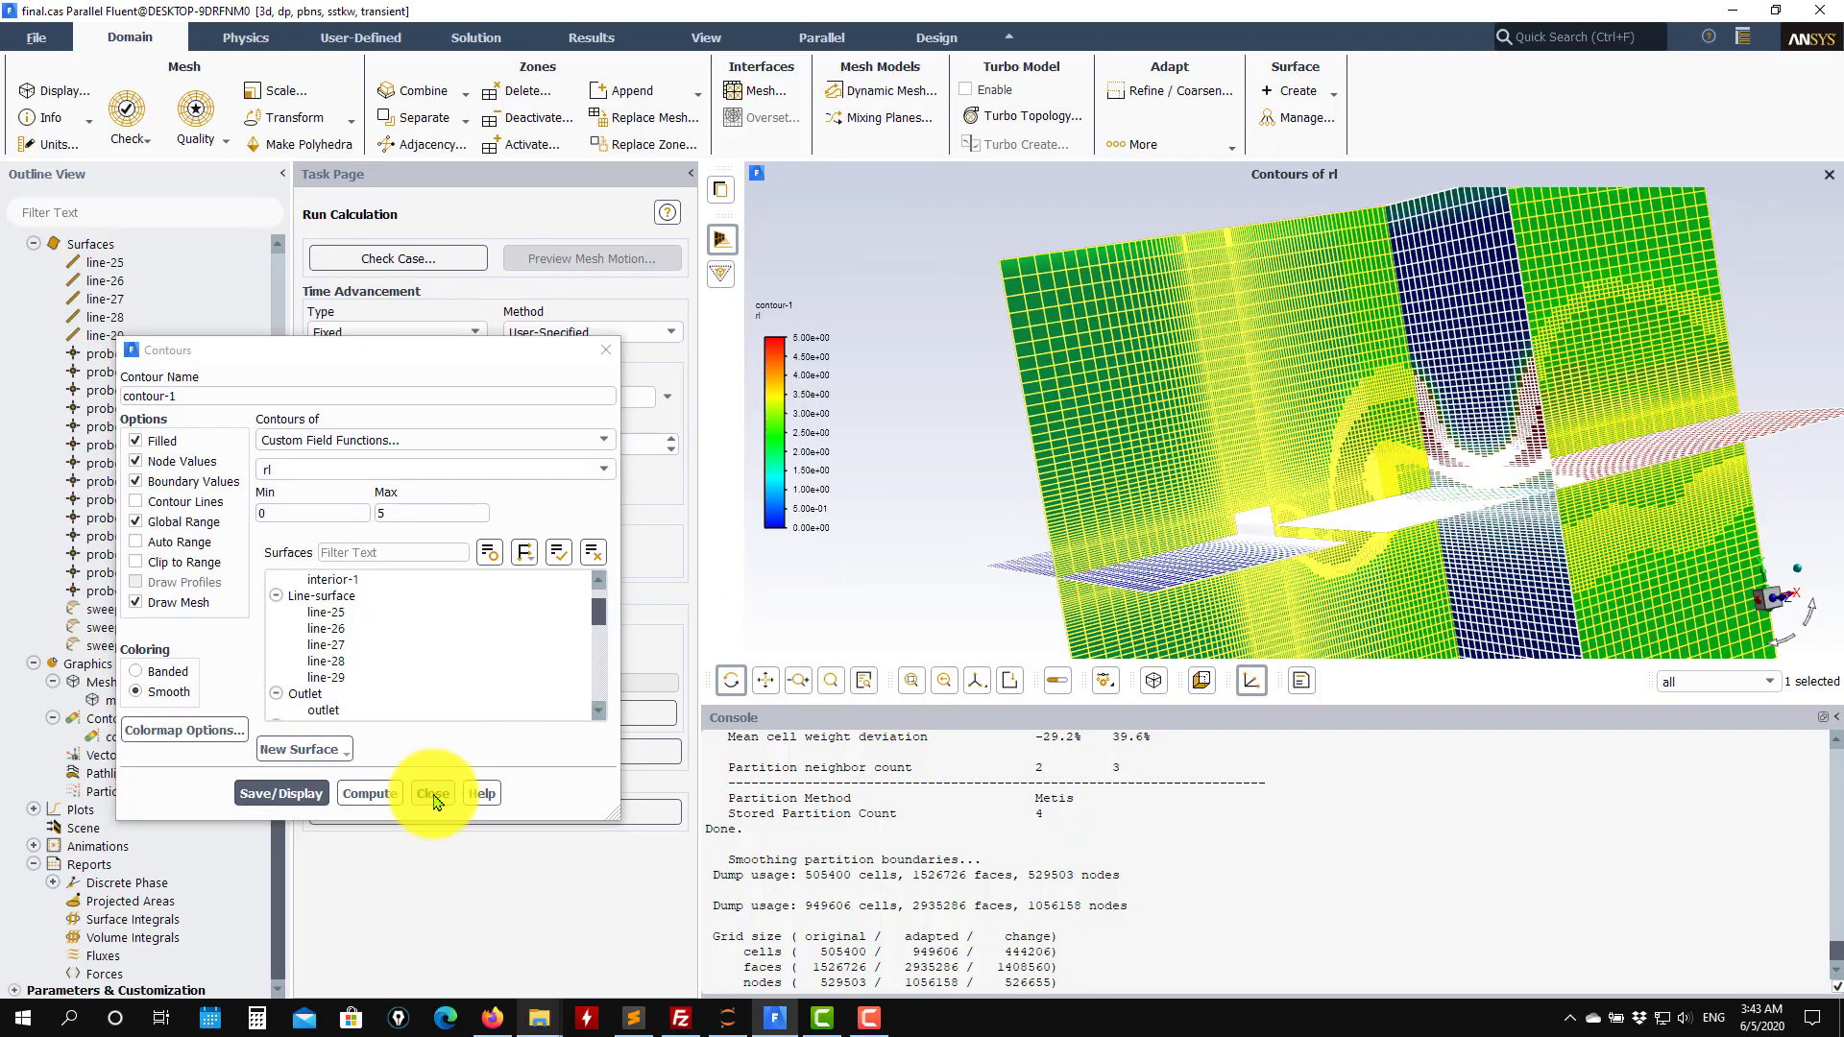
{"action": "left_click", "coordinate": [432, 793]}
Clear the graphics selection and inspect the rl contour in the cylinder wake.
{"action": "left_click_drag", "start_coordinate": [1313, 407], "coordinate": [1063, 484]}
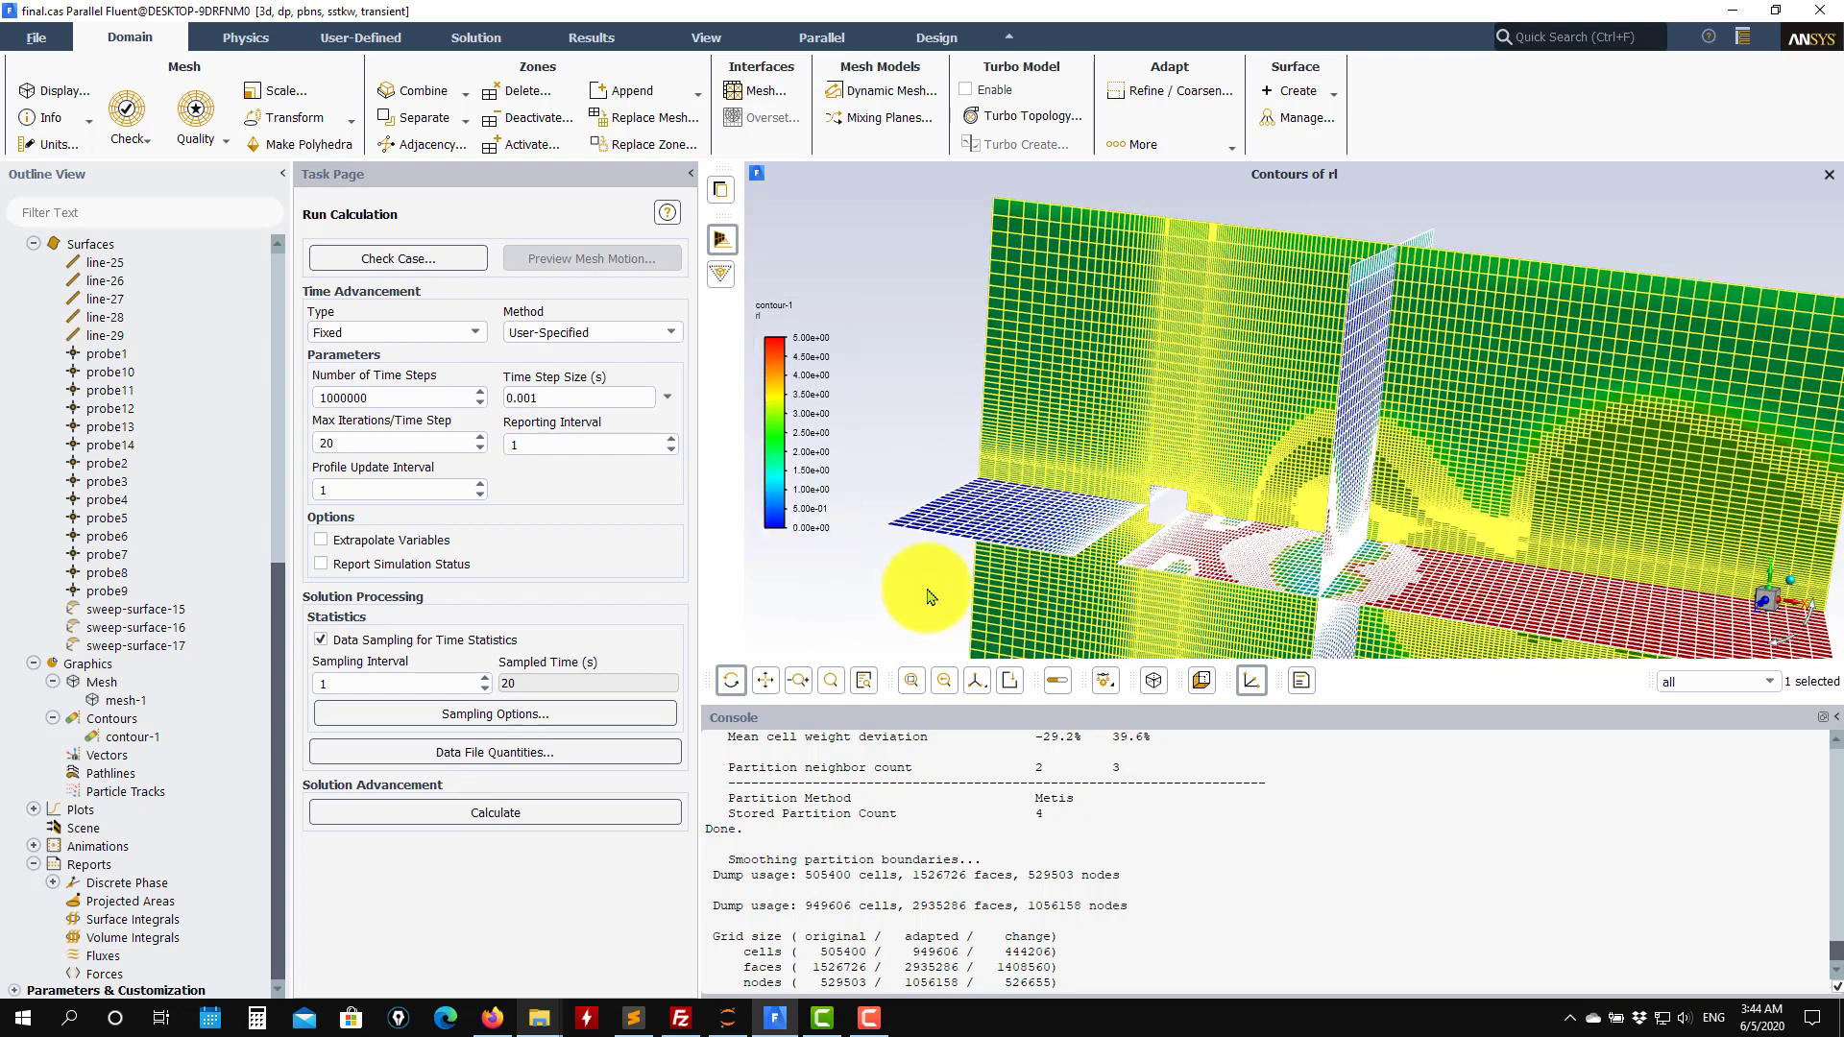
{"action": "right_click", "coordinate": [902, 360]}
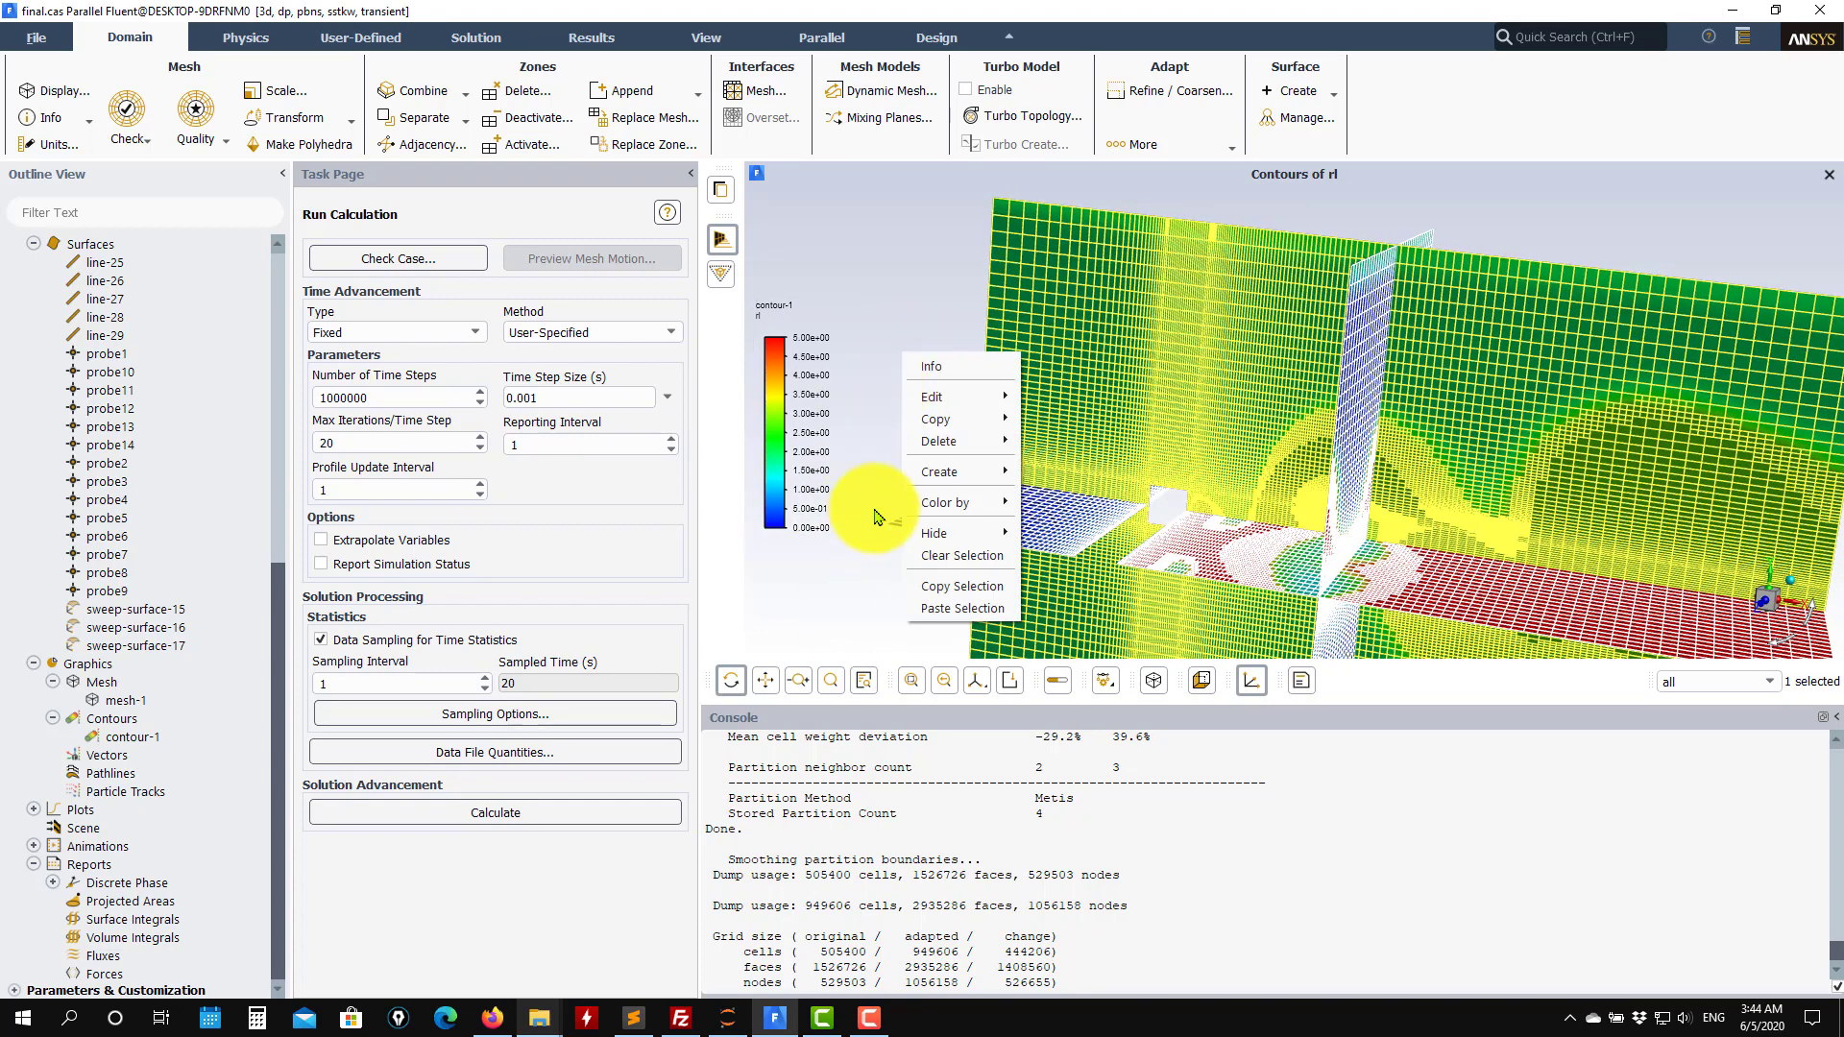
{"action": "left_click", "coordinate": [951, 556]}
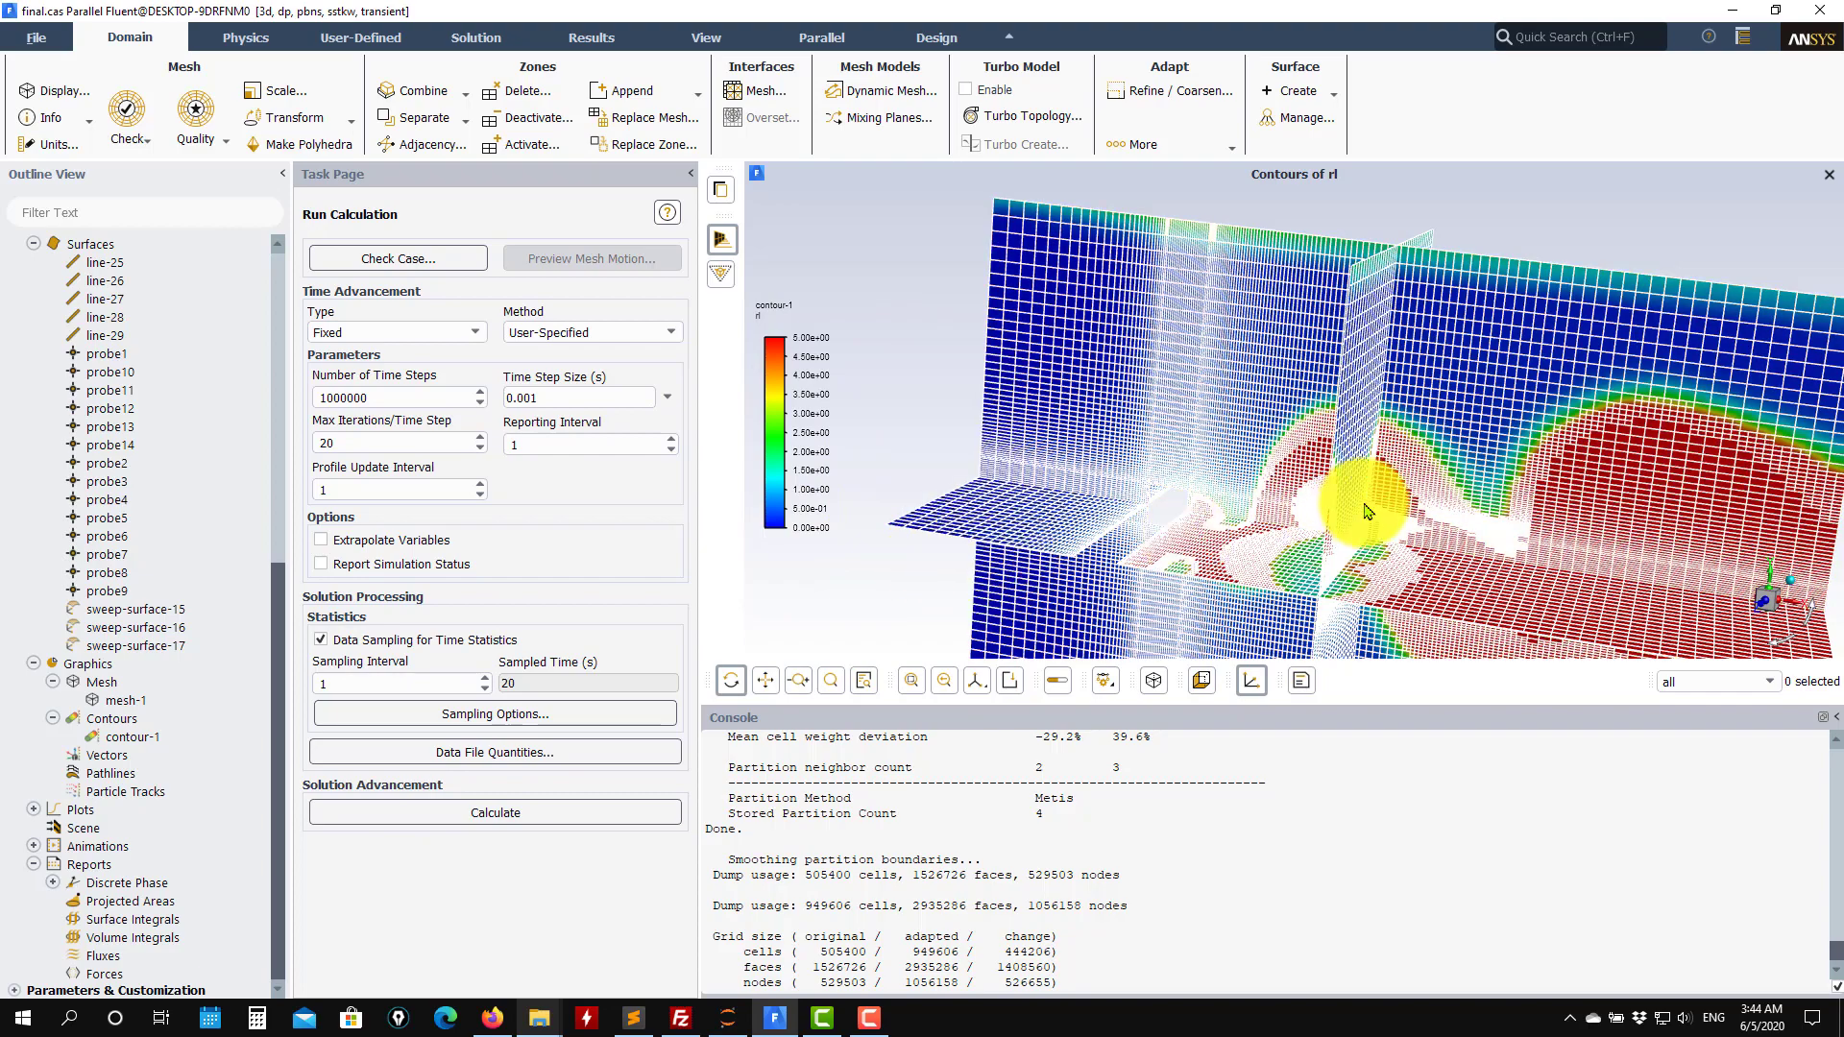
{"action": "left_click_drag", "start_coordinate": [1358, 493], "coordinate": [1786, 614]}
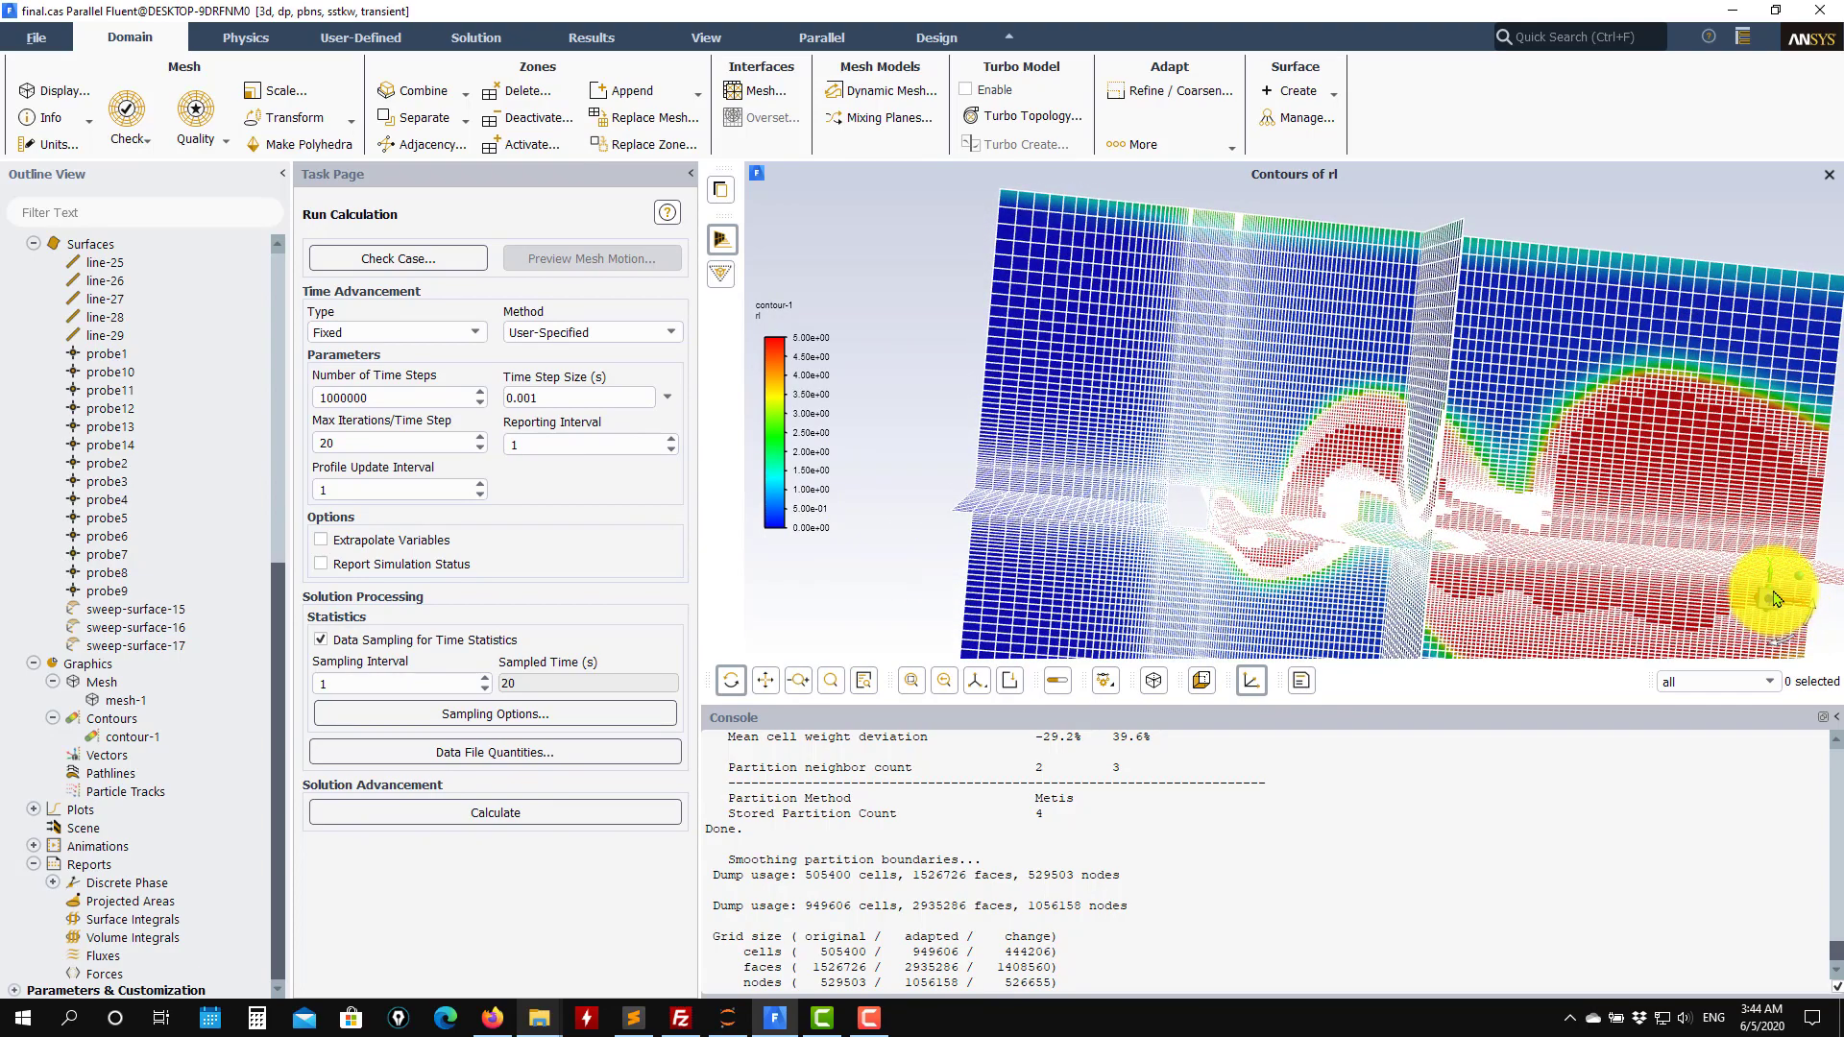
{"action": "left_click_drag", "start_coordinate": [1774, 600], "coordinate": [1440, 578]}
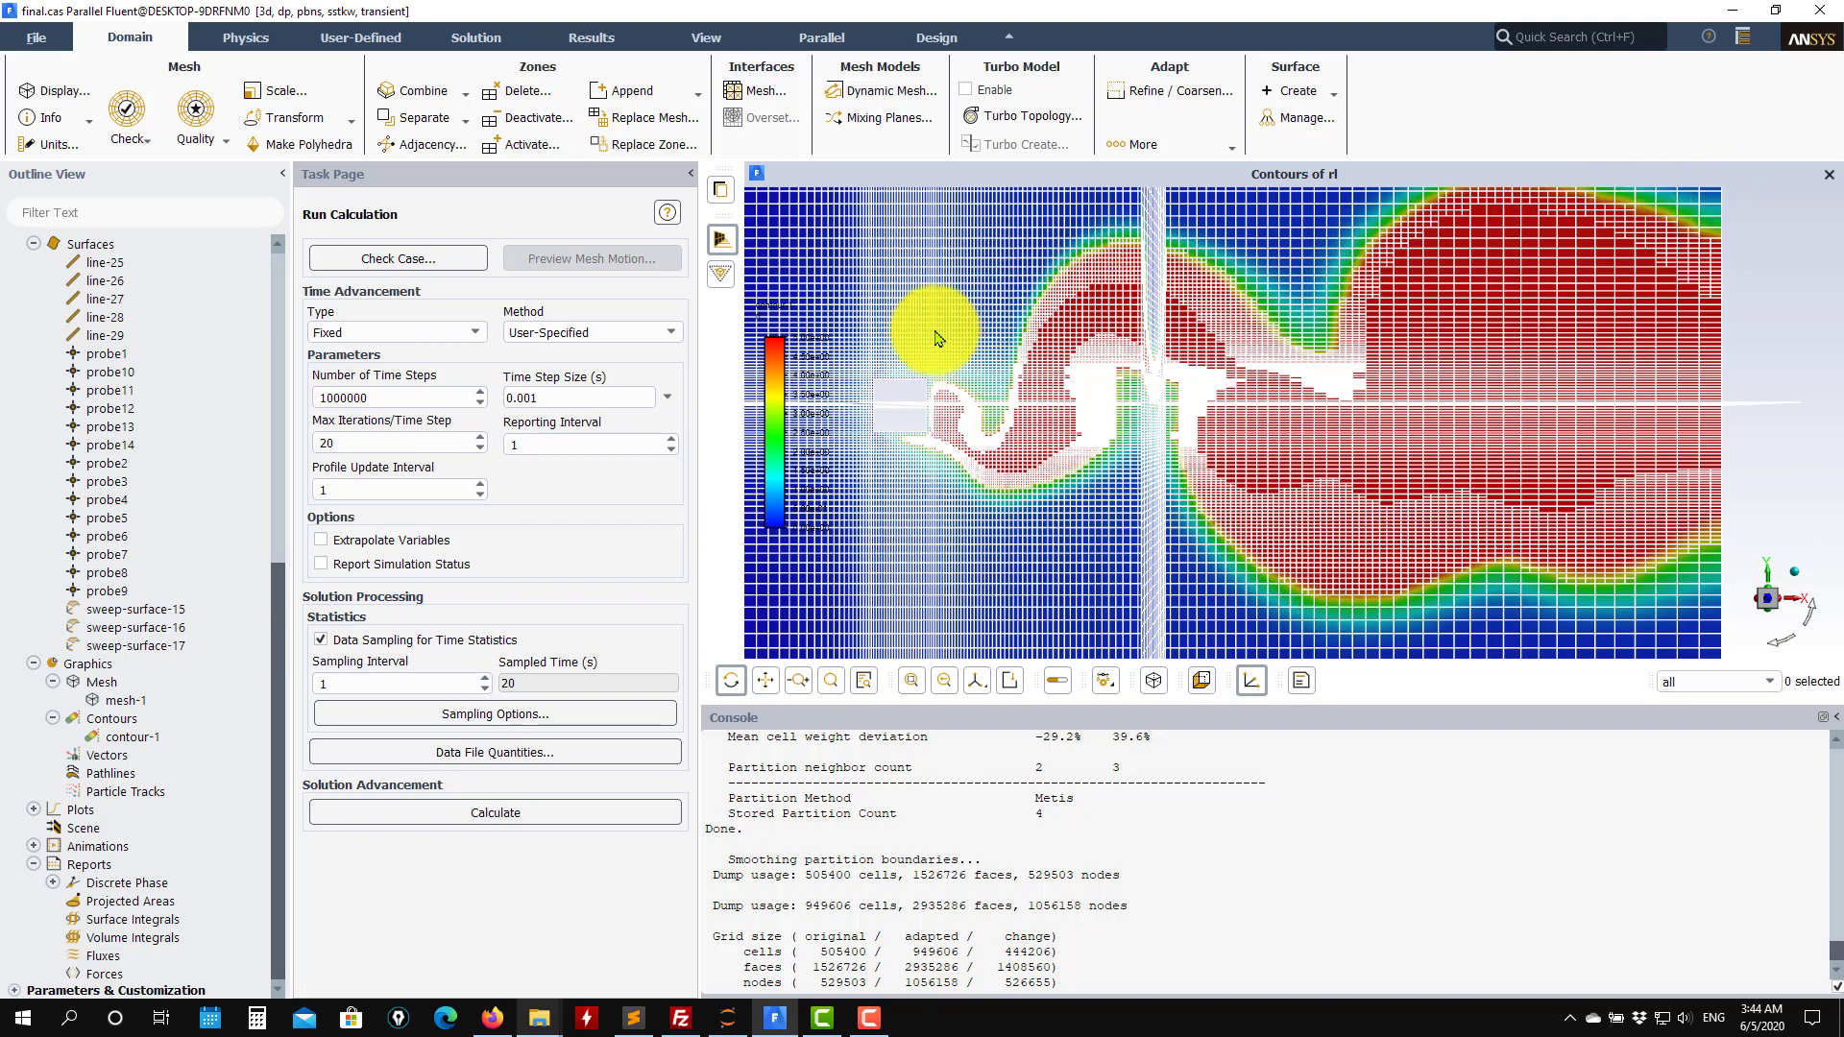
{"action": "left_click_drag", "start_coordinate": [1037, 297], "coordinate": [1207, 329]}
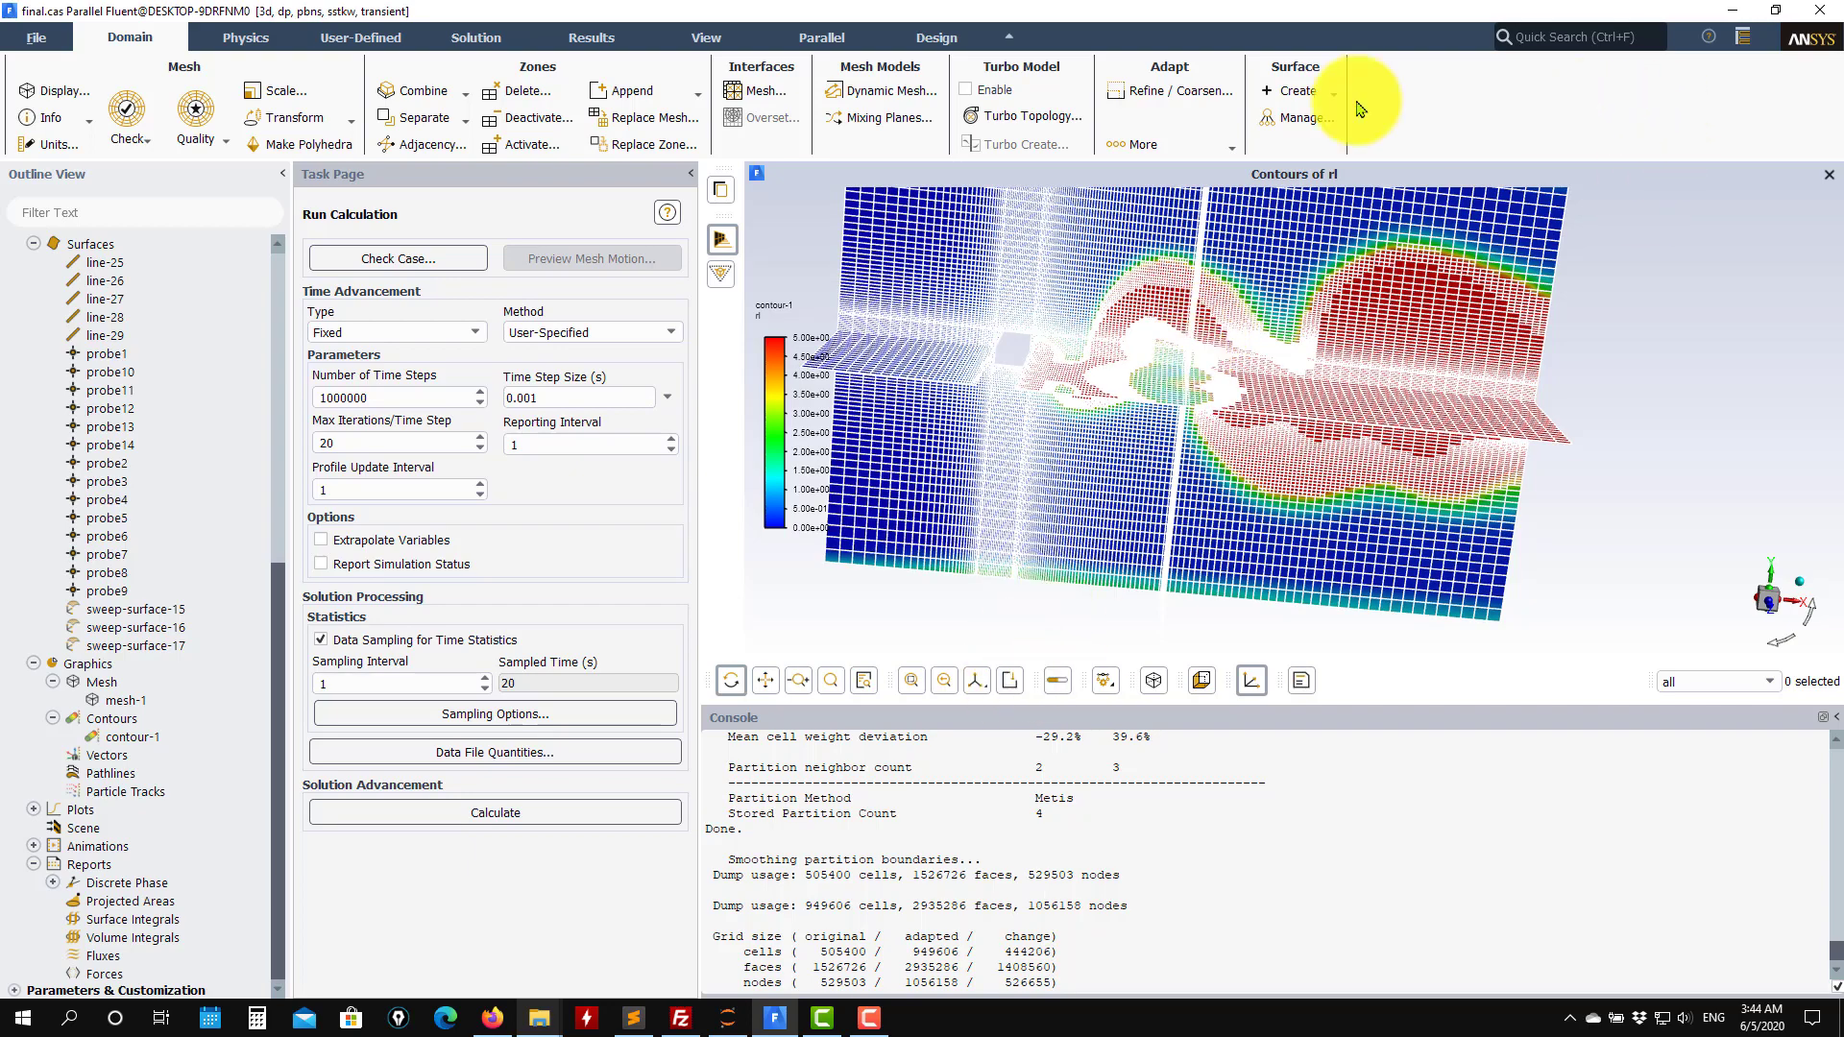
Minimize Fluent and open the cfd folder on the desktop.
{"action": "left_click", "coordinate": [1734, 14]}
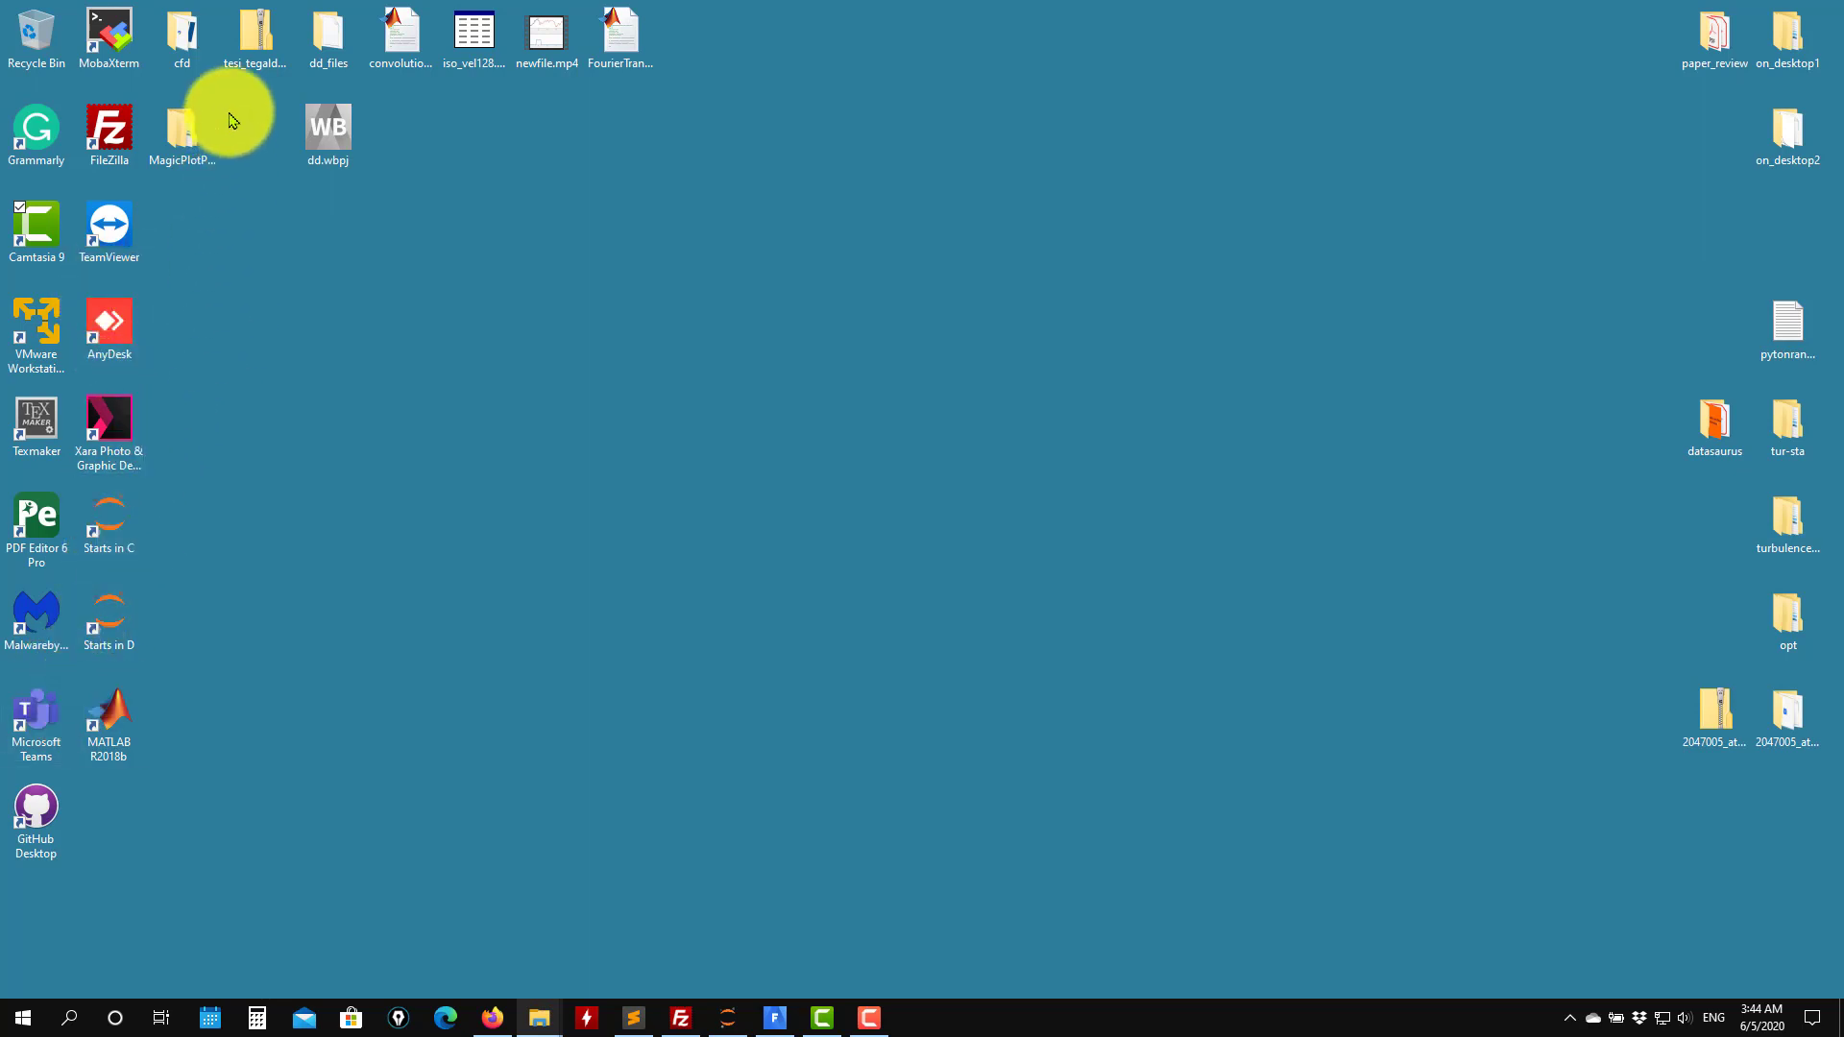
{"action": "left_click", "coordinate": [185, 55]}
{"action": "double_click", "coordinate": [186, 55]}
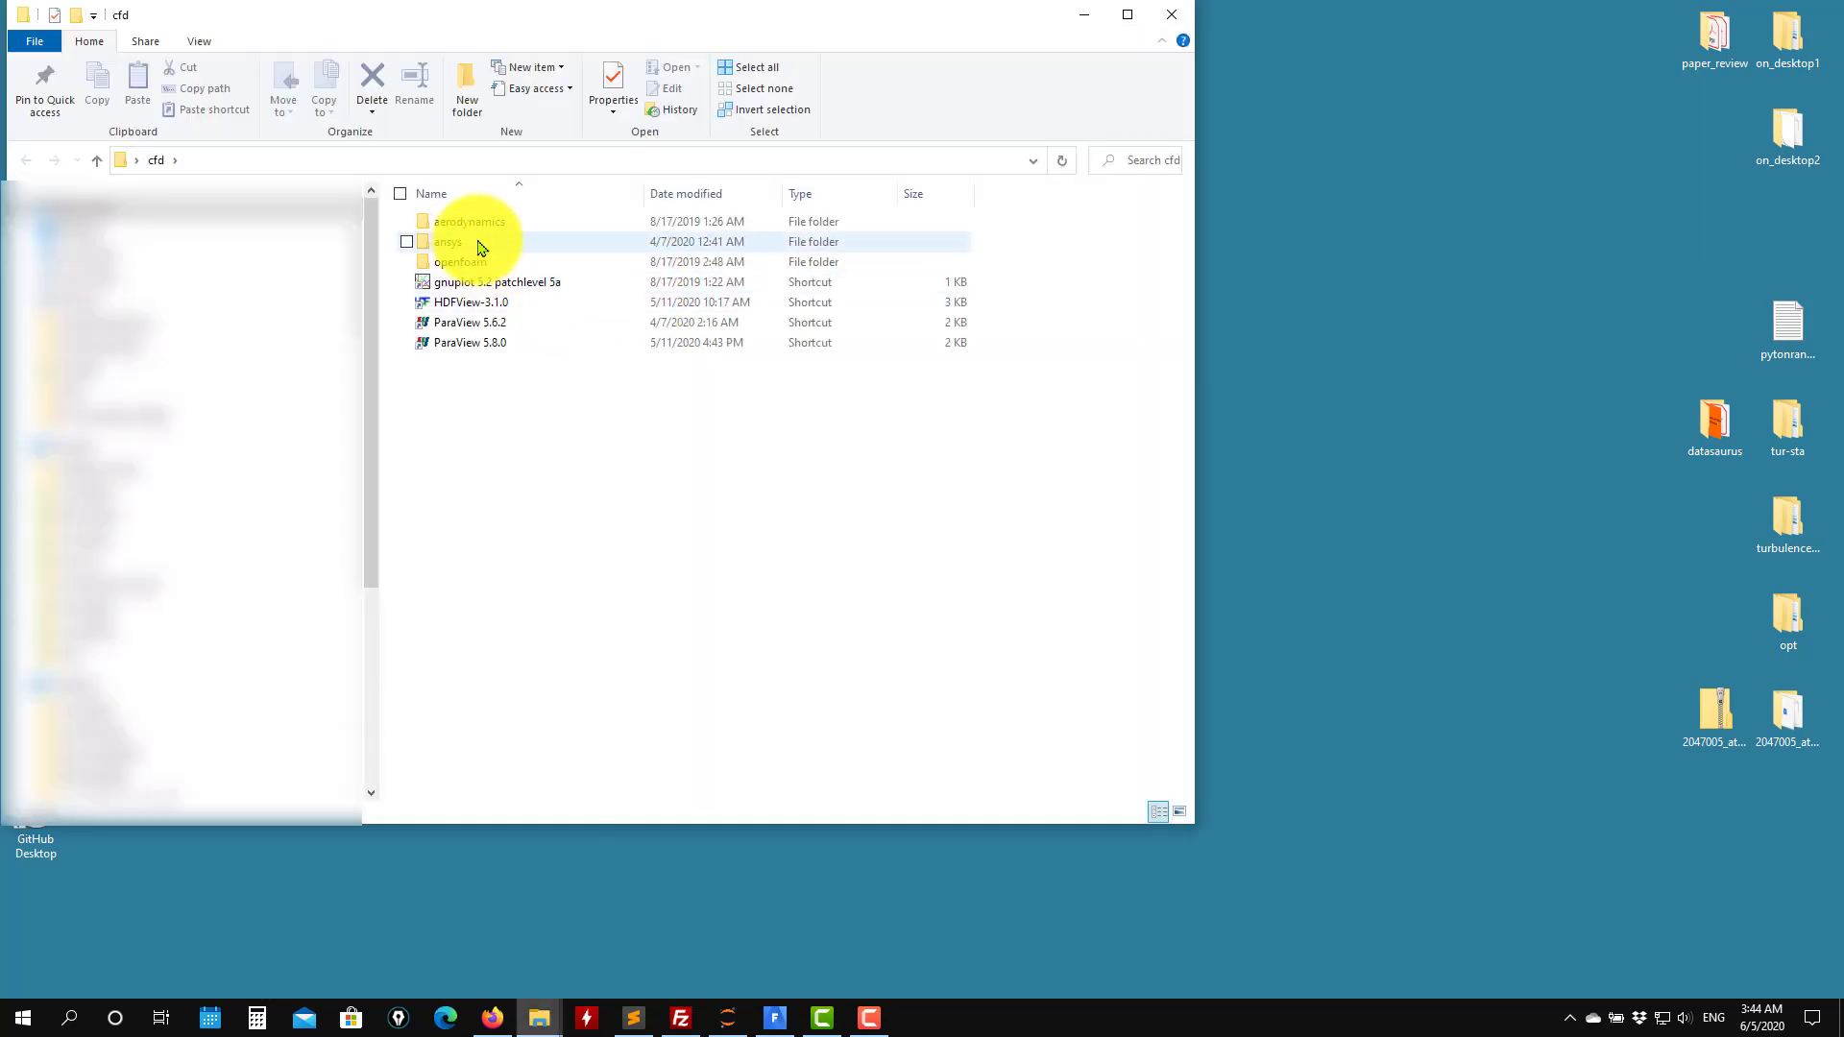
Launch ParaView 5.8.0 using the high-performance NVIDIA processor.
{"action": "left_click", "coordinate": [465, 344]}
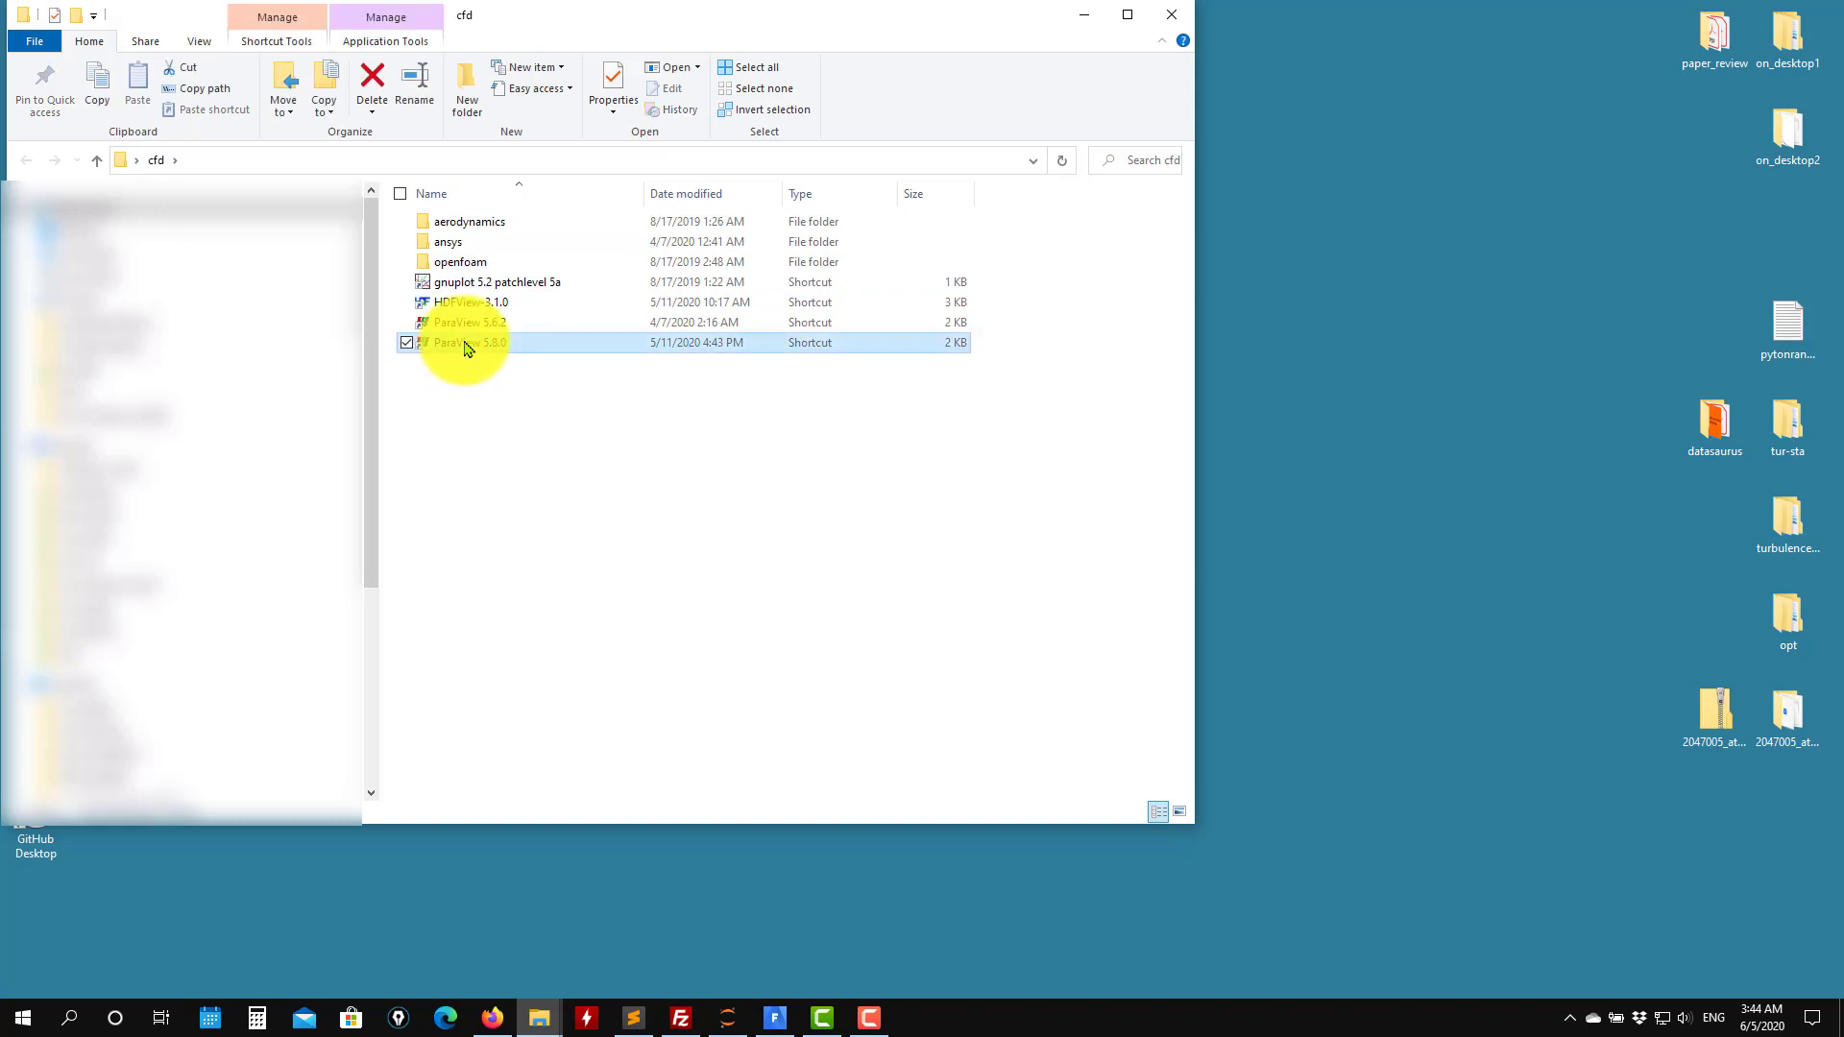
{"action": "right_click", "coordinate": [465, 347]}
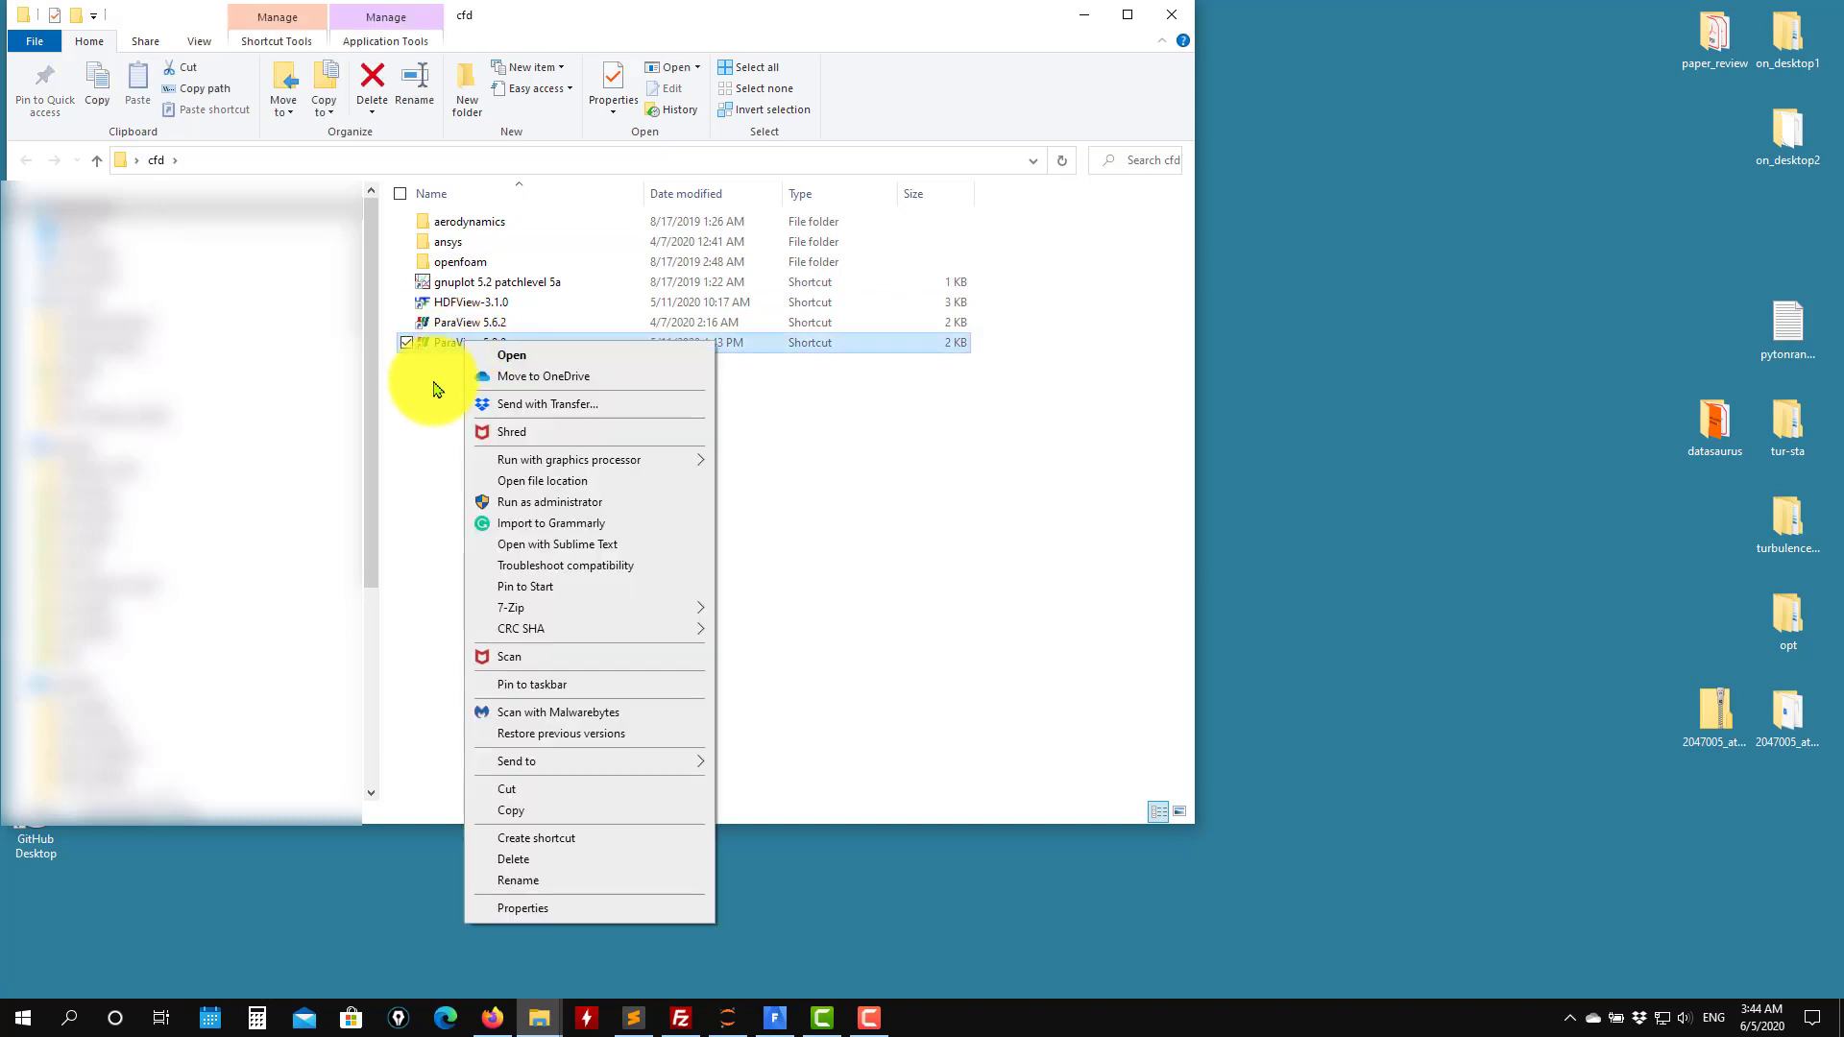
{"action": "mouse_move", "coordinate": [475, 459]}
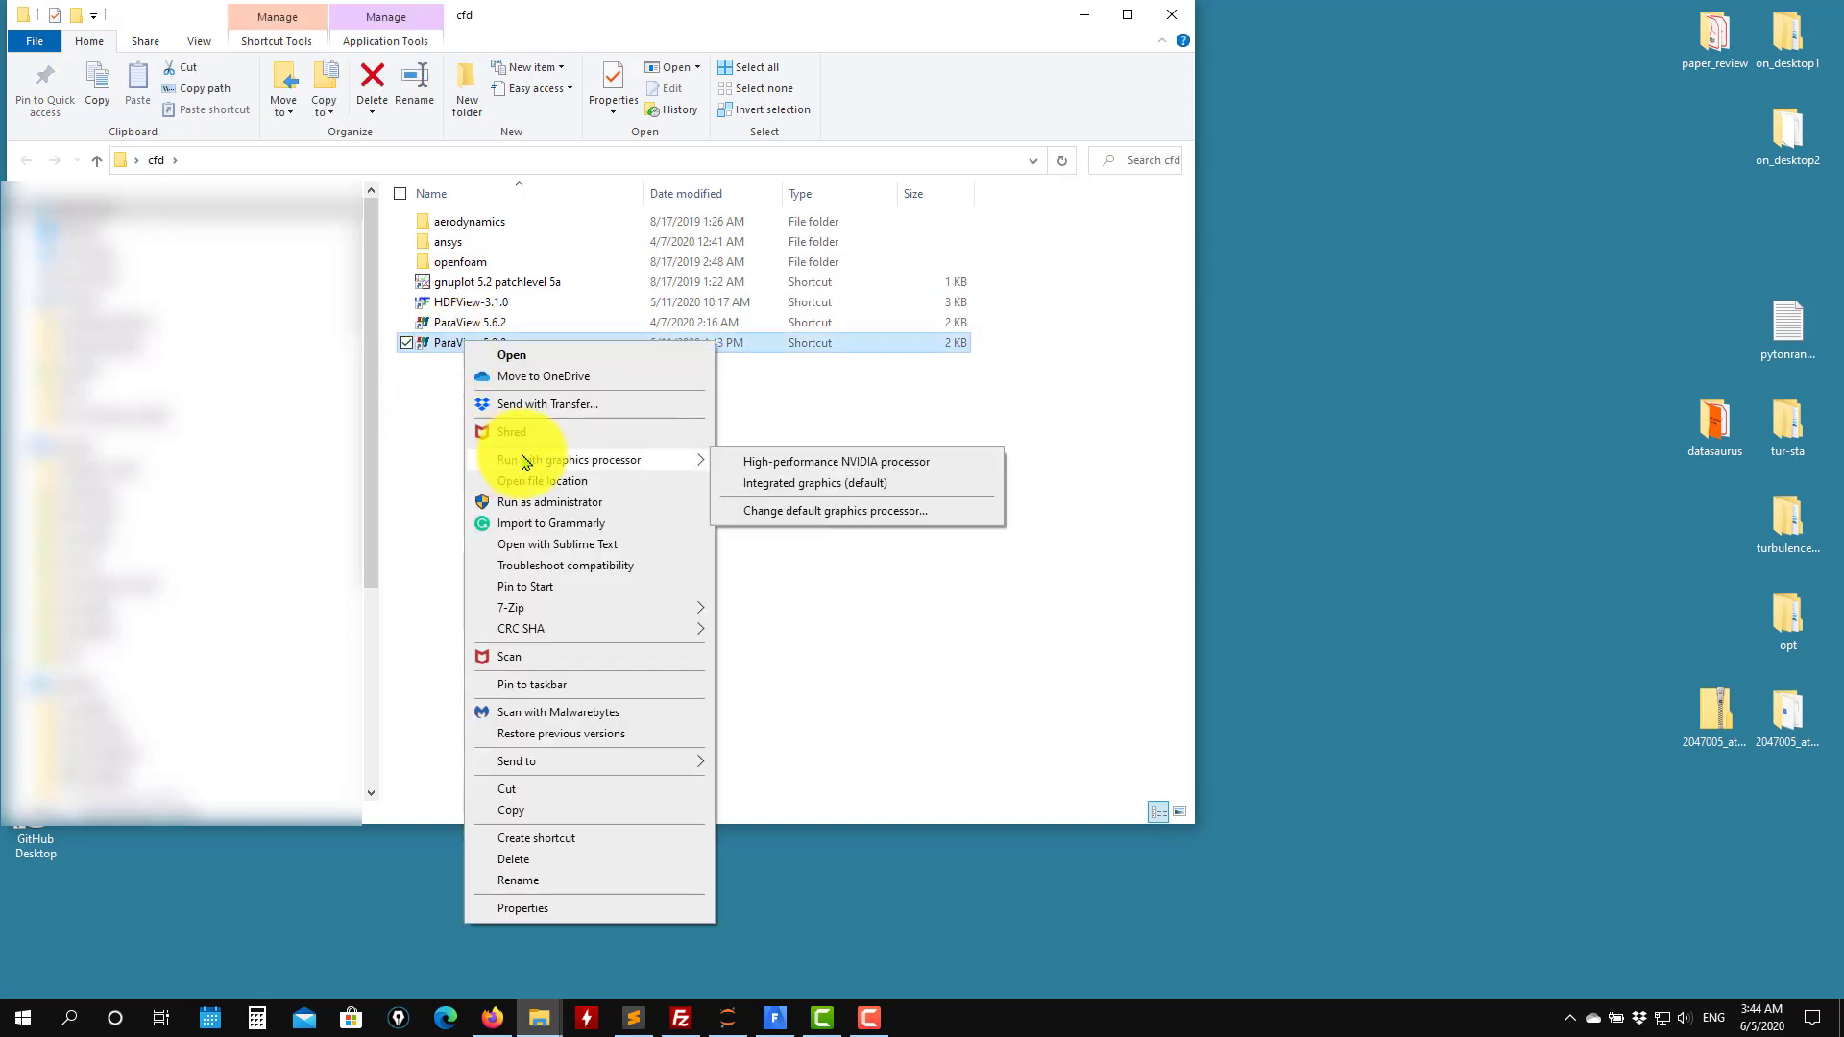
{"action": "left_click", "coordinate": [850, 464]}
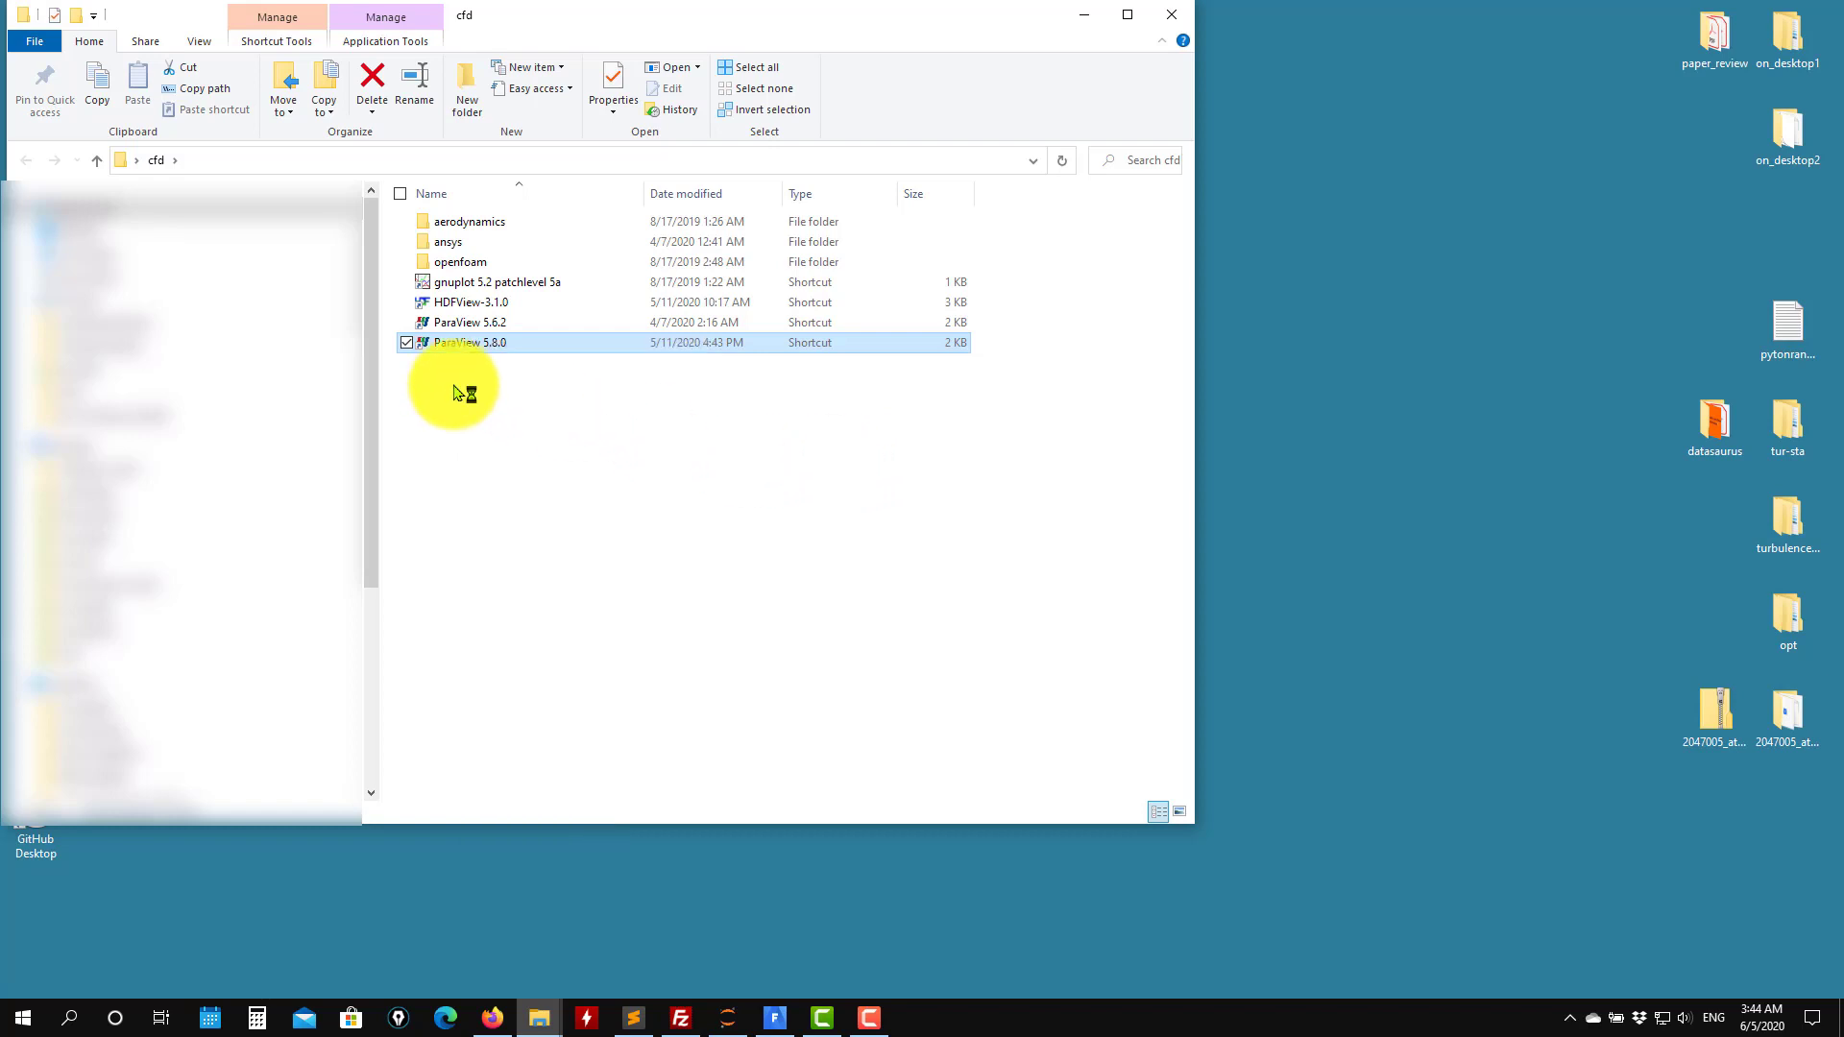
{"action": "left_click", "coordinate": [1085, 17]}
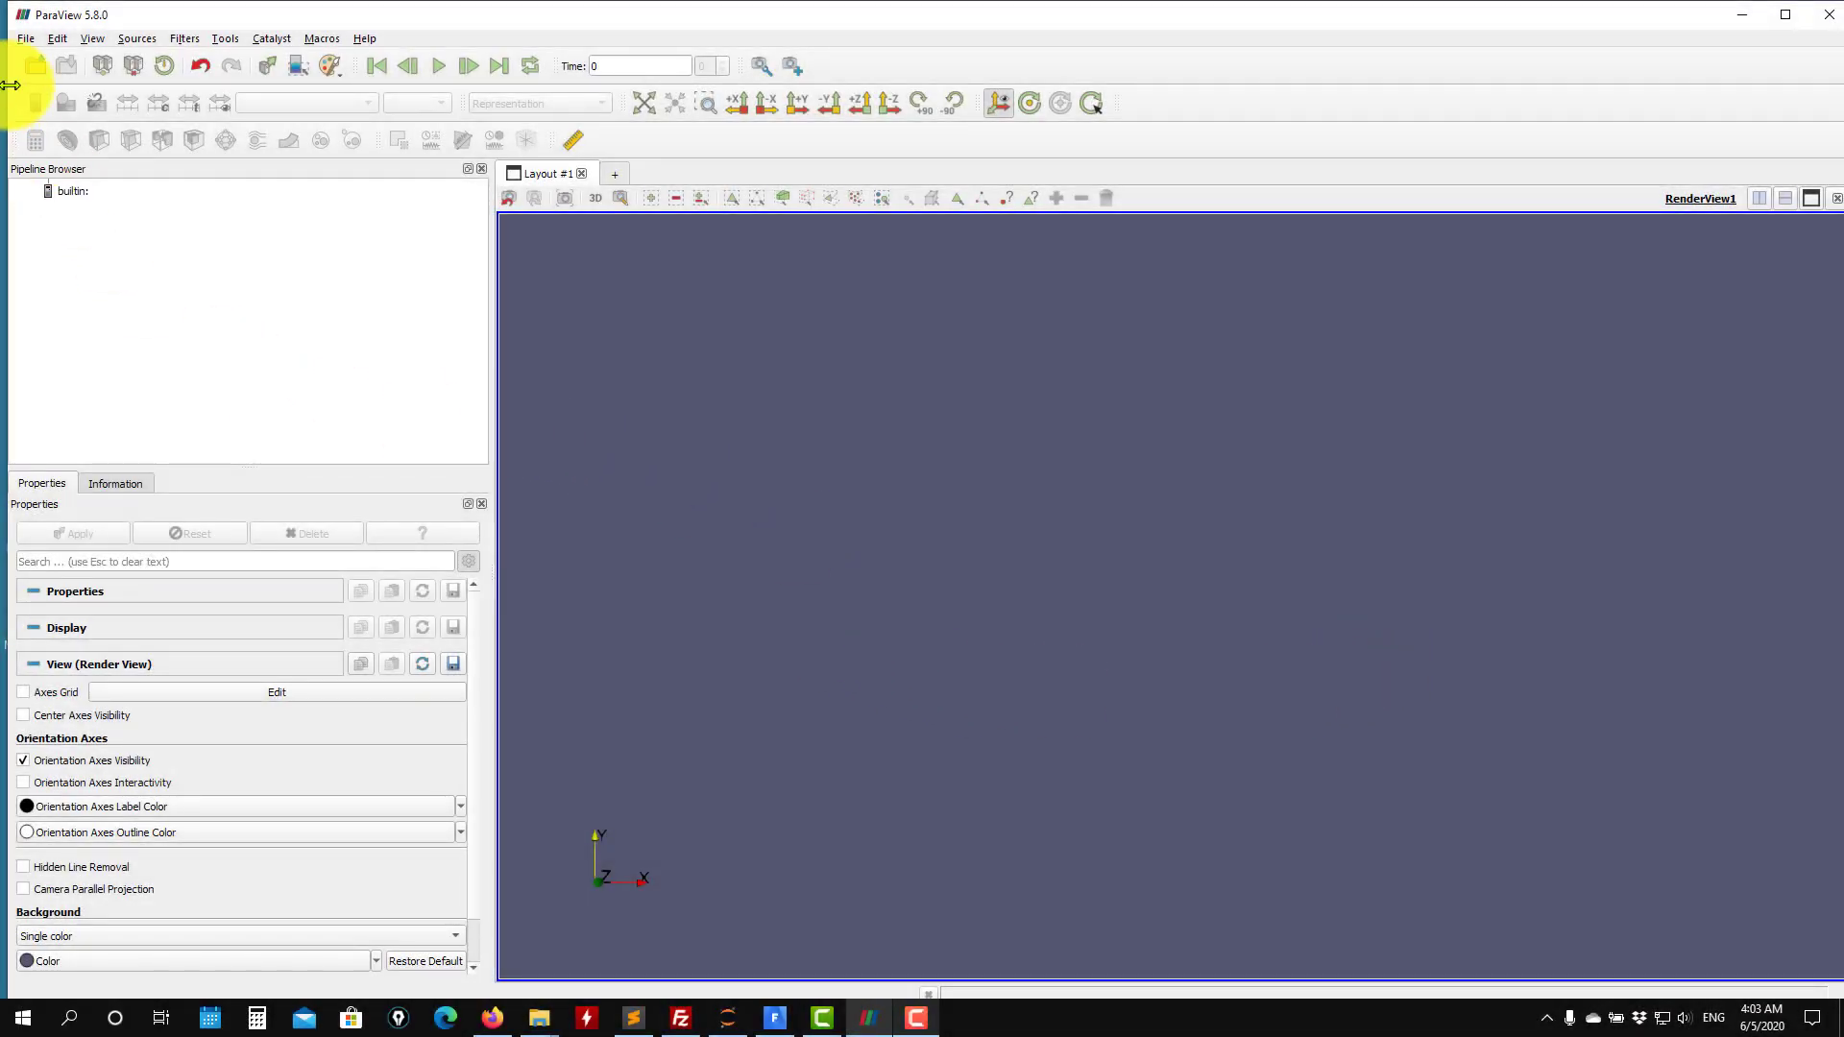
Open coarse.encas from the urans_coarse folder, showing all file types, and read it with the EnSight Reader.
{"action": "left_click", "coordinate": [36, 73]}
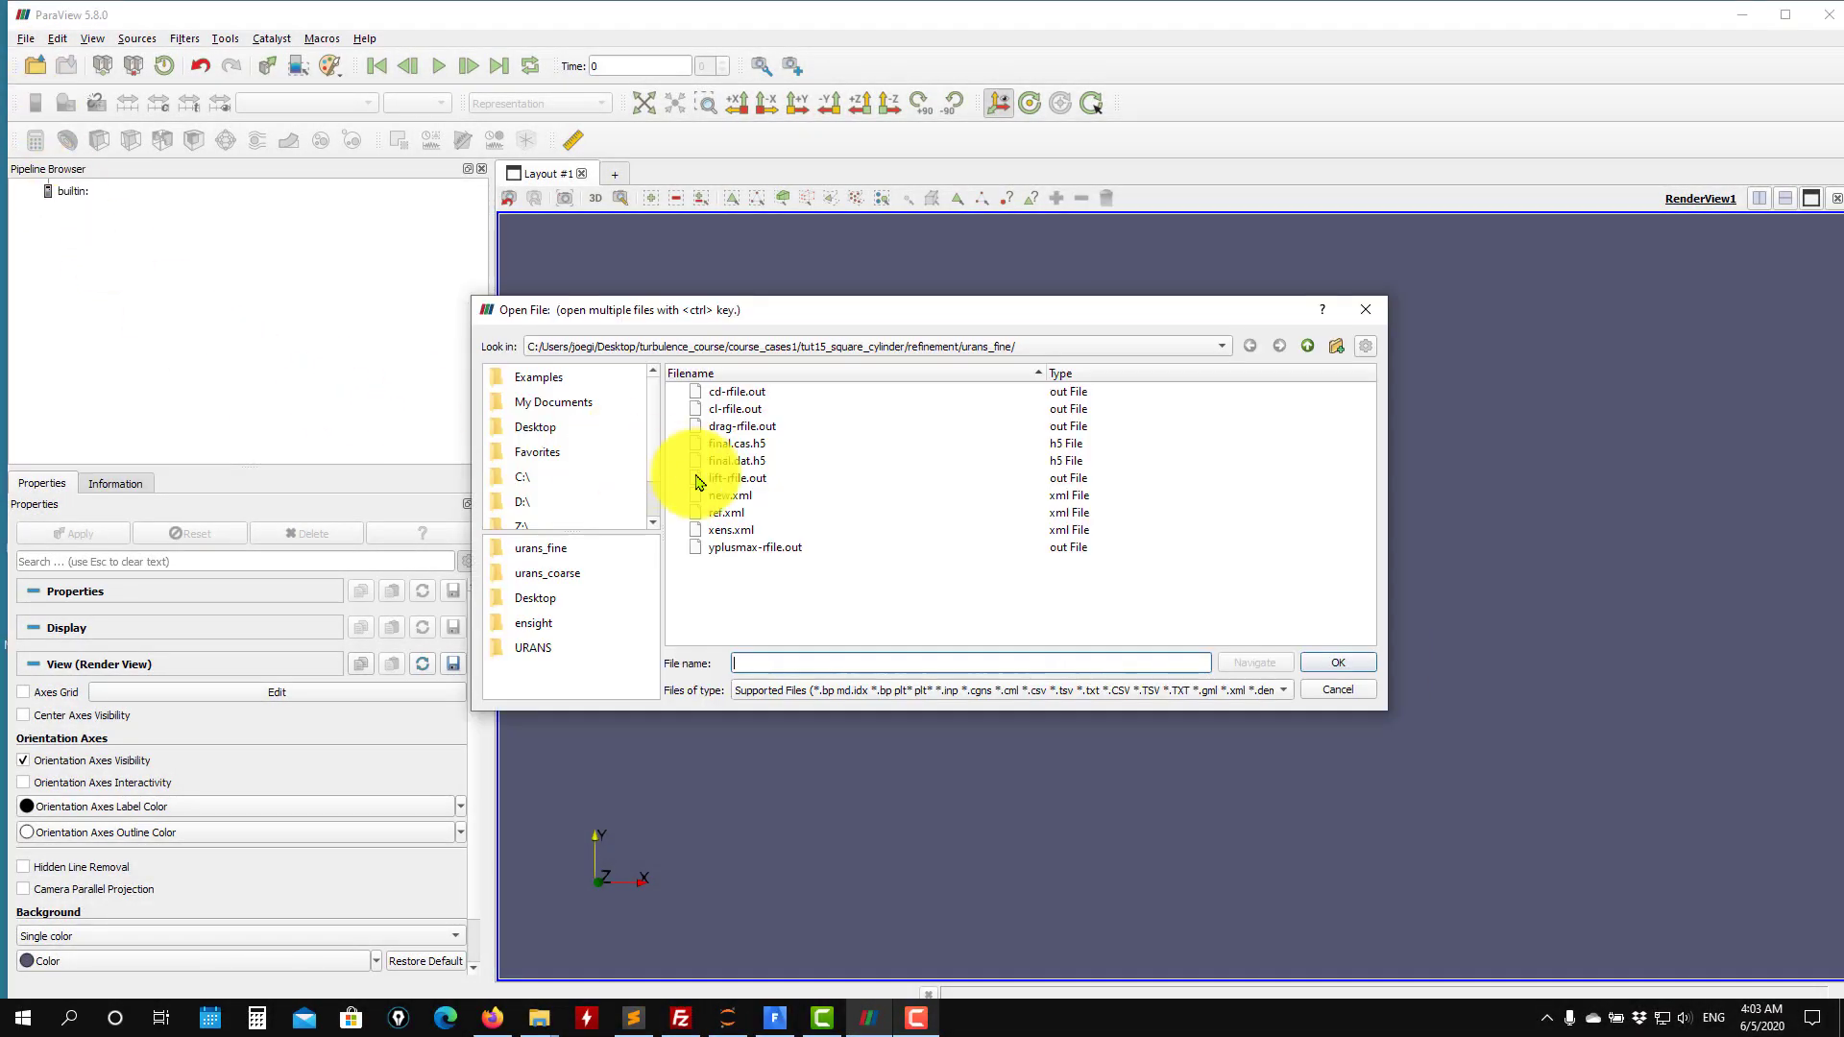
{"action": "left_click", "coordinate": [1304, 345]}
{"action": "double_click", "coordinate": [757, 392]}
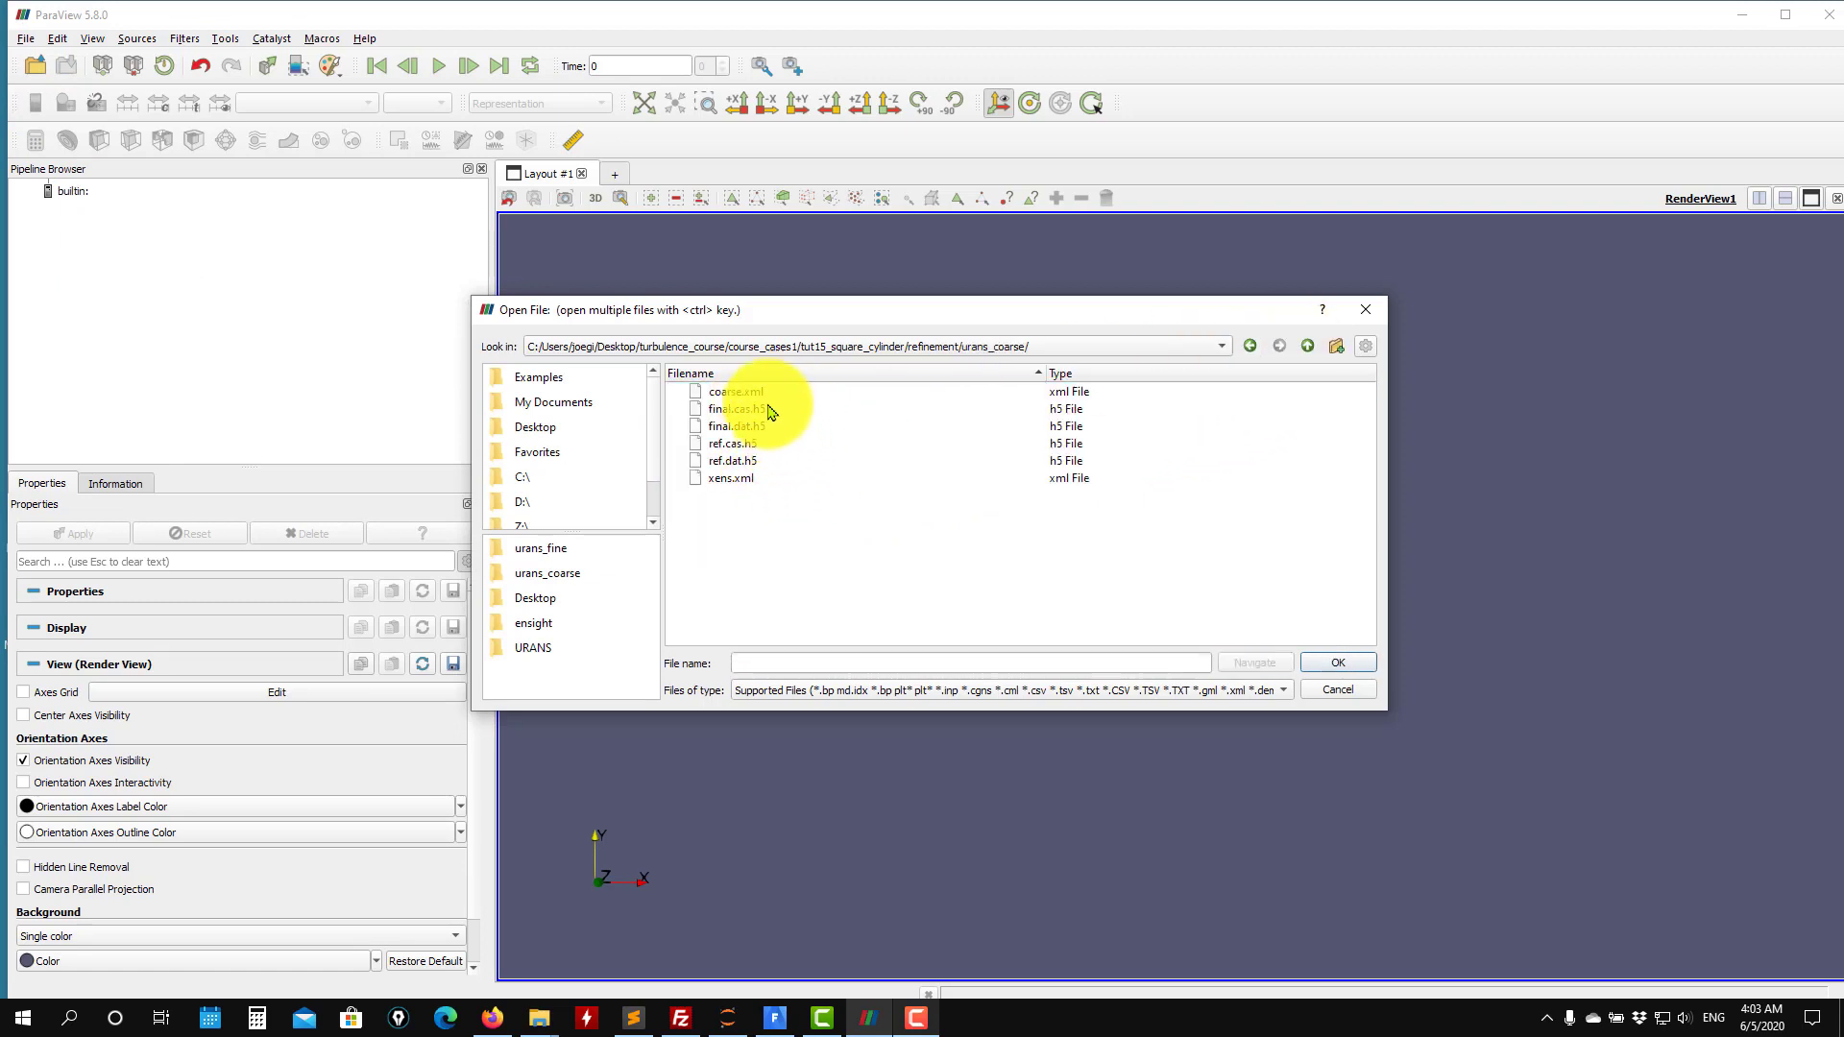
{"action": "left_click", "coordinate": [1267, 696]}
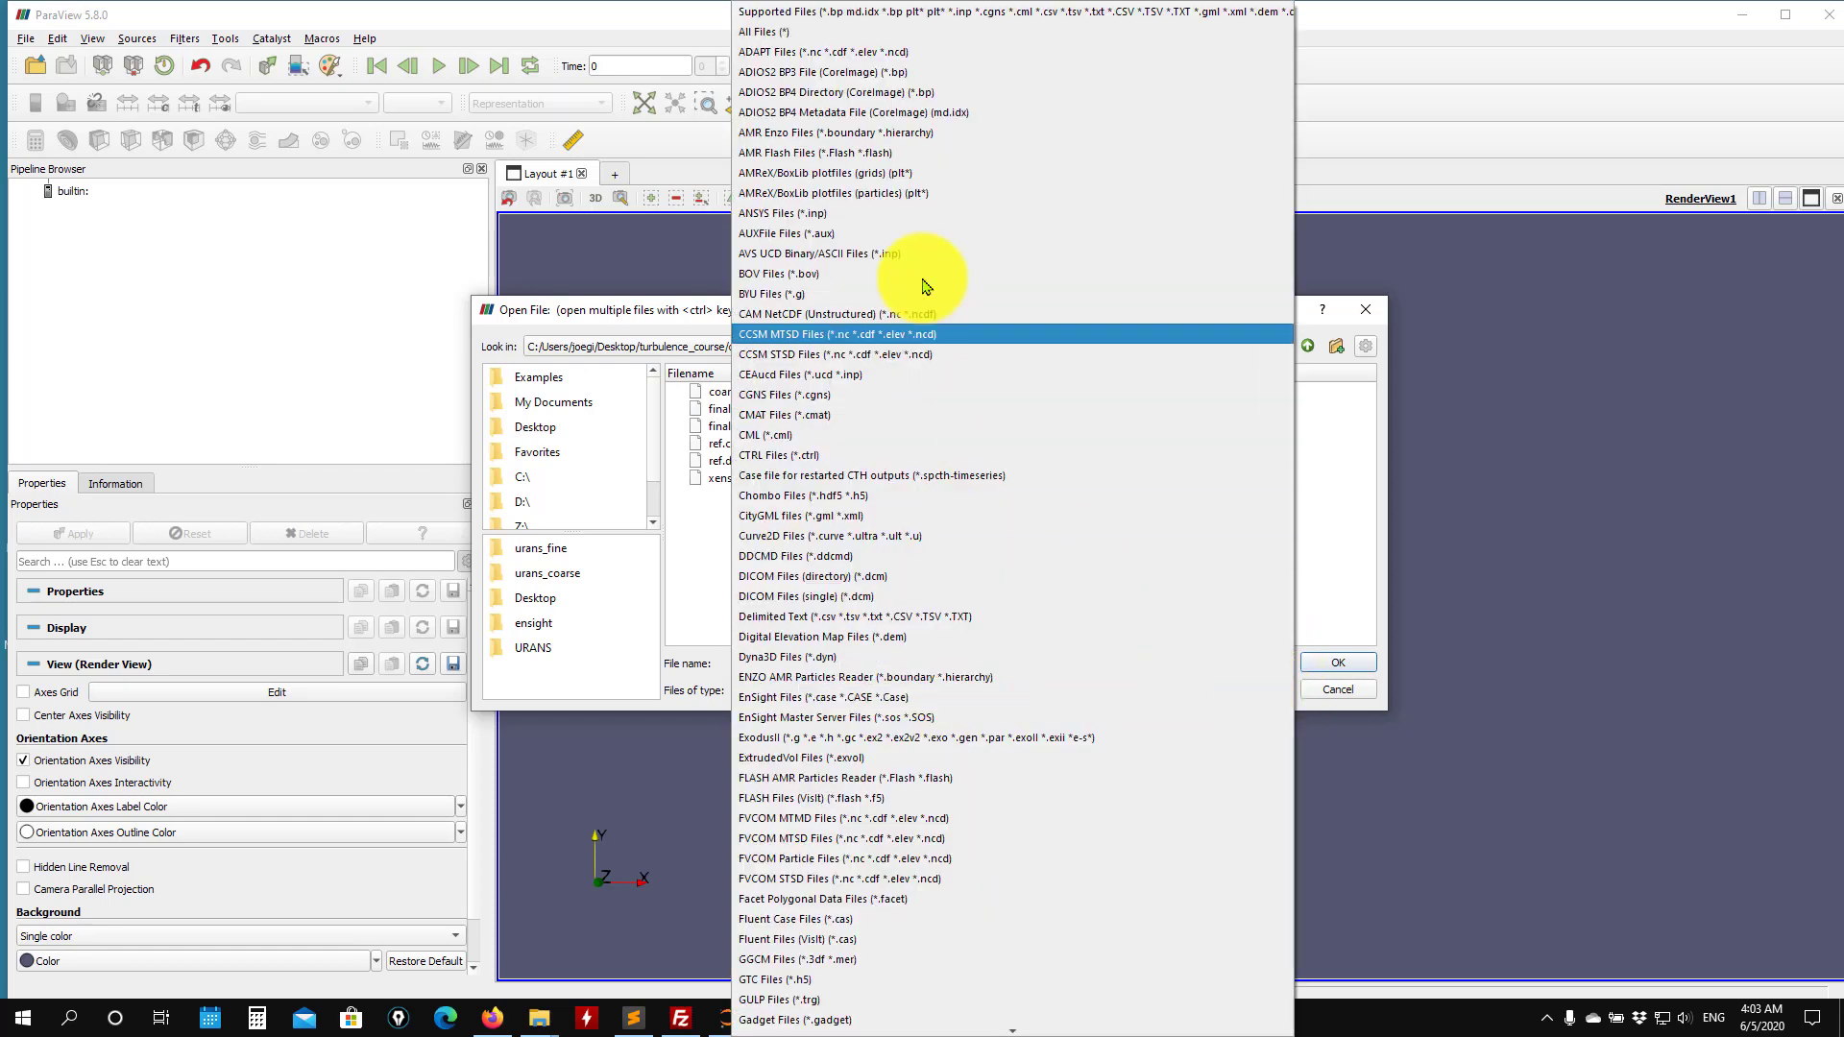
{"action": "left_click", "coordinate": [773, 31]}
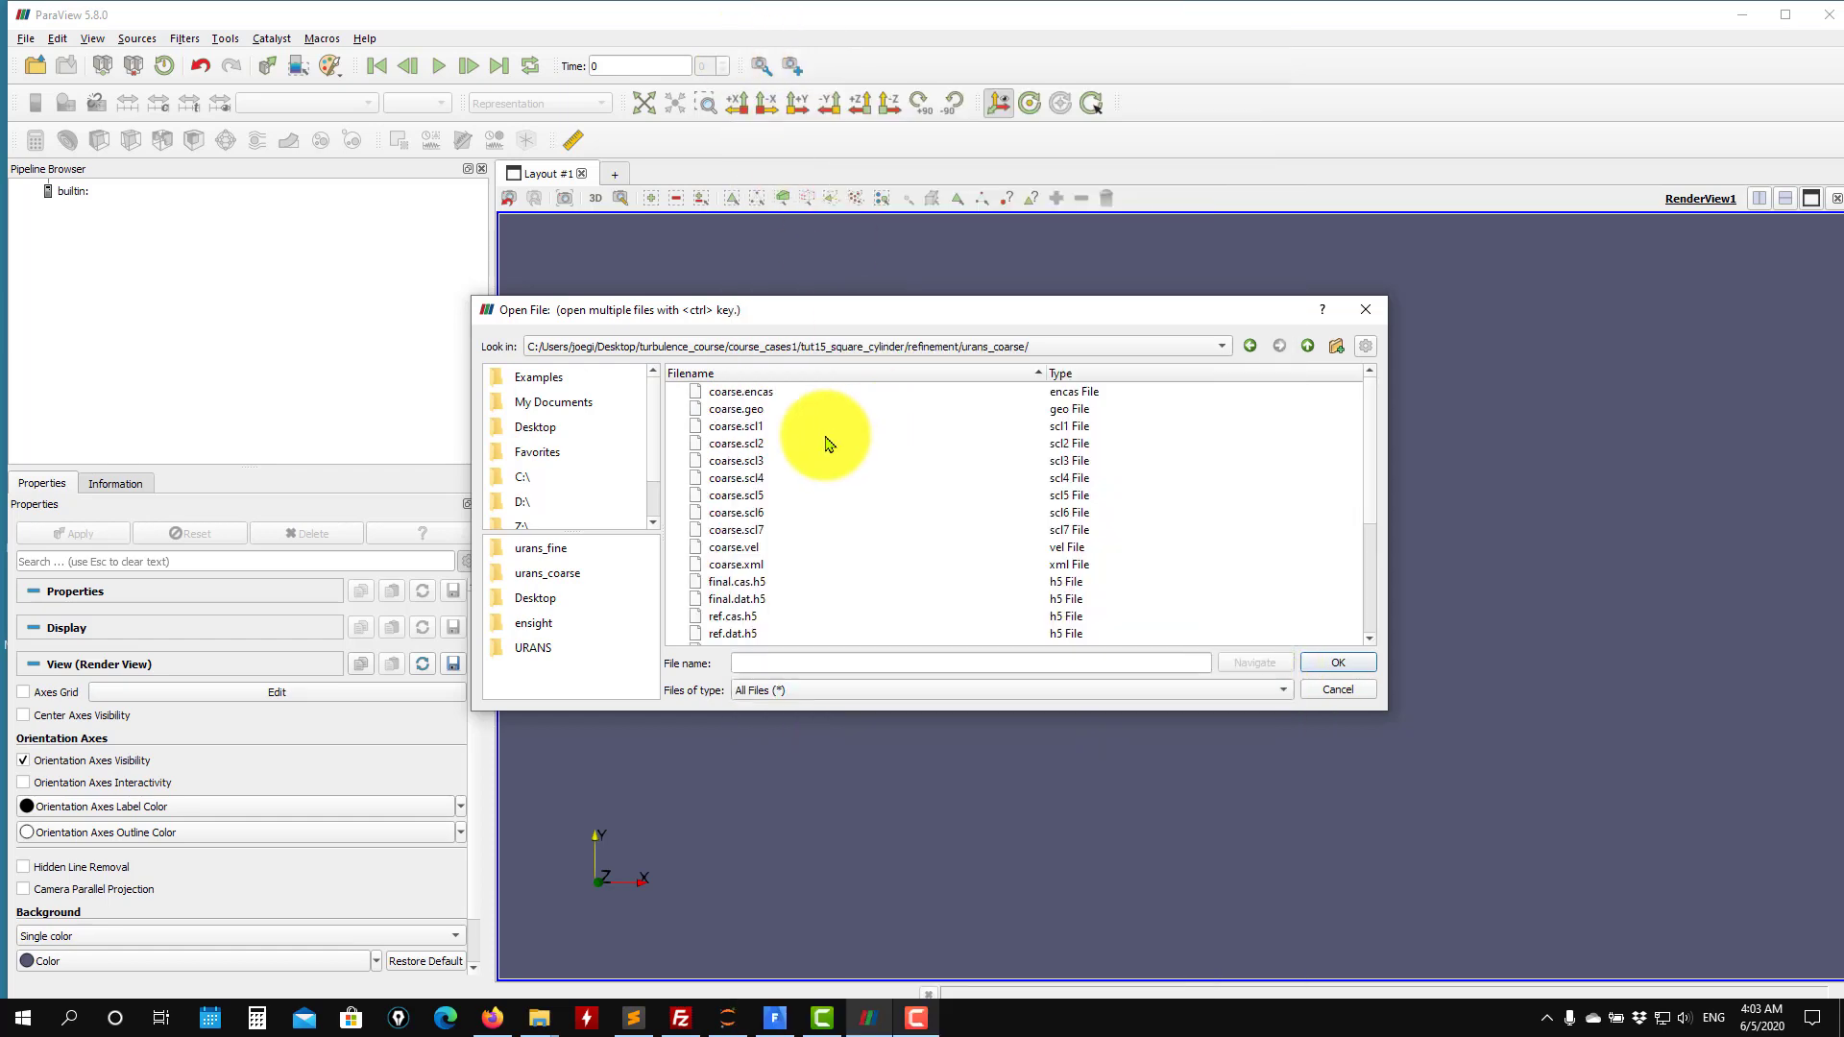
{"action": "left_click", "coordinate": [742, 394]}
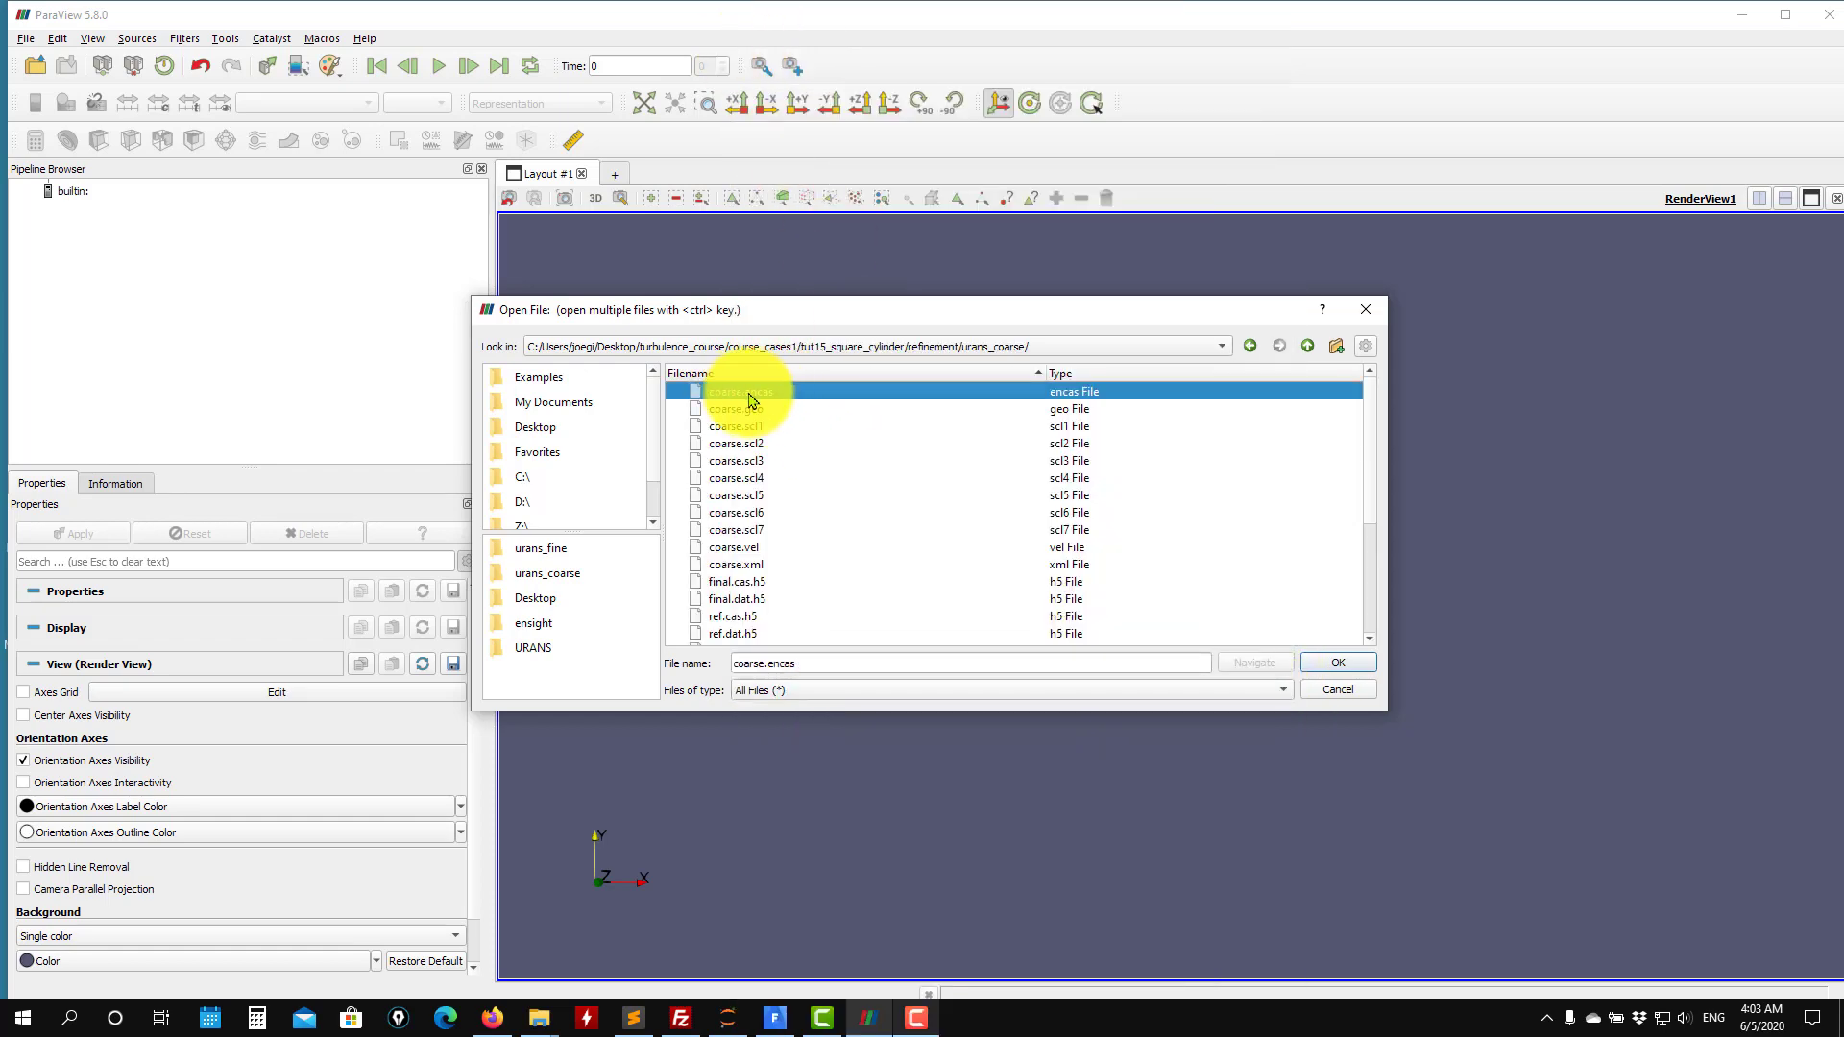
{"action": "left_click", "coordinate": [1342, 668]}
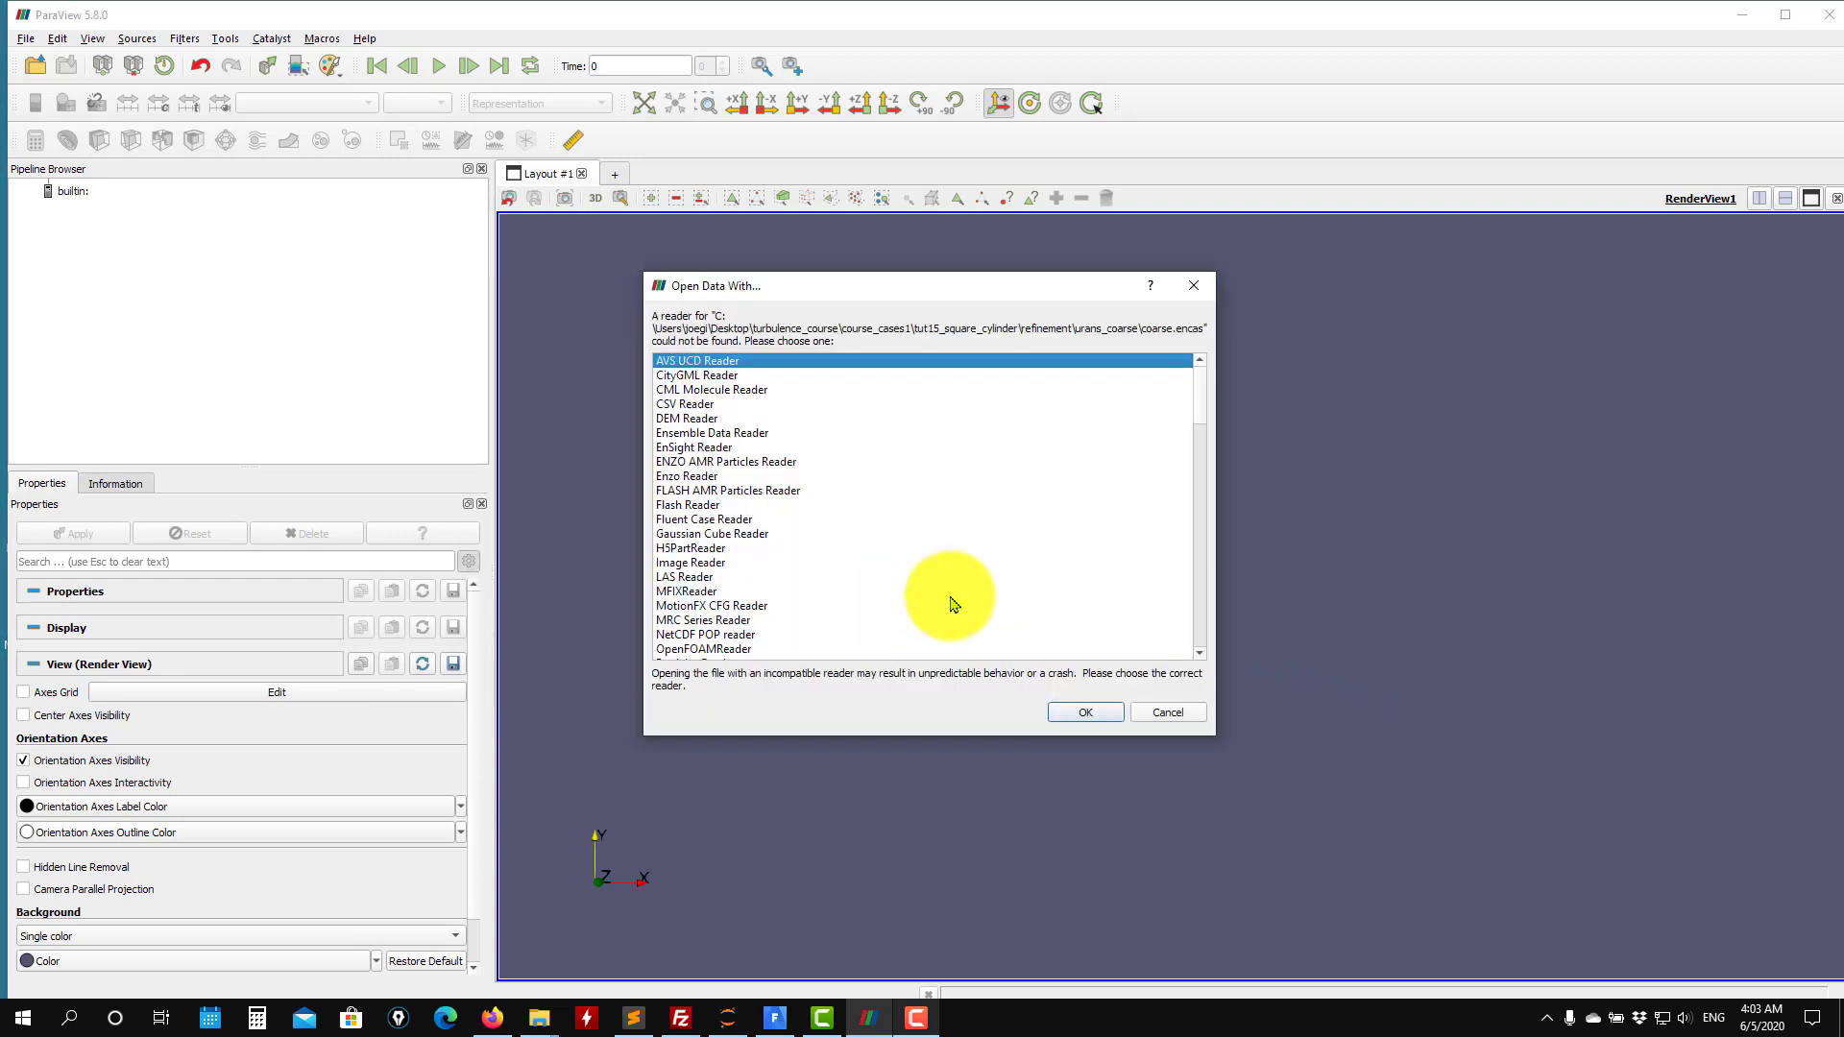
{"action": "left_click", "coordinate": [698, 448]}
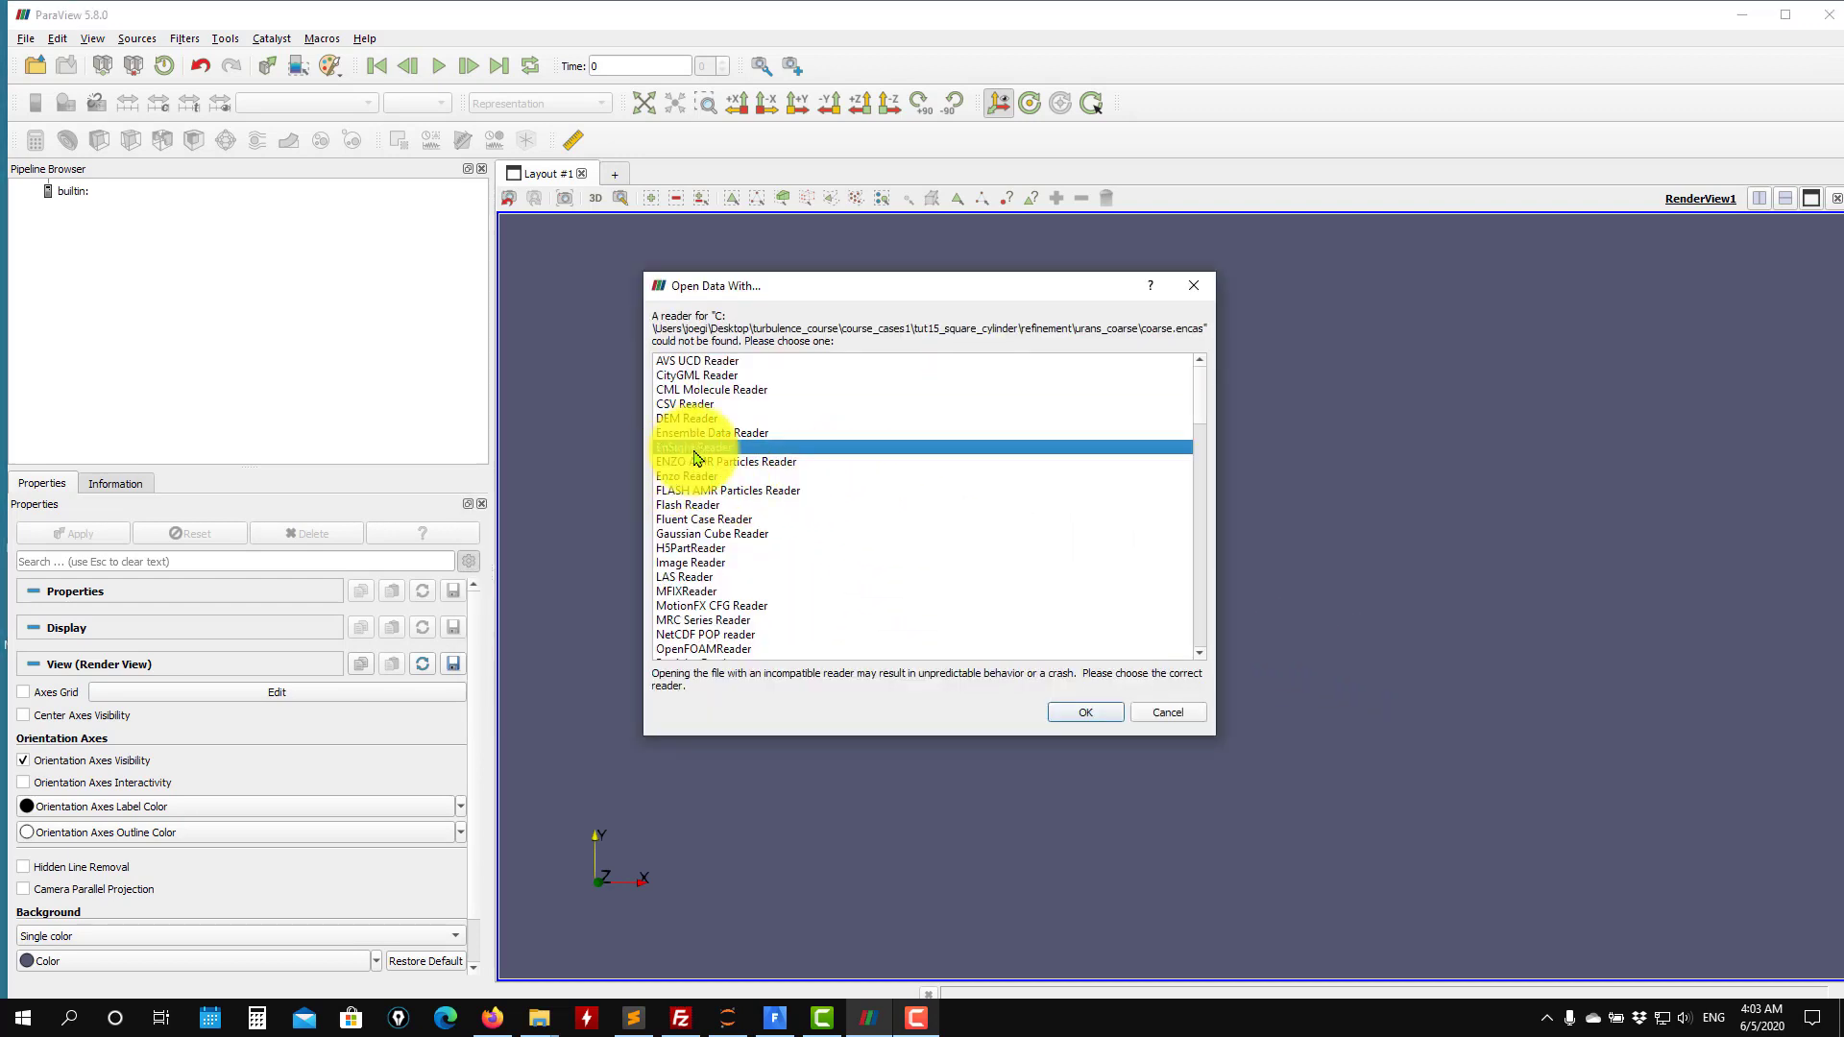
{"action": "left_click", "coordinate": [1101, 720]}
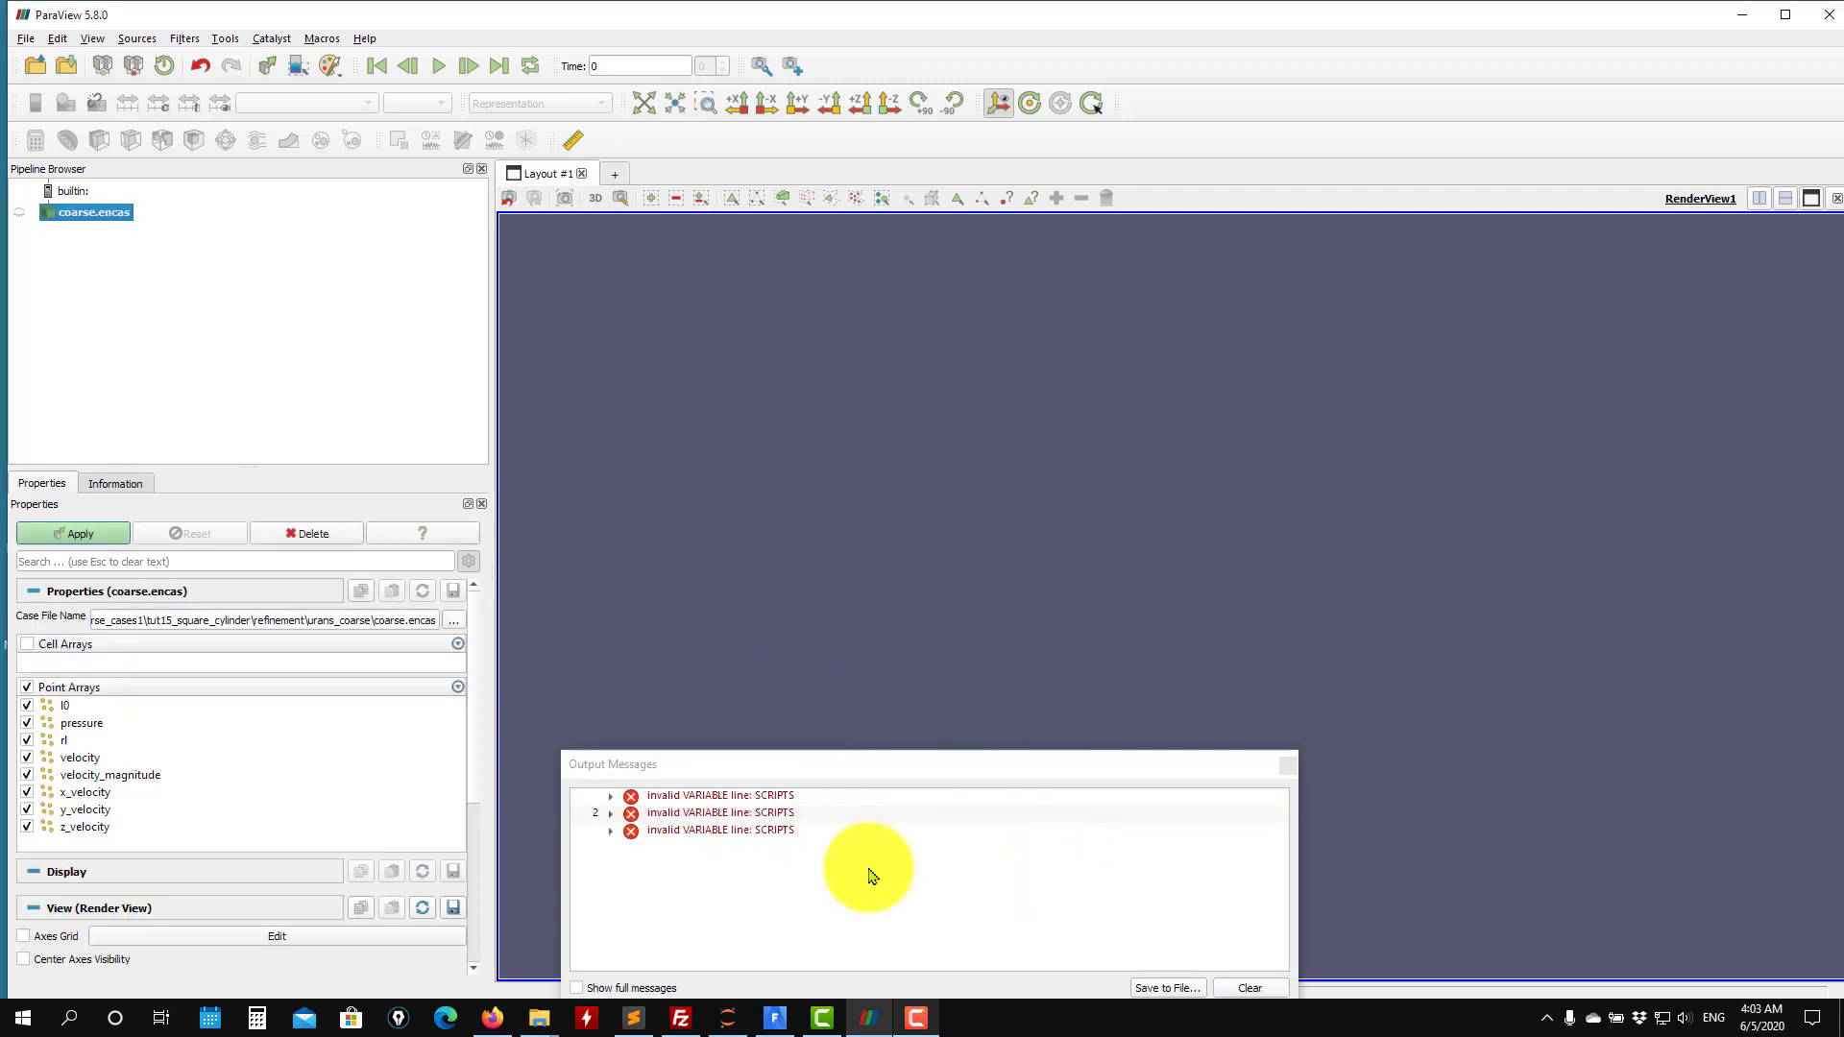
Apply the coarse.encas reader and close the output messages window.
{"action": "left_click", "coordinate": [613, 815]}
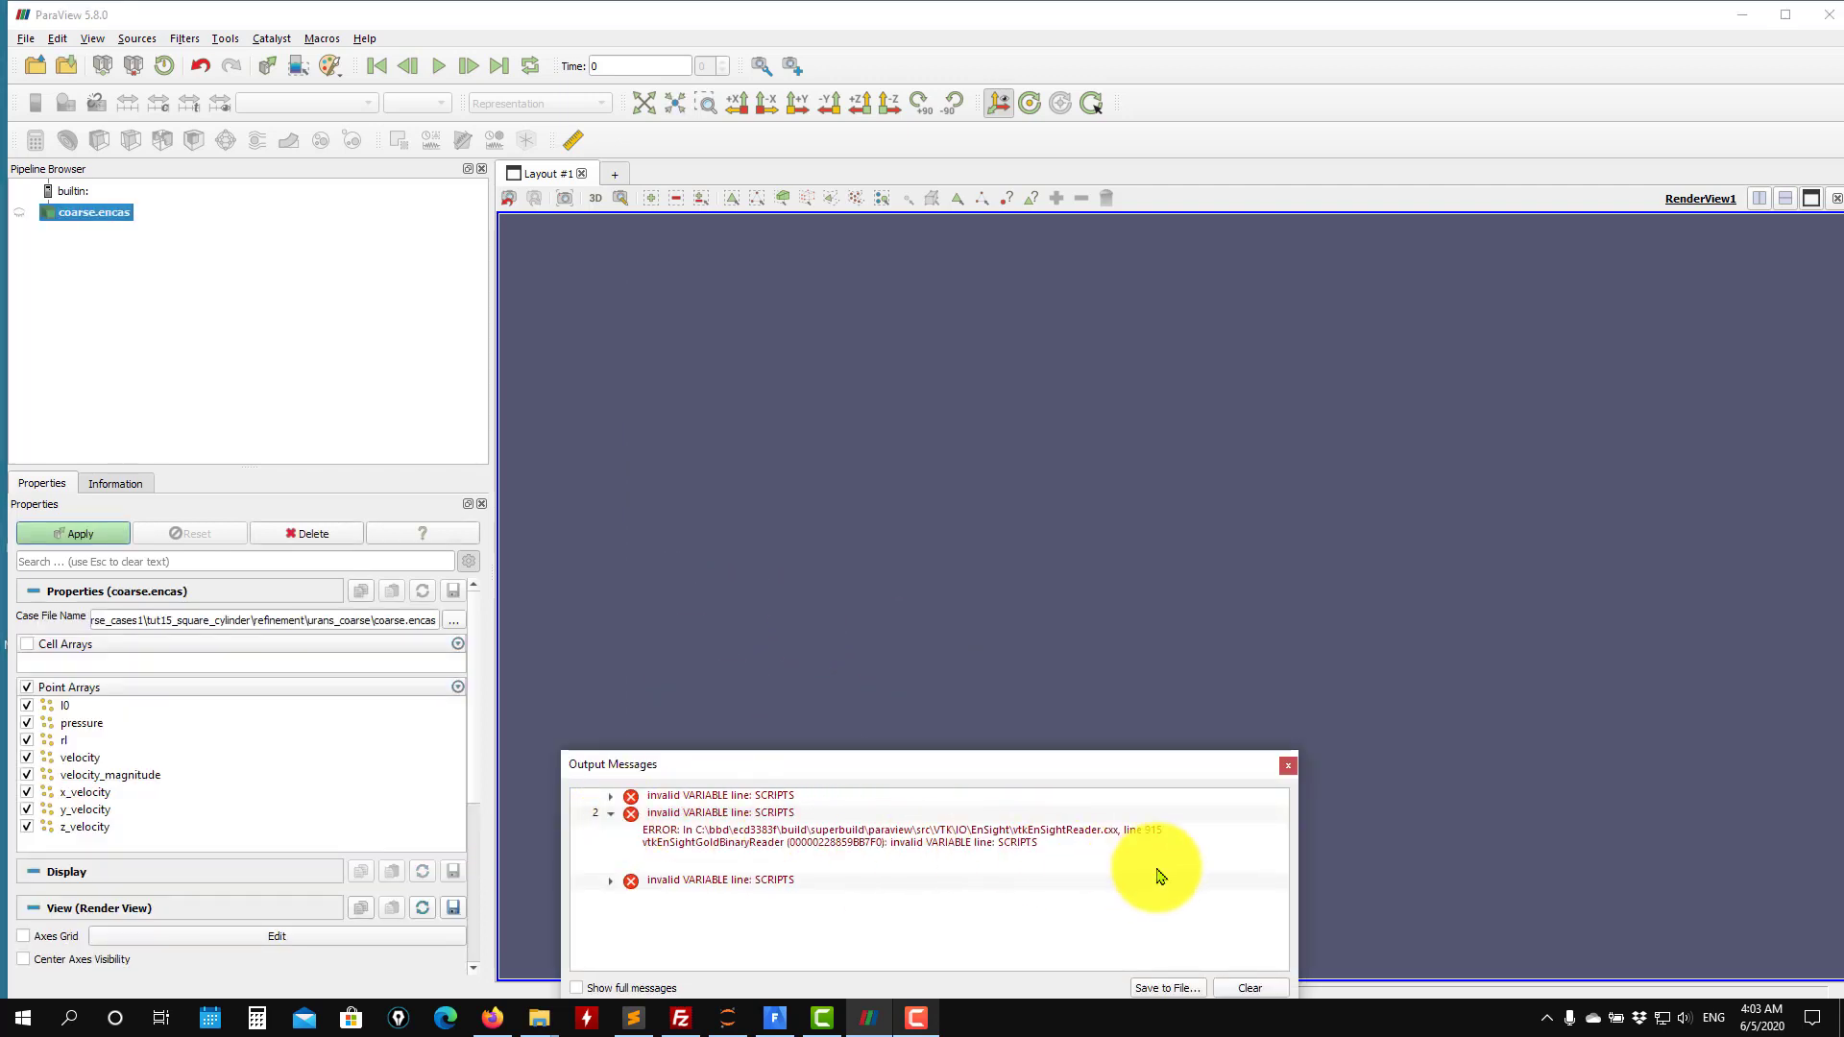
{"action": "left_click", "coordinate": [1288, 766]}
{"action": "left_click", "coordinate": [84, 538]}
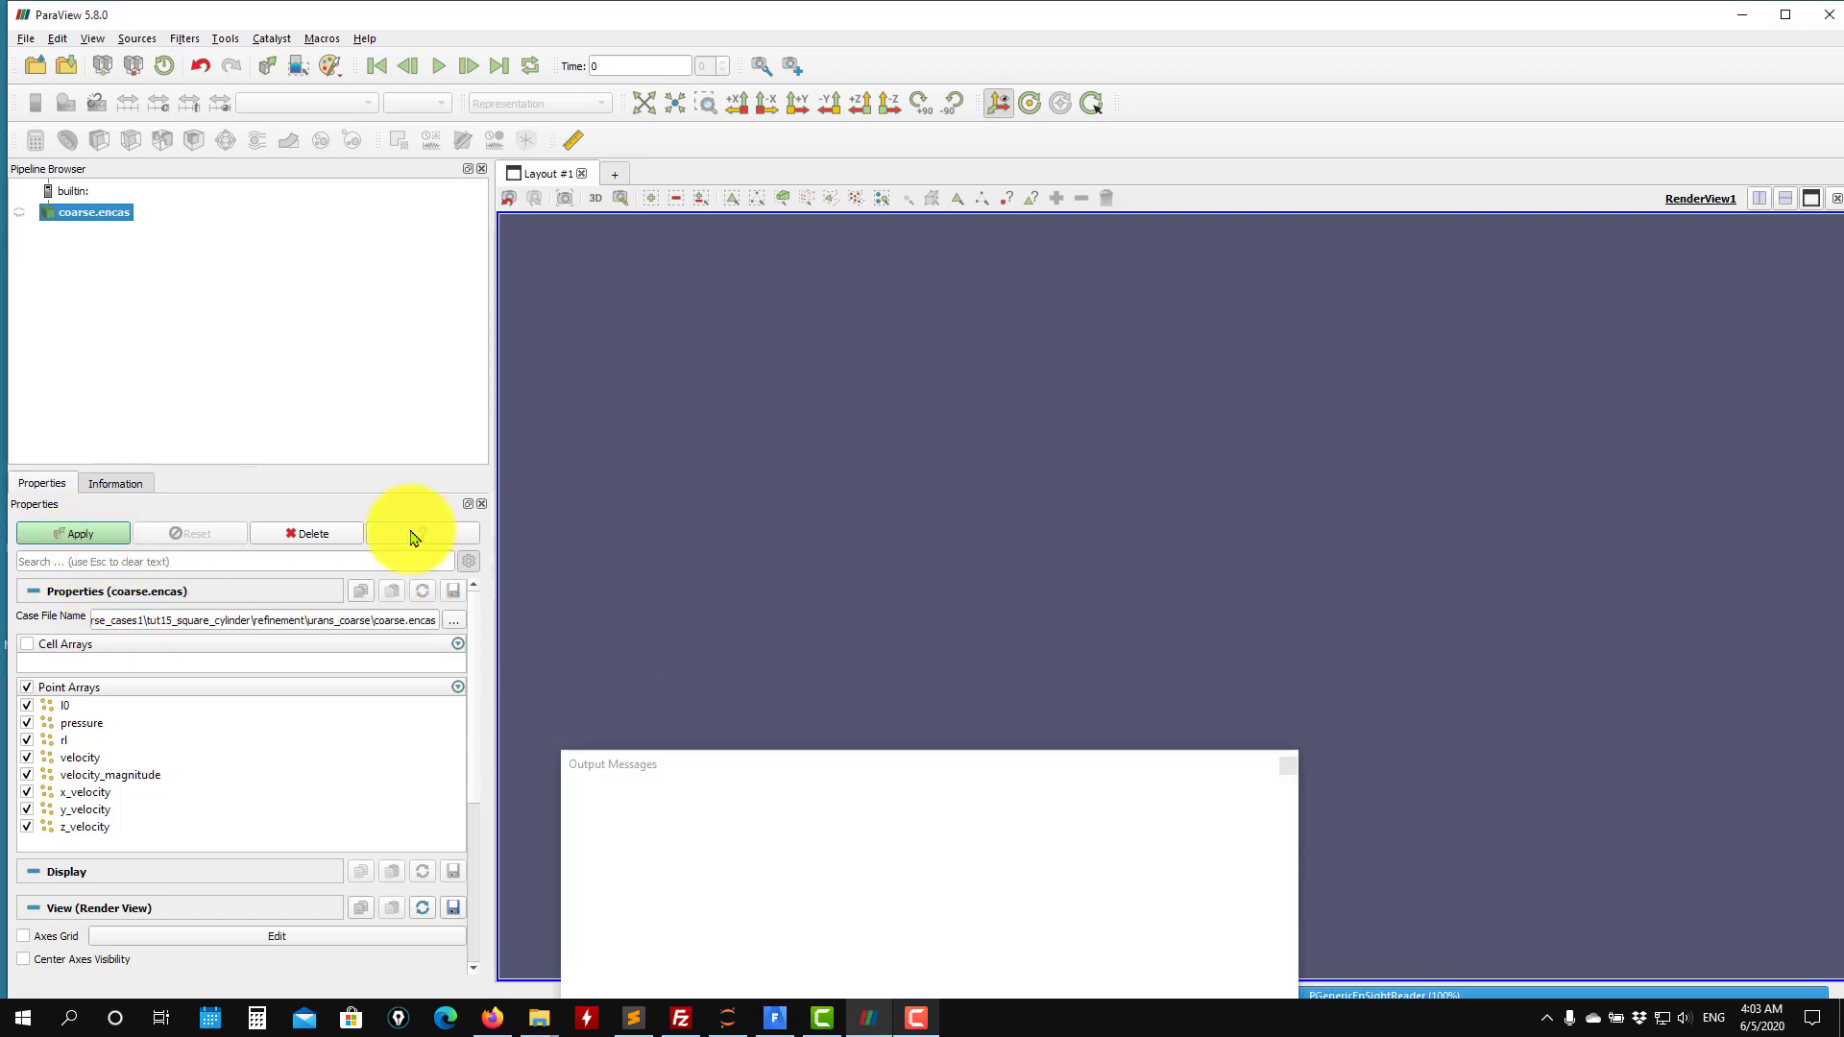
{"action": "left_click", "coordinate": [1288, 766]}
Display the coarse case with the Surface With Edges representation to inspect its mesh.
{"action": "left_click_drag", "start_coordinate": [1239, 691], "coordinate": [605, 172]}
{"action": "left_click", "coordinate": [590, 115]}
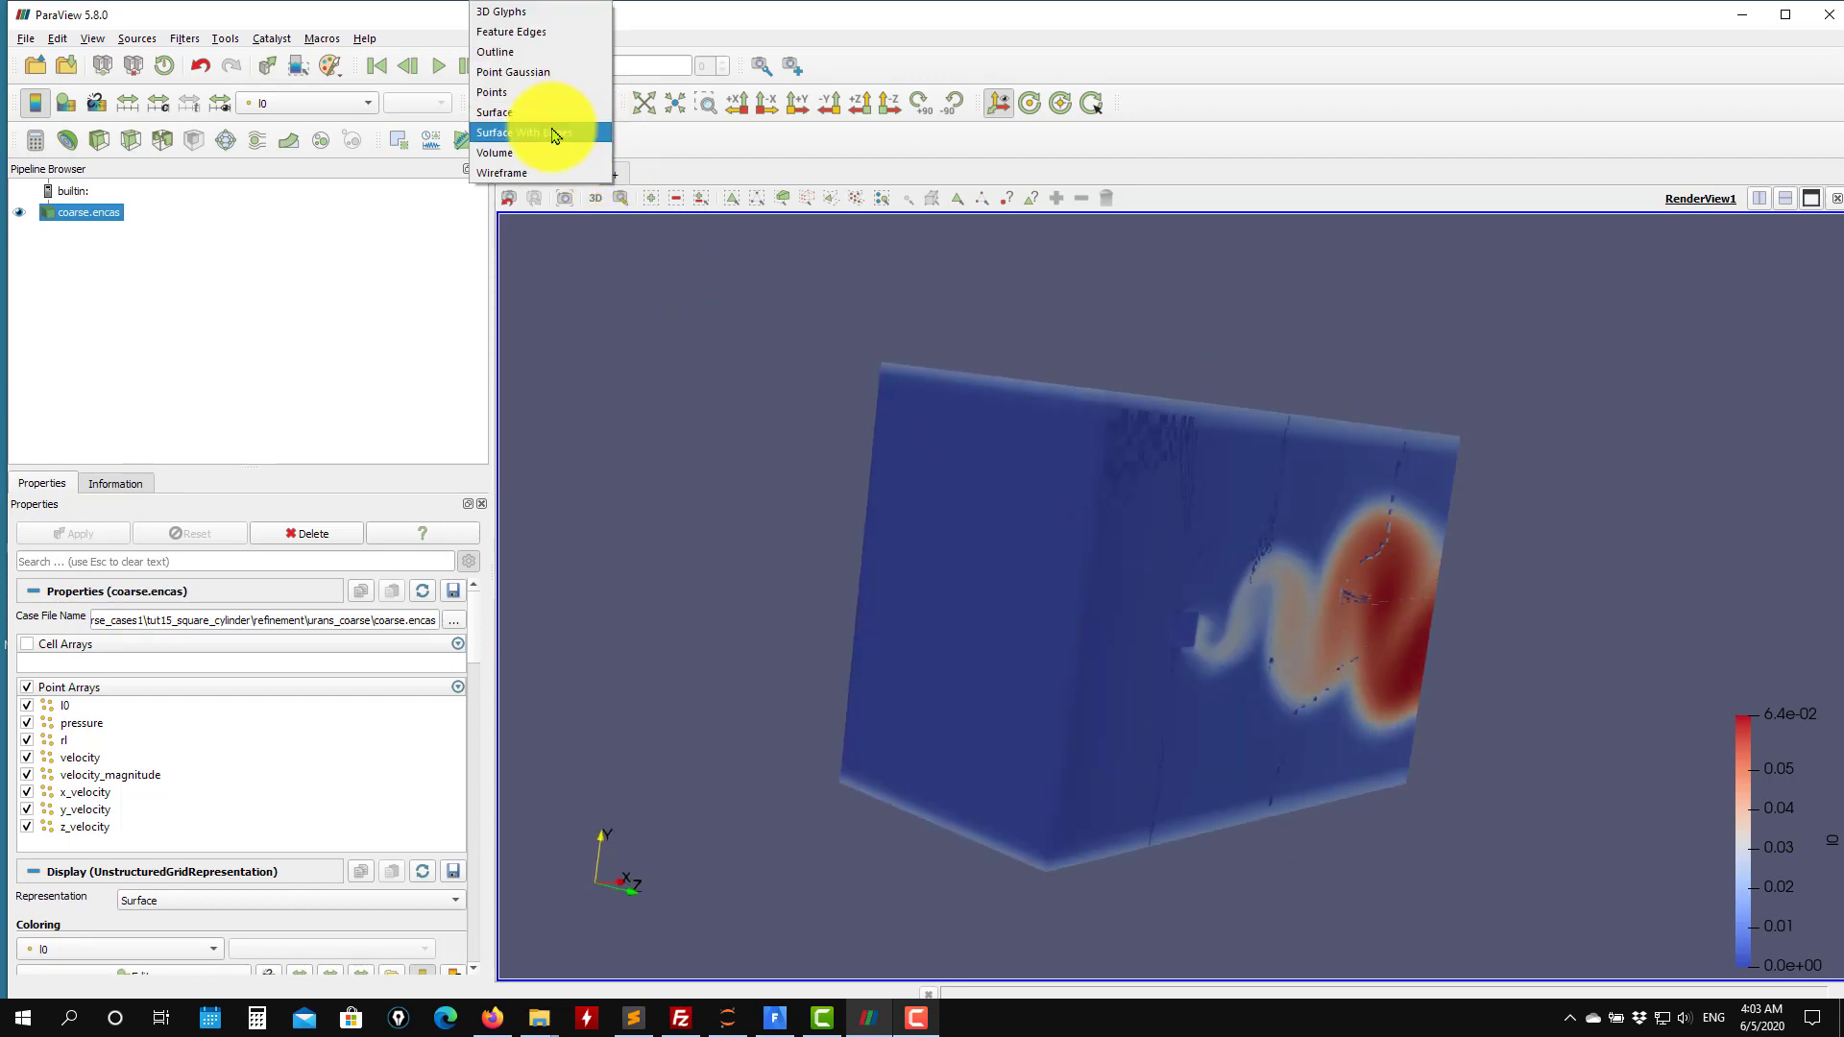
{"action": "left_click", "coordinate": [552, 131]}
{"action": "scroll", "coordinate": [1018, 404], "scroll_direction": "down", "scroll_amount": 3}
{"action": "scroll", "coordinate": [1029, 435], "scroll_direction": "up", "scroll_amount": 5}
{"action": "left_click_drag", "start_coordinate": [1068, 448], "coordinate": [574, 120]}
Color the coarse case by rl and switch its representation back to Surface.
{"action": "left_click", "coordinate": [368, 104]}
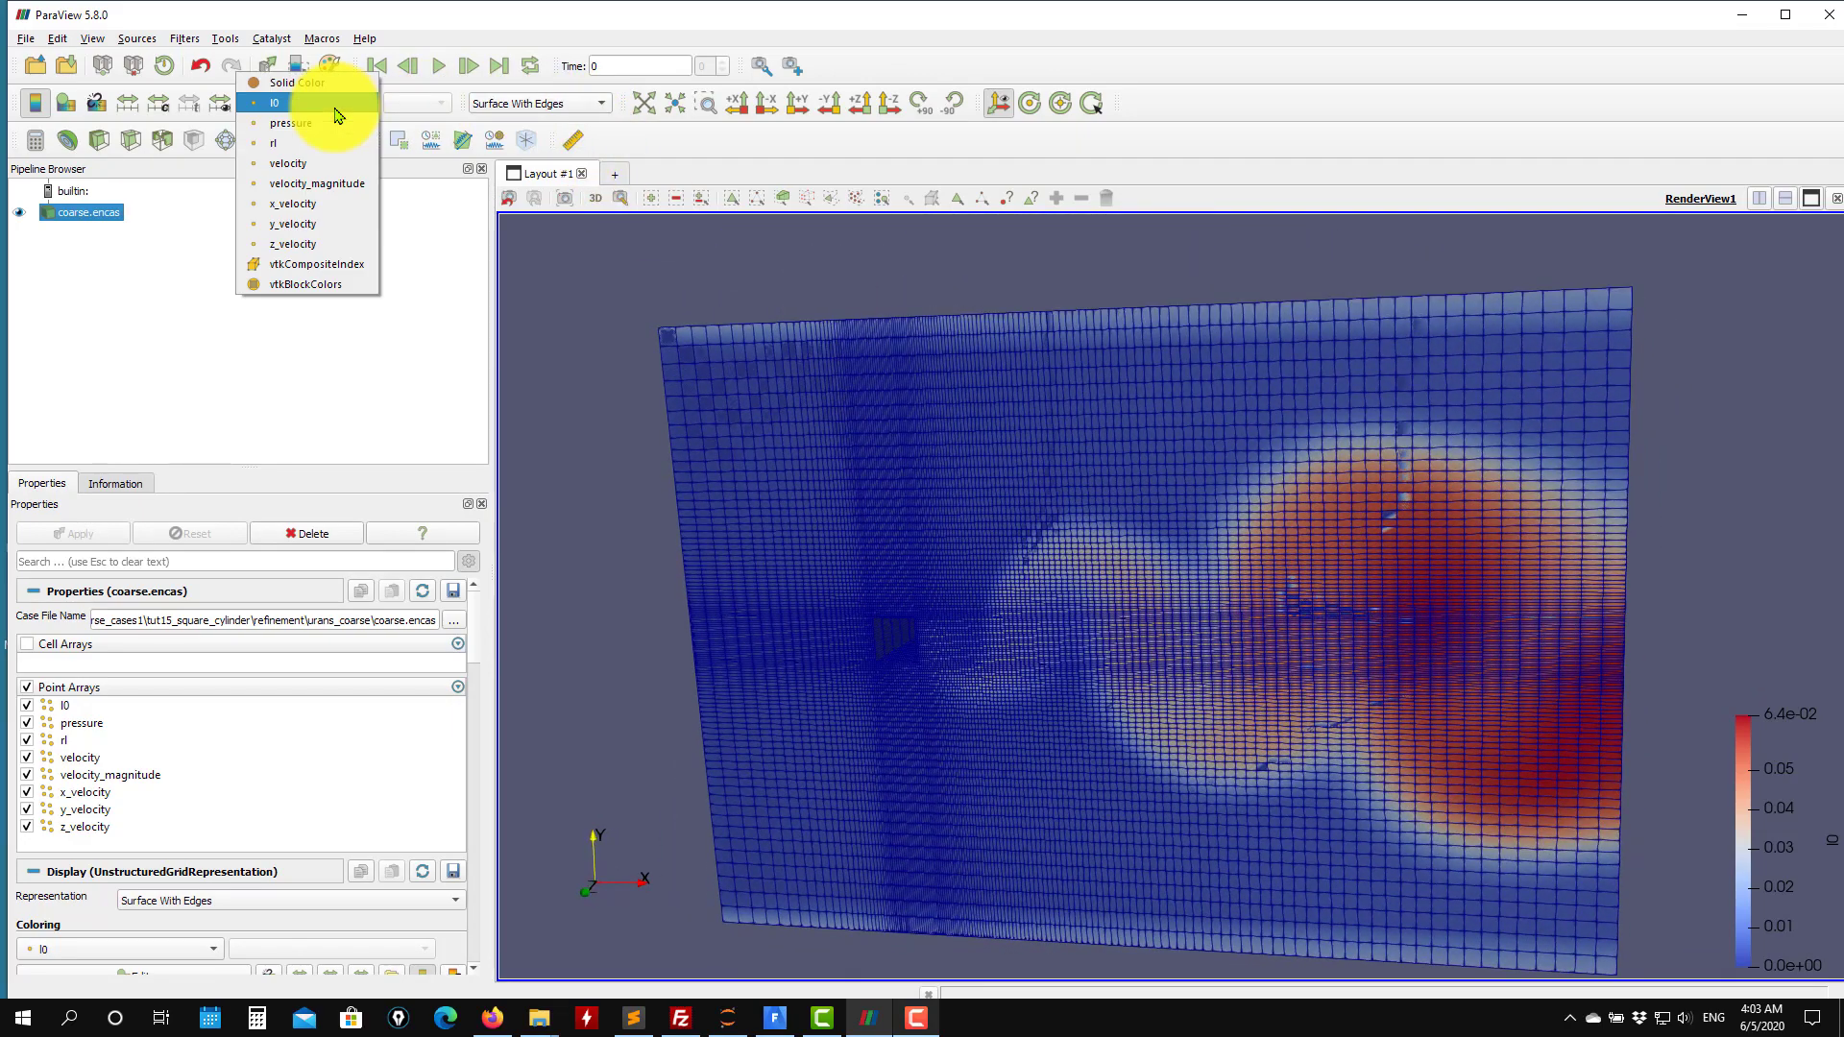
{"action": "left_click", "coordinate": [308, 145]}
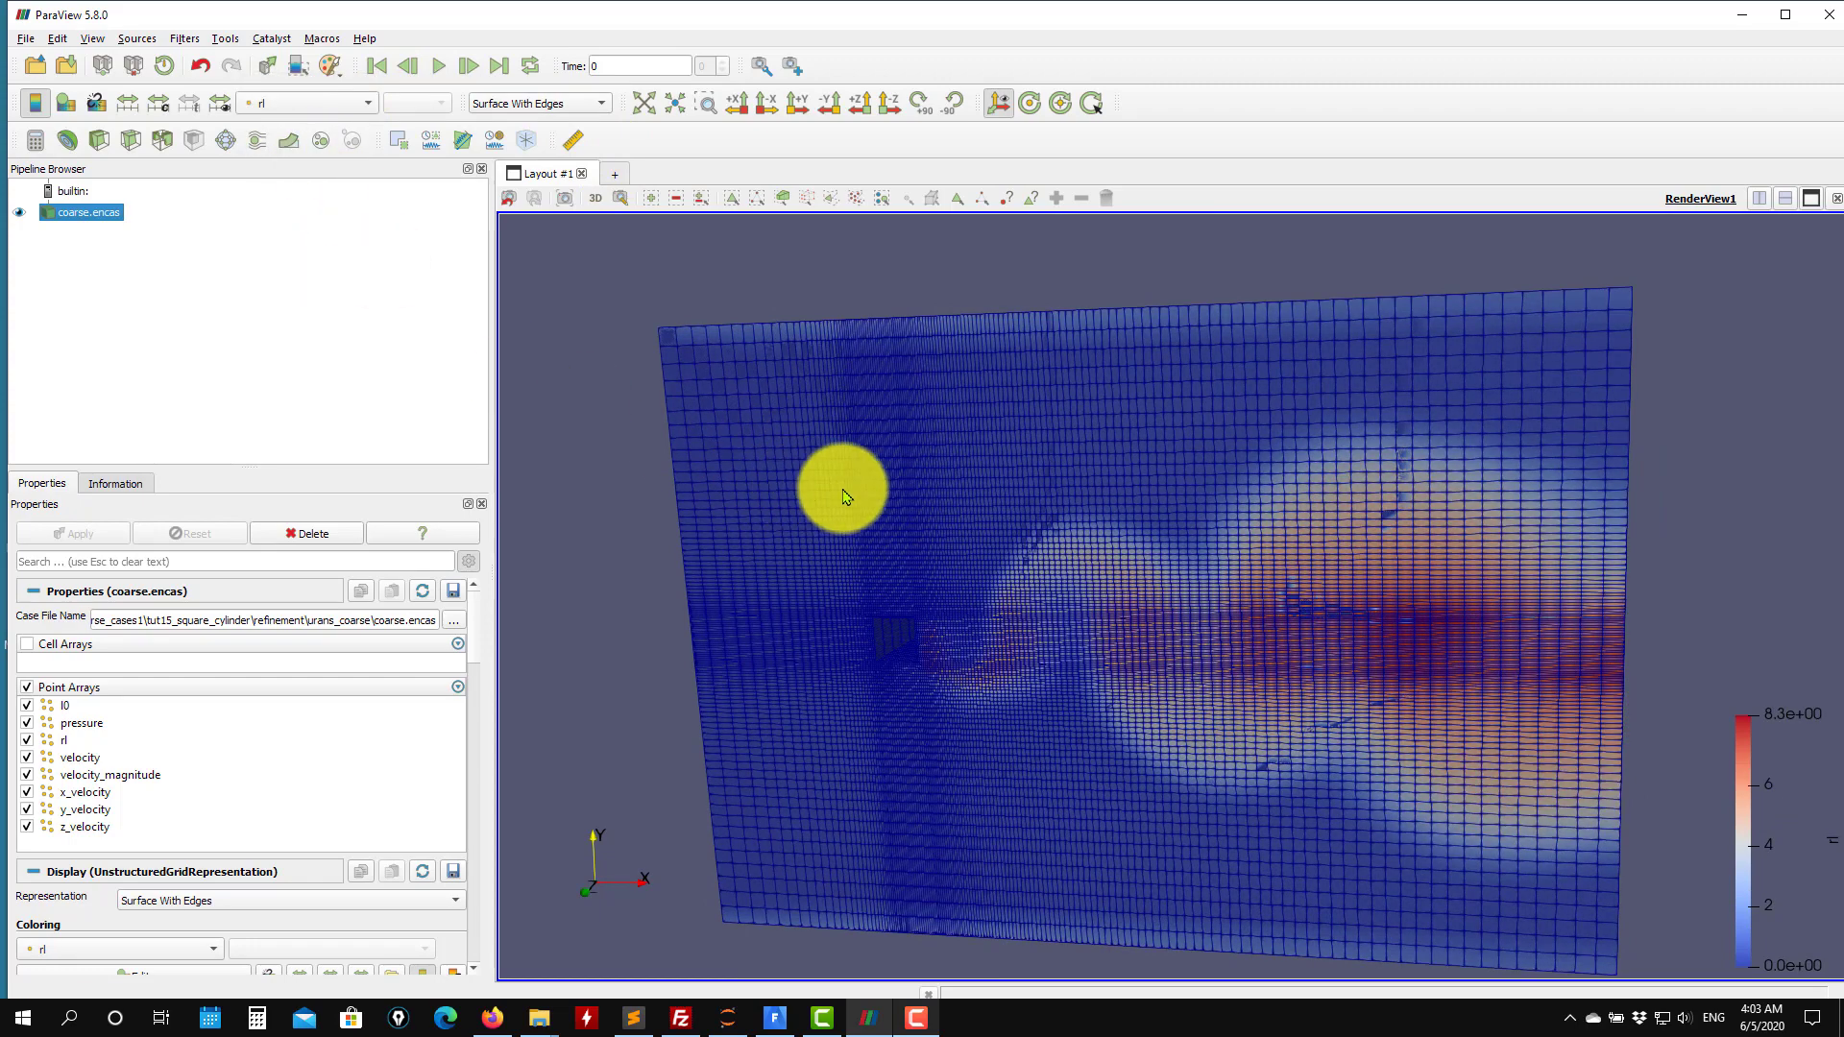
{"action": "left_click_drag", "start_coordinate": [846, 495], "coordinate": [855, 412]}
{"action": "left_click", "coordinate": [565, 107]}
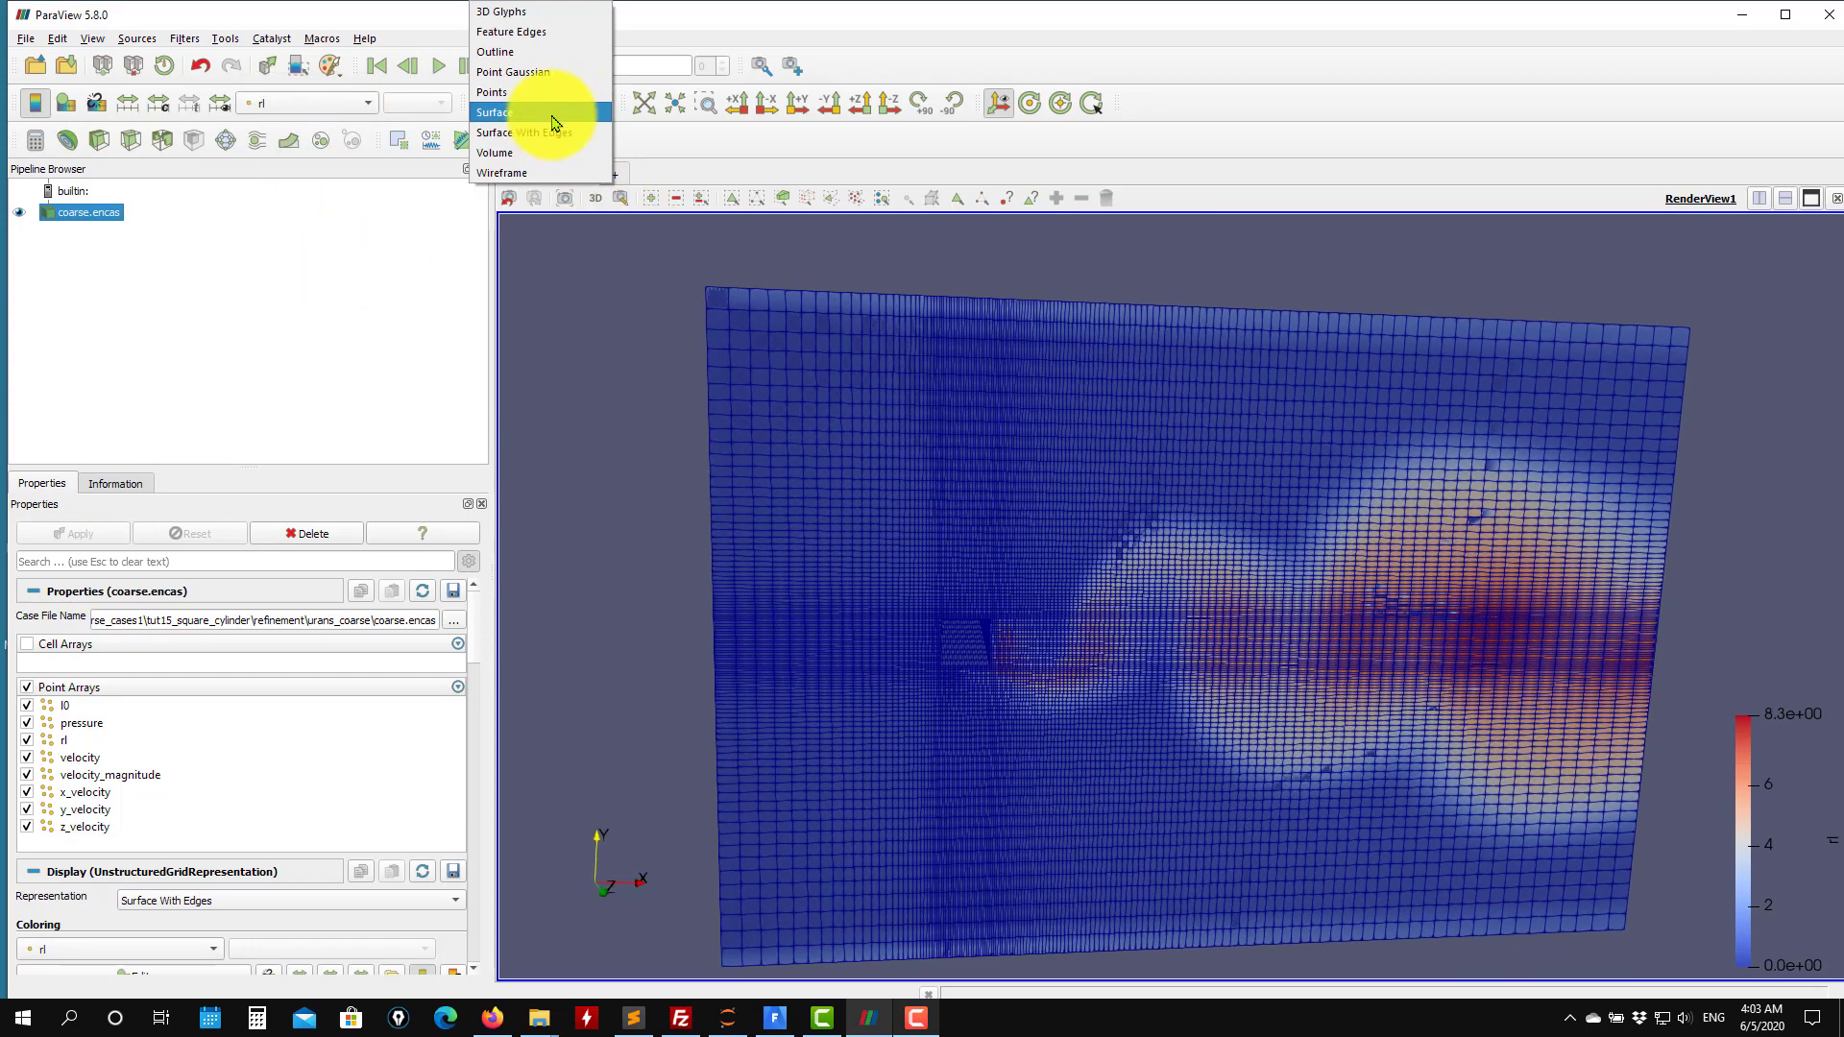
{"action": "left_click", "coordinate": [554, 114]}
Set the render view background color to White.
{"action": "left_click_drag", "start_coordinate": [476, 647], "coordinate": [449, 950]}
{"action": "left_click", "coordinate": [373, 921]}
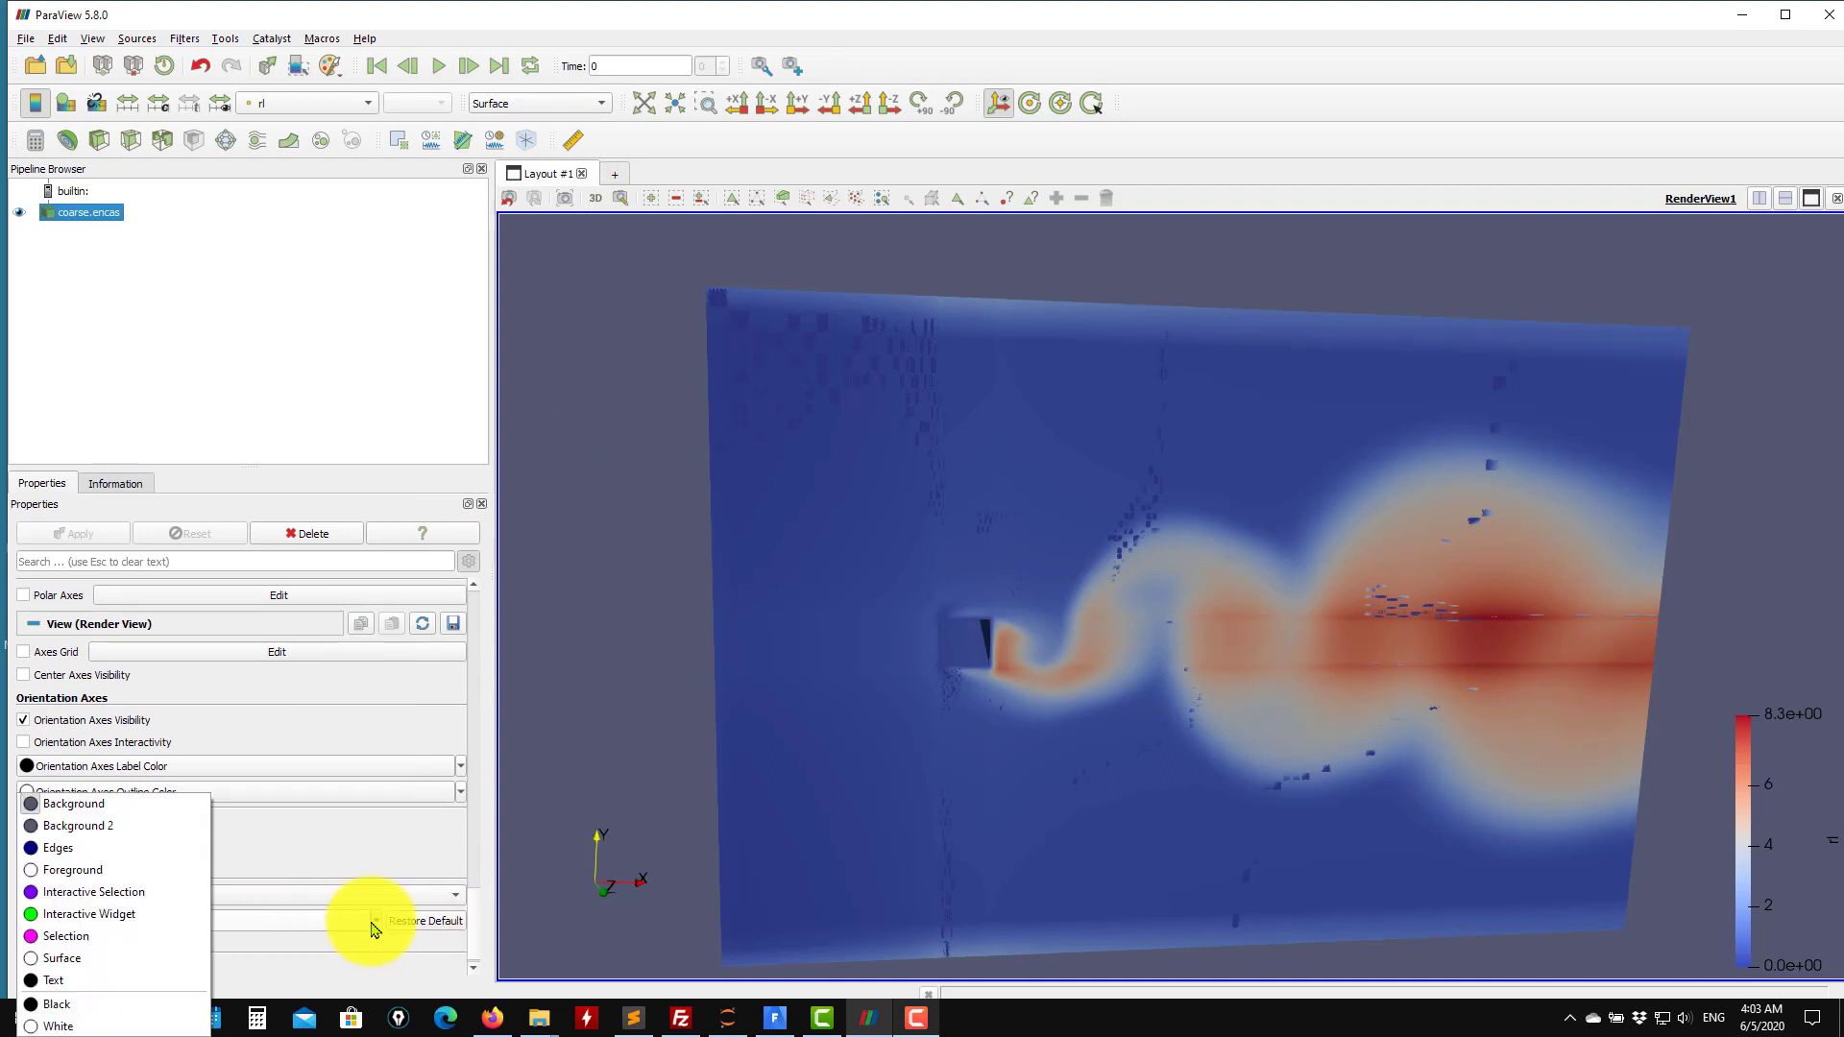
{"action": "left_click", "coordinate": [101, 1026]}
Split the layout horizontally and create a second Render View.
{"action": "left_click", "coordinate": [1759, 199]}
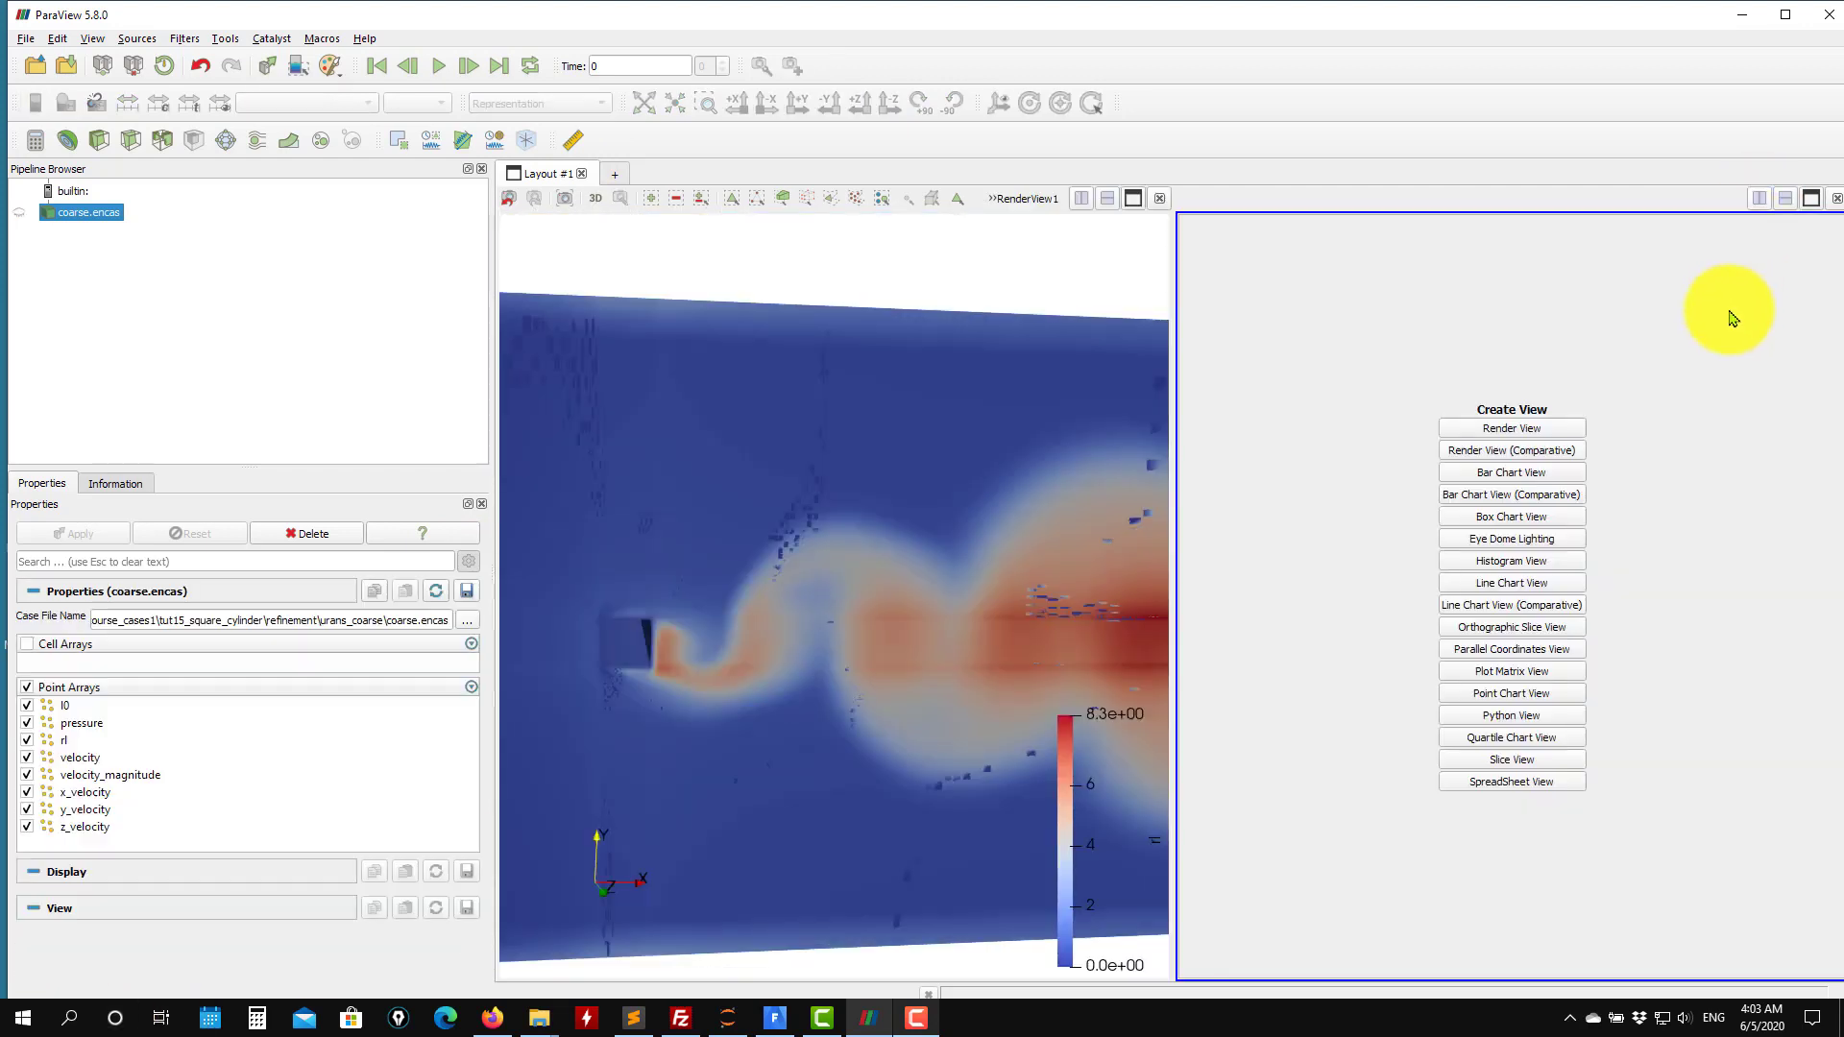
{"action": "left_click", "coordinate": [1531, 424]}
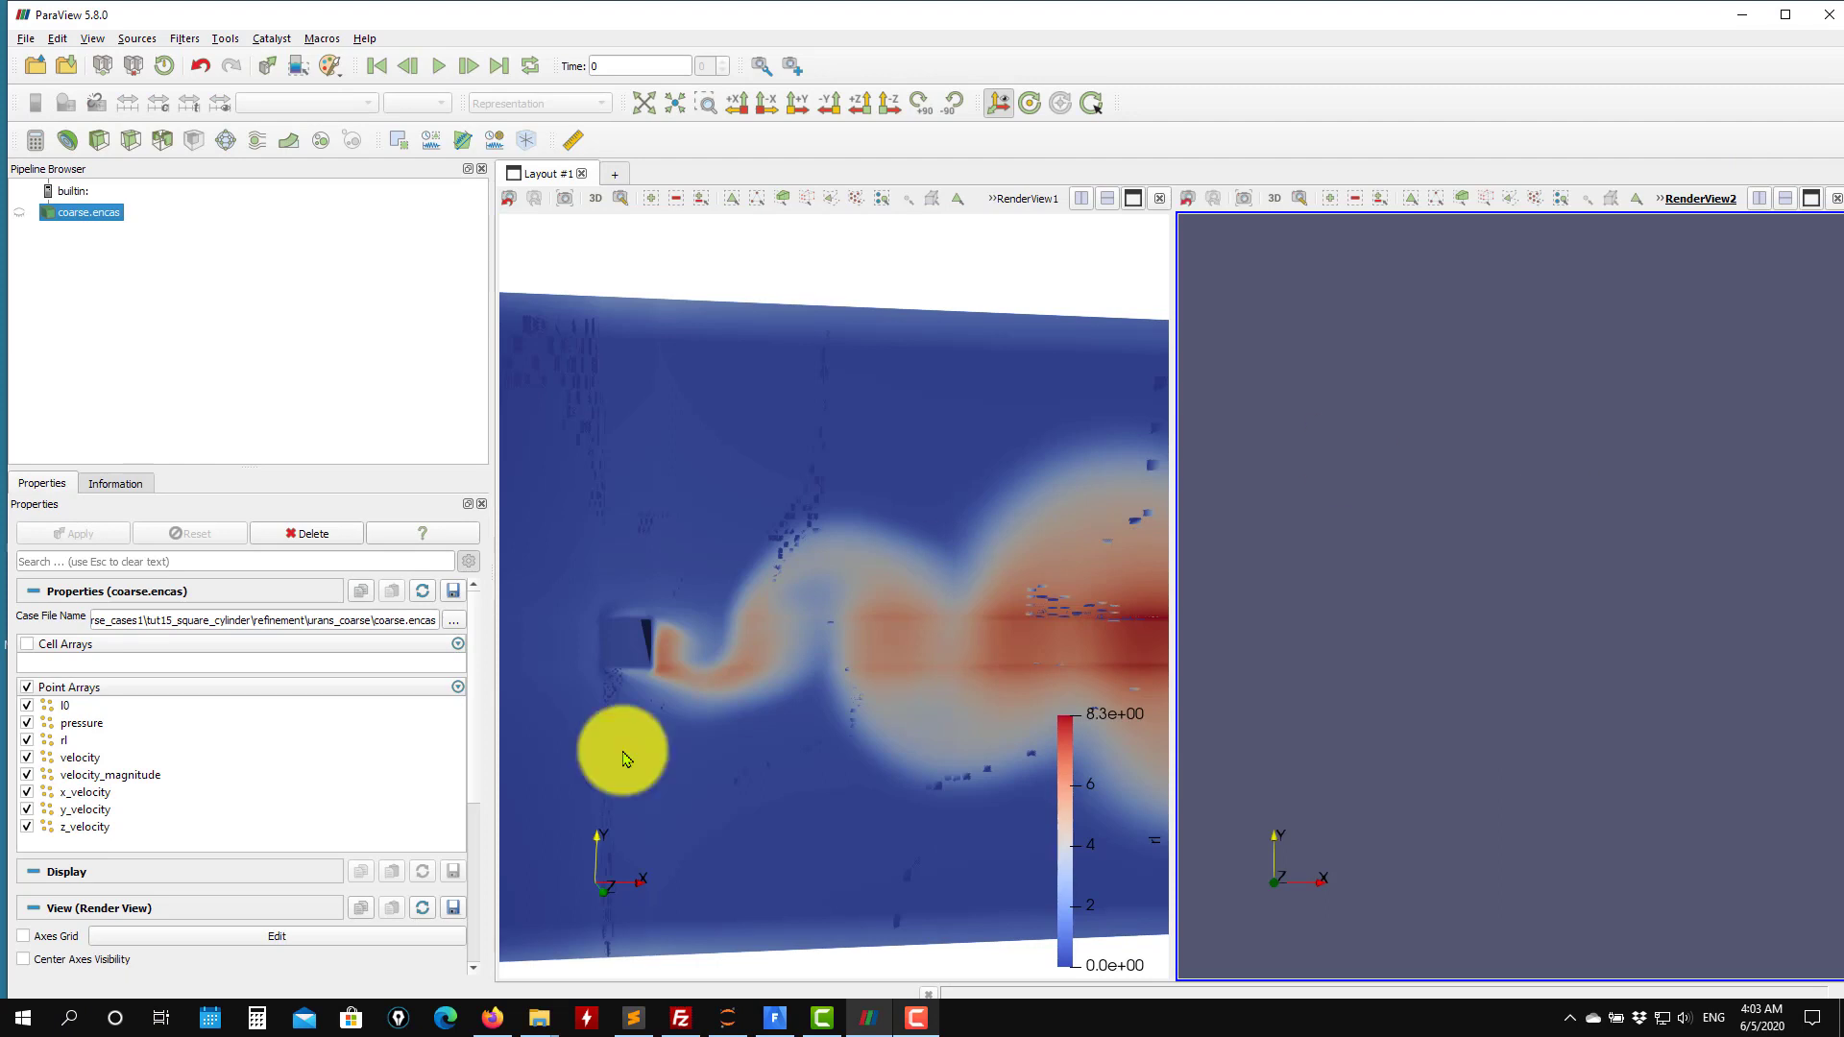
Set the second render view's background color to White.
{"action": "left_click_drag", "start_coordinate": [471, 733], "coordinate": [477, 971]}
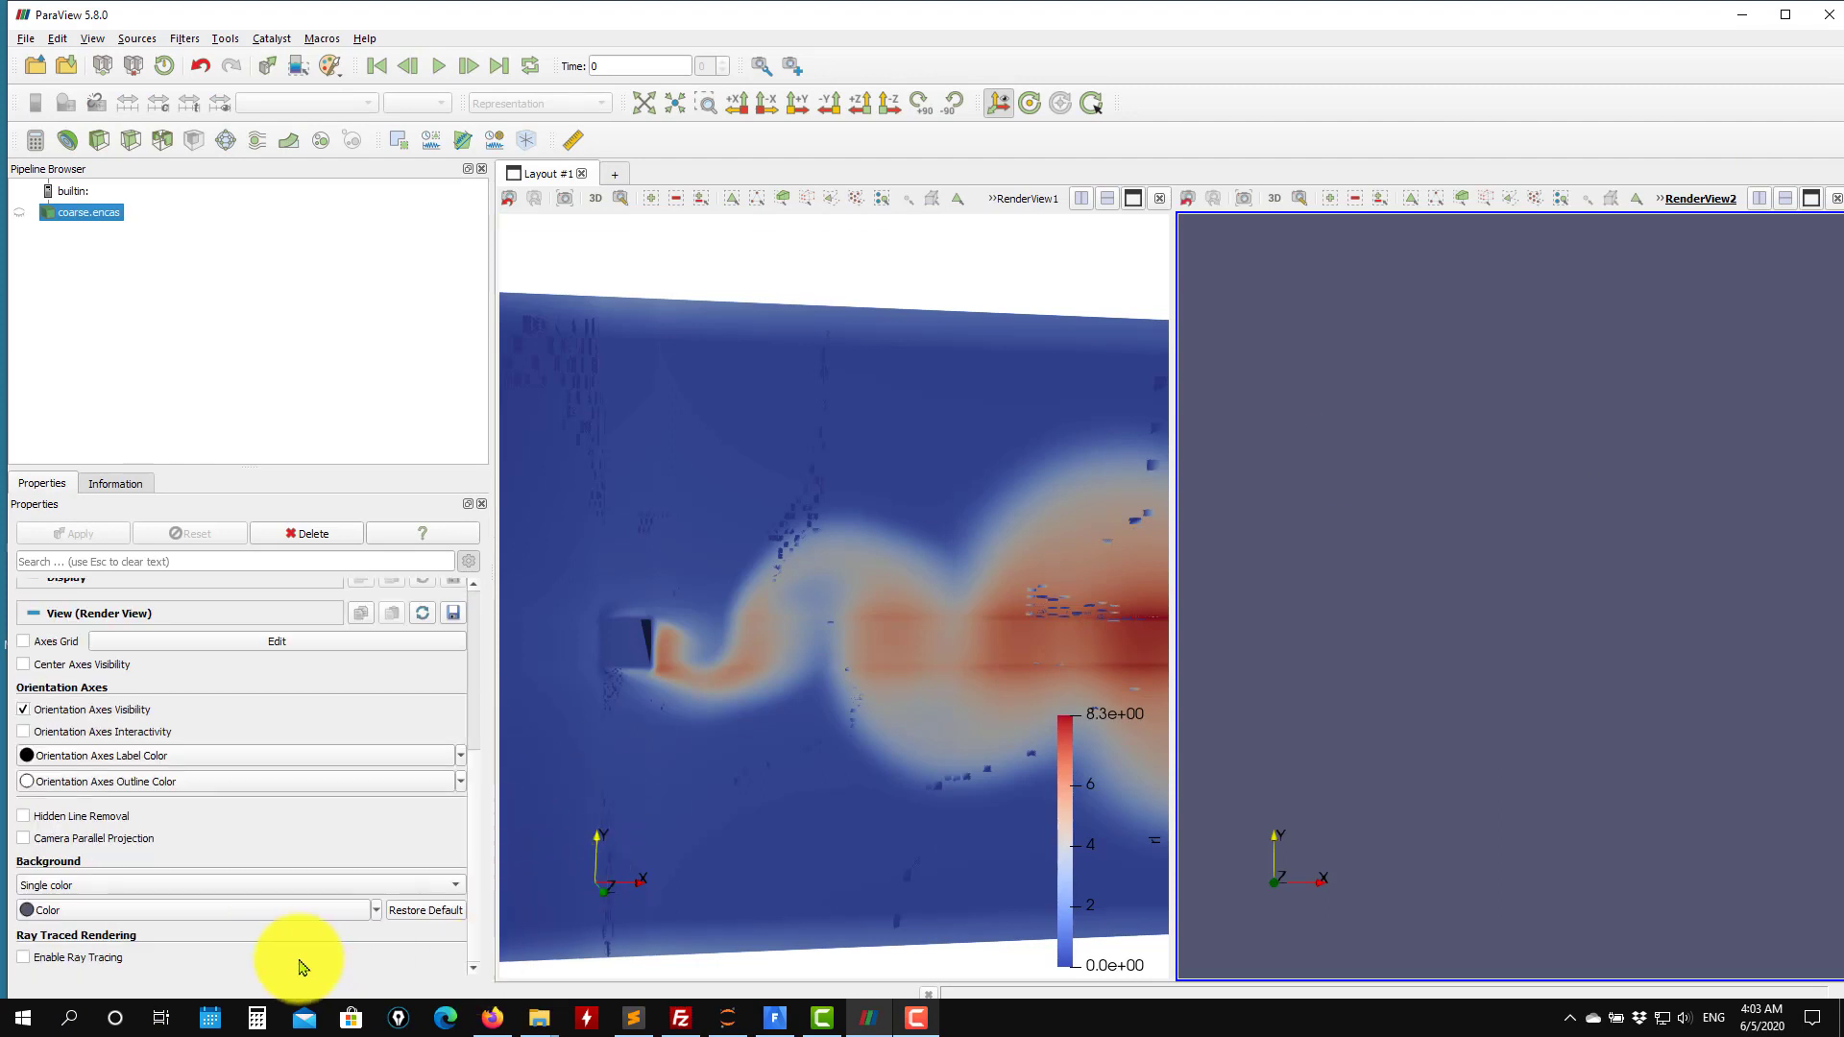
{"action": "left_click", "coordinate": [375, 910]}
{"action": "left_click", "coordinate": [100, 1024]}
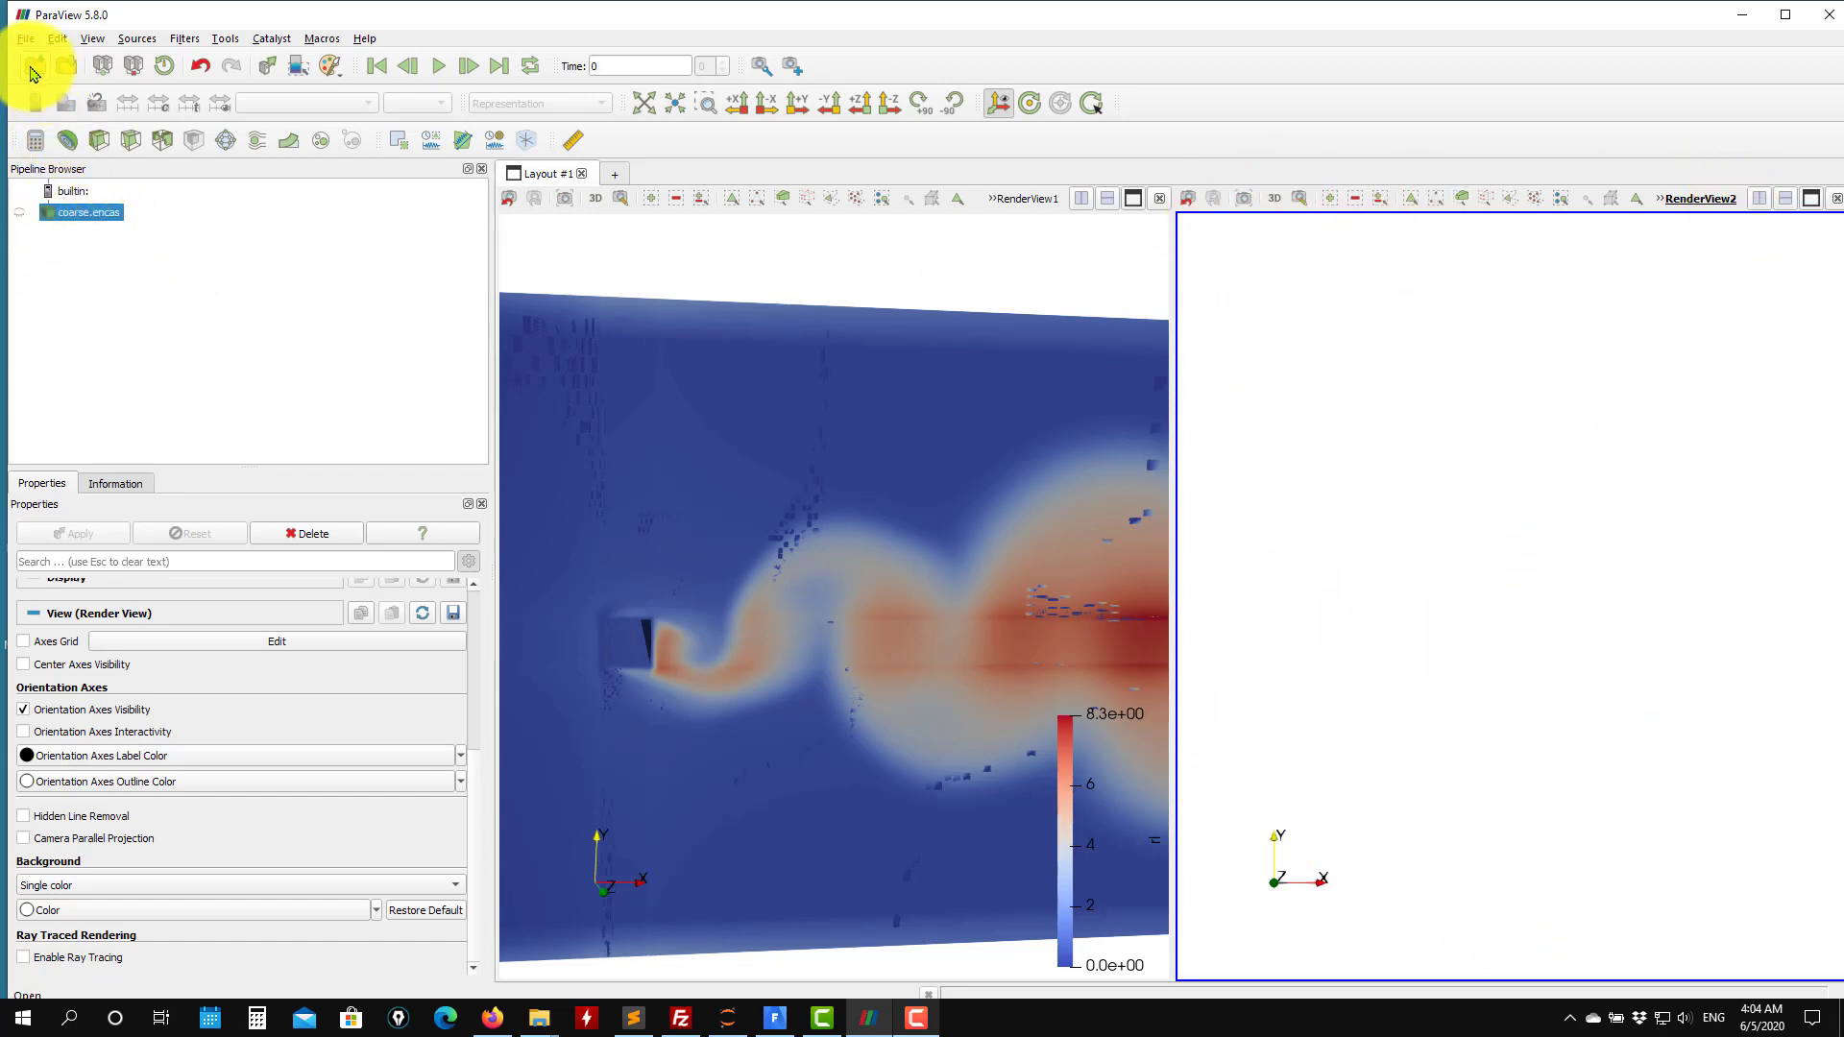
Open ref.encas from the urans_fine folder, showing all file types, and read it with the EnSight Reader.
{"action": "left_click", "coordinate": [34, 68]}
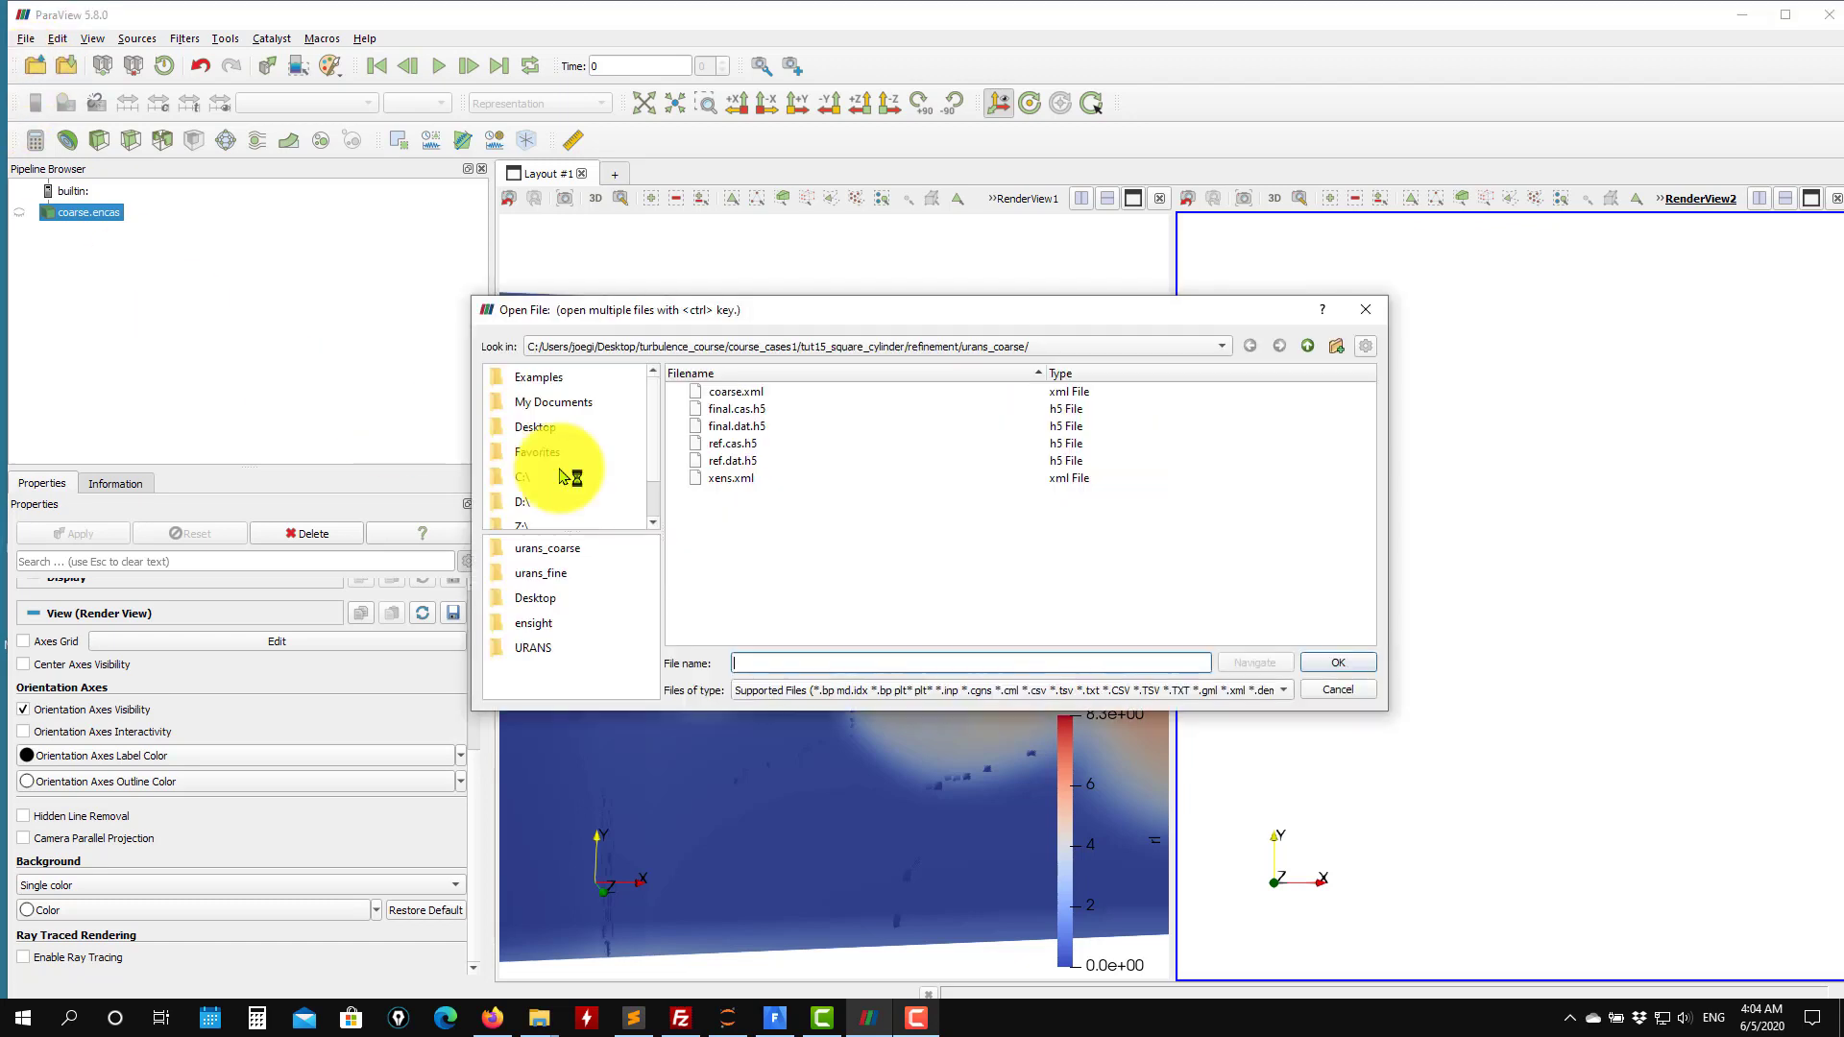
{"action": "left_click", "coordinate": [1308, 346]}
{"action": "double_click", "coordinate": [758, 410]}
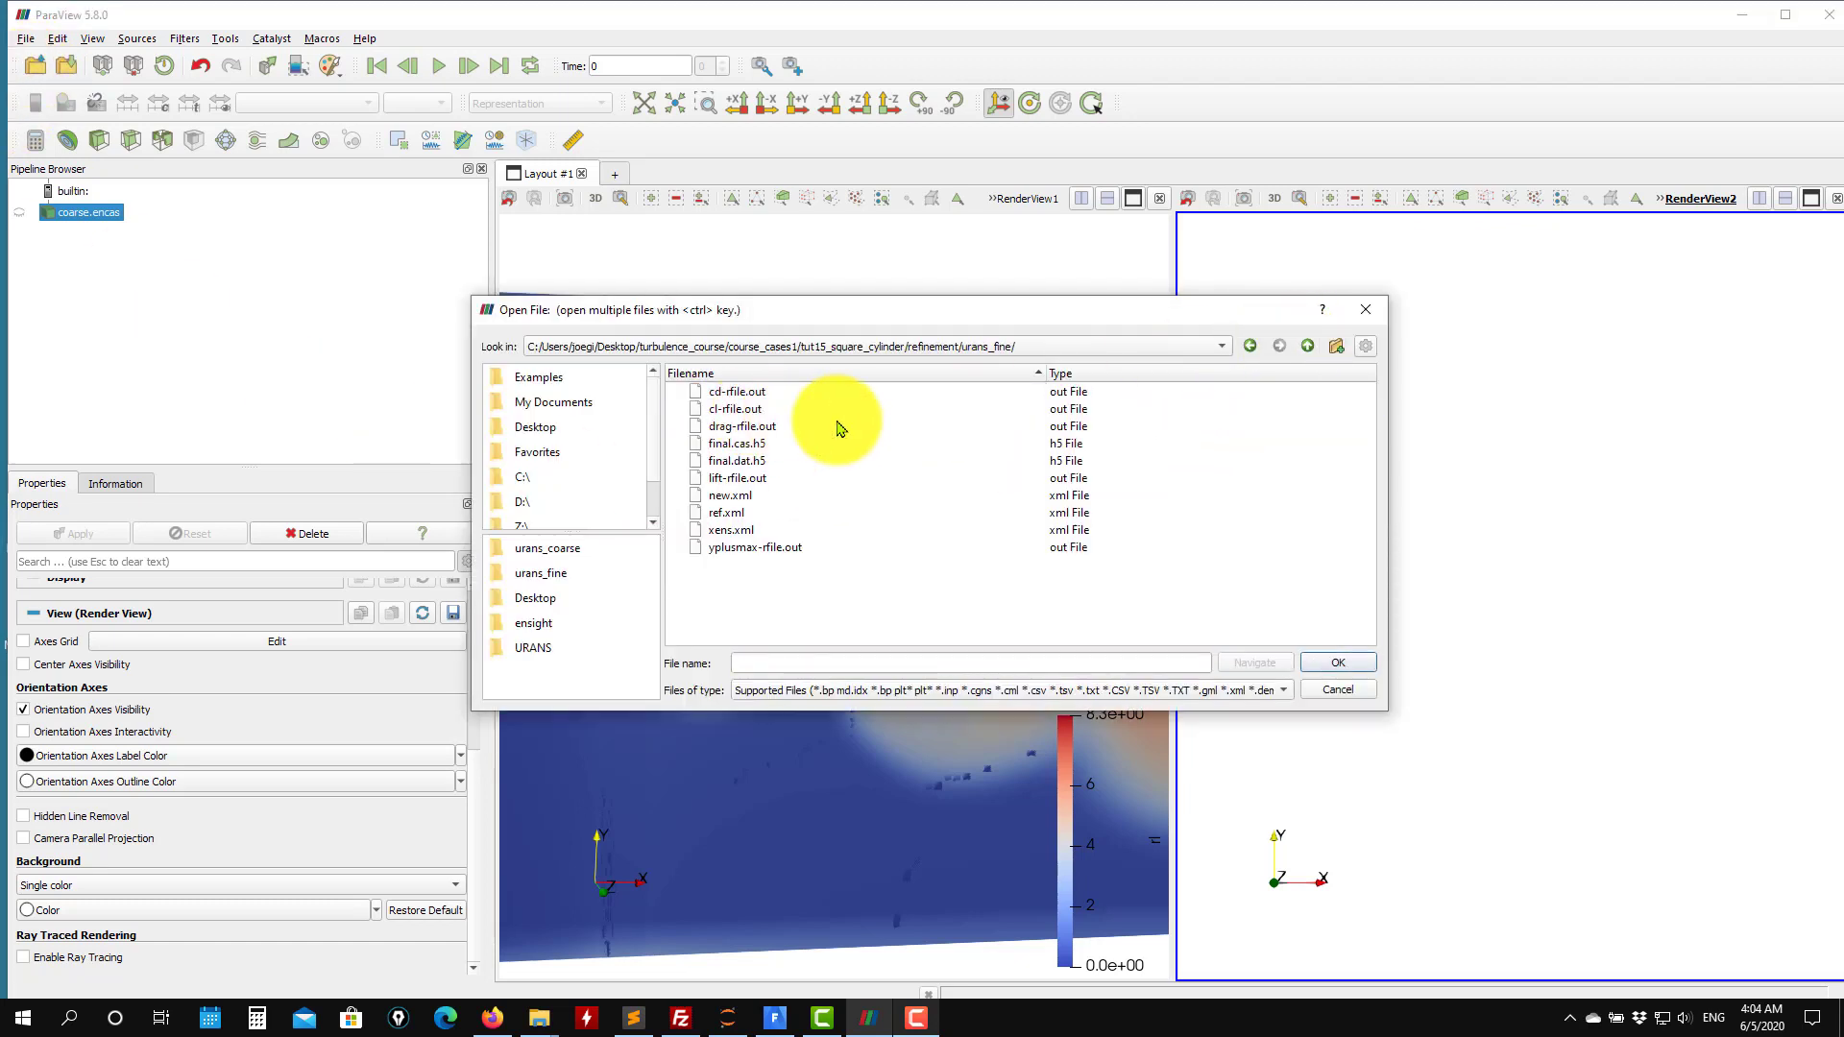
{"action": "left_click", "coordinate": [1270, 691]}
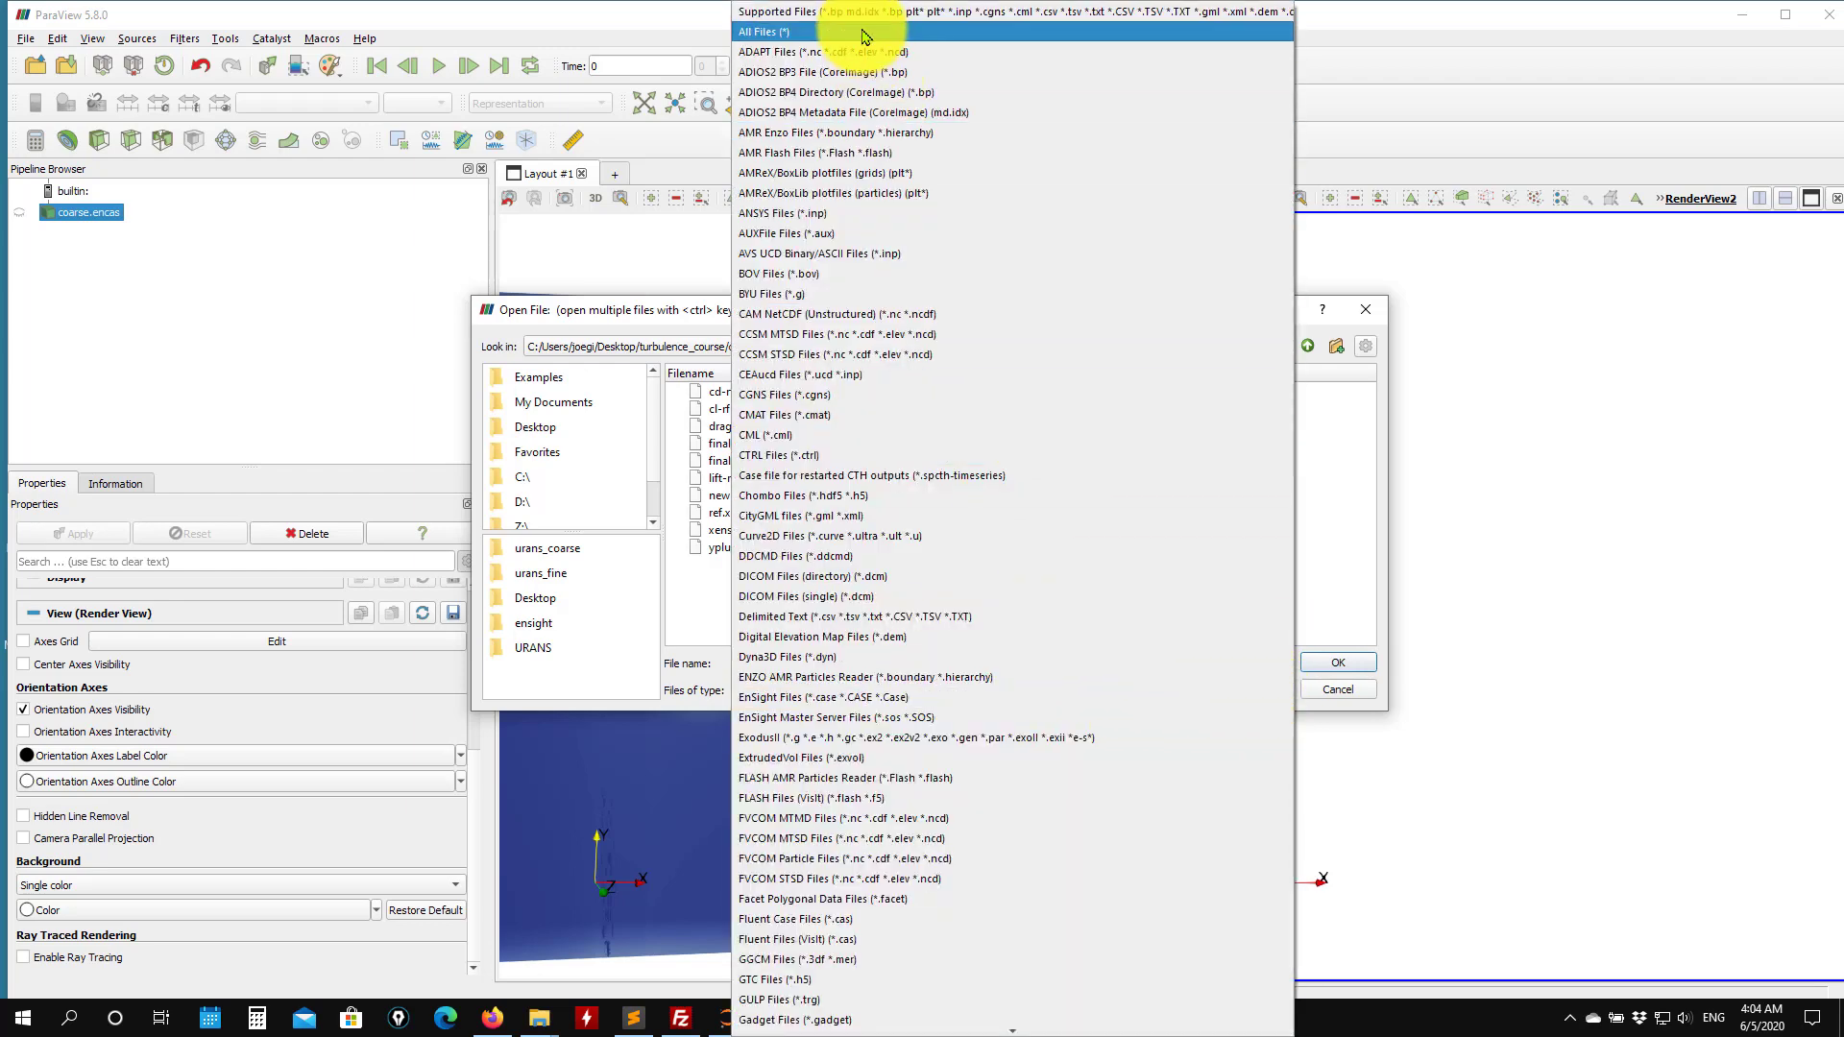
{"action": "left_click", "coordinate": [1076, 33]}
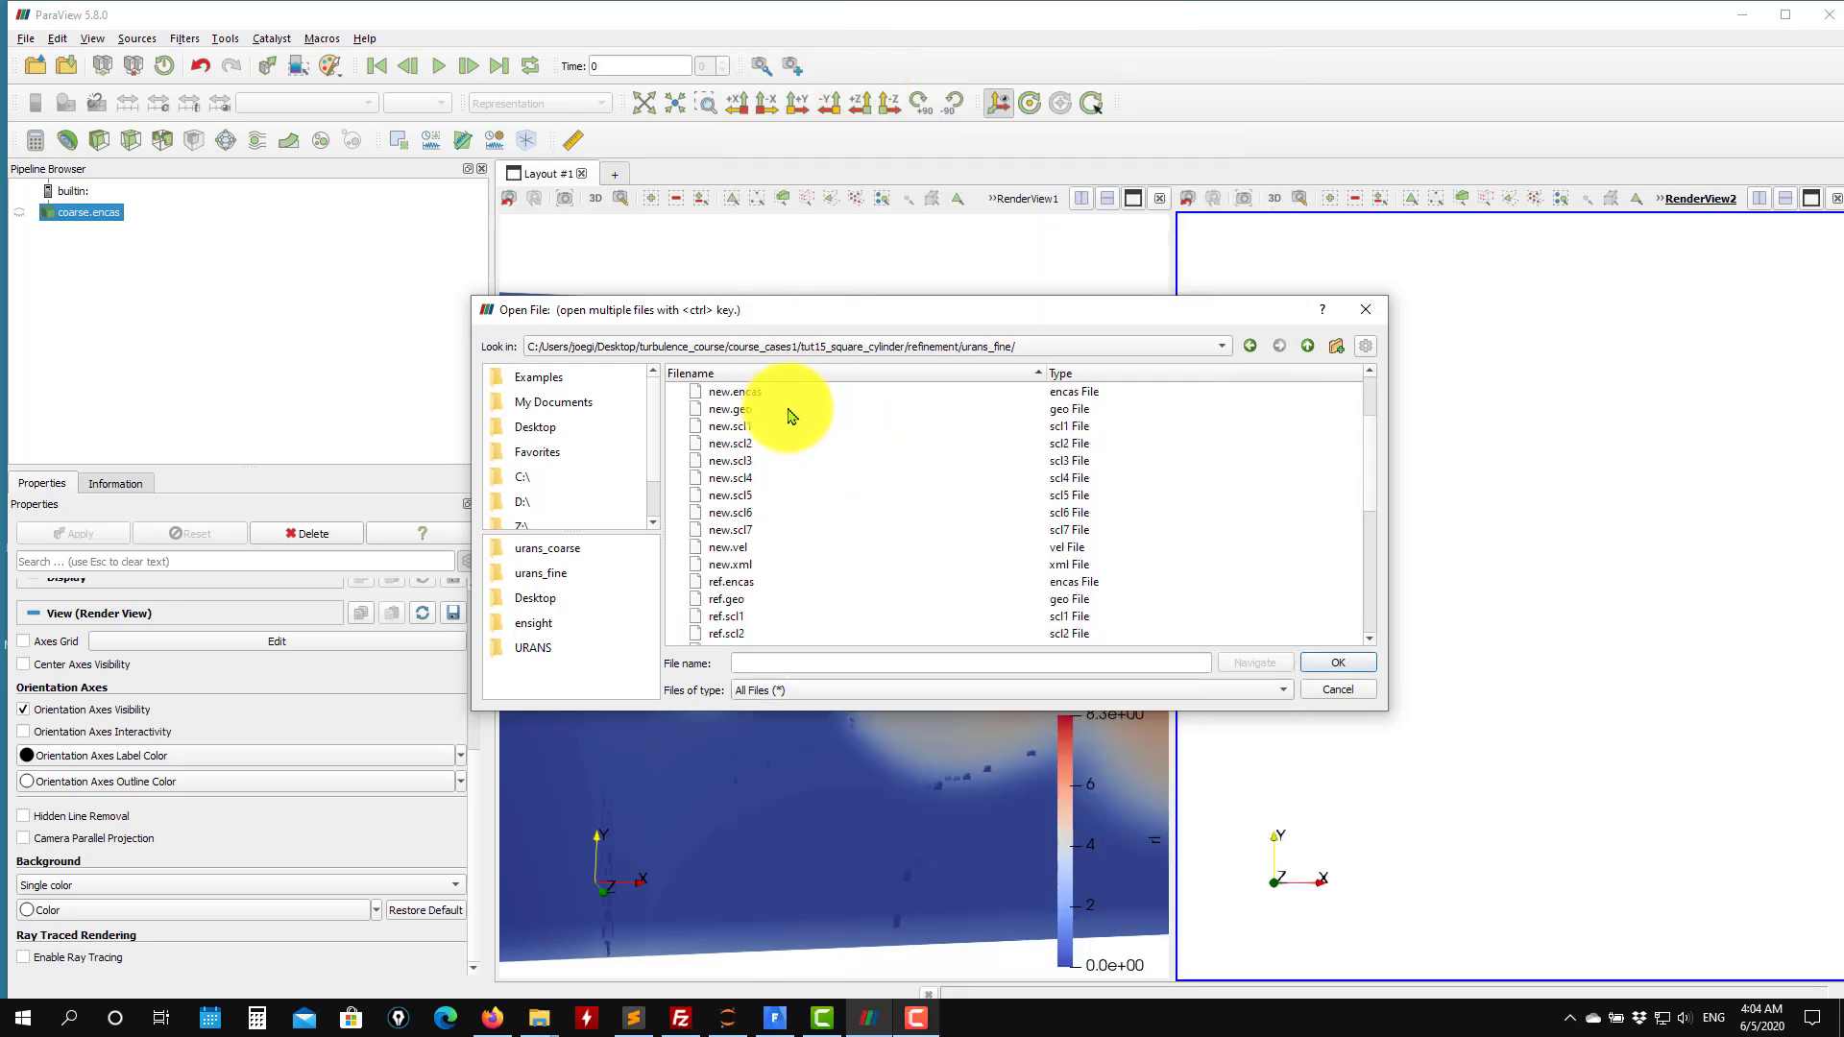
{"action": "left_click", "coordinate": [738, 583]}
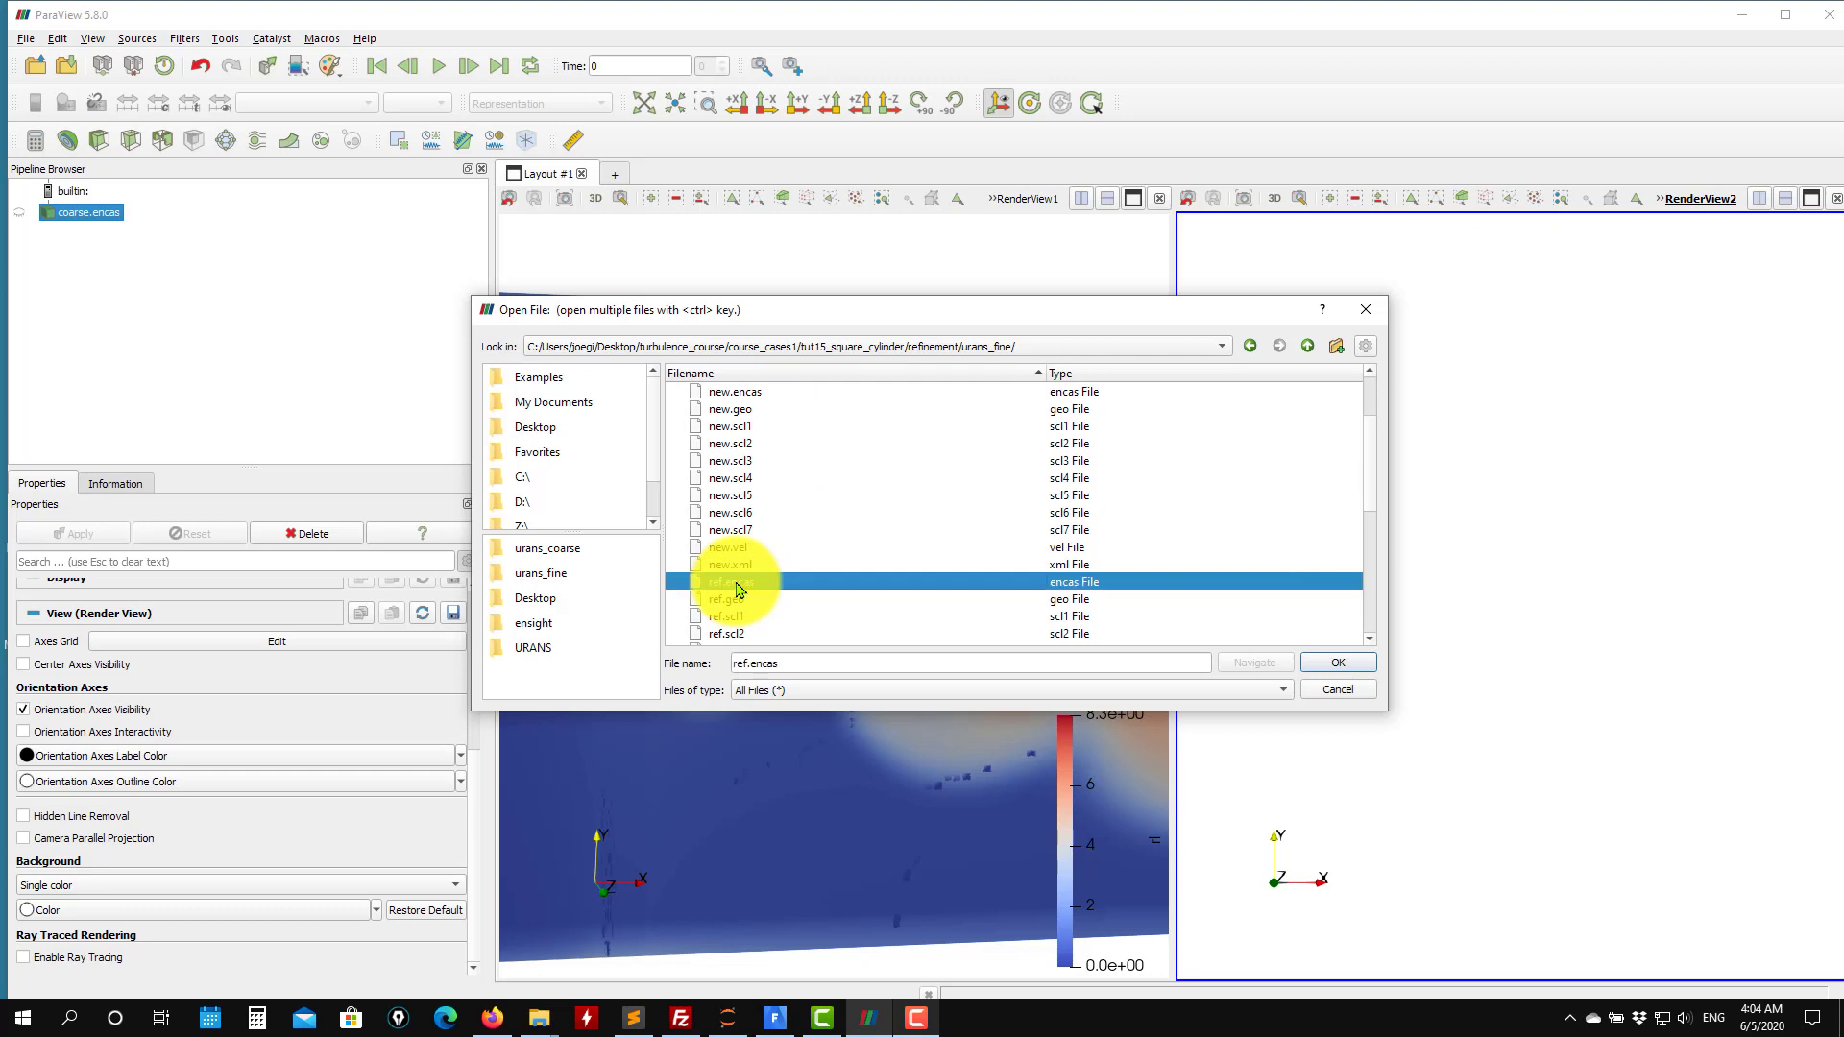
{"action": "left_click", "coordinate": [1318, 672]}
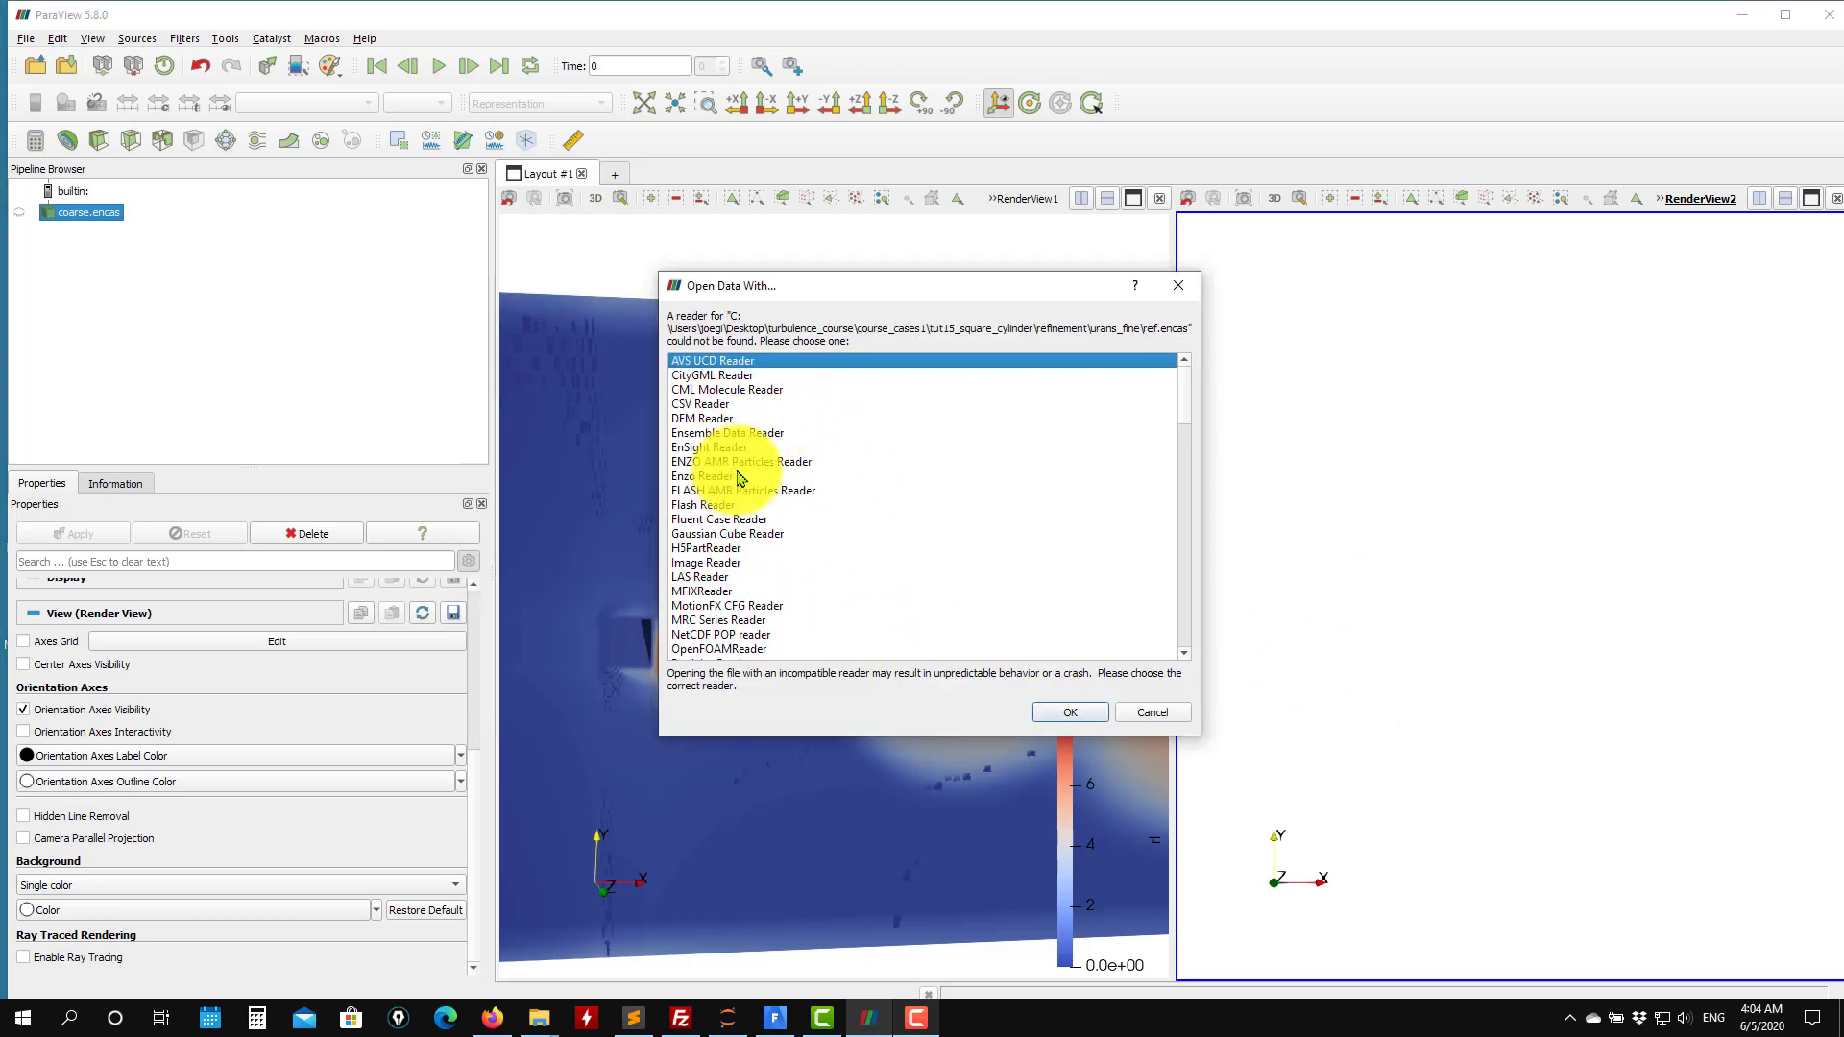
{"action": "left_click", "coordinate": [710, 447]}
{"action": "left_click", "coordinate": [1068, 712]}
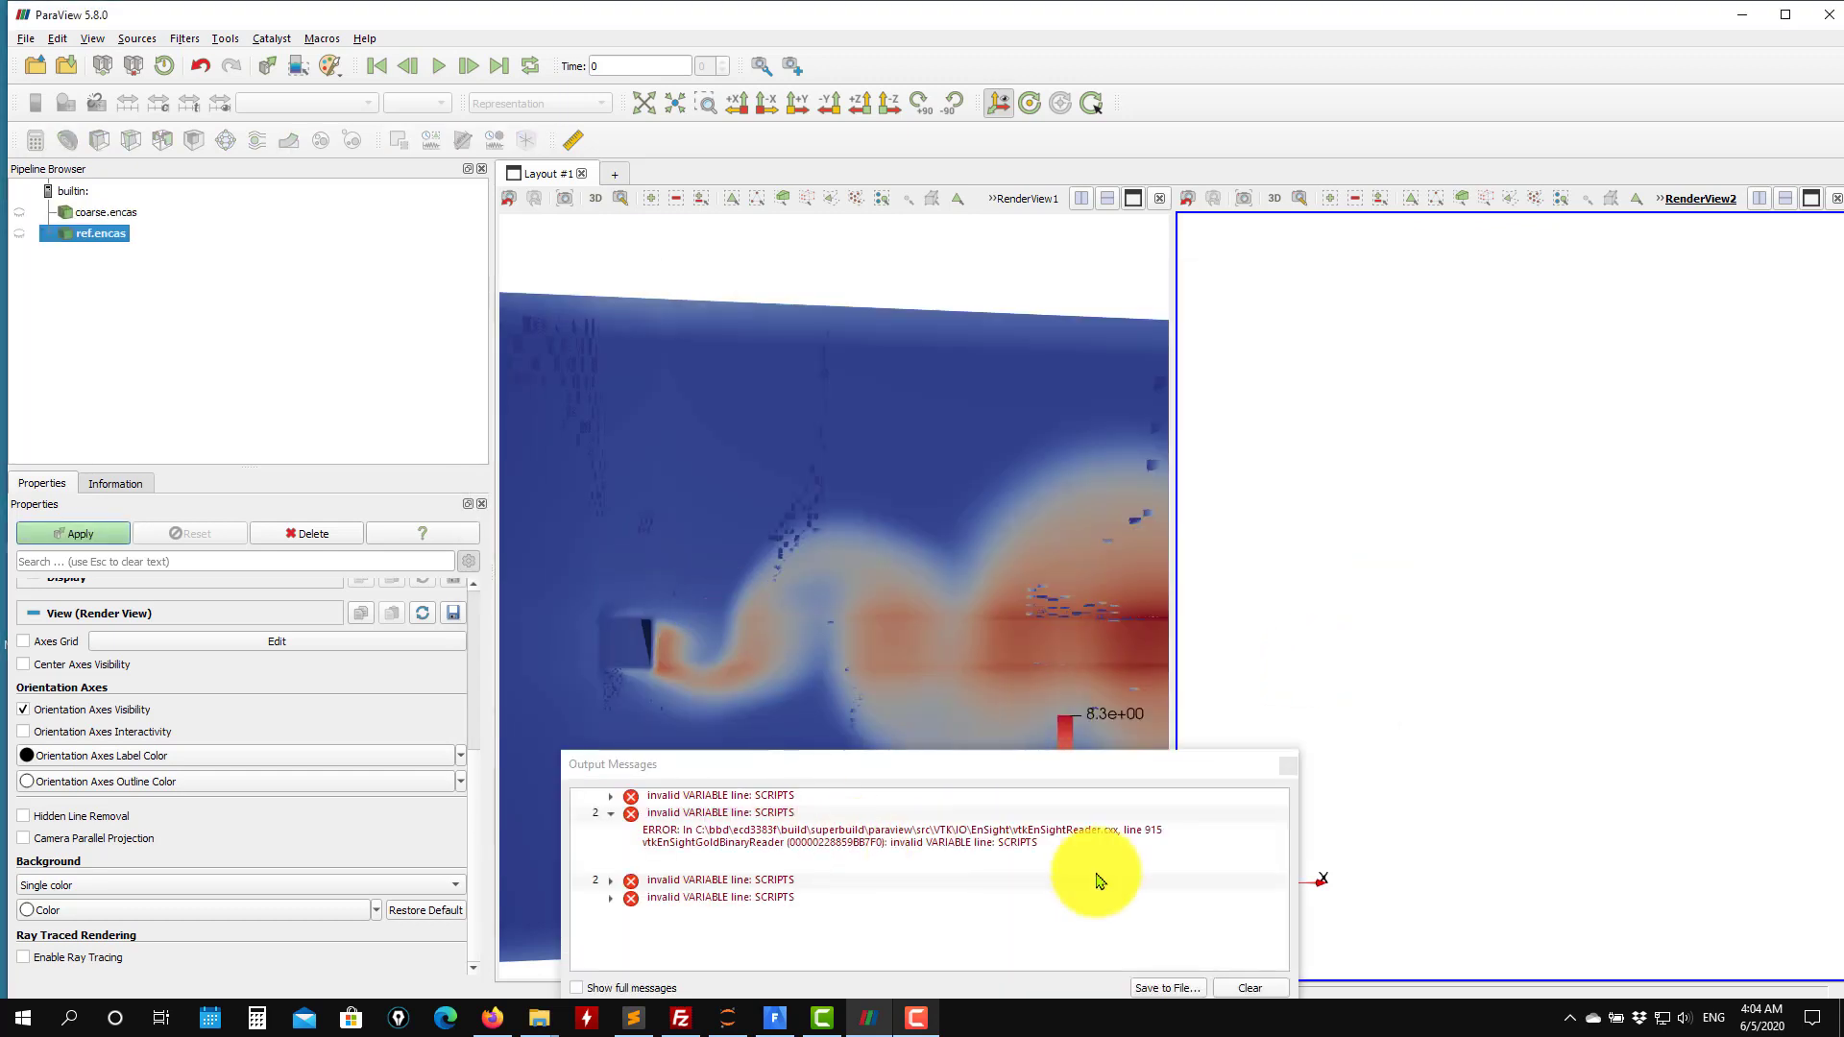
Apply the ref.encas reader in the second view and close the output messages window.
{"action": "left_click", "coordinate": [1287, 764]}
{"action": "left_click", "coordinate": [106, 540]}
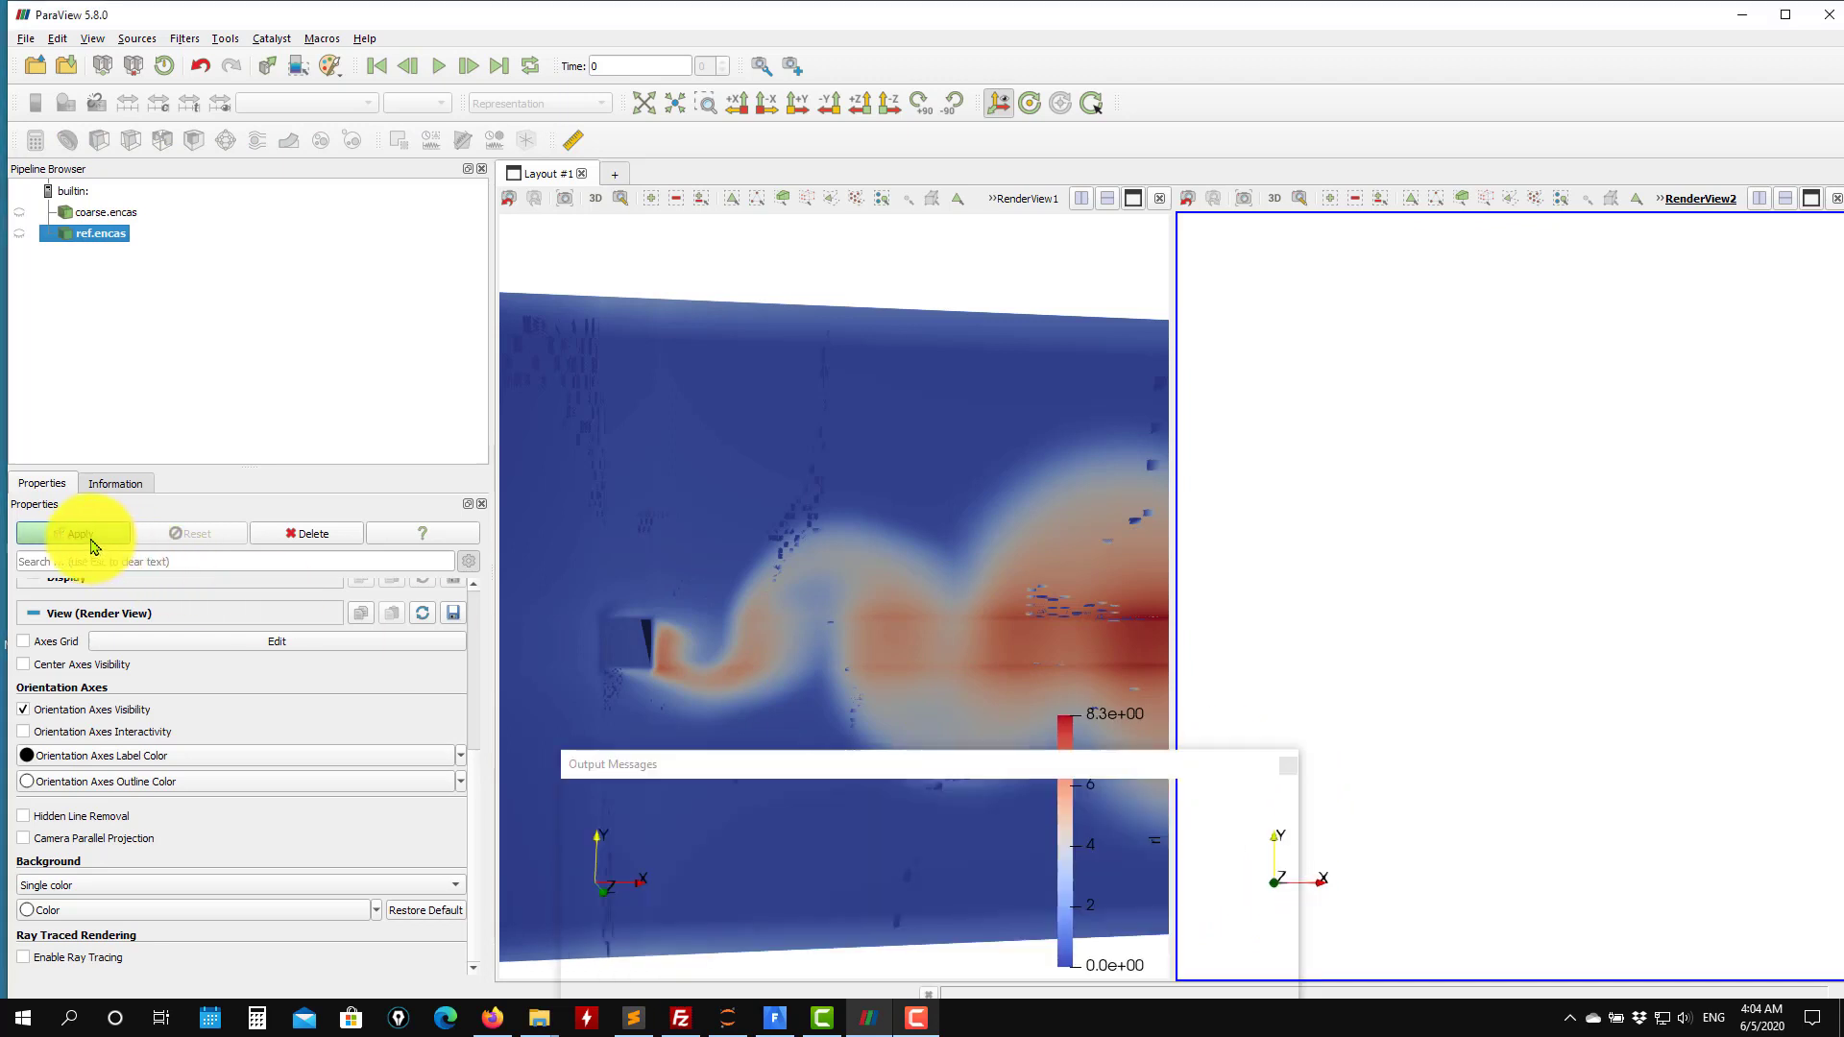
{"action": "left_click", "coordinate": [1287, 765]}
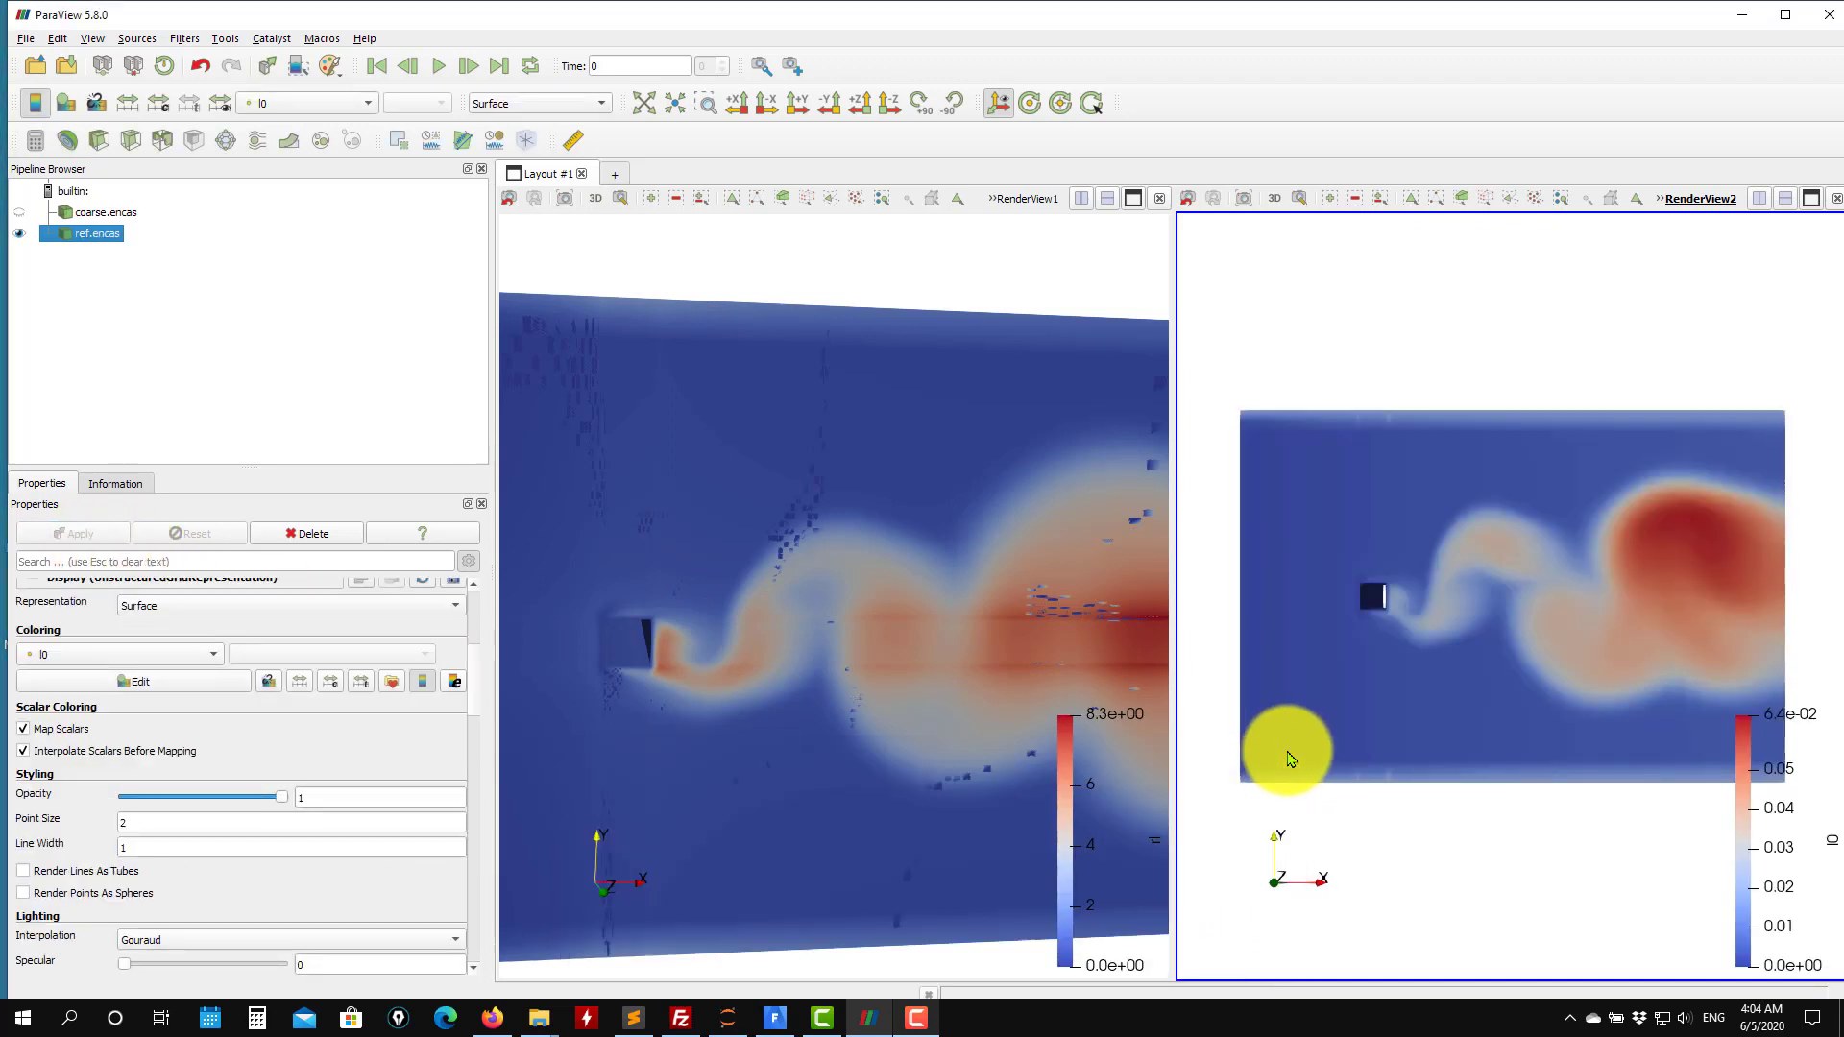
Display the fine case with the Surface With Edges representation to inspect its mesh.
{"action": "mouse_move", "coordinate": [1479, 830]}
{"action": "left_mouse_down"}
{"action": "mouse_move", "coordinate": [1610, 872]}
{"action": "mouse_move", "coordinate": [1453, 844]}
{"action": "left_mouse_up"}
{"action": "left_click_drag", "start_coordinate": [1280, 650], "coordinate": [1499, 523]}
{"action": "left_click", "coordinate": [580, 103]}
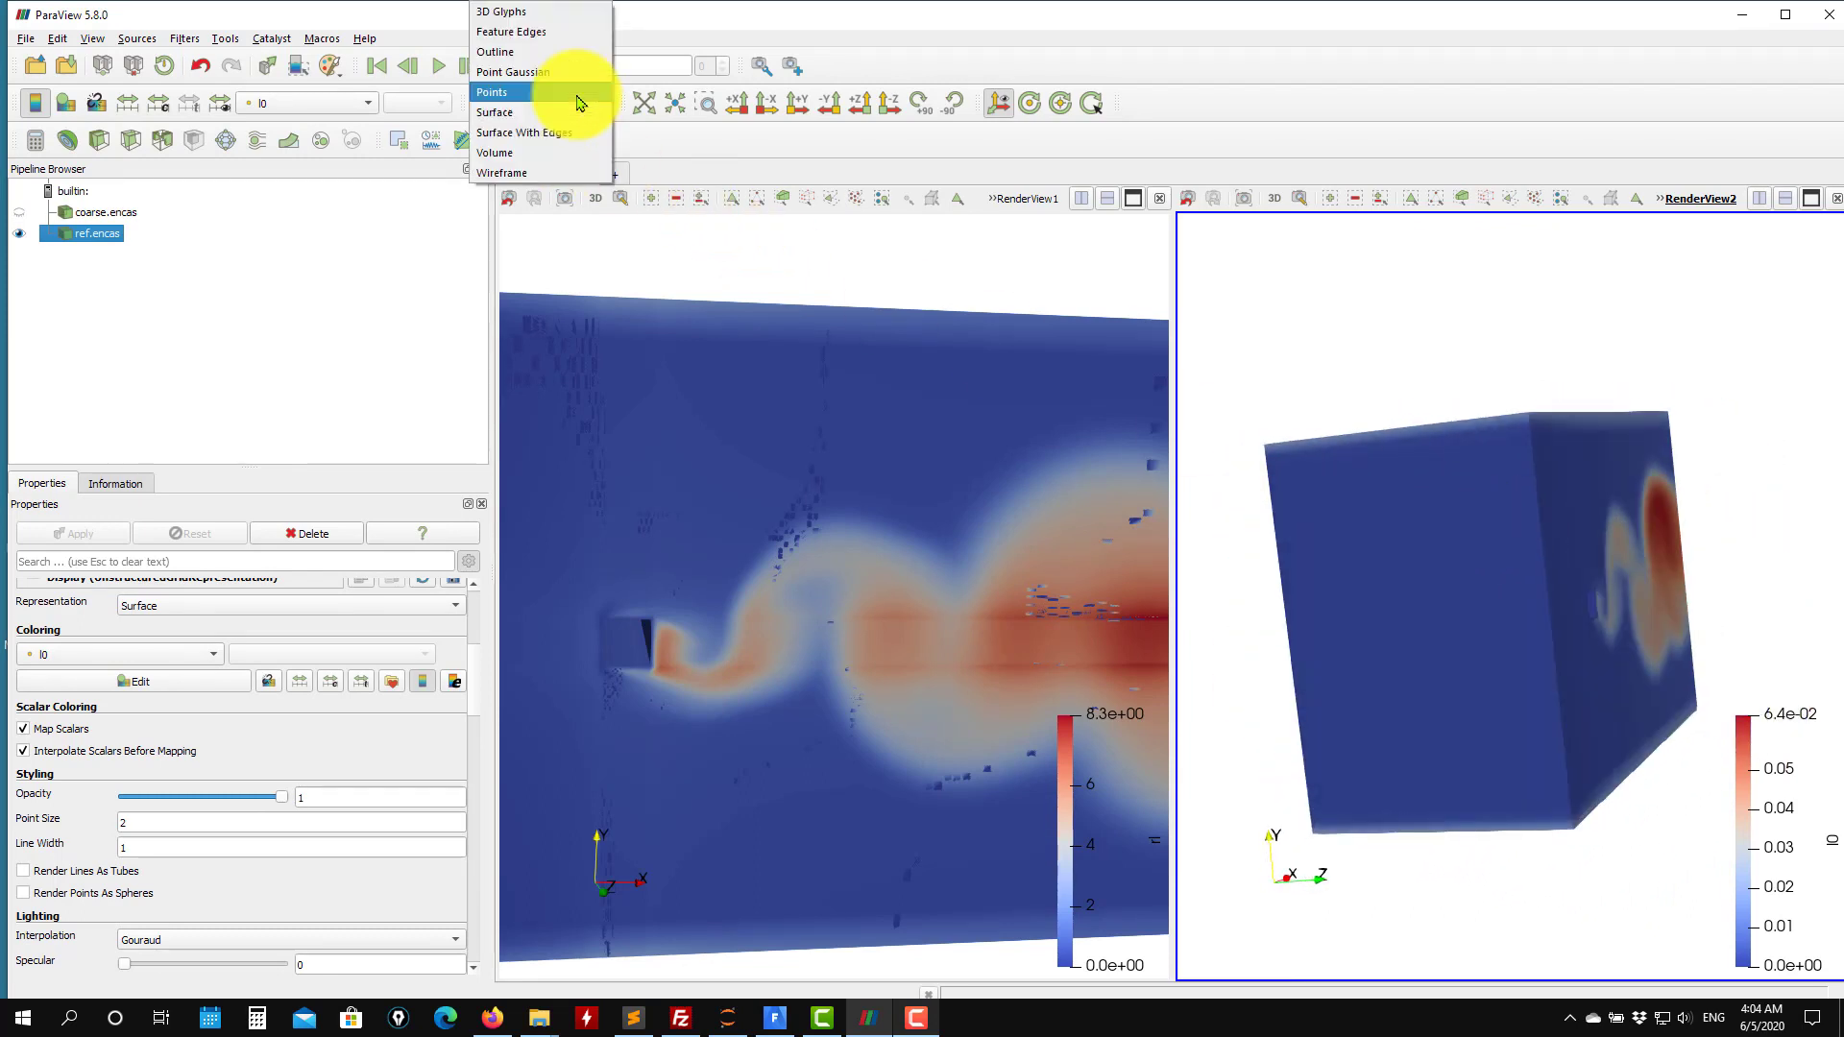
{"action": "left_click", "coordinate": [557, 139]}
{"action": "scroll", "coordinate": [1416, 453], "scroll_direction": "down", "scroll_amount": 4}
{"action": "scroll", "coordinate": [1399, 445], "scroll_direction": "up", "scroll_amount": 8}
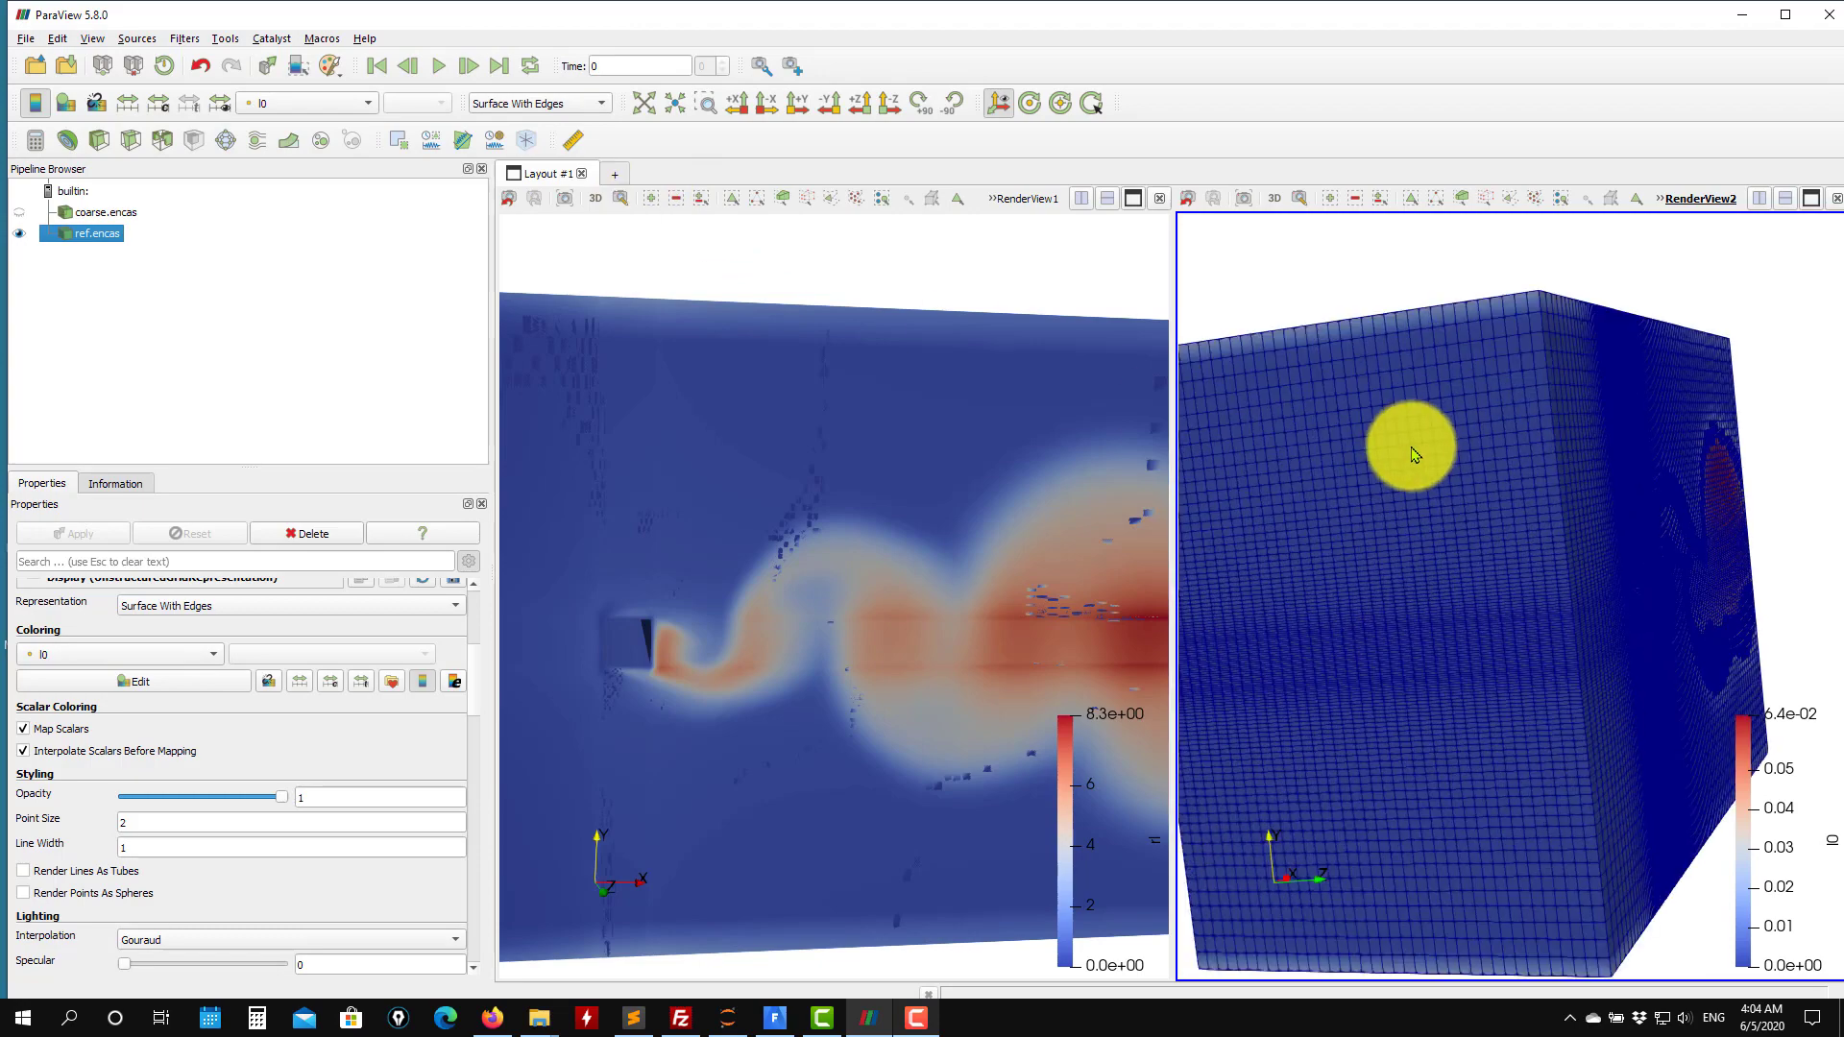
Switch the fine case's representation back to Surface.
{"action": "left_click_drag", "start_coordinate": [1314, 471], "coordinate": [1172, 437]}
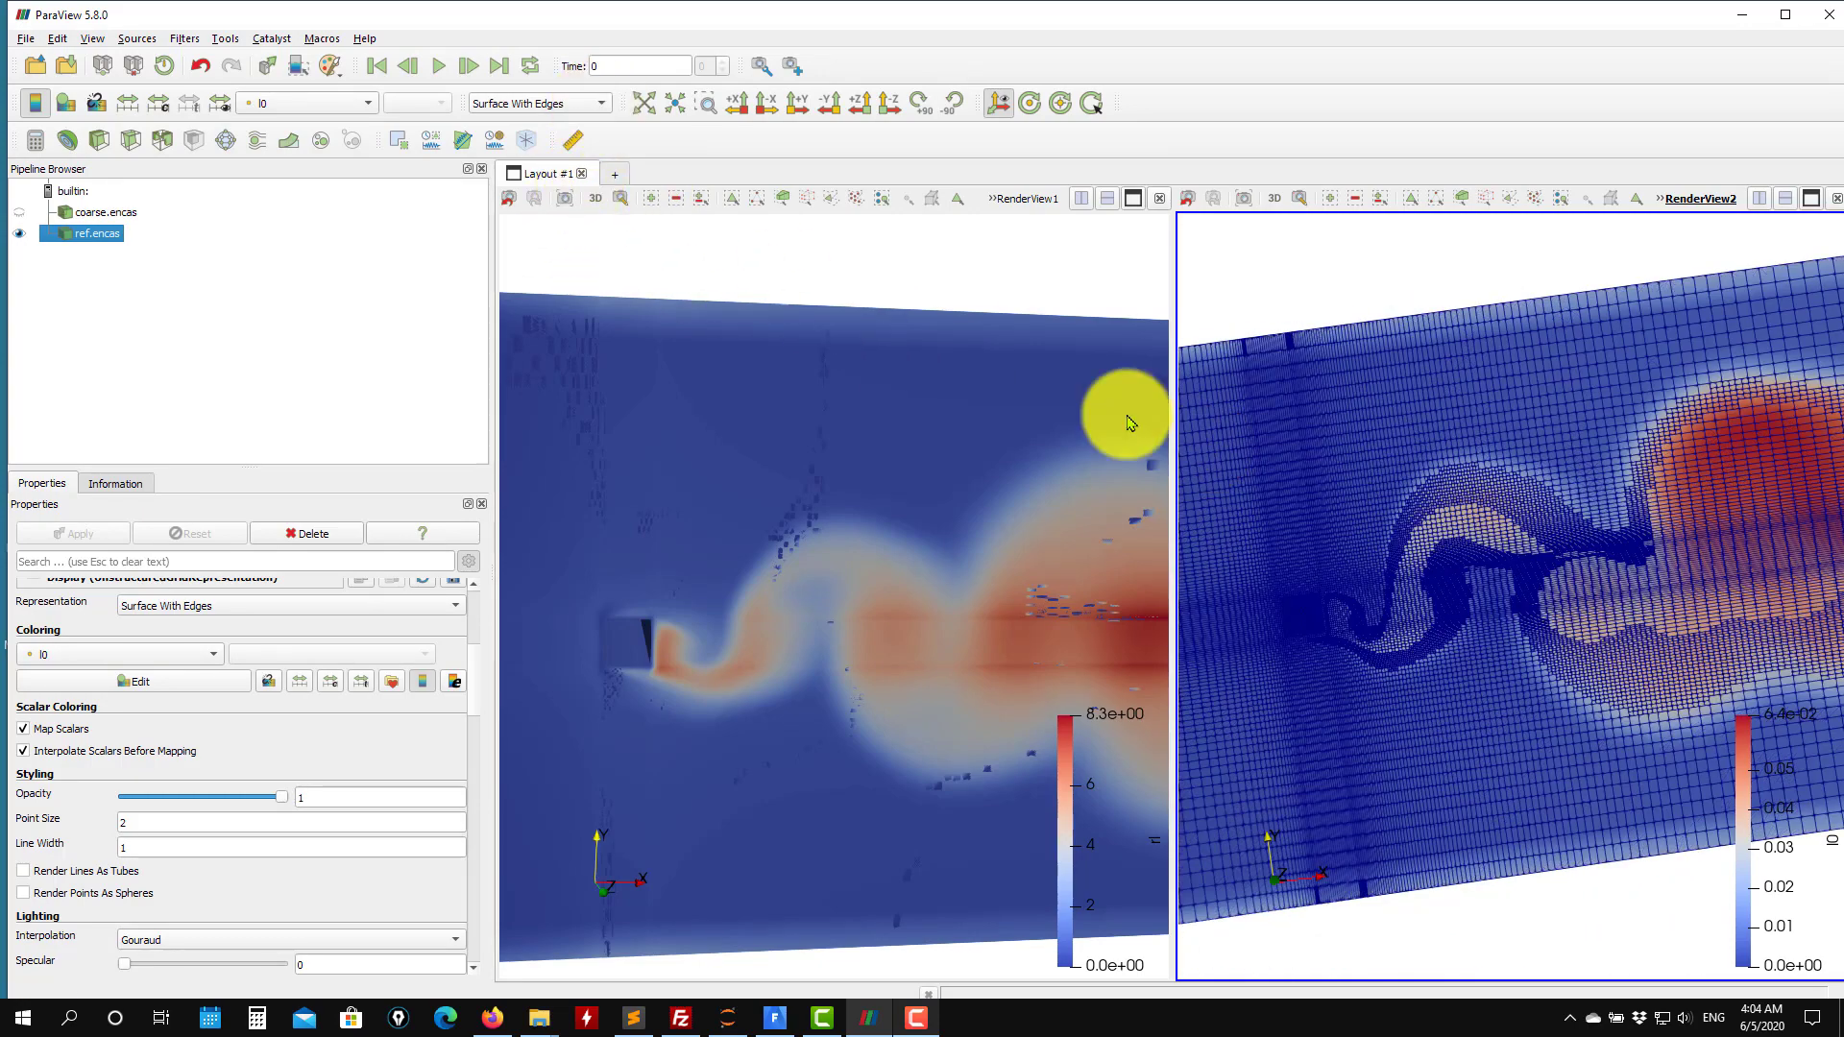
{"action": "left_click", "coordinate": [543, 105]}
{"action": "left_click", "coordinate": [509, 112]}
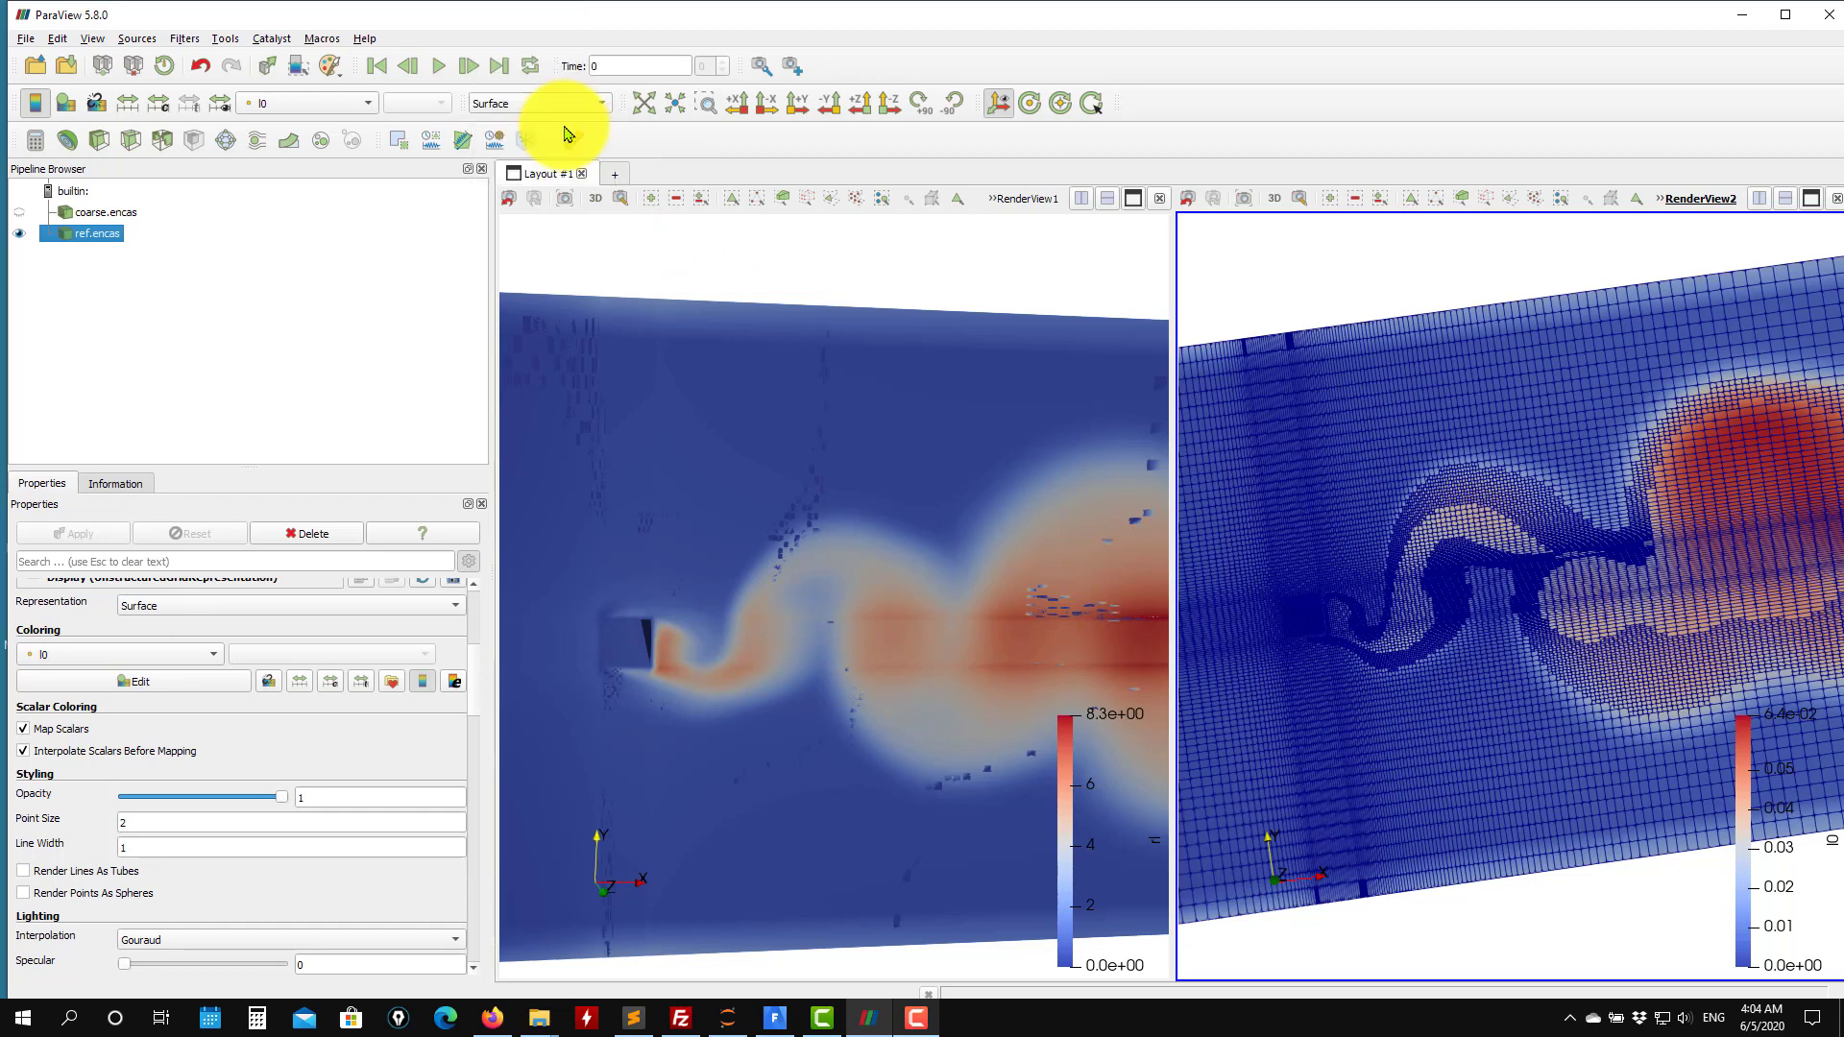
Link the cameras of the two render views so they rotate together.
{"action": "left_click", "coordinate": [717, 270]}
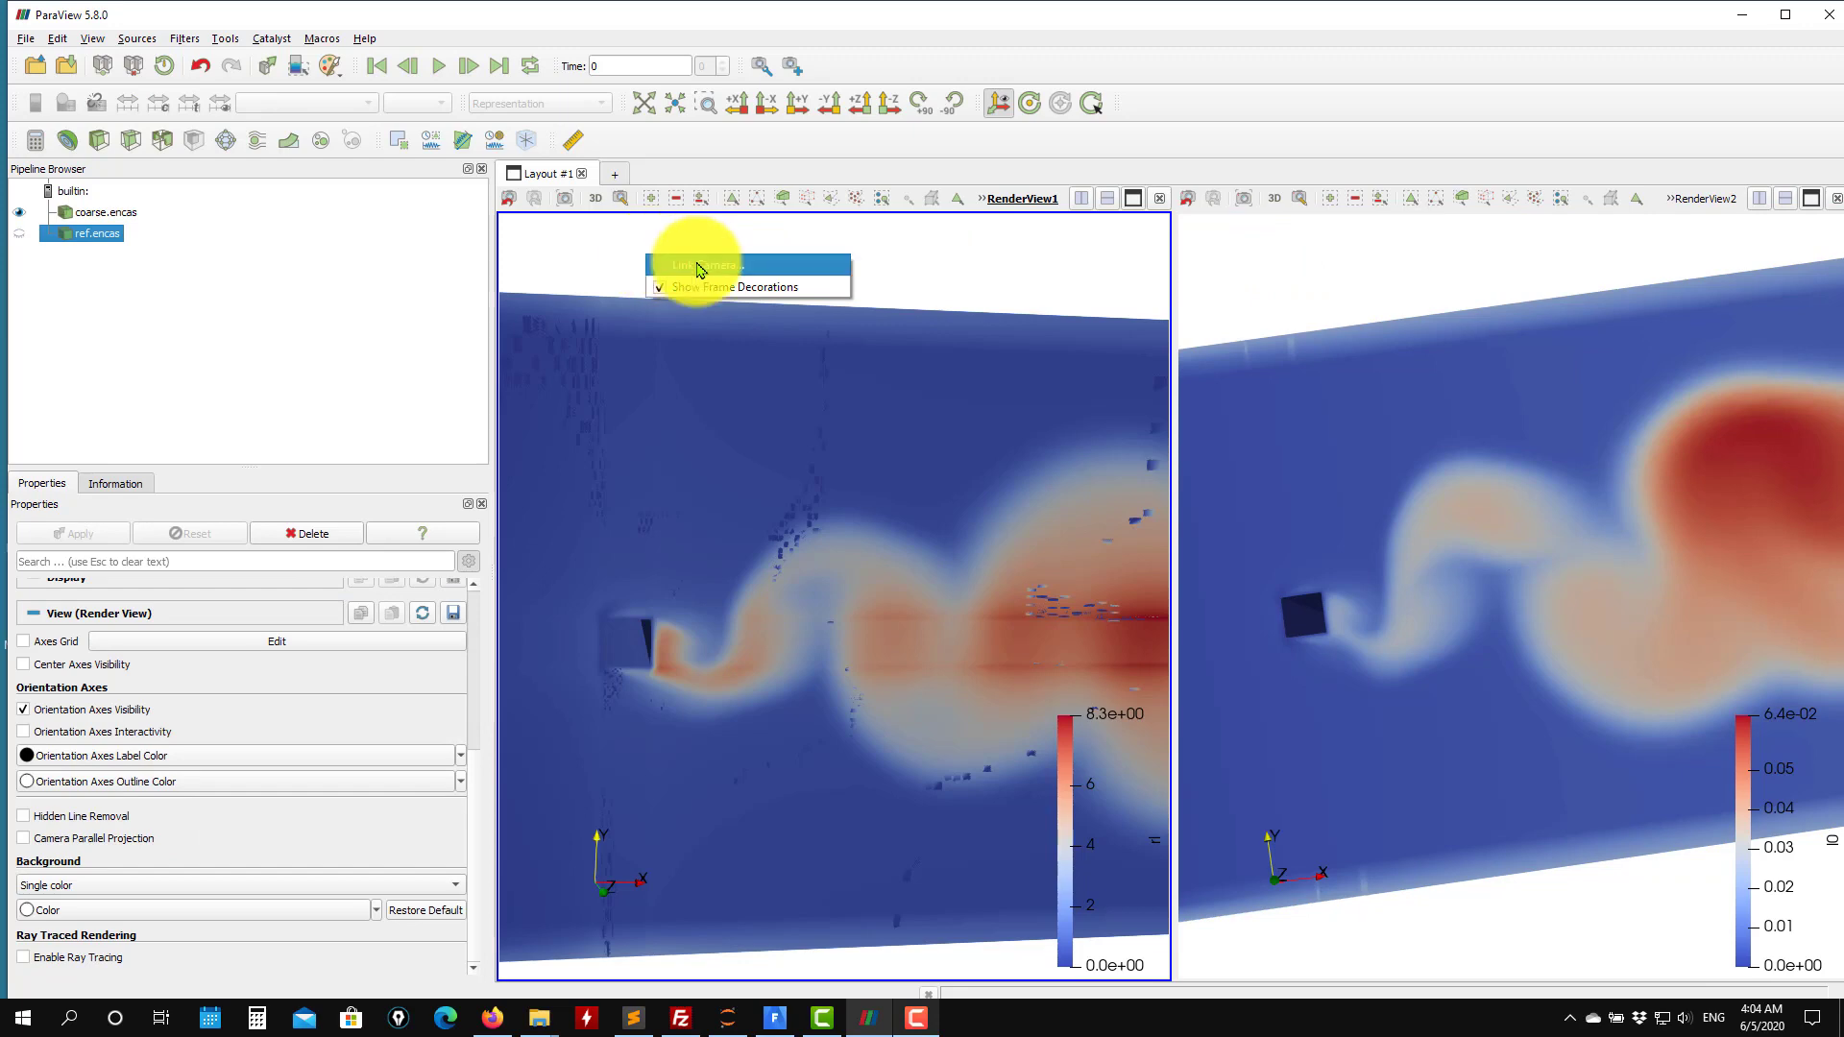
{"action": "left_click", "coordinate": [699, 267]}
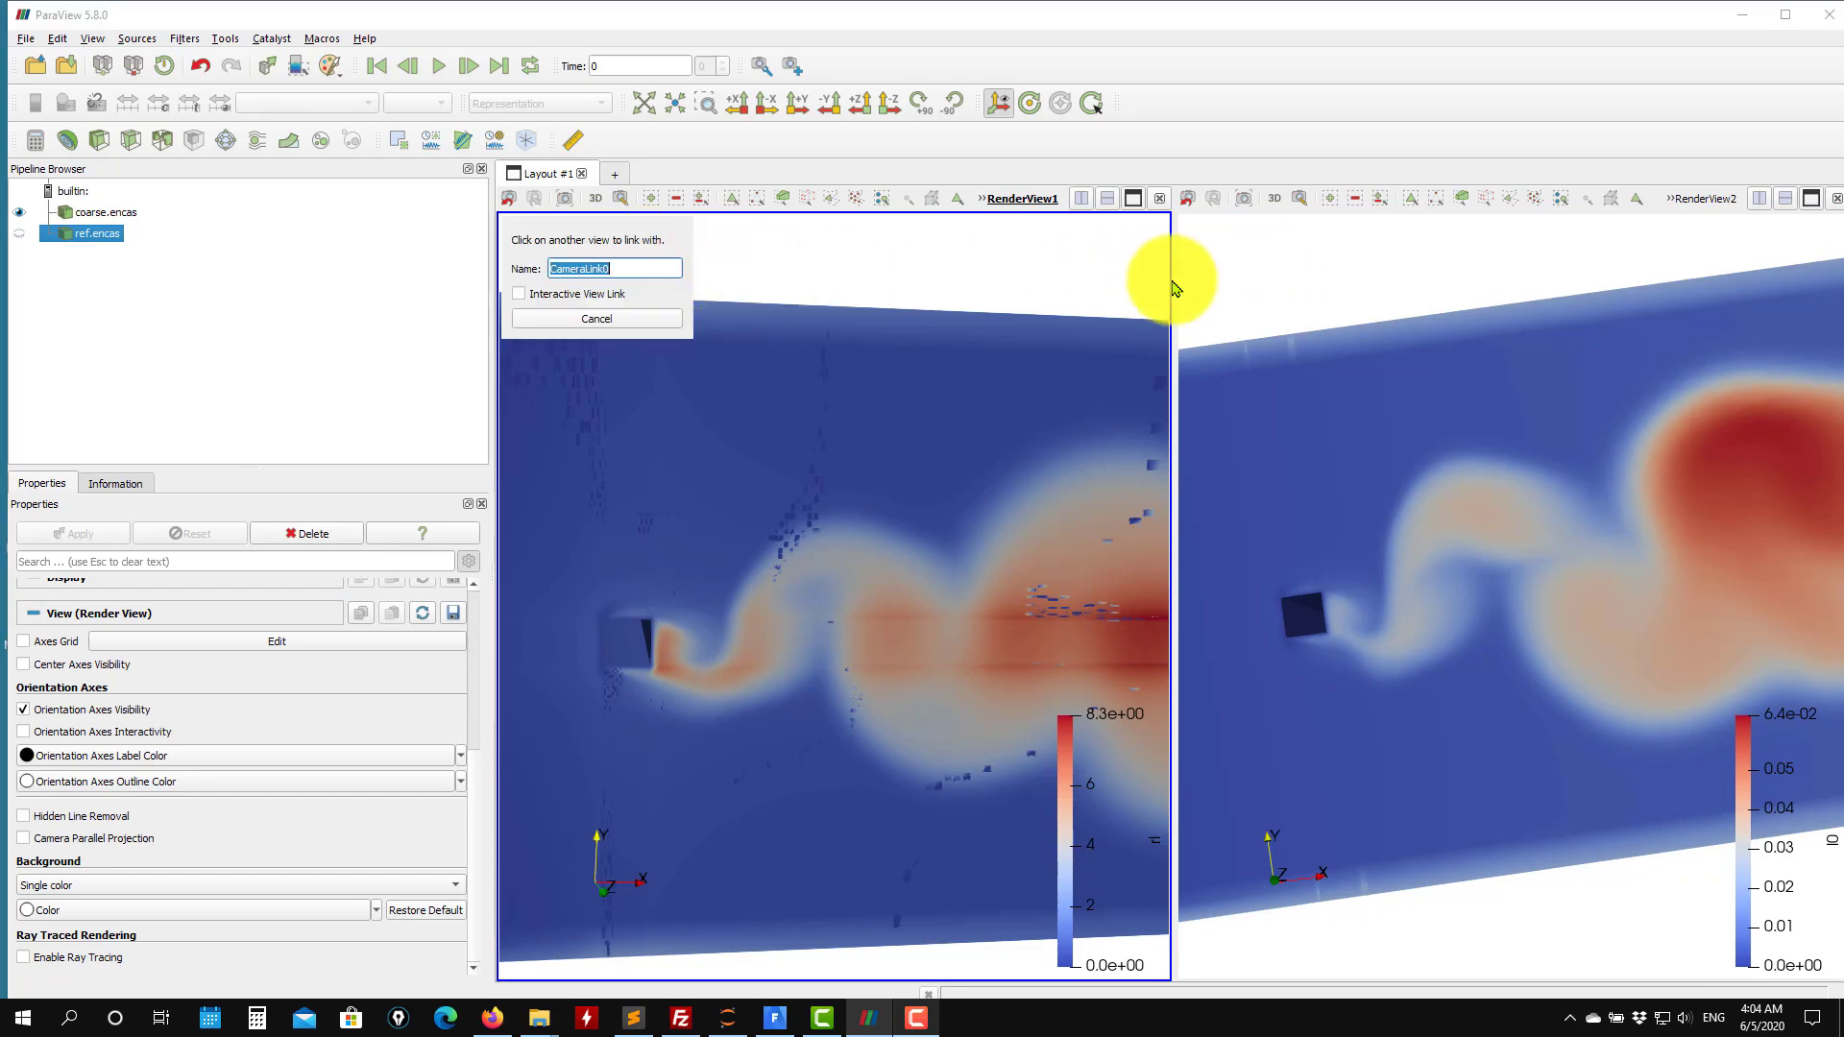
{"action": "left_click", "coordinate": [1344, 276]}
{"action": "left_click_drag", "start_coordinate": [941, 390], "coordinate": [1066, 296]}
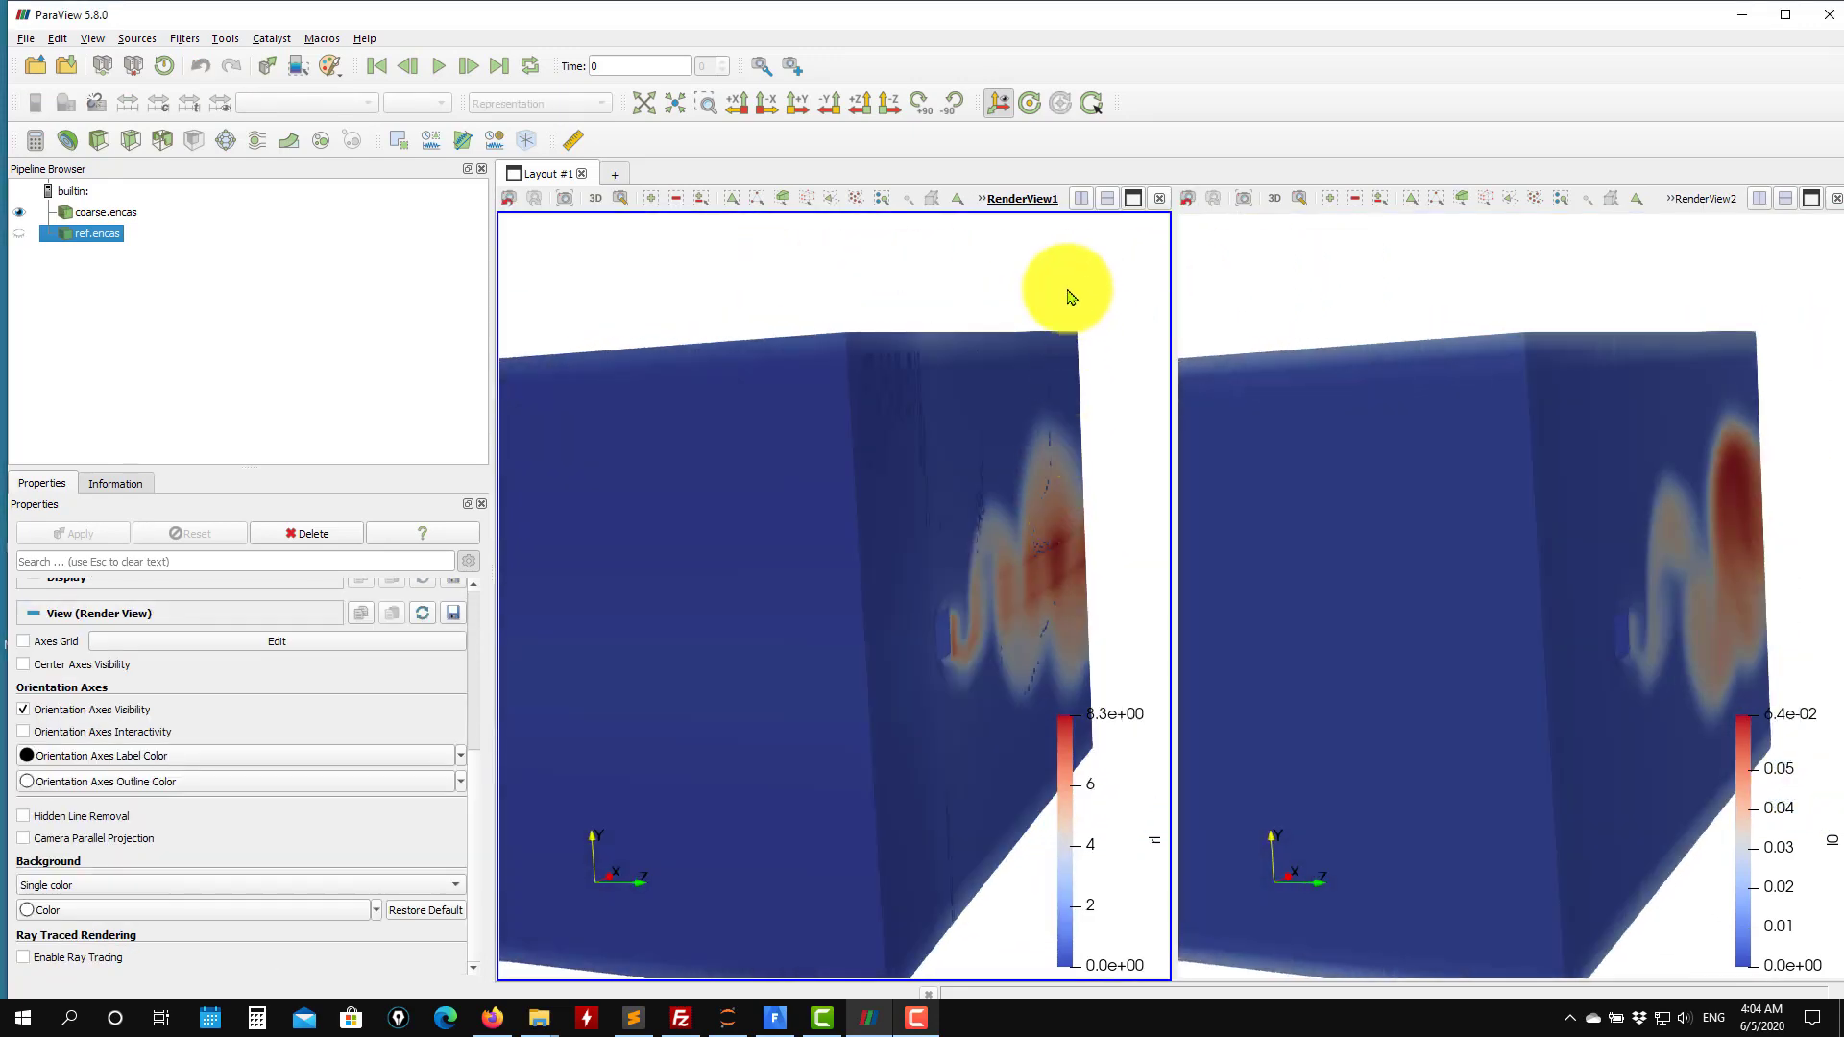
Orient both linked views to look along the -Z direction at the flow domain.
{"action": "left_click_drag", "start_coordinate": [902, 626], "coordinate": [716, 288]}
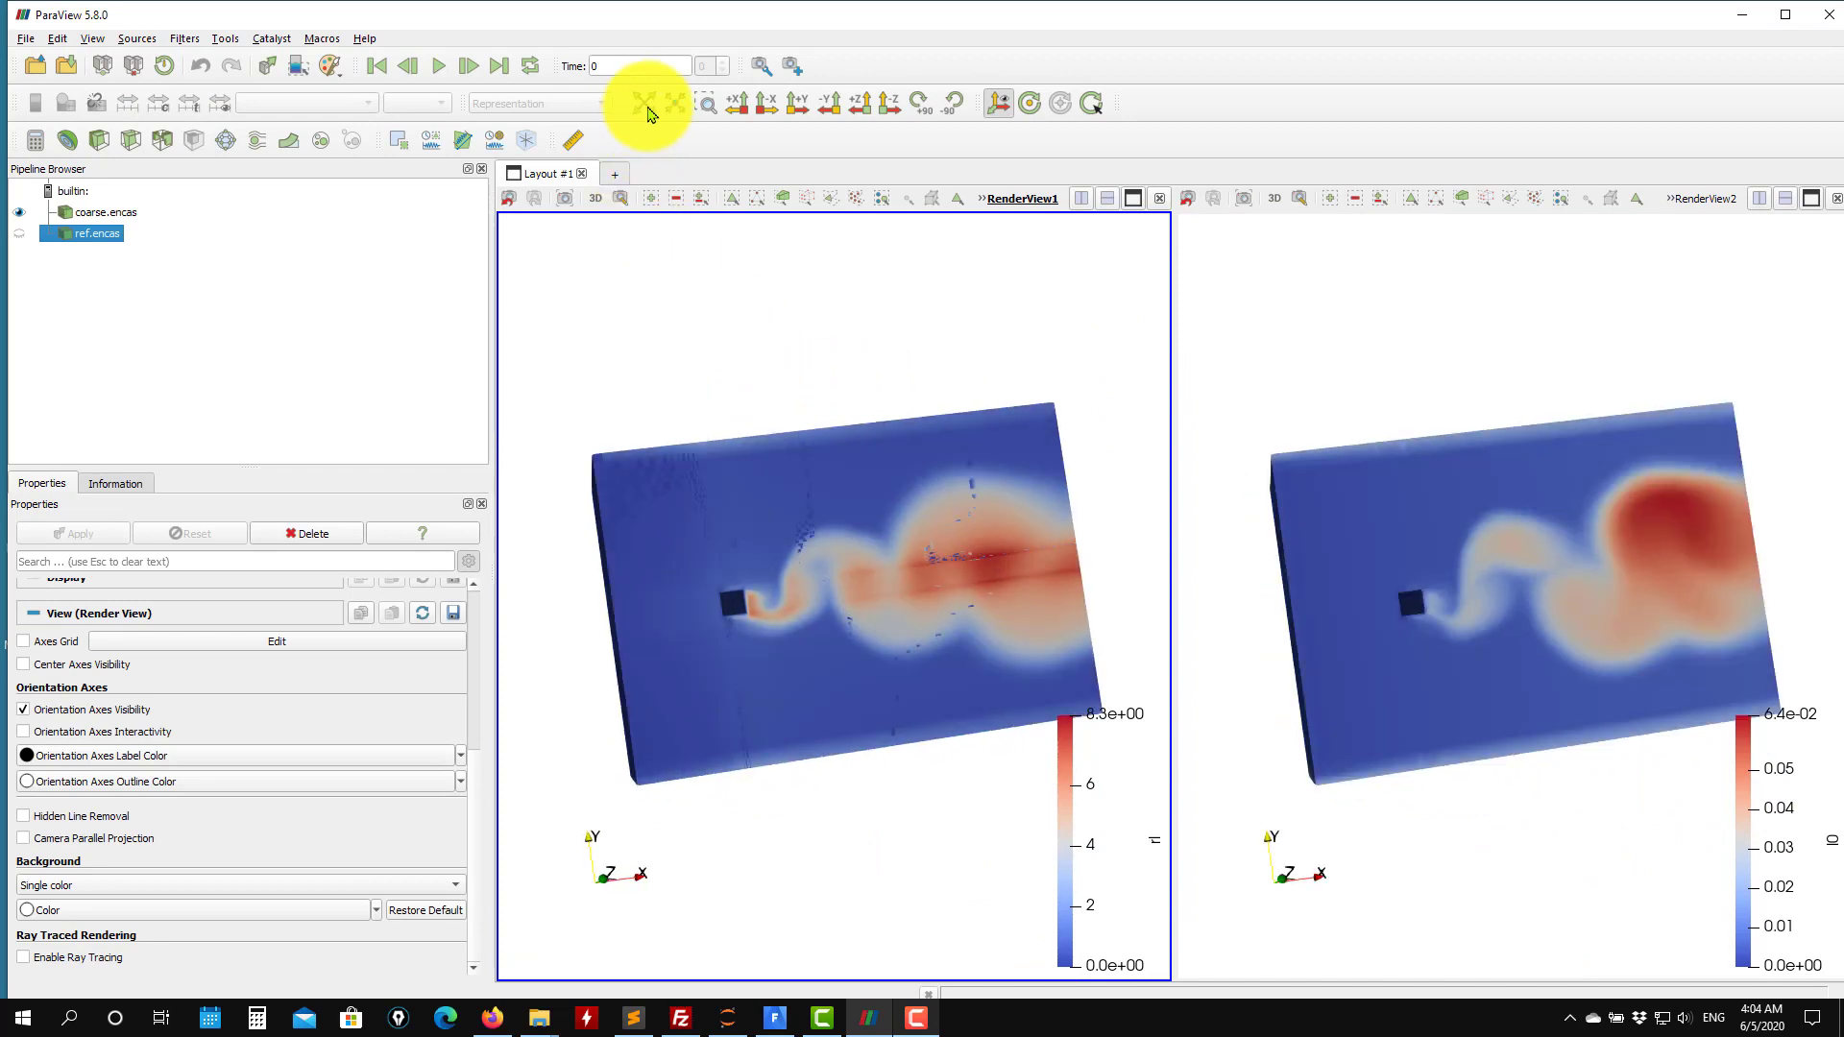
{"action": "left_click", "coordinate": [645, 104]}
{"action": "left_click", "coordinate": [884, 111]}
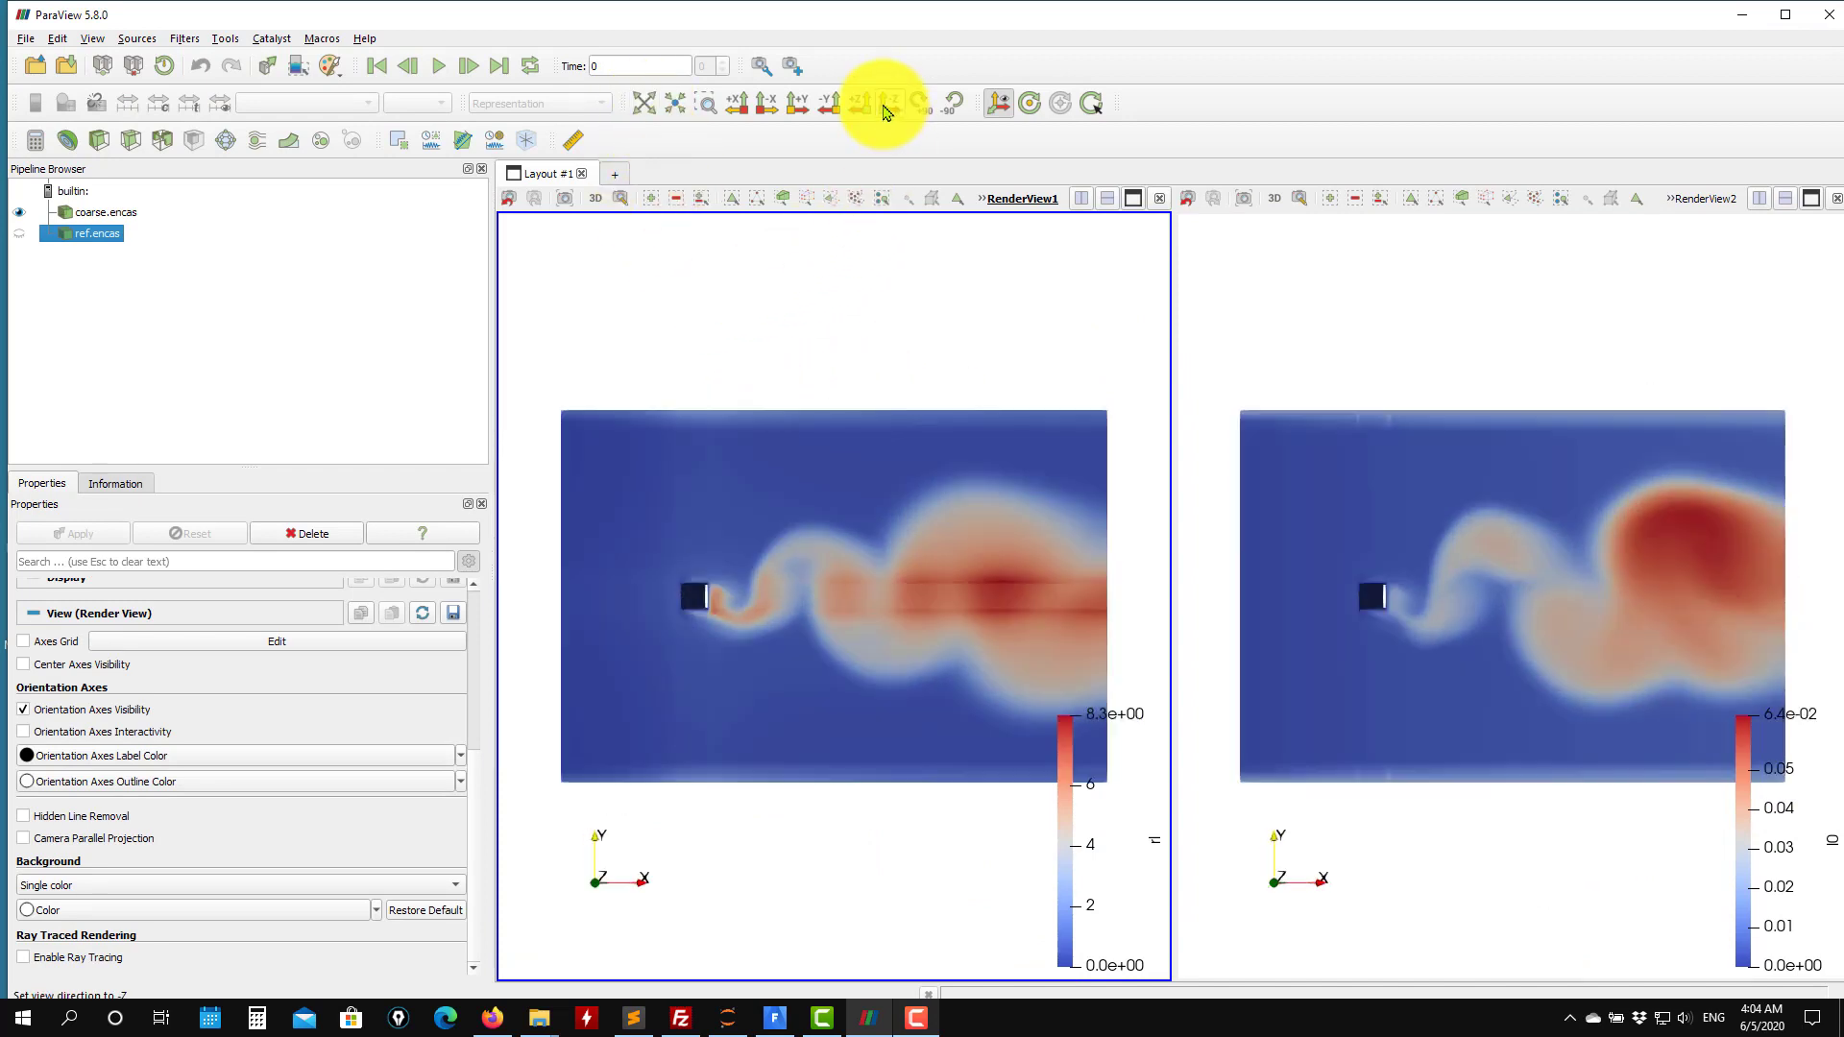
{"action": "left_click", "coordinate": [220, 41]}
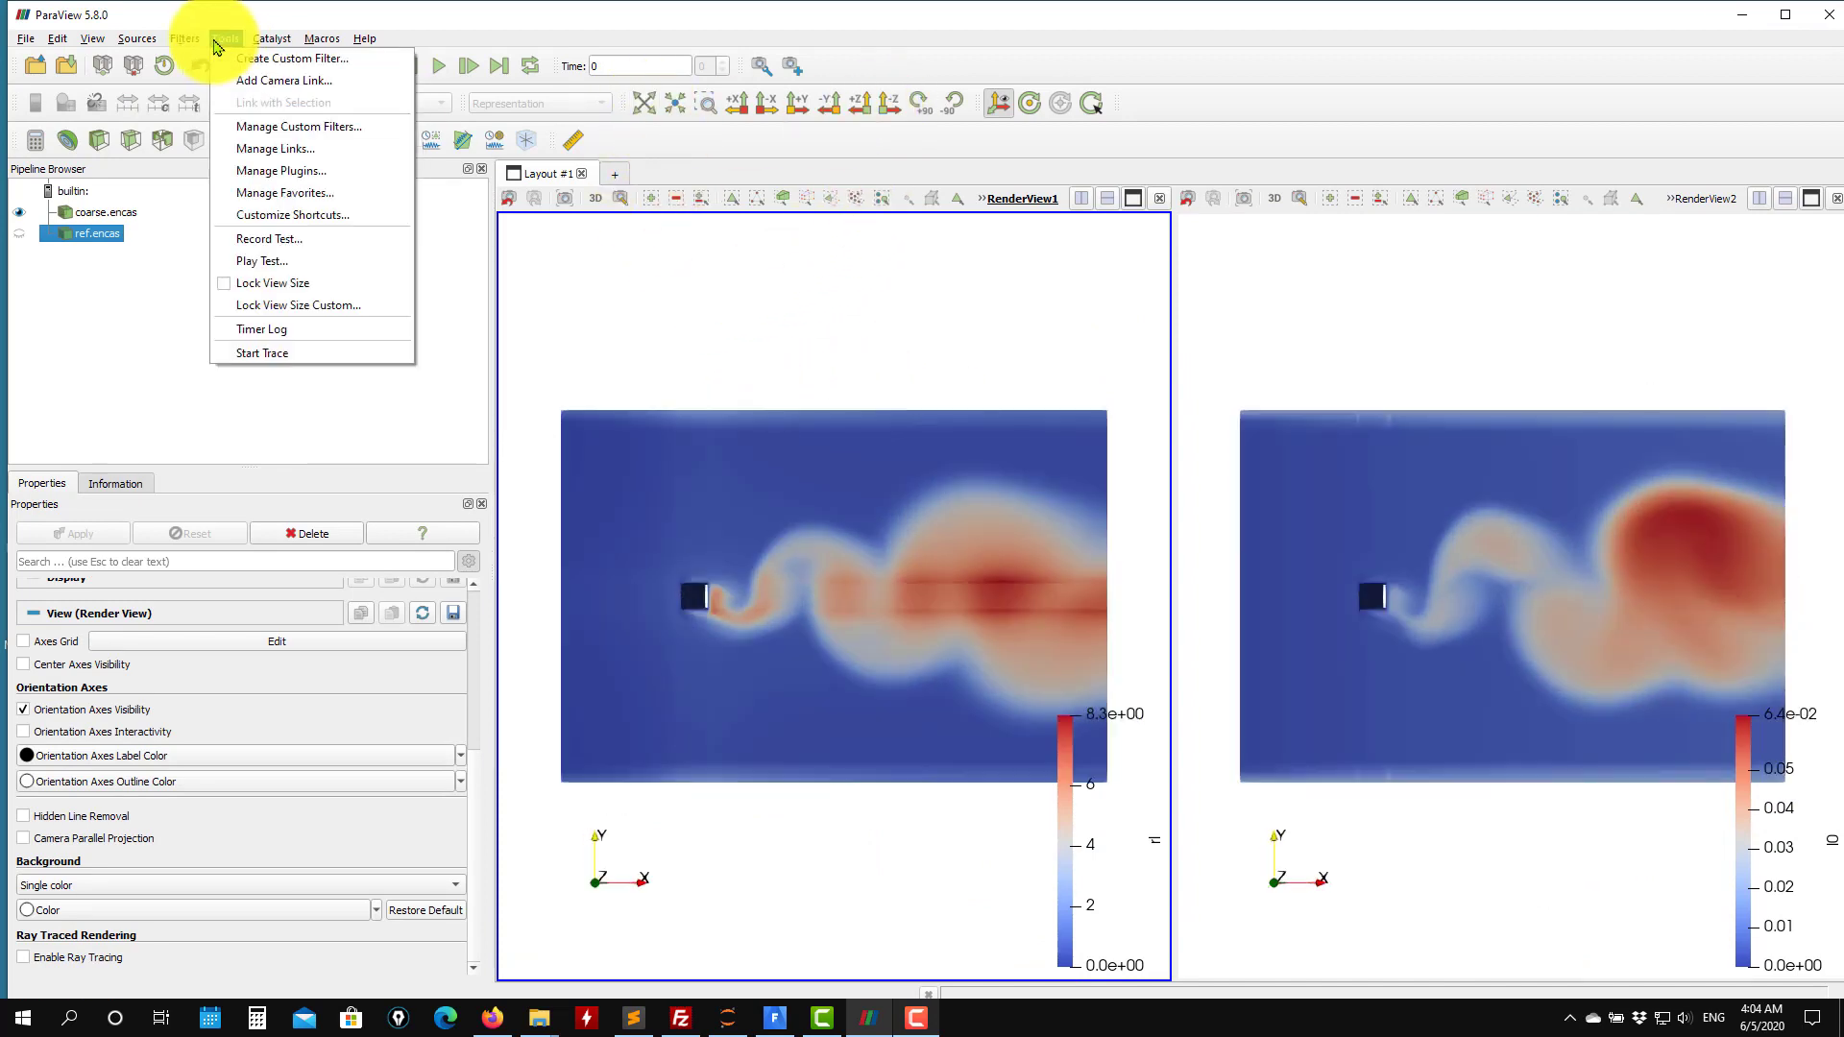
{"action": "left_click", "coordinate": [776, 293]}
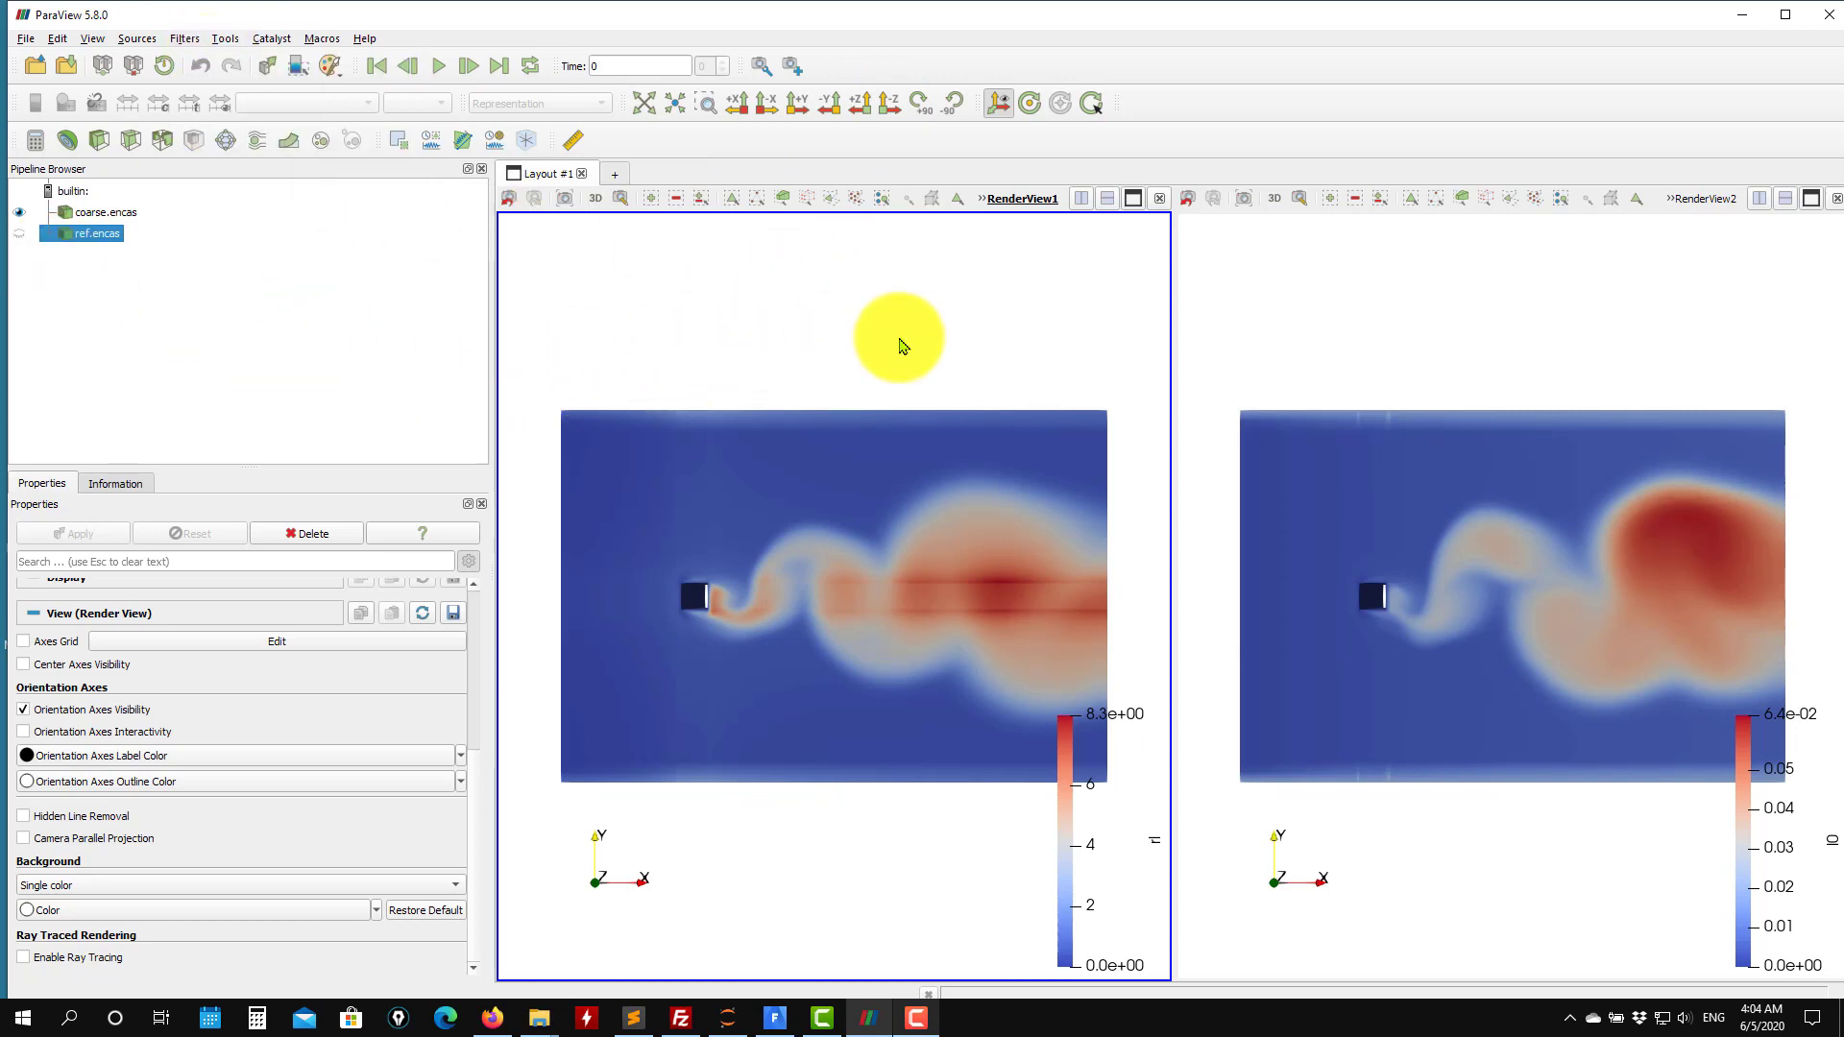
{"action": "left_click", "coordinate": [1399, 370]}
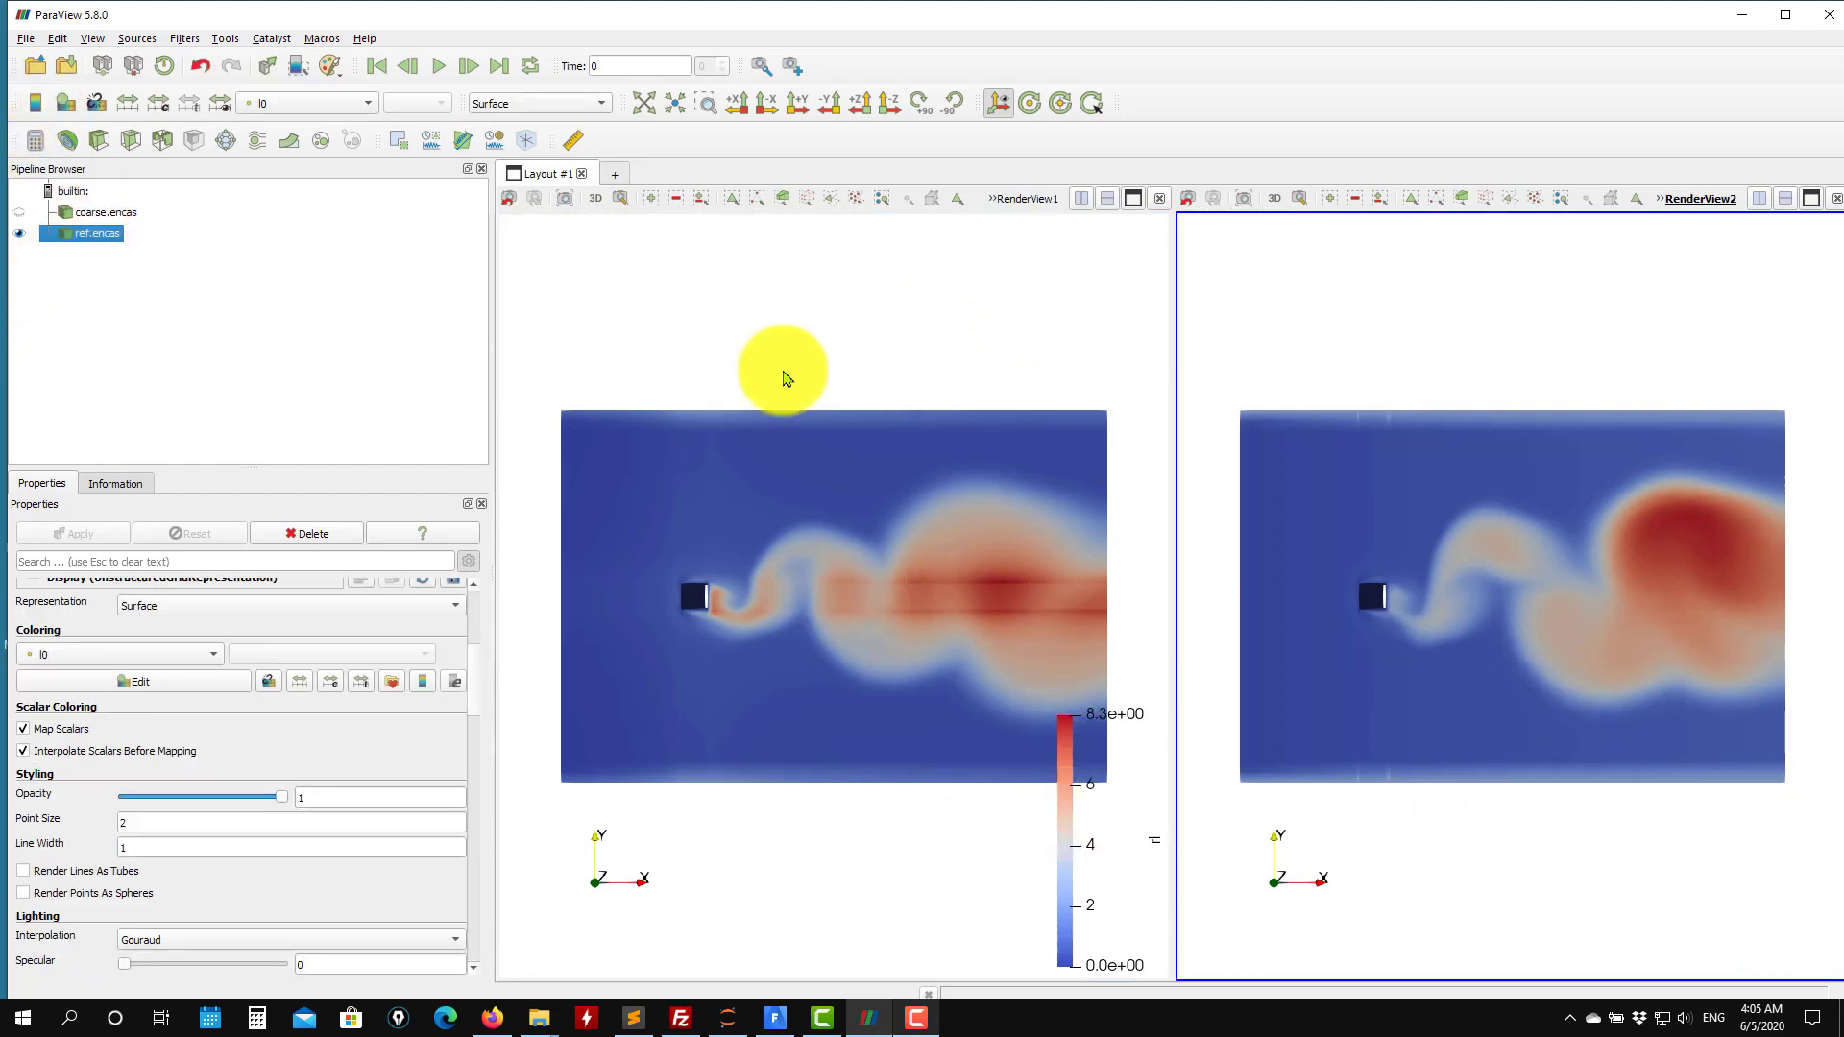
{"action": "left_click", "coordinate": [787, 374]}
Slice the coarse case with a Z-normal plane and apply it.
{"action": "left_click", "coordinate": [93, 215]}
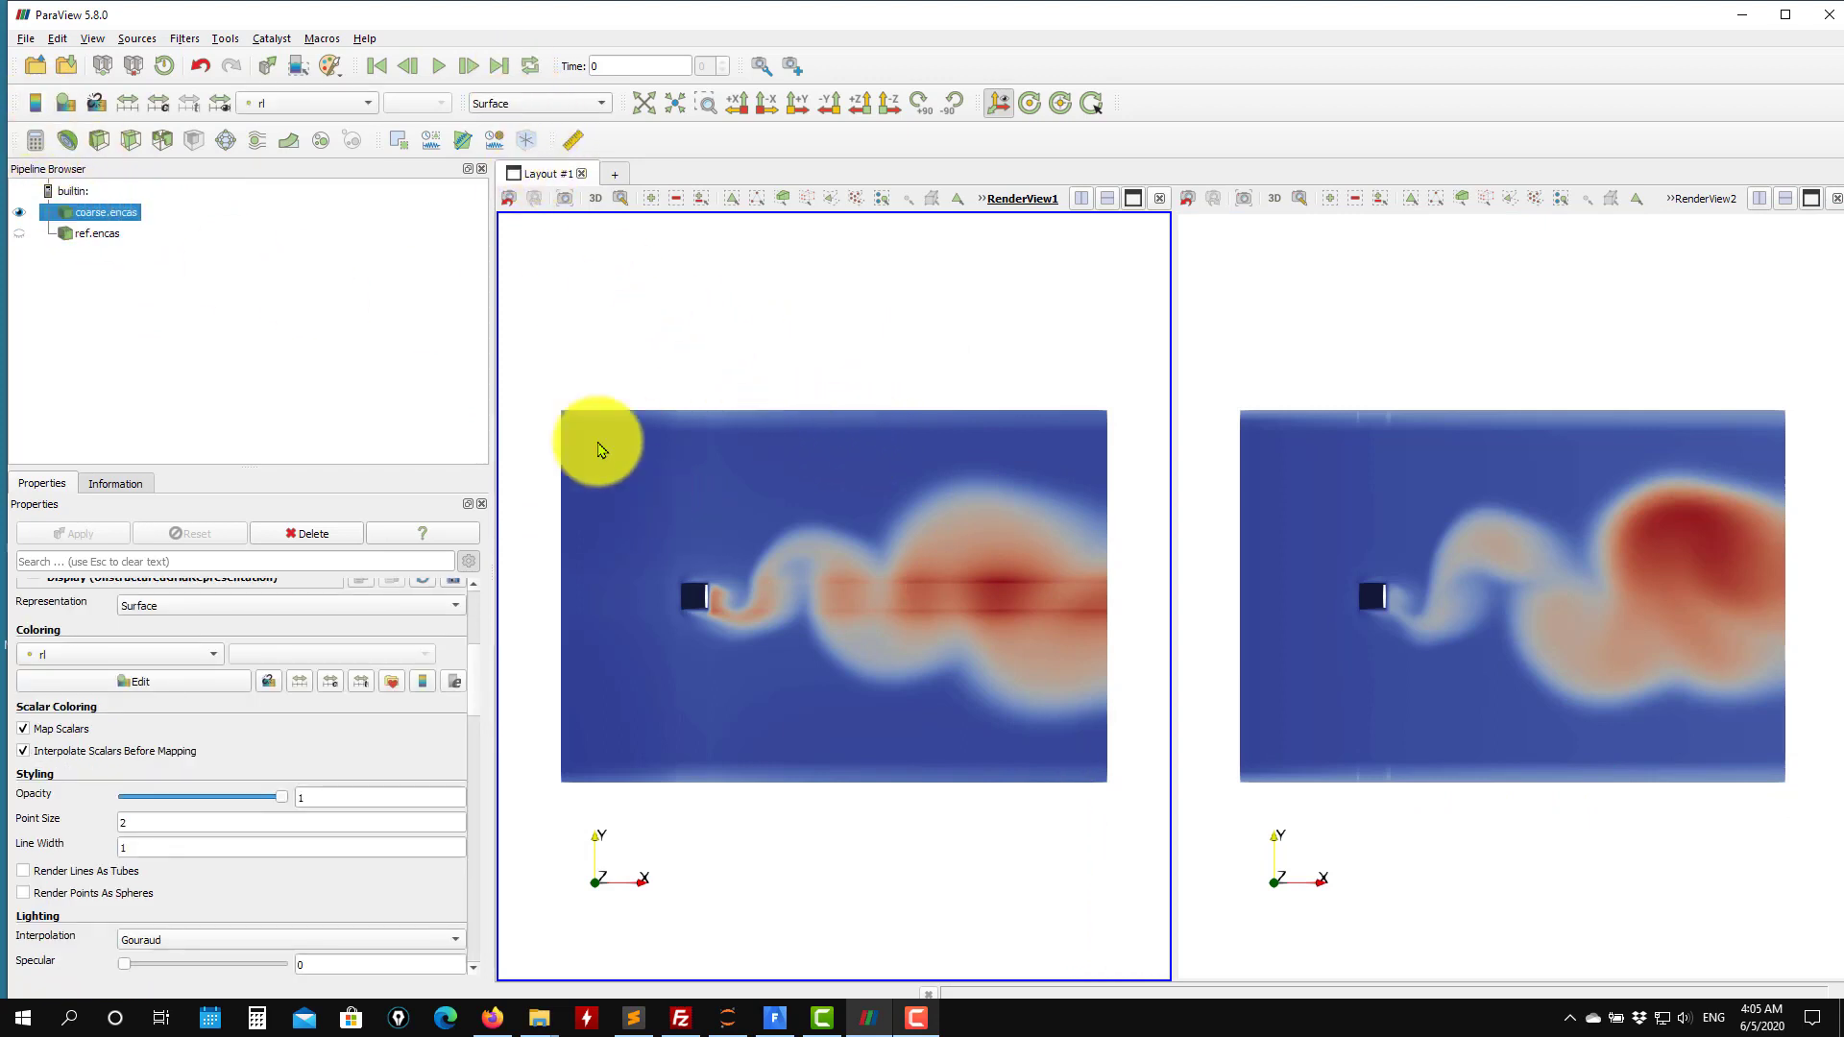
{"action": "left_click", "coordinate": [131, 141]}
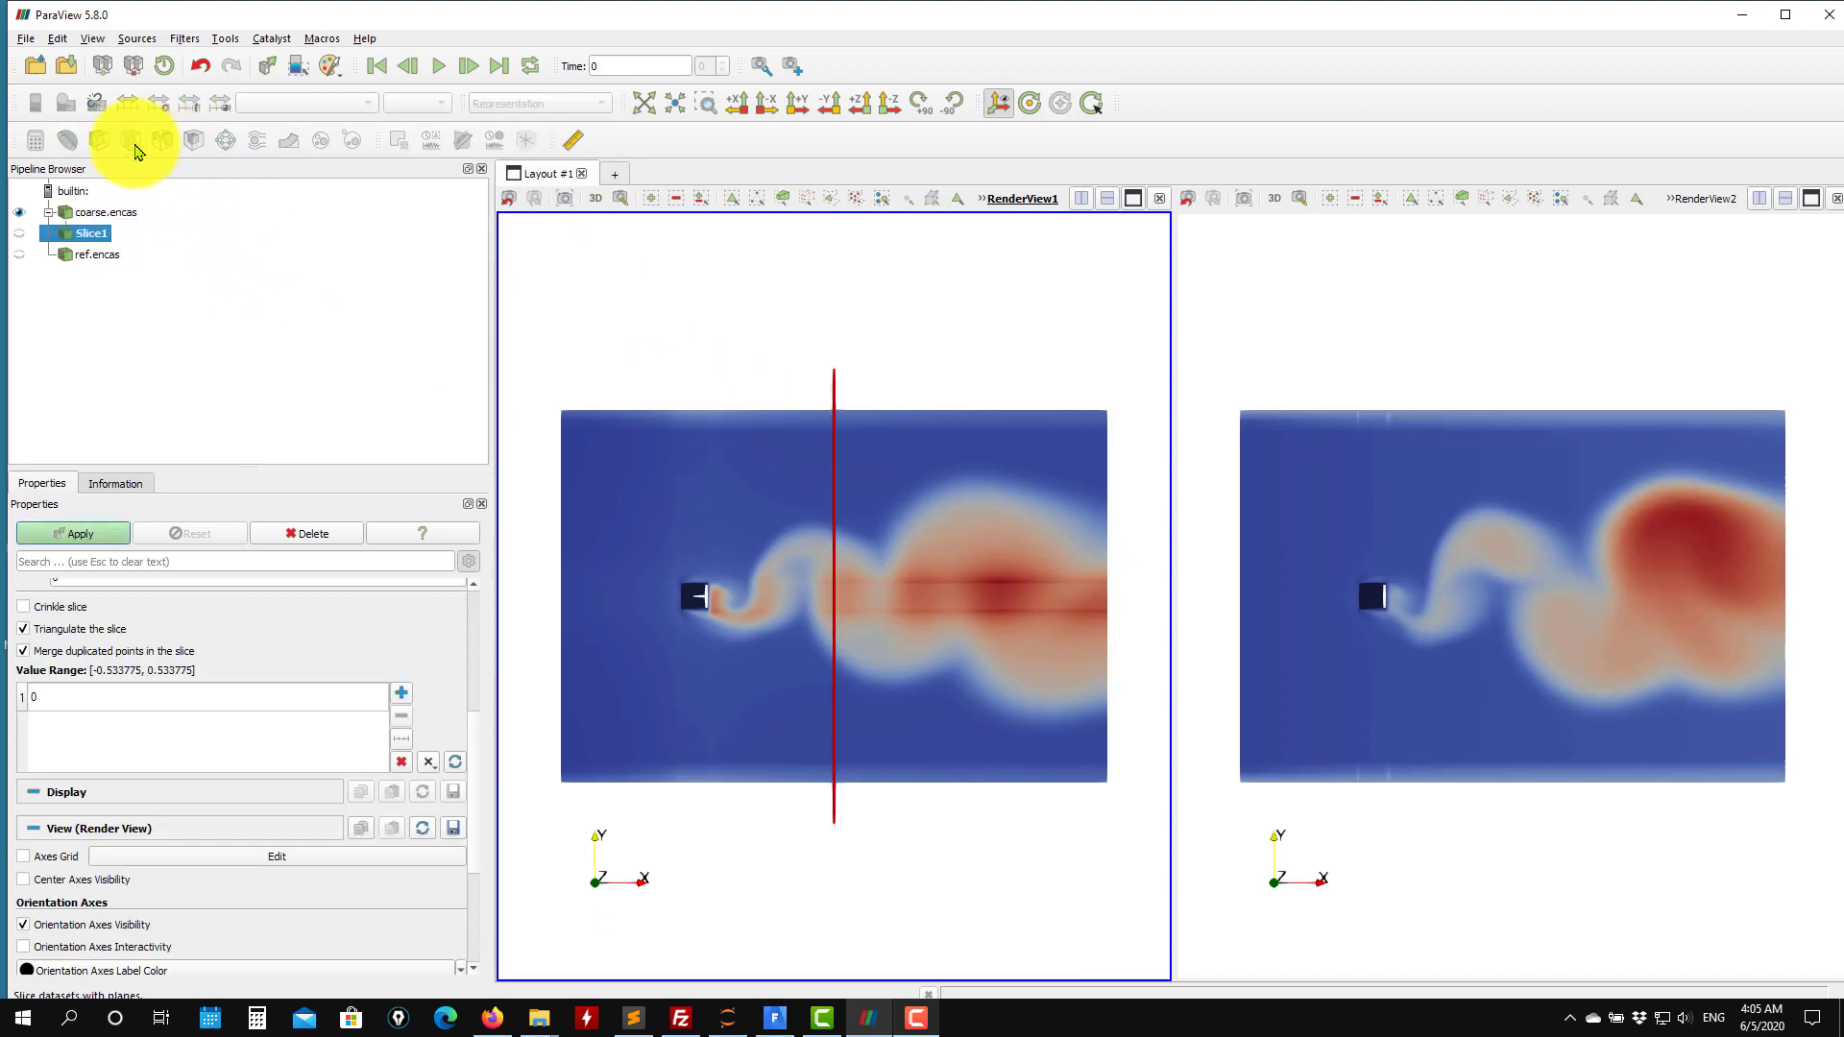
{"action": "scroll", "coordinate": [471, 749], "scroll_direction": "up", "scroll_amount": 5}
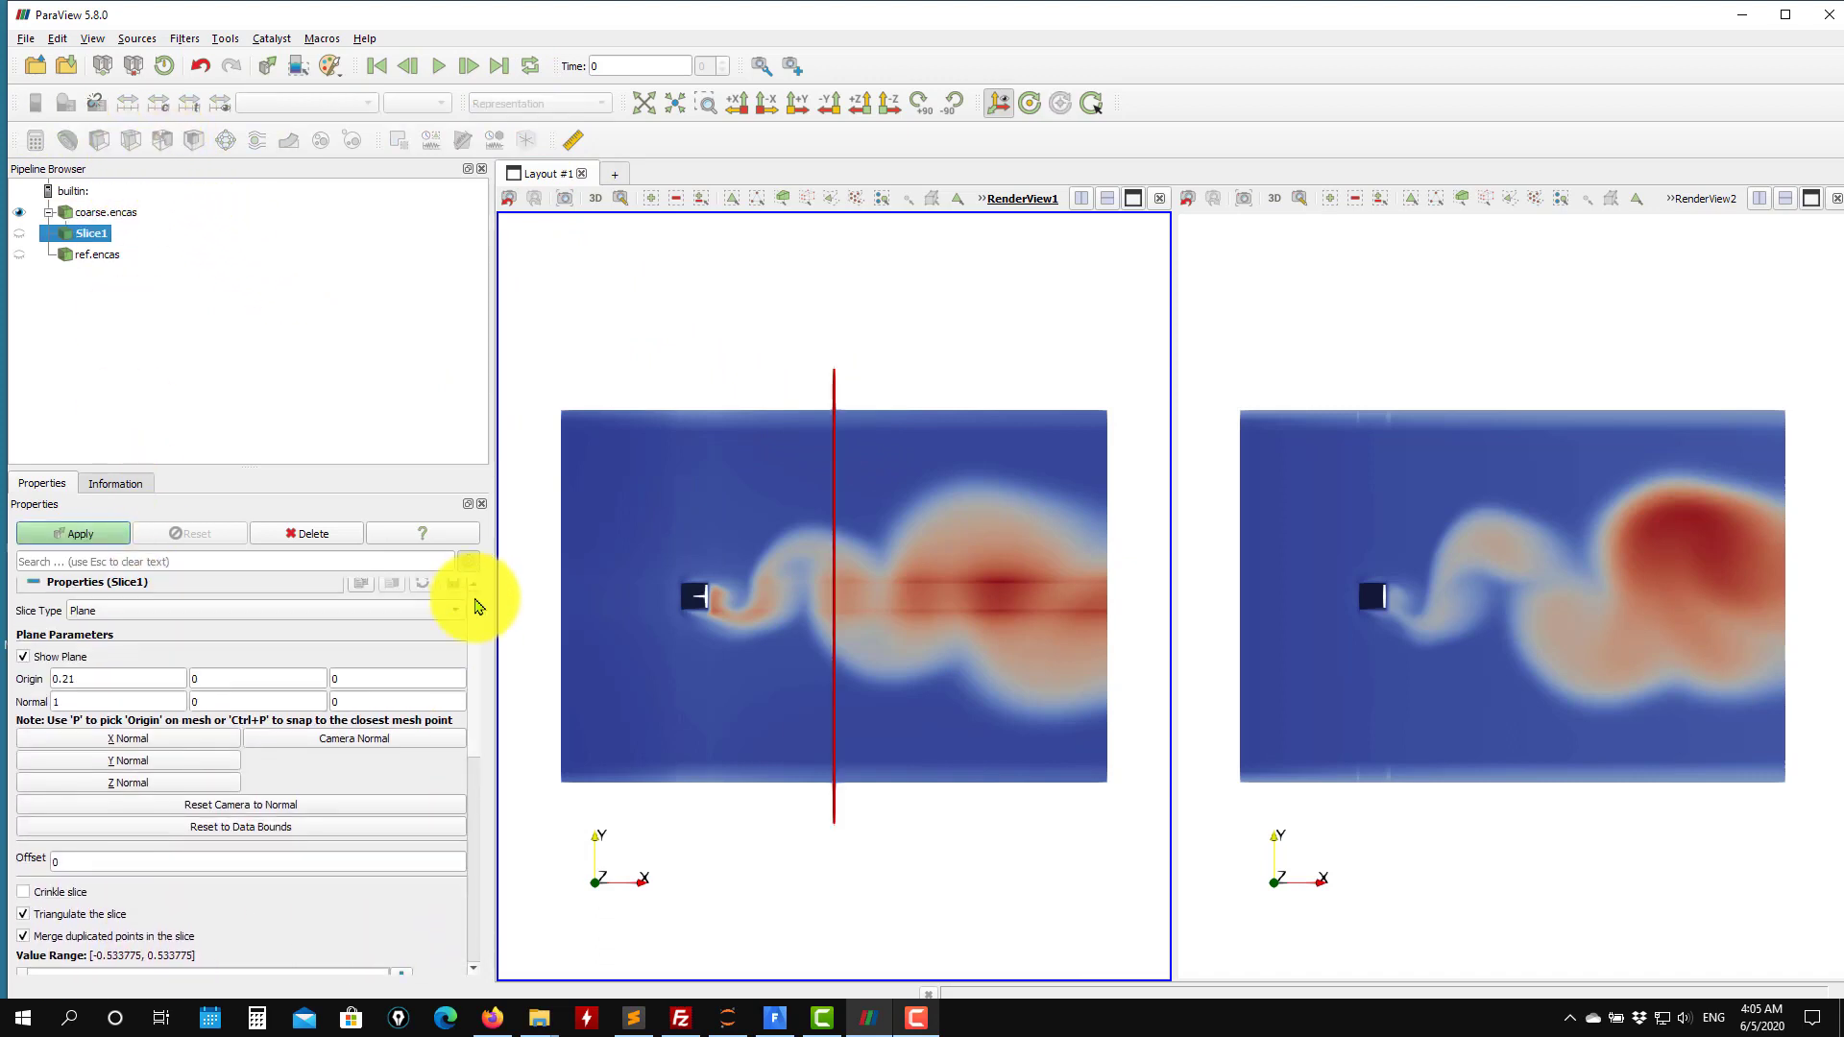
{"action": "left_click", "coordinate": [147, 793]}
{"action": "left_click", "coordinate": [83, 536]}
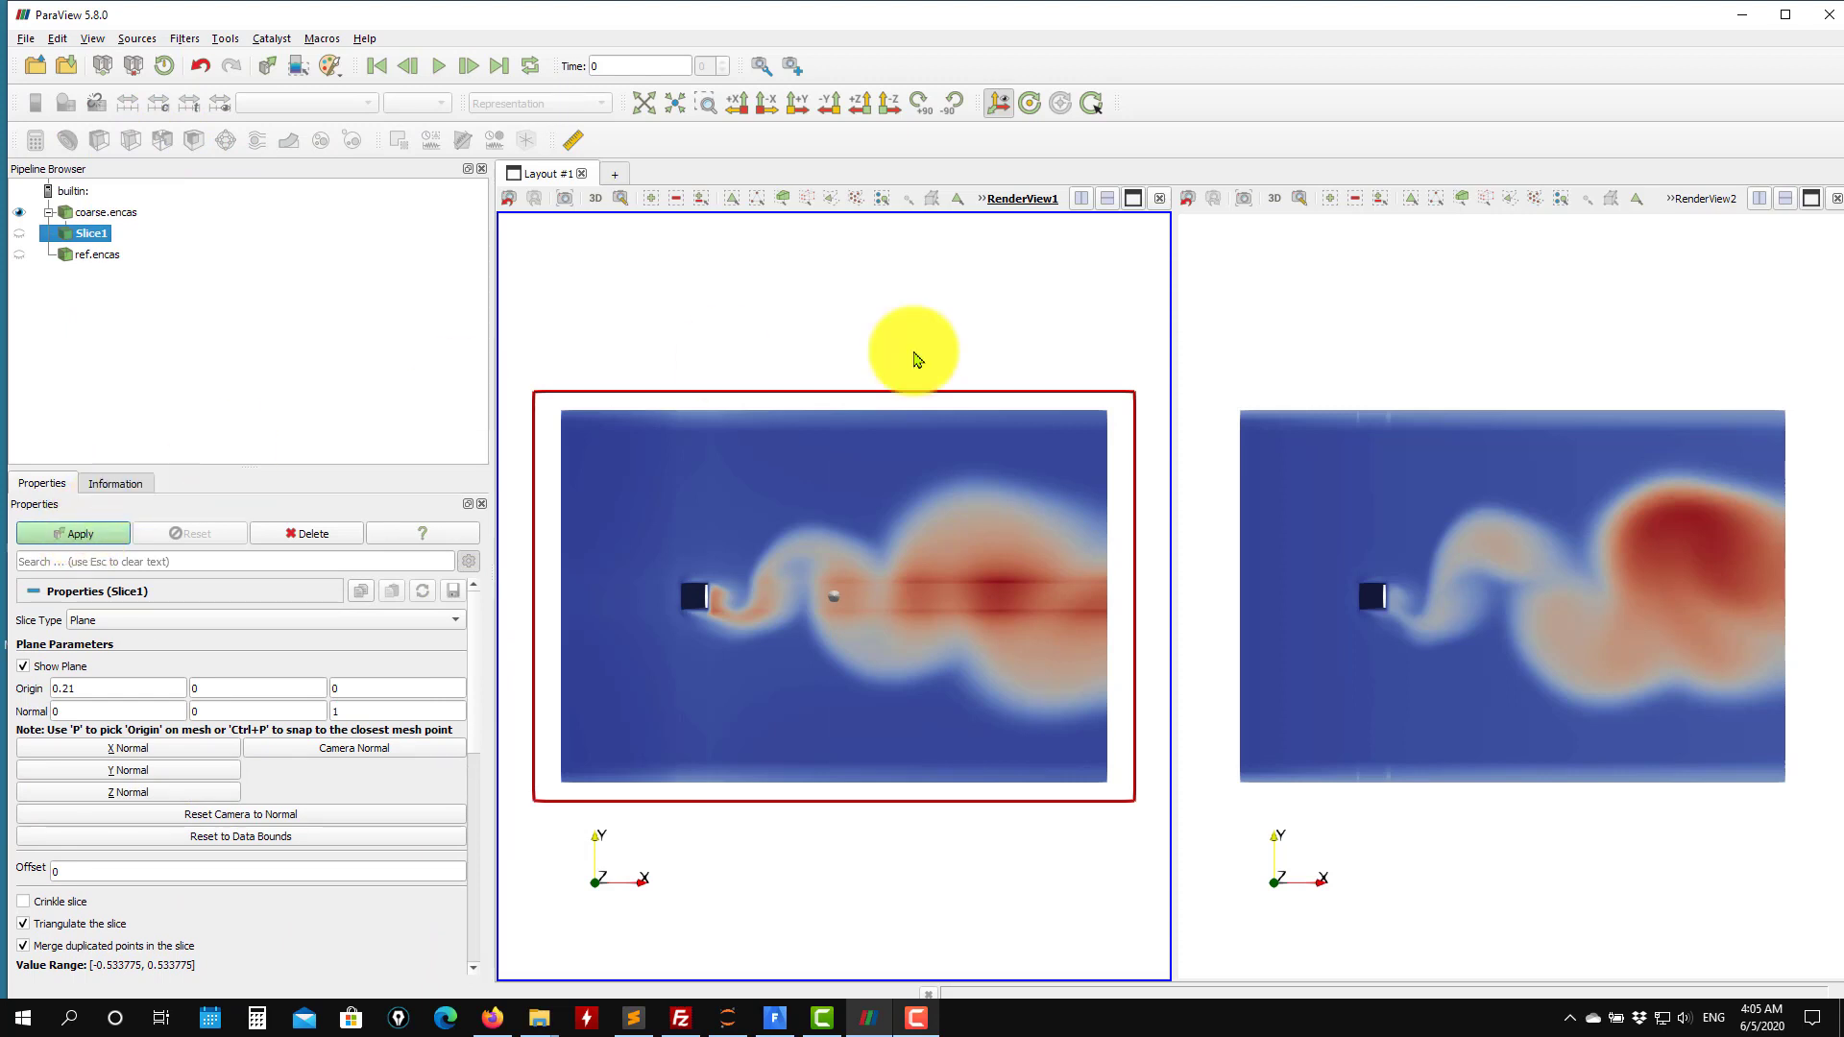
Hide the plane widget of the coarse case's slice.
{"action": "left_click", "coordinate": [1268, 376]}
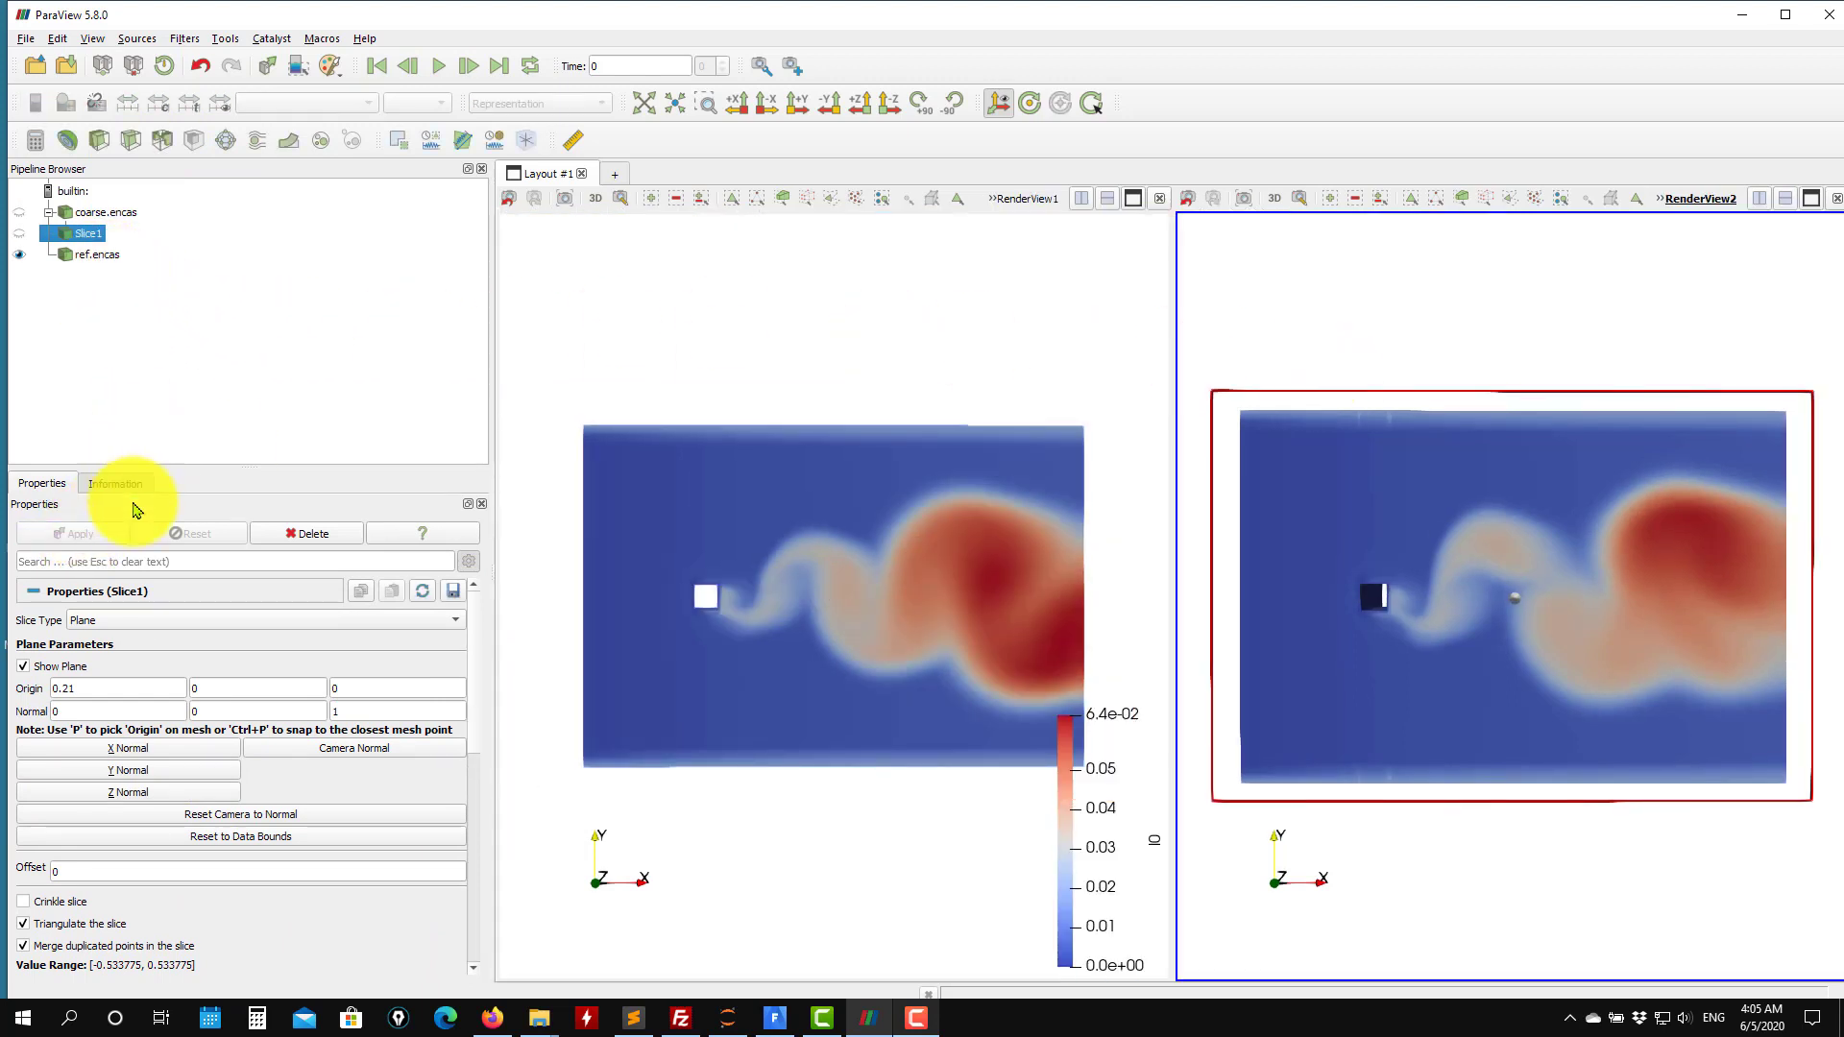
{"action": "left_click", "coordinate": [141, 802]}
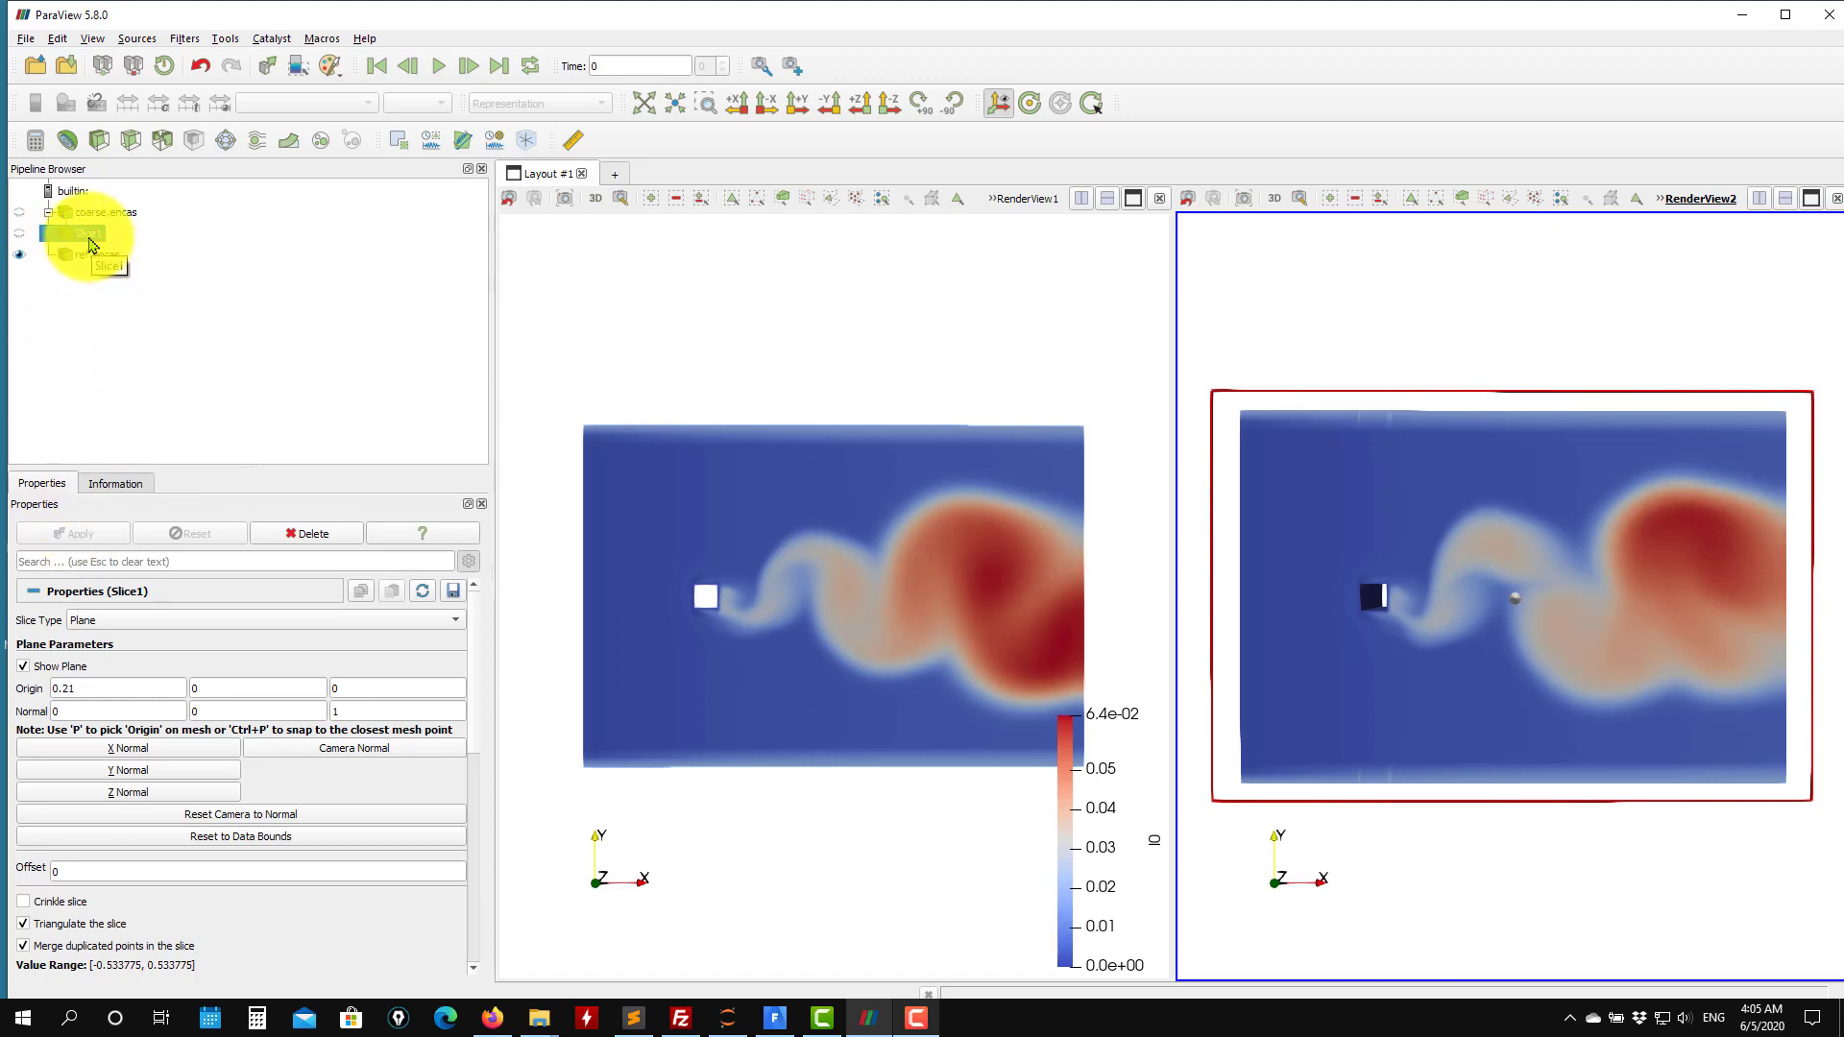
{"action": "left_click_drag", "start_coordinate": [679, 362], "coordinate": [330, 317]}
{"action": "left_click", "coordinate": [23, 666]}
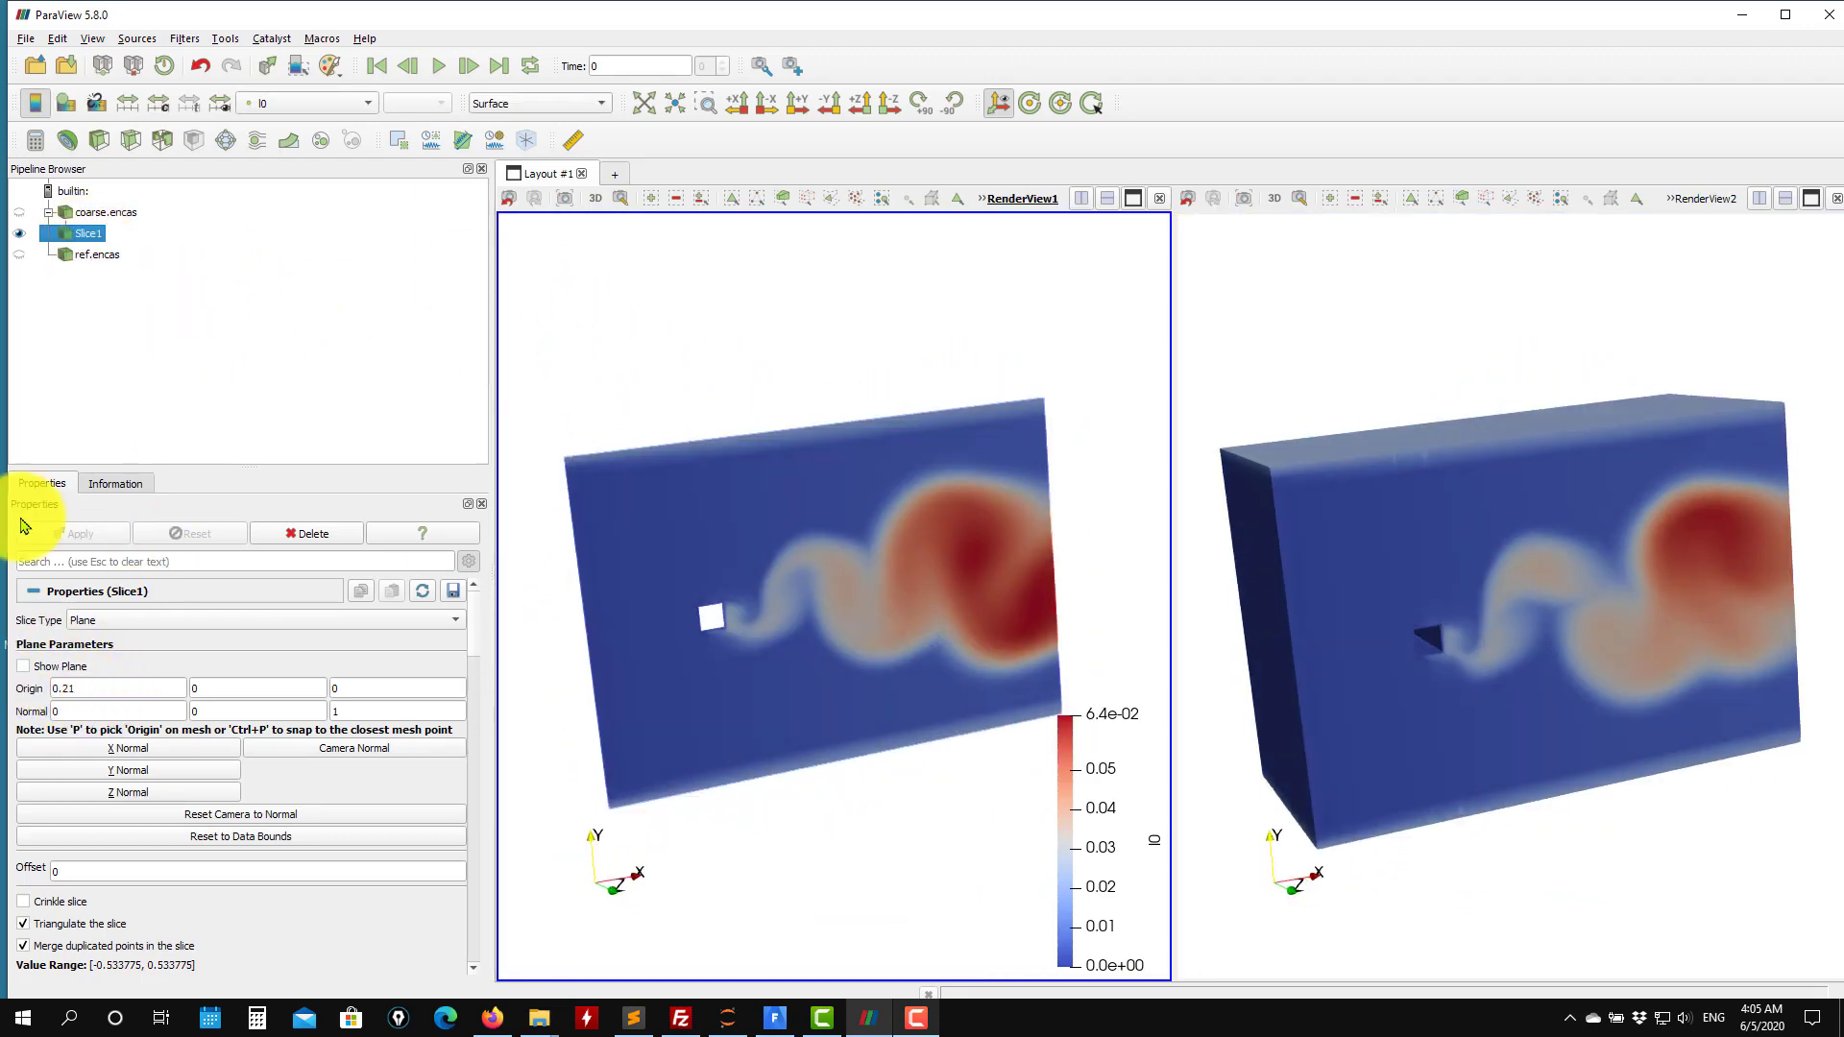
{"action": "left_click", "coordinate": [93, 254]}
{"action": "left_click", "coordinate": [130, 142]}
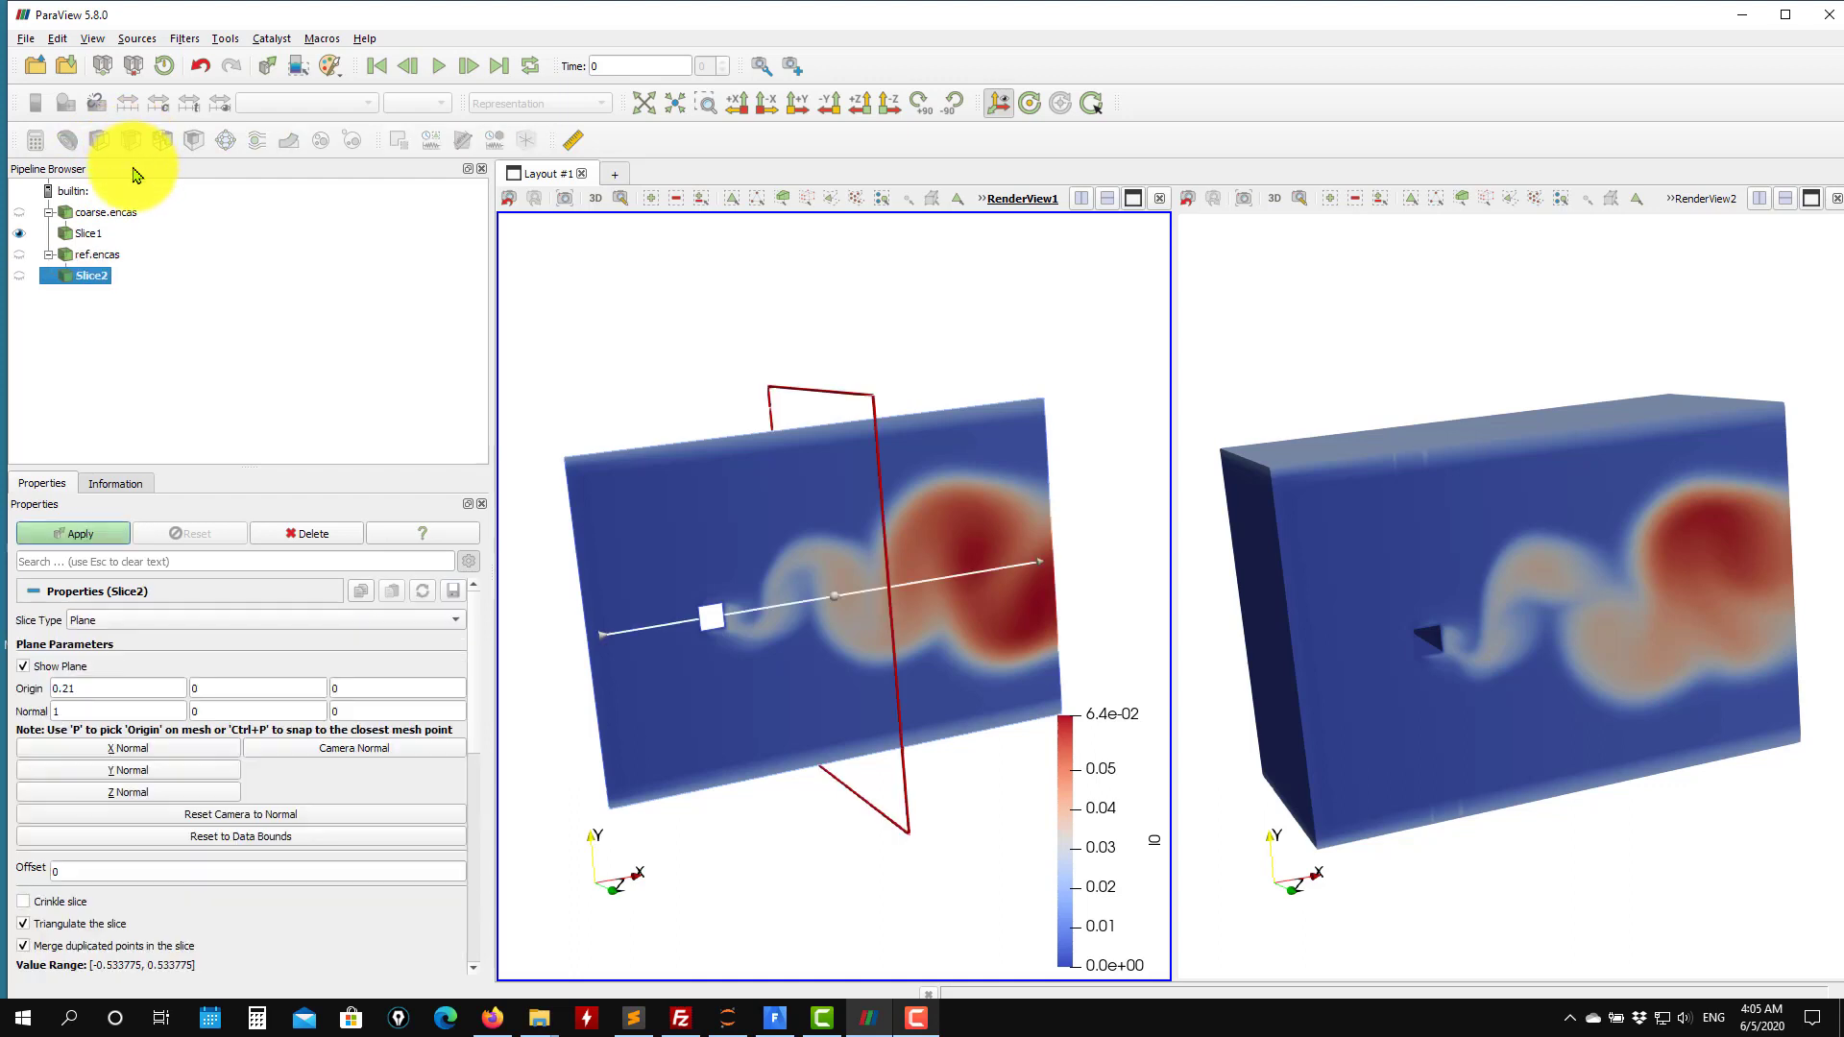
{"action": "left_click", "coordinate": [307, 533]}
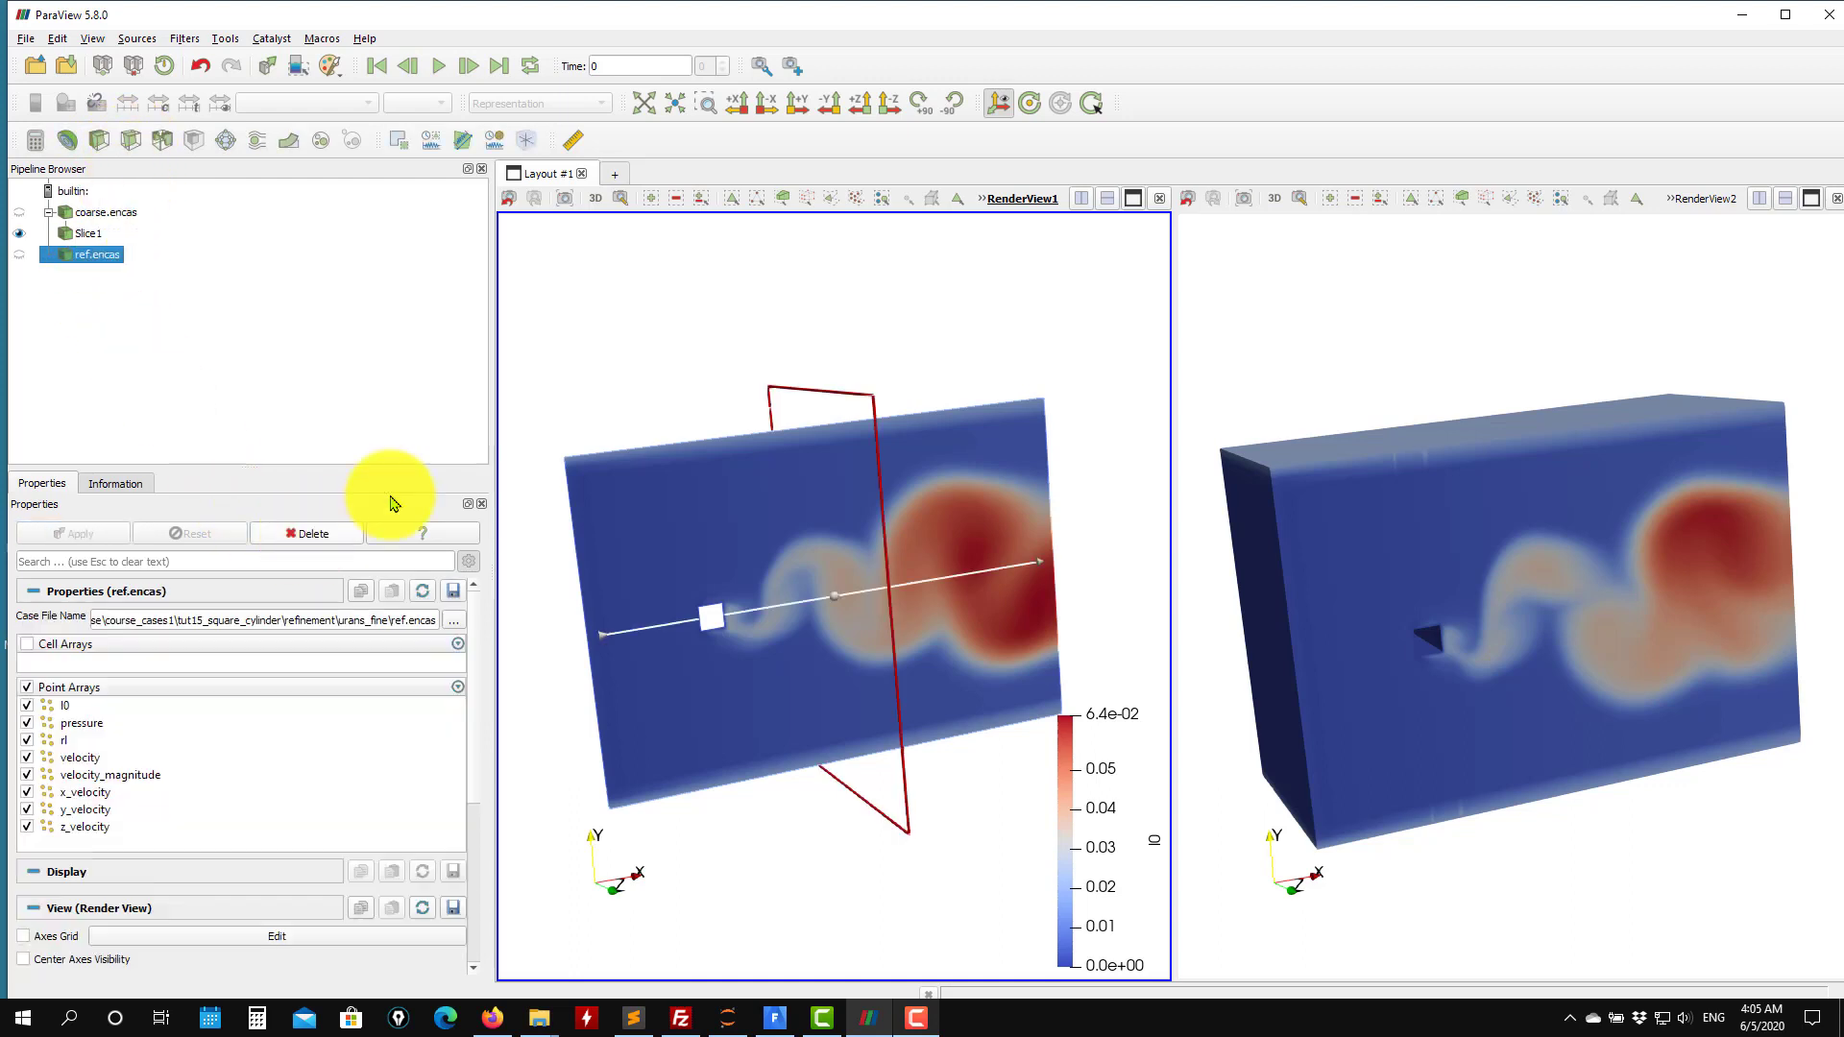
Slice the fine case with a Z-normal plane in the second view and apply it.
{"action": "left_click", "coordinate": [1284, 329]}
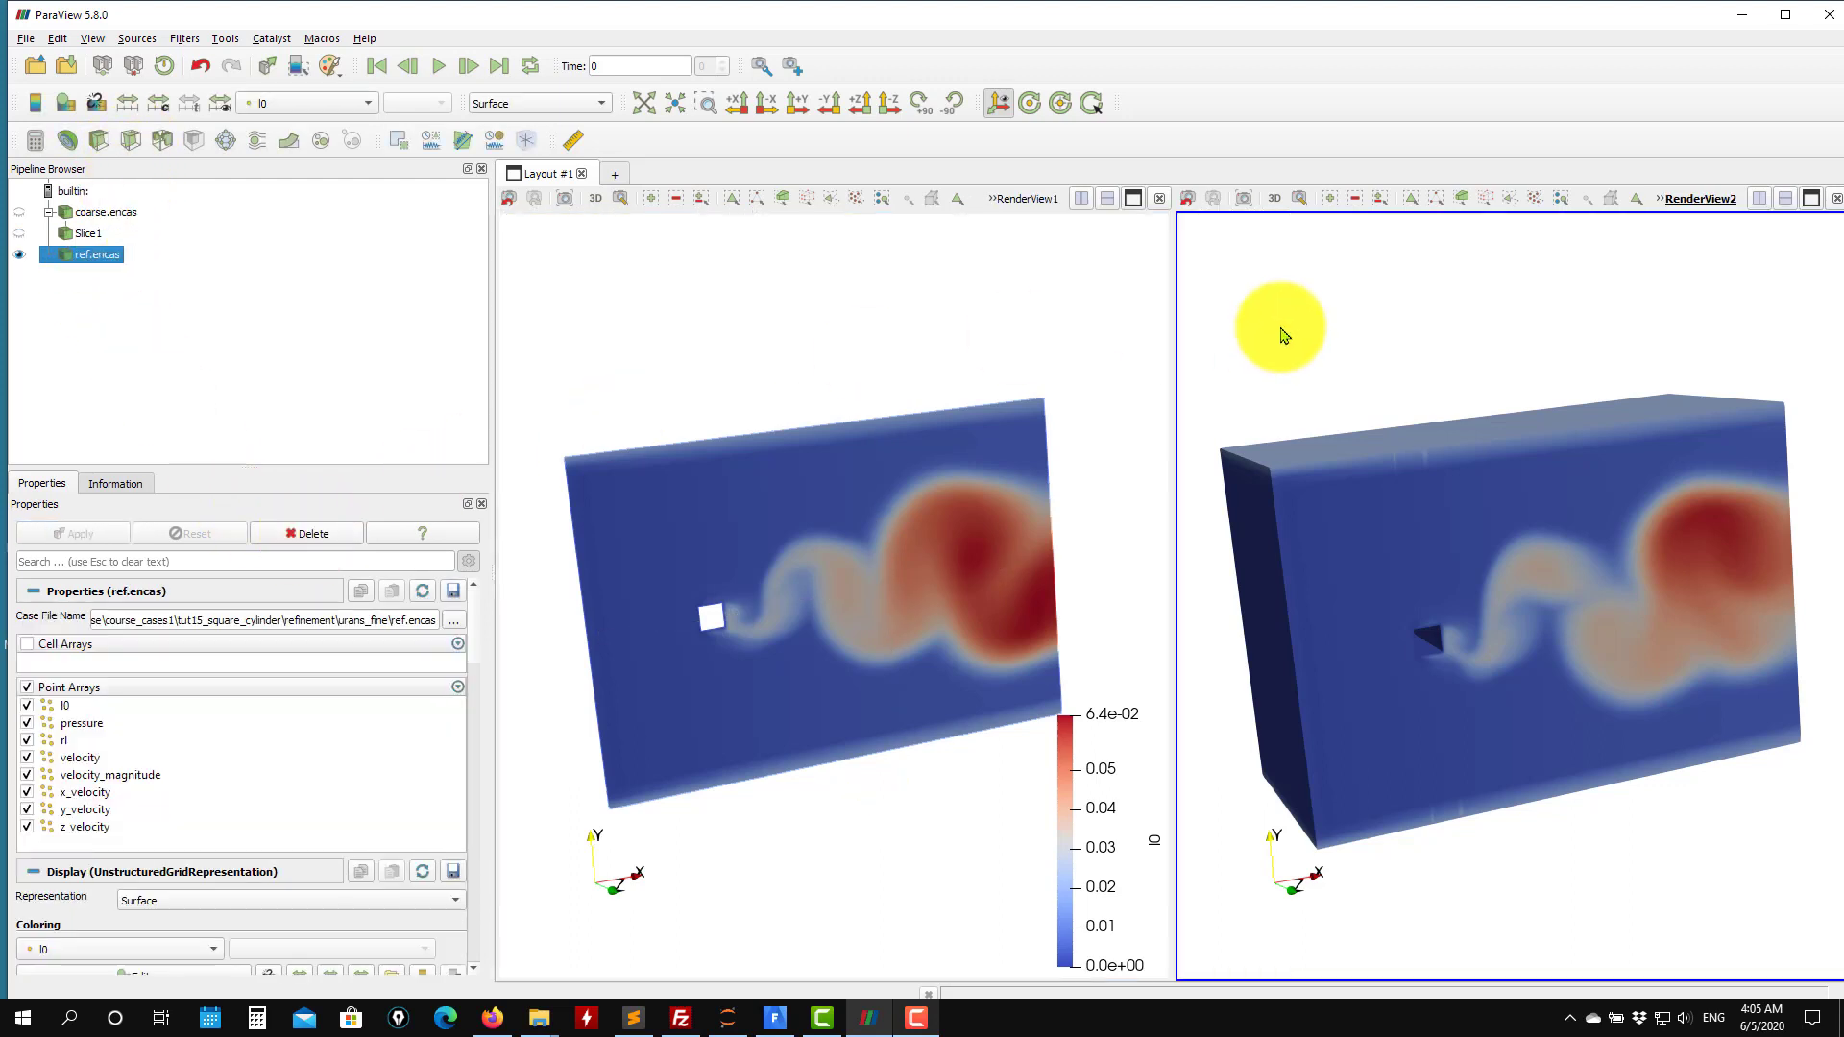
{"action": "left_click", "coordinate": [134, 145]}
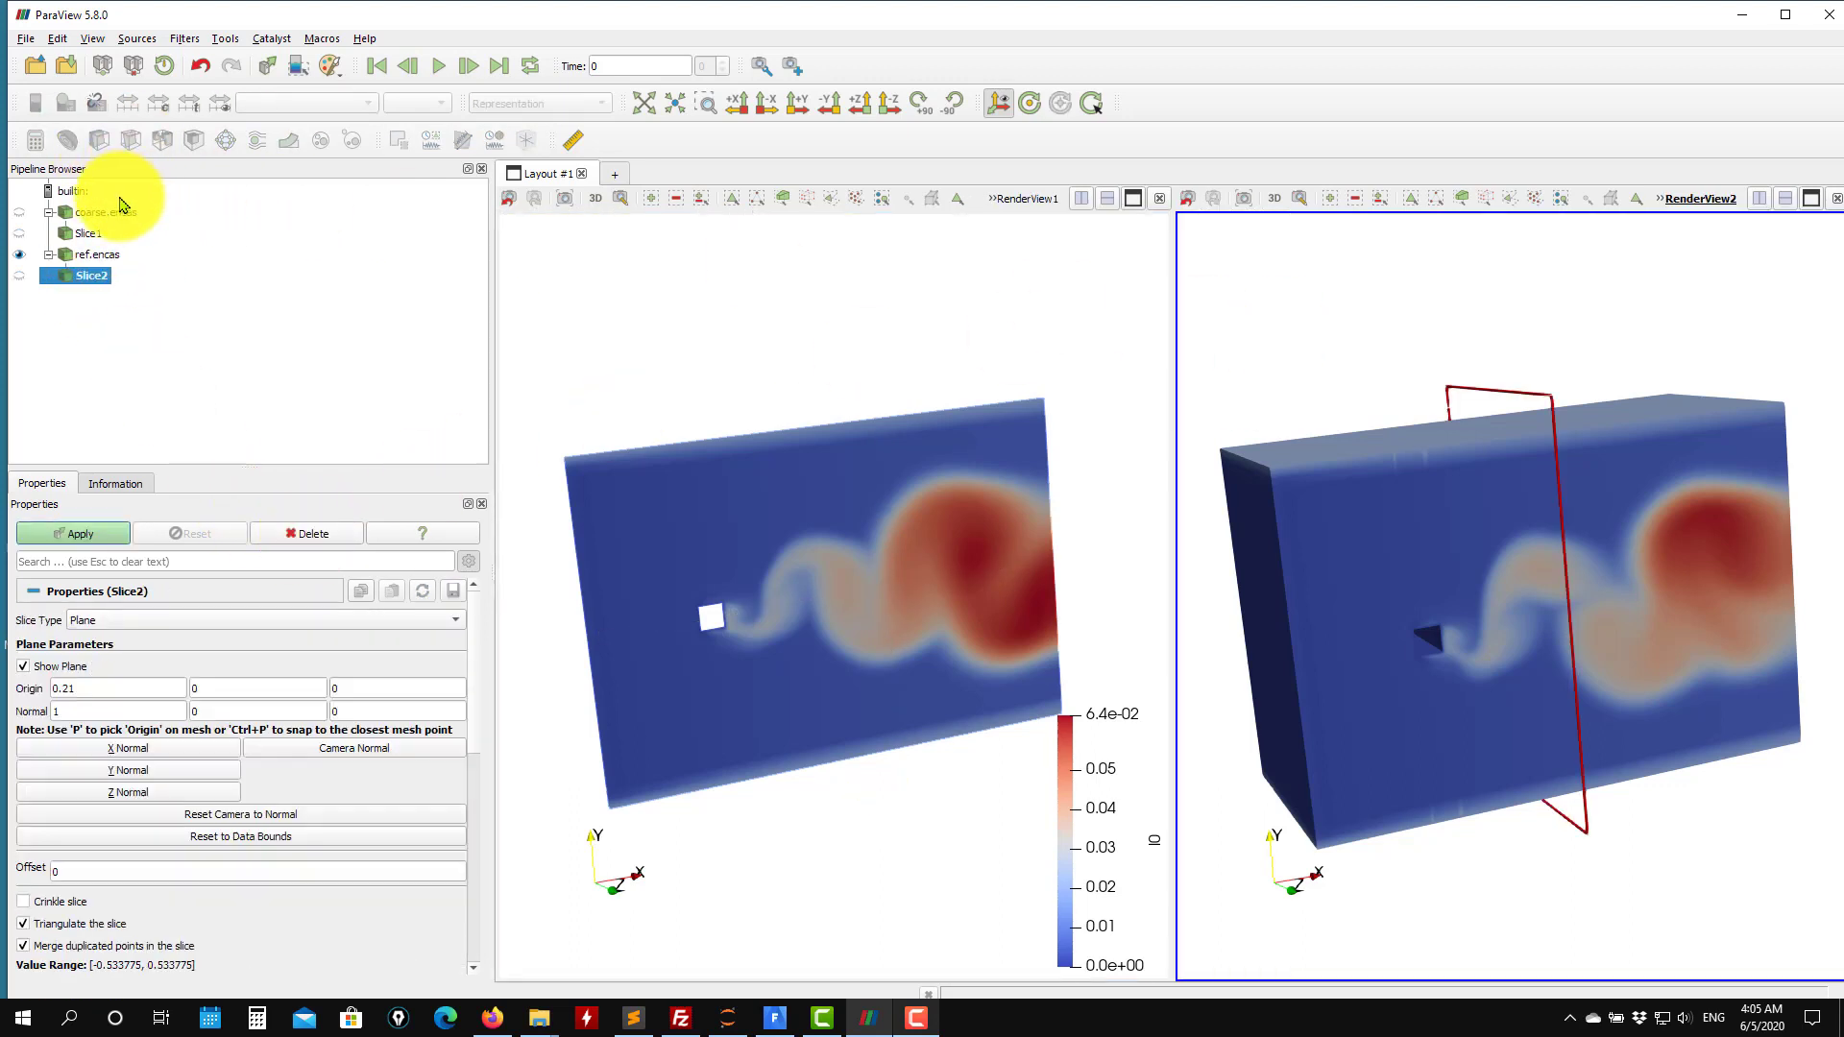
{"action": "left_click", "coordinate": [101, 535]}
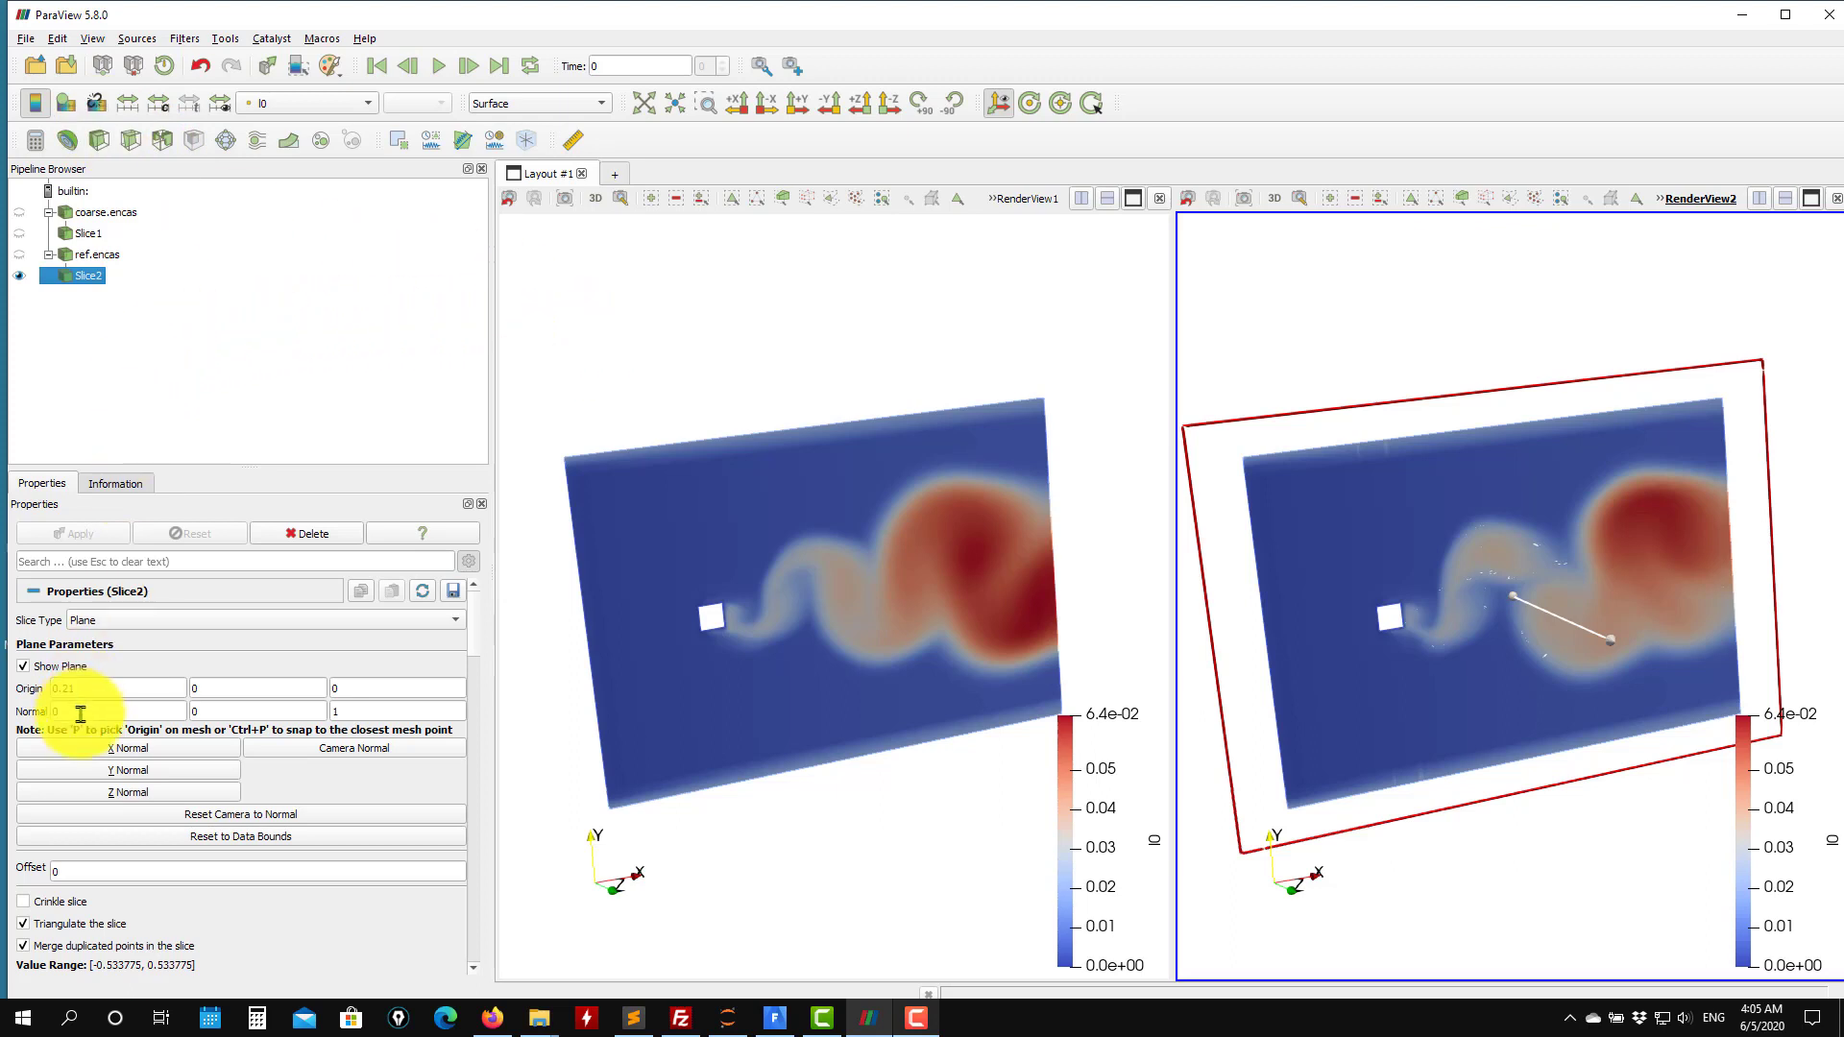
Hide the plane widget of the fine case's slice.
{"action": "left_click", "coordinate": [79, 670]}
{"action": "left_click_drag", "start_coordinate": [844, 852], "coordinate": [873, 741]}
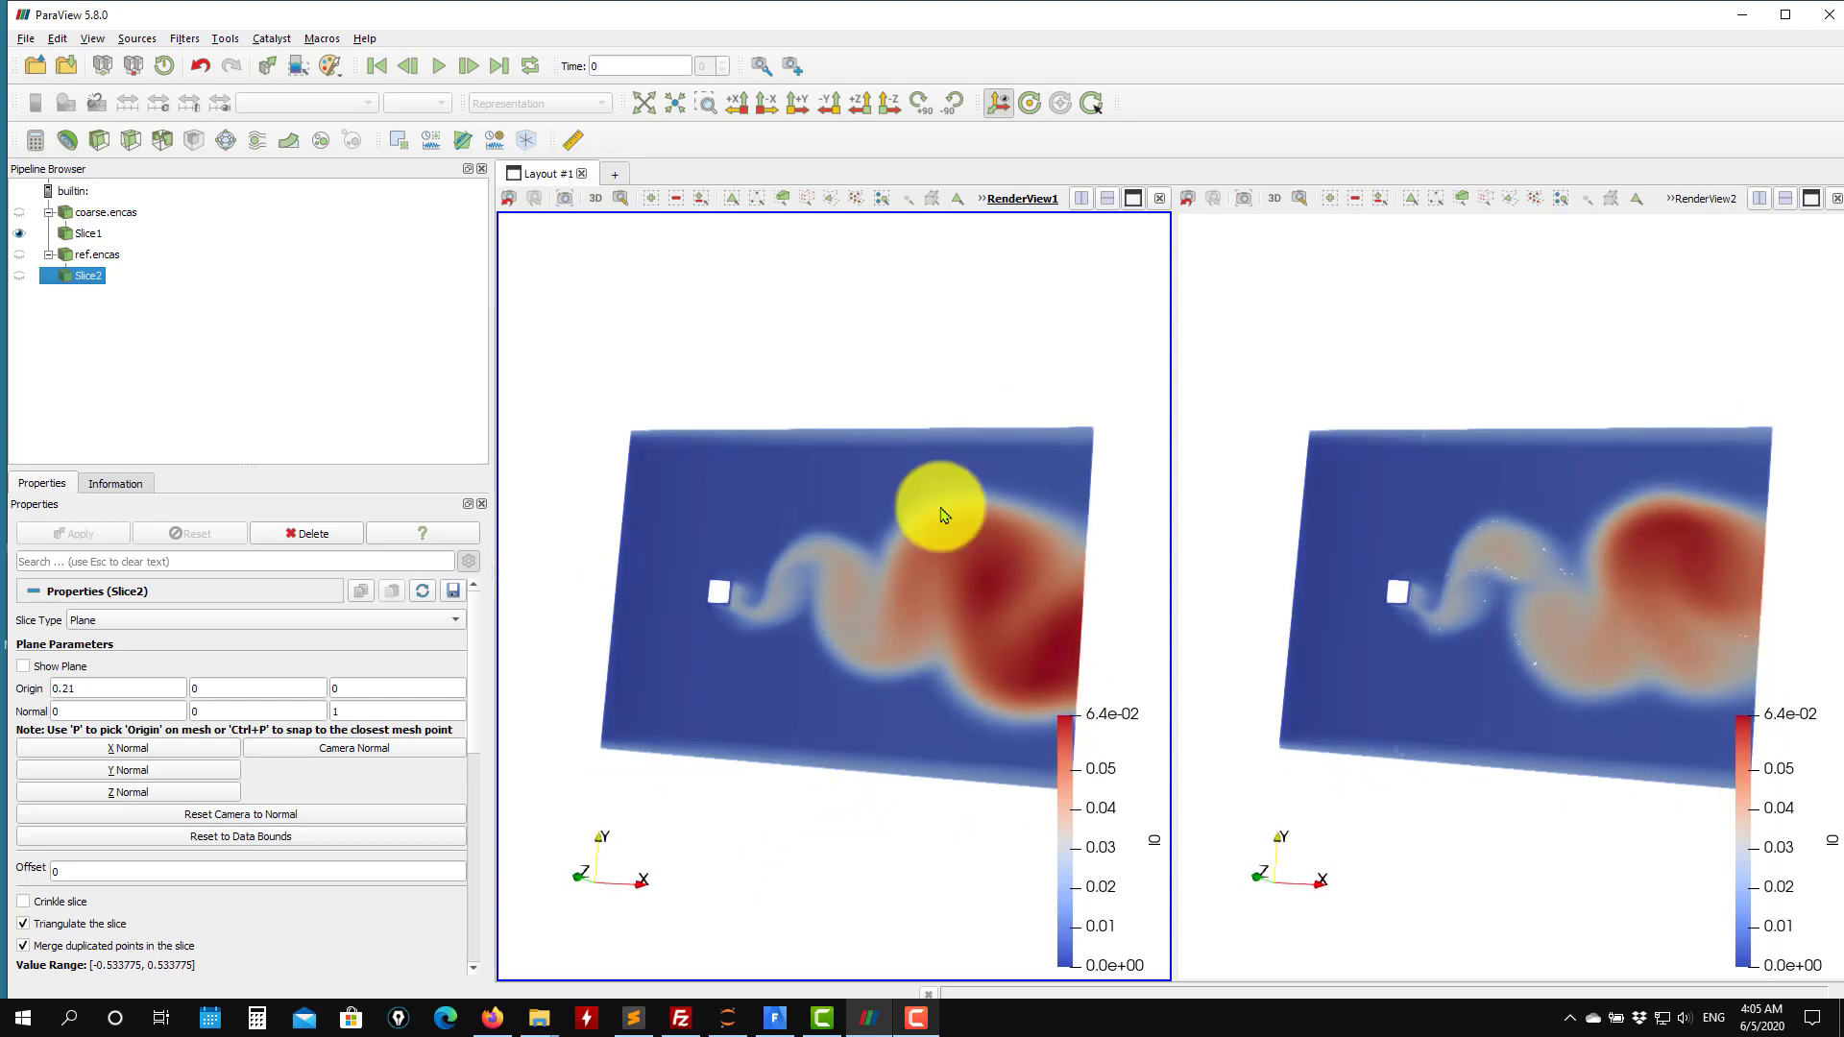
{"action": "mouse_move", "coordinate": [1400, 652]}
{"action": "left_mouse_down"}
{"action": "mouse_move", "coordinate": [1370, 625]}
{"action": "mouse_move", "coordinate": [1377, 641]}
{"action": "left_mouse_up"}
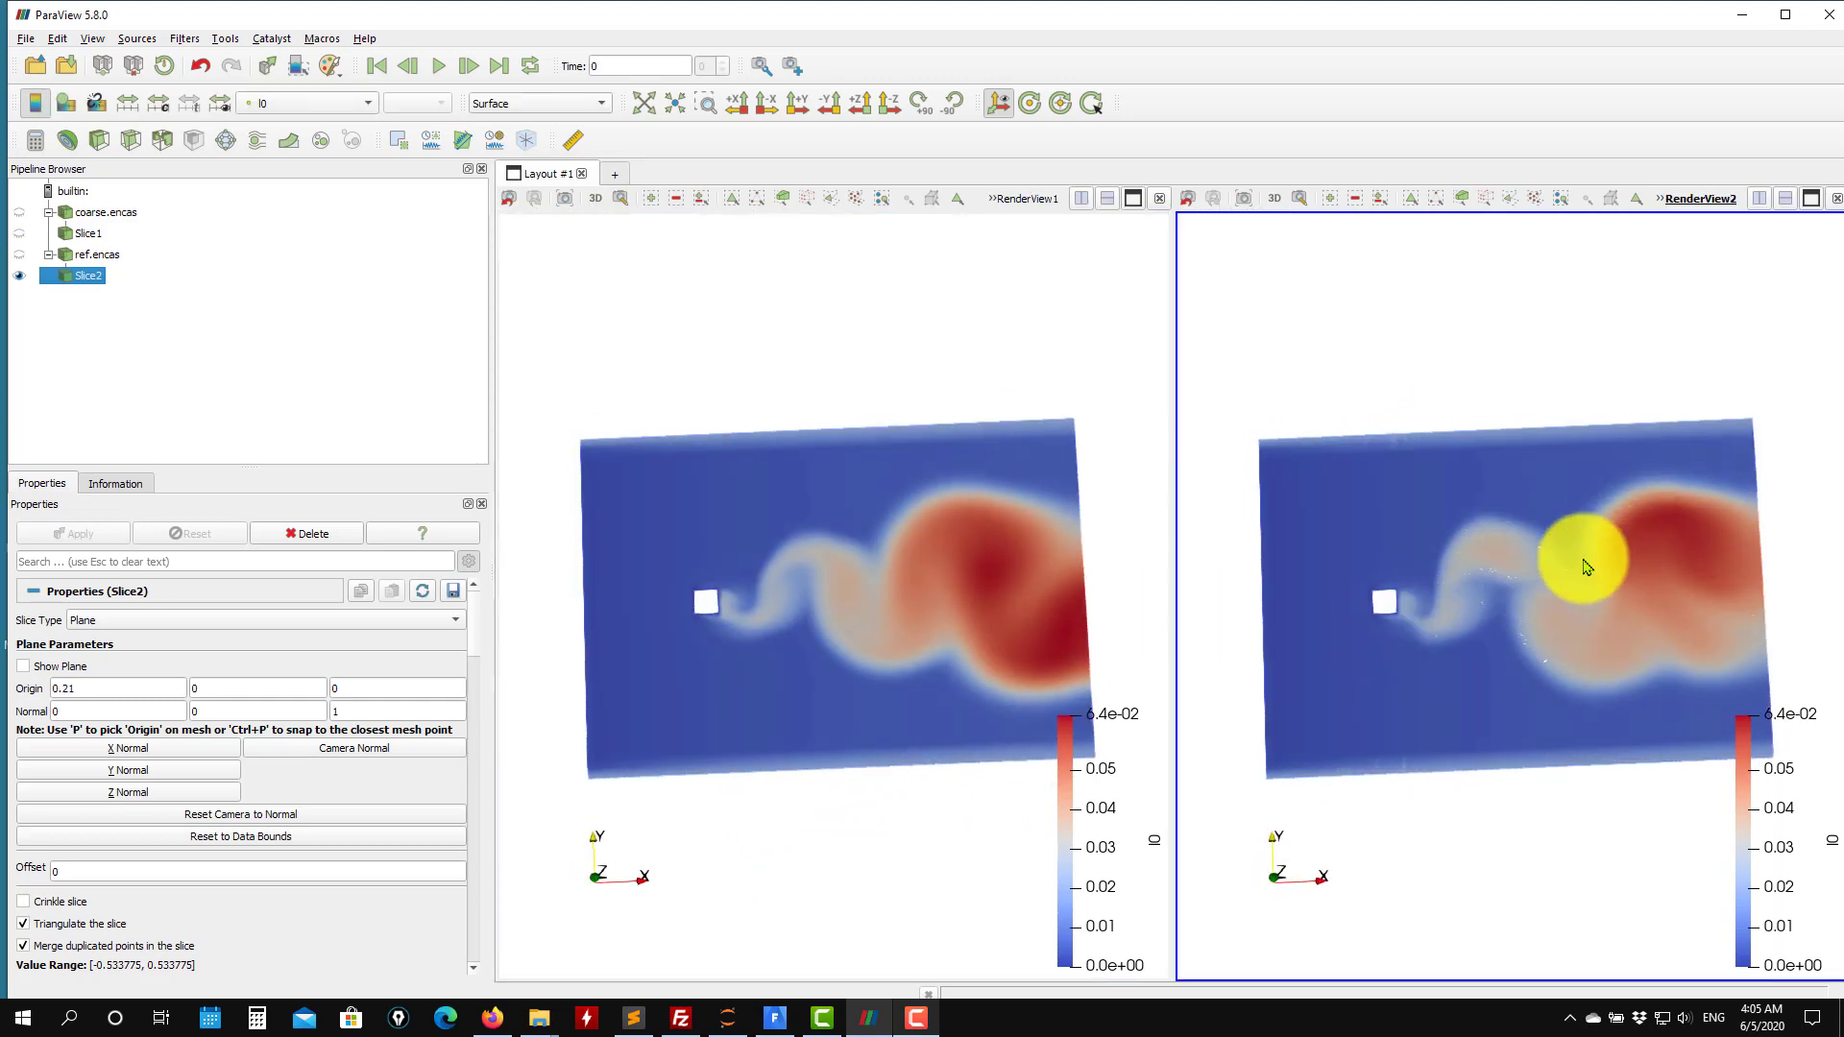
{"action": "left_click_drag", "start_coordinate": [897, 708], "coordinate": [869, 682]}
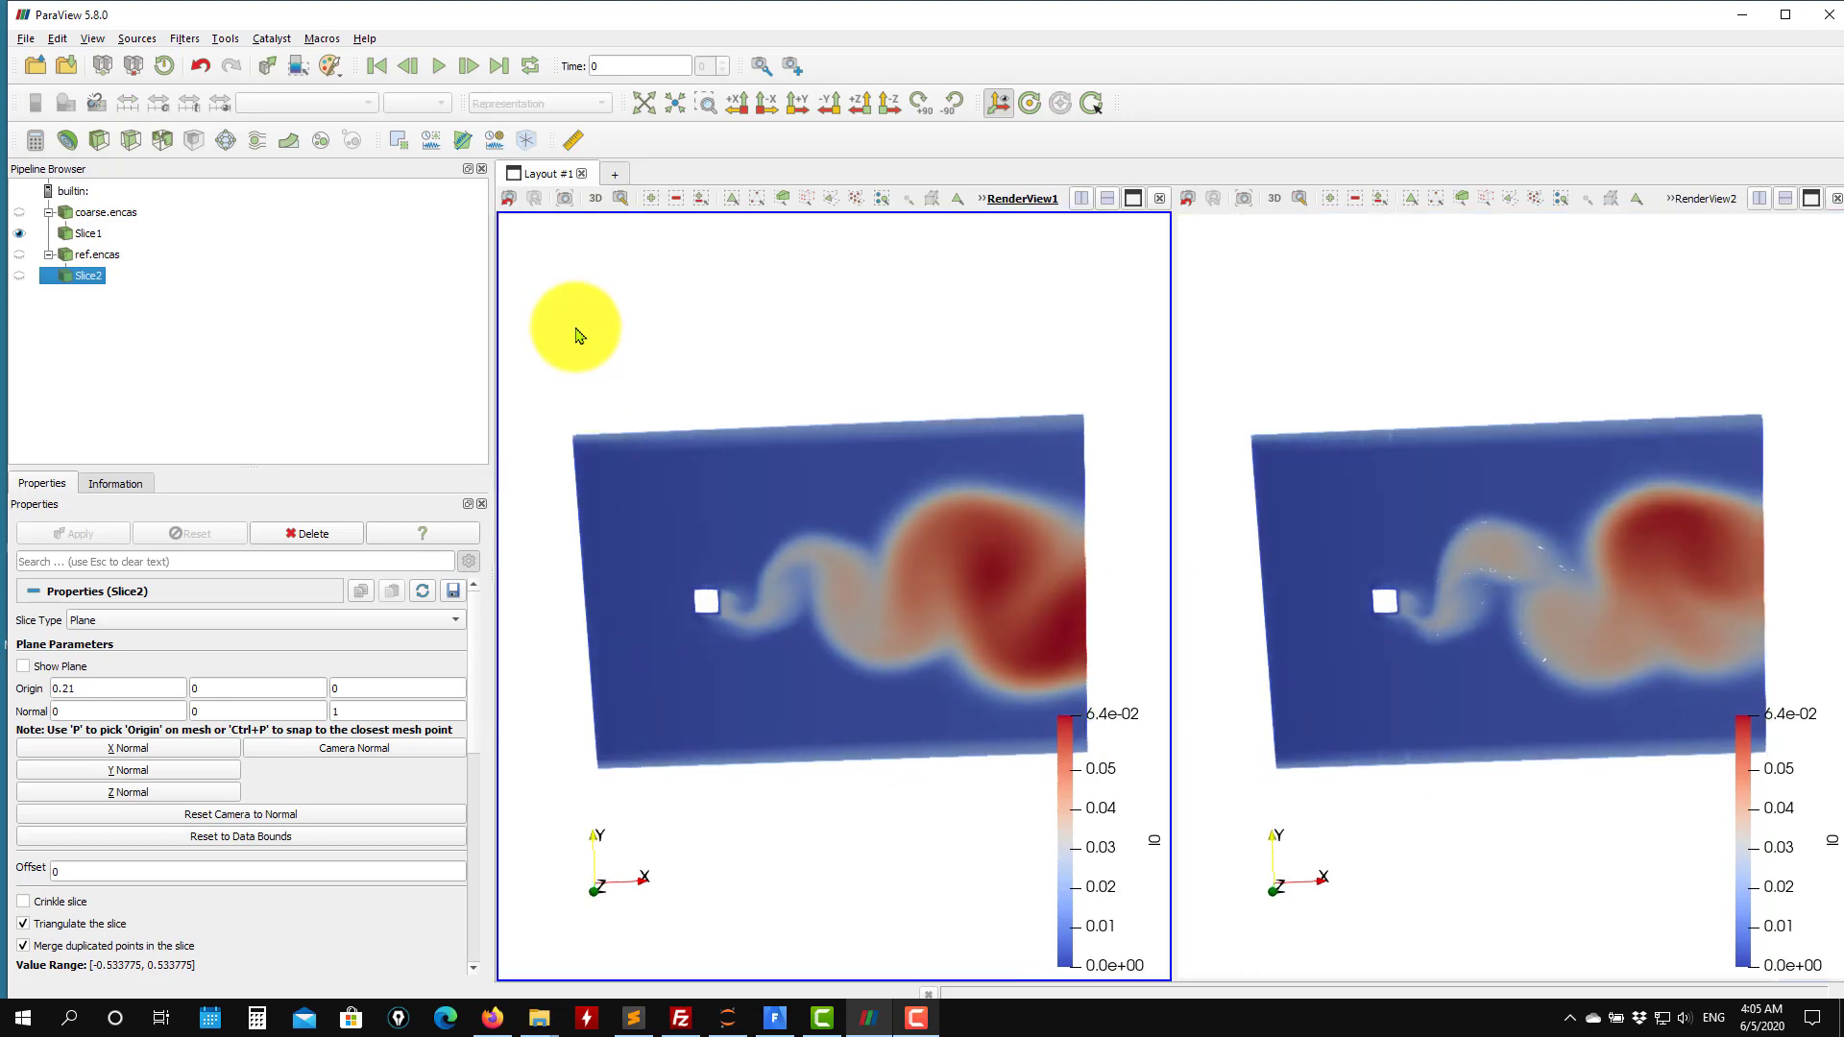
Color the coarse case's slice by rl.
{"action": "left_click", "coordinate": [85, 233]}
{"action": "left_click", "coordinate": [344, 105]}
{"action": "left_click", "coordinate": [307, 143]}
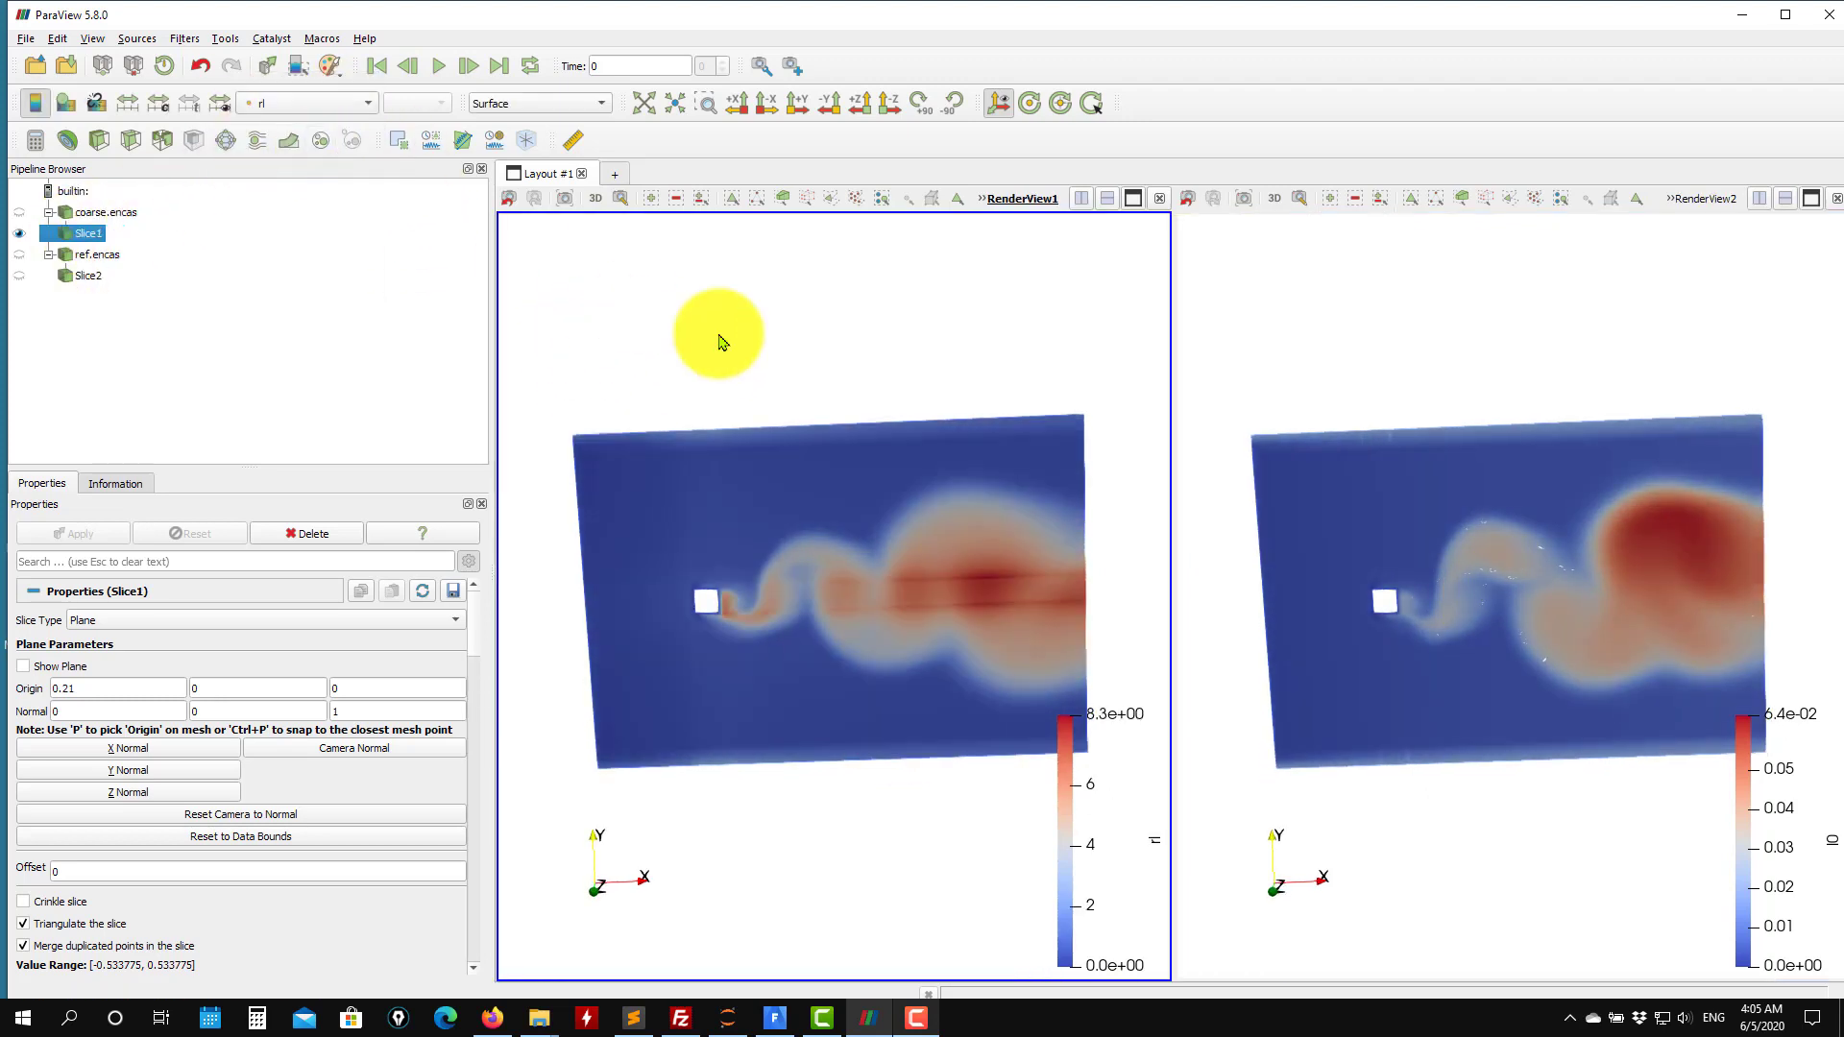
Color the fine case's slice by rl in the second view.
{"action": "left_click_drag", "start_coordinate": [720, 337], "coordinate": [765, 329]}
{"action": "left_click", "coordinate": [1433, 377]}
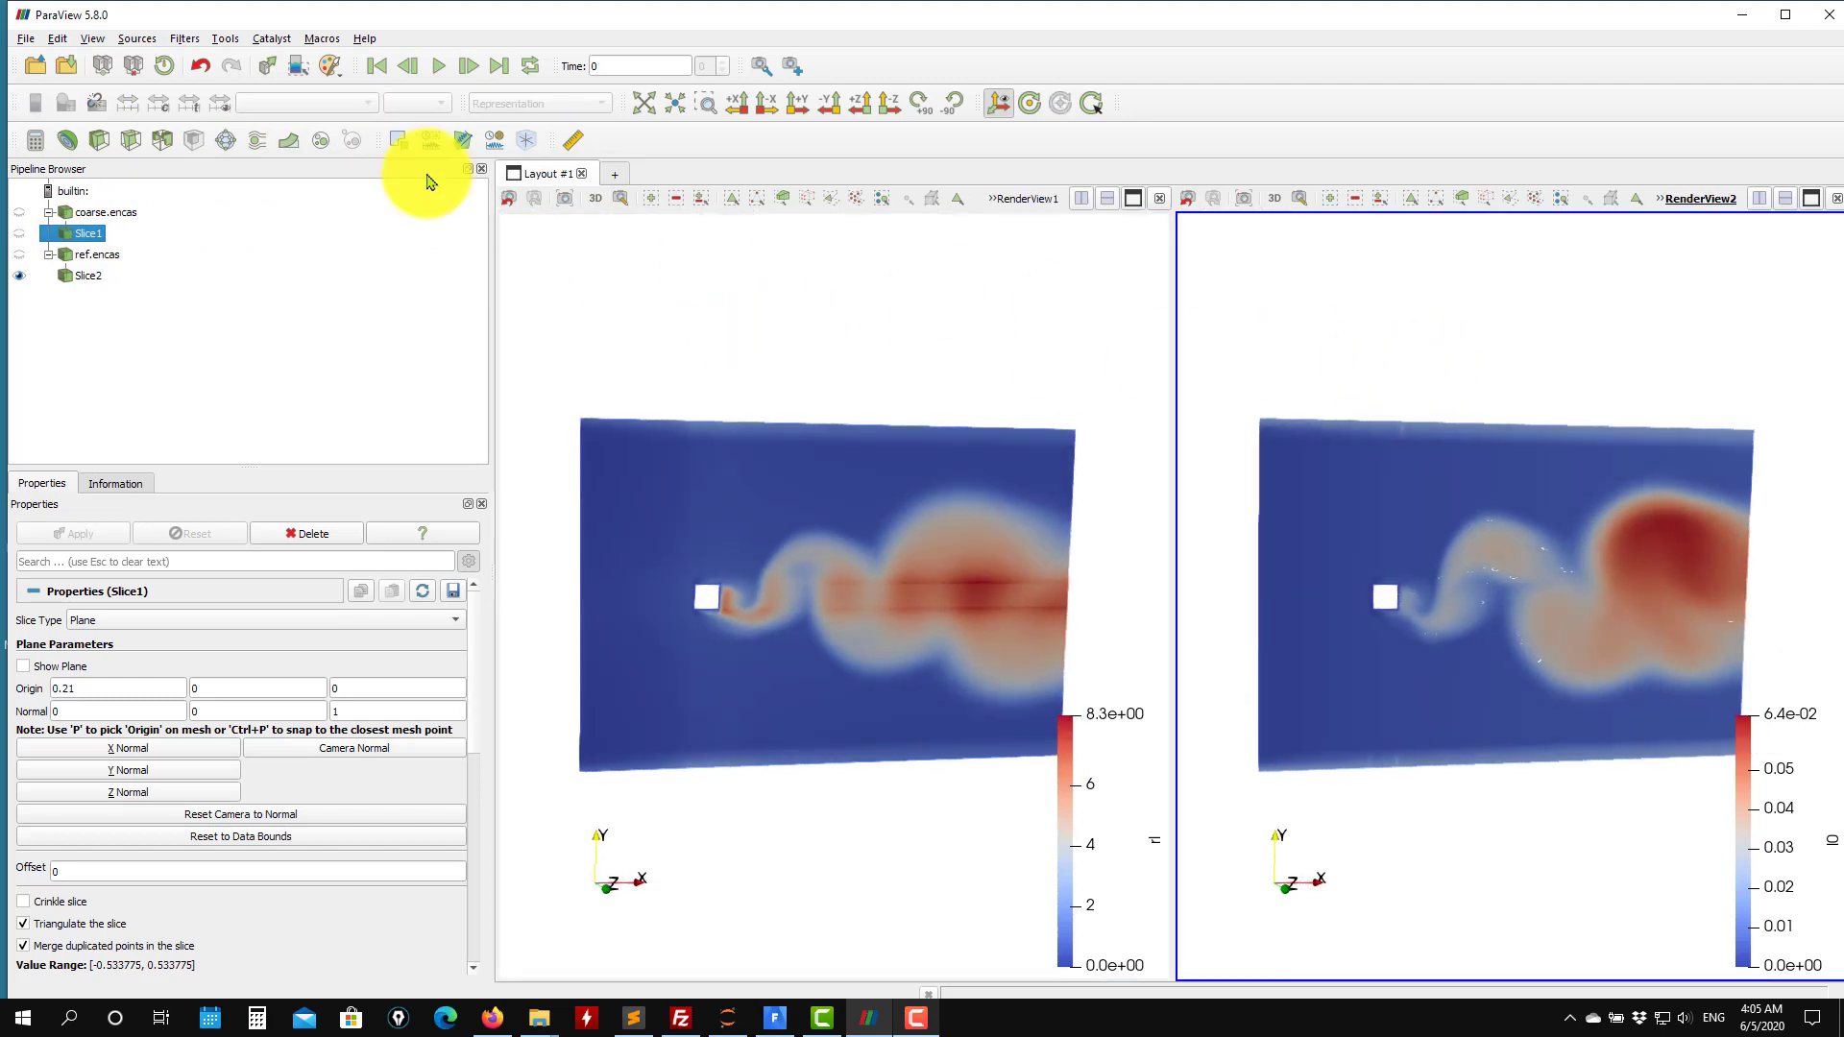
{"action": "left_click", "coordinate": [85, 276]}
{"action": "left_click", "coordinate": [319, 104]}
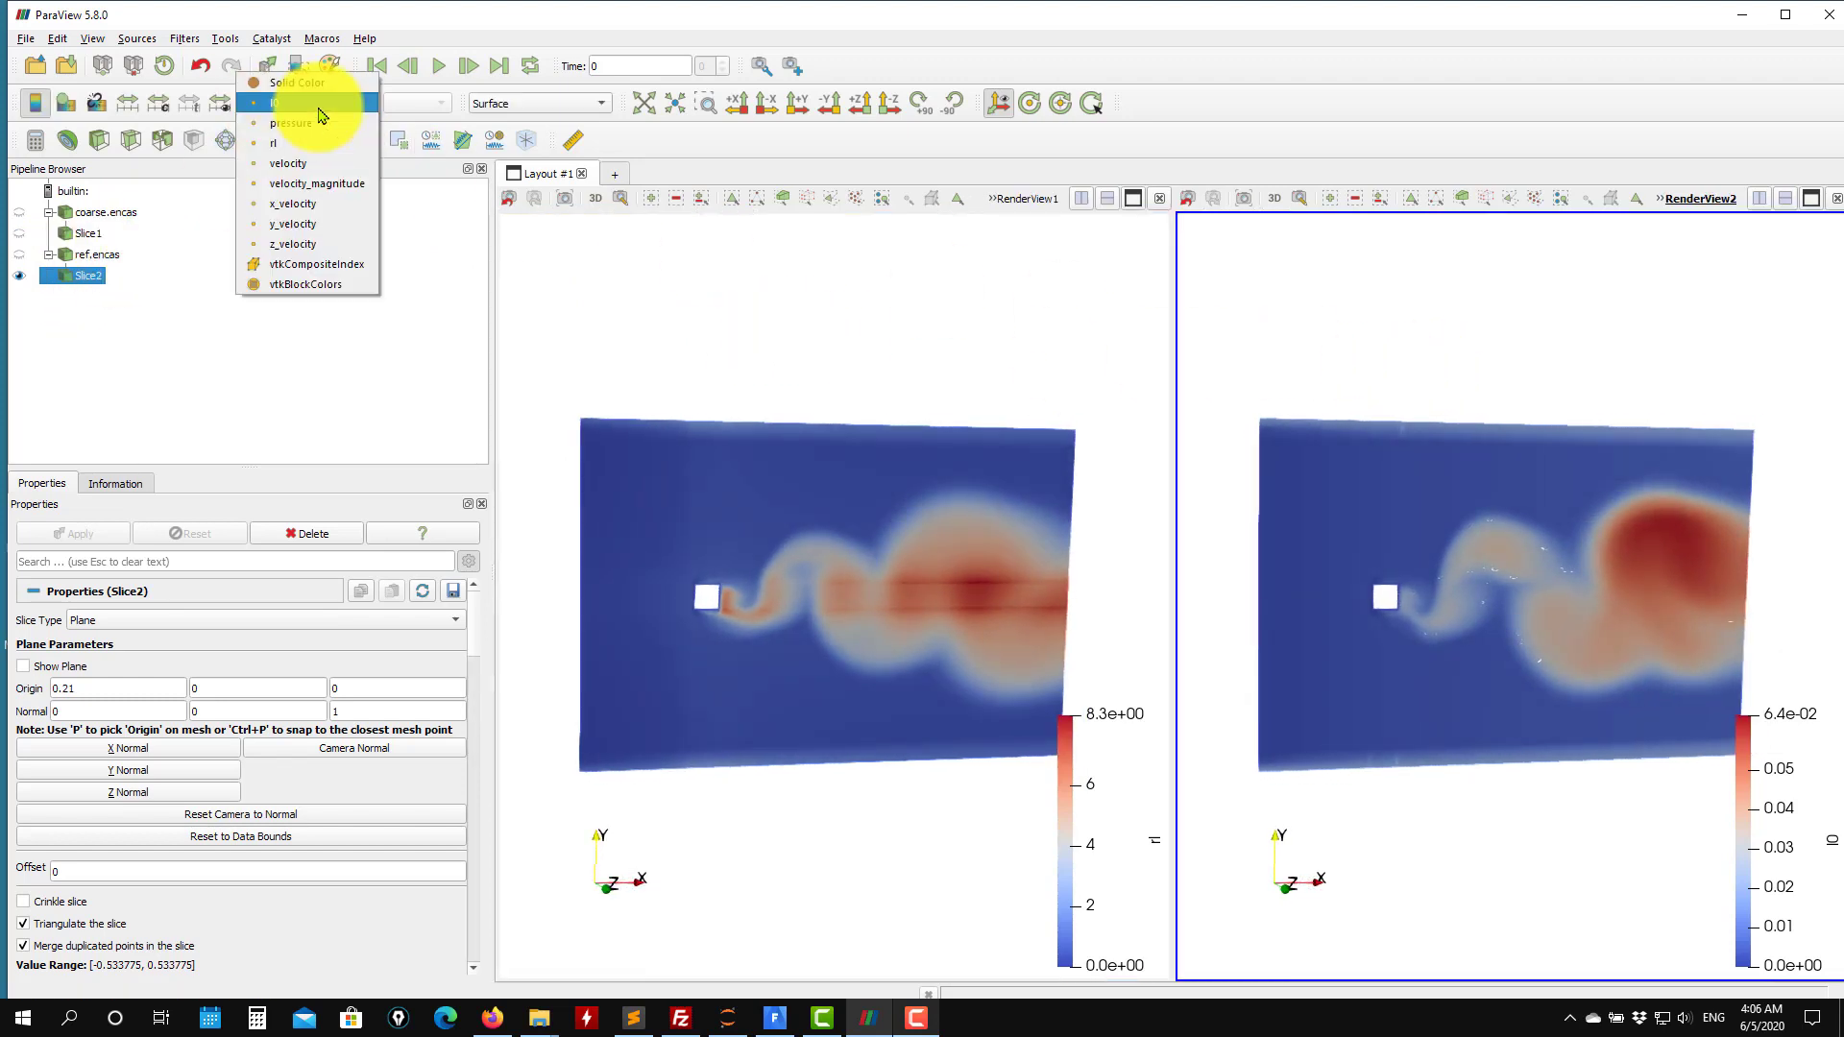
{"action": "left_click", "coordinate": [294, 151]}
{"action": "left_click", "coordinate": [761, 362]}
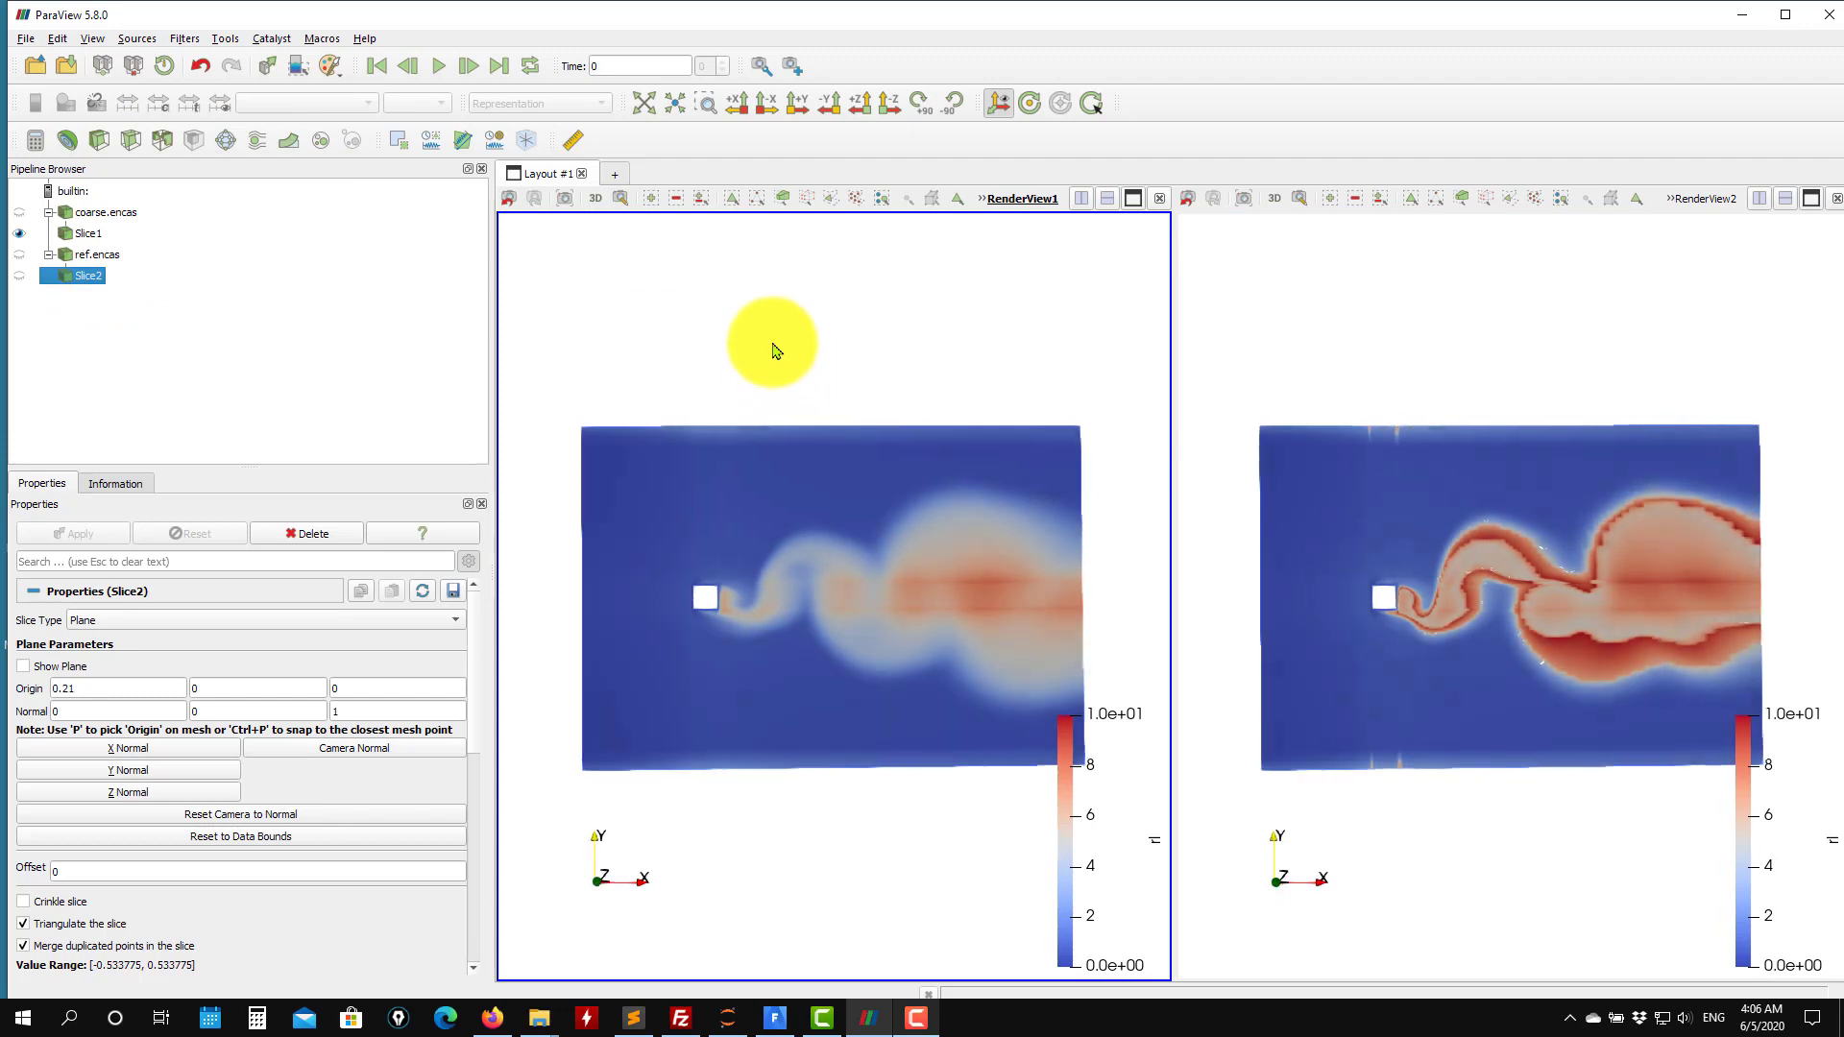
Zoom and rotate the views to compare the rl fields of both slices.
{"action": "scroll", "coordinate": [1395, 484], "scroll_direction": "up", "scroll_amount": 5}
{"action": "scroll", "coordinate": [1398, 474], "scroll_direction": "down", "scroll_amount": 5}
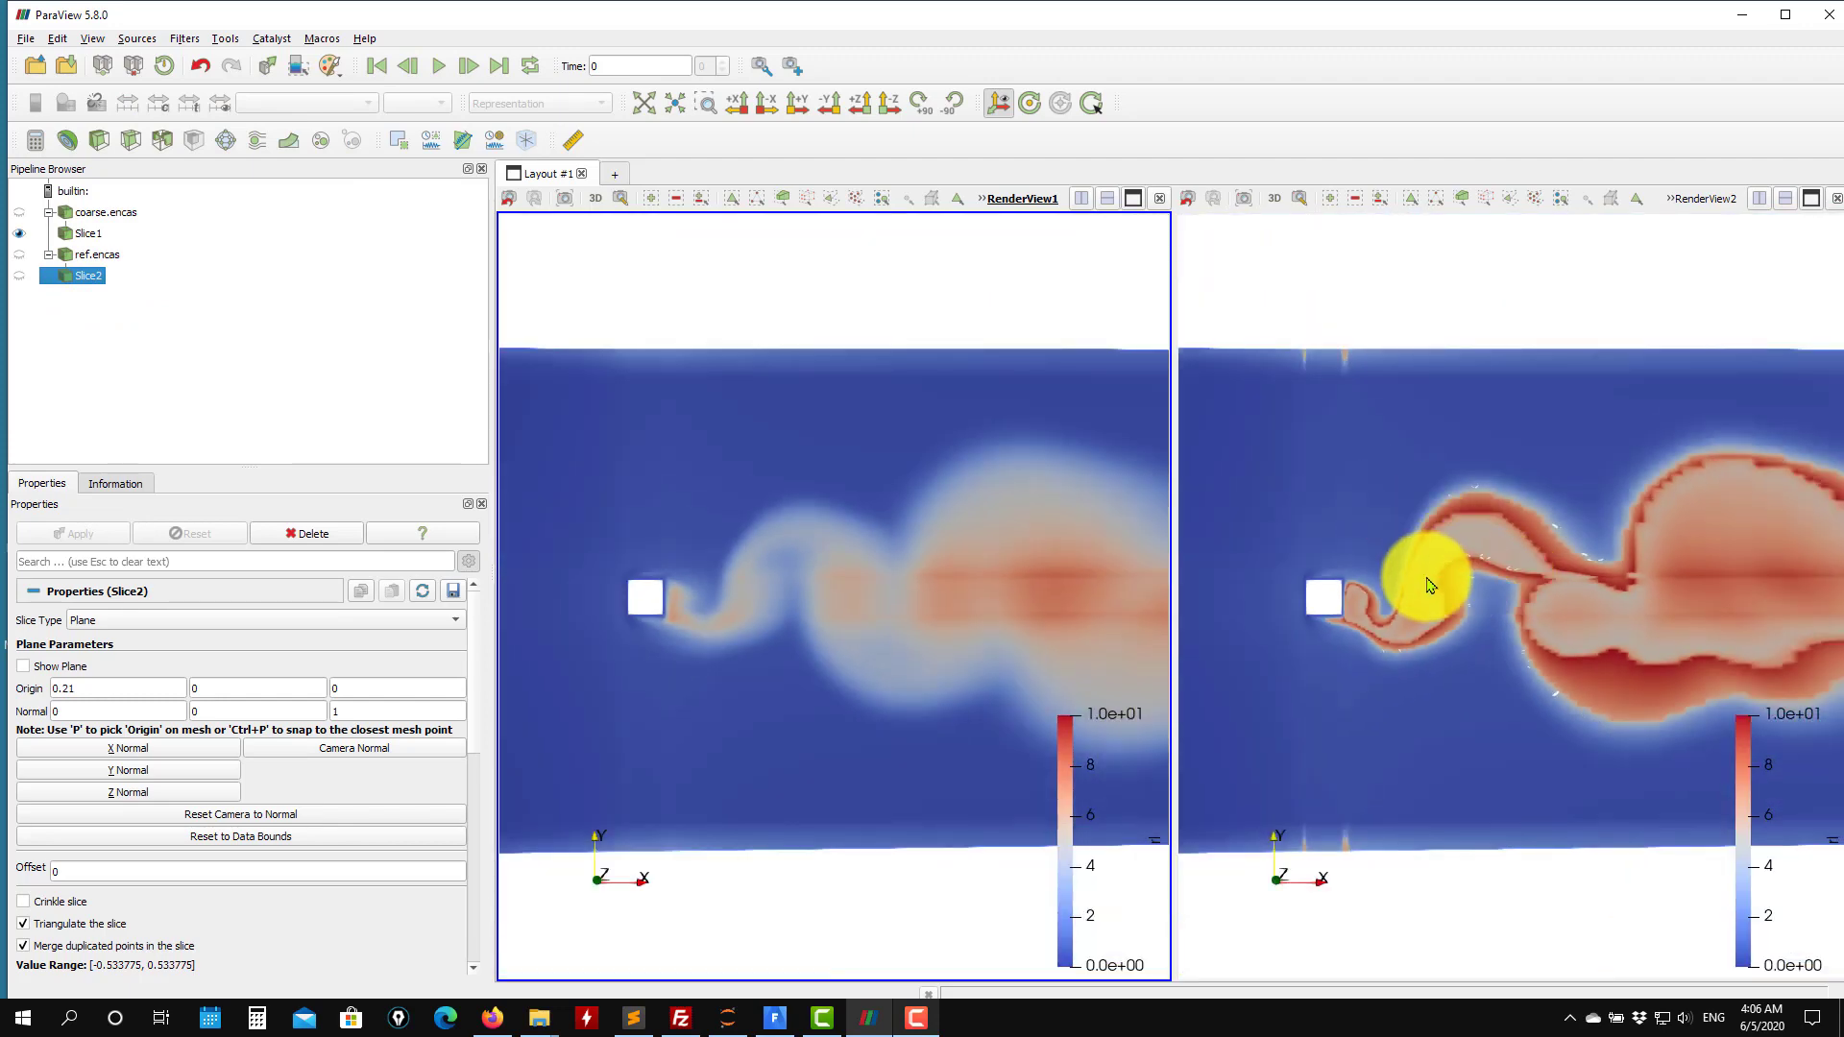
{"action": "scroll", "coordinate": [1429, 584], "scroll_direction": "down", "scroll_amount": 3}
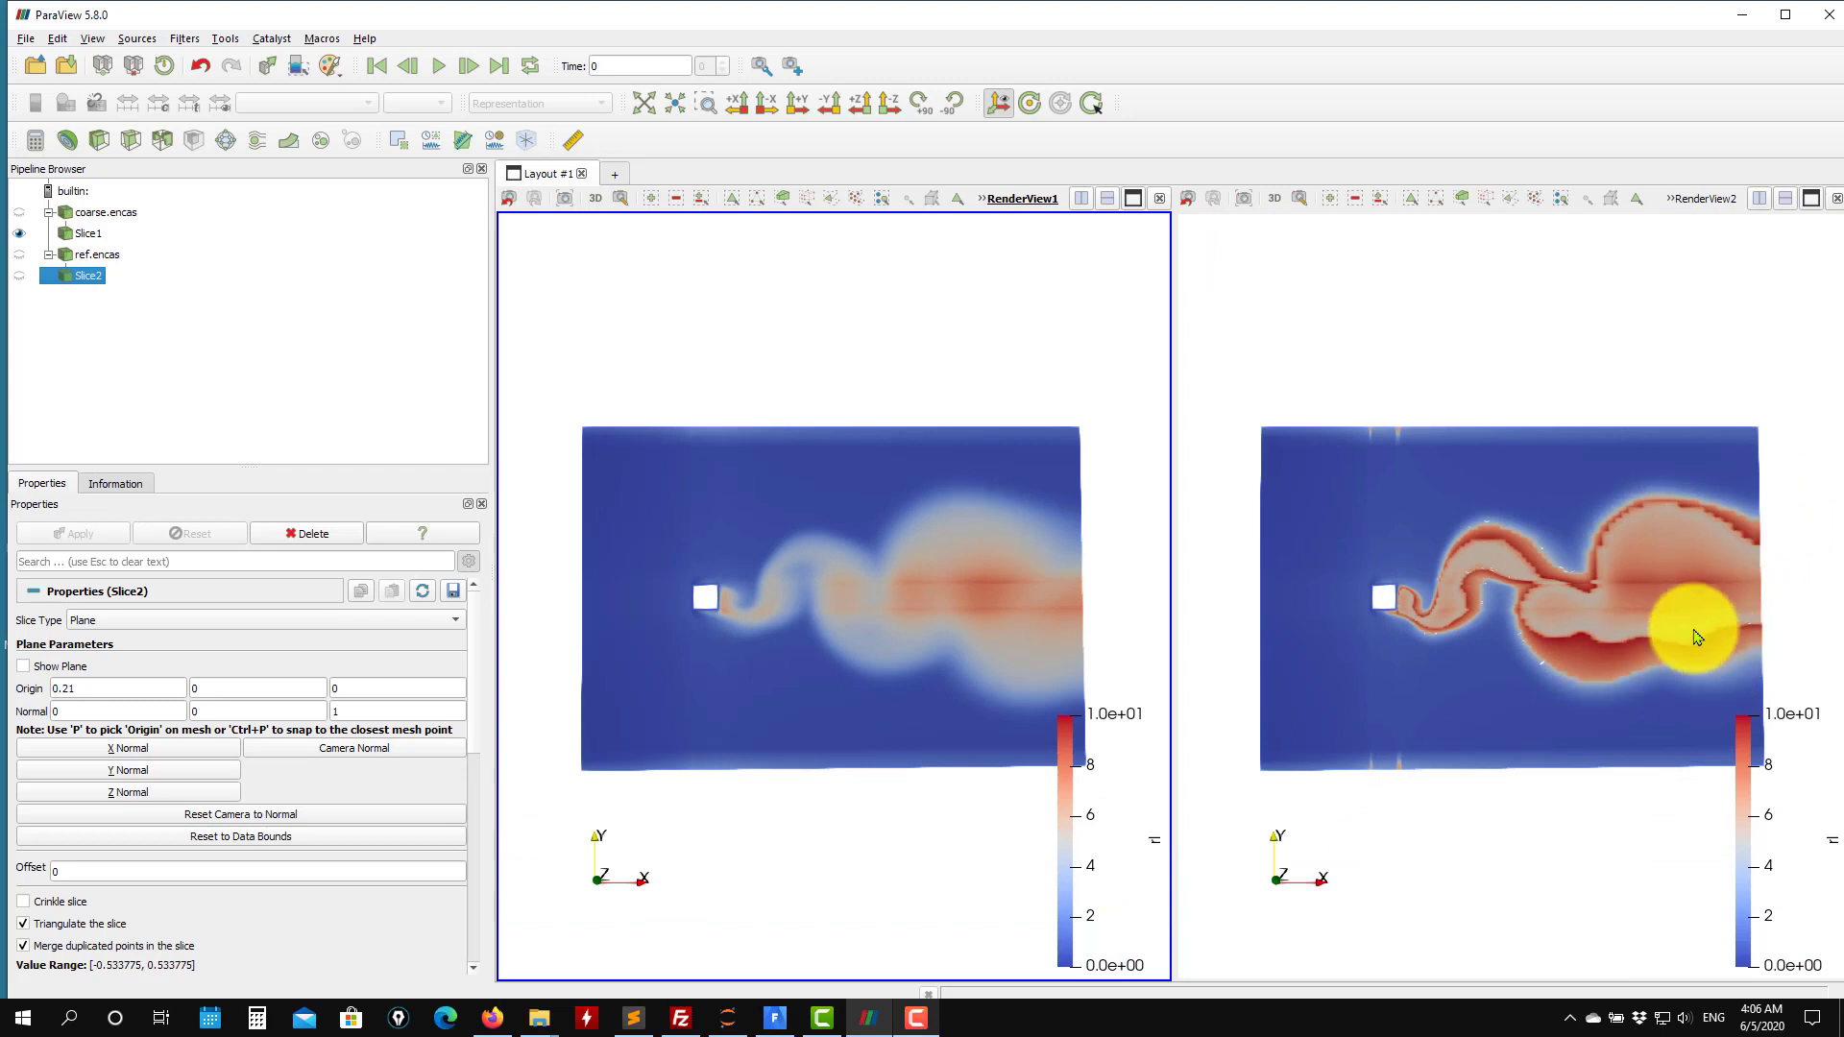
{"action": "scroll", "coordinate": [1644, 603], "scroll_direction": "up", "scroll_amount": 5}
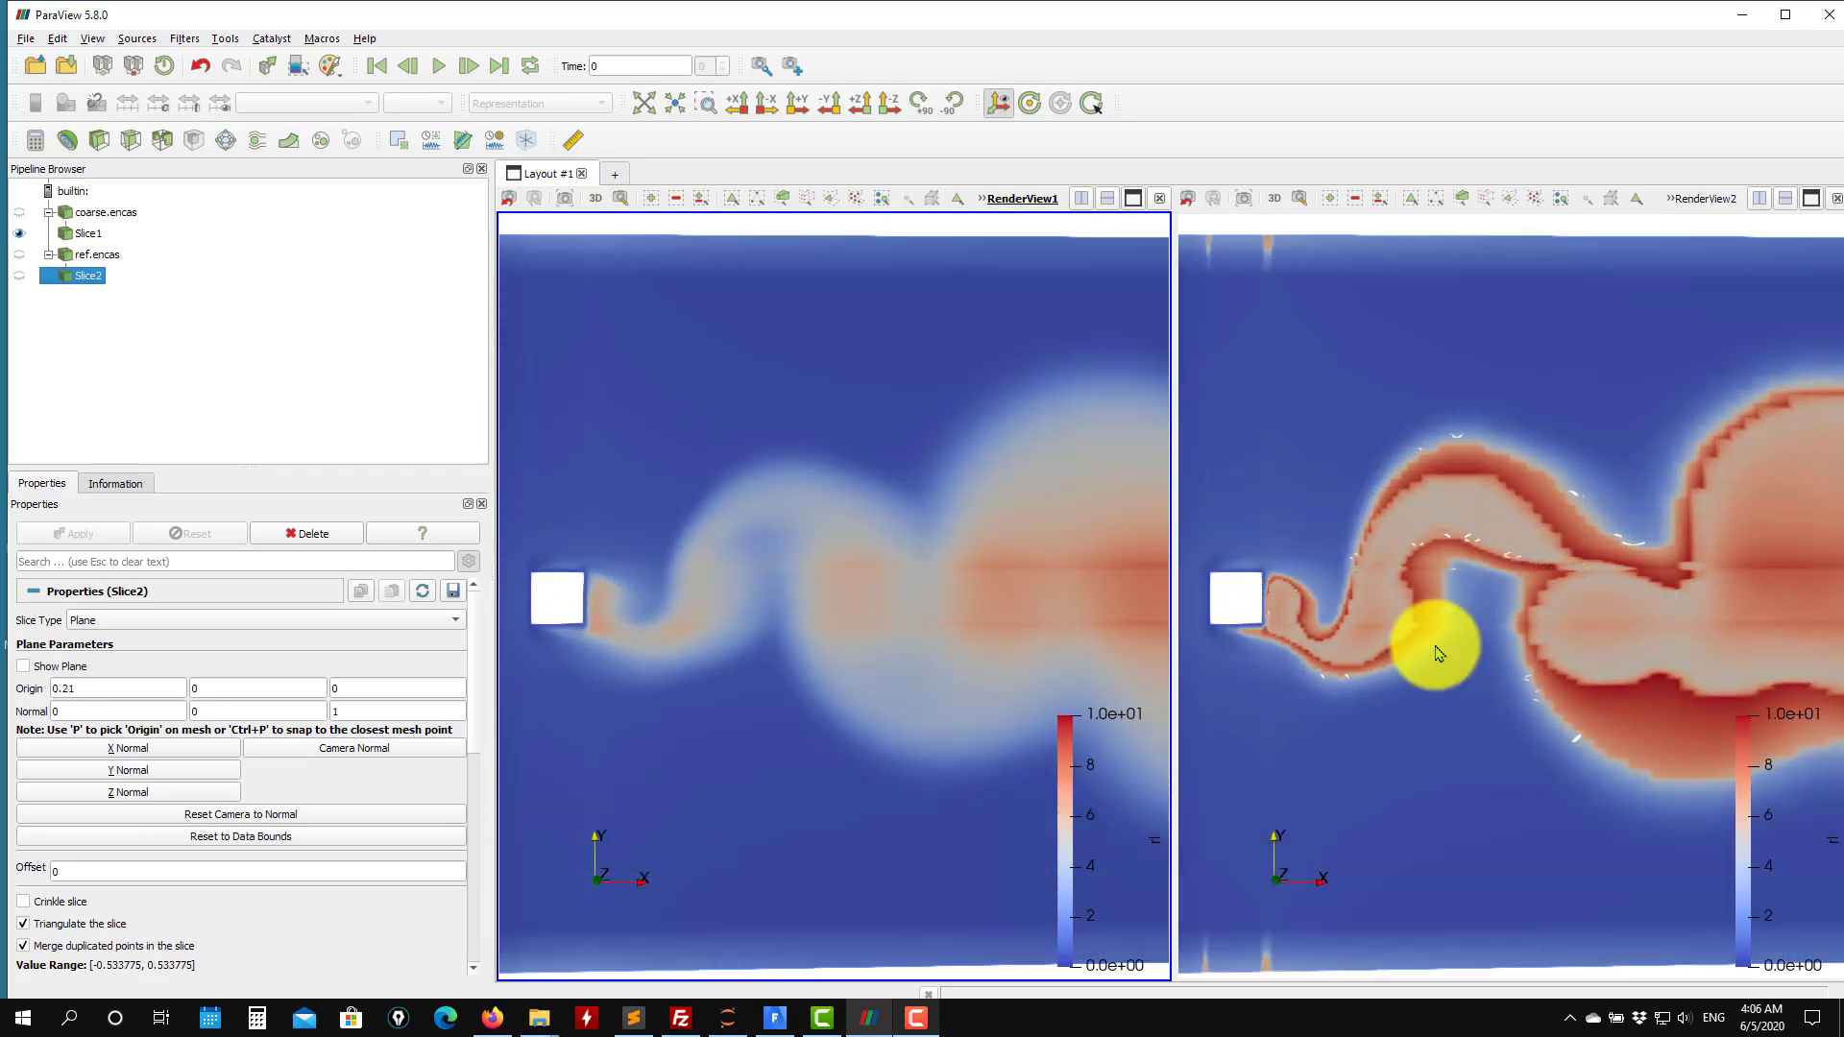
{"action": "scroll", "coordinate": [1541, 719], "scroll_direction": "up", "scroll_amount": 3}
{"action": "scroll", "coordinate": [1512, 590], "scroll_direction": "down", "scroll_amount": 5}
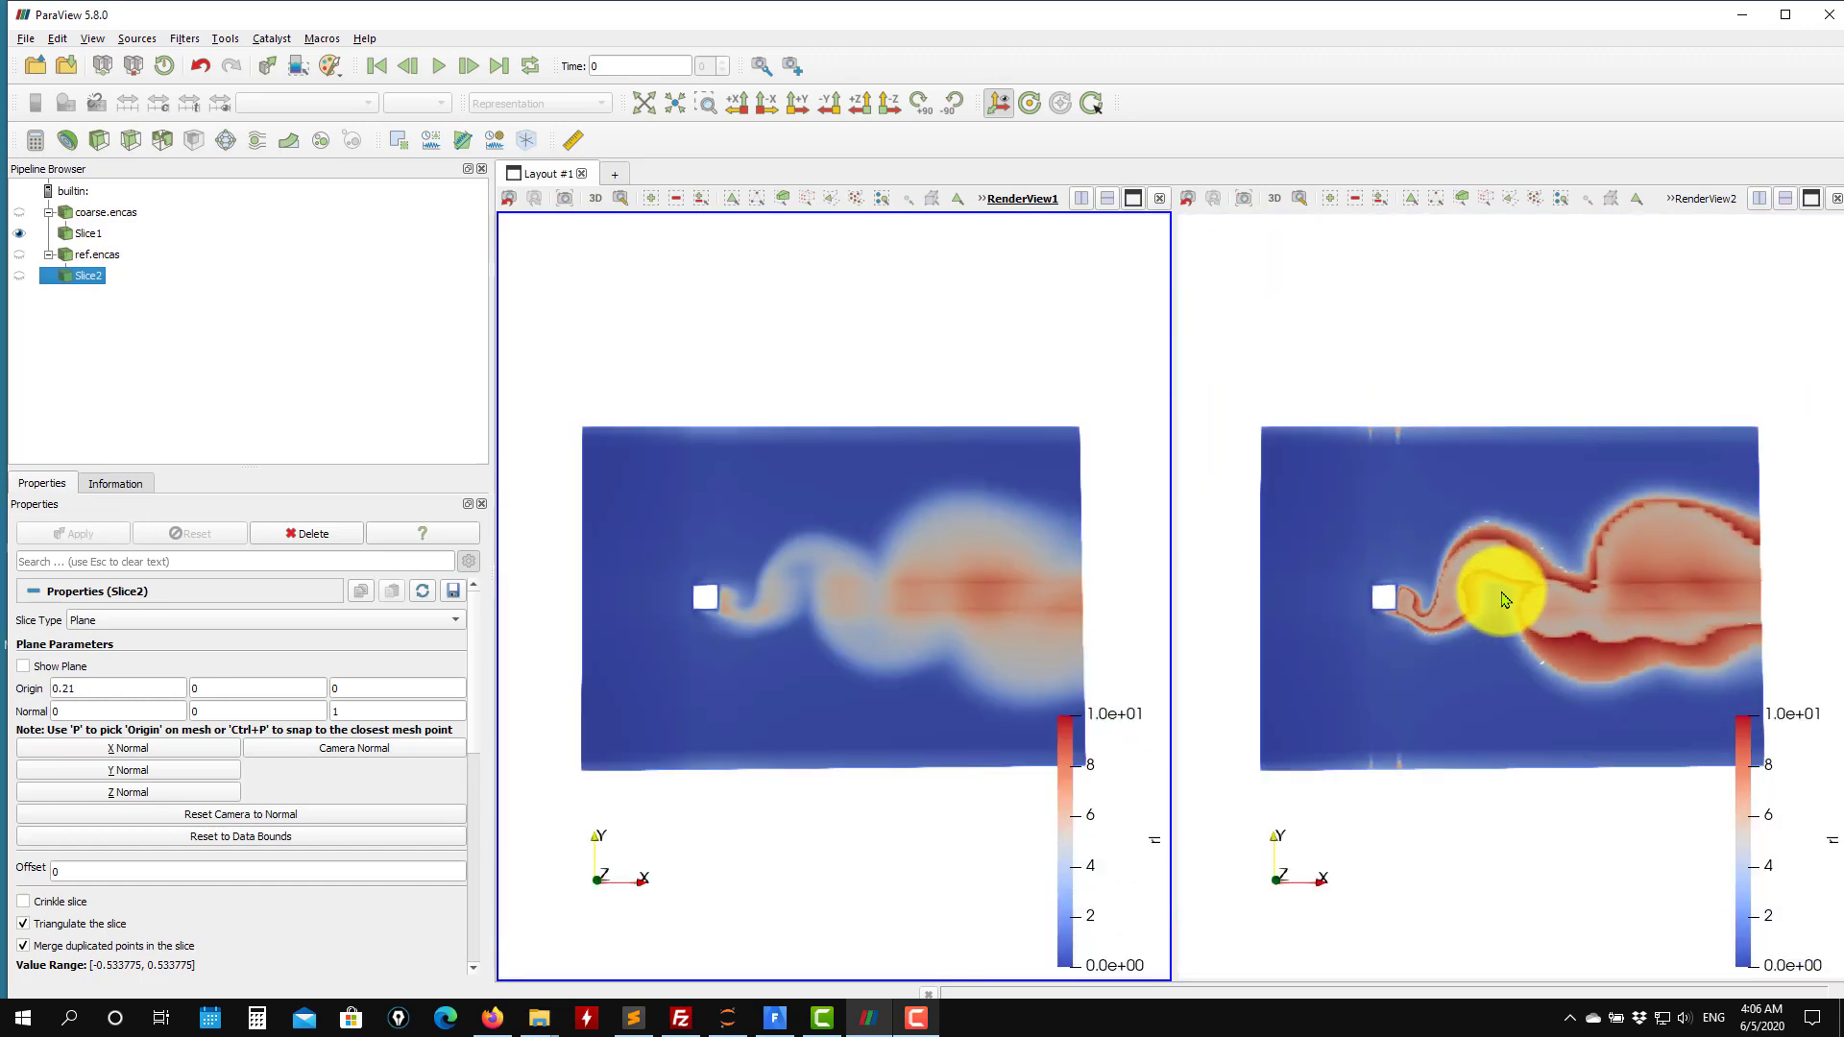
{"action": "left_click_drag", "start_coordinate": [1596, 608], "coordinate": [1681, 712]}
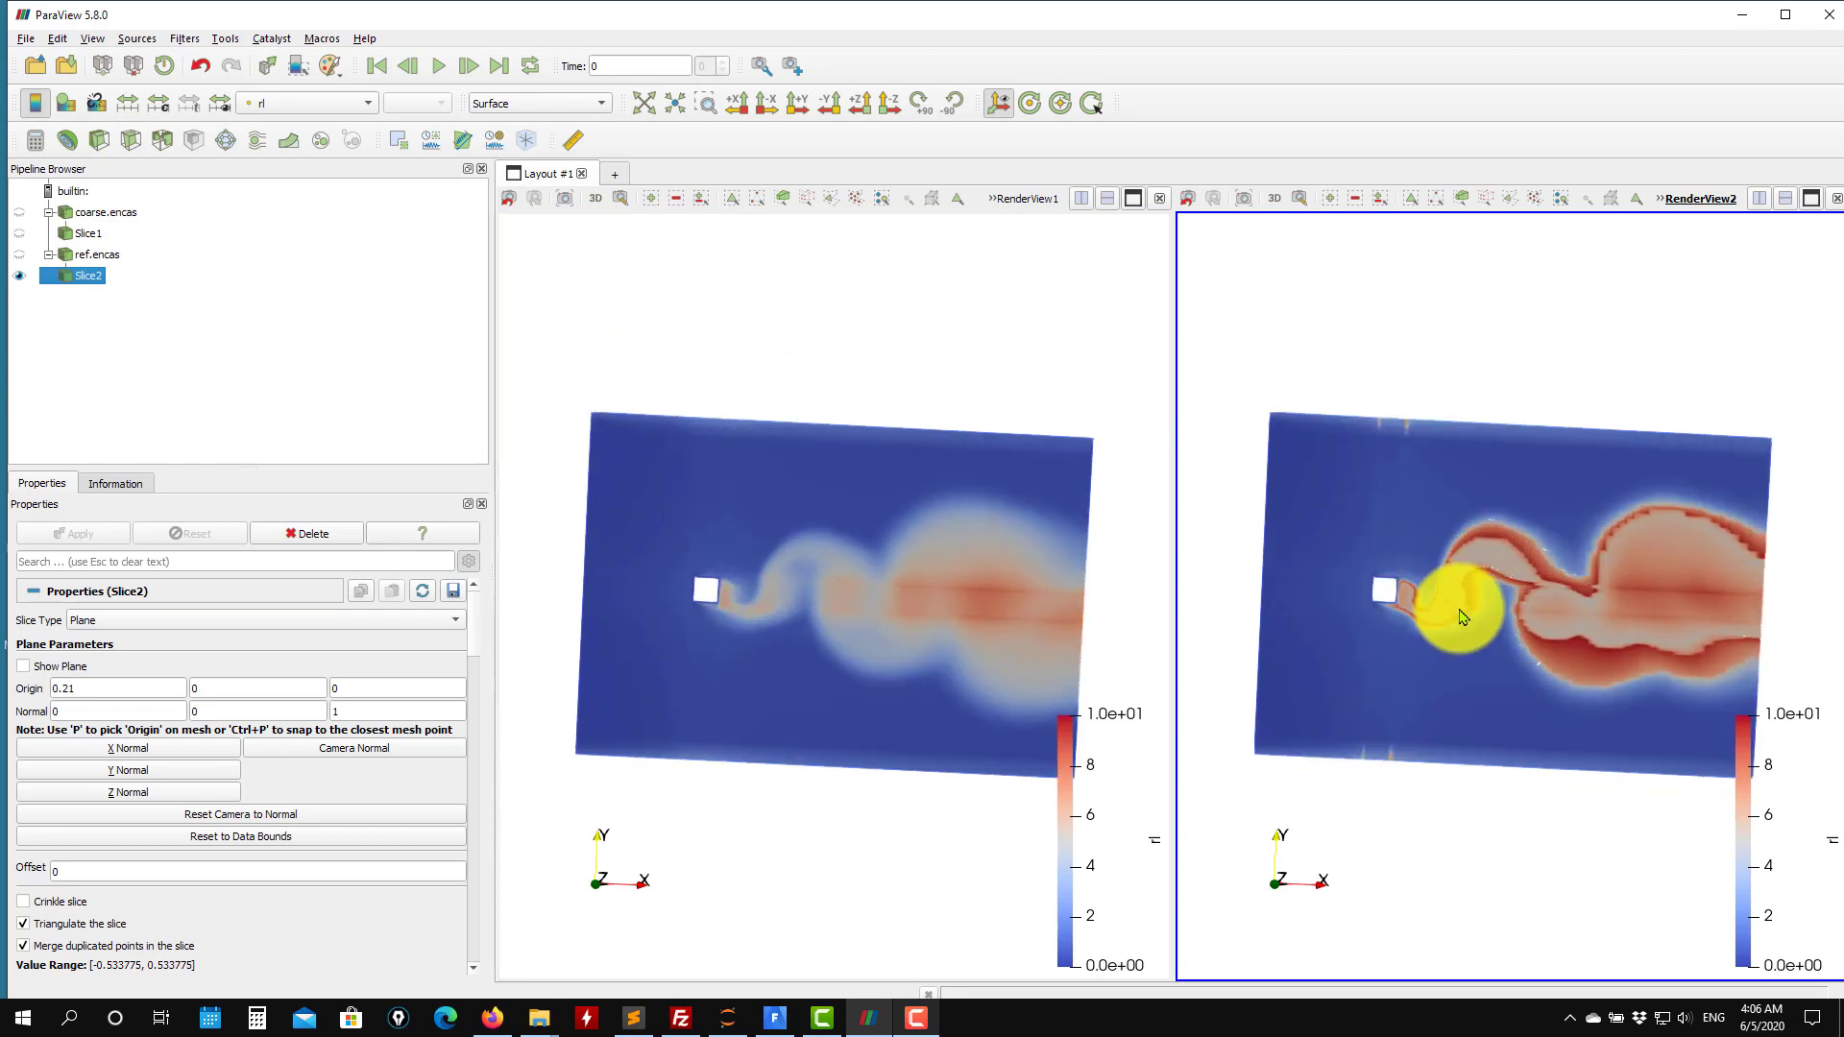
{"action": "scroll", "coordinate": [1464, 616], "scroll_direction": "up", "scroll_amount": 1}
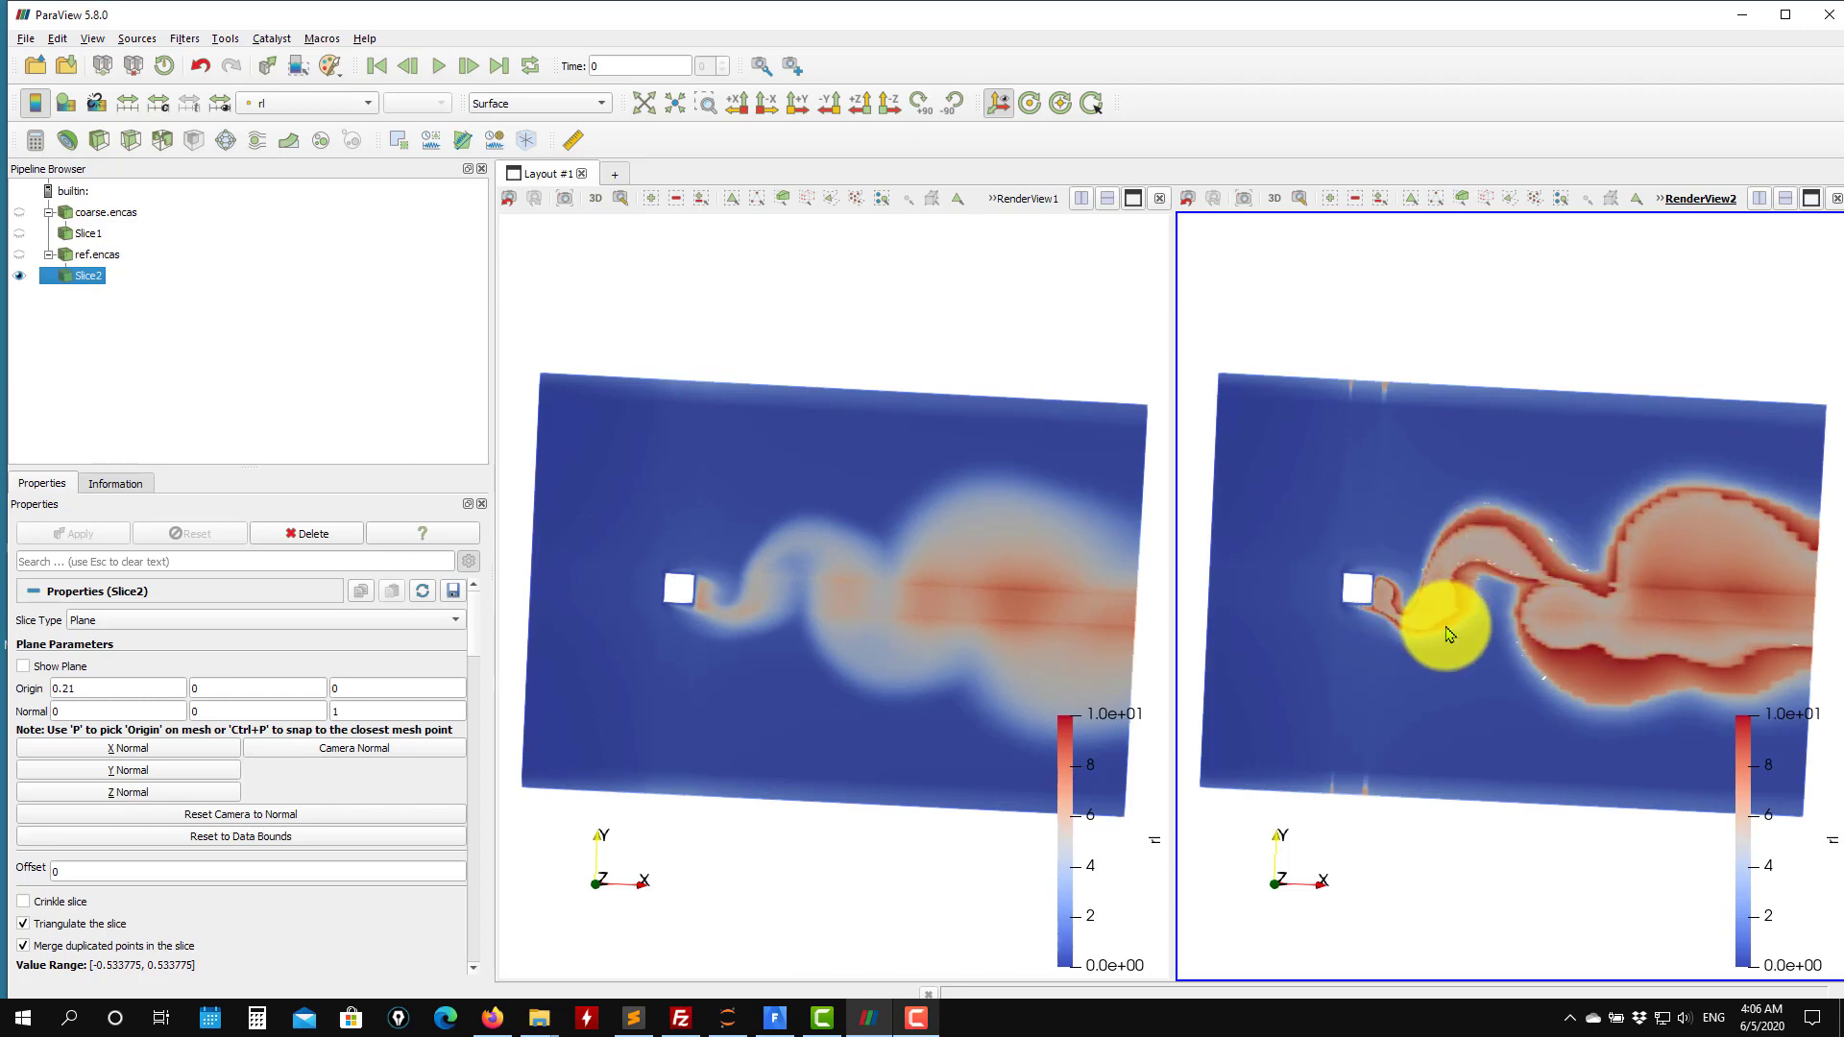
{"action": "mouse_move", "coordinate": [1483, 693]}
{"action": "left_mouse_down"}
{"action": "mouse_move", "coordinate": [1646, 721]}
{"action": "mouse_move", "coordinate": [1460, 711]}
{"action": "mouse_move", "coordinate": [1469, 672]}
{"action": "left_mouse_up"}
Color the fine case's slice by l0.
{"action": "left_click", "coordinate": [341, 103]}
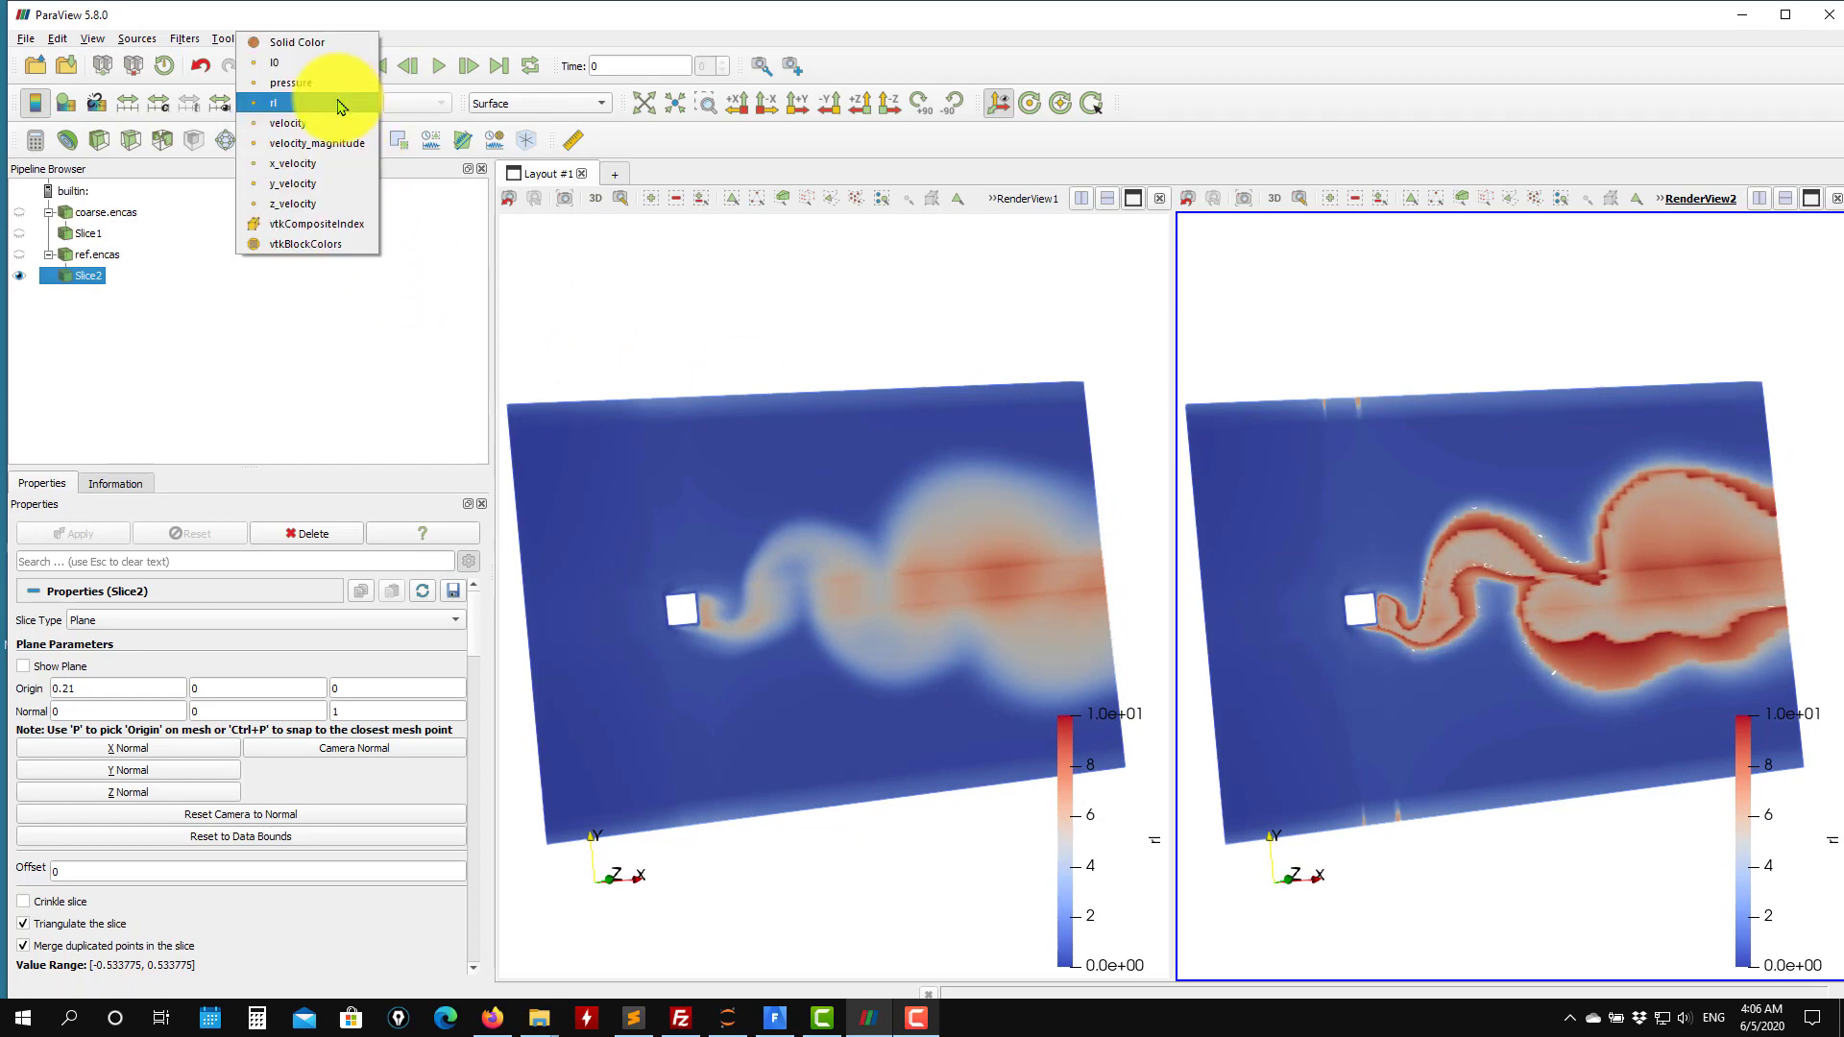
{"action": "left_click", "coordinate": [335, 67]}
{"action": "left_click", "coordinate": [588, 308]}
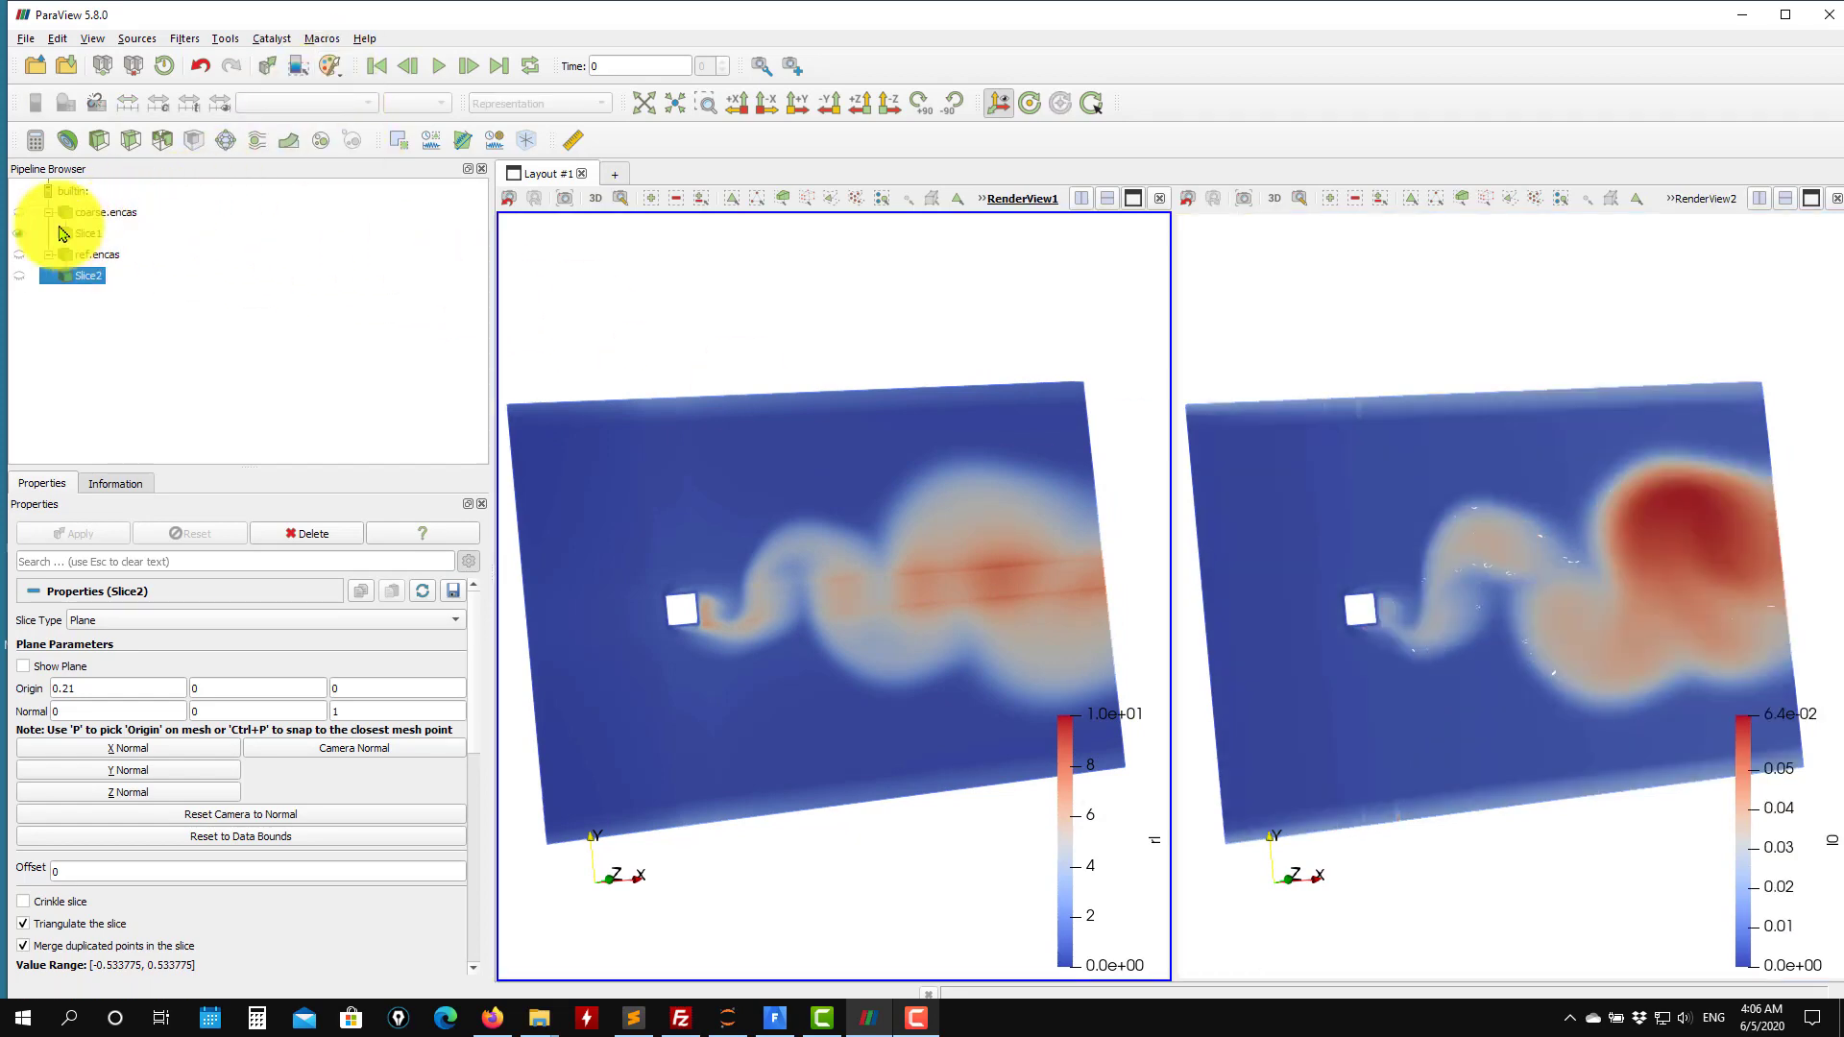
Color the coarse case's slice by l0.
{"action": "left_click", "coordinate": [85, 235]}
{"action": "left_click", "coordinate": [319, 107]}
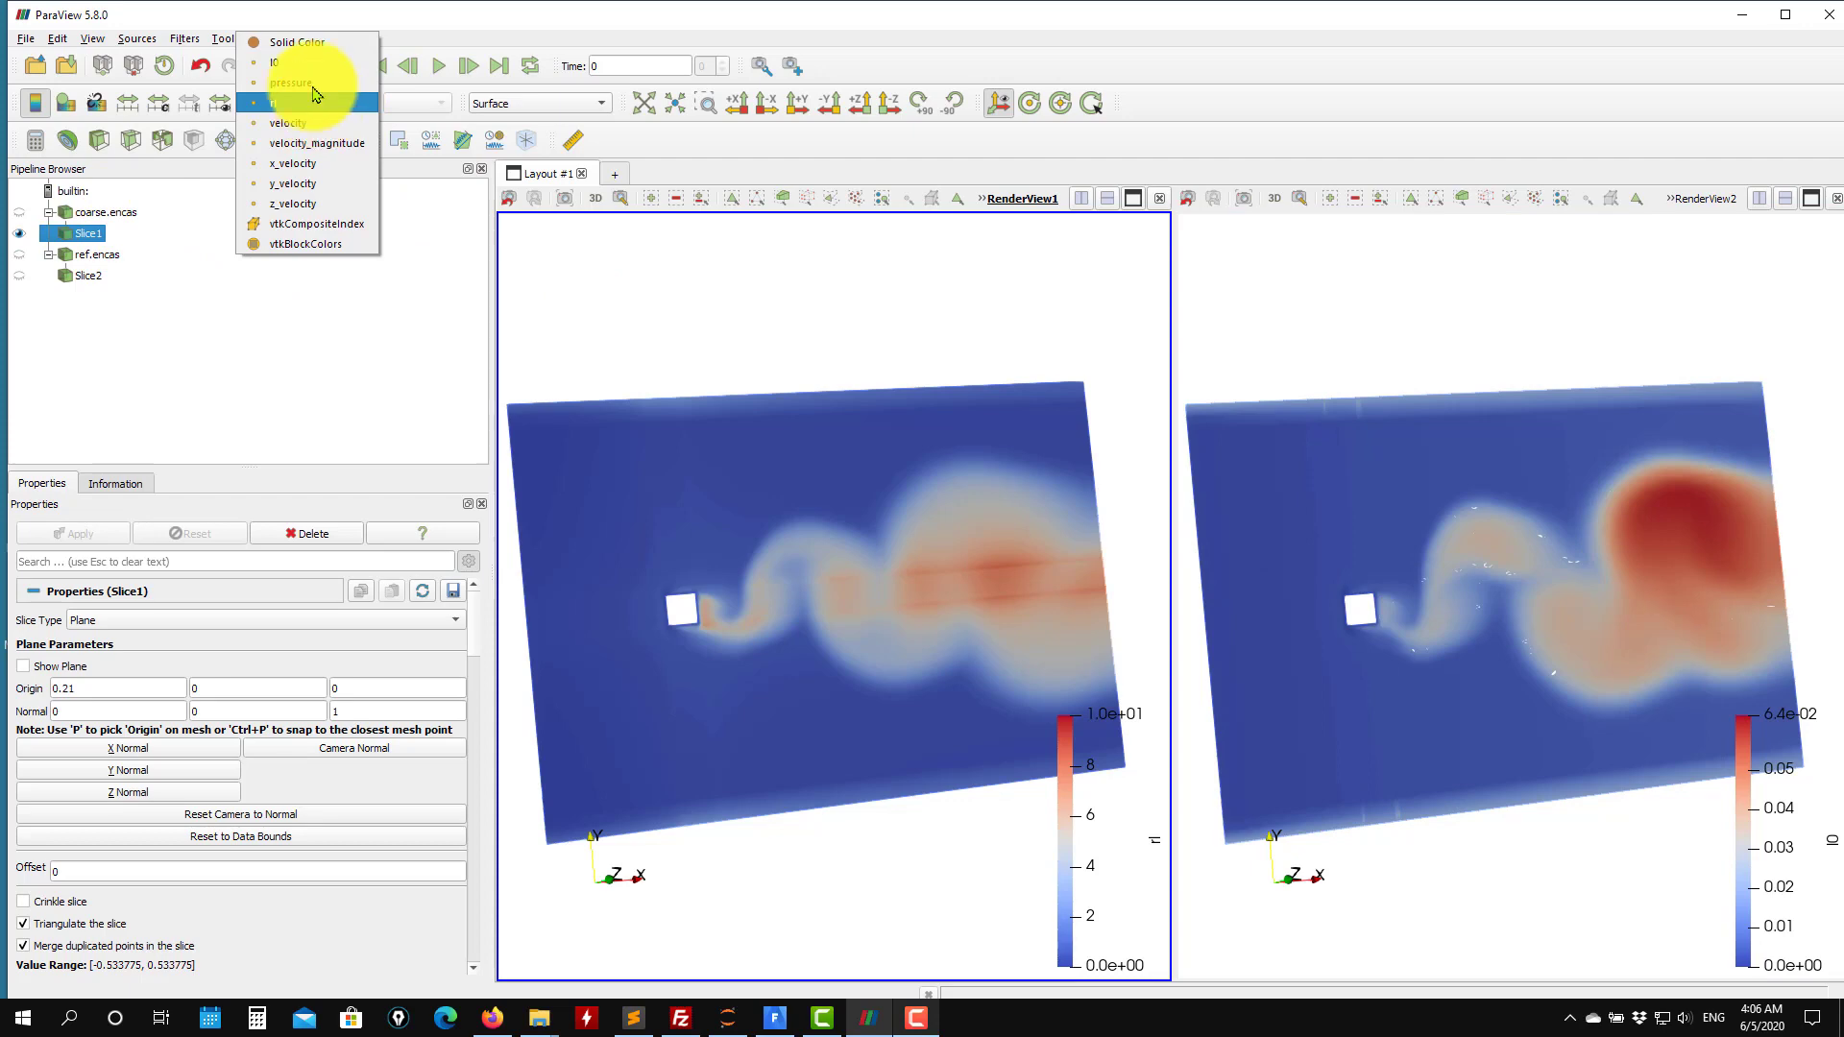
{"action": "left_click", "coordinate": [312, 65]}
{"action": "mouse_move", "coordinate": [833, 382]}
{"action": "left_mouse_down"}
{"action": "mouse_move", "coordinate": [745, 376]}
{"action": "mouse_move", "coordinate": [864, 383]}
{"action": "mouse_move", "coordinate": [835, 382]}
{"action": "left_mouse_up"}
Display the coarse slice with the Surface With Edges representation to inspect its mesh.
{"action": "left_click", "coordinate": [561, 104]}
{"action": "left_click", "coordinate": [545, 139]}
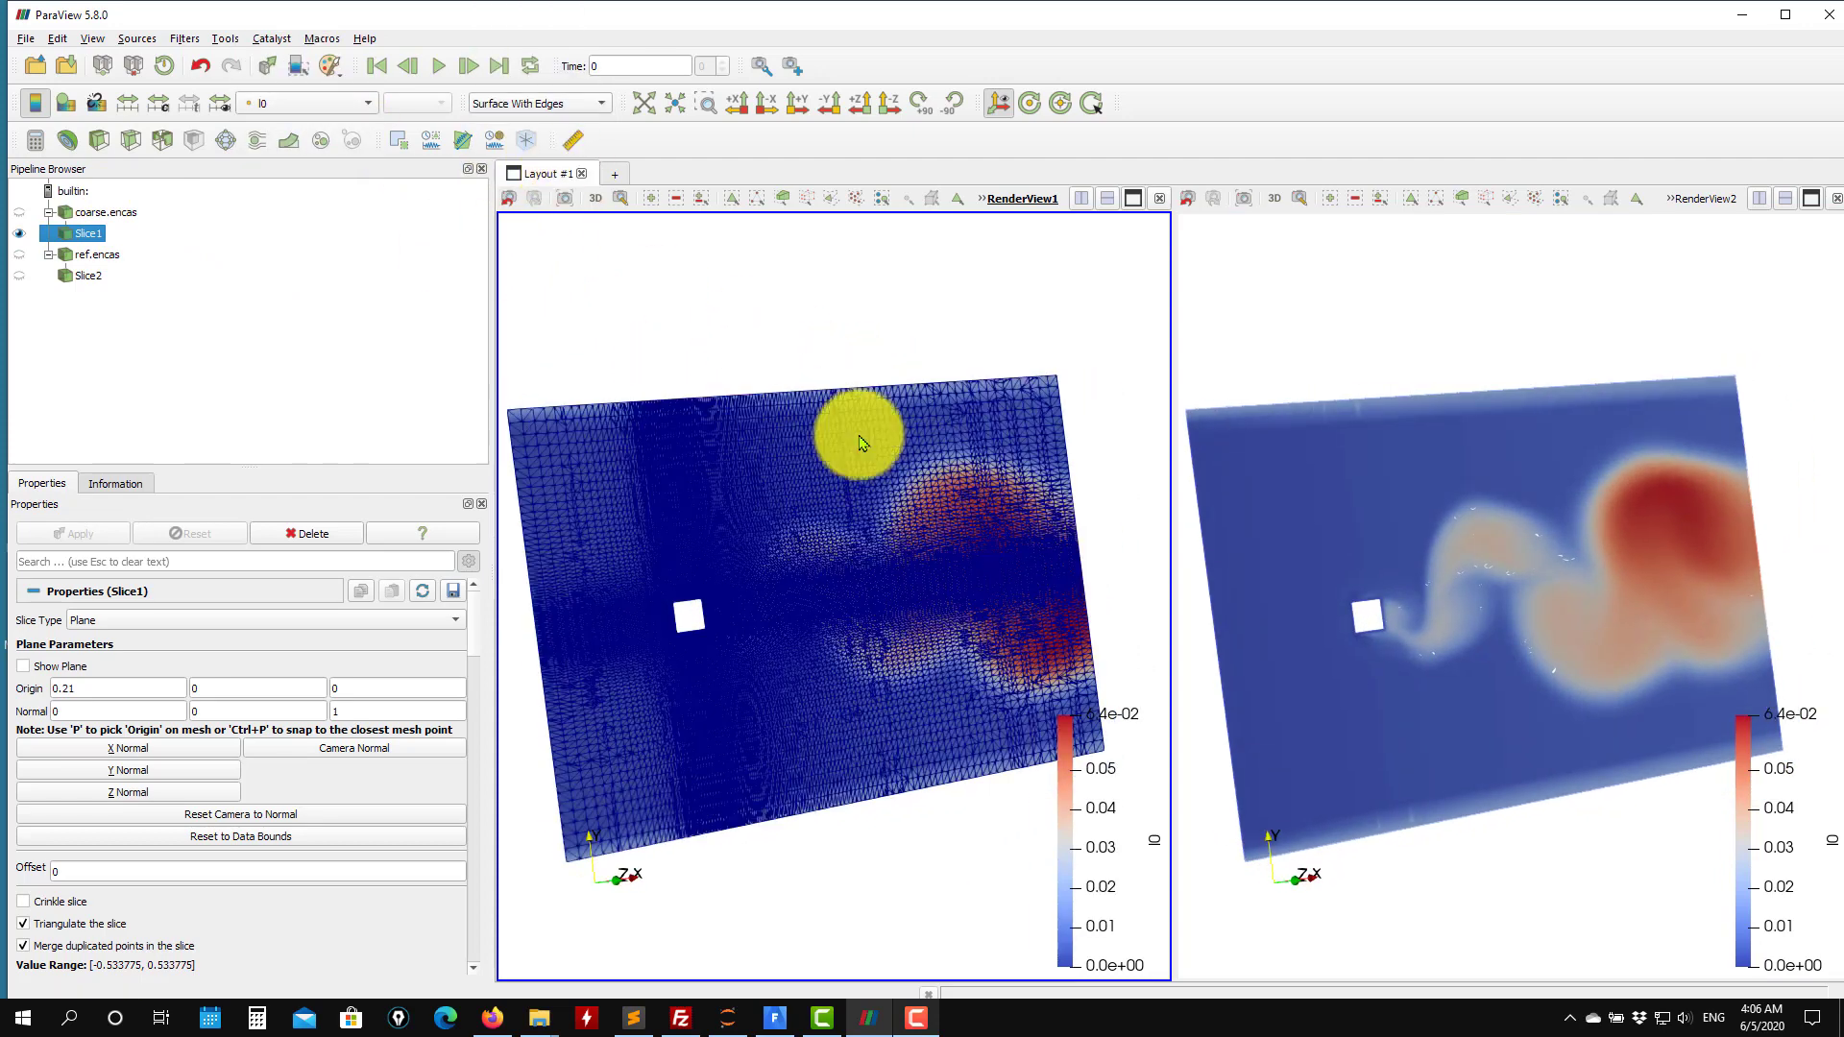
{"action": "scroll", "coordinate": [797, 566], "scroll_direction": "down", "scroll_amount": 1}
{"action": "scroll", "coordinate": [851, 601], "scroll_direction": "up", "scroll_amount": 3}
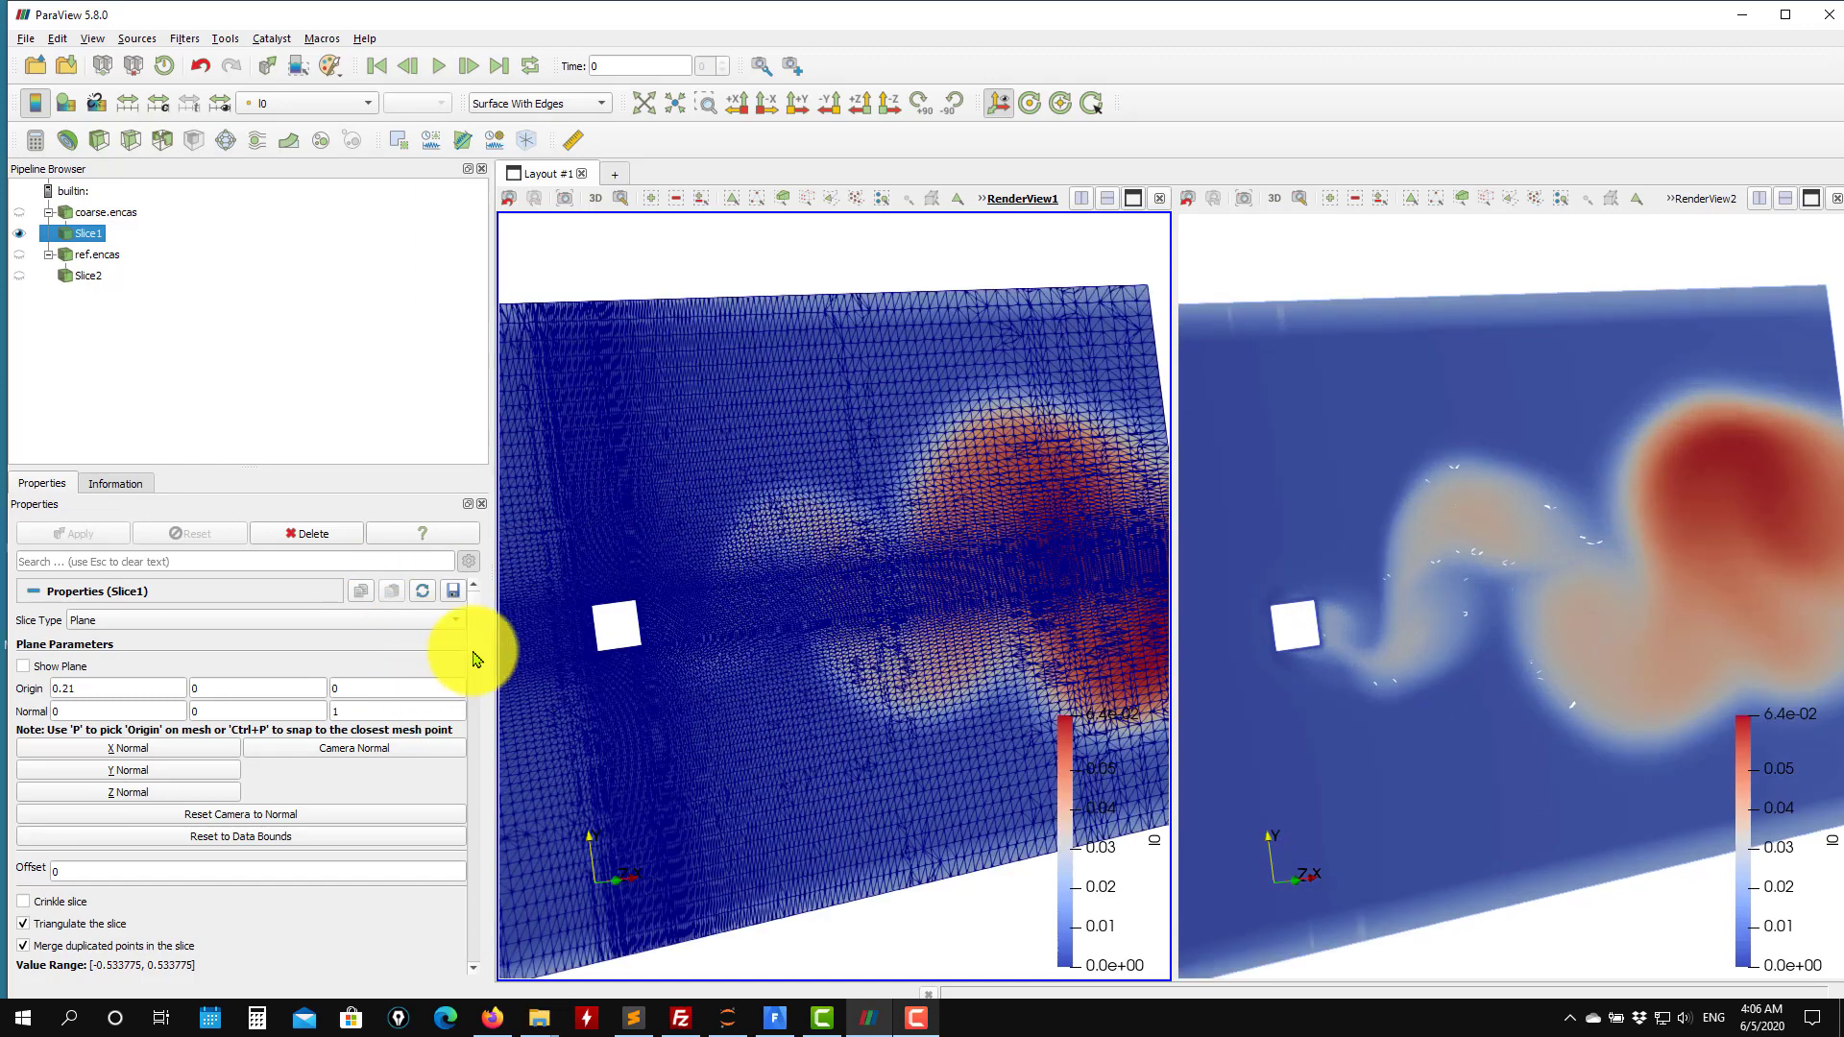
Apply the coarse case's slice with triangulation turned off.
{"action": "scroll", "coordinate": [481, 651], "scroll_direction": "down", "scroll_amount": 3}
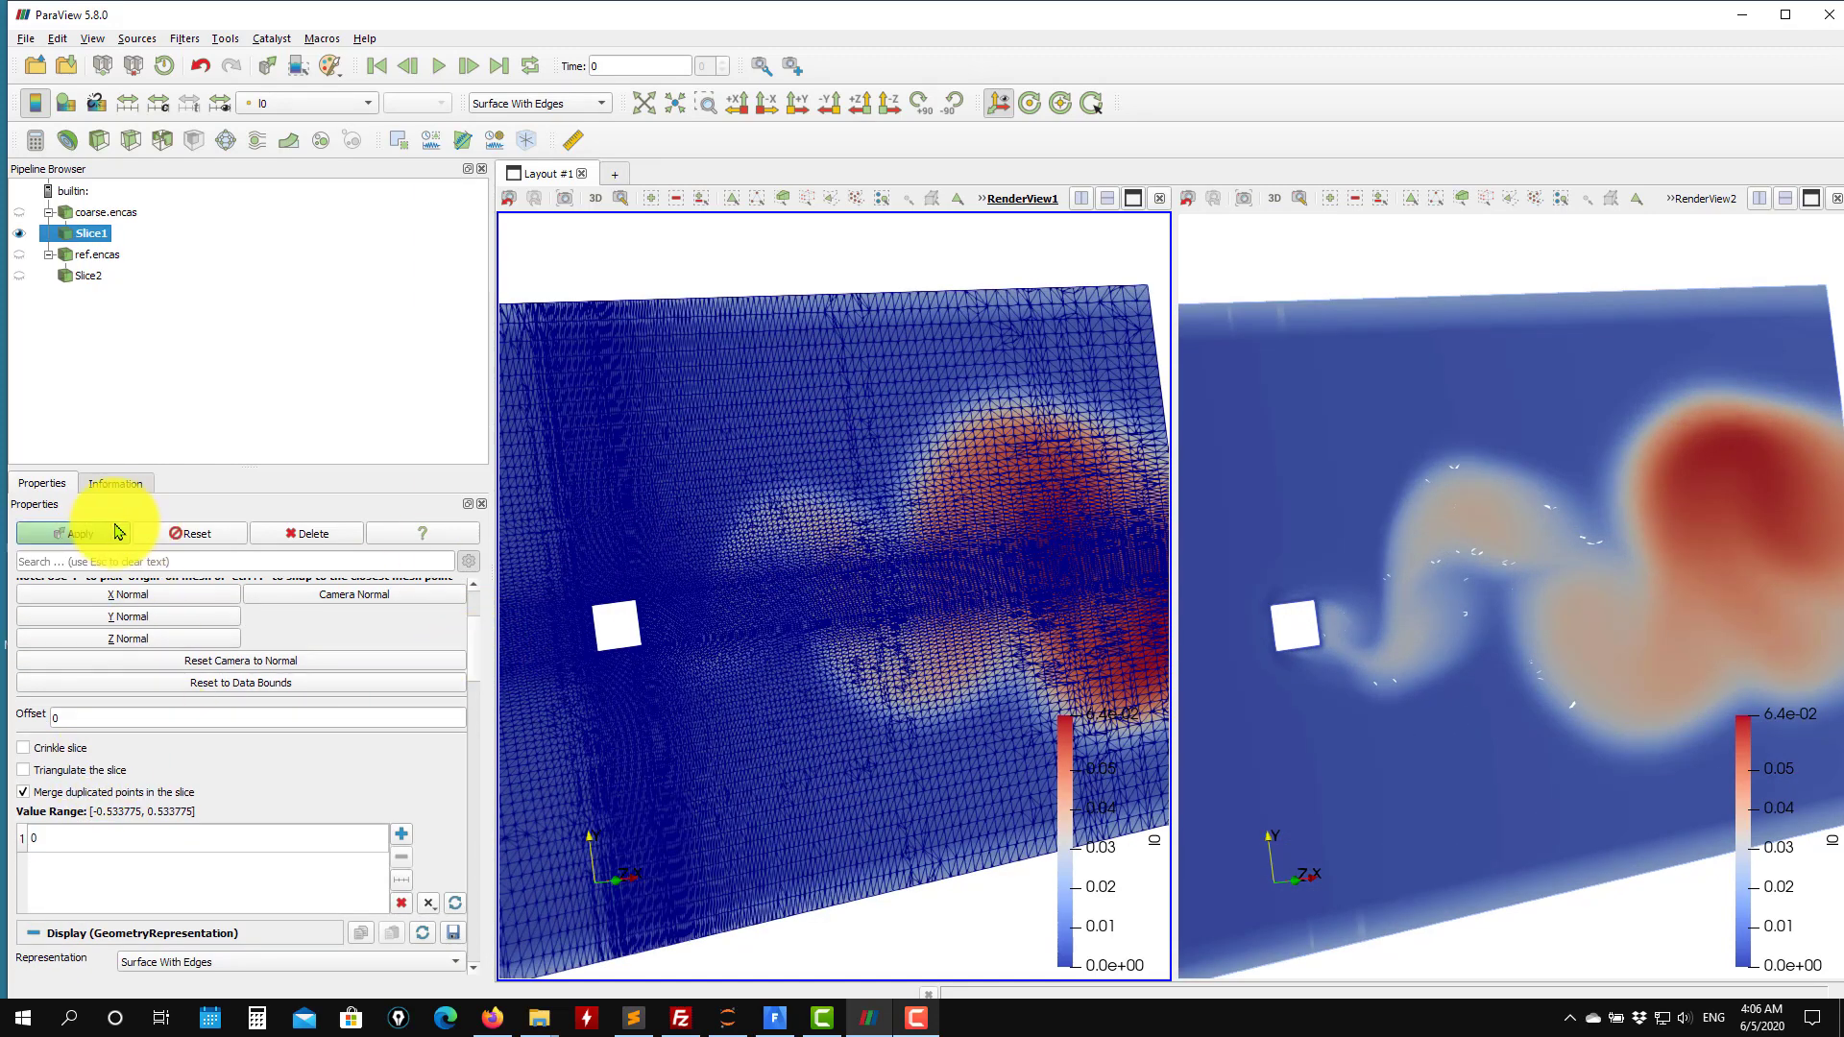
{"action": "left_click", "coordinate": [117, 531]}
Enable Crinkle slice on the coarse case's slice.
{"action": "left_click", "coordinate": [1312, 478]}
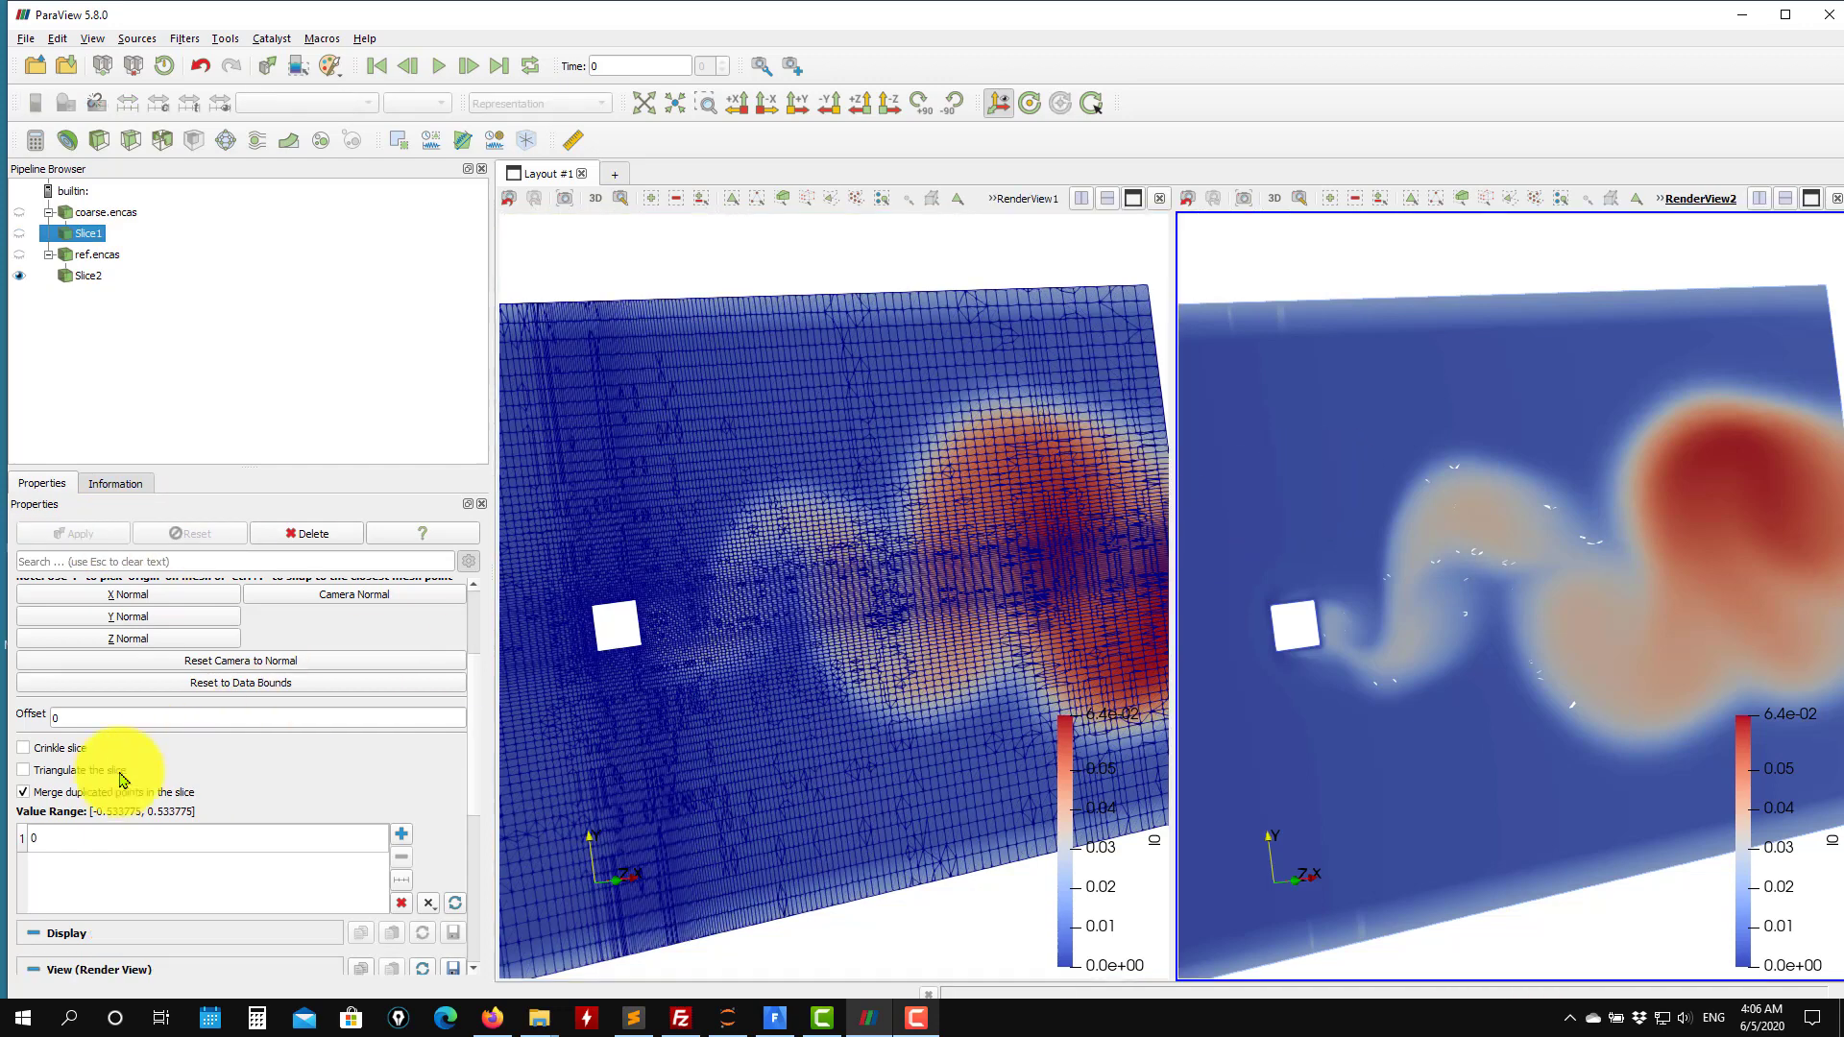
{"action": "left_click", "coordinate": [642, 285]}
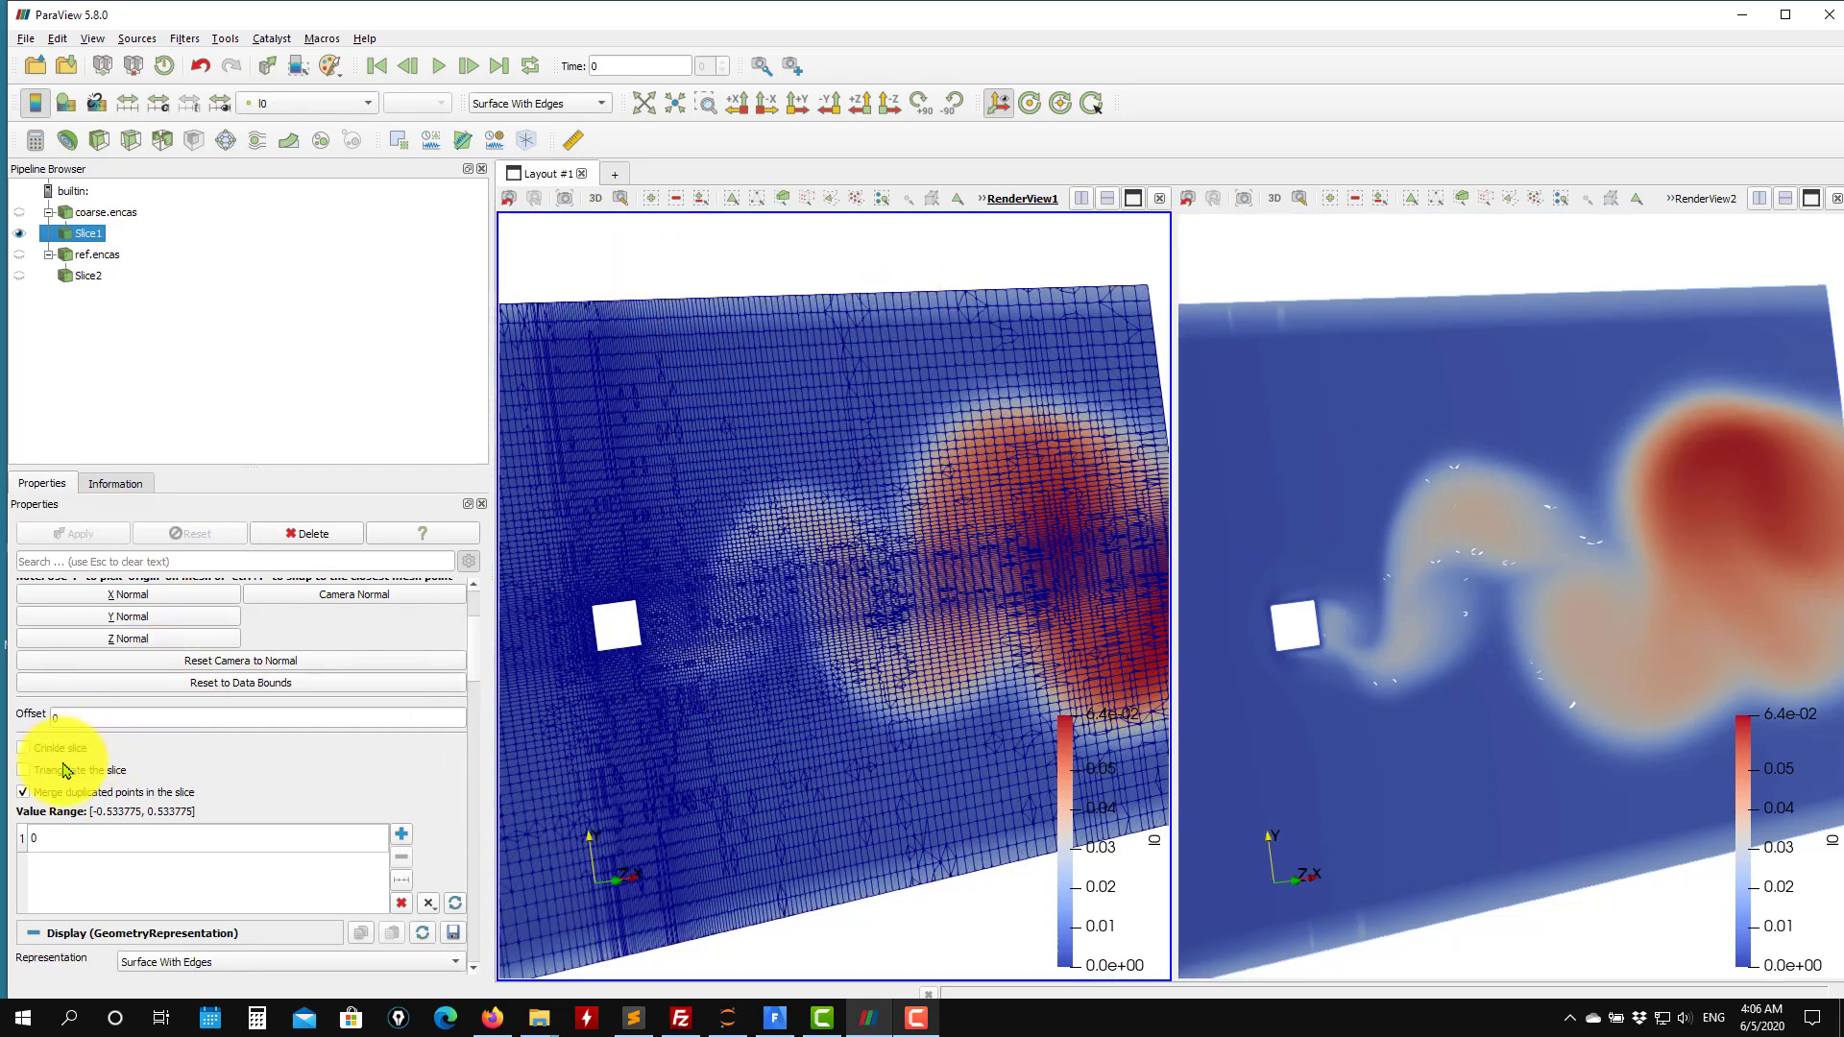
{"action": "left_click", "coordinate": [67, 750]}
{"action": "left_click_drag", "start_coordinate": [543, 531], "coordinate": [796, 503]}
Enable Crinkle slice on the fine case's slice and display it as Surface With Edges.
{"action": "left_click", "coordinate": [1327, 307]}
{"action": "left_click", "coordinate": [96, 276]}
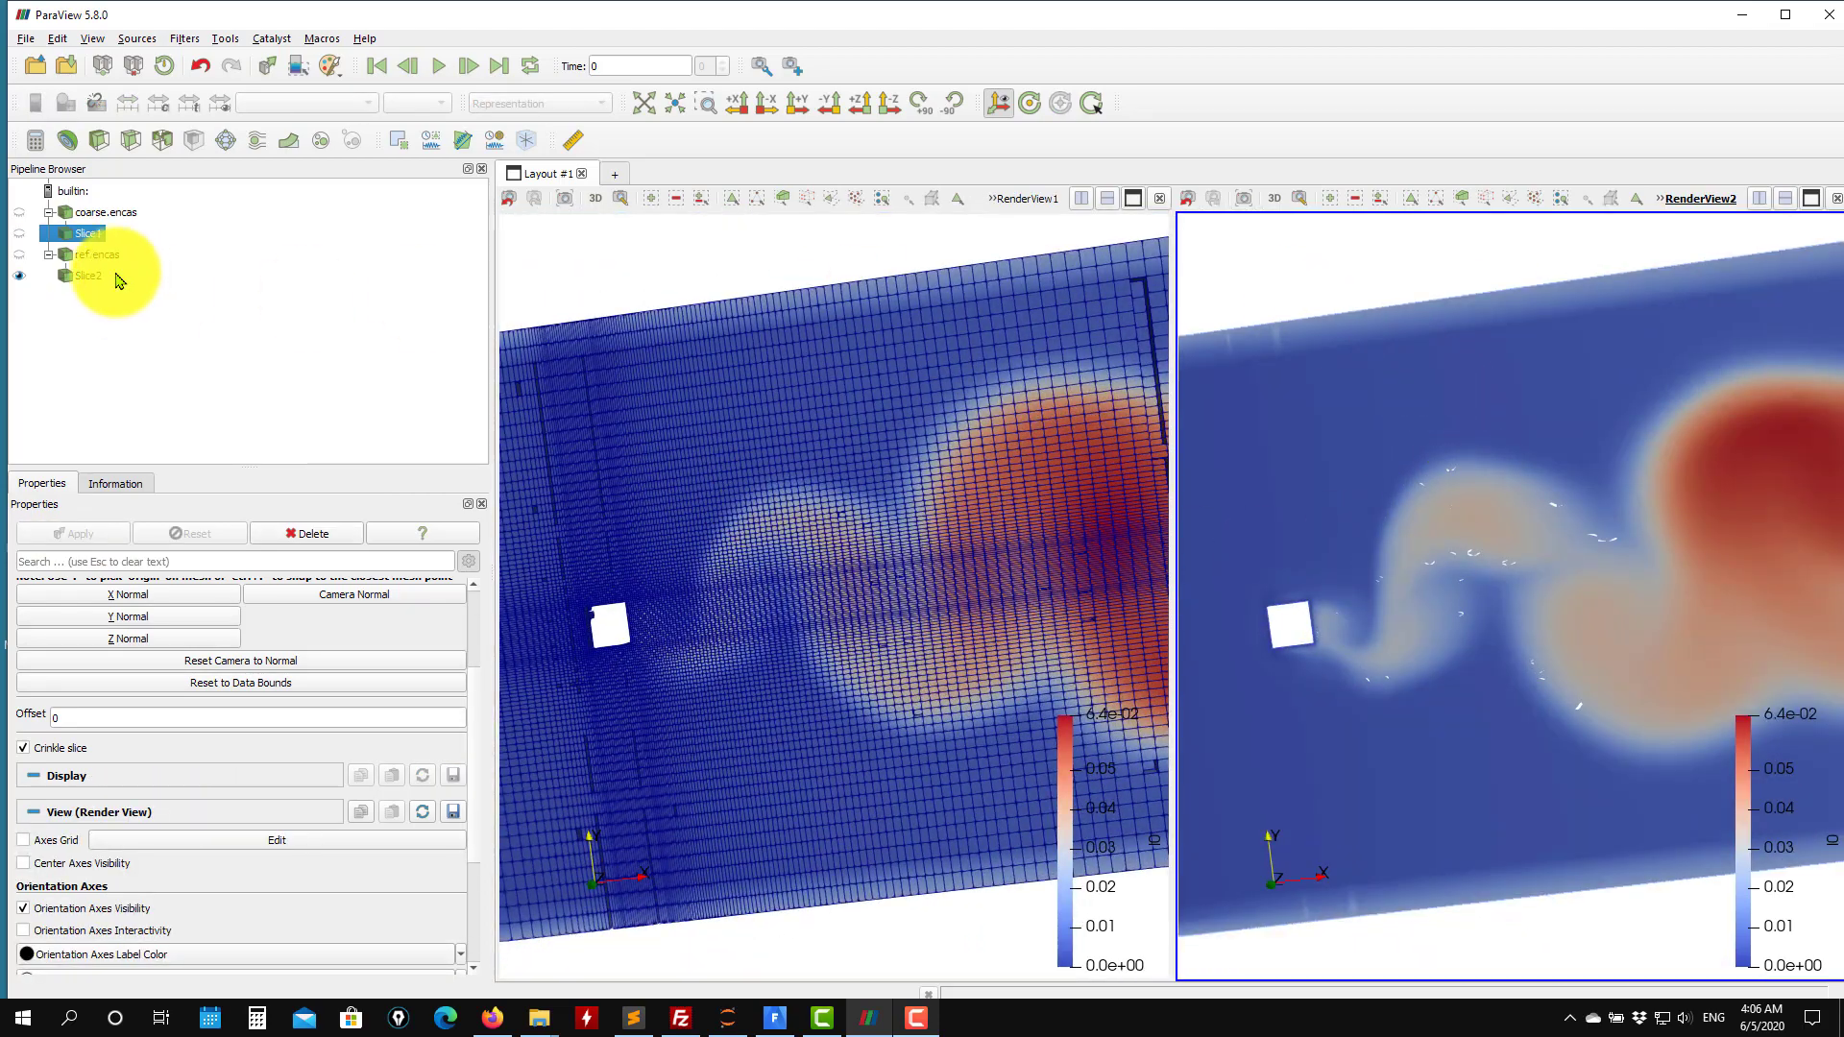
{"action": "left_click", "coordinate": [63, 751]}
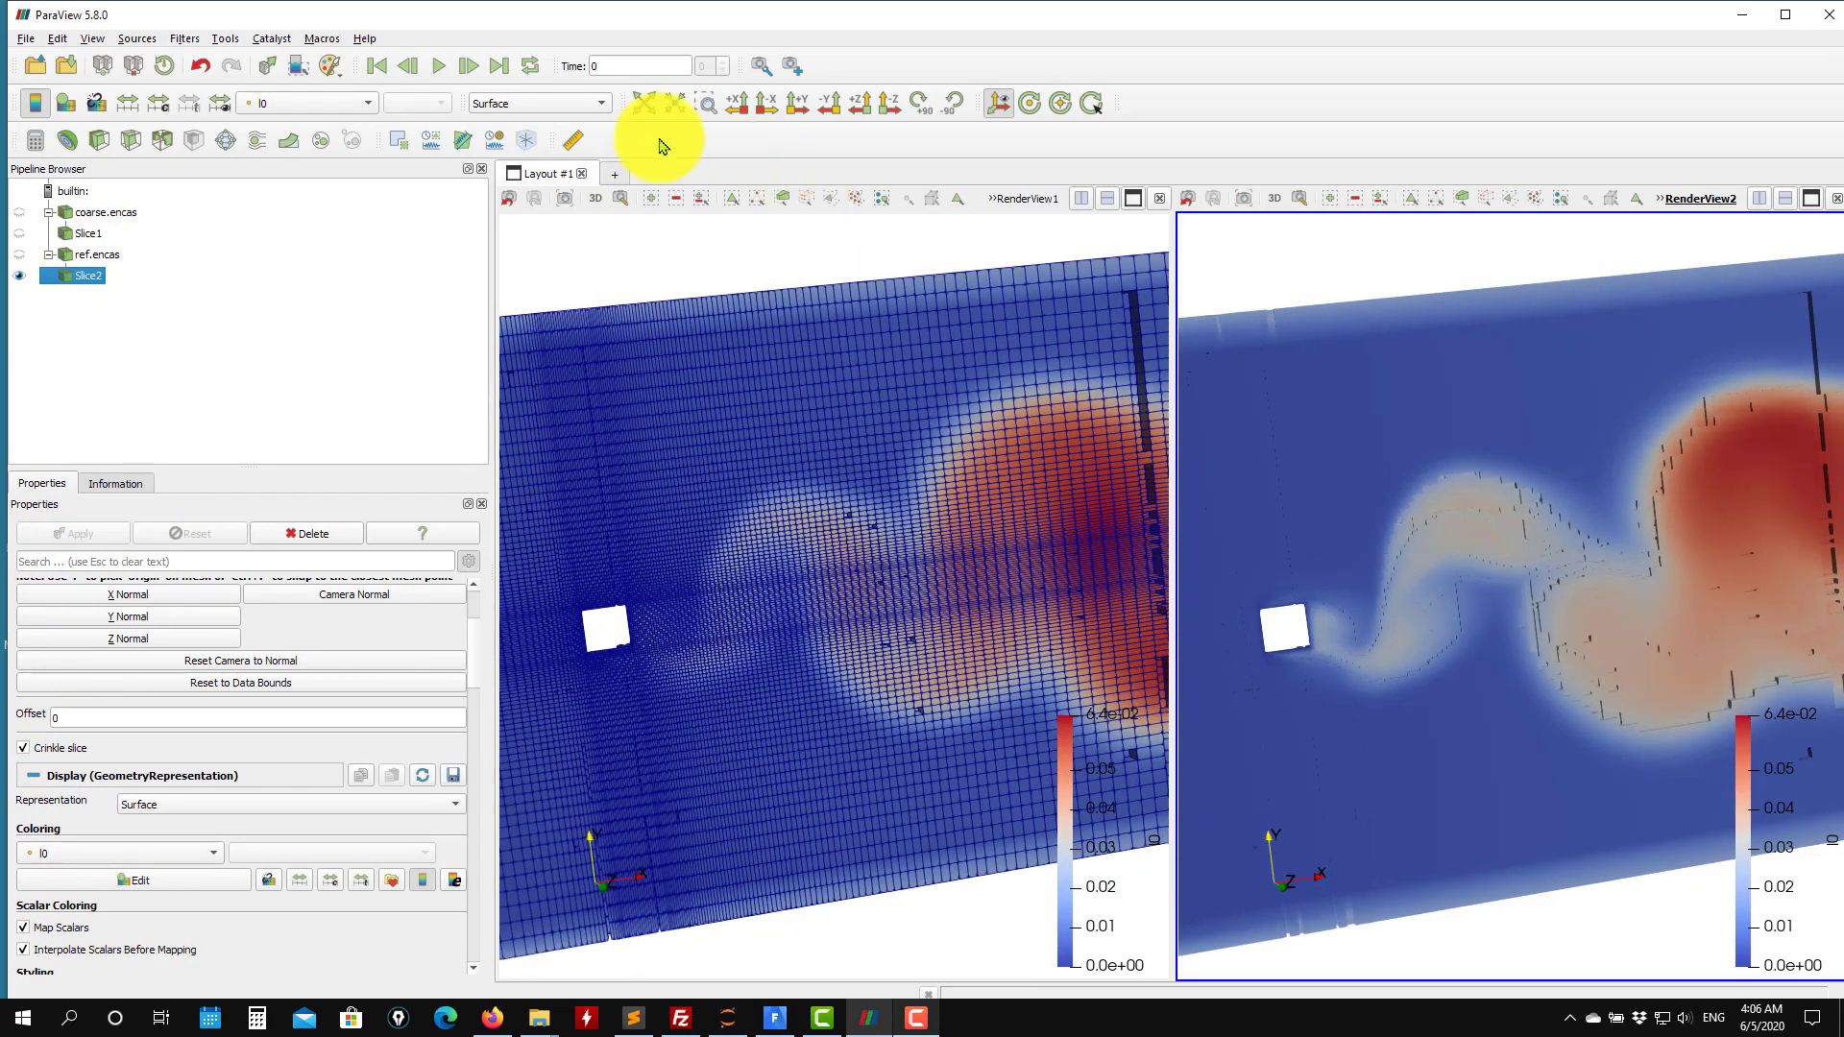
{"action": "left_click", "coordinate": [583, 104]}
{"action": "left_click", "coordinate": [573, 134]}
Zoom into both views to examine the crinkled cells of the fine case's slice.
{"action": "mouse_move", "coordinate": [1502, 564]}
{"action": "left_mouse_down"}
{"action": "mouse_move", "coordinate": [1482, 589]}
{"action": "mouse_move", "coordinate": [1473, 502]}
{"action": "mouse_move", "coordinate": [1537, 508]}
{"action": "left_mouse_up"}
{"action": "scroll", "coordinate": [1537, 507], "scroll_direction": "up", "scroll_amount": 5}
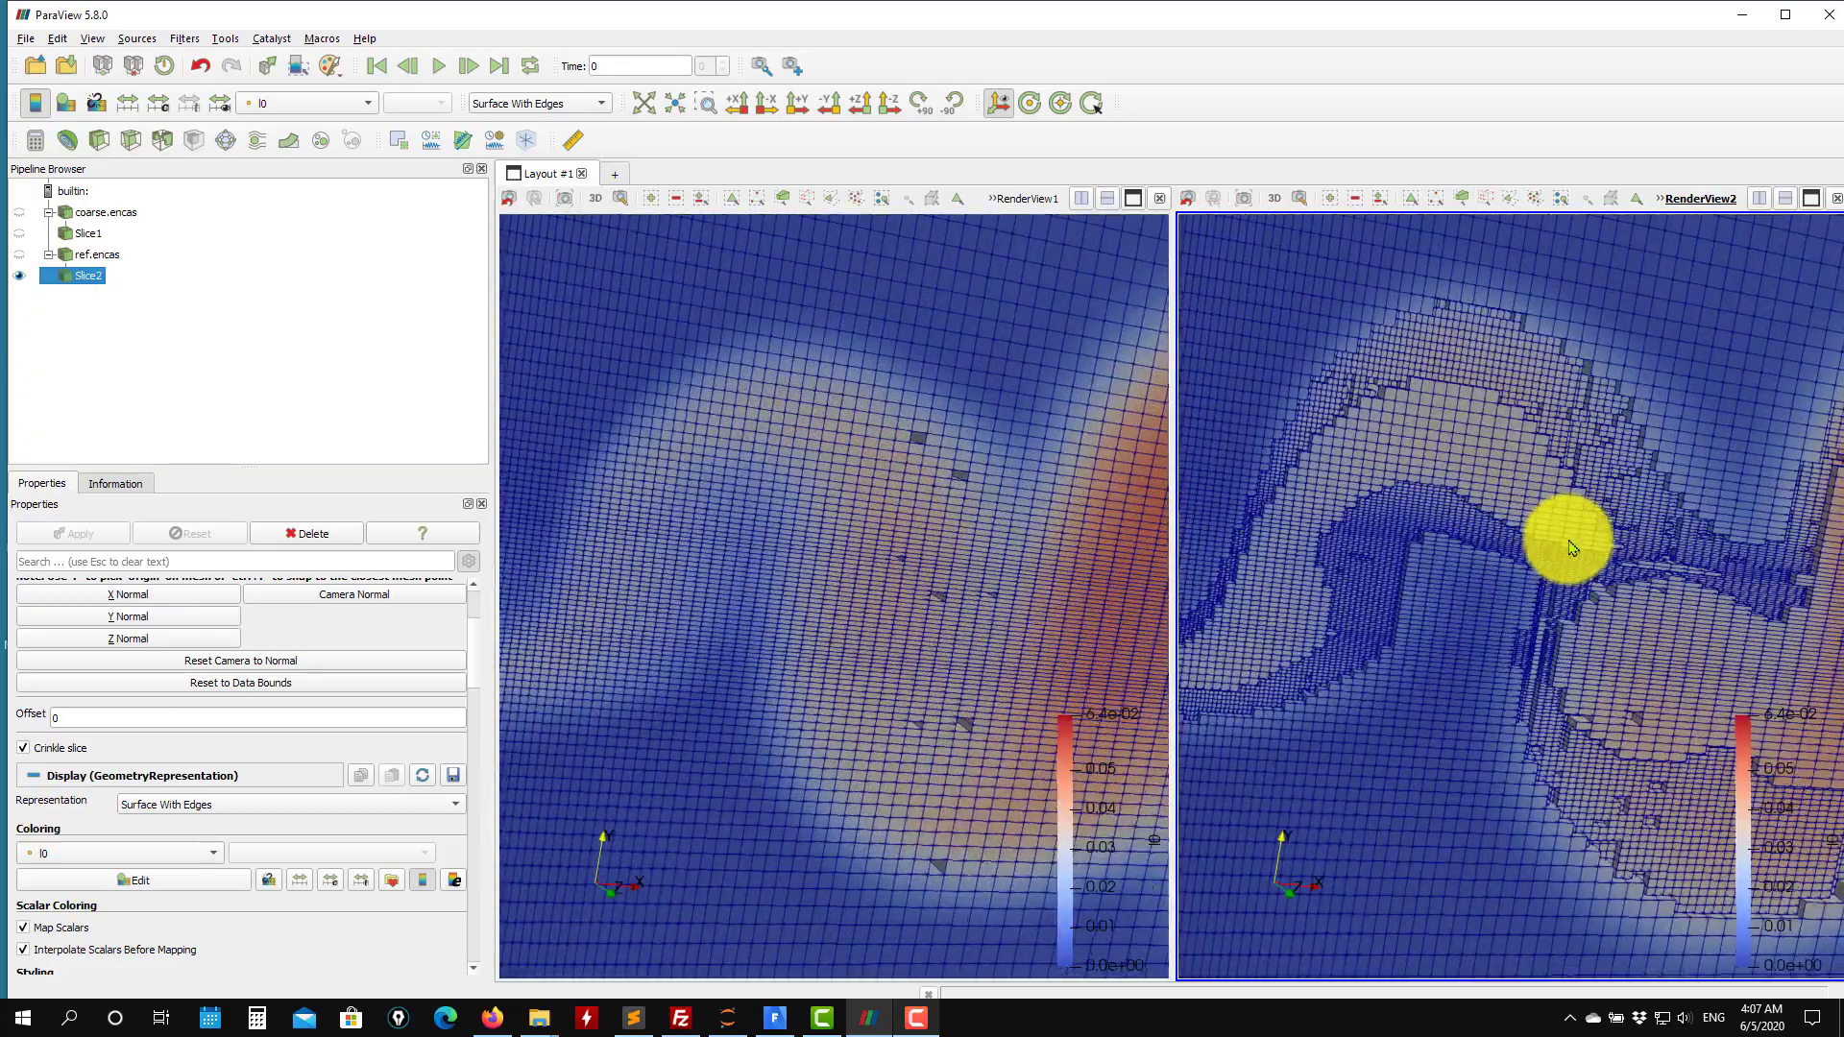
{"action": "scroll", "coordinate": [1622, 478], "scroll_direction": "up", "scroll_amount": 5}
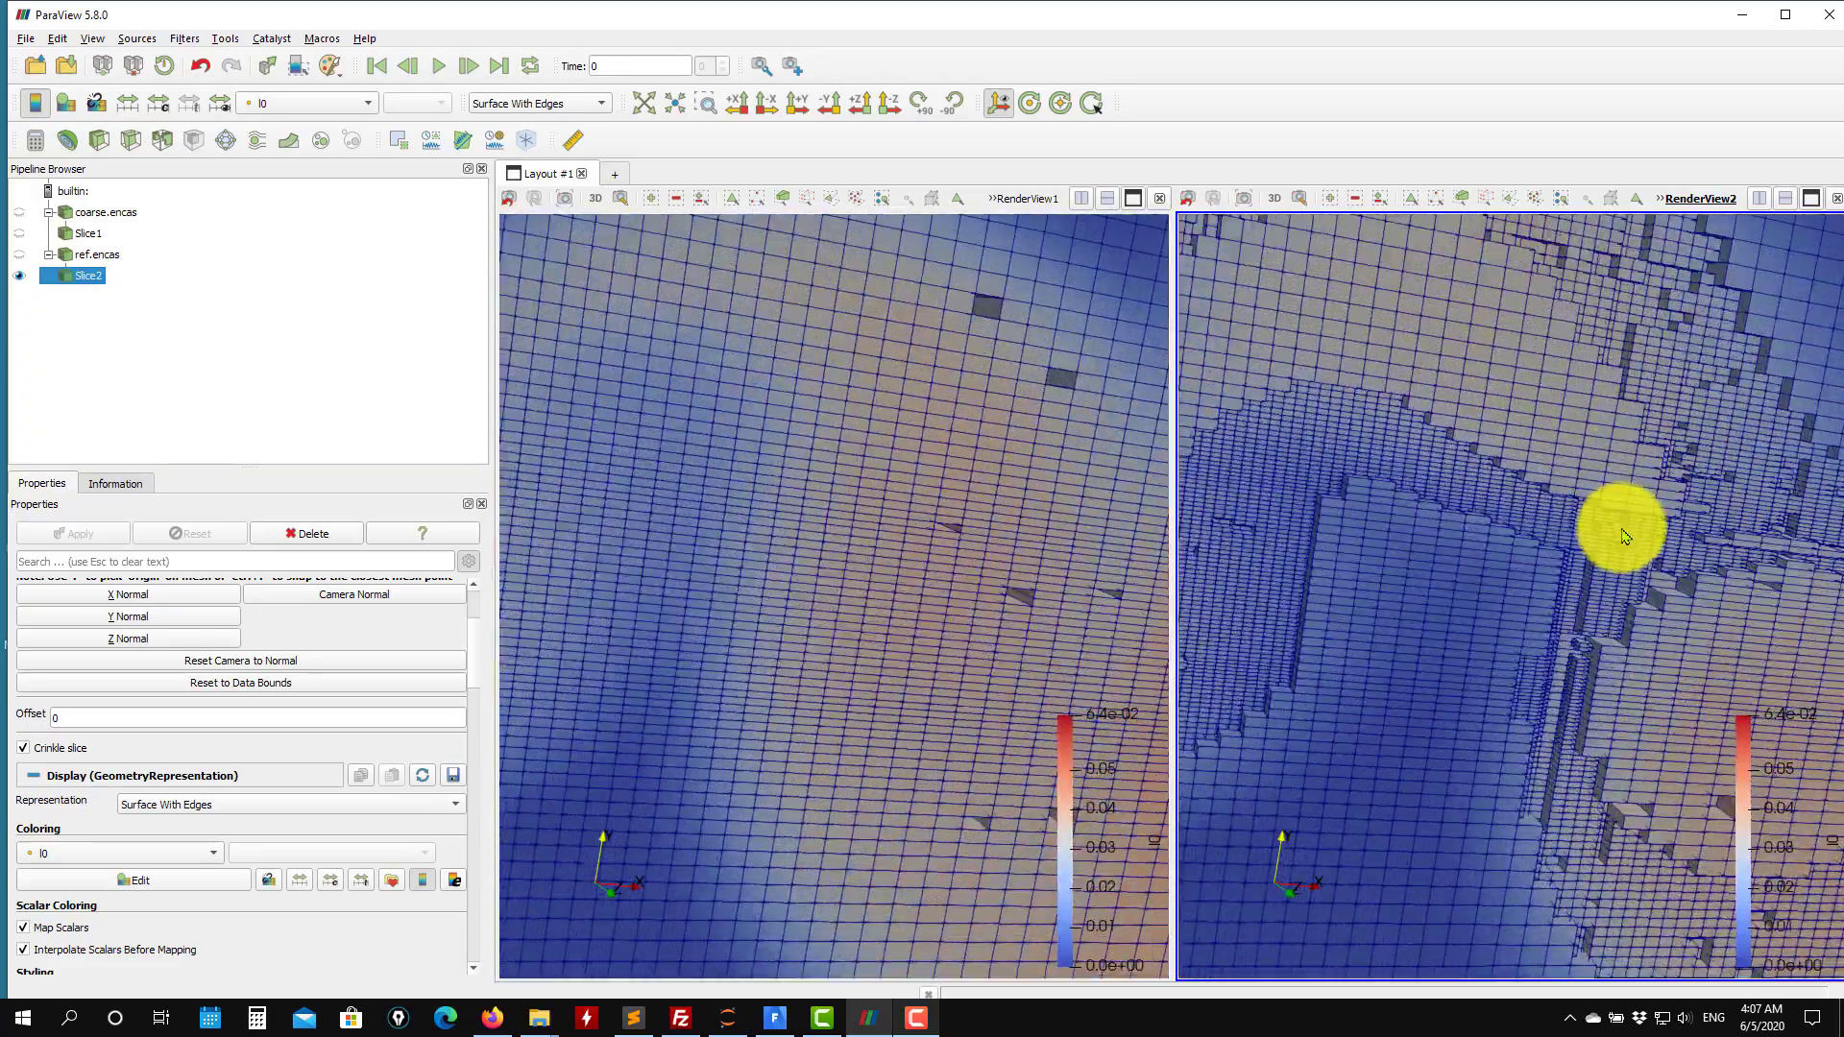
{"action": "scroll", "coordinate": [1479, 595], "scroll_direction": "up", "scroll_amount": 2}
{"action": "left_click_drag", "start_coordinate": [1446, 598], "coordinate": [1448, 640]}
{"action": "scroll", "coordinate": [1509, 597], "scroll_direction": "up", "scroll_amount": 4}
{"action": "scroll", "coordinate": [1508, 600], "scroll_direction": "down", "scroll_amount": 3}
{"action": "scroll", "coordinate": [1507, 601], "scroll_direction": "down", "scroll_amount": 7}
{"action": "scroll", "coordinate": [1452, 646], "scroll_direction": "up", "scroll_amount": 2}
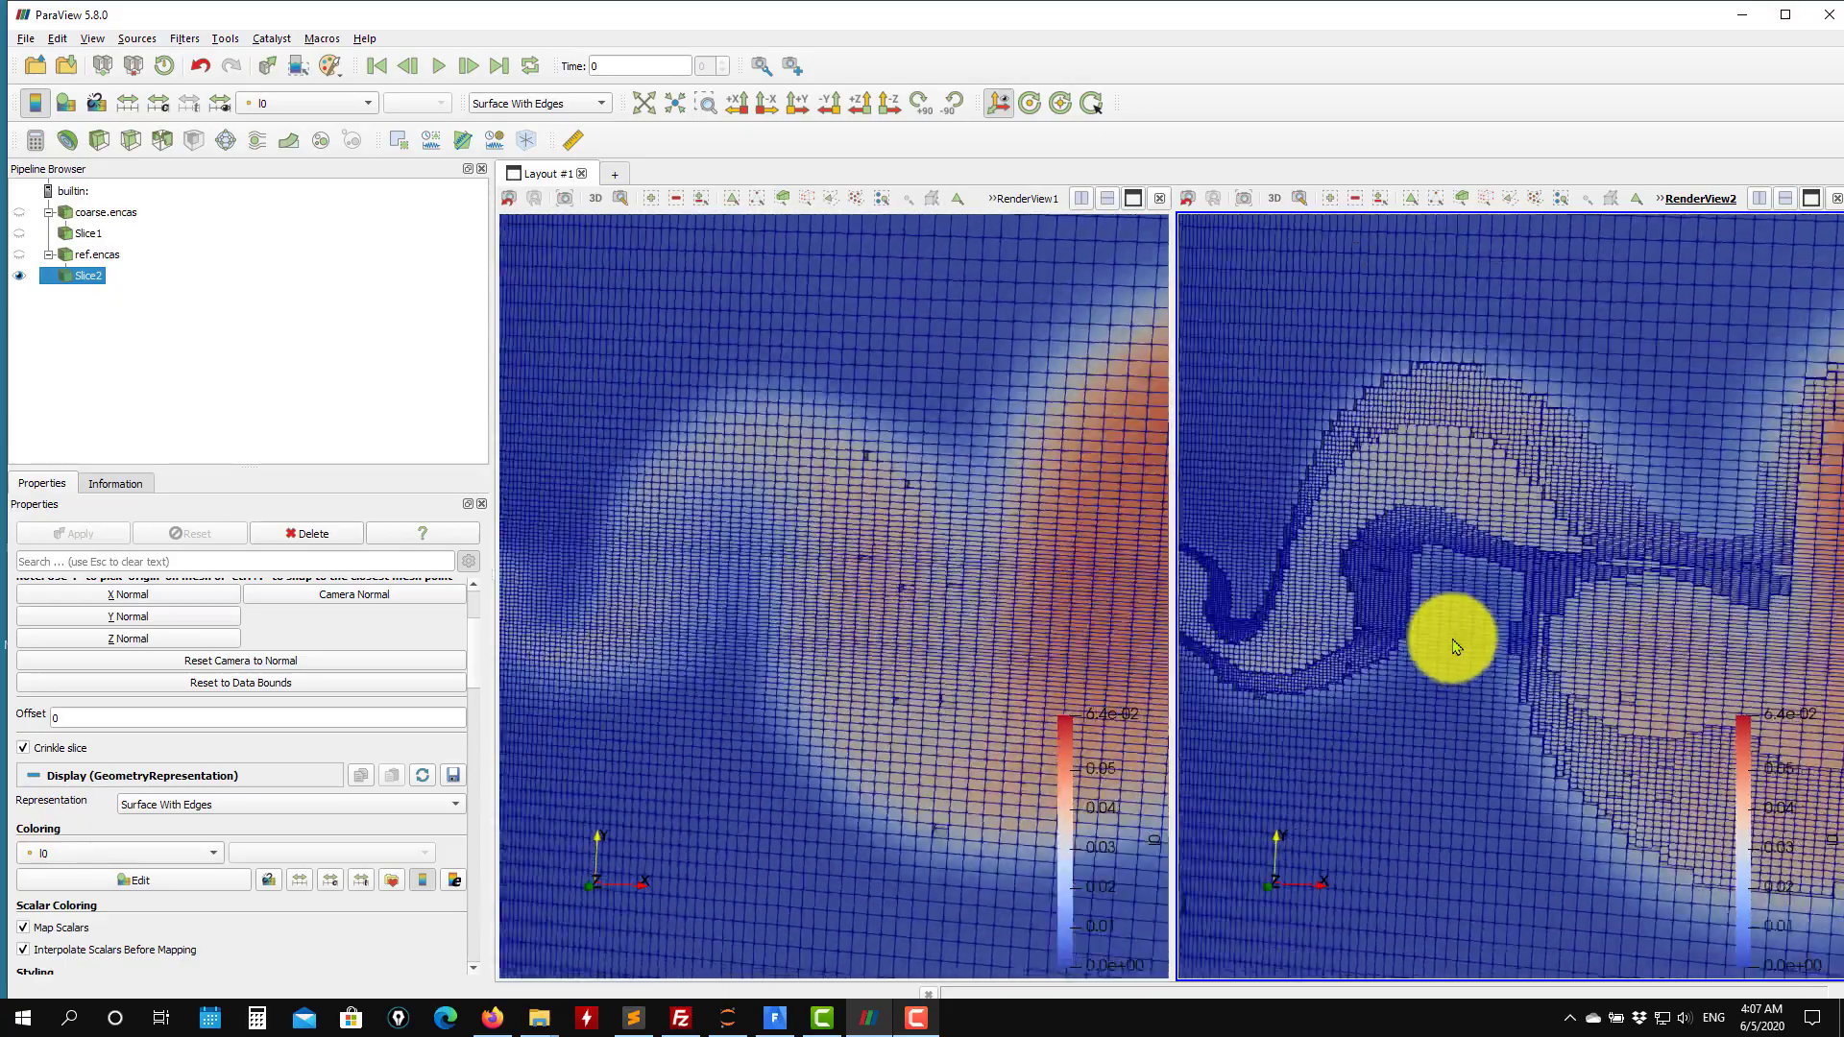
{"action": "scroll", "coordinate": [1448, 644], "scroll_direction": "up", "scroll_amount": 2}
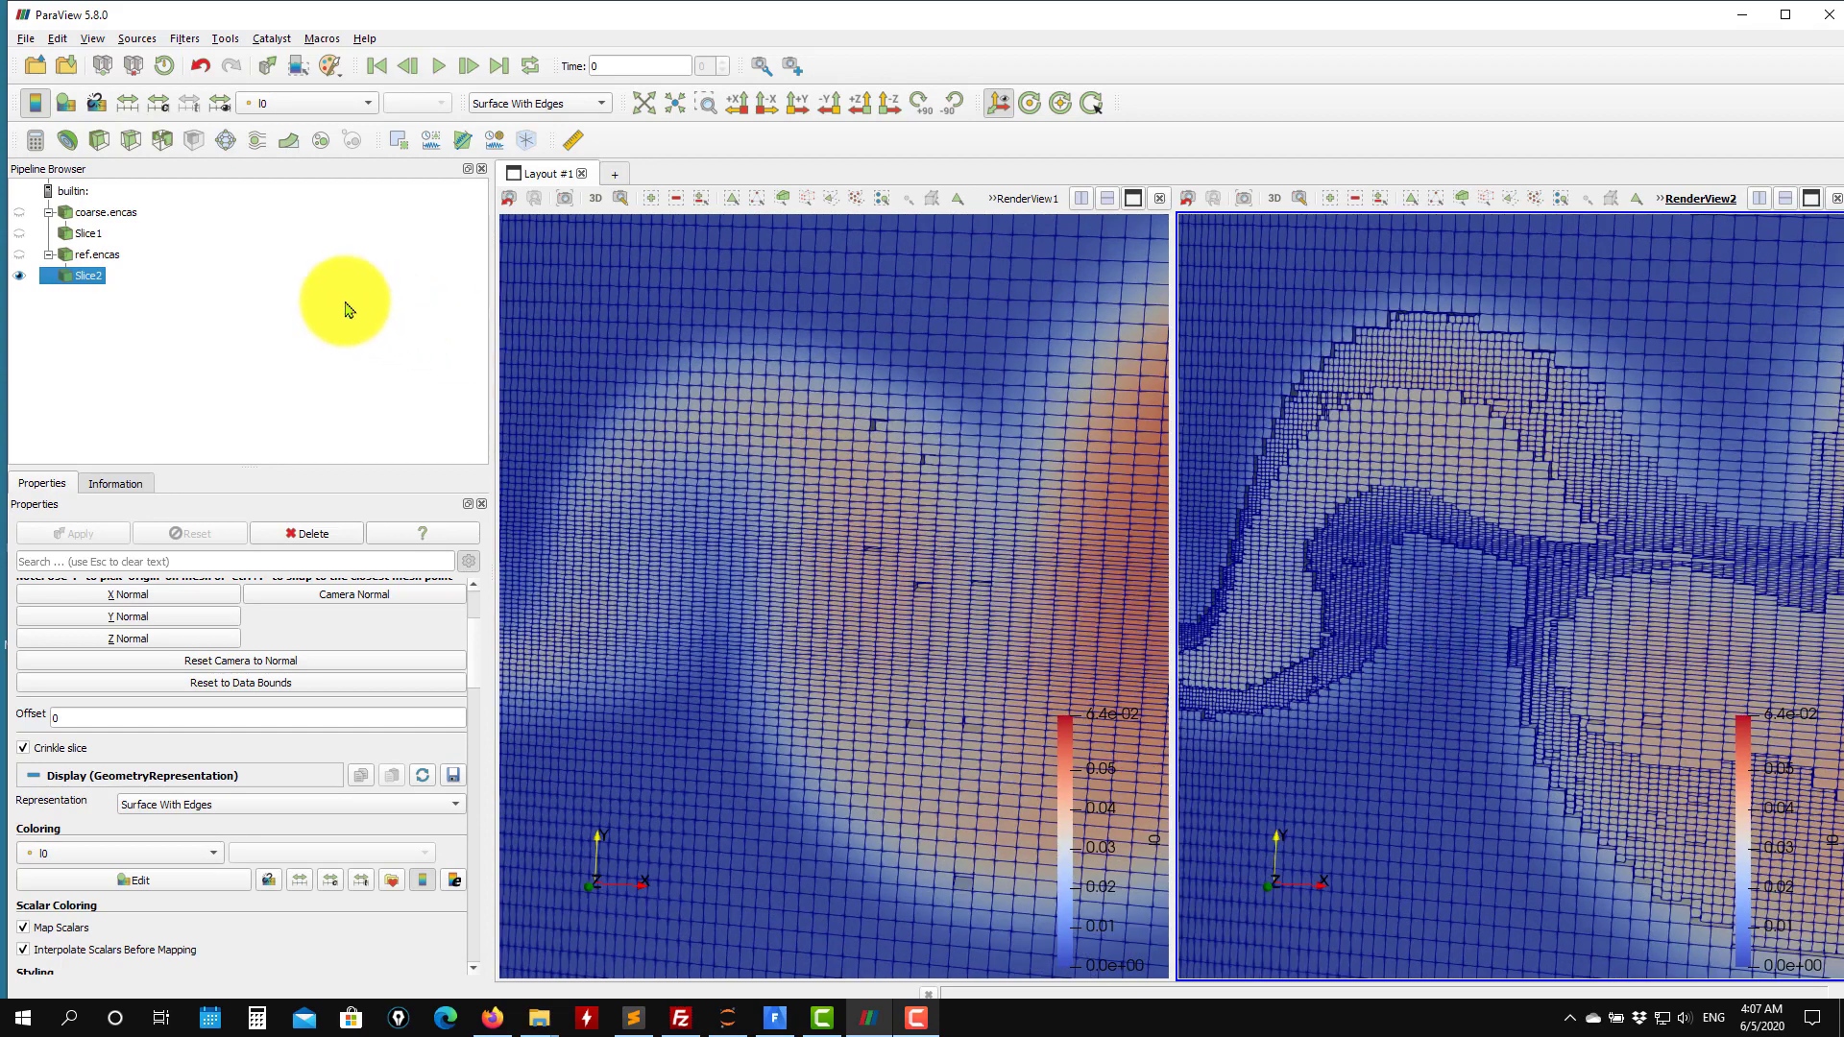
Turn off Crinkle slice on the fine case's slice and apply the change.
{"action": "left_click", "coordinate": [62, 754]}
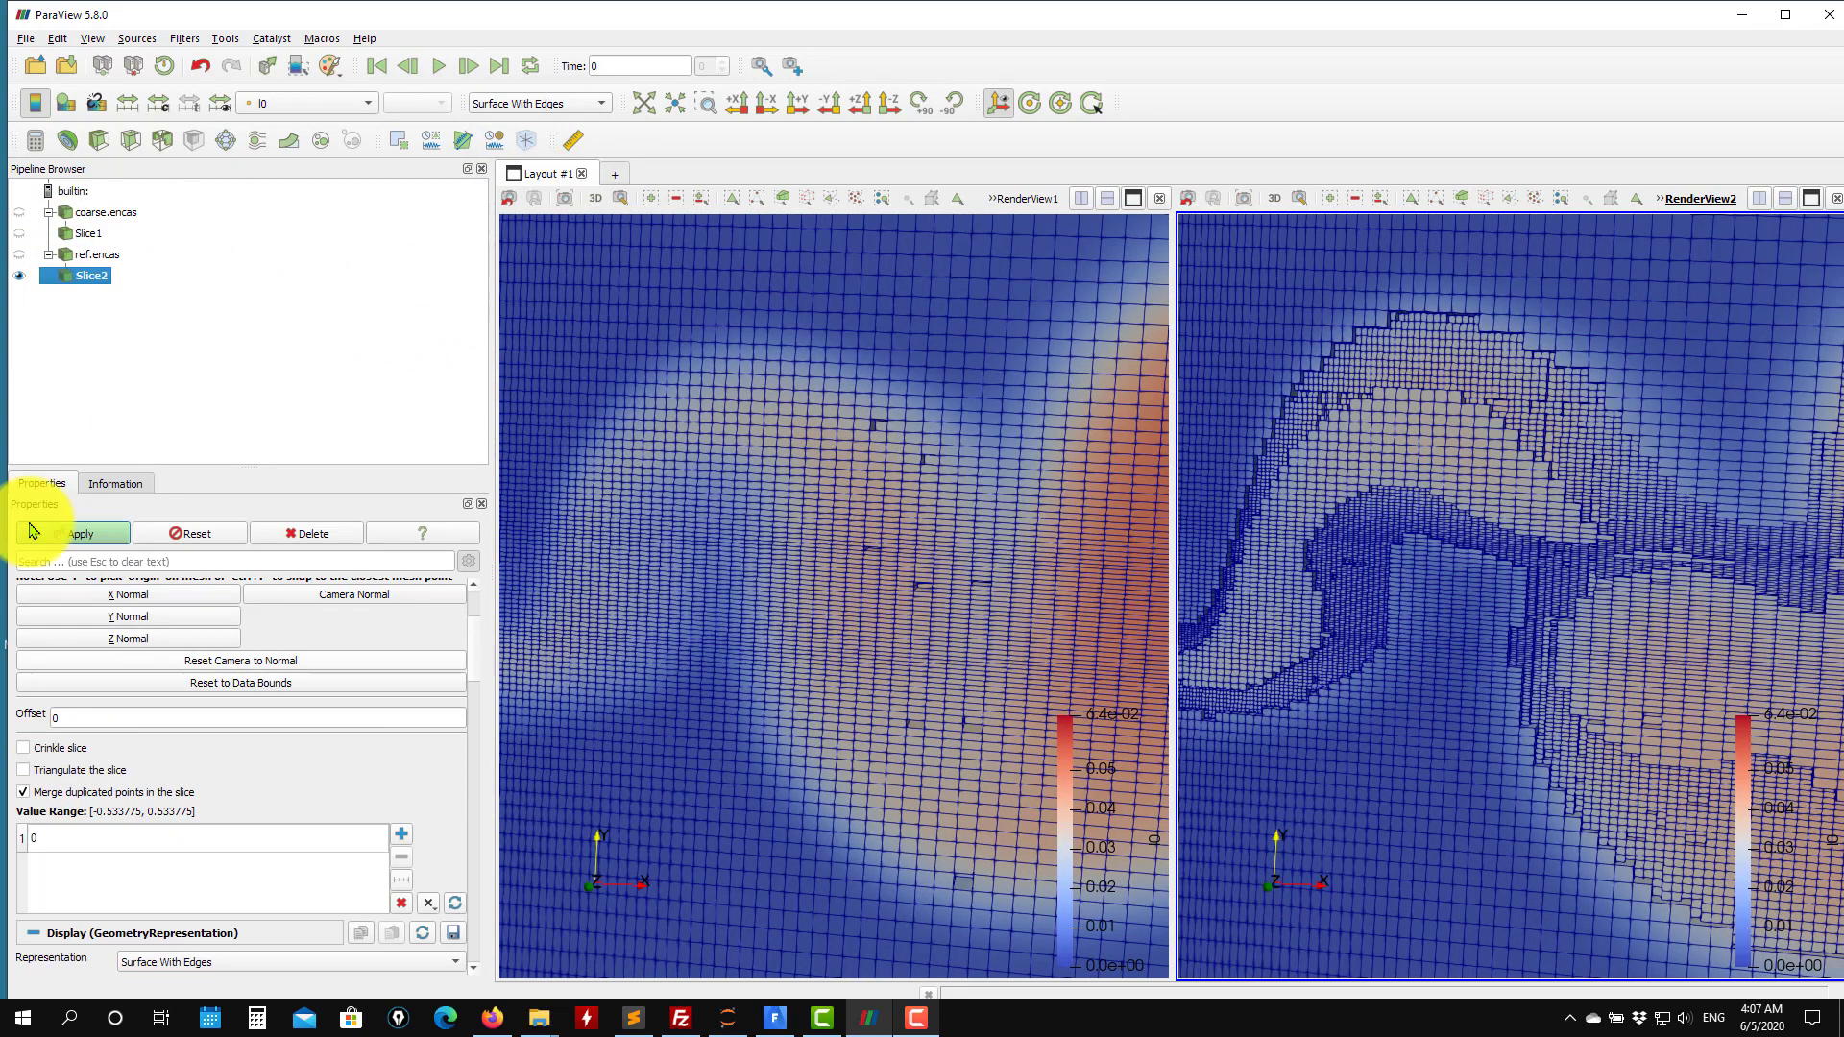
{"action": "left_click", "coordinate": [60, 532]}
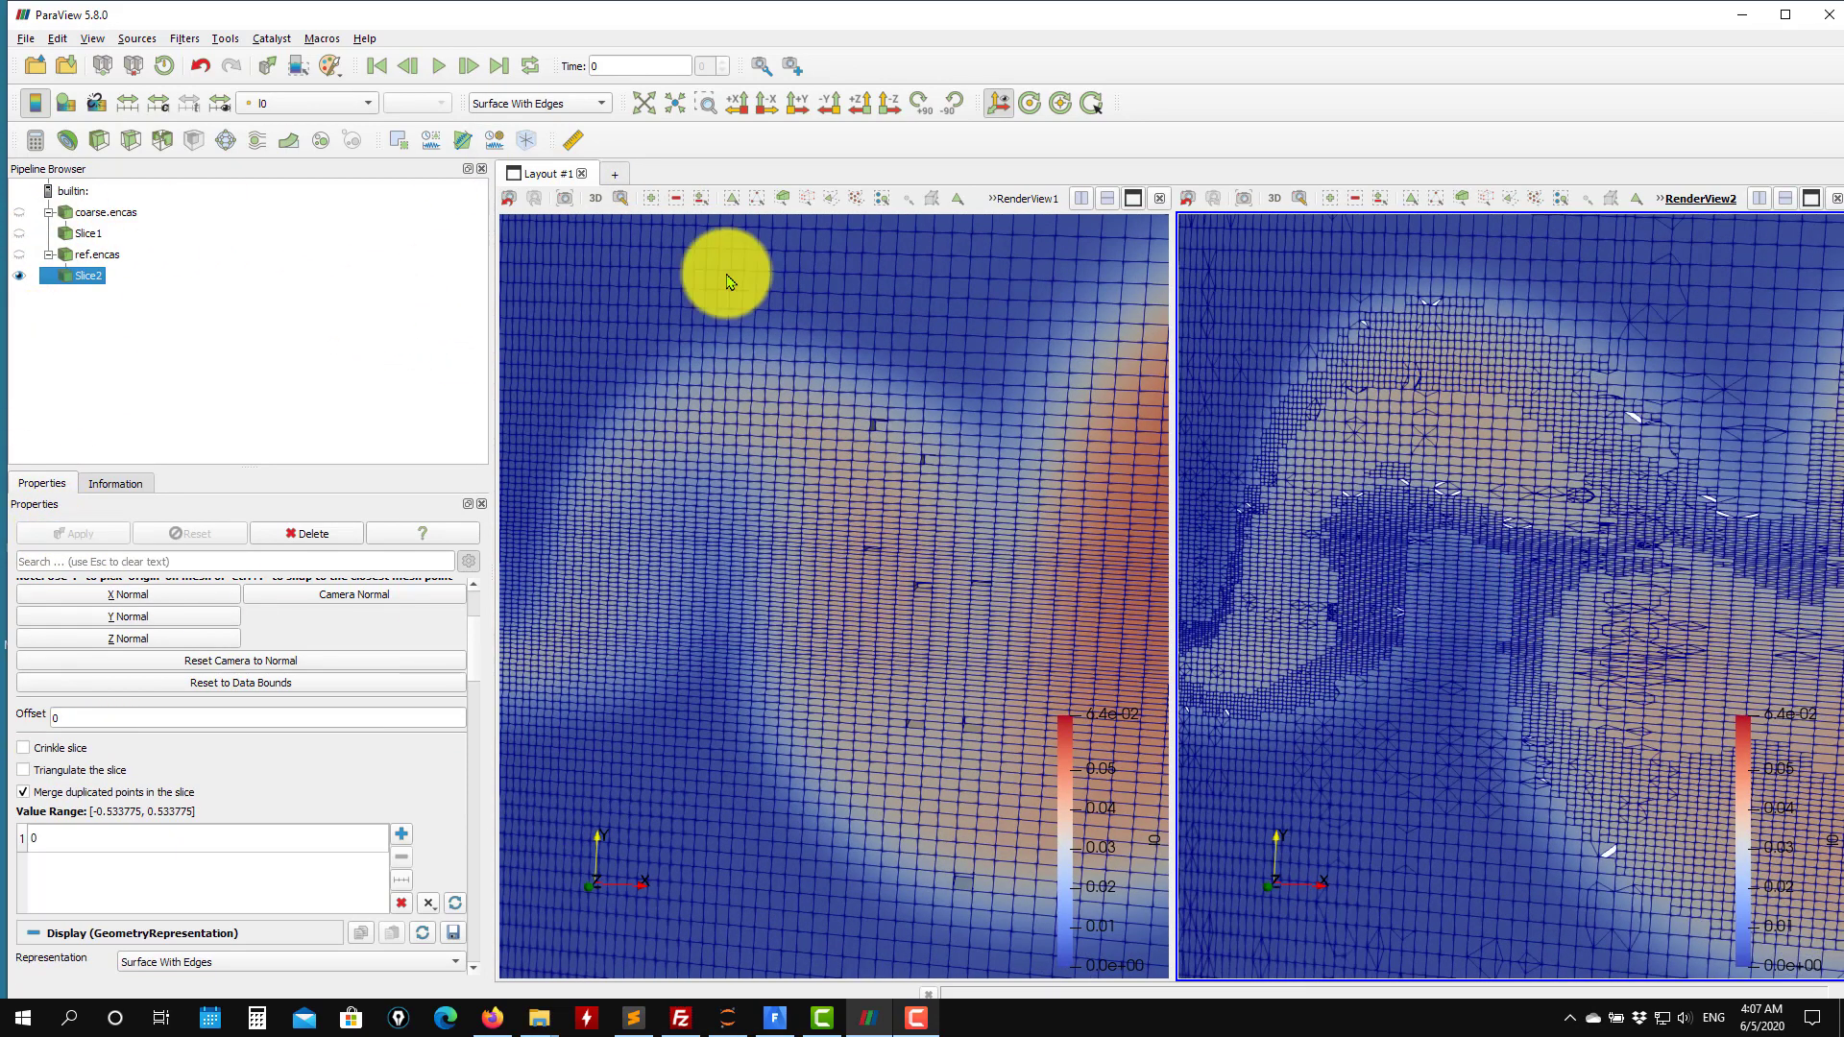
{"action": "left_click", "coordinate": [576, 108]}
{"action": "left_click", "coordinate": [931, 322]}
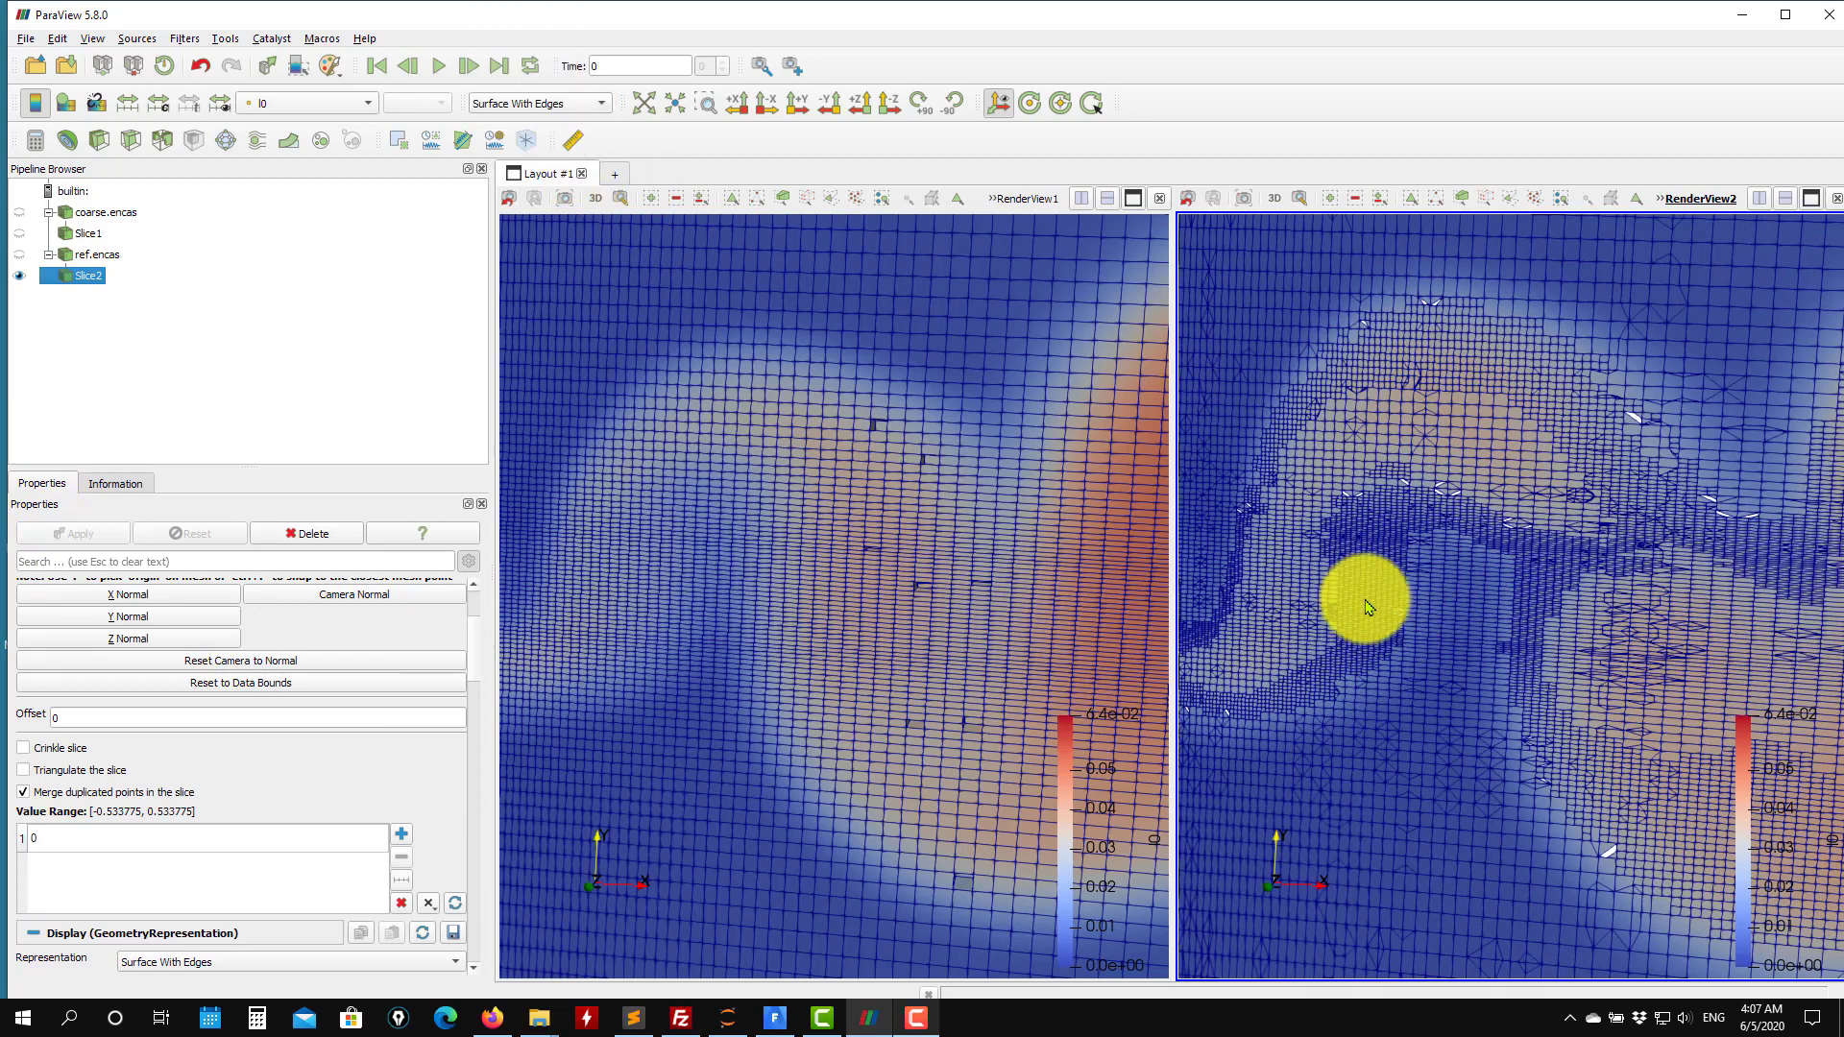
{"action": "scroll", "coordinate": [1369, 607], "scroll_direction": "up", "scroll_amount": 2}
Display the fine case's slice with the Surface representation.
{"action": "left_click", "coordinate": [552, 108]}
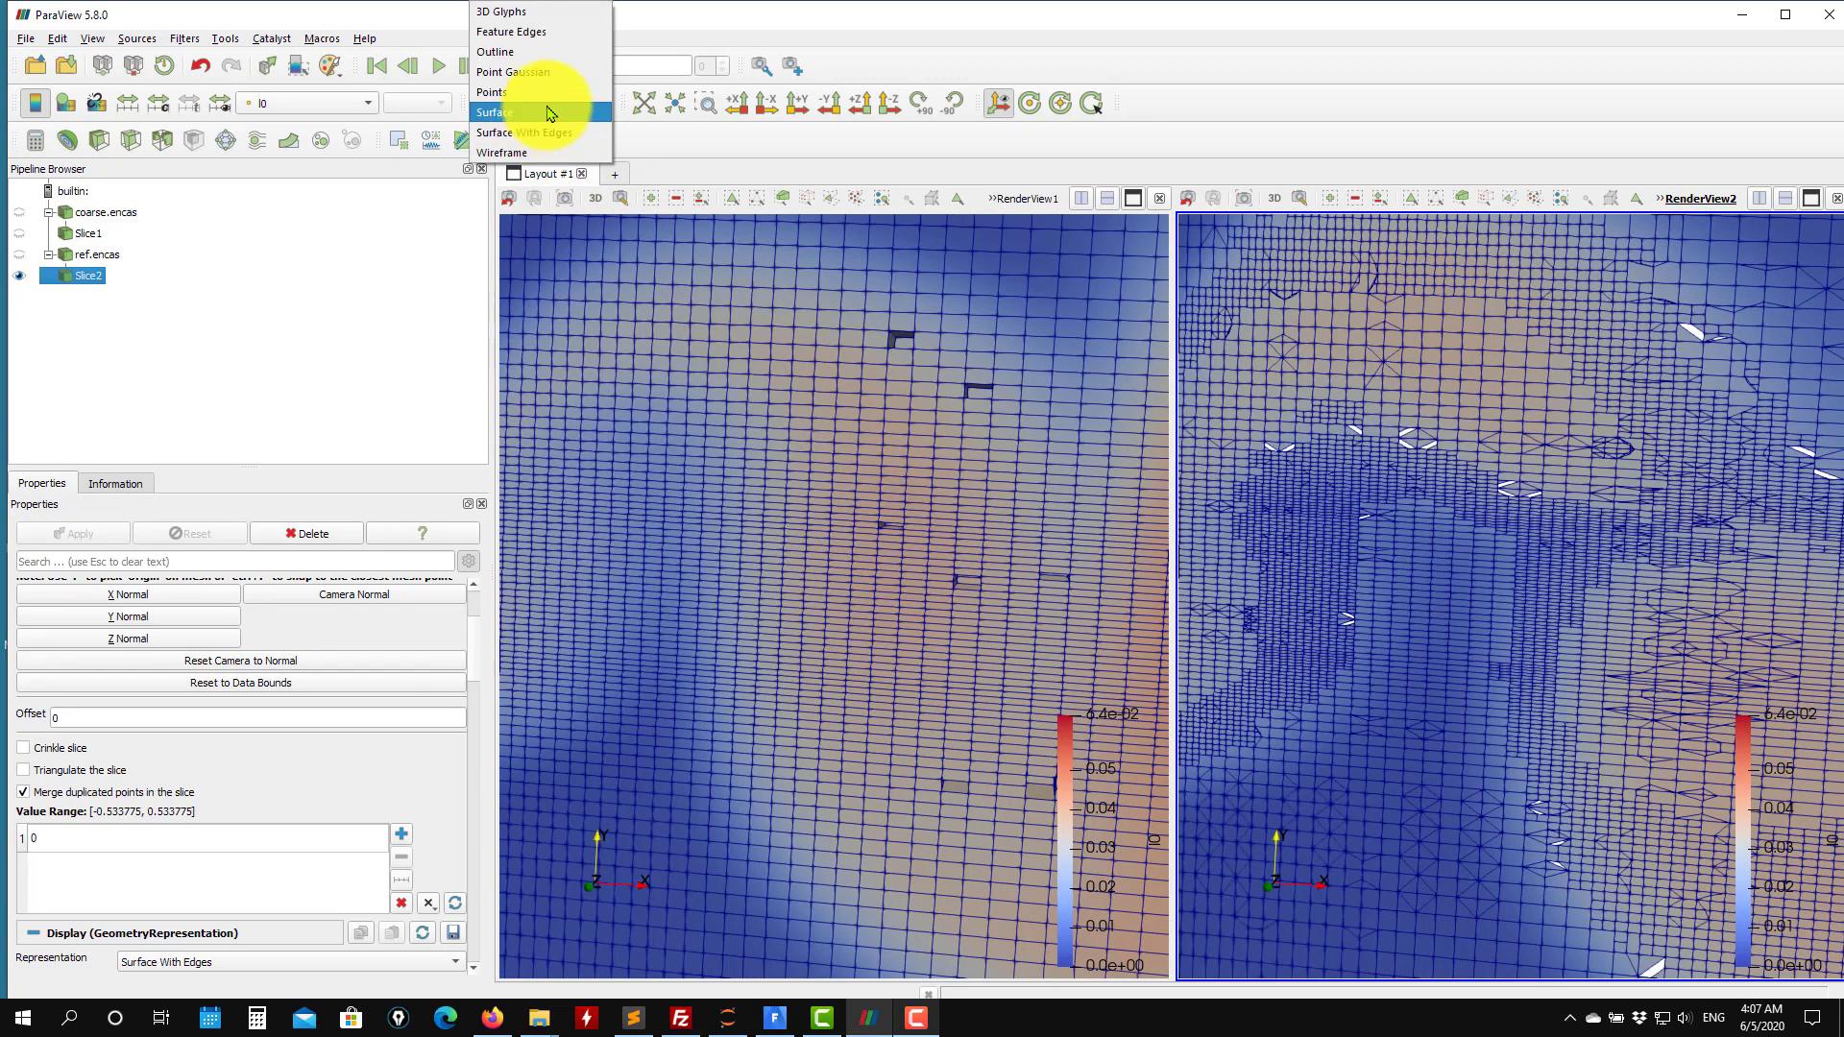
{"action": "left_click", "coordinate": [551, 113]}
{"action": "scroll", "coordinate": [1370, 666], "scroll_direction": "up", "scroll_amount": 3}
{"action": "scroll", "coordinate": [1373, 672], "scroll_direction": "down", "scroll_amount": 7}
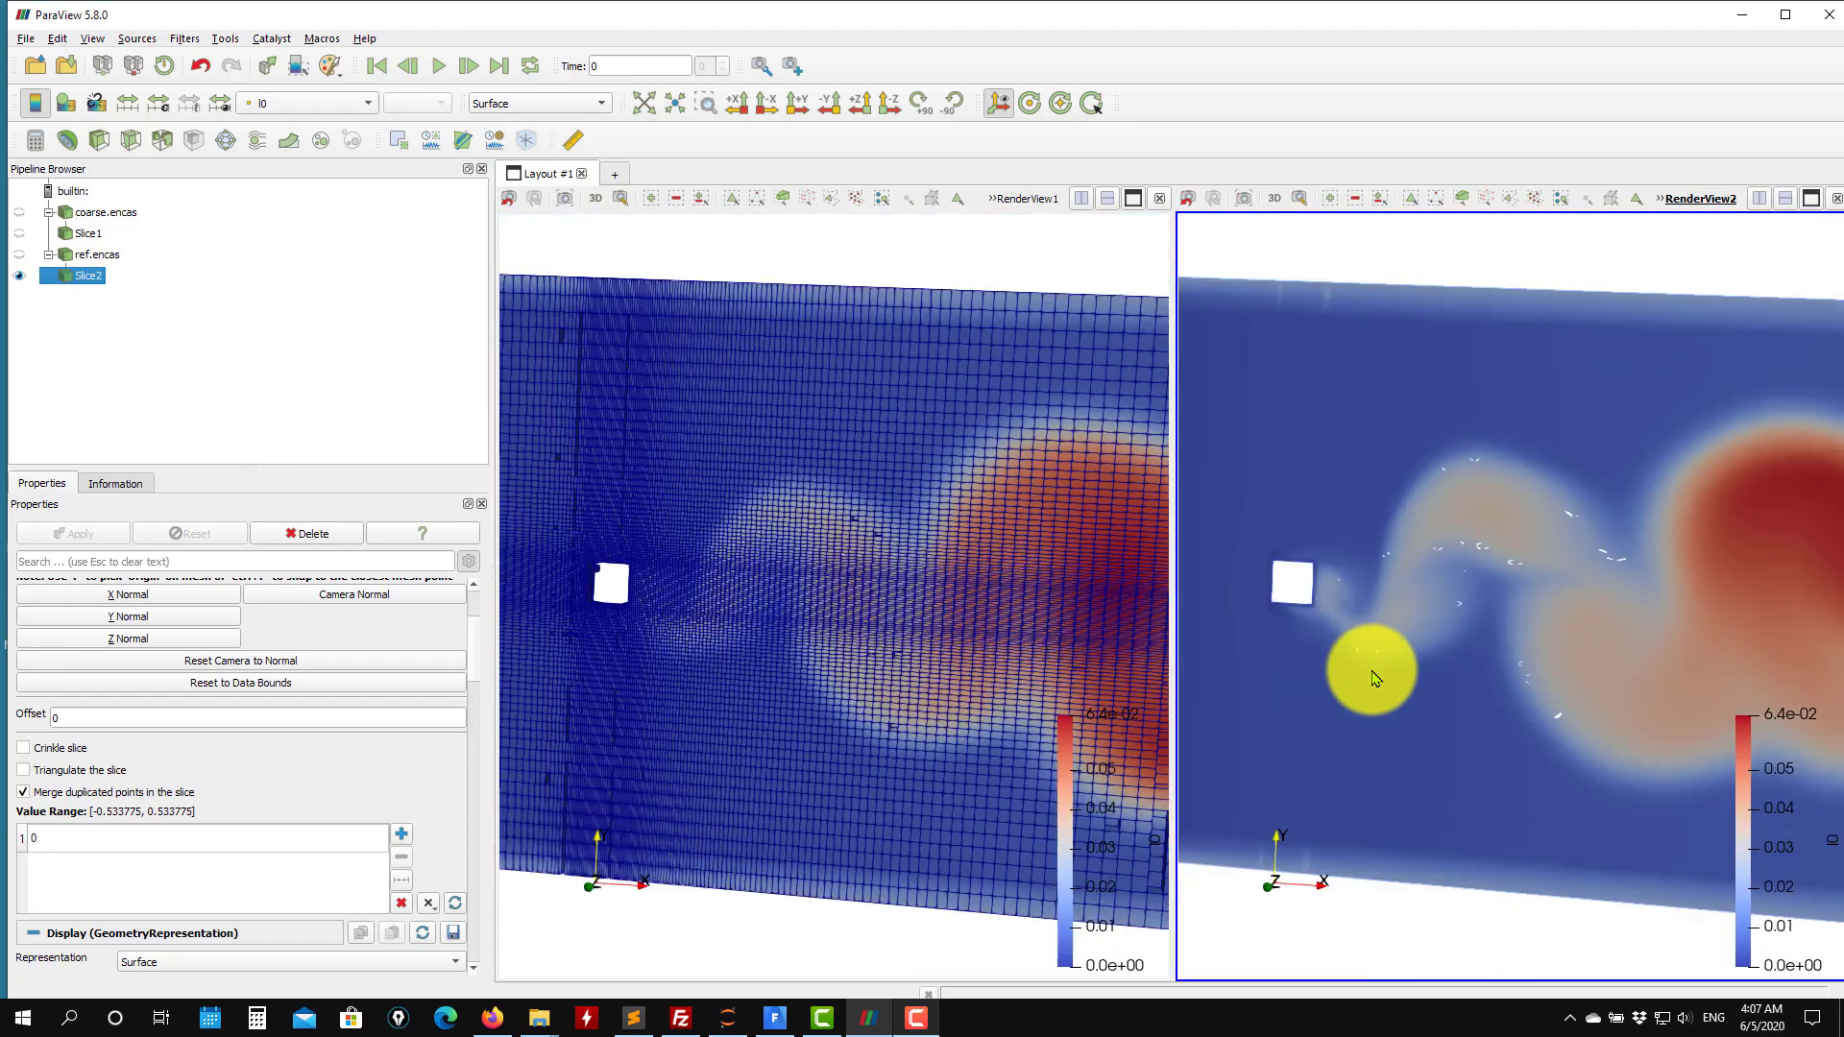
{"action": "scroll", "coordinate": [1373, 674], "scroll_direction": "down", "scroll_amount": 2}
{"action": "left_click_drag", "start_coordinate": [1439, 668], "coordinate": [1563, 588]}
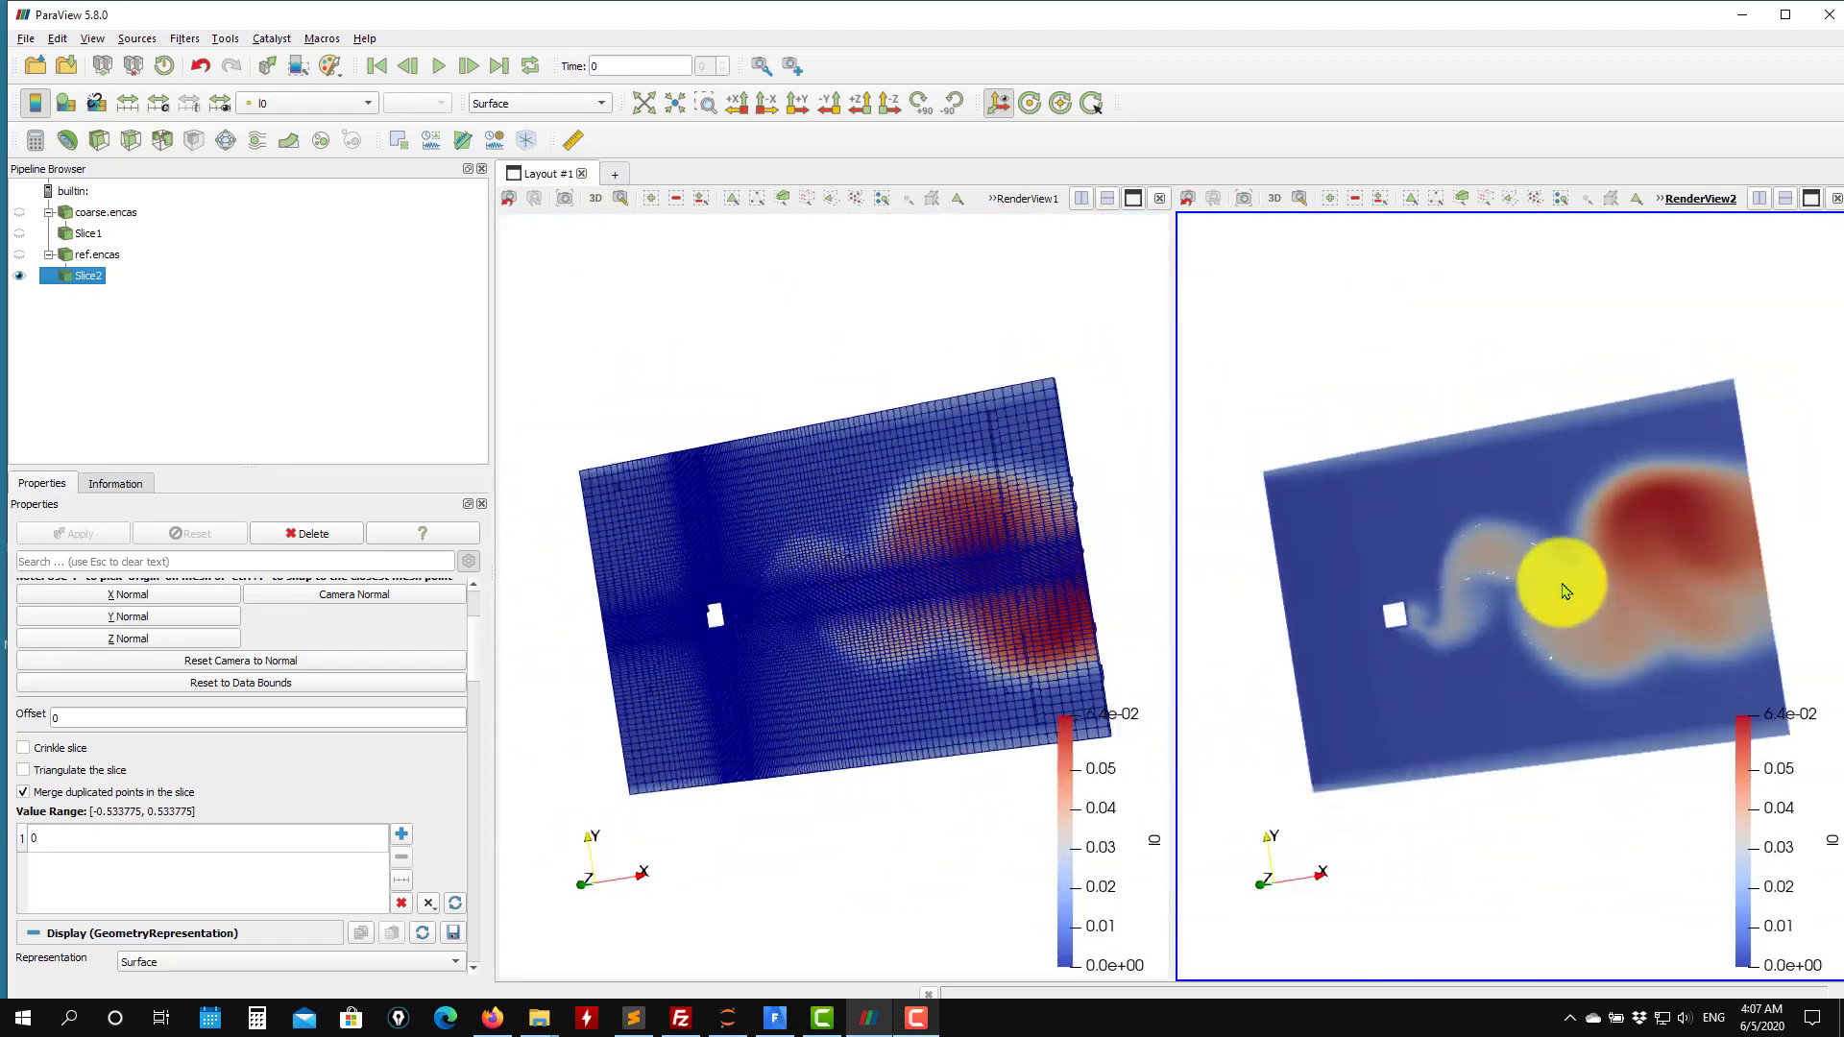
{"action": "scroll", "coordinate": [1547, 576], "scroll_direction": "up", "scroll_amount": 8}
{"action": "scroll", "coordinate": [1469, 595], "scroll_direction": "down", "scroll_amount": 2}
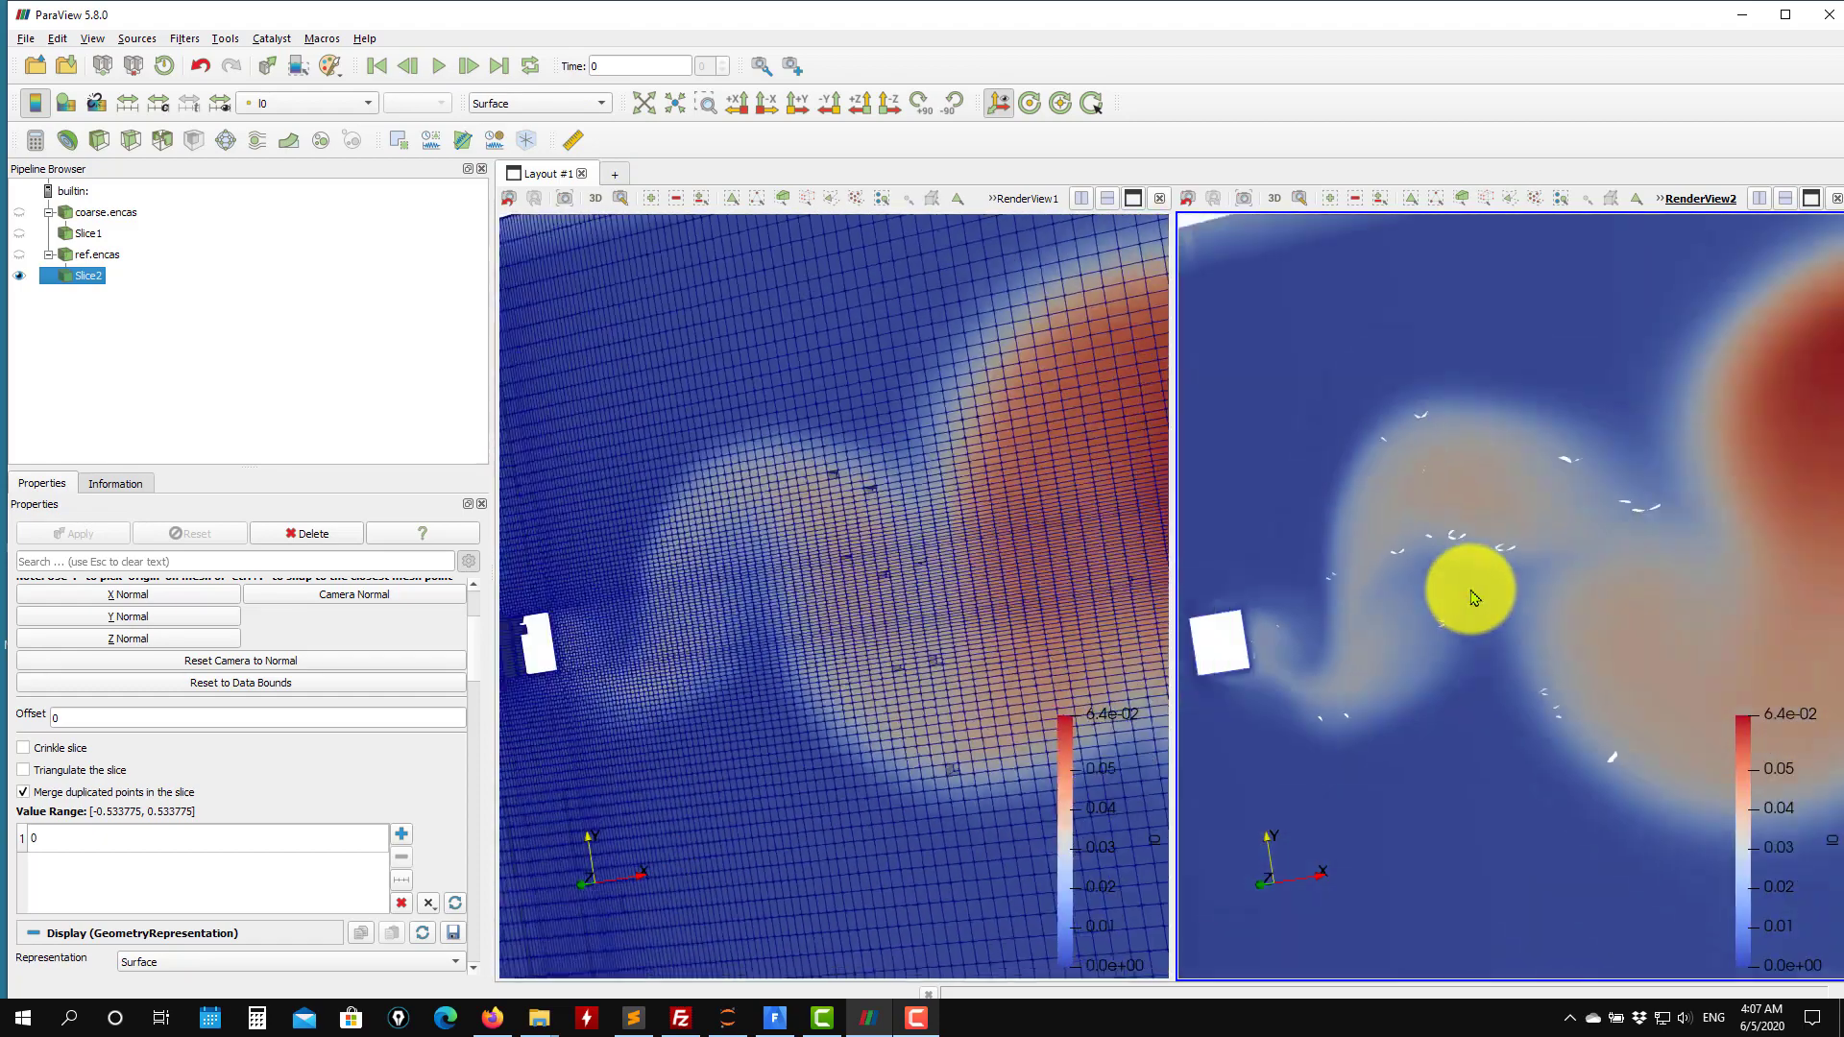
{"action": "scroll", "coordinate": [1474, 597], "scroll_direction": "down", "scroll_amount": 10}
{"action": "left_click_drag", "start_coordinate": [1028, 576], "coordinate": [803, 494]}
Color the coarse case's slice by rl and display it with the Surface representation.
{"action": "left_click", "coordinate": [87, 233]}
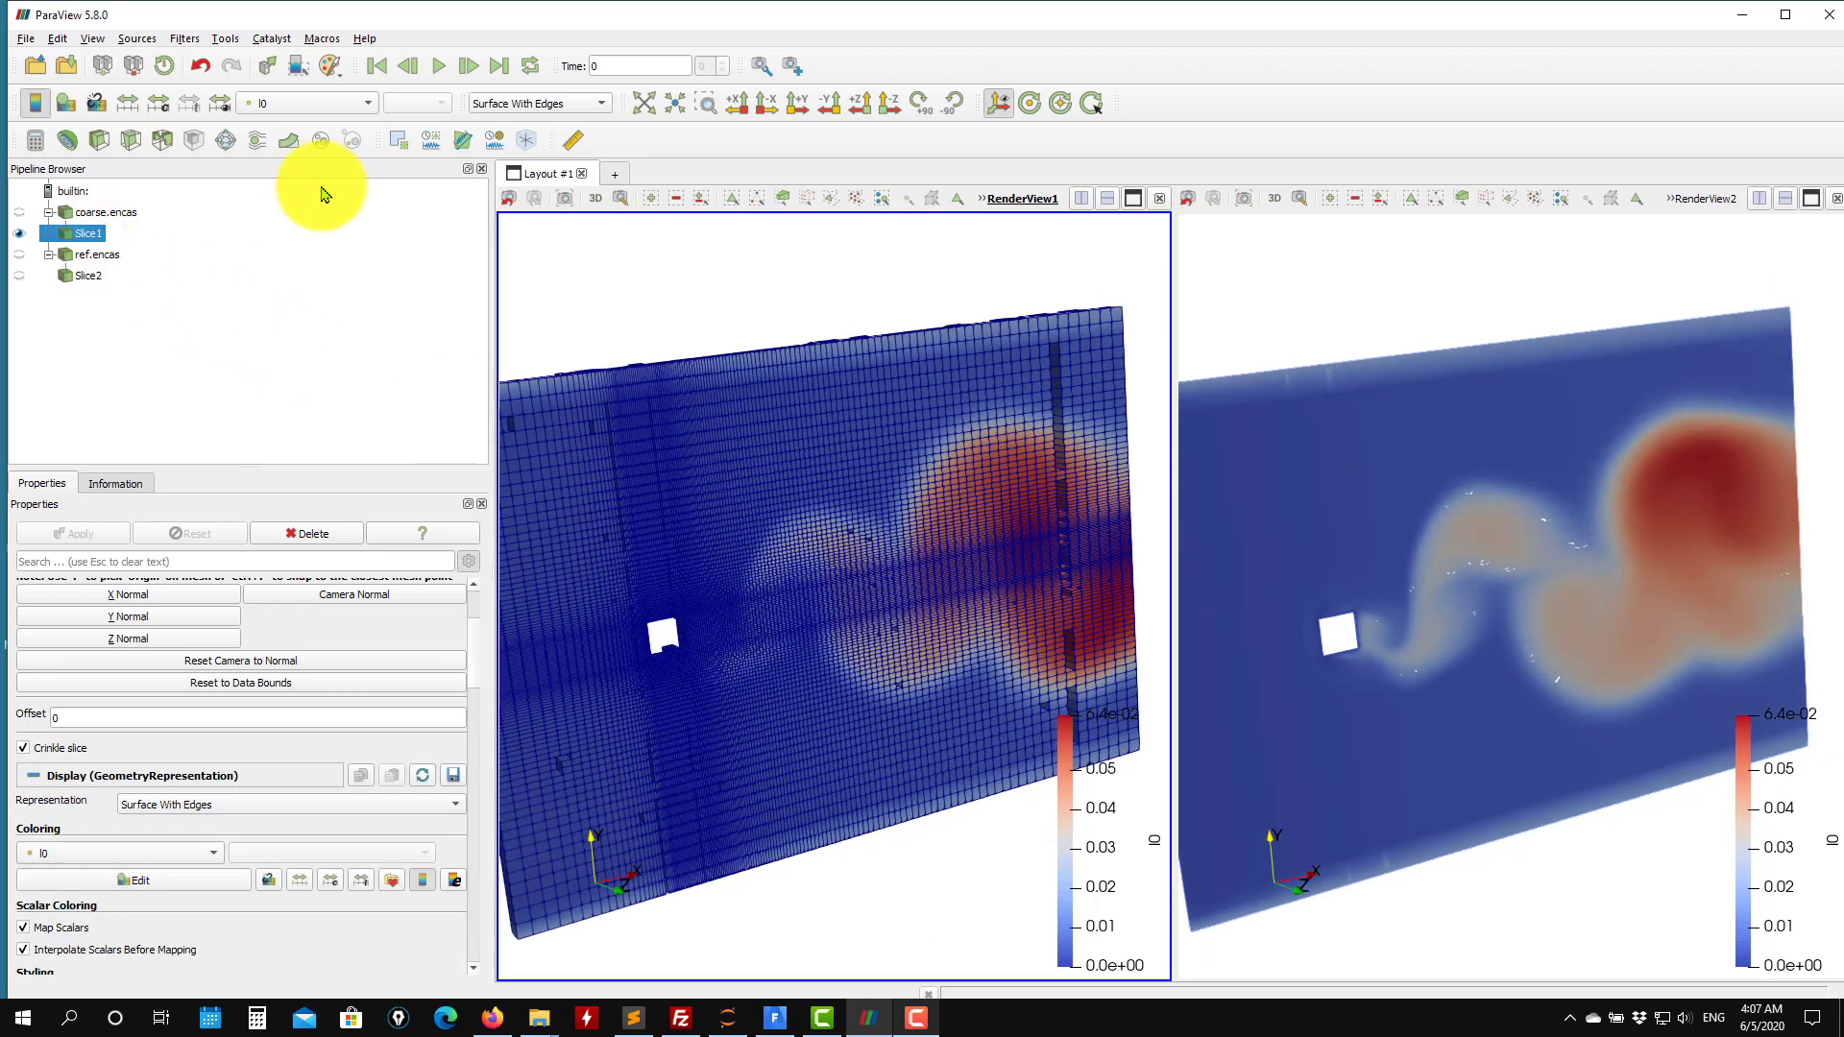
{"action": "left_click", "coordinate": [339, 107]}
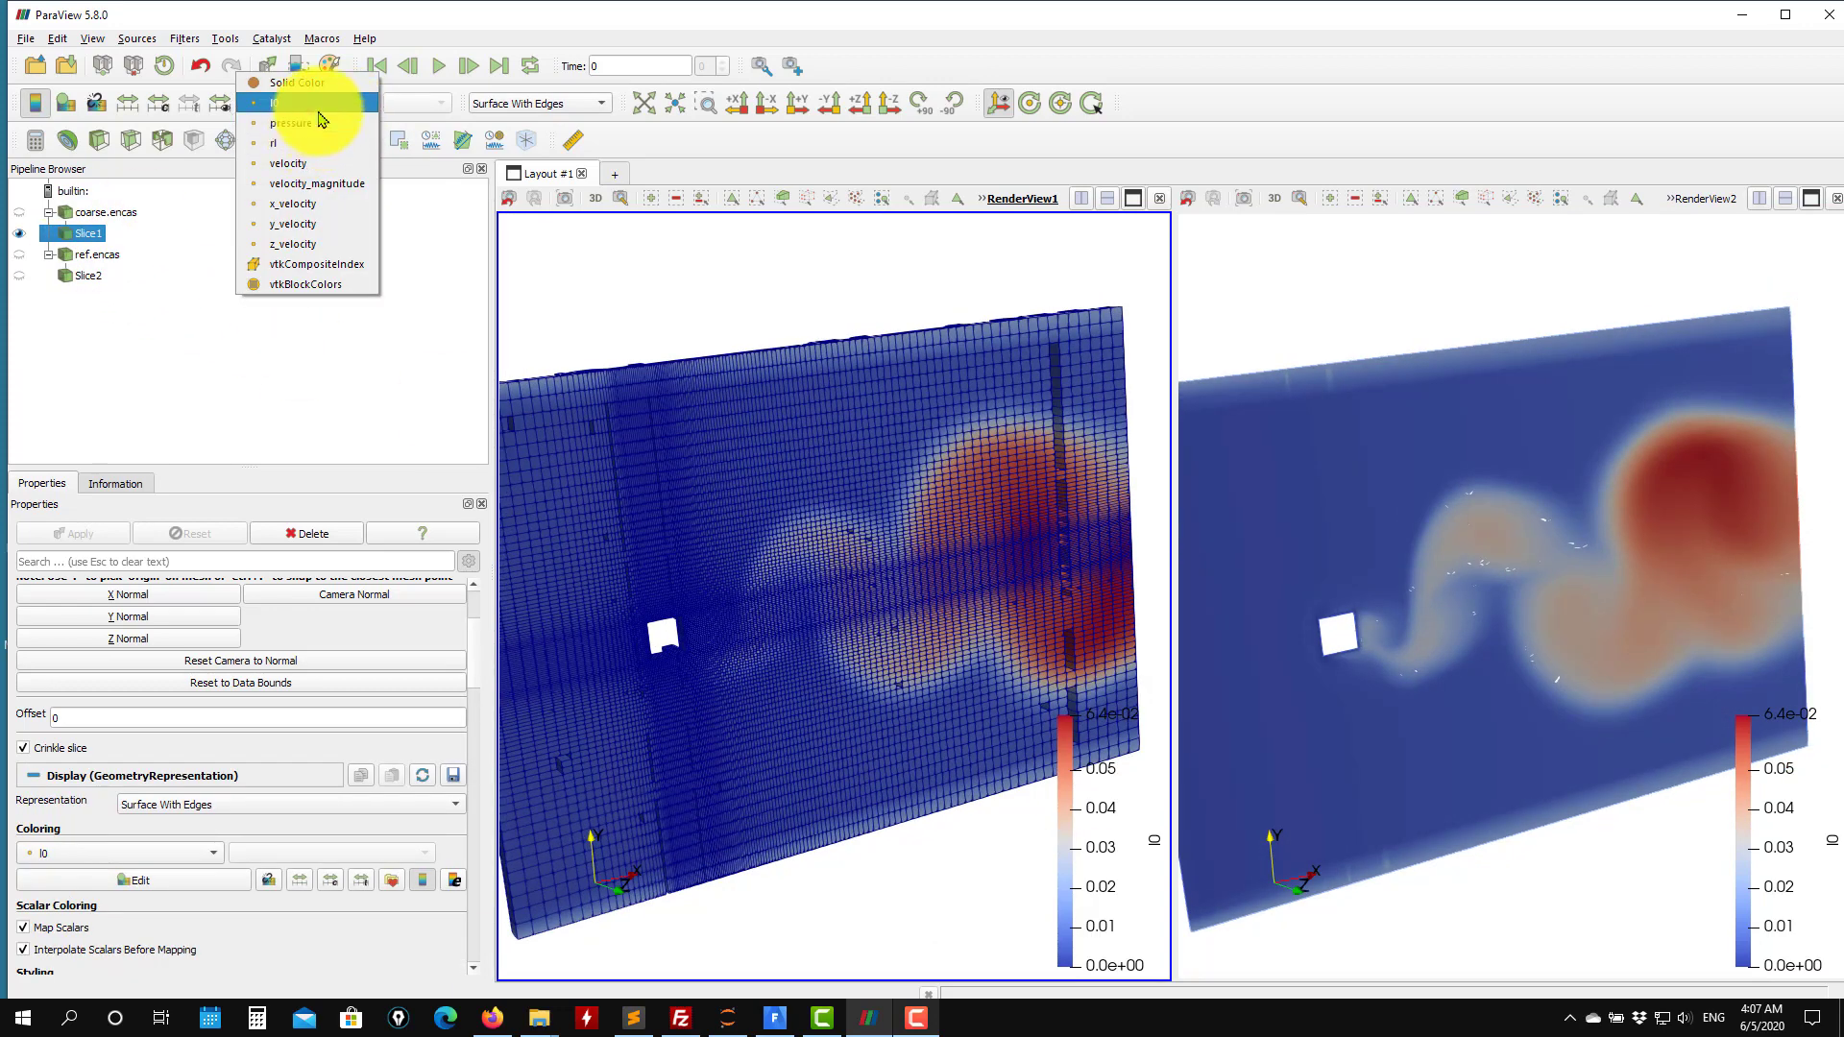
{"action": "left_click", "coordinate": [304, 146]}
{"action": "left_click", "coordinate": [553, 104]}
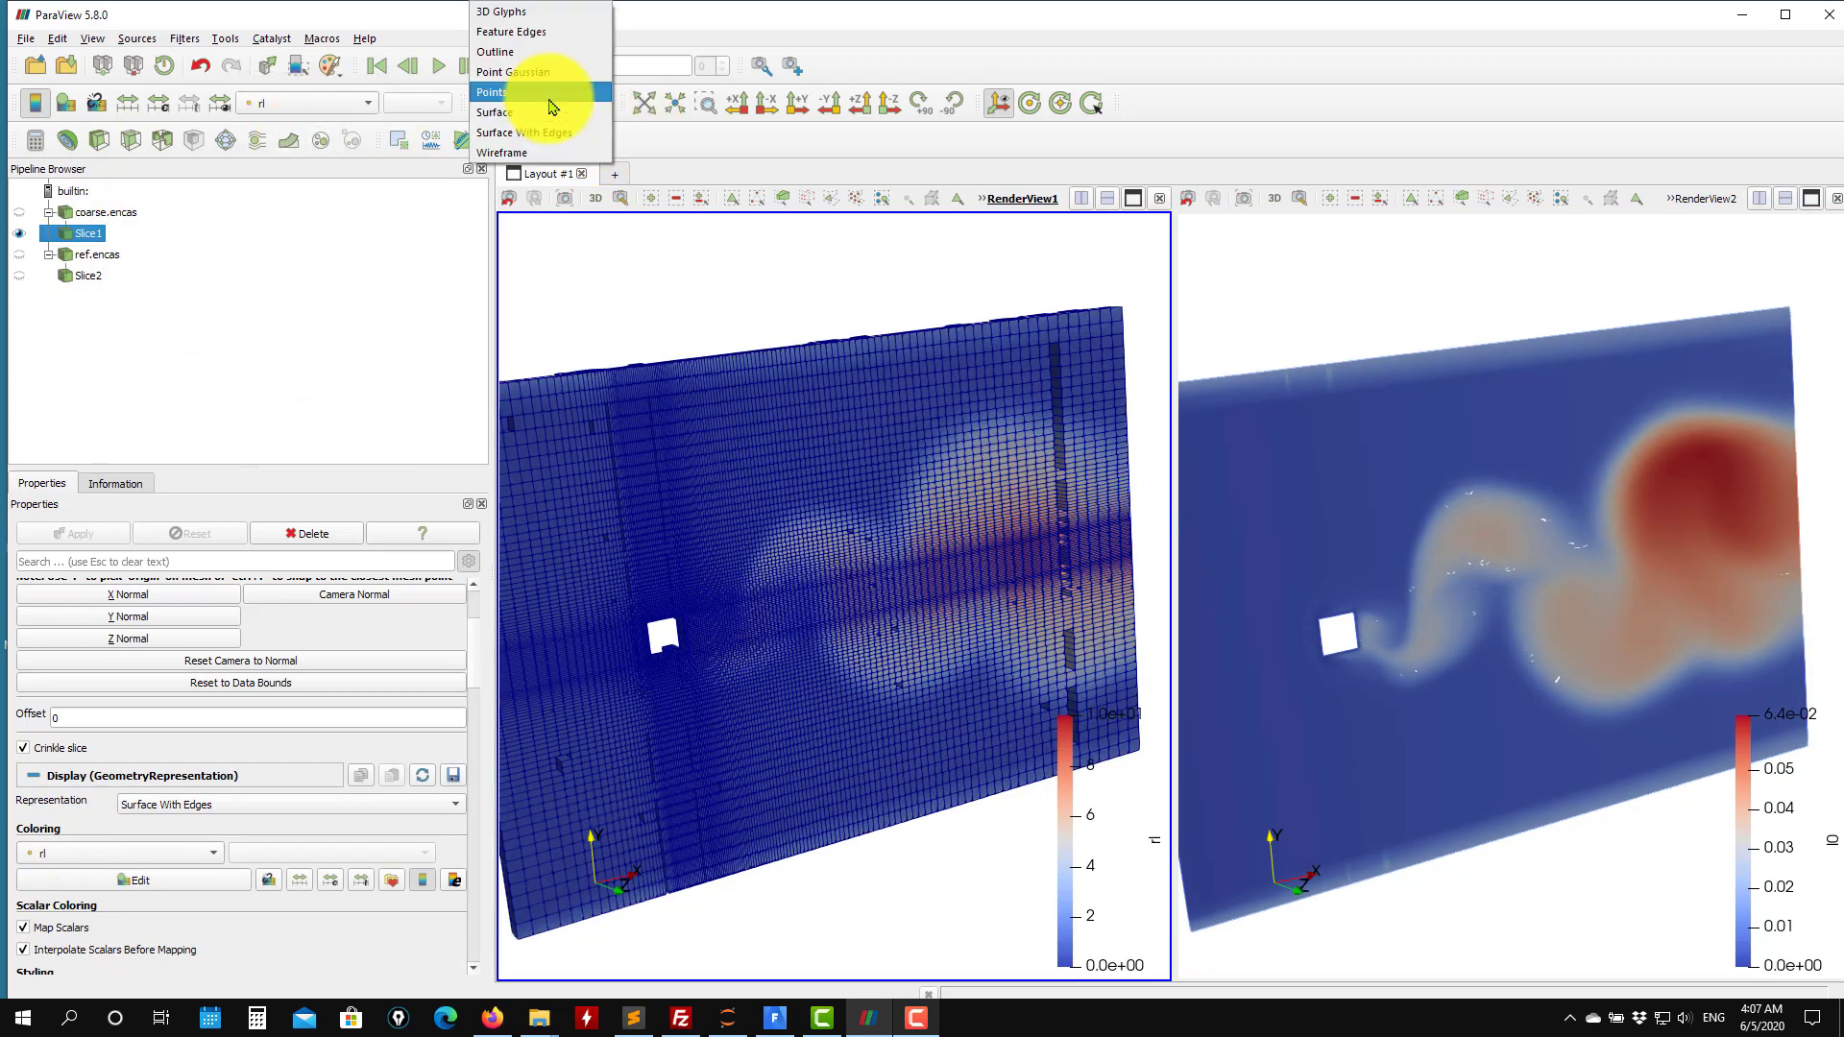
{"action": "left_click", "coordinate": [516, 115]}
{"action": "left_click_drag", "start_coordinate": [708, 378], "coordinate": [858, 482]}
Switch the coarse slice's coloring to l0 and back to rl.
{"action": "left_click", "coordinate": [303, 104]}
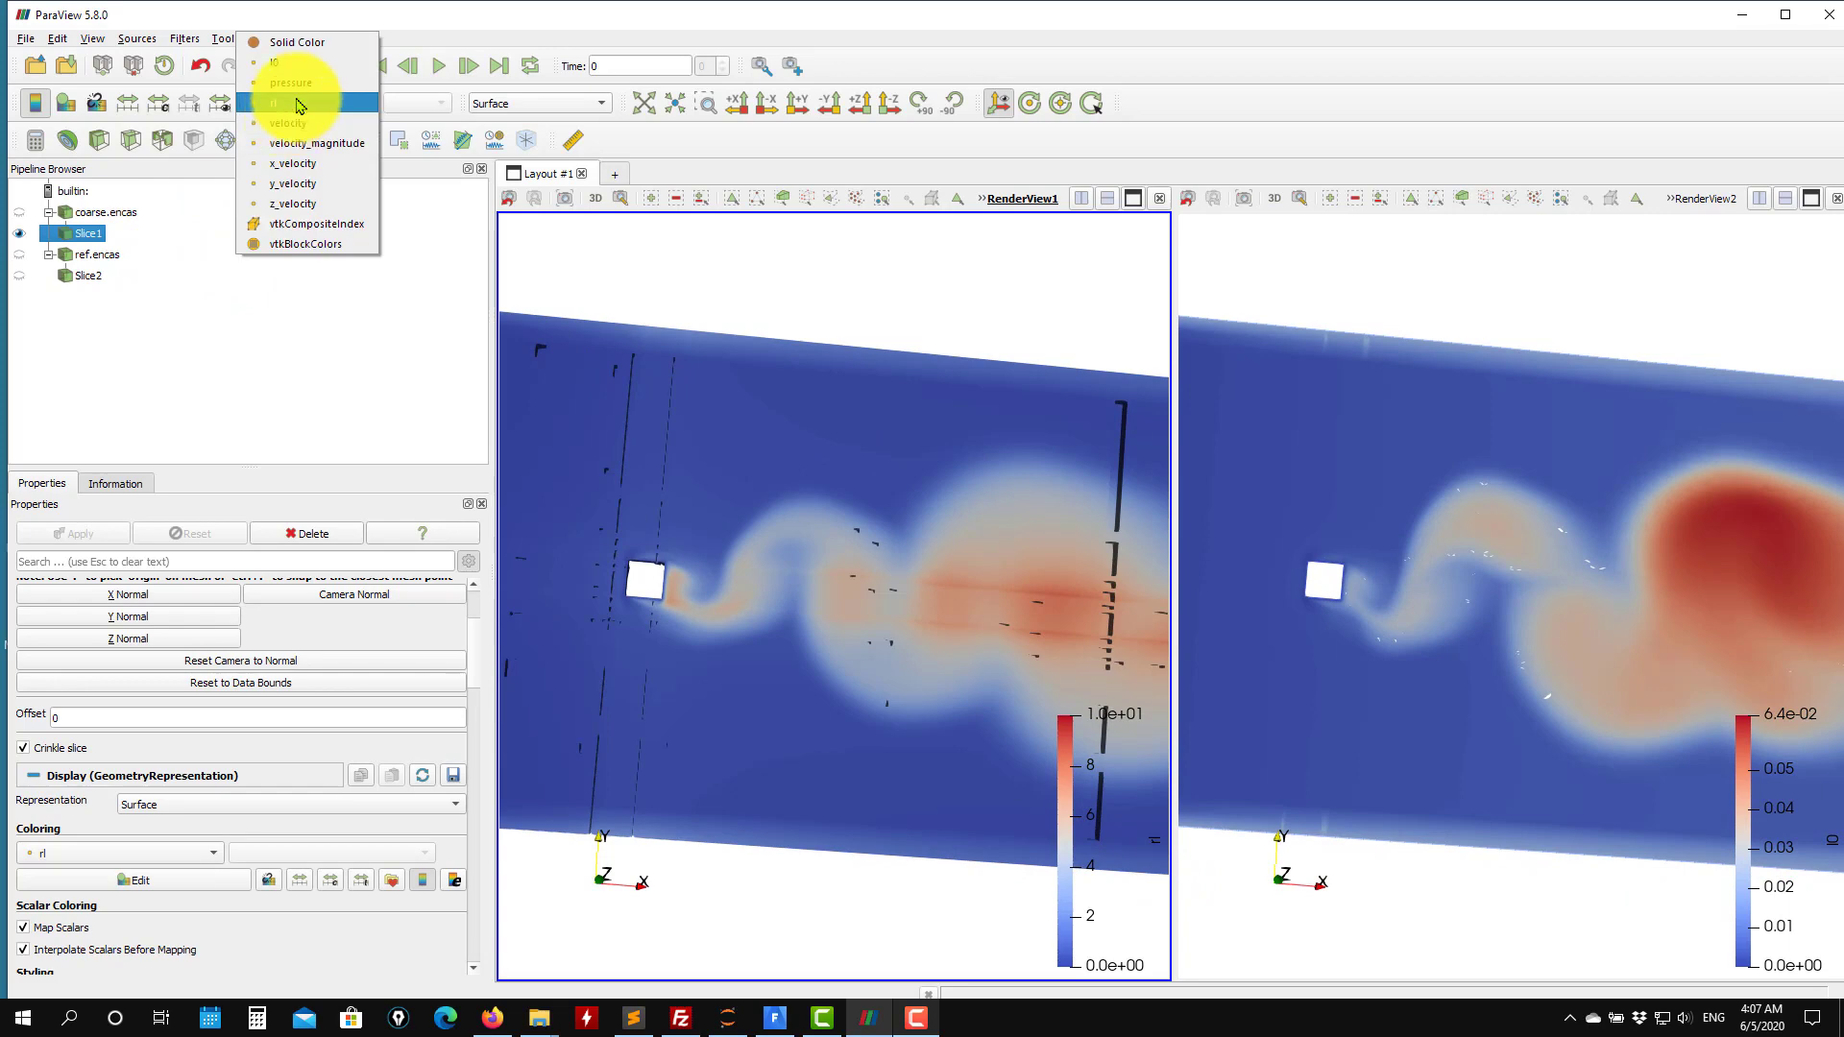
{"action": "left_click", "coordinate": [298, 65]}
{"action": "left_click", "coordinate": [333, 104]}
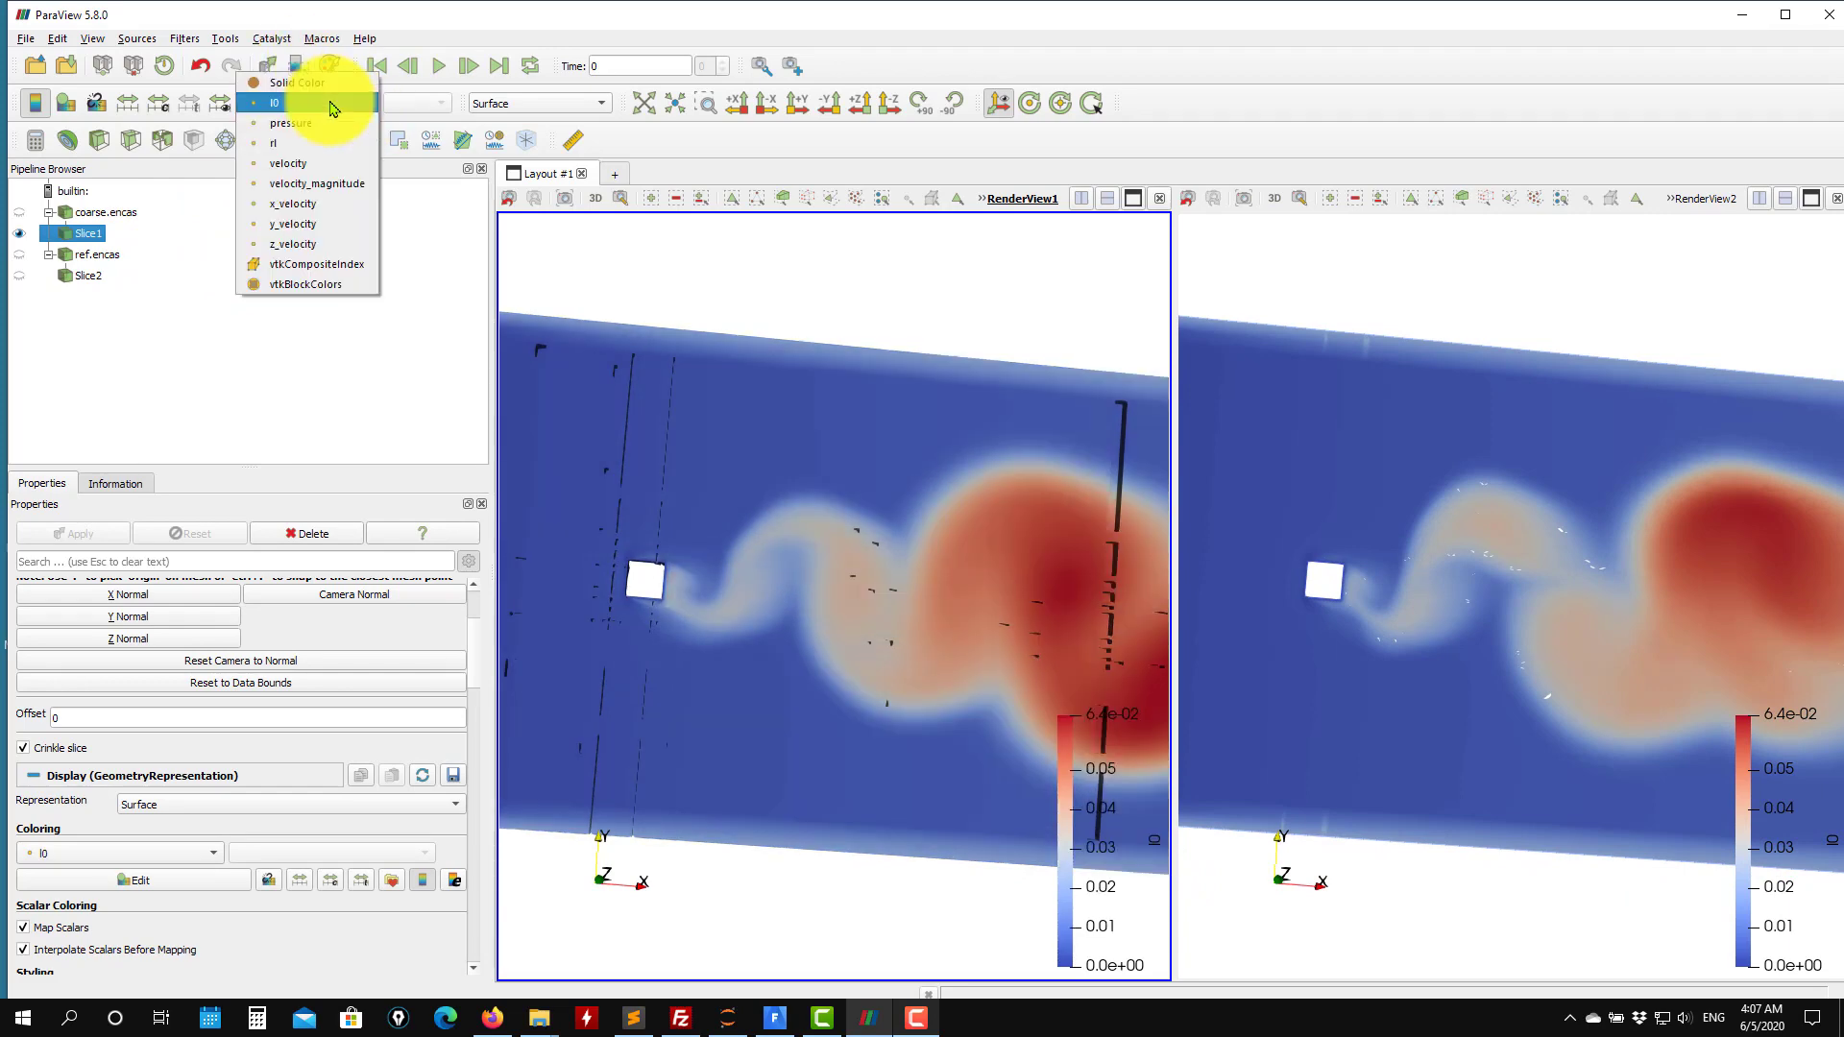
{"action": "left_click", "coordinate": [320, 154]}
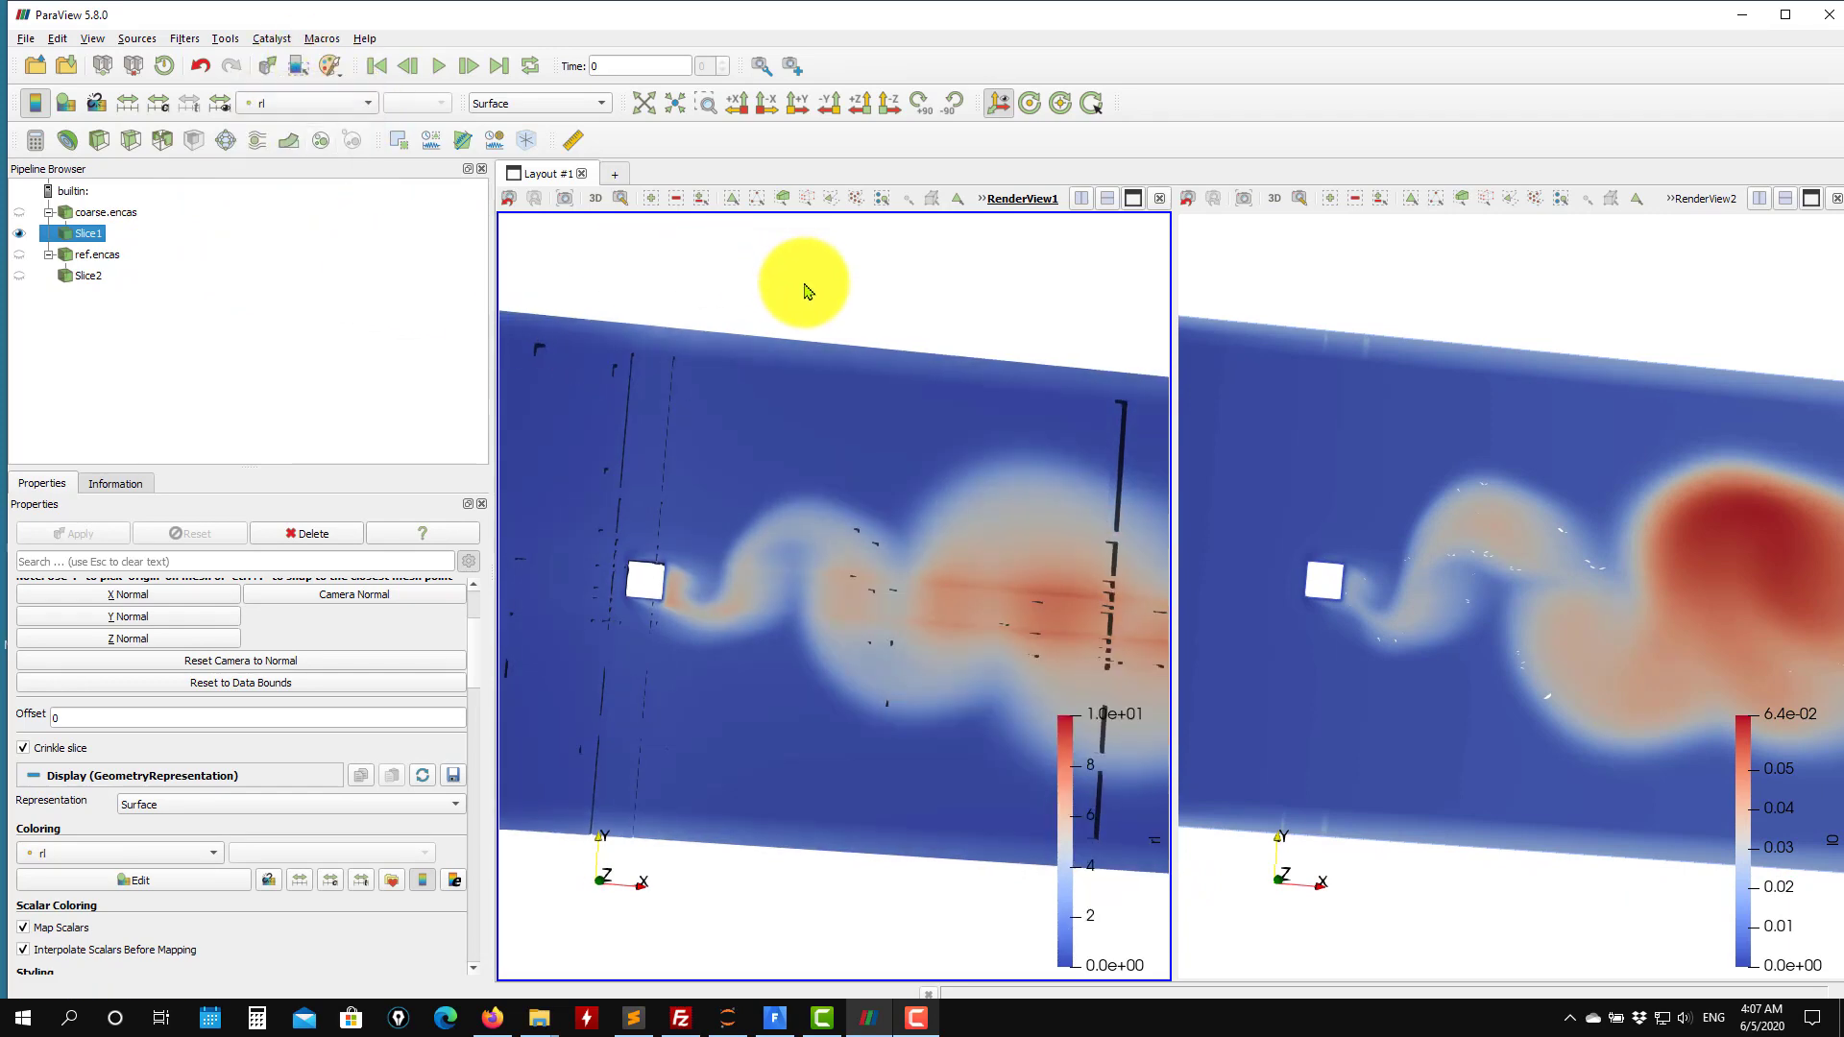
Turn off Crinkle slice on the coarse case's slice.
{"action": "left_click_drag", "start_coordinate": [821, 291], "coordinate": [809, 300]}
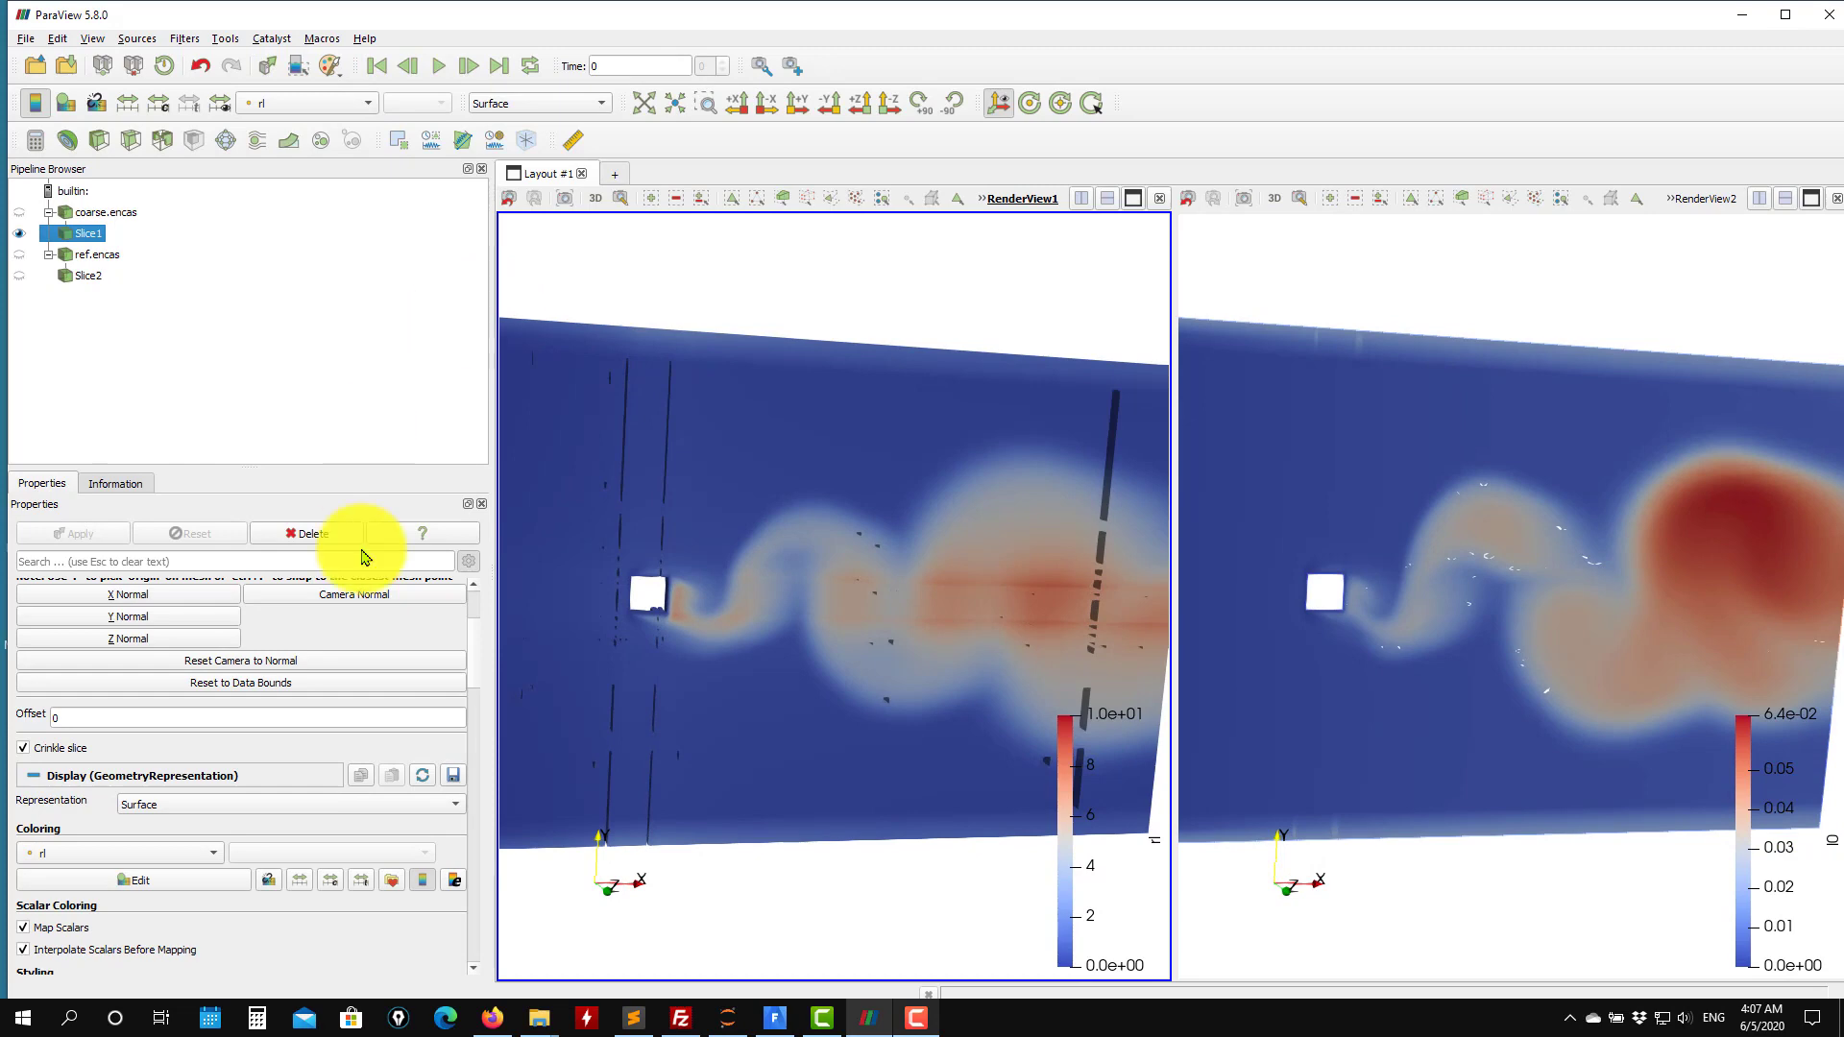
{"action": "left_click", "coordinate": [77, 749]}
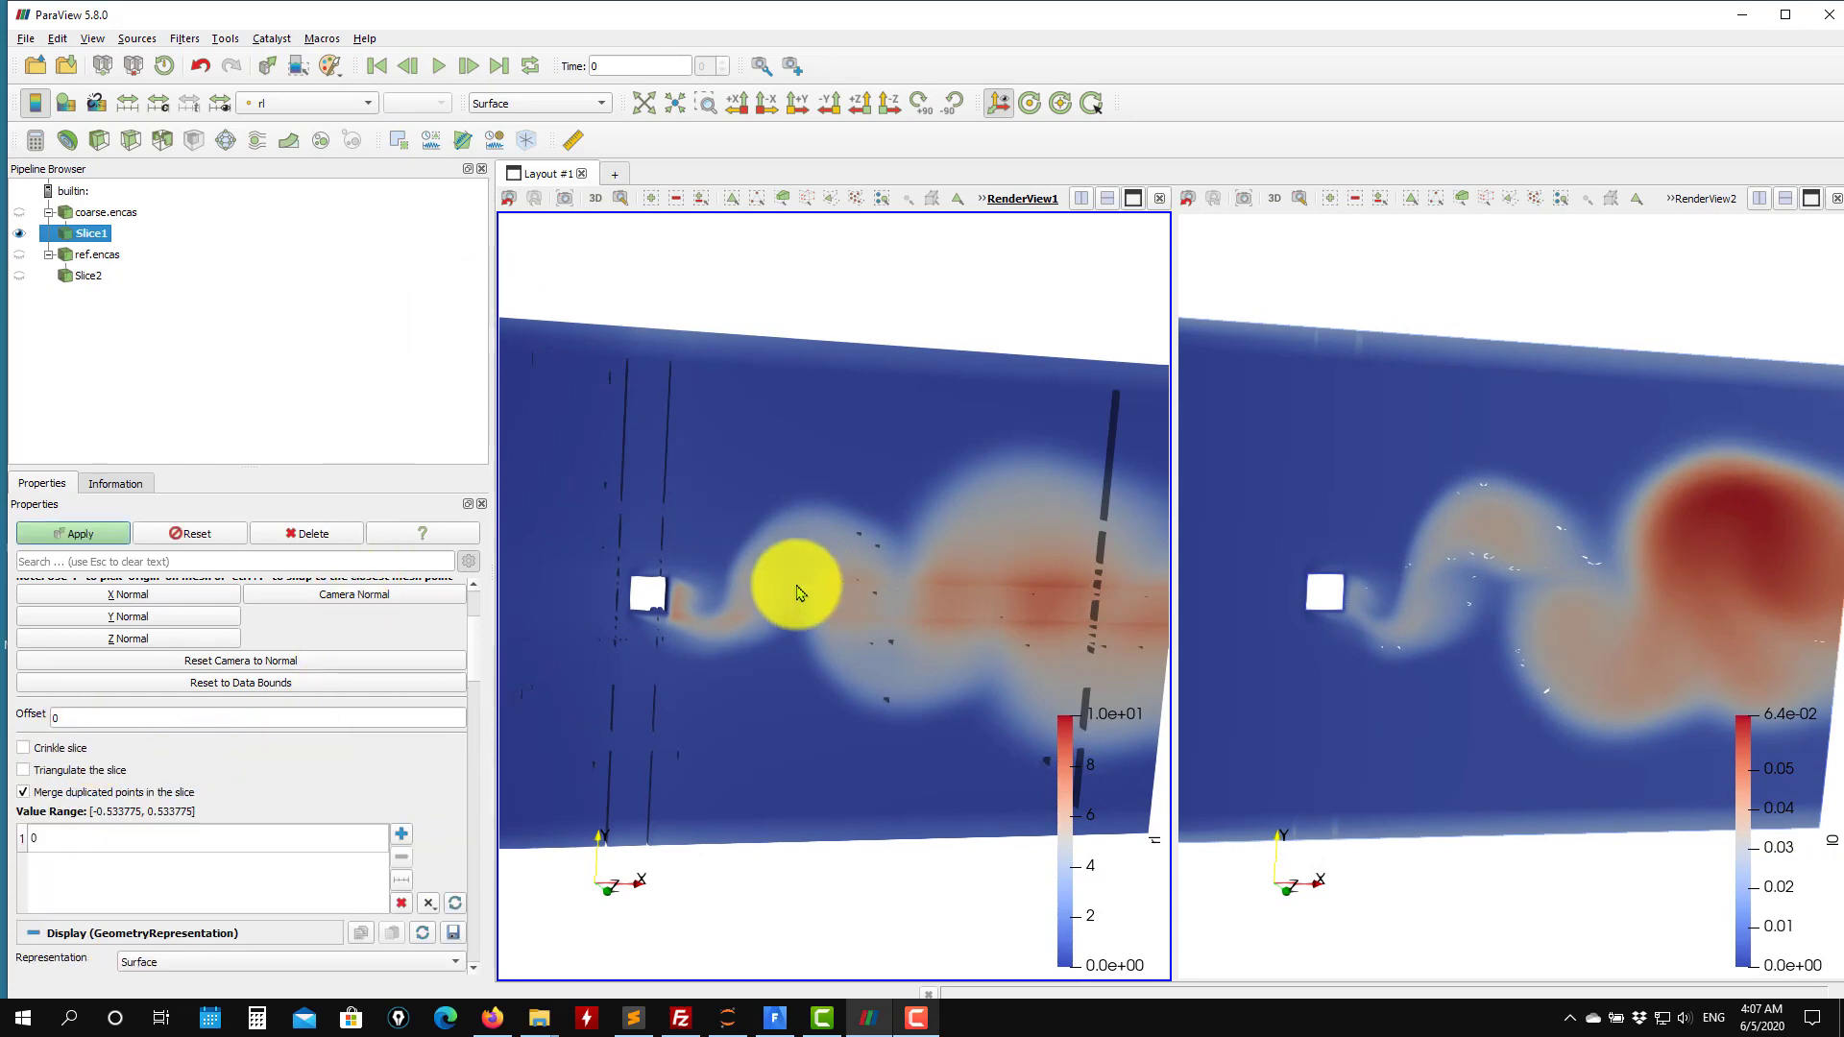
Color the fine case's slice by rl.
{"action": "left_click", "coordinate": [1368, 282]}
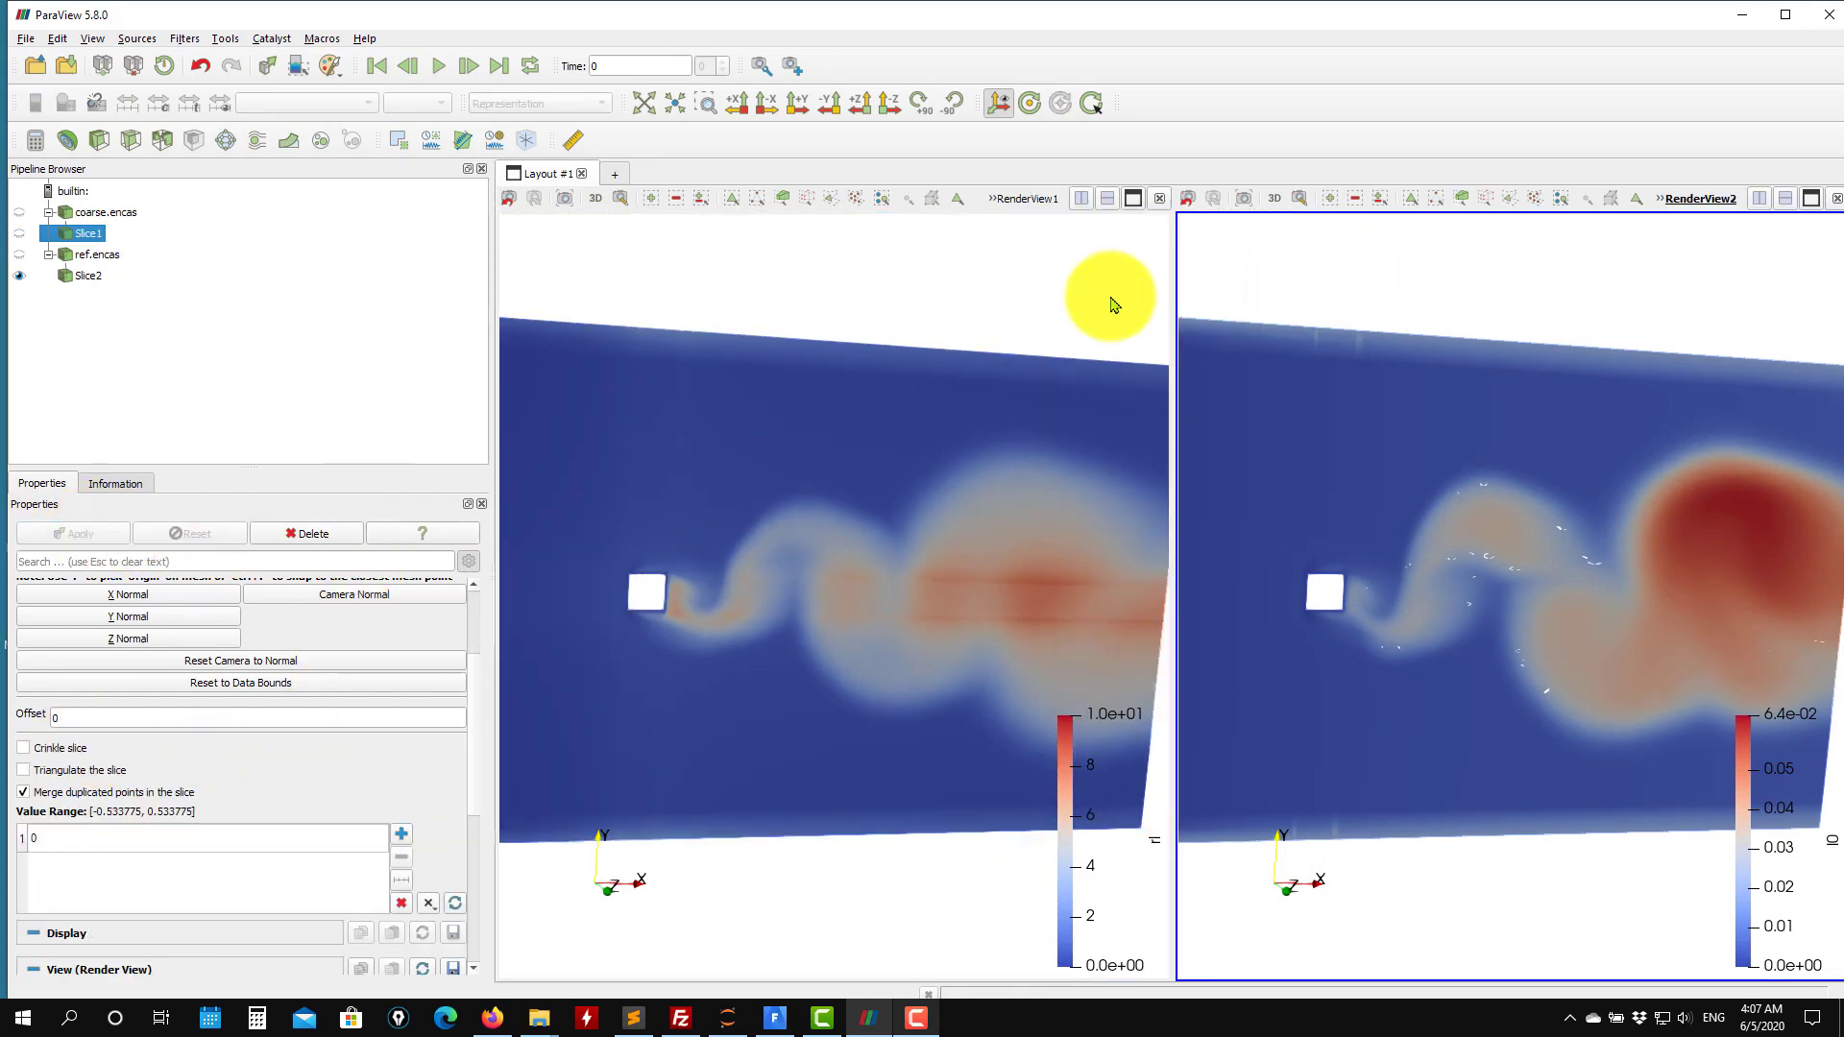
{"action": "left_click", "coordinate": [89, 276]}
{"action": "left_click", "coordinate": [315, 104]}
{"action": "left_click", "coordinate": [293, 149]}
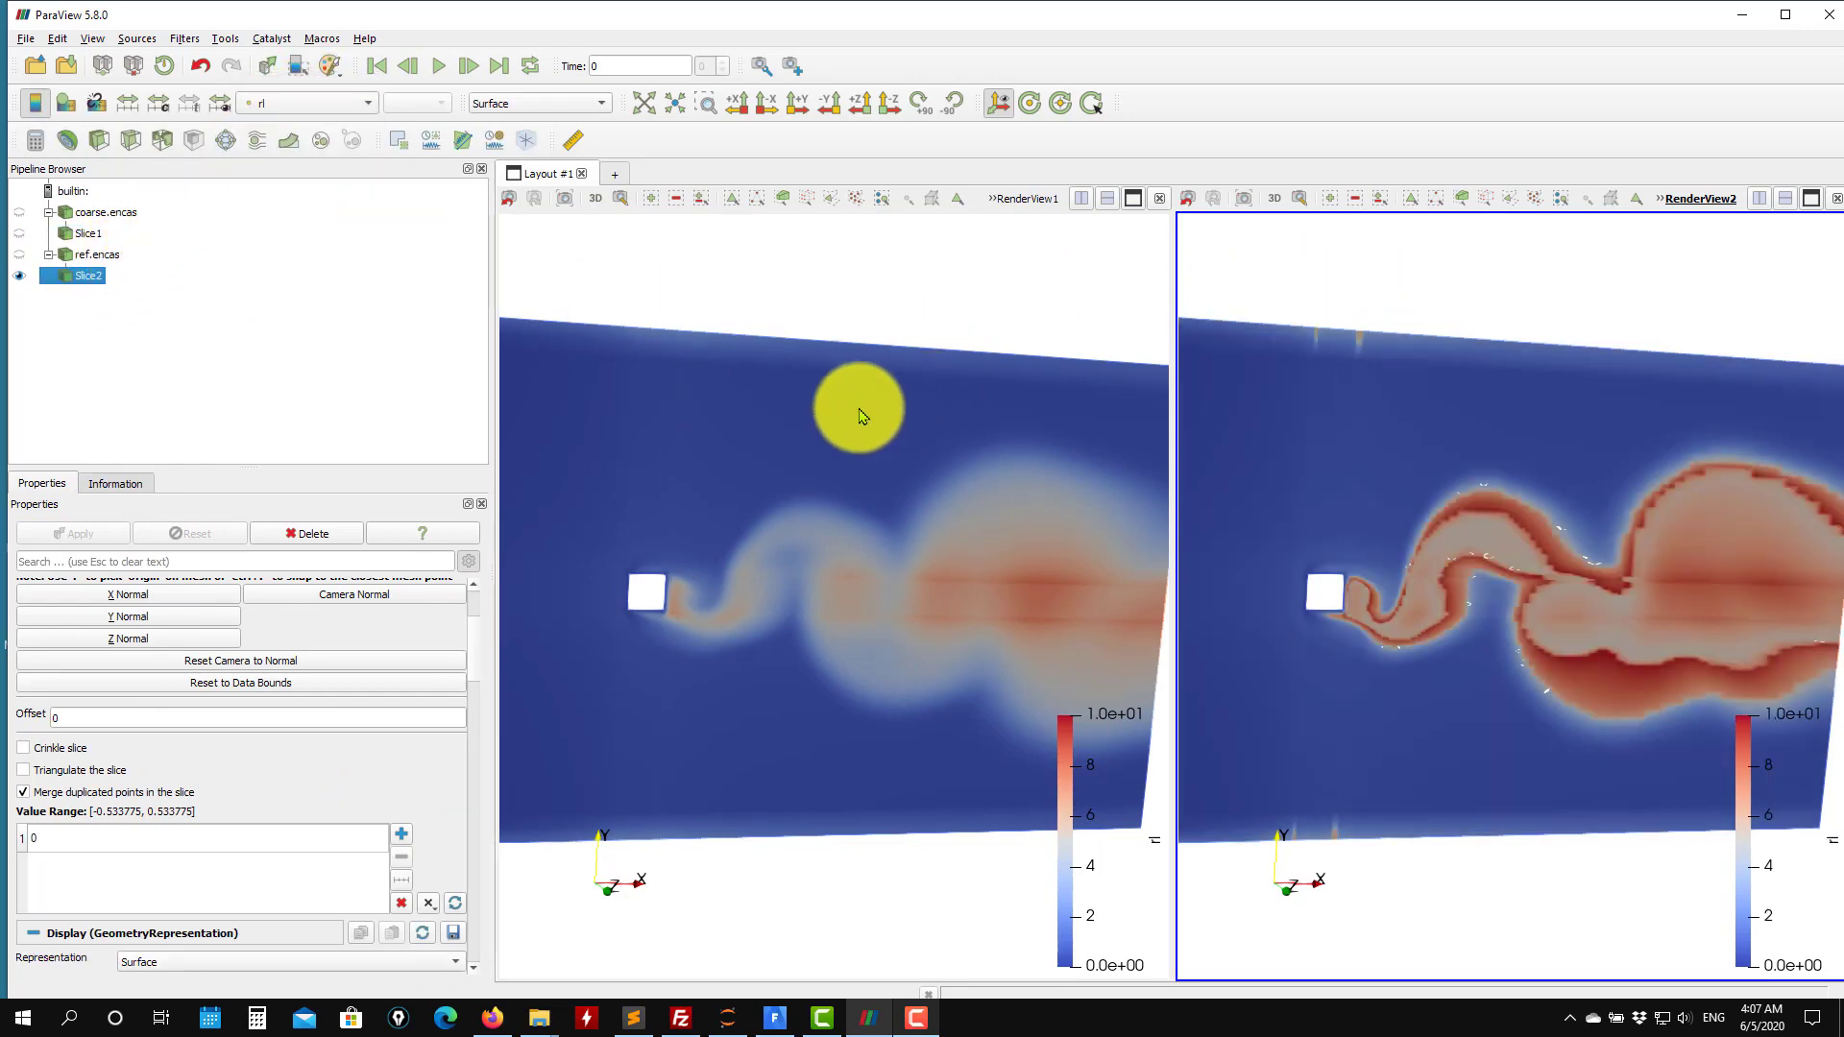
{"action": "left_click_drag", "start_coordinate": [861, 410], "coordinate": [920, 389]}
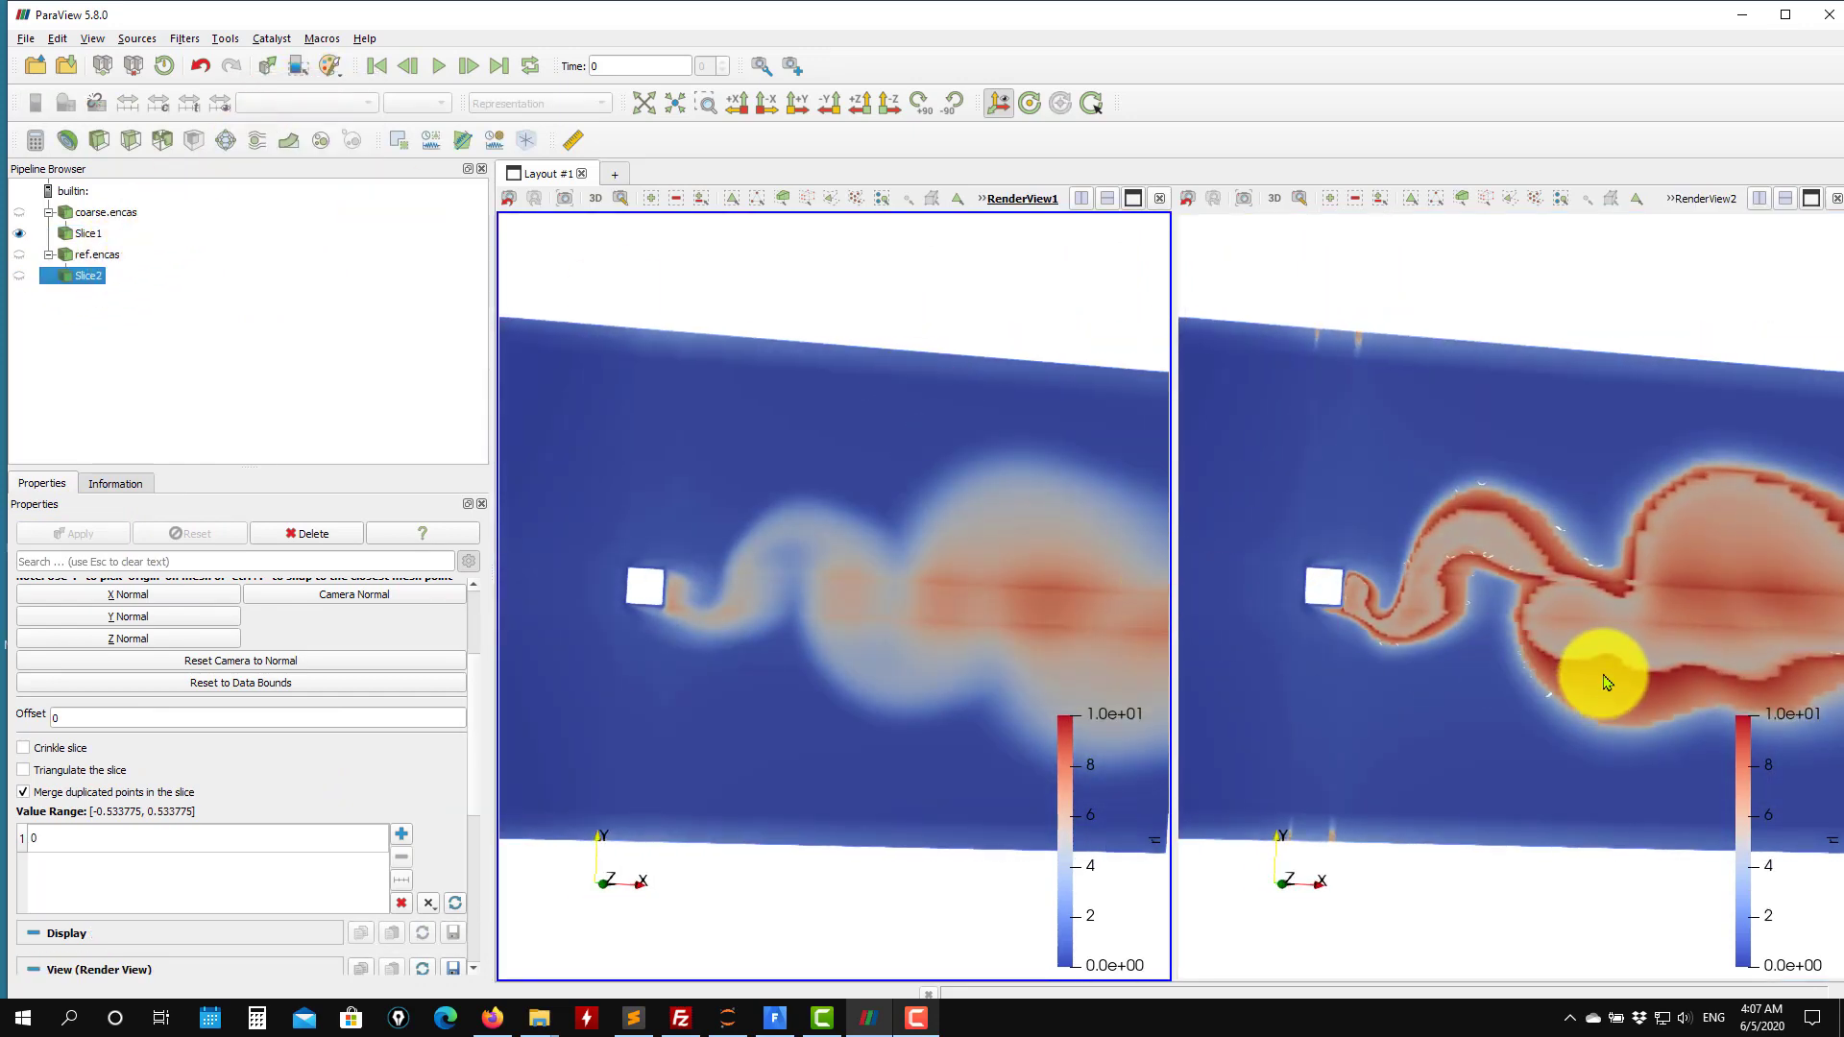
{"action": "scroll", "coordinate": [1599, 675], "scroll_direction": "up", "scroll_amount": 4}
{"action": "scroll", "coordinate": [1580, 682], "scroll_direction": "down", "scroll_amount": 6}
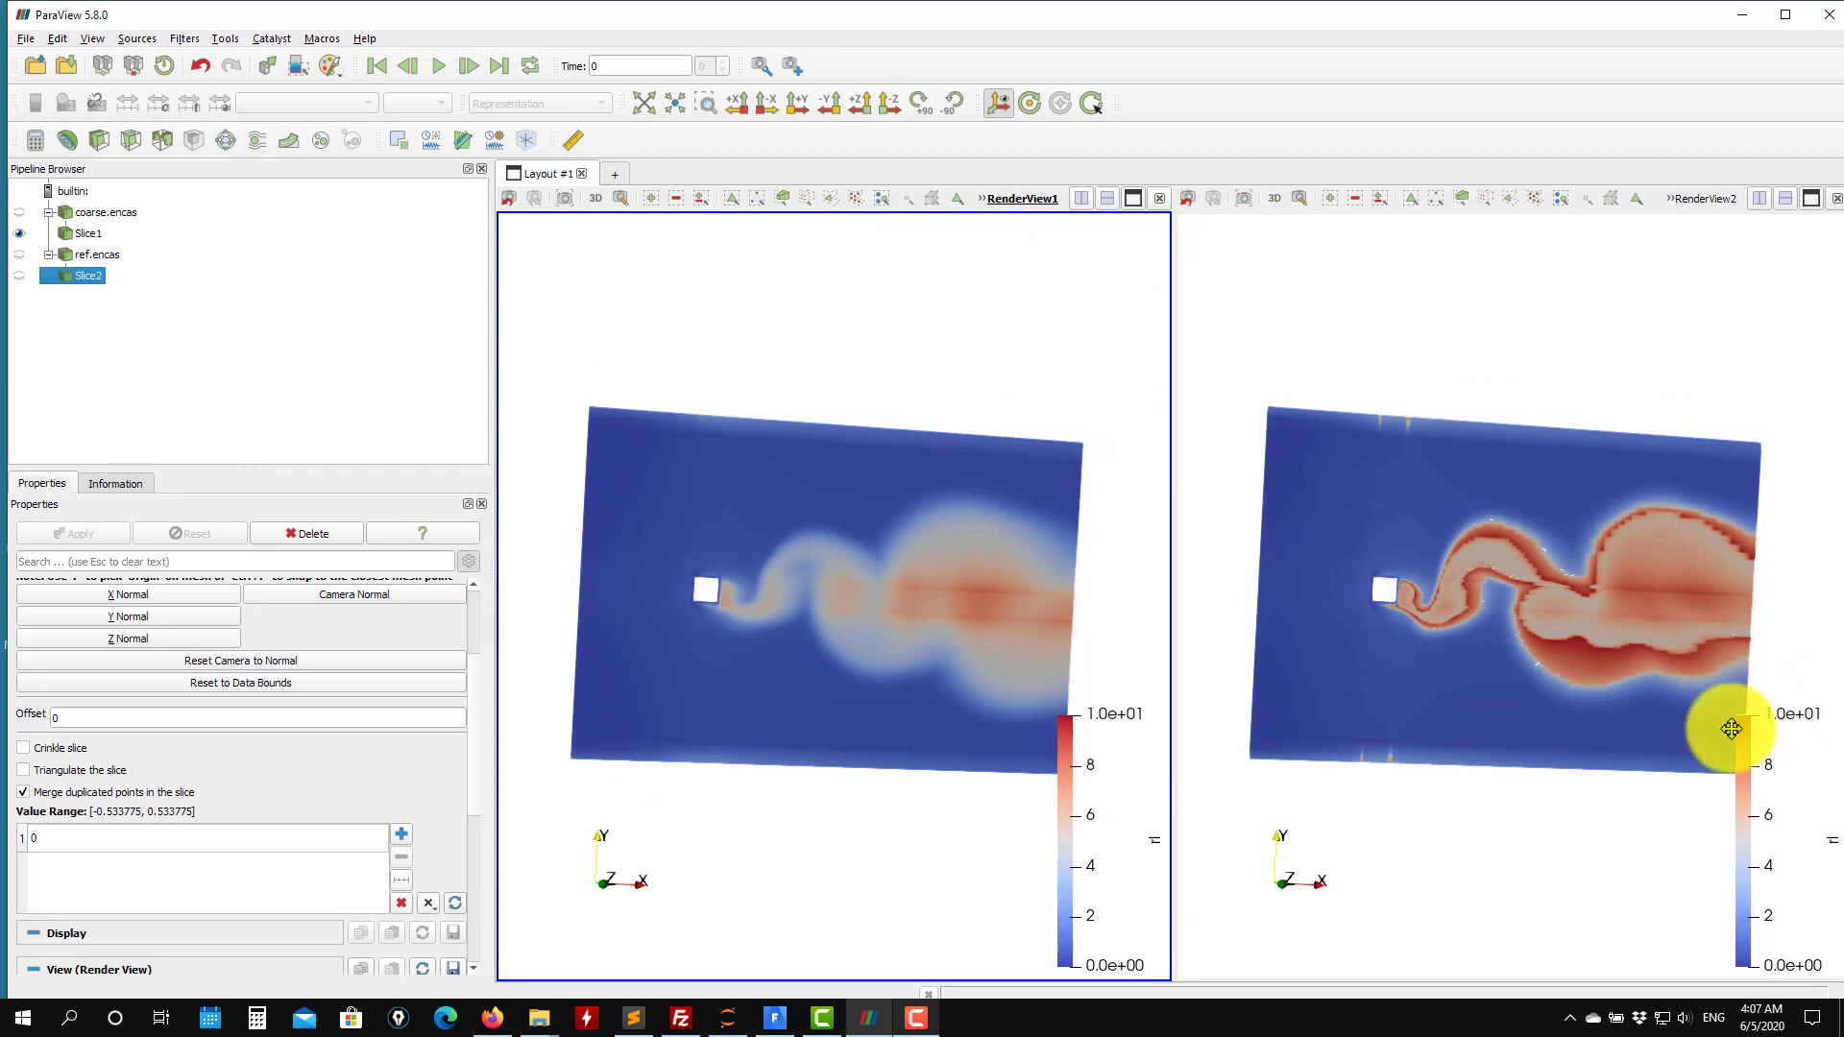
{"action": "scroll", "coordinate": [1536, 618], "scroll_direction": "up", "scroll_amount": 5}
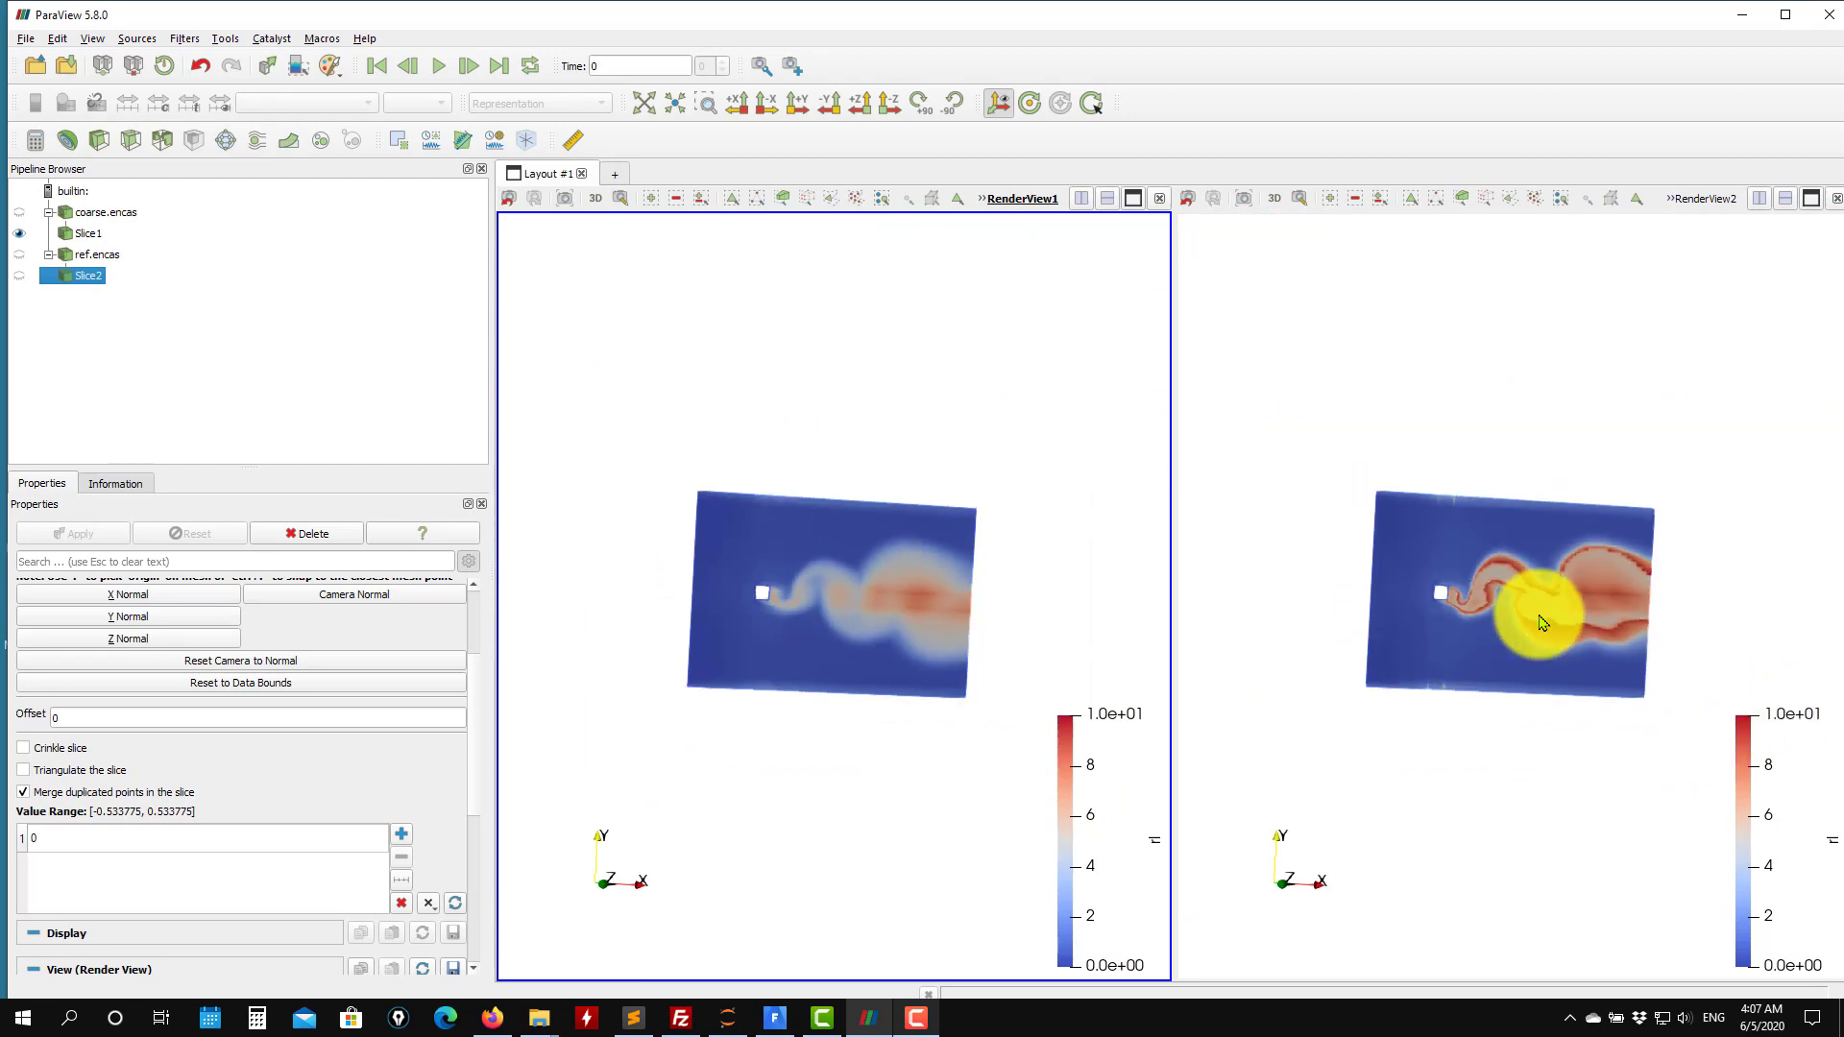
{"action": "scroll", "coordinate": [1571, 639], "scroll_direction": "up", "scroll_amount": 2}
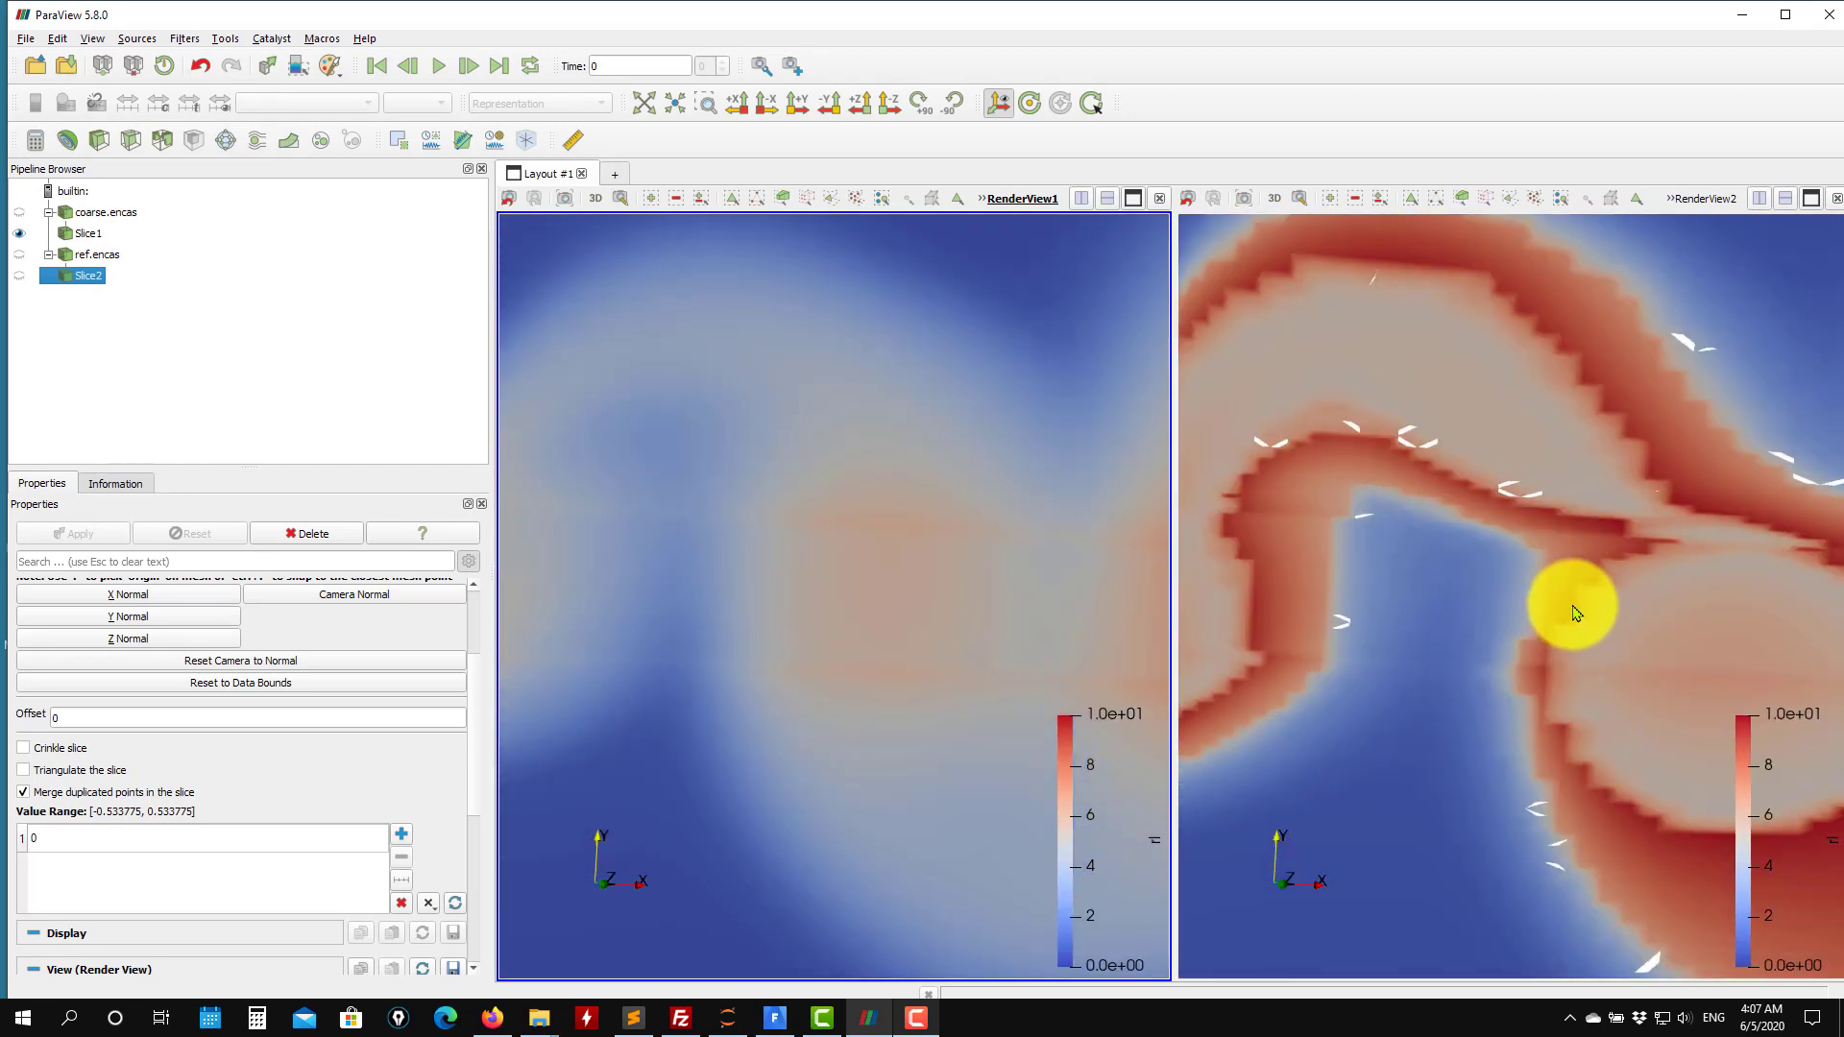
{"action": "scroll", "coordinate": [1575, 606], "scroll_direction": "down", "scroll_amount": 2}
{"action": "scroll", "coordinate": [1632, 543], "scroll_direction": "down", "scroll_amount": 5}
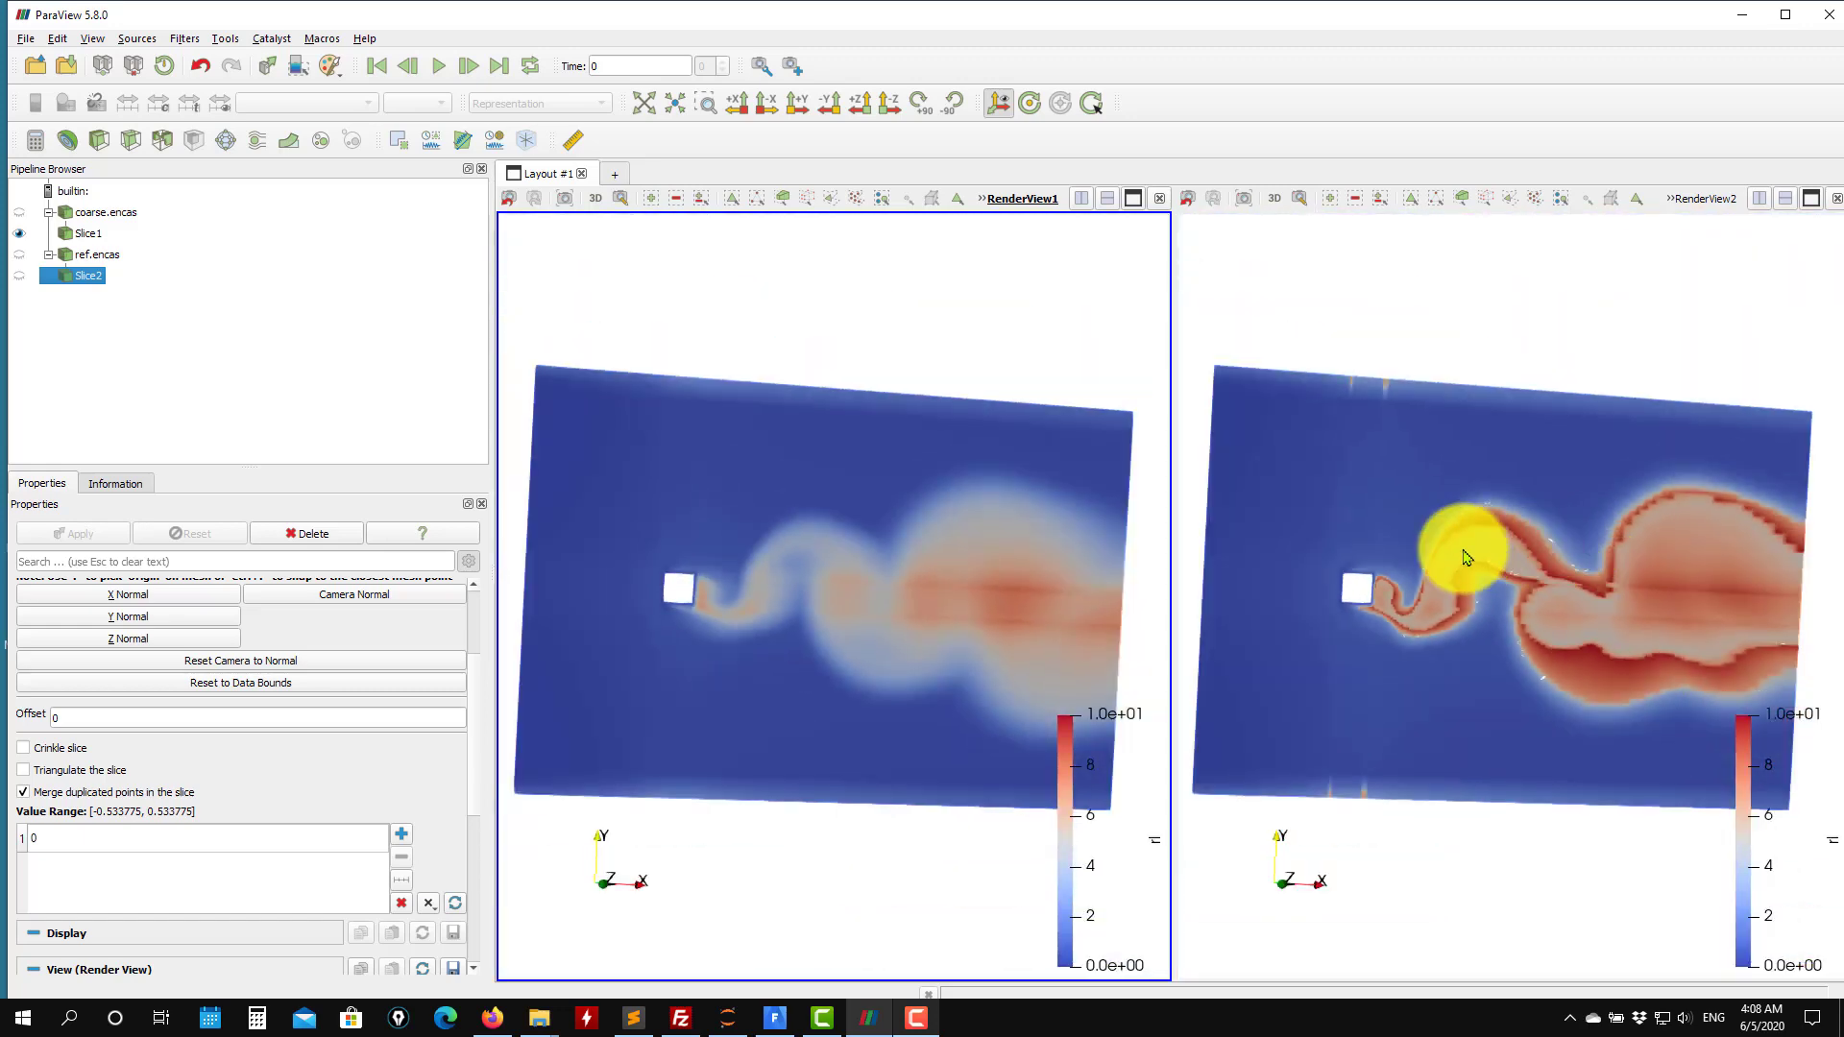
Color the coarse case's slice by velocity_magnitude.
{"action": "left_click", "coordinate": [79, 233]}
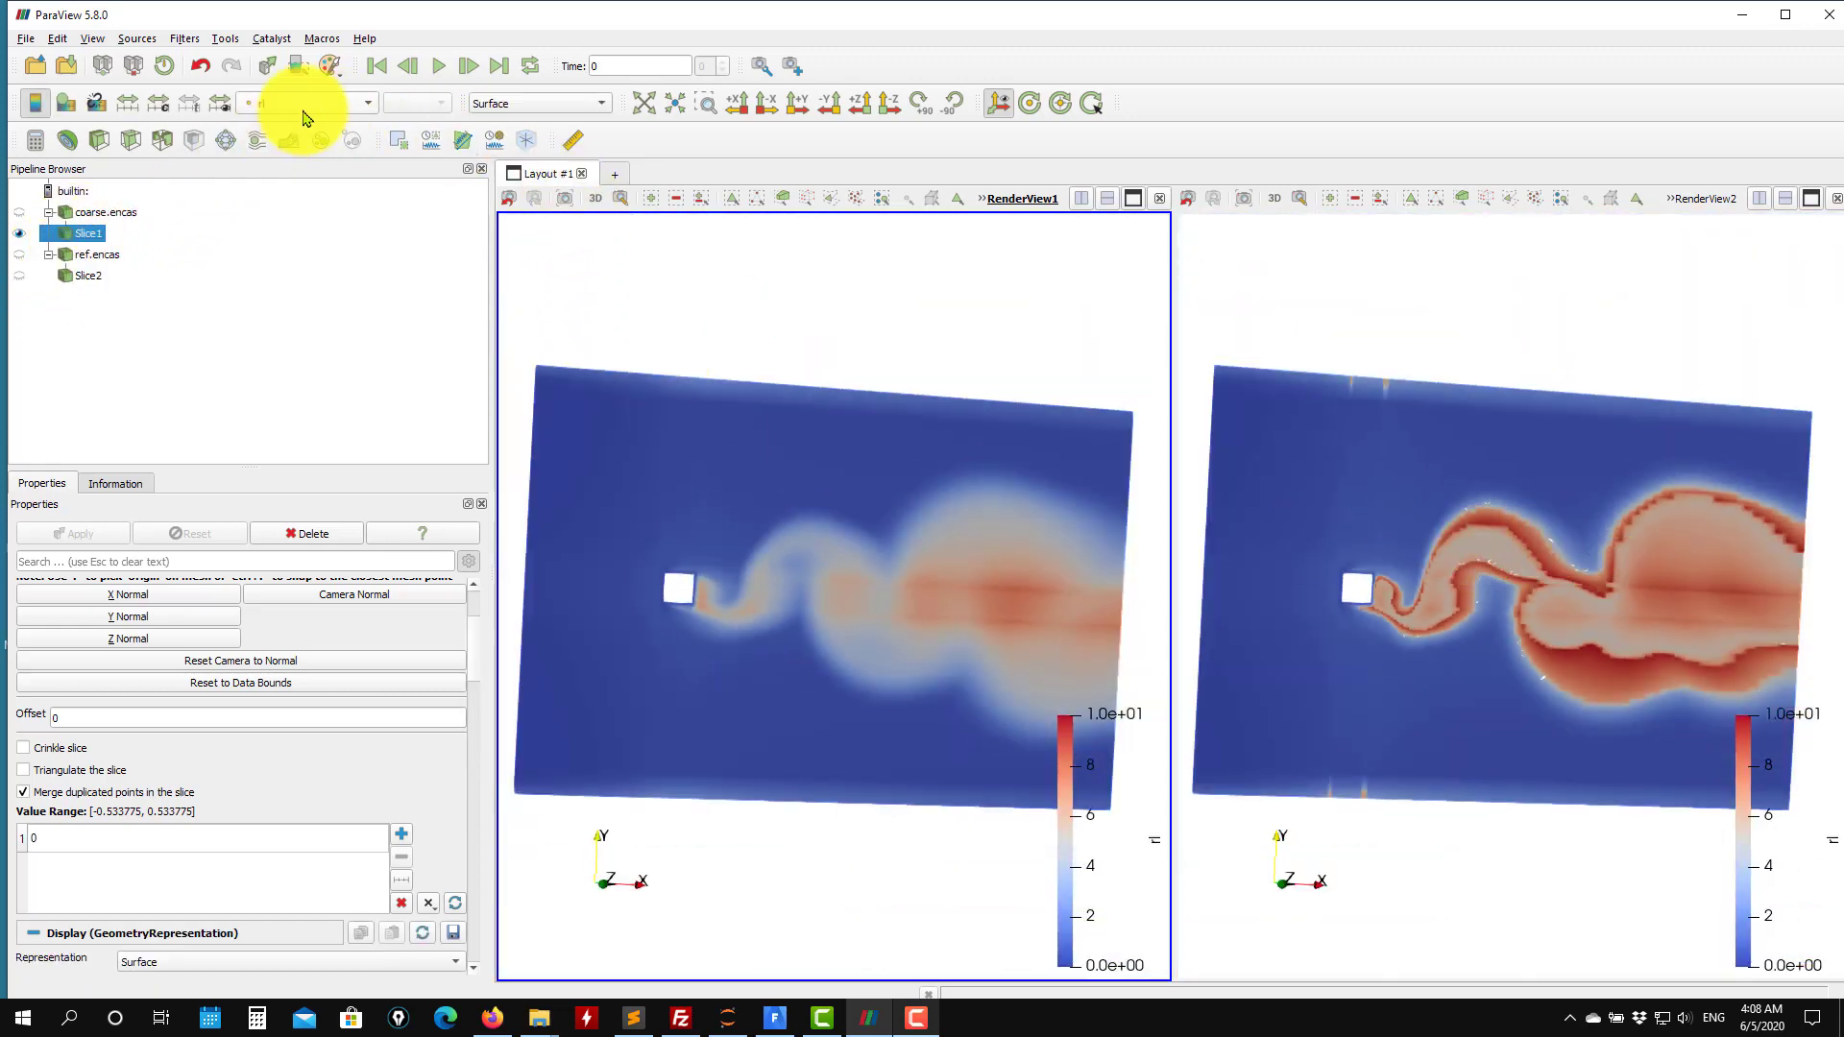
{"action": "left_click", "coordinate": [303, 104]}
{"action": "left_click", "coordinate": [310, 144]}
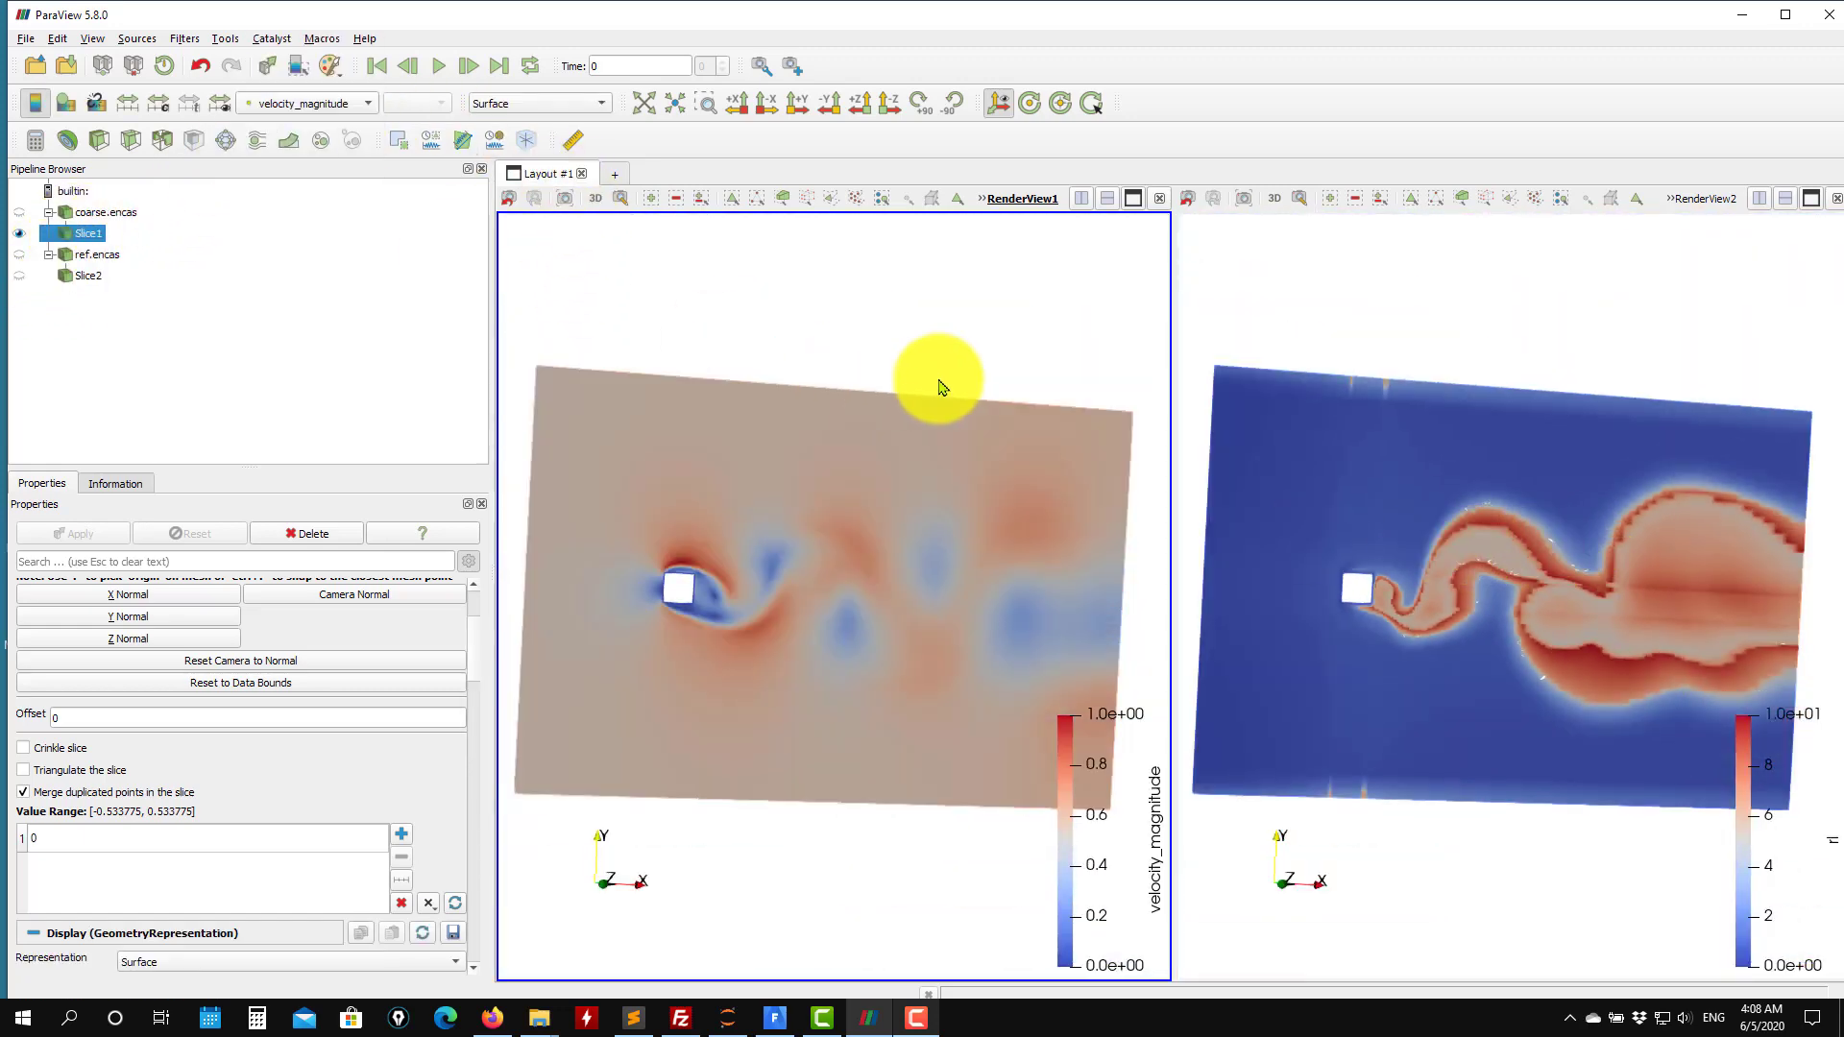
Color the fine case's slice by velocity Magnitude.
{"action": "left_click", "coordinate": [1409, 341]}
{"action": "left_click", "coordinate": [87, 276]}
{"action": "left_click", "coordinate": [351, 103]}
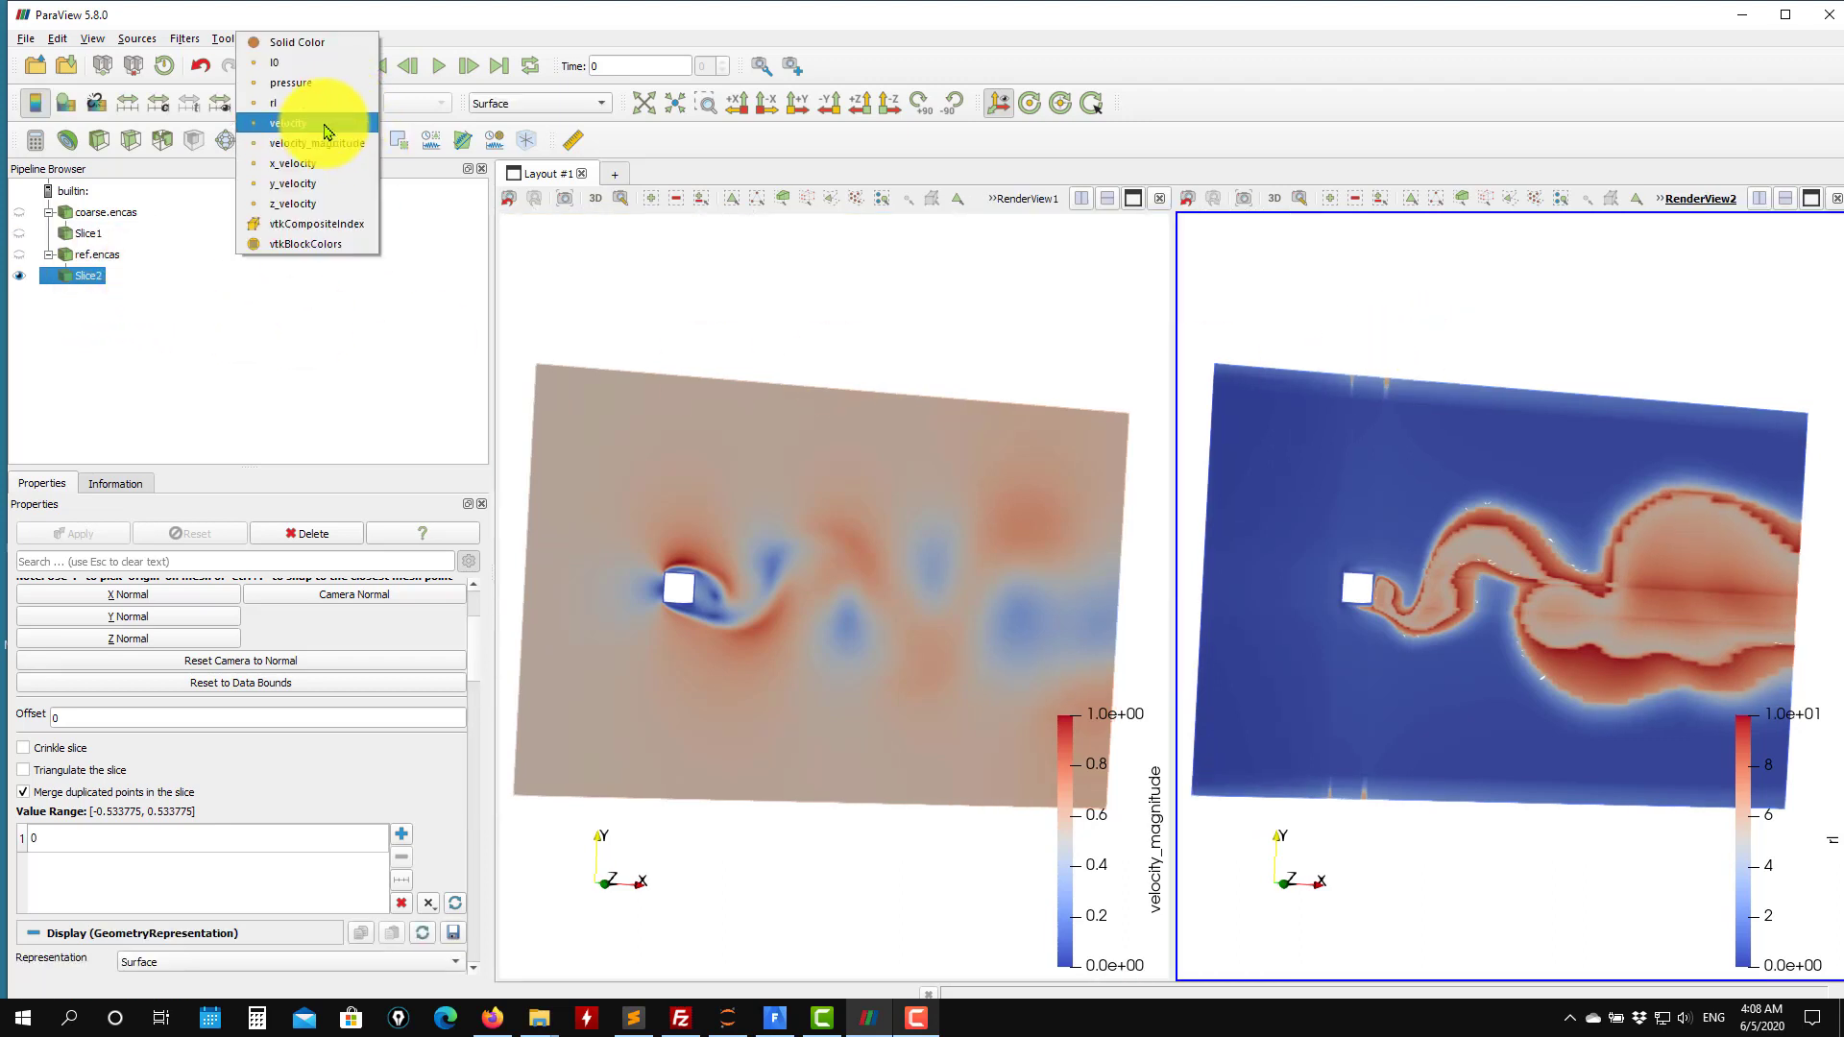
{"action": "left_click", "coordinate": [324, 127]}
{"action": "left_click_drag", "start_coordinate": [1399, 391], "coordinate": [1264, 368]}
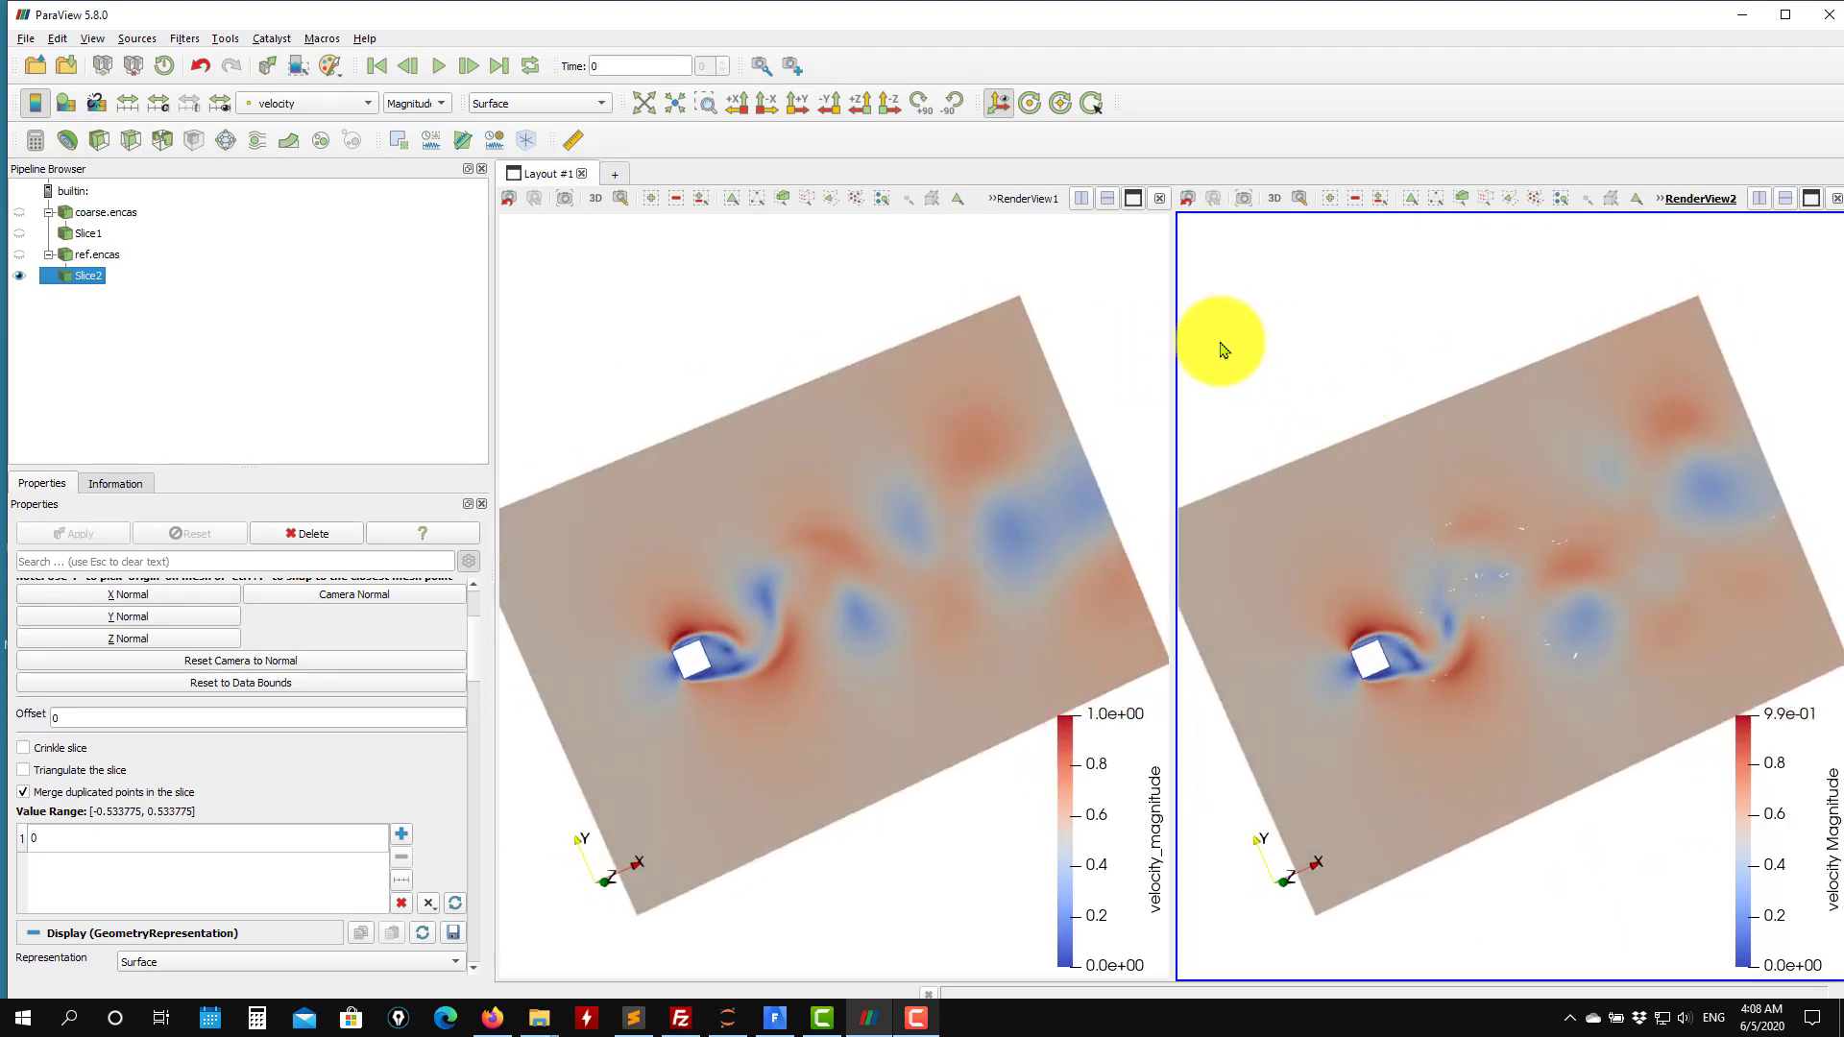
Apply the Gradient Of Unstructured DataSet filter to the fine case using velocity as the scalar array with Q-criterion computed.
{"action": "left_click", "coordinate": [100, 257]}
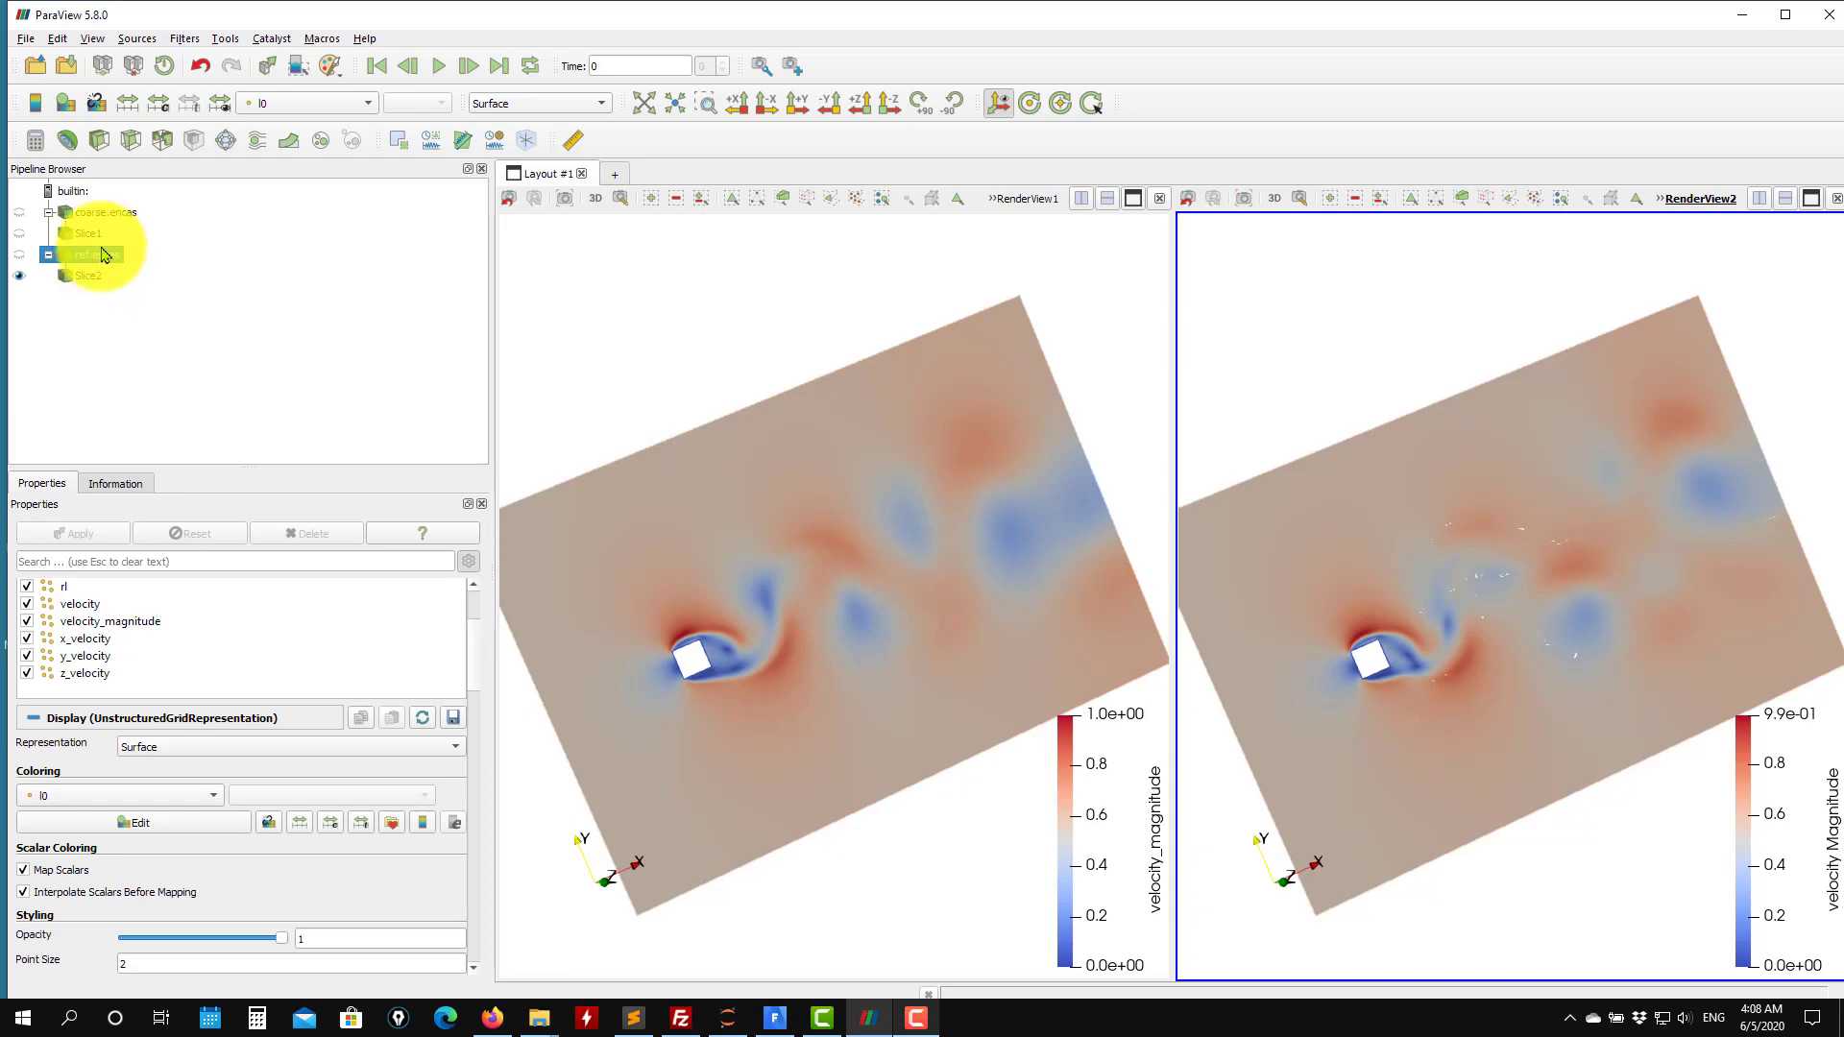
{"action": "left_click", "coordinate": [183, 38]}
{"action": "mouse_move", "coordinate": [229, 133]}
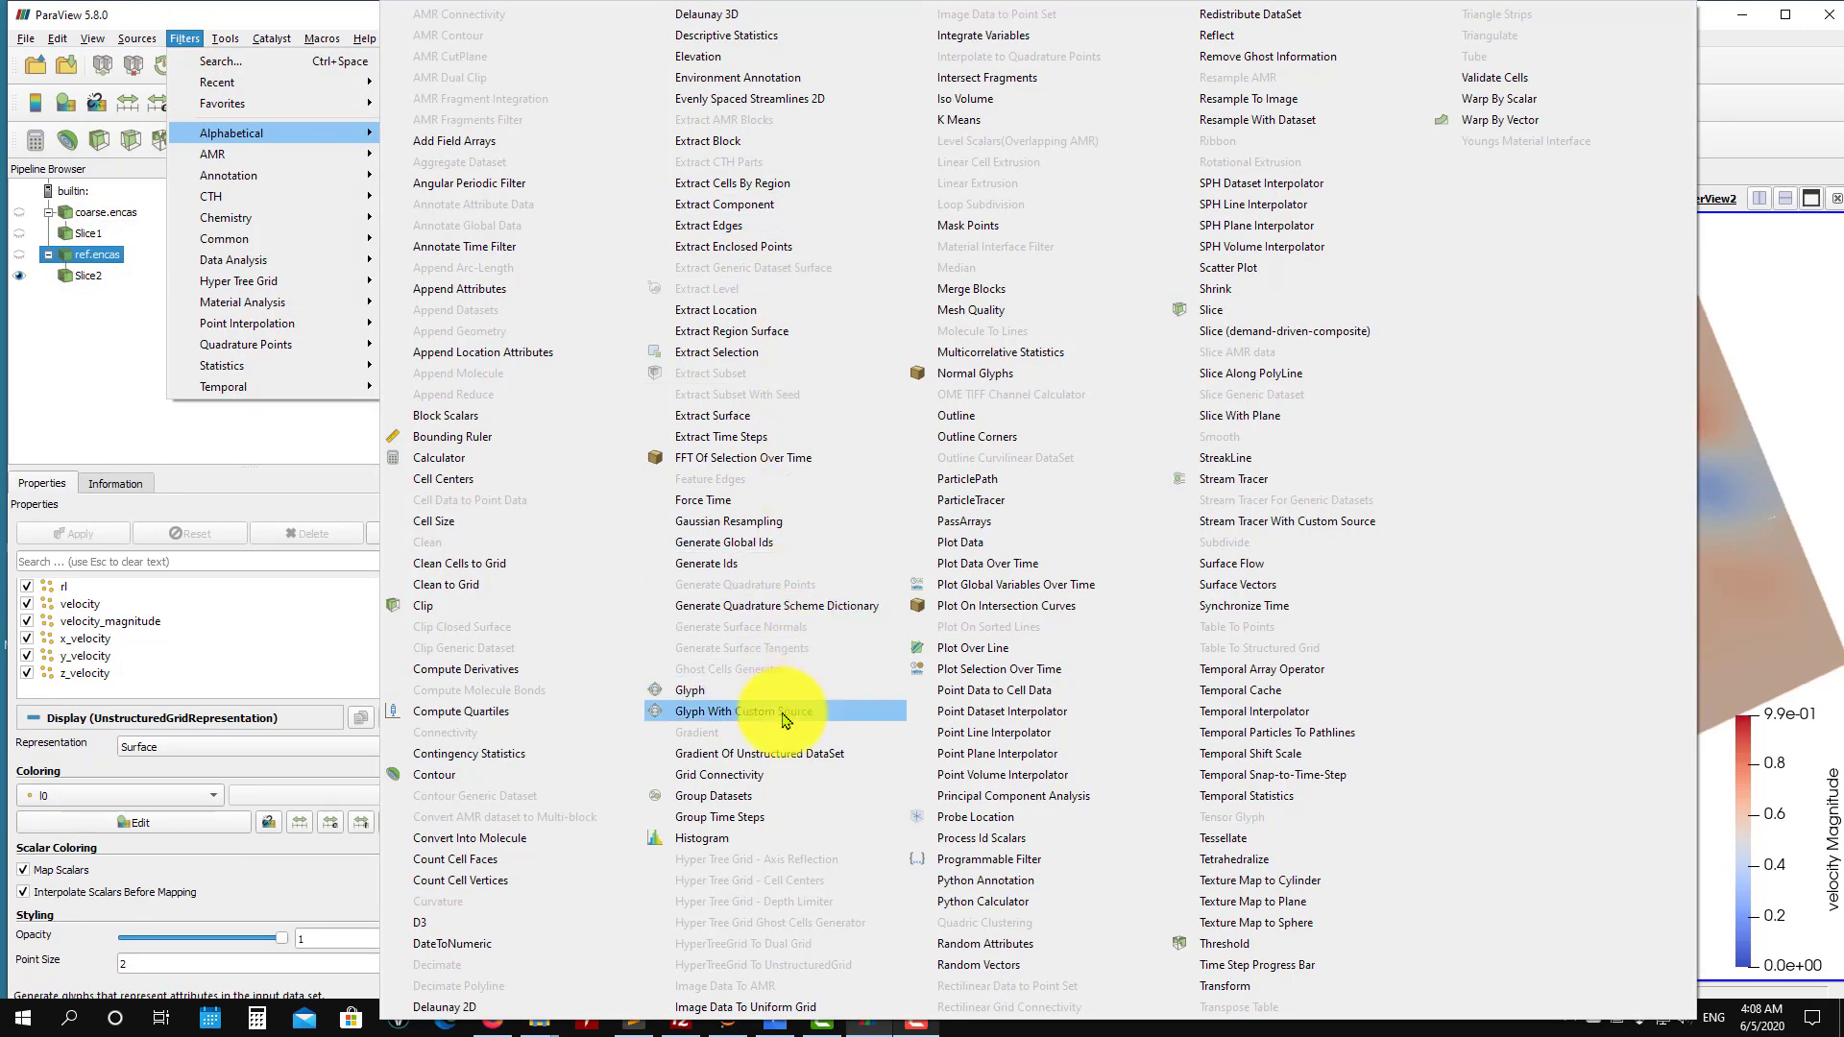
{"action": "left_click", "coordinate": [774, 753]}
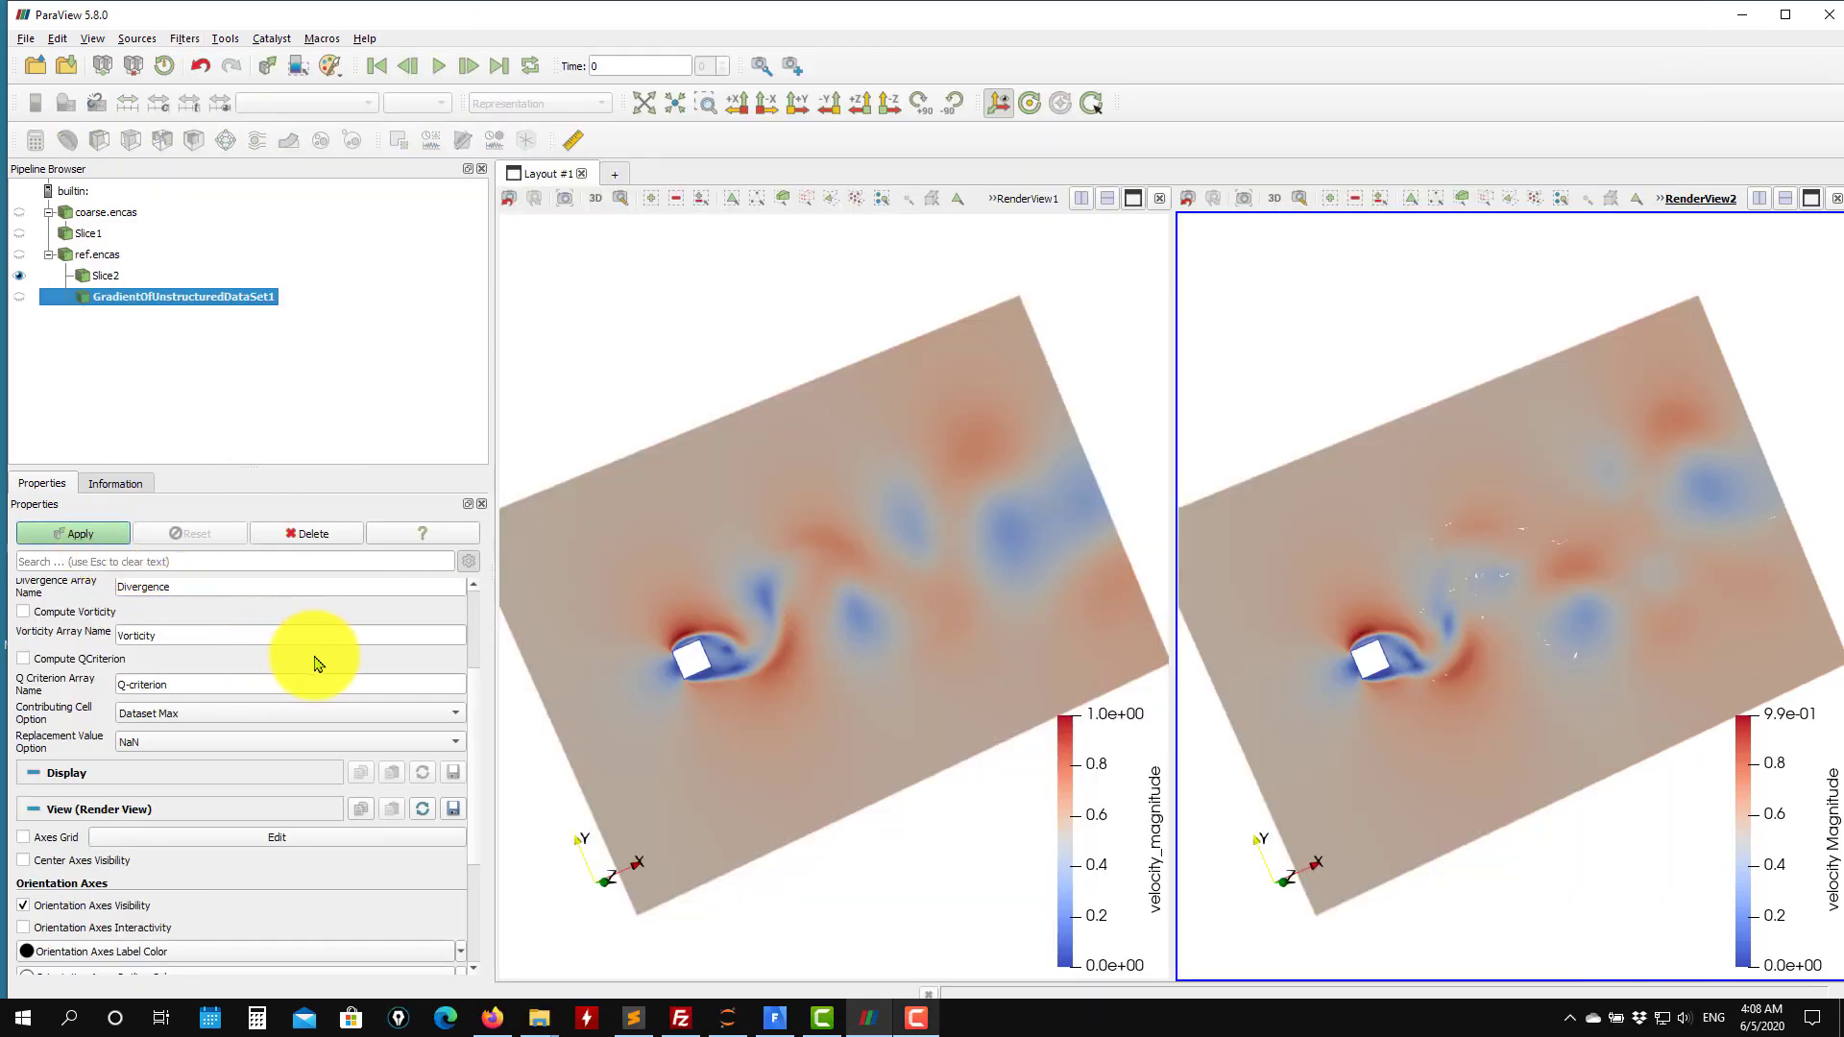
{"action": "scroll", "coordinate": [470, 697], "scroll_direction": "up", "scroll_amount": 3}
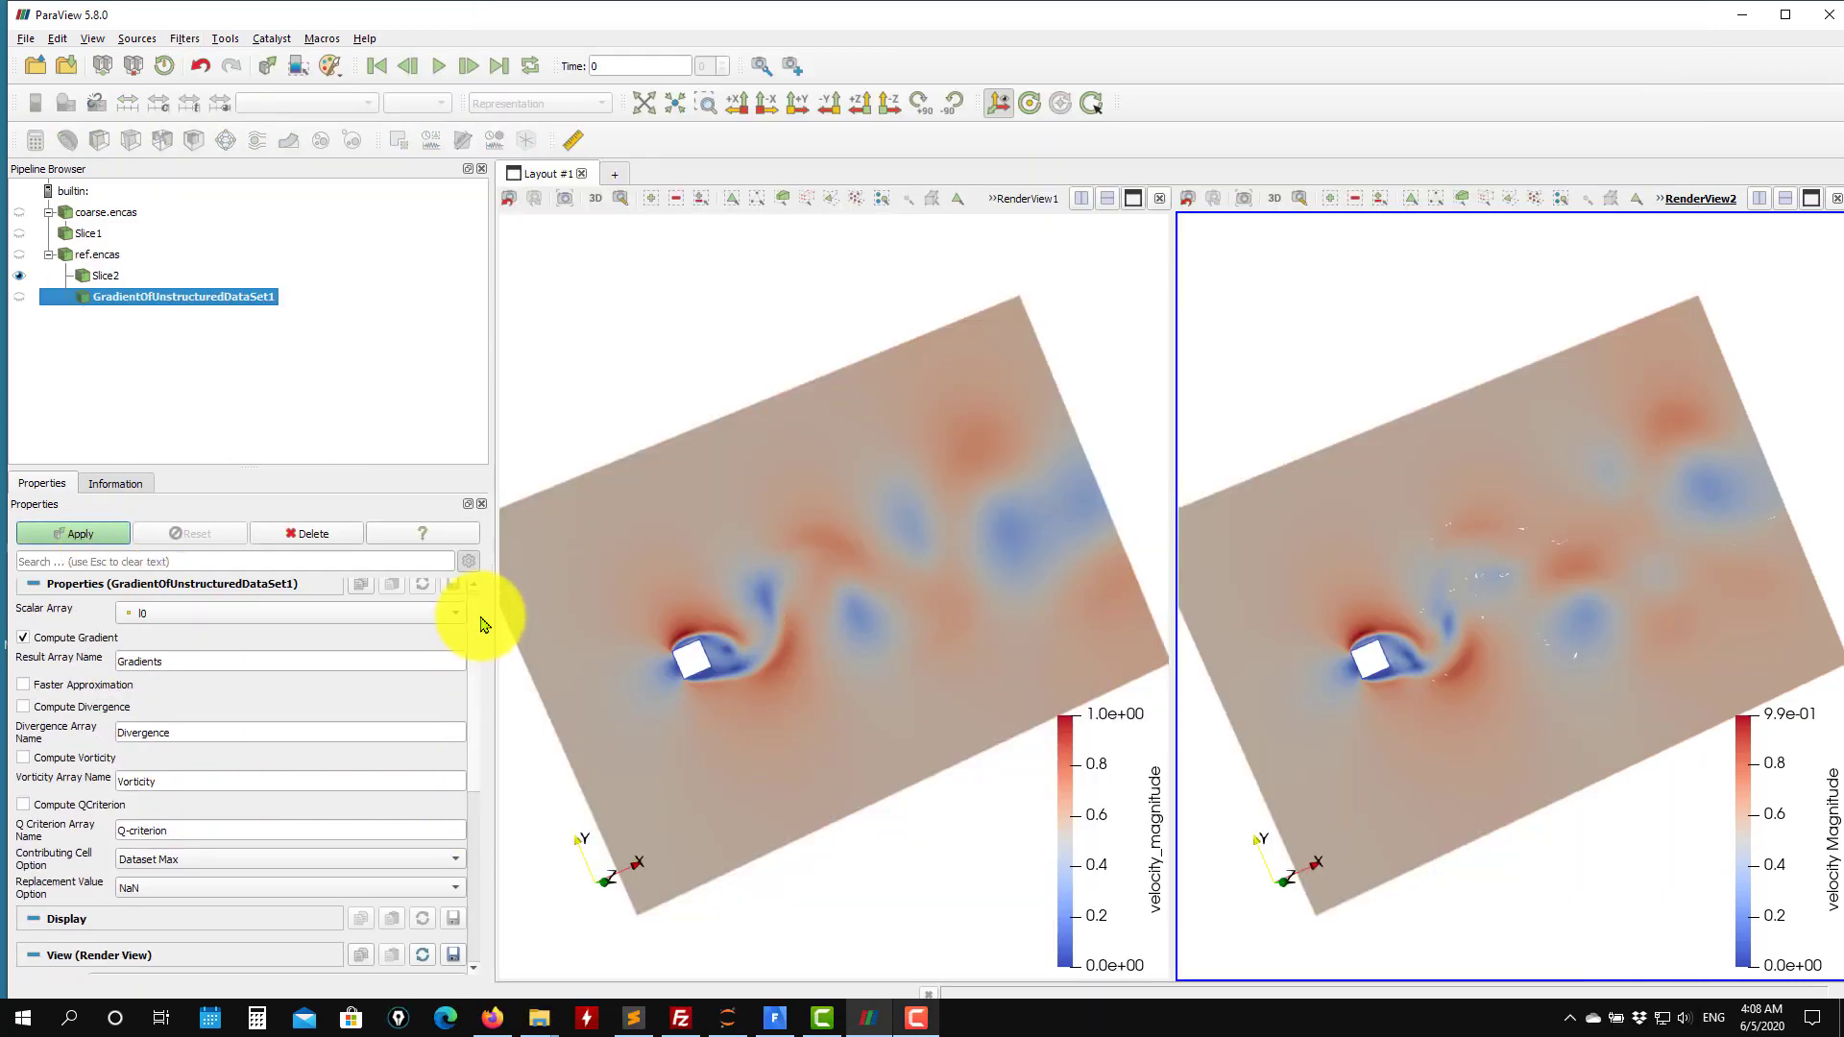
{"action": "left_click", "coordinate": [284, 612]}
{"action": "left_click", "coordinate": [204, 673]}
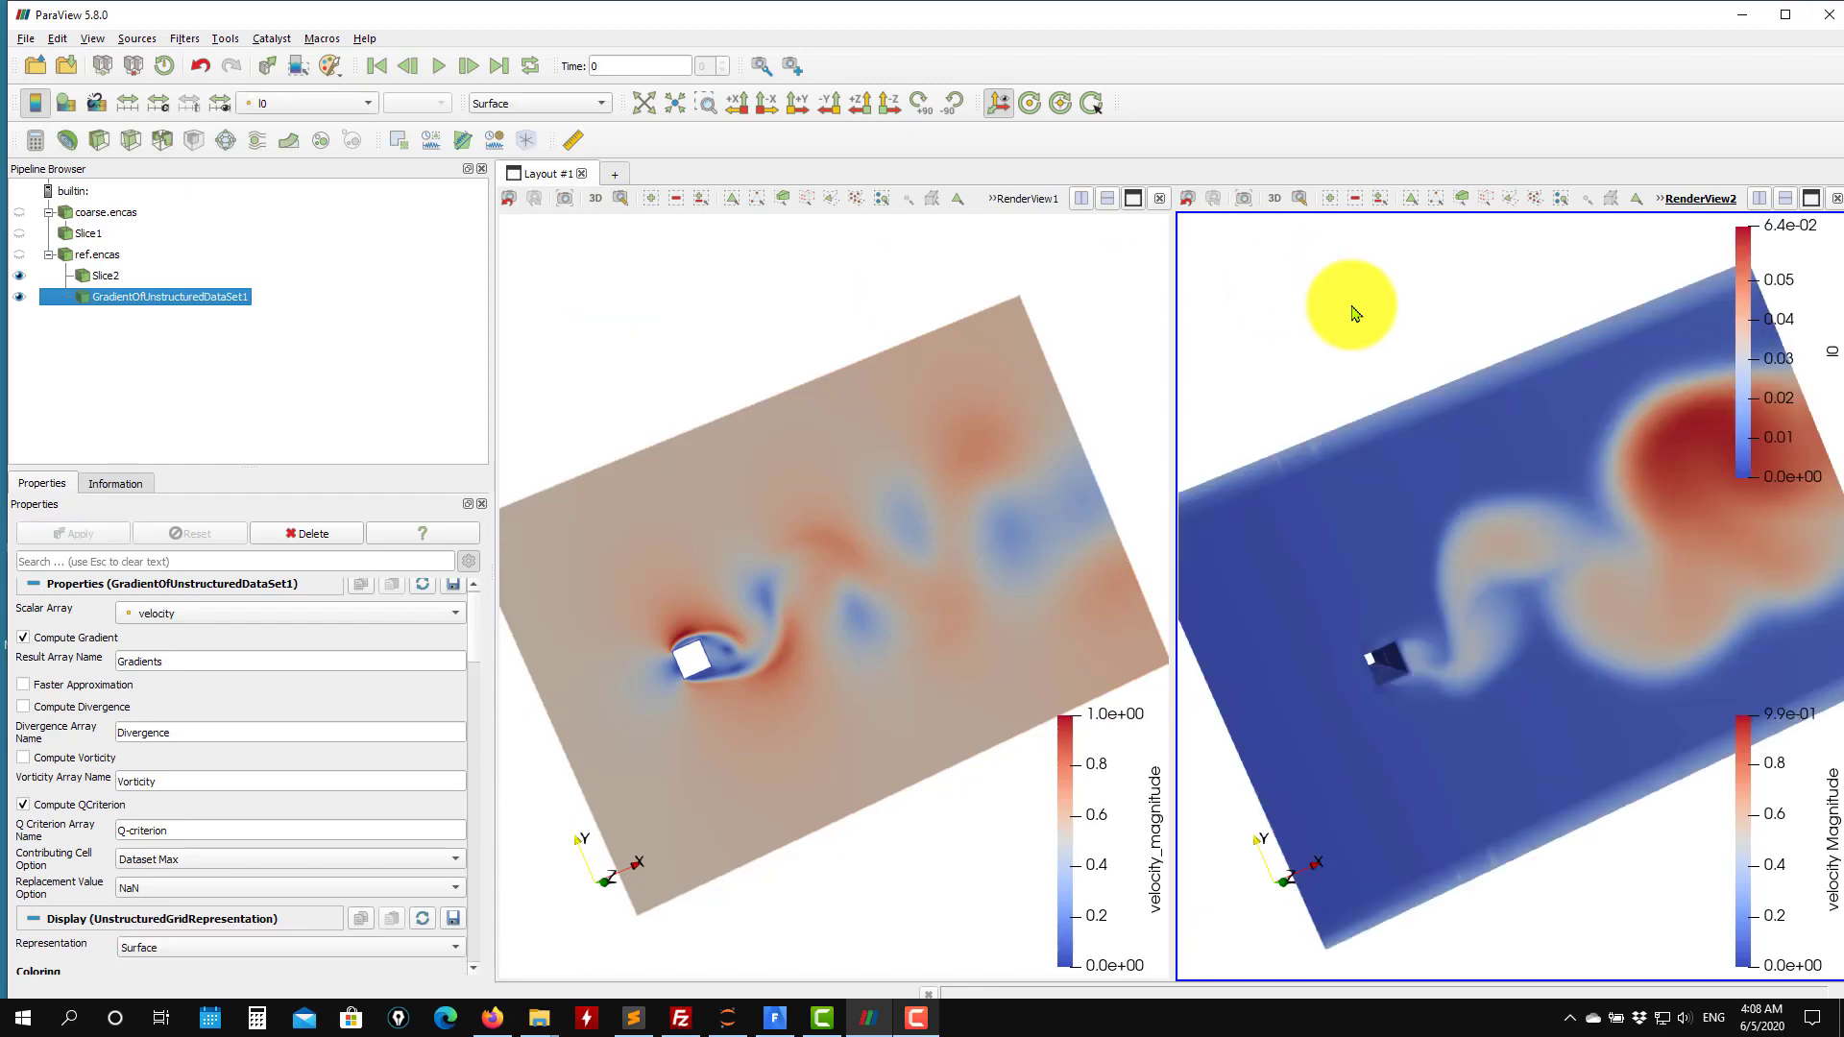
Add a Contour of the gradient output by Q-criterion with an isovalue of 100.
{"action": "left_click_drag", "start_coordinate": [1354, 308], "coordinate": [1469, 358]}
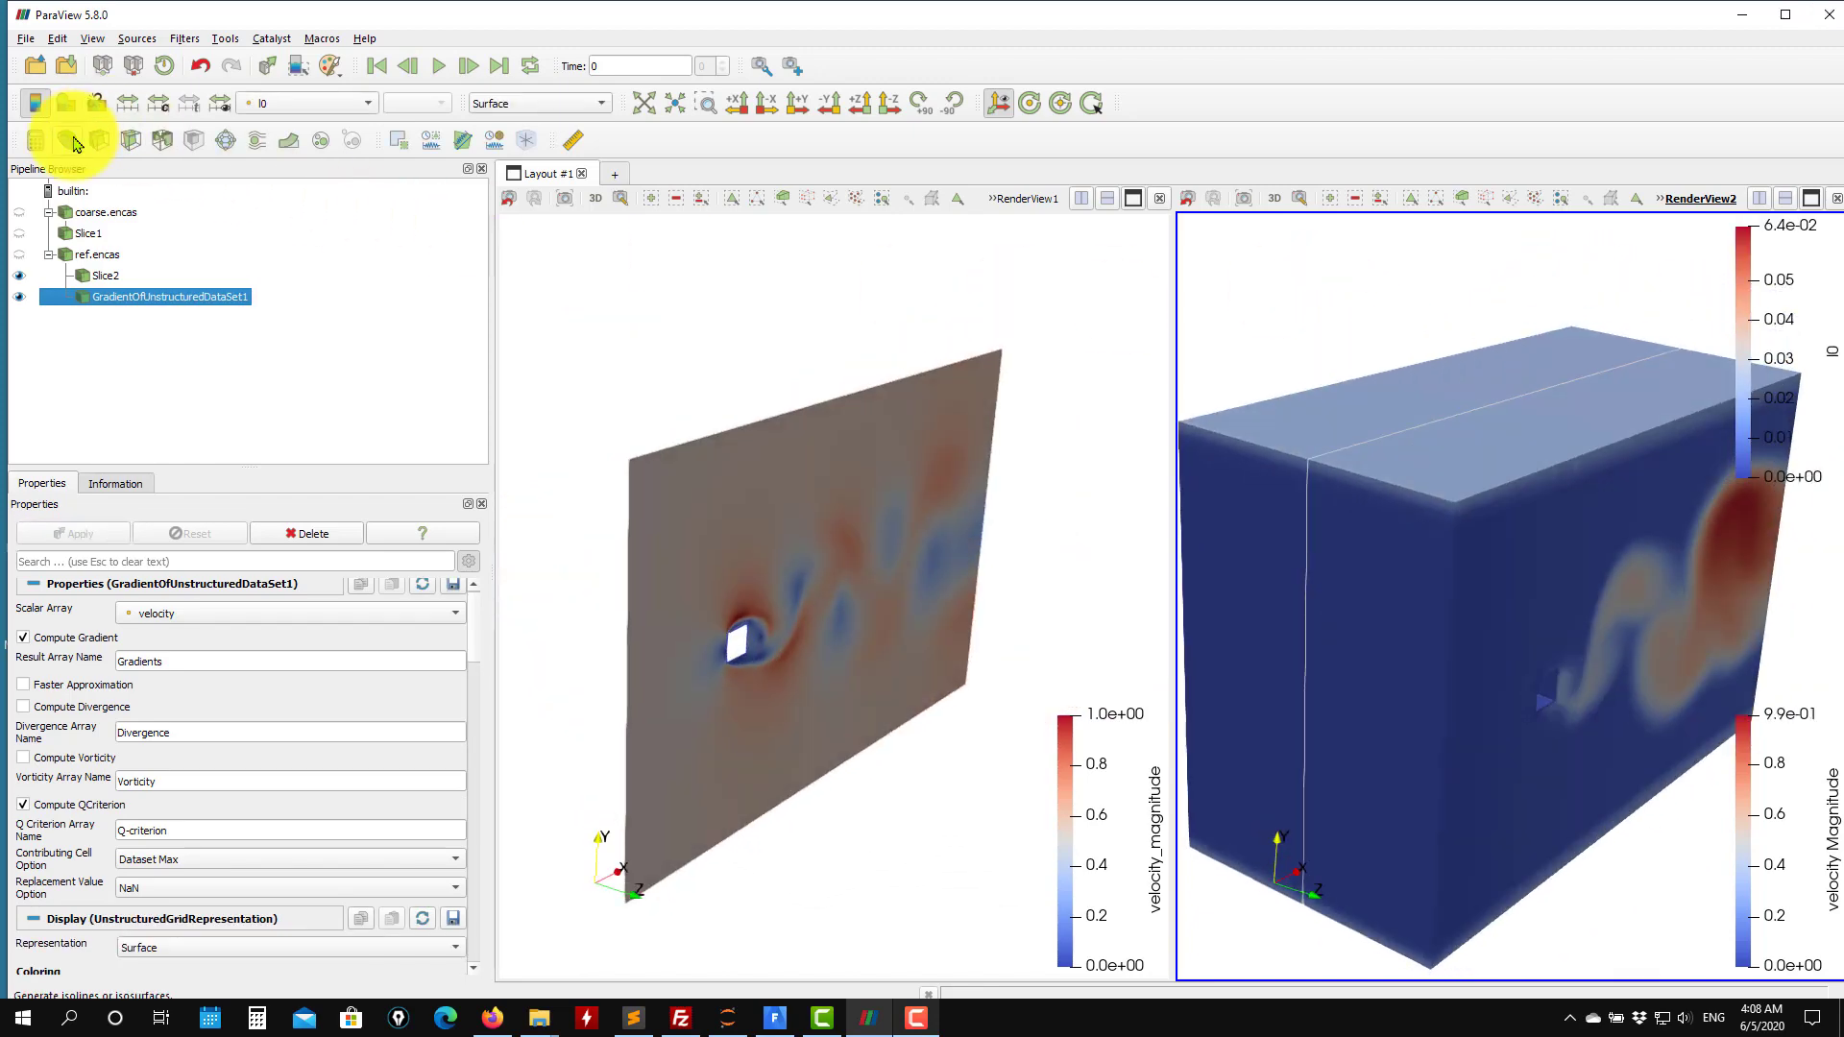
{"action": "left_click", "coordinate": [76, 142]}
{"action": "left_click", "coordinate": [371, 613]}
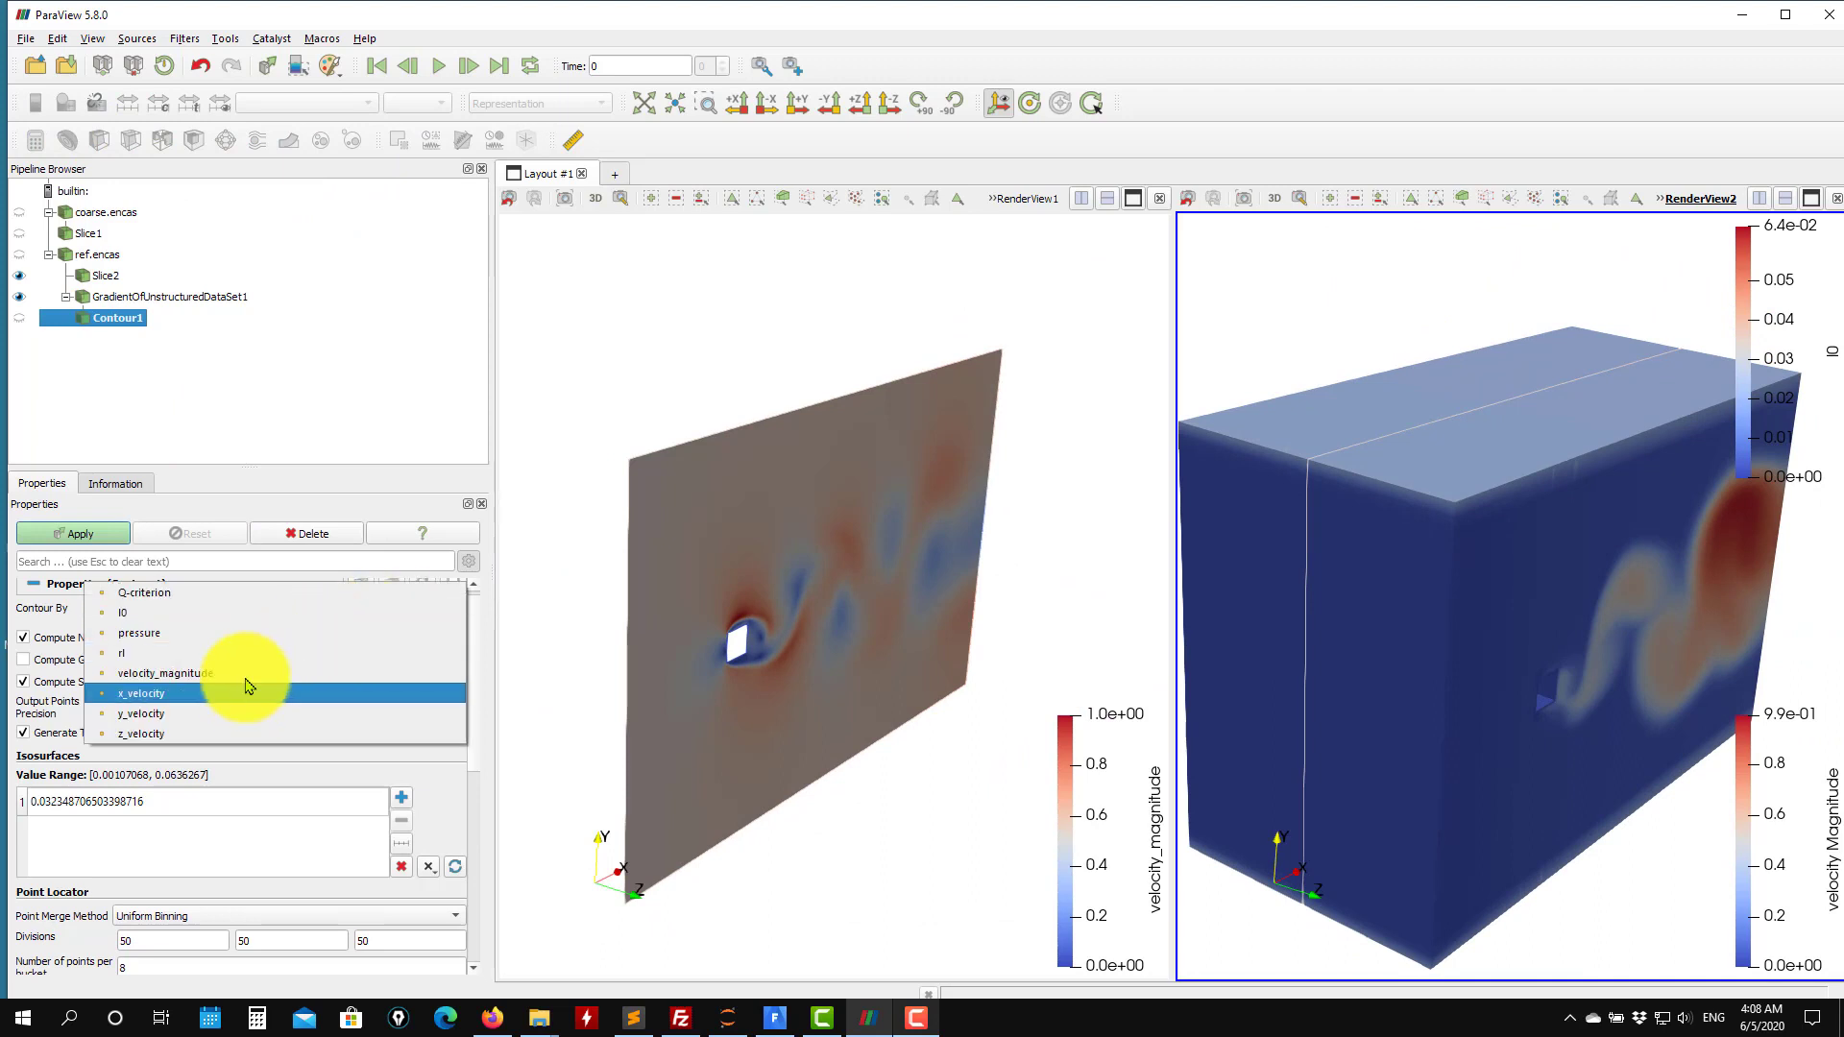
{"action": "left_click", "coordinate": [226, 592]}
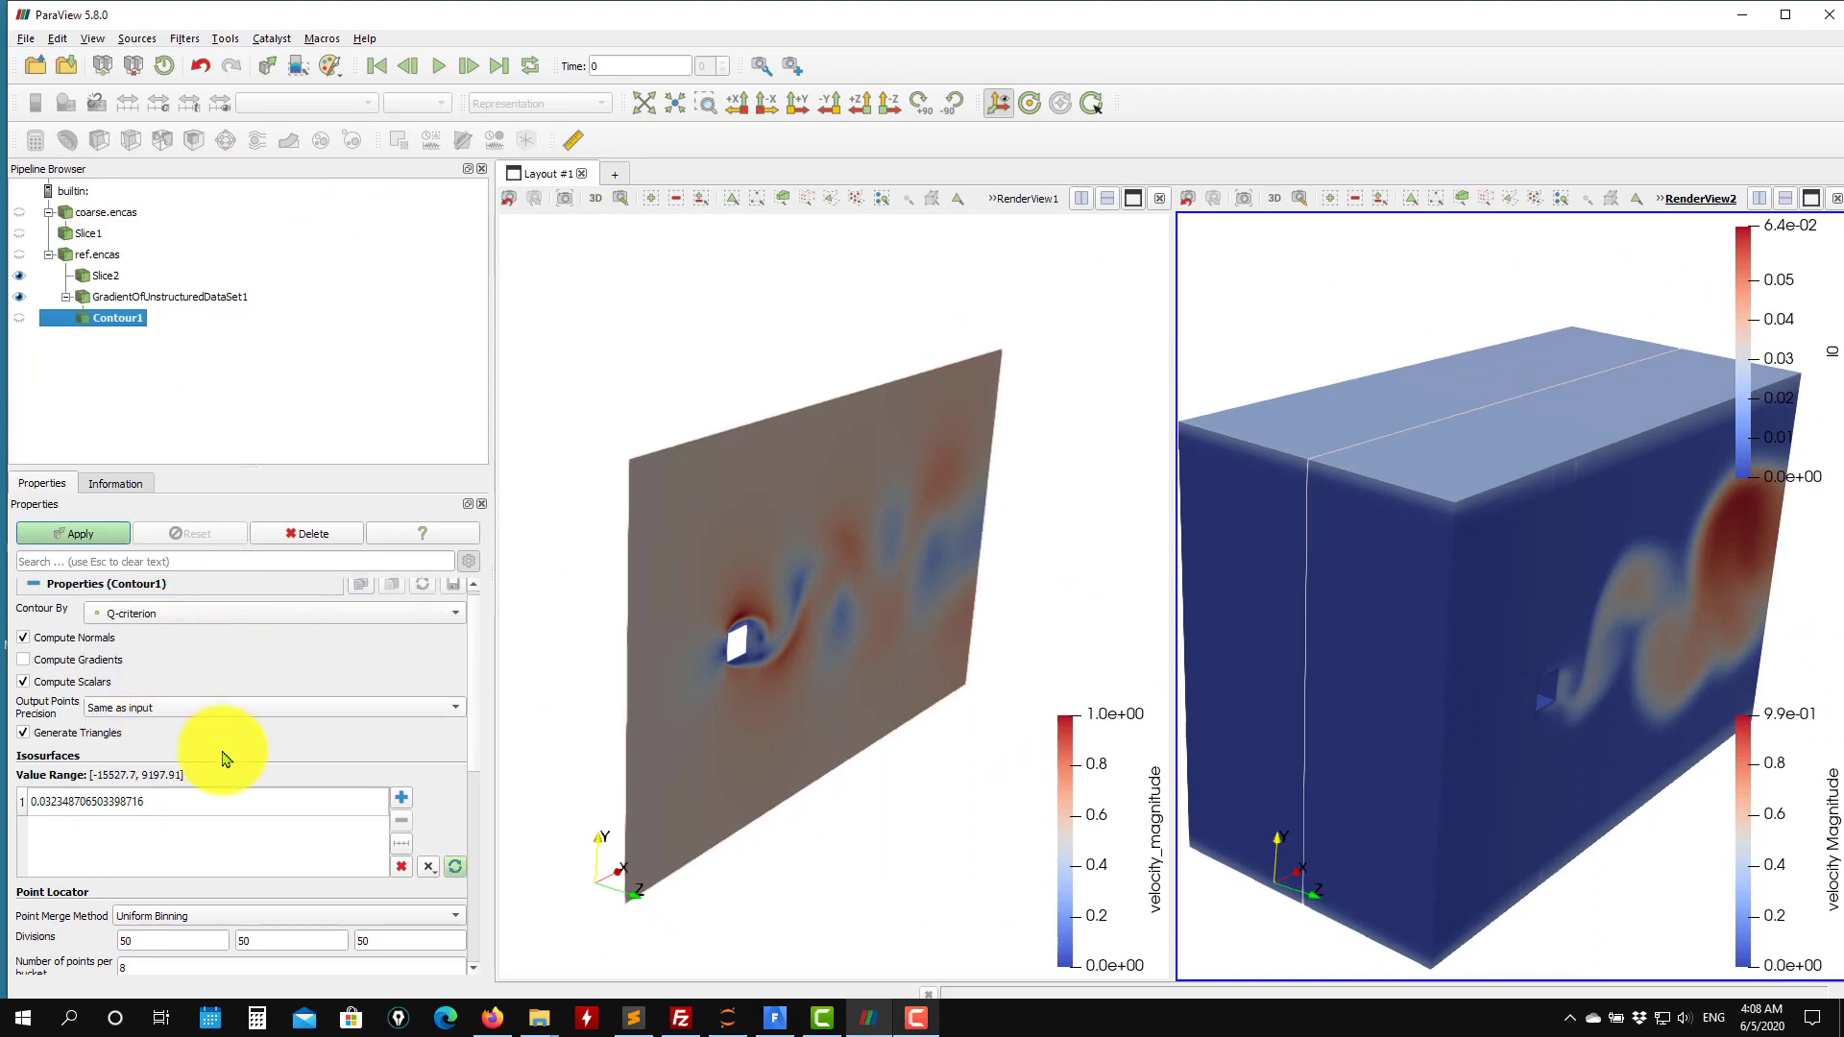
{"action": "left_click", "coordinate": [456, 868]}
{"action": "left_click", "coordinate": [144, 806]}
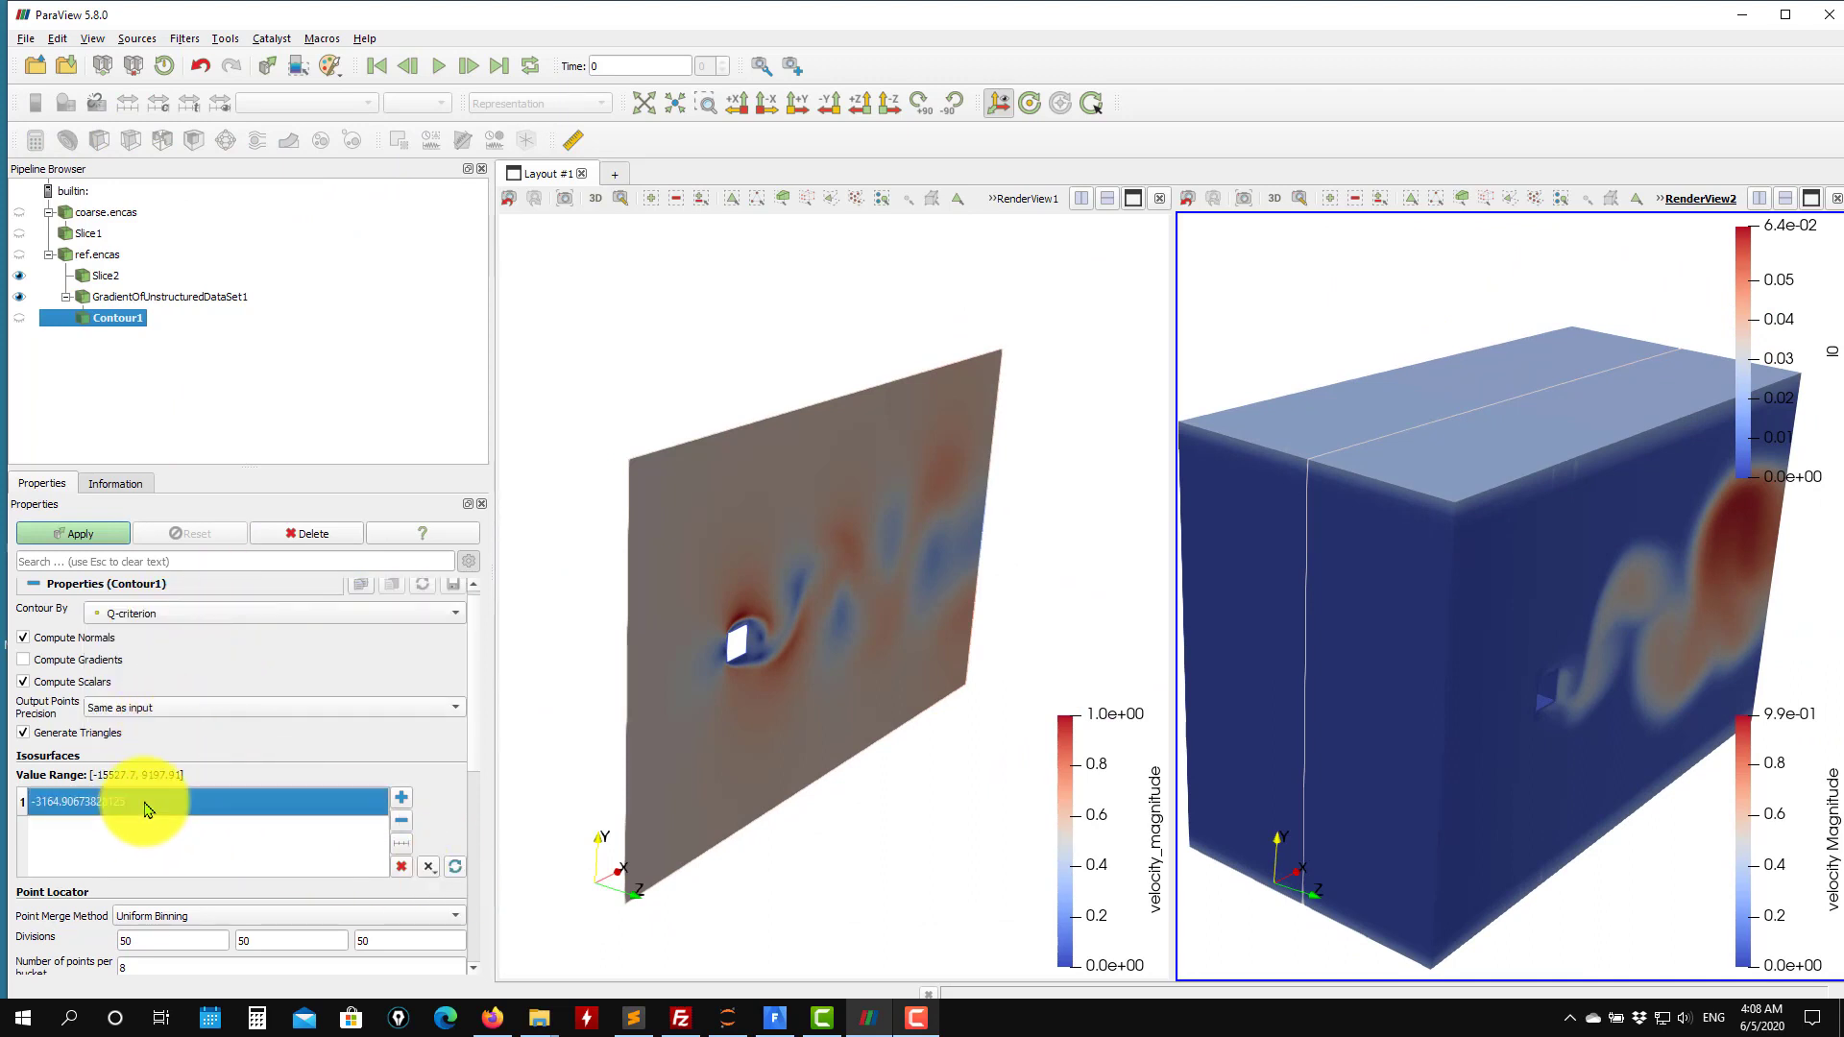
{"action": "double_click", "coordinate": [144, 807]}
{"action": "type", "text": "100"}
{"action": "key", "text": "Return"}
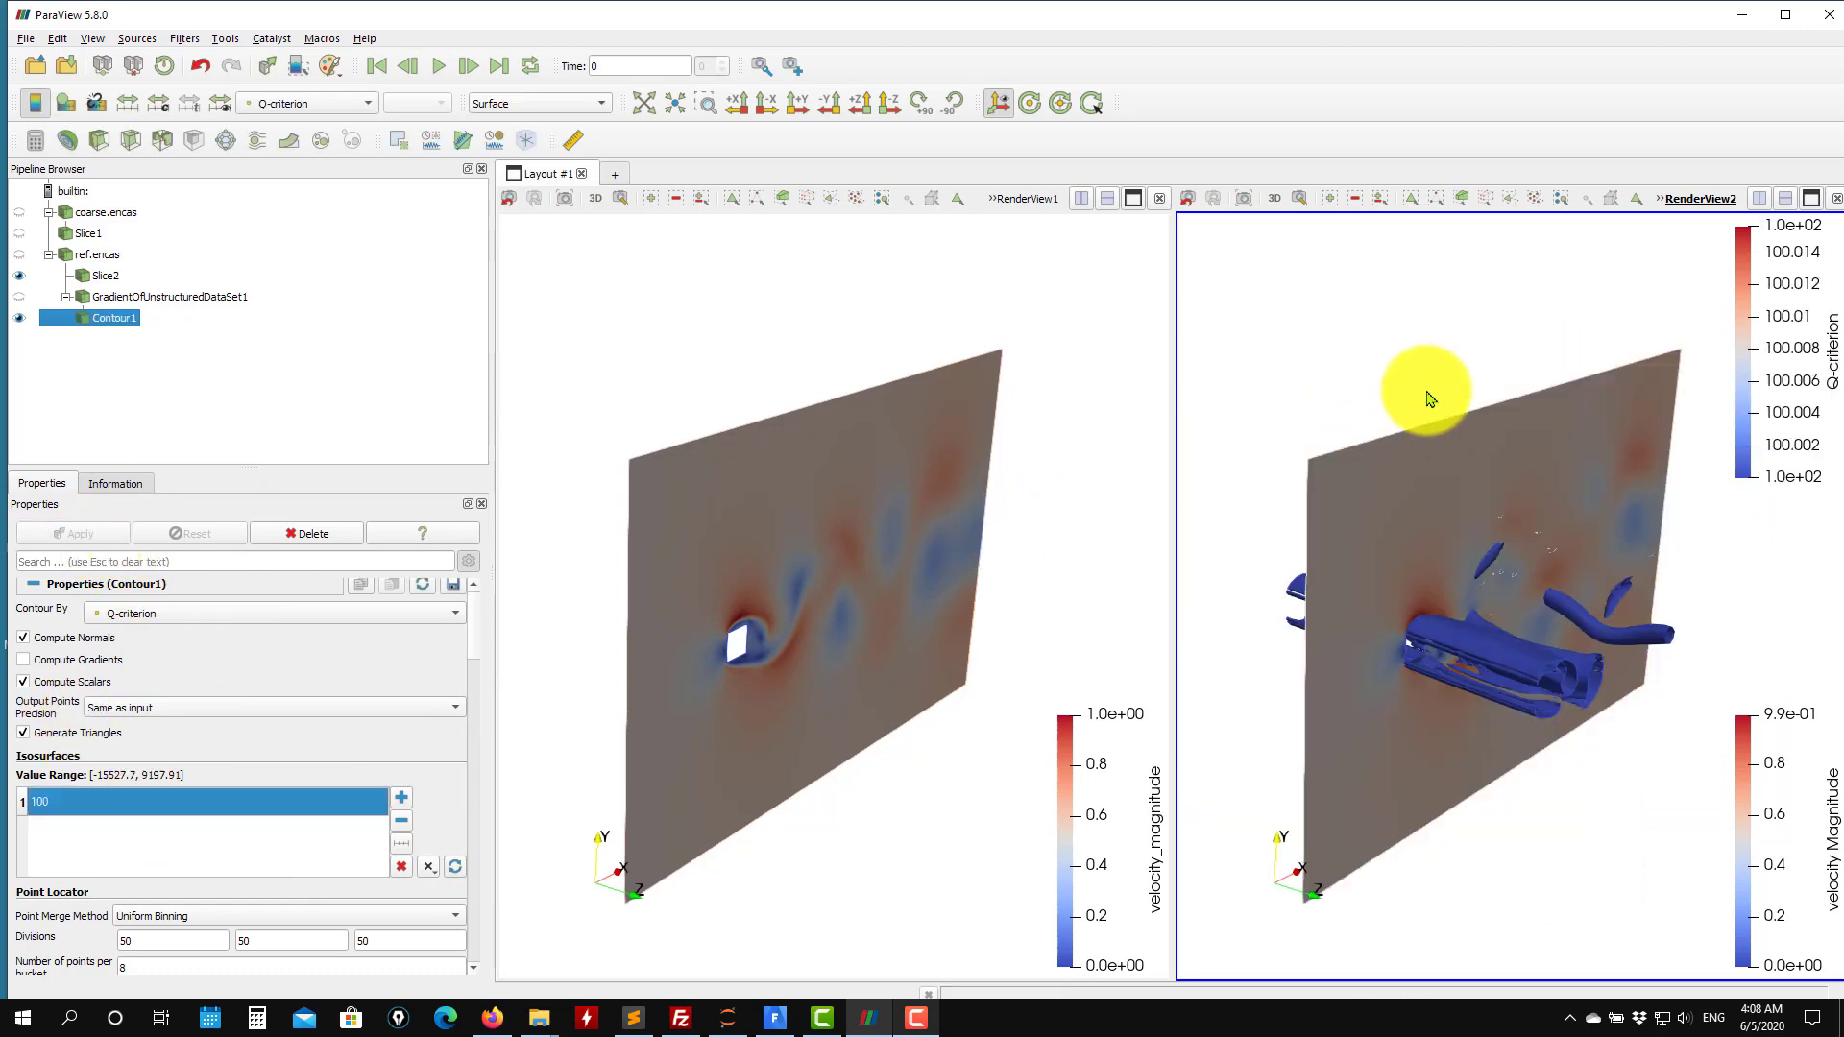
Set the contour's isovalue to 10 and apply.
{"action": "left_click_drag", "start_coordinate": [1421, 395], "coordinate": [794, 617]}
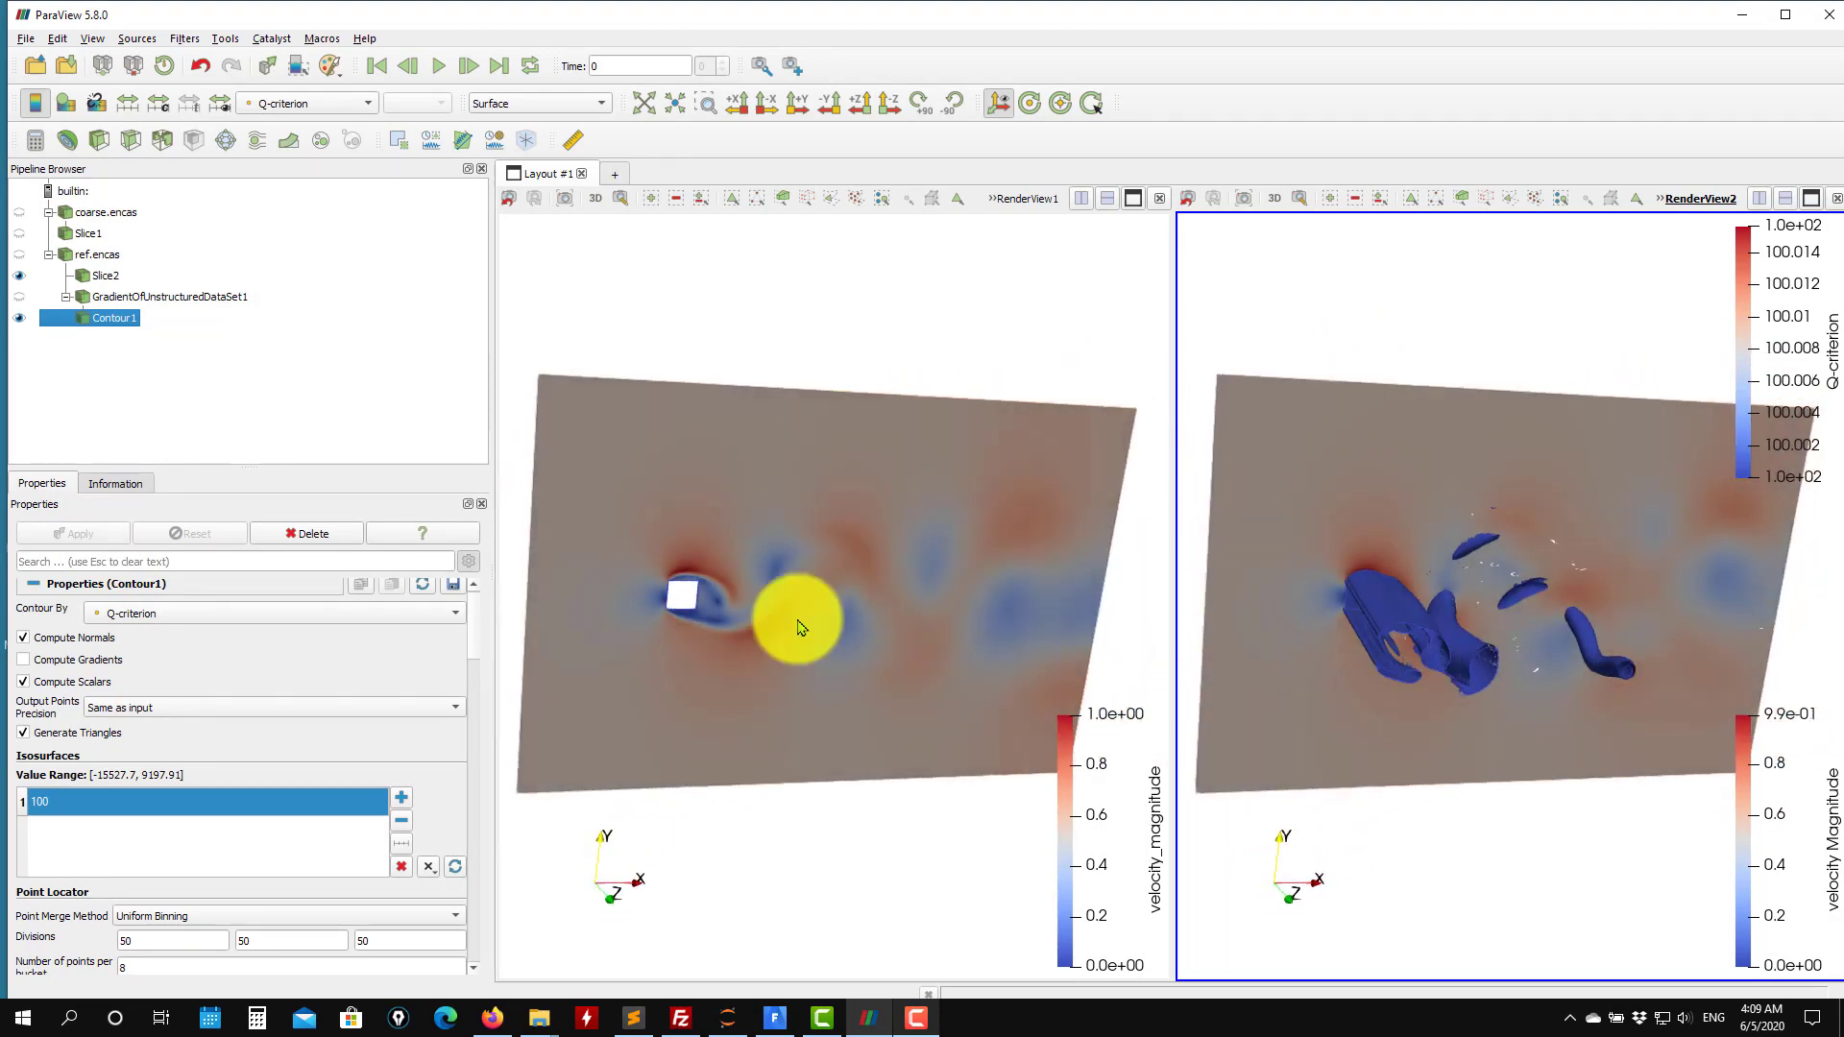
{"action": "left_click", "coordinate": [202, 794]}
{"action": "type", "text": "10"}
{"action": "key", "text": "Return"}
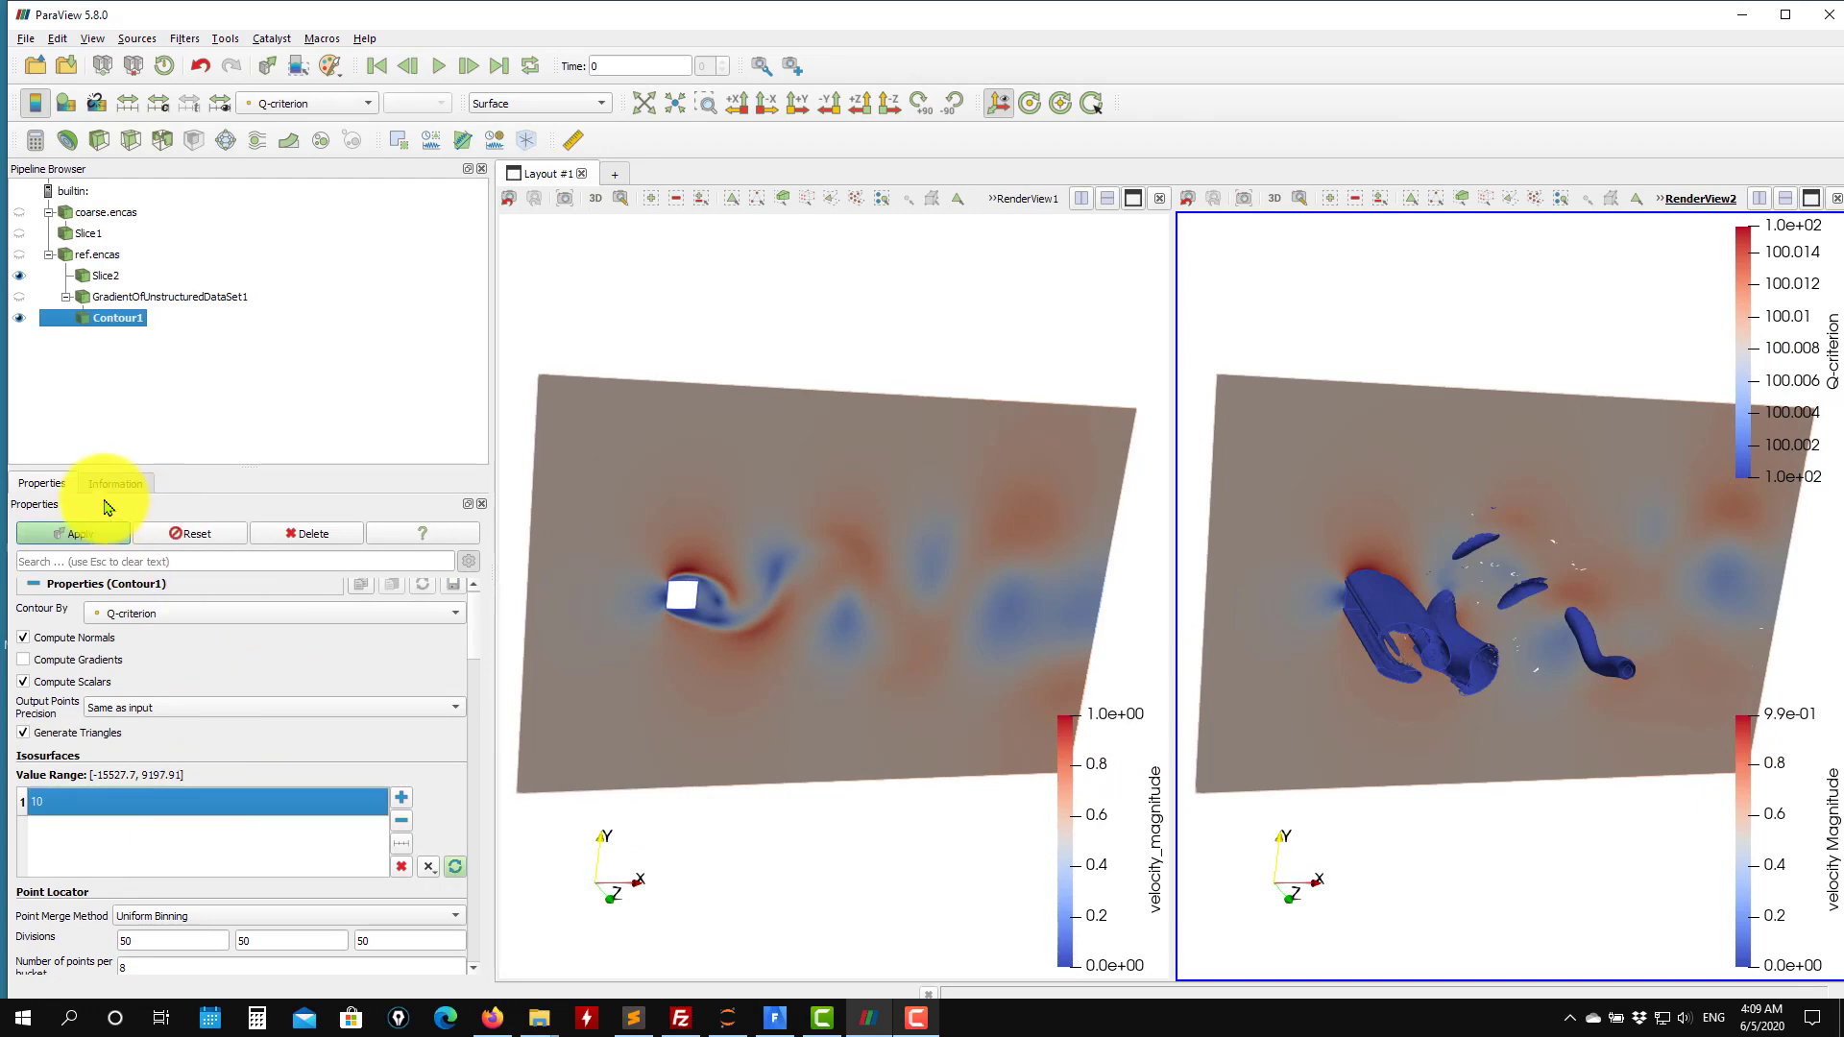
{"action": "left_click", "coordinate": [76, 533]}
Display the fine case's slice as Surface With Edges.
{"action": "left_click_drag", "start_coordinate": [1317, 509], "coordinate": [1479, 535]}
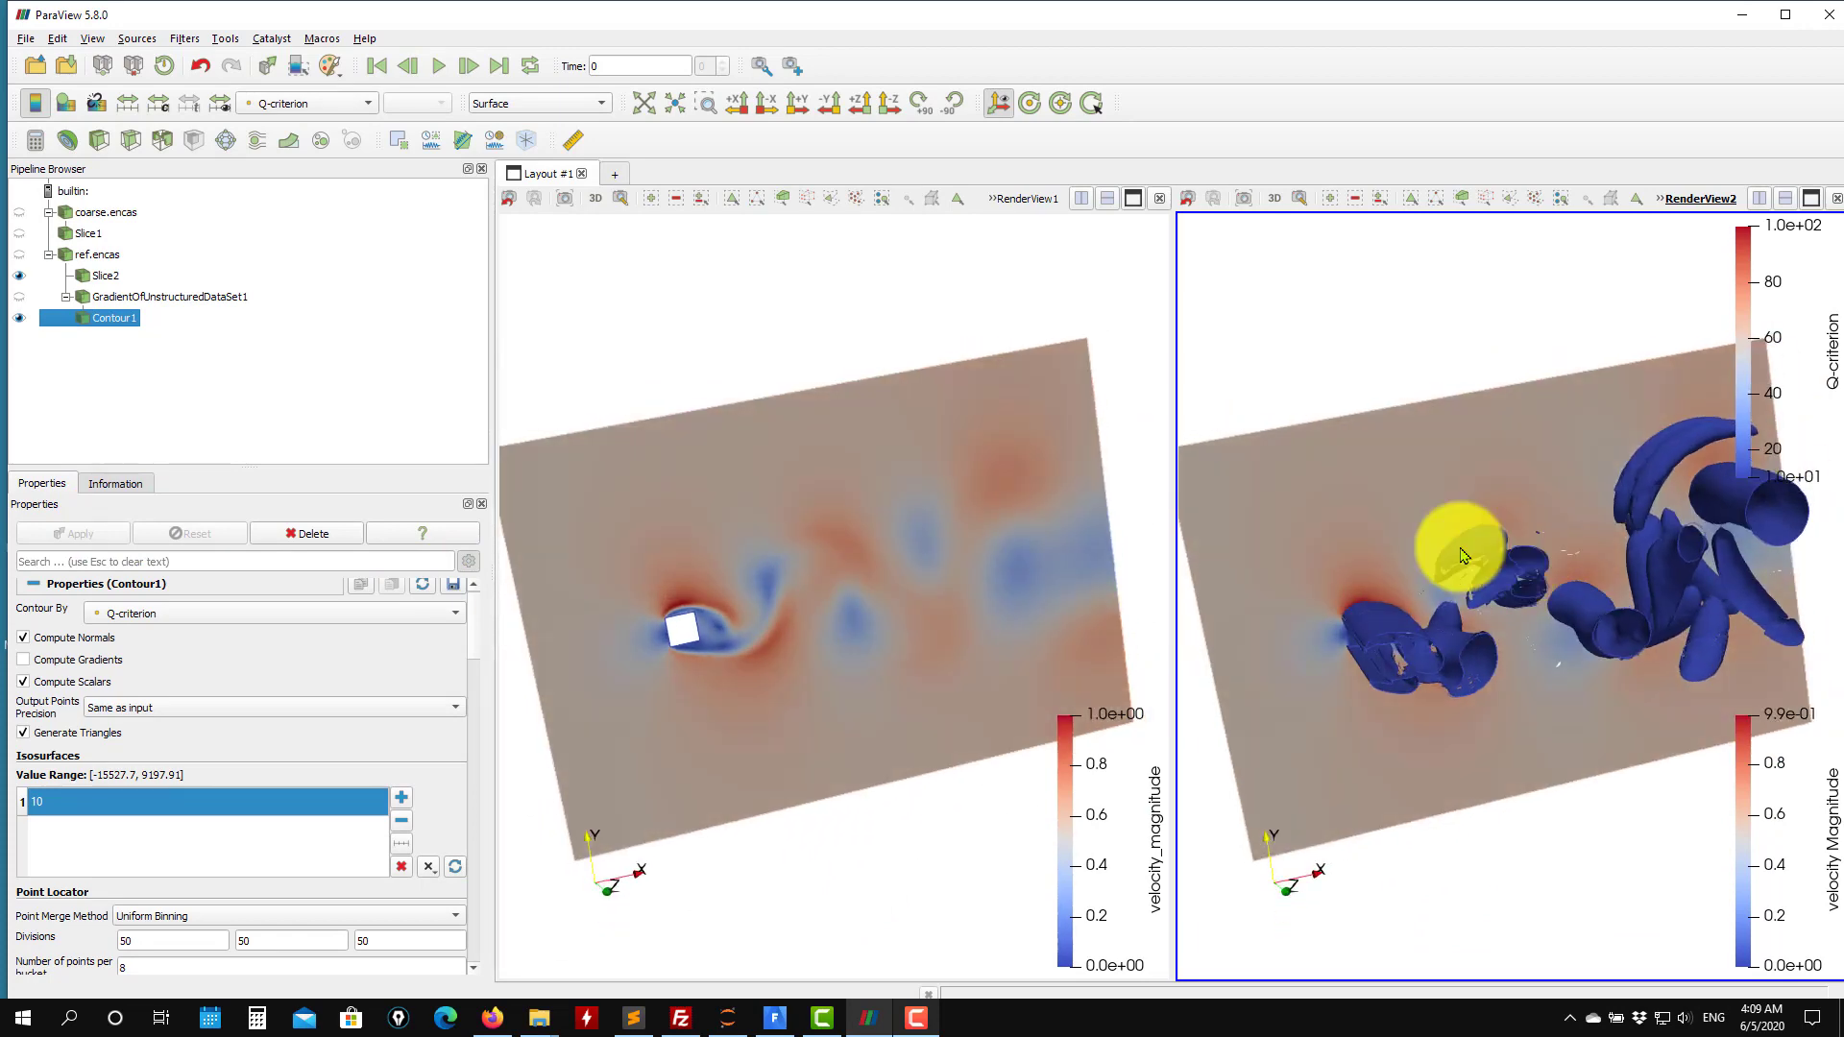
{"action": "left_click", "coordinate": [104, 277]}
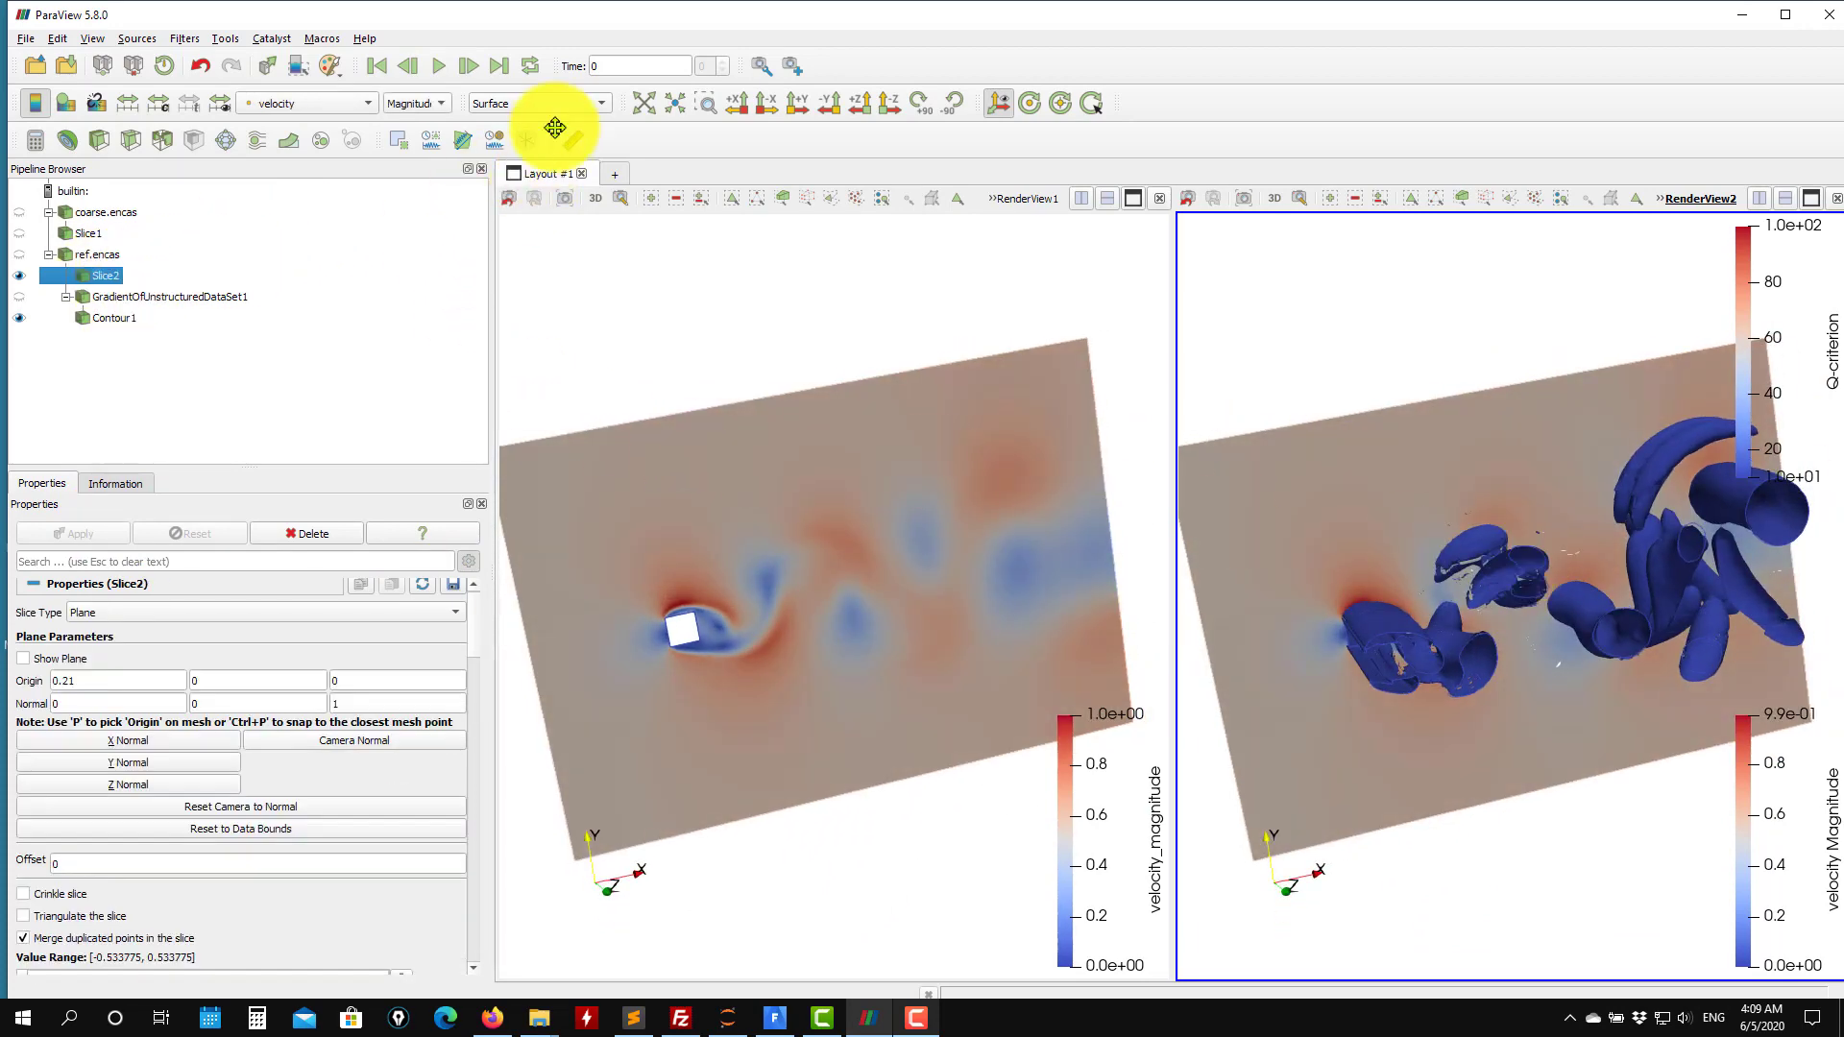
{"action": "left_click", "coordinate": [554, 105]}
{"action": "left_click", "coordinate": [535, 135]}
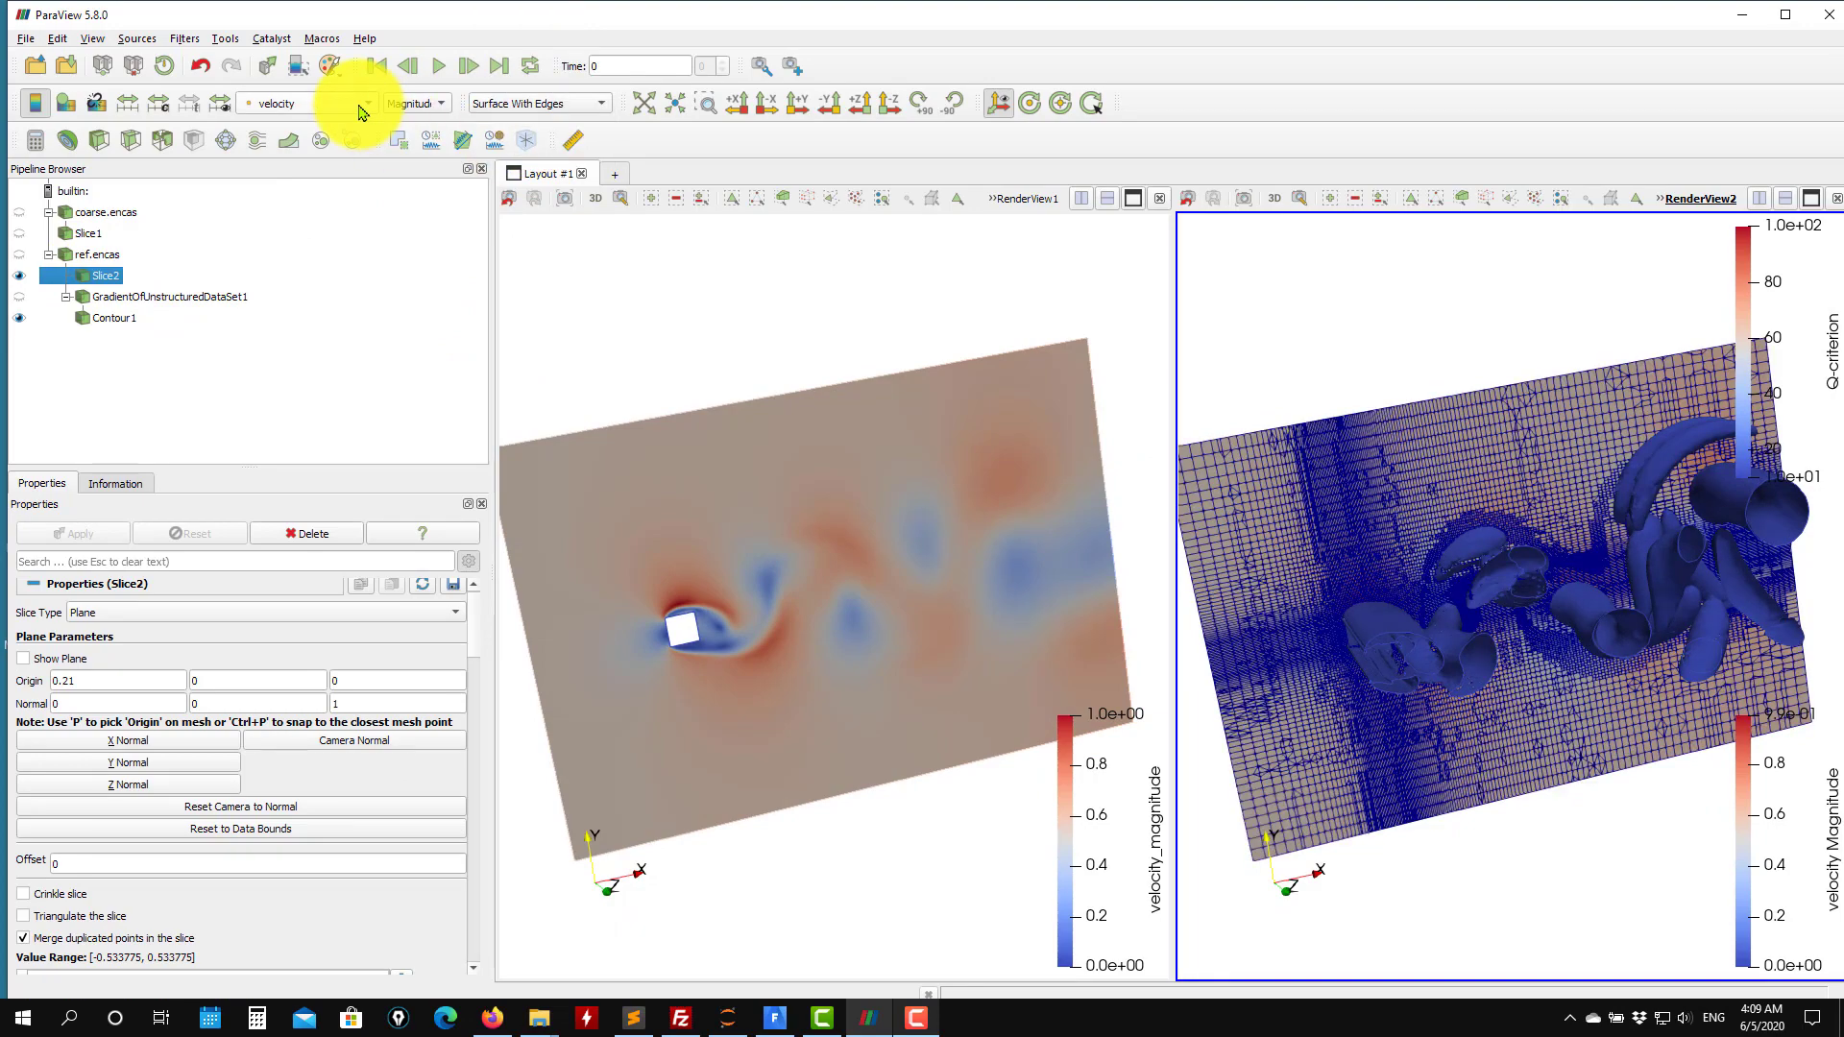
{"action": "left_click", "coordinate": [353, 101]}
{"action": "left_click", "coordinate": [343, 31]}
{"action": "left_click_drag", "start_coordinate": [1305, 481], "coordinate": [1226, 457]}
Color the Q-criterion contour with a solid cyan color.
{"action": "left_click", "coordinate": [113, 317]}
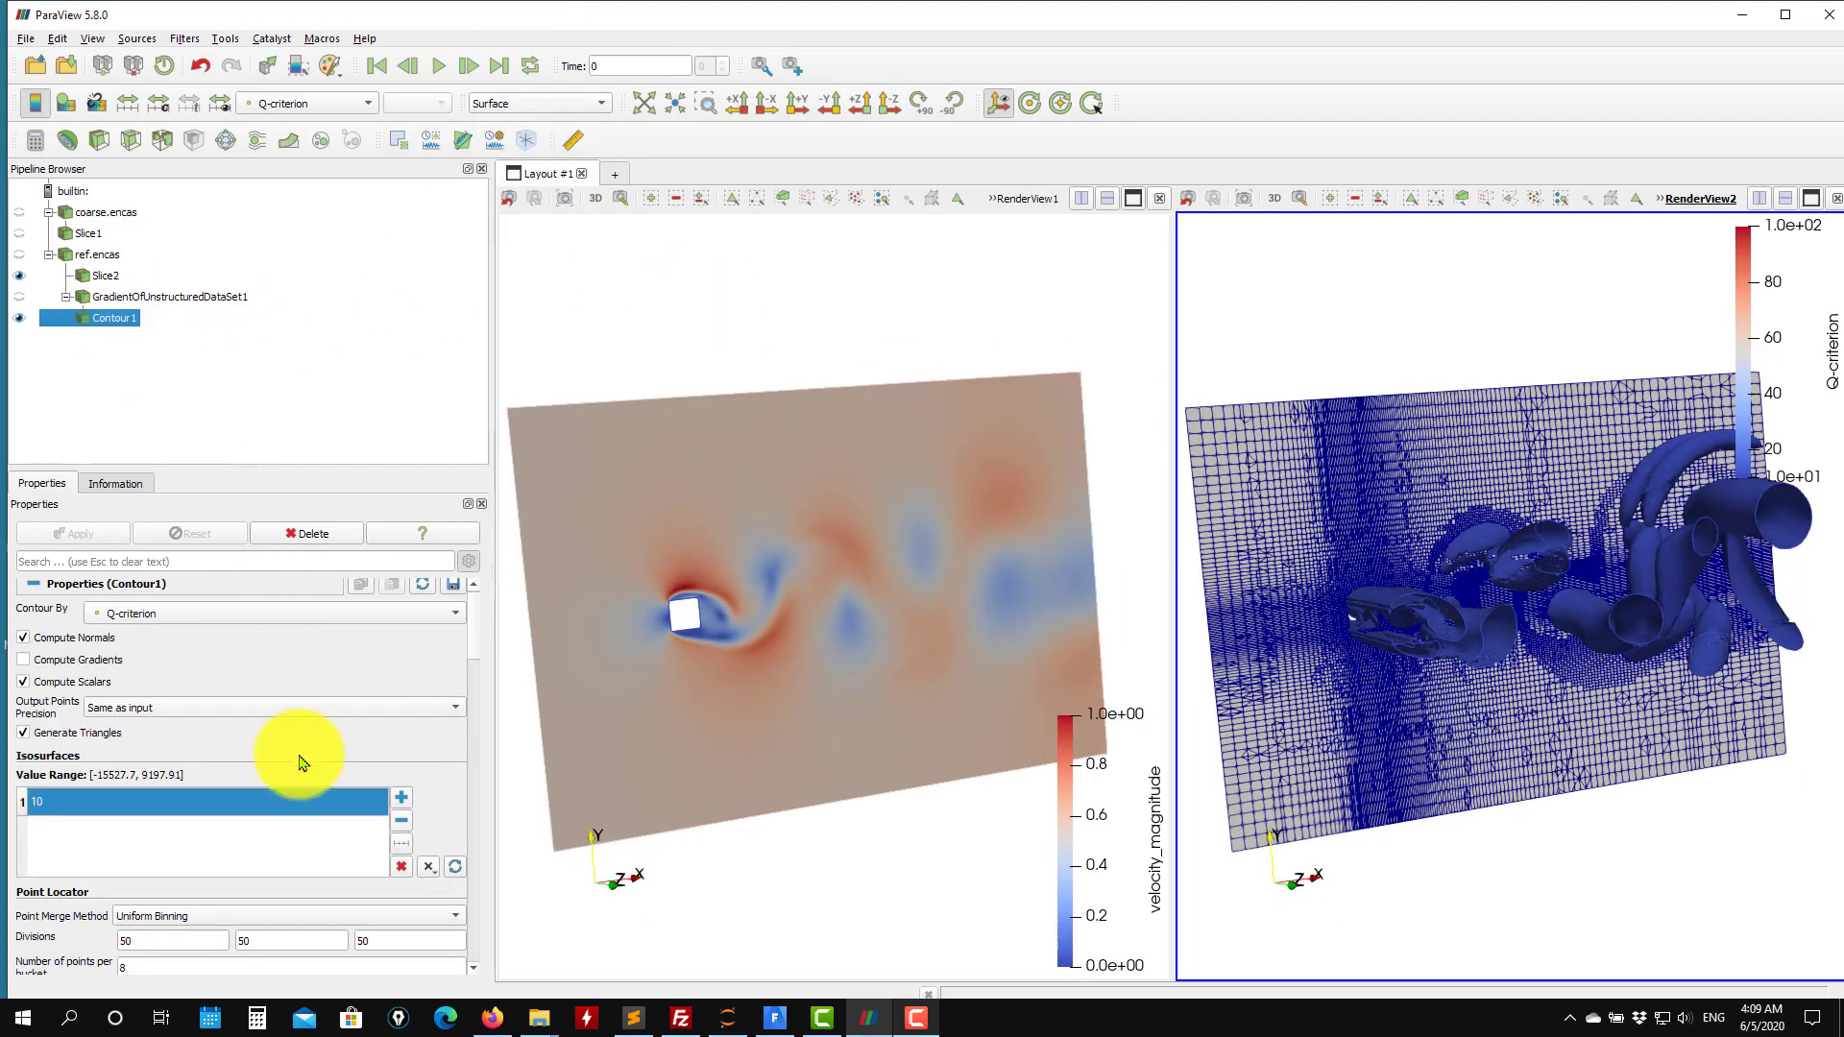
{"action": "scroll", "coordinate": [465, 688], "scroll_direction": "down", "scroll_amount": 6}
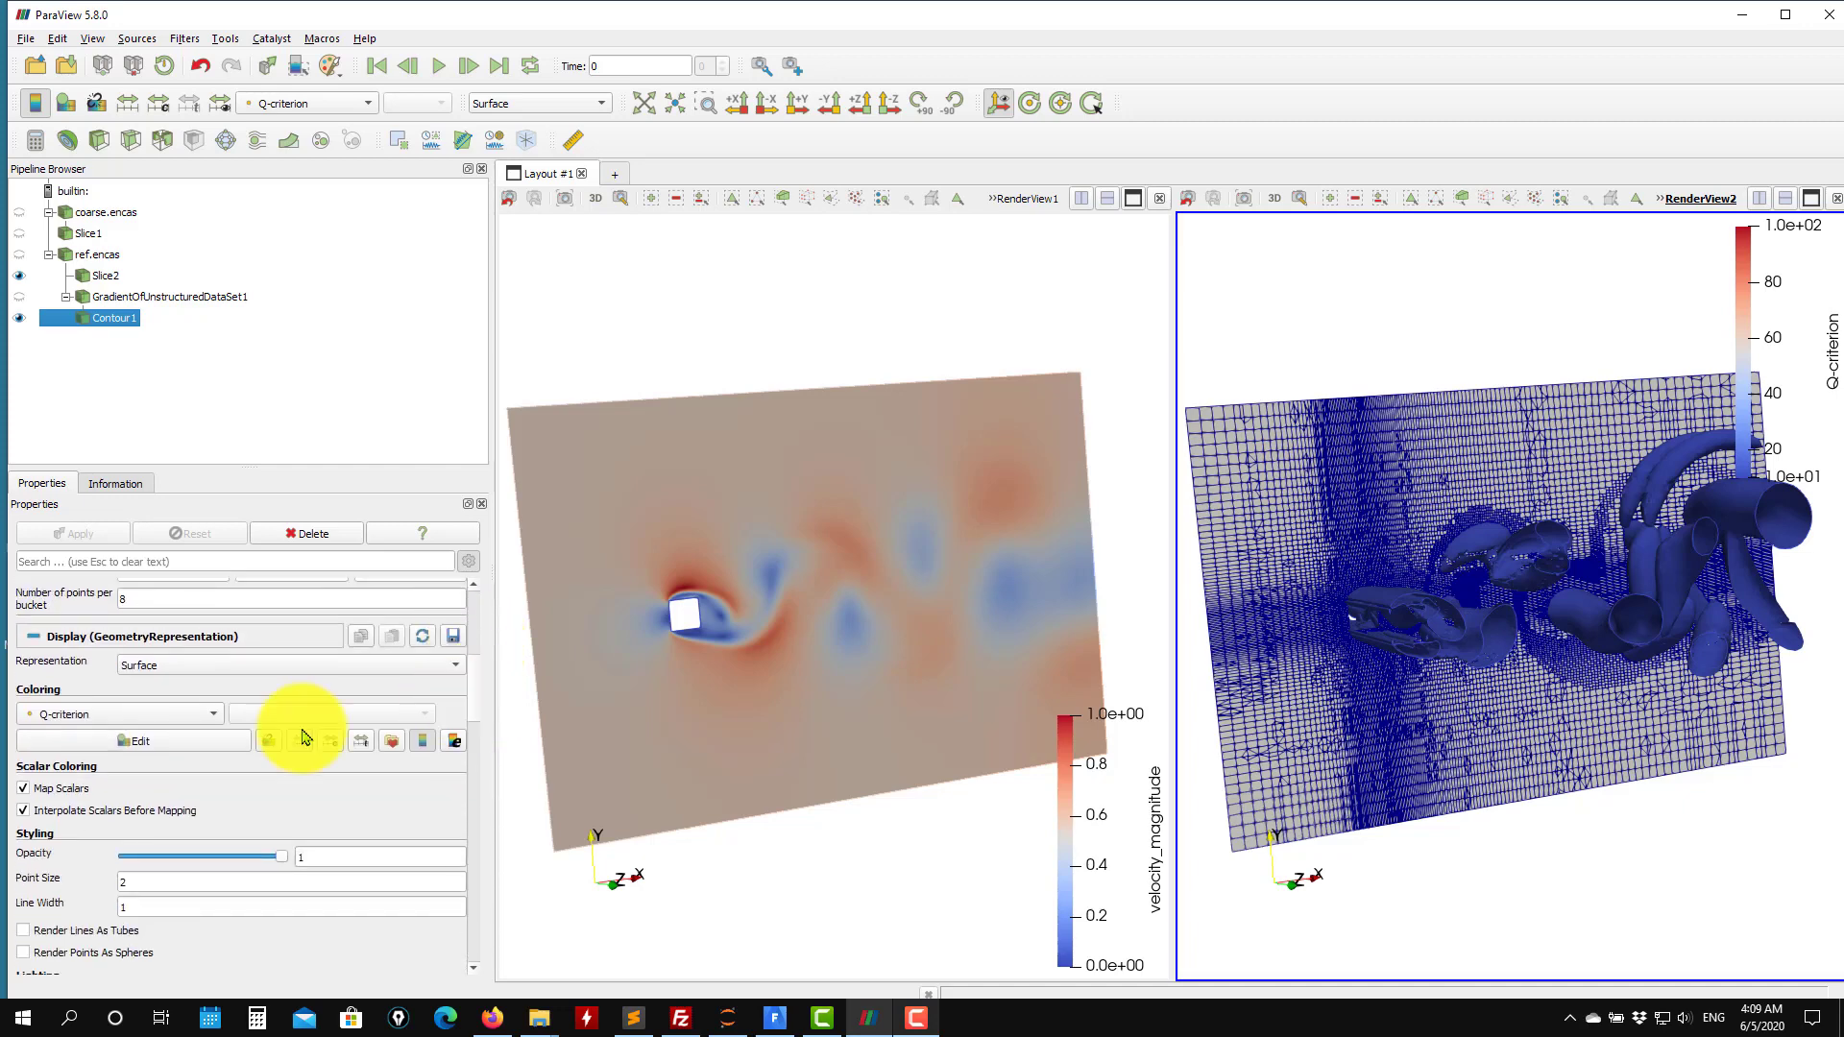
{"action": "left_click", "coordinate": [128, 744]}
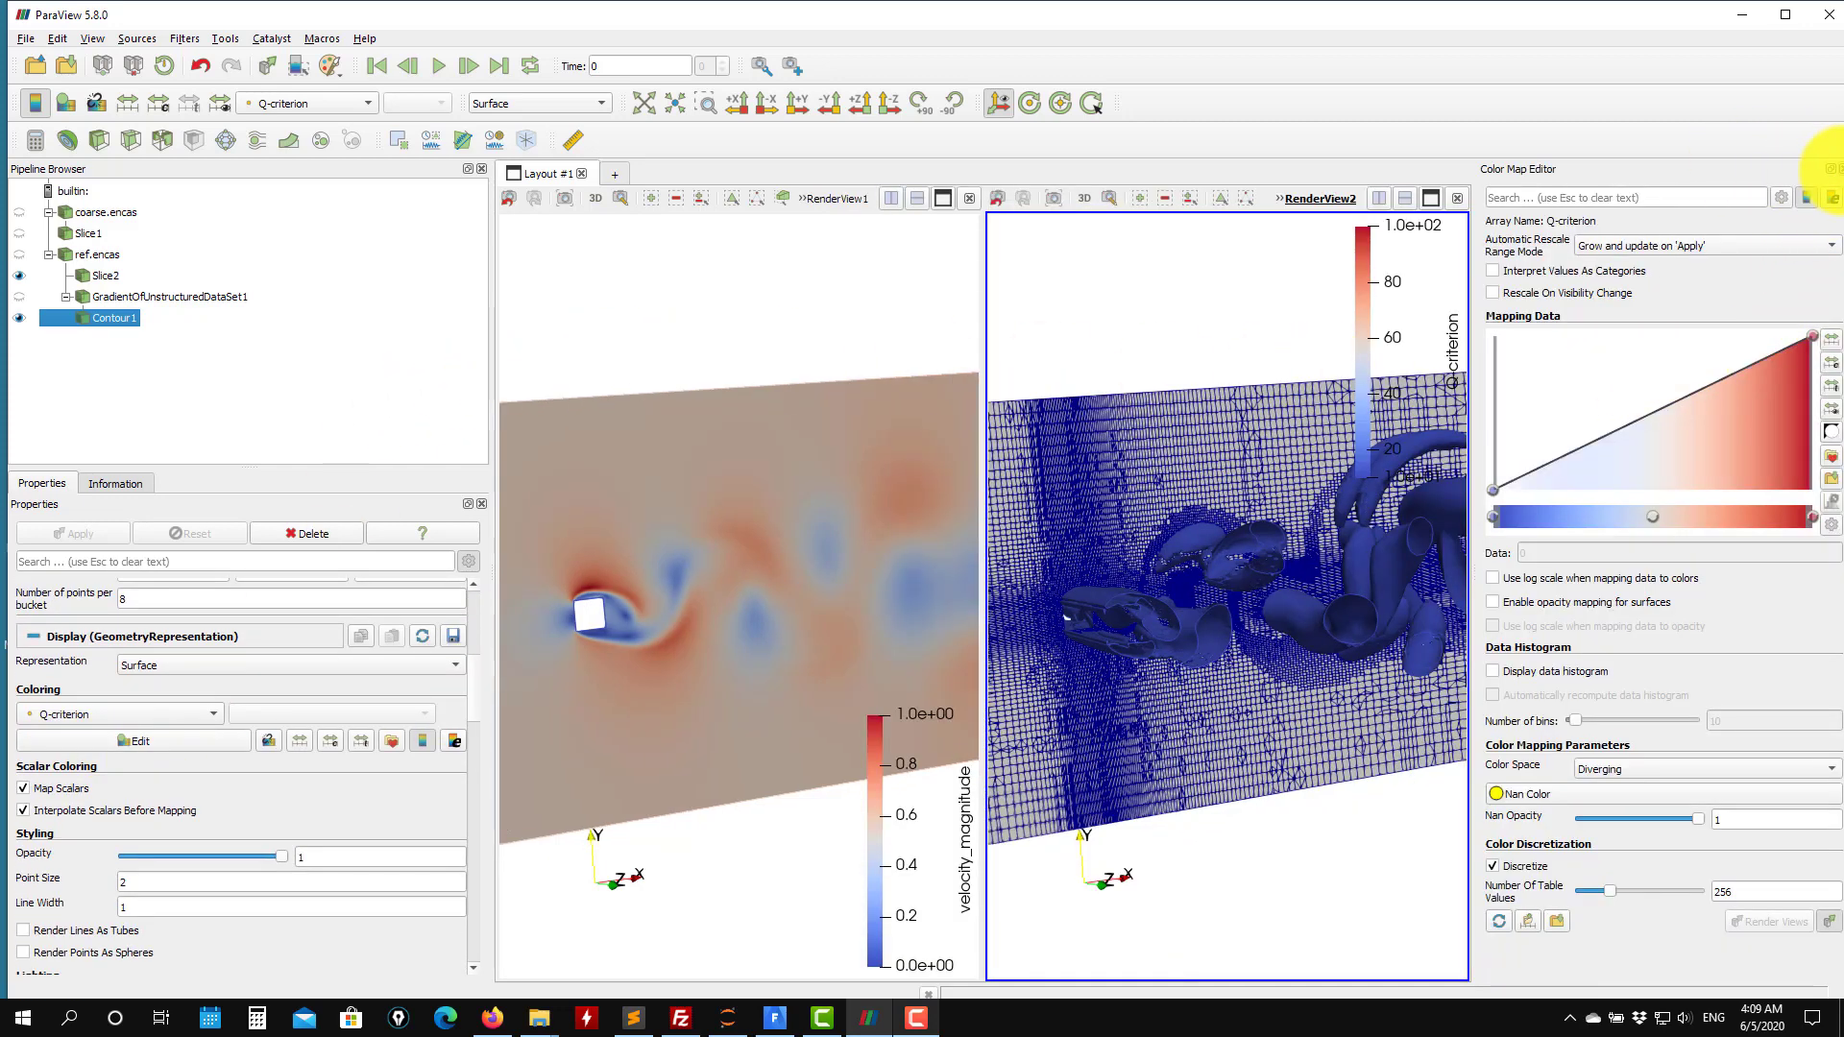
{"action": "left_click", "coordinate": [1837, 169]}
{"action": "scroll", "coordinate": [259, 749], "scroll_direction": "down", "scroll_amount": 4}
{"action": "scroll", "coordinate": [223, 742], "scroll_direction": "up", "scroll_amount": 2}
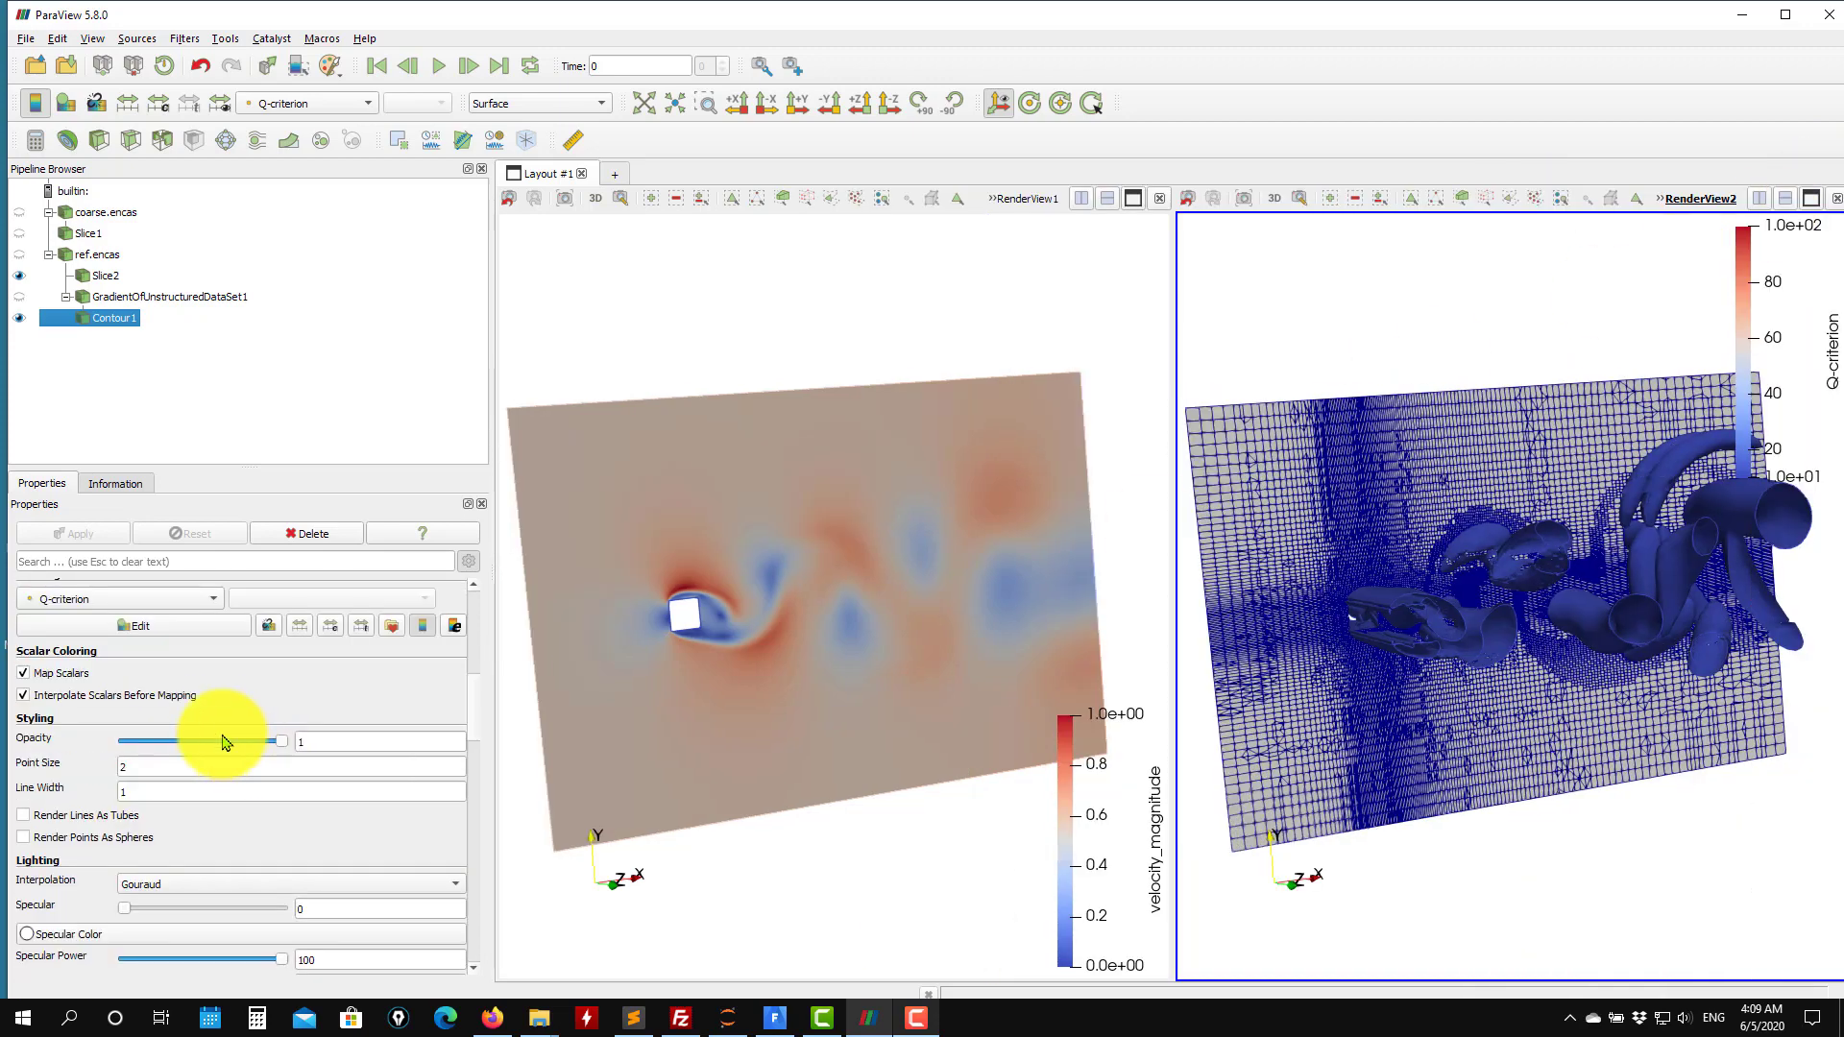
{"action": "left_click", "coordinate": [229, 622]}
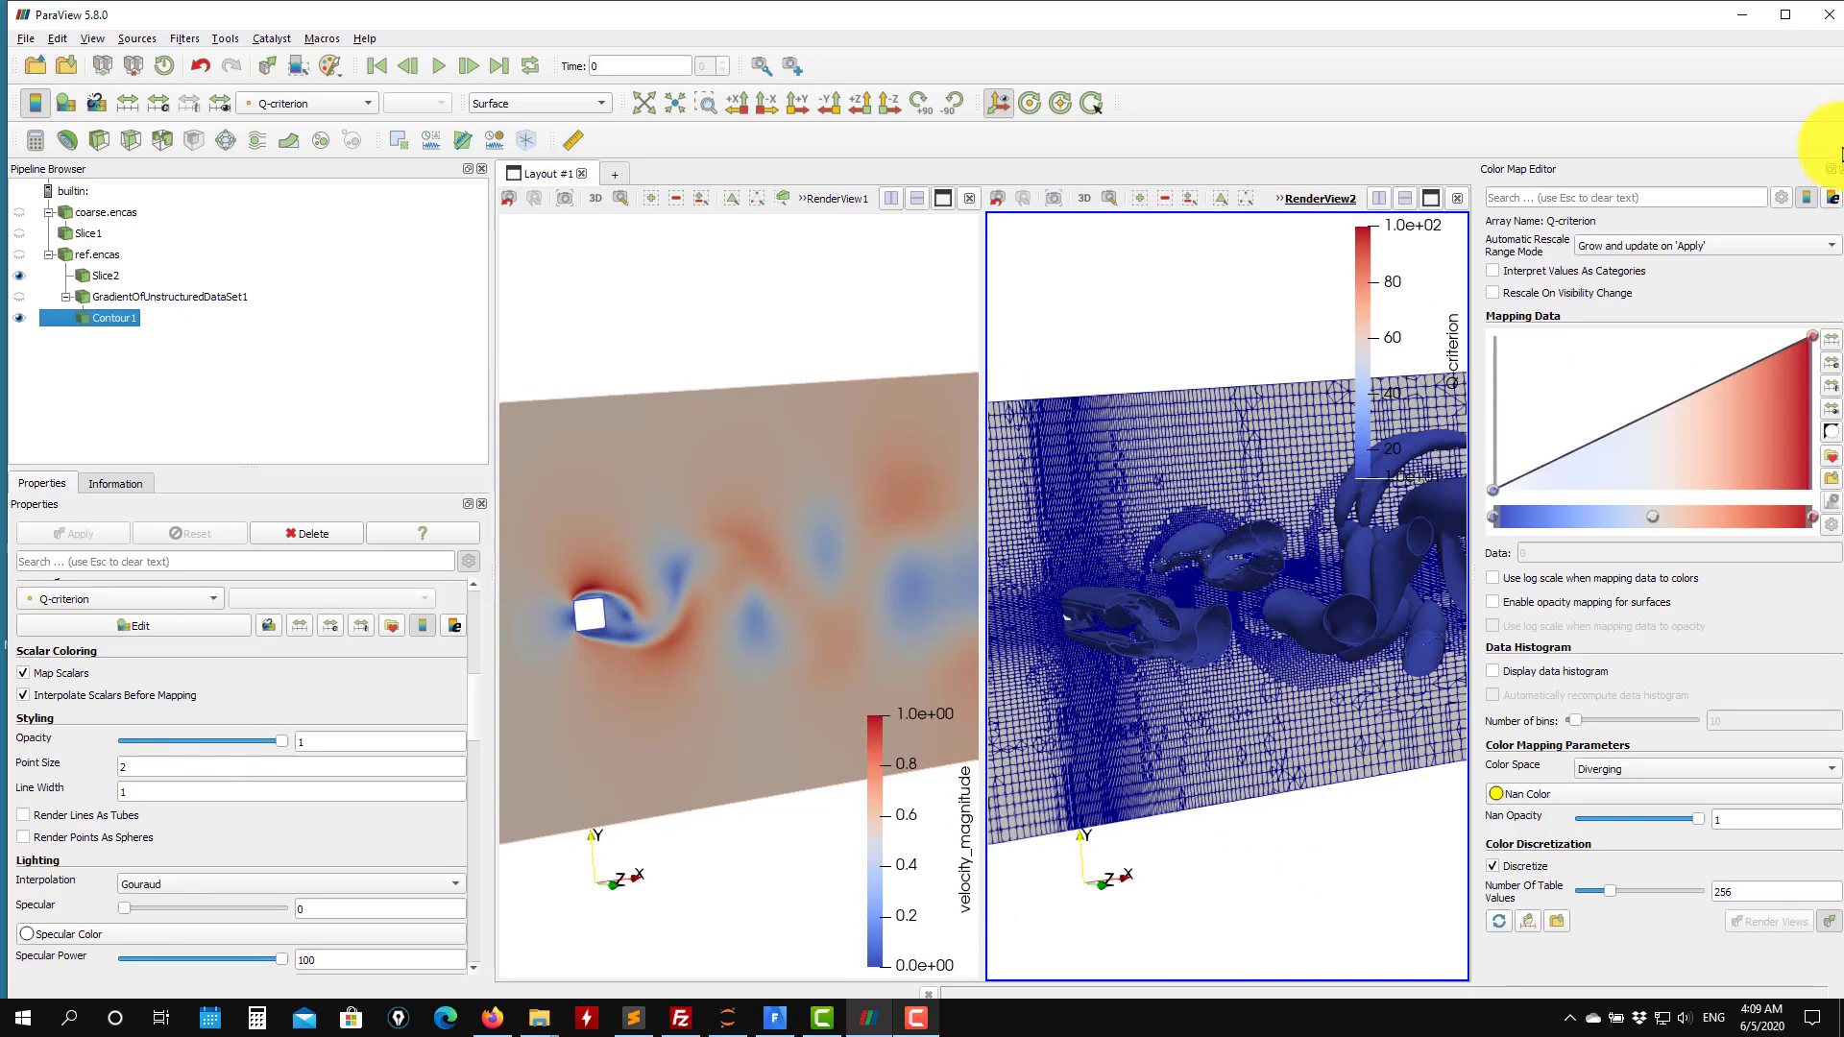
{"action": "left_click", "coordinate": [1837, 169]}
{"action": "left_click", "coordinate": [312, 102]}
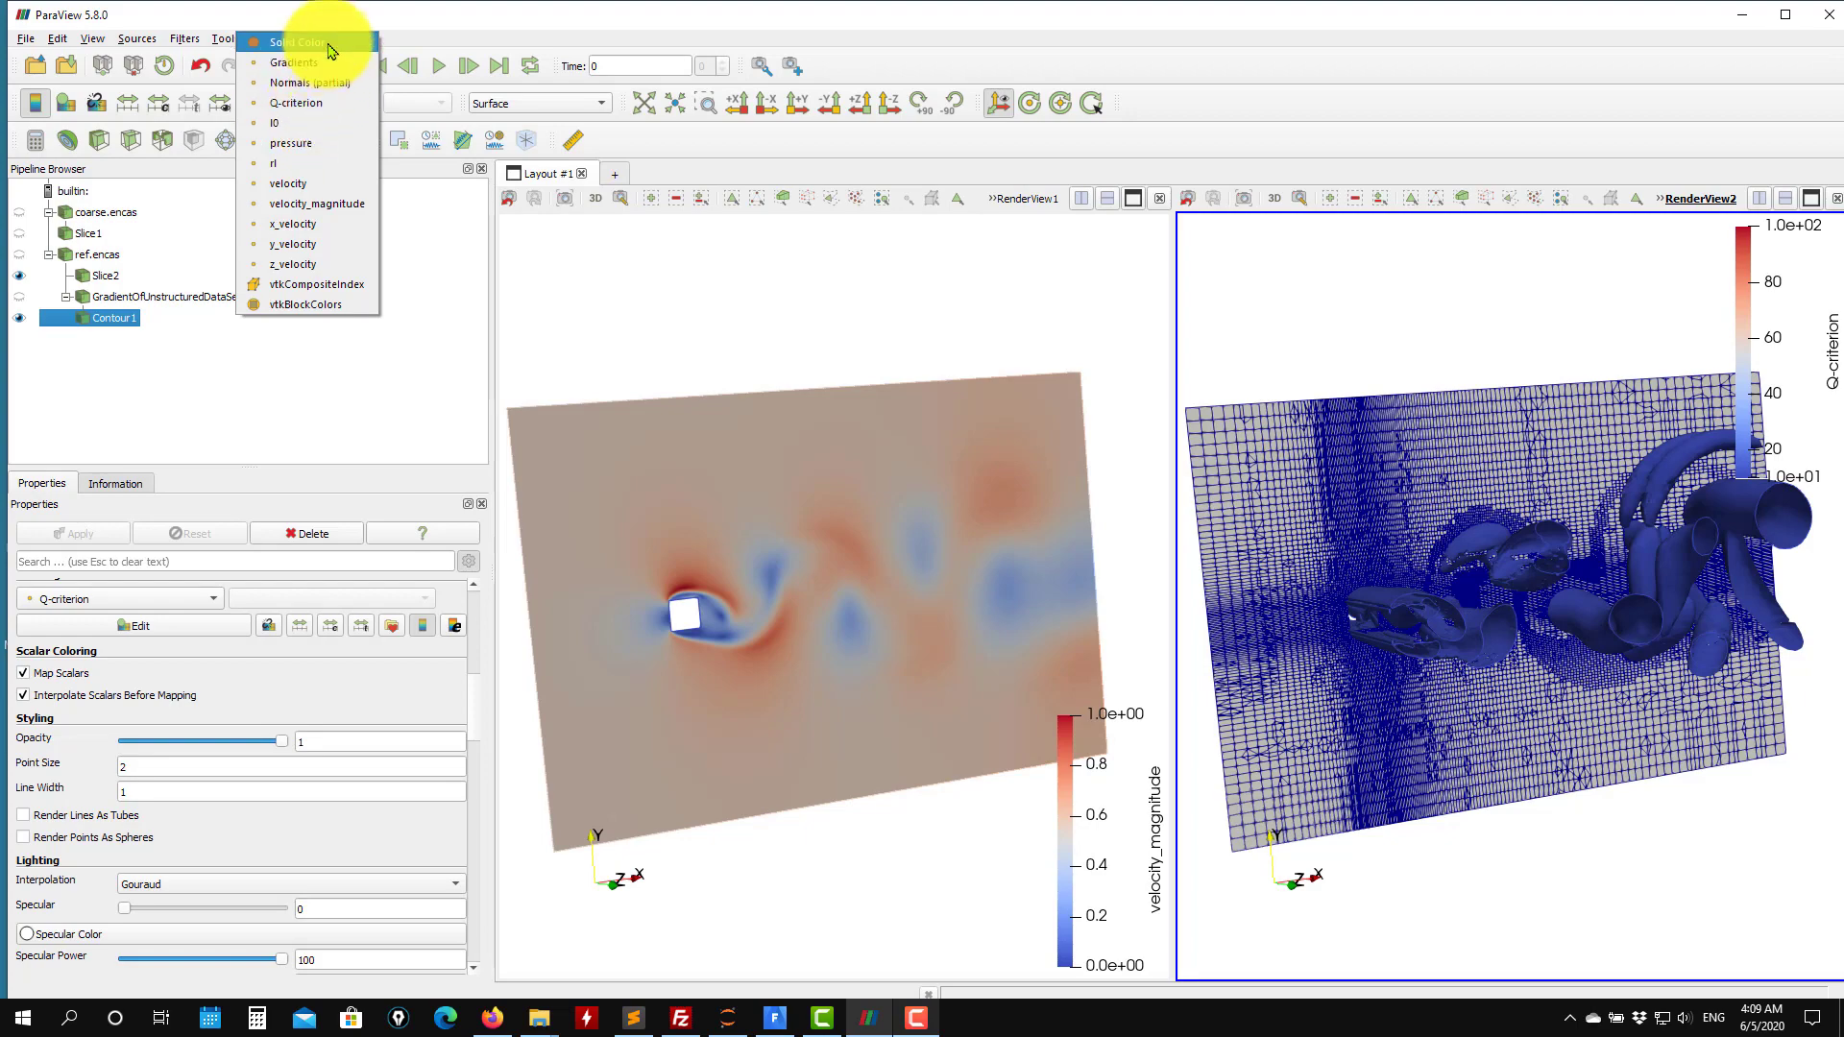
{"action": "left_click", "coordinate": [288, 44]}
{"action": "left_click", "coordinate": [153, 626]}
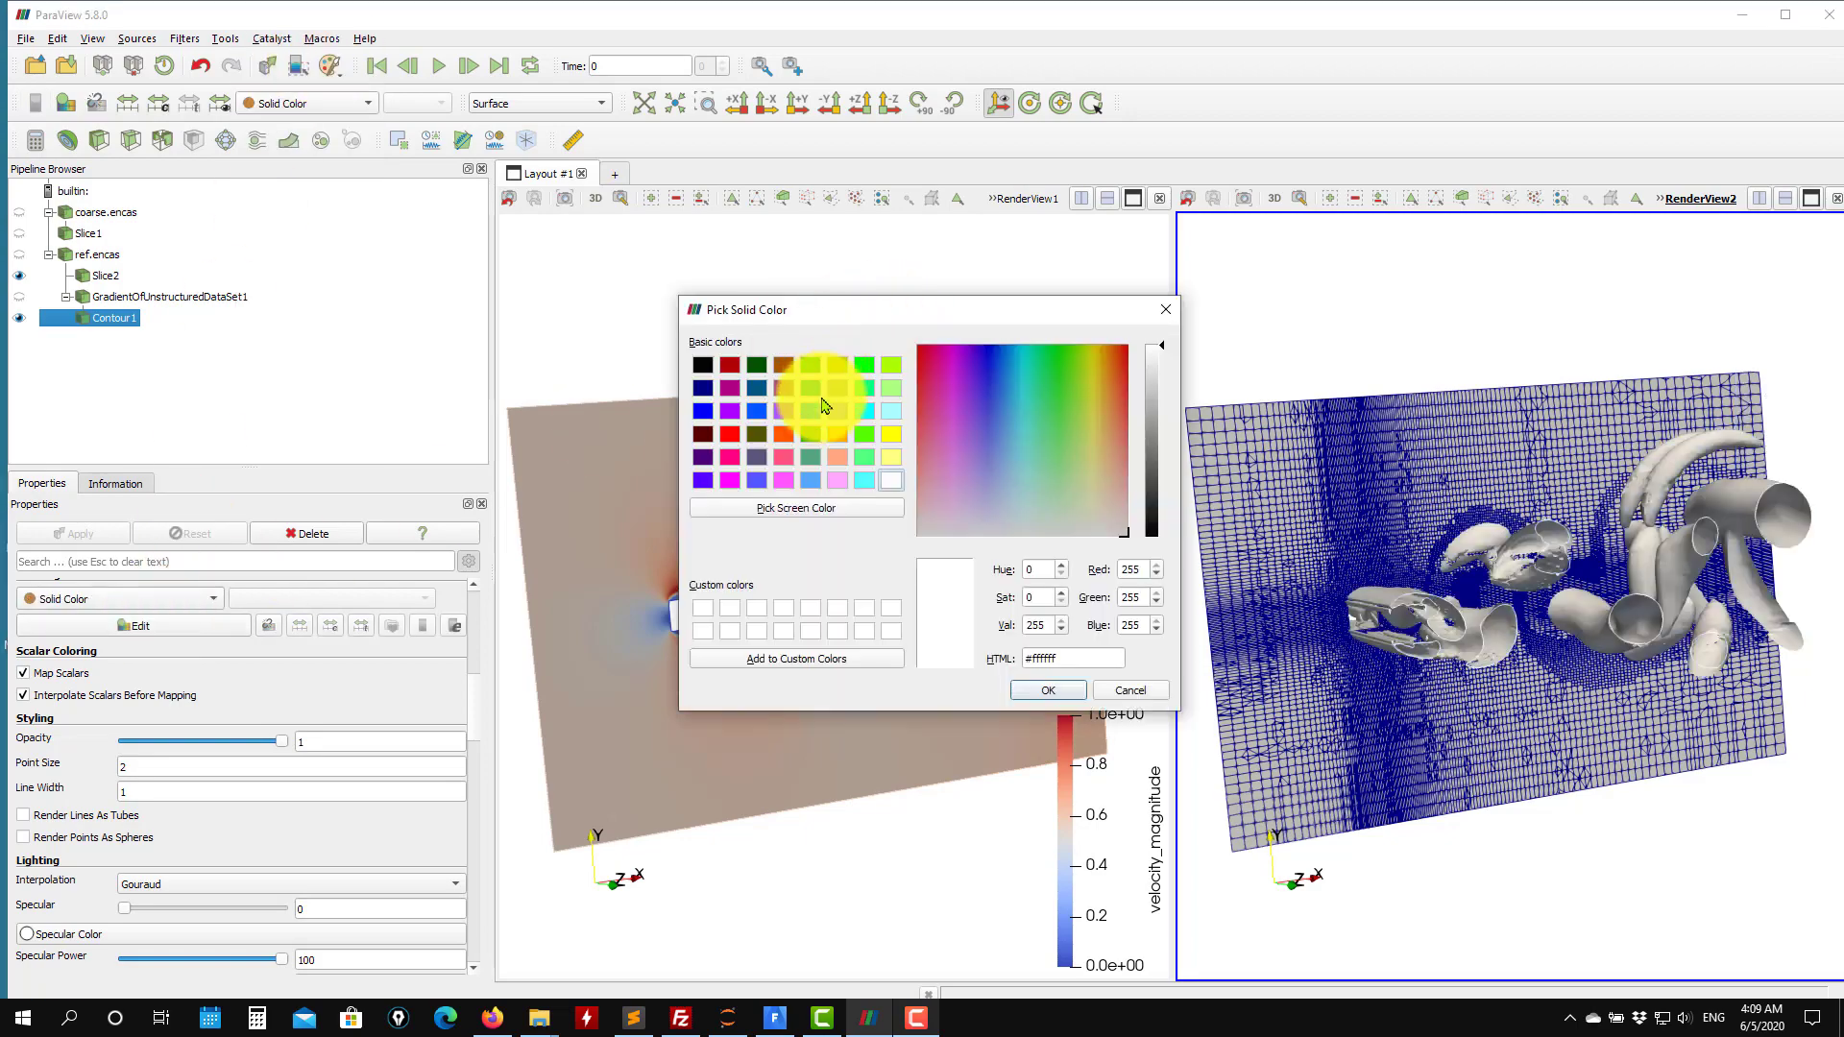
{"action": "left_click", "coordinate": [870, 416]}
{"action": "left_click", "coordinate": [1053, 689]}
Orbit and zoom around both views to examine the Q-criterion vortex structures against the slices.
{"action": "left_click_drag", "start_coordinate": [1536, 617], "coordinate": [1558, 567]}
{"action": "scroll", "coordinate": [1533, 607], "scroll_direction": "down", "scroll_amount": 5}
{"action": "scroll", "coordinate": [1536, 618], "scroll_direction": "up", "scroll_amount": 6}
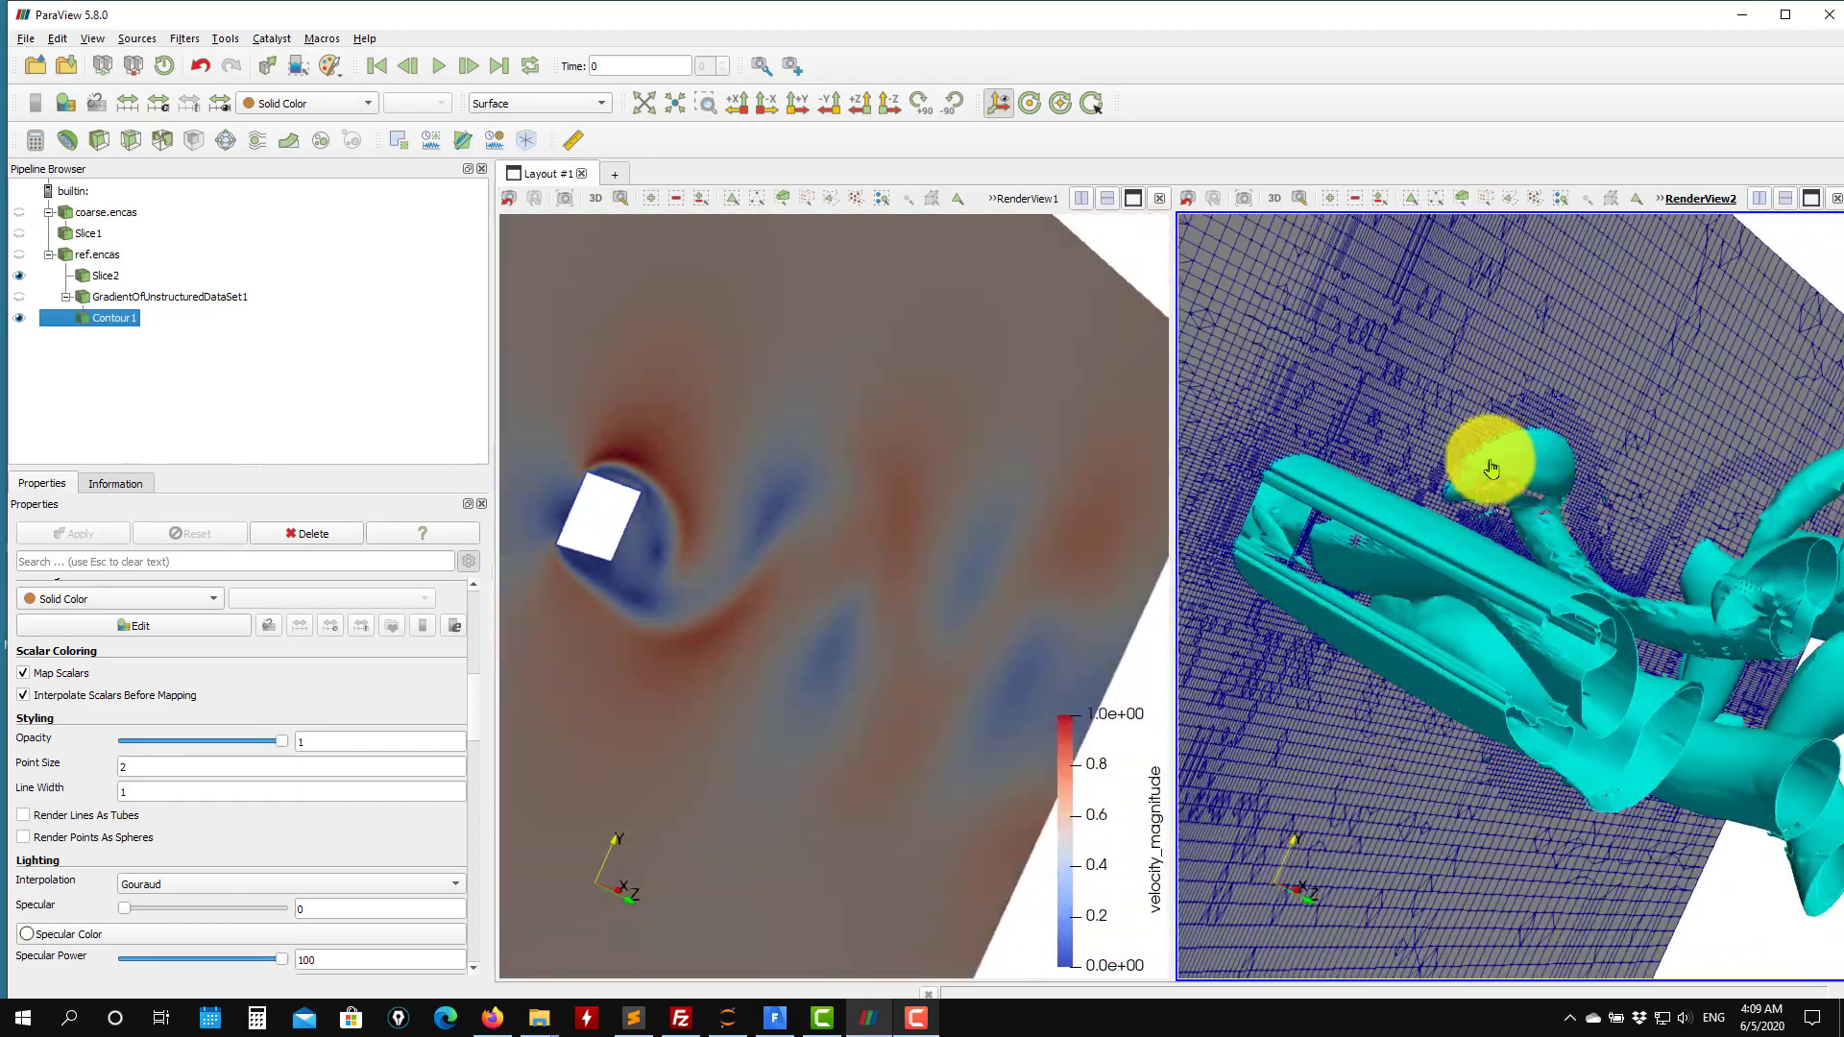
{"action": "left_click_drag", "start_coordinate": [1490, 469], "coordinate": [1551, 622]}
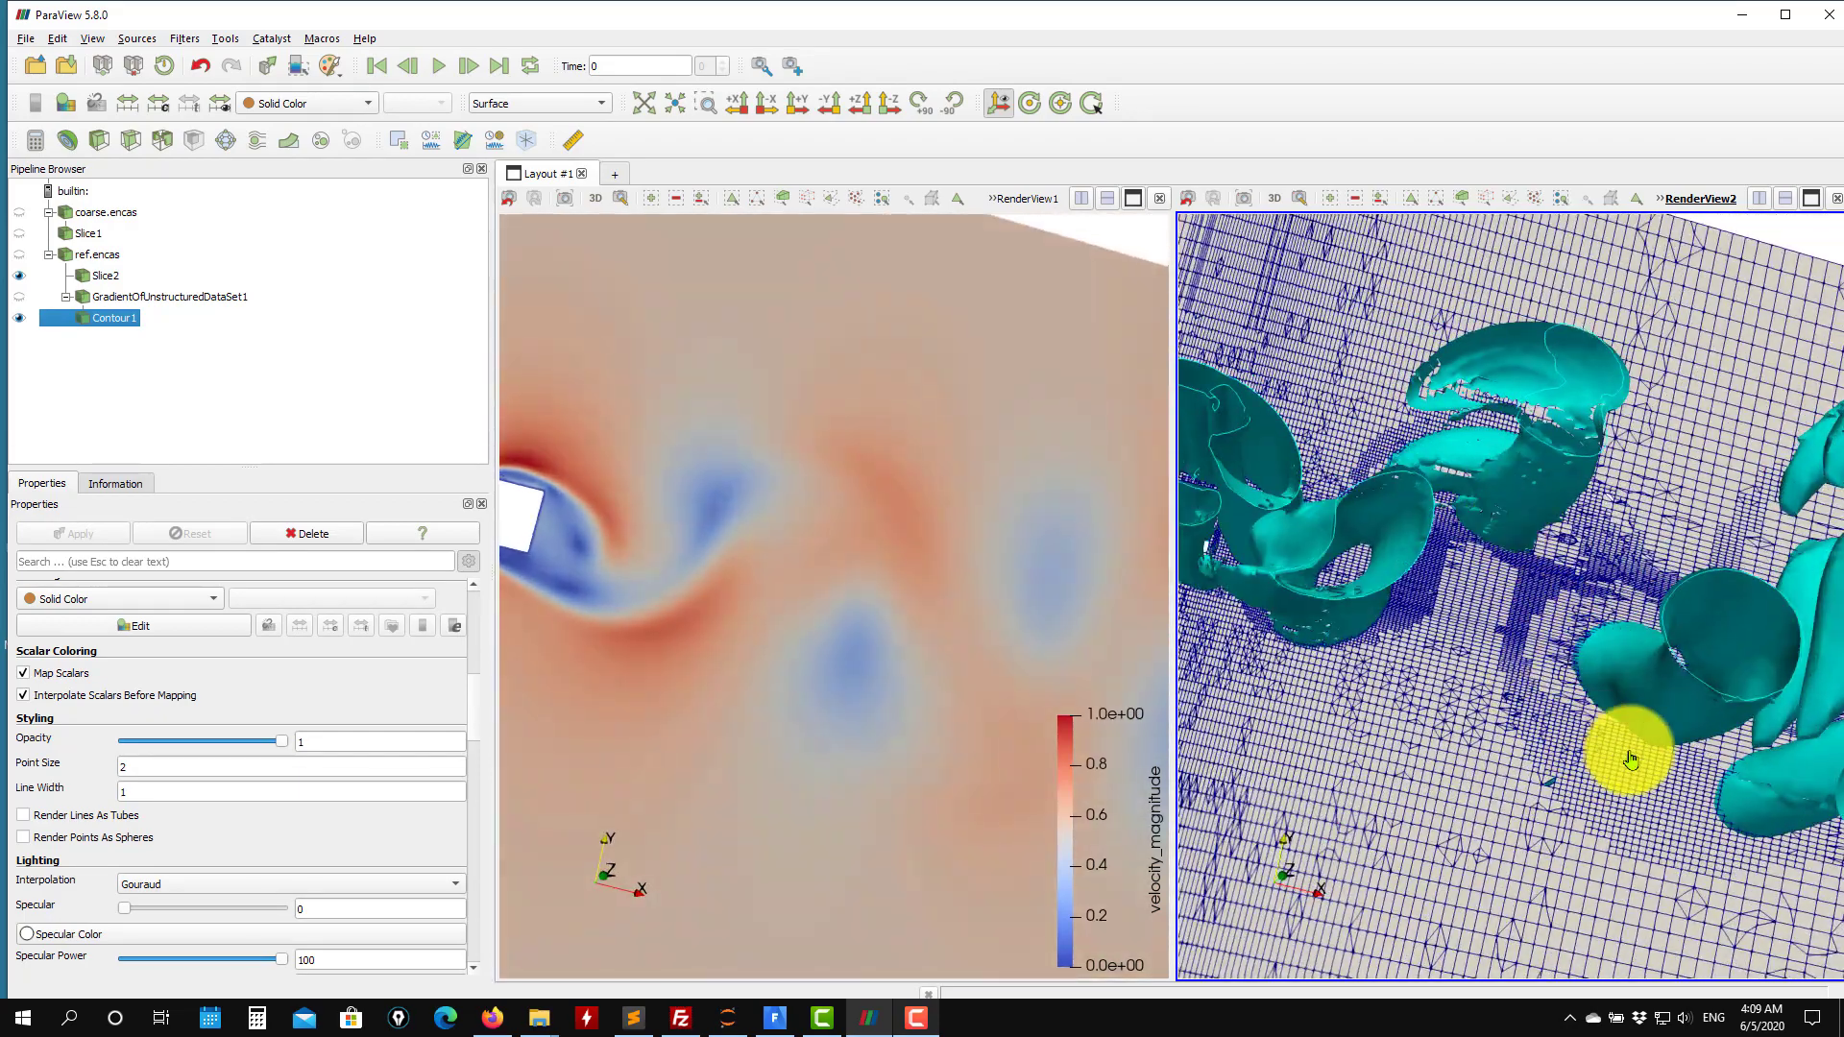
{"action": "left_click_drag", "start_coordinate": [1617, 806], "coordinate": [1501, 634]}
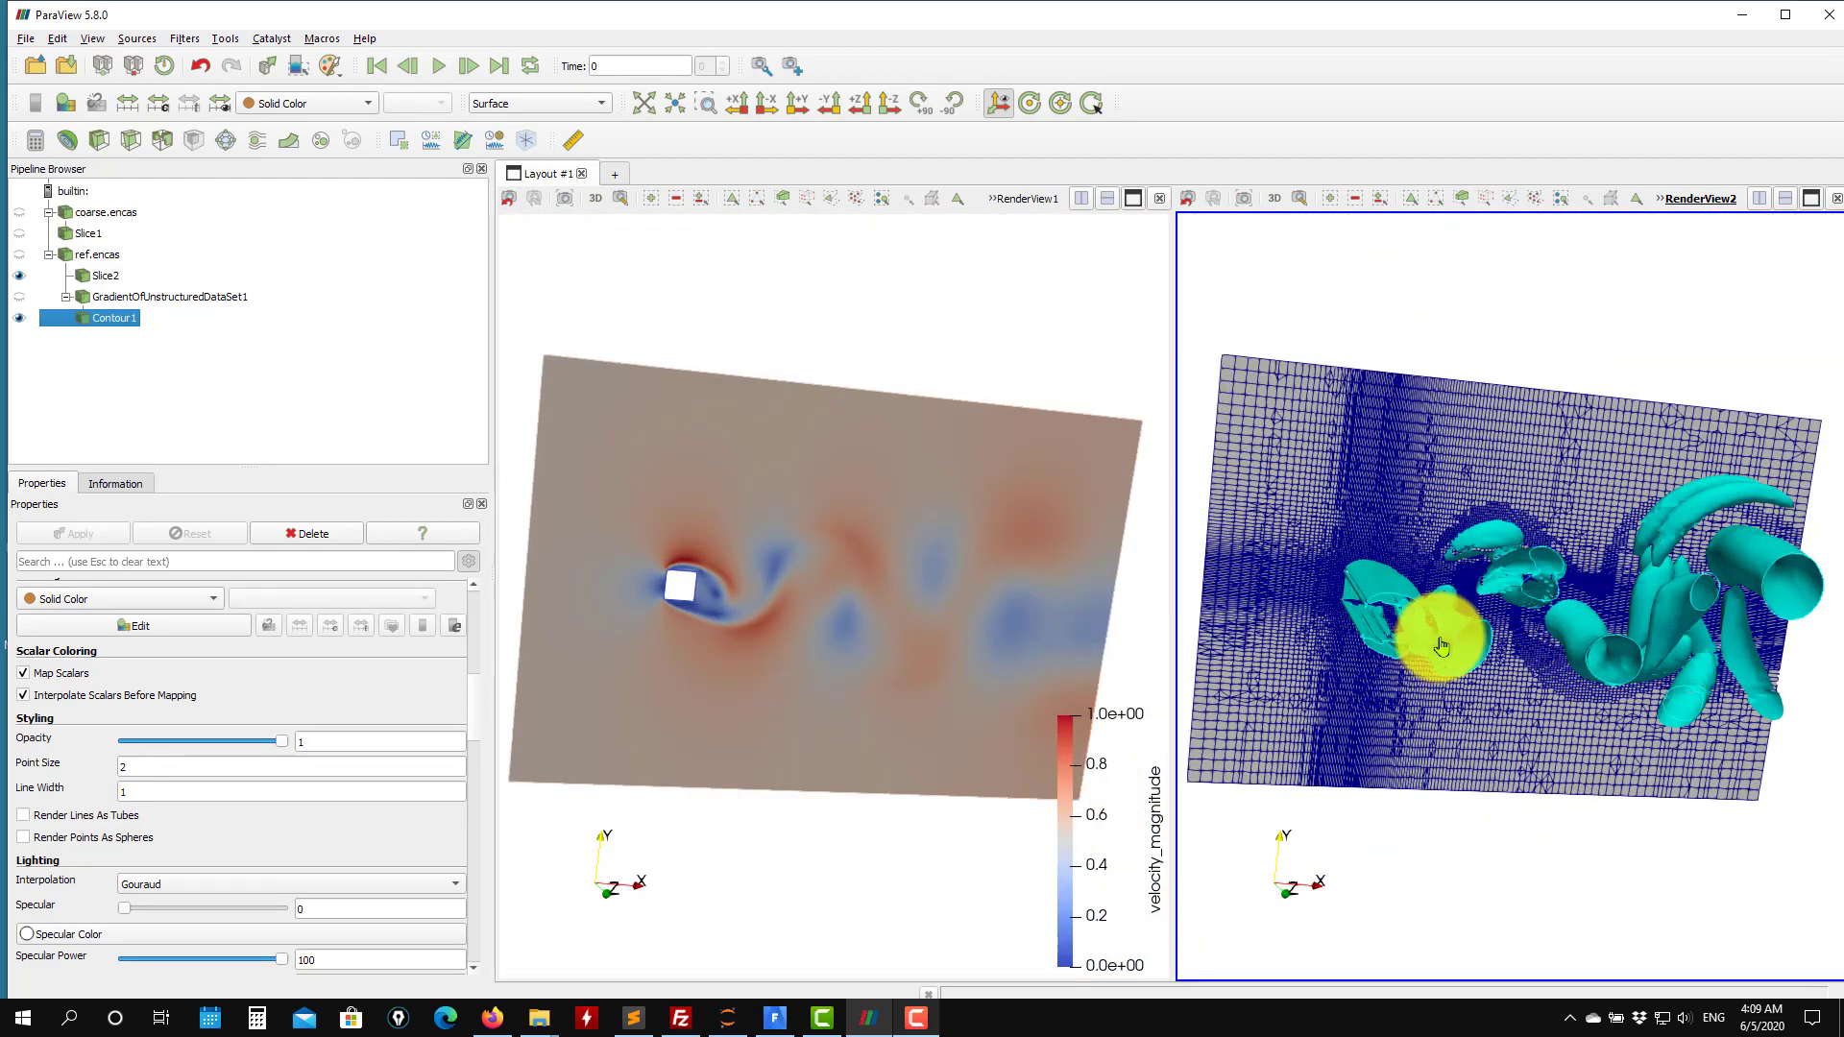
{"action": "scroll", "coordinate": [1440, 646], "scroll_direction": "up", "scroll_amount": 2}
{"action": "scroll", "coordinate": [1638, 665], "scroll_direction": "up", "scroll_amount": 4}
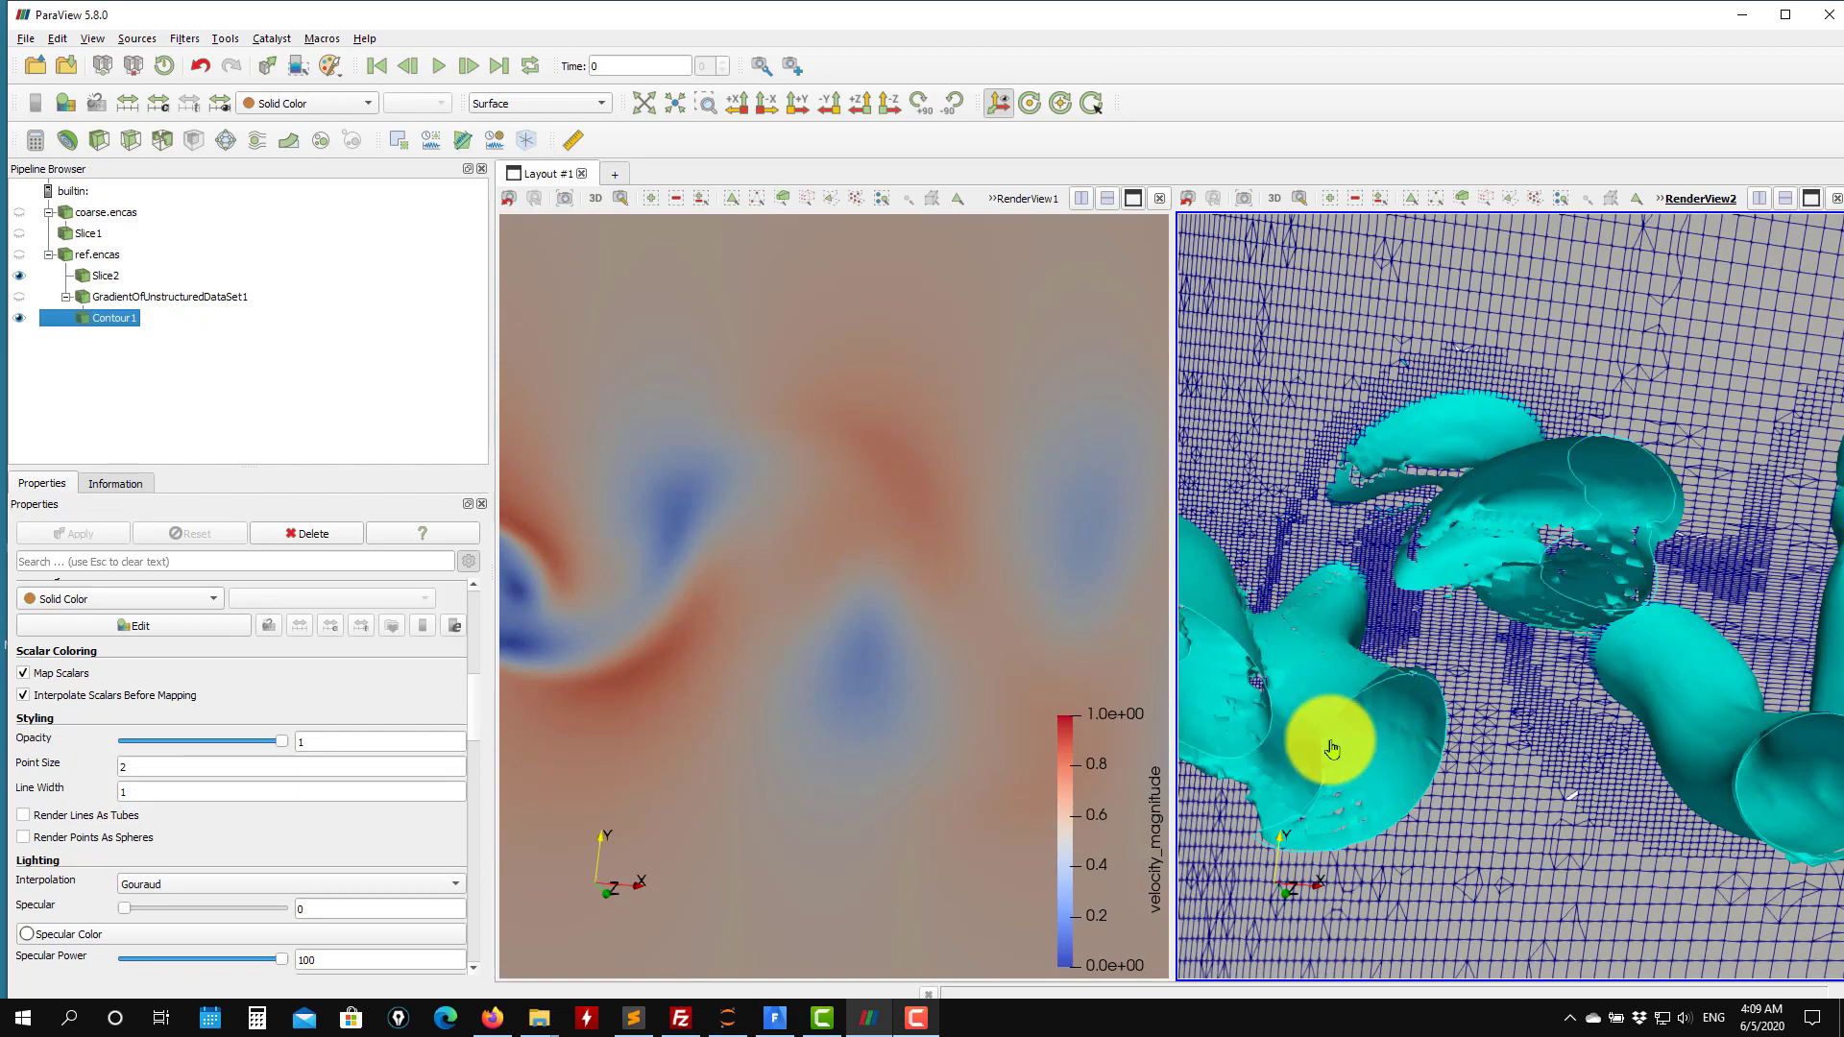
{"action": "scroll", "coordinate": [1469, 671], "scroll_direction": "down", "scroll_amount": 6}
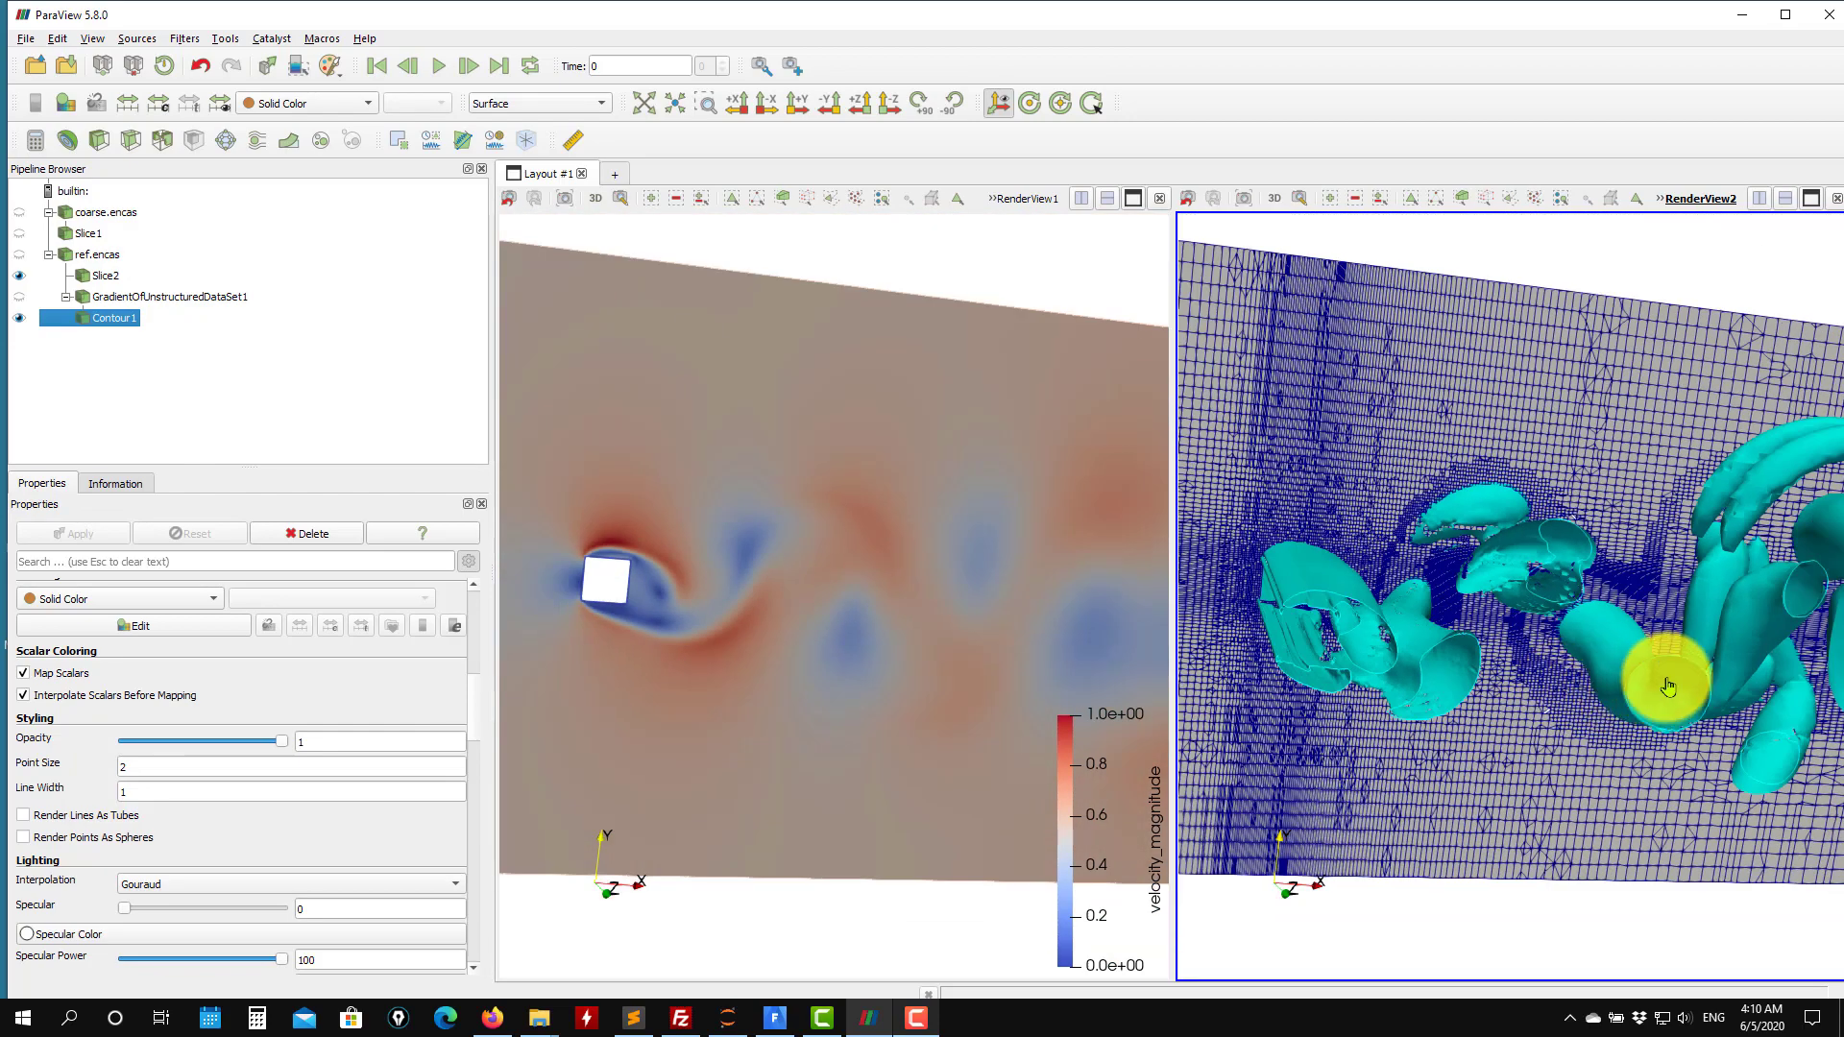
{"action": "left_click_drag", "start_coordinate": [1662, 679], "coordinate": [1494, 616]}
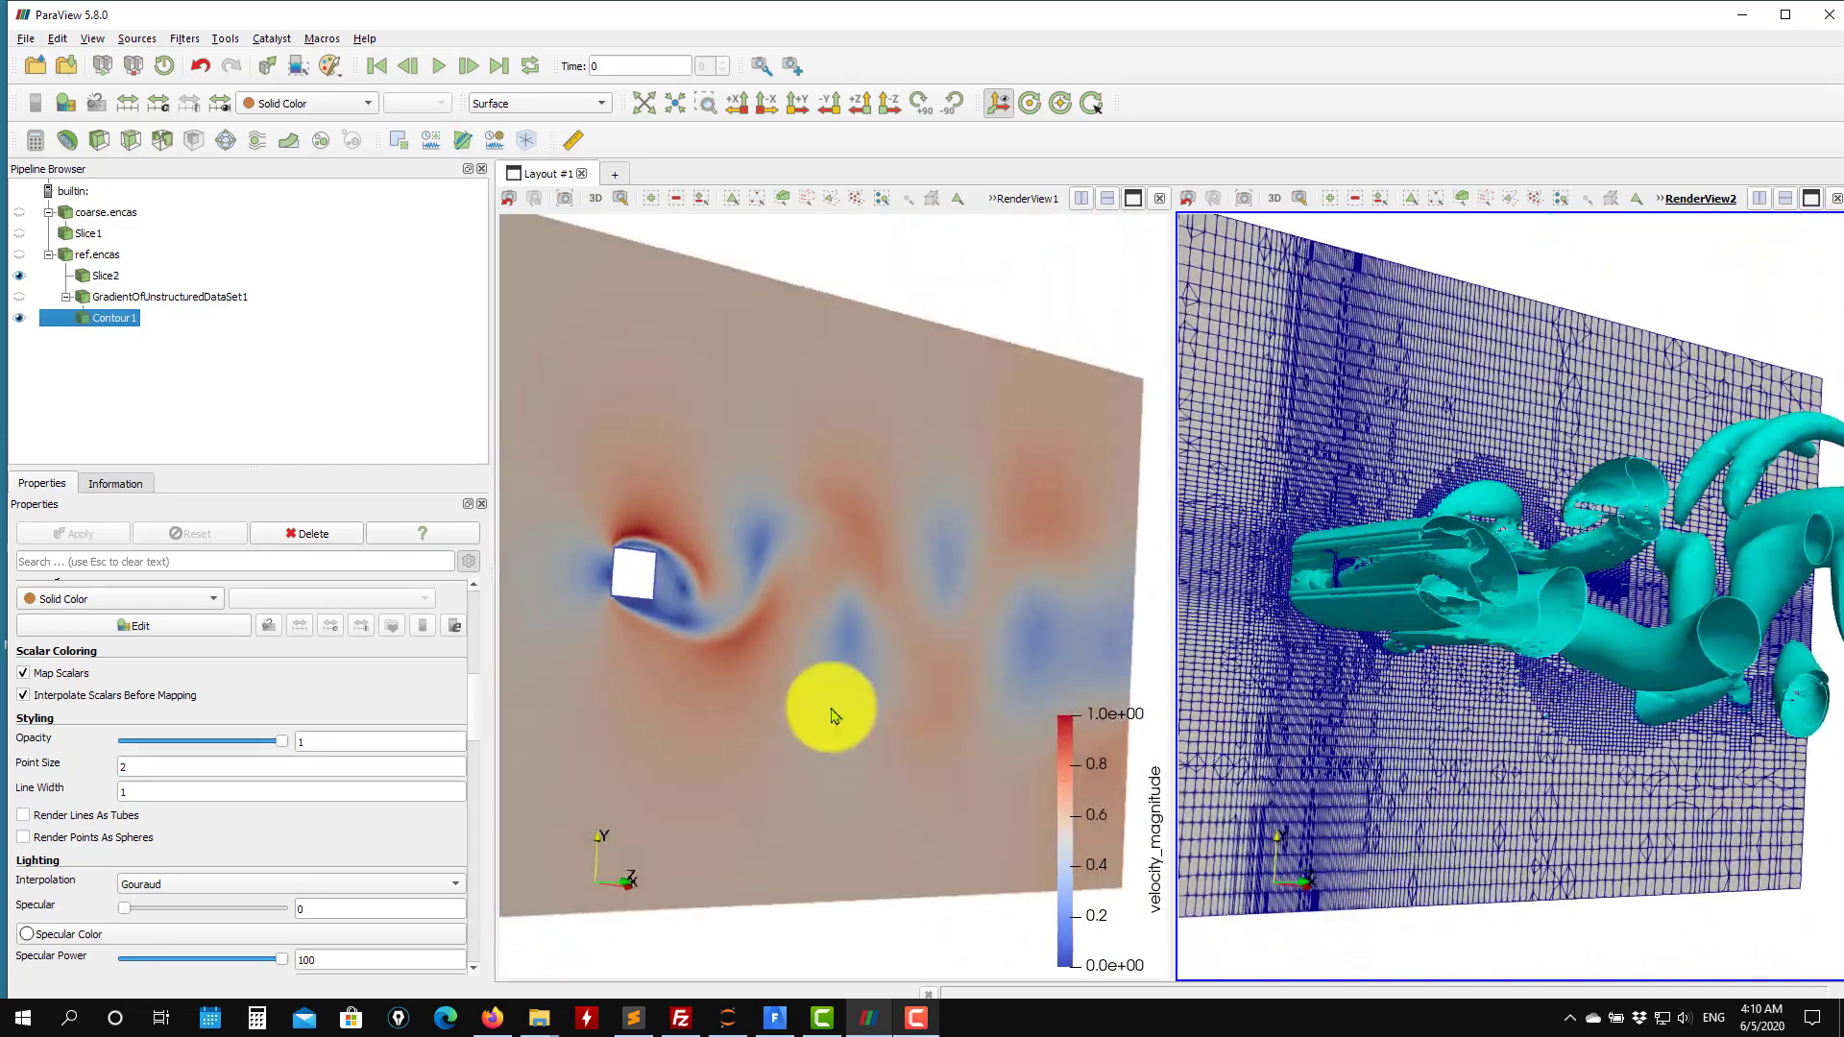
{"action": "left_click_drag", "start_coordinate": [1391, 577], "coordinate": [1514, 574]}
{"action": "left_click_drag", "start_coordinate": [1671, 698], "coordinate": [1391, 671]}
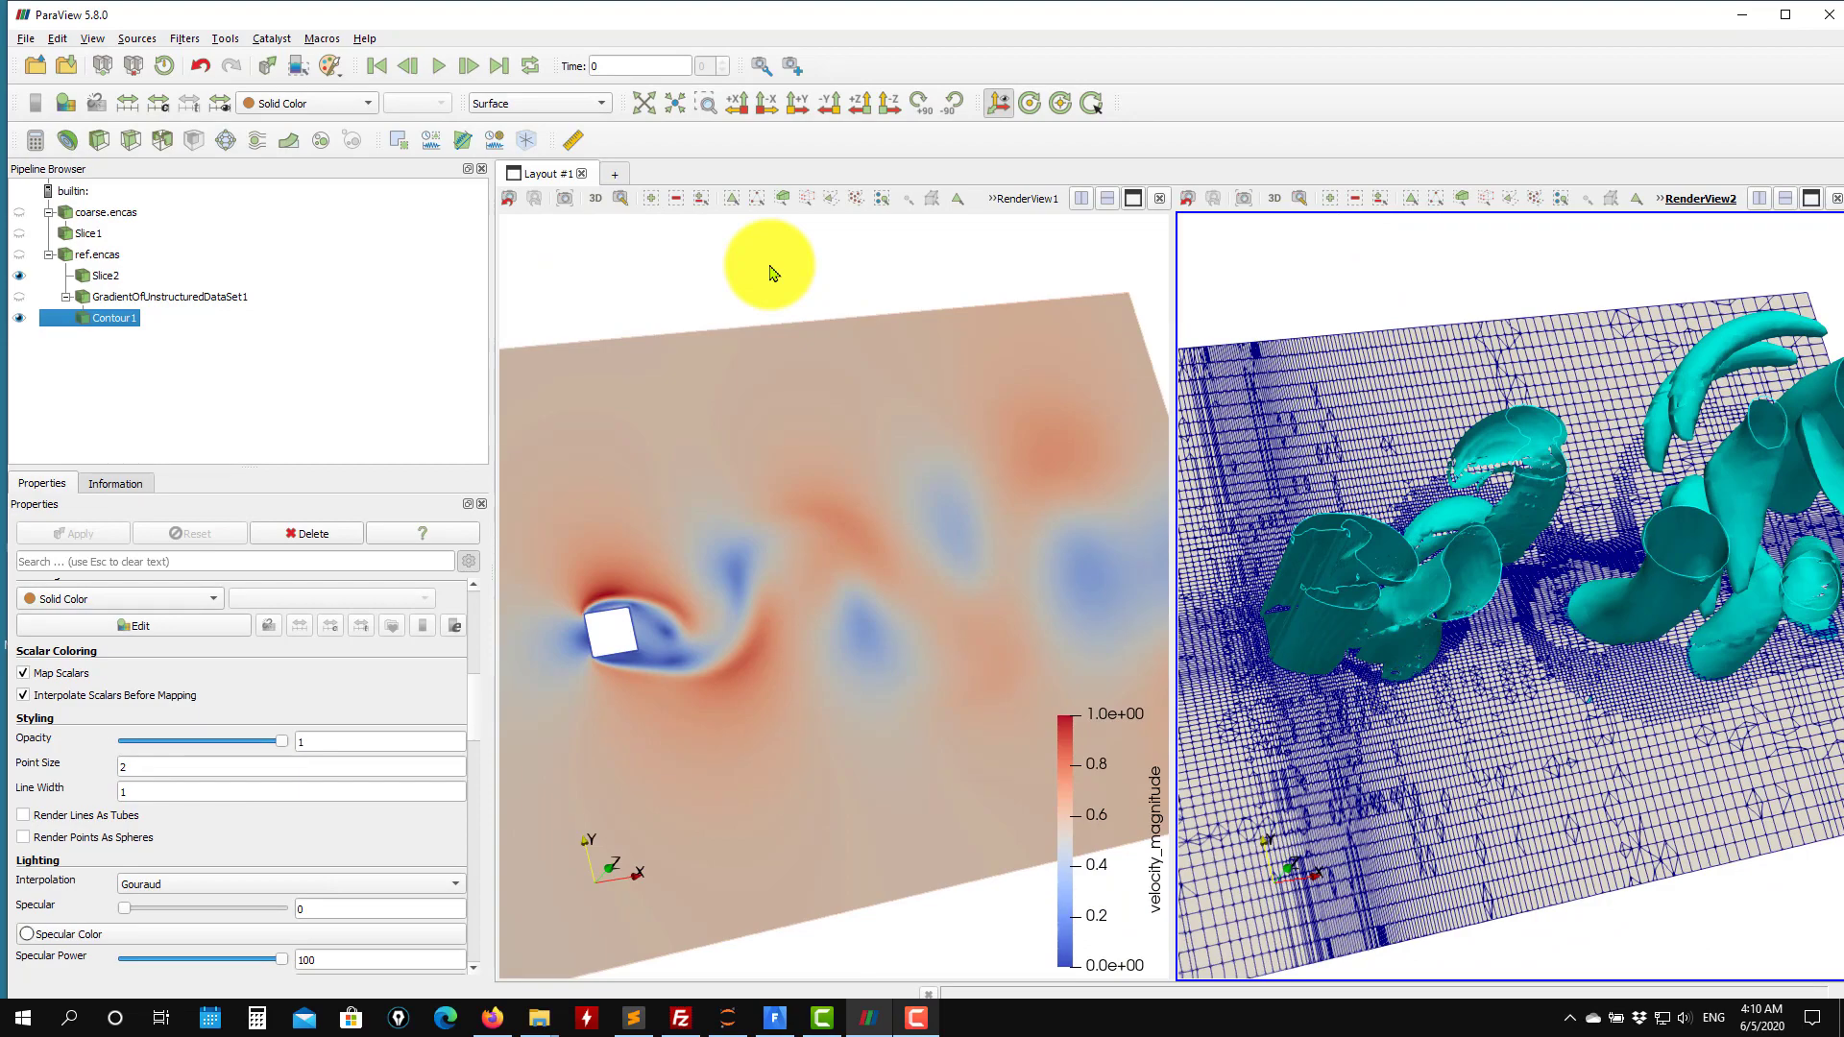
{"action": "left_click_drag", "start_coordinate": [961, 279], "coordinate": [980, 362]}
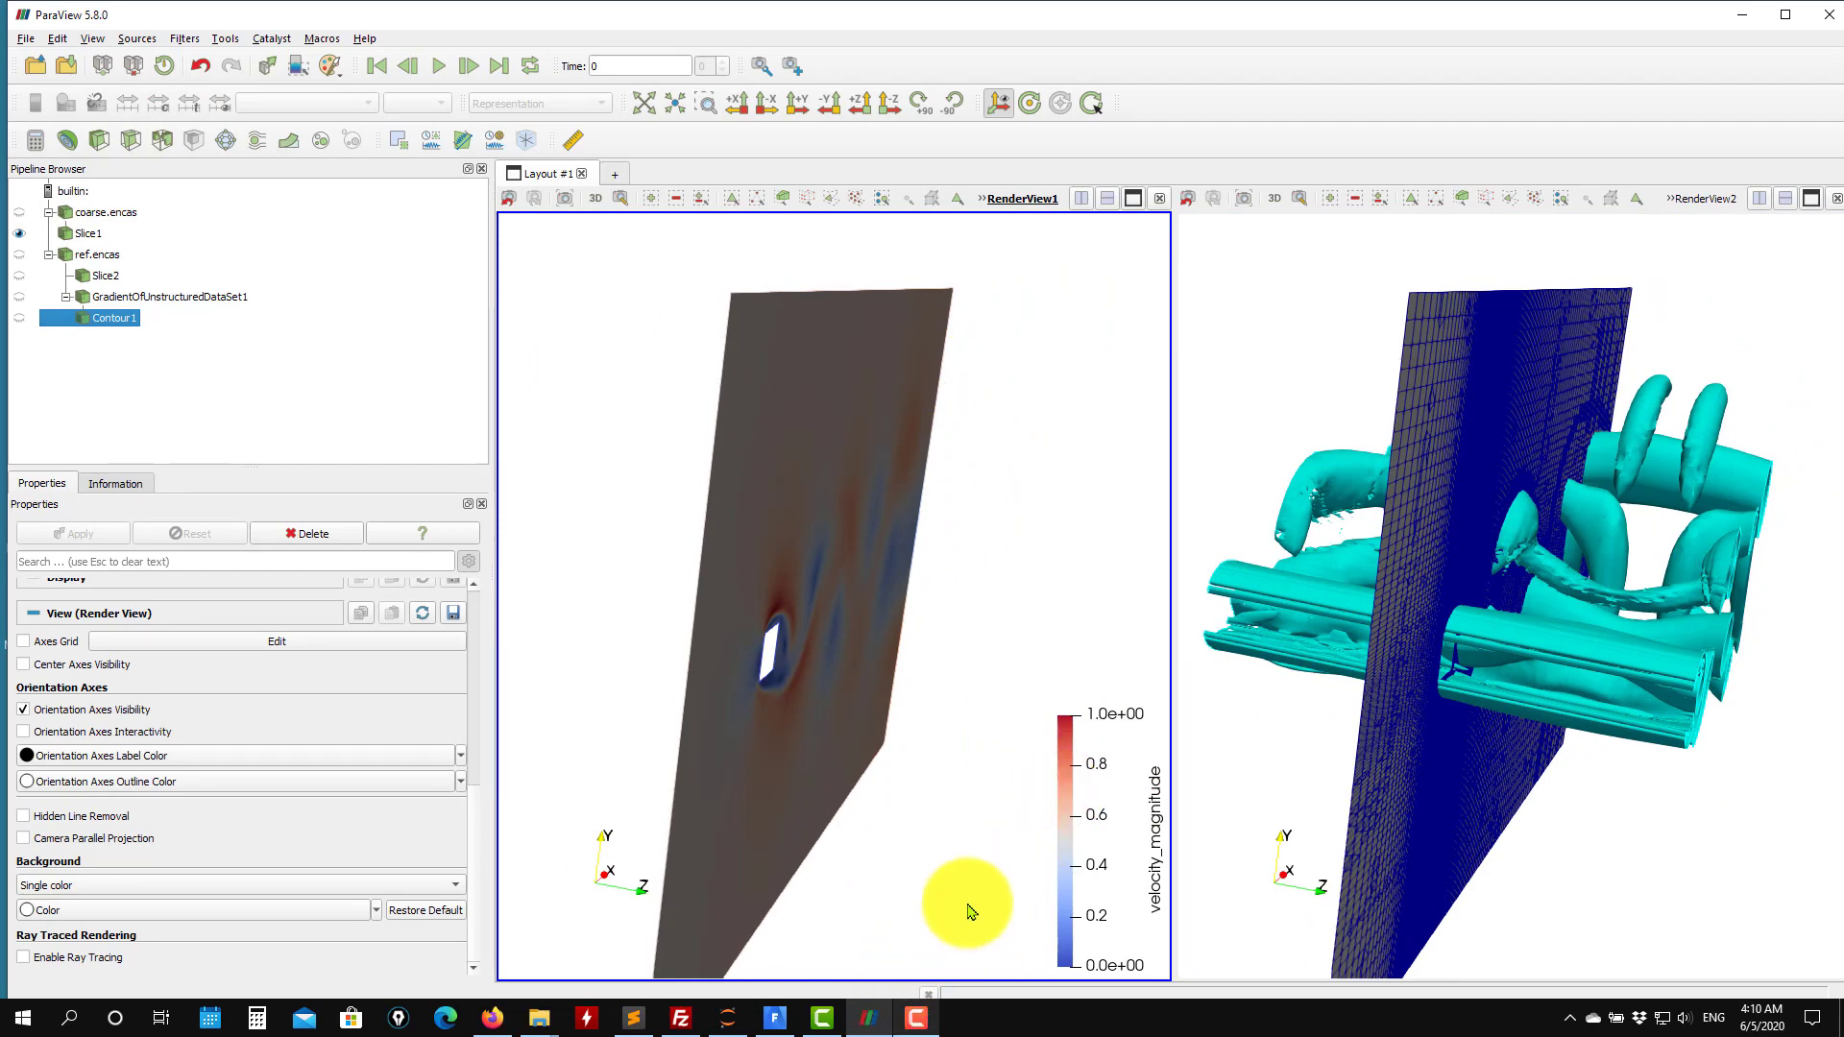
{"action": "left_click", "coordinate": [919, 1026]}
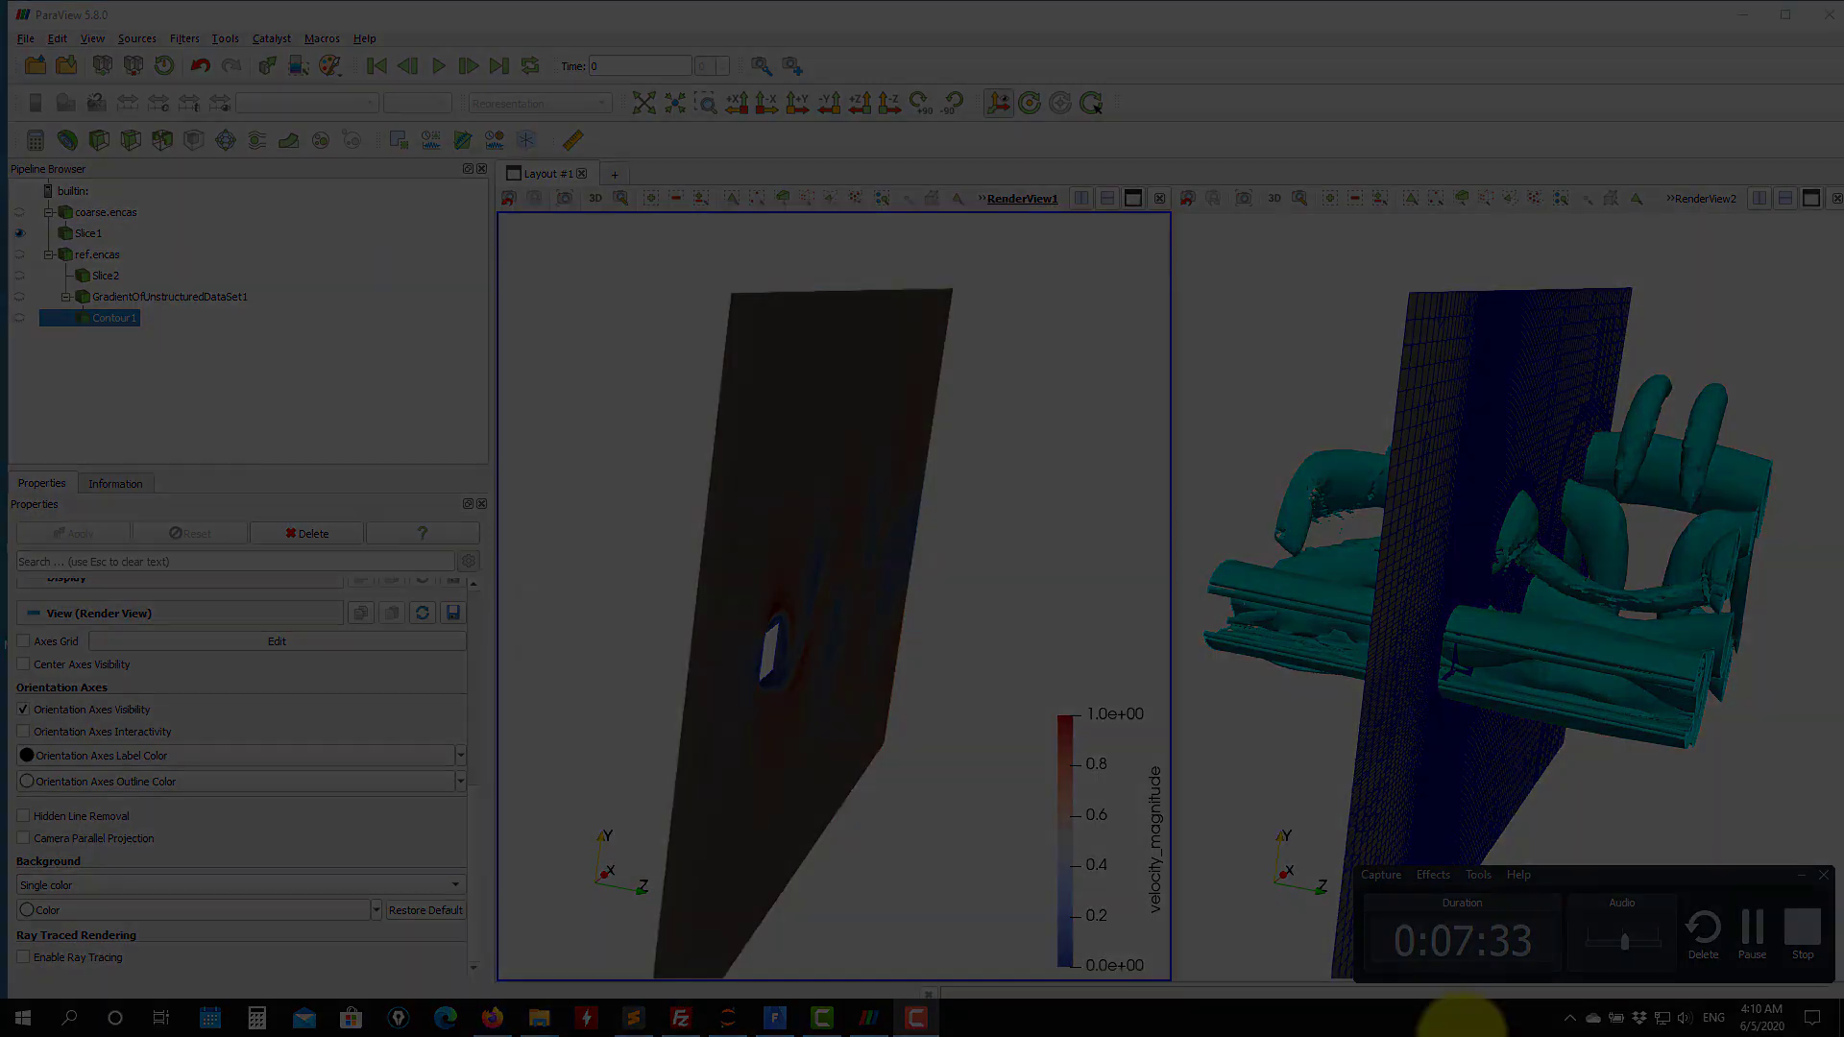